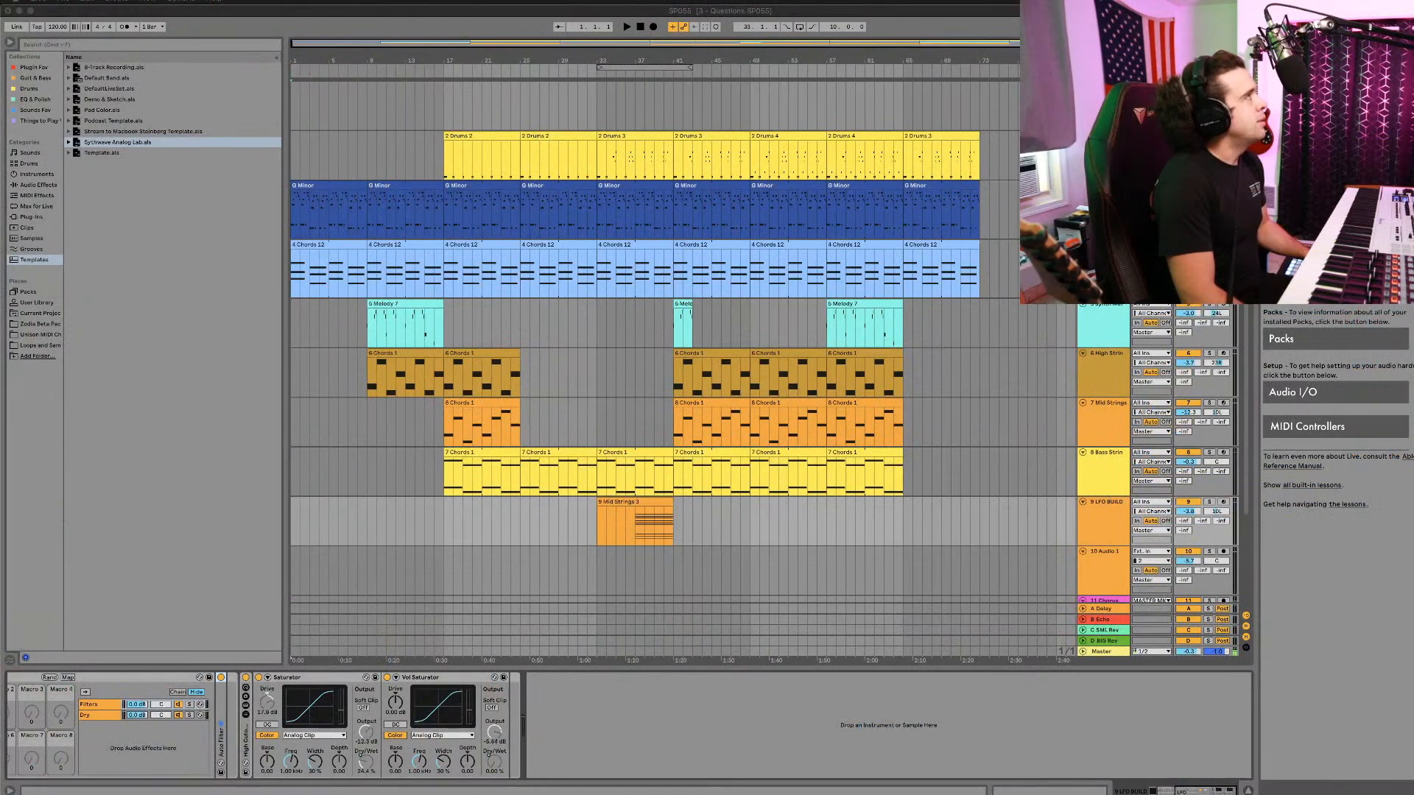
Step: Play the arrangement and lower the LFO BUILD track's volume to about -6.7 dB
left_click(641, 31)
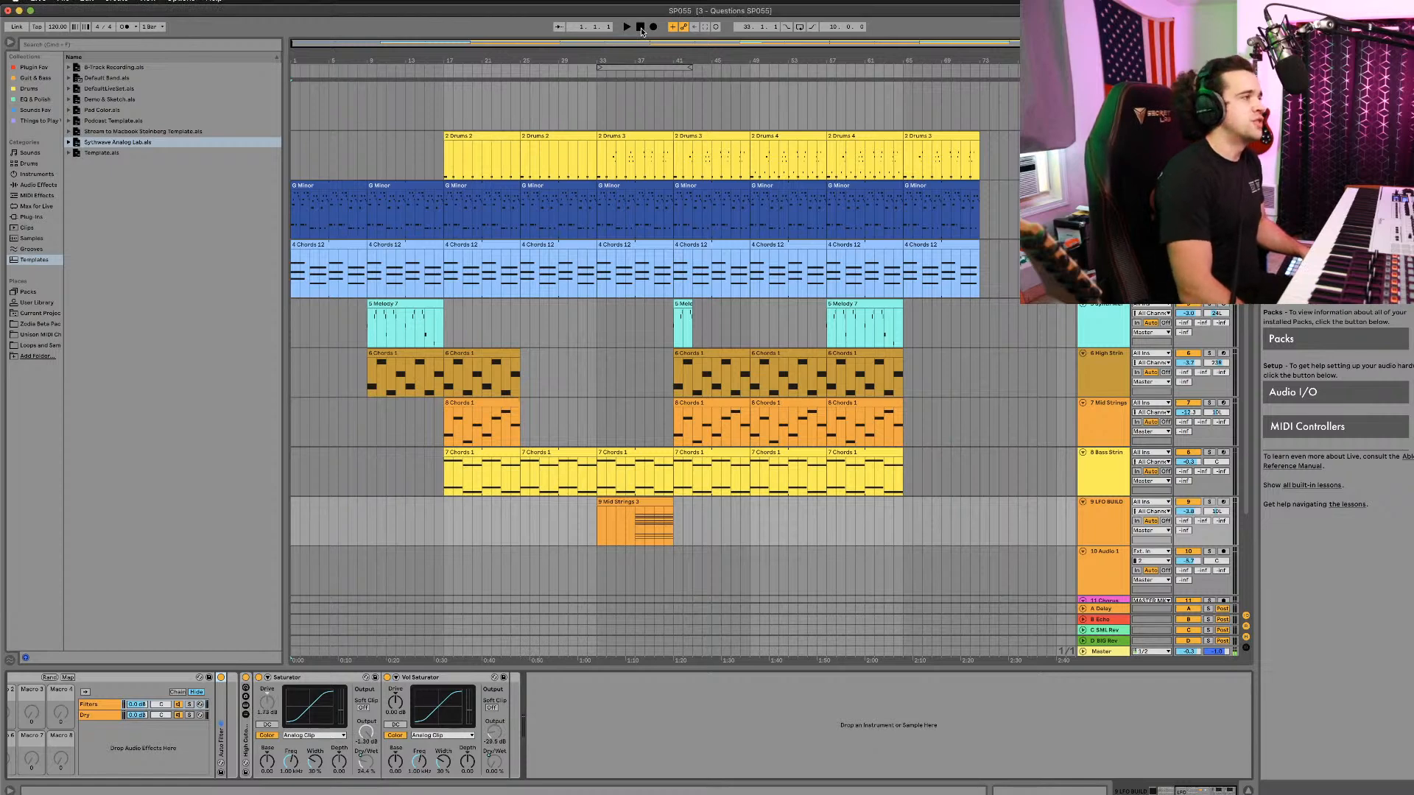
key("space")
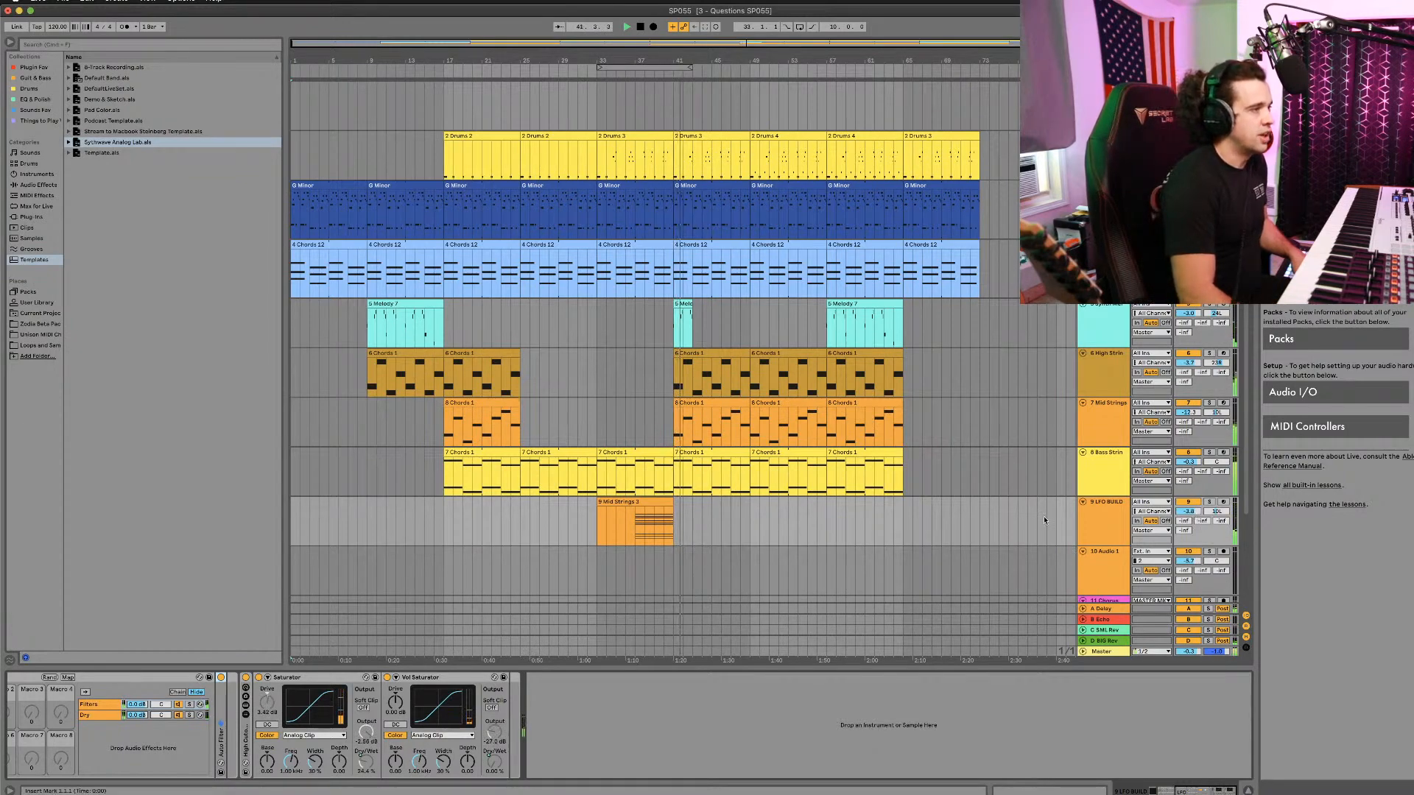
key("a")
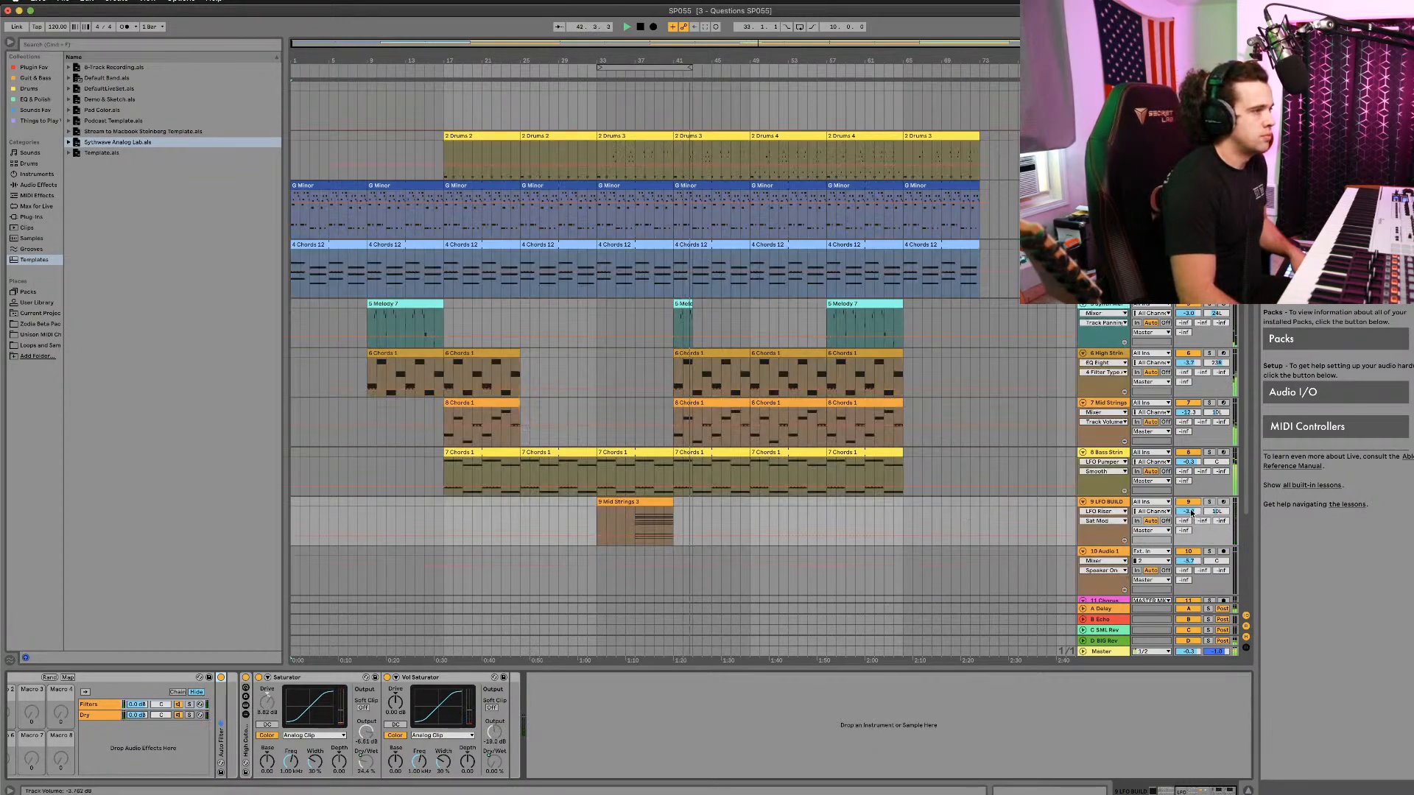
left_click_drag(1188, 511, 1188, 531)
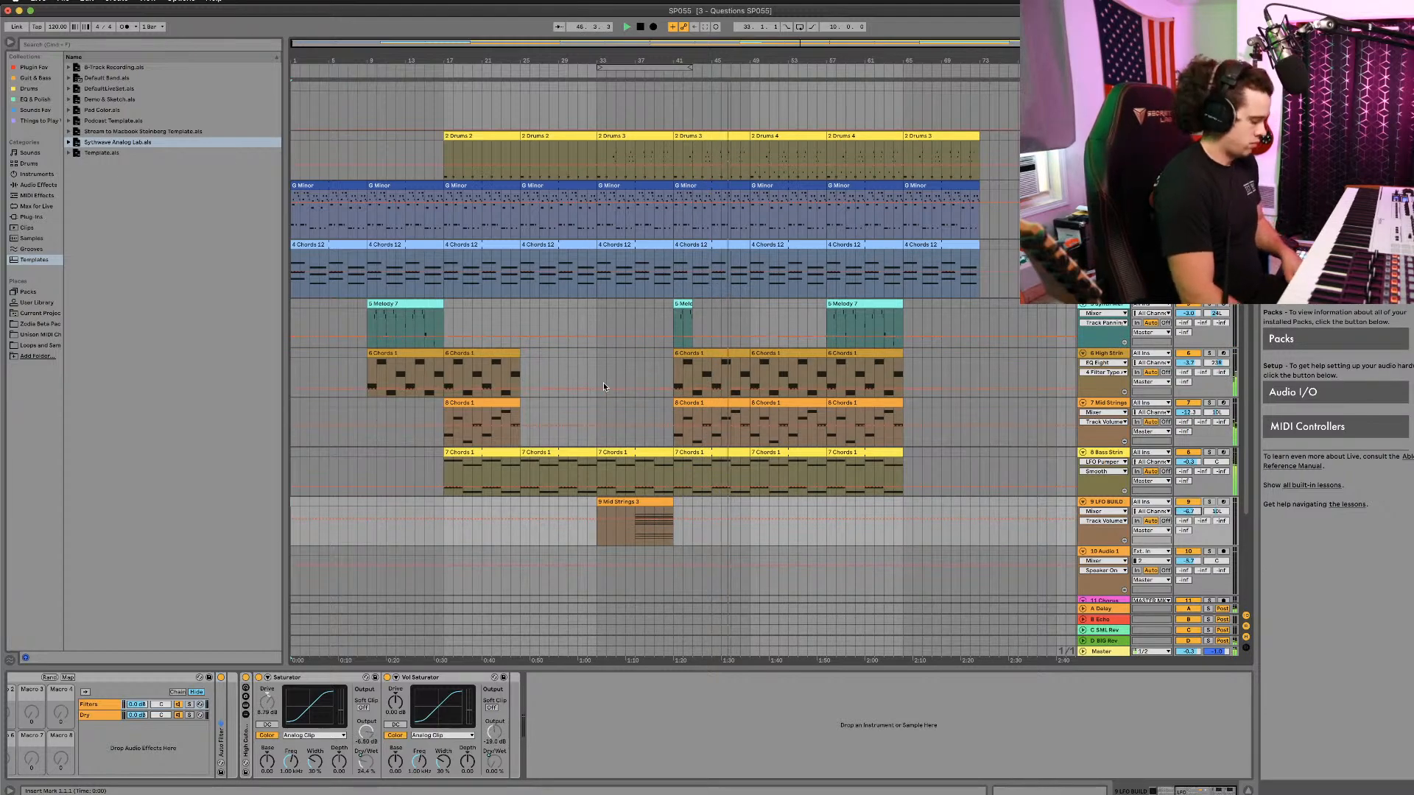
key("a")
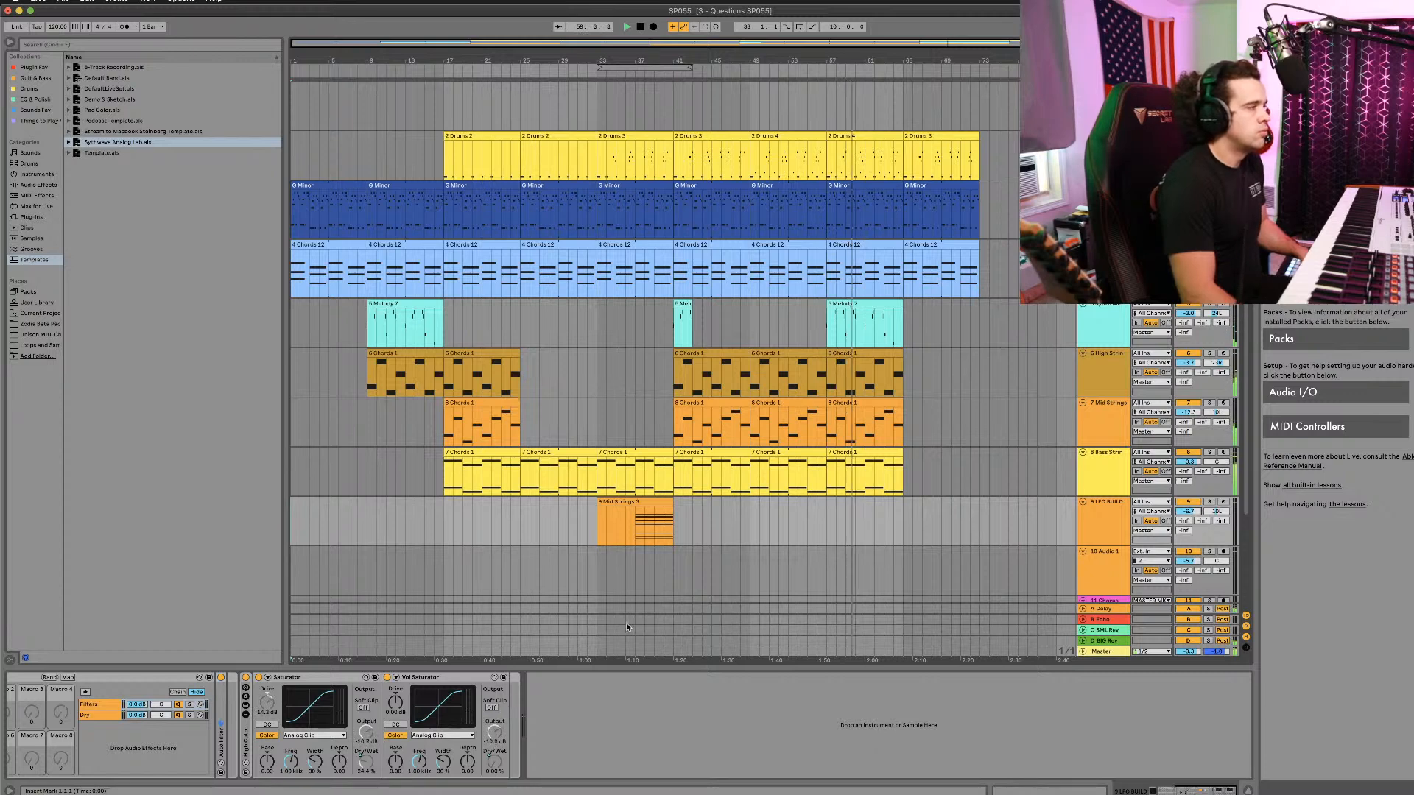
Step: Copy the Mid Strings 3 clip on the LFO BUILD track to bar 57 and lower that track's volume to about -11.9 dB
left_click_drag(628, 510, 864, 509)
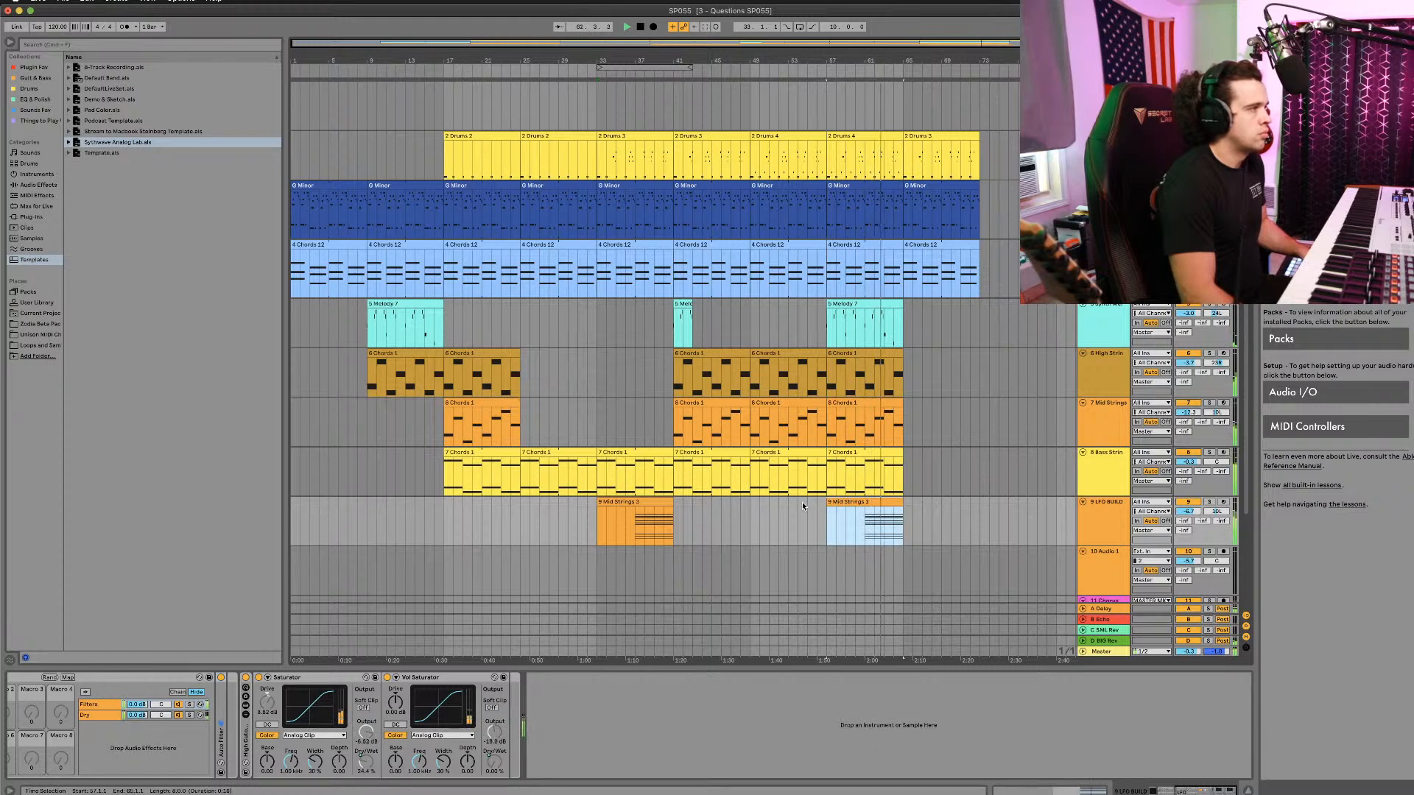
left_click_drag(1188, 512, 1188, 531)
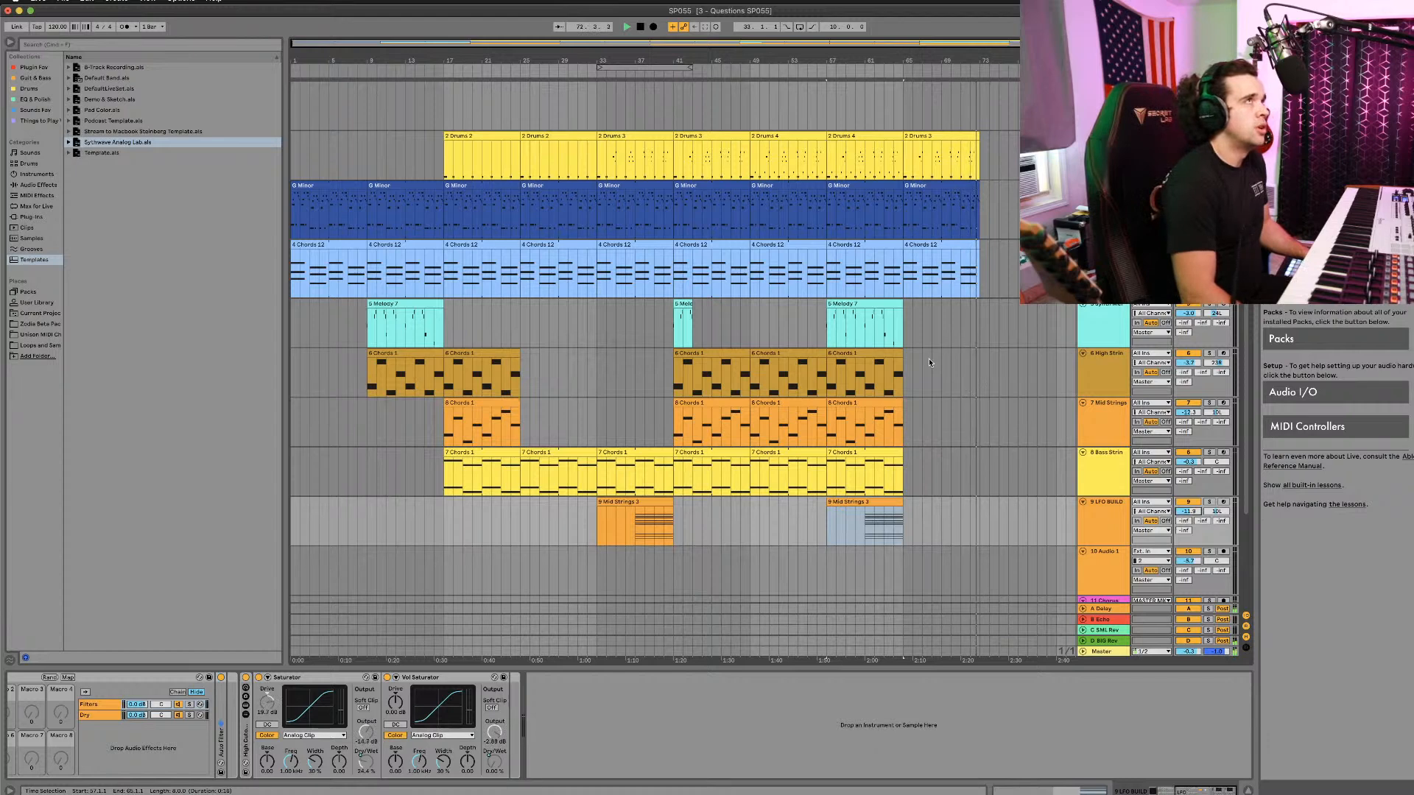
Step: Stop playback and save the Live Set as a new version named SP055 V2
key("space")
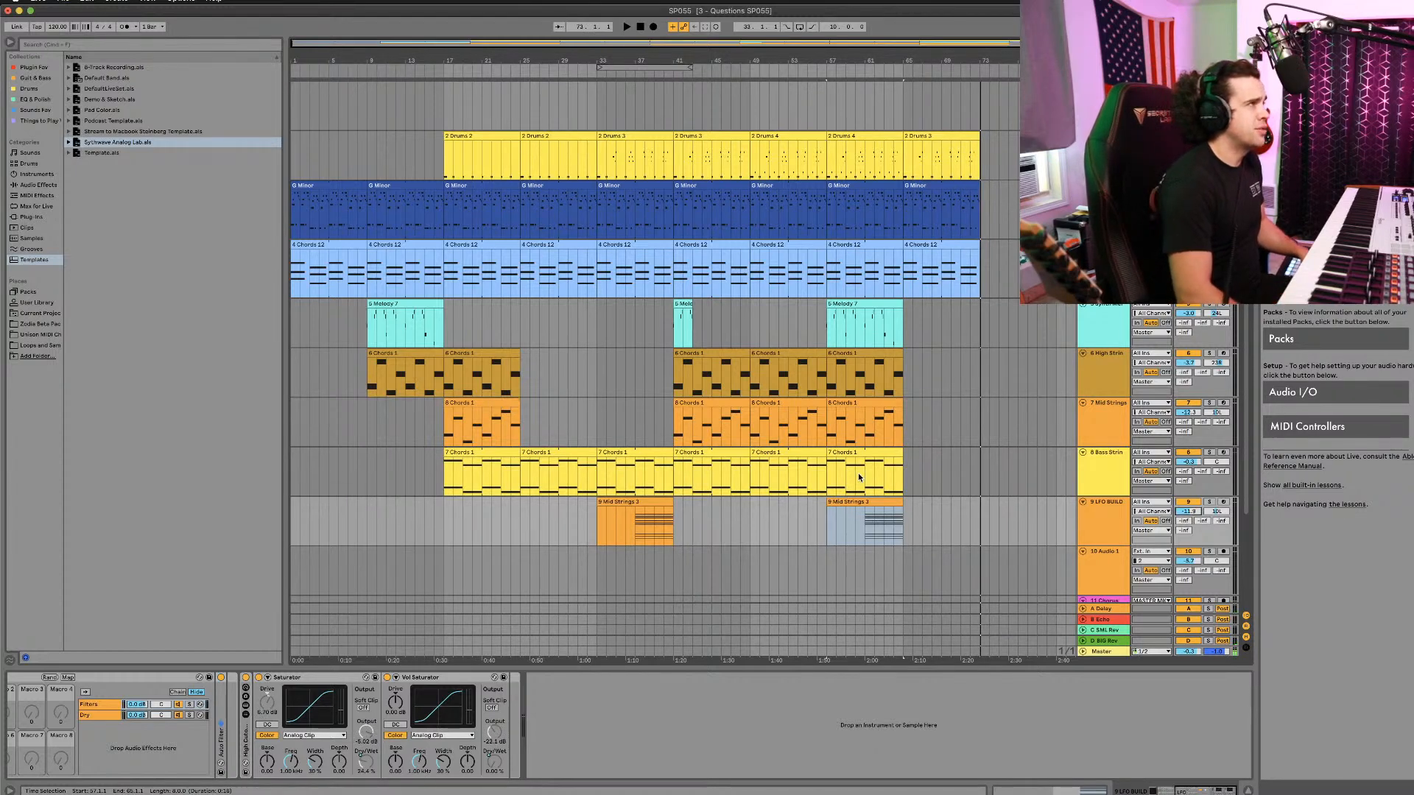
key("super+shift+s")
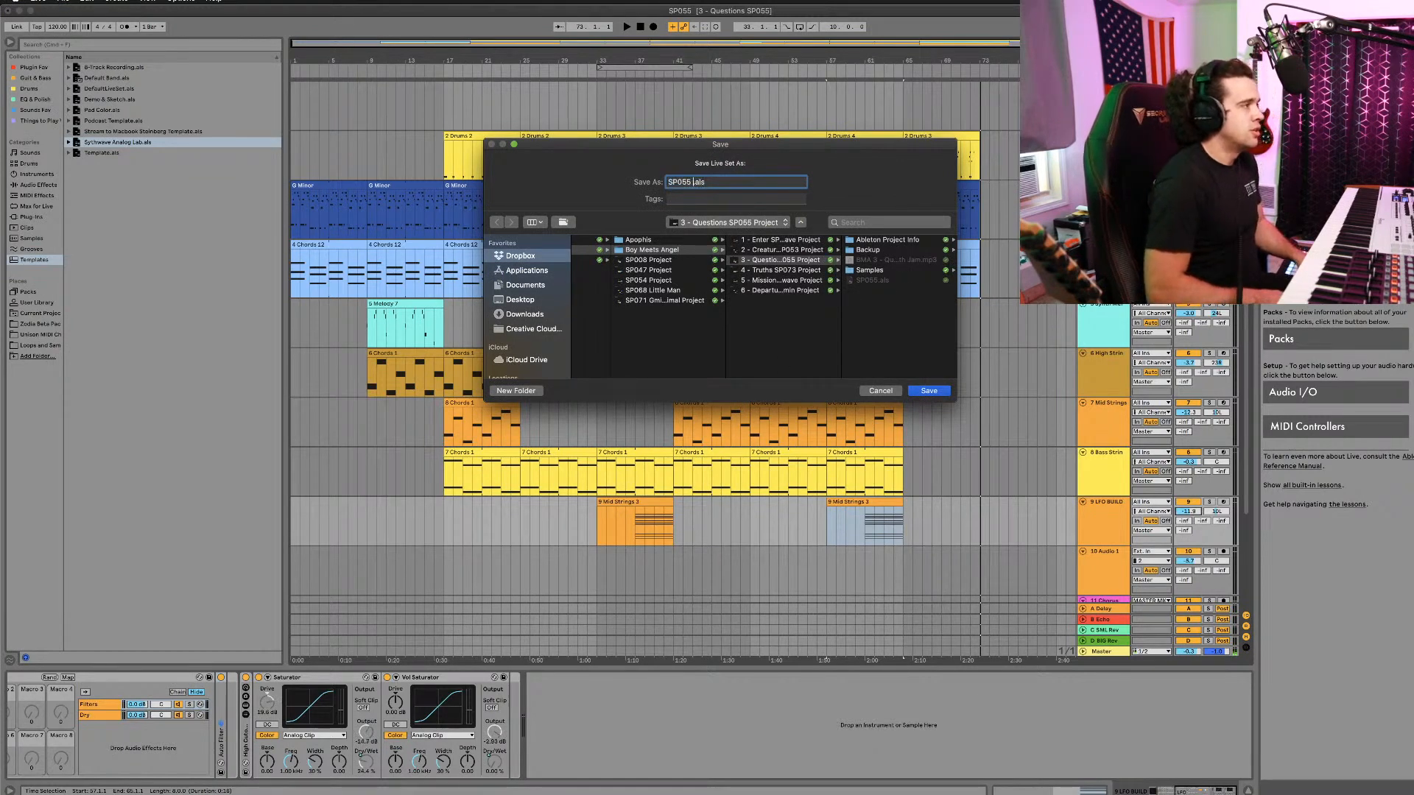
key("Return")
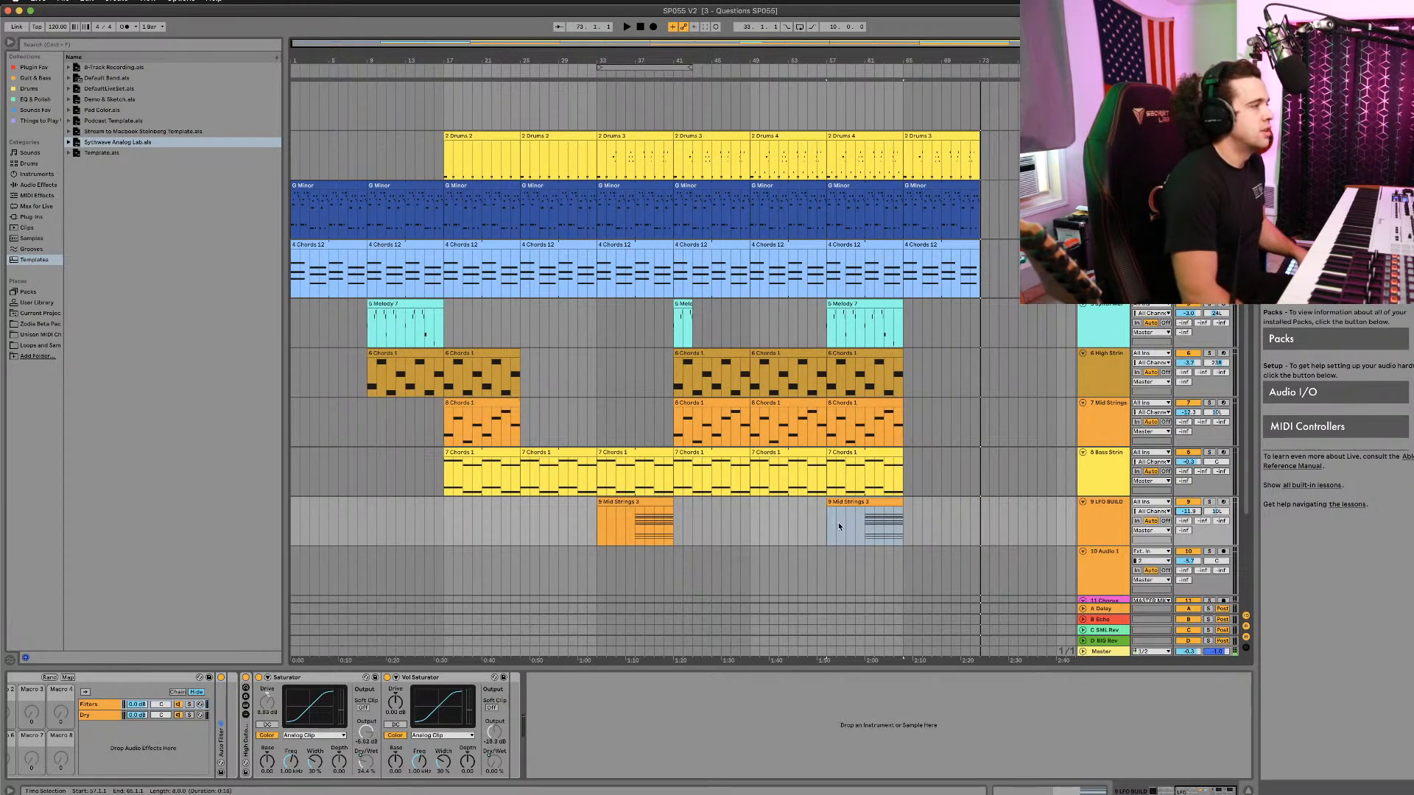
Step: Delete the copied Mid Strings 3 clip at bar 57 on the LFO BUILD track
left_click(848, 502)
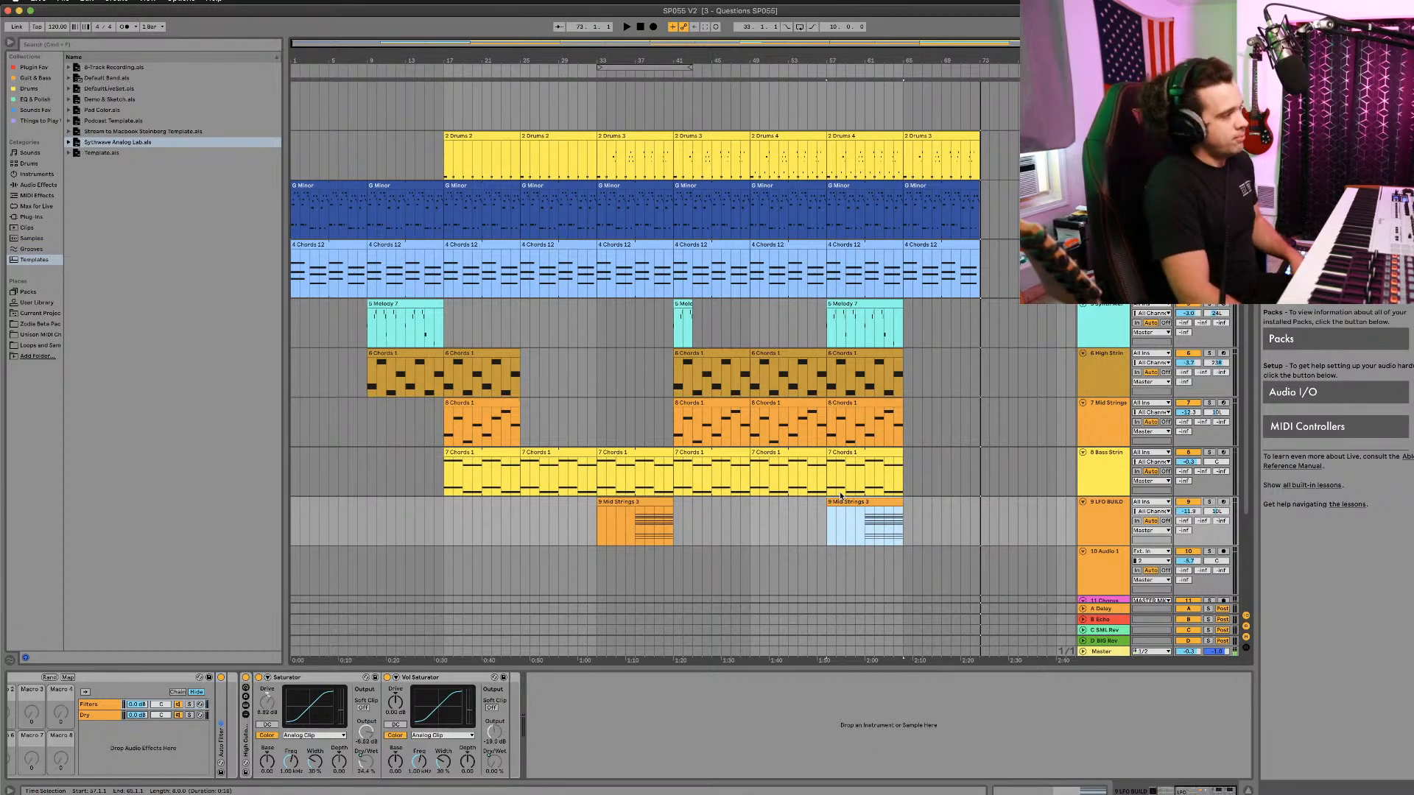
key("Delete")
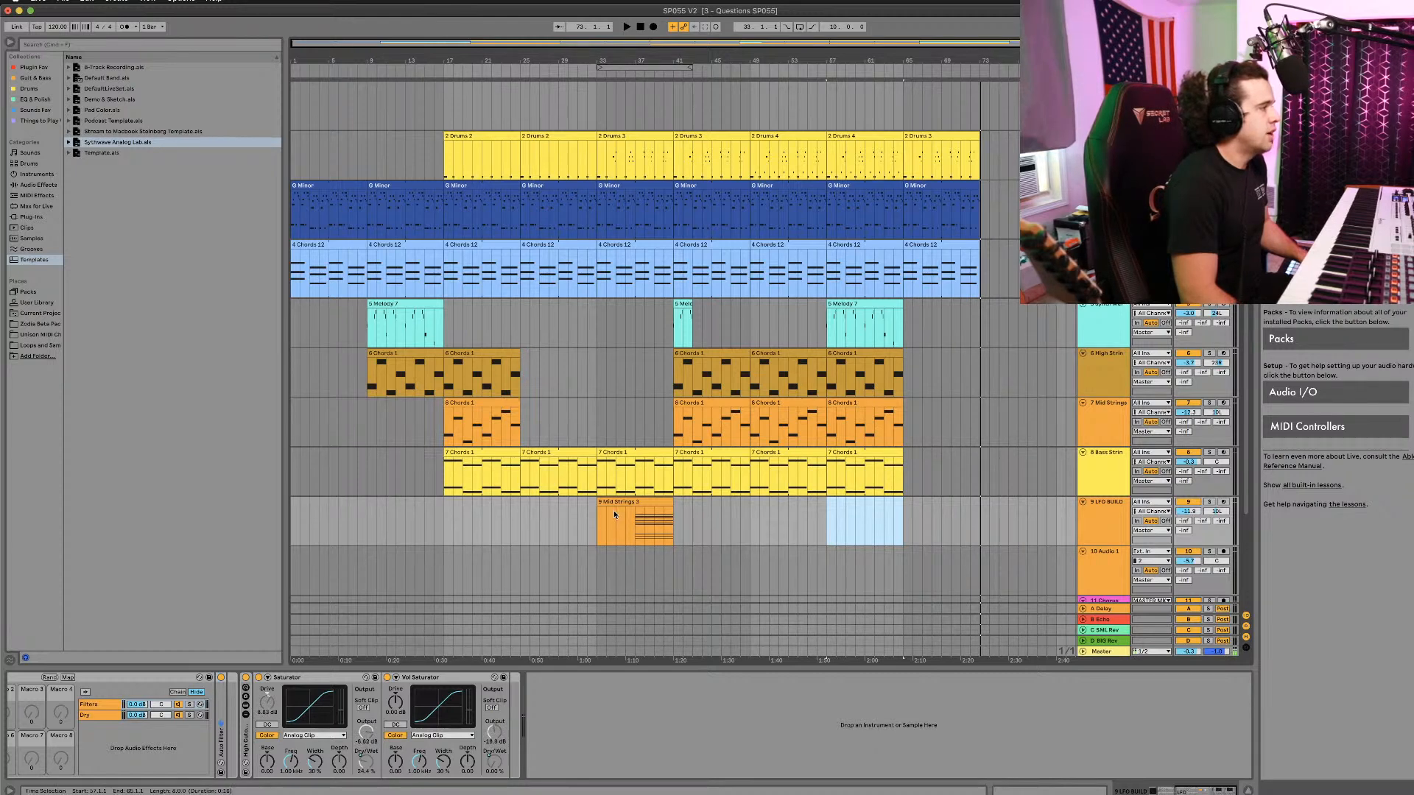
Step: Listen to the arrangement from bar 17, from bar 25 and from bar 49
left_click(441, 66)
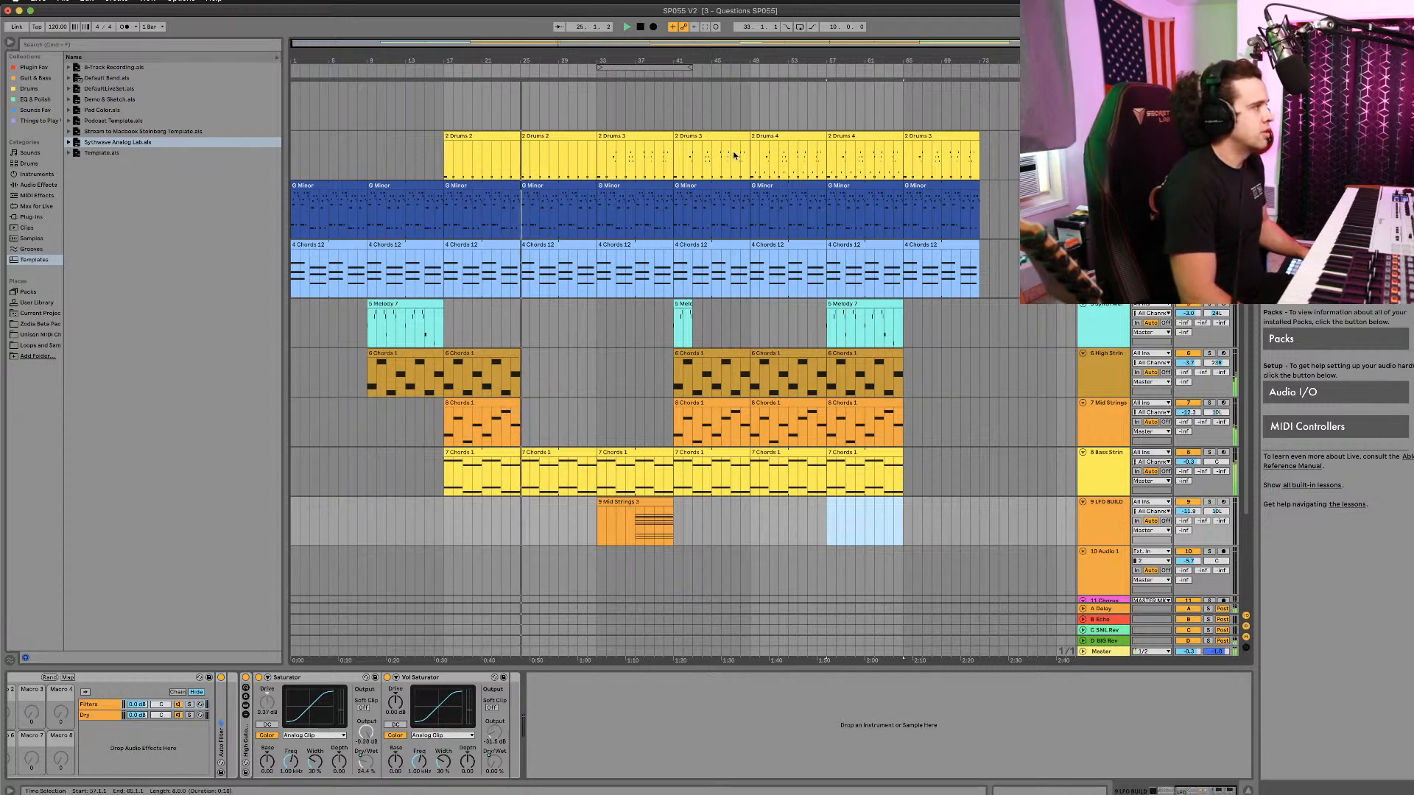
left_click(561, 242)
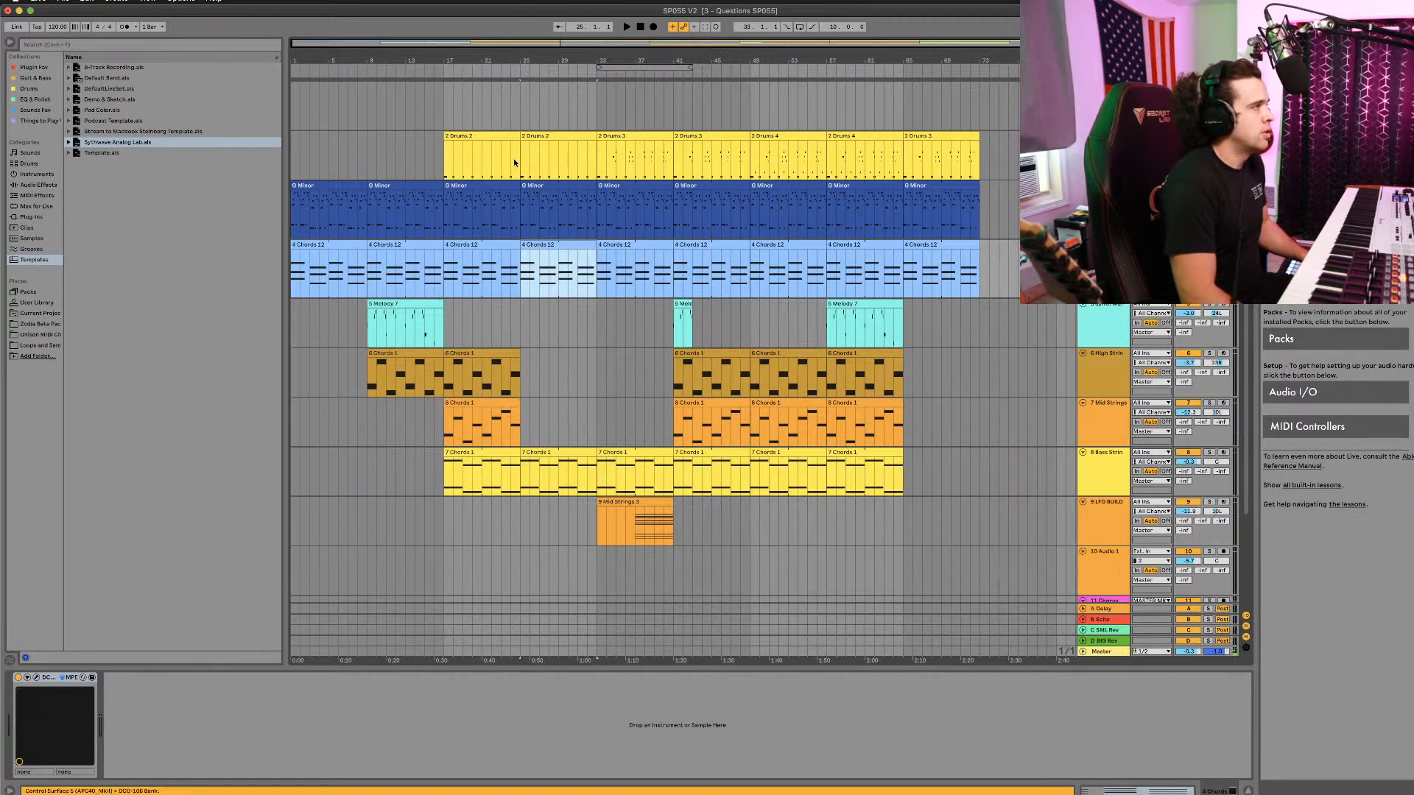
left_click(522, 100)
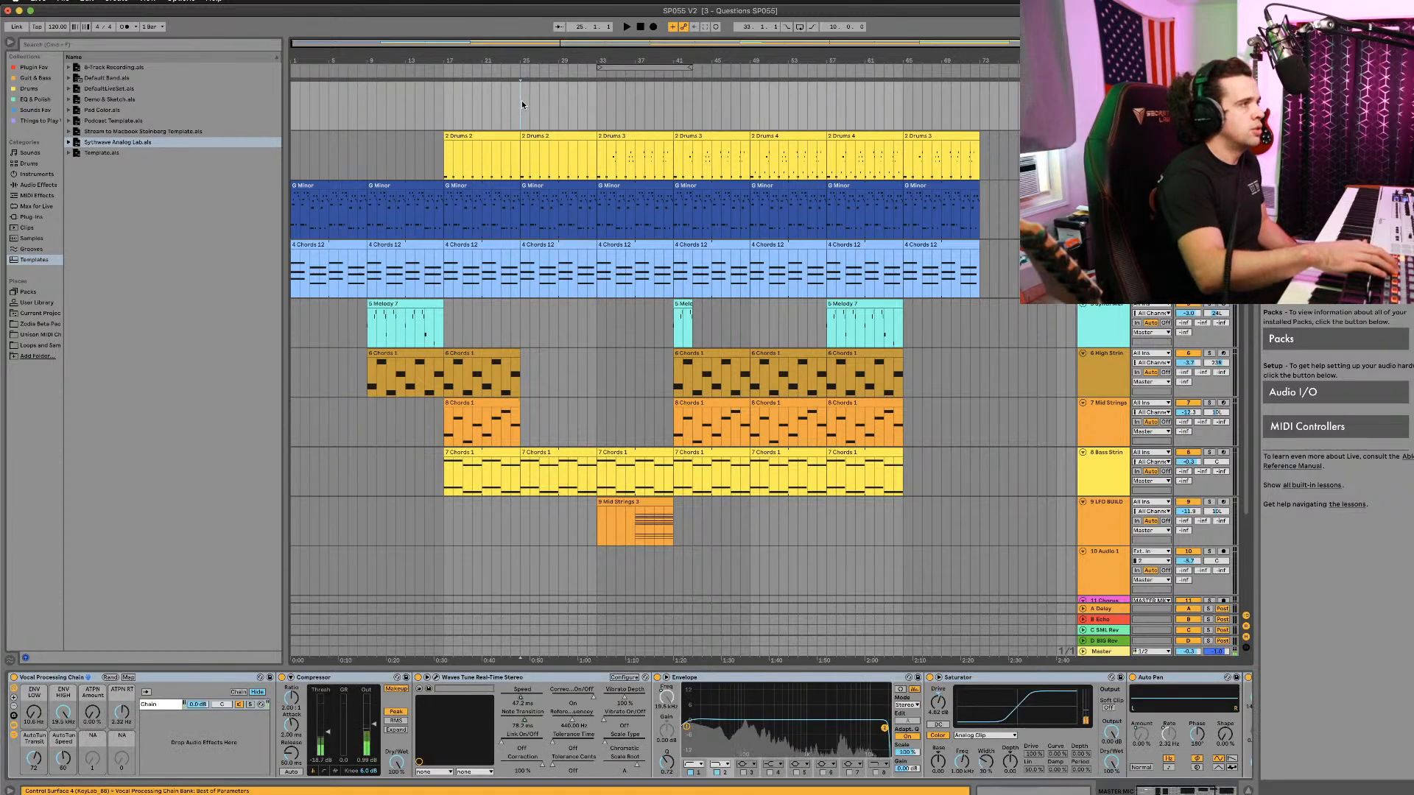
key("space")
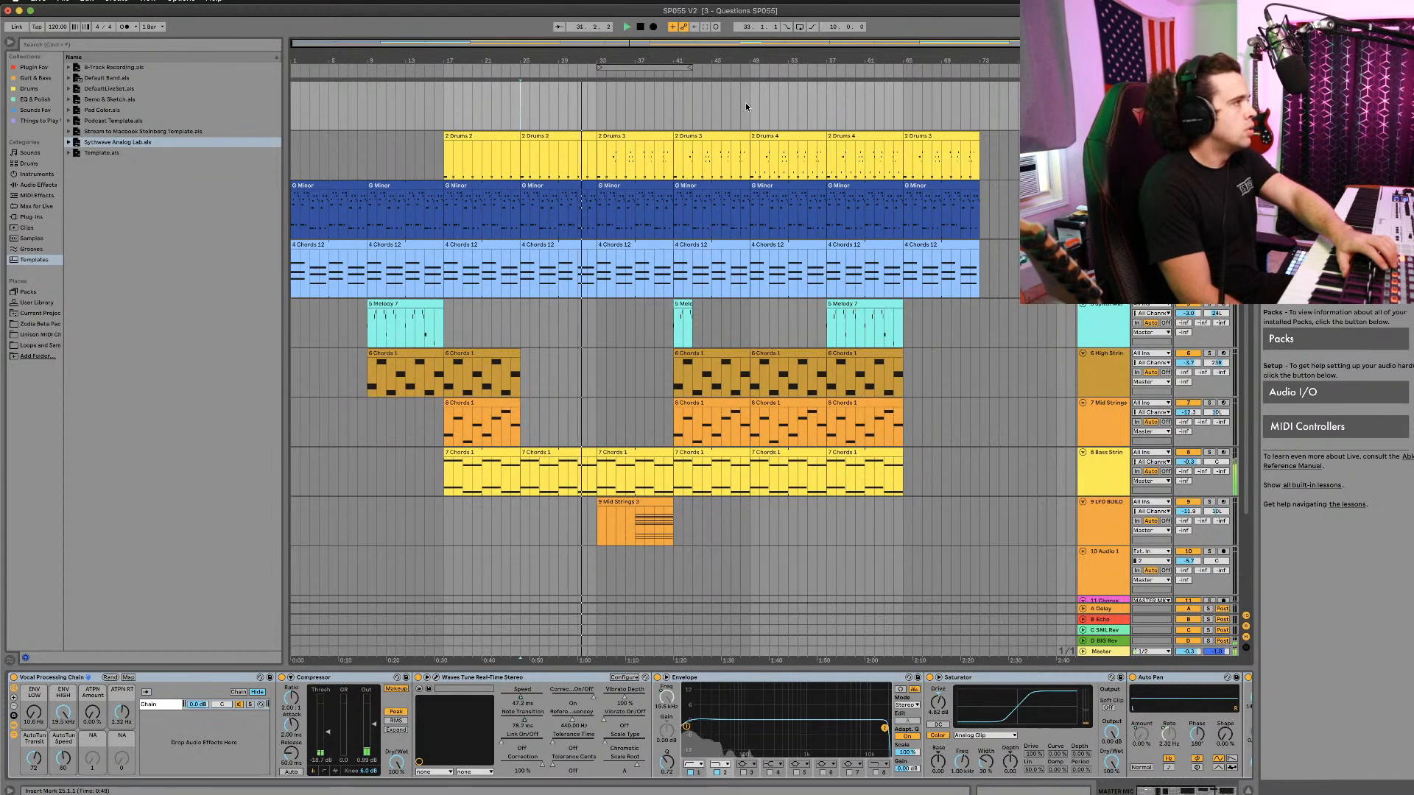
left_click(750, 74)
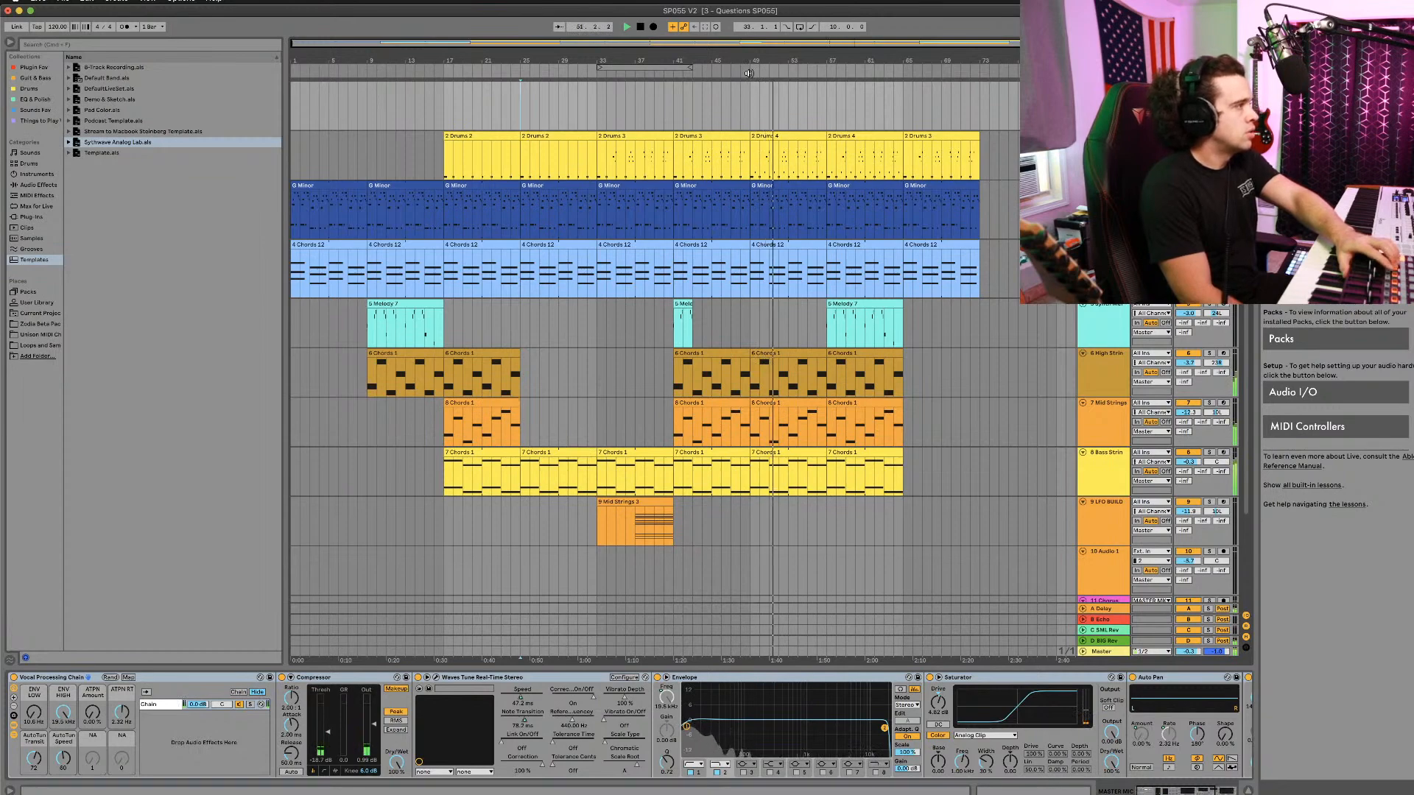
key("space")
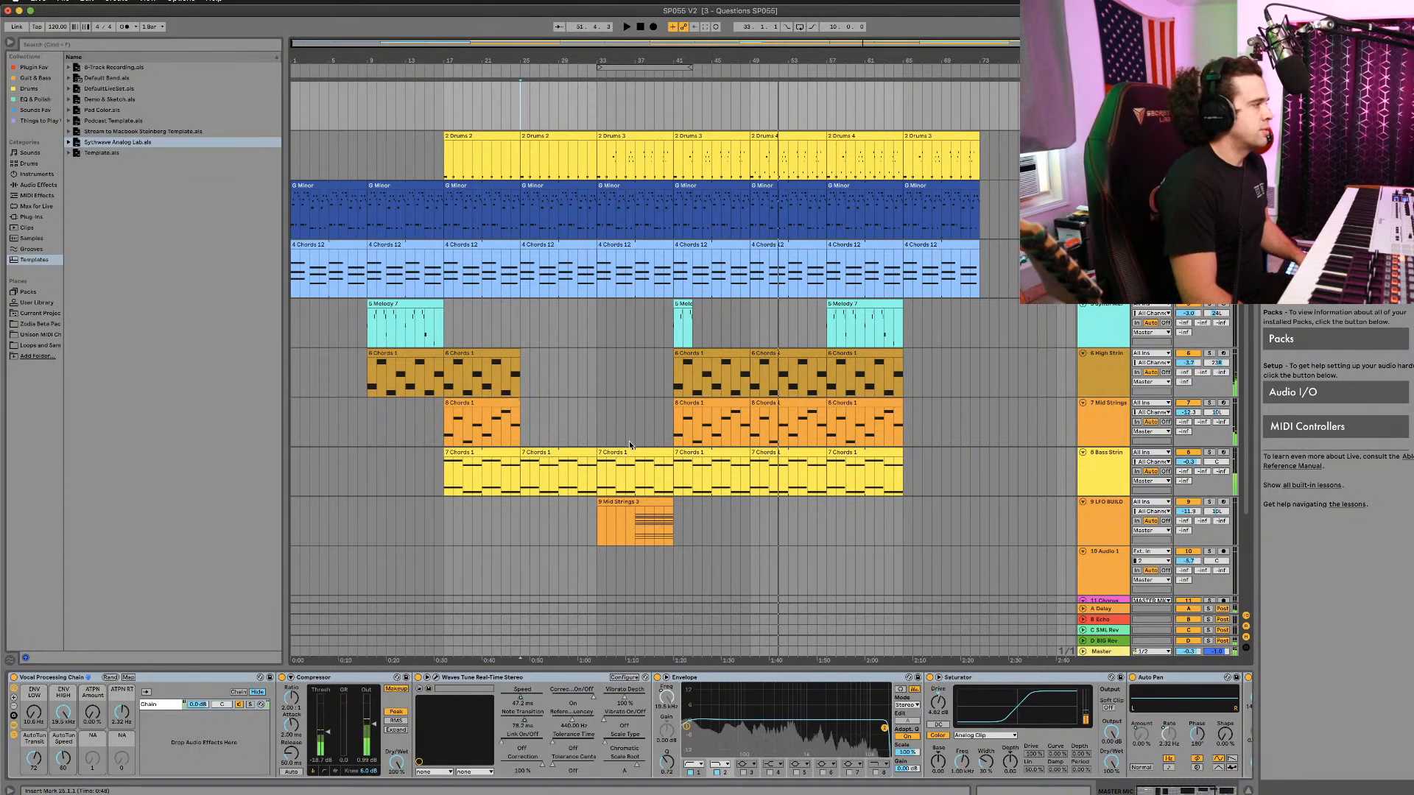
Step: Move the Mid Strings 3 clip to bar 65 and delete everything in bars 33 to 41 from the Drums track through the Bass Strings track
left_click_drag(618, 498, 927, 507)
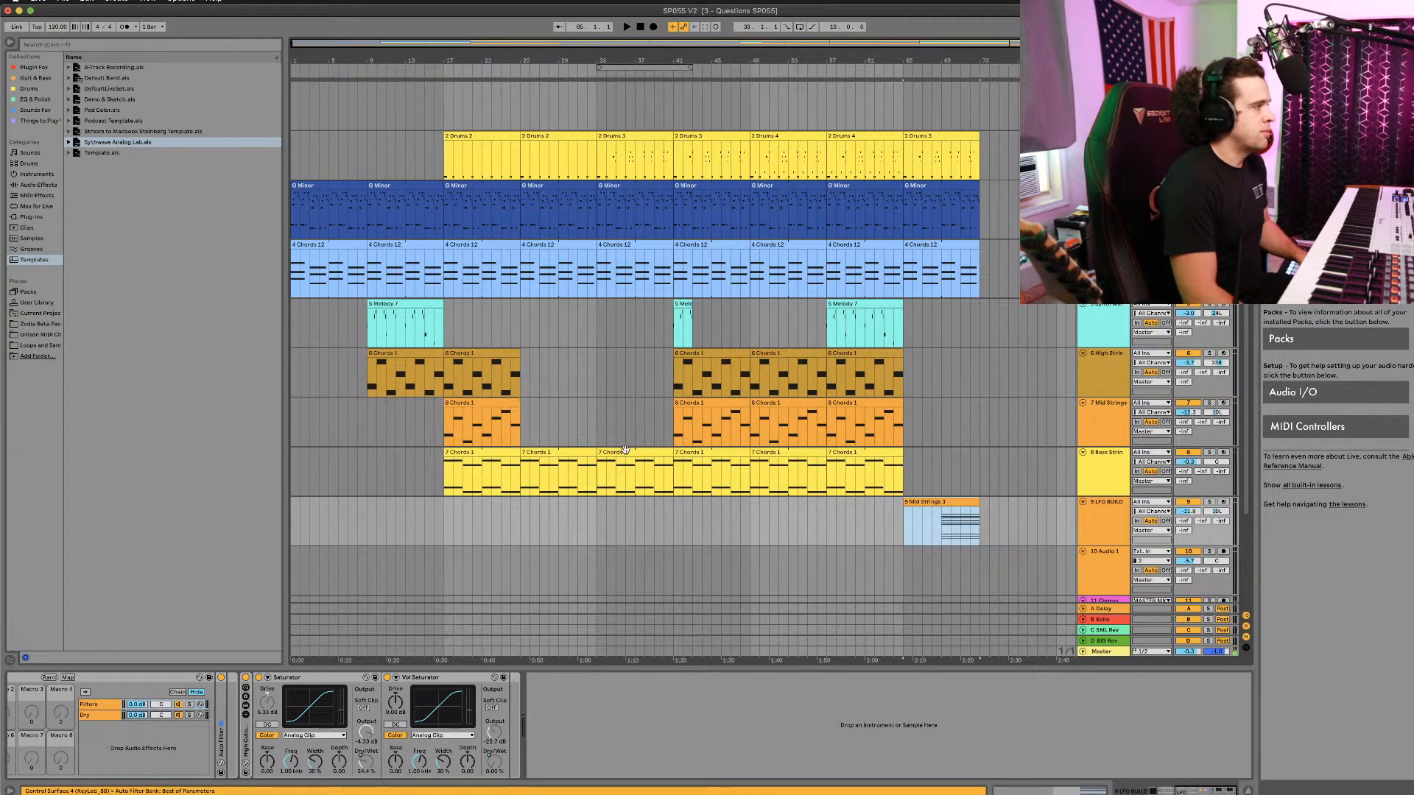
left_click(626, 450)
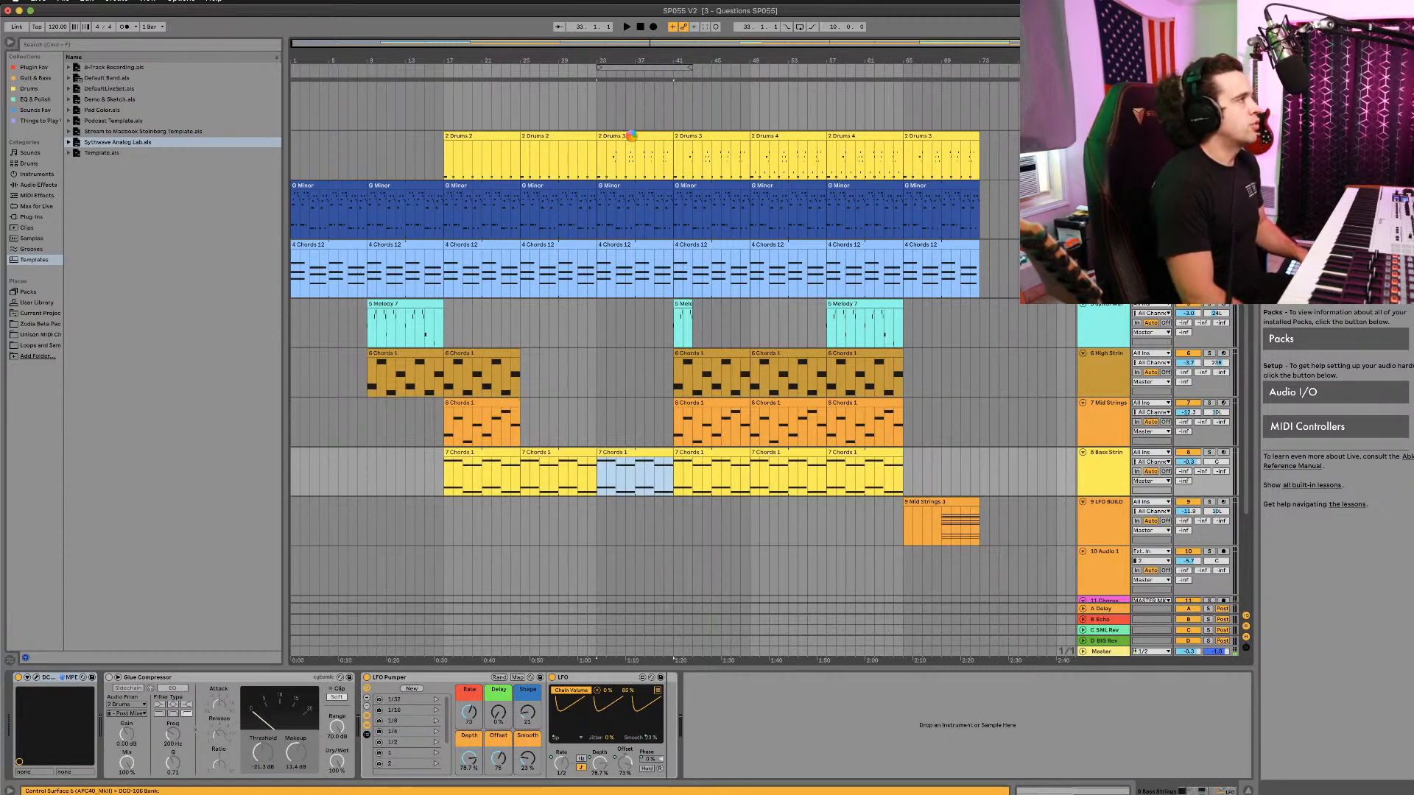
left_click(630, 131)
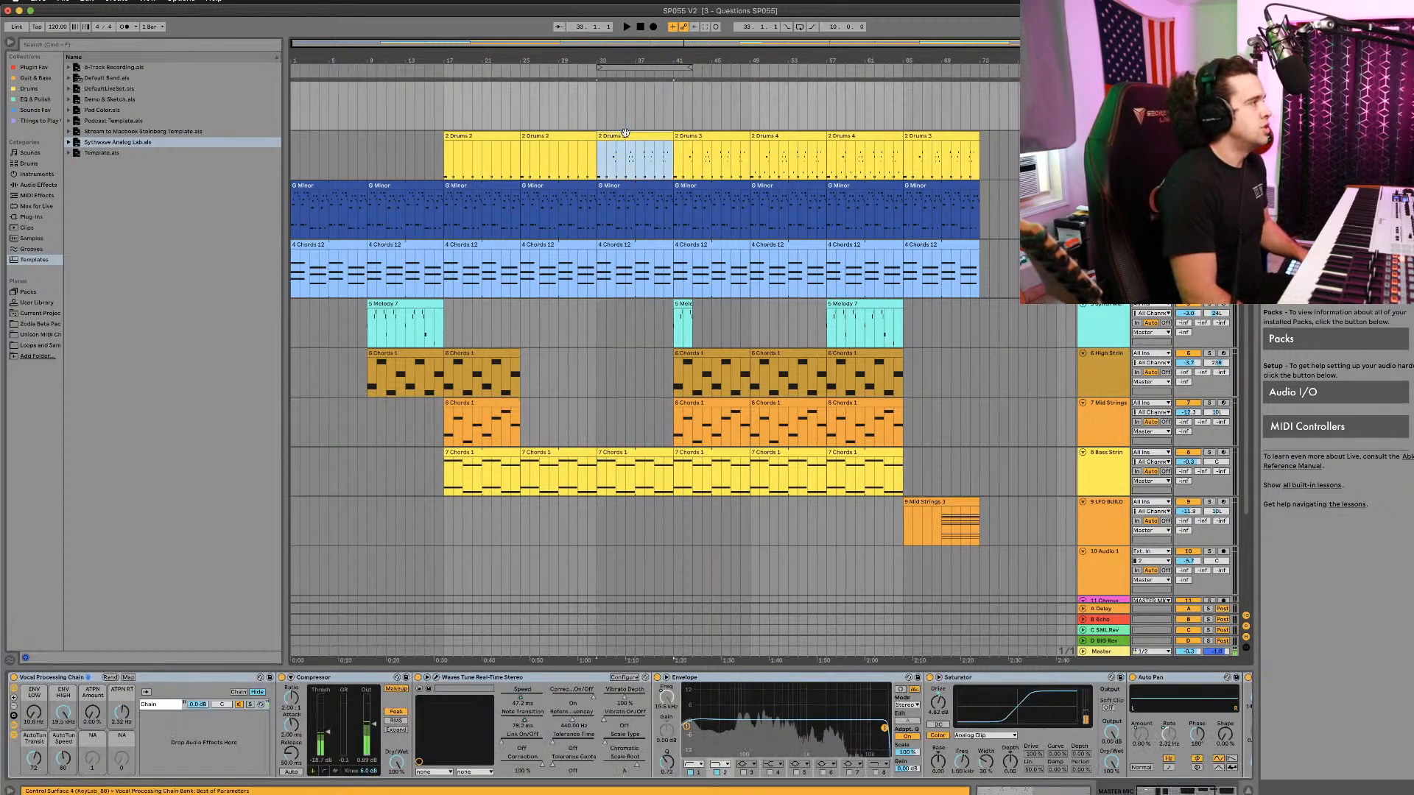
left_click(635, 456, "shift")
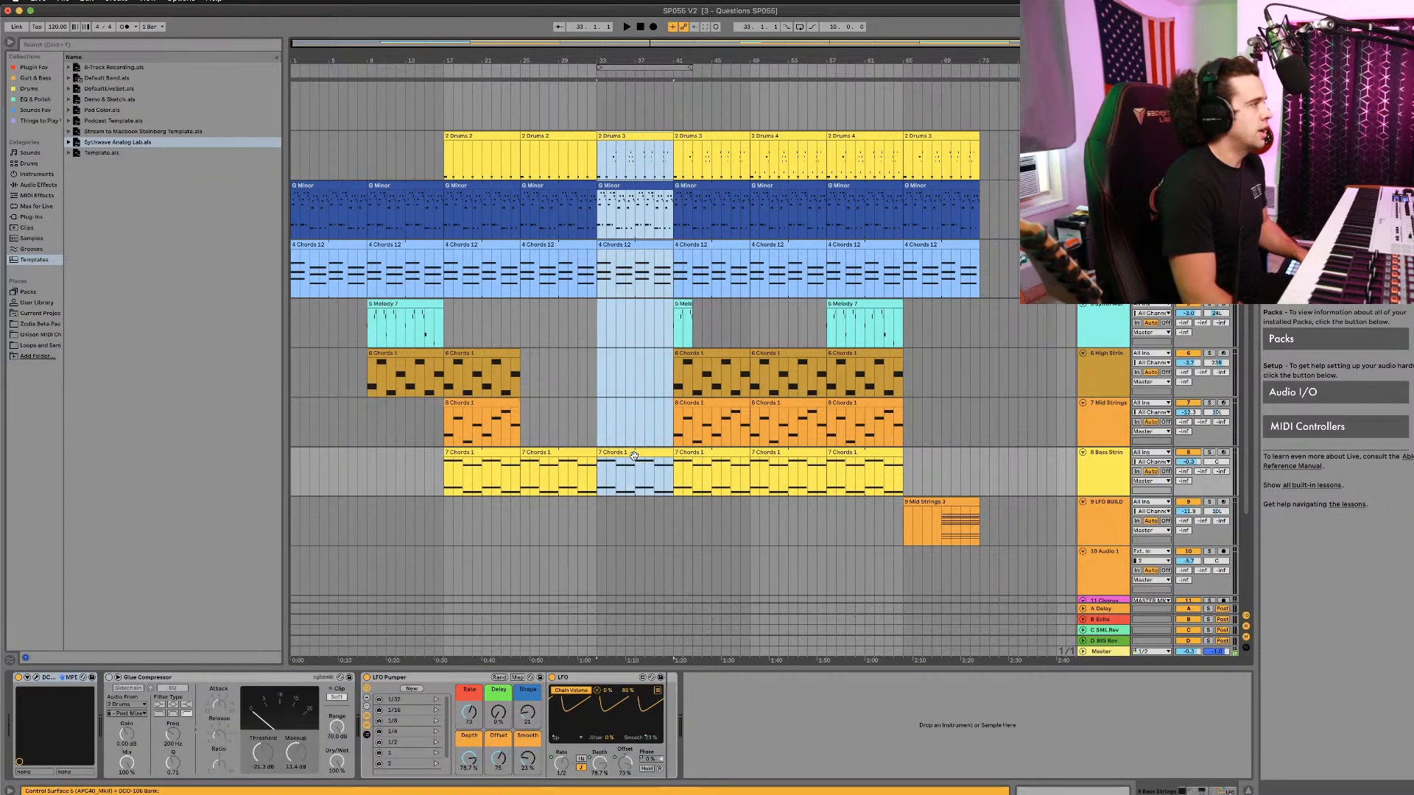
key("Delete")
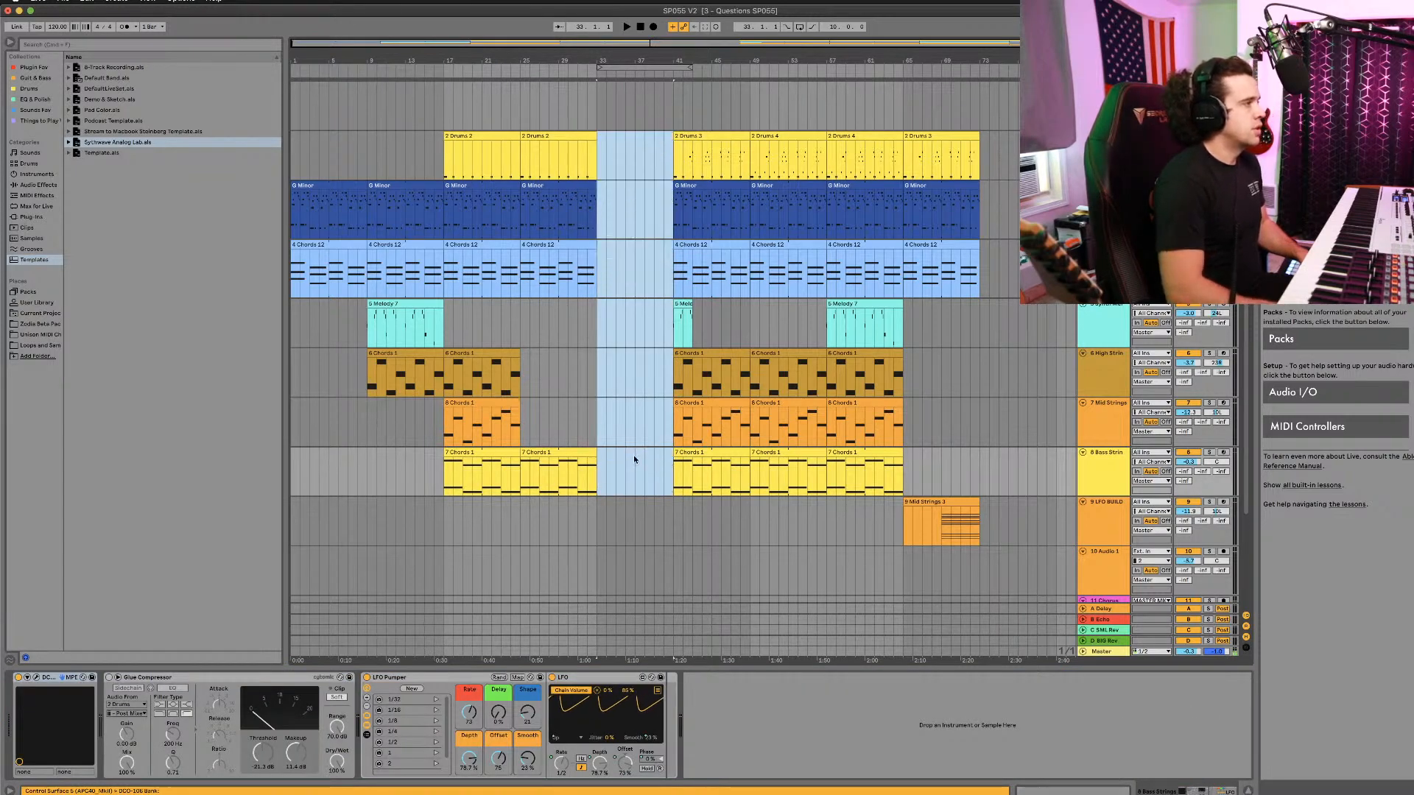
Step: Play the section from bar 41 and copy the short Melody 7 clip there to bar 45 on the same track
left_click(671, 336)
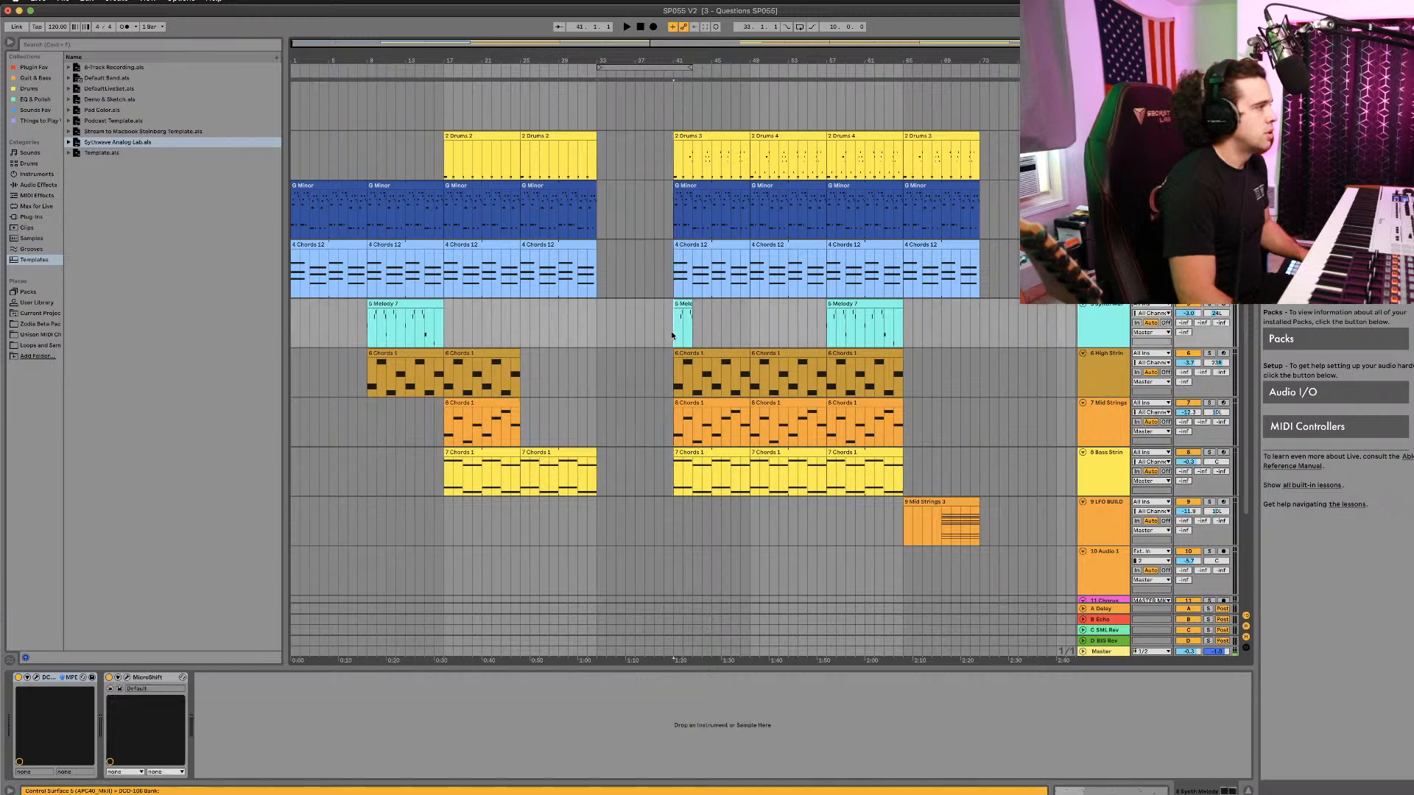
key("space")
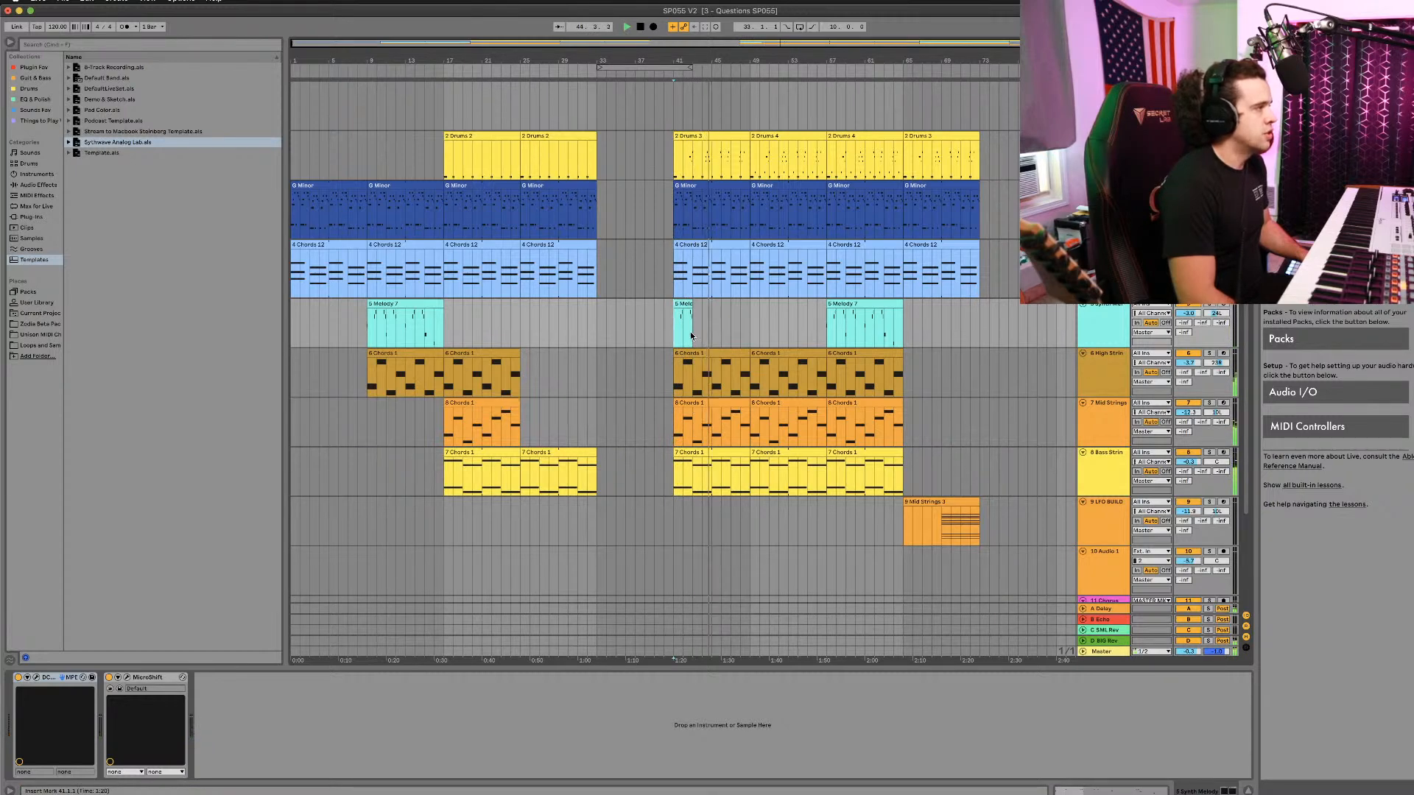
key("space")
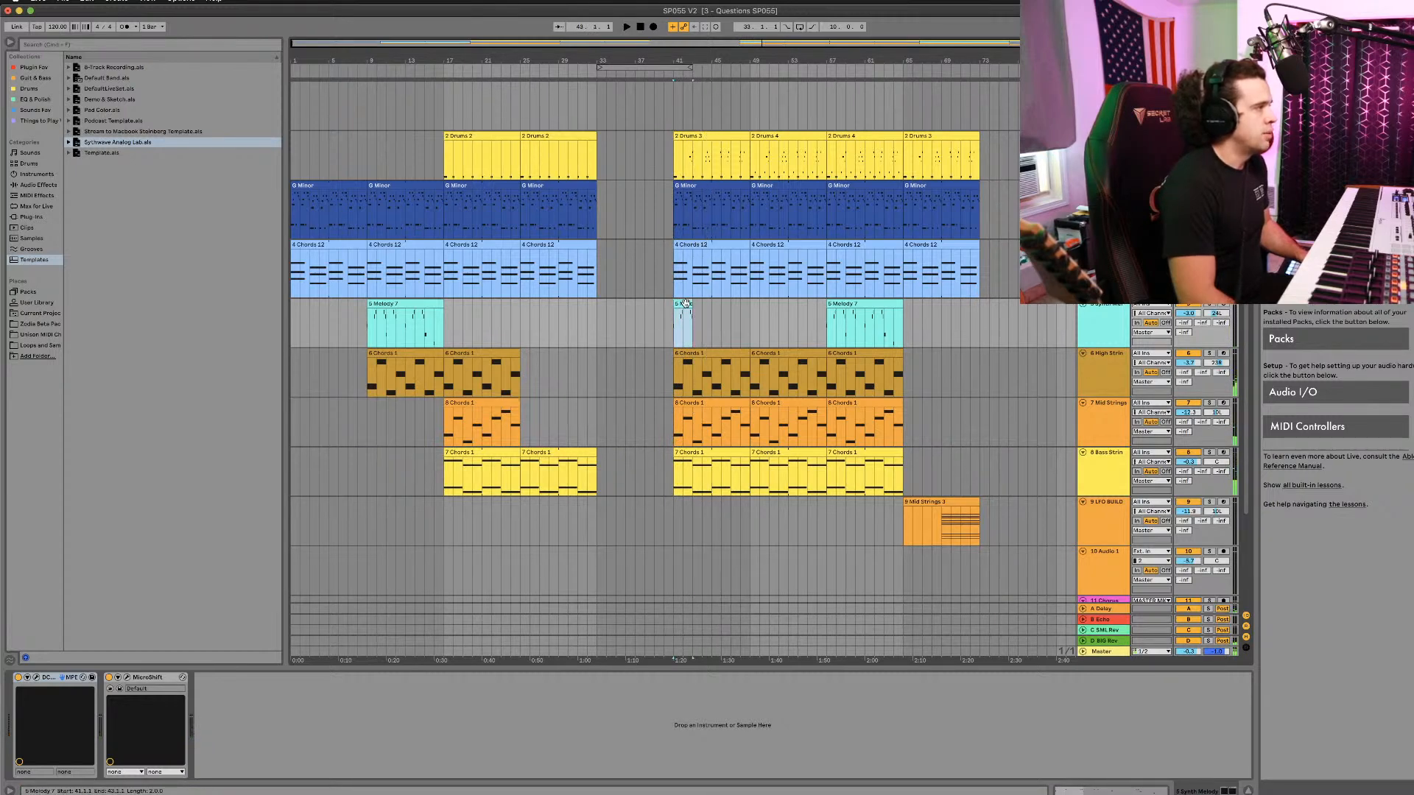
left_click_drag(685, 302, 726, 303)
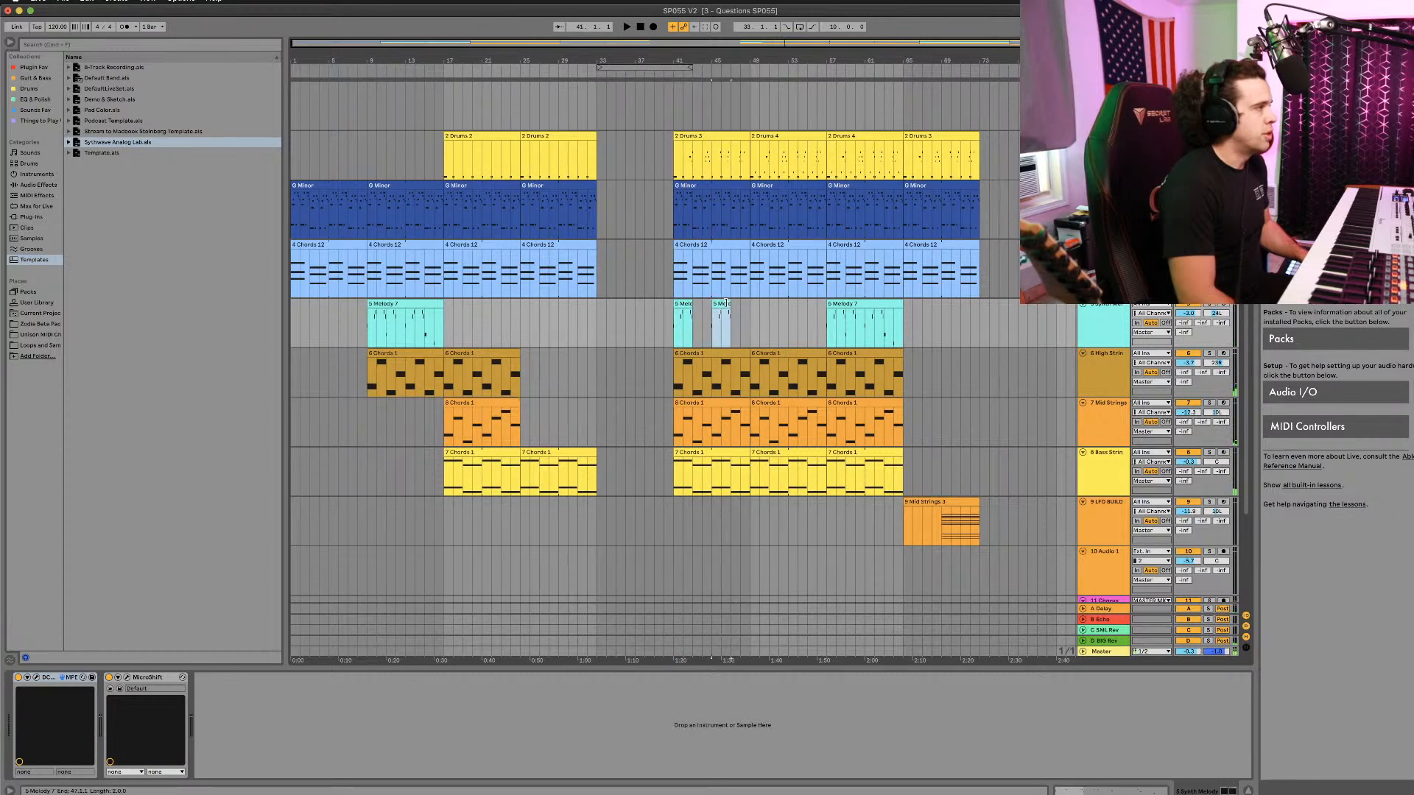
left_click(684, 307)
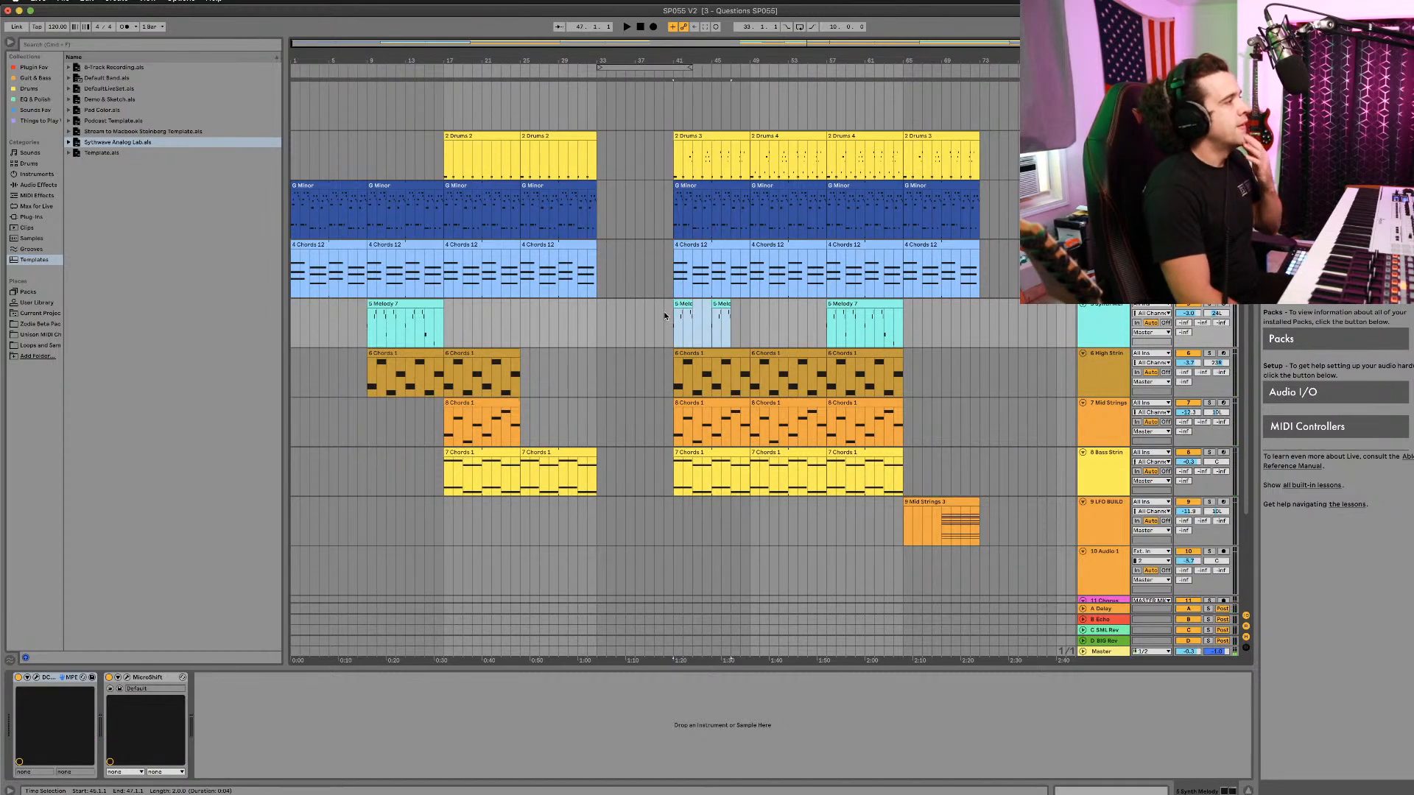
Step: Copy the Drums 4 clip from bar 49 into the gap at bar 33
left_click(783, 137)
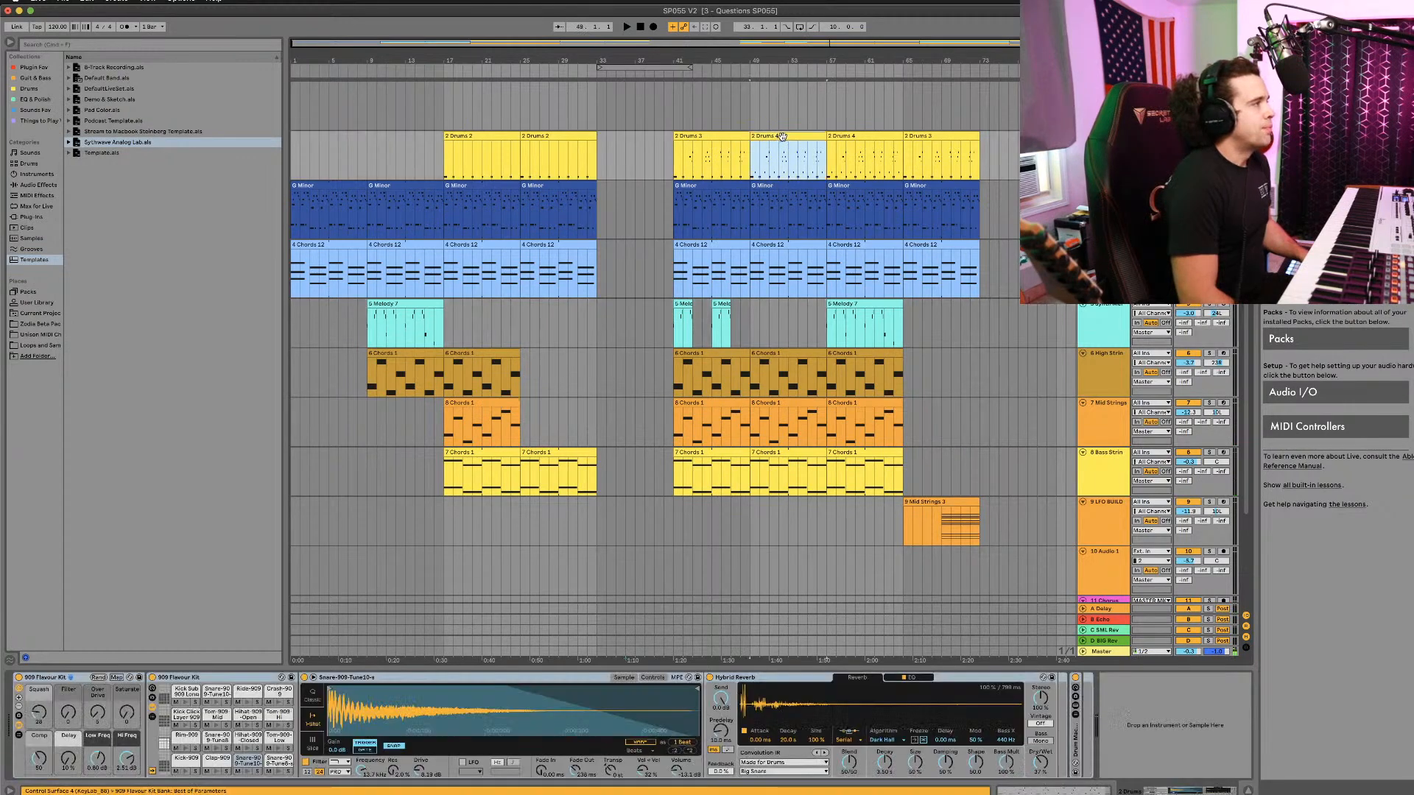
left_click_drag(783, 137, 635, 136)
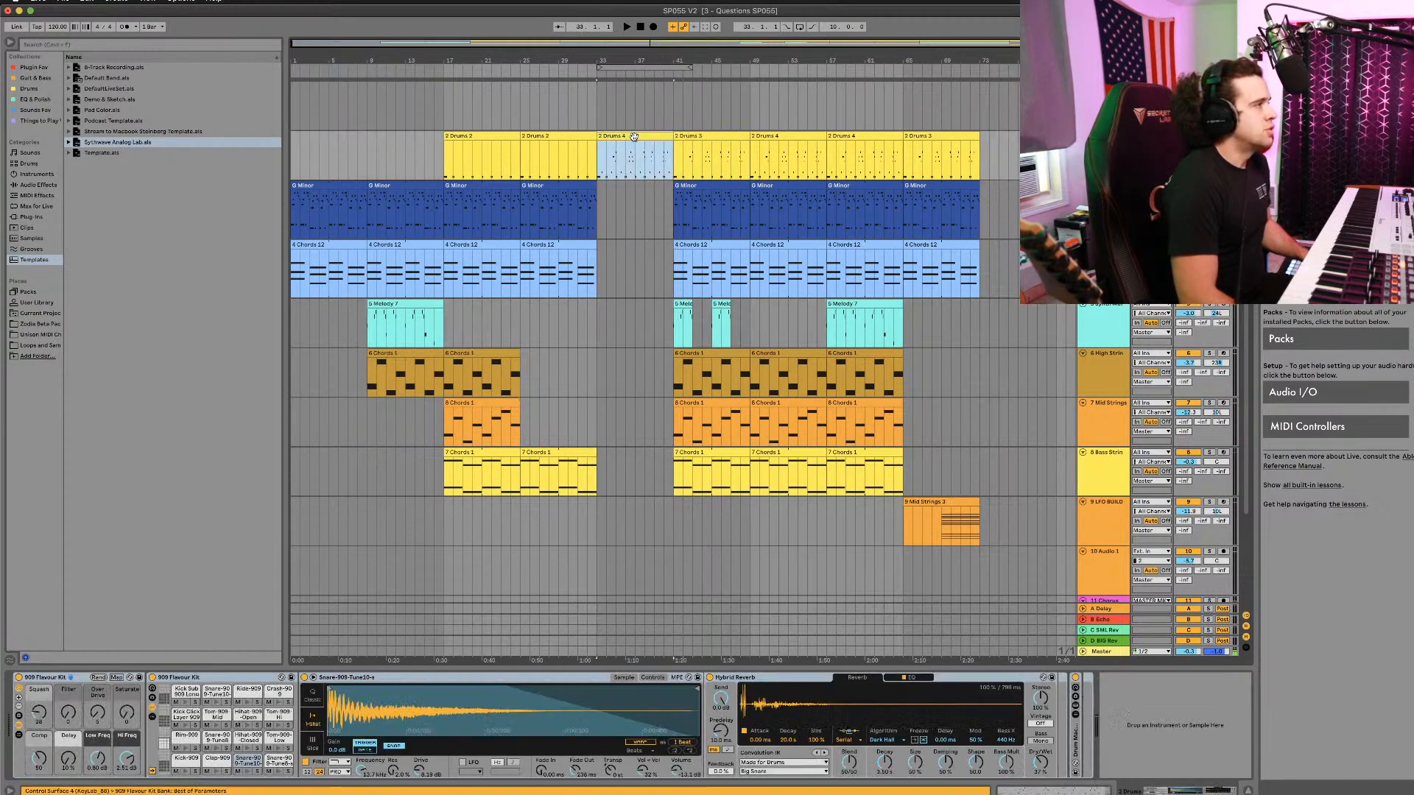
Step: Move all clips from bar 41 onward, from Drums through LFO BUILD, 16 bars later so the section starts at bar 57
left_click(688, 134)
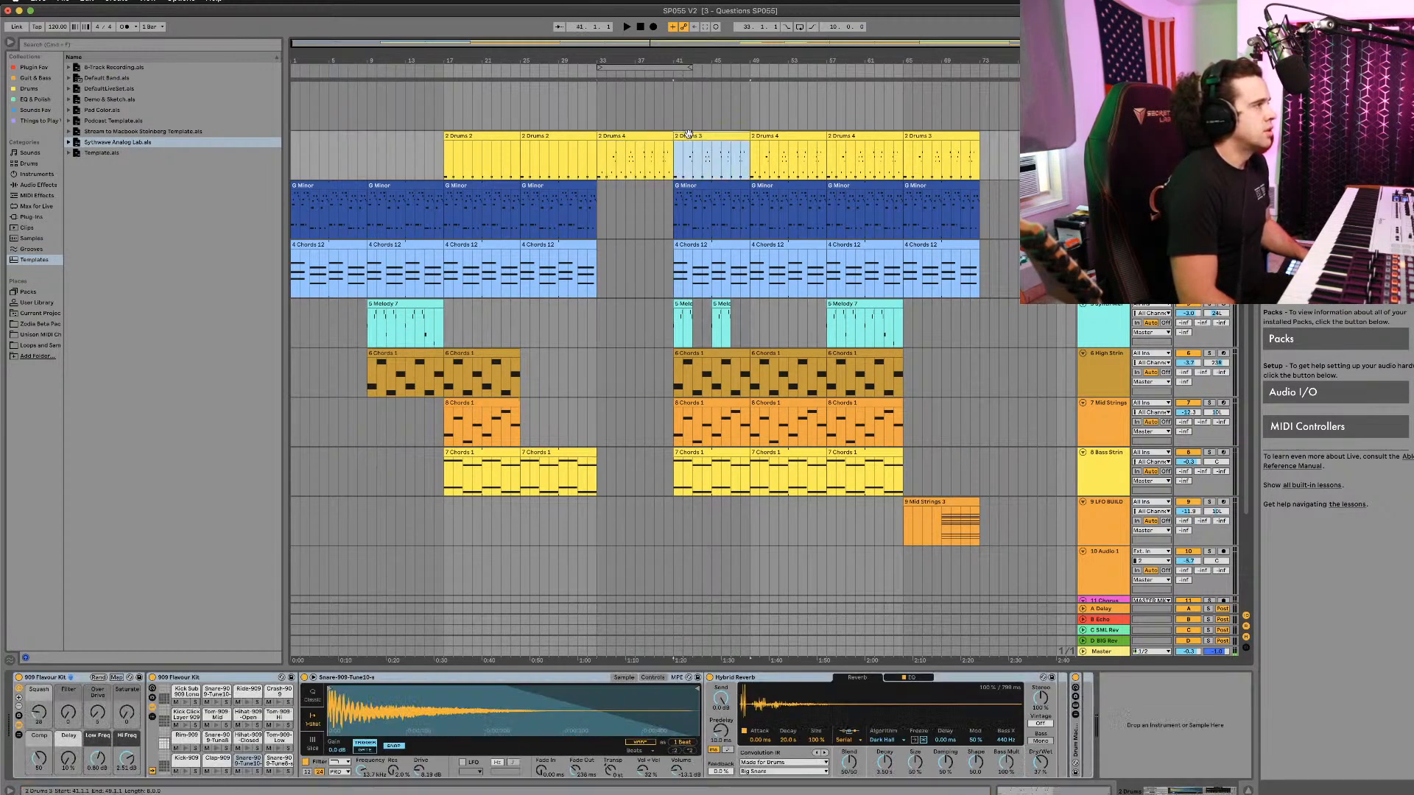
left_click(930, 499, "shift")
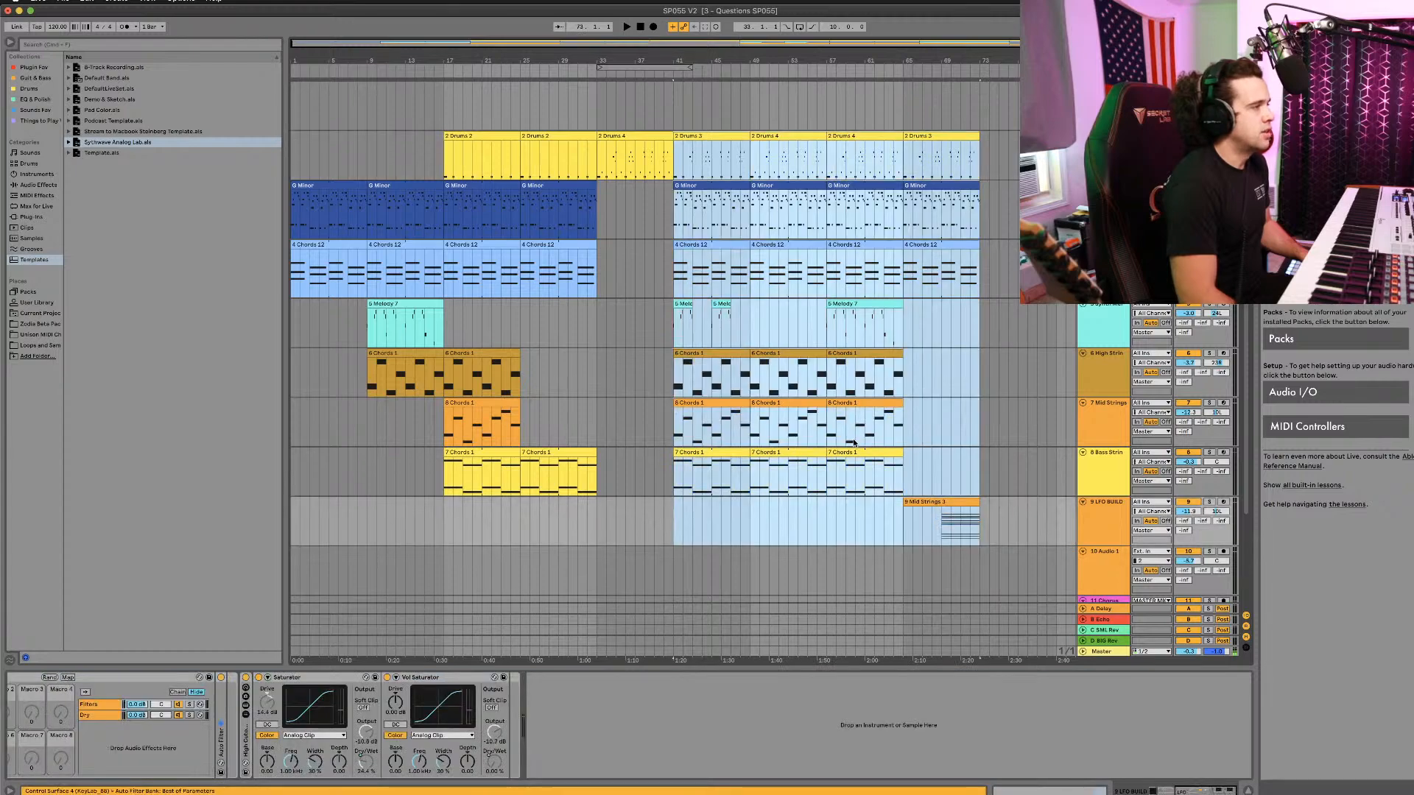
left_click_drag(852, 452, 1005, 446)
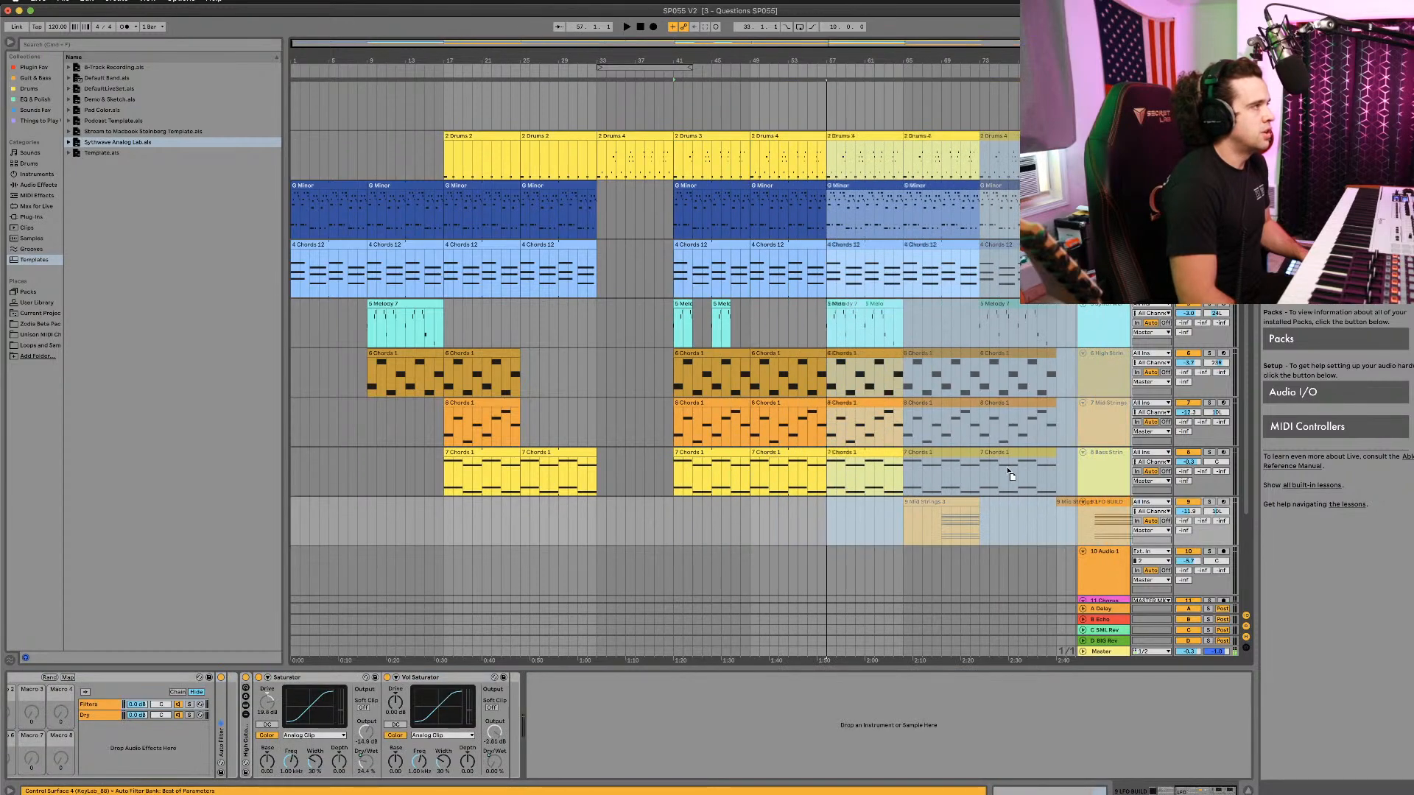
left_click(750, 439)
Step: Move the Mid Strings 3 clip on the LFO BUILD track back to bar 25, beneath the second Bass Strings clip
scroll(749, 439, "right", 5)
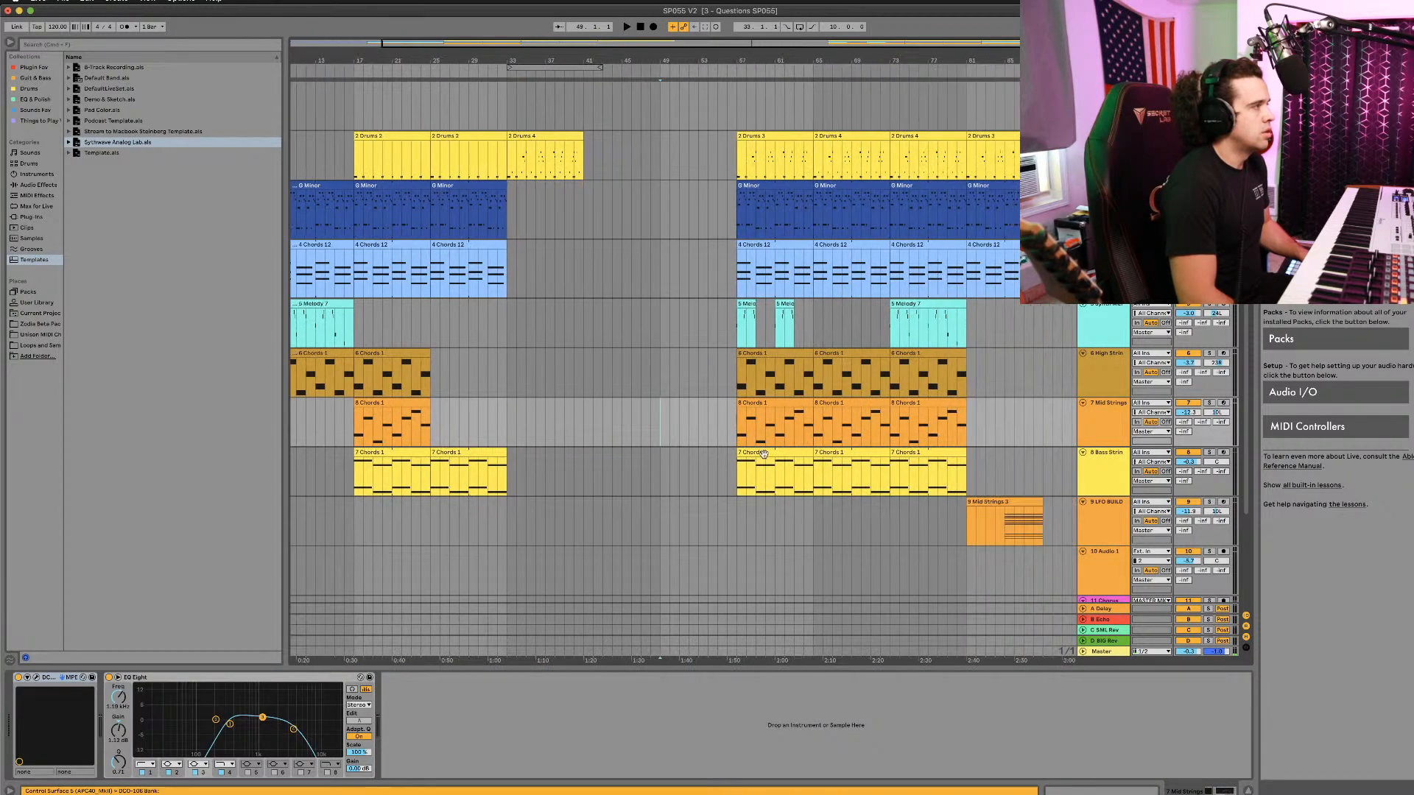
left_click_drag(1031, 527, 487, 521)
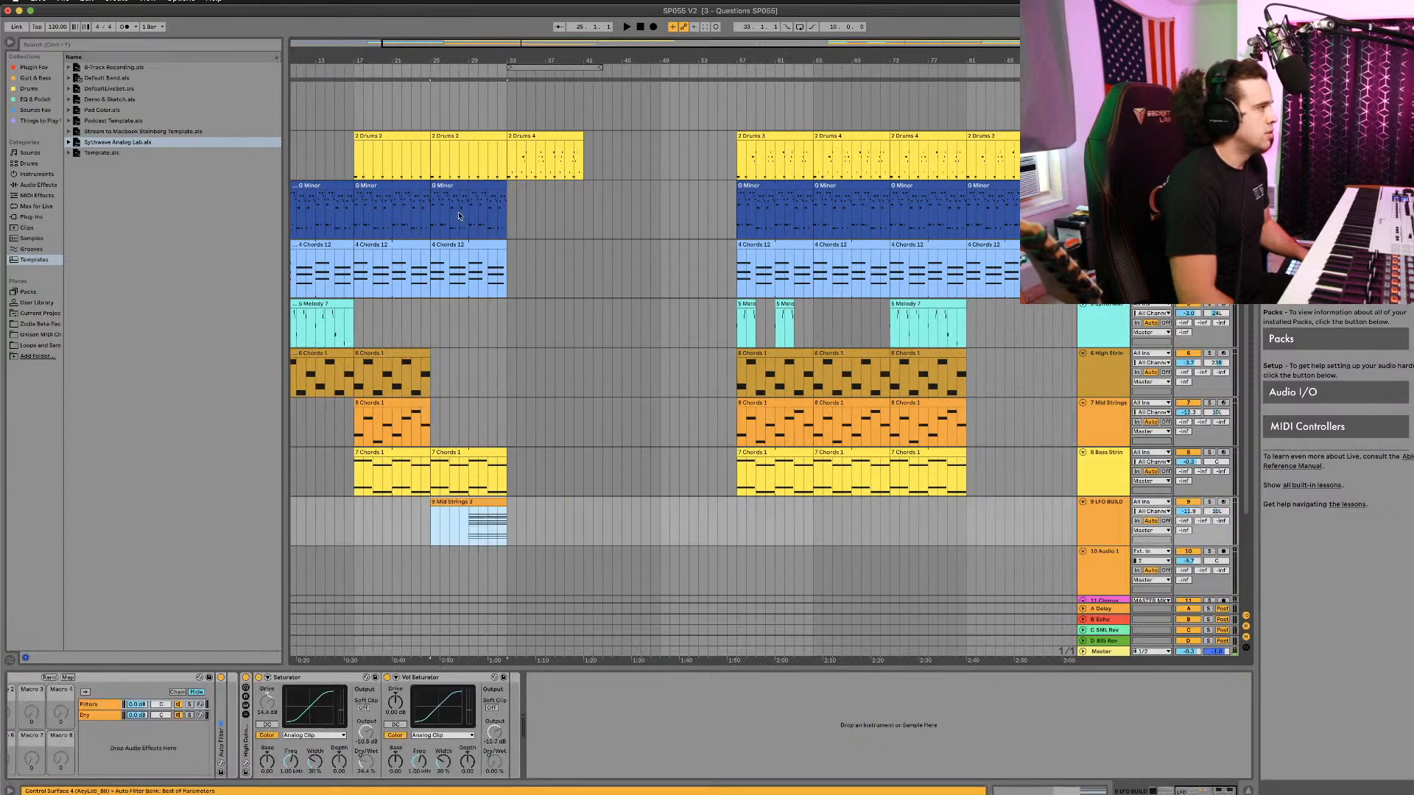
Step: Delete the G Minor clip at bar 25, above the last Chords 12 clip before the gap
scroll(453, 294, "left", 5)
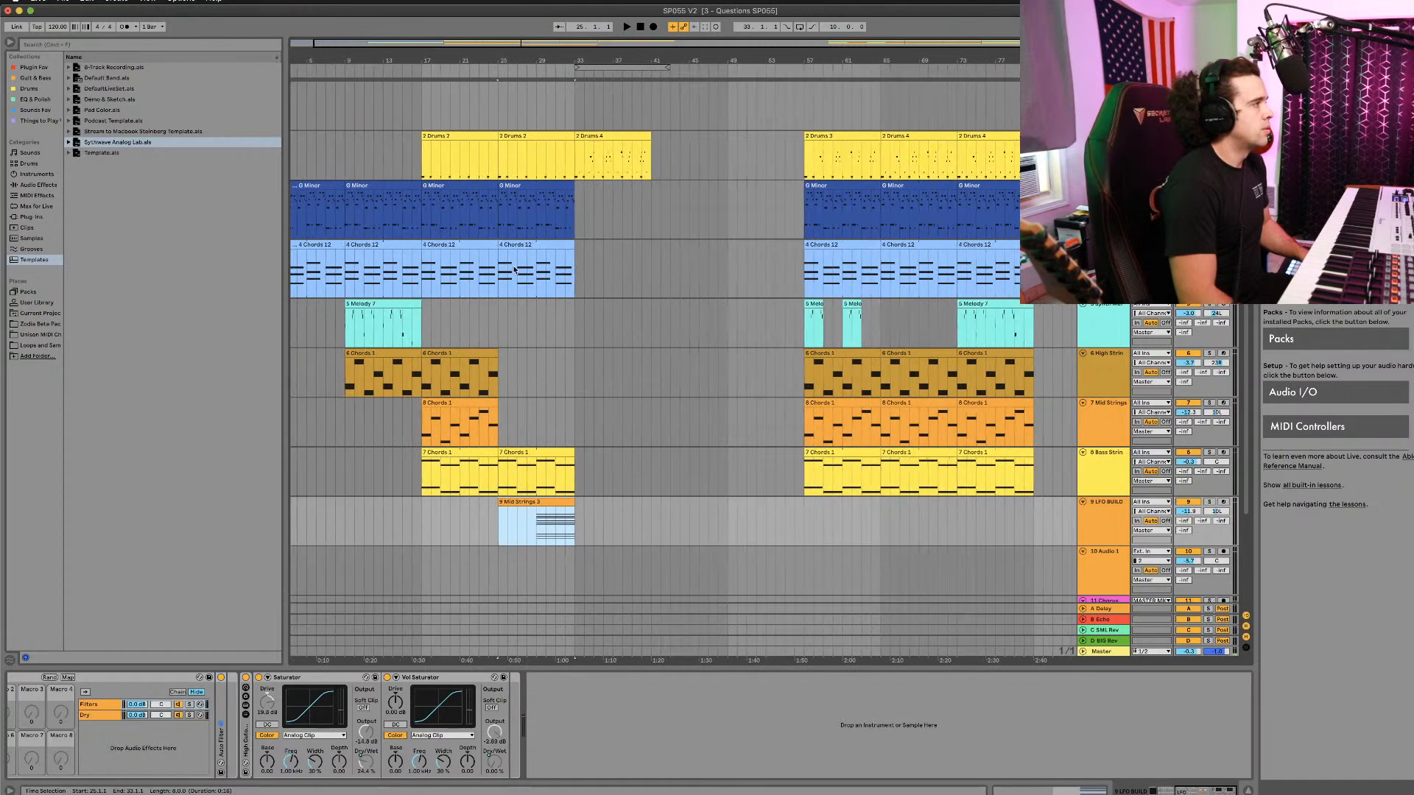
scroll(548, 206, "left", 2)
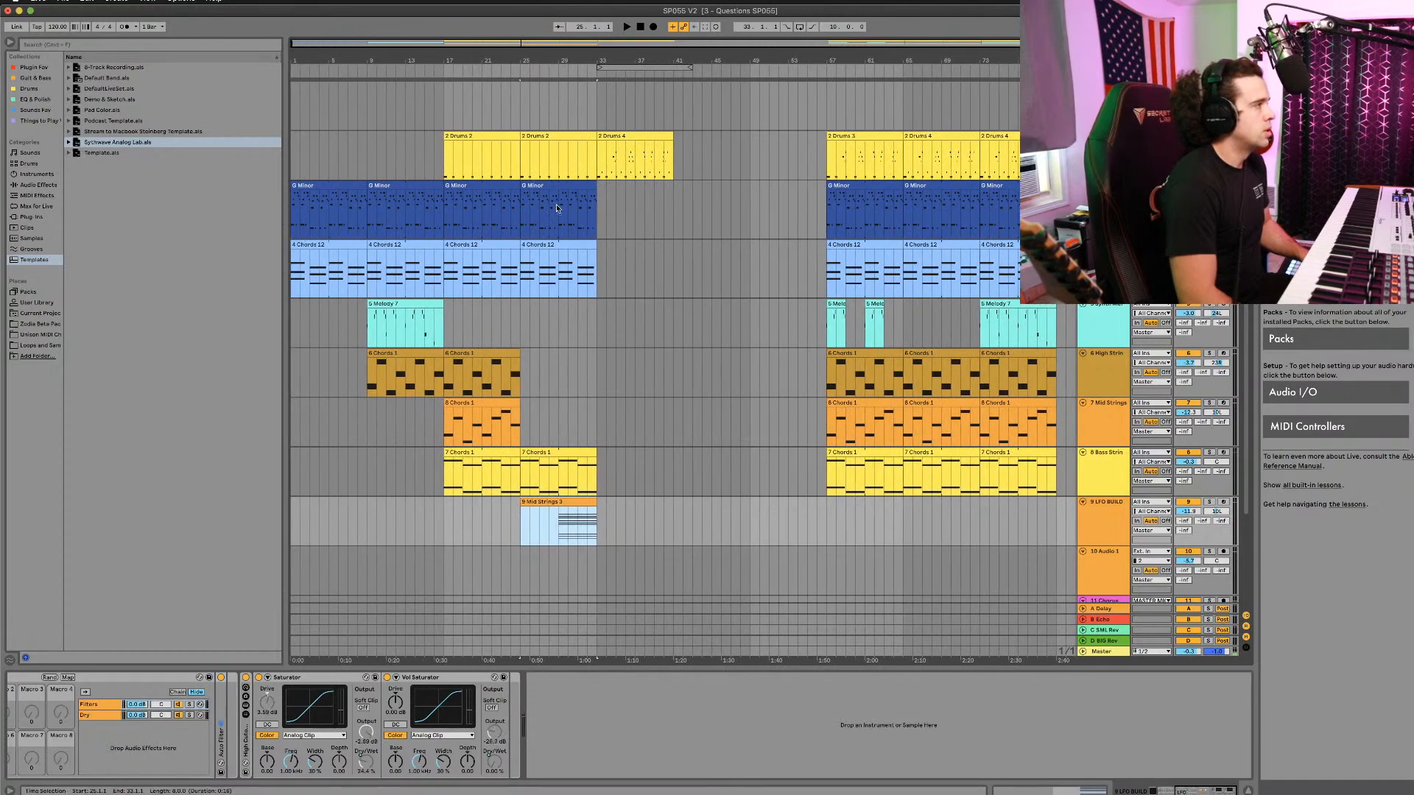
left_click(556, 188)
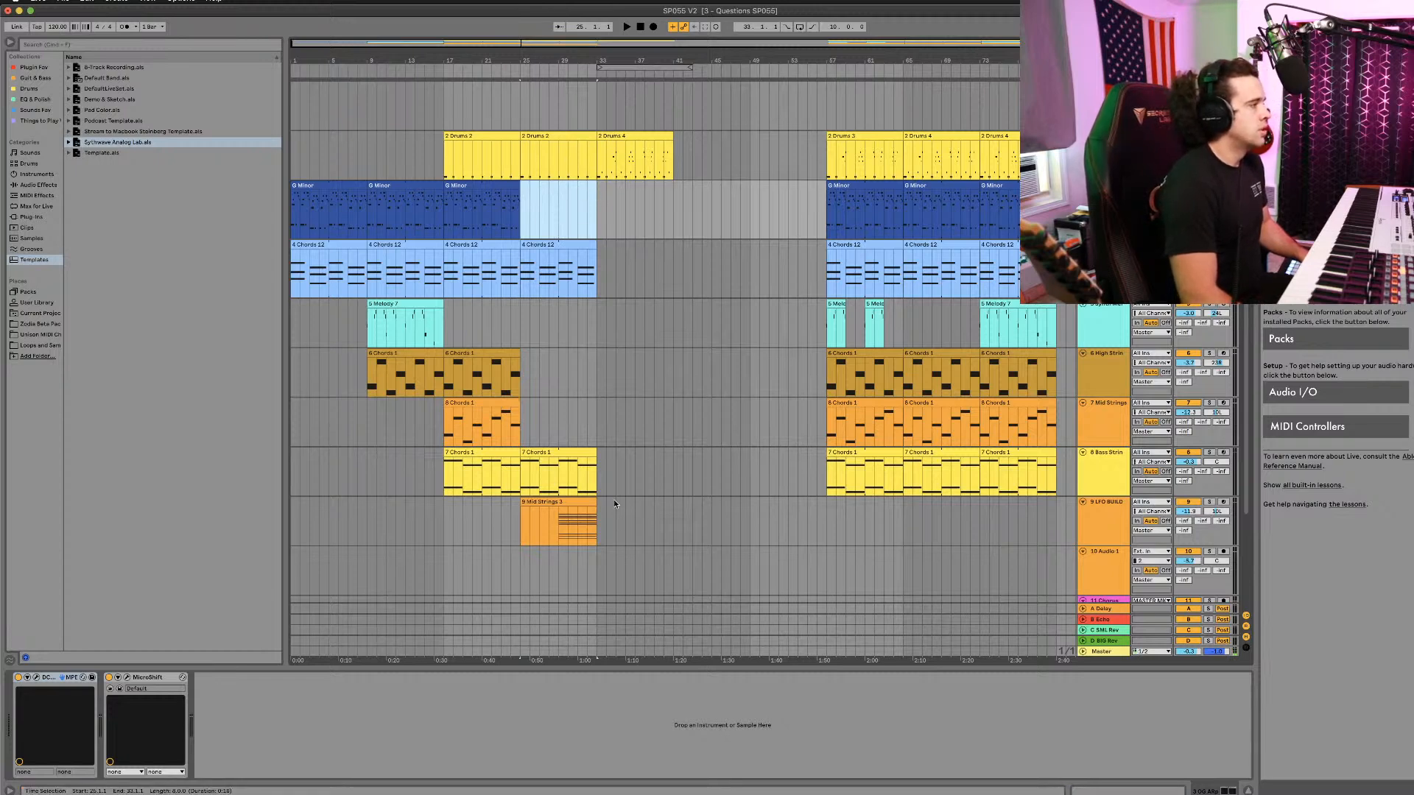
left_click(767, 212)
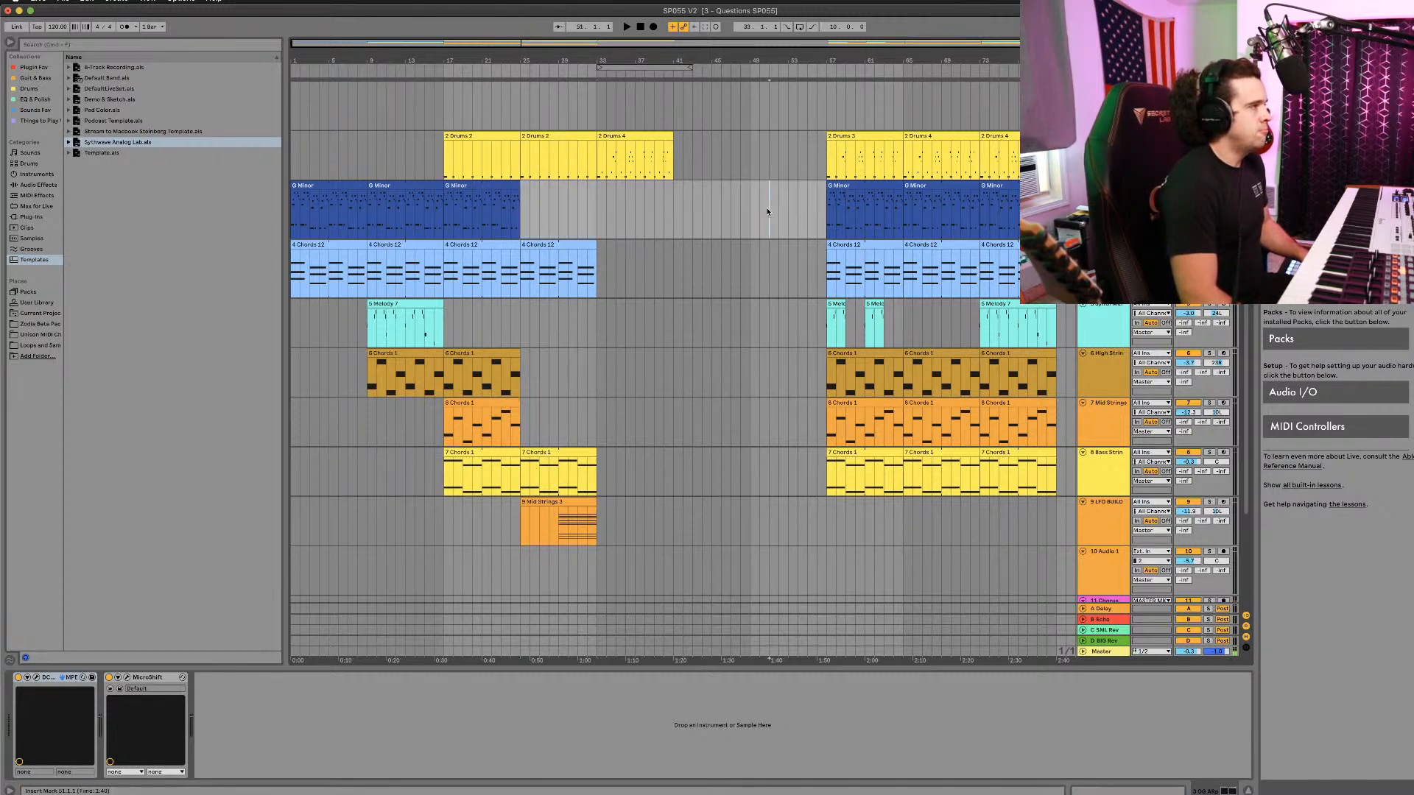
Step: Delete the Drums 4 clip at bar 33 from the Drums track
left_click(626, 135)
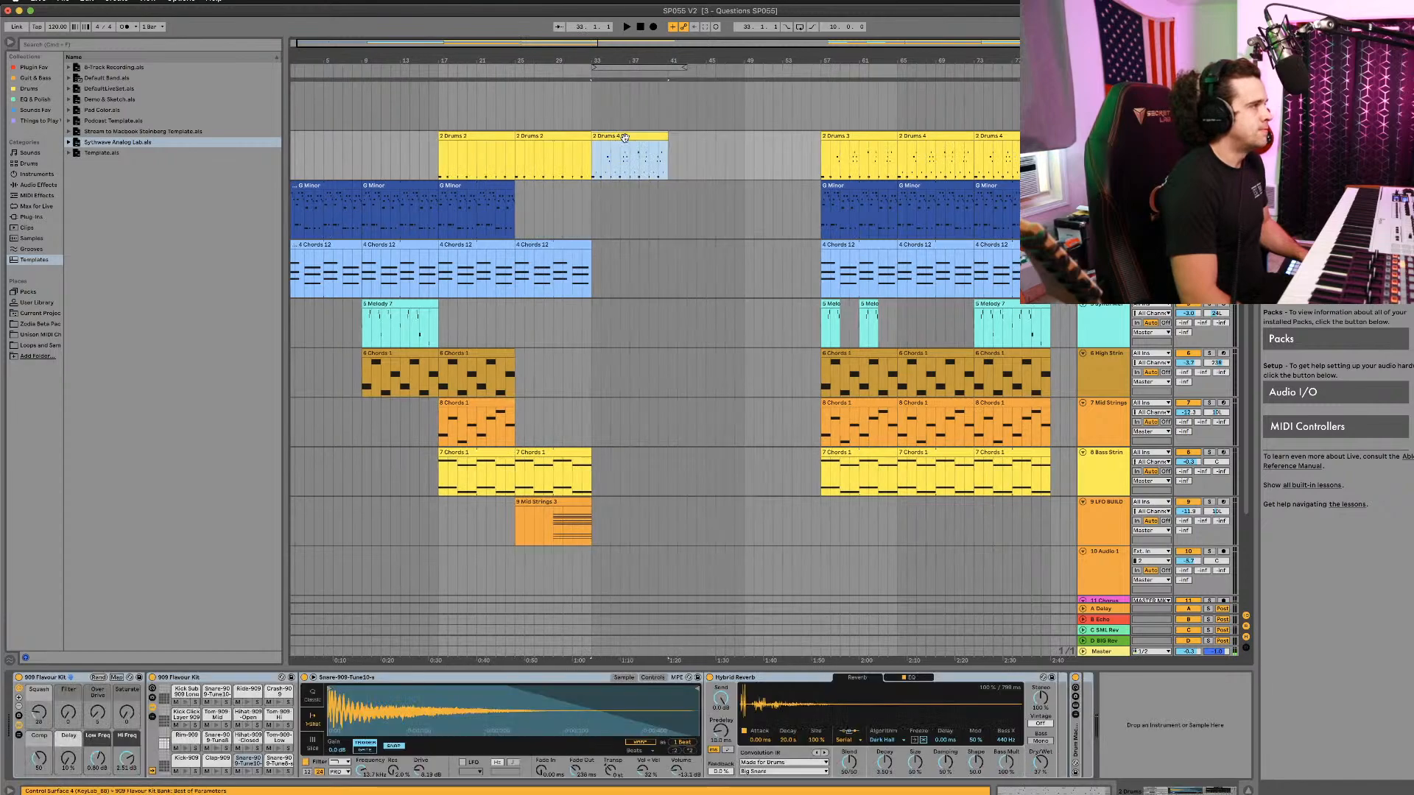
scroll(625, 140, "right", 3)
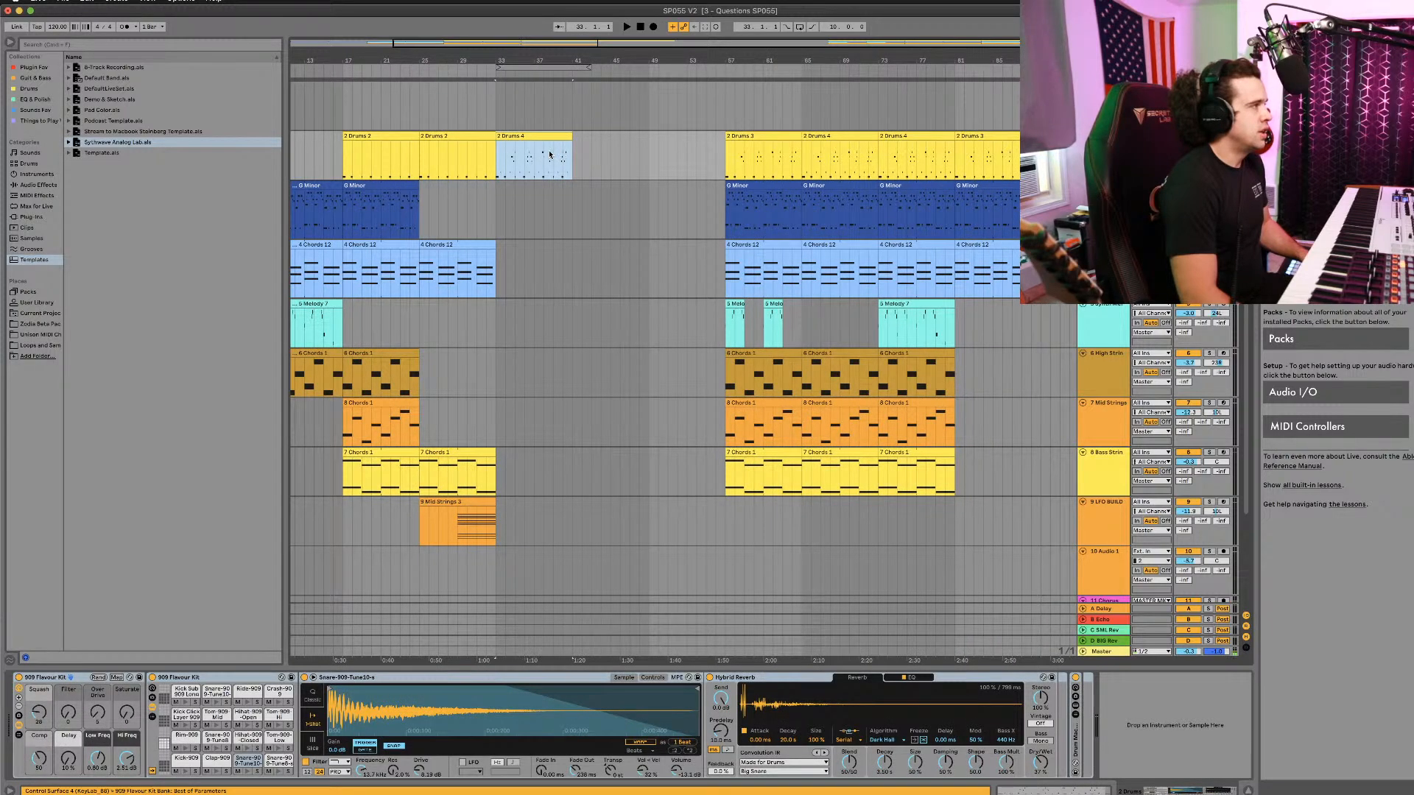
scroll(549, 155, "left", 3)
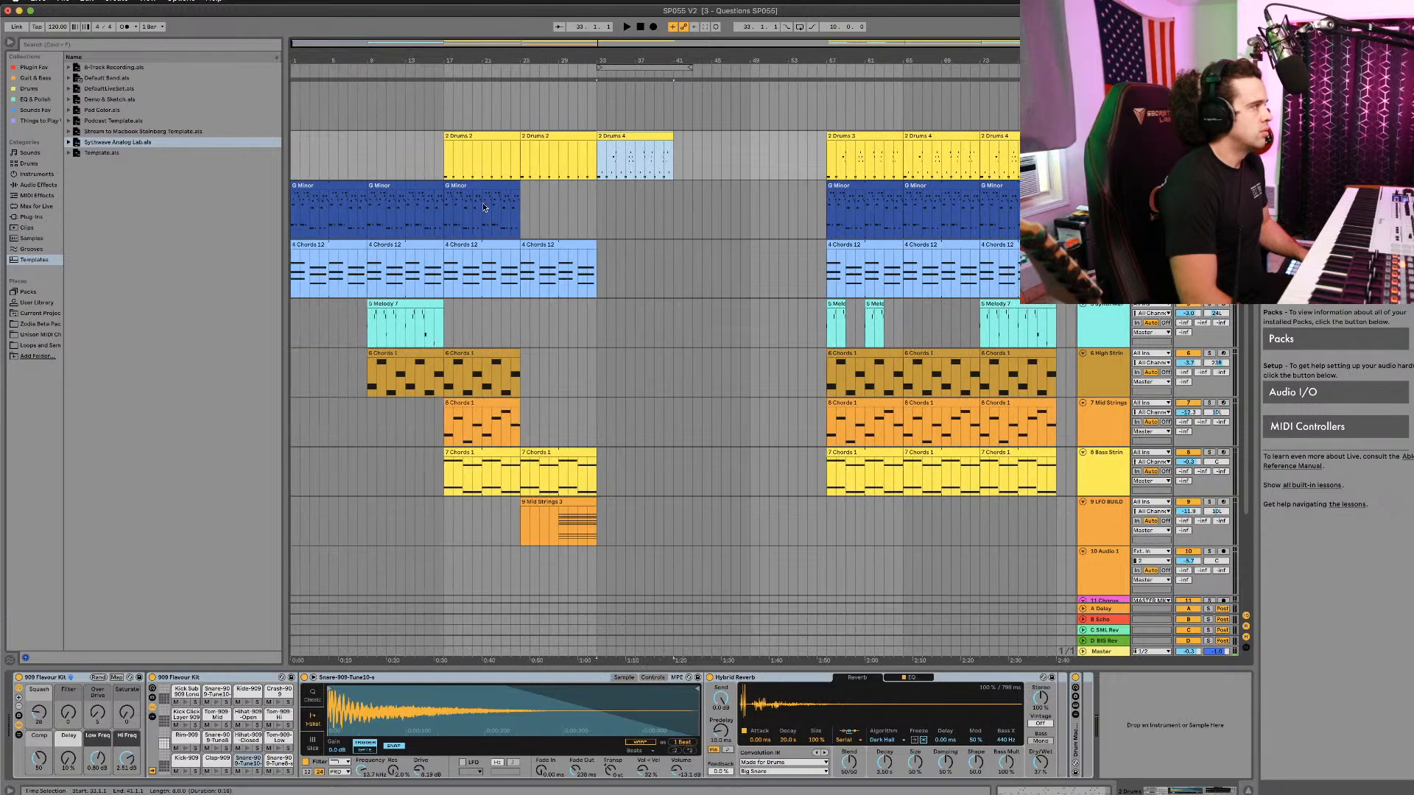
scroll(657, 193, "right", 2)
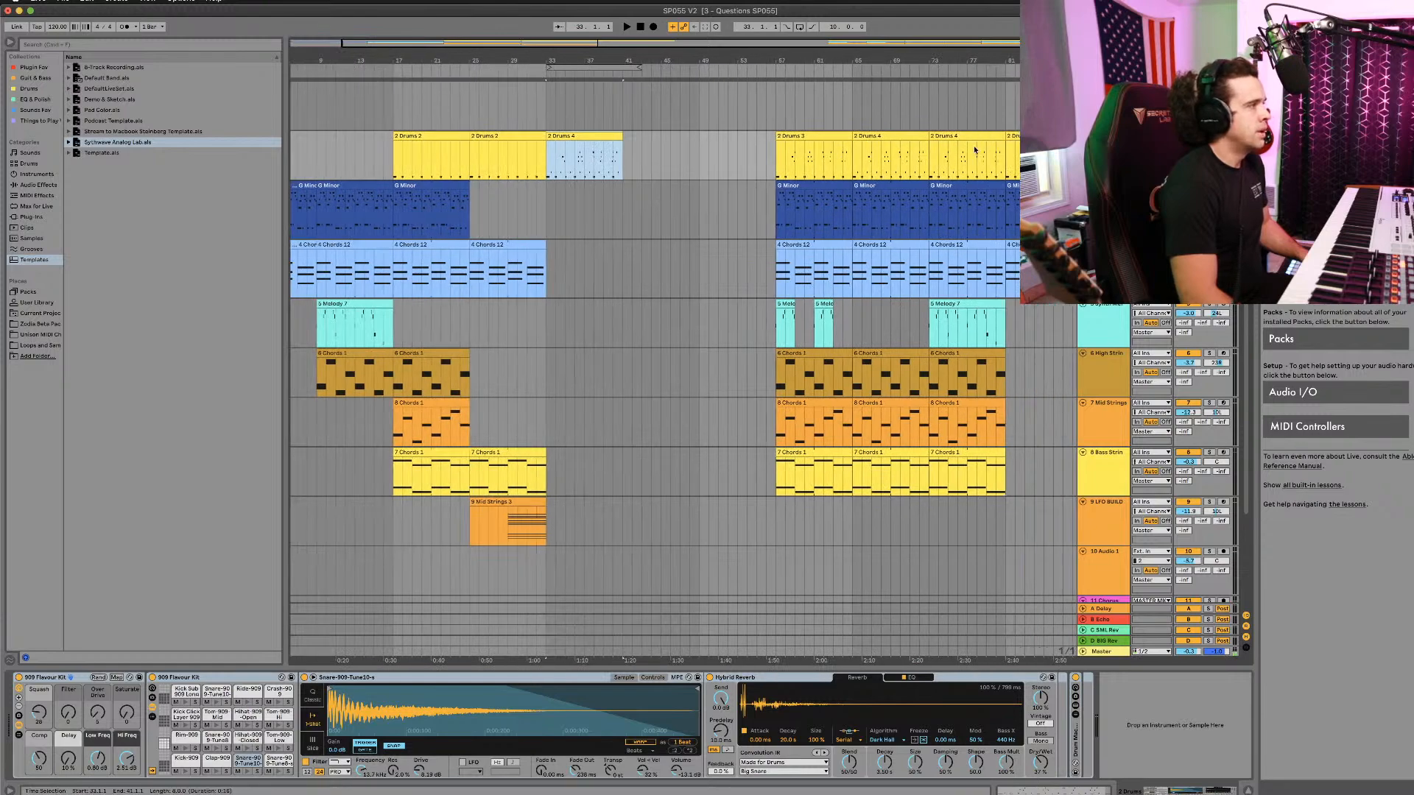
scroll(958, 145, "right", 3)
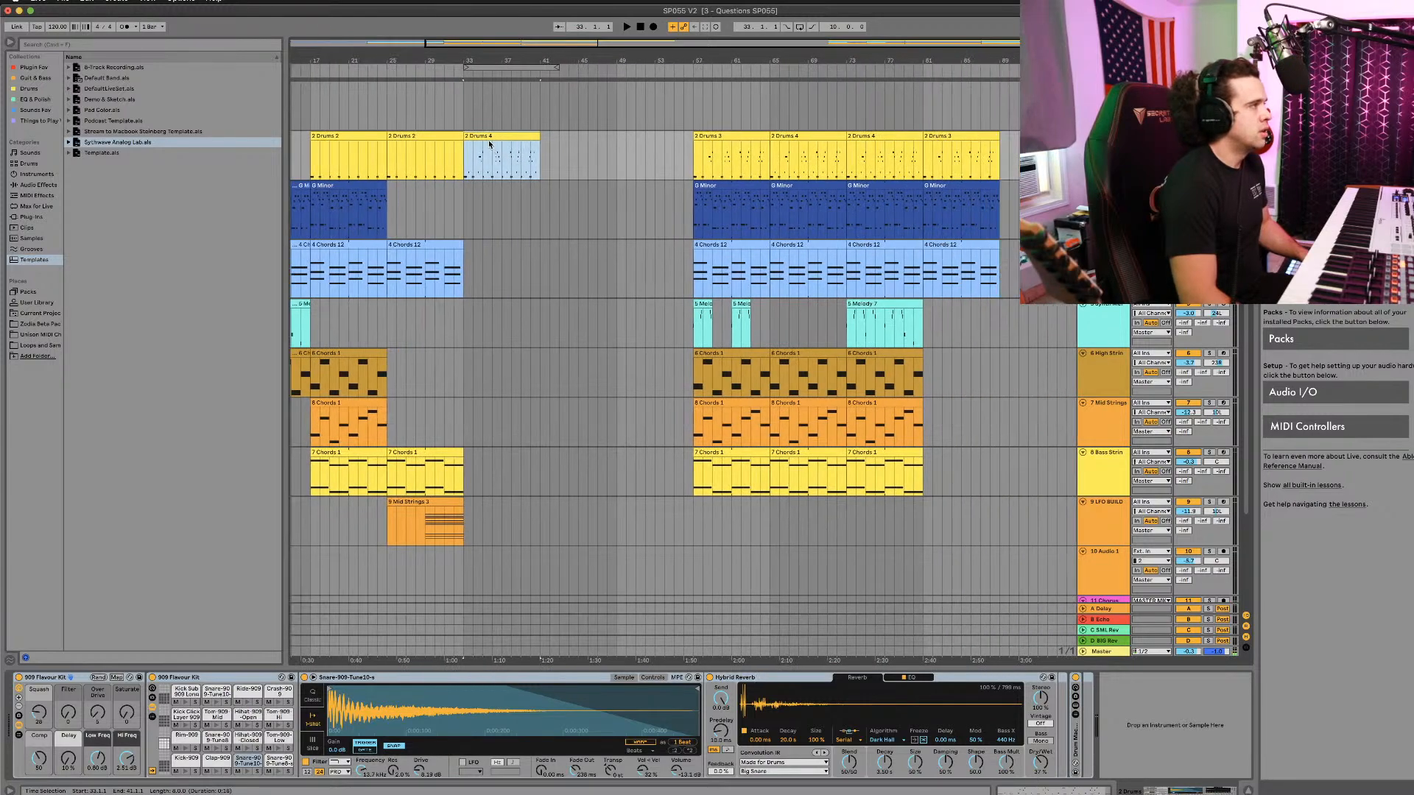
key("Delete")
Step: Compare the clips at bars 25, 57 and 73 on the Drums track, checking both the Arrangement and Session views
left_click(880, 136)
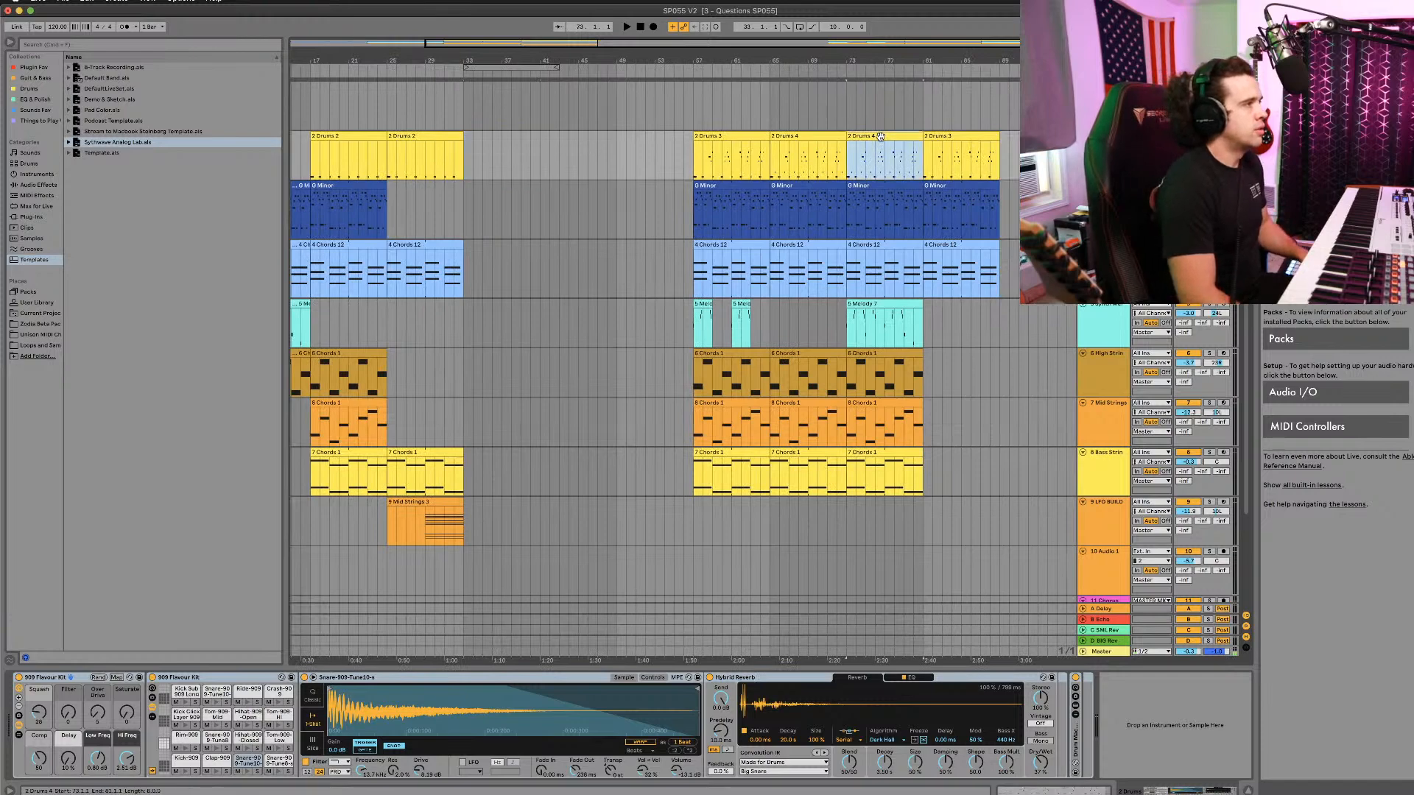
key("Tab")
key("Tab")
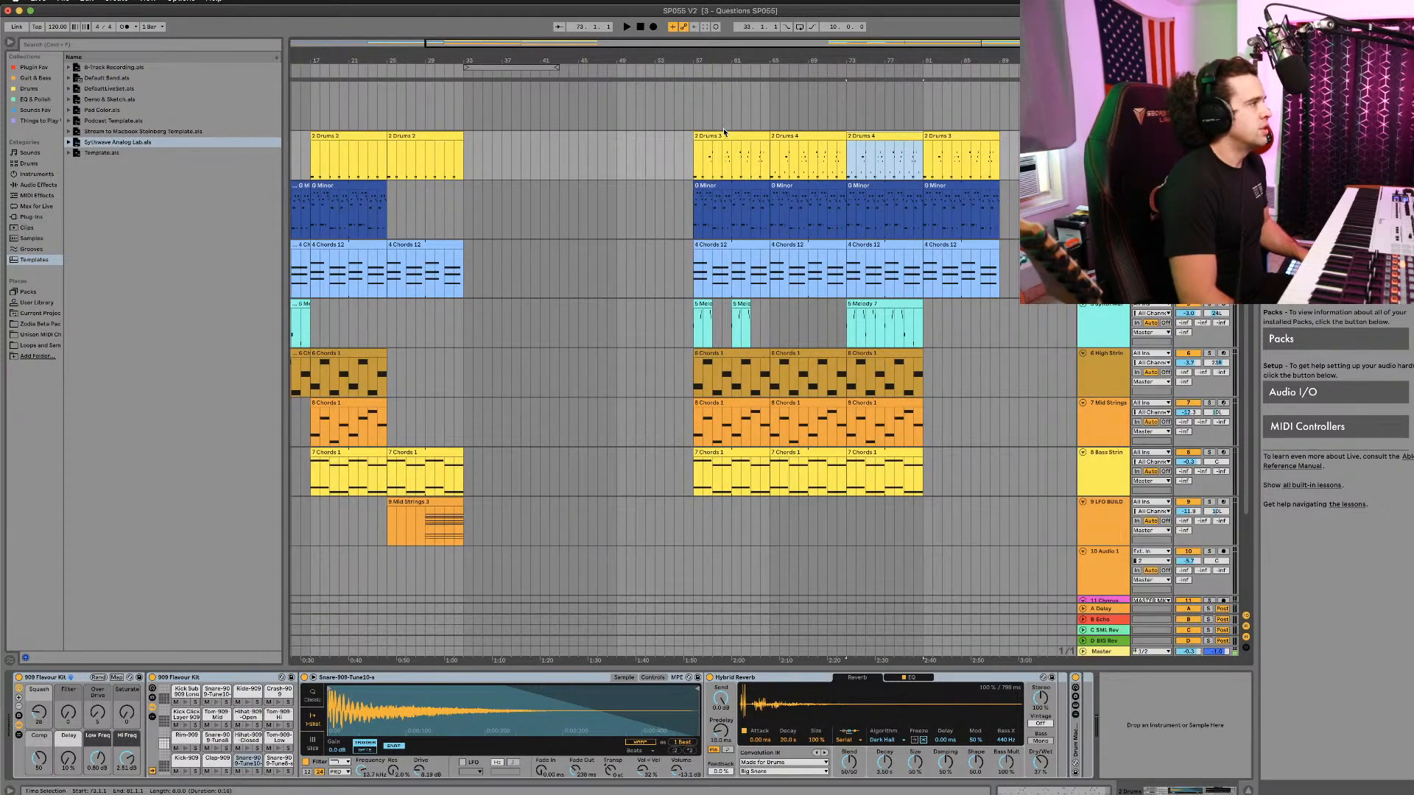
left_click(723, 136)
left_click(428, 135, "shift")
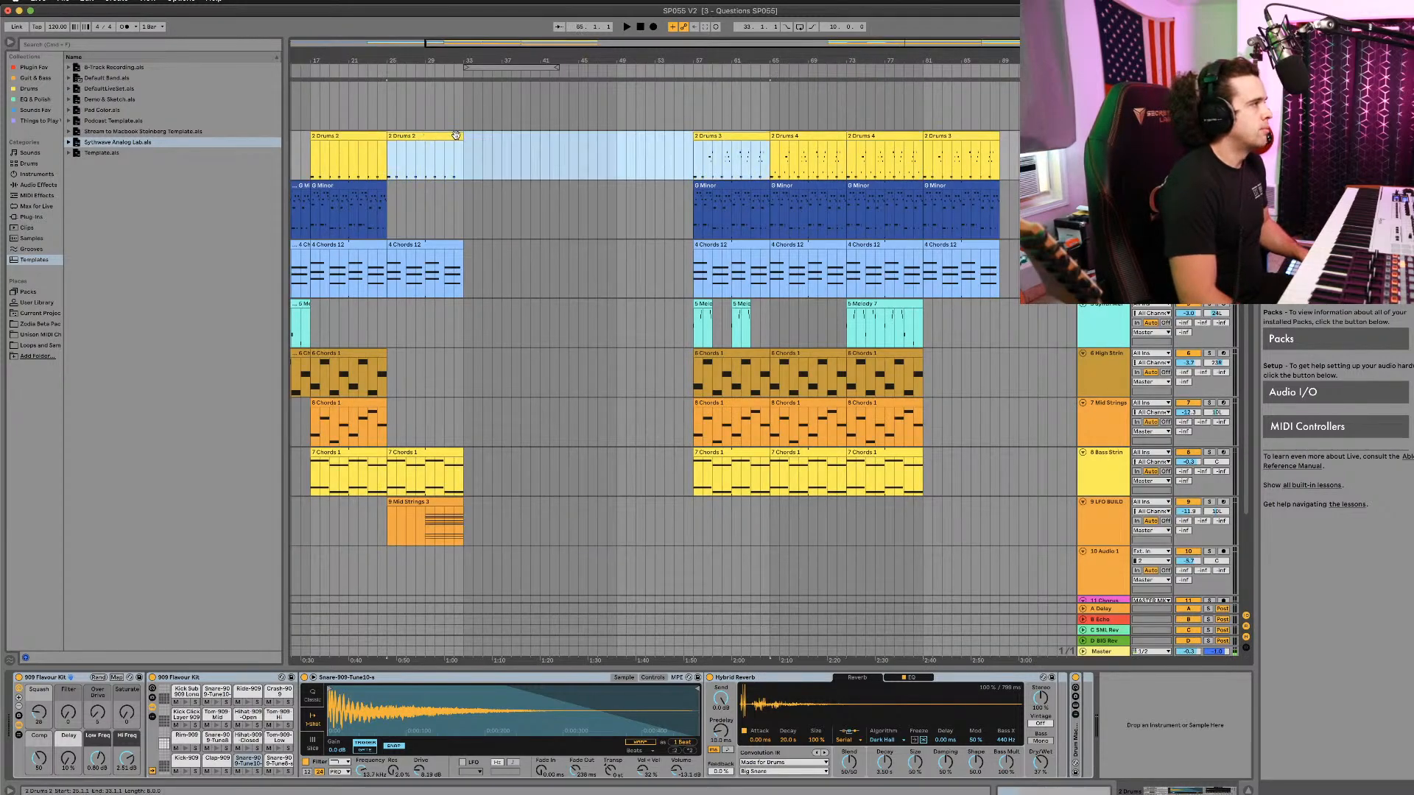
left_click(872, 136, "shift")
left_click(837, 110)
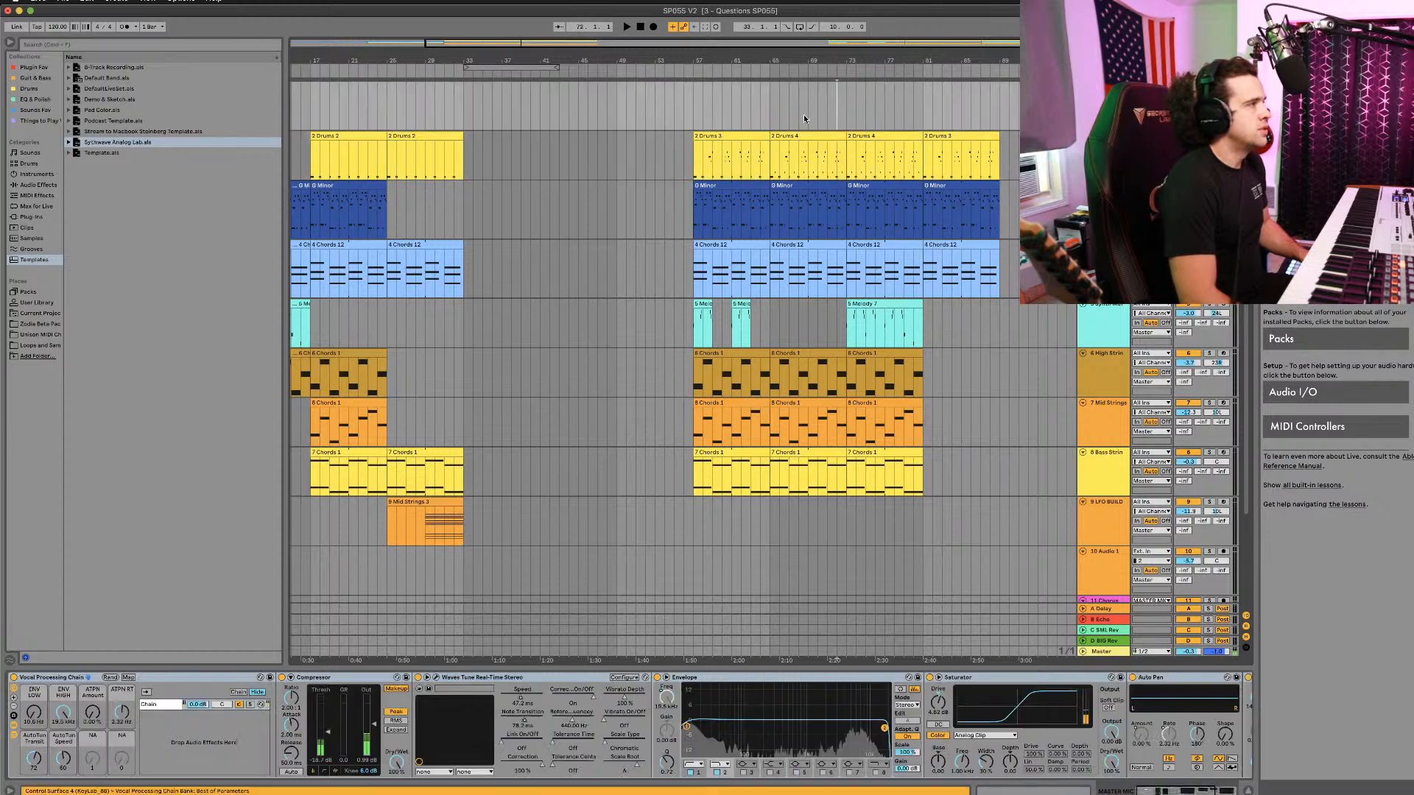
left_click(751, 140)
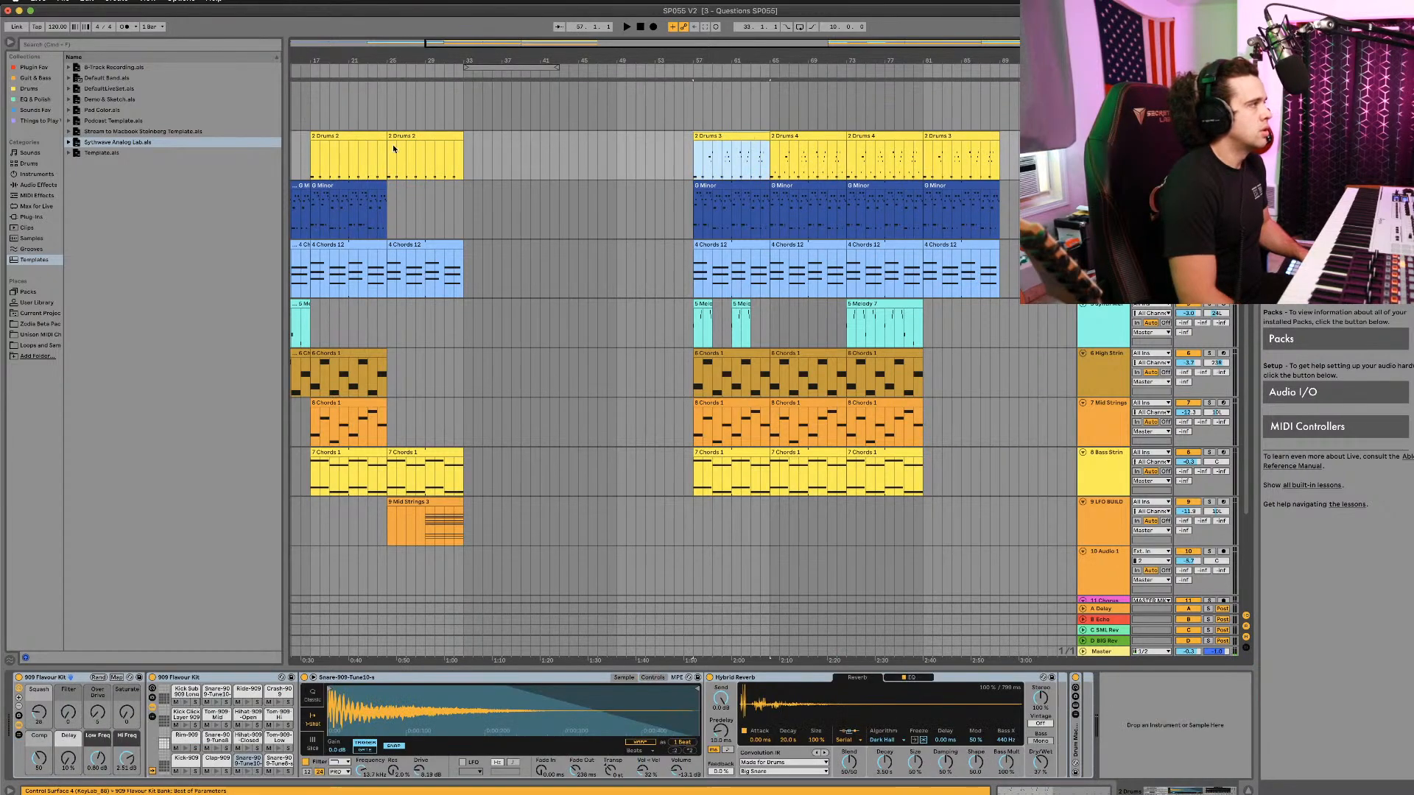
key("Tab")
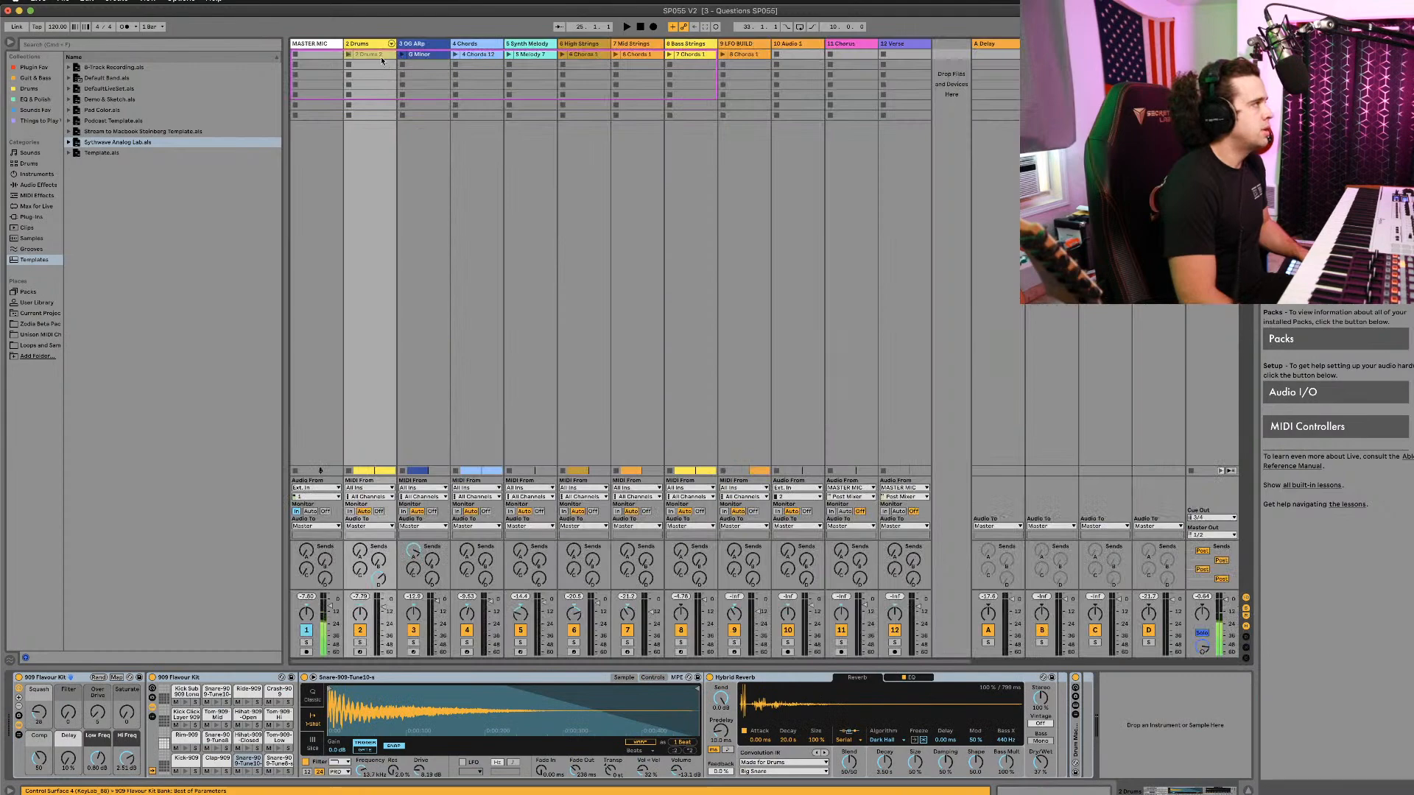
key("Tab")
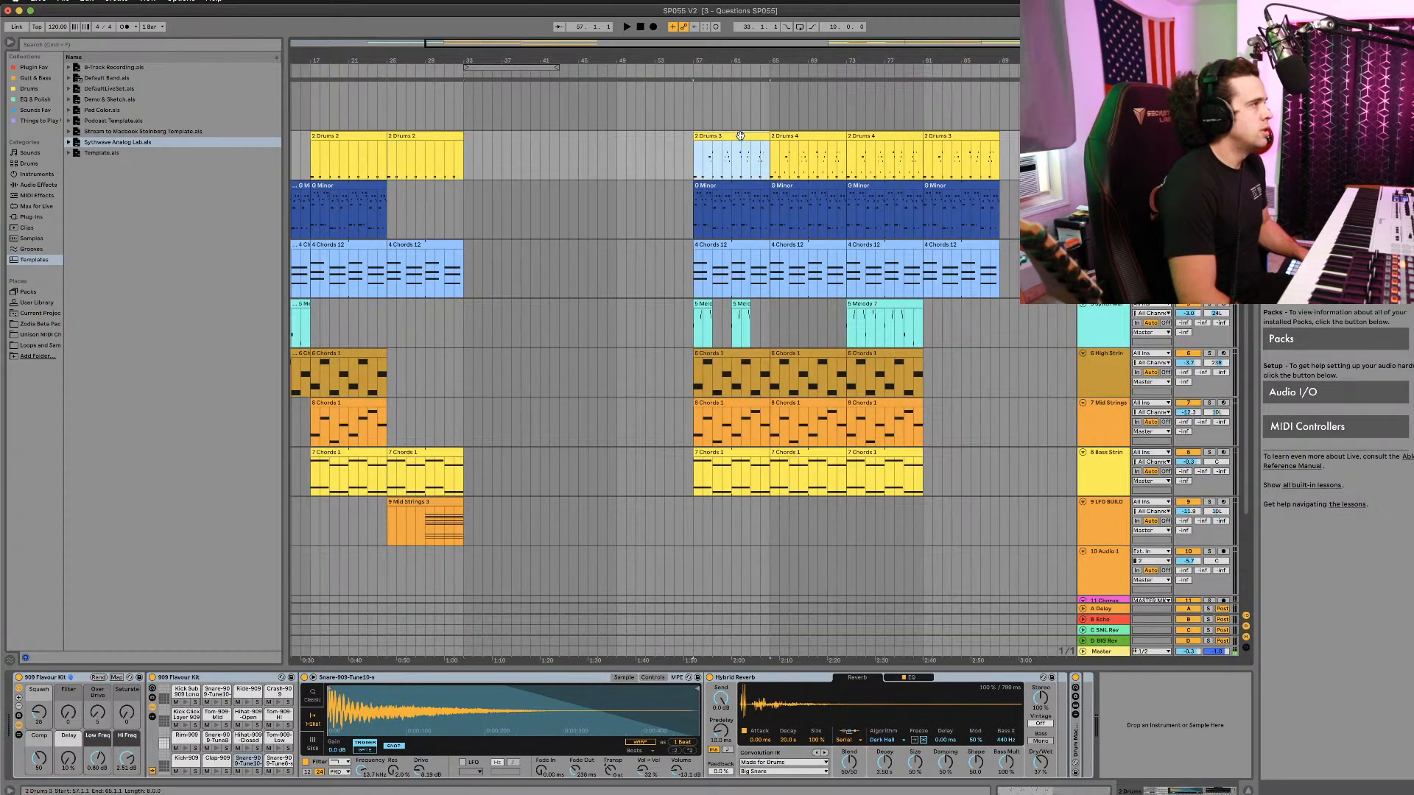
key("Tab")
key("Tab")
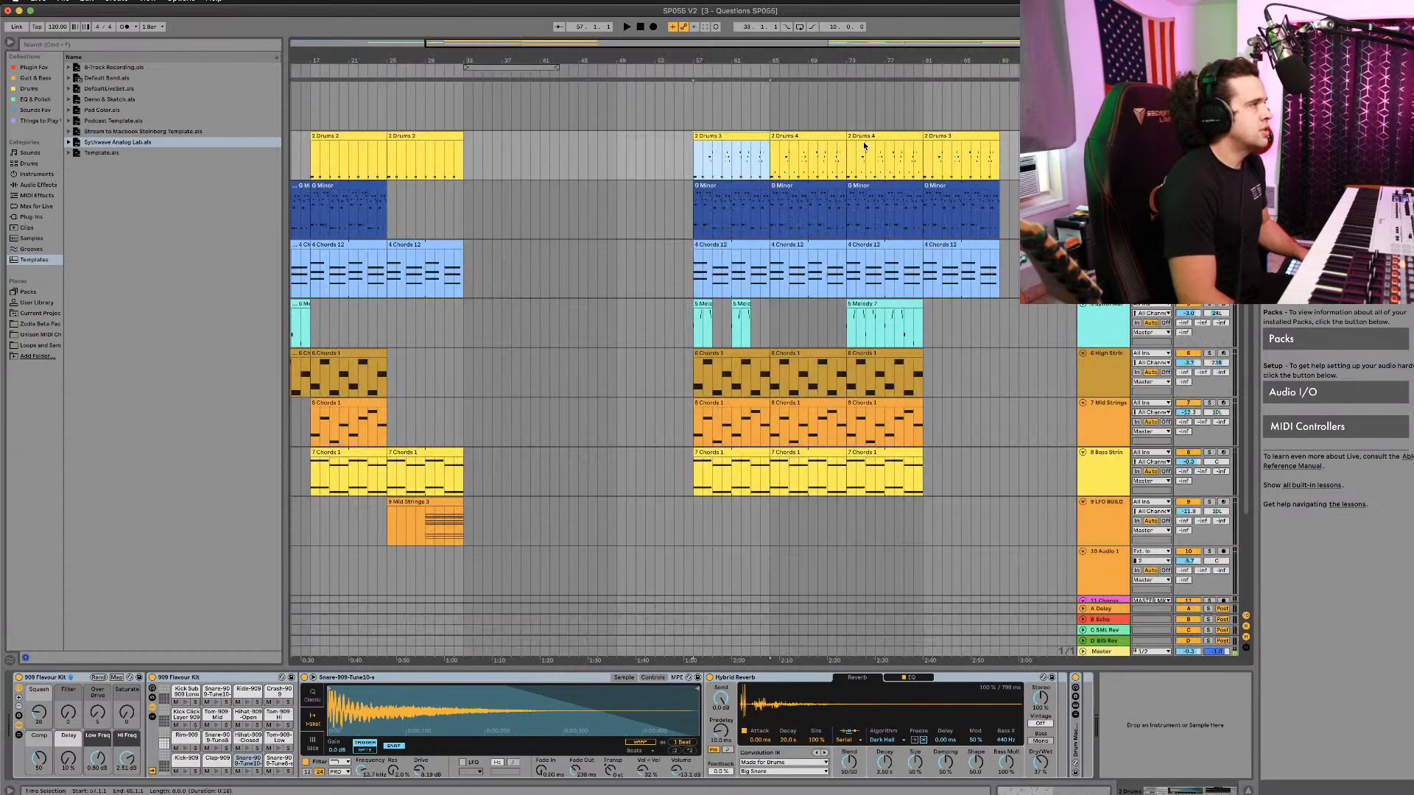
Step: Move the Drums 4 clip from bar 73 to bar 33 on the Drums track
left_click_drag(865, 145, 385, 76)
key("Tab")
key("Tab")
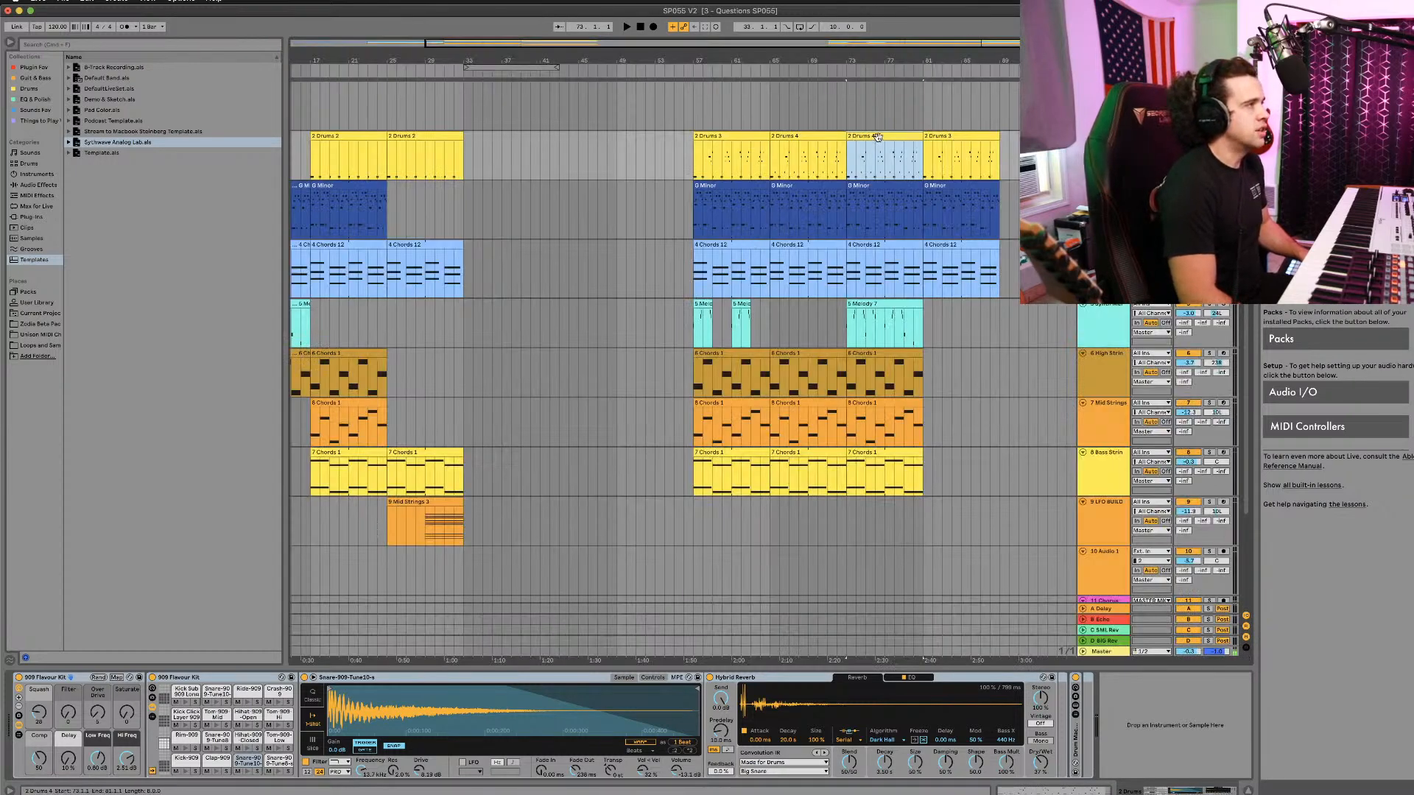
left_click_drag(878, 137, 492, 139)
scroll(572, 294, "left", 5)
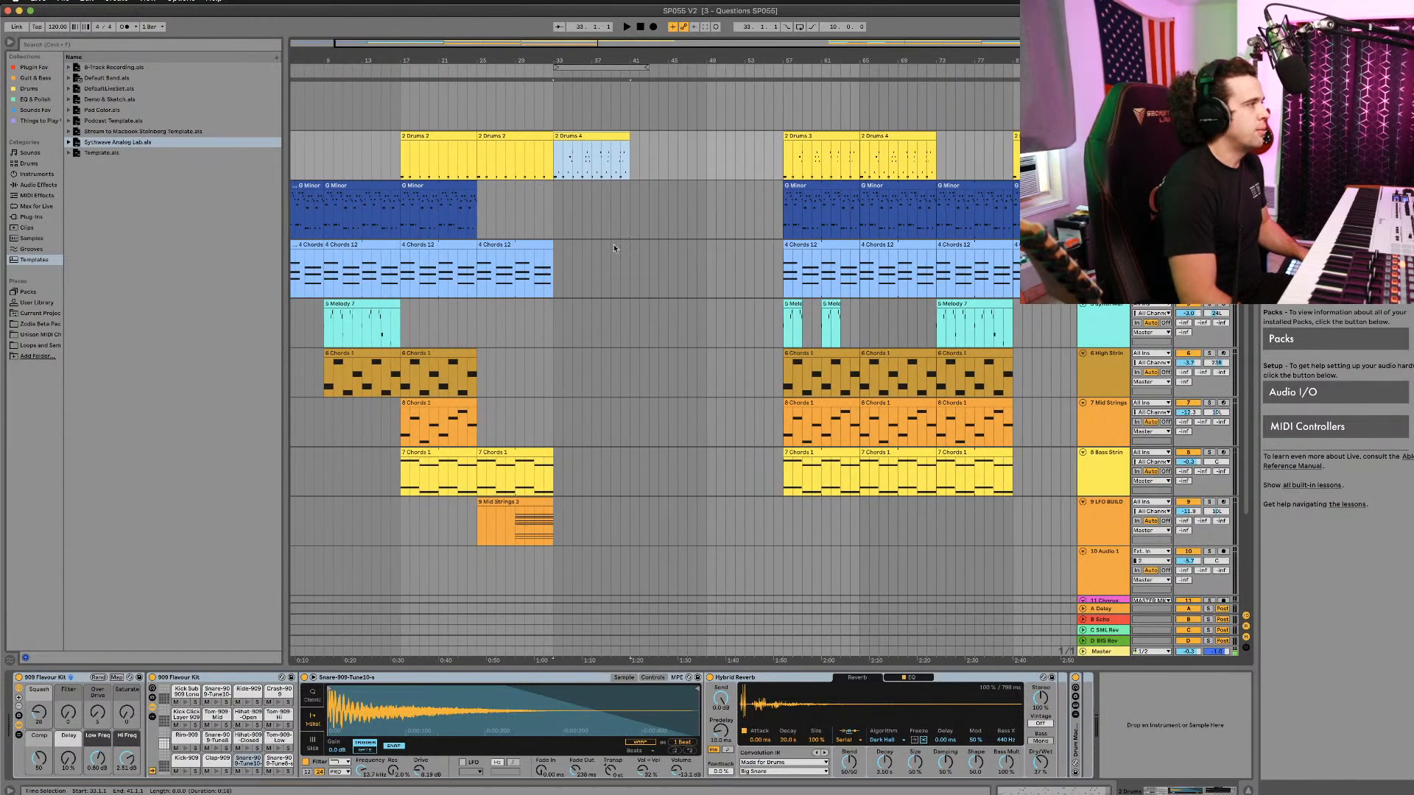
Step: Copy the G Minor and Chords 12 clips from bar 57 to bar 33, beneath the Drums 4 clip
left_click(835, 211)
left_click_drag(830, 245, 606, 255)
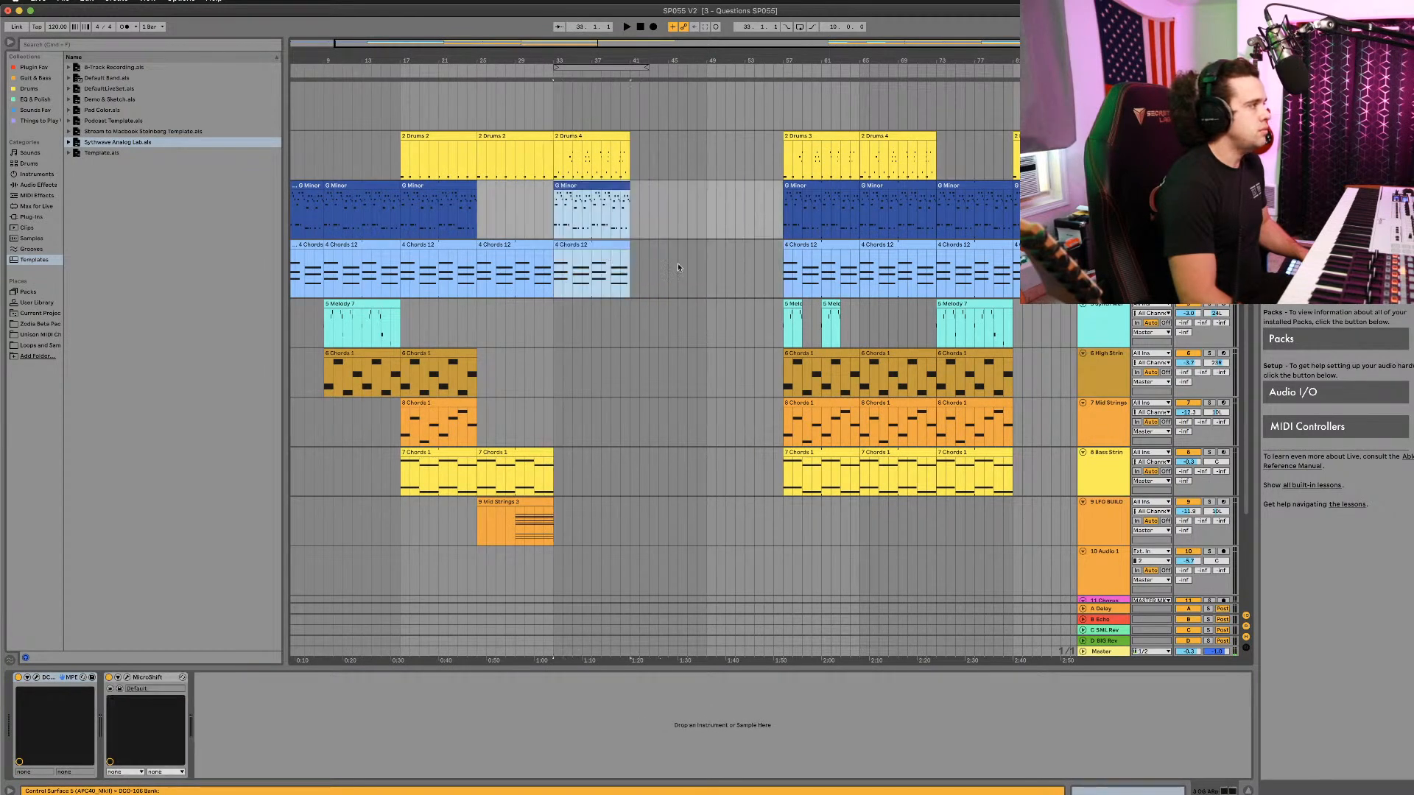
left_click(793, 304)
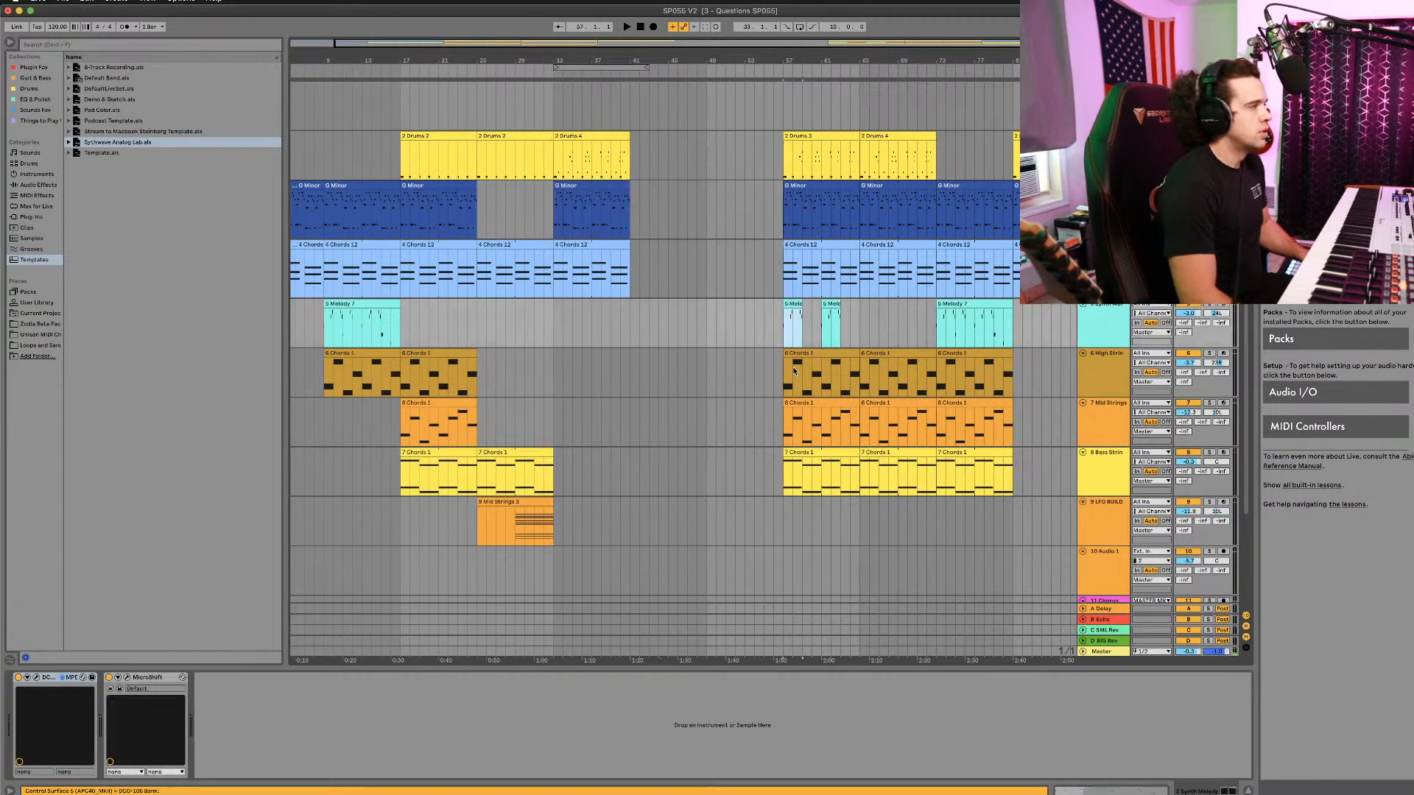
scroll(647, 367, "right", 1)
scroll(647, 369, "left", 1)
Step: Duplicate the Bass Strings clip from bar 25 to bar 33, and copy the High and Mid Strings clips from bar 17 to bar 33
left_click(509, 454)
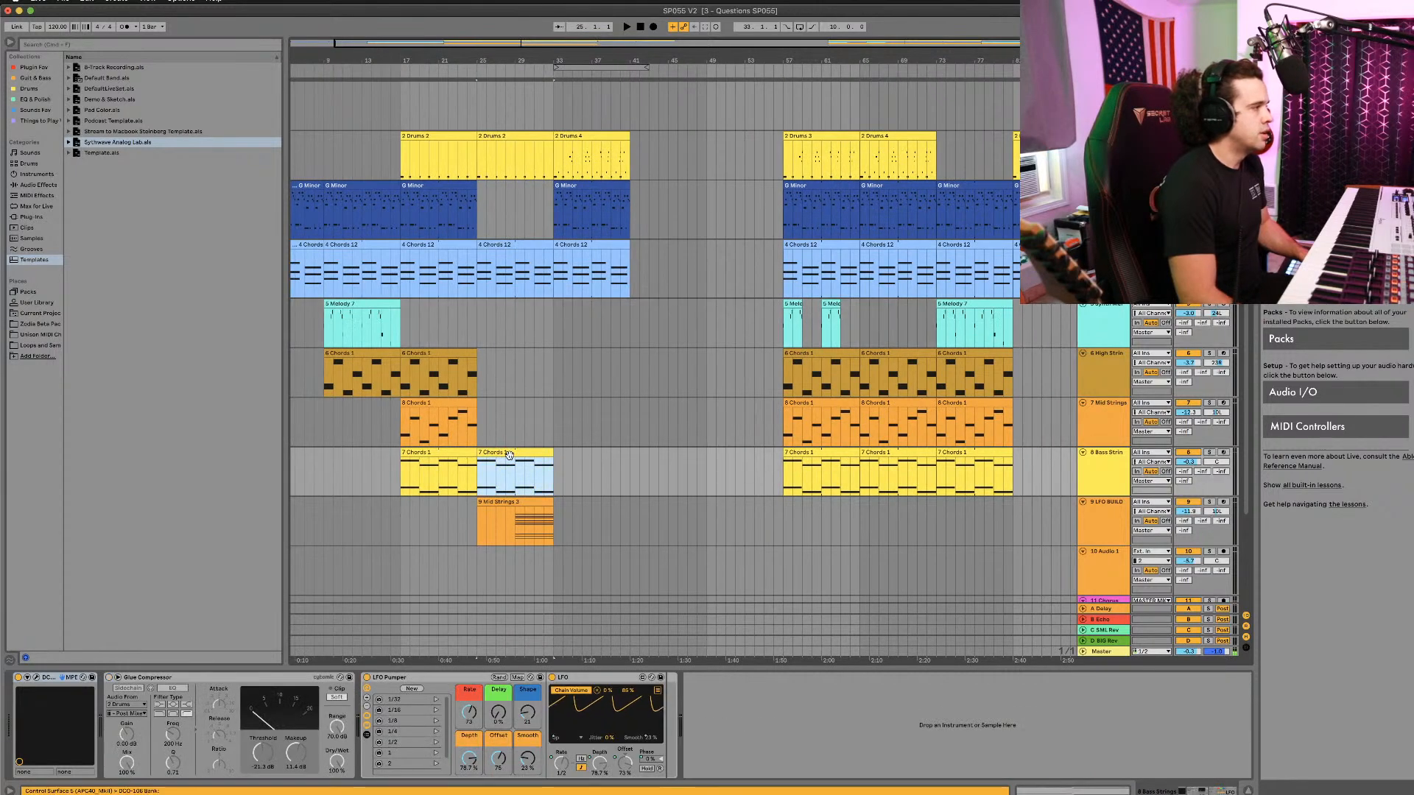
key("super+d")
left_click(454, 403)
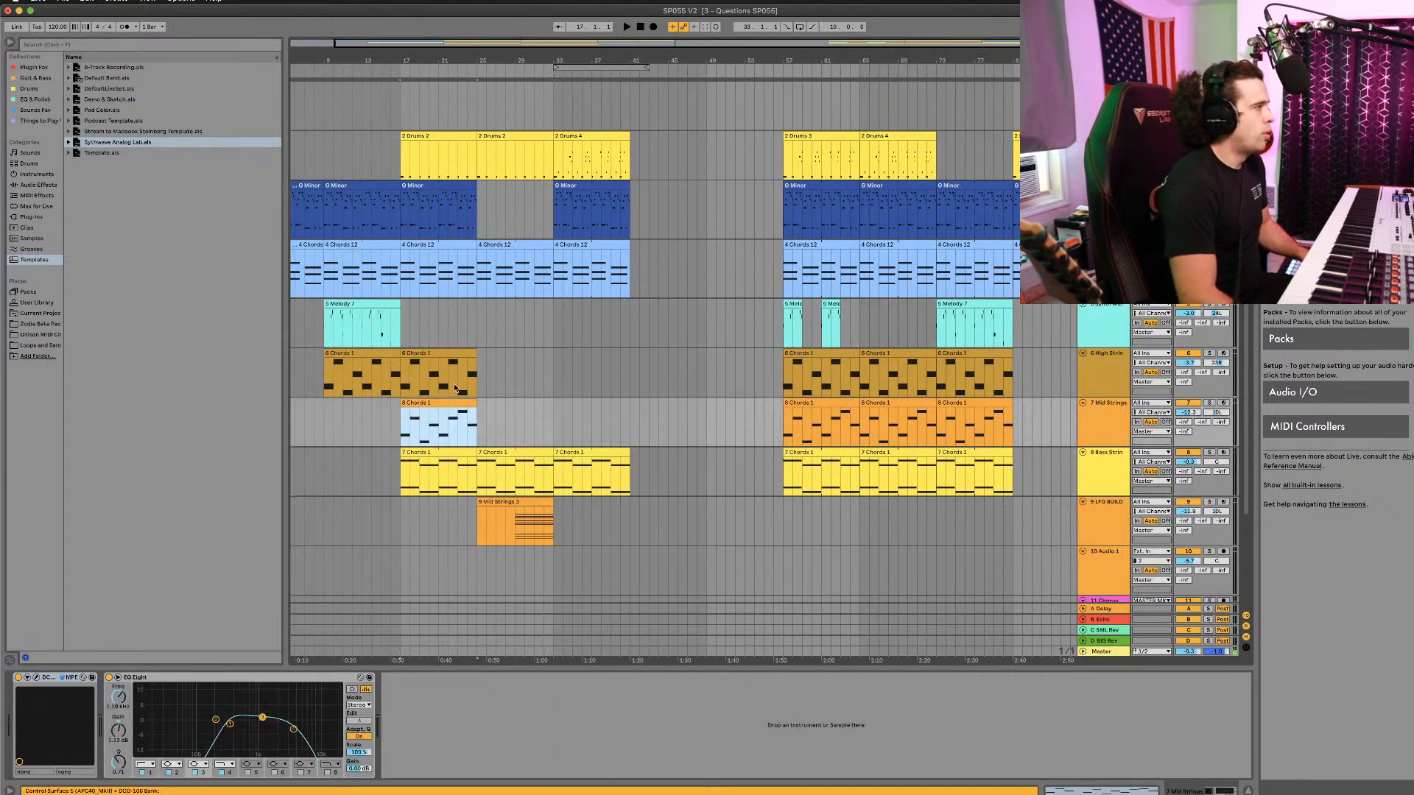
left_click(450, 346, "shift")
left_click(451, 353)
key("super+d")
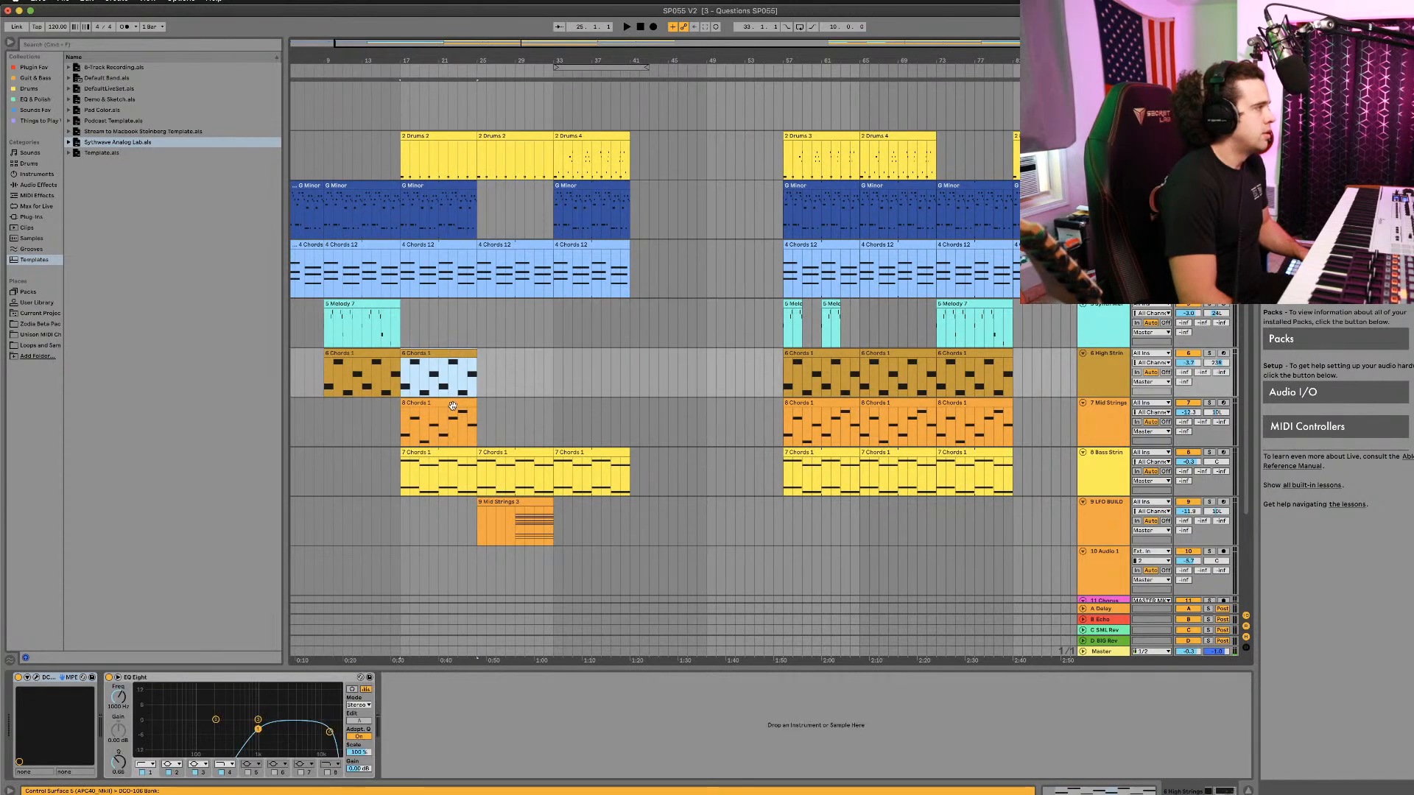
left_click(453, 405, "shift")
key("super+d")
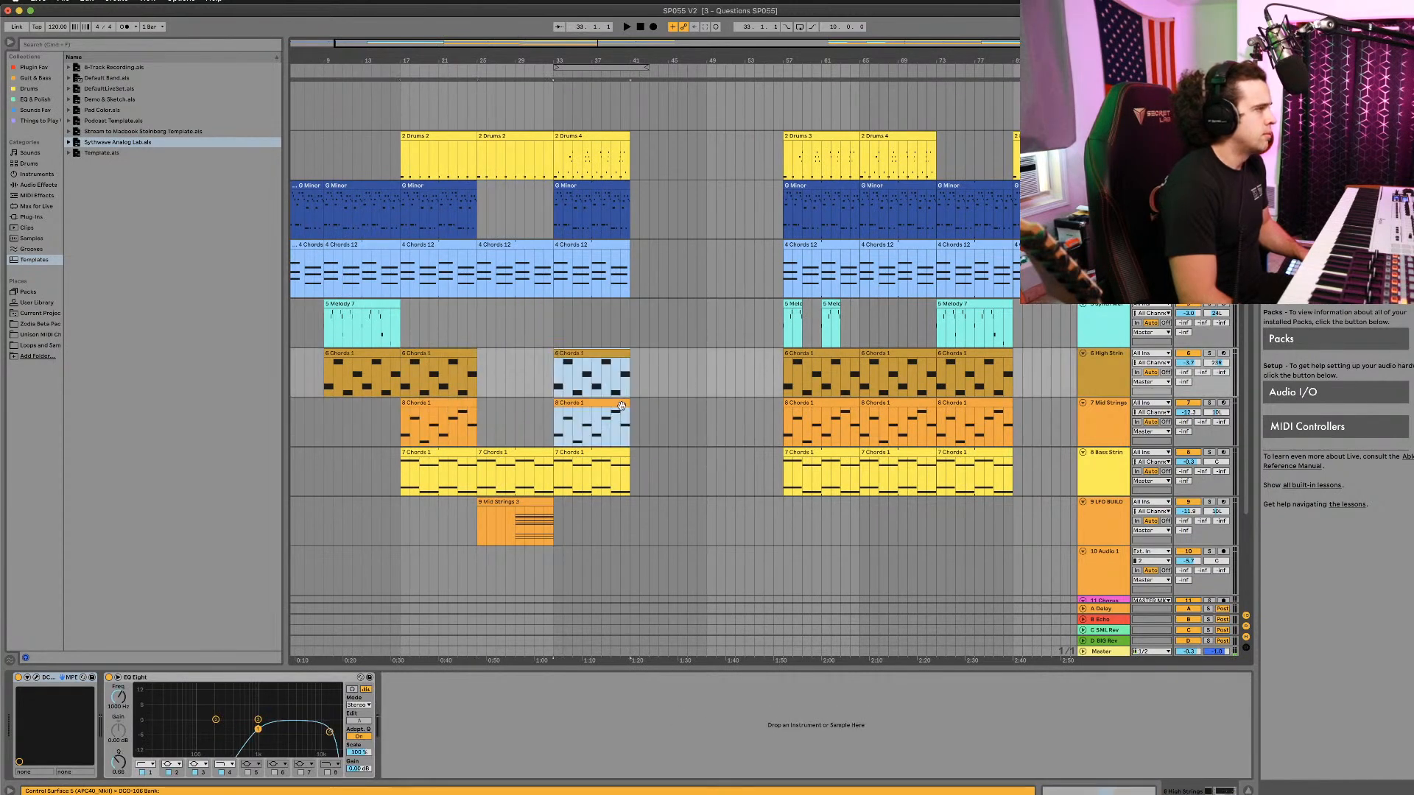
Step: Copy the two short Melody 7 clips from bars 57 and 61 to bars 33 and 37
left_click(789, 302)
left_click(830, 303, "shift")
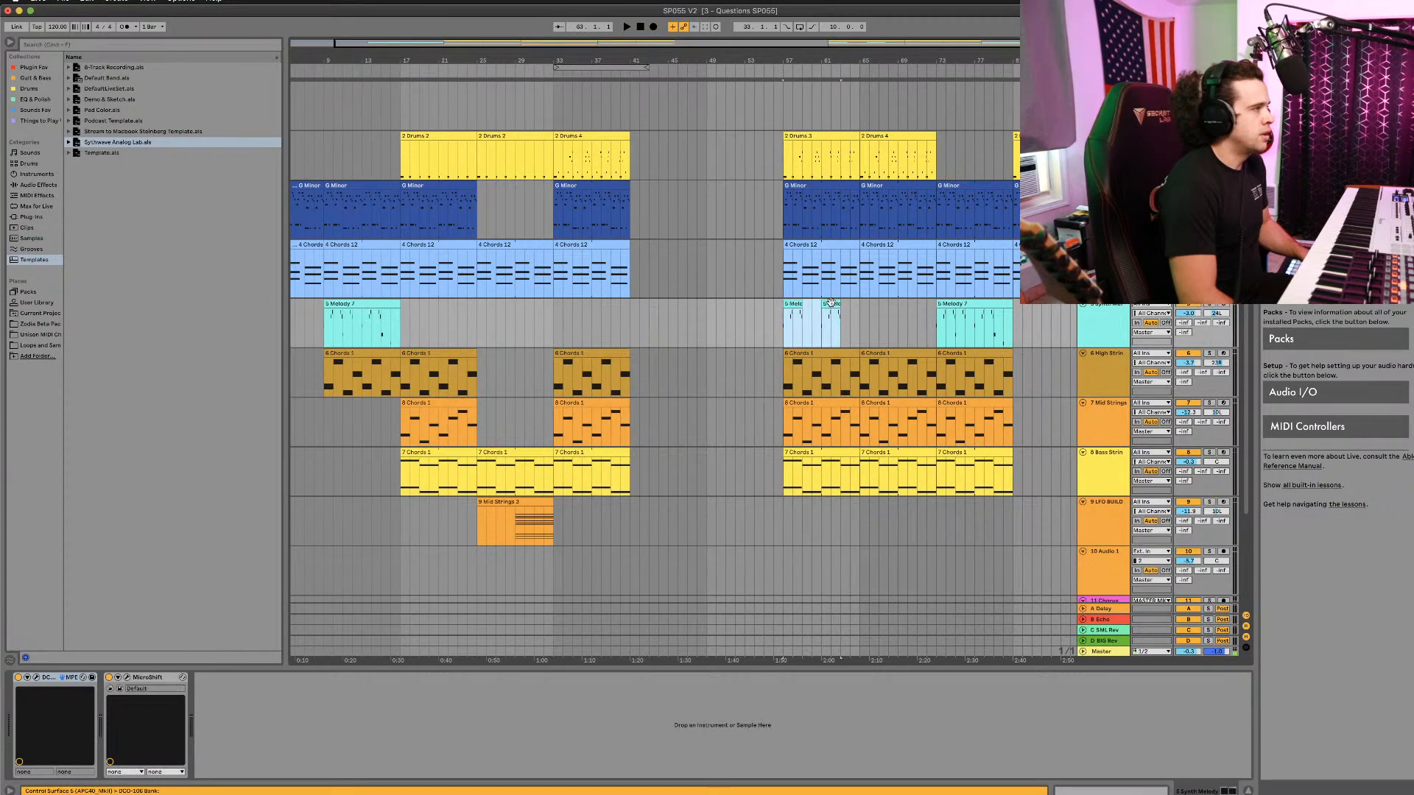
left_click_drag(830, 301, 602, 312)
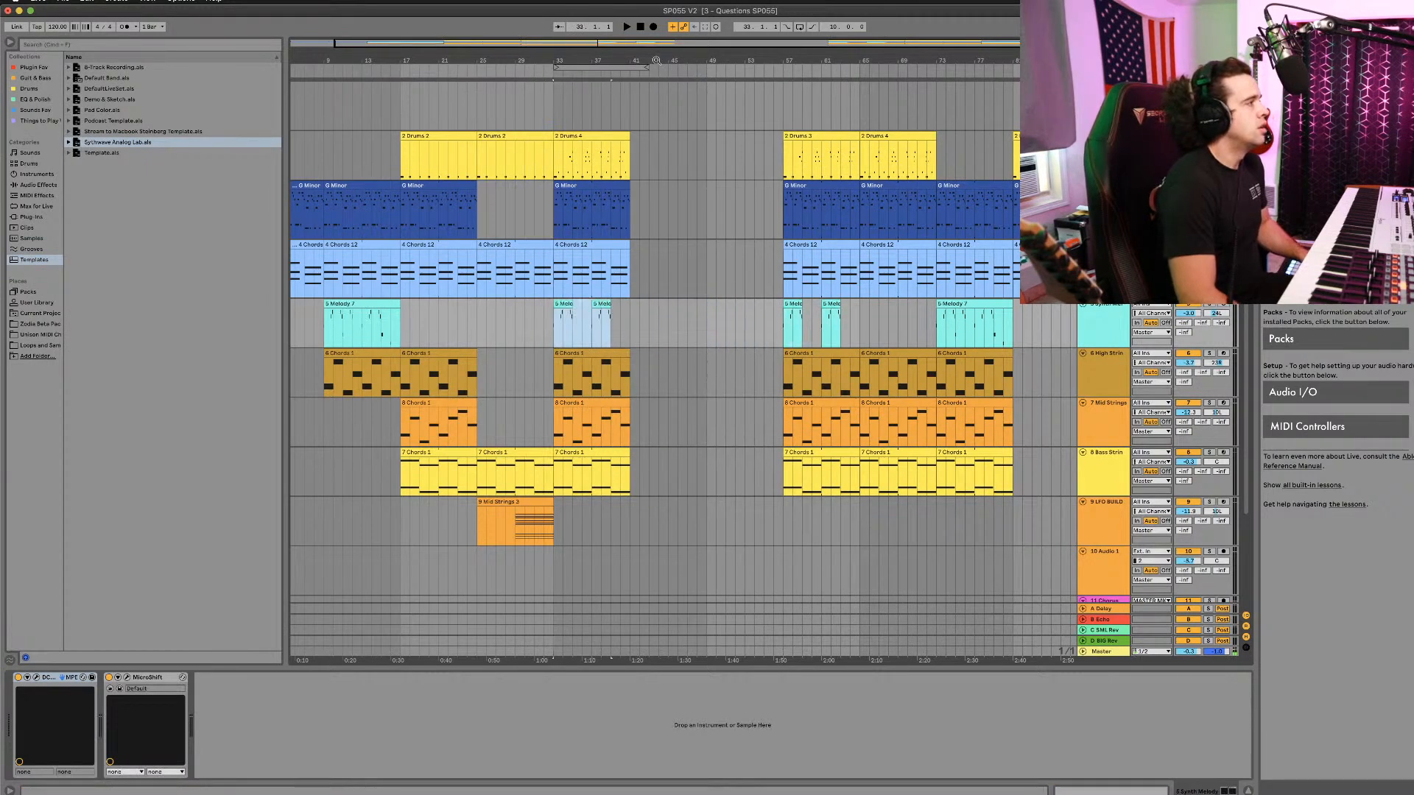
Step: Play the song from bar 9 and lower the LFO BUILD track volume to -14.0 dB
left_click(324, 72)
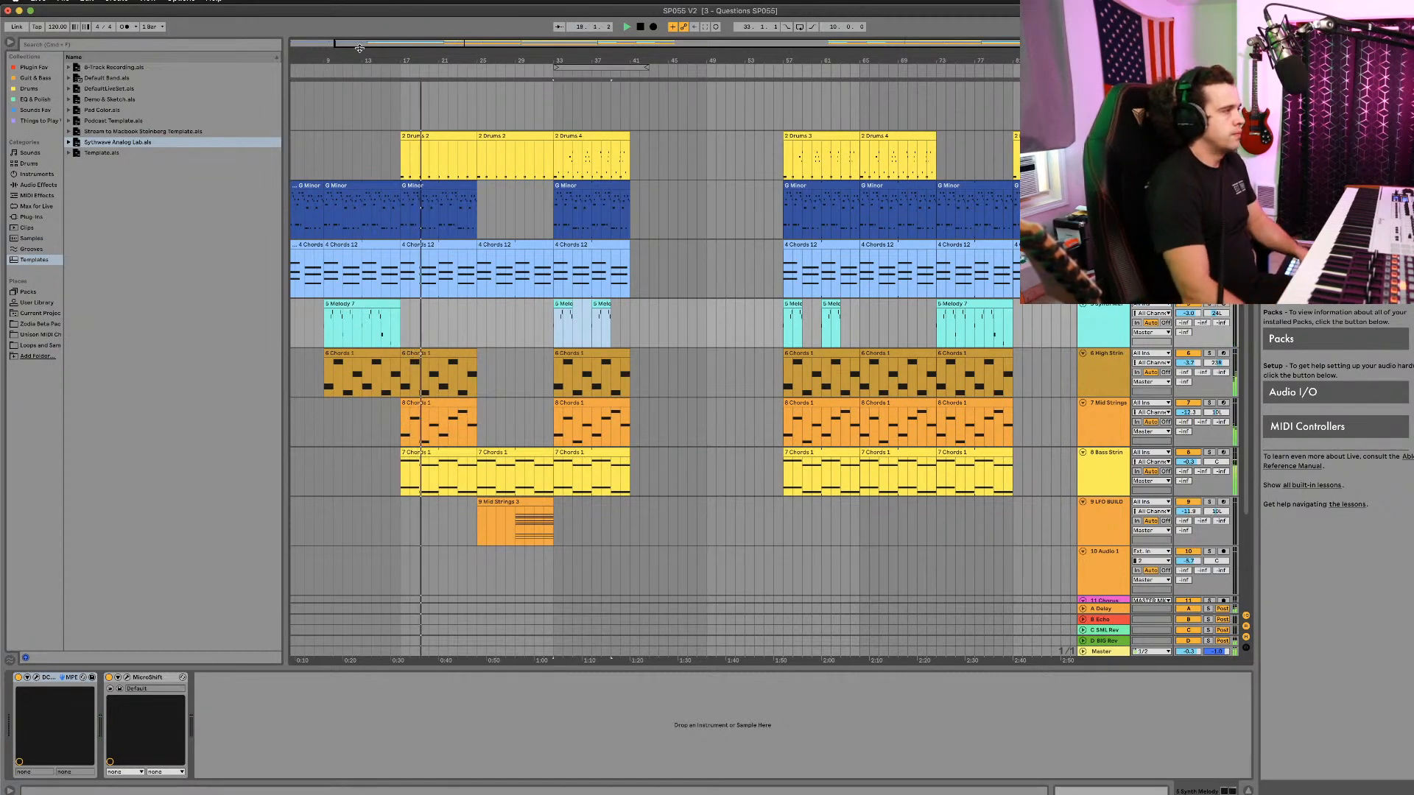
left_click(1098, 481)
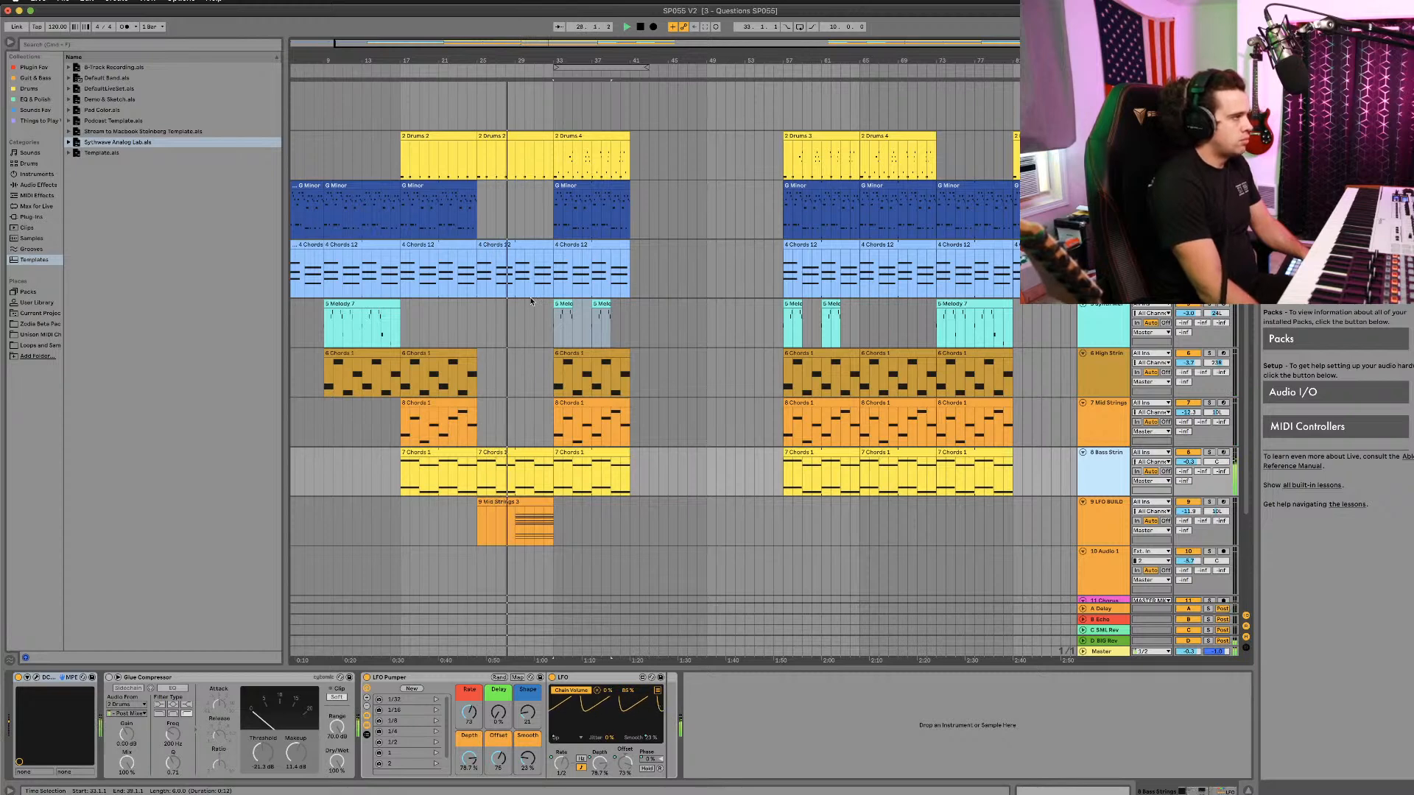
left_click(1112, 527)
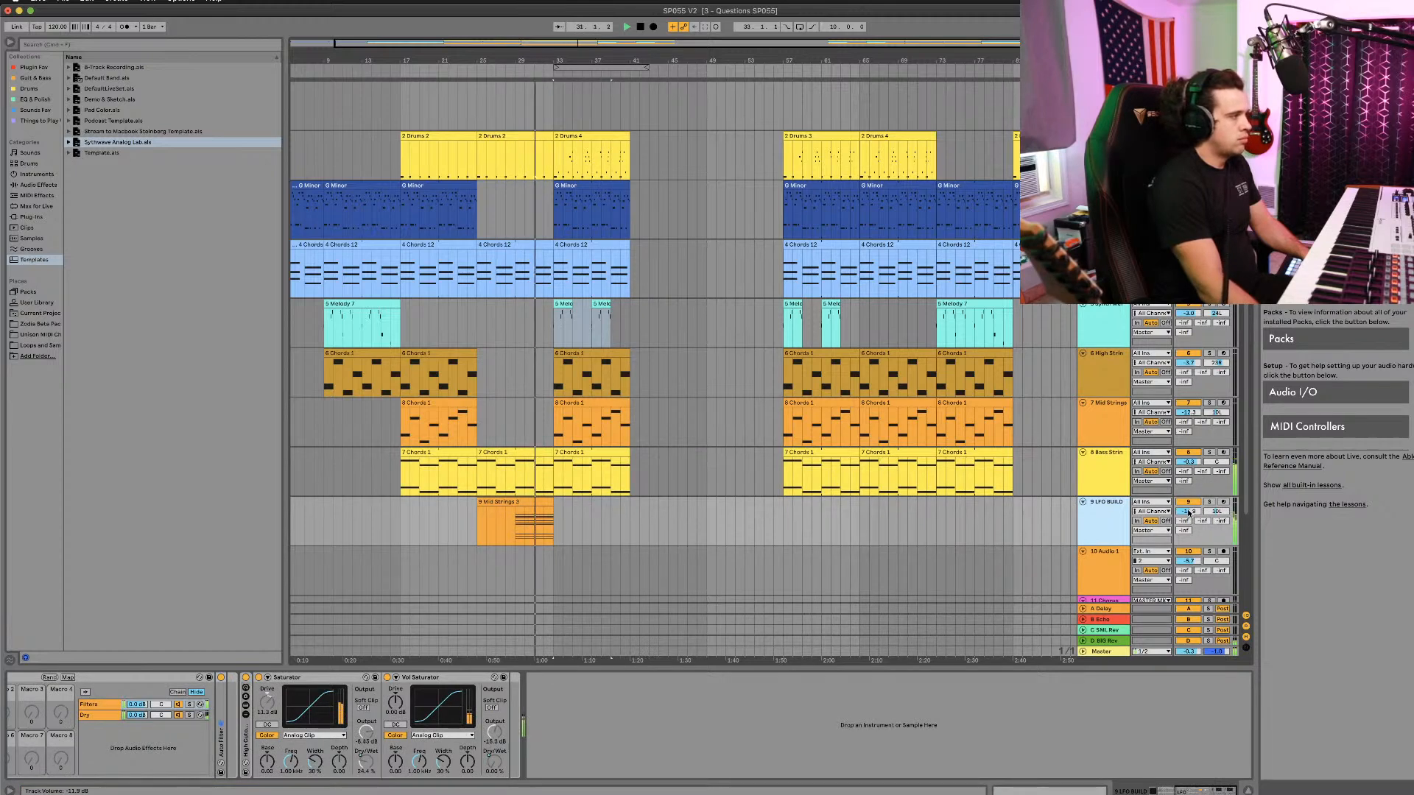
left_click_drag(1188, 513, 1188, 528)
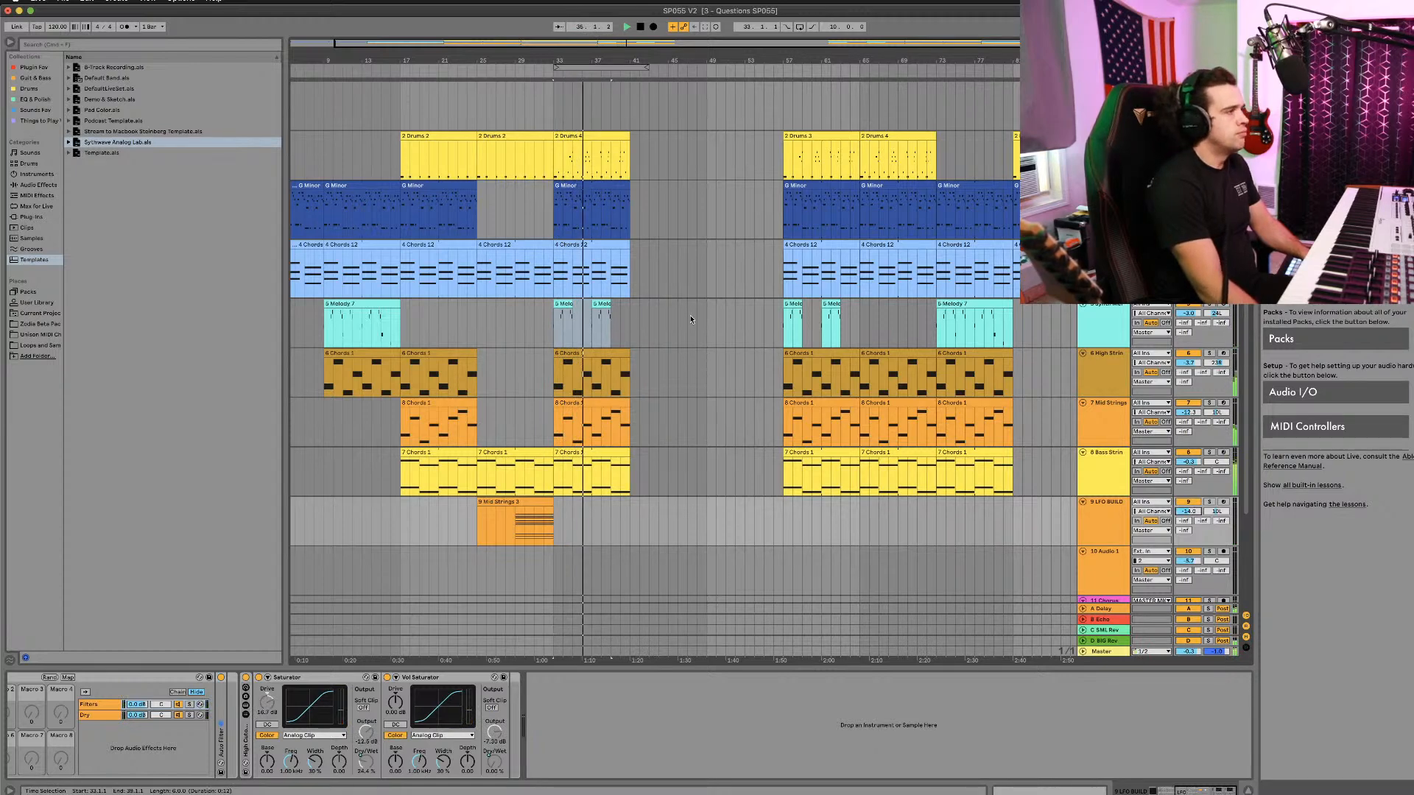
Step: Stop playback and duplicate the Drums 4 clip from bar 33 to bar 41
scroll(689, 316, "right", 1)
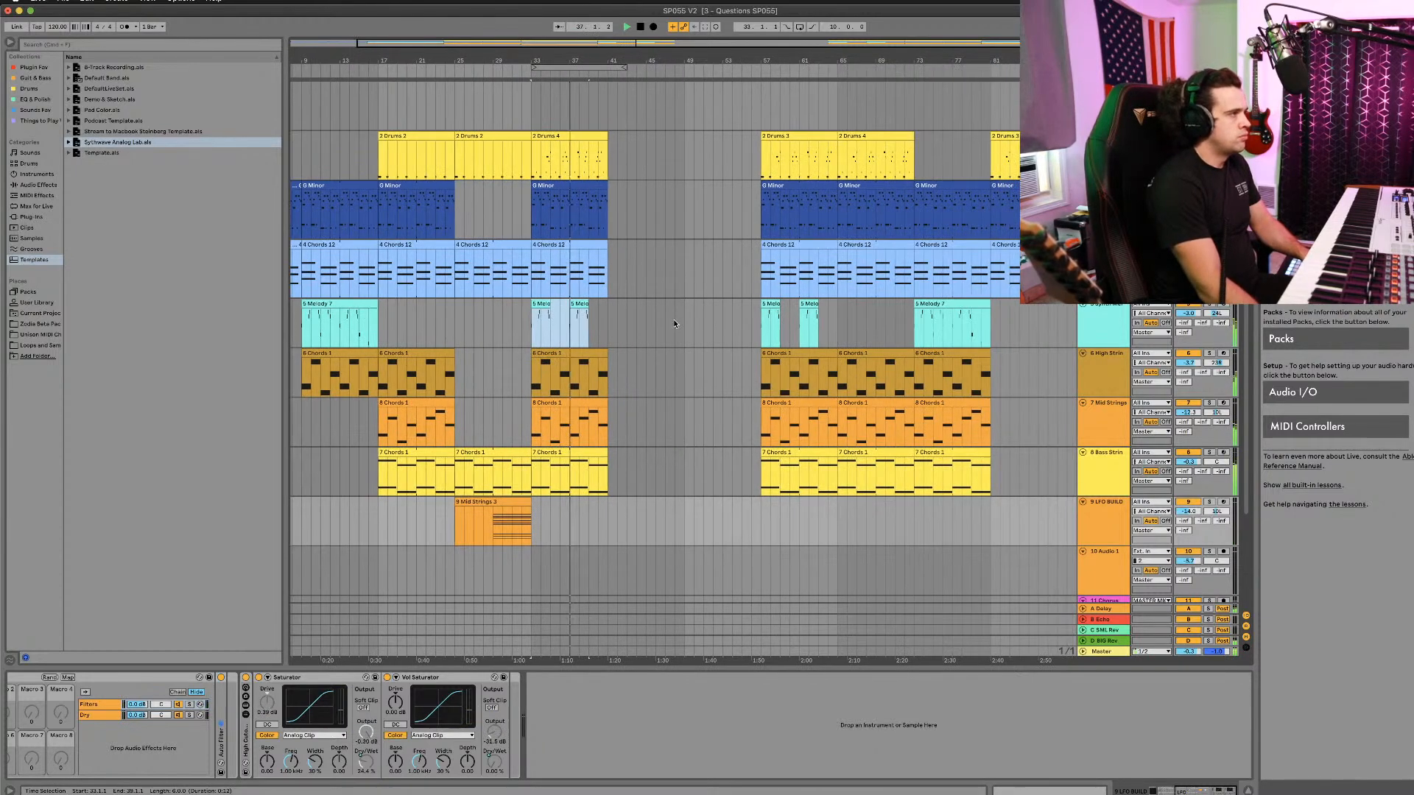
left_click(673, 320)
scroll(667, 320, "right", 4)
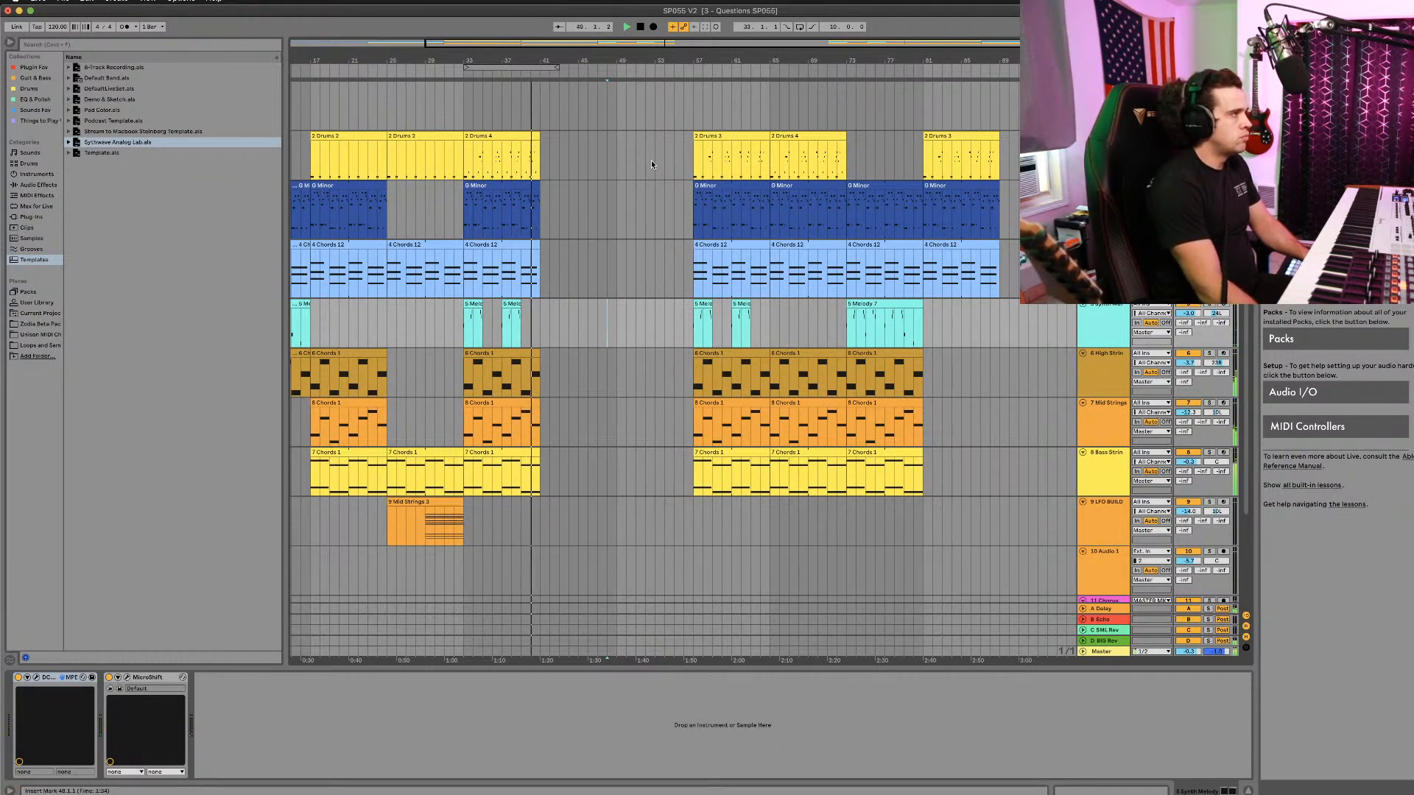
key("space")
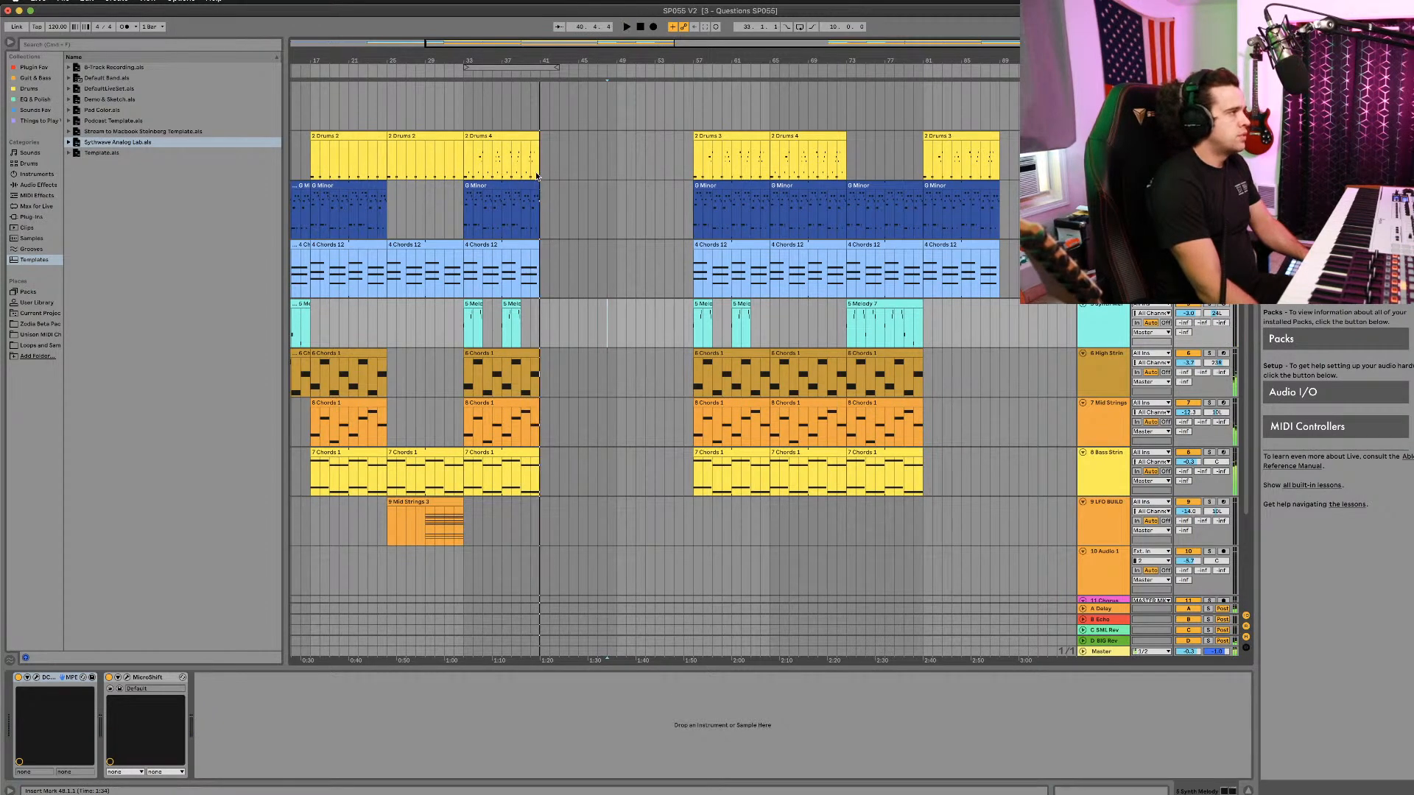
left_click(518, 136)
key("super+d")
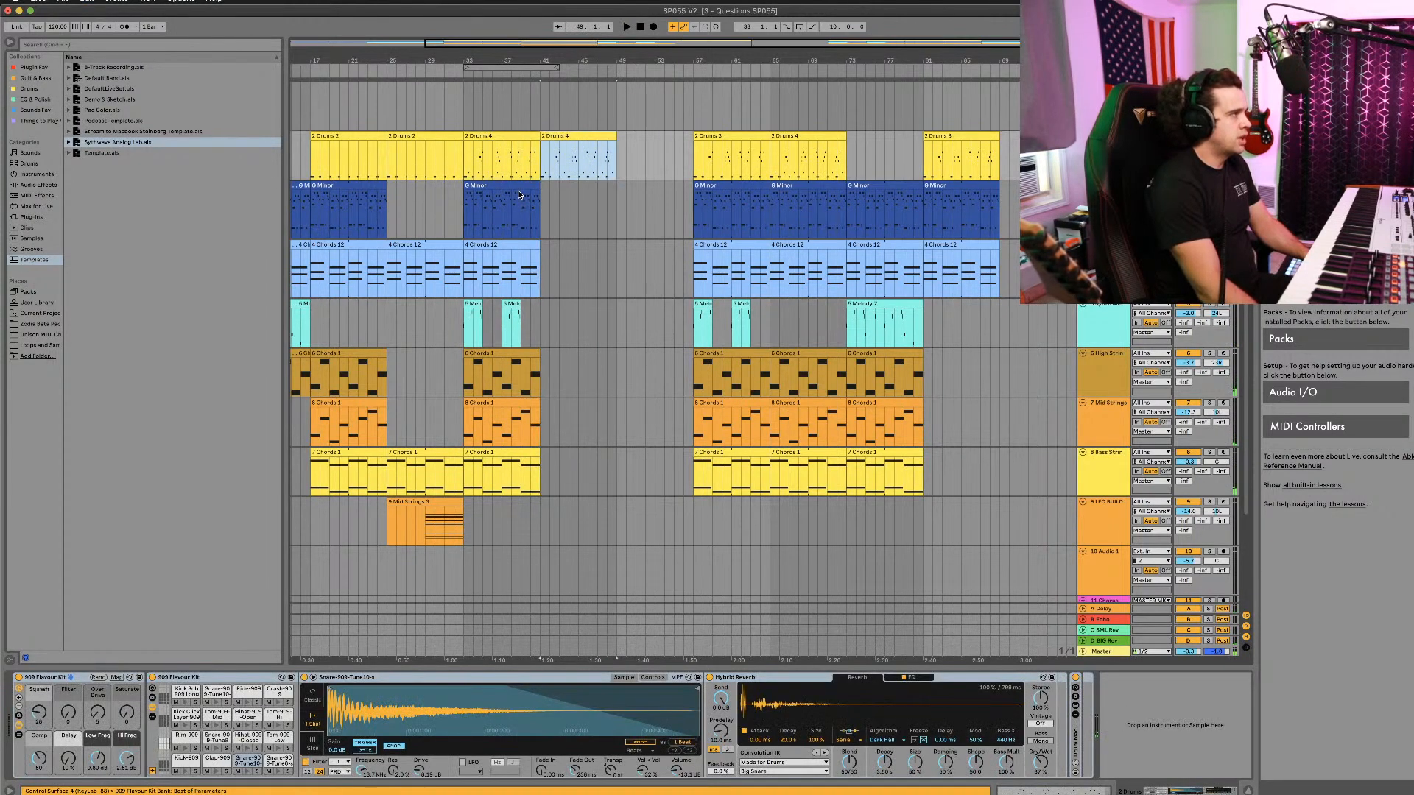
Step: Duplicate the G Minor, Chords 12, High Strings, Mid Strings and Bass Strings clips from bar 33 to bar 41
left_click(518, 188)
key("super+d")
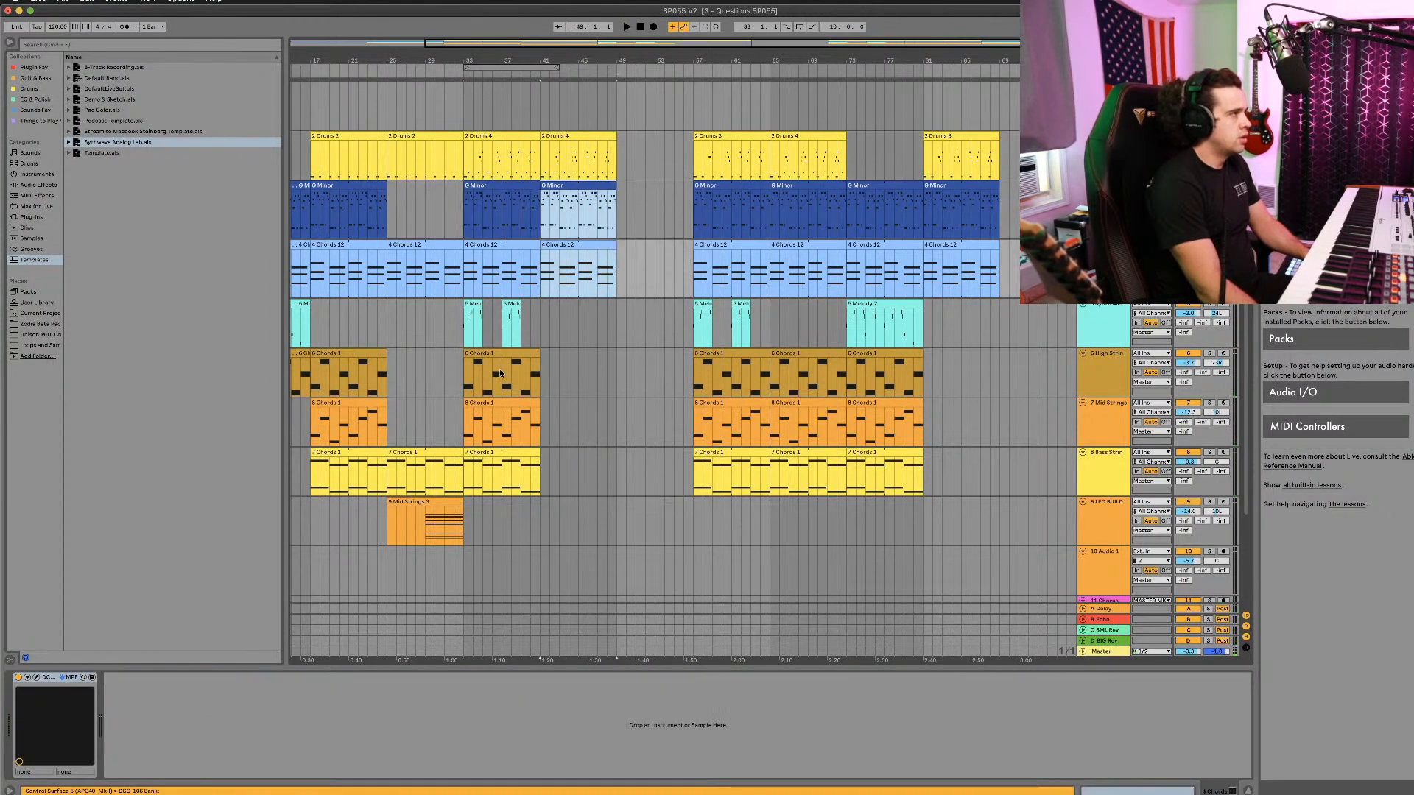
left_click(500, 363)
left_click(498, 451, "shift")
key("super+d")
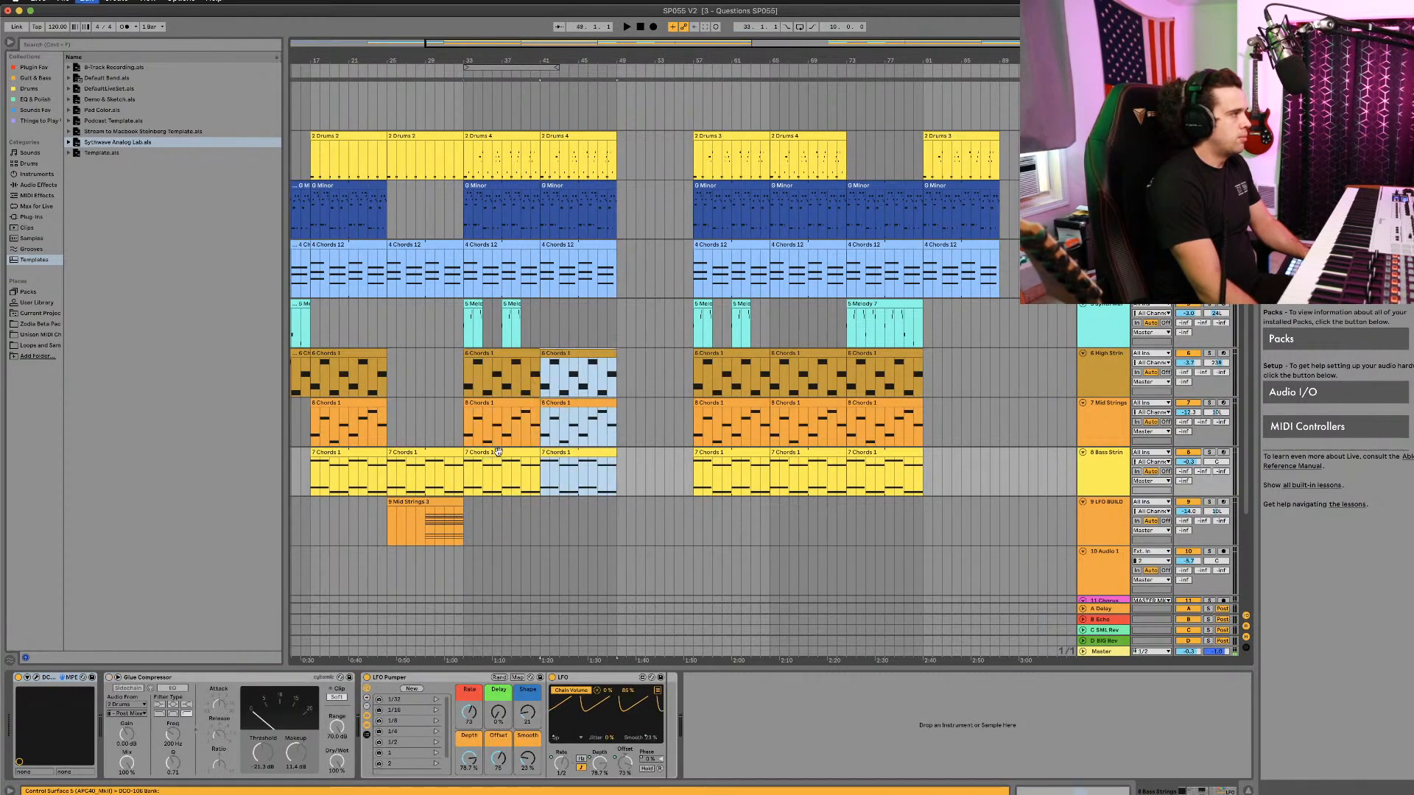
left_click(596, 325)
scroll(598, 324, "left", 4)
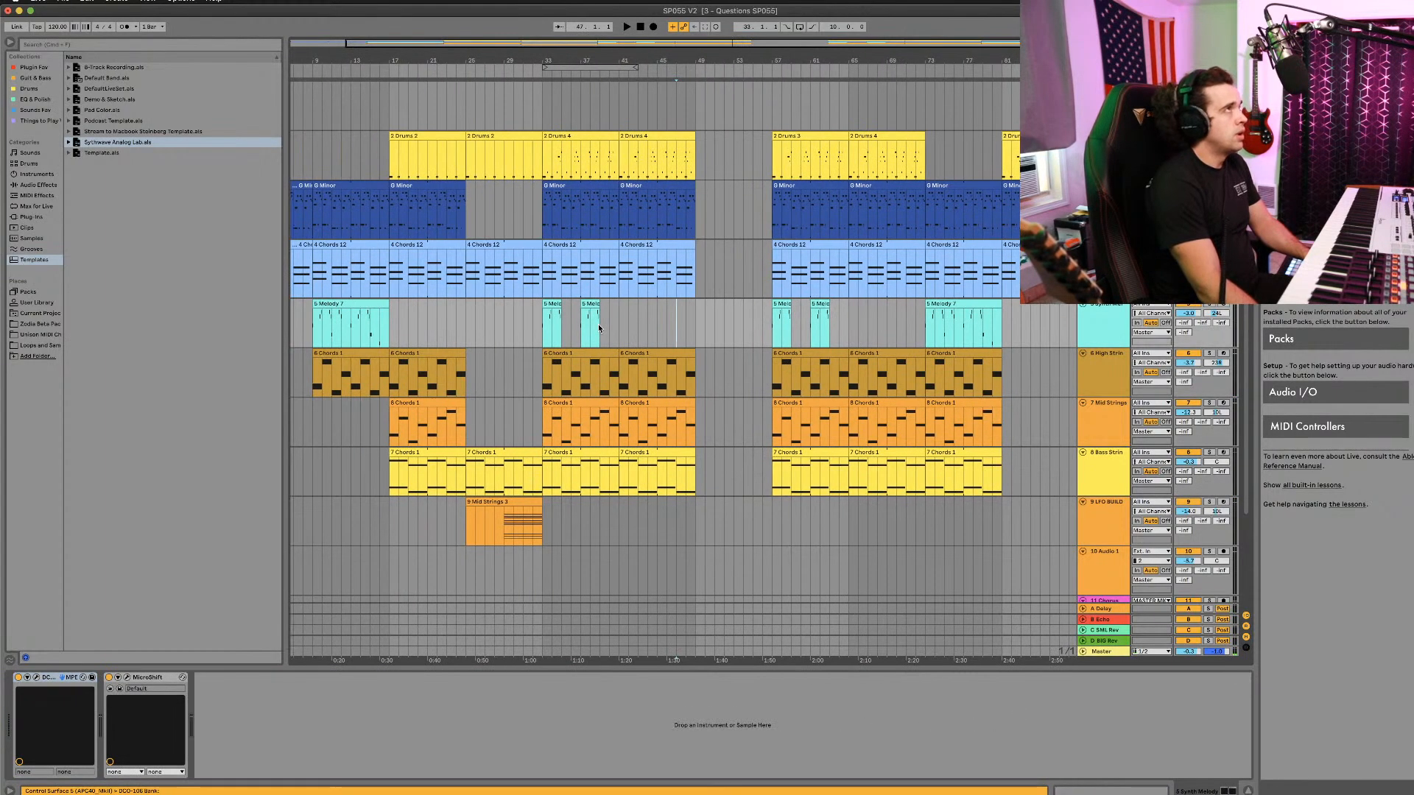
Step: Set the loop range to bars 41–49 and play from just before it to record a hi-hat part into that drum clip
left_click(642, 154)
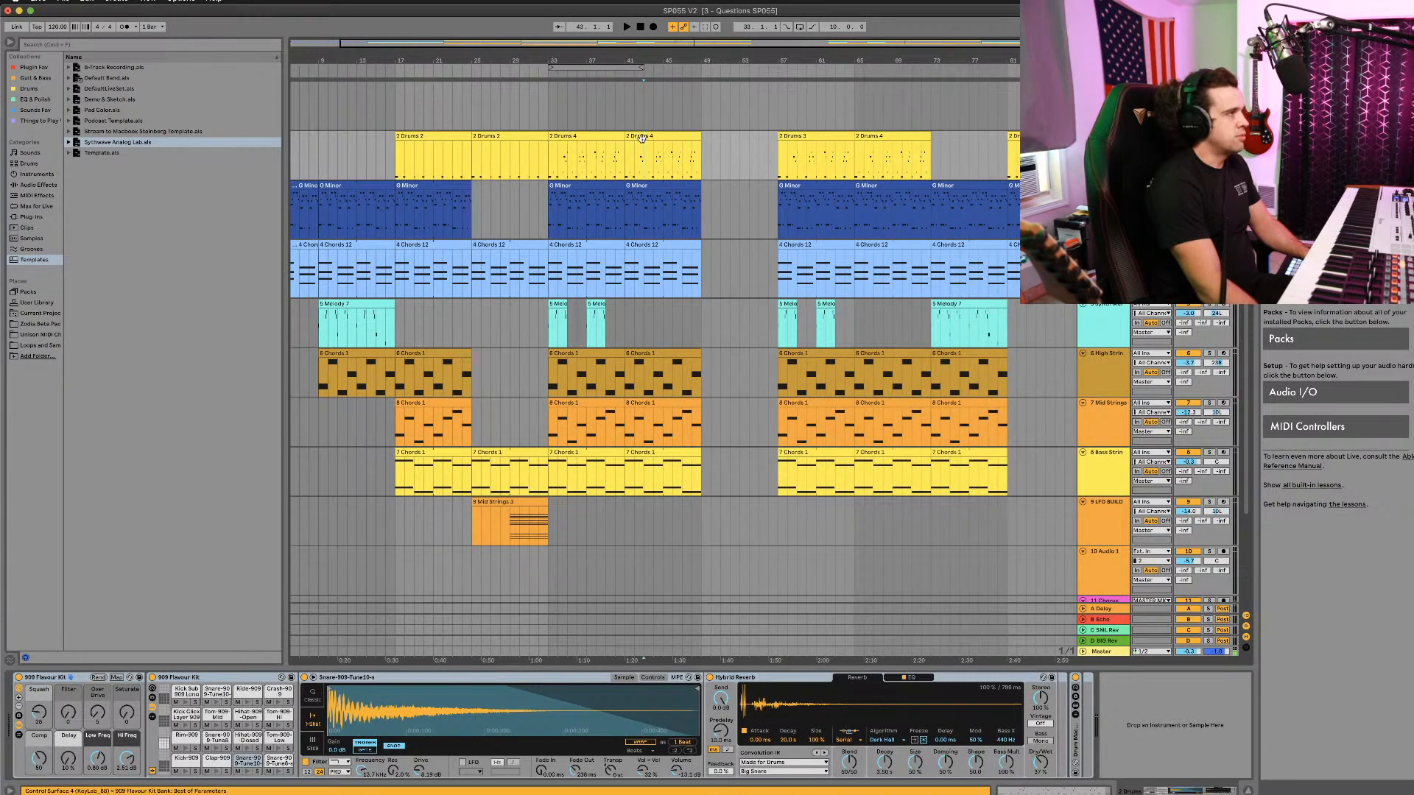
left_click(642, 138)
left_click_drag(607, 68, 698, 68)
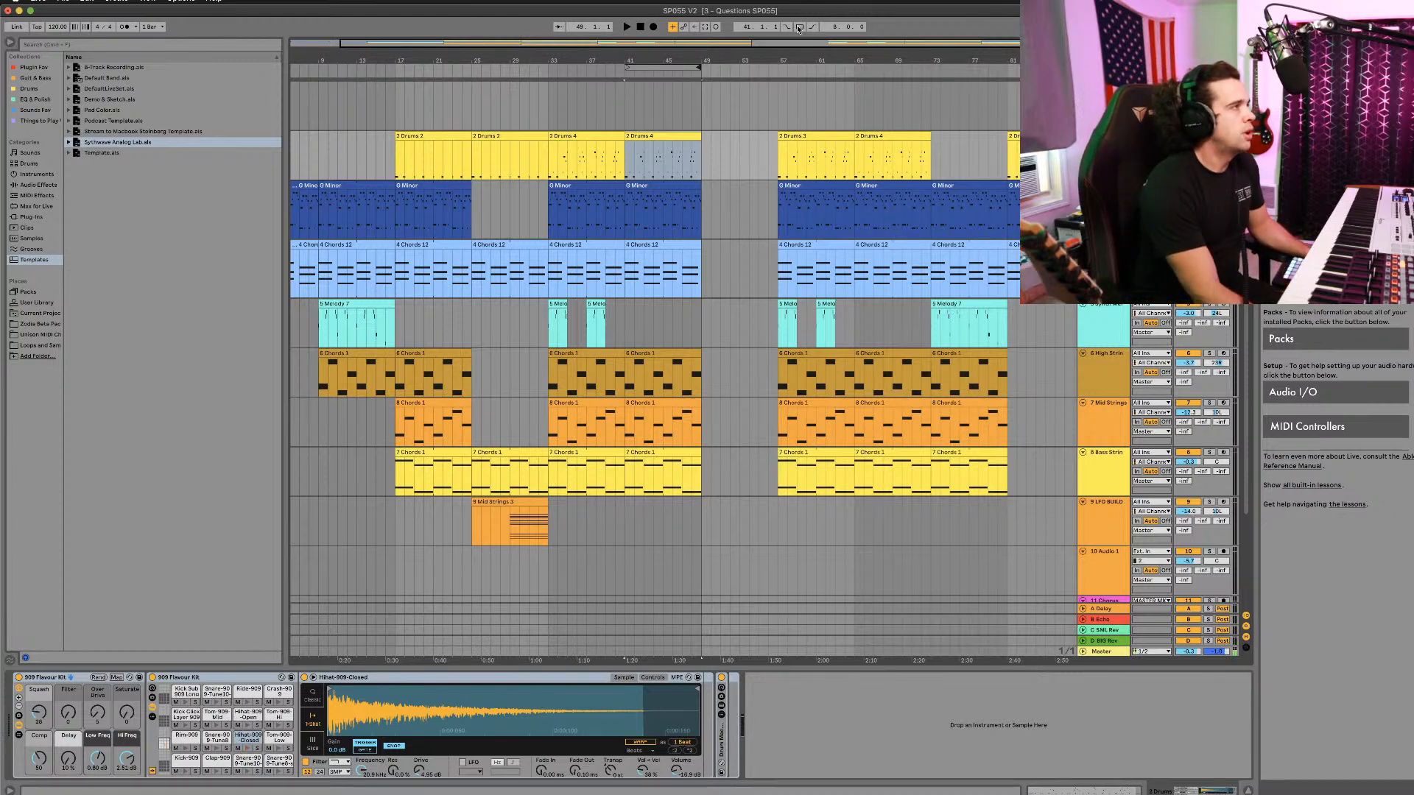
left_click(604, 99)
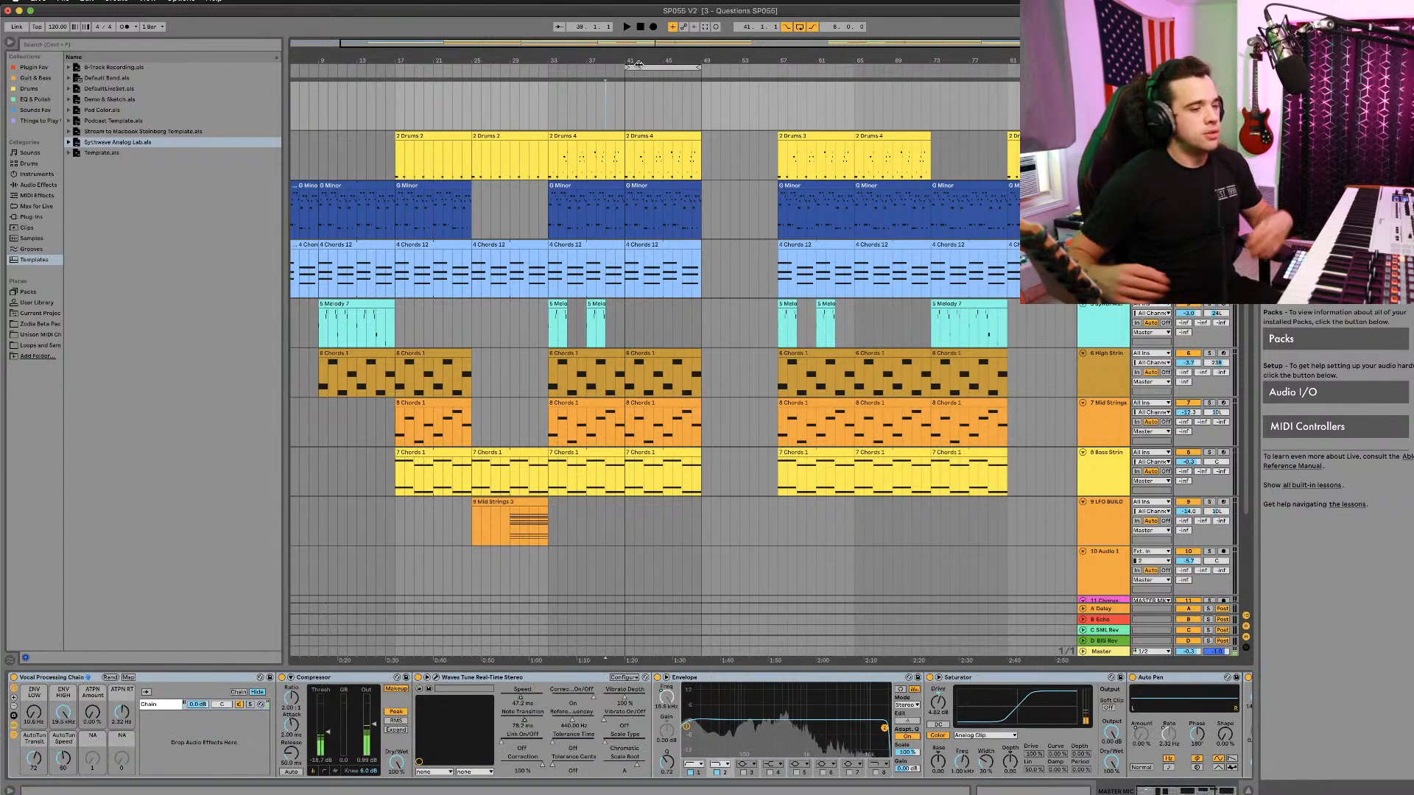
key("space")
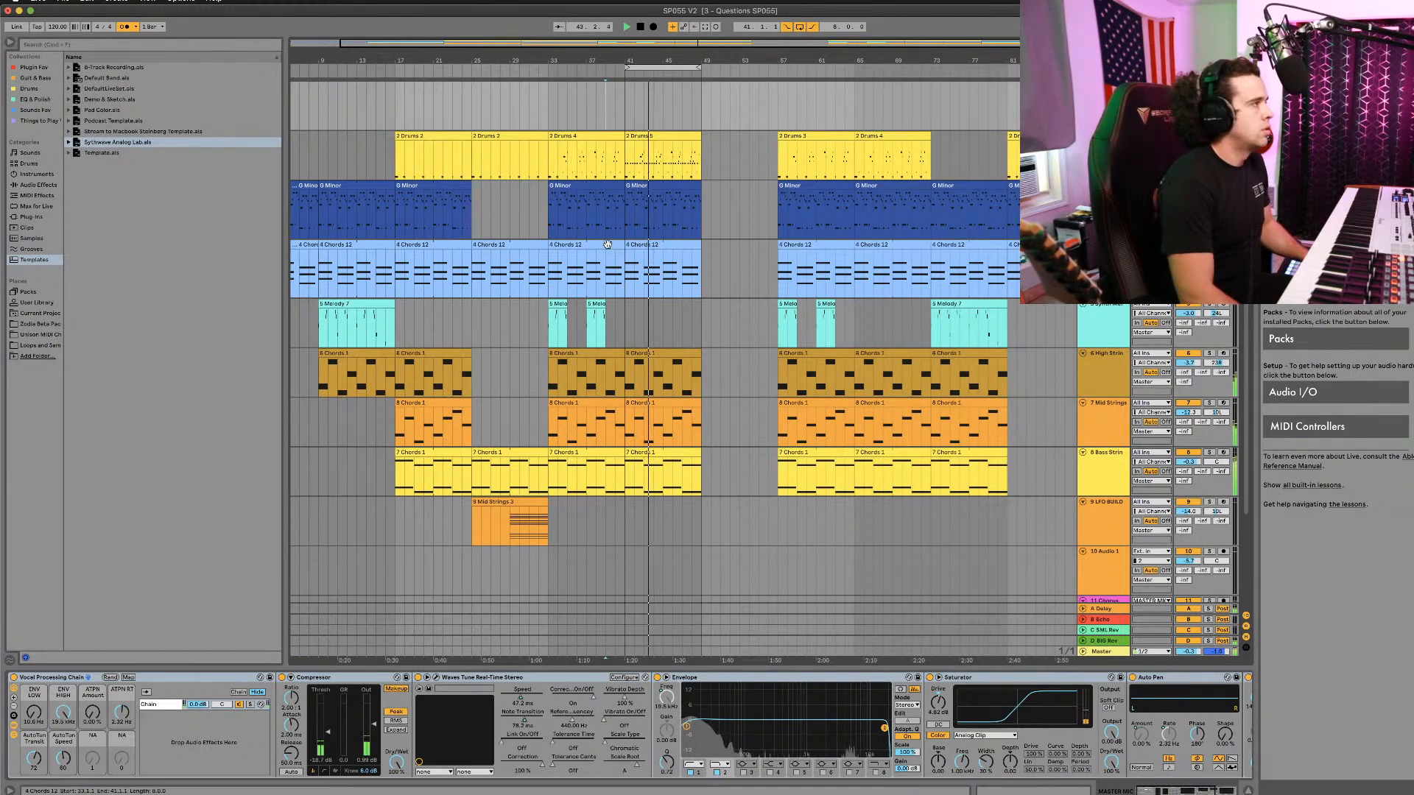
Step: Compare the open and closed hi-hat pads in the 909 Flavour Kit and lower the closed hi-hat's volume
left_click(649, 136)
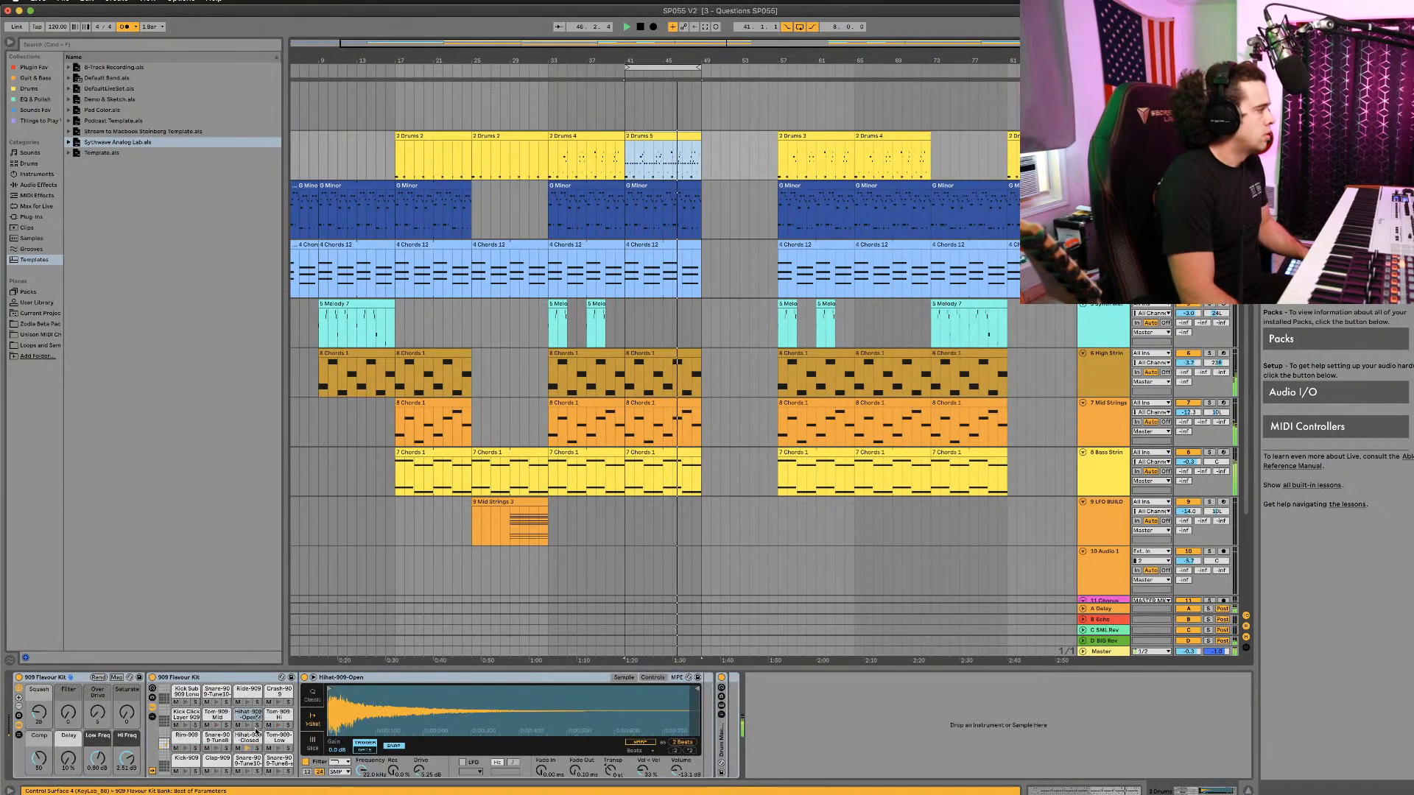
left_click(248, 736)
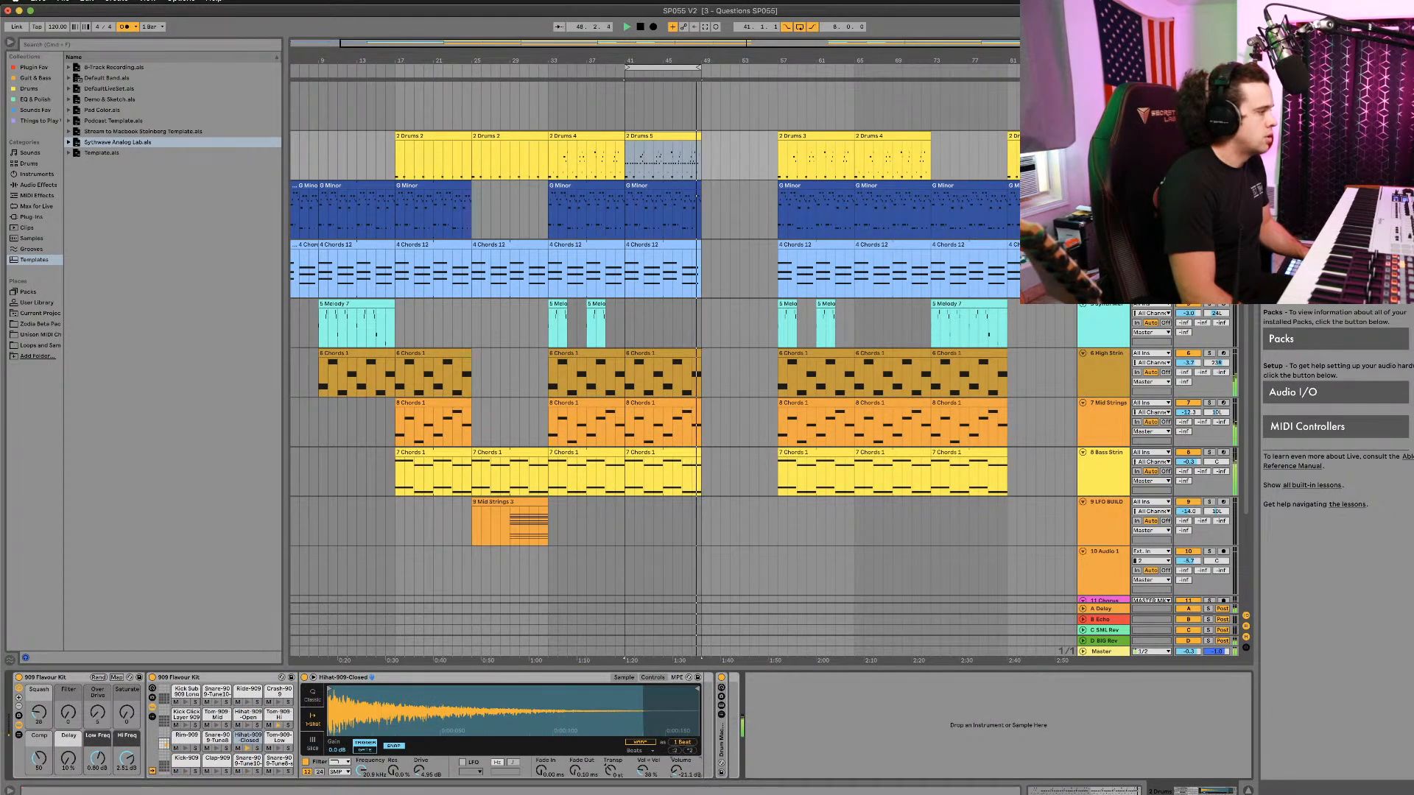
left_click(248, 716)
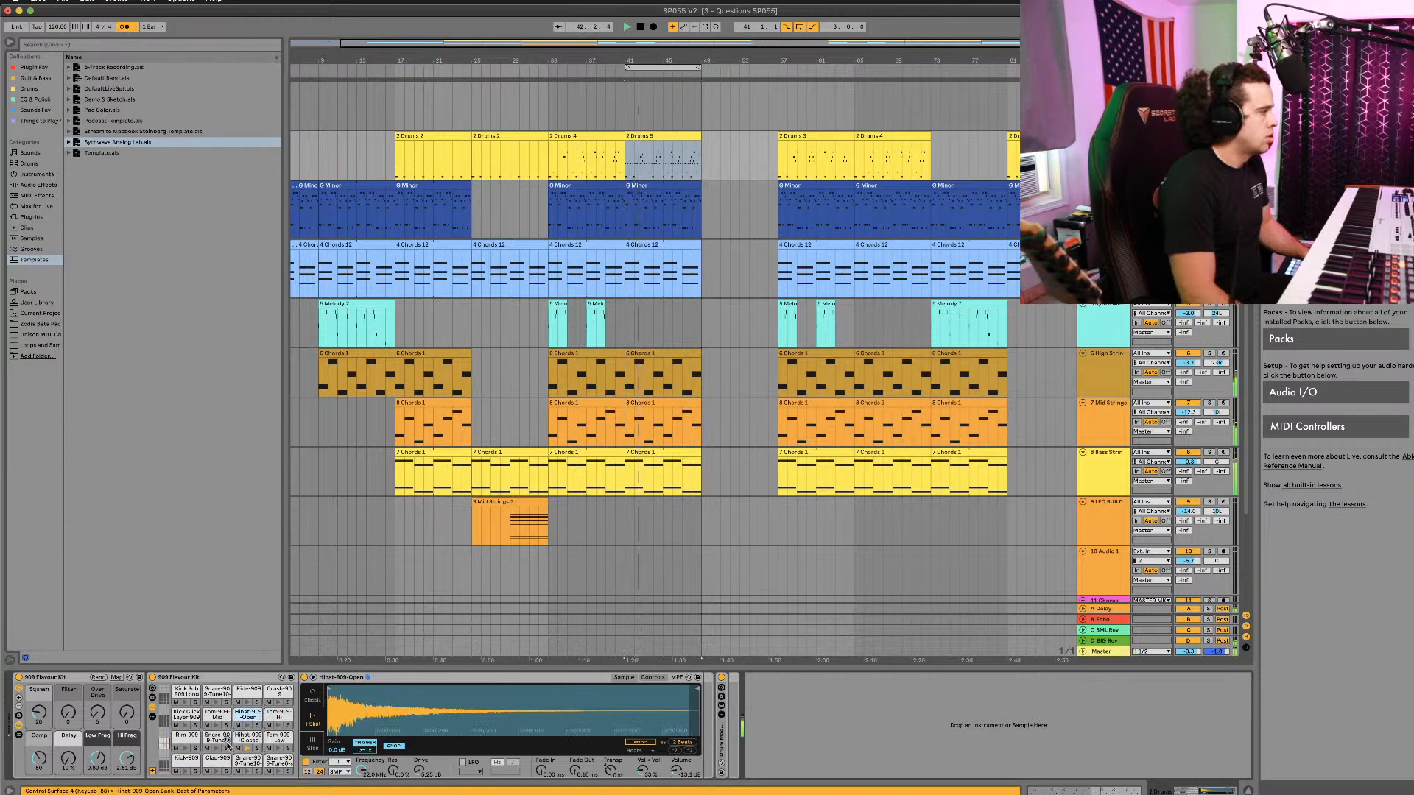
left_click(250, 739)
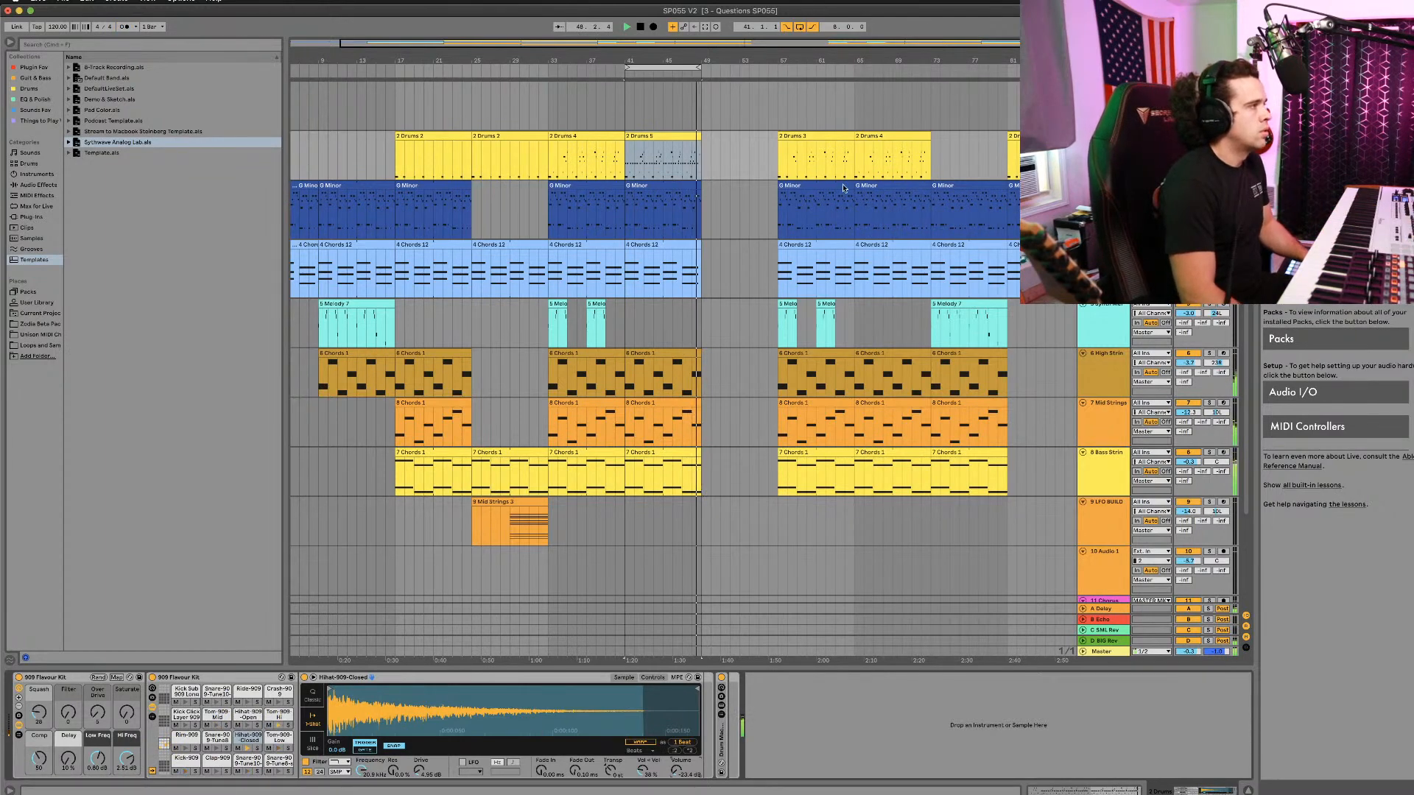
Step: Duplicate the G Minor and Chords 12 clips from bar 41 to bar 49, and copy Melody 7 from bar 73 to bar 49
left_click(685, 192)
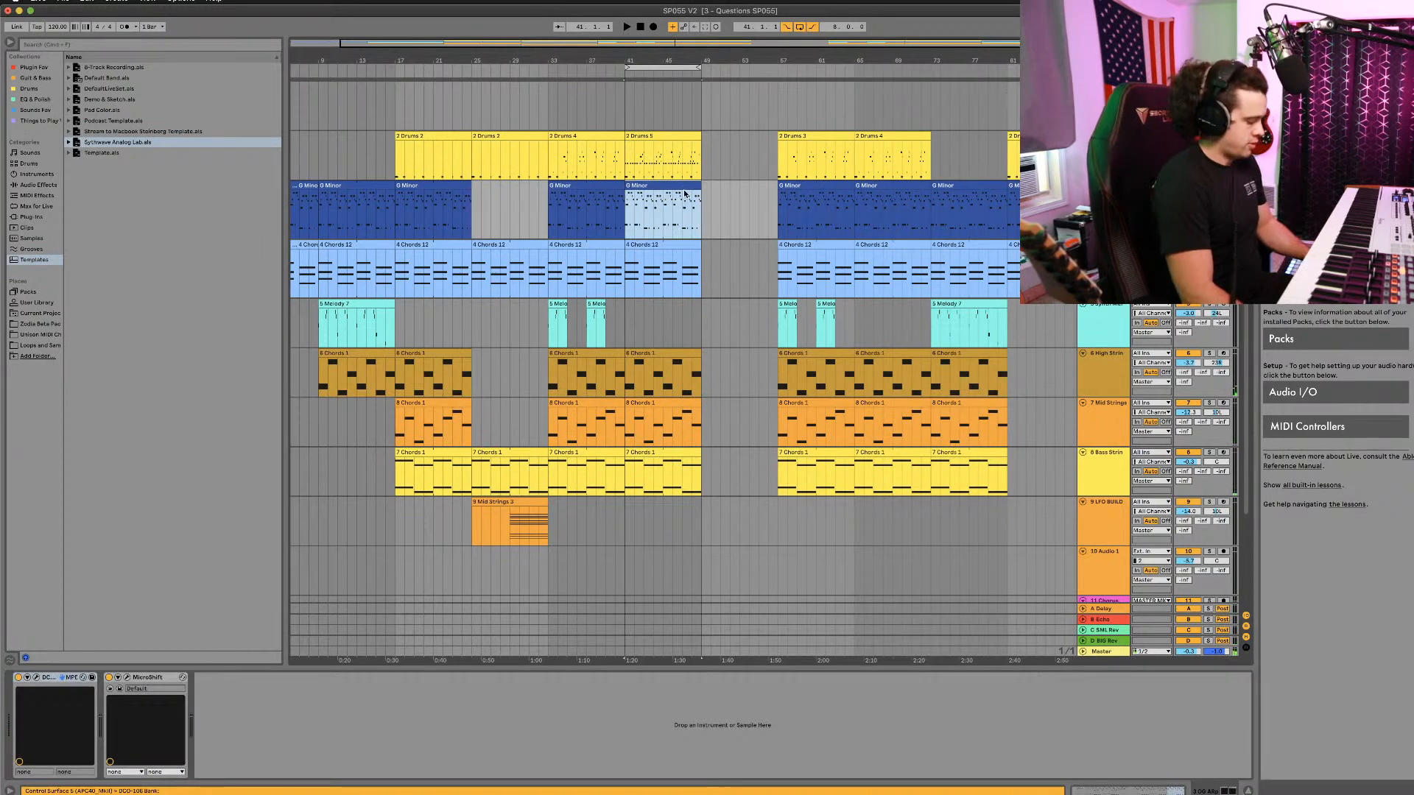
key("super+d")
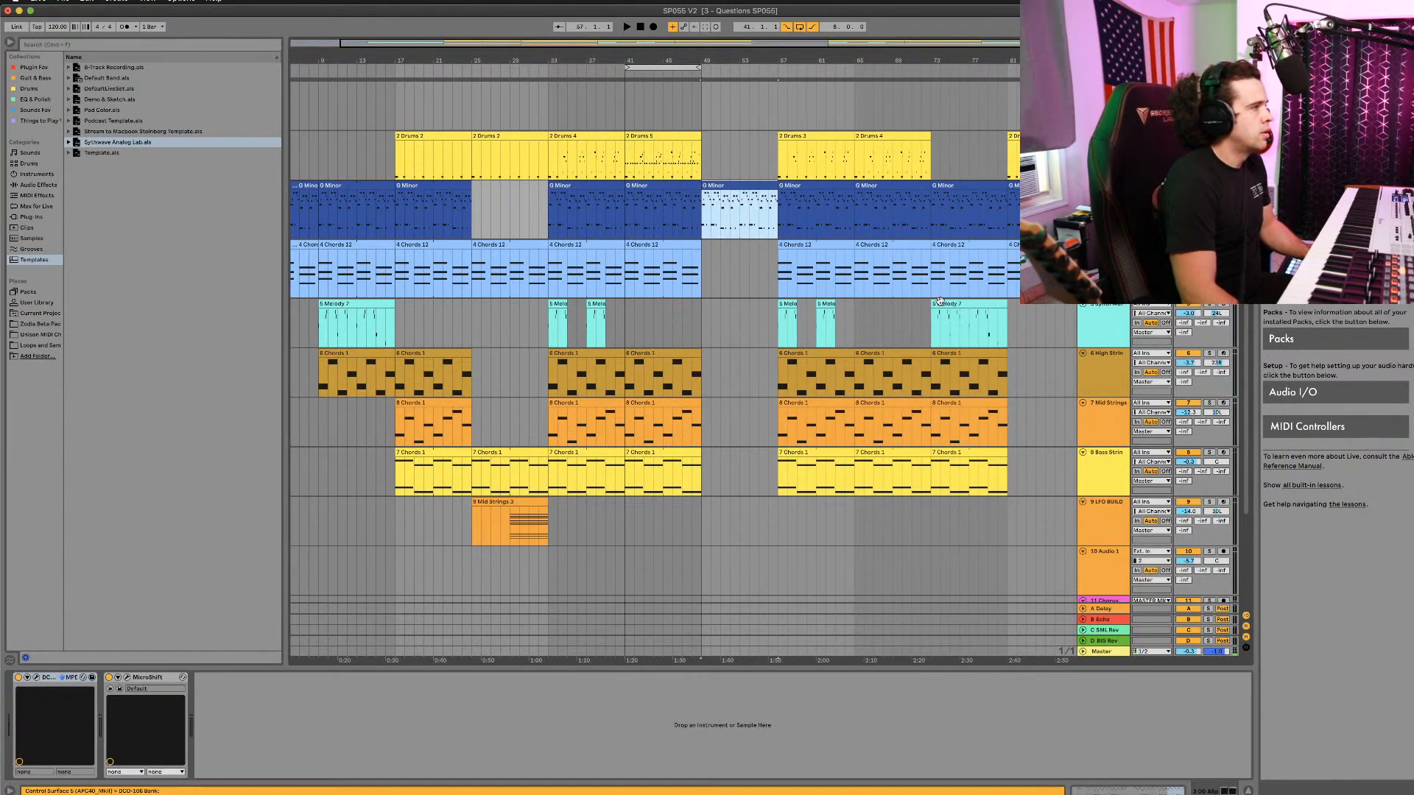
left_click_drag(939, 300, 735, 314)
left_click(645, 243)
key("super+d")
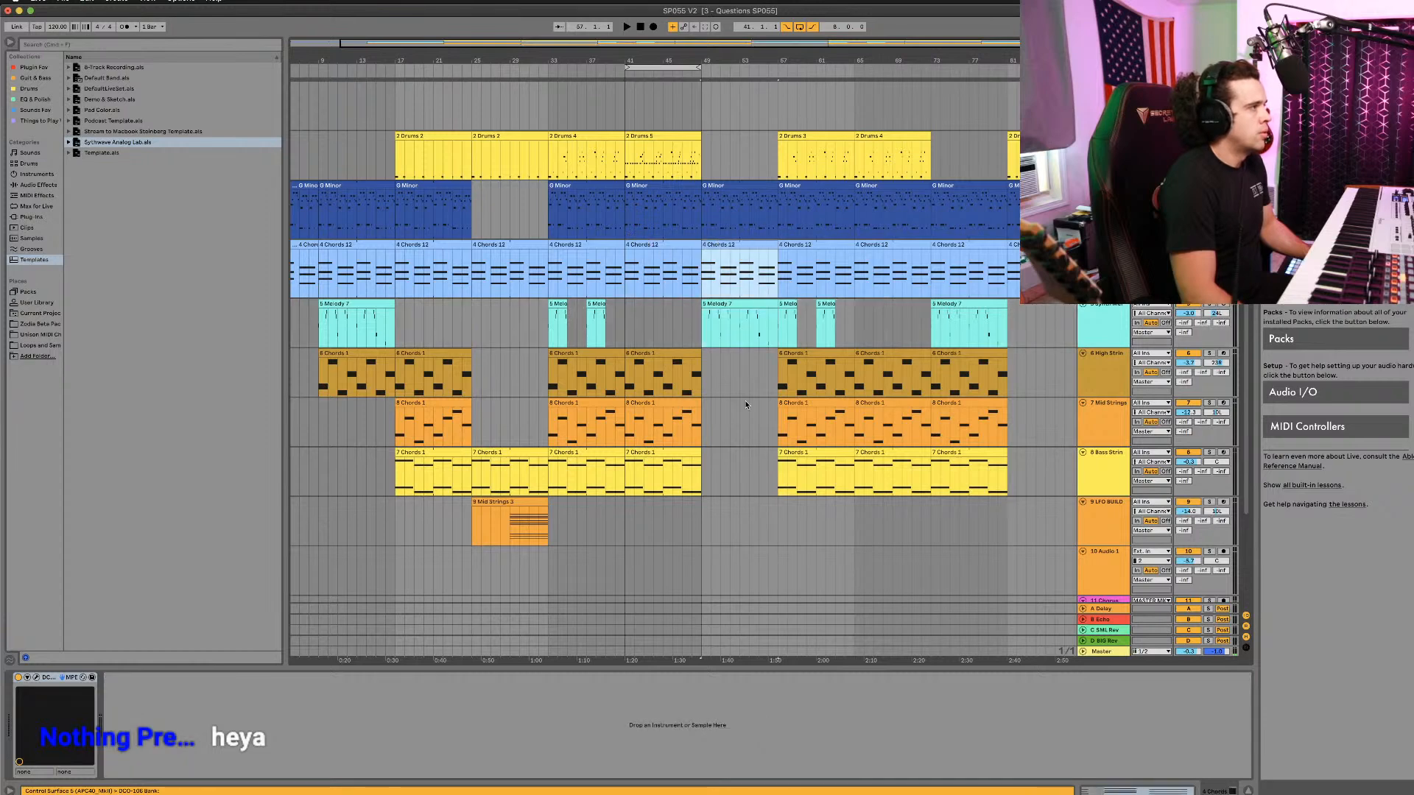
scroll(693, 361, "right", 2)
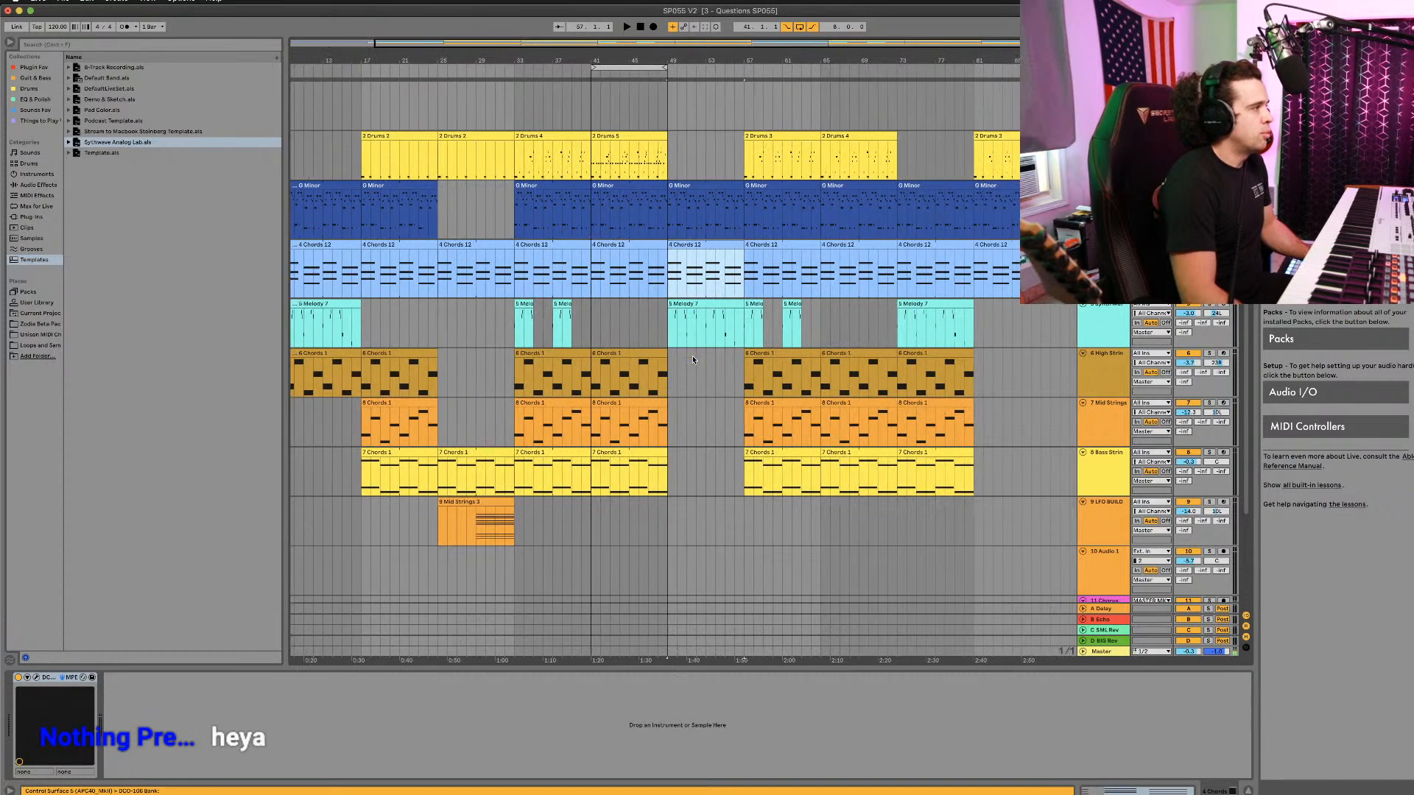
Step: Play the song from just before bar 49 and copy the kick-only drum clip from bar 25 to bar 49
left_click(639, 96)
key("space")
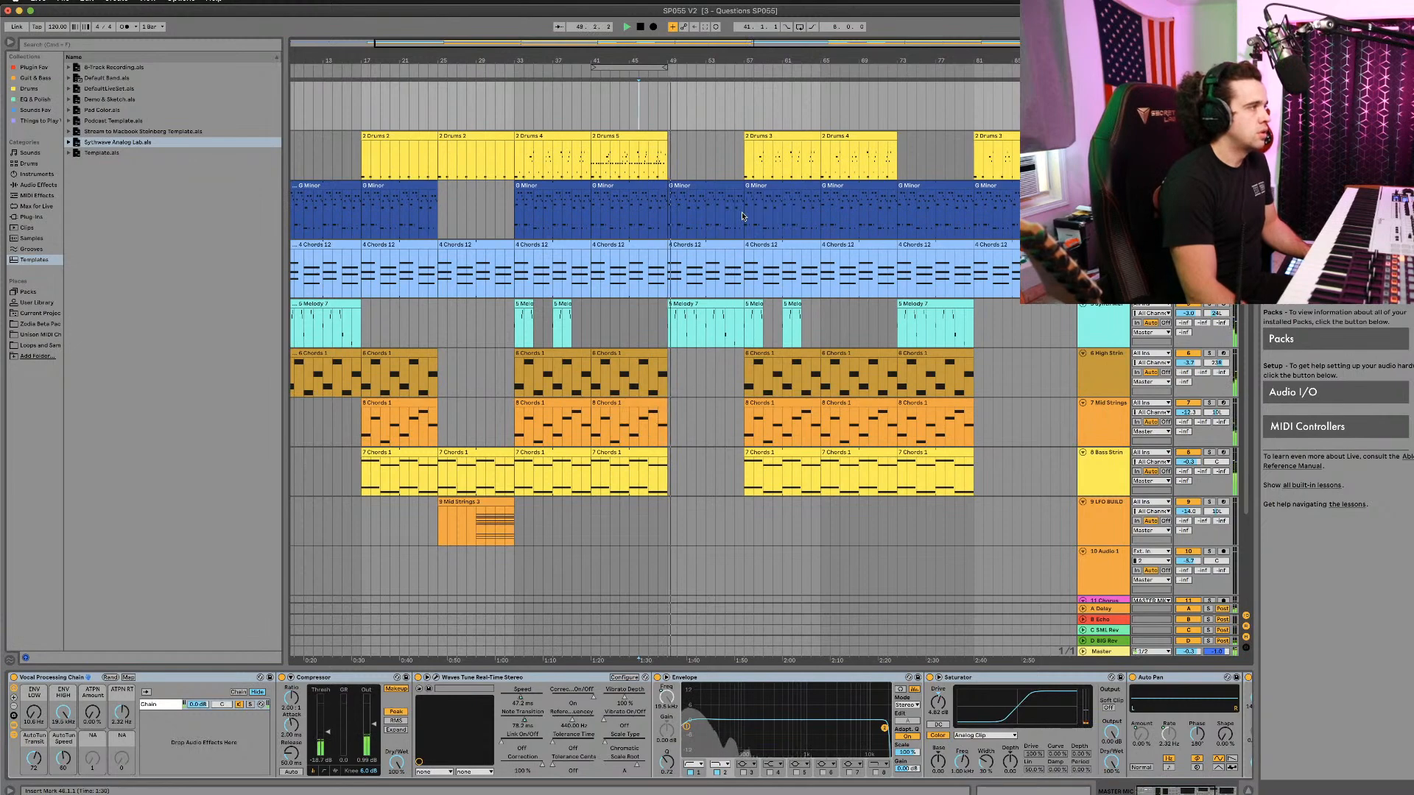
left_click_drag(506, 166, 708, 136)
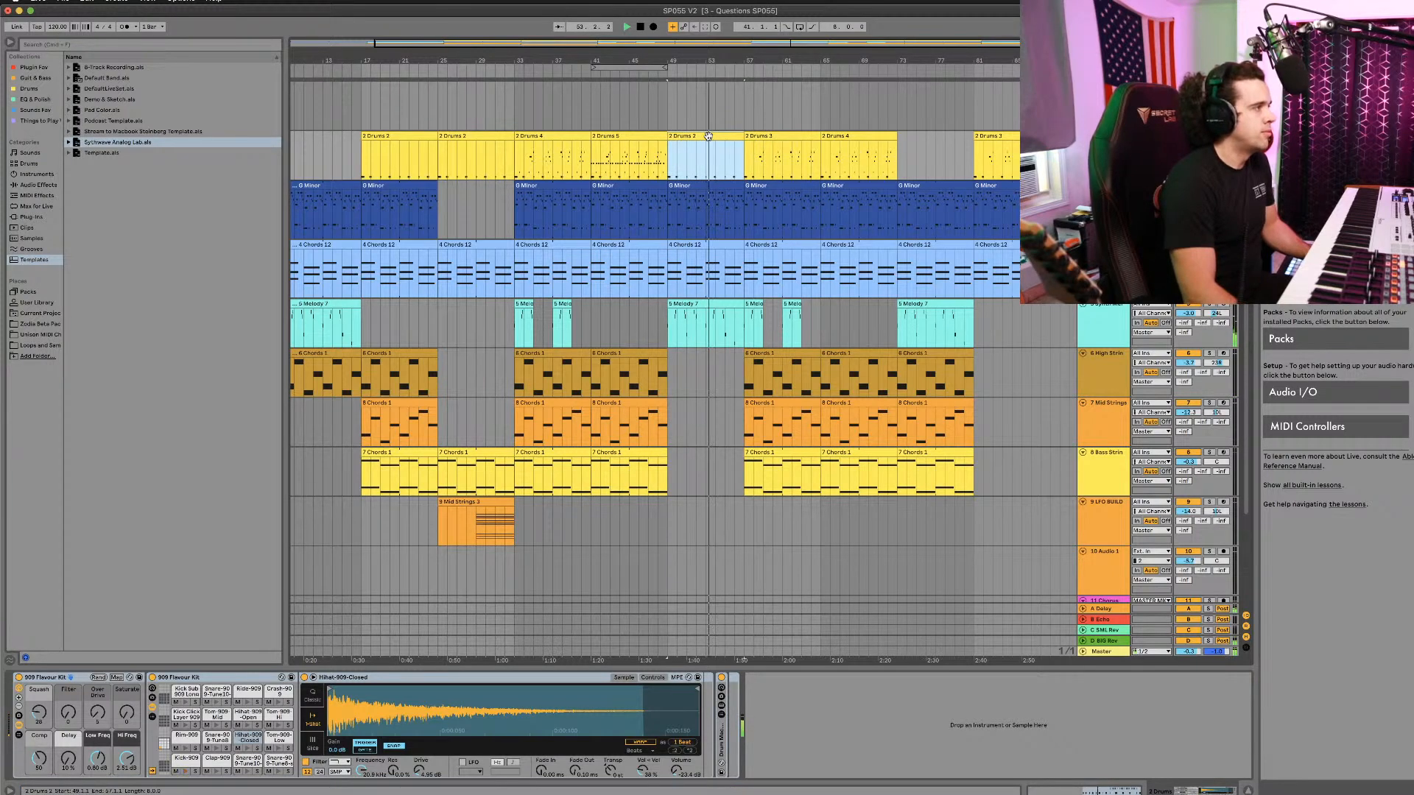
scroll(698, 314, "right", 1)
scroll(698, 314, "down", 1)
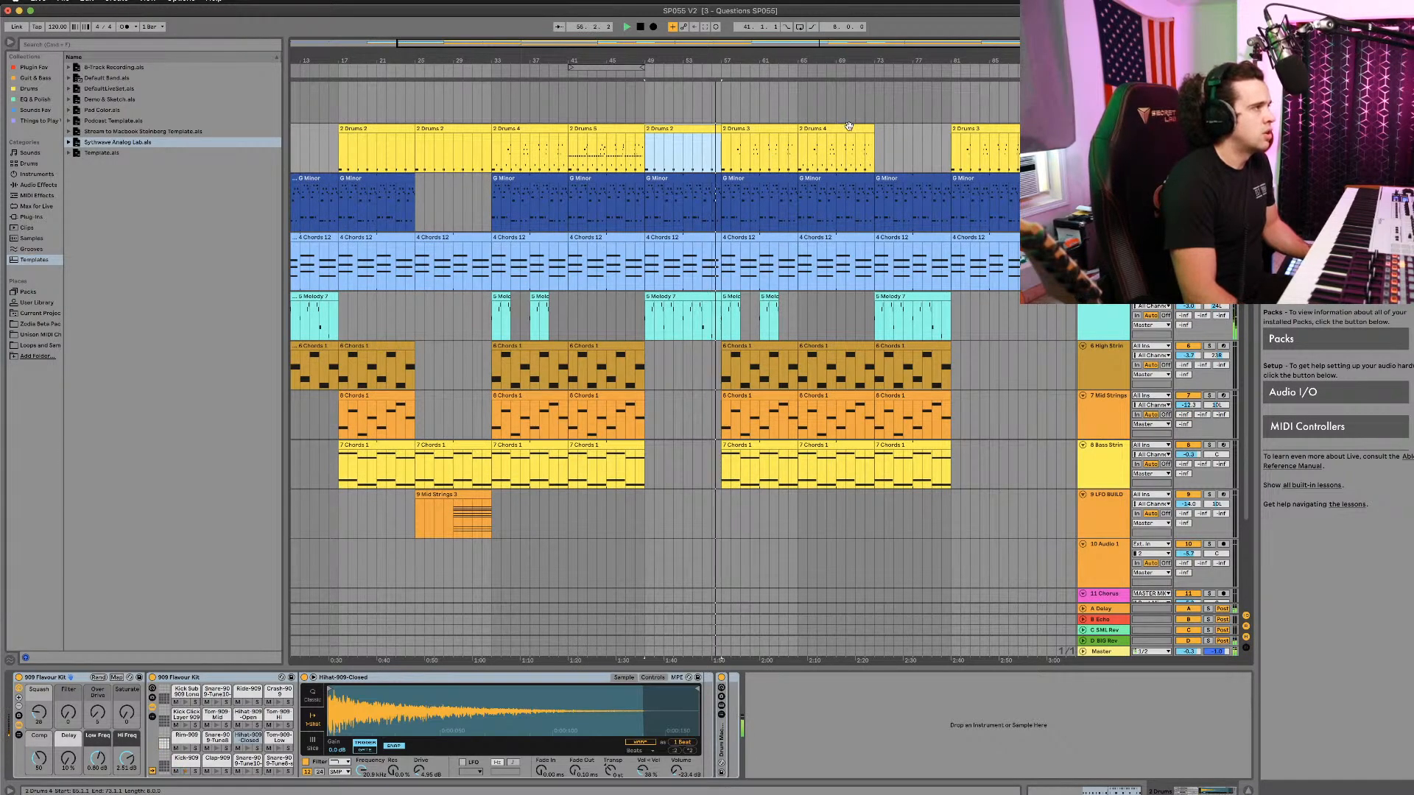
Step: Move the Drums 4 clip from bar 65 to bar 57 and copy the Drums 5 clip from bar 41 to bar 65
left_click(769, 150)
left_click(781, 133)
left_click_drag(781, 132, 774, 128)
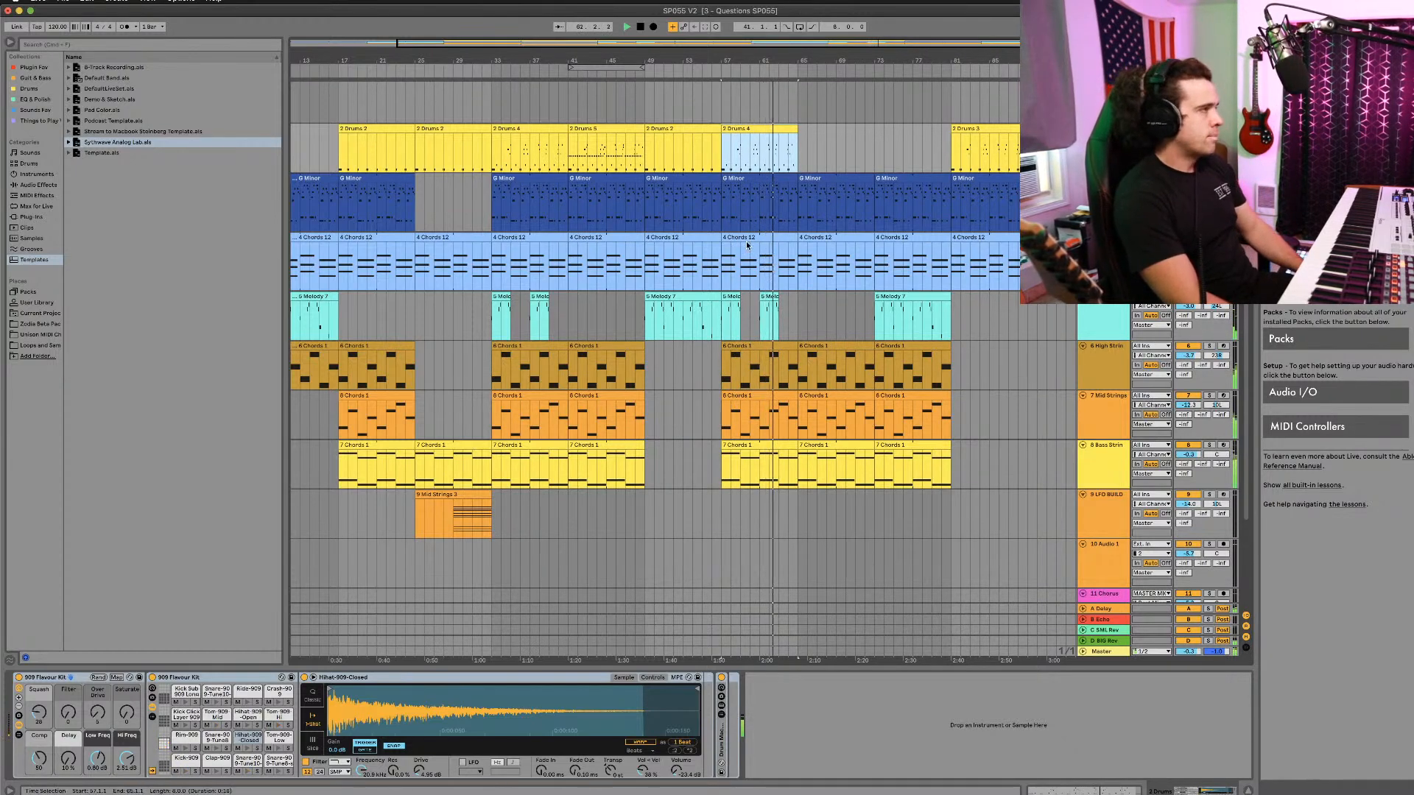
scroll(663, 184, "left", 1)
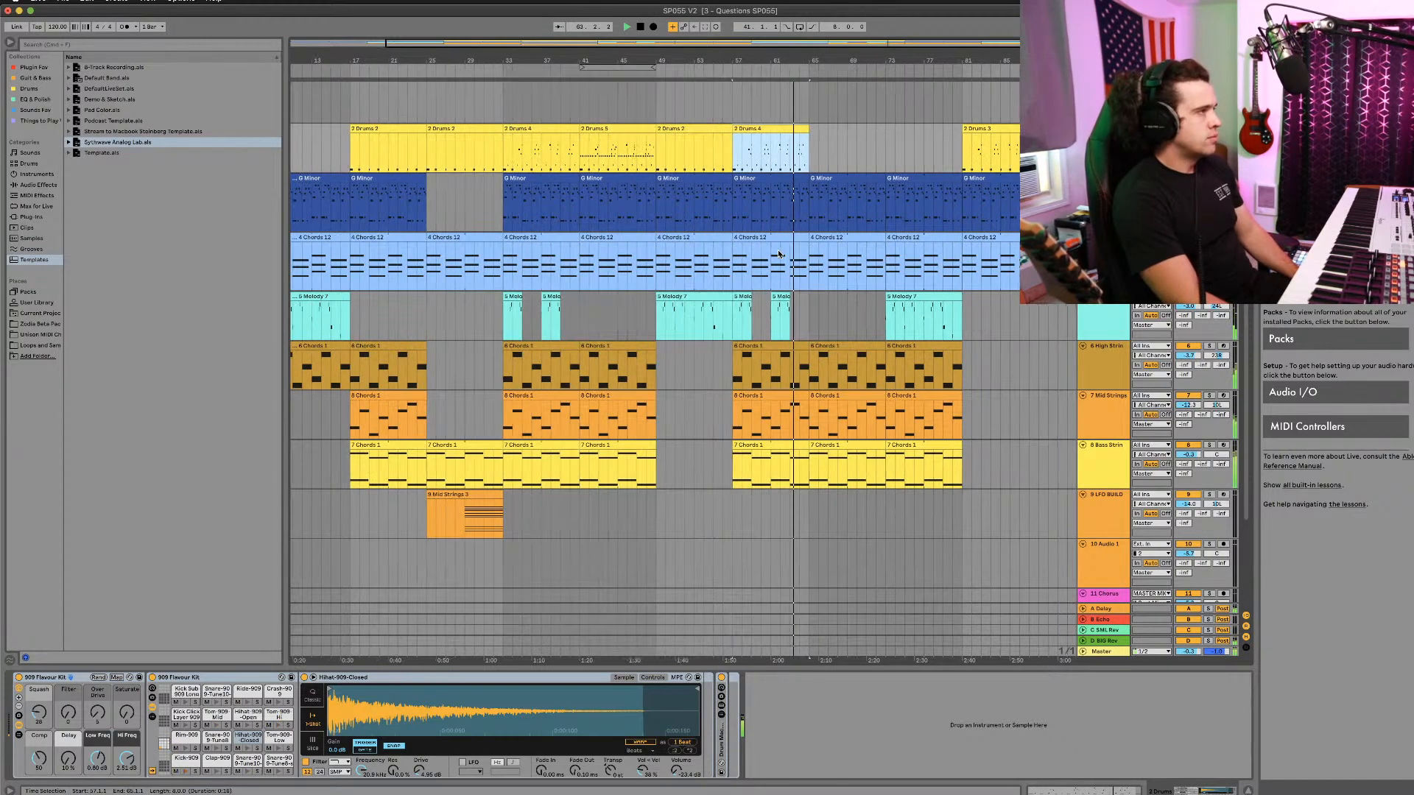
left_click_drag(587, 123, 825, 145)
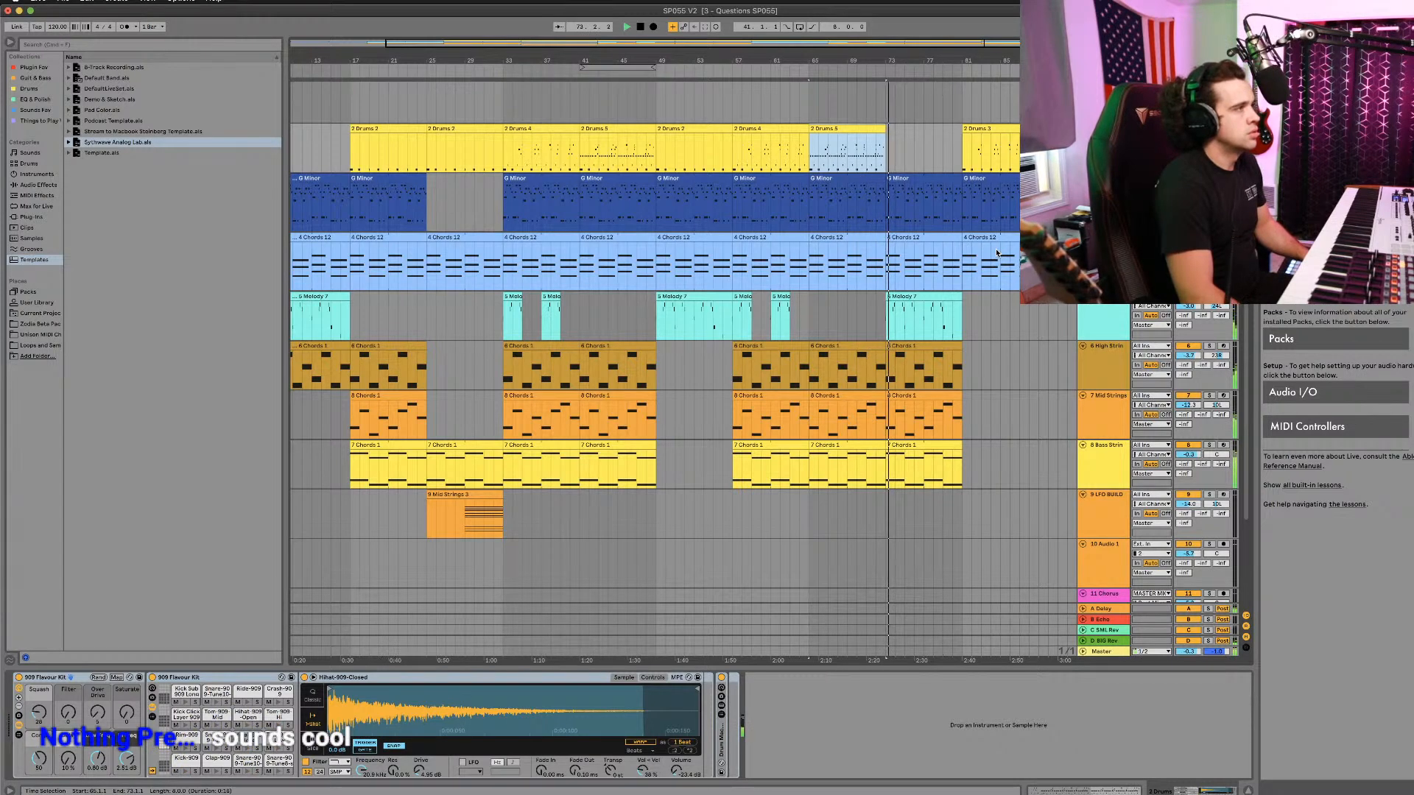
Step: Fill bar 73 of the drum track with a copy of the clip from bar 81 and stop playback
left_click(692, 131)
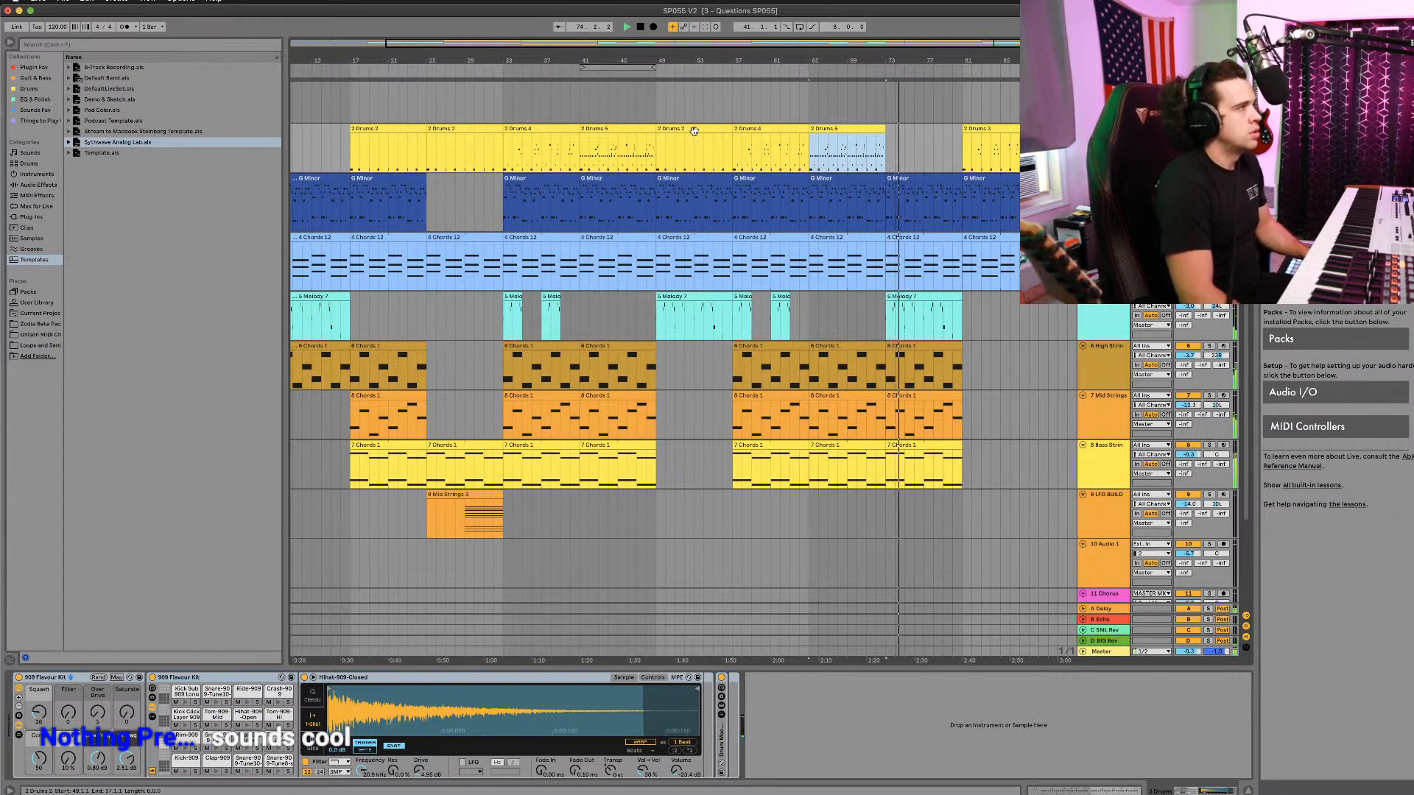
left_click_drag(692, 131, 918, 145)
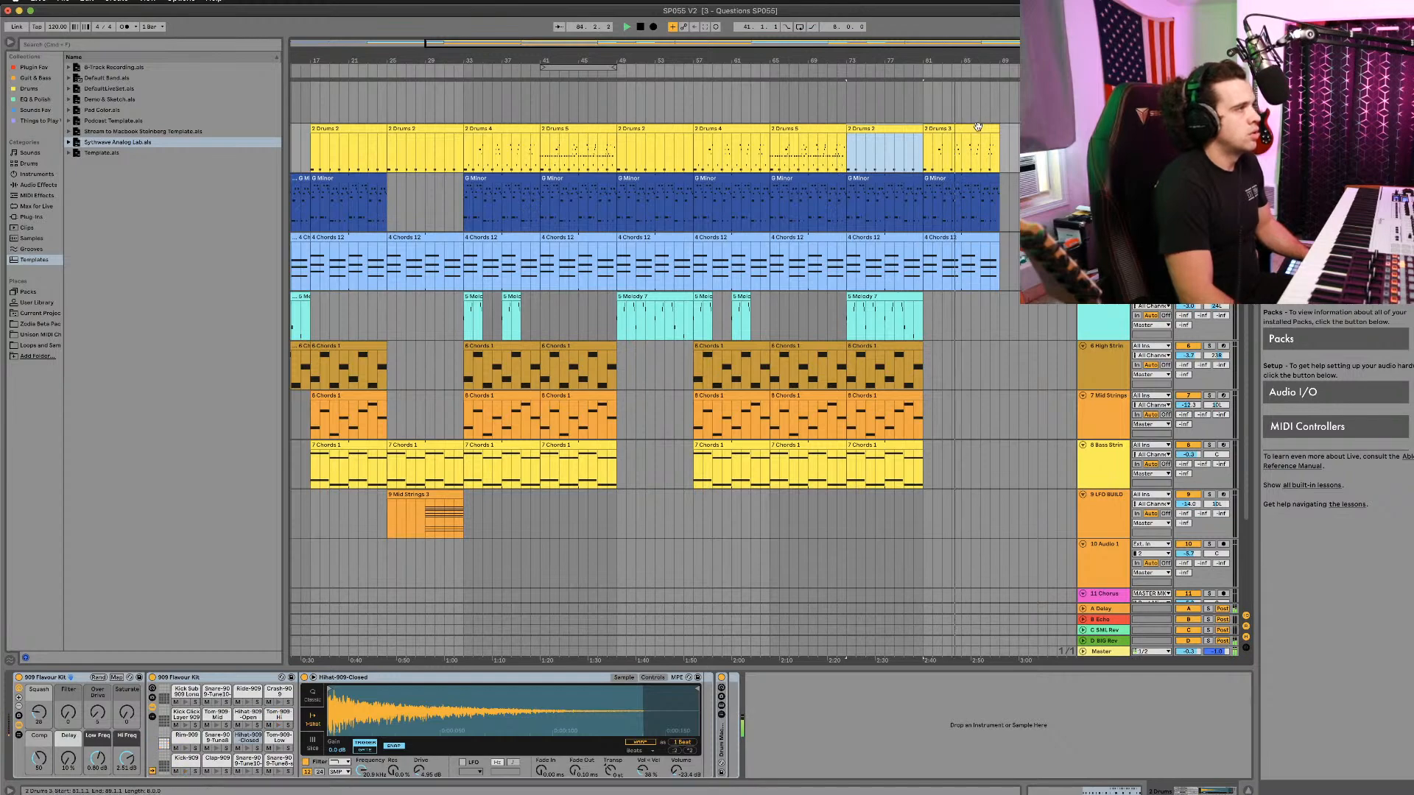
left_click_drag(987, 137, 913, 137)
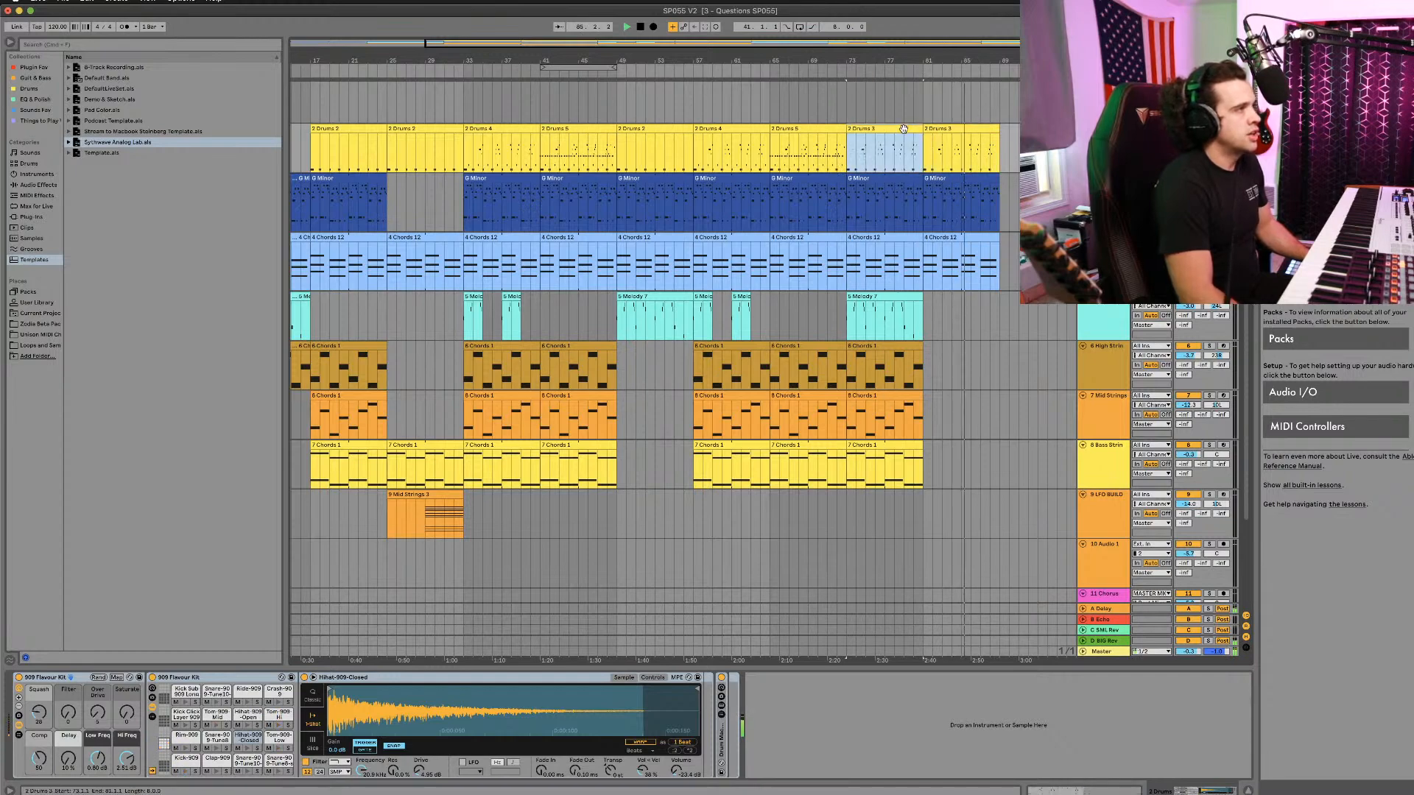
scroll(898, 134, "left", 3)
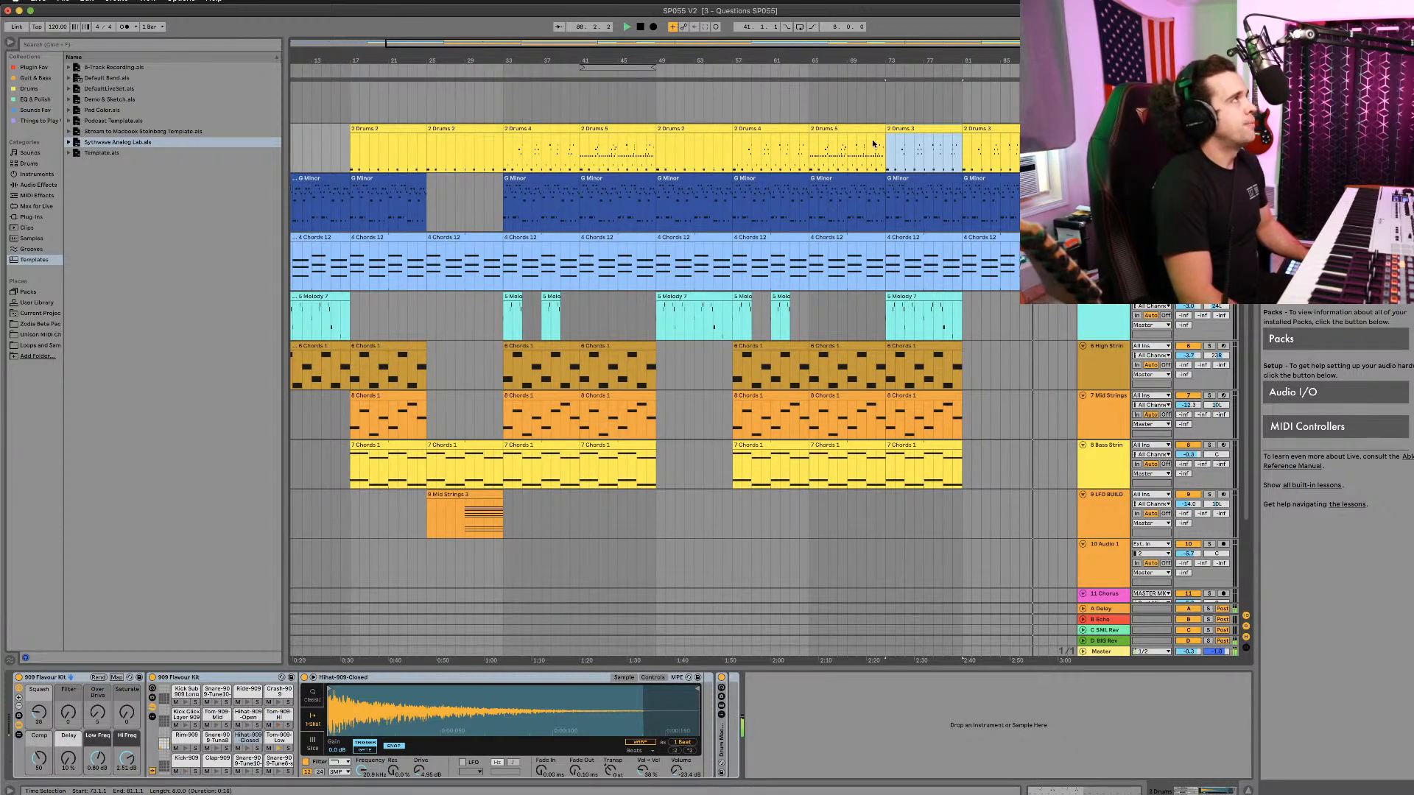
key("space")
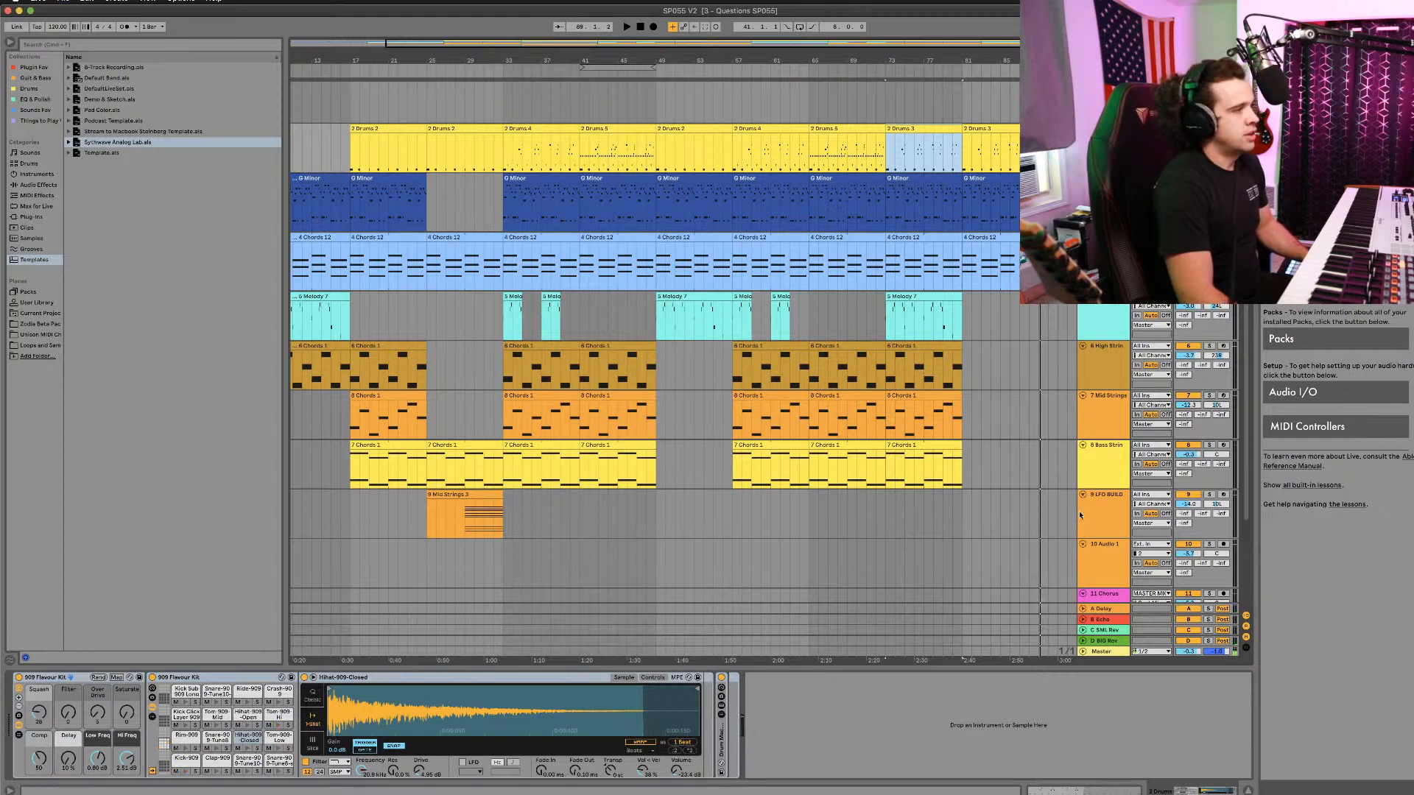
Step: Examine the LFO Riser rack's macros, LFO and device chain on the LFO BUILD track
left_click(481, 494)
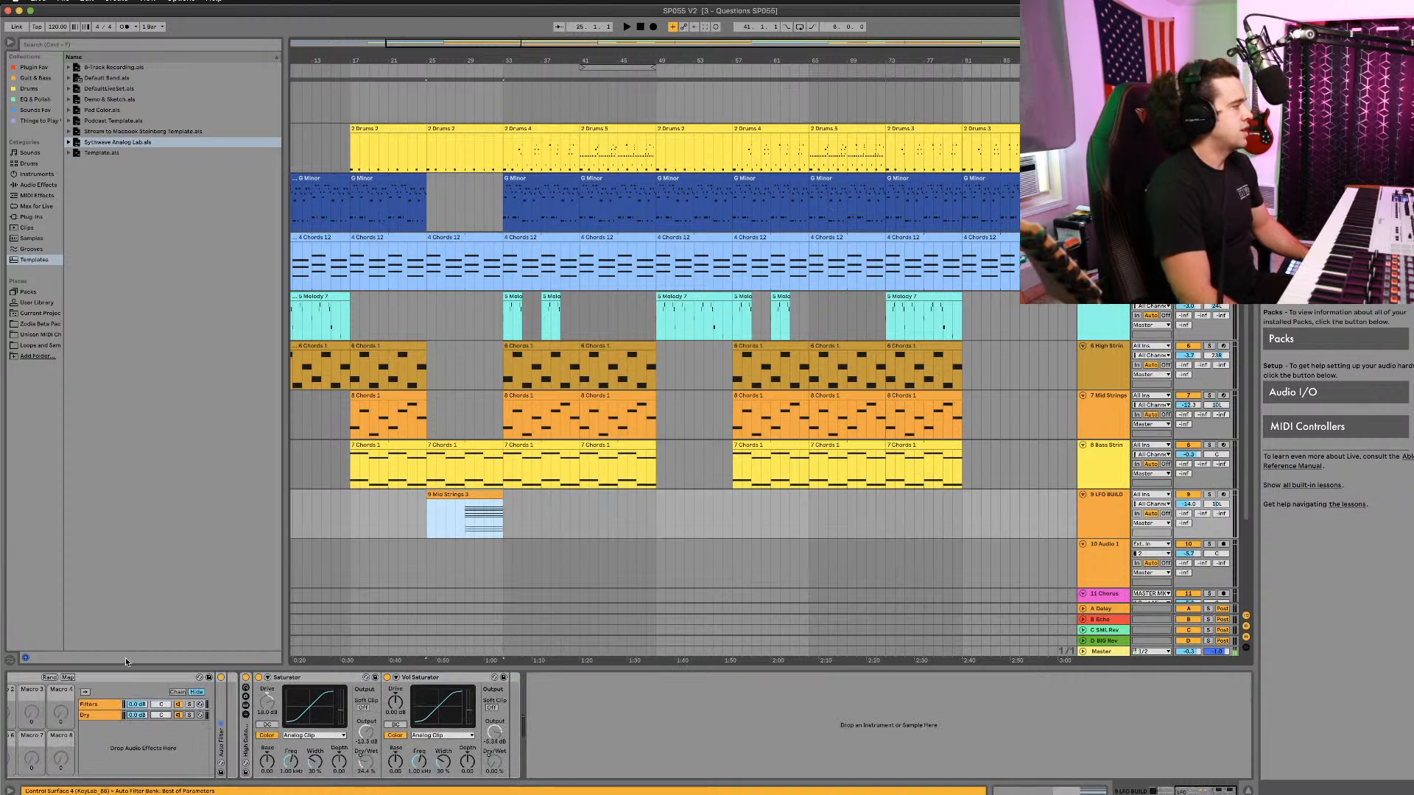
scroll(136, 690, "left", 10)
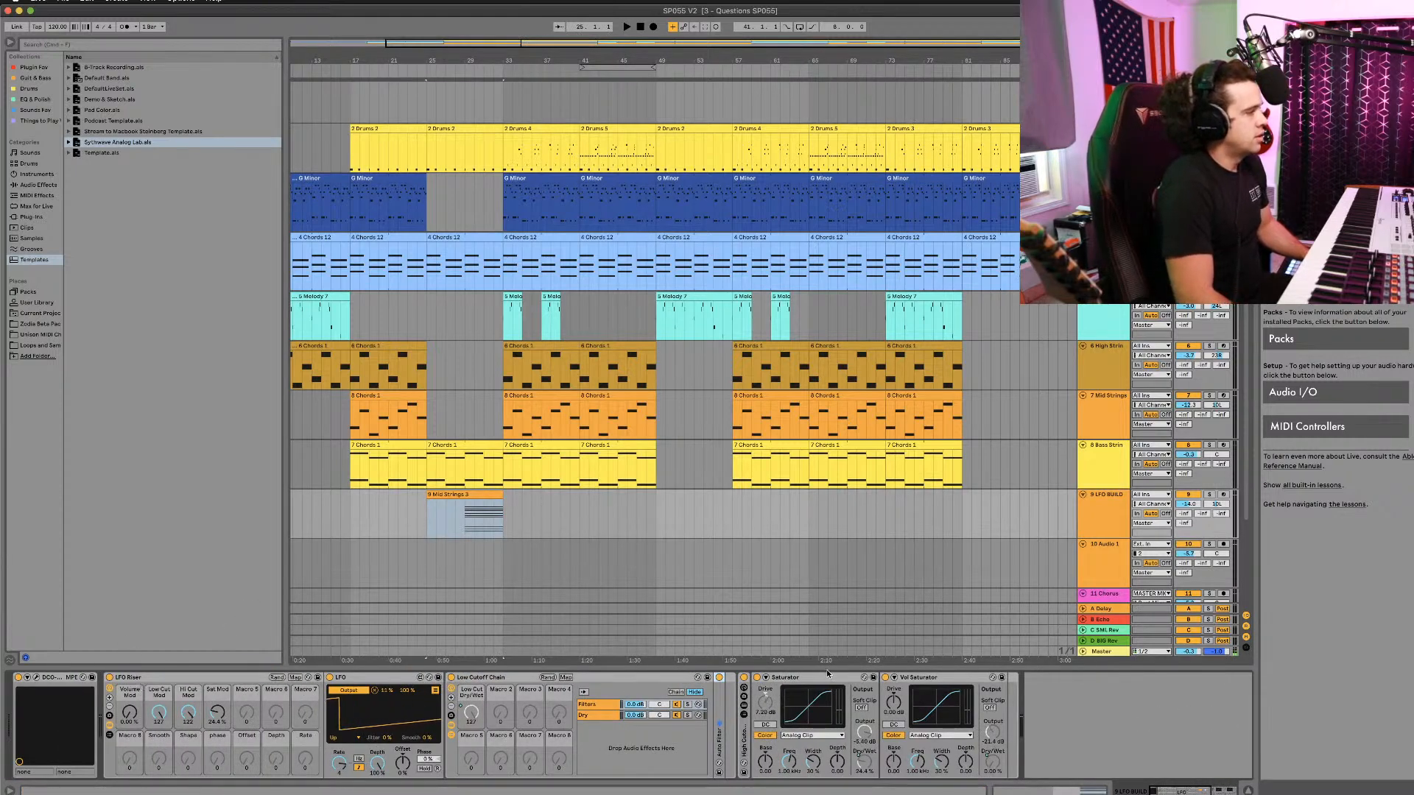
left_click(182, 684)
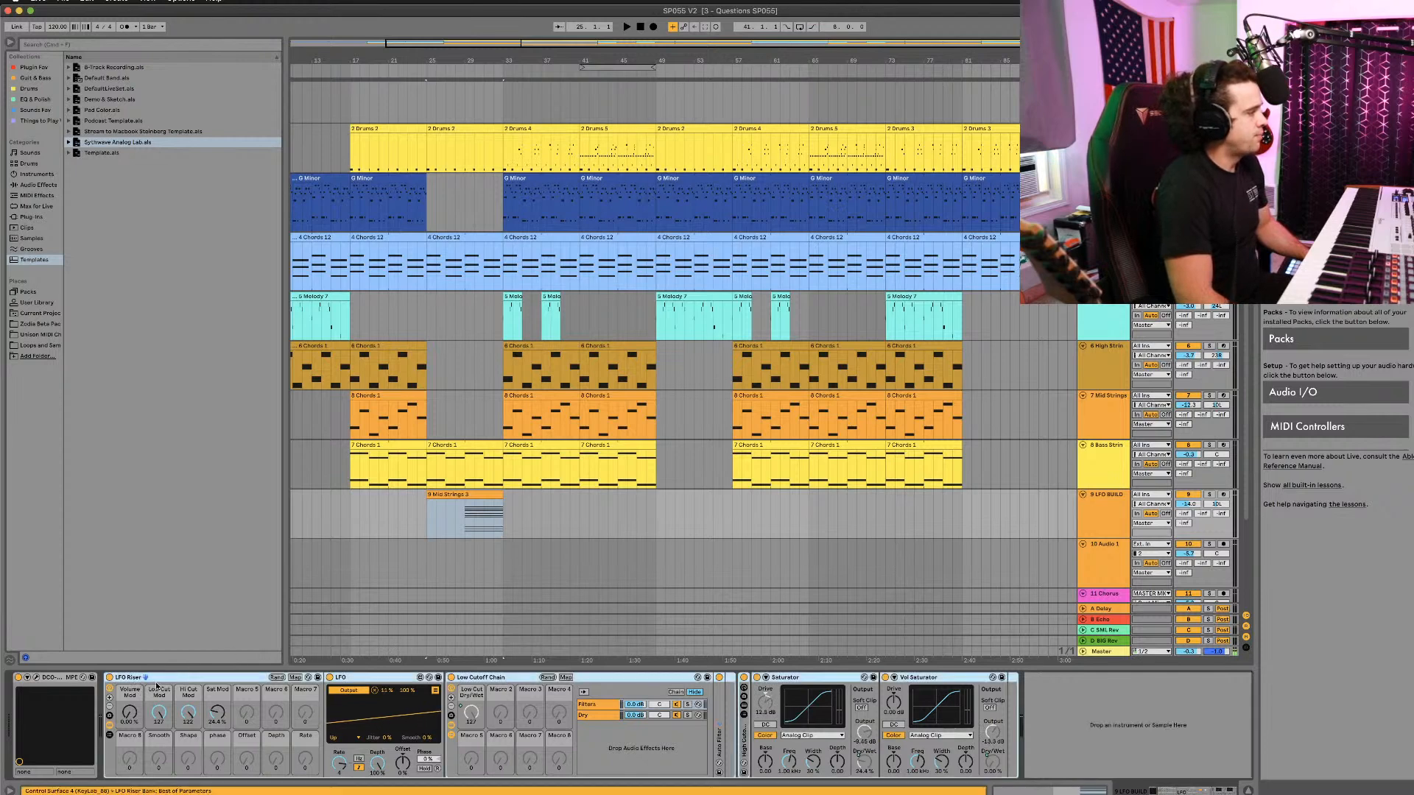
double_click(162, 679)
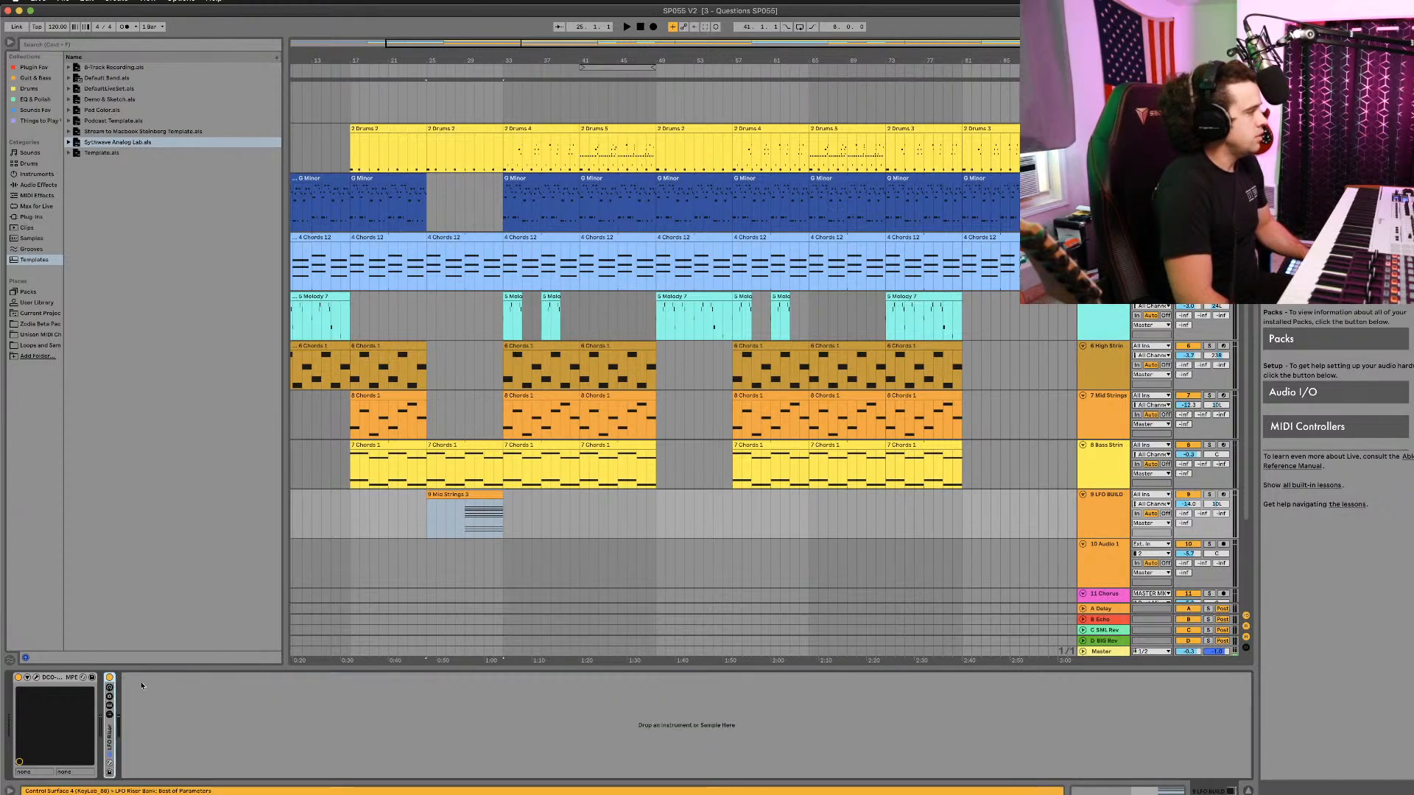
double_click(109, 747)
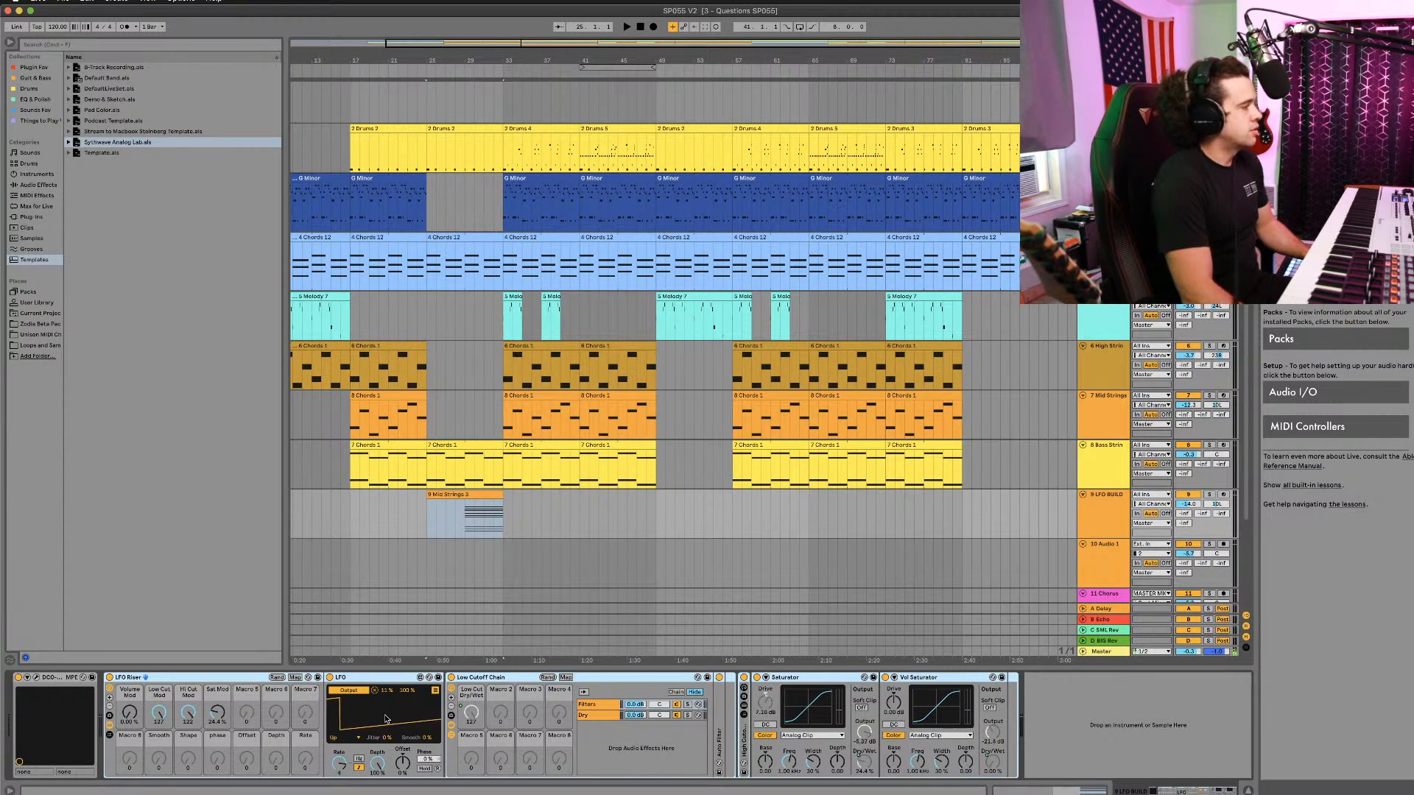
Step: Inspect the Auto Filter inside the Low Cutoff Chain and collapse that rack's devices, chain list and macros
left_click(744, 736)
double_click(725, 737)
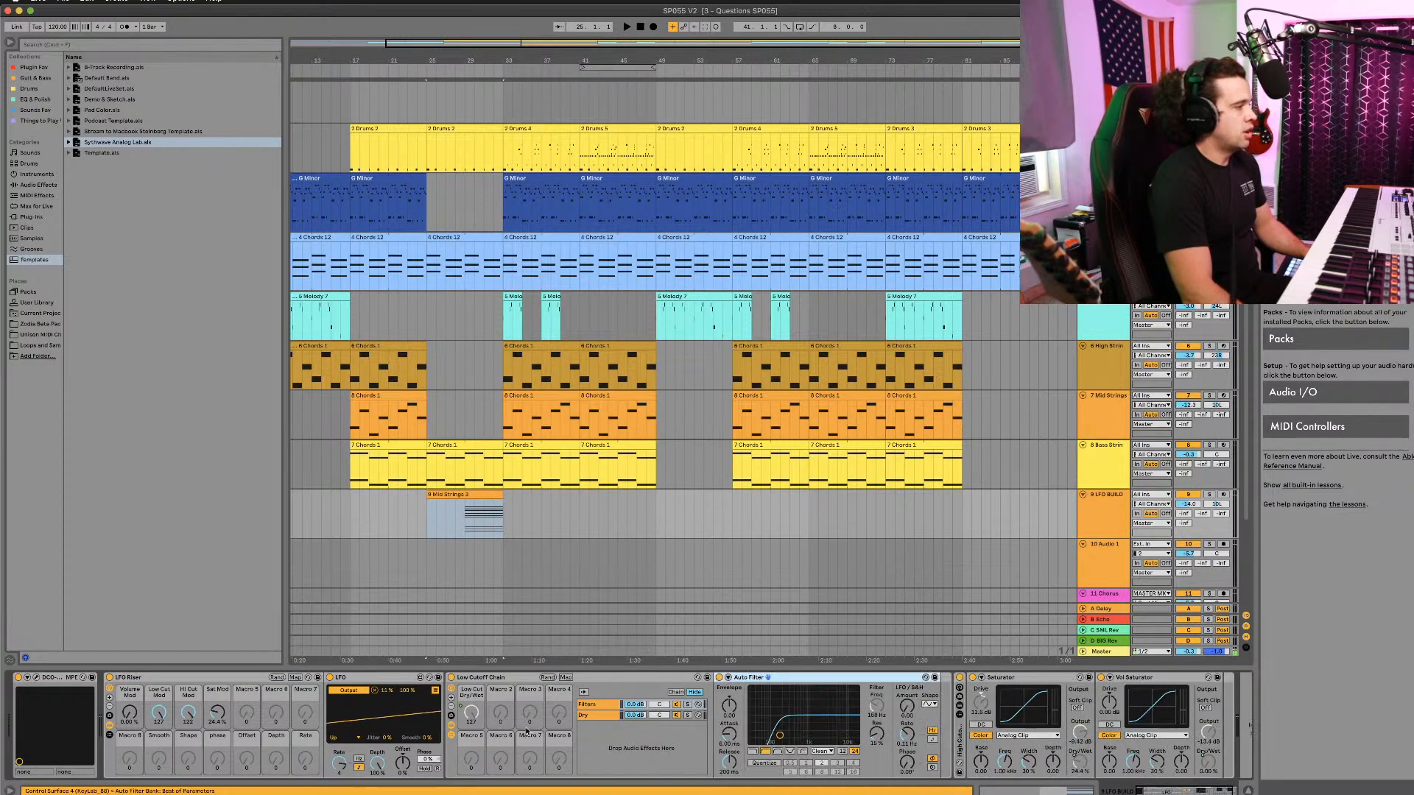
left_click(451, 726)
left_click(451, 735)
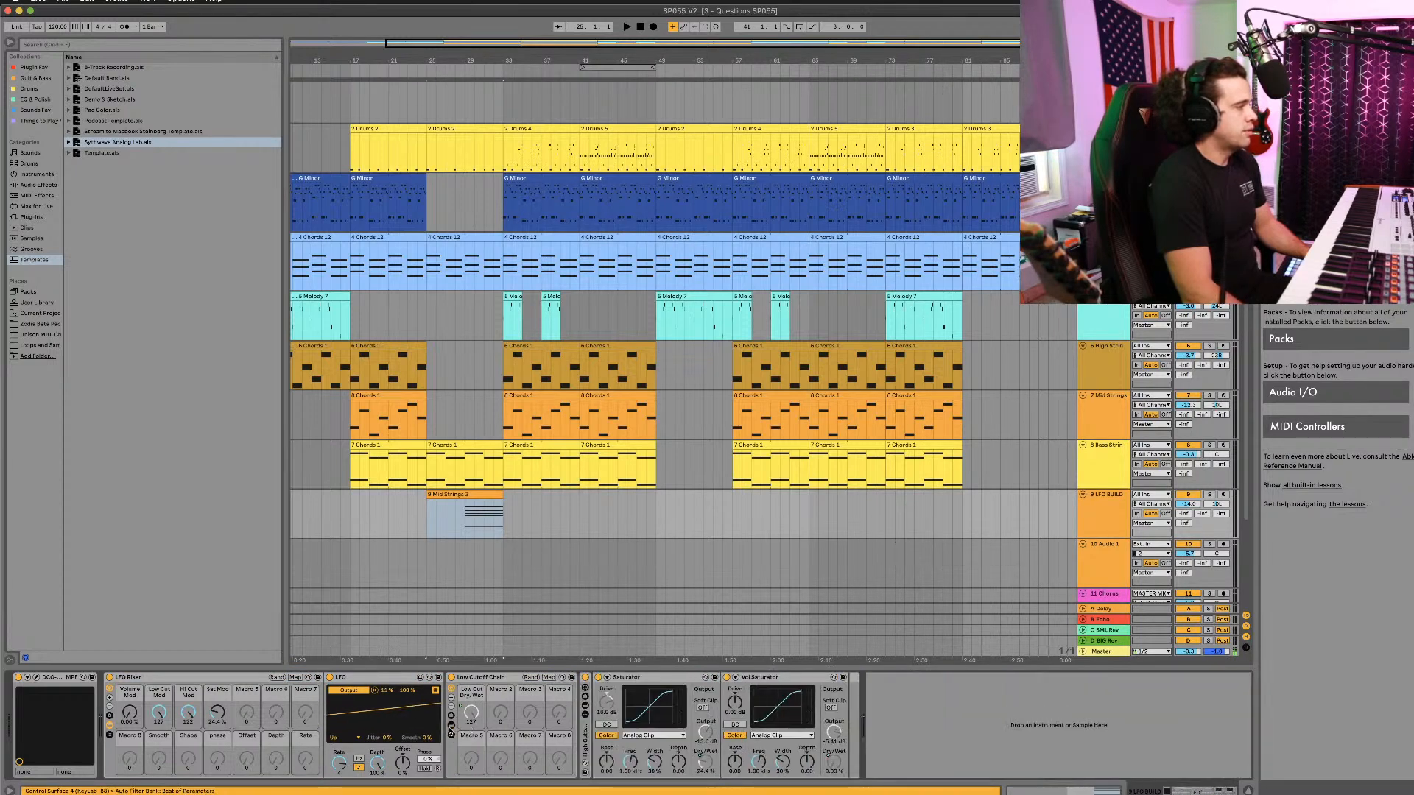
left_click(452, 717)
left_click(451, 716)
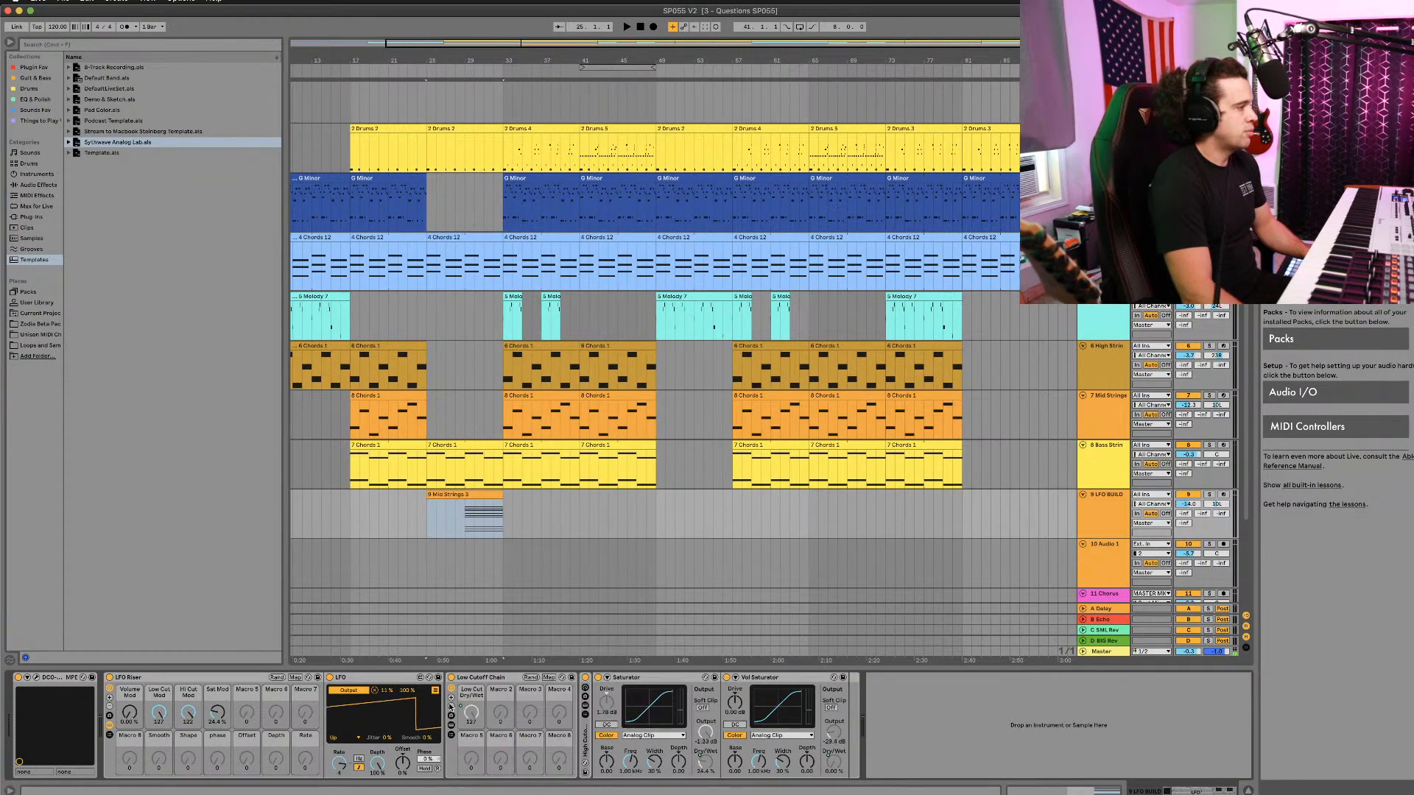
left_click(450, 698)
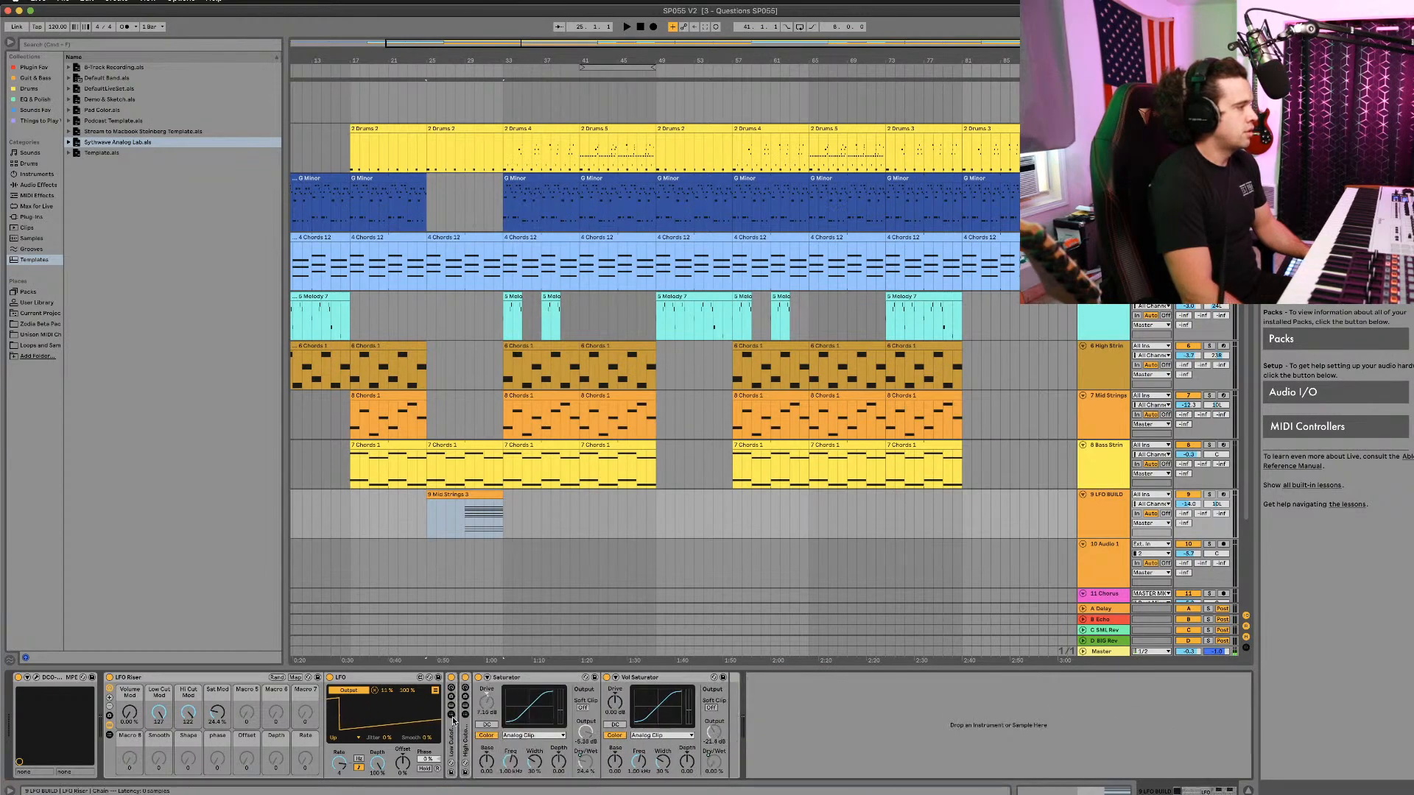
Step: Expand the Low Cutoff Chain and High Cutoff Chain racks to show their chain lists and Auto Filter devices
left_click(453, 717)
left_click(452, 708)
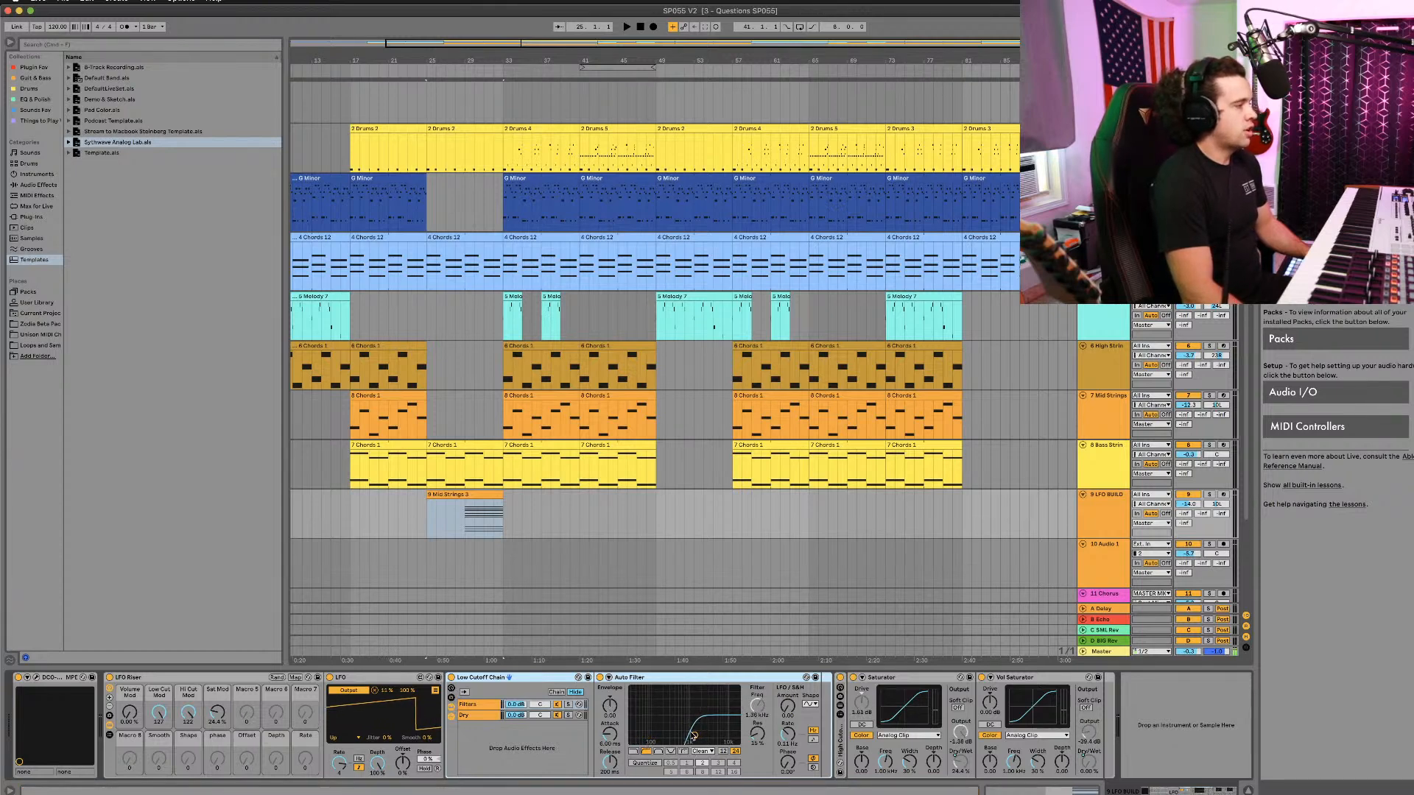
left_click(840, 745)
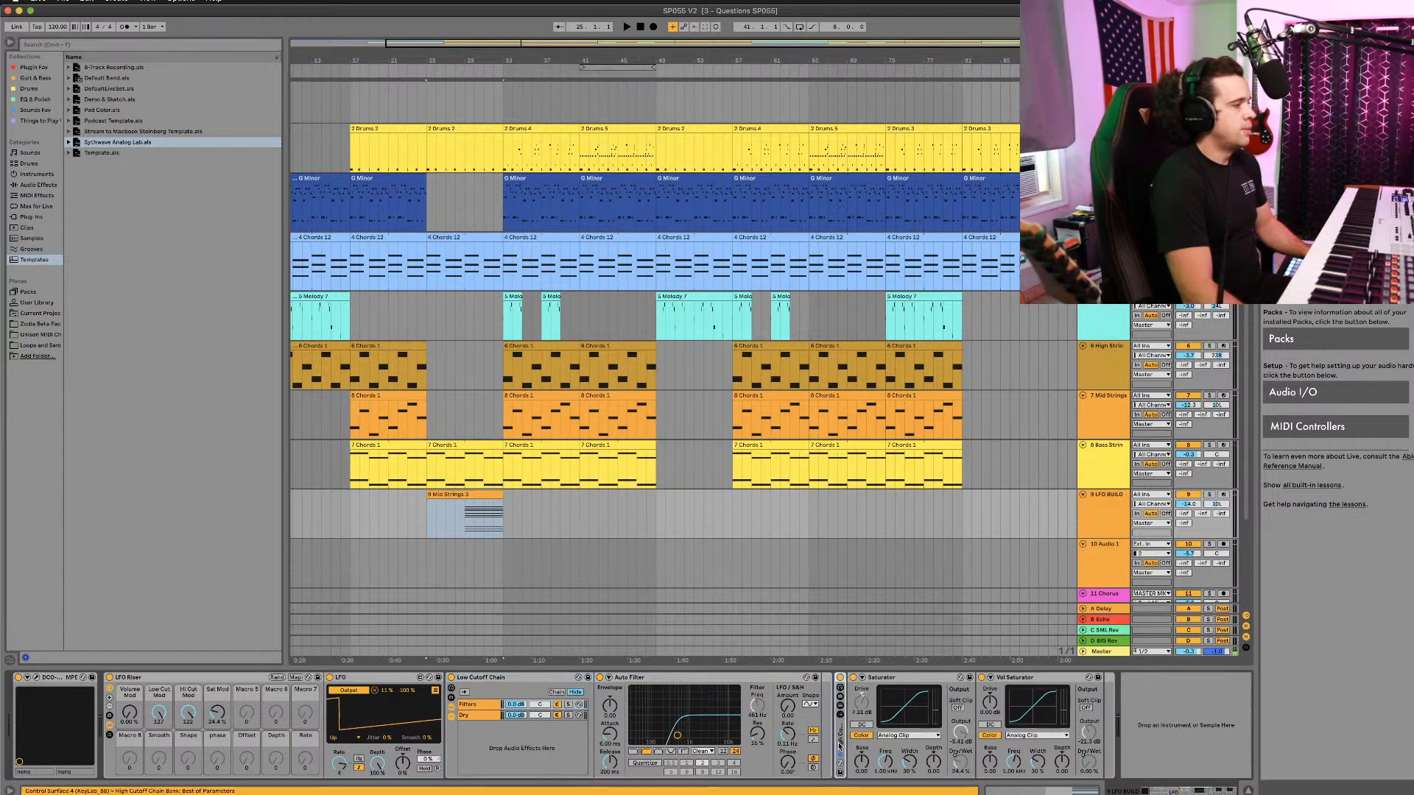
left_click(840, 745)
left_click(840, 690)
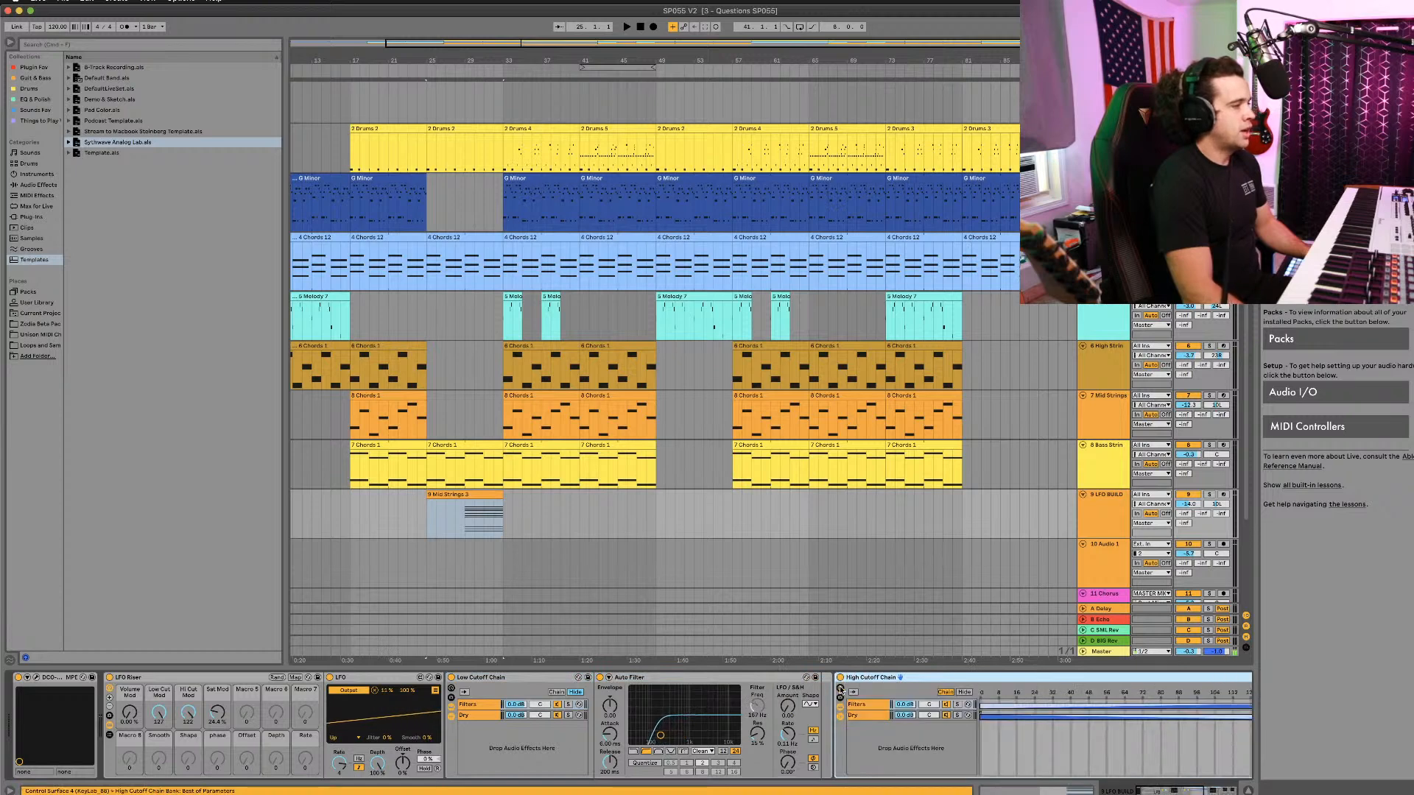
left_click(841, 718)
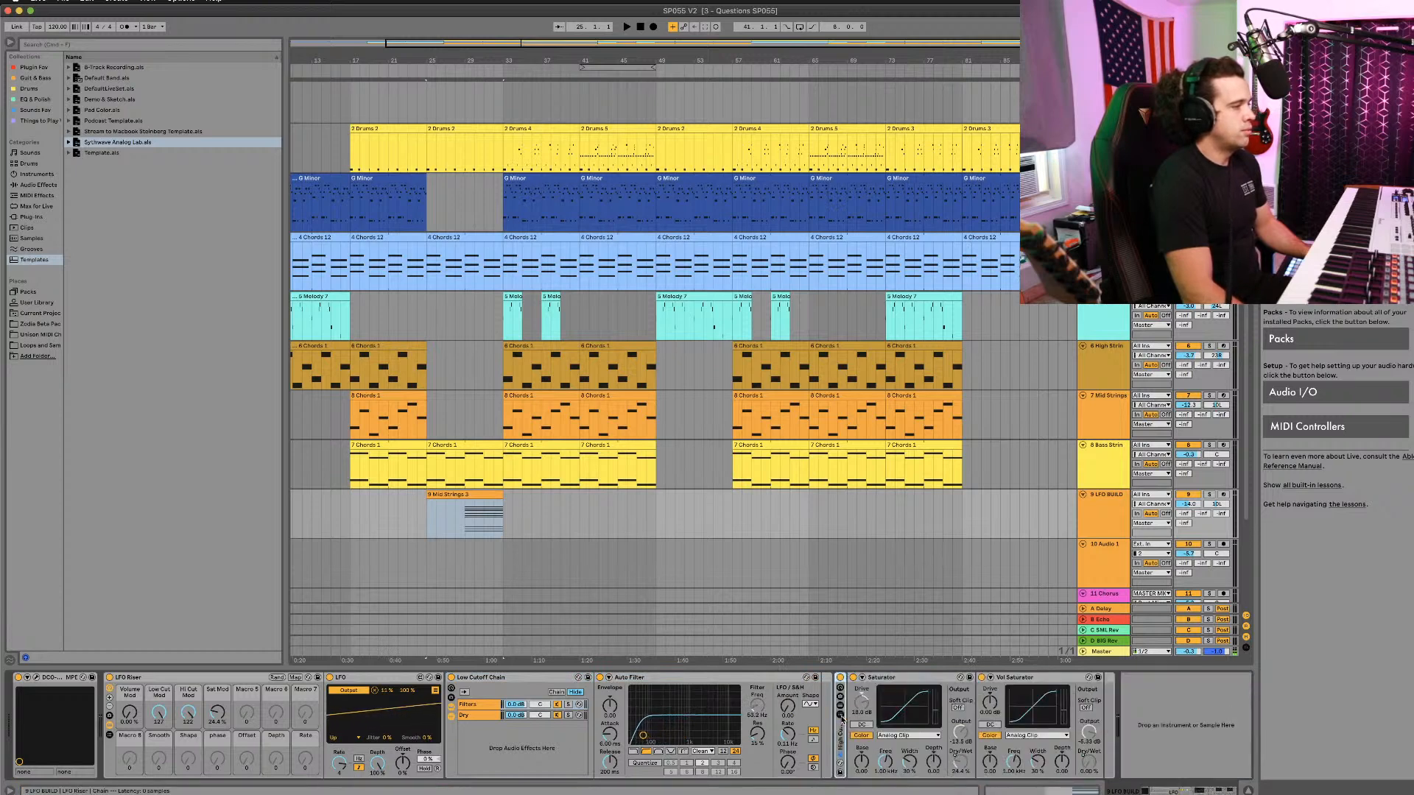
left_click(842, 717)
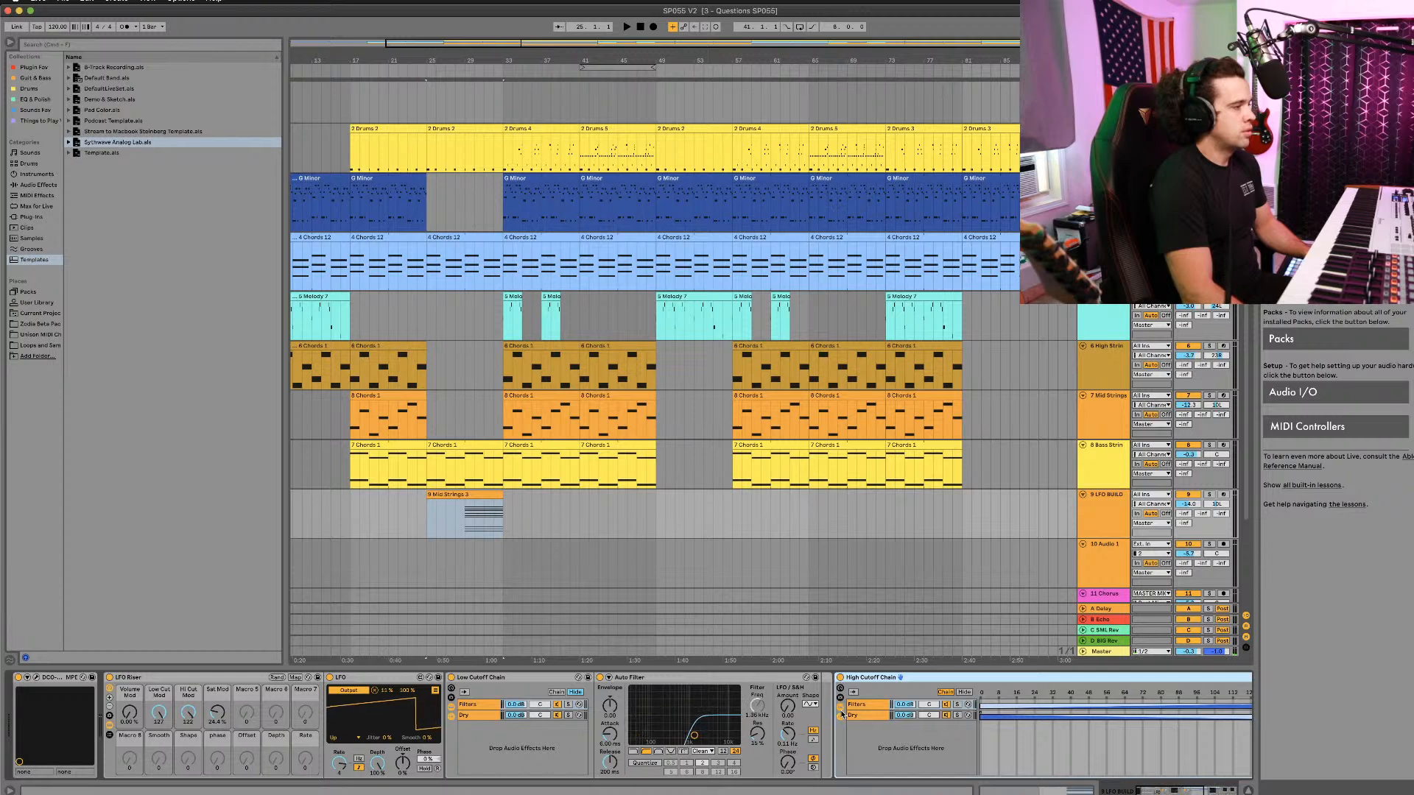
left_click(964, 692)
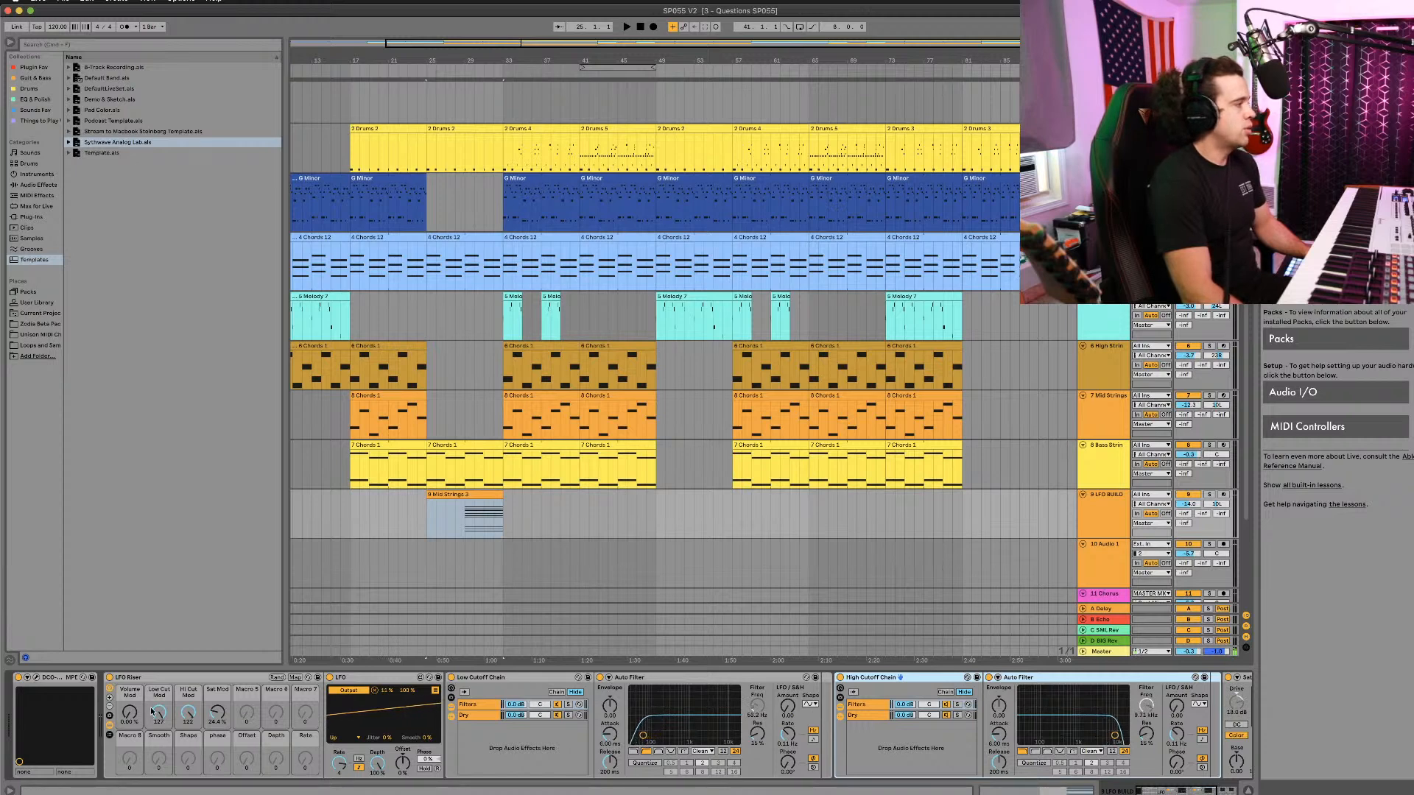
Step: Examine the LFO Riser's remaining devices through to the two Saturators, and check the rack's Volume Mod macro
scroll(940, 742, "right", 5)
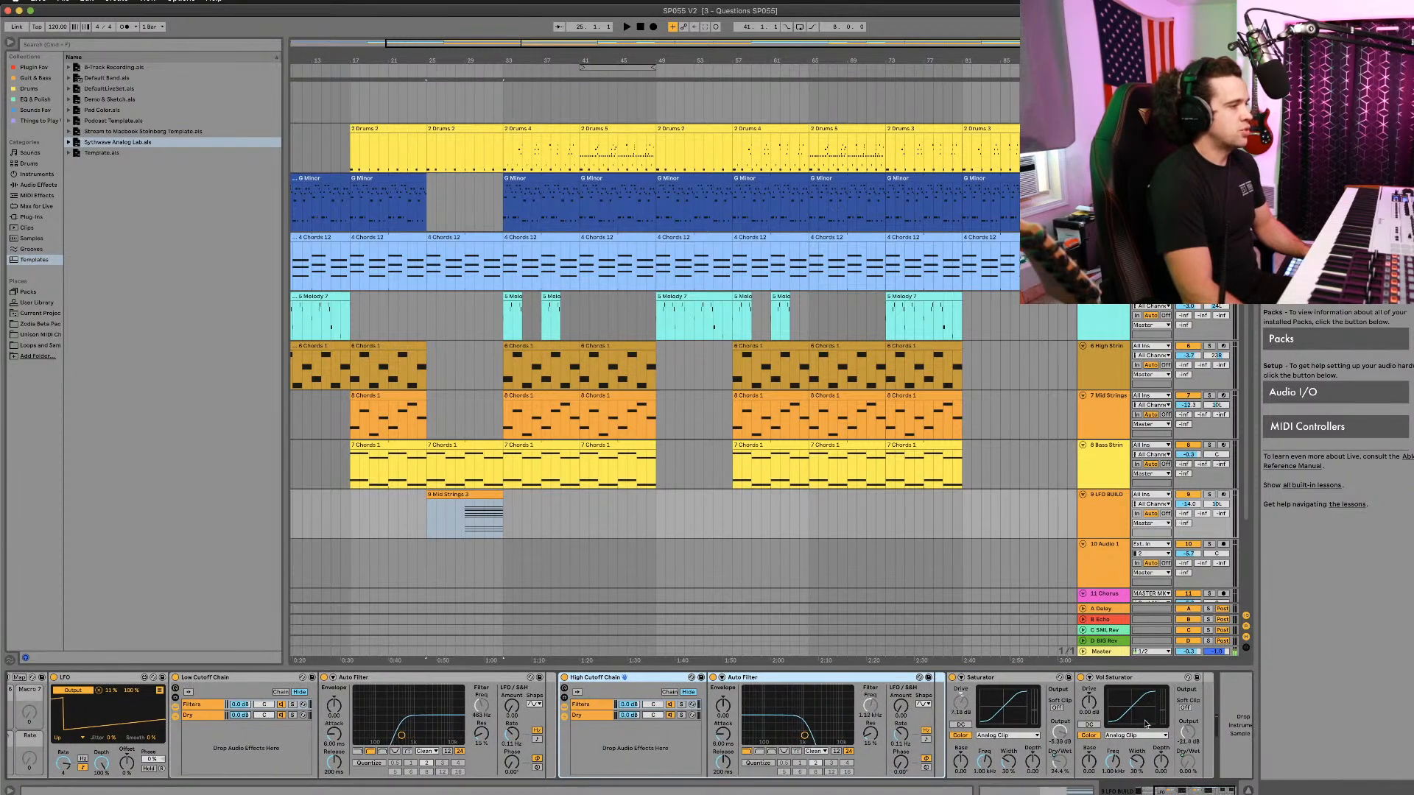
scroll(1095, 733, "right", 1)
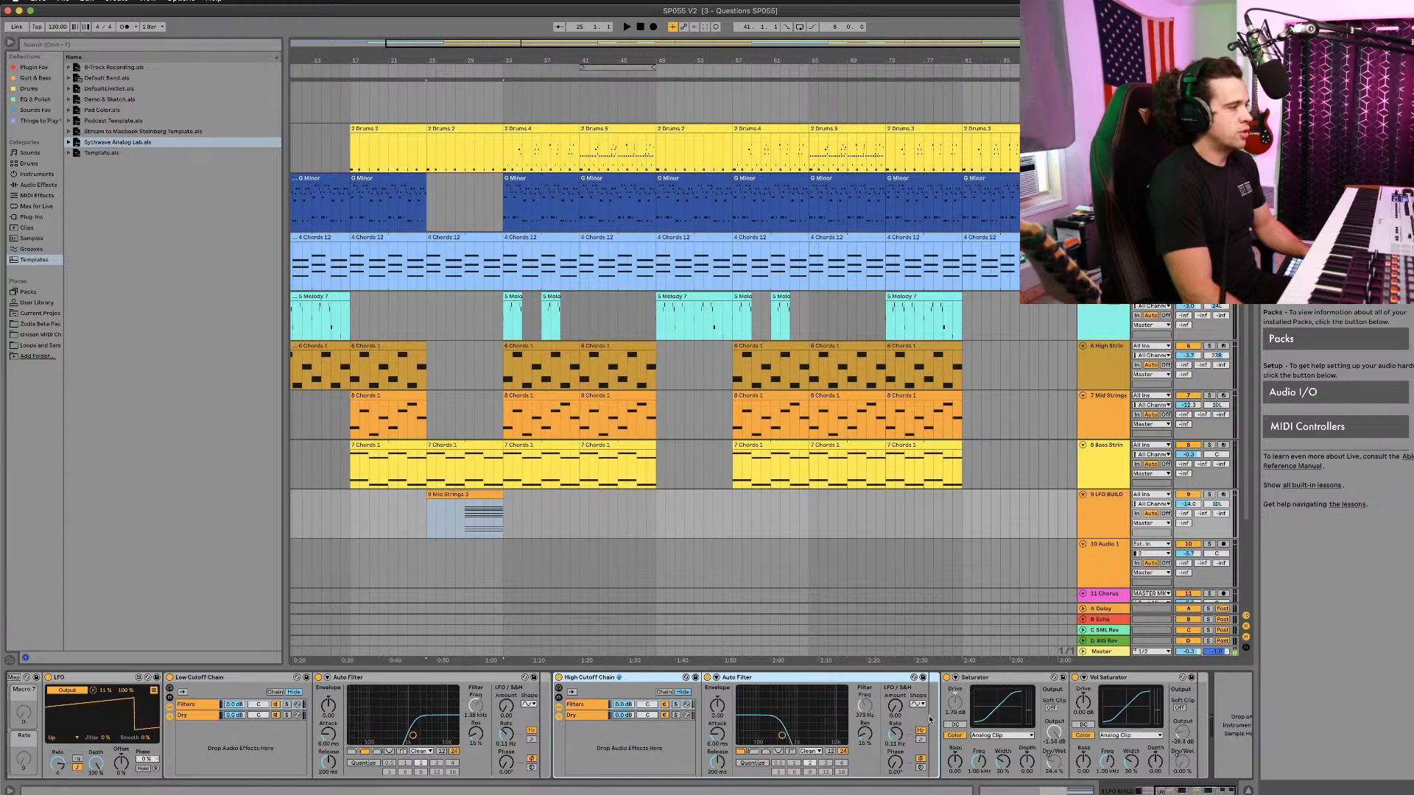
scroll(930, 720, "left", 5)
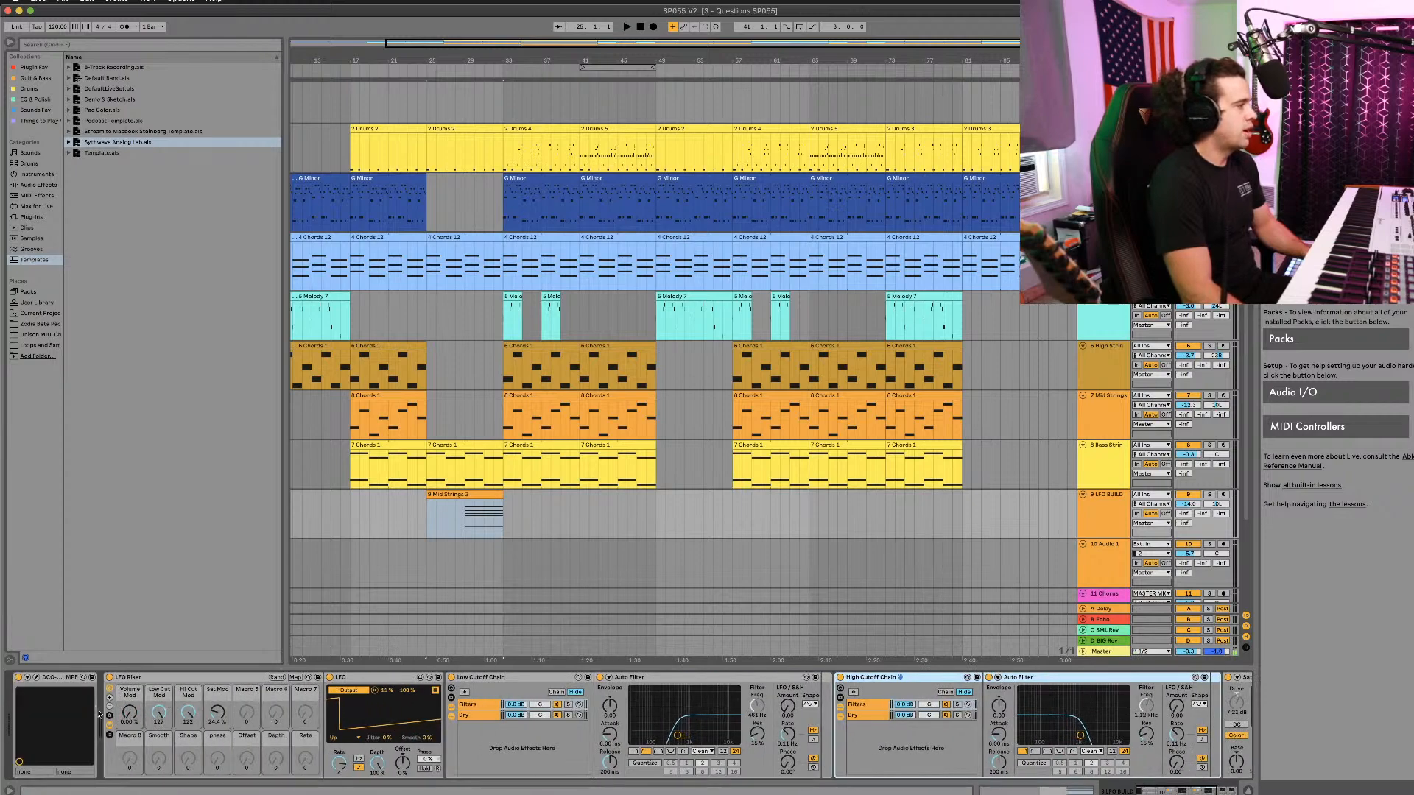
left_click_drag(129, 715, 130, 703)
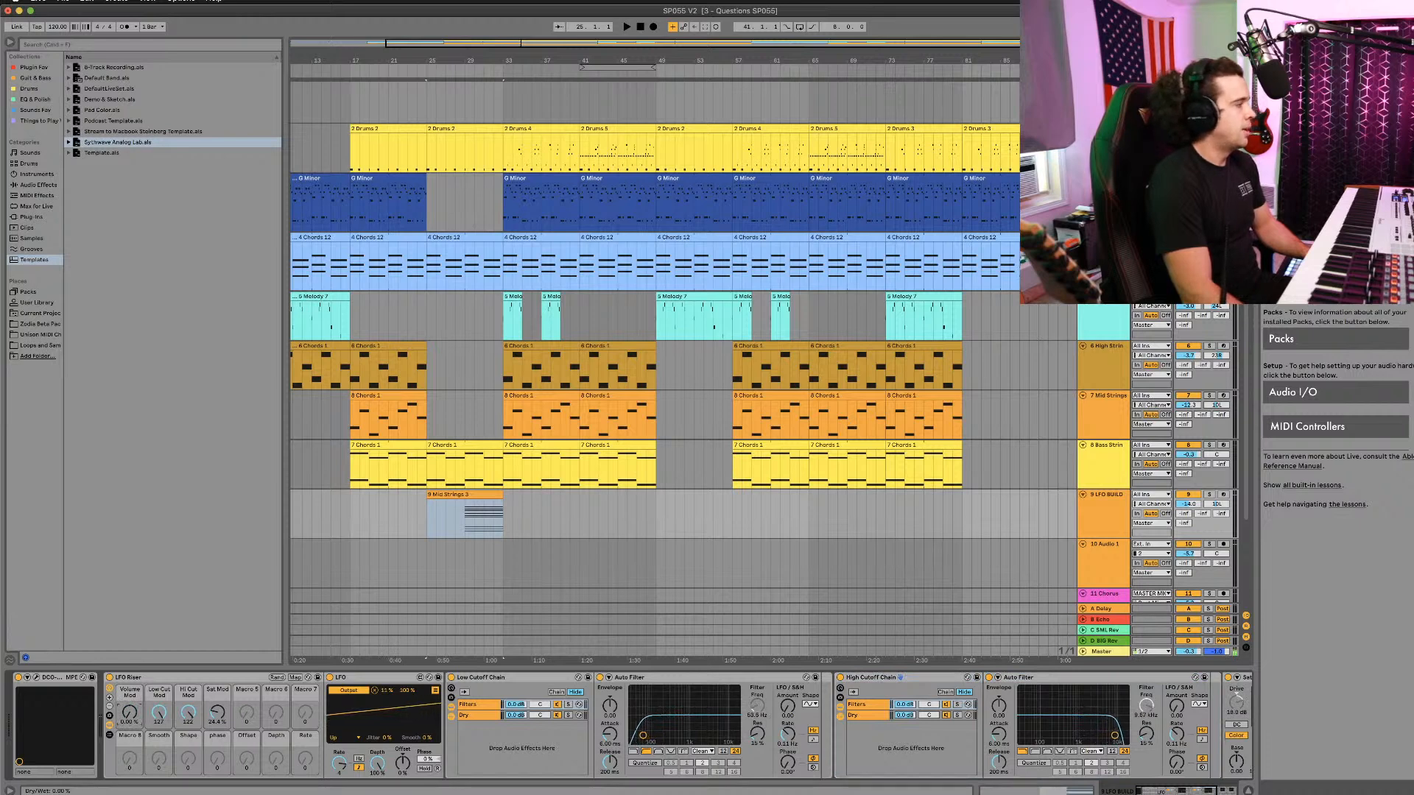
Step: Select the LFO BUILD clip and play the build section from bar 25
left_click(458, 513)
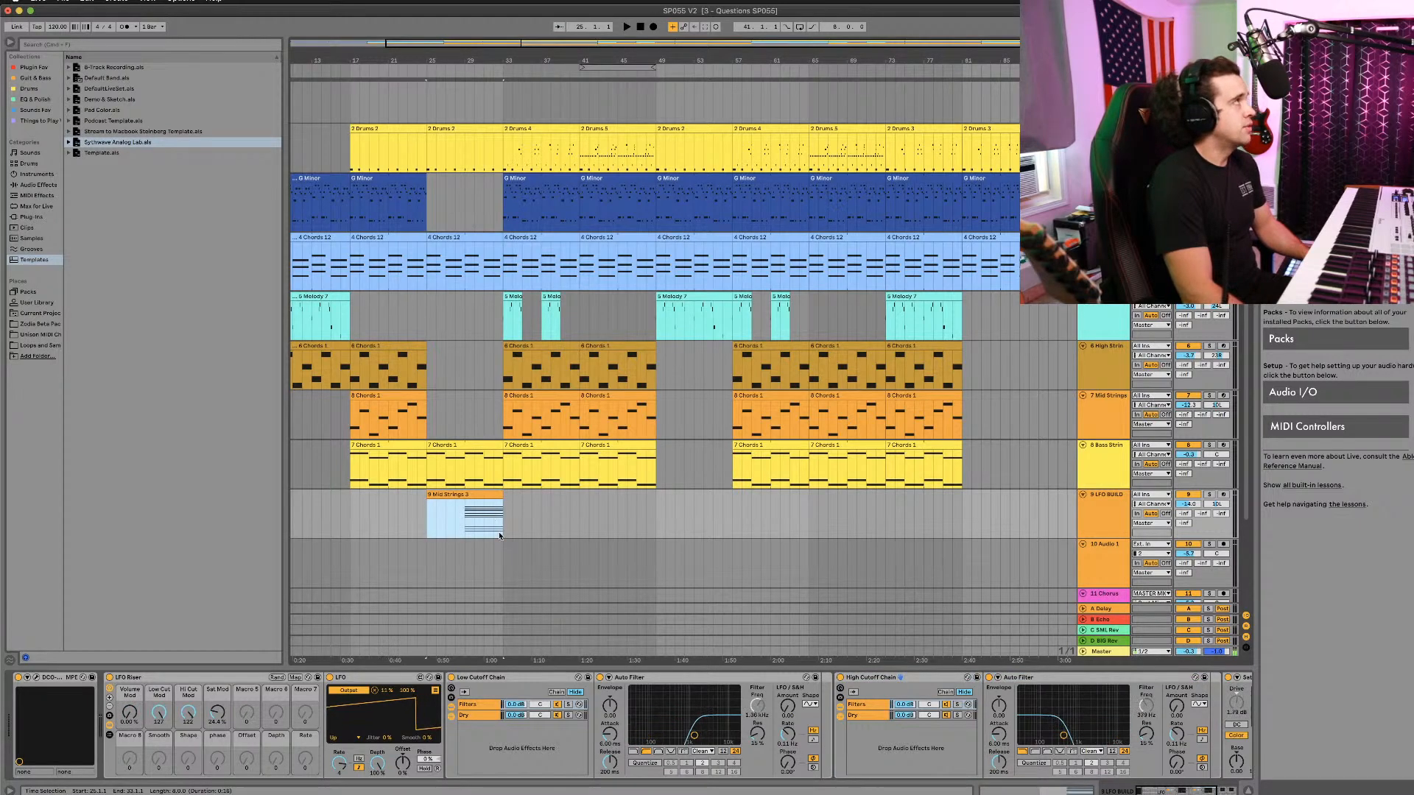
left_click(448, 520)
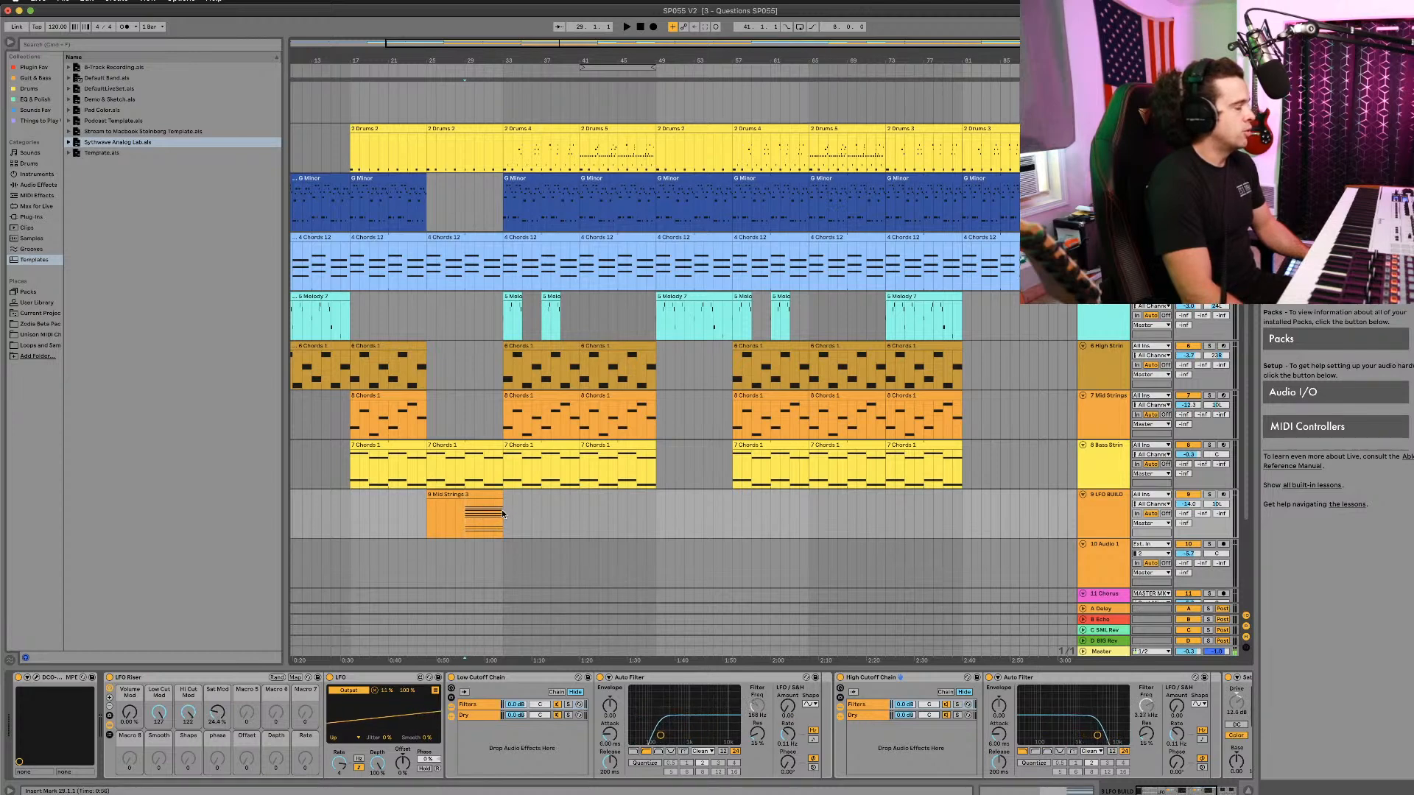
key("F11")
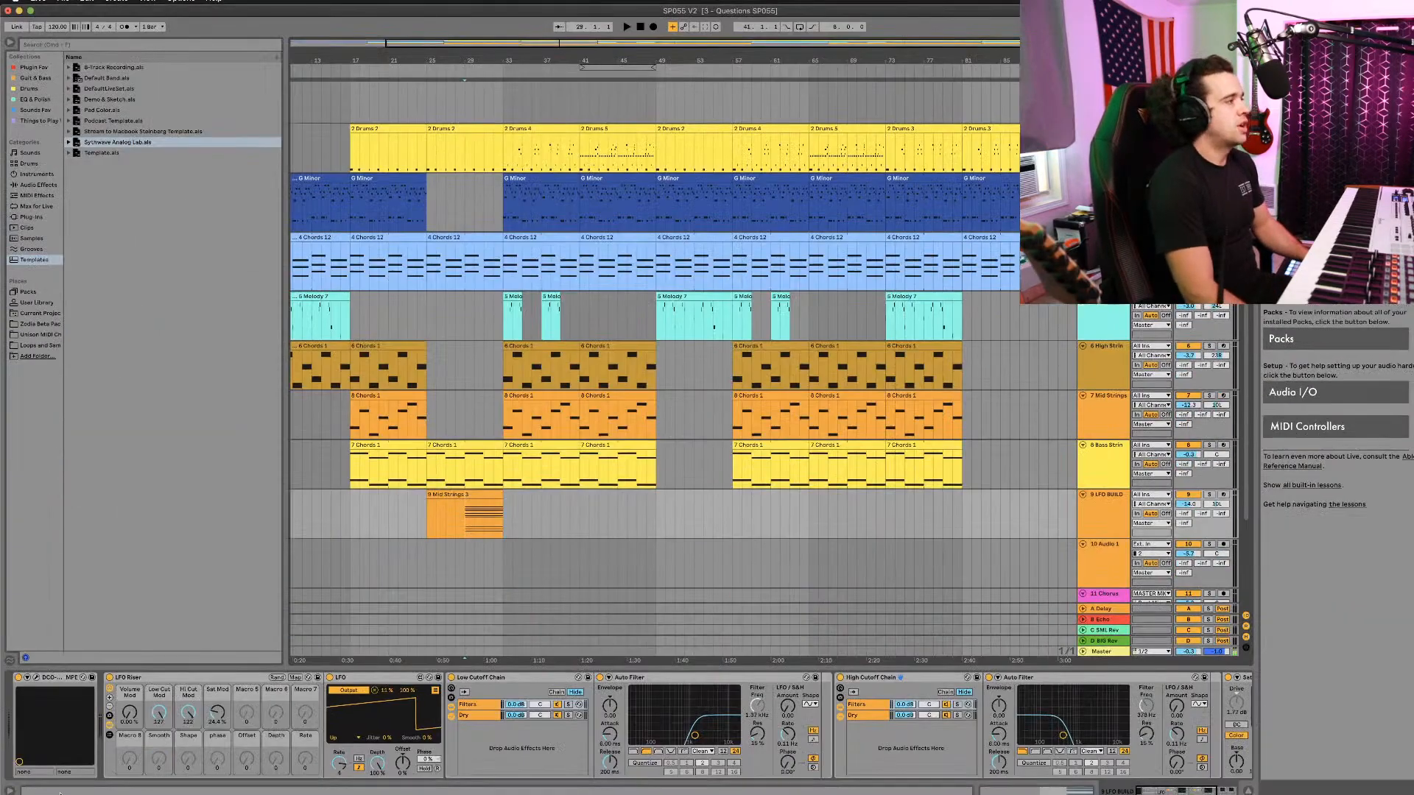
left_click(427, 508)
key("space")
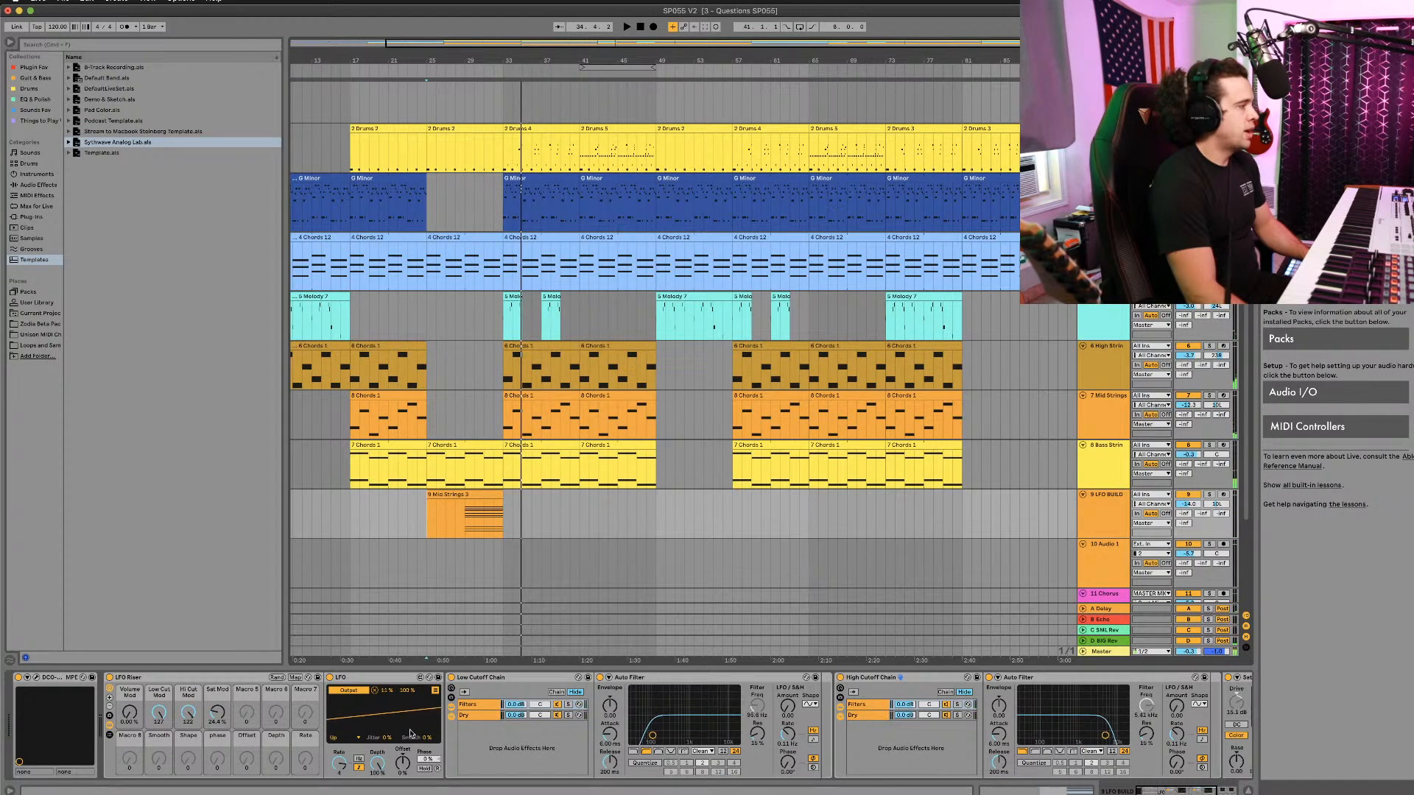
Step: Try out the LFO Riser LFO's Smooth amount, restore it to 0%, and view the available waveforms without changing the shape
left_click_drag(425, 739, 425, 732)
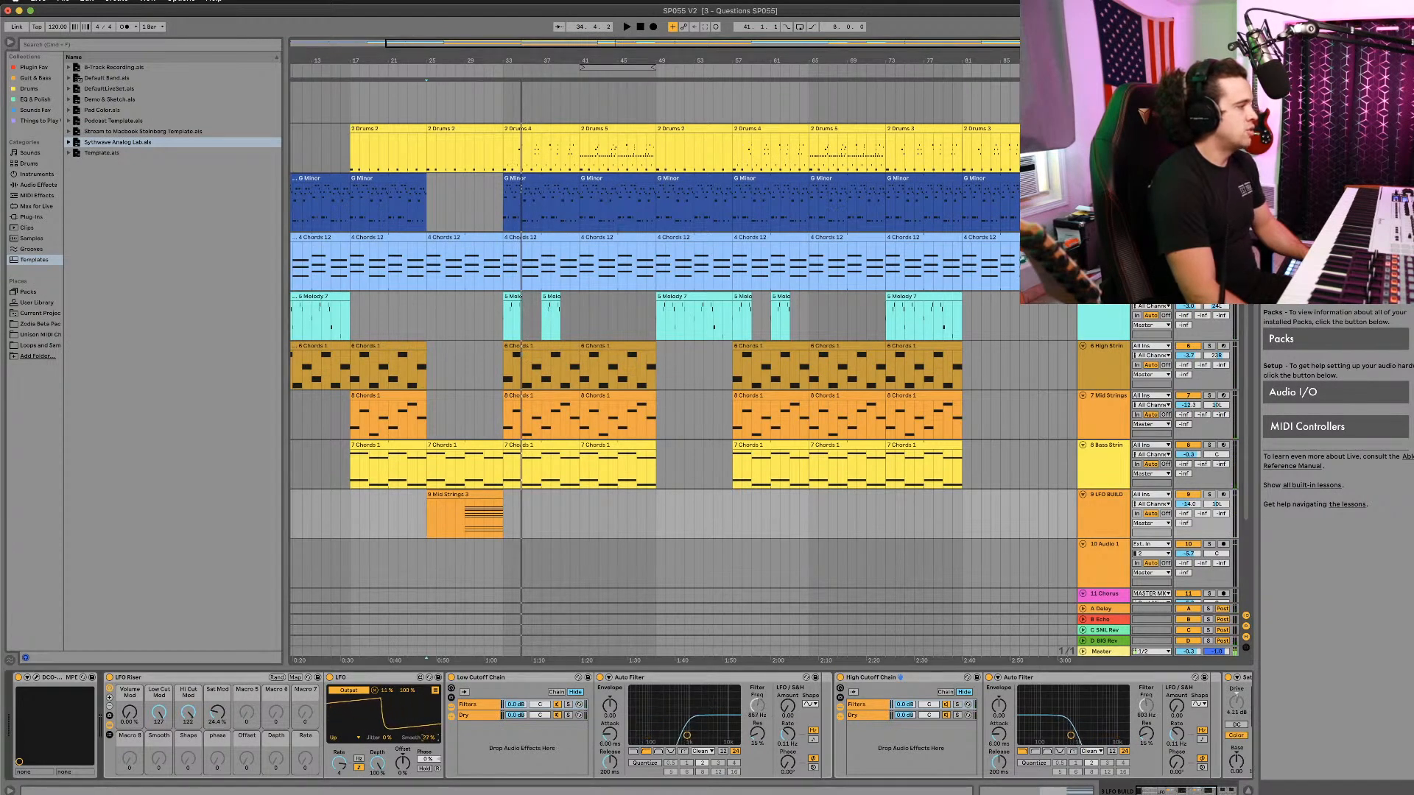
left_click_drag(425, 732, 425, 727)
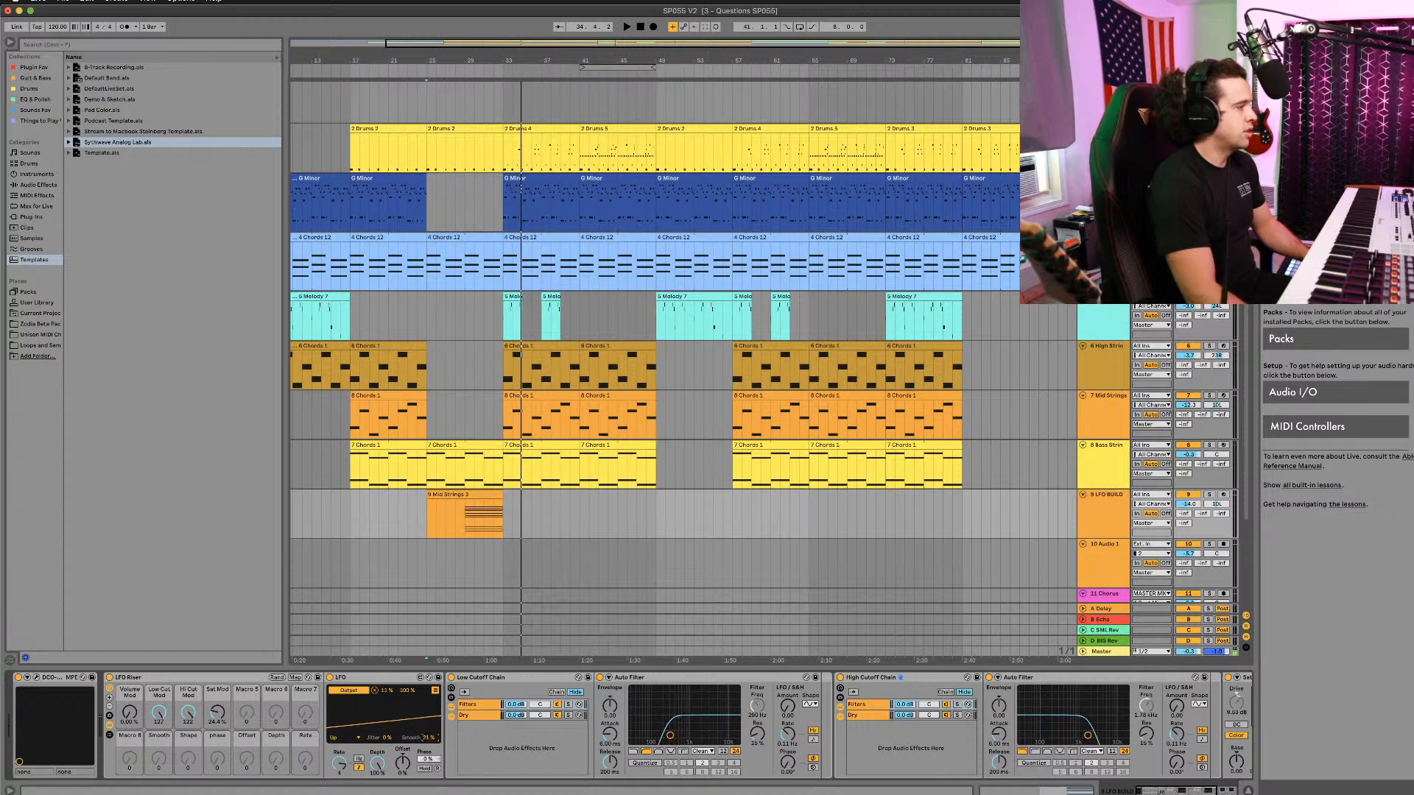
left_click(333, 738)
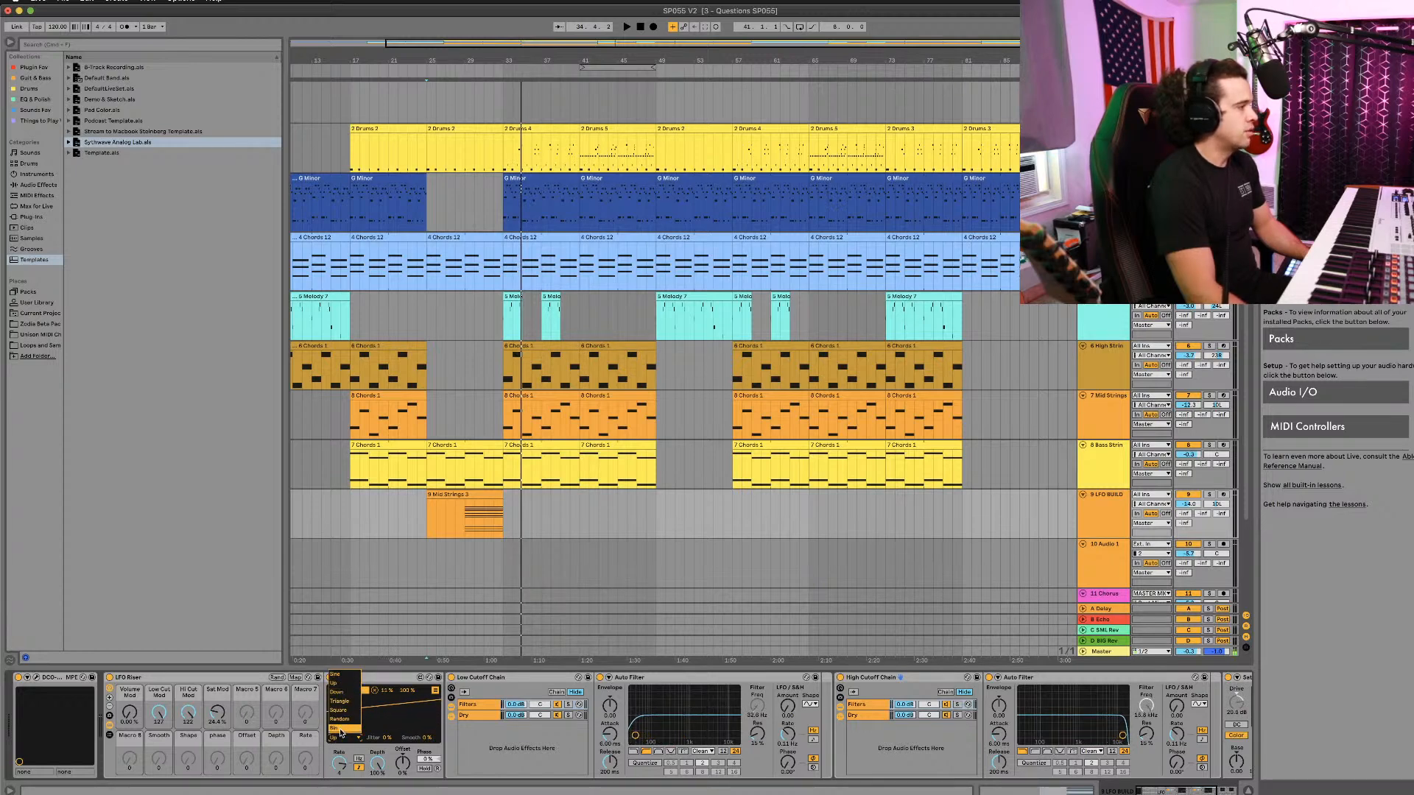
left_click(452, 668)
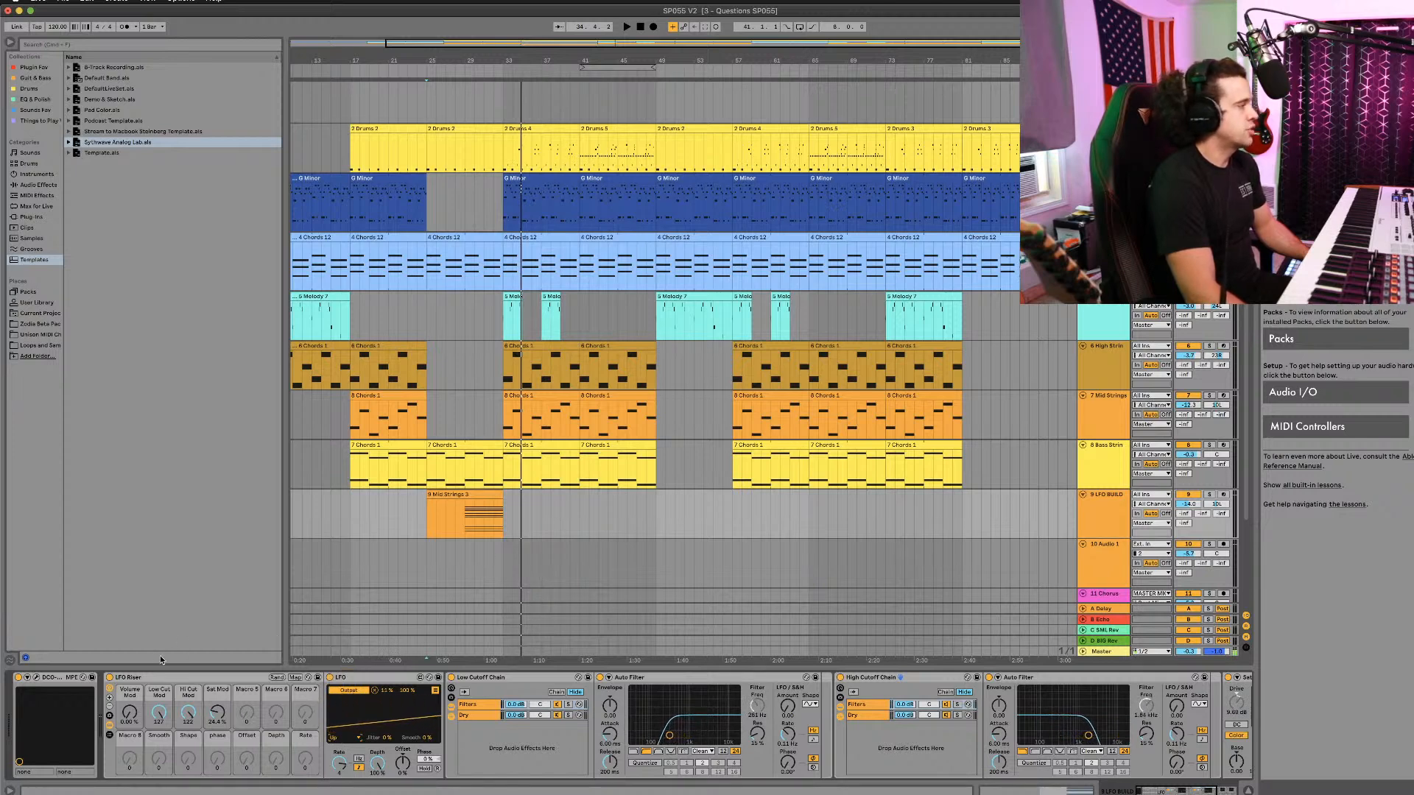
Step: Show the LFO Pumper's chain list on the bass strings track and inspect how its LFO is mapped to Chain Volume
left_click(1102, 466)
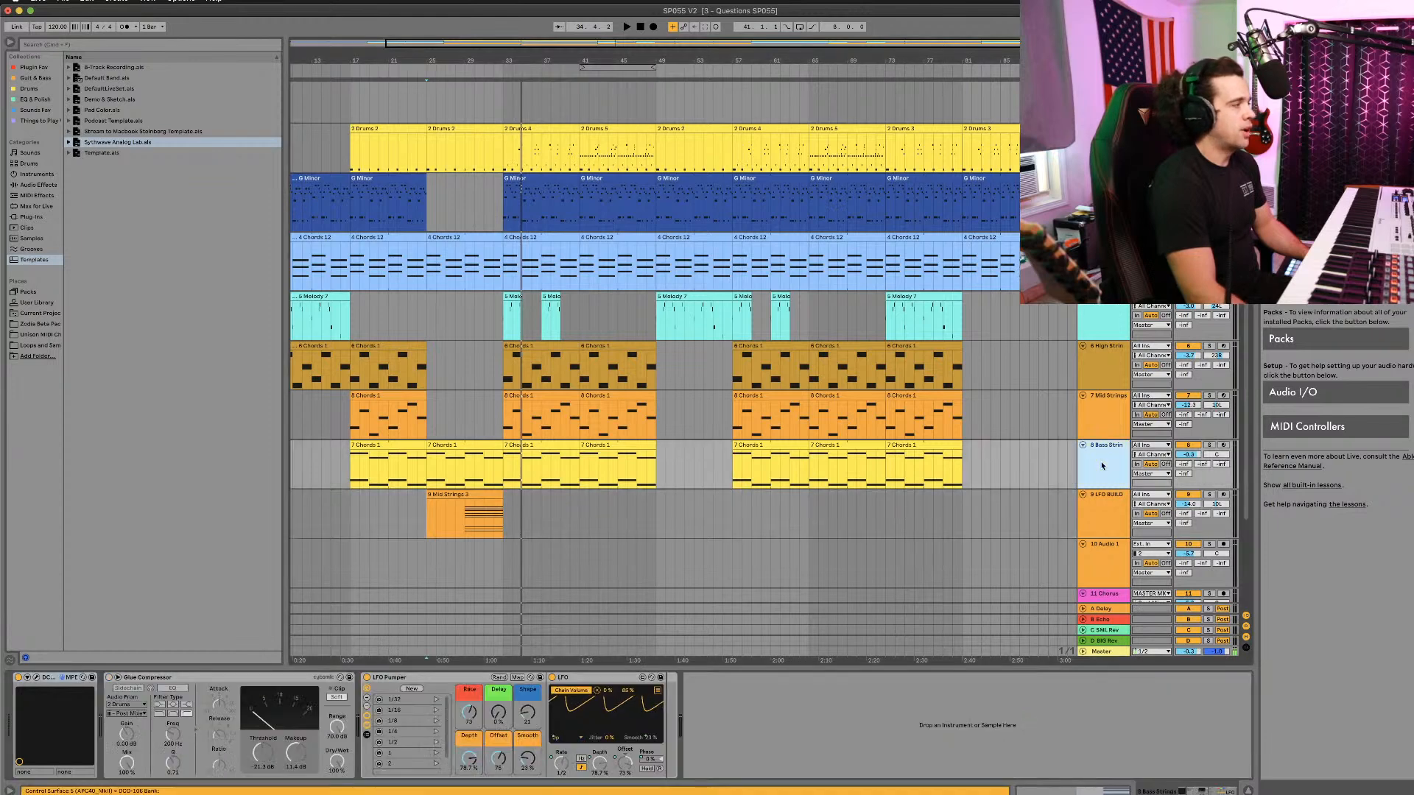
left_click(427, 458)
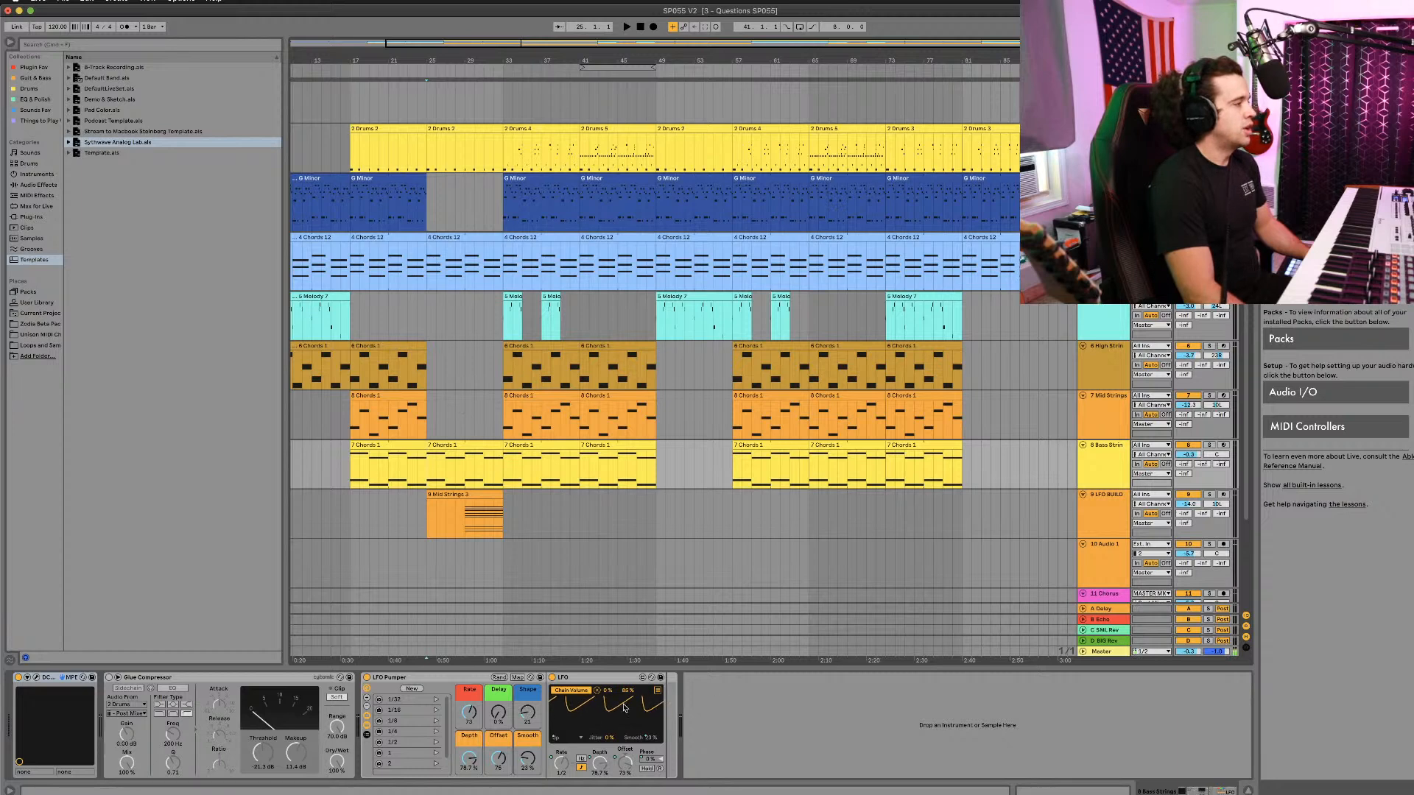
left_click(368, 734)
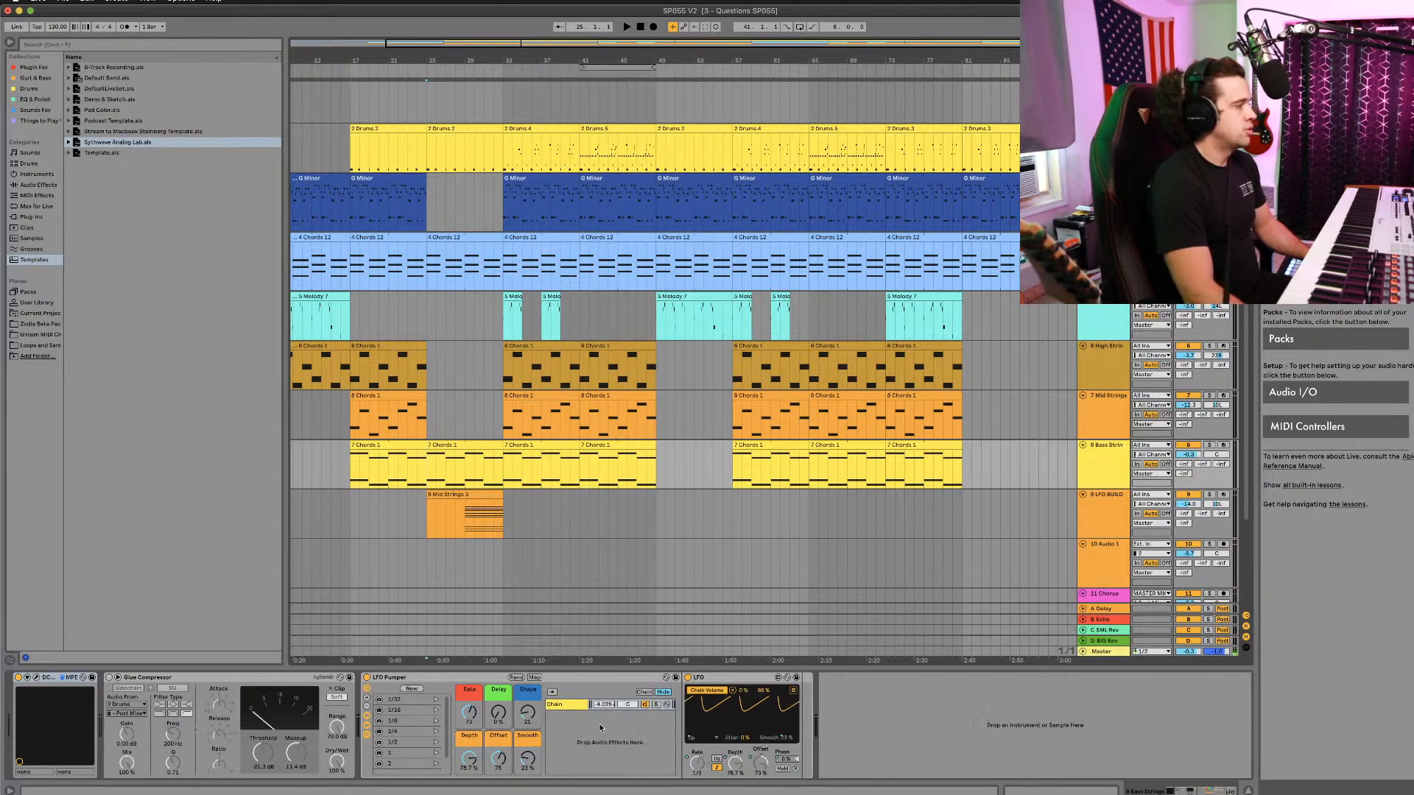
left_click(794, 691)
left_click(795, 691)
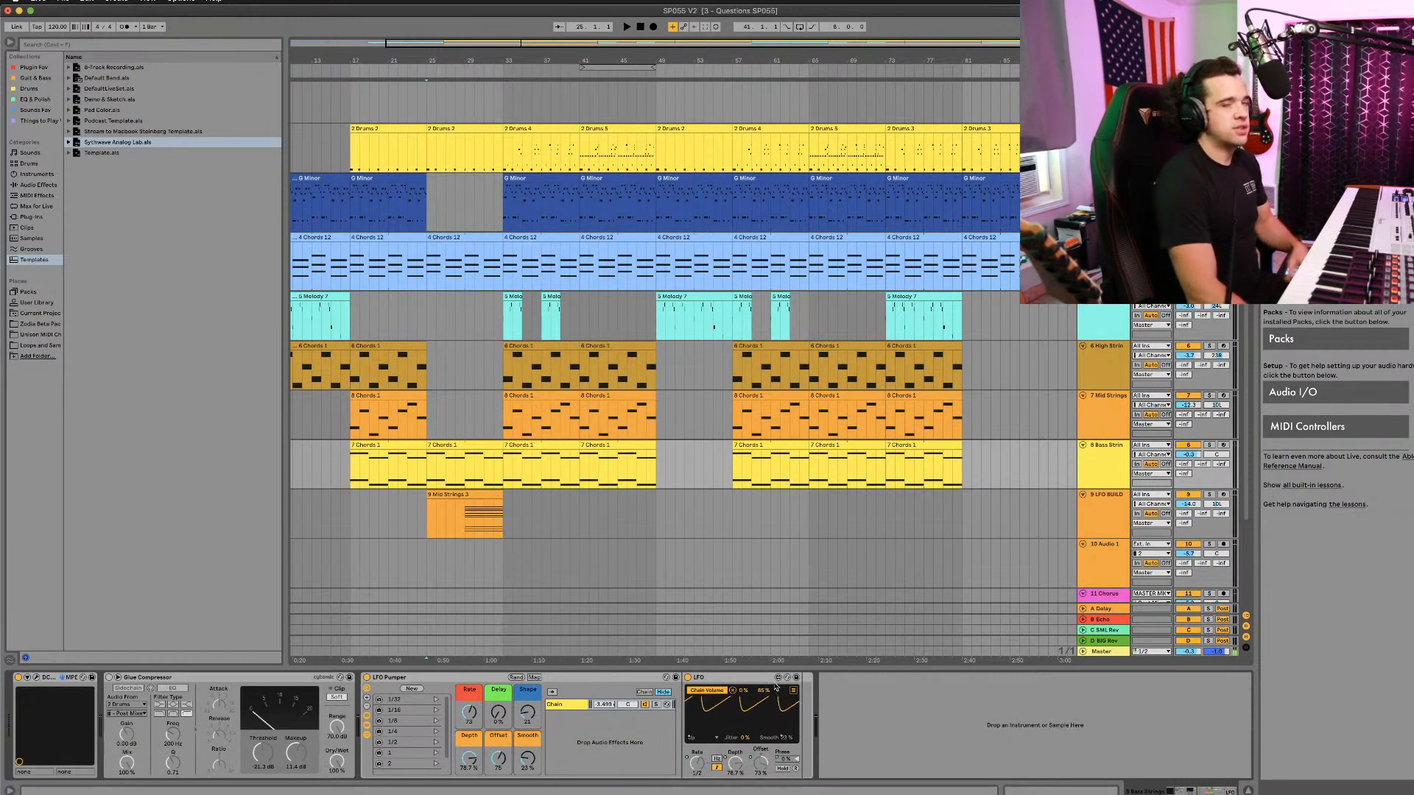
Step: Play the arrangement from bar 25 to hear the pumping bass strings and the riser, reviewing the surrounding sections
left_click(429, 457)
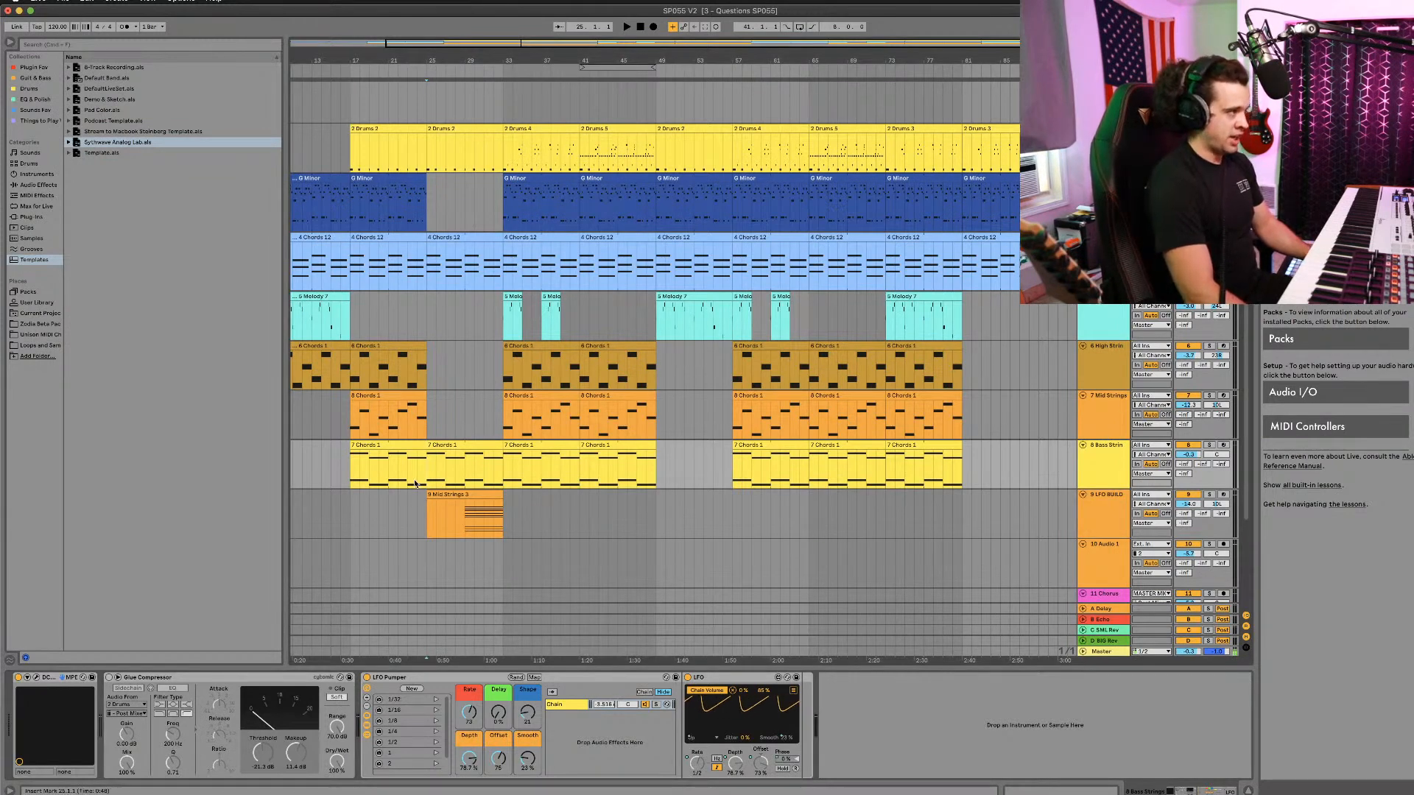
key("space")
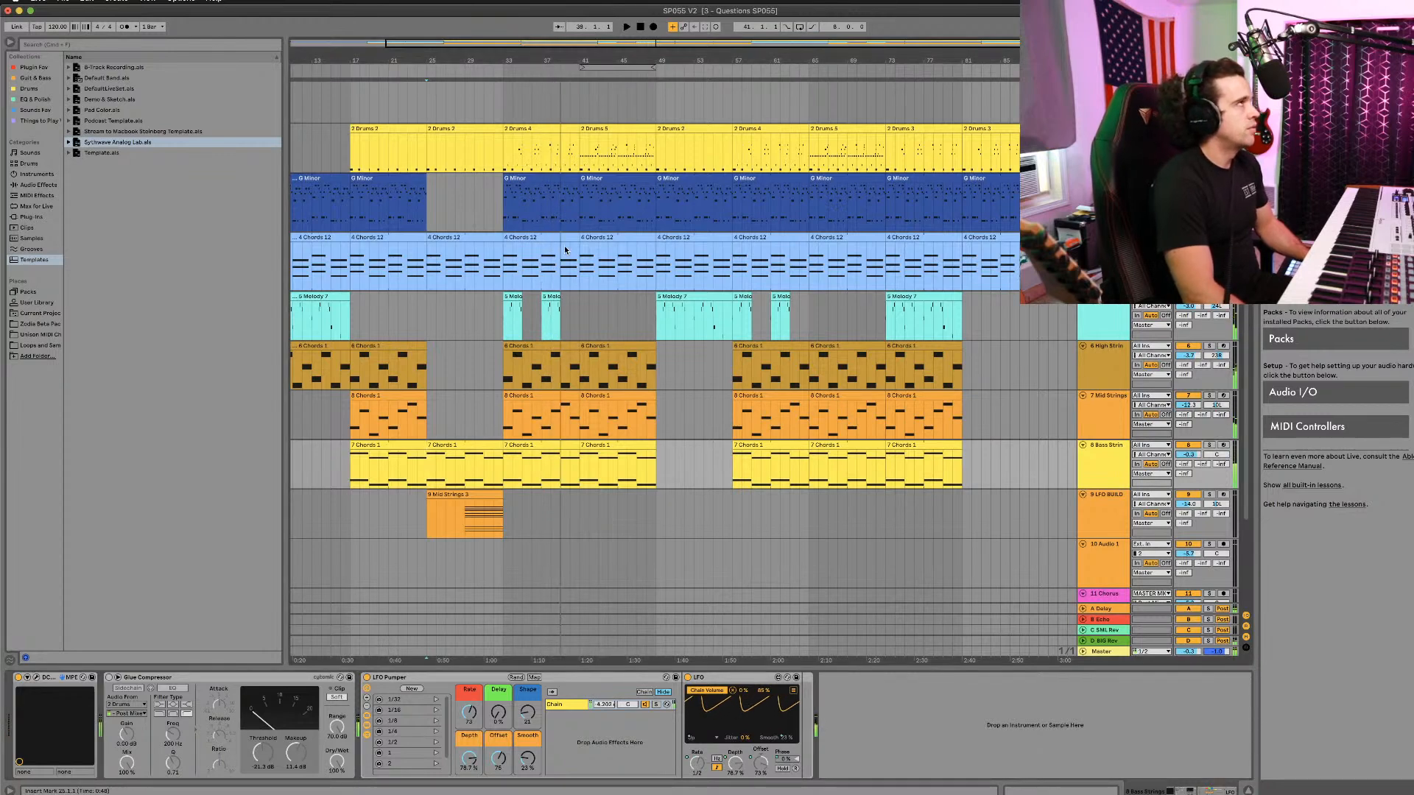
scroll(566, 250, "left", 3)
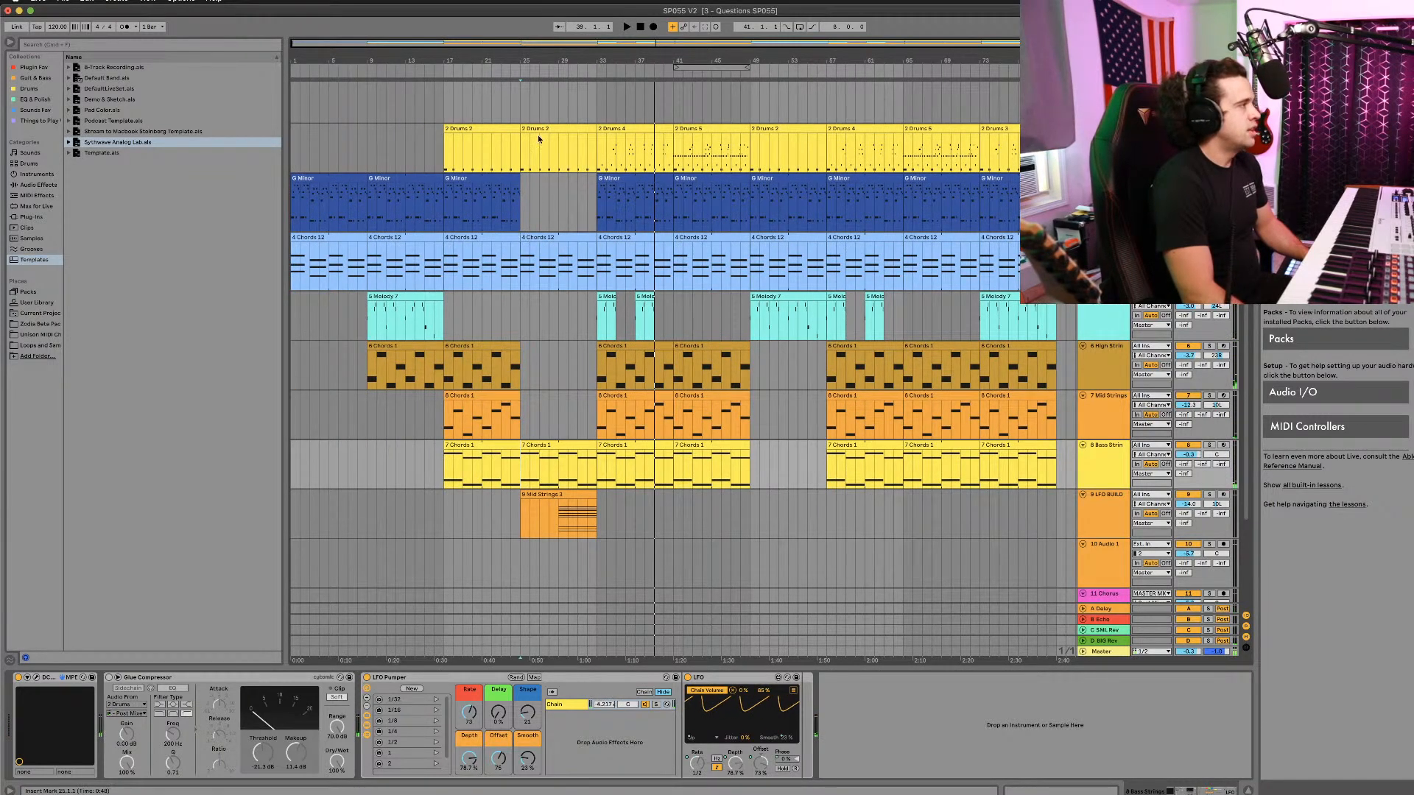
scroll(546, 292, "right", 1)
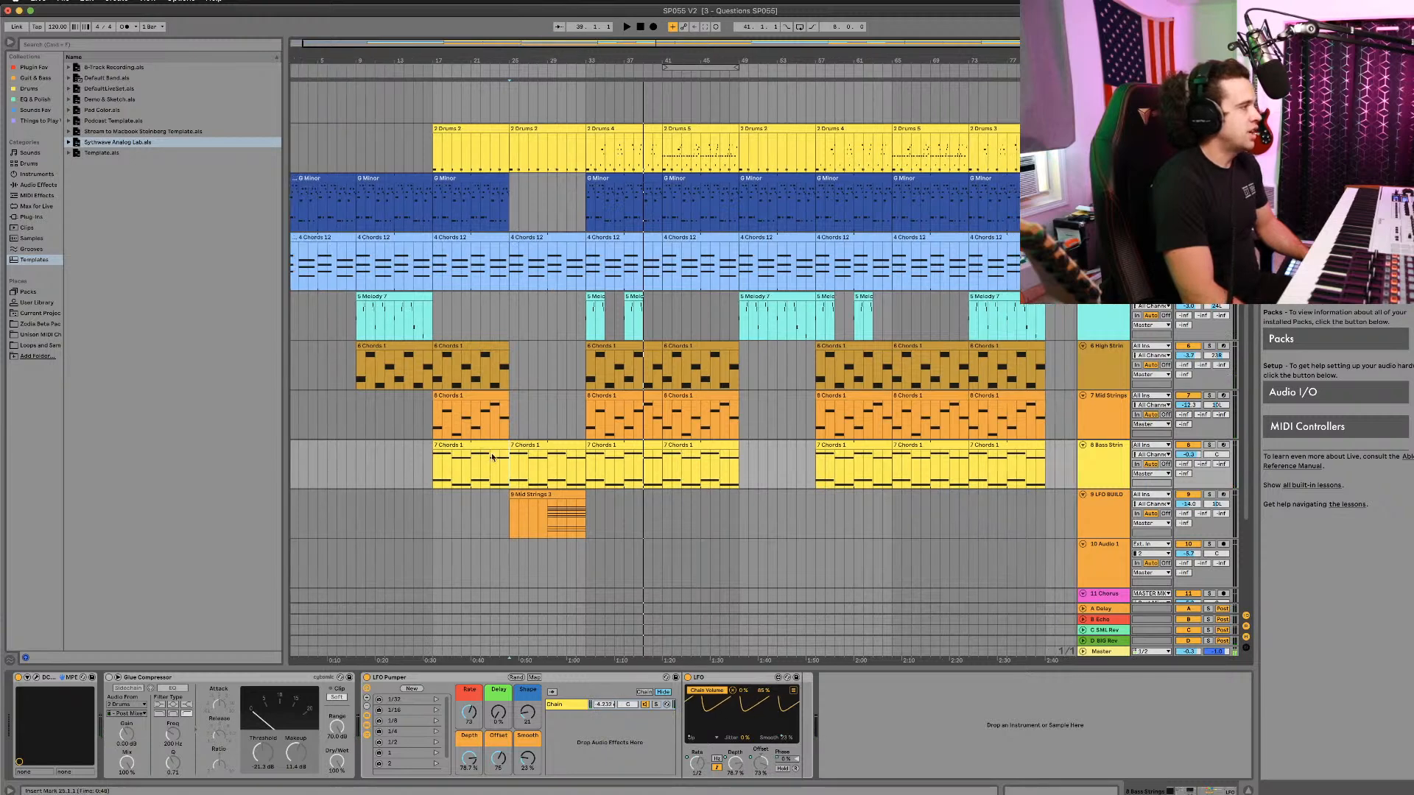
key("space")
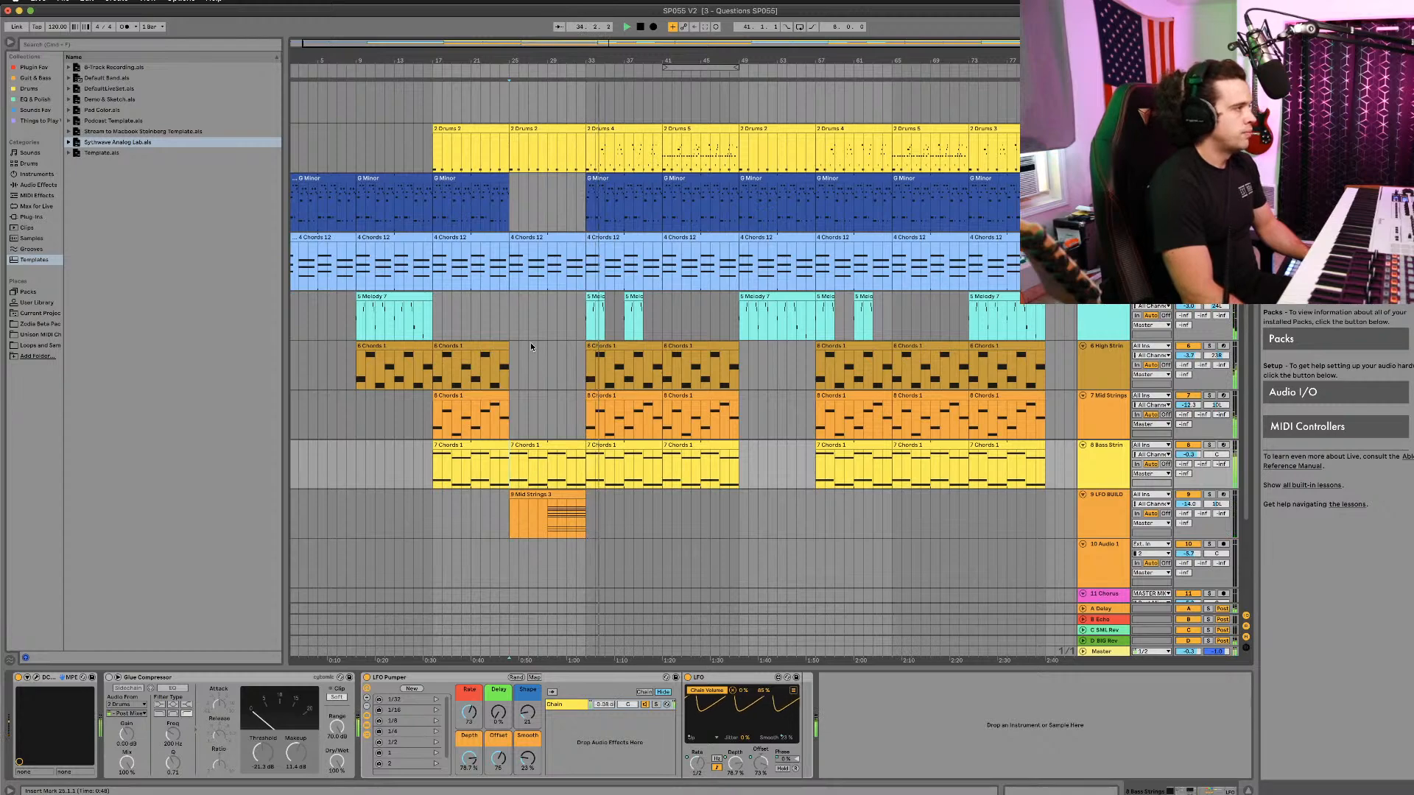
Step: Return to the start of the song and play it from bar 1 up to the build at bar 25
double_click(642, 28)
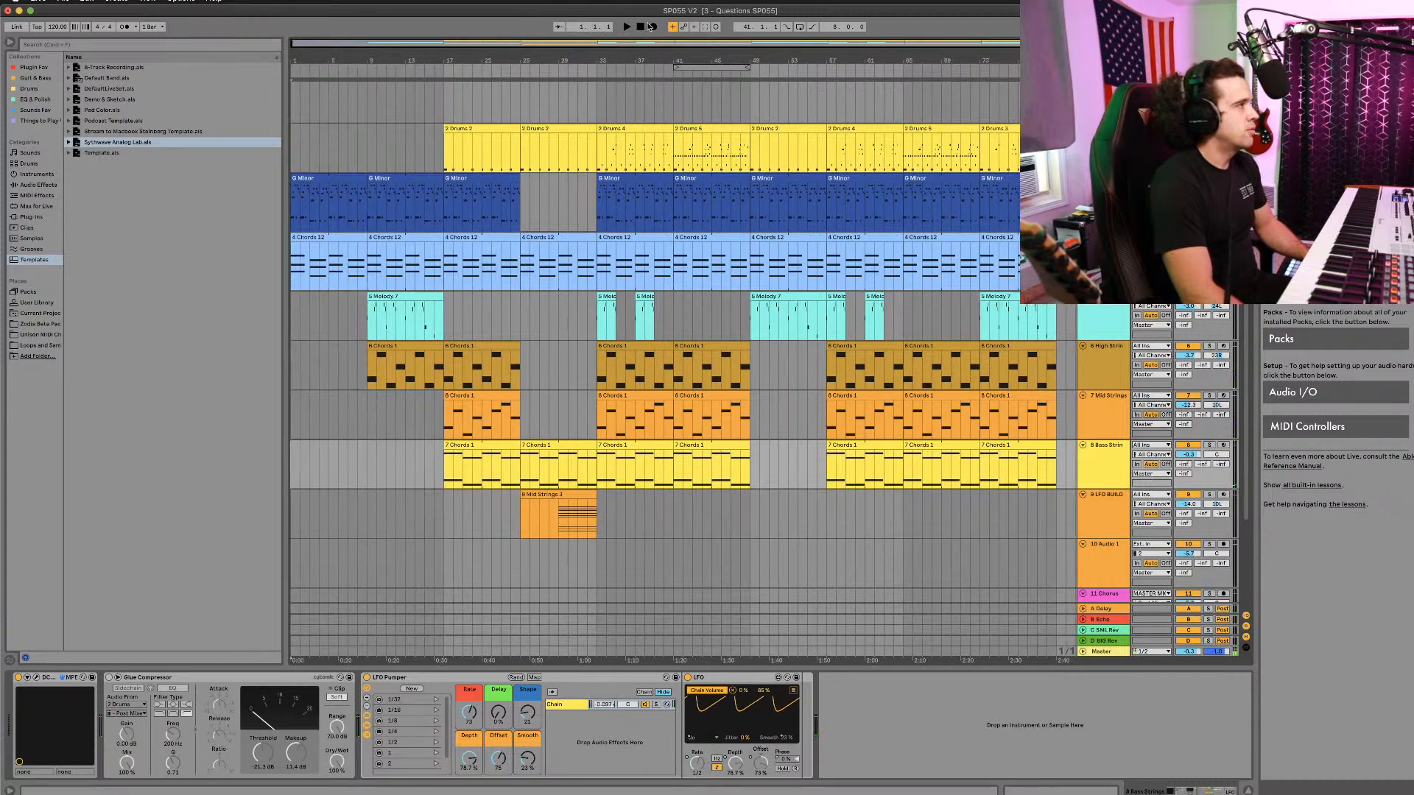
key("space")
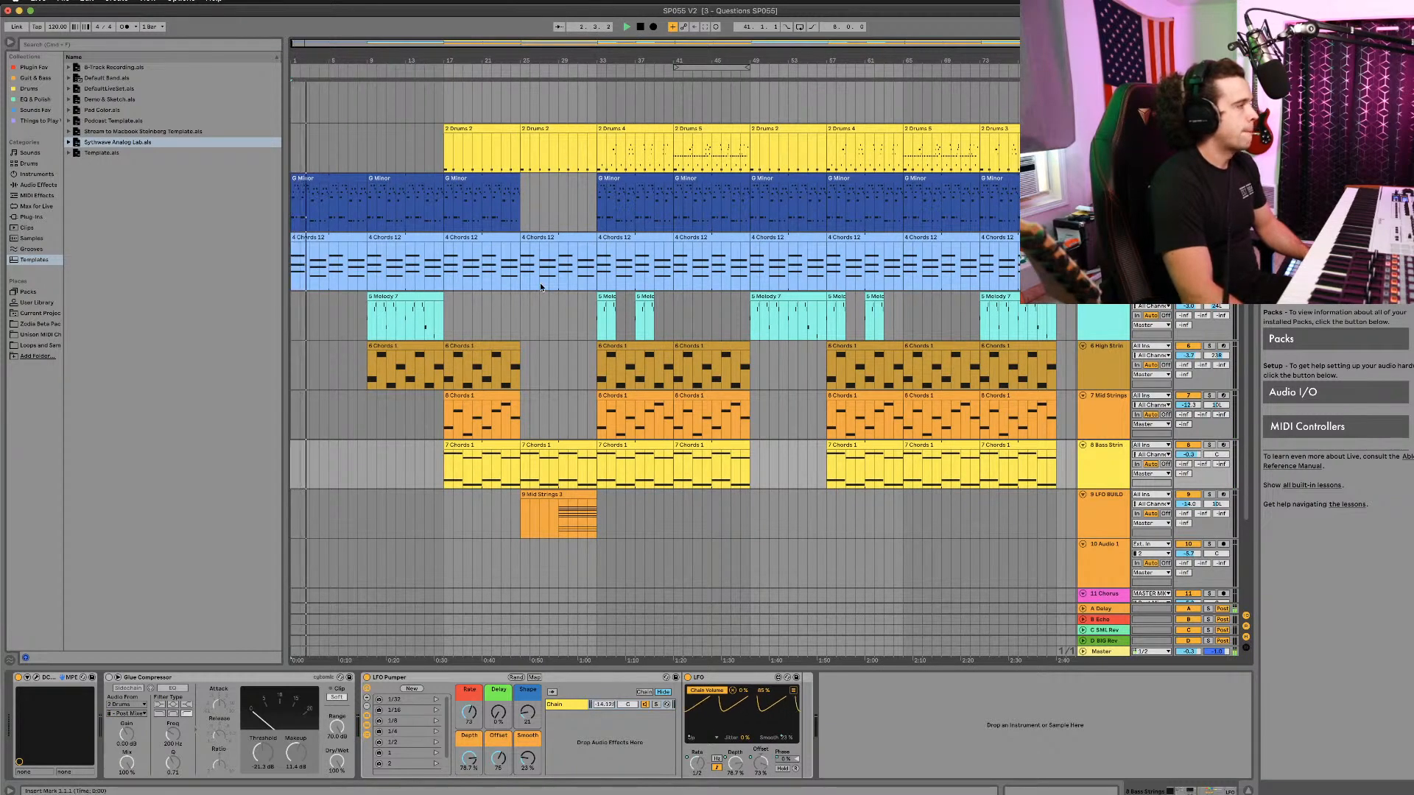
scroll(540, 285, "right", 2)
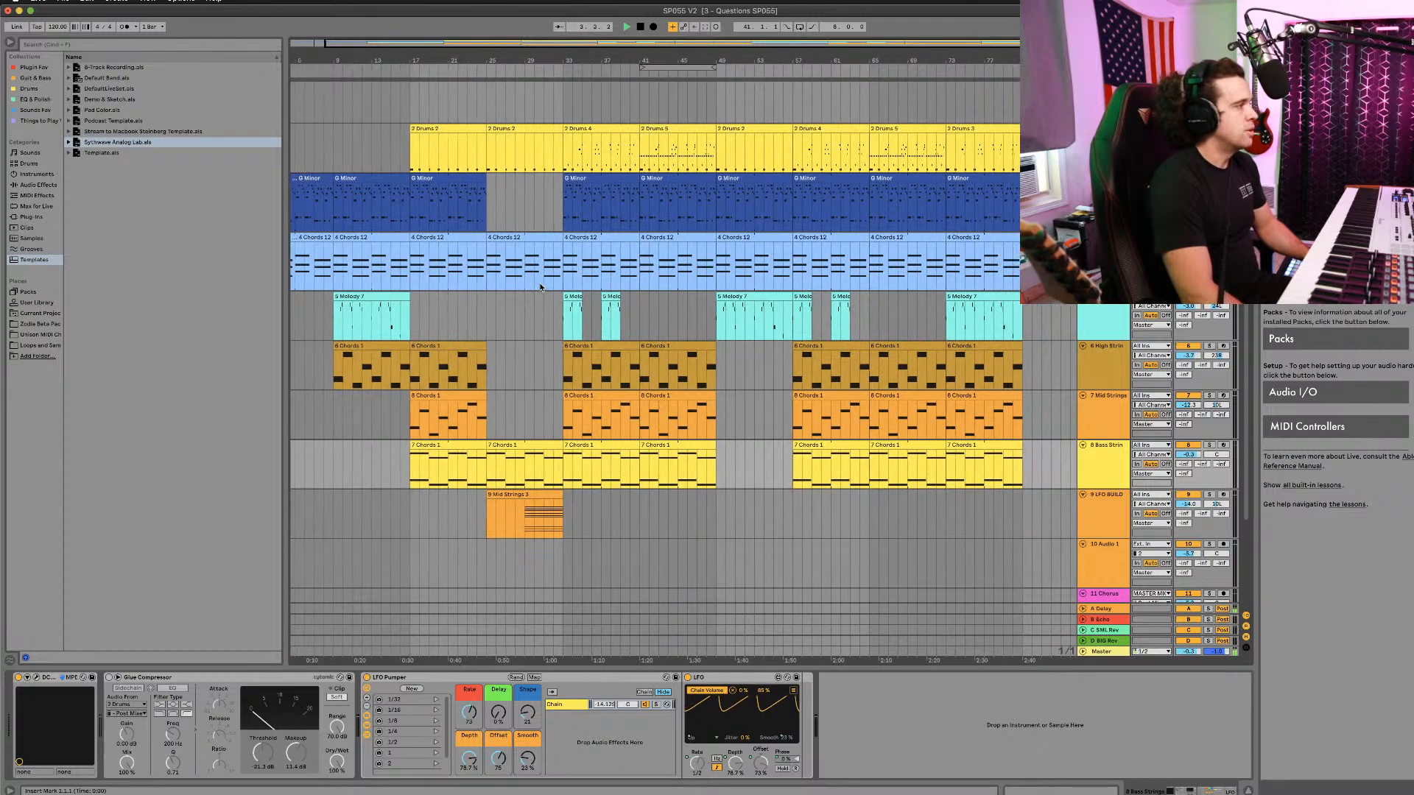
scroll(540, 286, "left", 2)
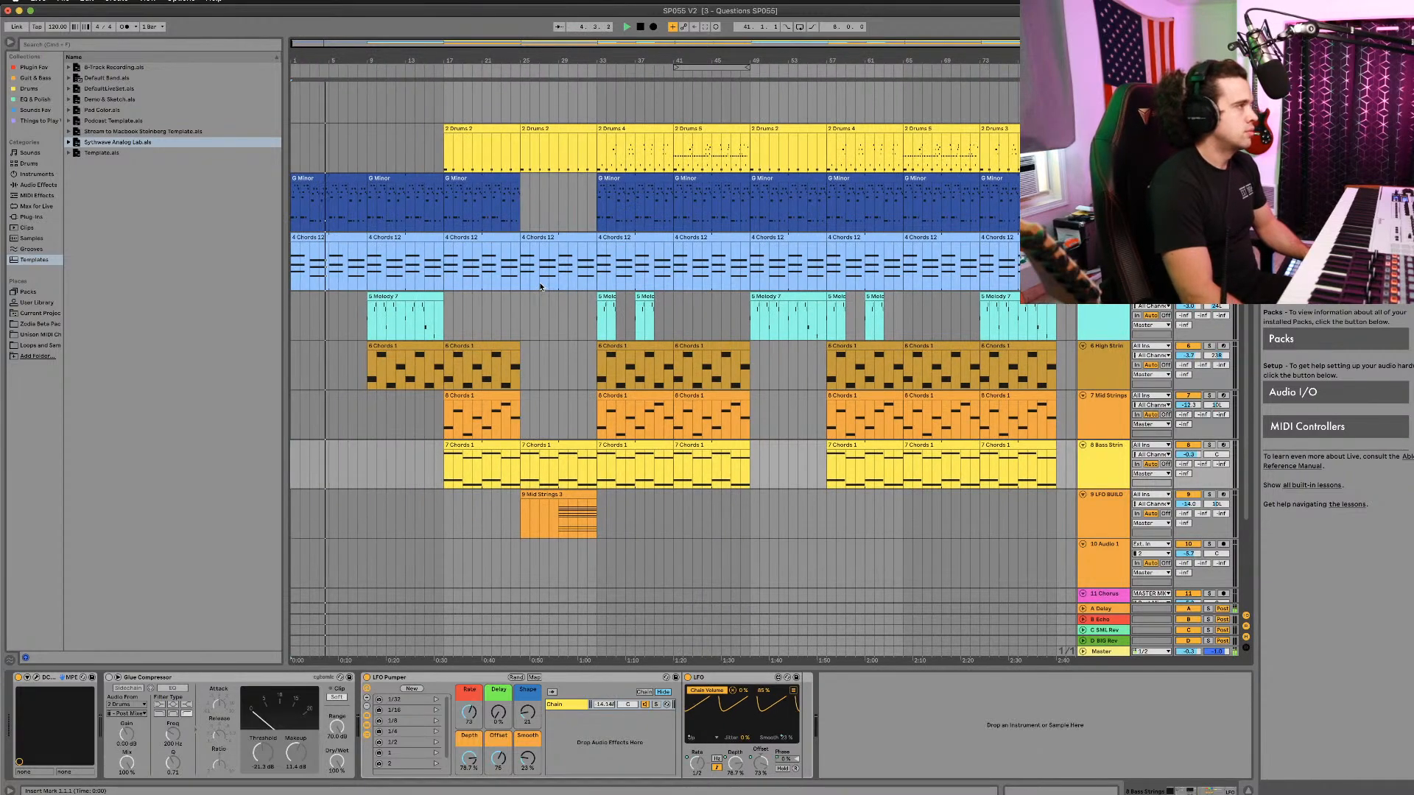
scroll(540, 287, "right", 5)
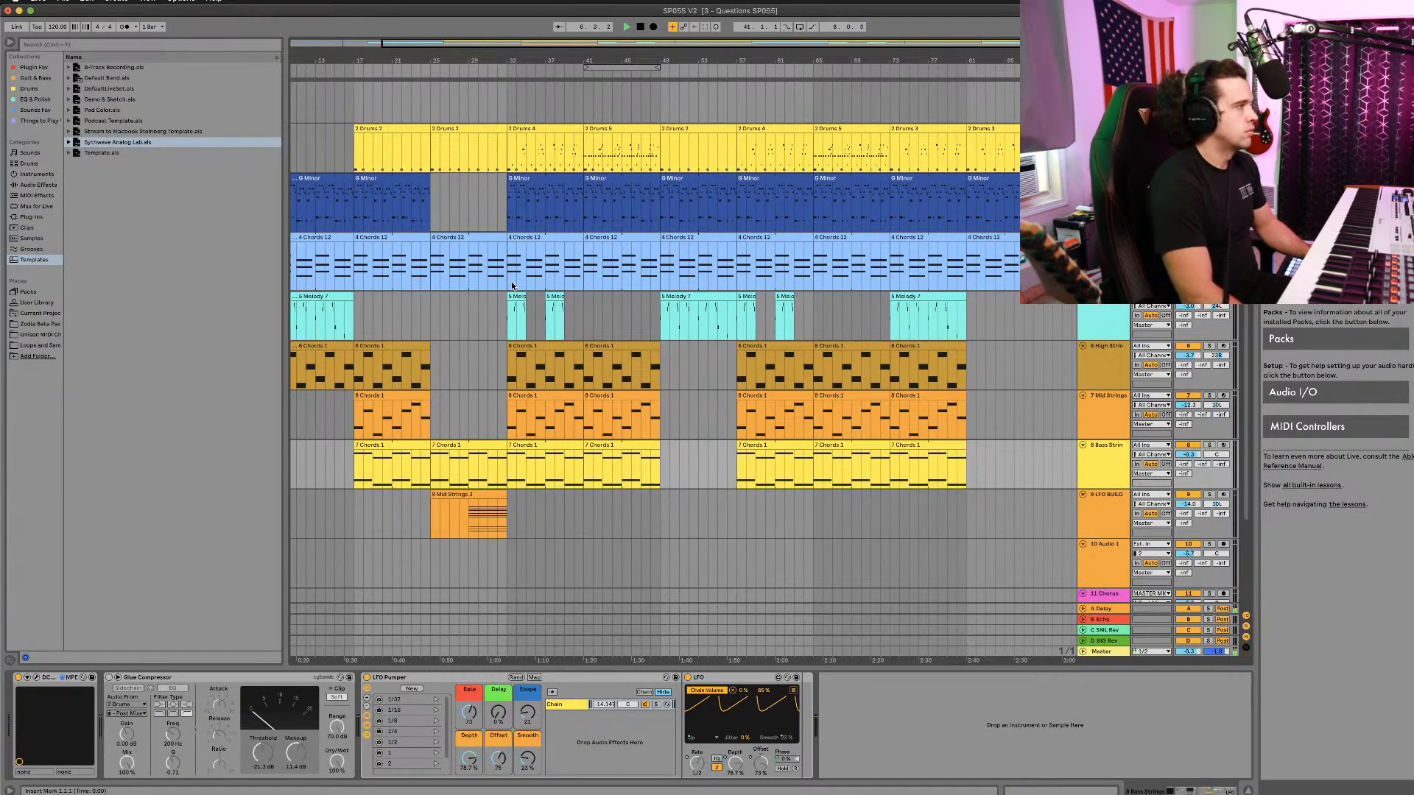
scroll(512, 286, "left", 5)
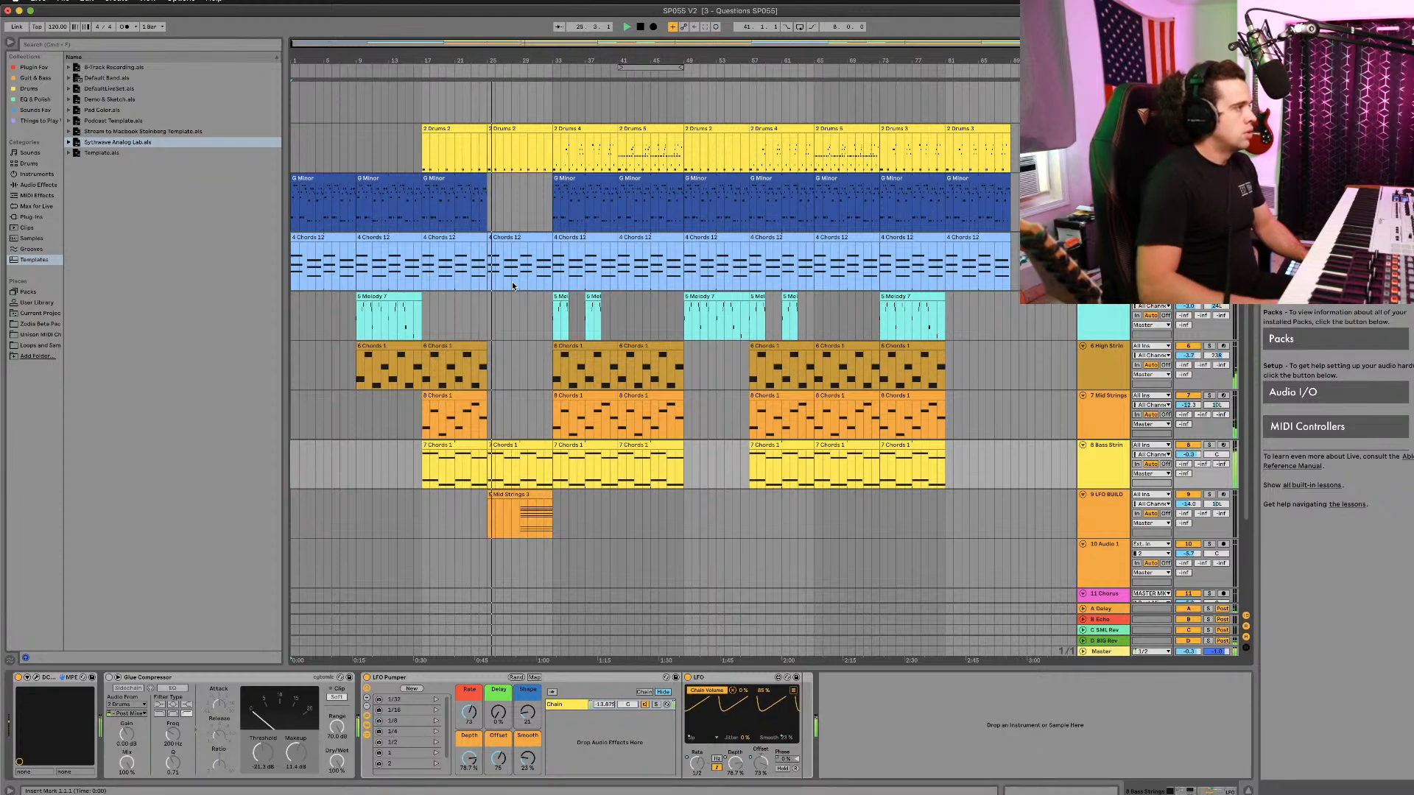
key("space")
Step: Move the LFO BUILD riser clip to bar 17 and delete the clips between bars 25 and 33 from drums to bass strings
left_click_drag(512, 495, 462, 495)
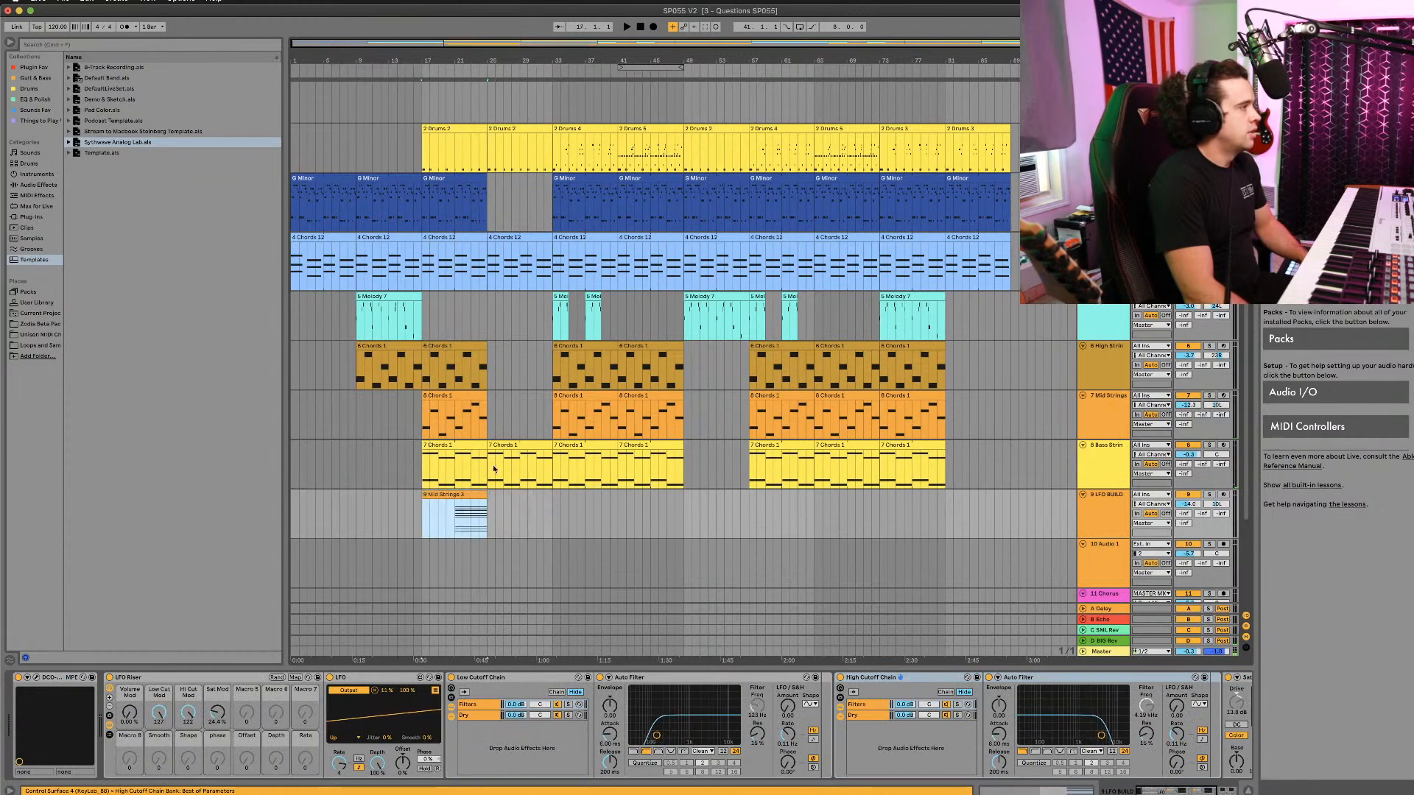
left_click(518, 444)
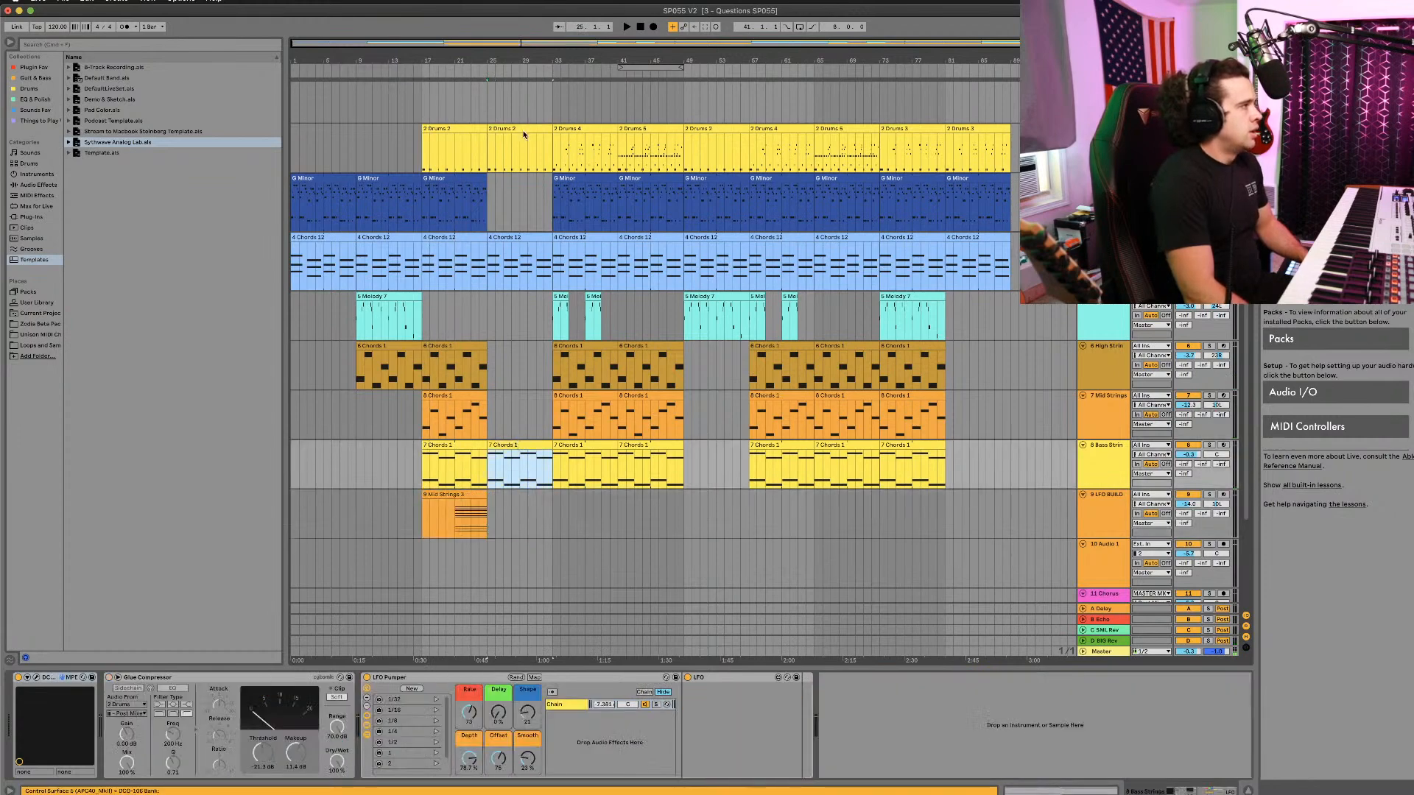
left_click(523, 131, "shift")
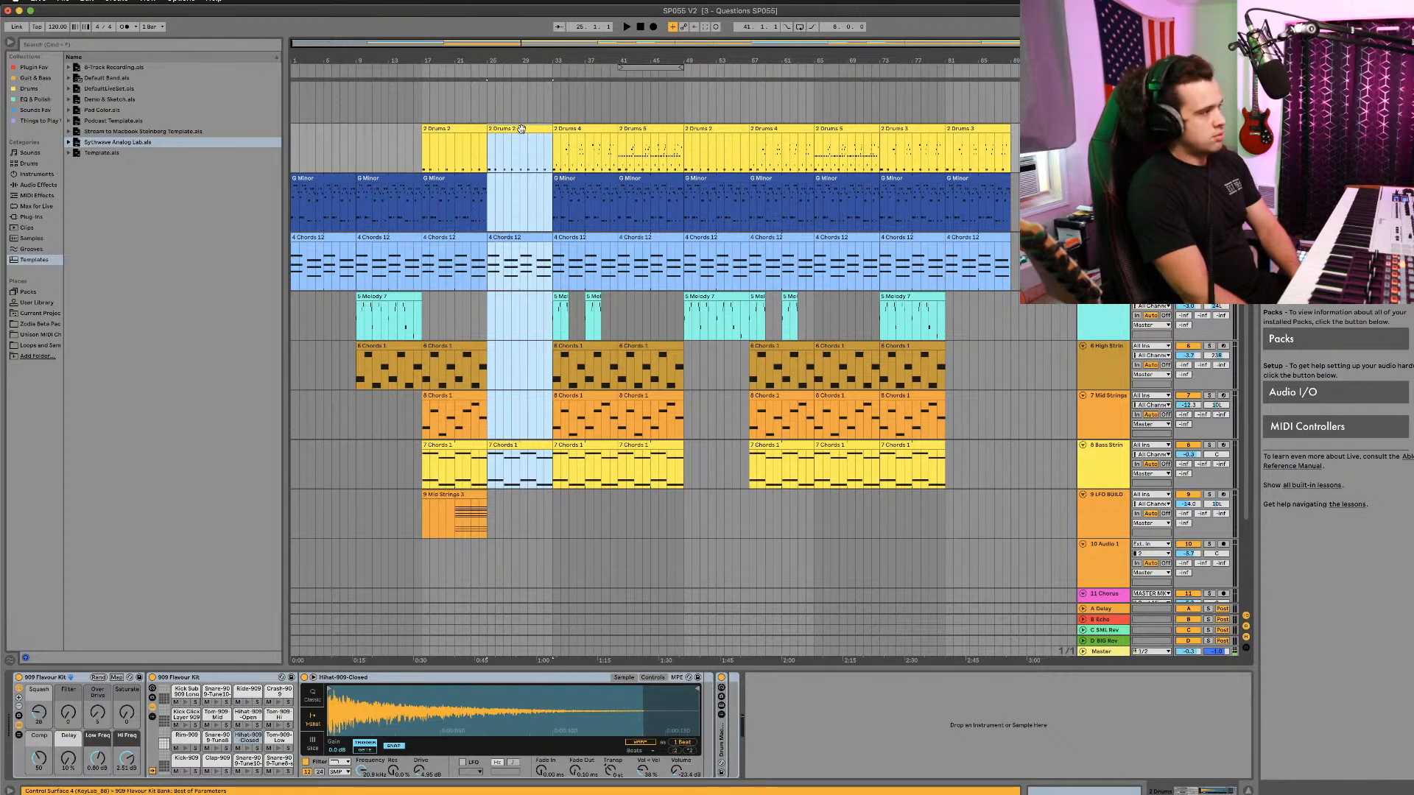
key("Delete")
Step: Move all clips from bar 33 onward on the drums through bass strings tracks eight bars earlier, to bar 25
left_click(582, 129)
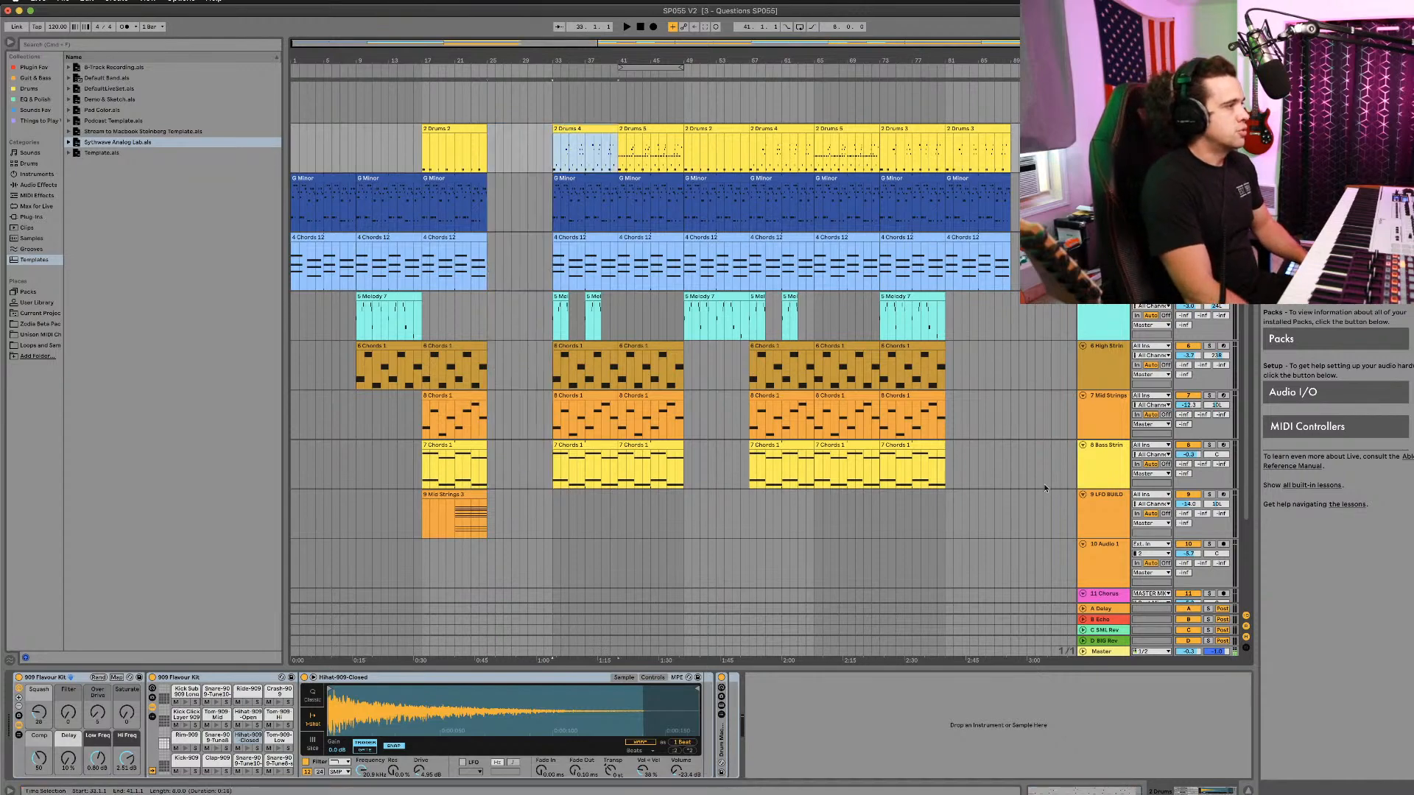
left_click(1019, 486, "shift")
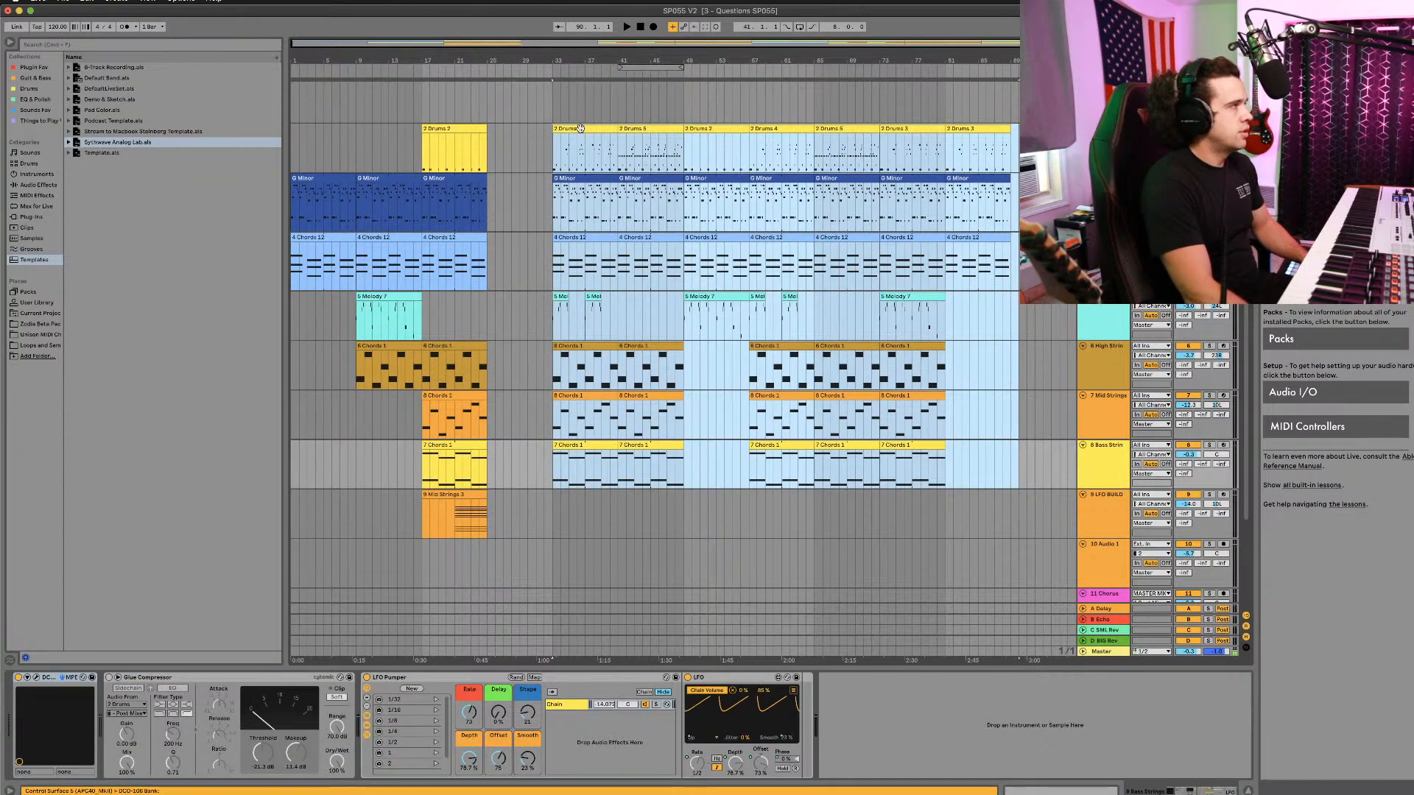
left_click_drag(581, 129, 515, 130)
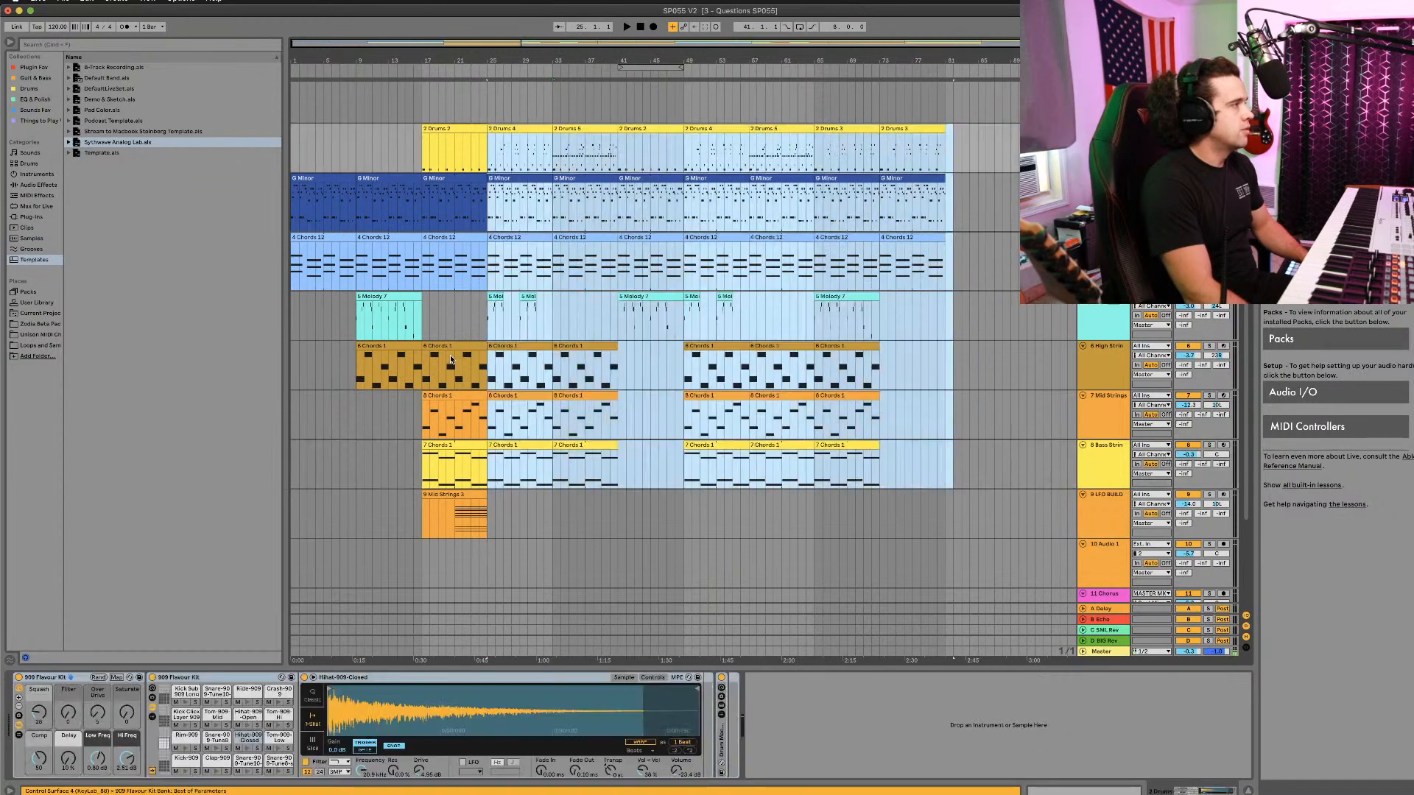
left_click(452, 306)
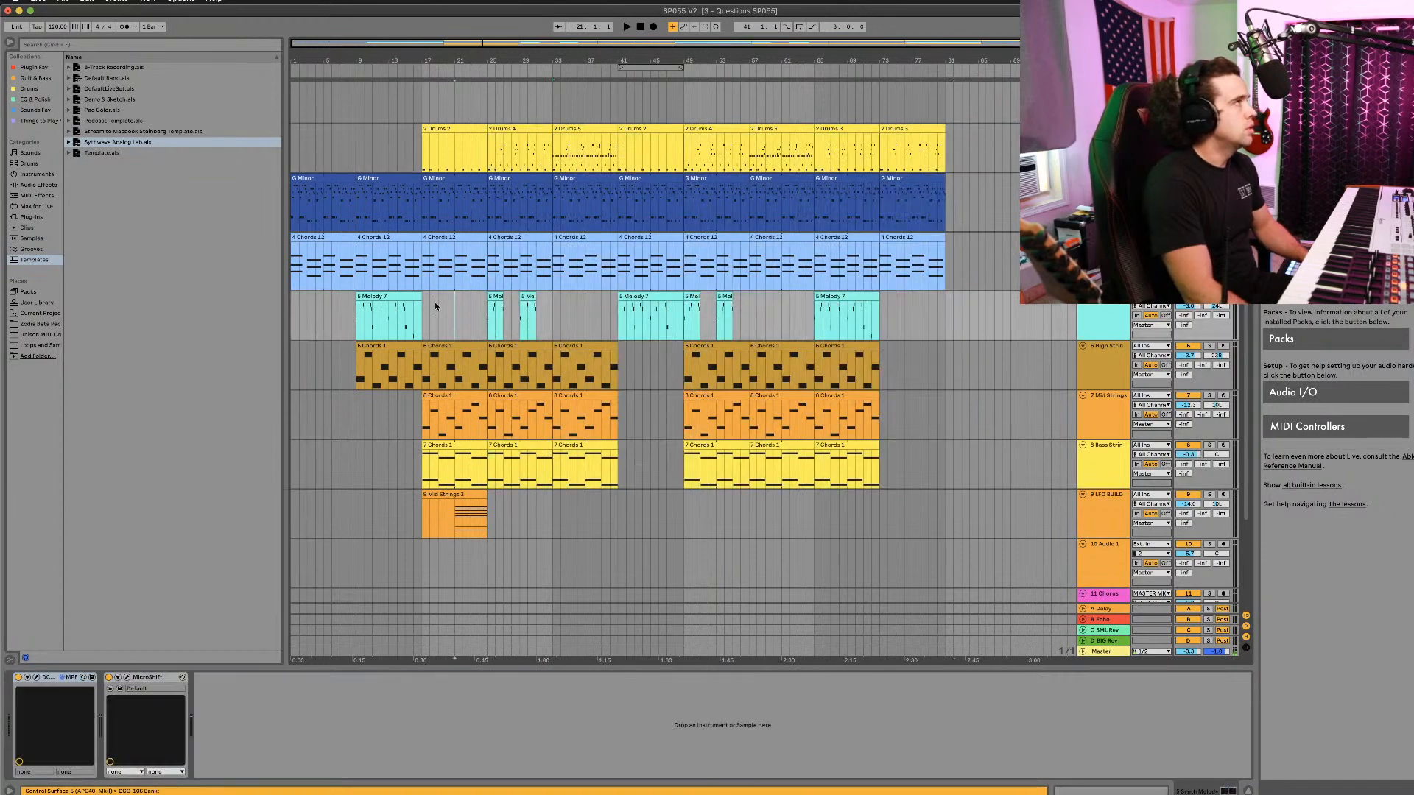
Step: Play the shortened arrangement from bar 9 through the build and into the section at bar 25
left_click(359, 71)
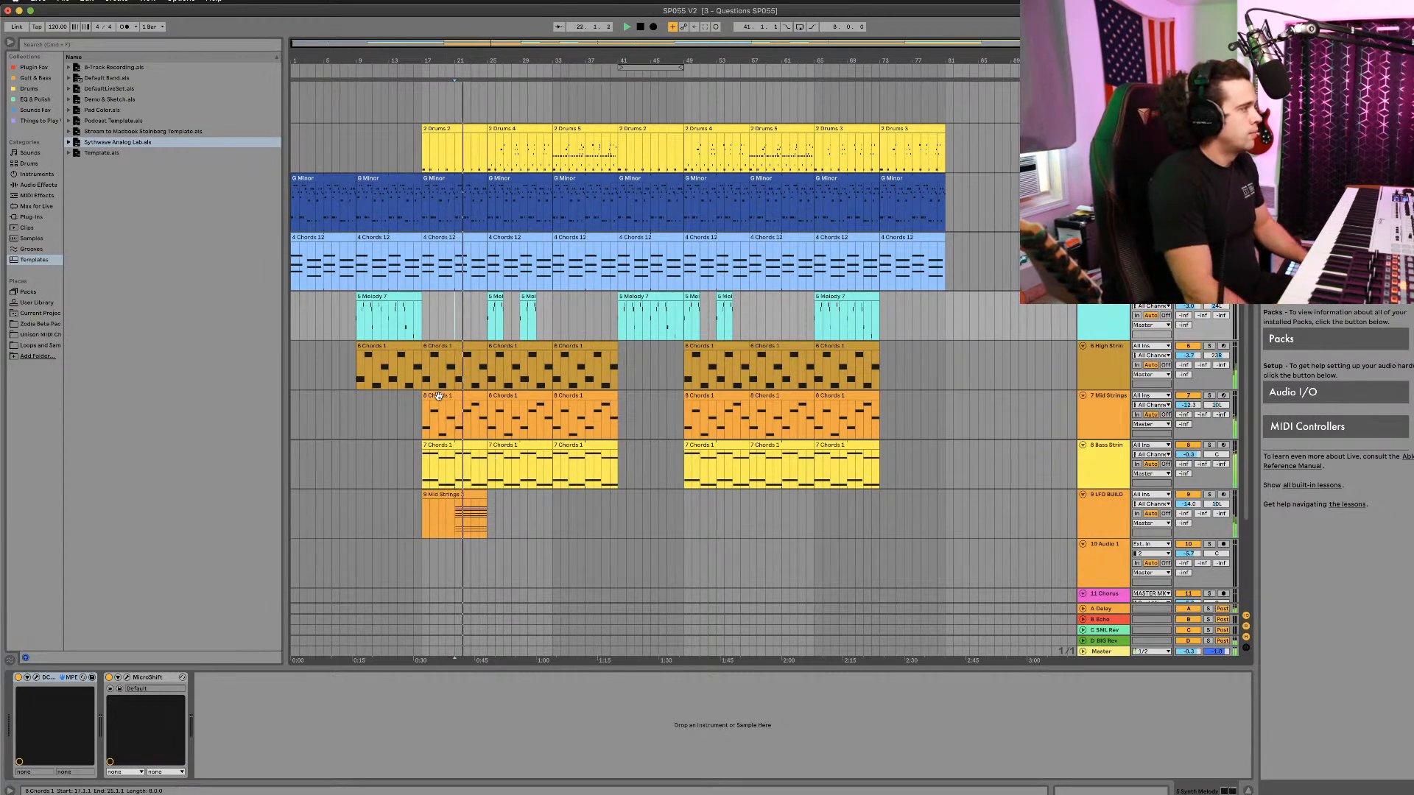
left_click(437, 394)
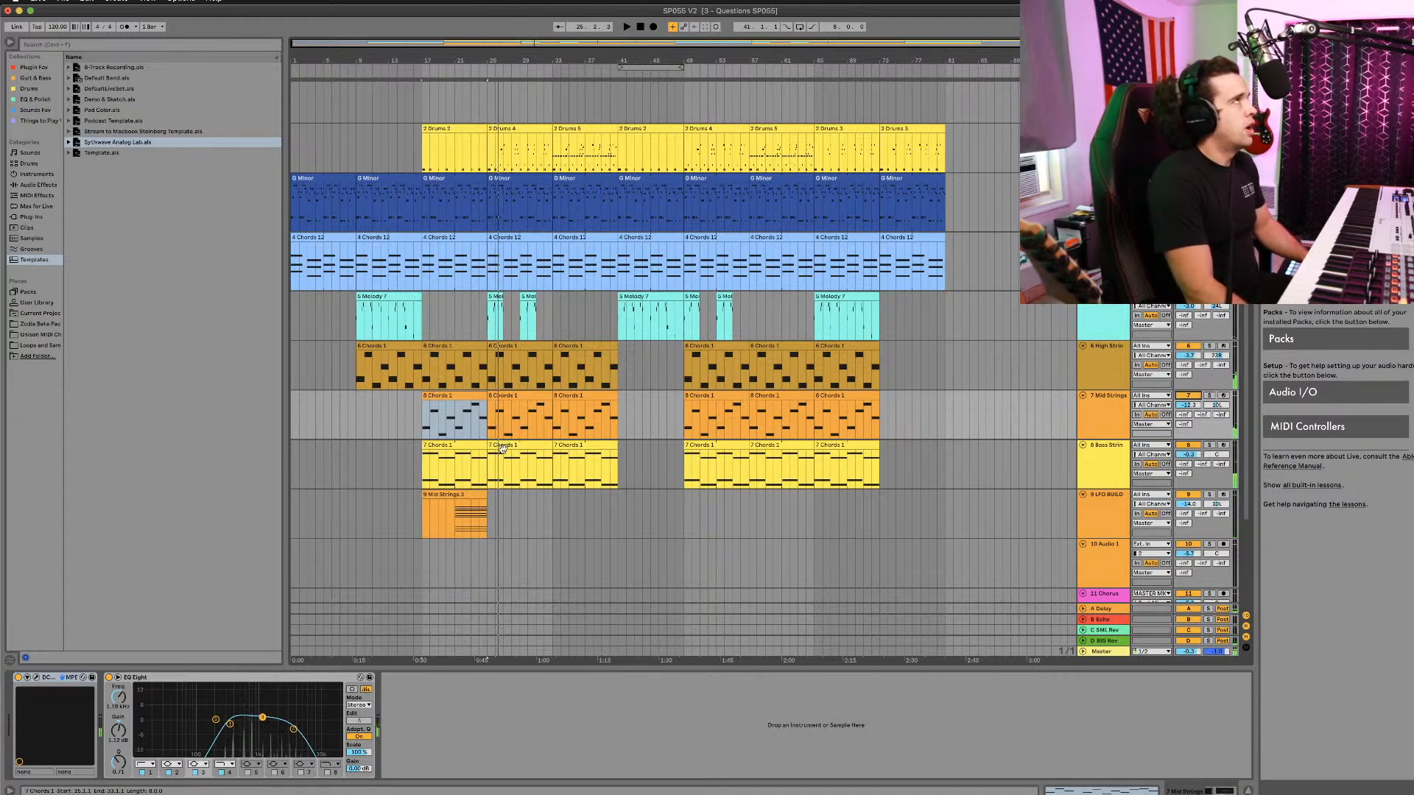
left_click(413, 450)
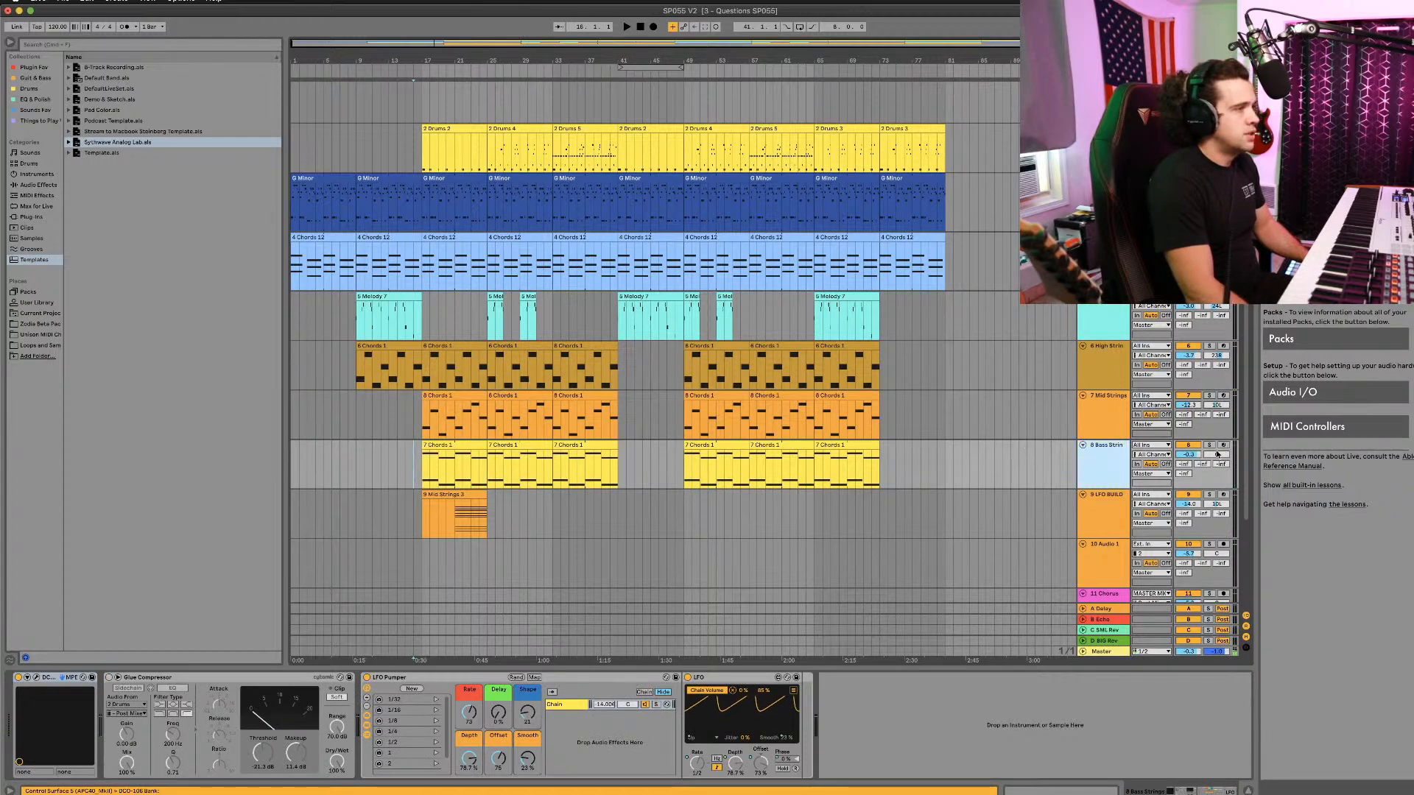
key("Tab")
key("Tab")
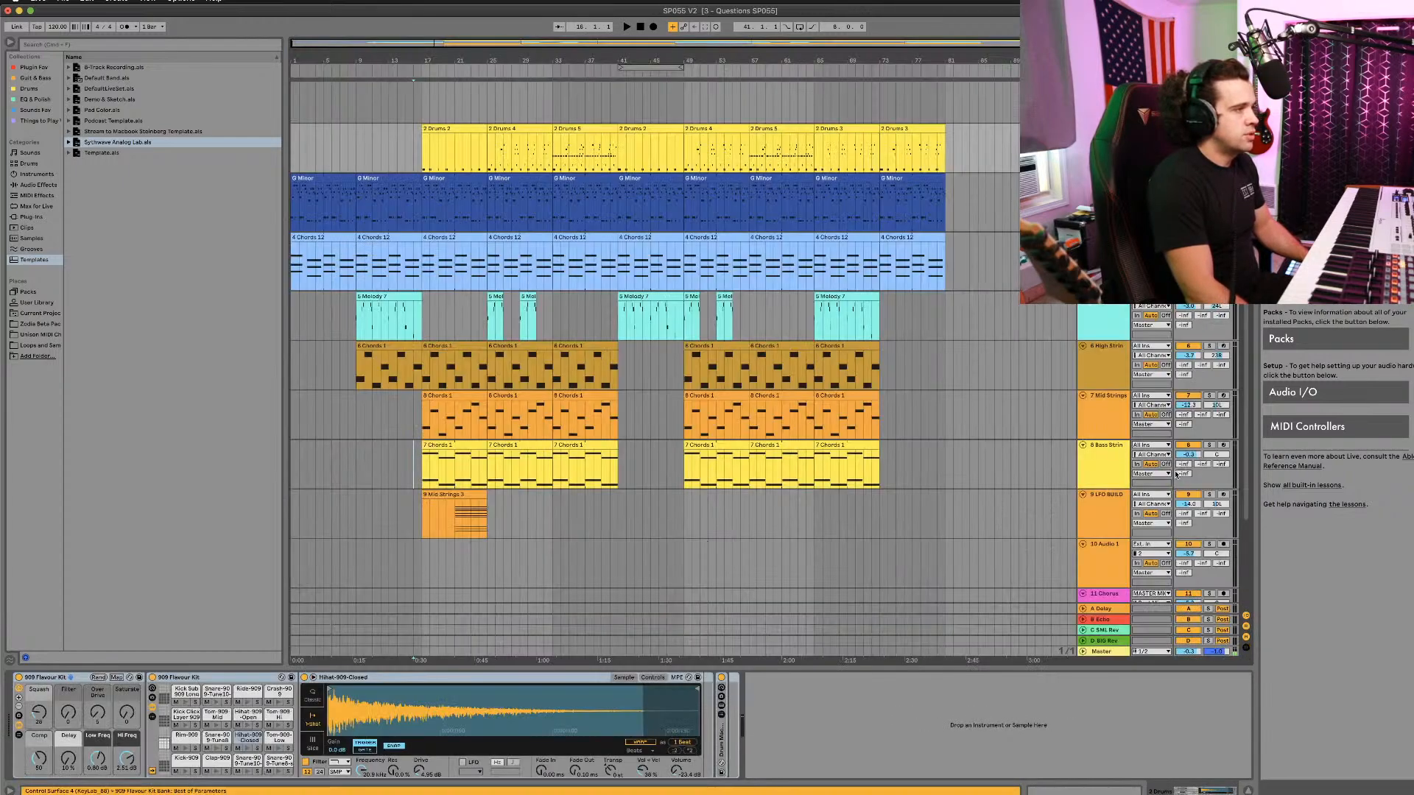
Step: Play from bar 17 while soloing the bass, mid and high strings tracks in turn, and turn the solo off again
left_click(1209, 445)
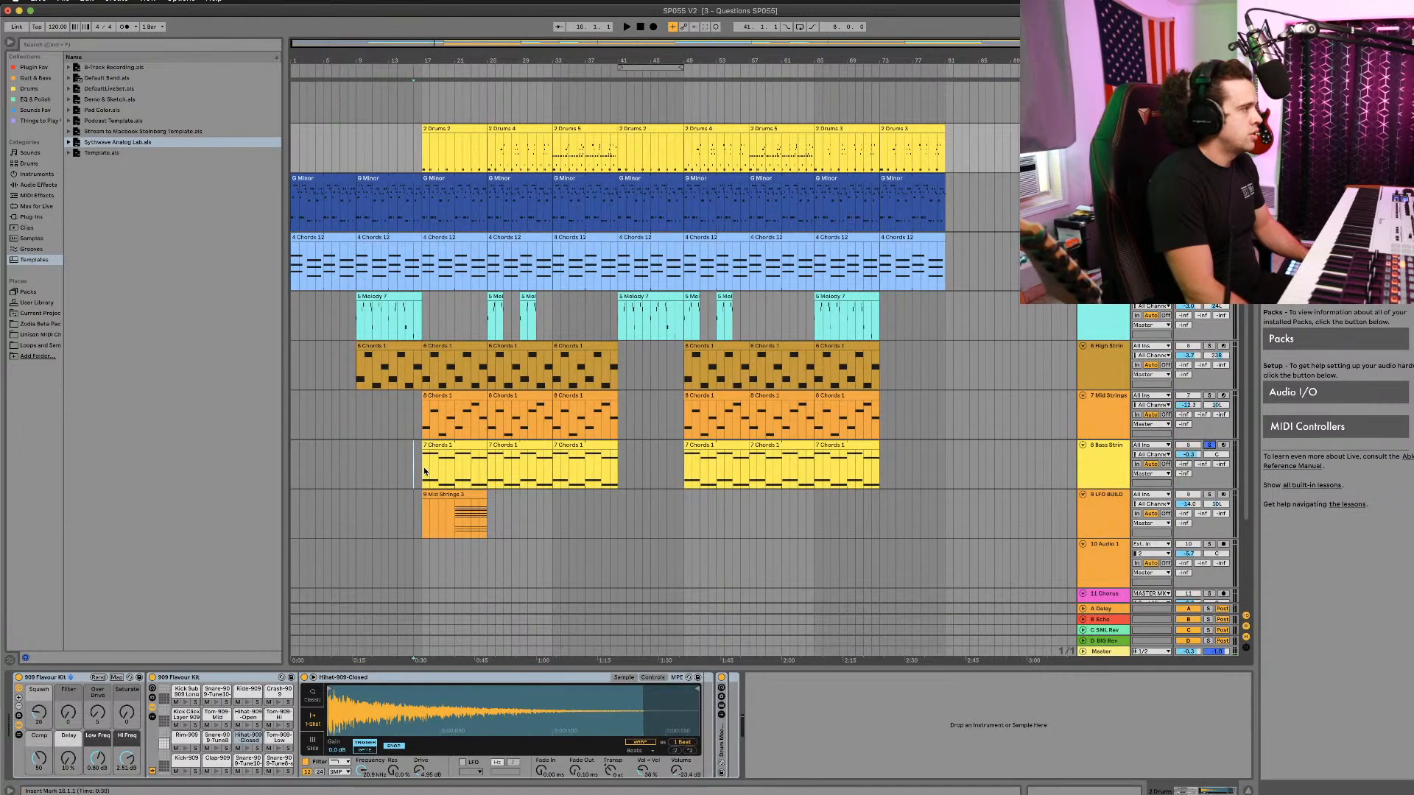
left_click(424, 471)
key("space")
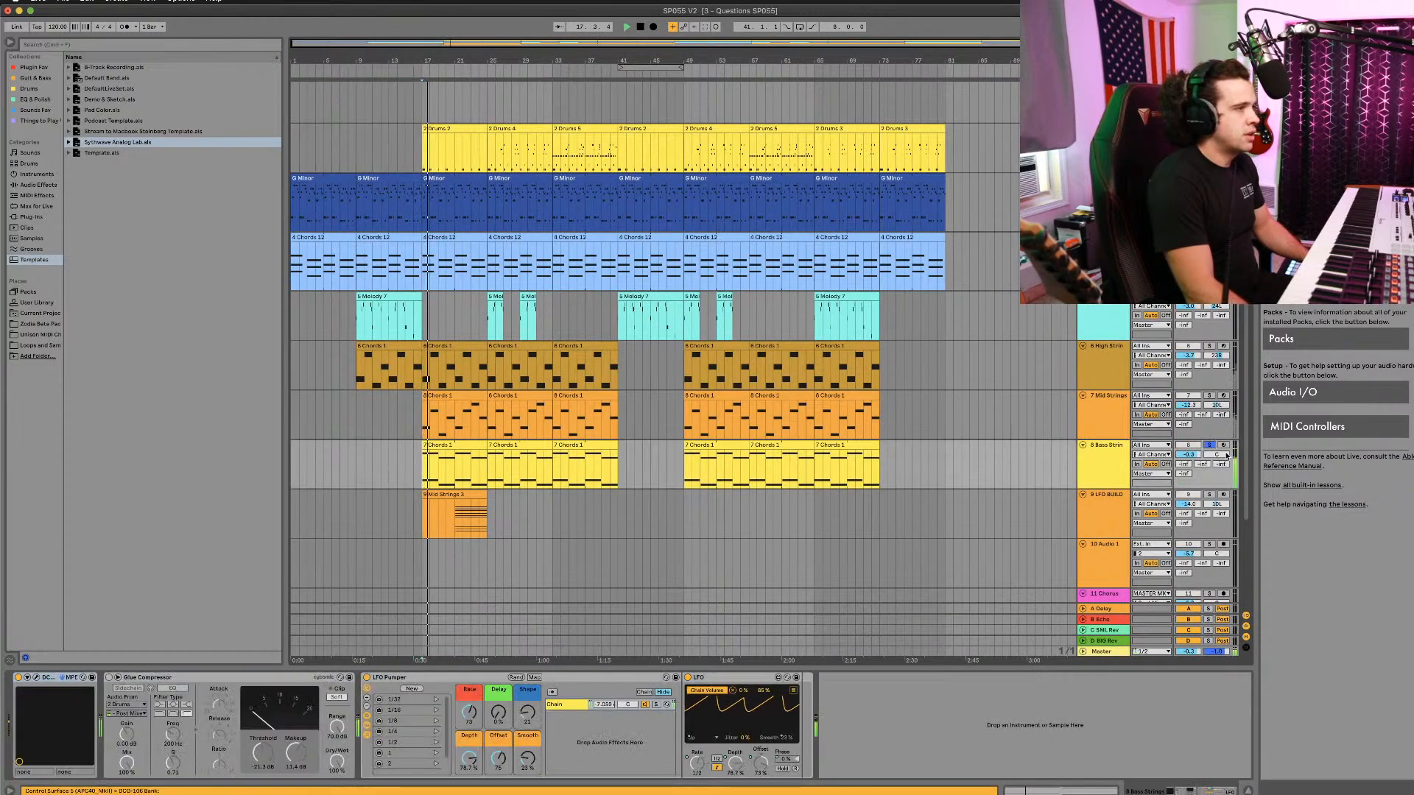
left_click(1208, 396)
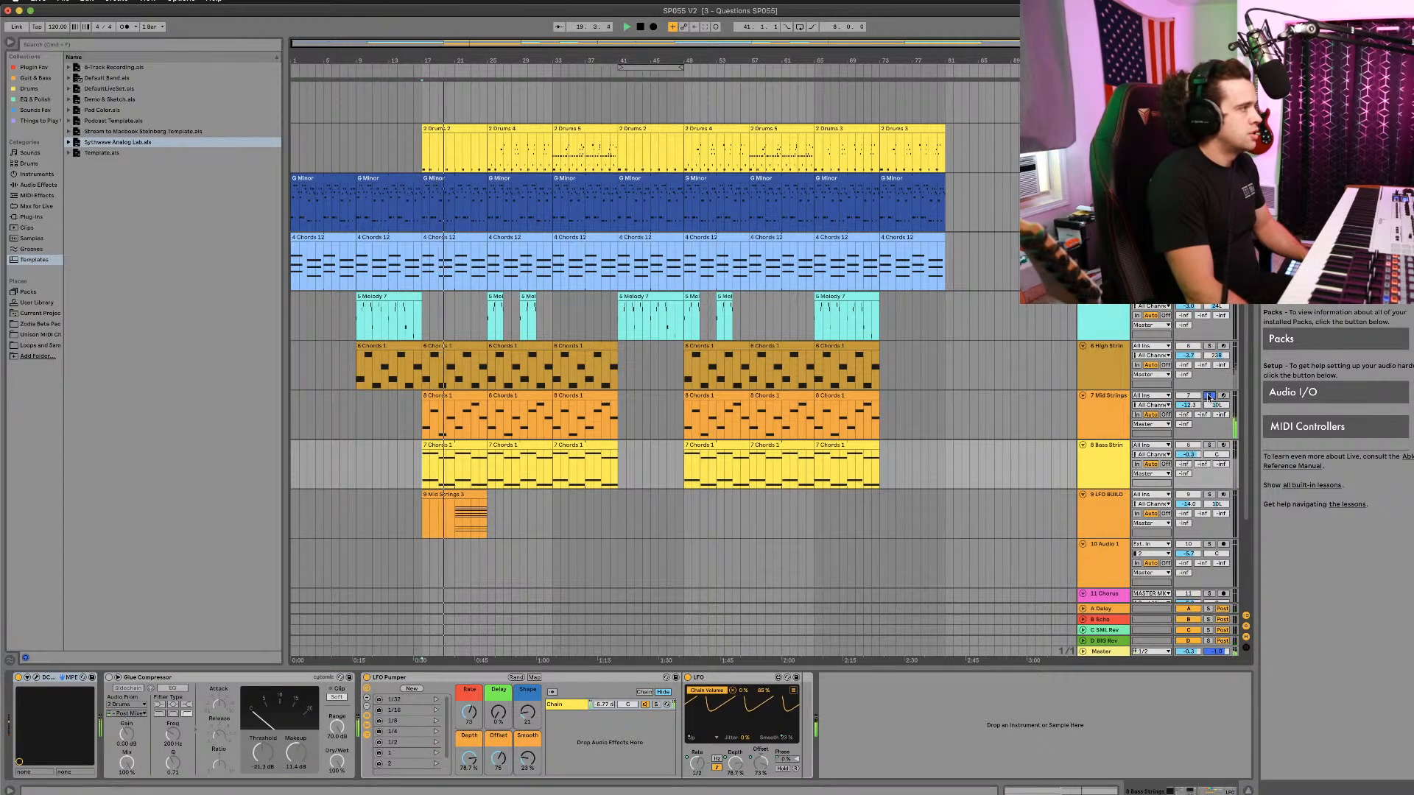
left_click(1209, 346)
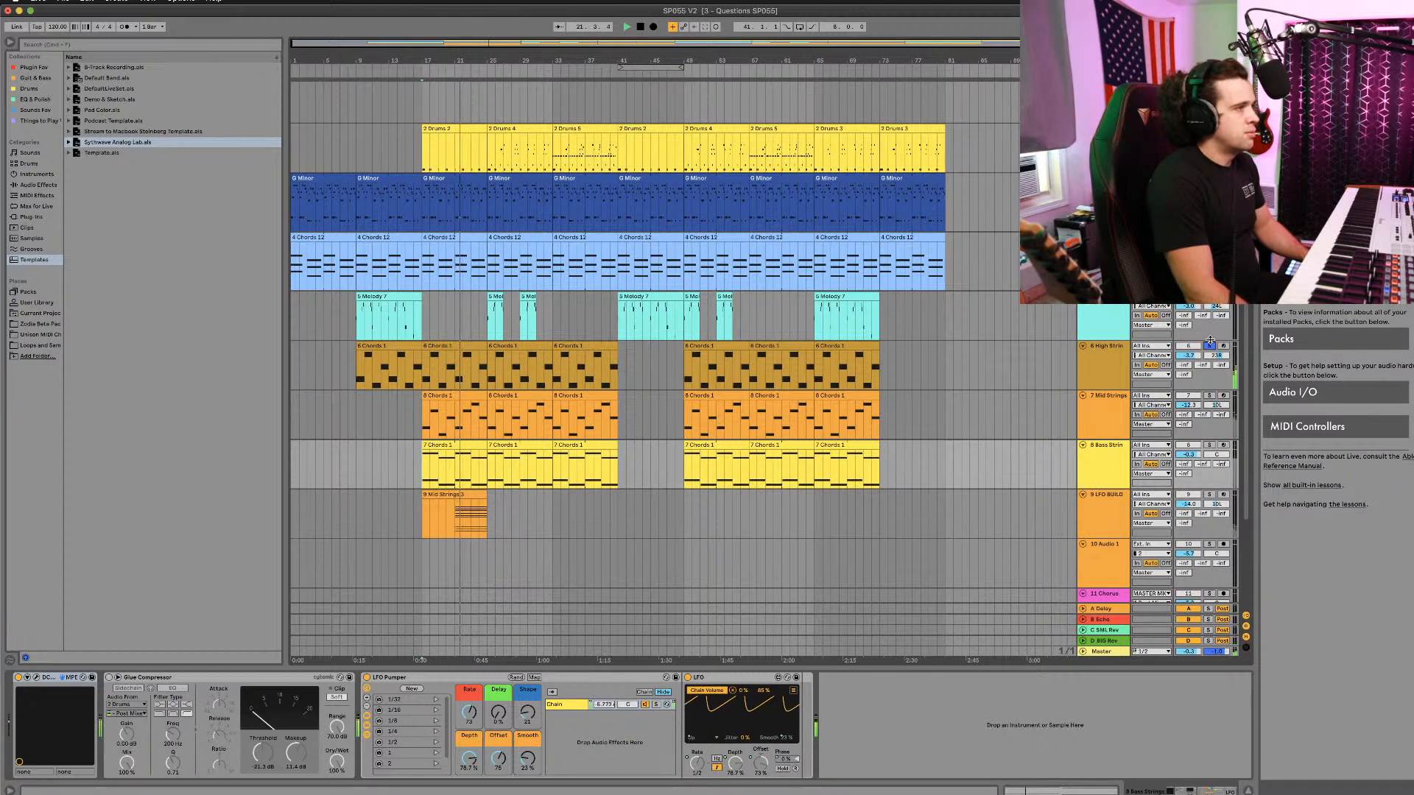
left_click(1211, 345)
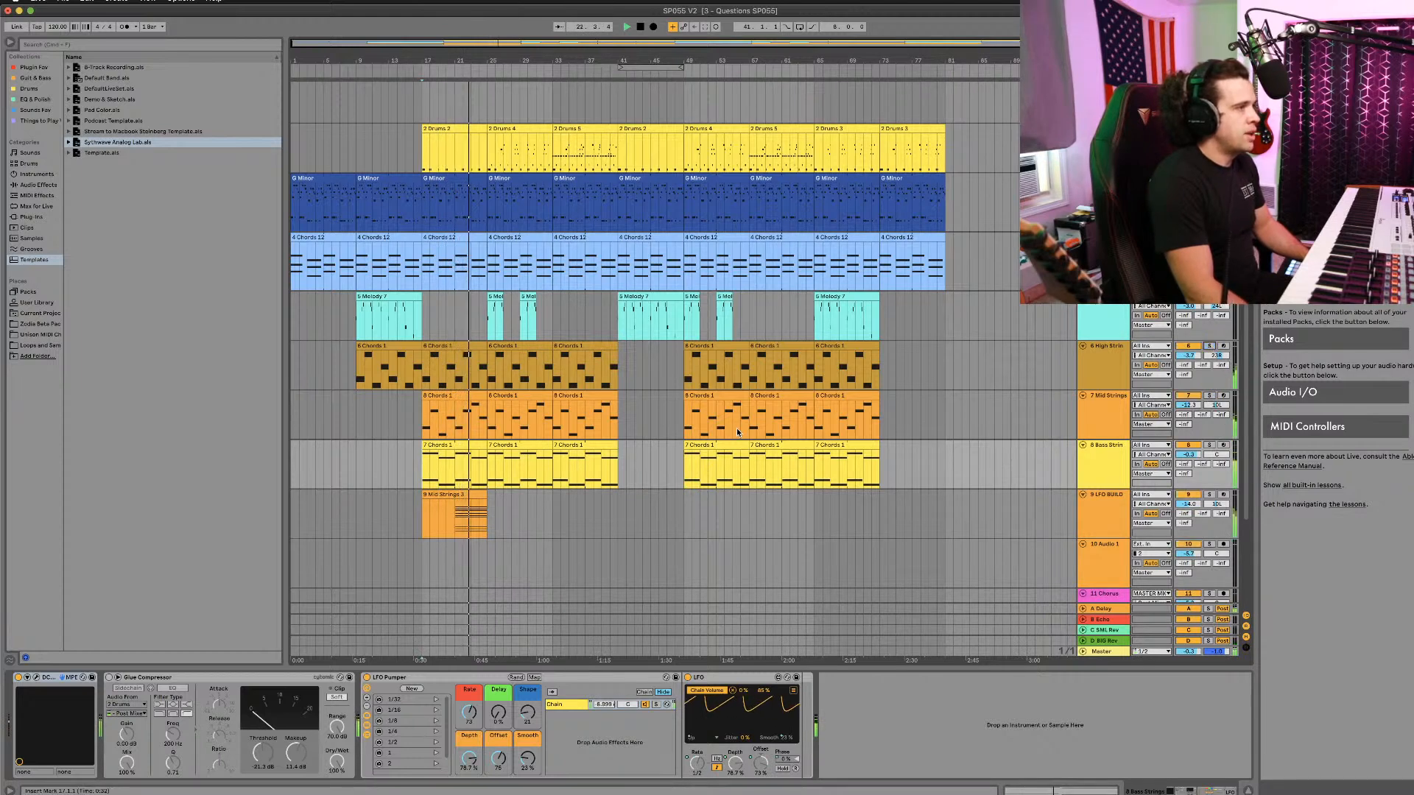
Step: Delete the high, mid and bass strings clips between bars 17 and 25, keeping the riser clip in place
left_click(450, 358)
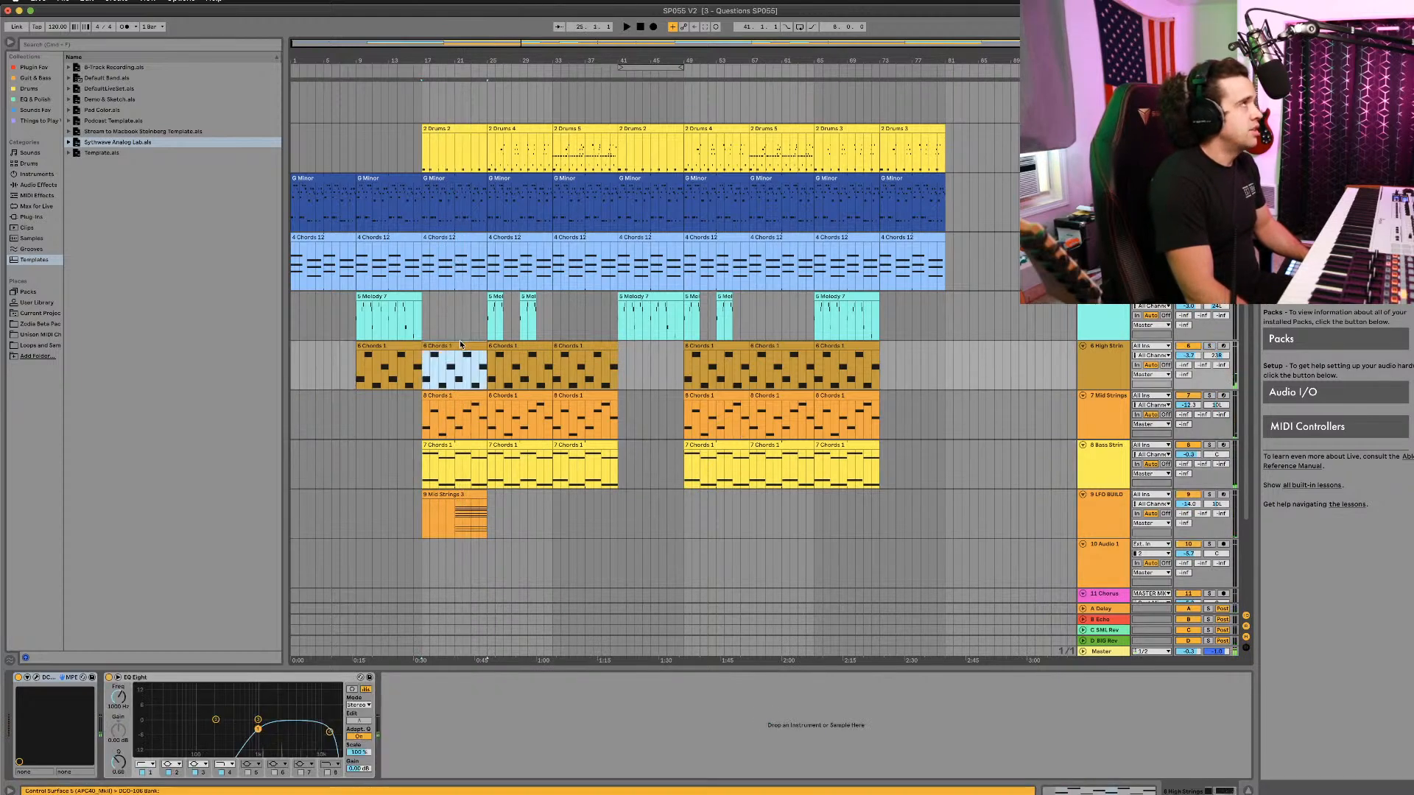
left_click(449, 398)
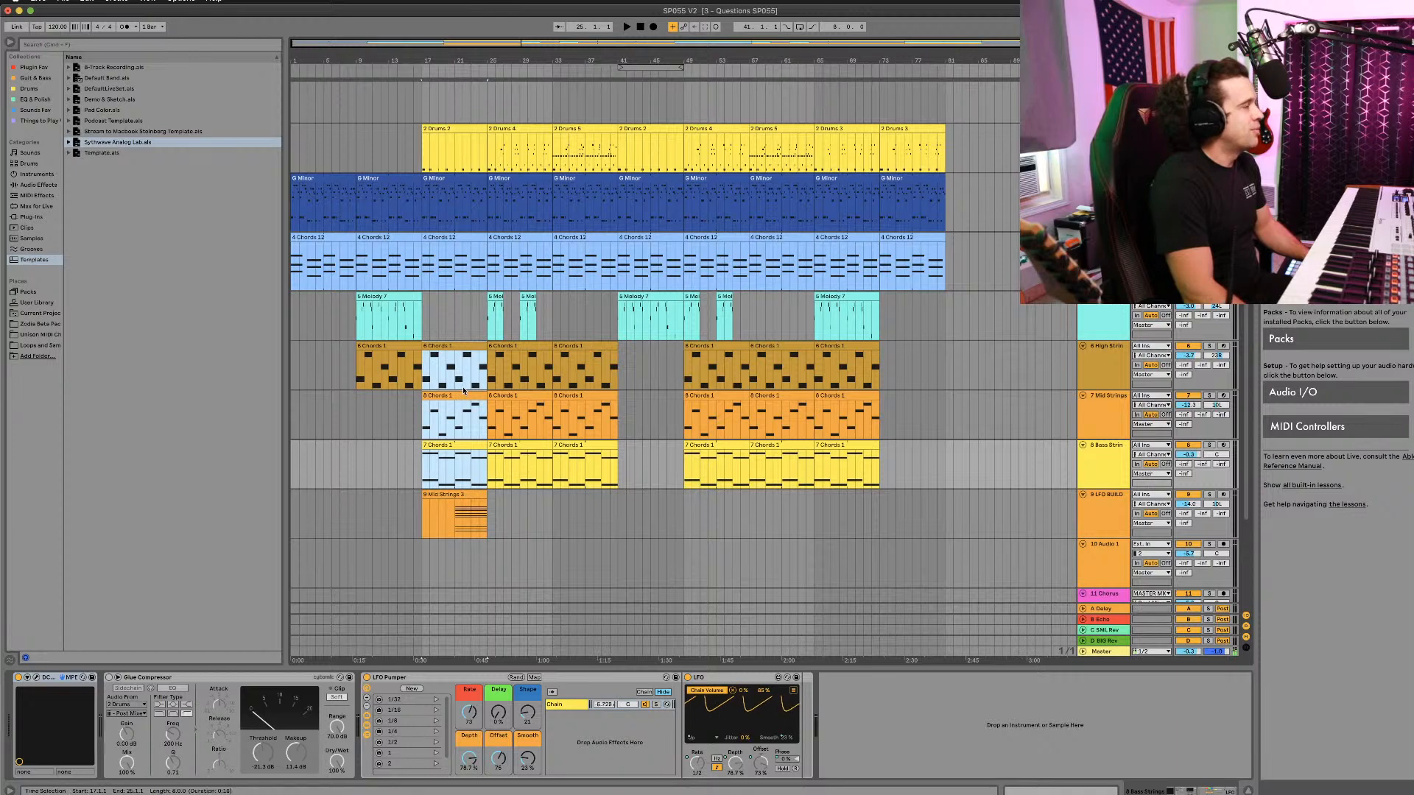
left_click(455, 494, "shift")
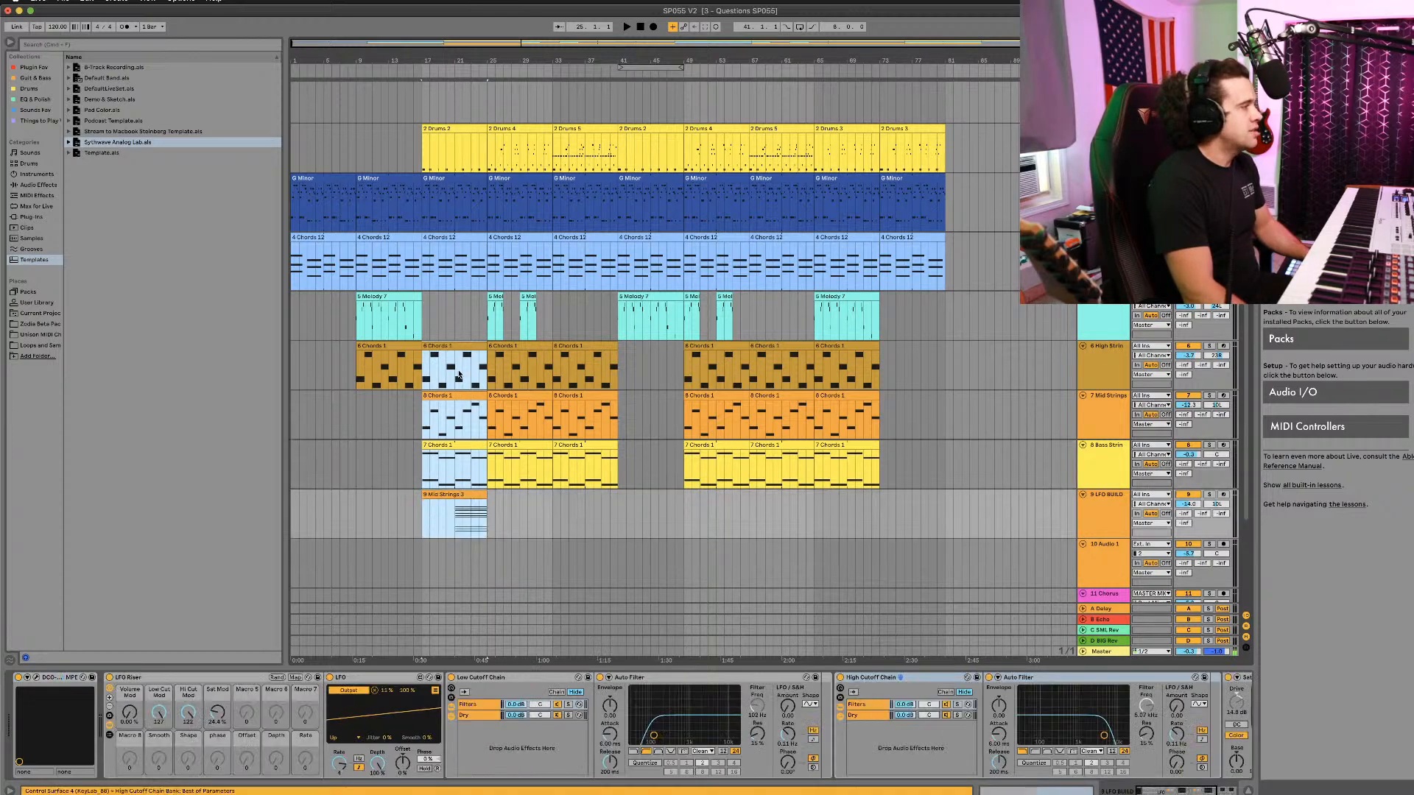
left_click(442, 454)
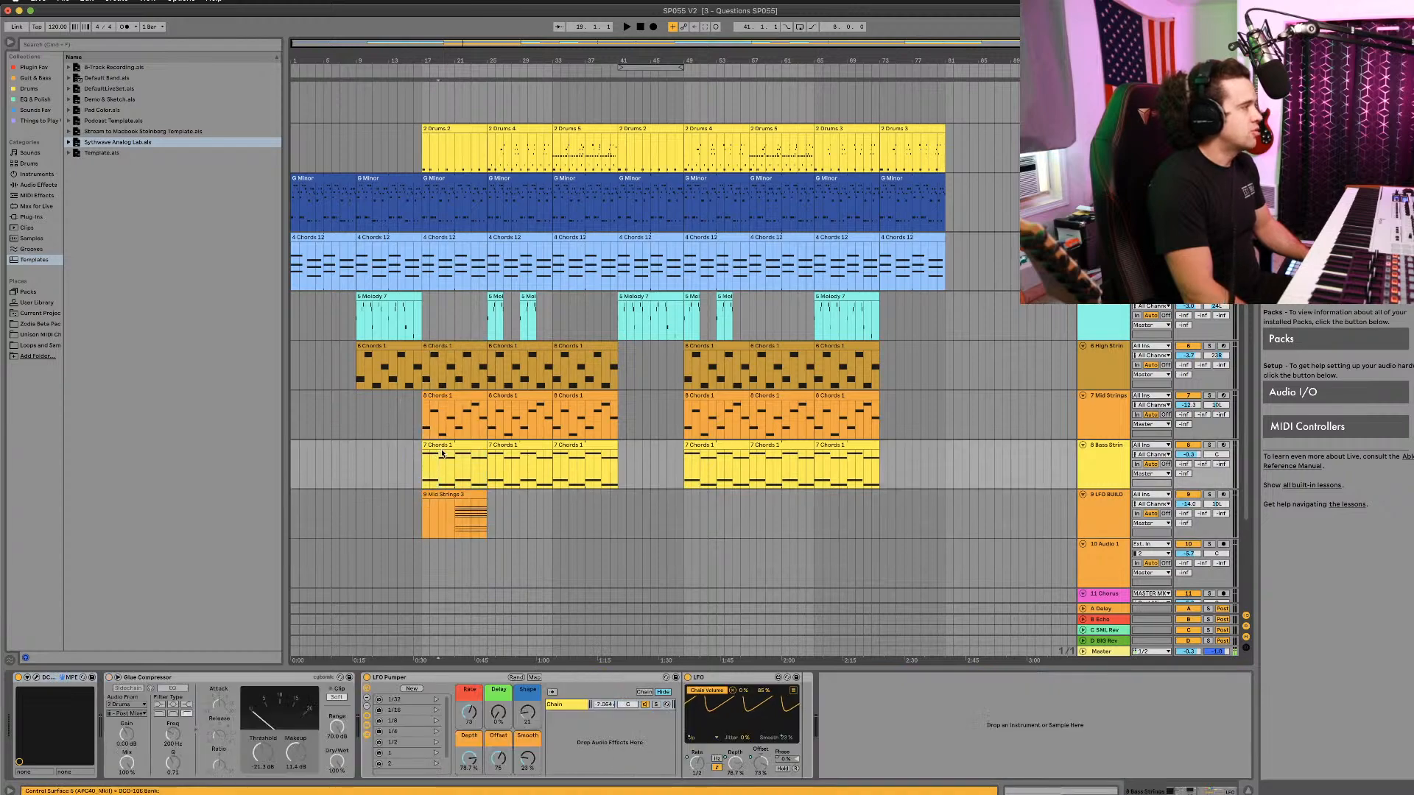
left_click(458, 349, "shift")
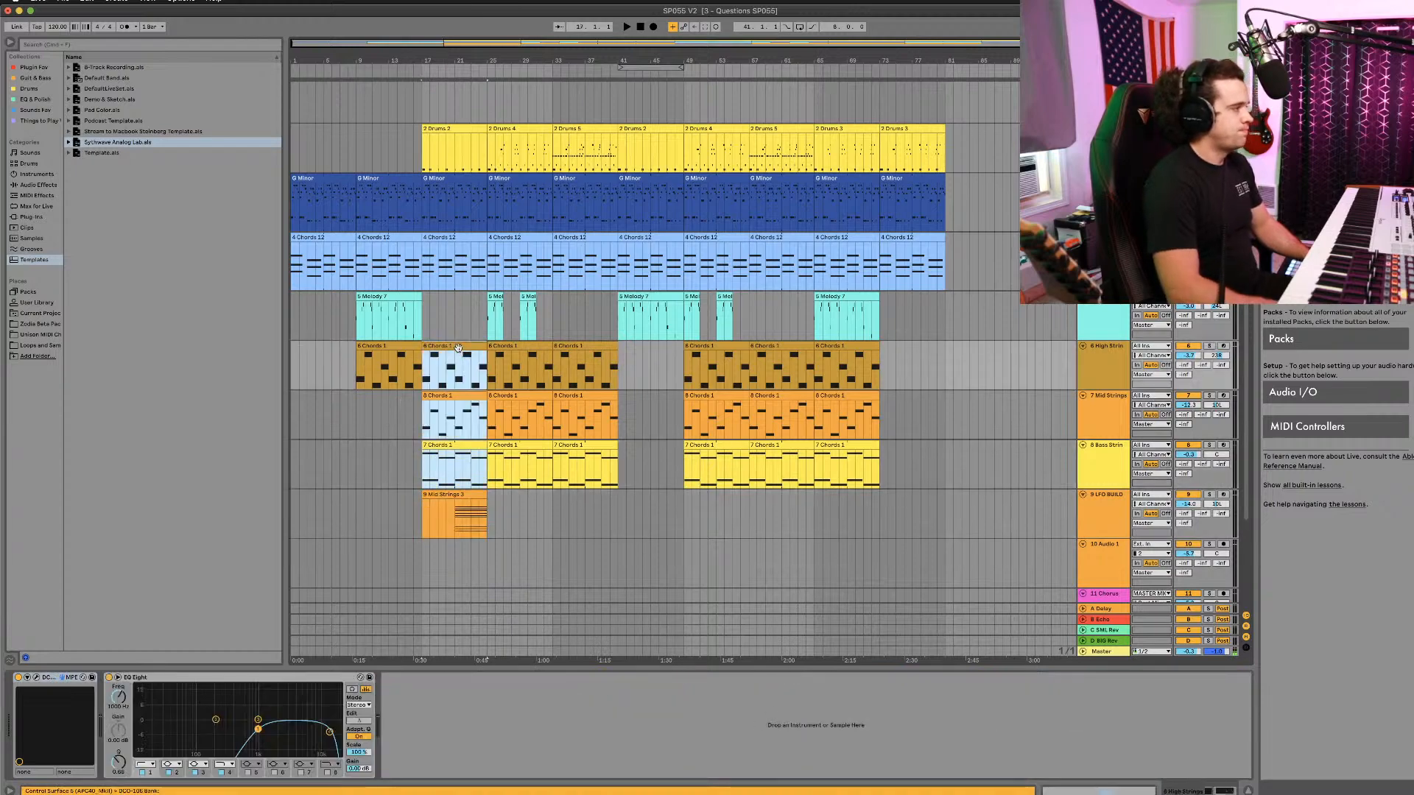
key("Delete")
left_click(457, 348)
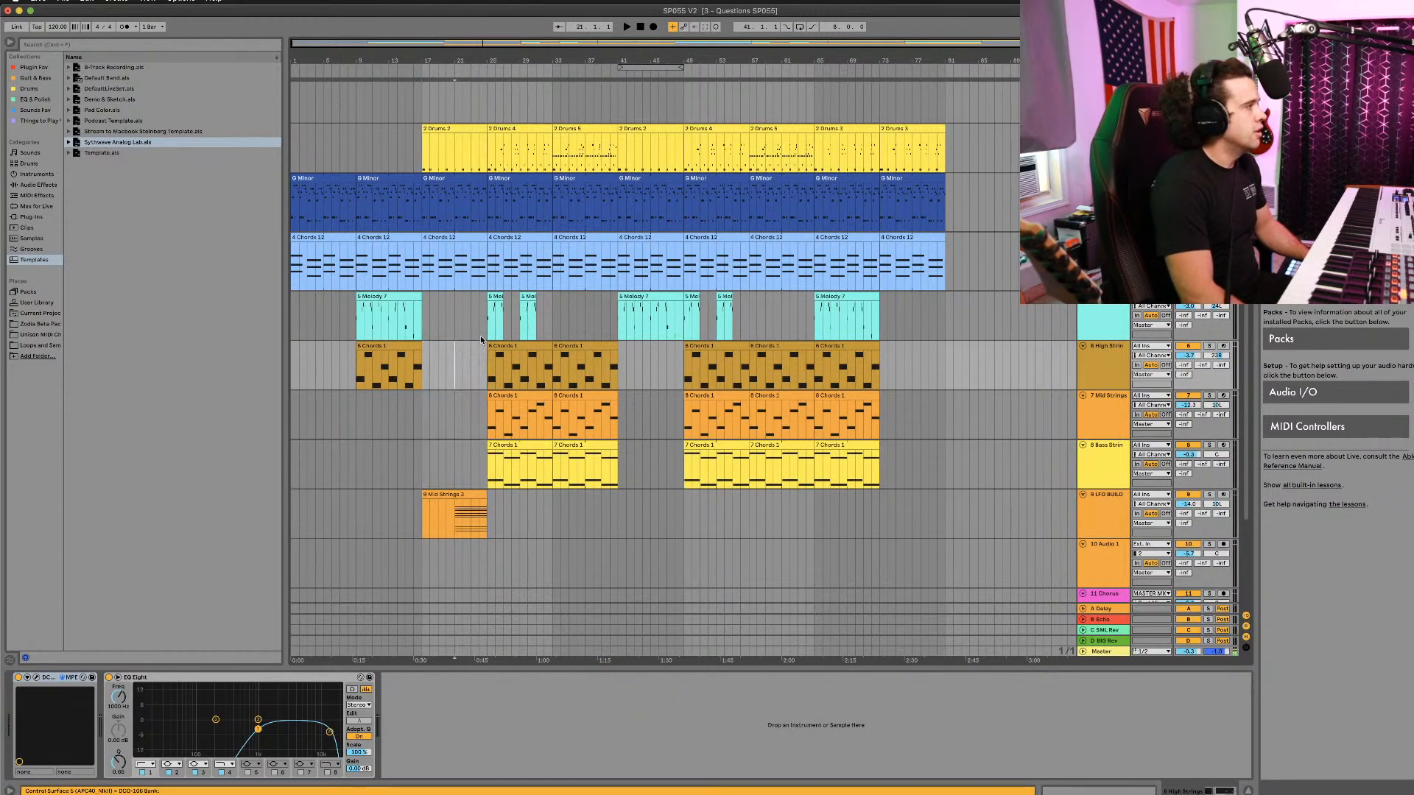
left_click(422, 464)
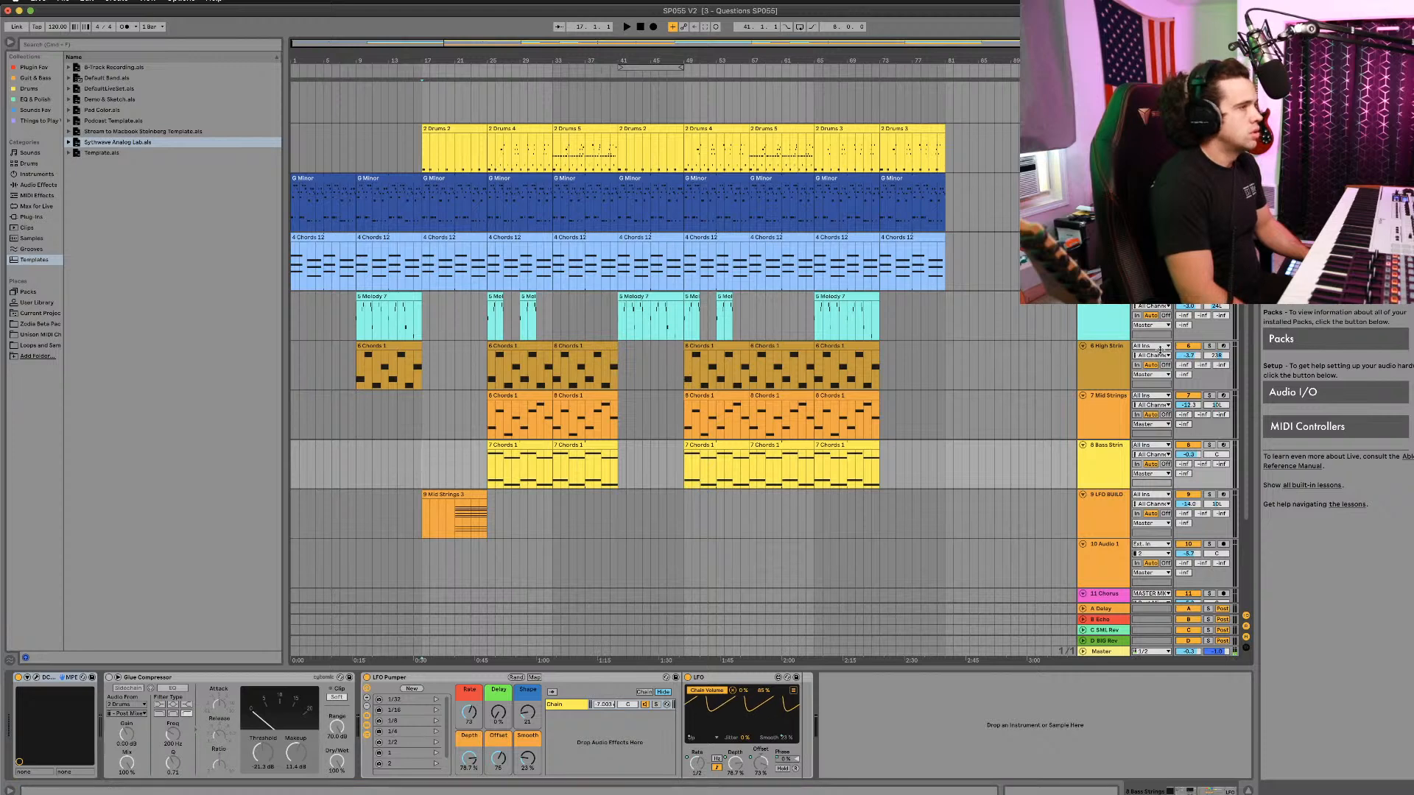
Step: Delete the high strings clip and the long melody clip that start at bar 9
left_click(379, 347)
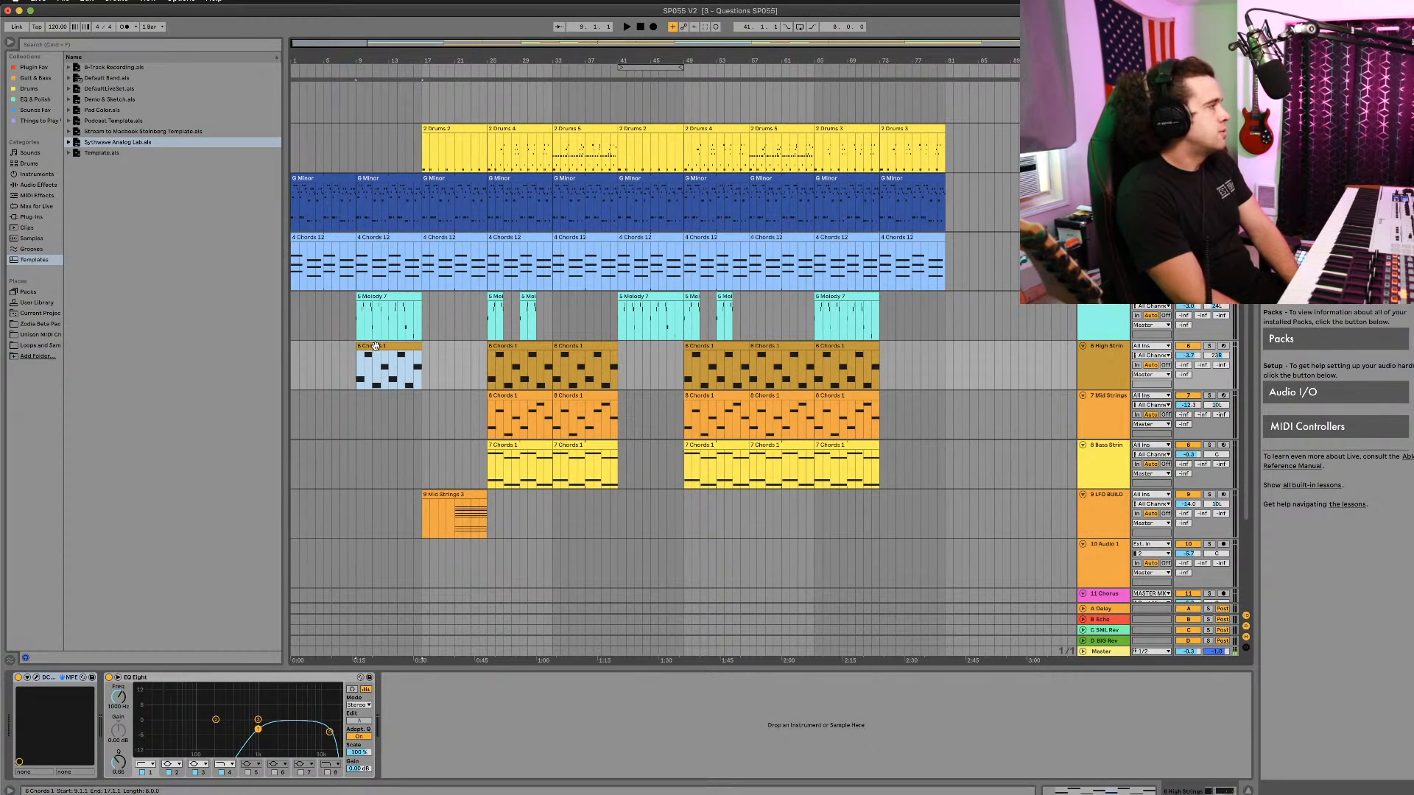
key("Delete")
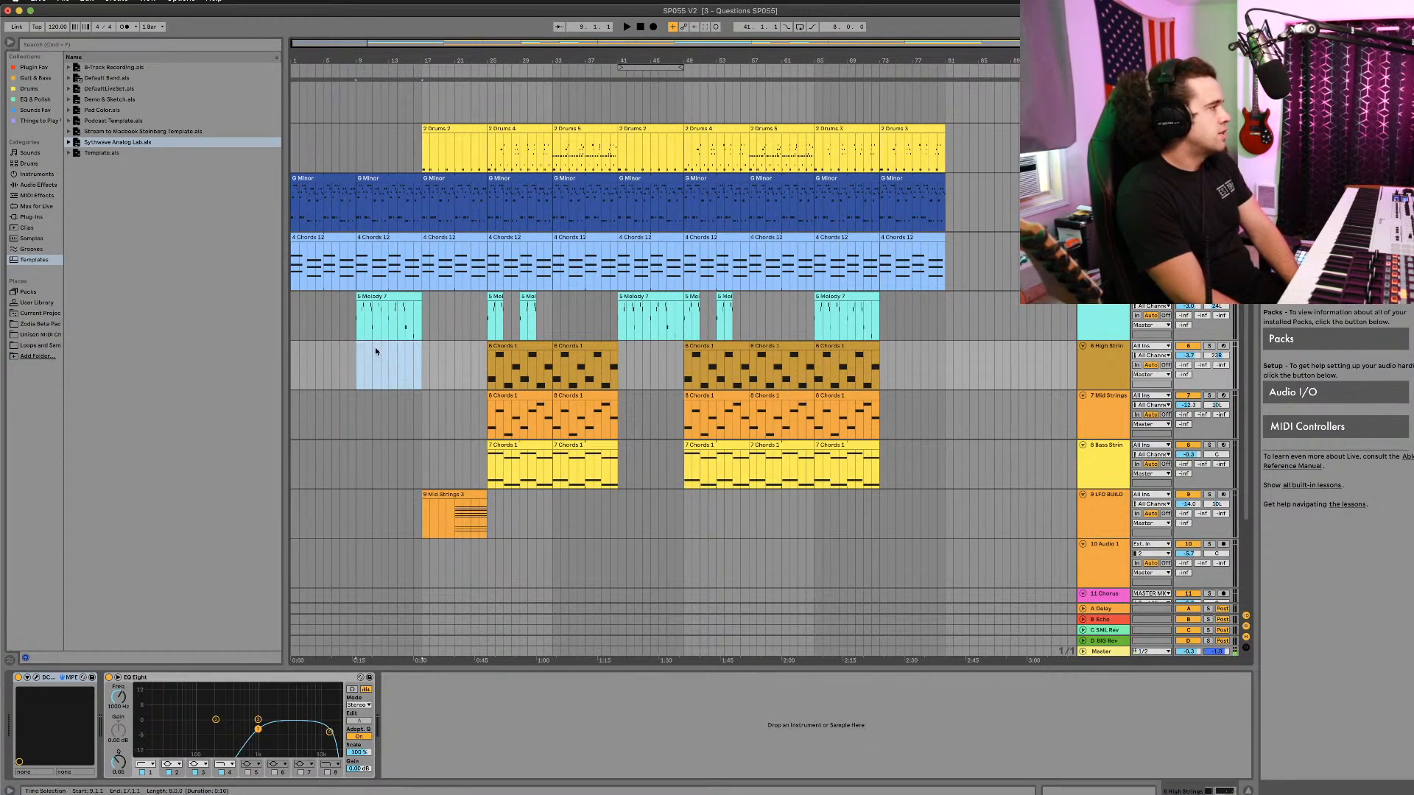
left_click(372, 357)
left_click(355, 354)
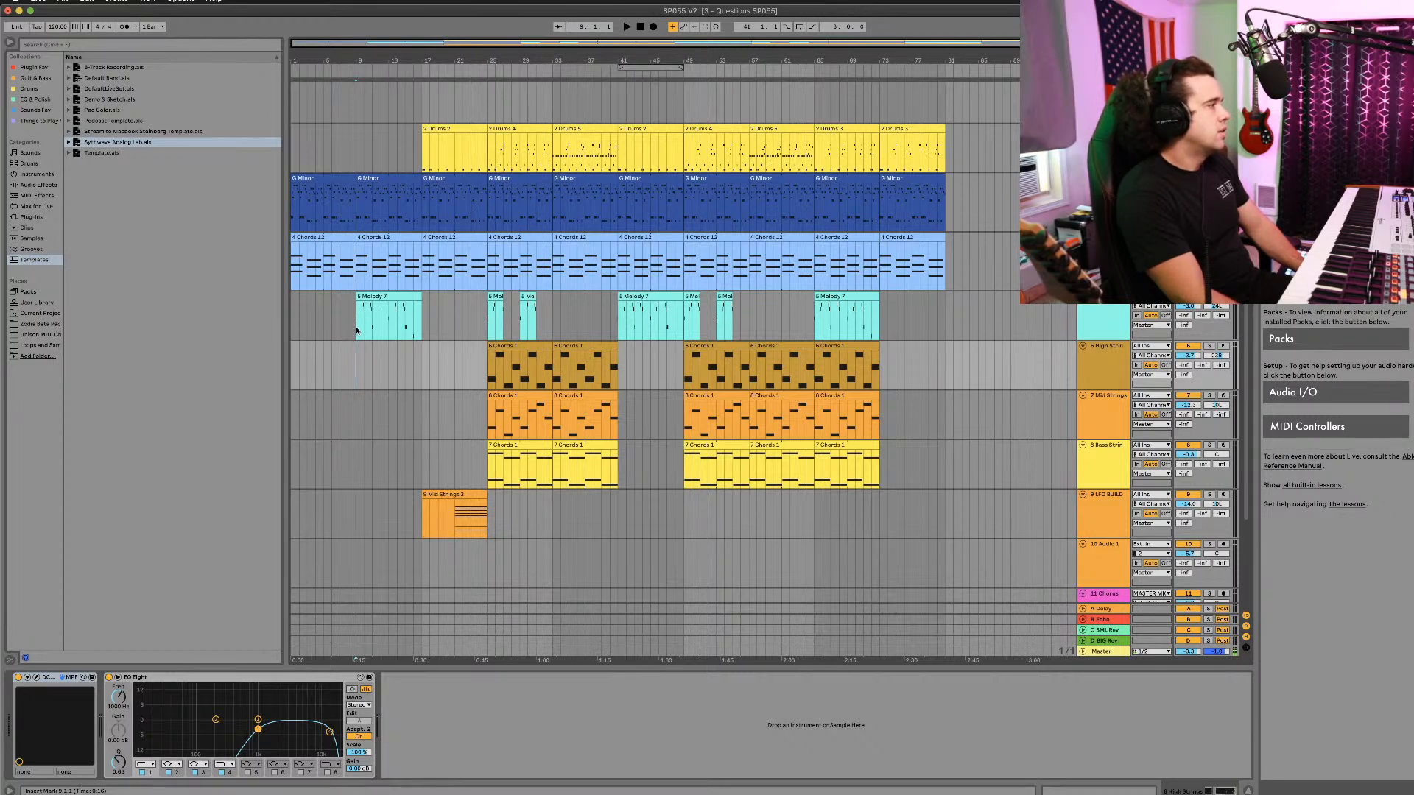
left_click(385, 297)
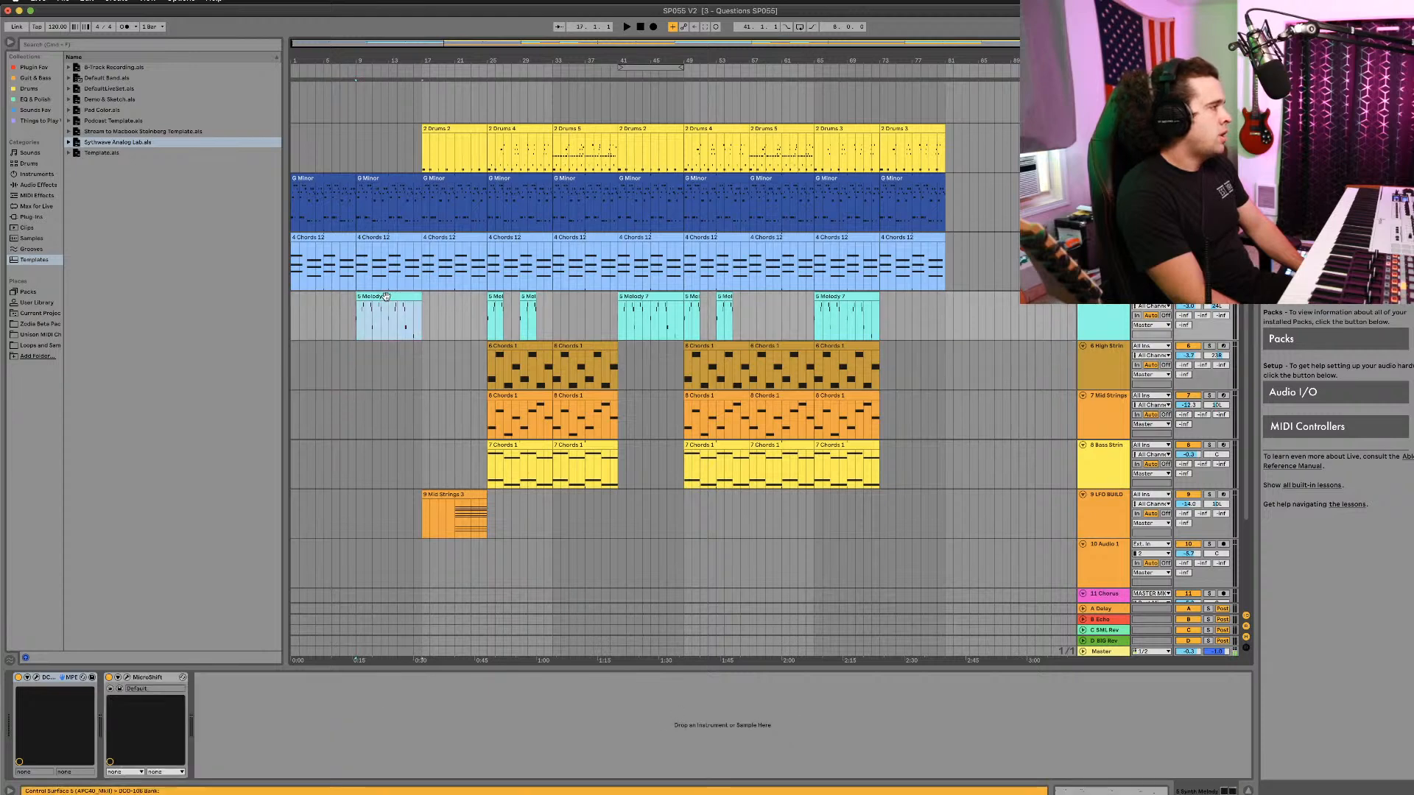
key("Delete")
Step: Move the two short melody clips from bar 25 to bar 9
left_click(495, 297)
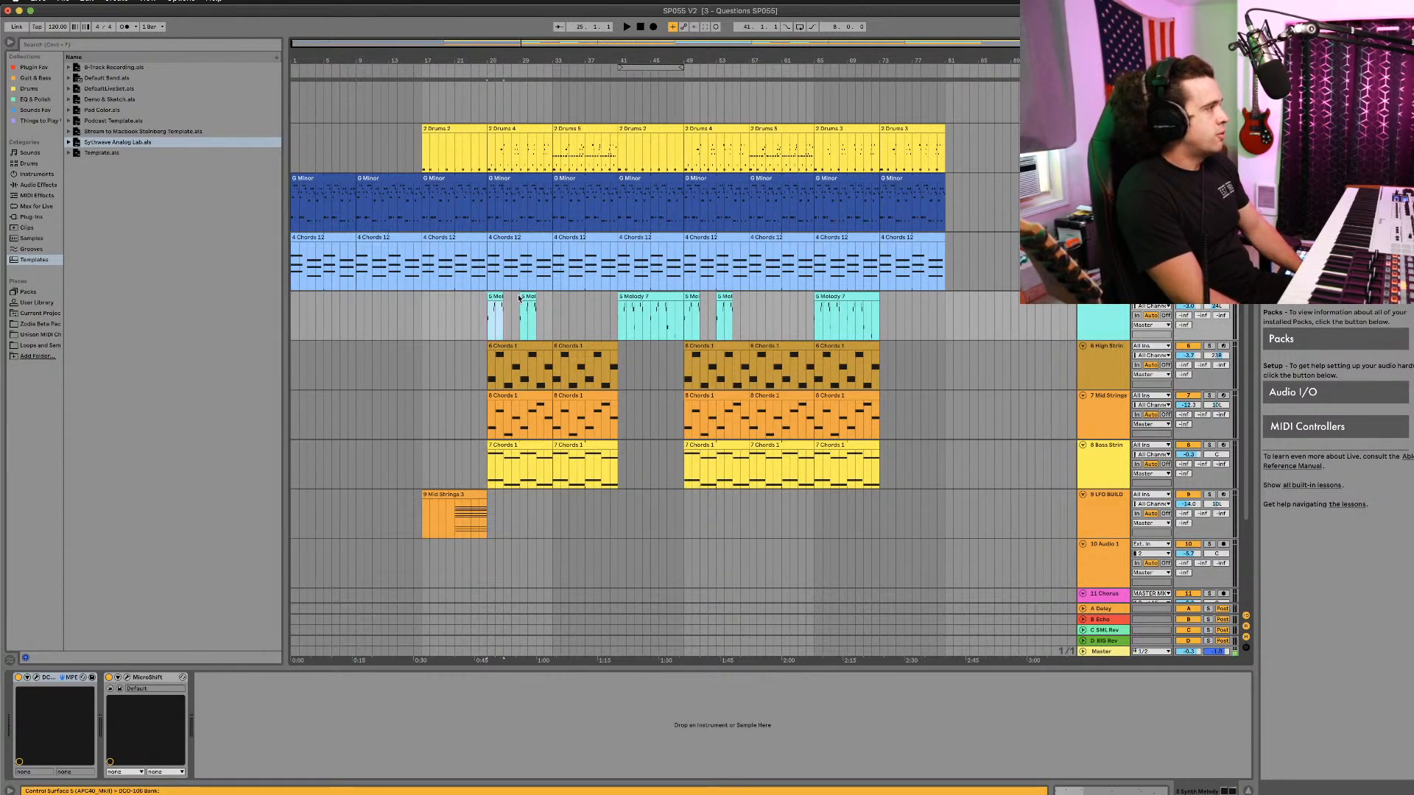
left_click(527, 295, "shift")
left_click_drag(528, 294, 398, 306)
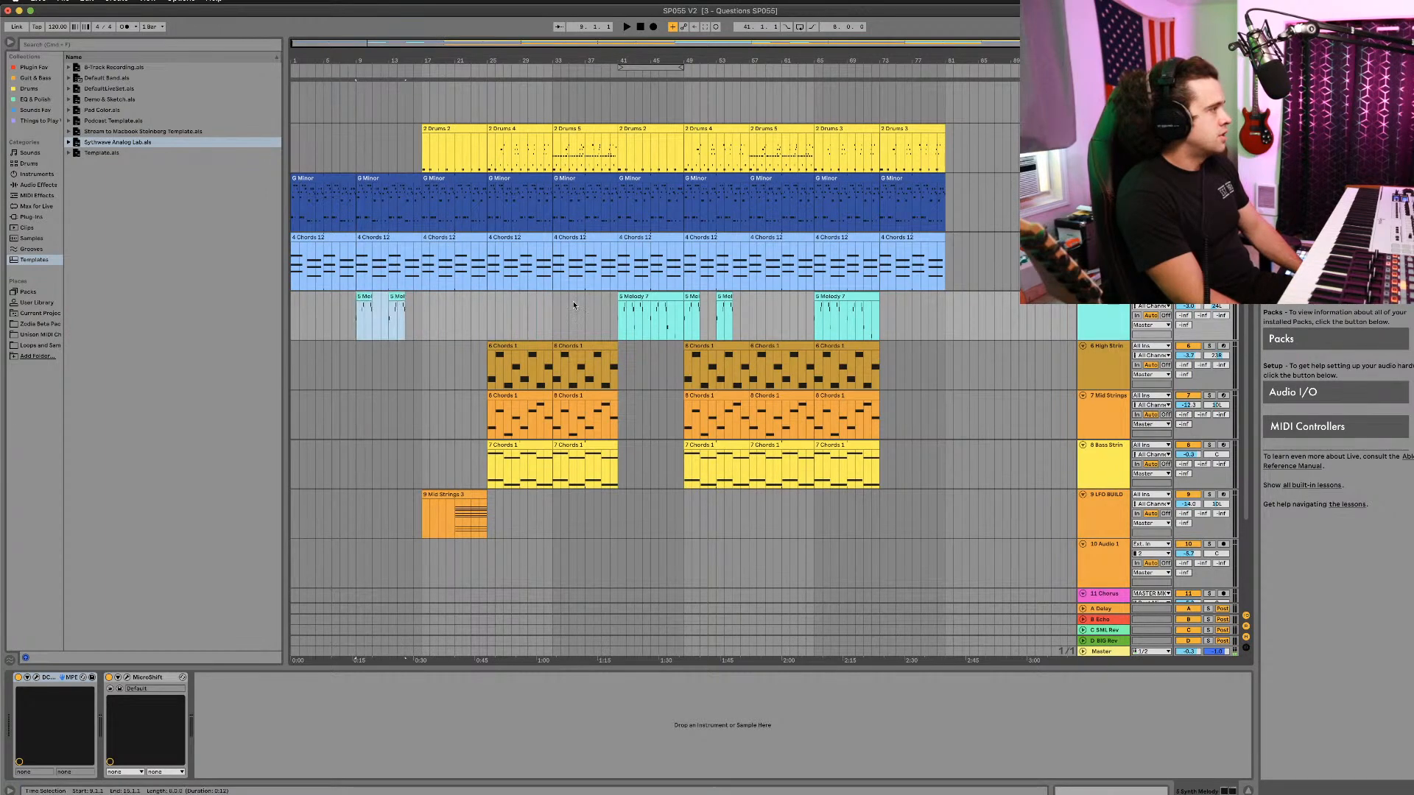
left_click_drag(624, 298, 492, 308)
key("ctrl+d")
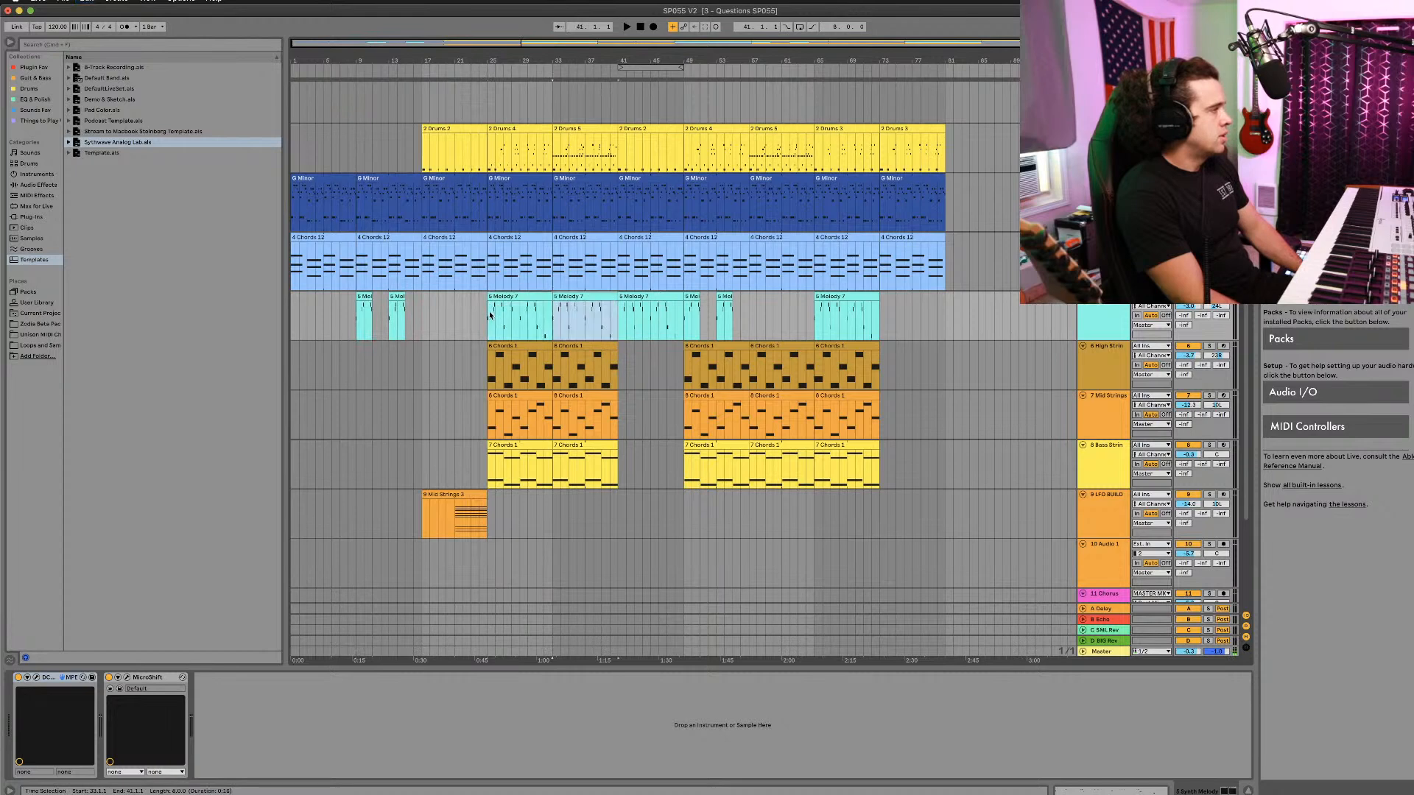
key("ctrl+z")
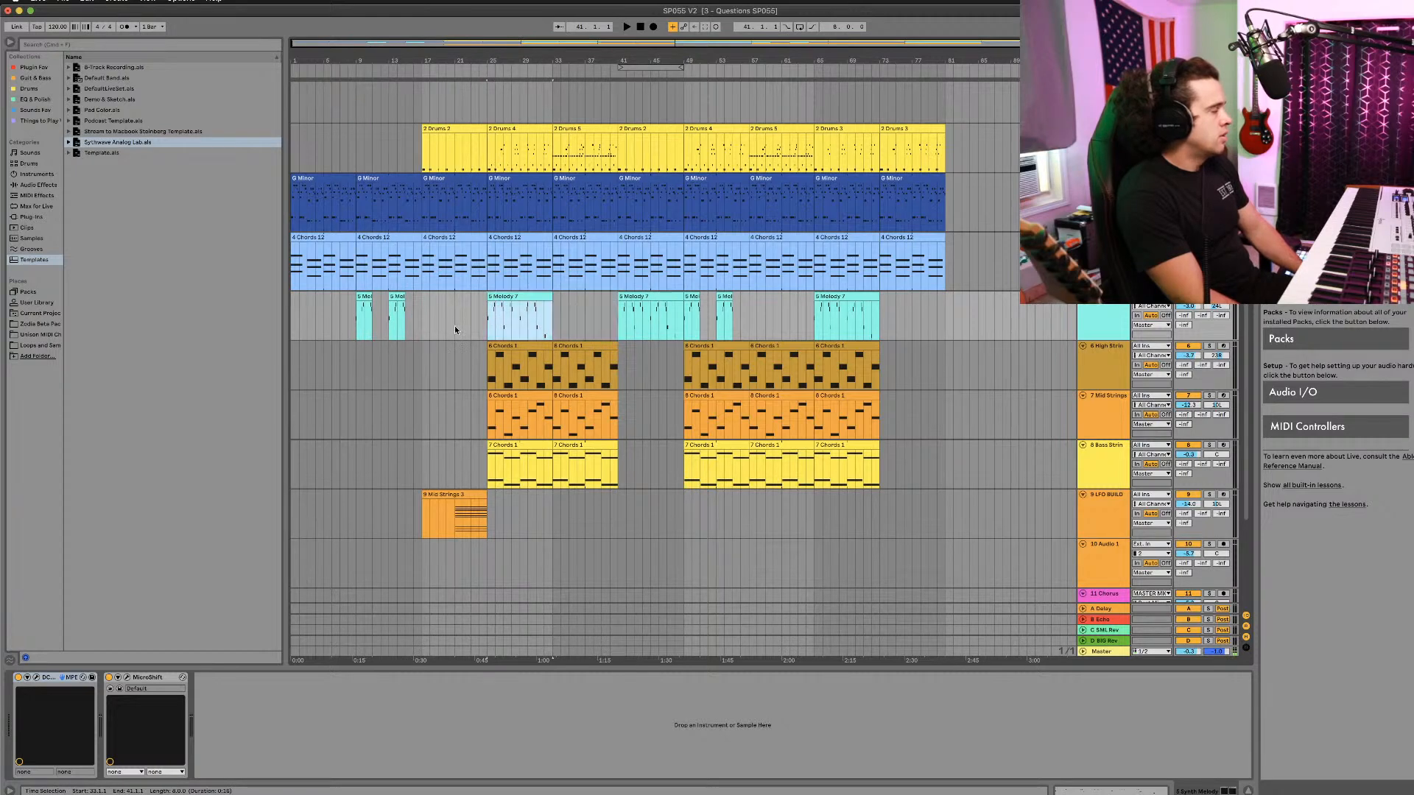
key("ctrl+z")
Step: Copy the eight-bar Melody 7 clip from bar 41 to bar 17 on the melody track
left_click_drag(659, 296, 491, 328)
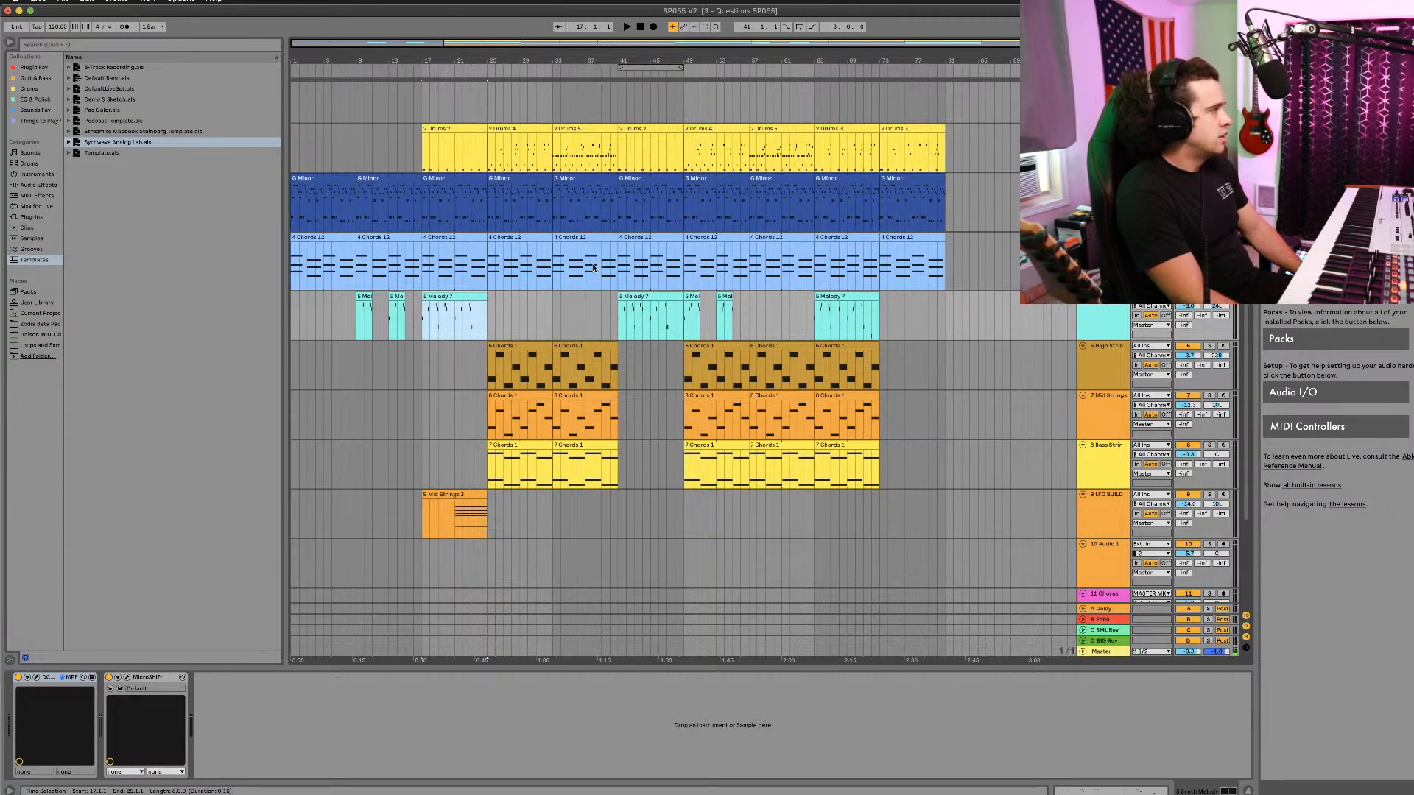
left_click(512, 162)
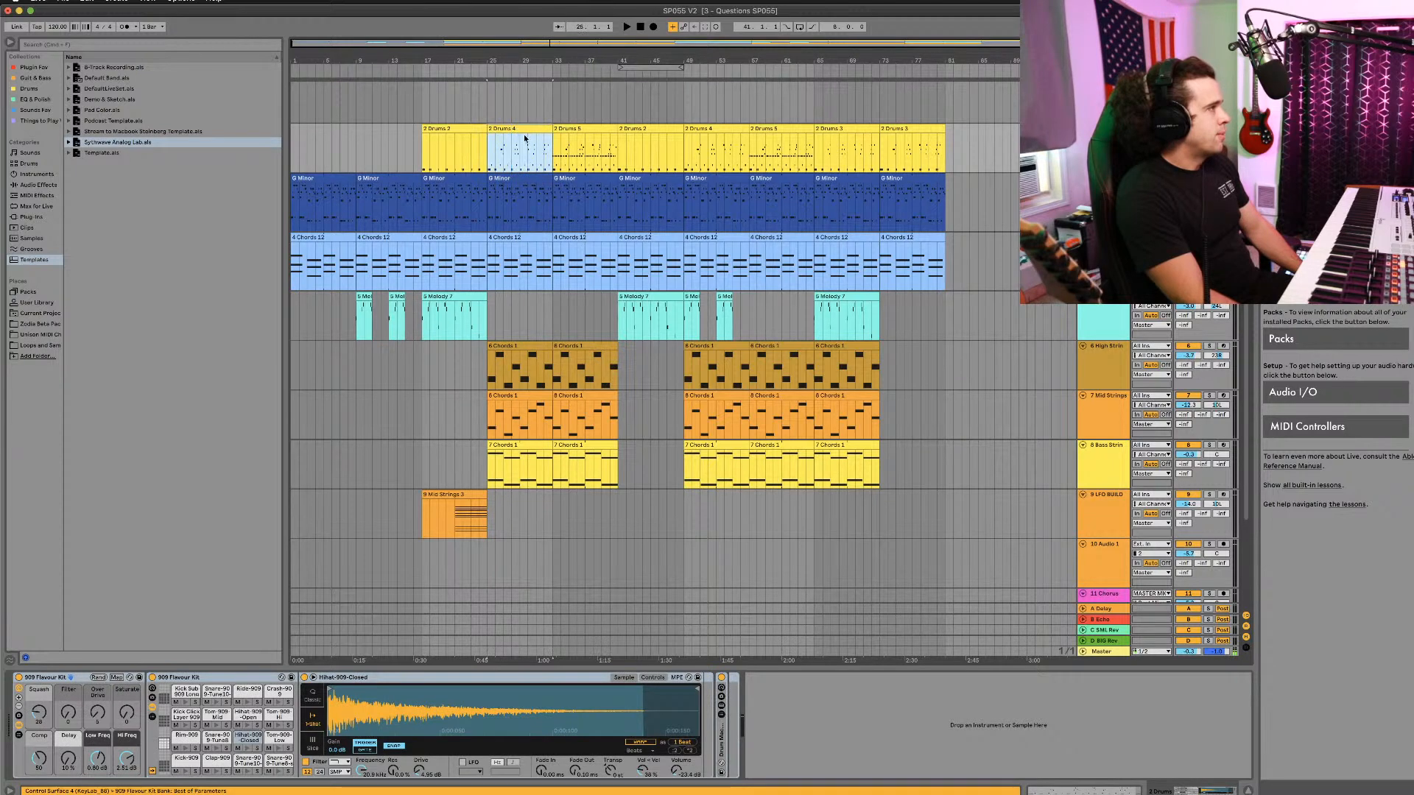
left_click(587, 128)
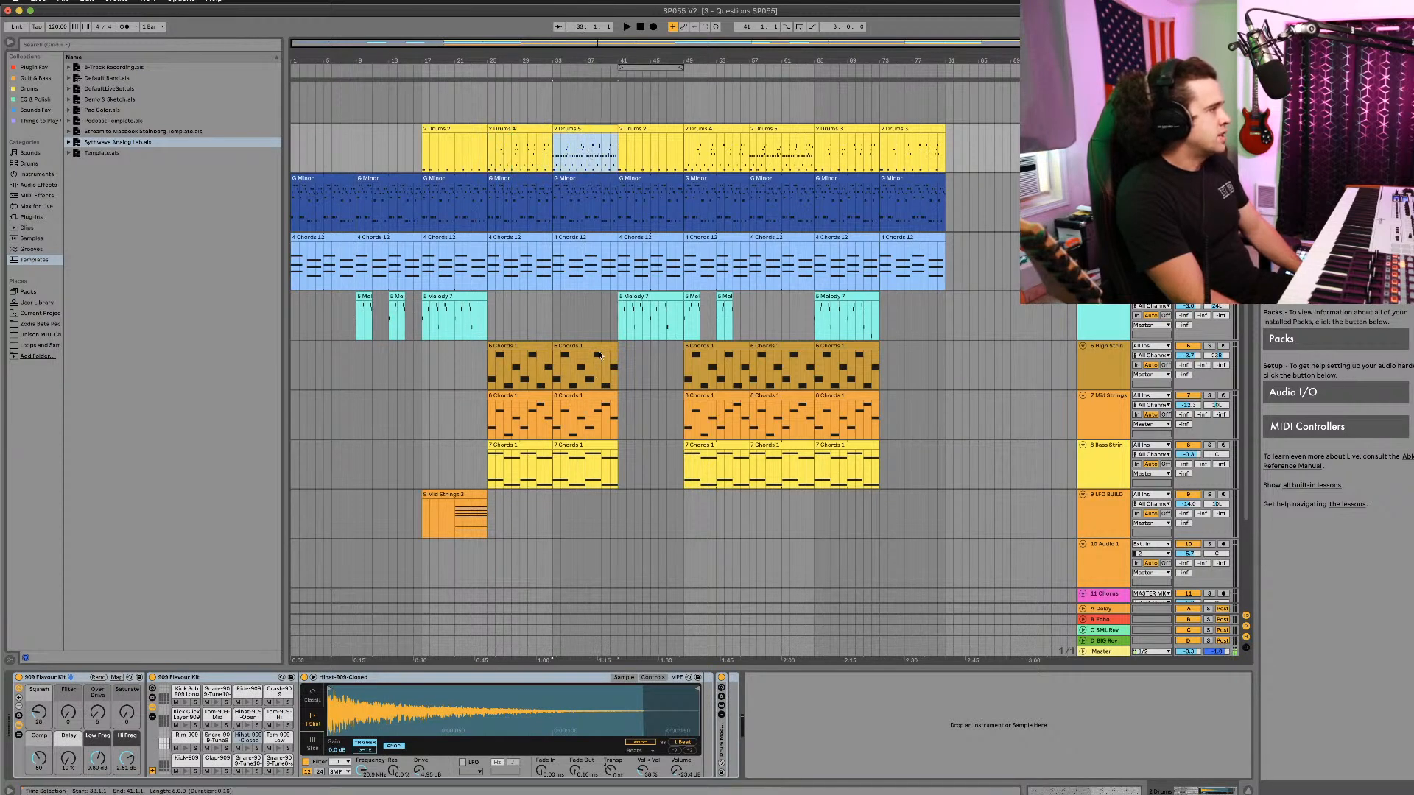
left_click(617, 315)
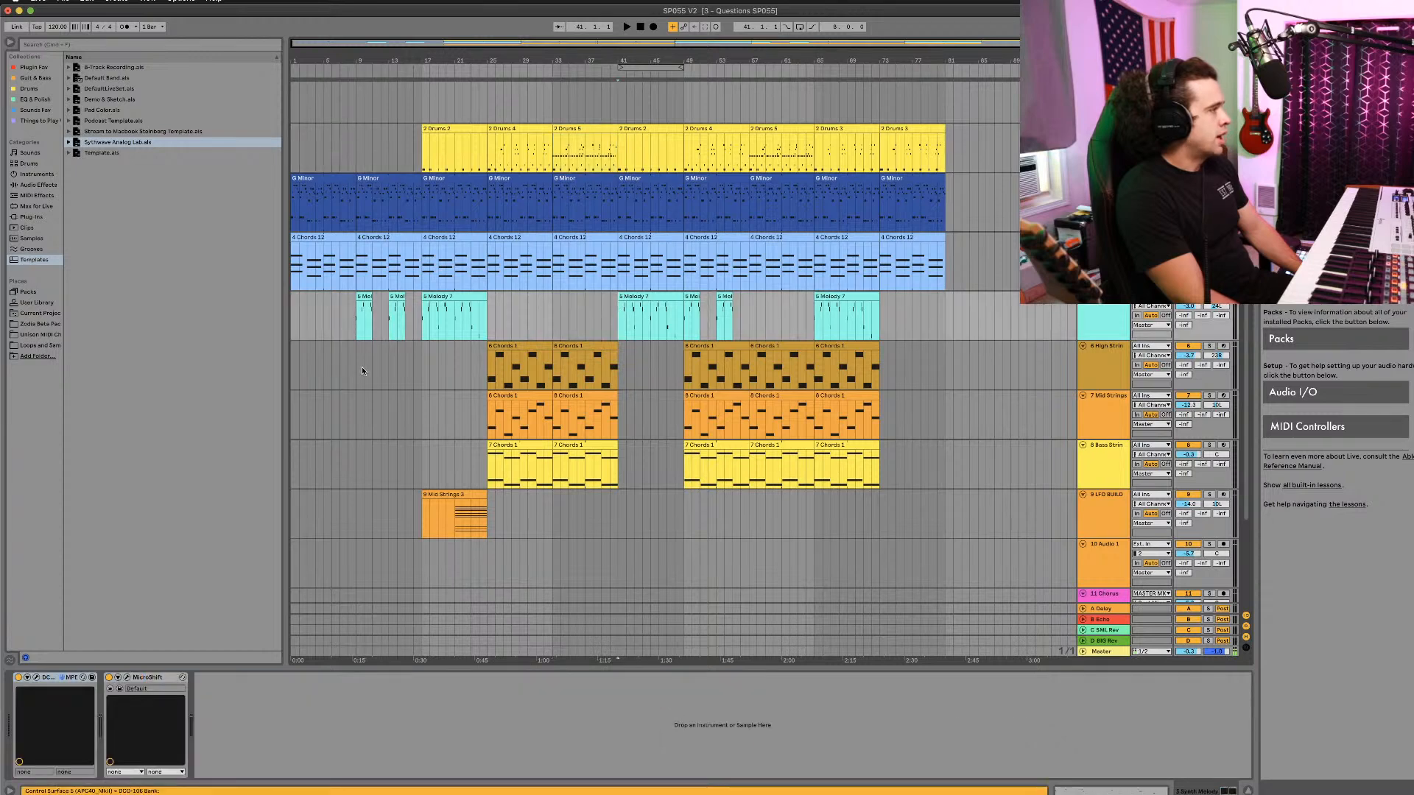
Step: Copy the riser clip from bar 17 to bar 41 and replace that section's Melody 7 clip with copies of the two short clips from bar 49
left_click_drag(464, 497, 655, 512)
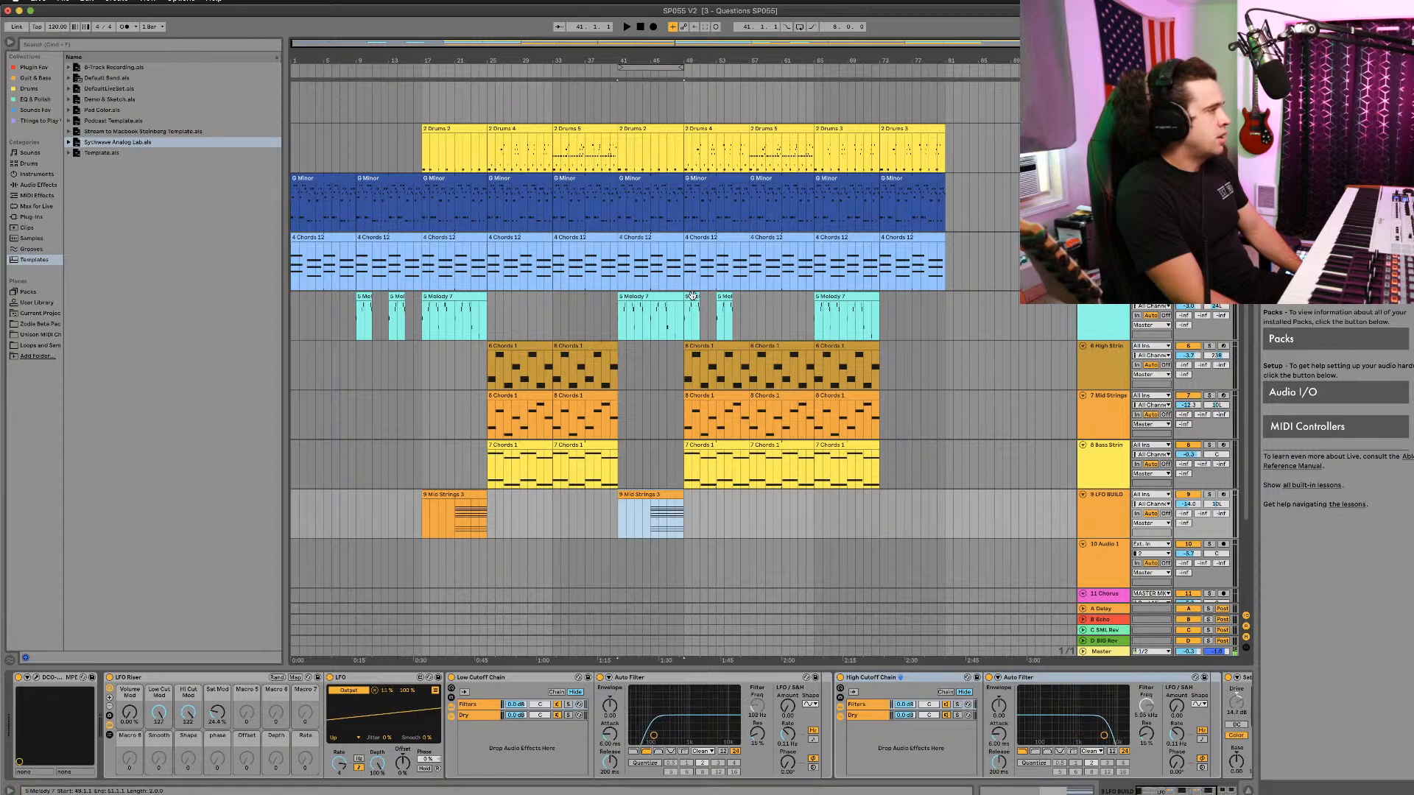
left_click(655, 299)
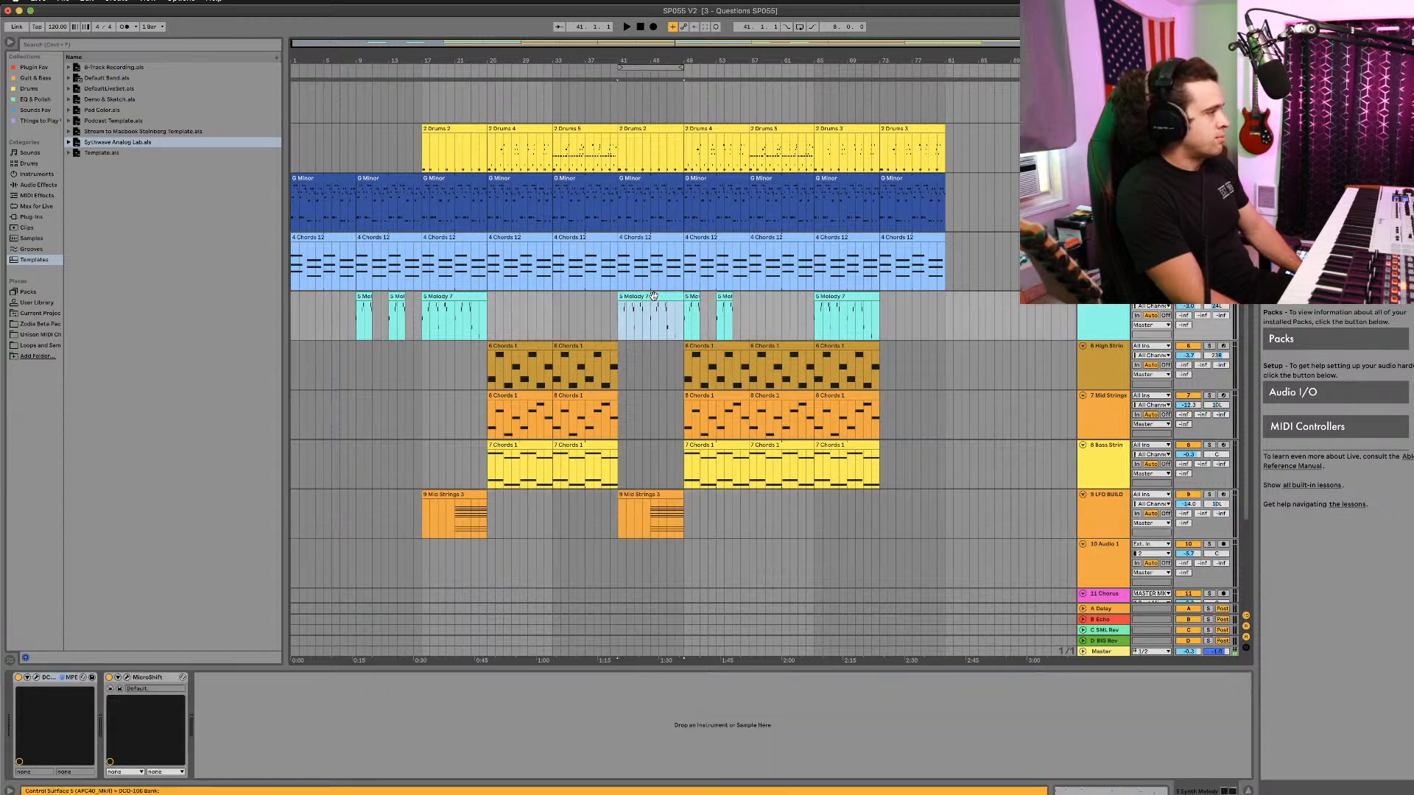
key("Delete")
left_click(695, 298)
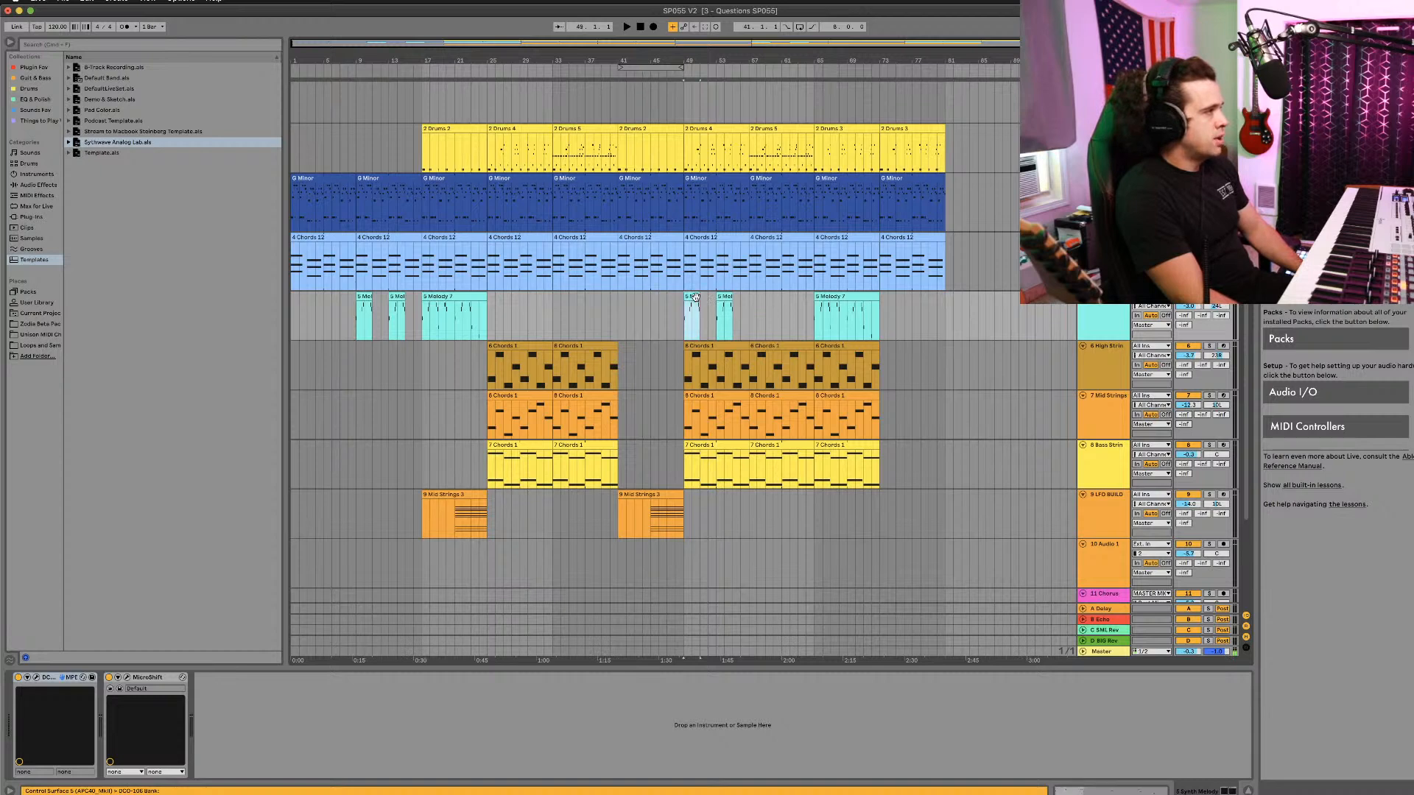
left_click(723, 298, "shift")
left_click_drag(723, 297, 658, 302)
Step: Delete the two short melody clips at bar 49 and copy the eight-bar Melody 7 clip from bar 65 to bar 57
left_click(727, 297)
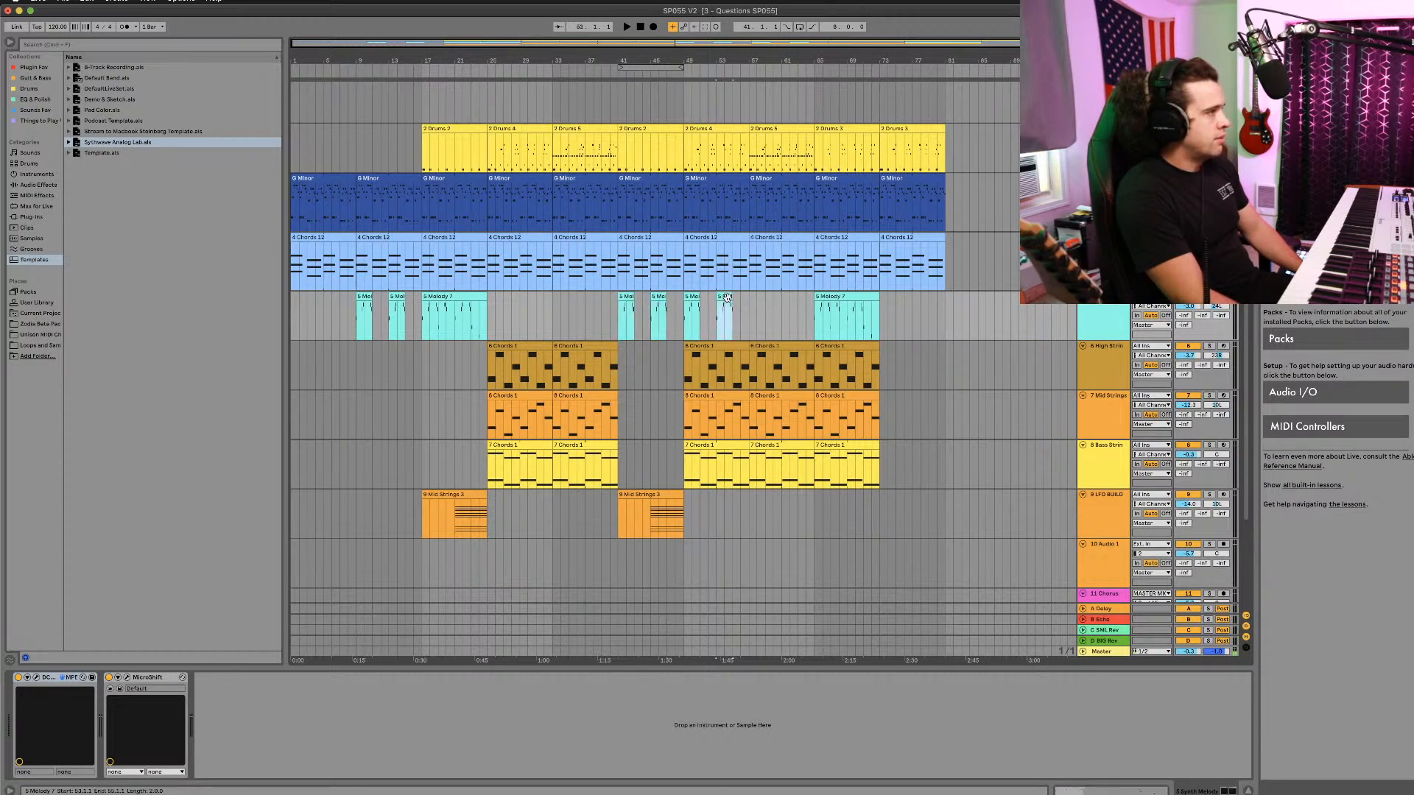
key("Delete")
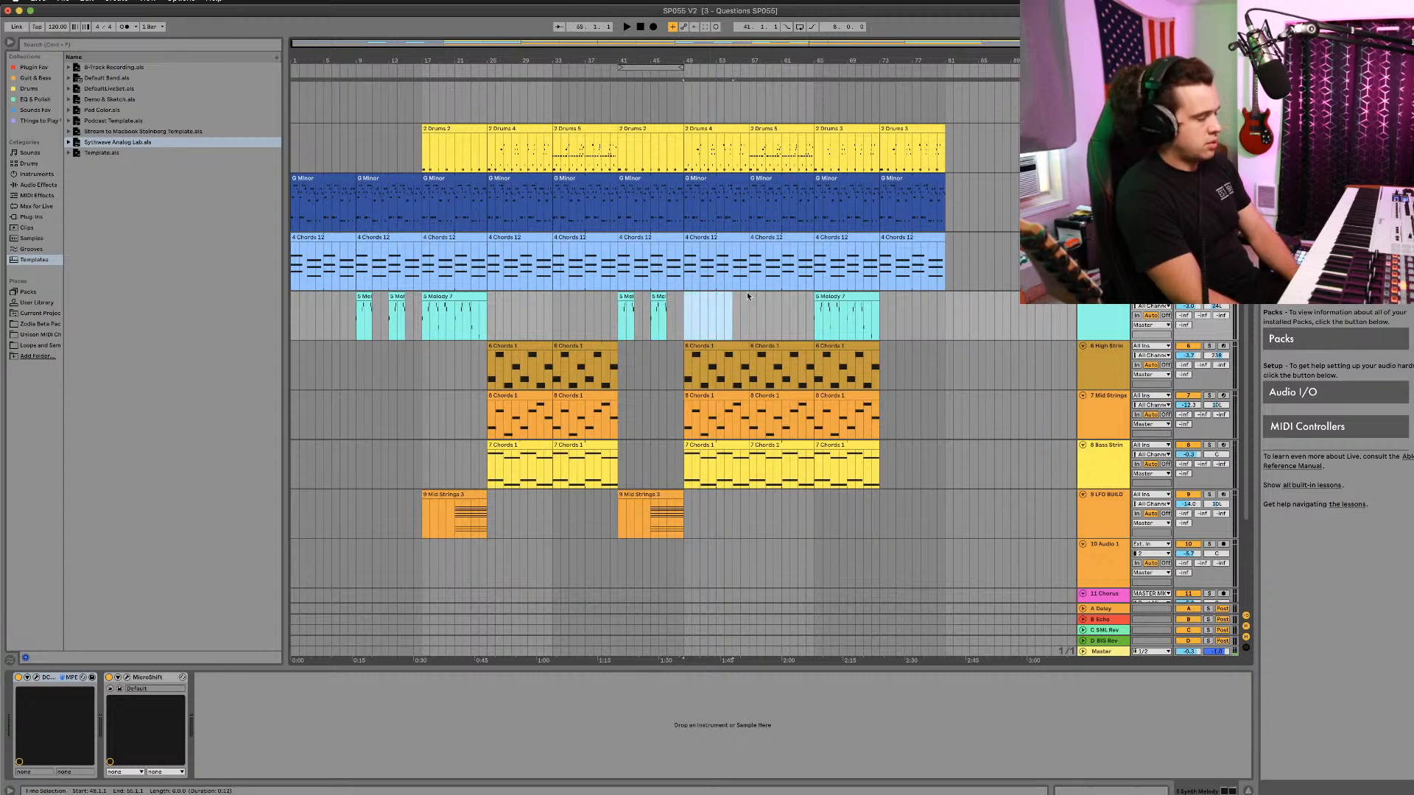
left_click(858, 298)
mouse_move(858, 298)
left_mouse_down()
mouse_move(726, 298)
mouse_move(871, 302)
left_mouse_up()
key("super+d")
Step: Copy the two short melody clips from bar 41 to bar 49 on the melody track
left_click(627, 296)
left_click(656, 297, "shift")
left_click_drag(658, 297, 726, 302)
left_click(763, 294)
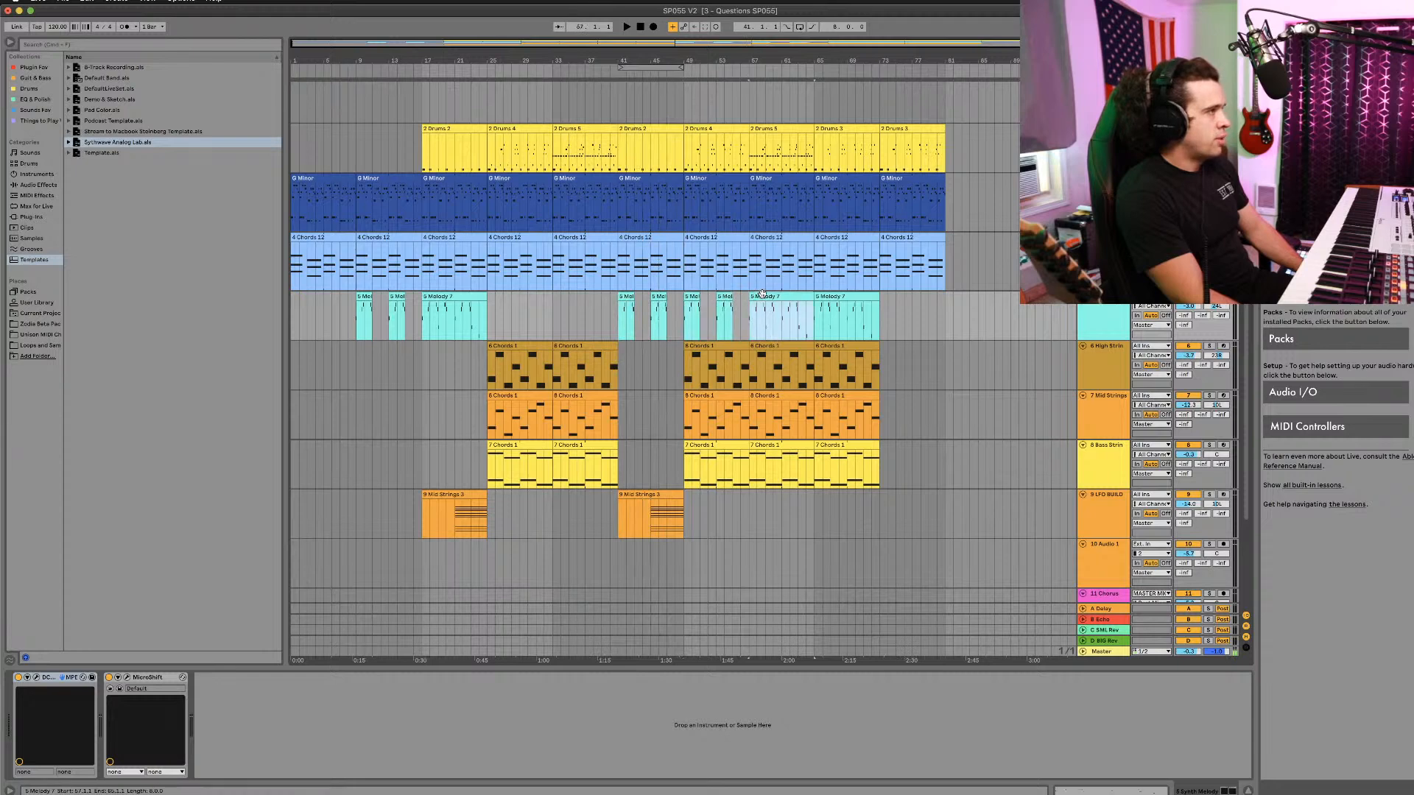
Step: Duplicate the drum clip at bar 57 over the following eight bars, replacing the drum clip at bar 65
left_click(769, 131)
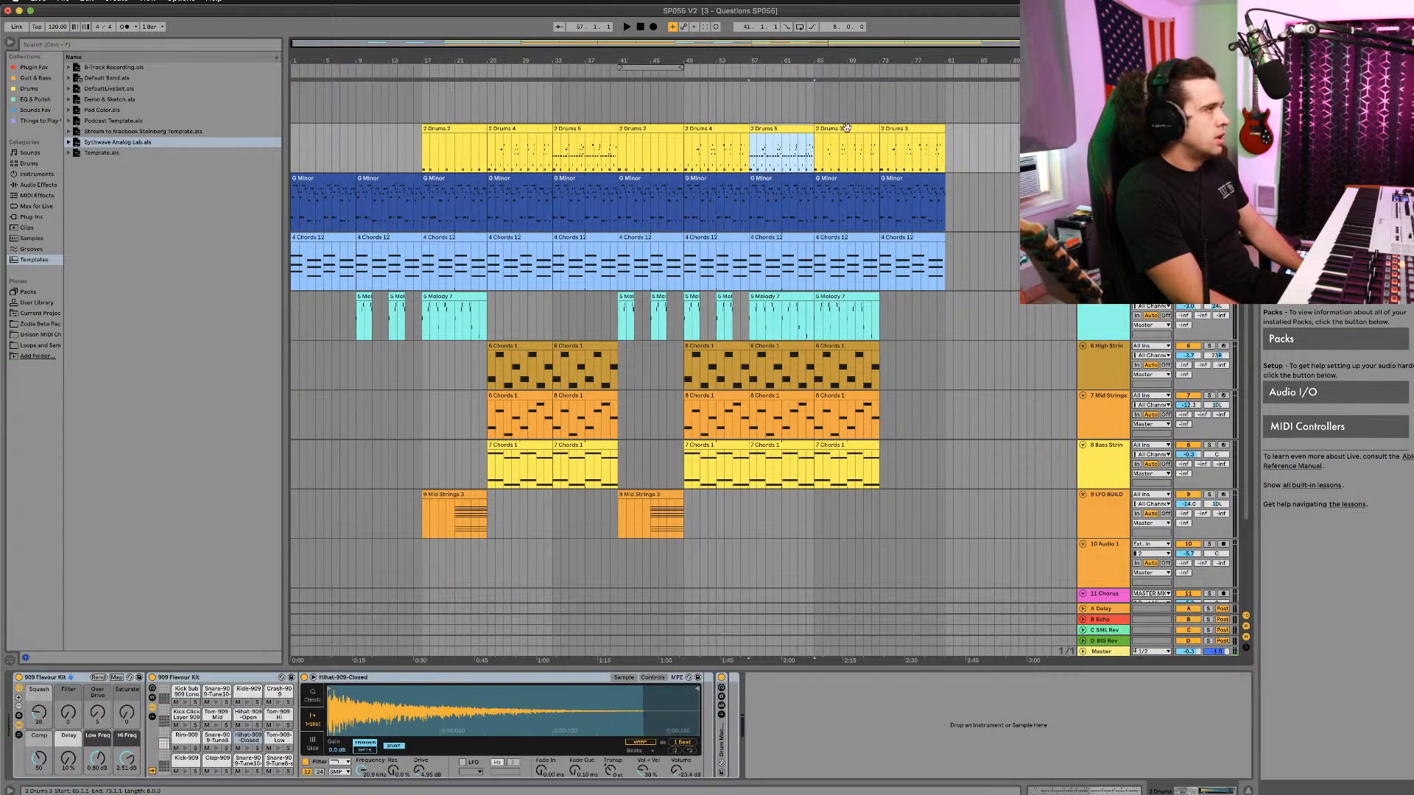
key("super+d")
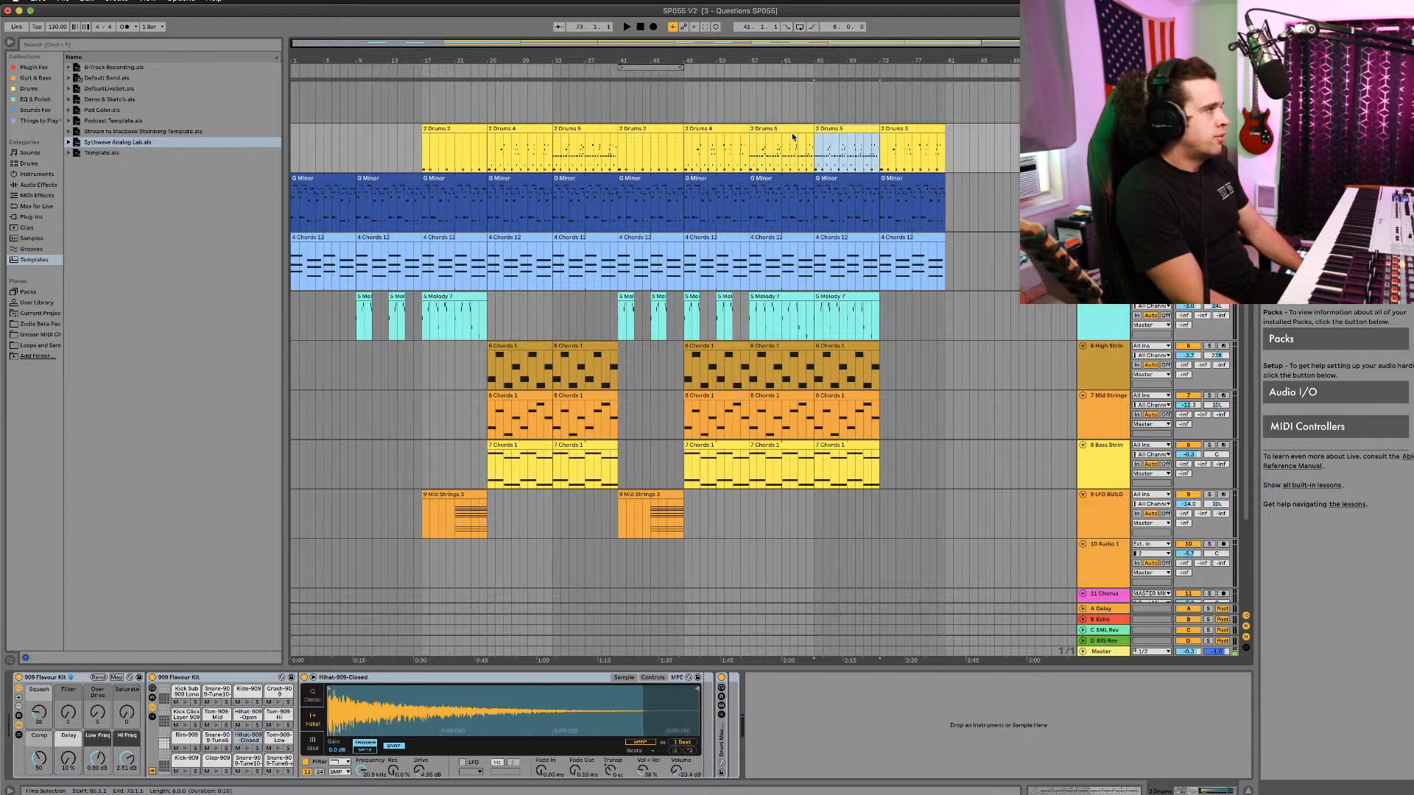
left_click(911, 142)
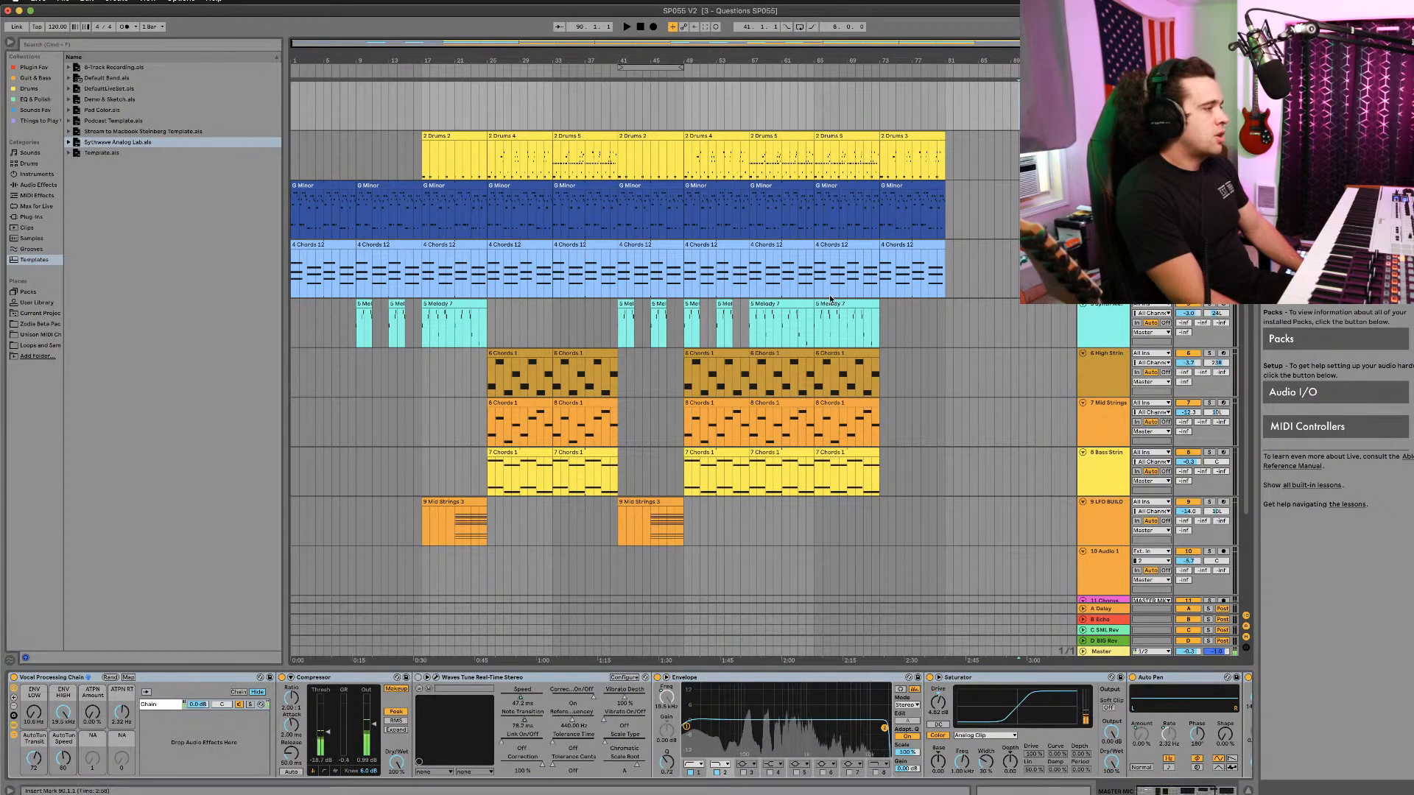
Step: Play the song from the start, and copy the bass strings clip from bar 25 to bars 17 and 9
left_click(641, 28)
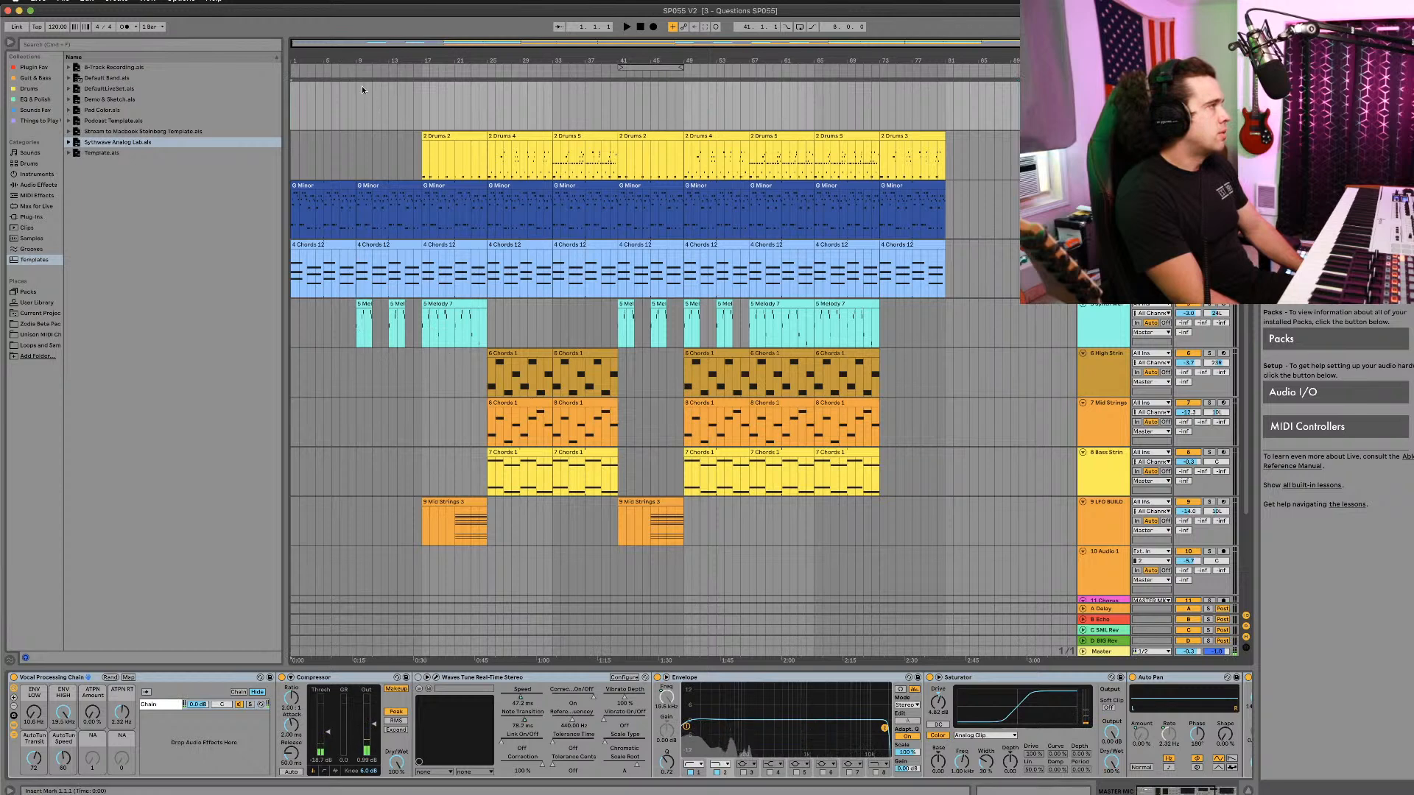
key("space")
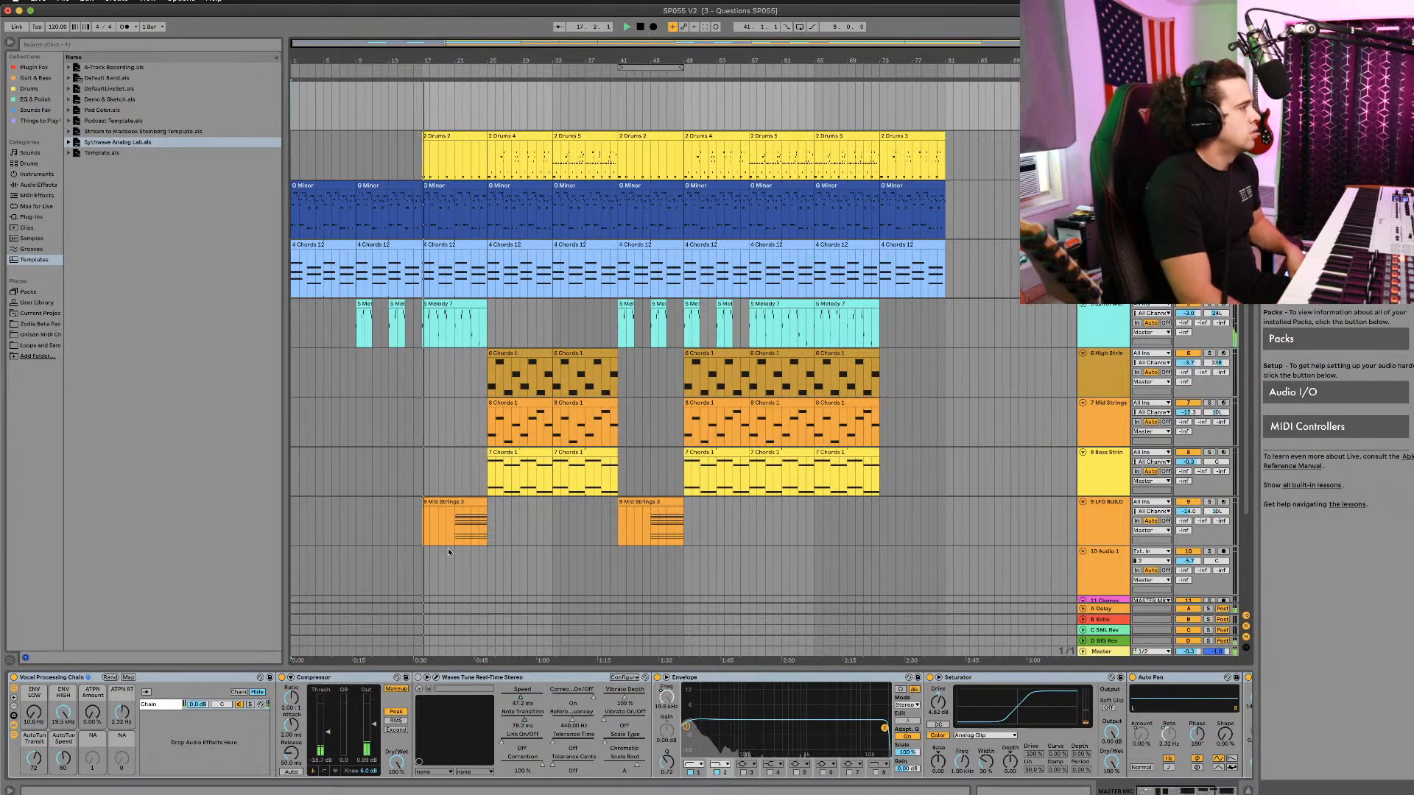
left_click(511, 458)
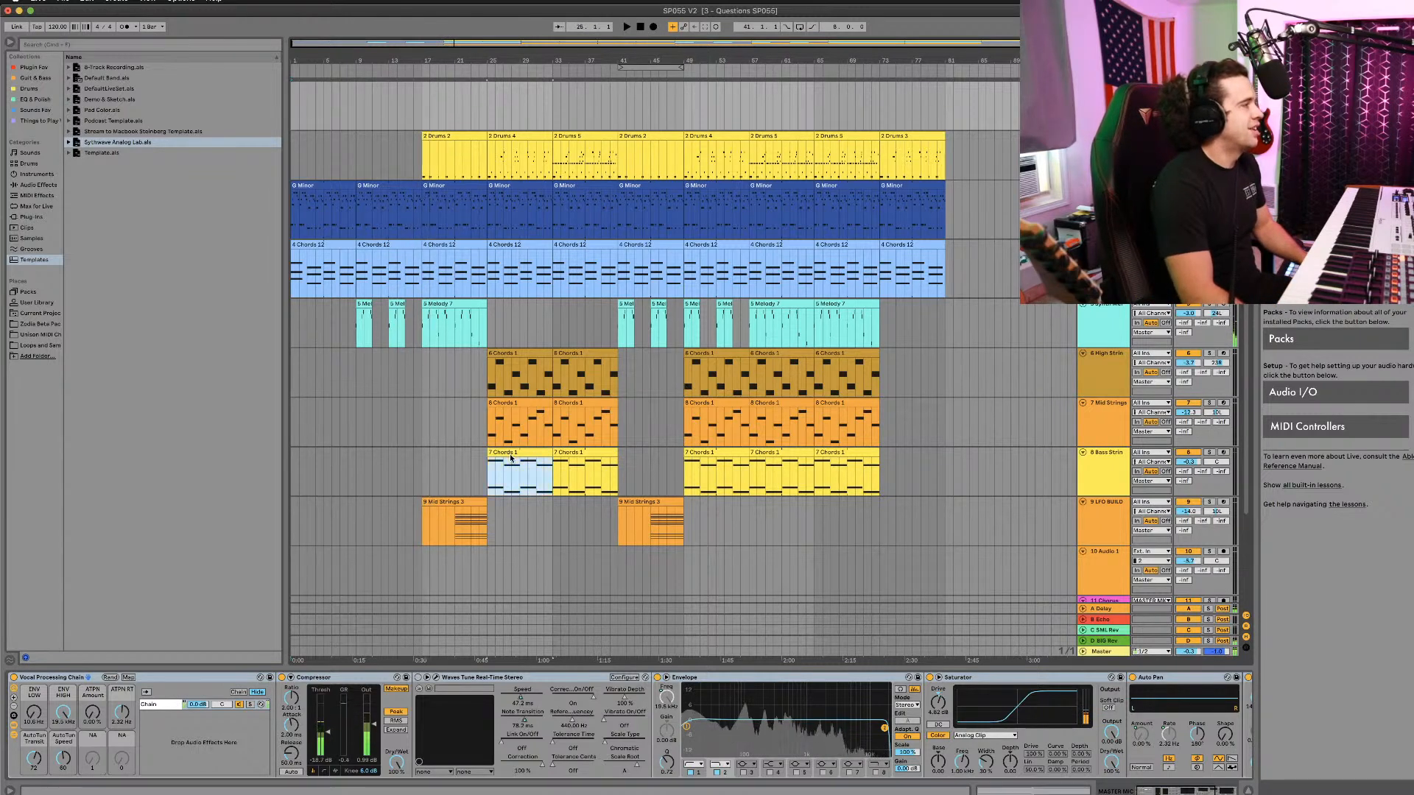
left_click_drag(511, 457, 388, 451)
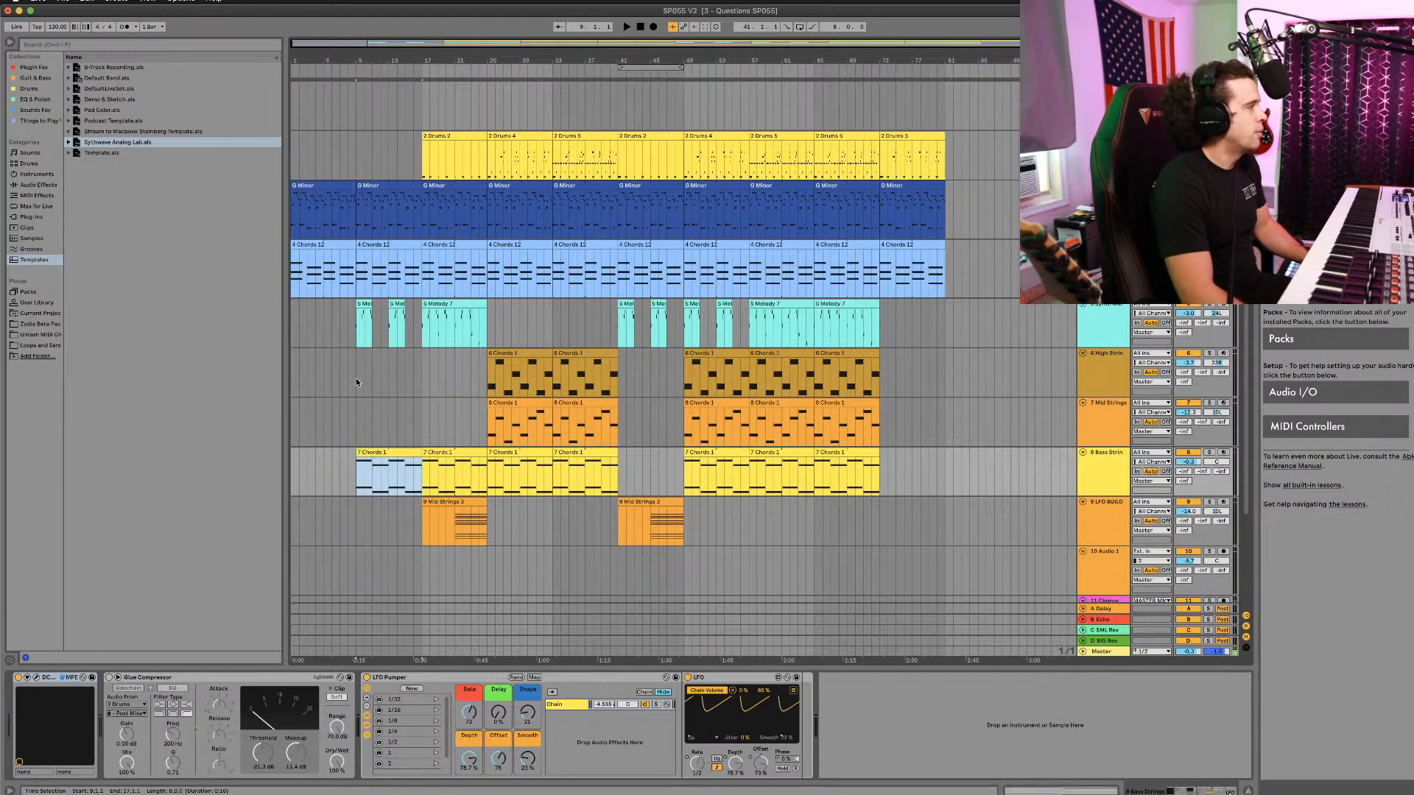
Step: Play the intro from the start and delete the bass strings clip at bar 9
left_click(640, 27)
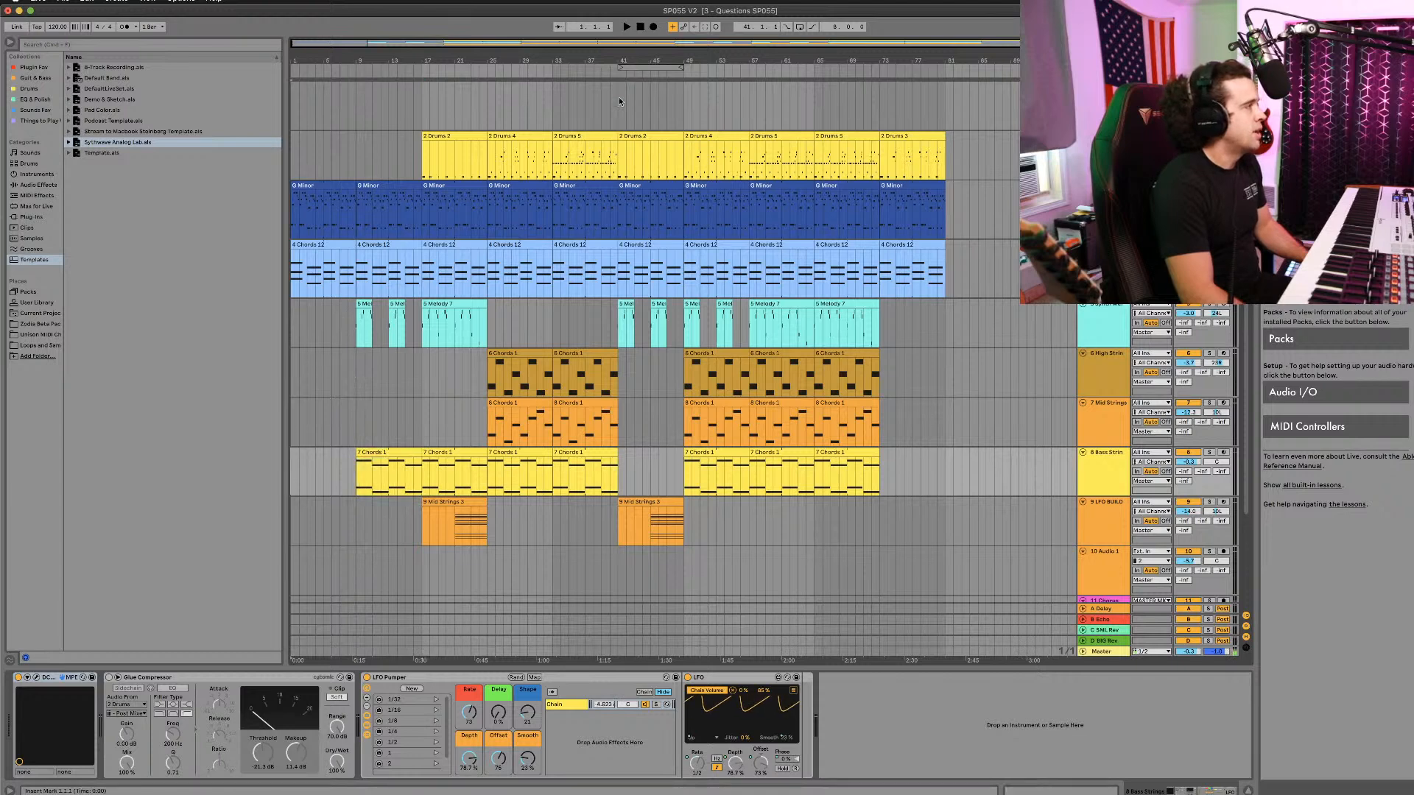
key("space")
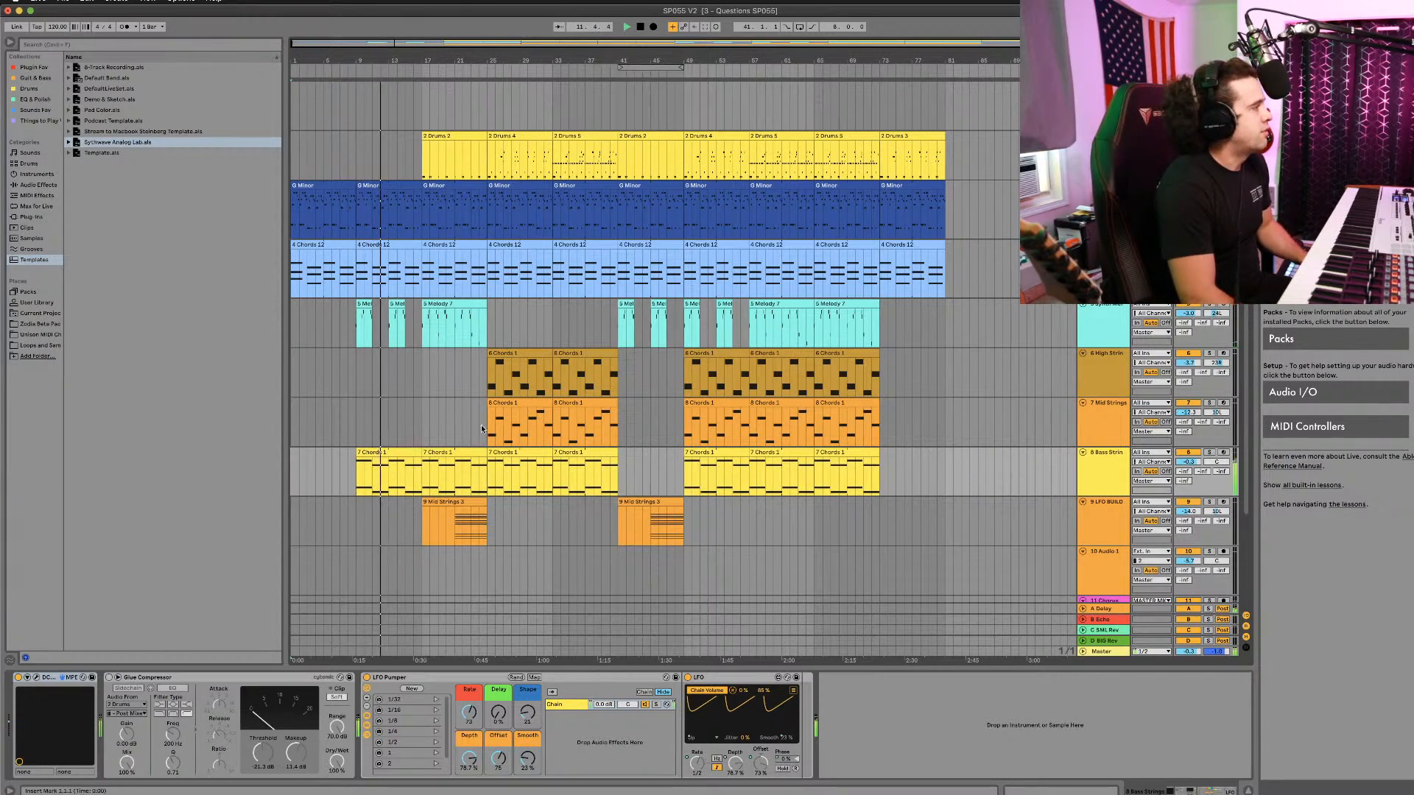
key("space")
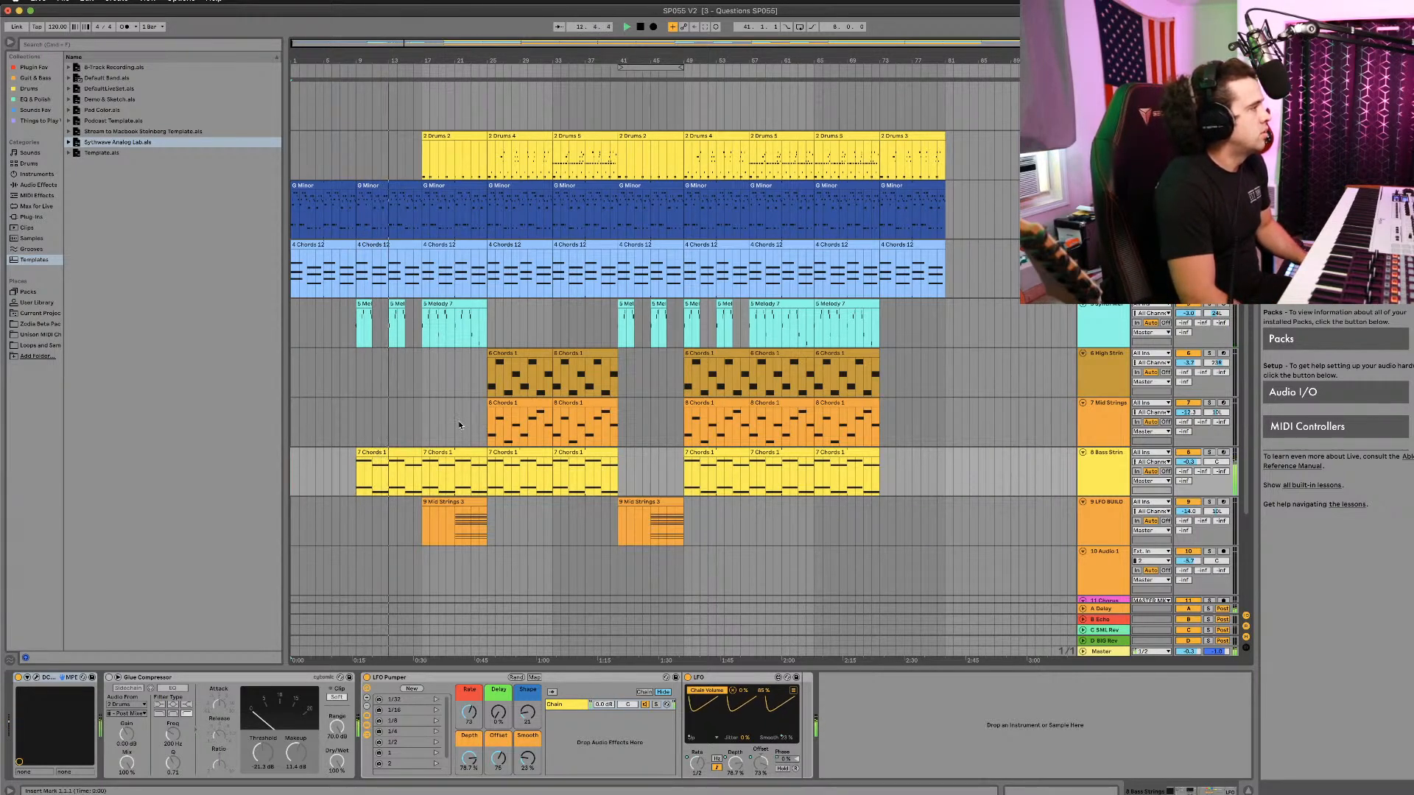
left_click(380, 455)
key("Delete")
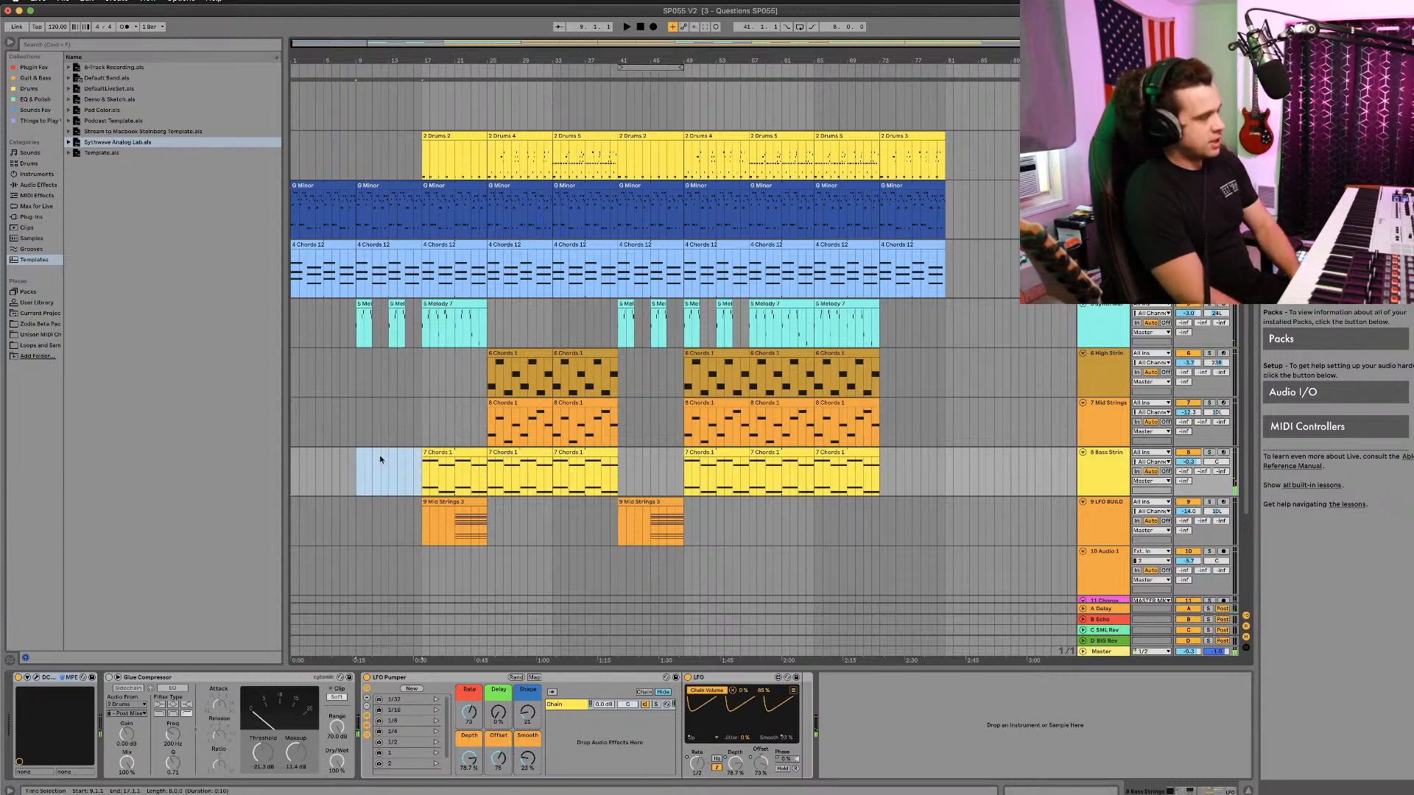
Step: Delete the Melody 7 clip at bar 17 and move the two short melody clips from bar 9 into its place
left_click(433, 303)
key("Delete")
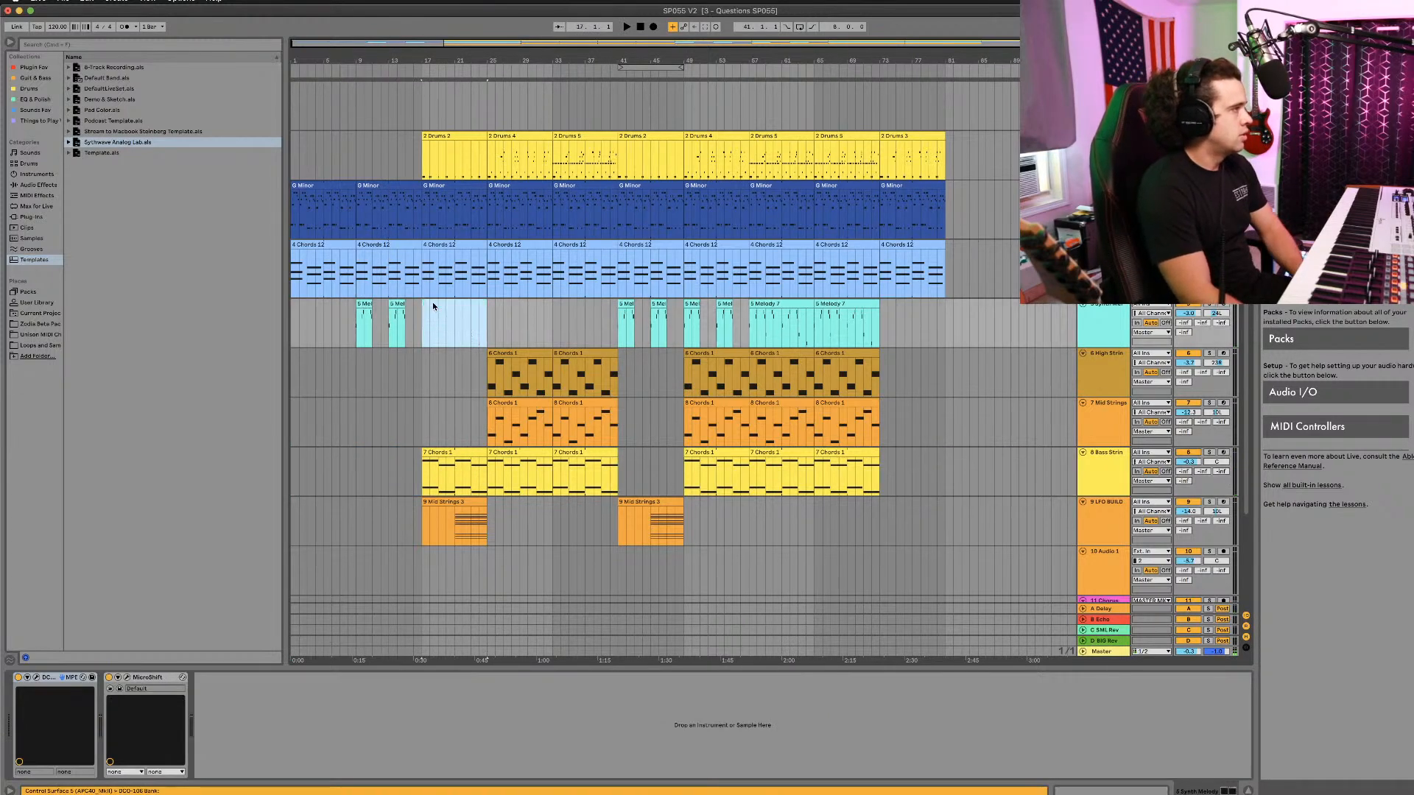
left_click(361, 304)
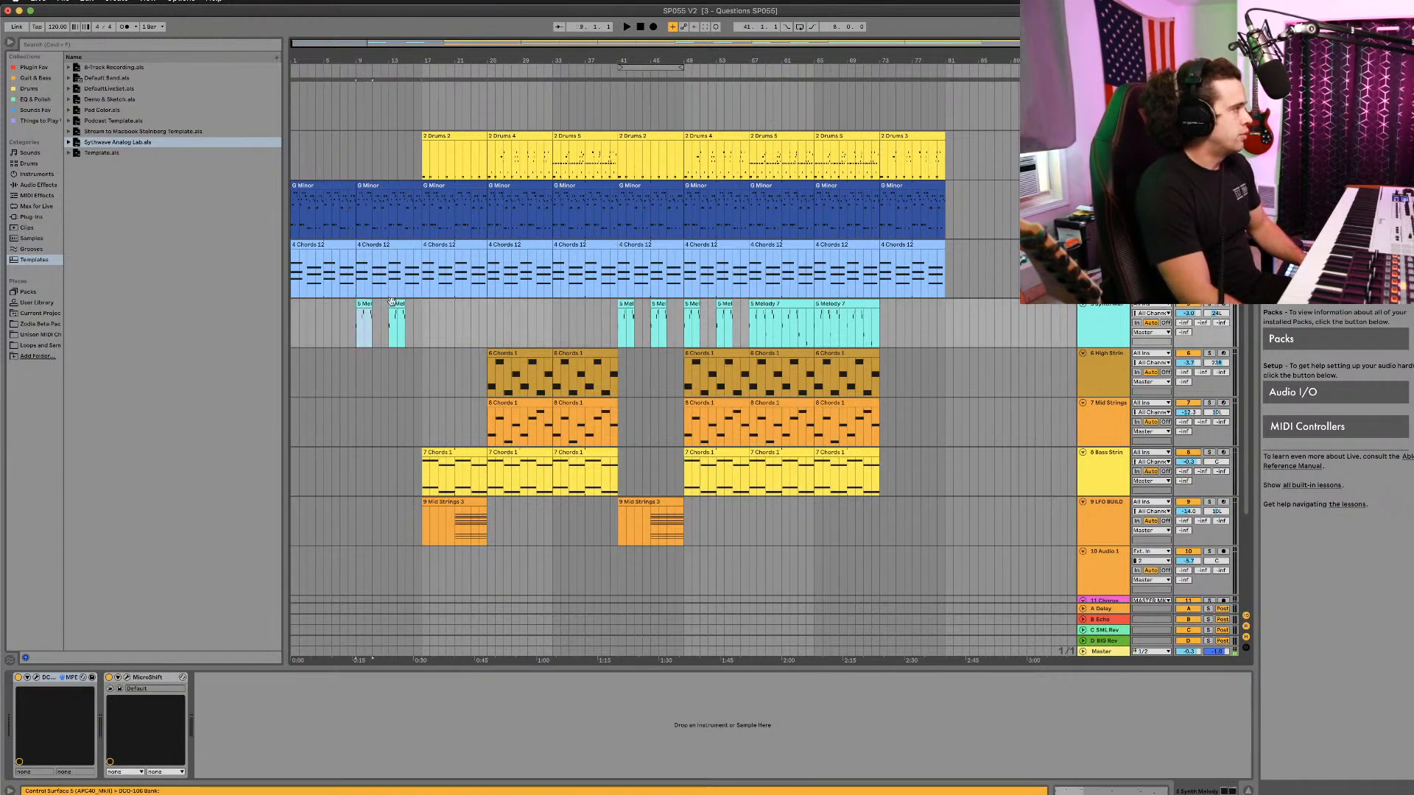
left_click(392, 304, "shift")
left_click_drag(392, 304, 459, 313)
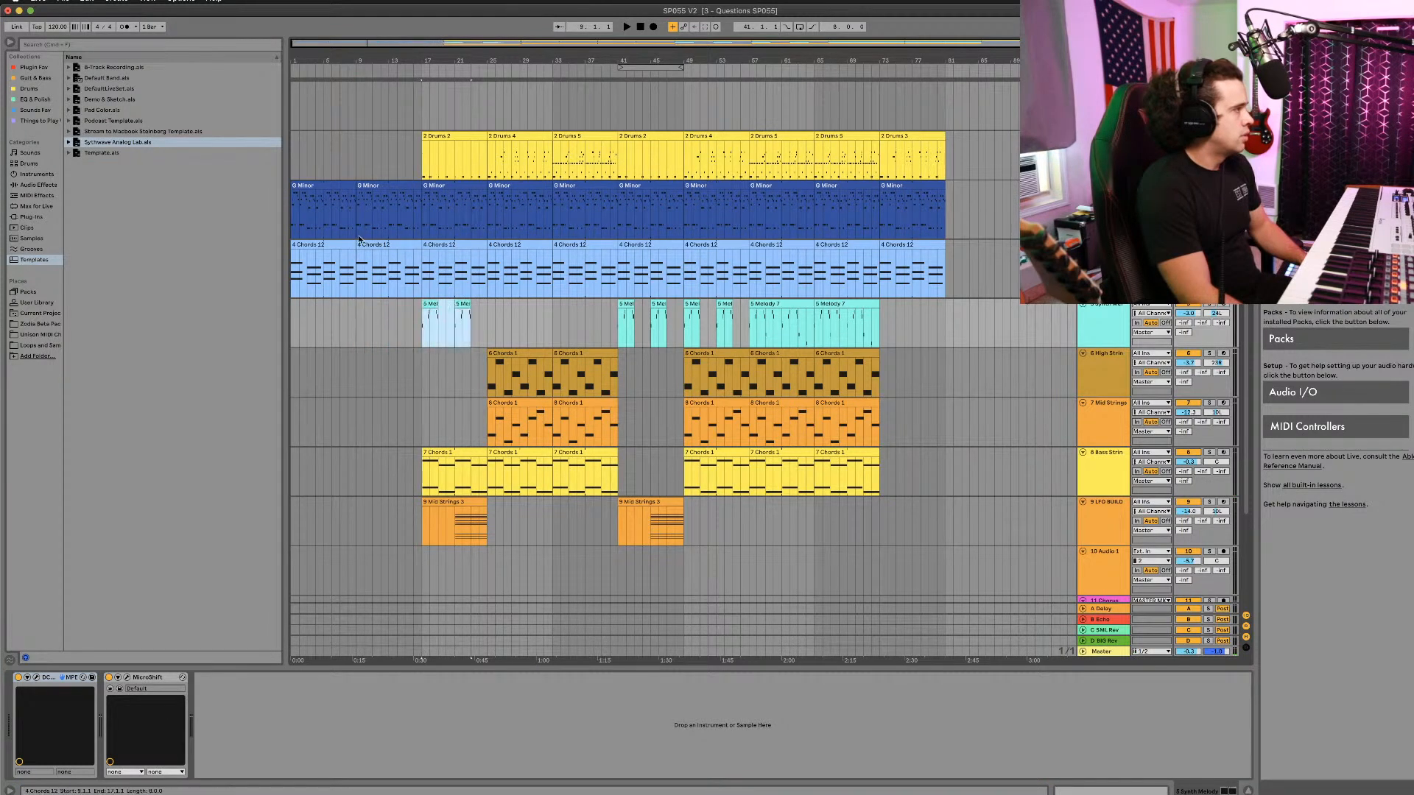
Step: Delete the G Minor and Chords 12 clips between bars 9 and 17
left_click(374, 243)
left_click(390, 187, "shift")
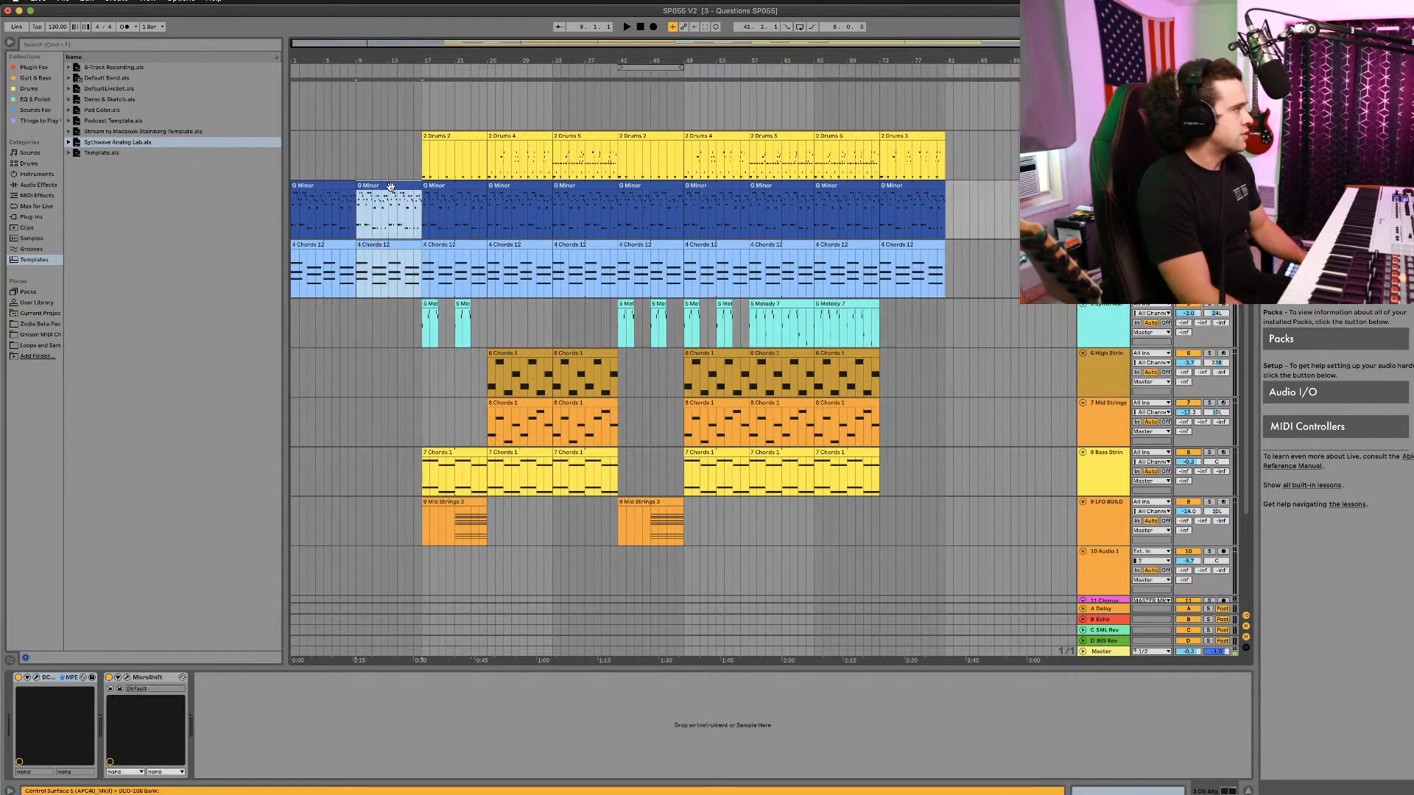
key("Delete")
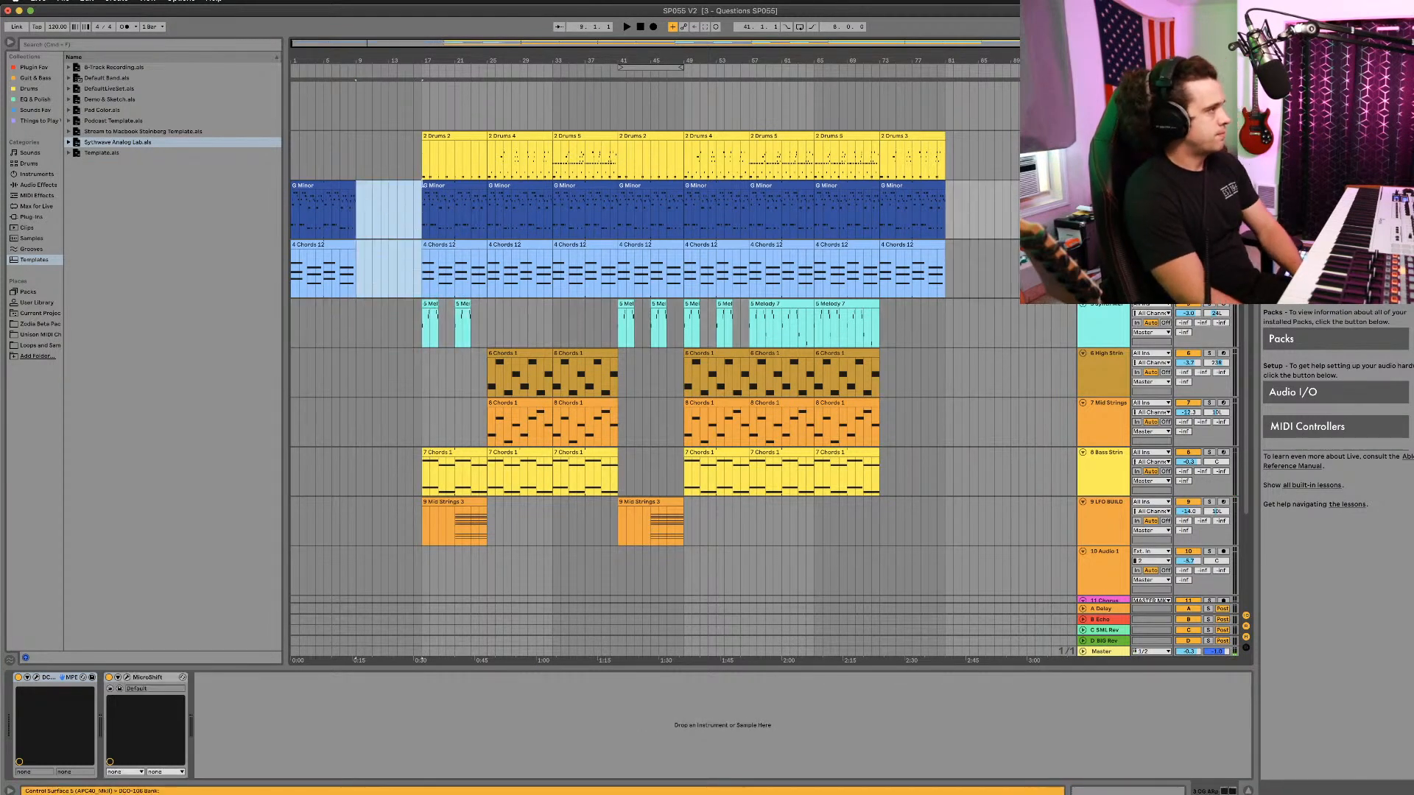
Step: Shift all clips from bar 17 onward eight bars earlier so that section starts at bar 9
left_click(441, 134)
left_click(962, 543, "shift")
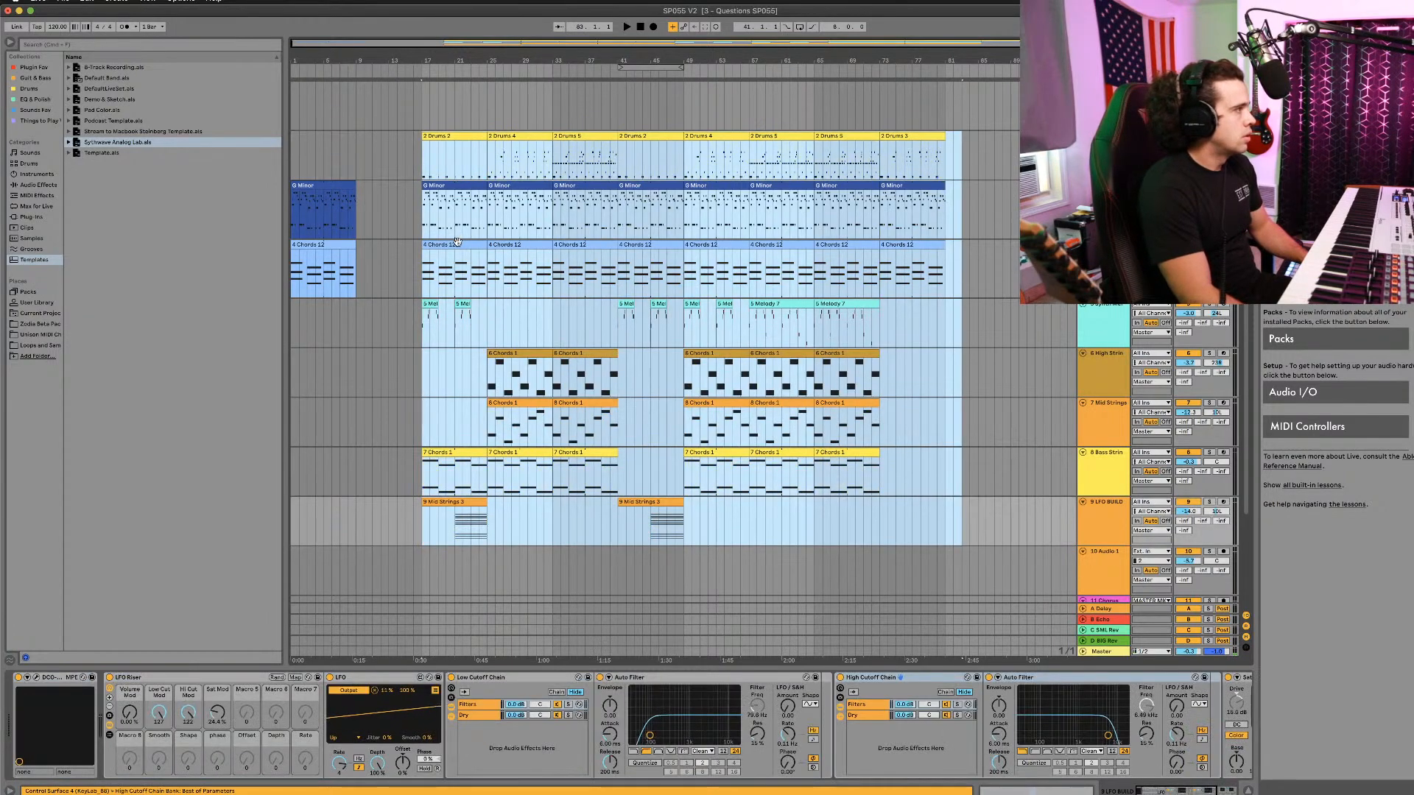
left_click_drag(456, 241, 391, 241)
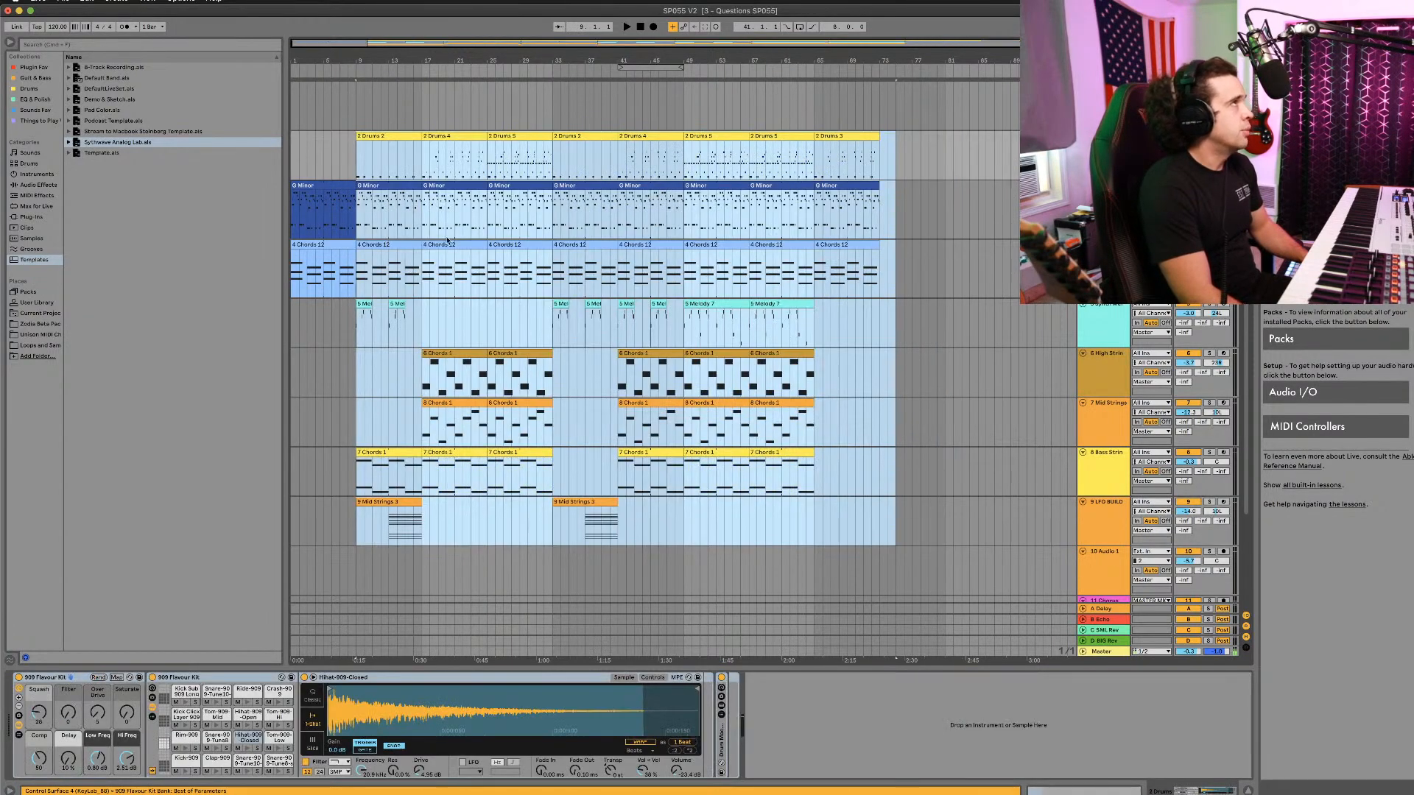
Step: Play the shortened arrangement from the start and delete the G Minor clip between bars 33 and 41
left_click(640, 27)
key("space")
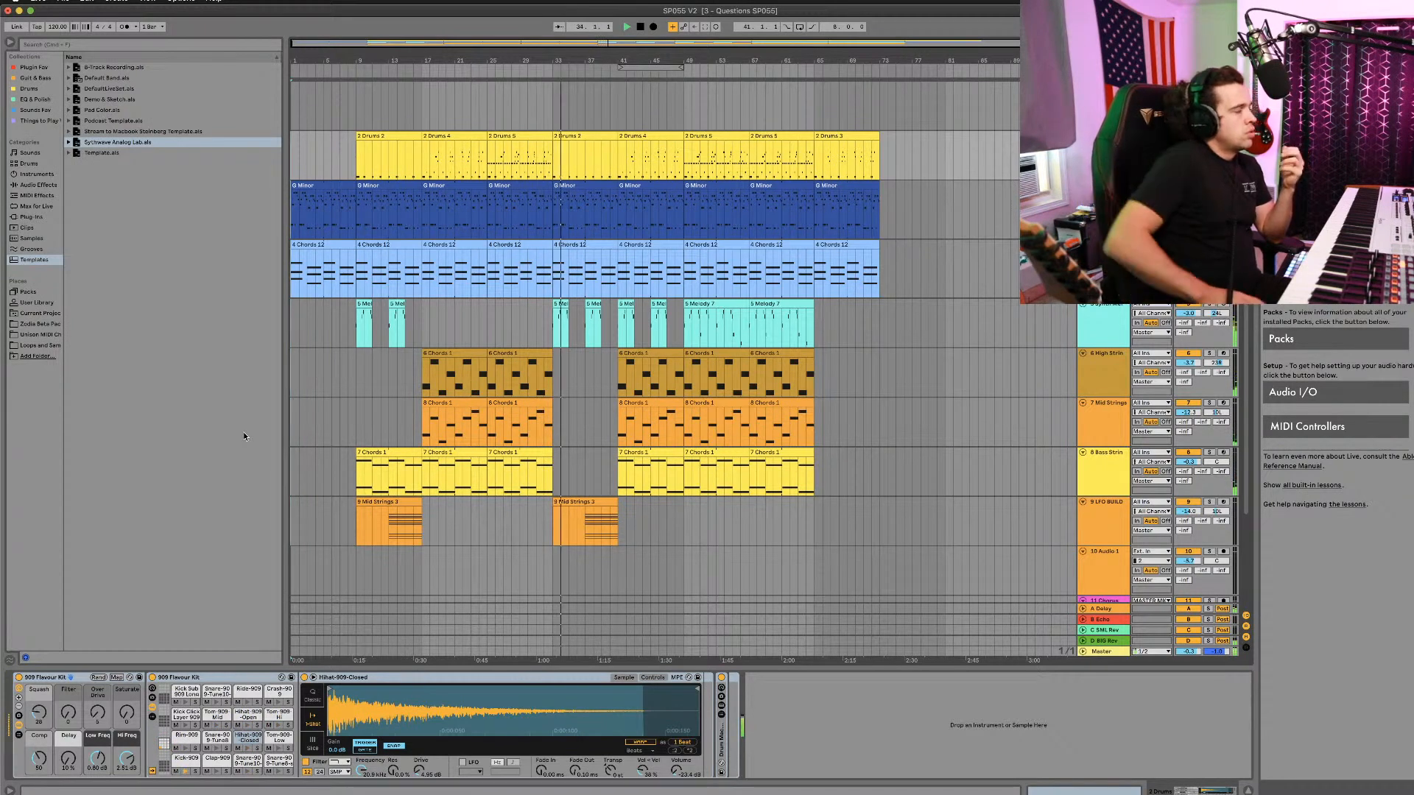
left_click(598, 195)
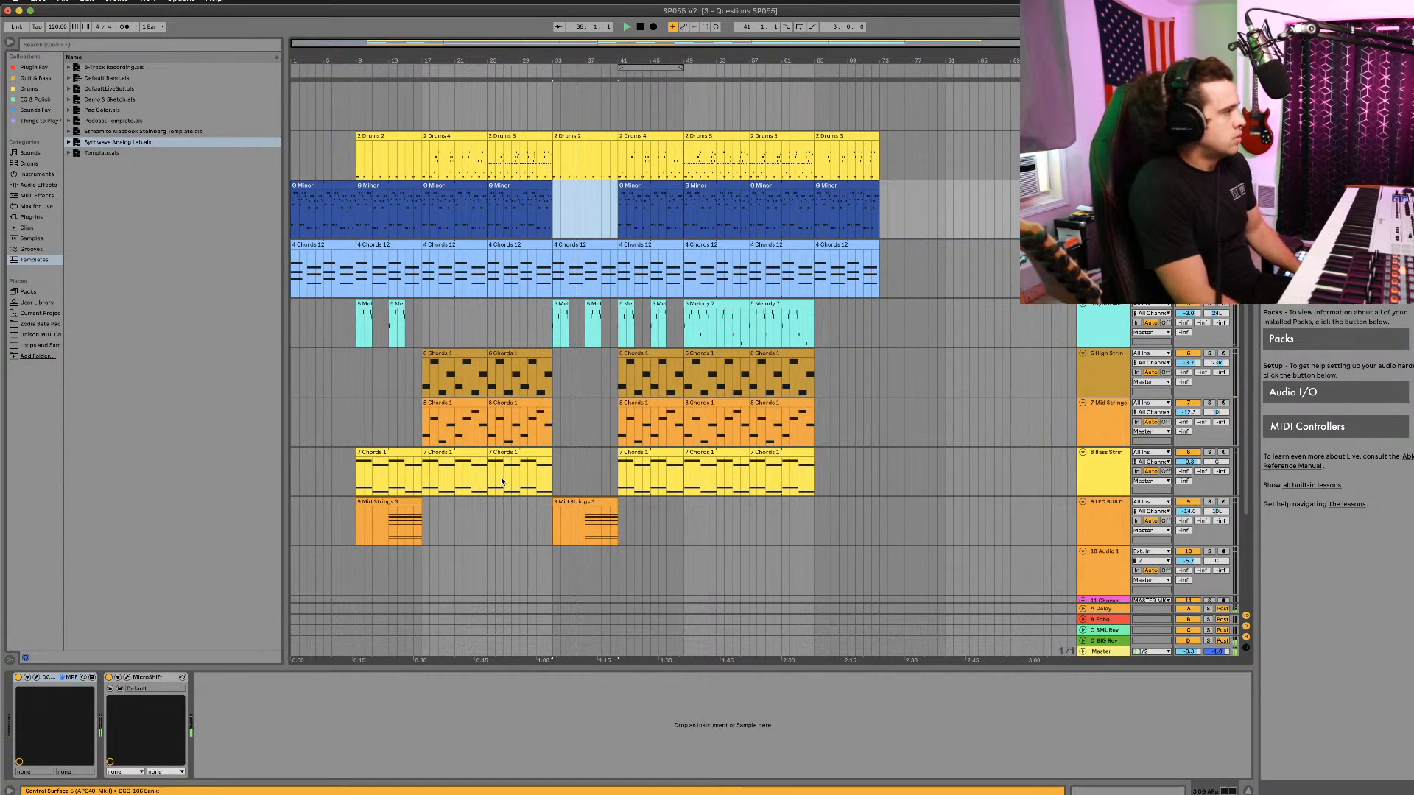
Step: Duplicate the bass strings clip from bar 25 to bar 33 and play the transition from about bar 29
left_click(505, 452)
key("ctrl+d")
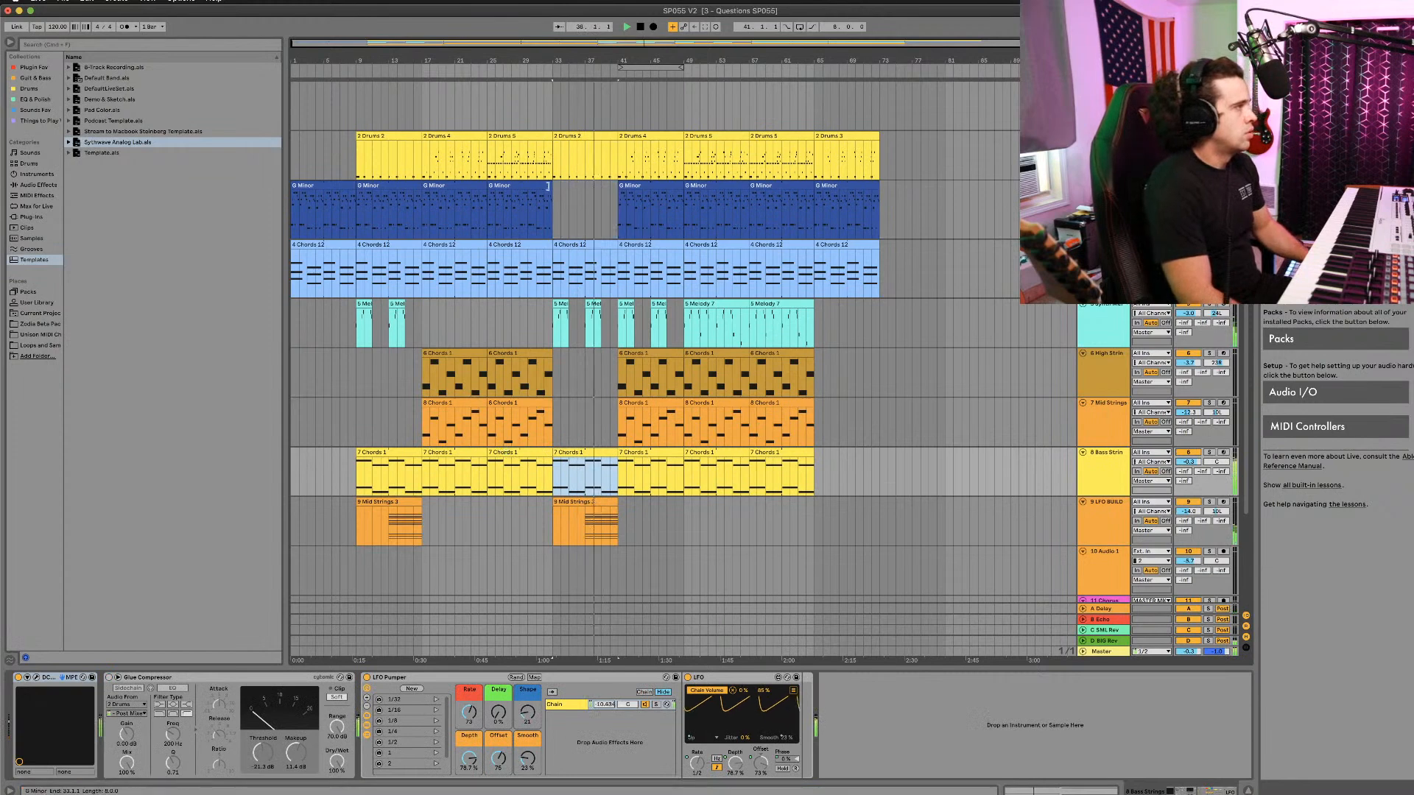
left_click(519, 70)
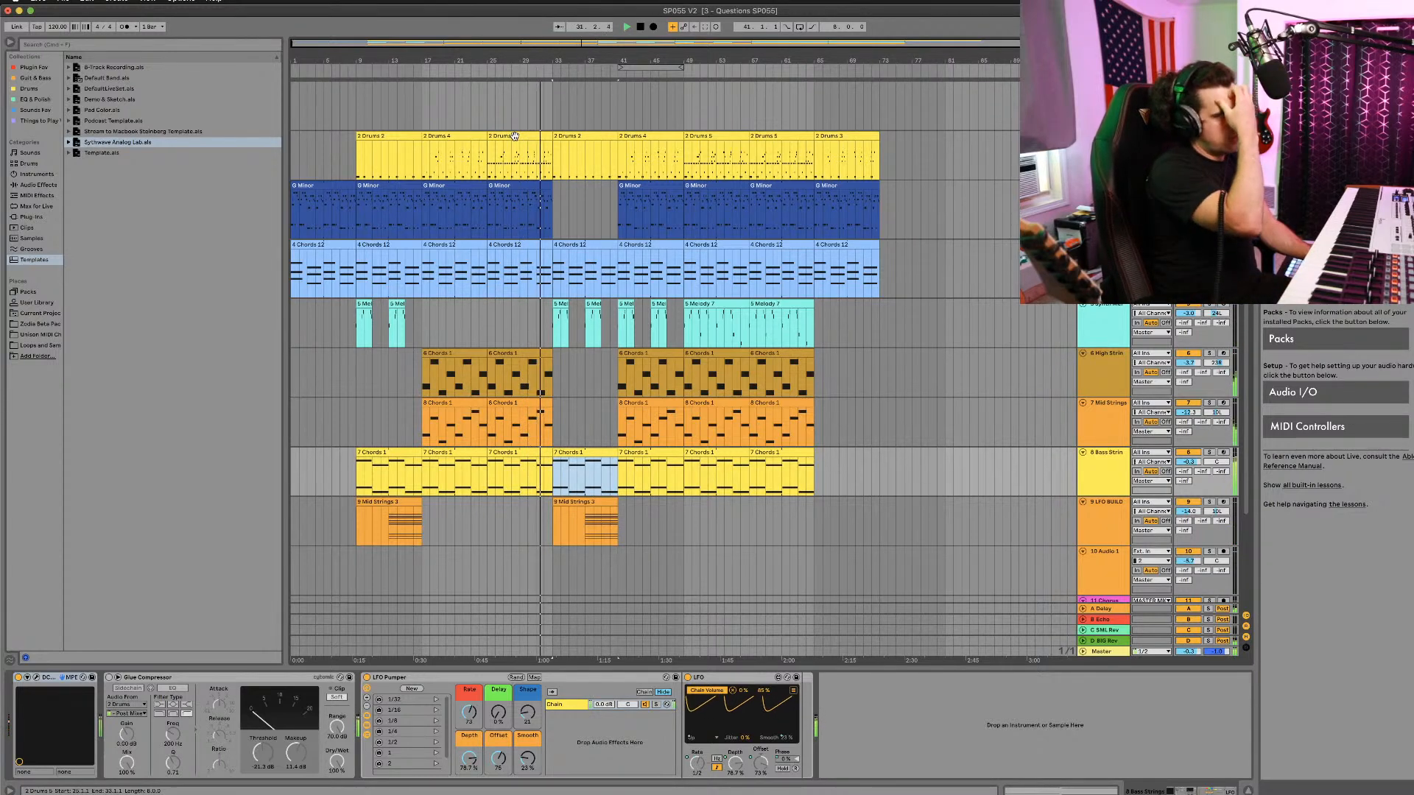
Step: Replace the drum clip at bar 33 with a copy of the Drums 4 clip from bar 41, and check its notes during playback
left_click(634, 137)
left_click_drag(634, 137, 566, 138)
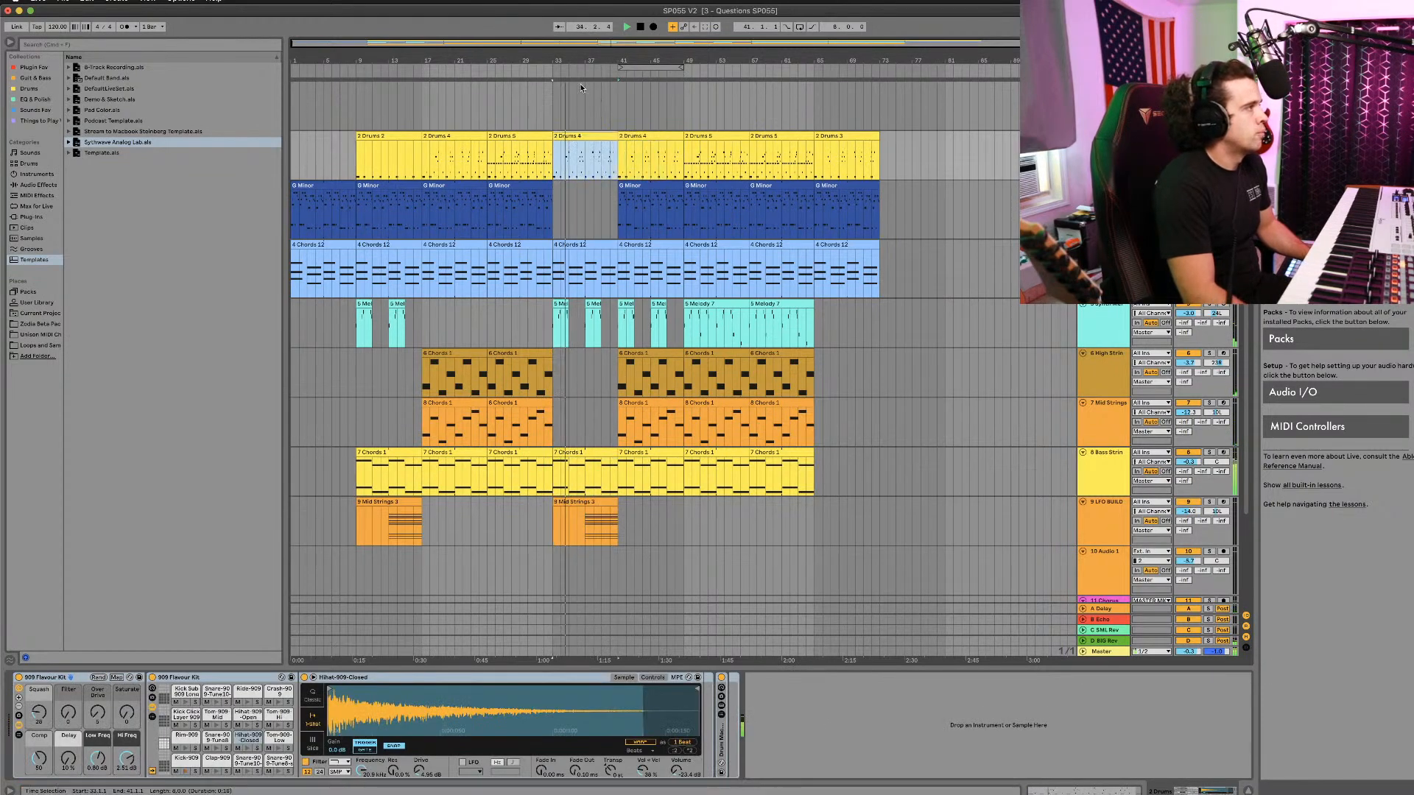
left_click(578, 135)
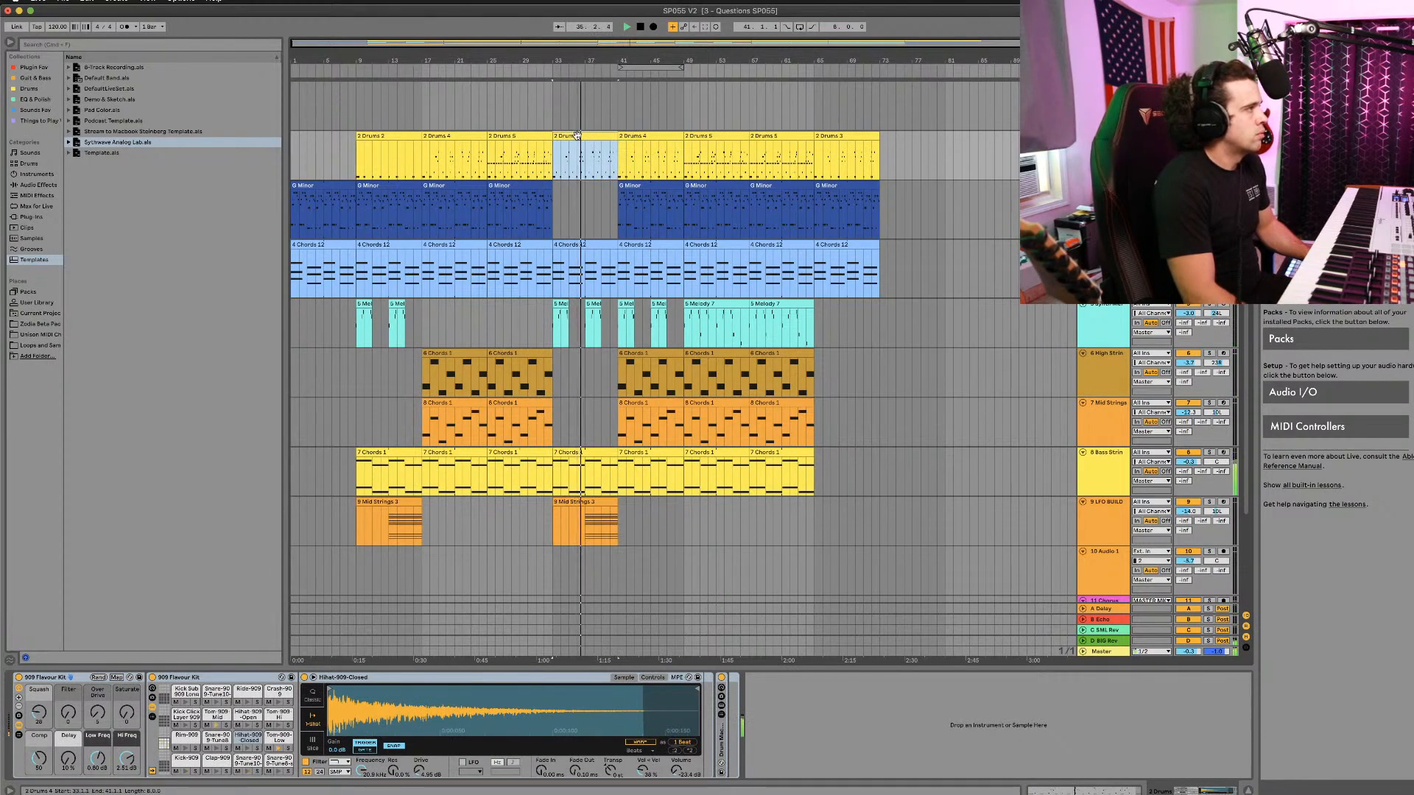
double_click(578, 136)
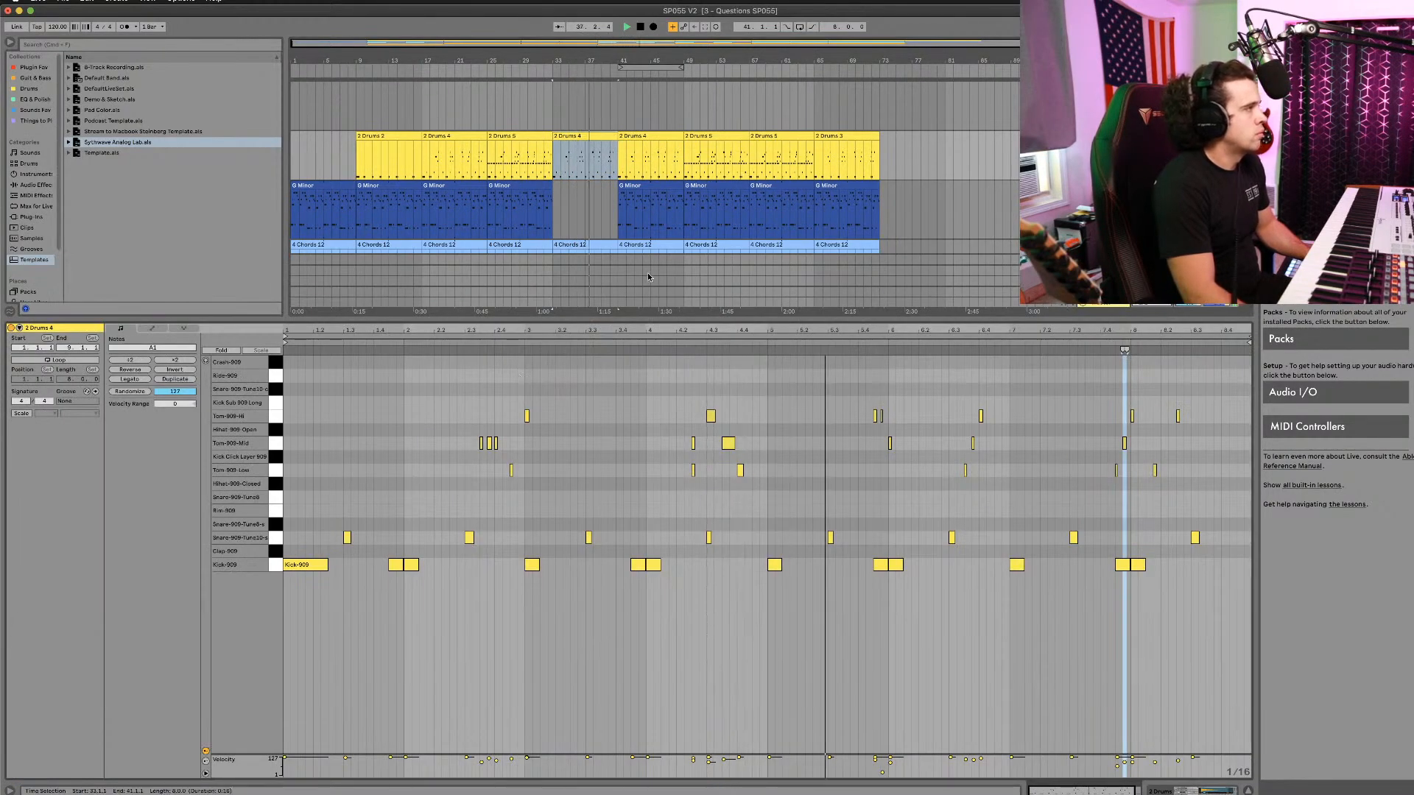
key("shift+Tab")
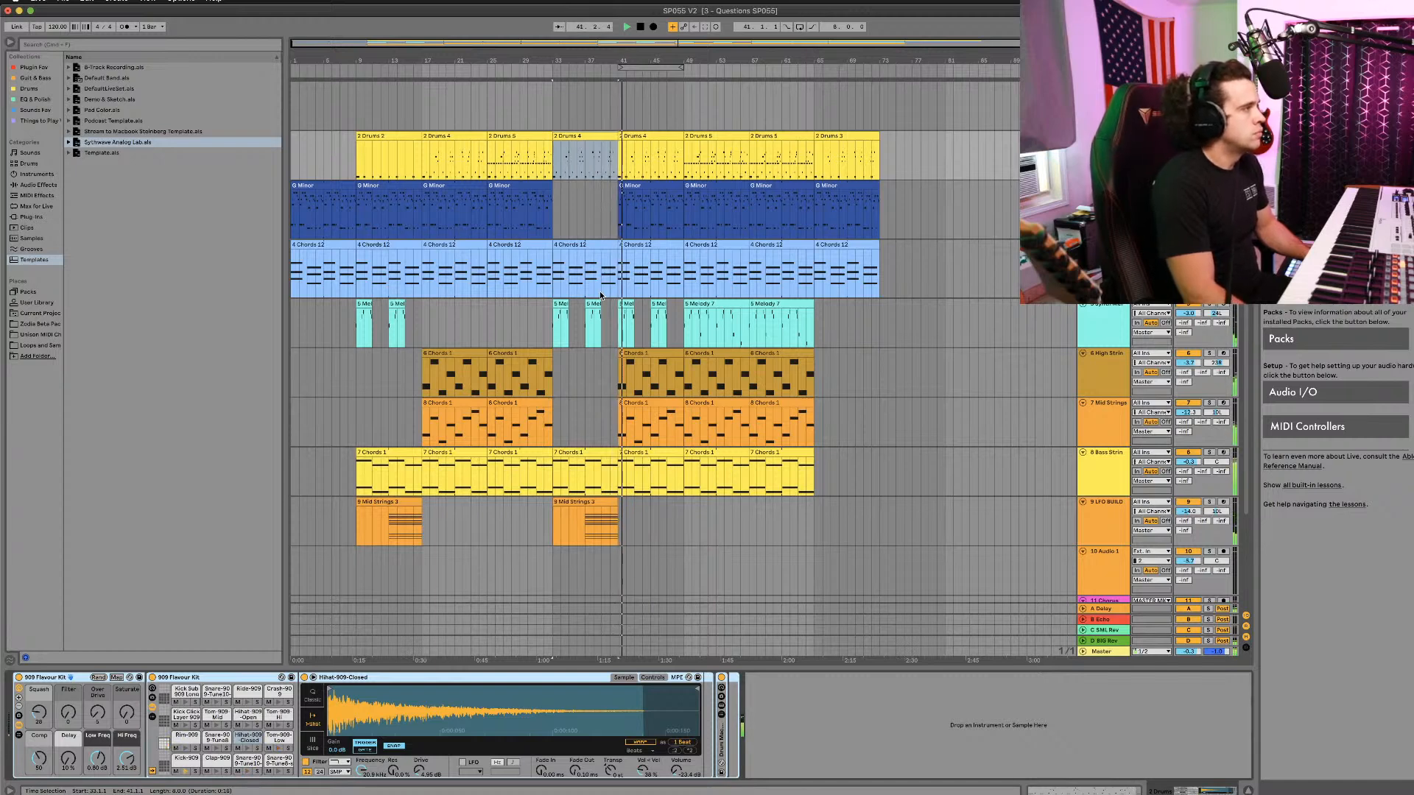
key("space")
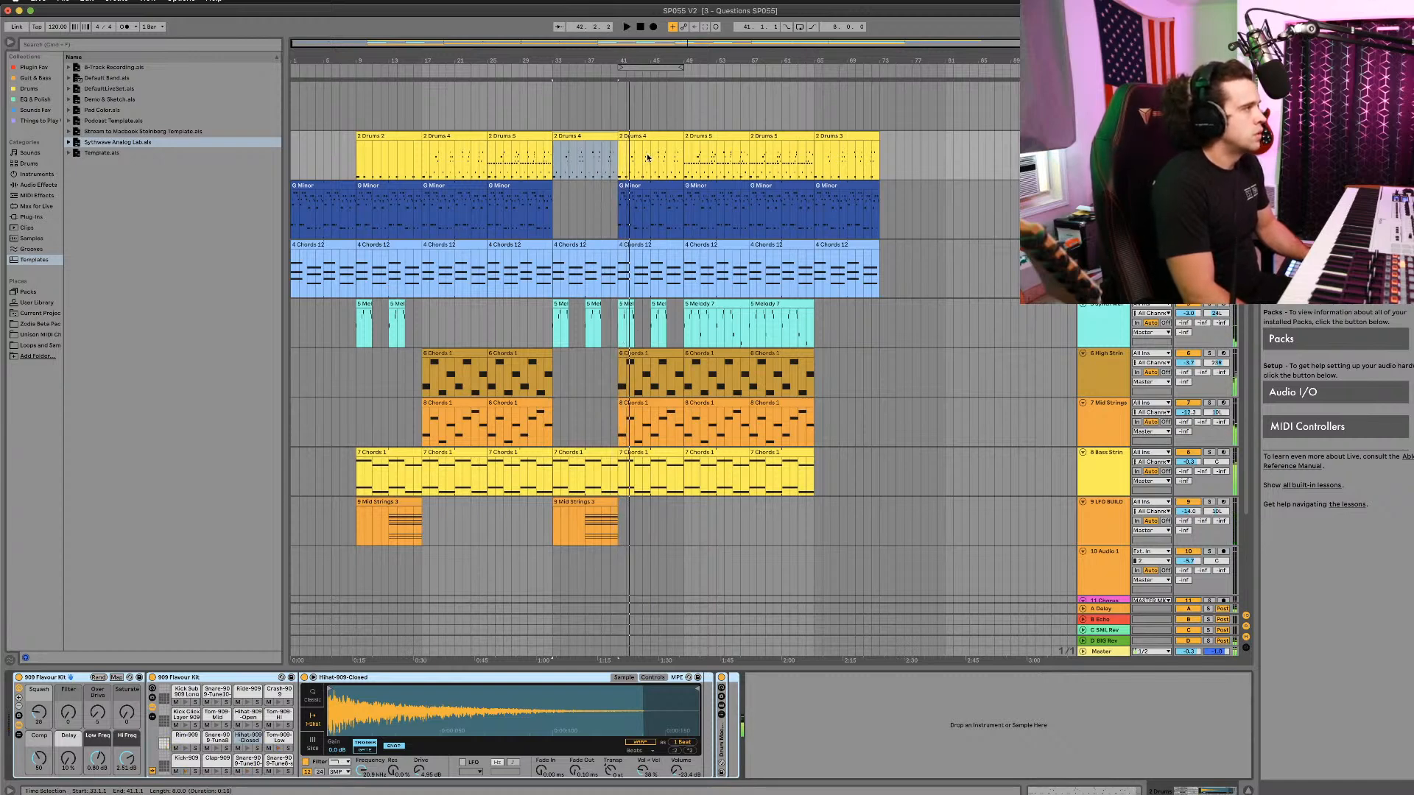
Step: Delete the drum clip at bar 41 and fill the gap with a copy of the busier drum clip from bar 49
left_click(657, 137)
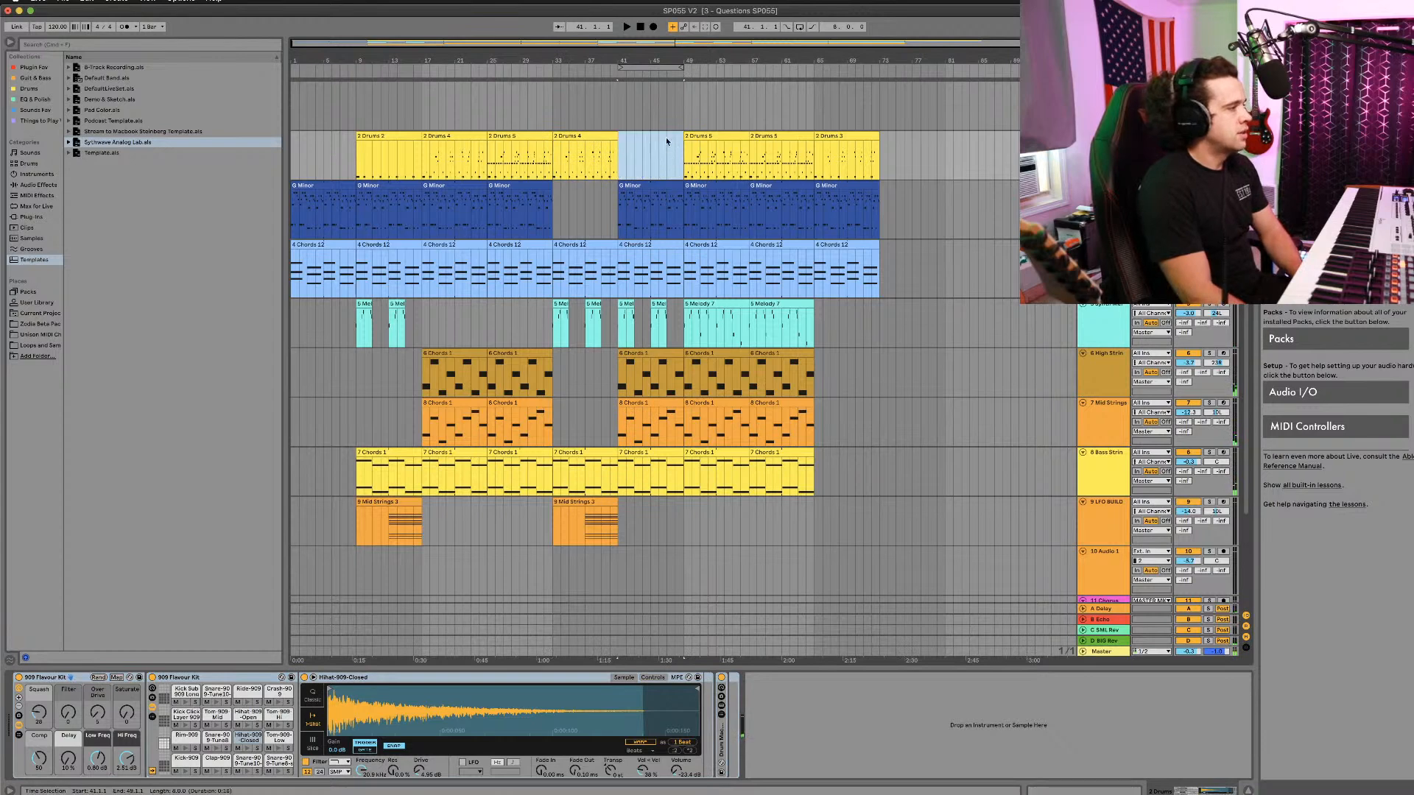
key("Delete")
left_click(725, 134)
left_click_drag(726, 133, 663, 137)
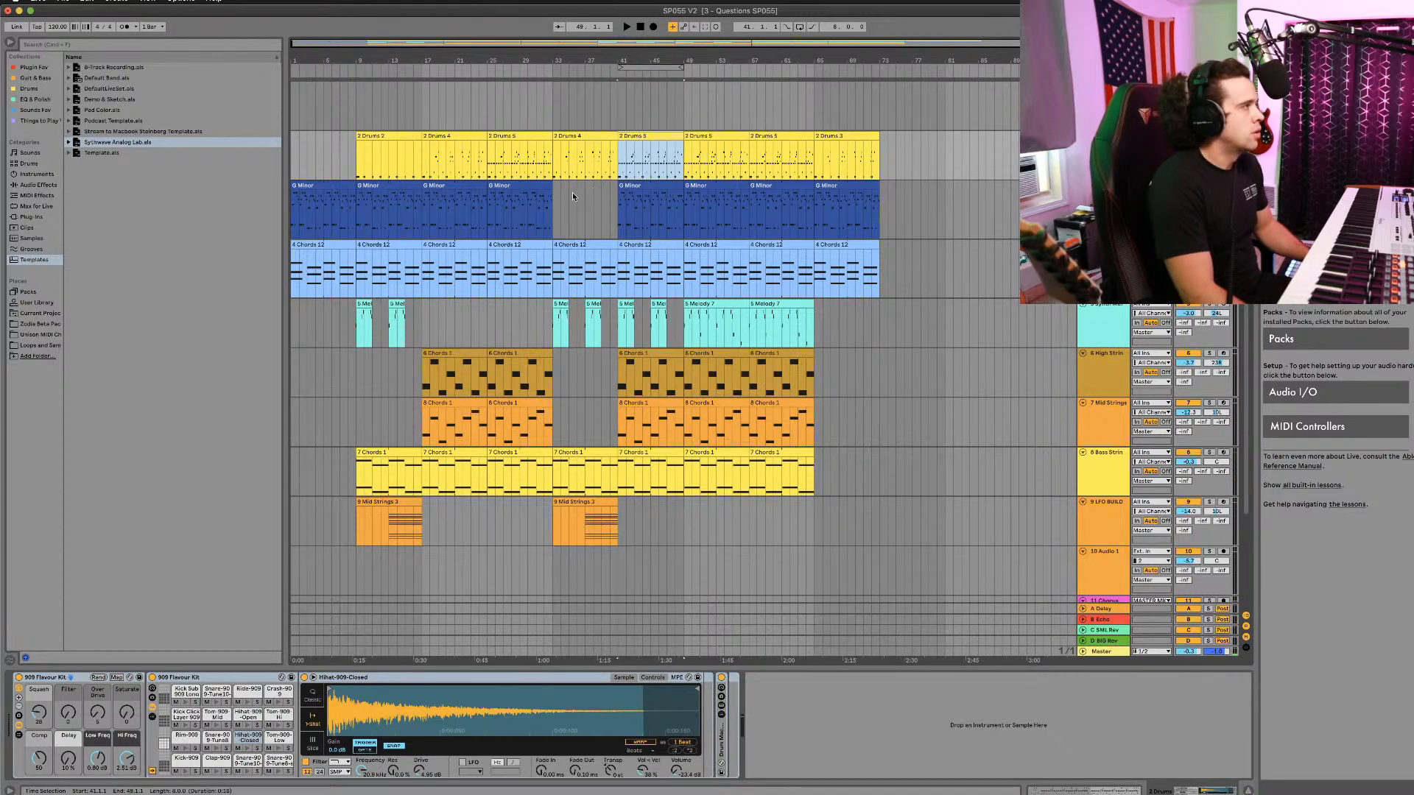
Step: Play from bar 33, set Sat Mod to 0% in the LFO BUILD track's LFO Riser rack, and hide the rack's devices
left_click(572, 196)
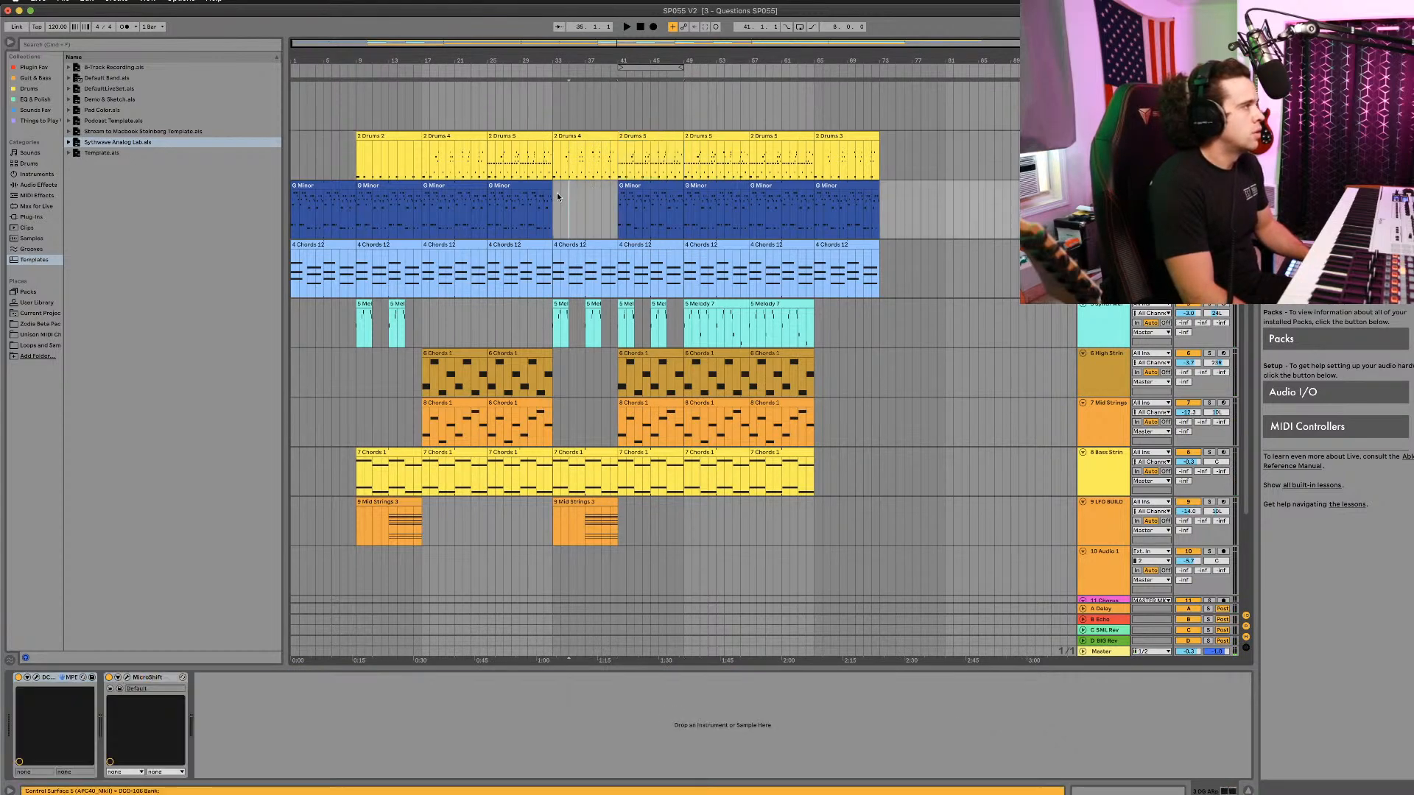
left_click(517, 72)
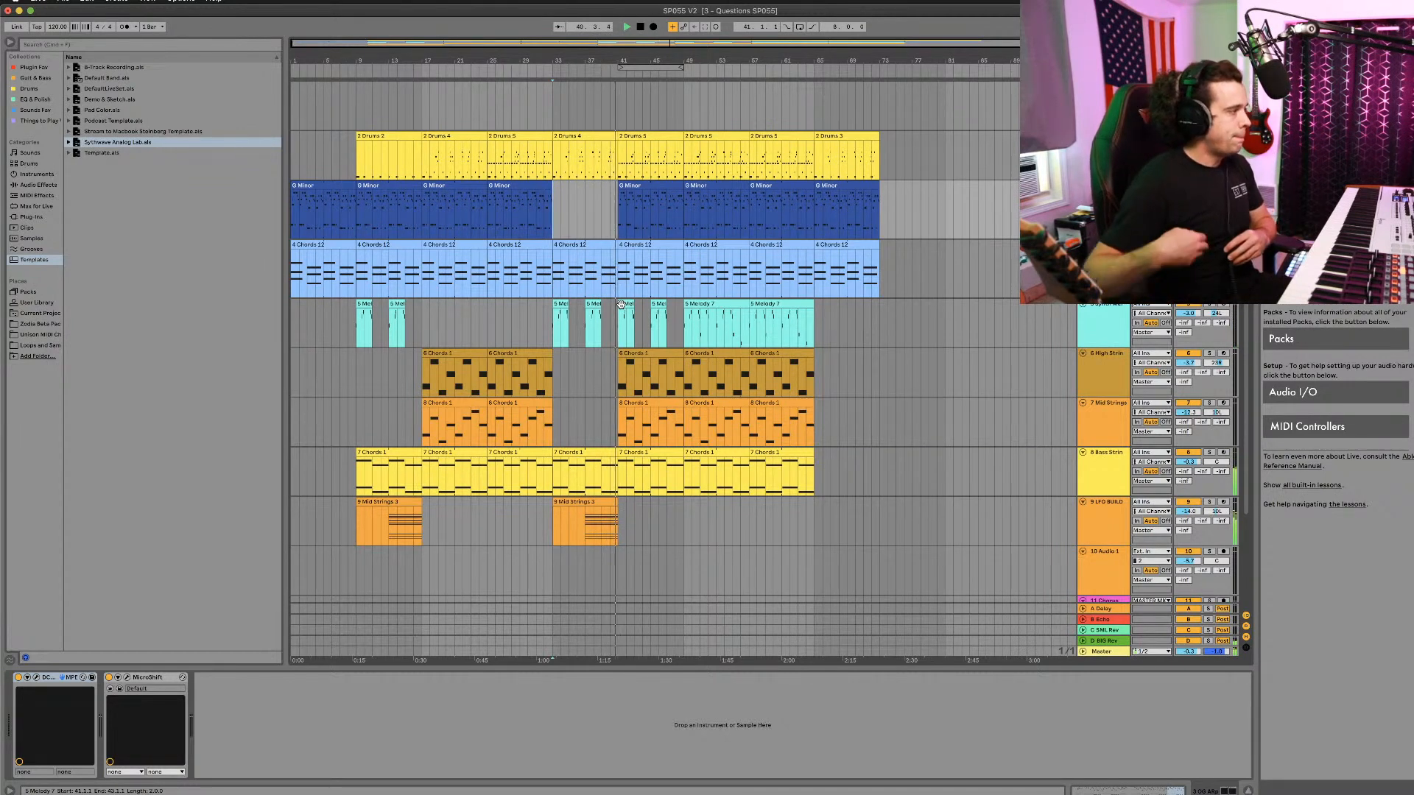
left_click(1085, 526)
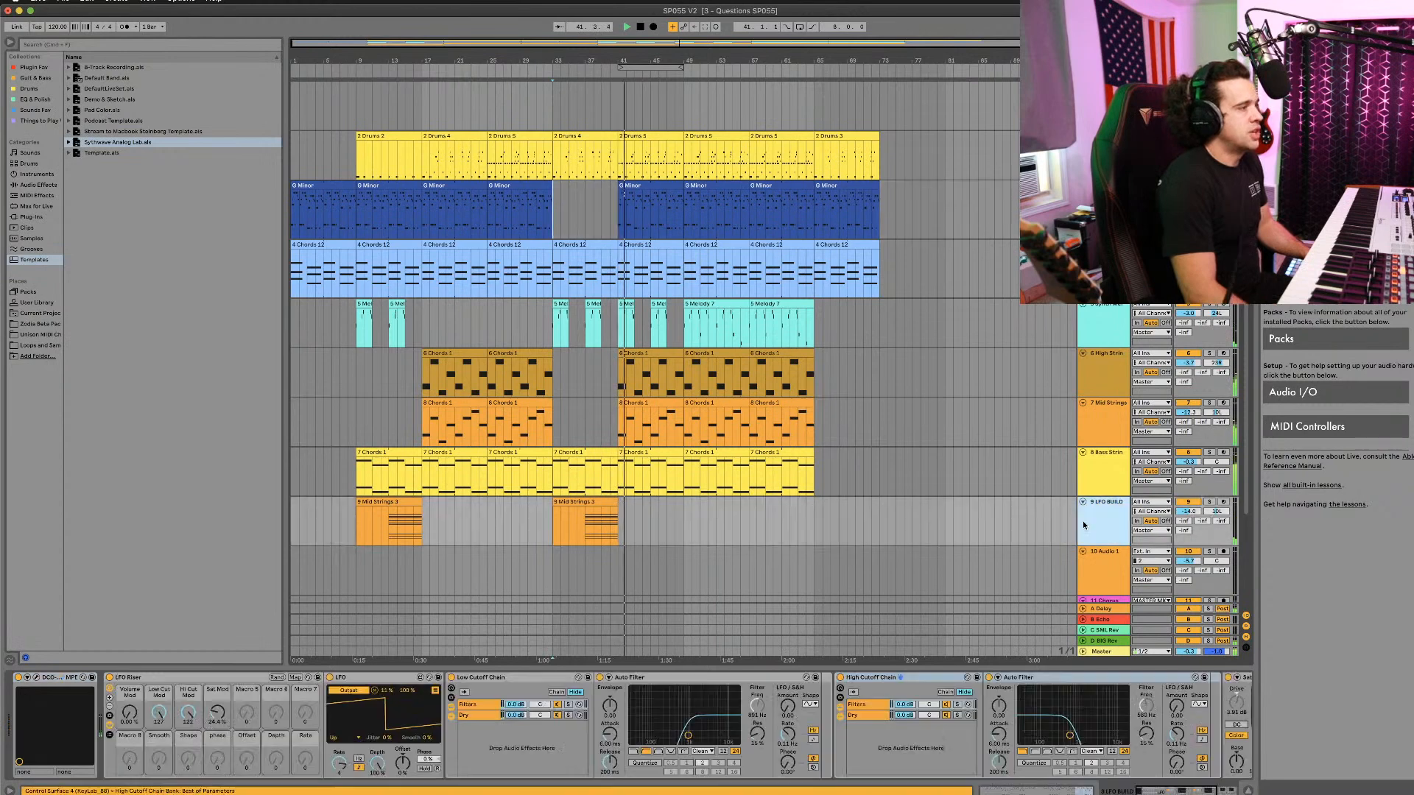
left_click_drag(216, 712, 216, 741)
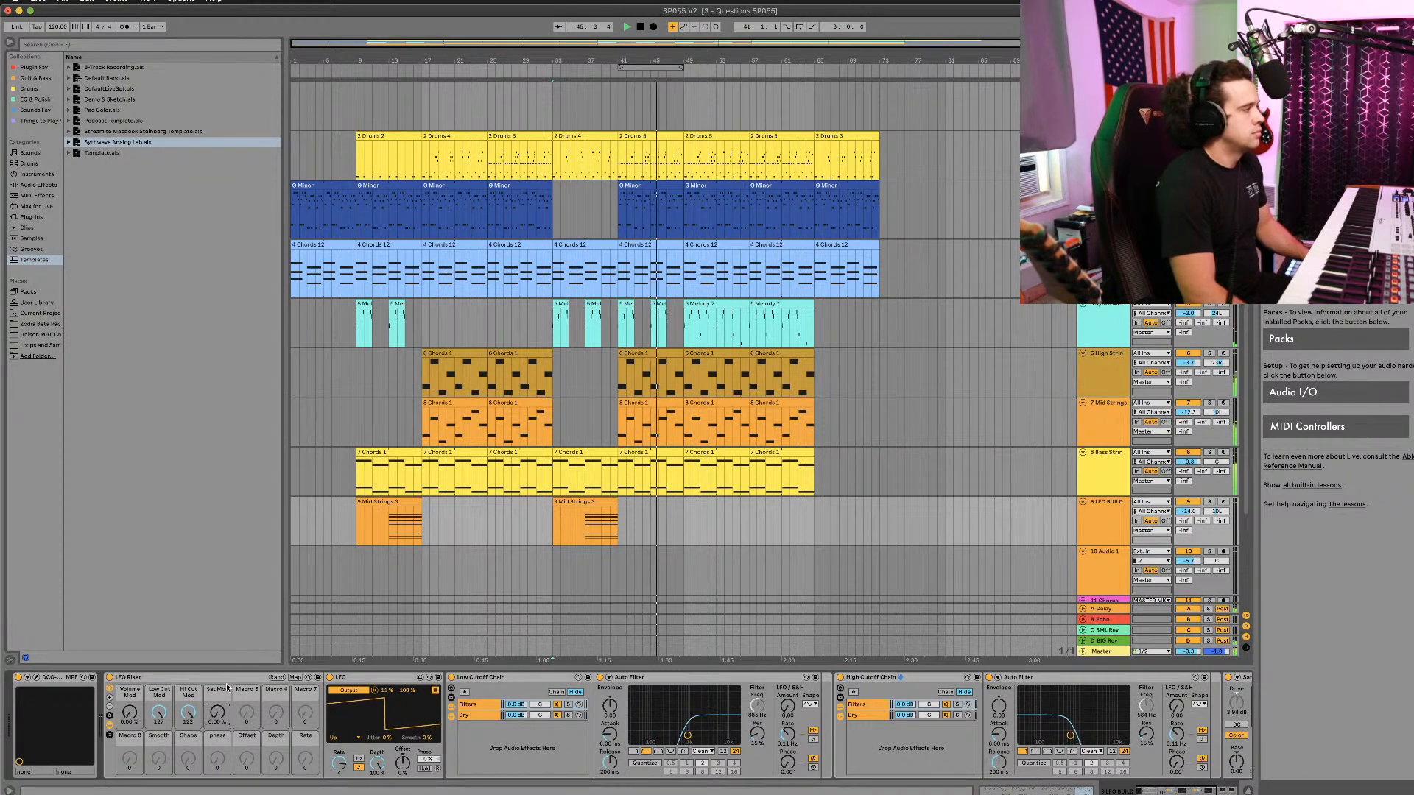
left_click(109, 725)
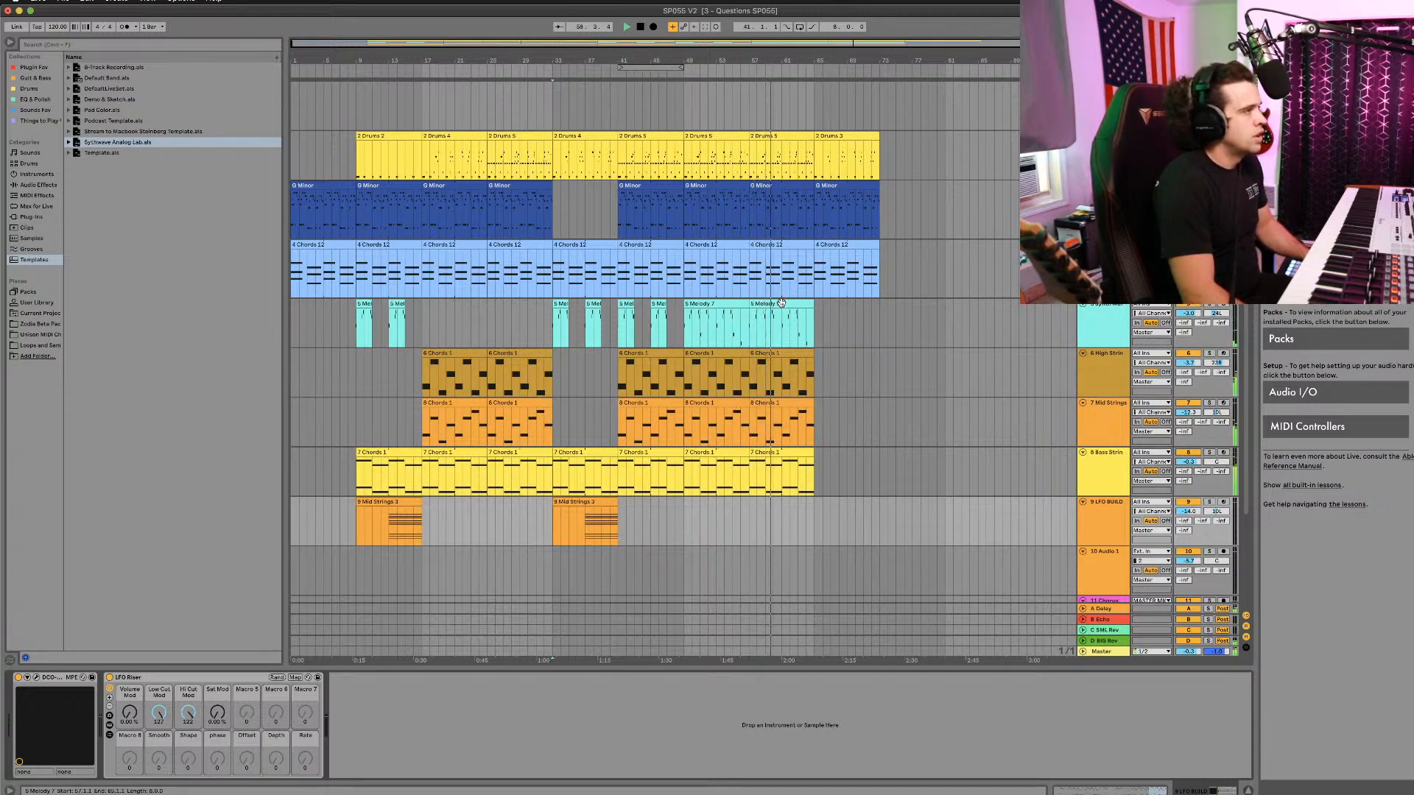
Step: Move the drum, G Minor and Chords clips at bar 65 together to bar 73
scroll(928, 468, "down", 1)
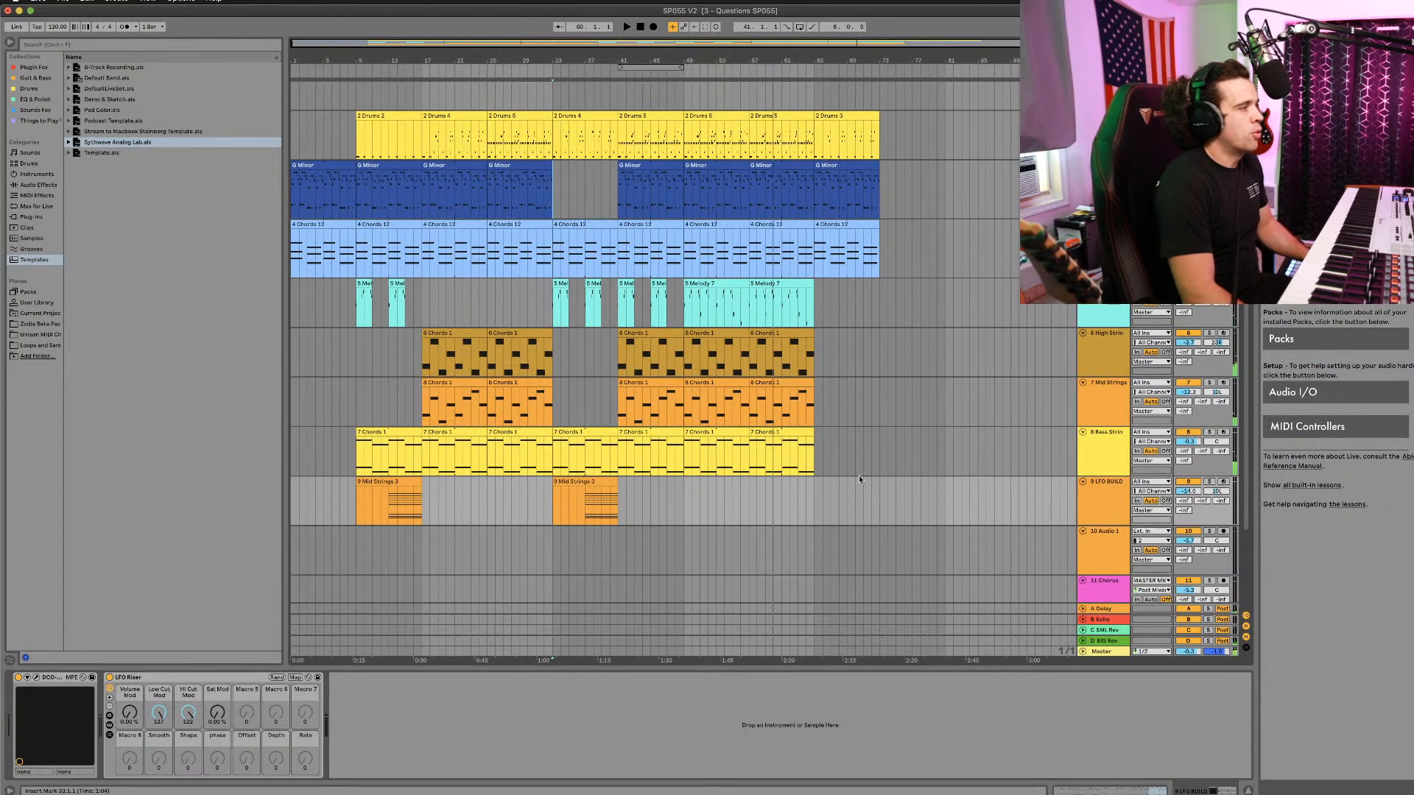
left_click(836, 230)
left_click(842, 116, "shift")
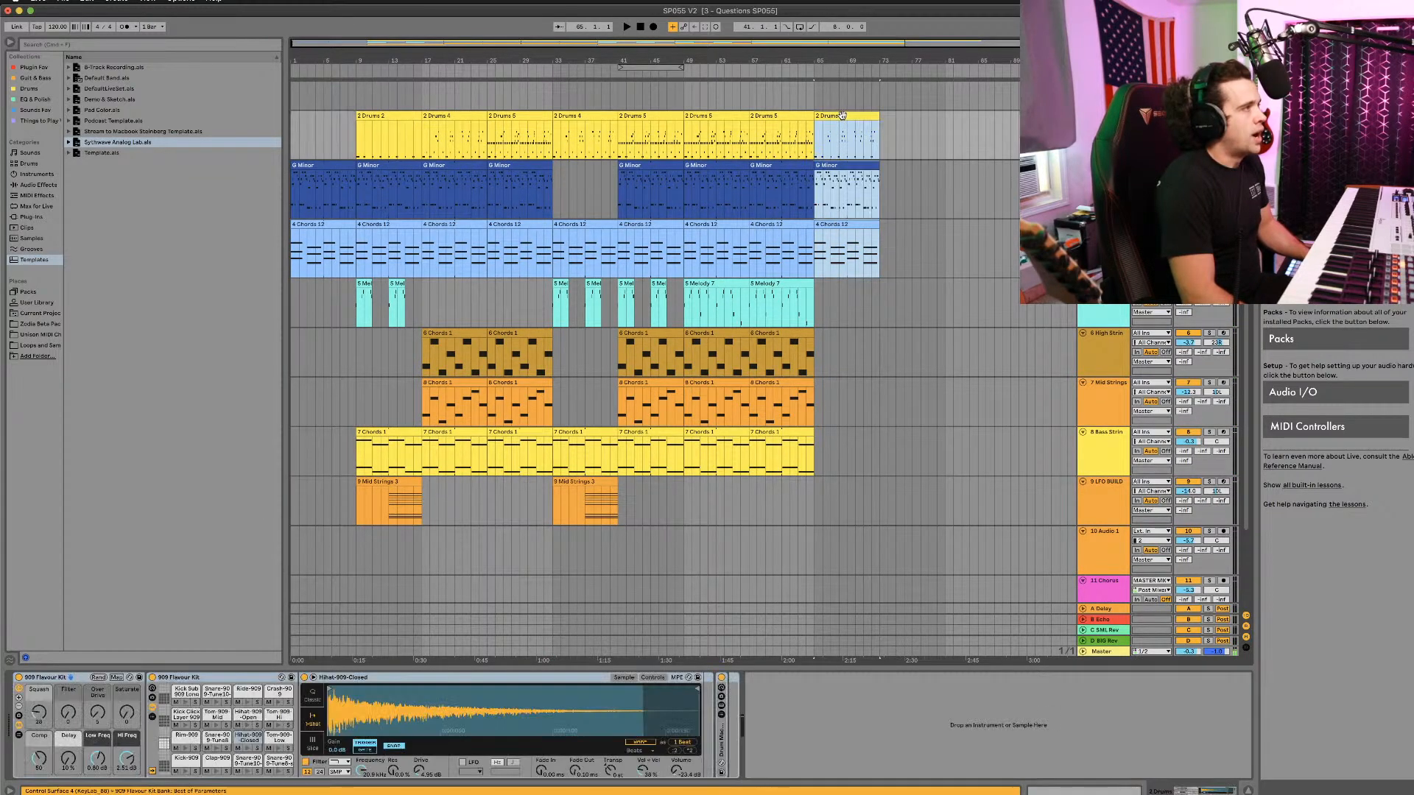
left_click_drag(842, 116, 909, 128)
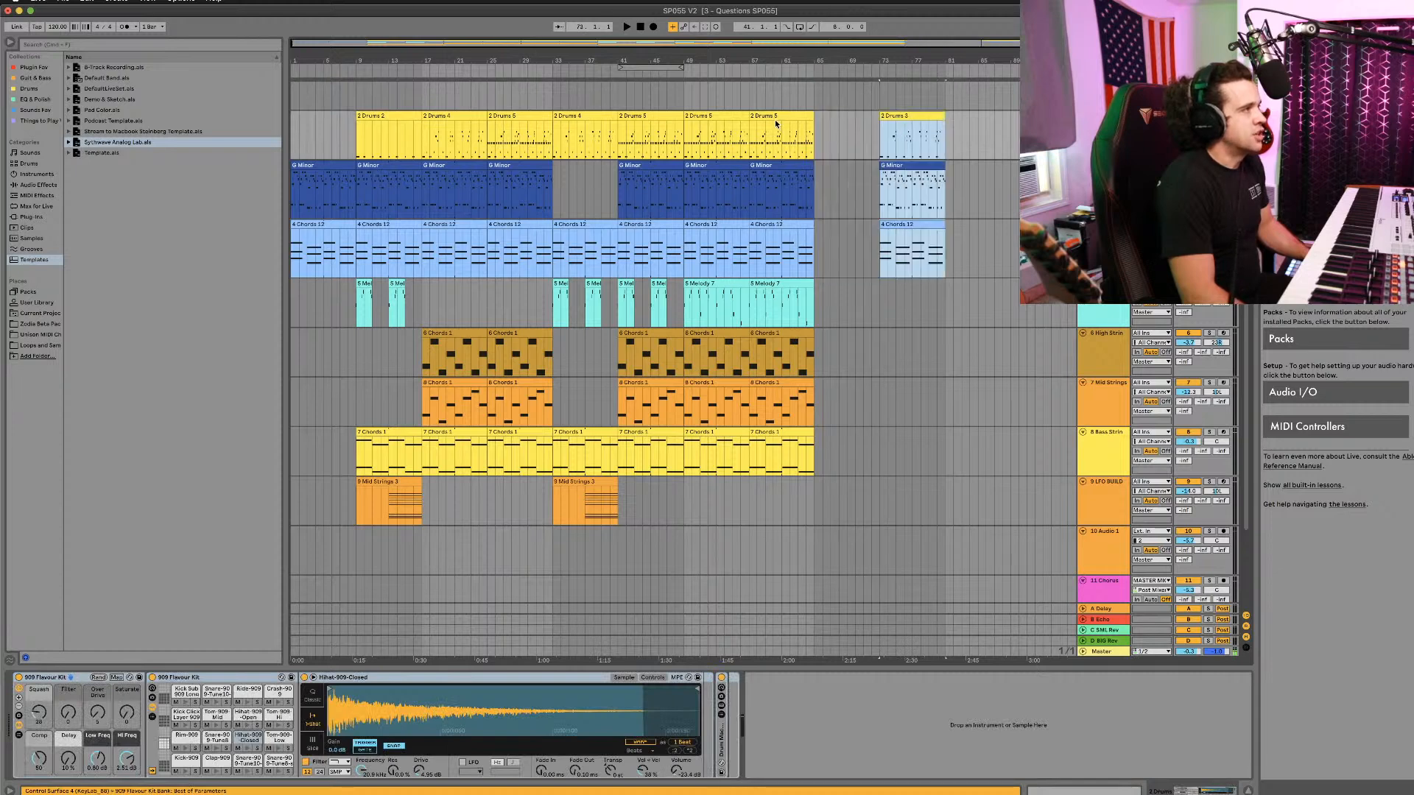
Step: Duplicate the full bar 57 section, from drums through bass strings, to fill bars 65 to 73
left_click(774, 119)
left_click(789, 429, "shift")
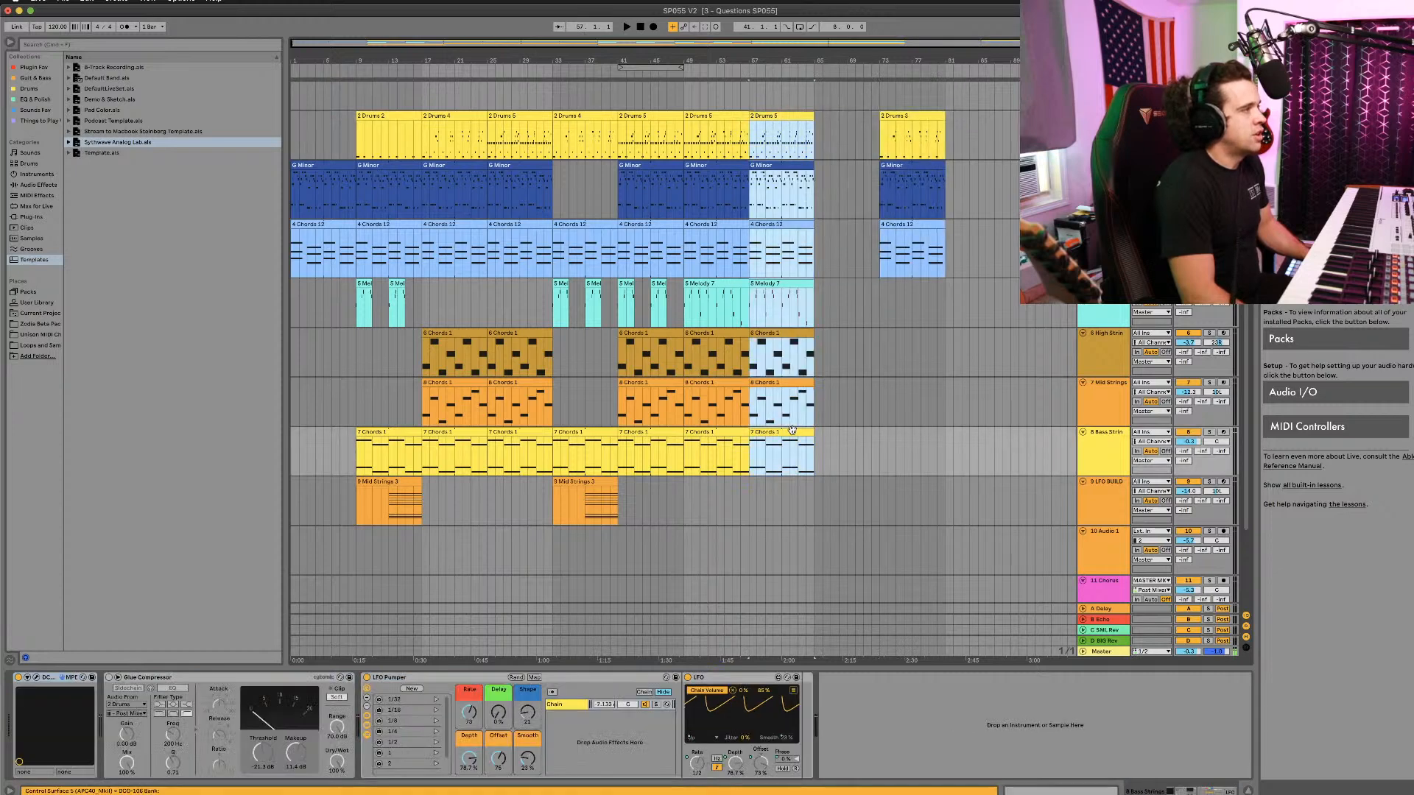
key("super+d")
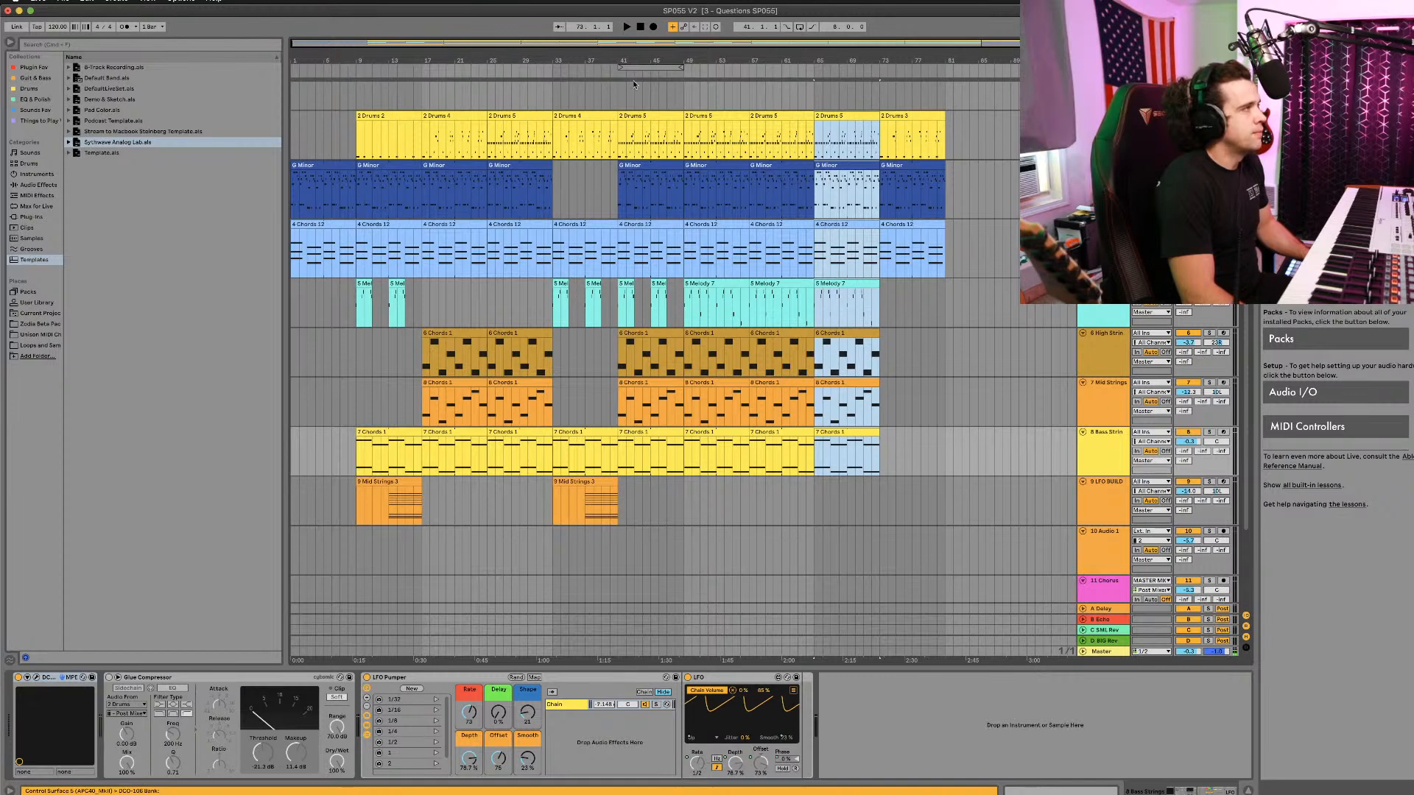
Step: Set and enable a loop over bars 57 to 73, save the project, and play from bar 49
left_click_drag(646, 70, 876, 67)
key("super+s")
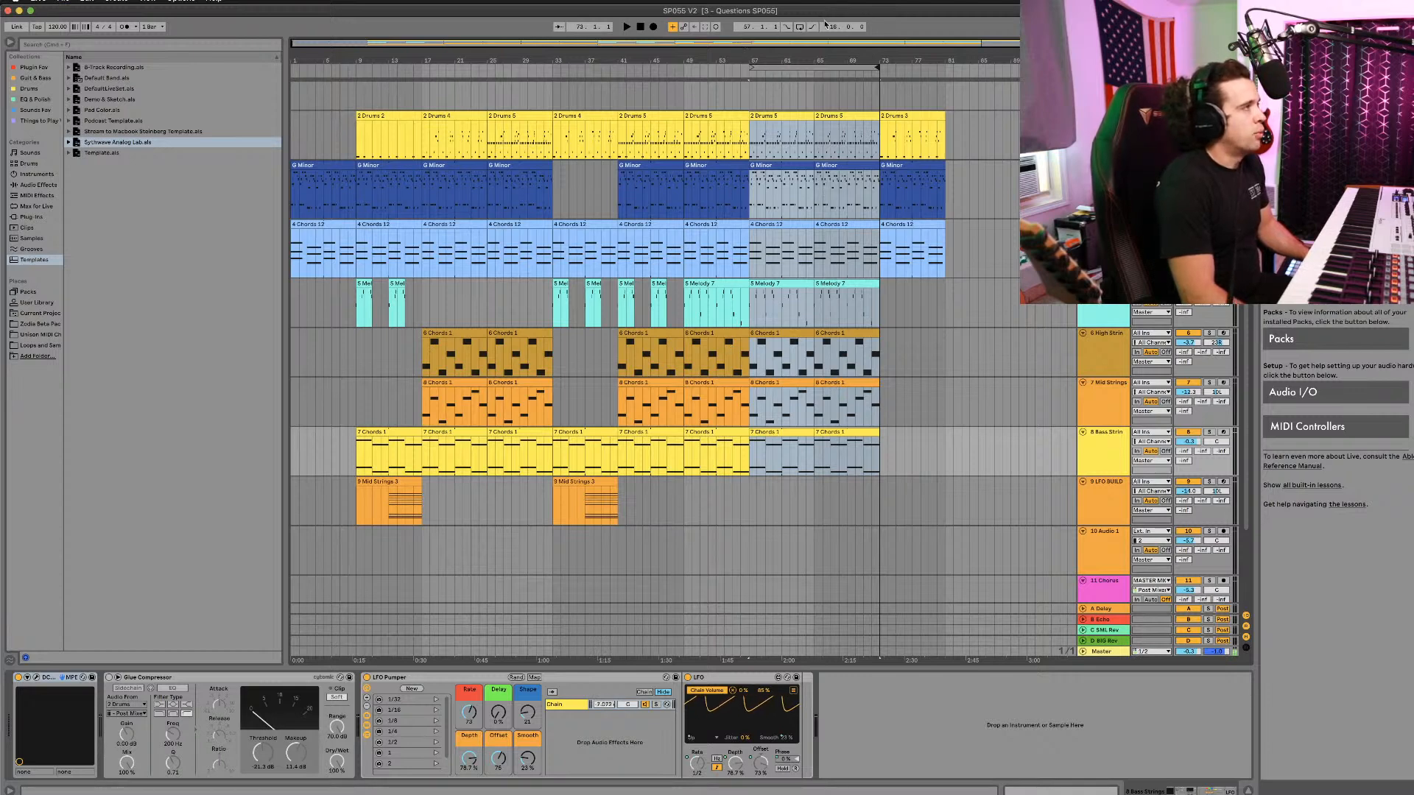
left_click(801, 27)
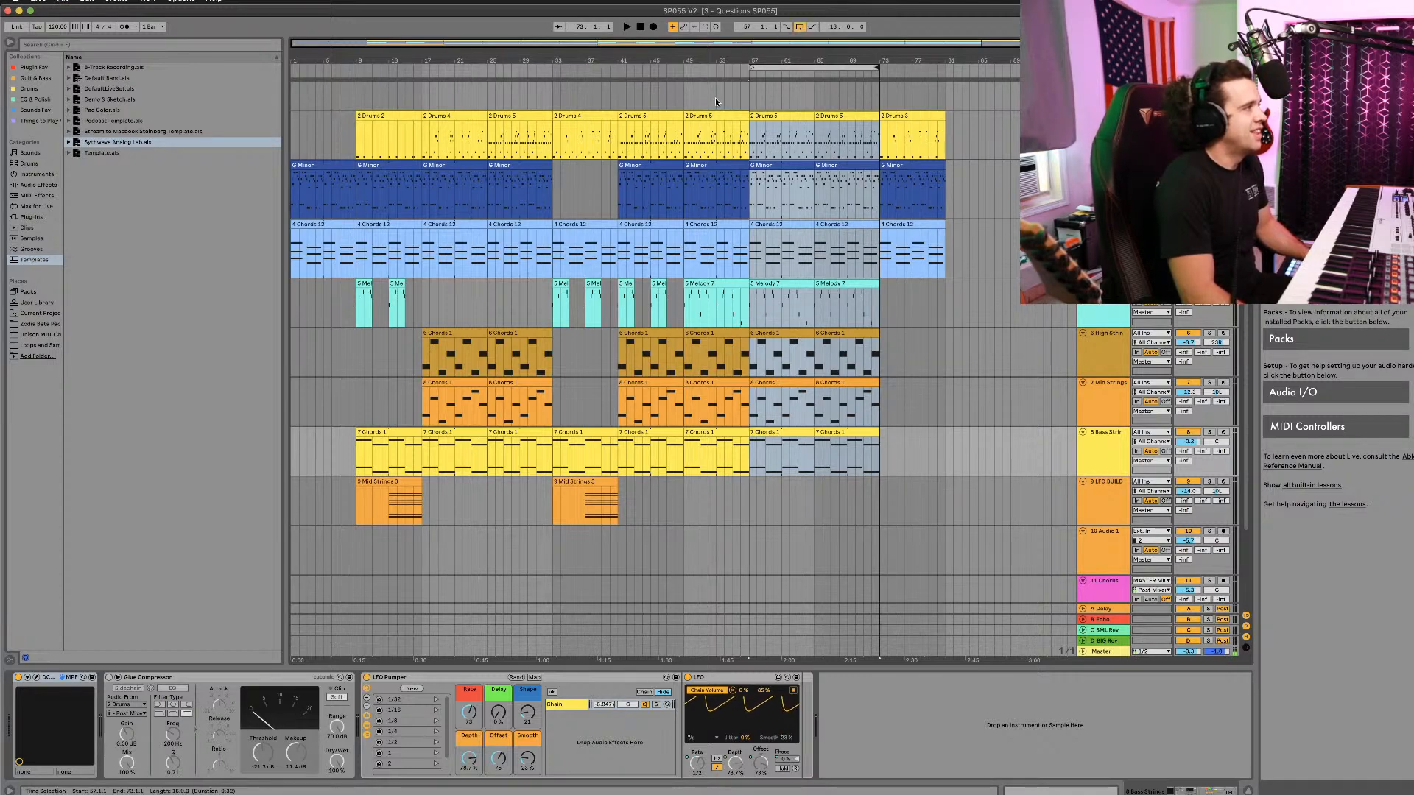
left_click(684, 94)
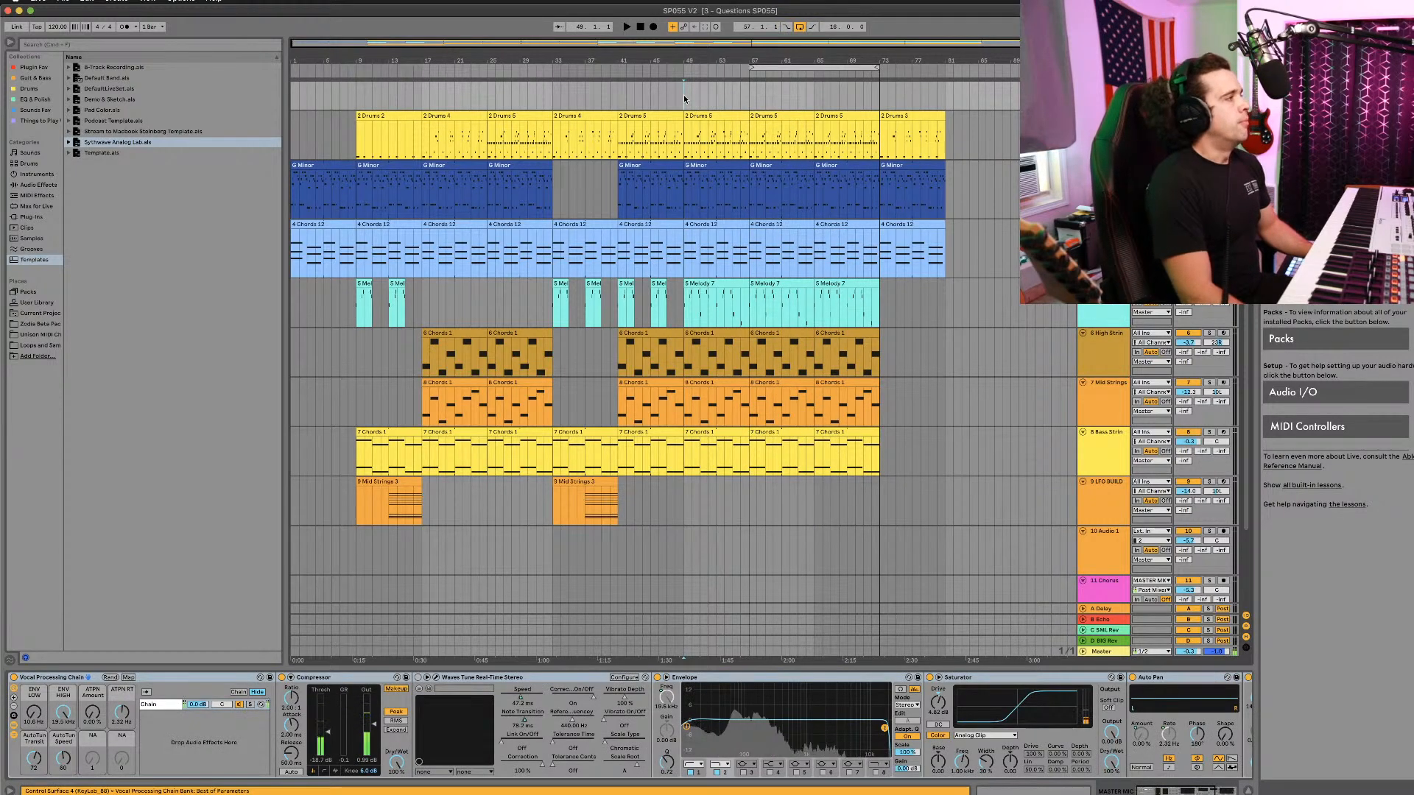
key("space")
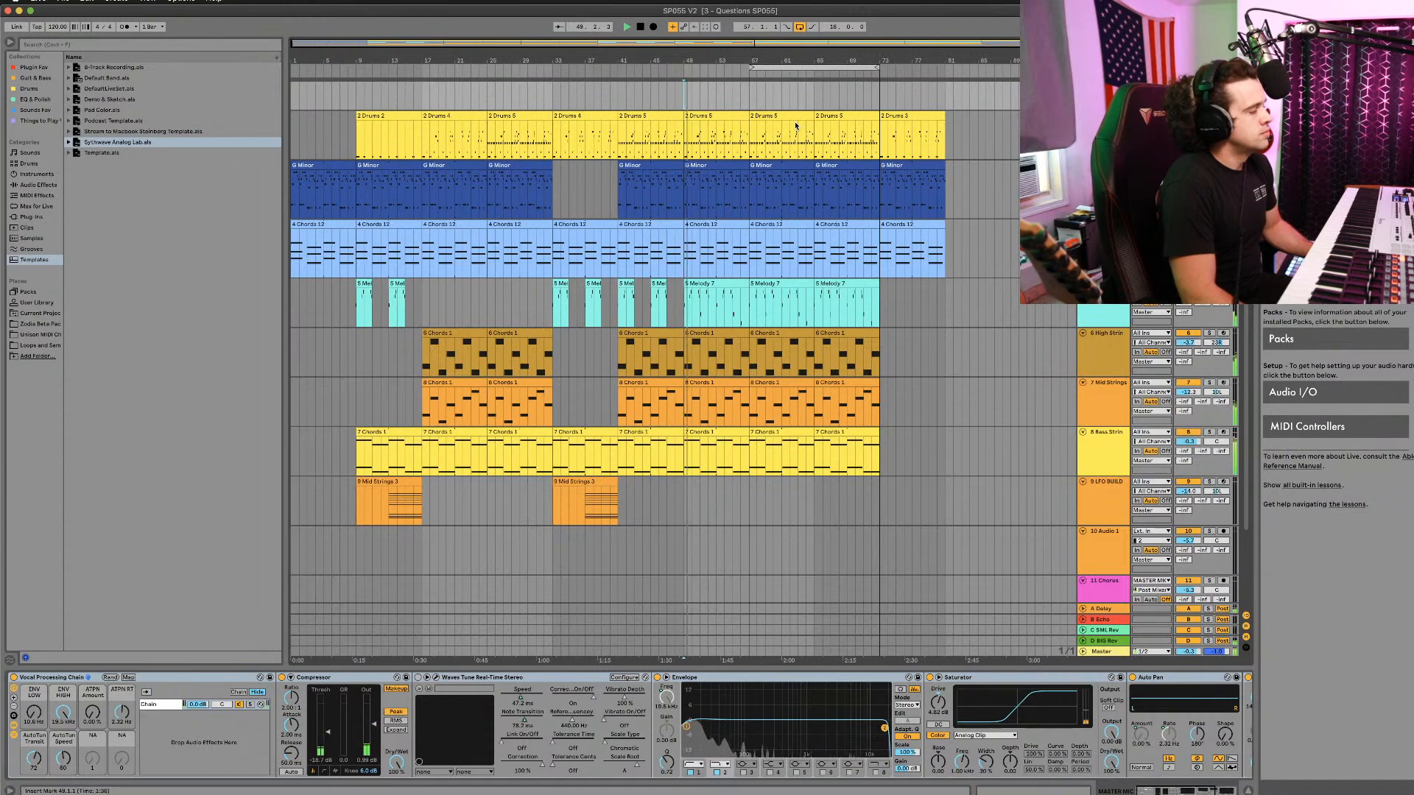
Step: Insert a new MIDI track below LFO BUILD and load Analog Lab V on it
scroll(1031, 311, "down", 1)
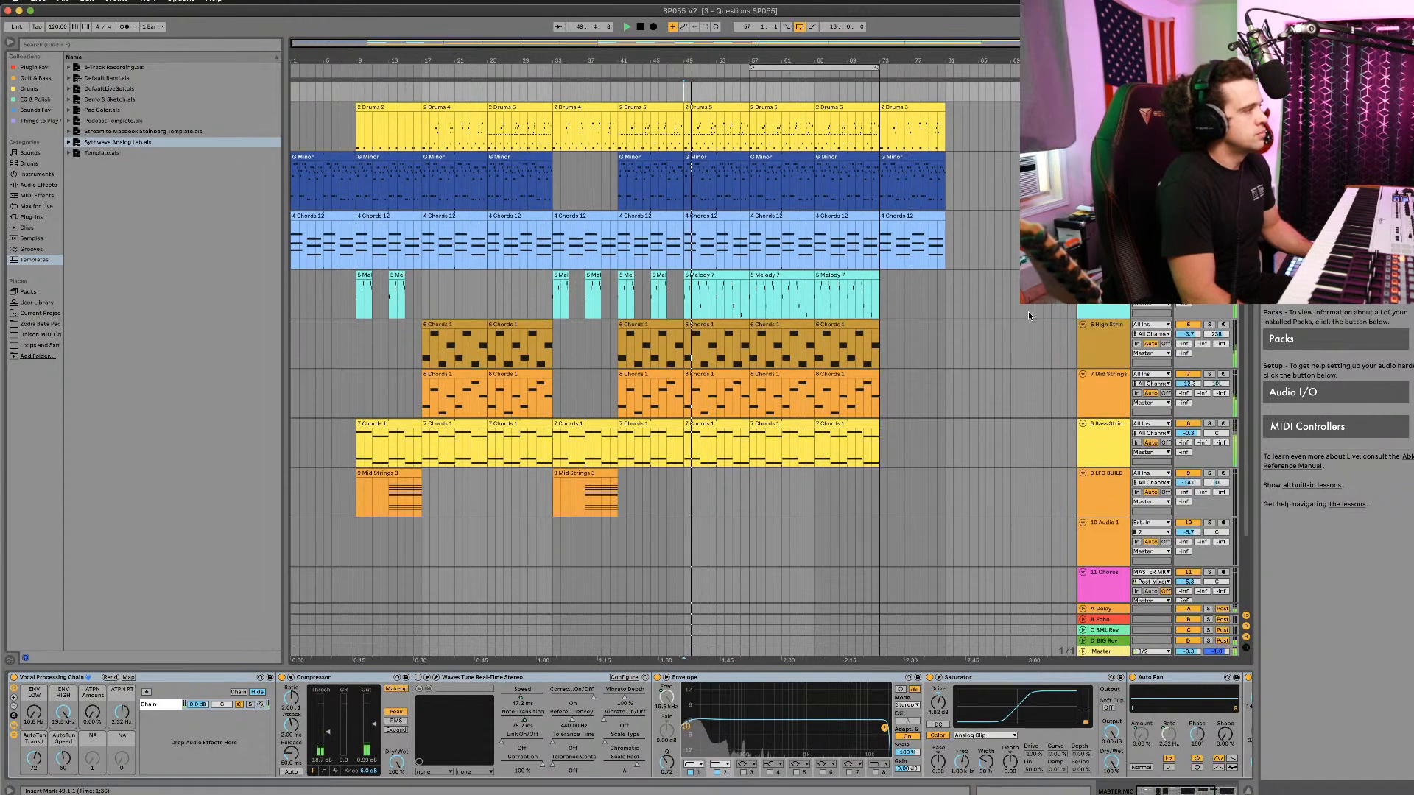
left_click(1112, 482)
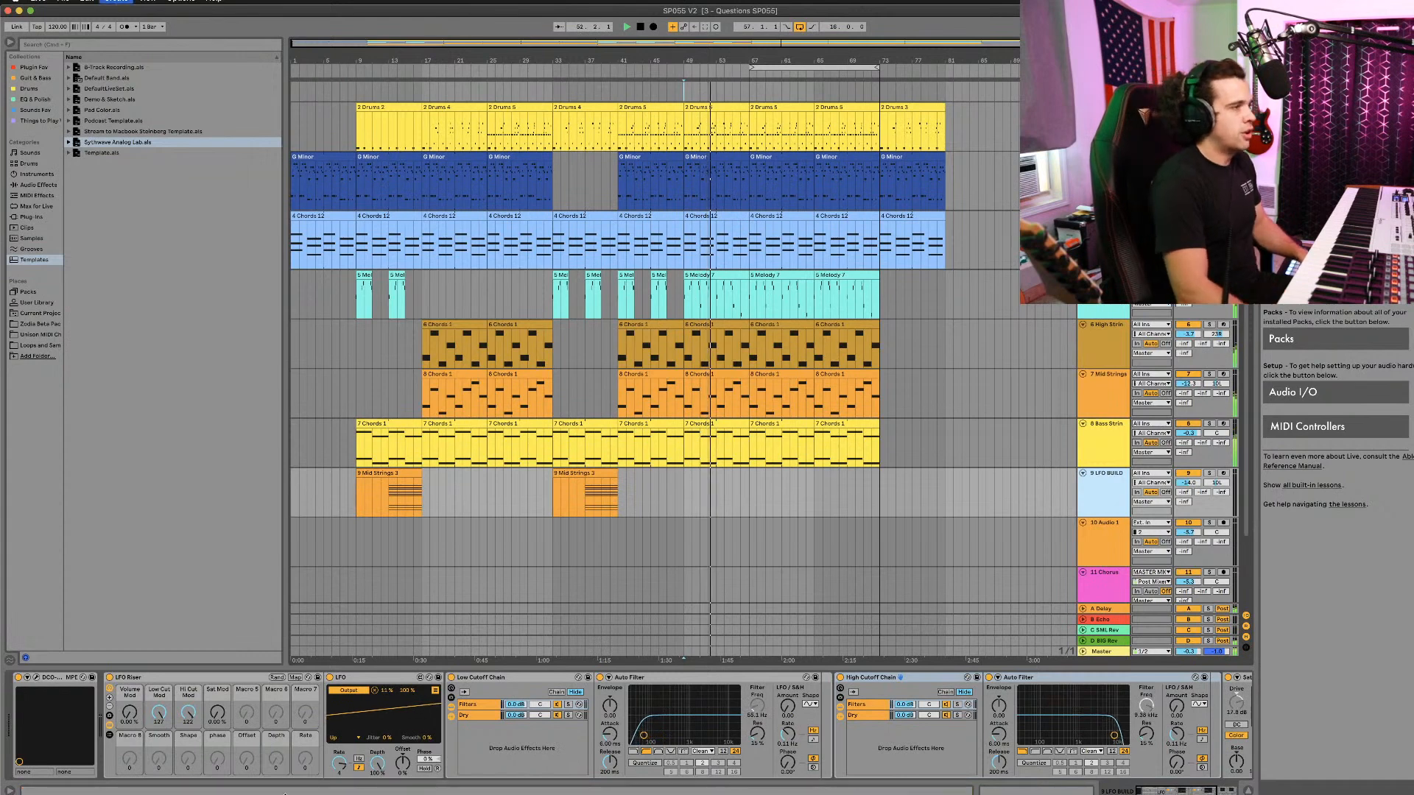
key("super+shift+t")
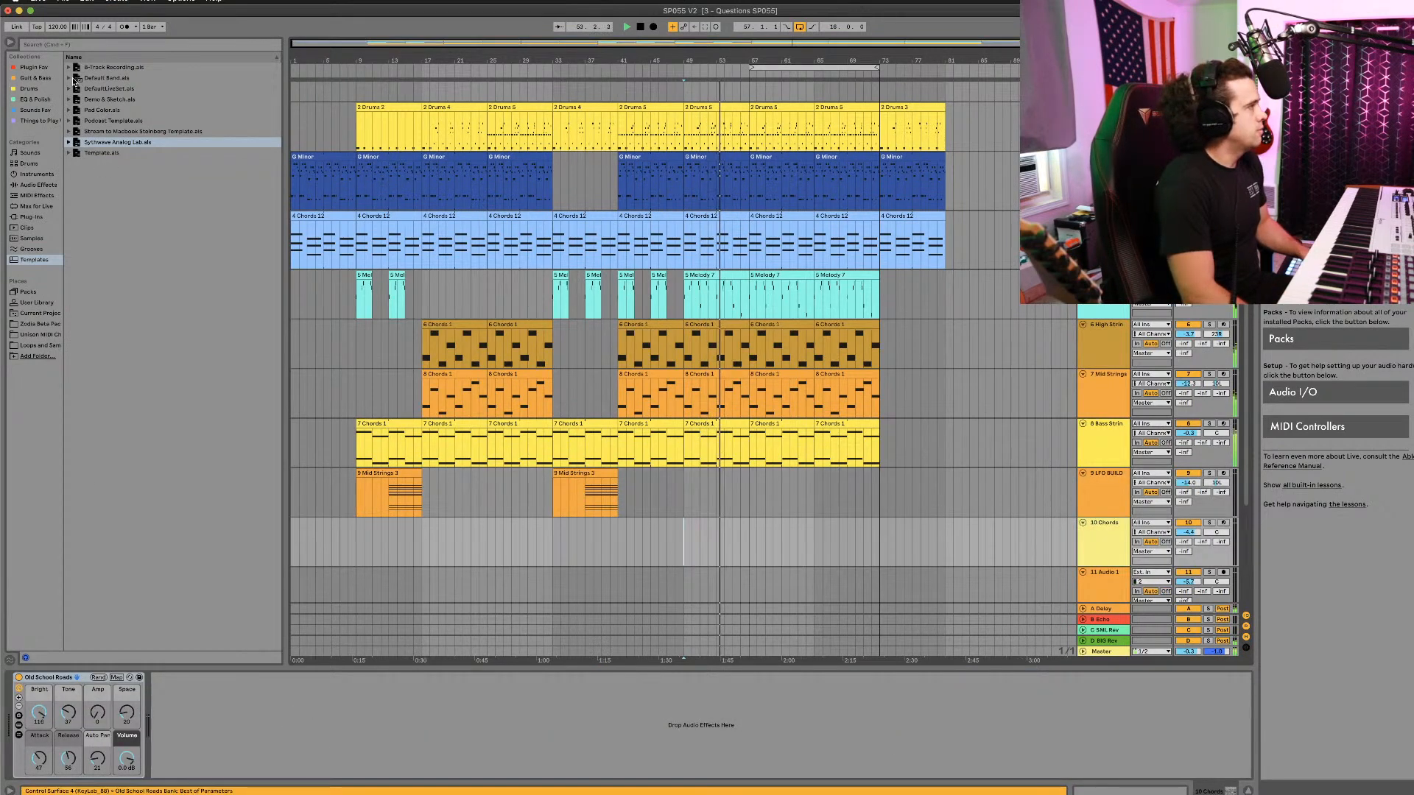
left_click(50, 109)
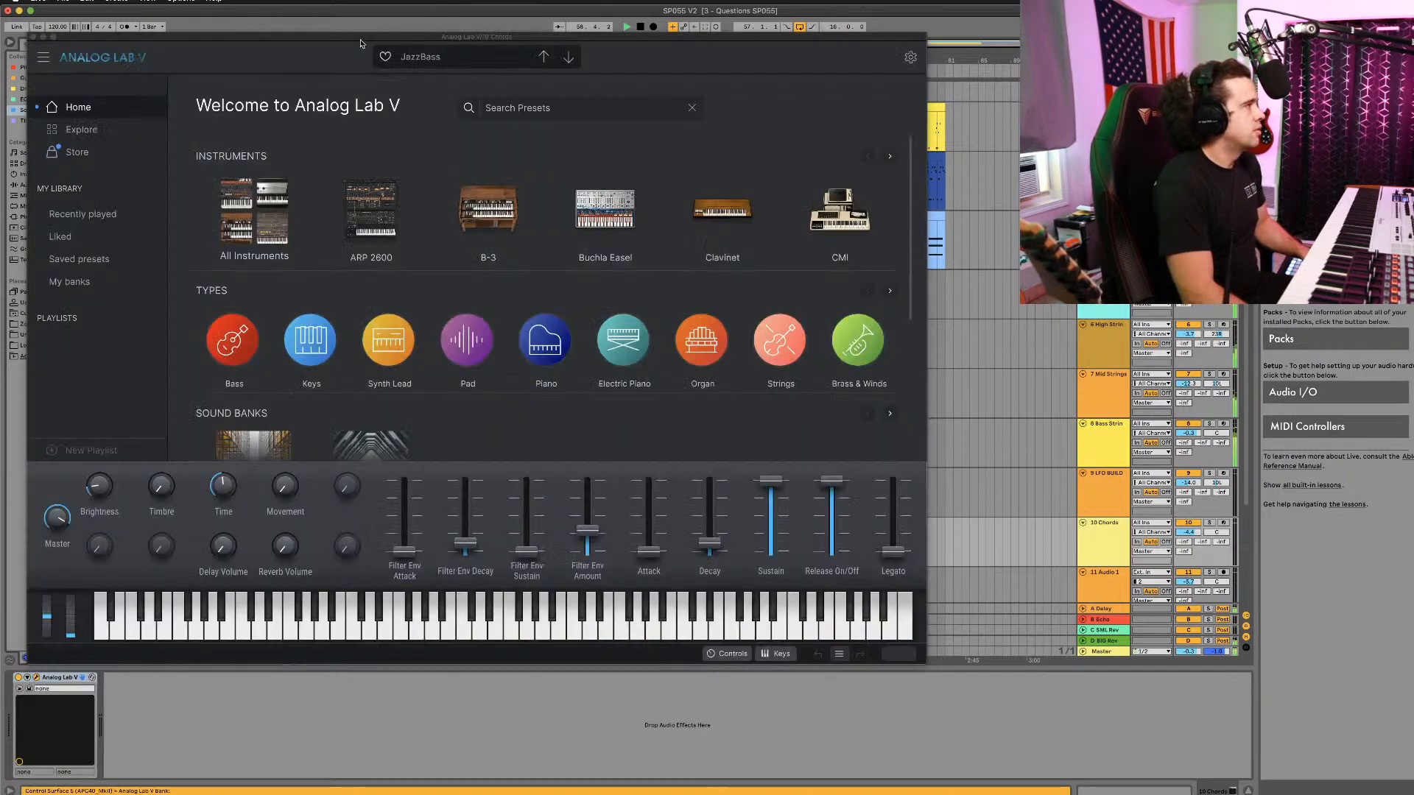
left_click_drag(361, 43, 421, 41)
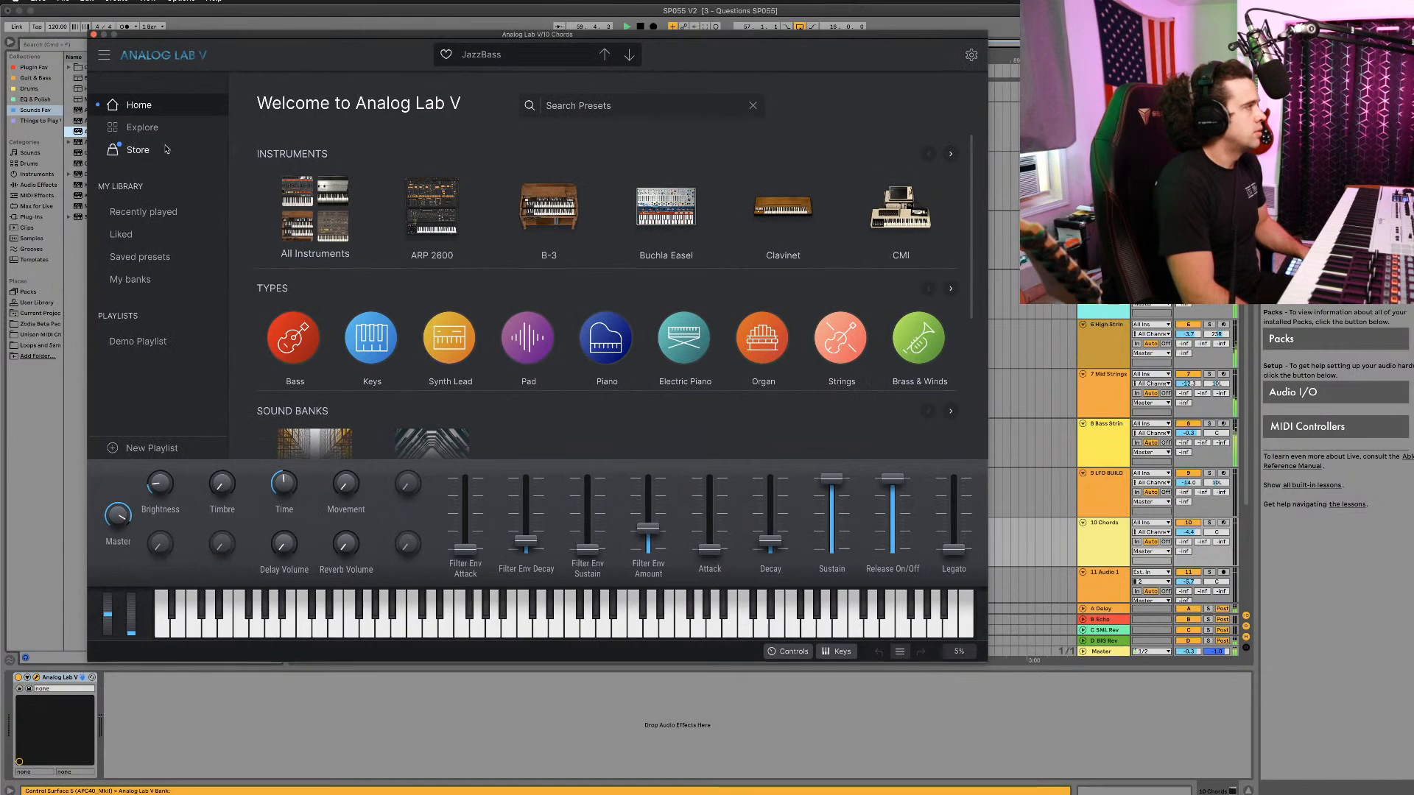
Step: Filter the Analog Lab V presets by the String Ensemble type and load Prophet Strings 2
left_click(364, 224)
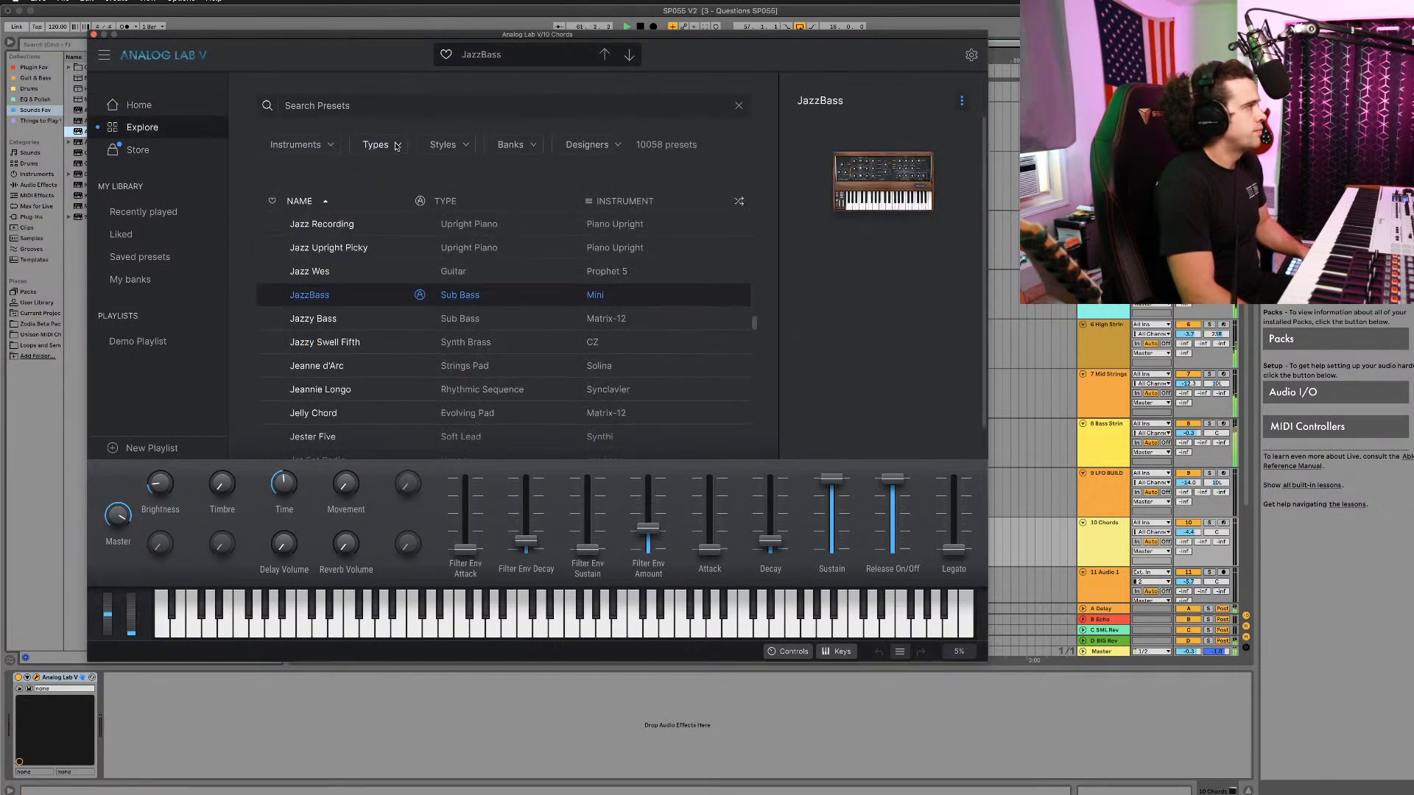
left_click(398, 146)
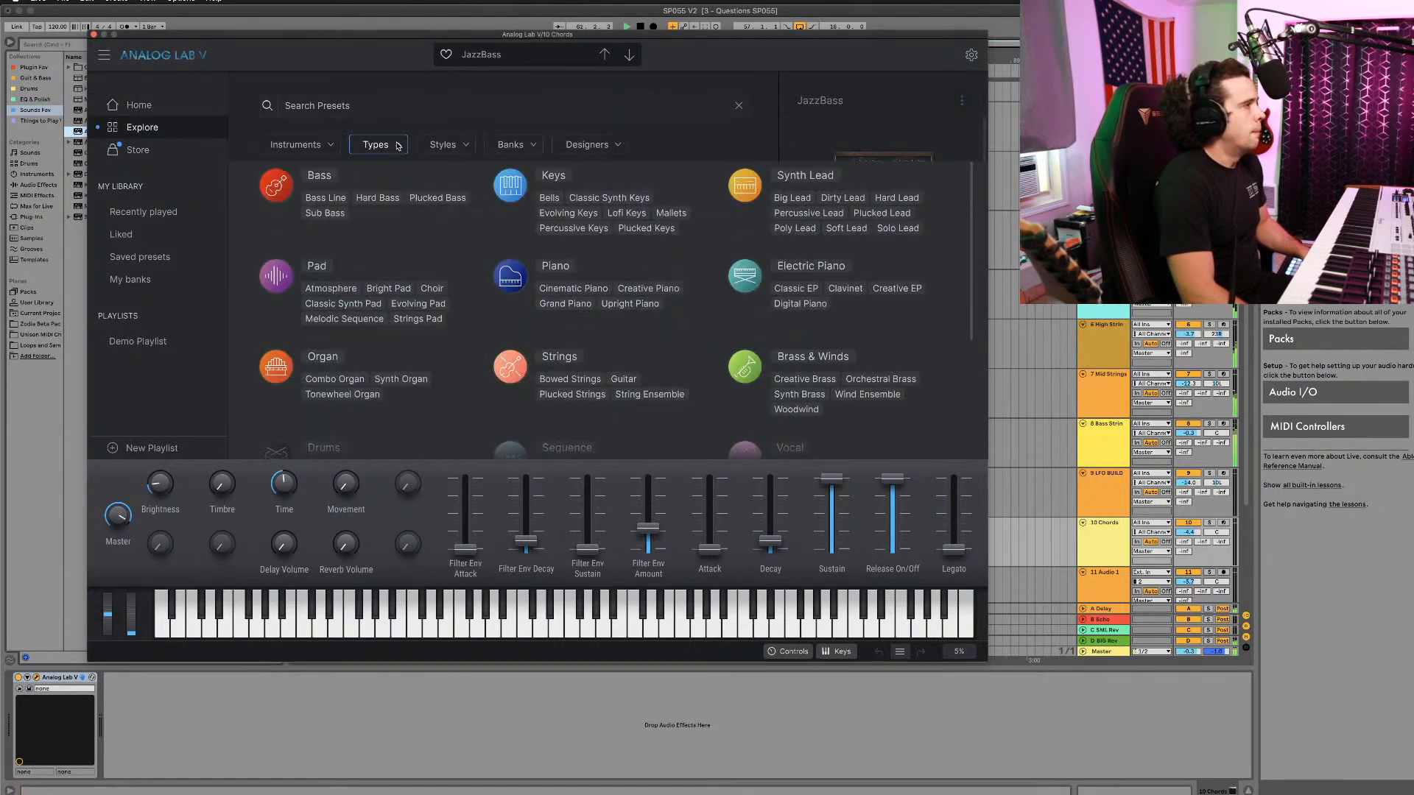
scroll(553, 409, "down", 1)
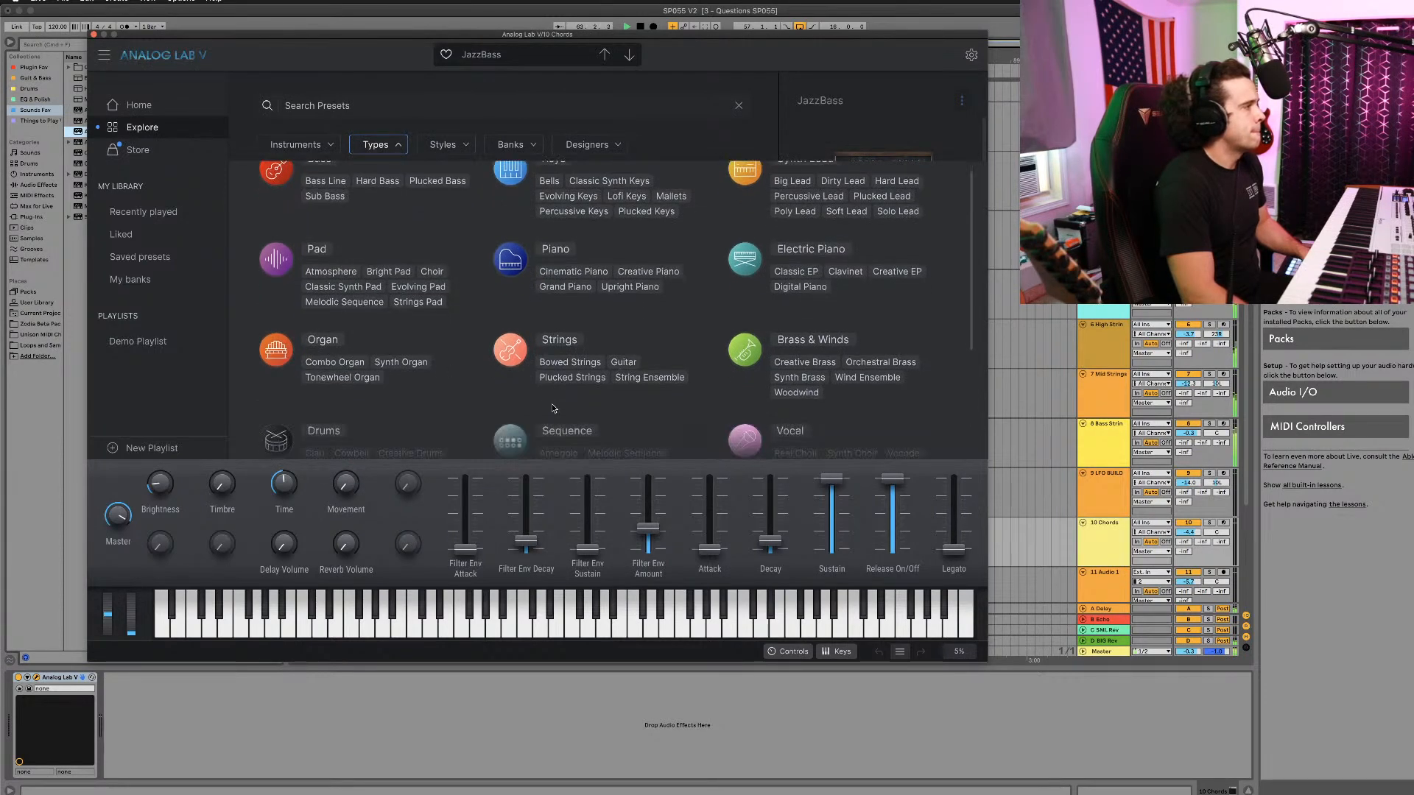
scroll(554, 406, "down", 1)
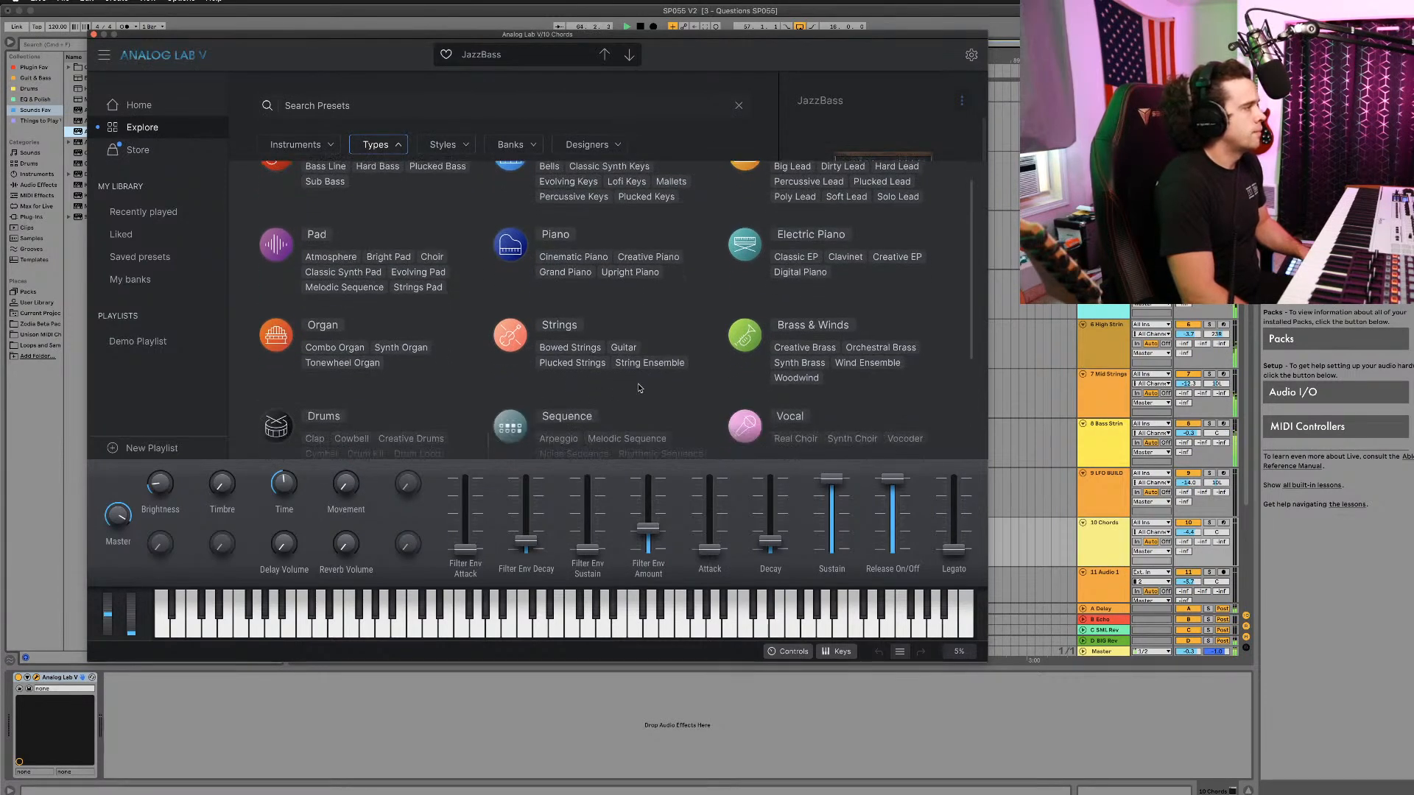
left_click(648, 362)
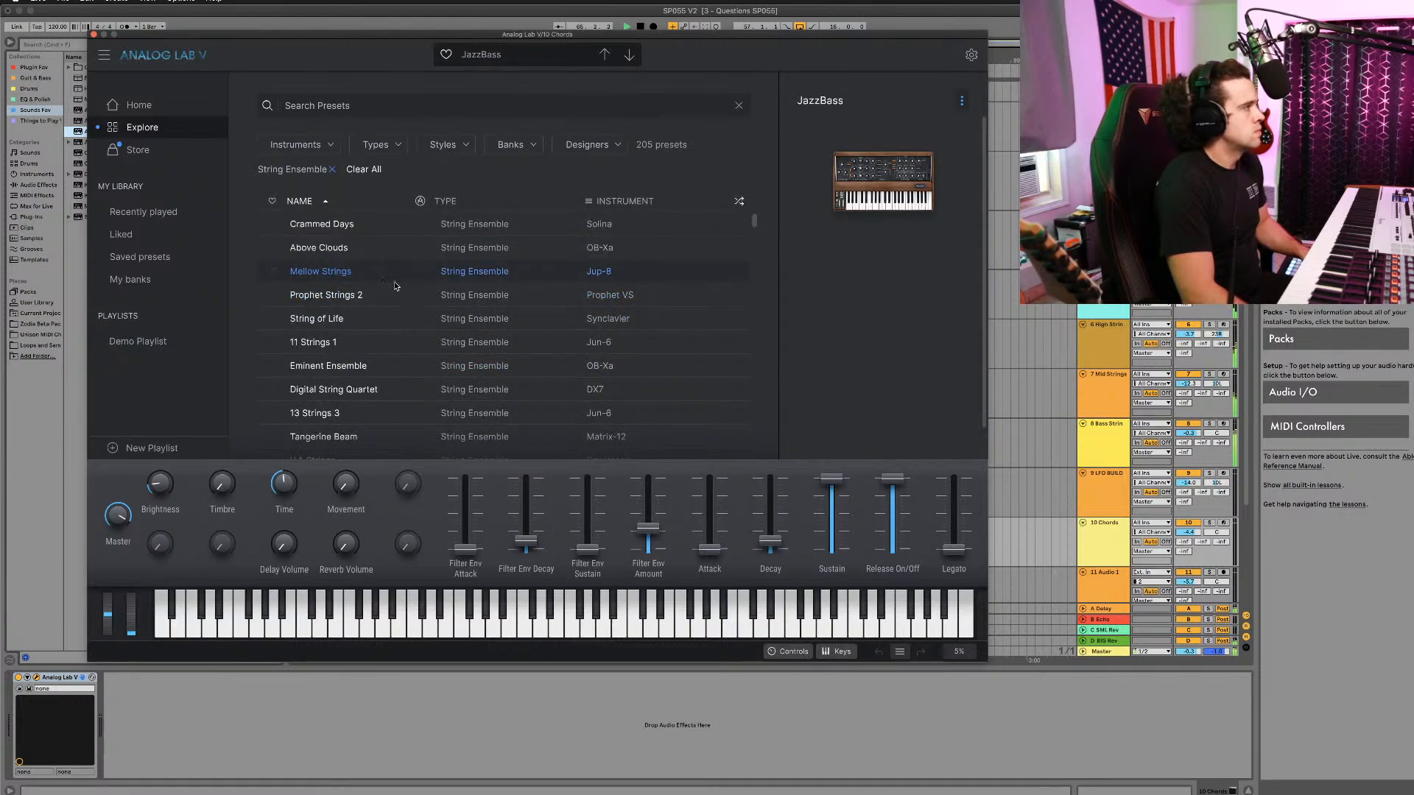
left_click(391, 291)
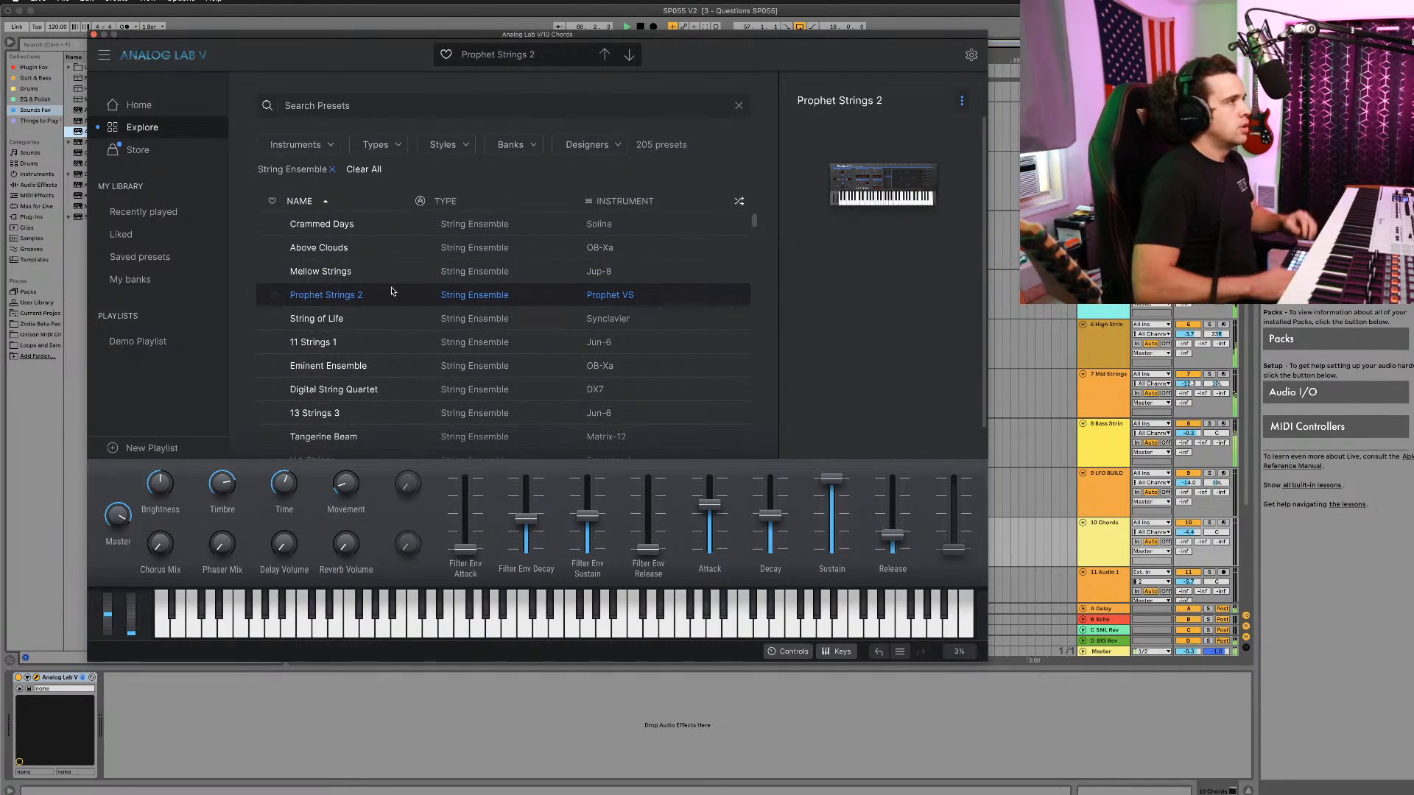
Step: Arm the new Chords track for trying out the Prophet Strings 2 sound, then briefly start and stop the transport
mouse_move(872, 242)
left_click(1103, 224)
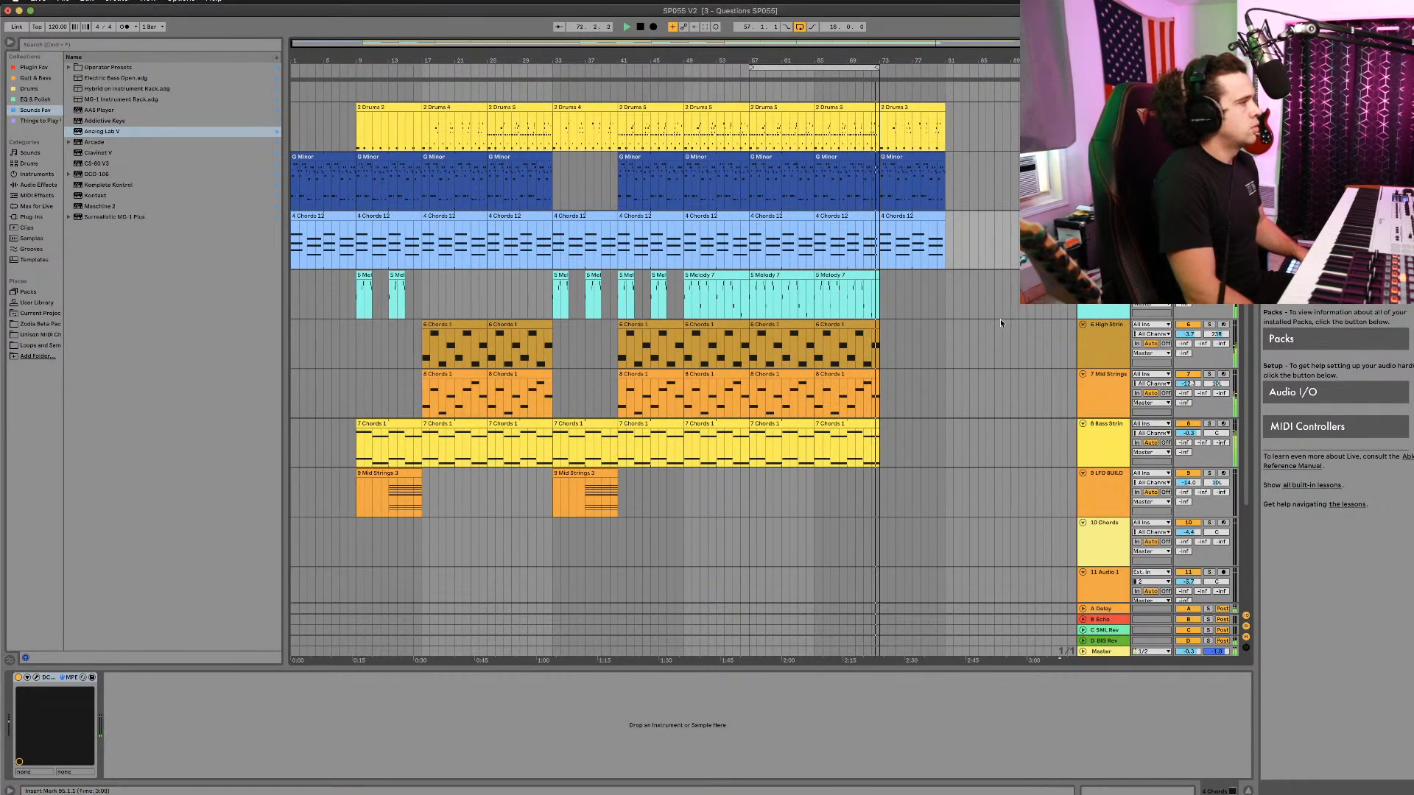
left_click(1095, 549)
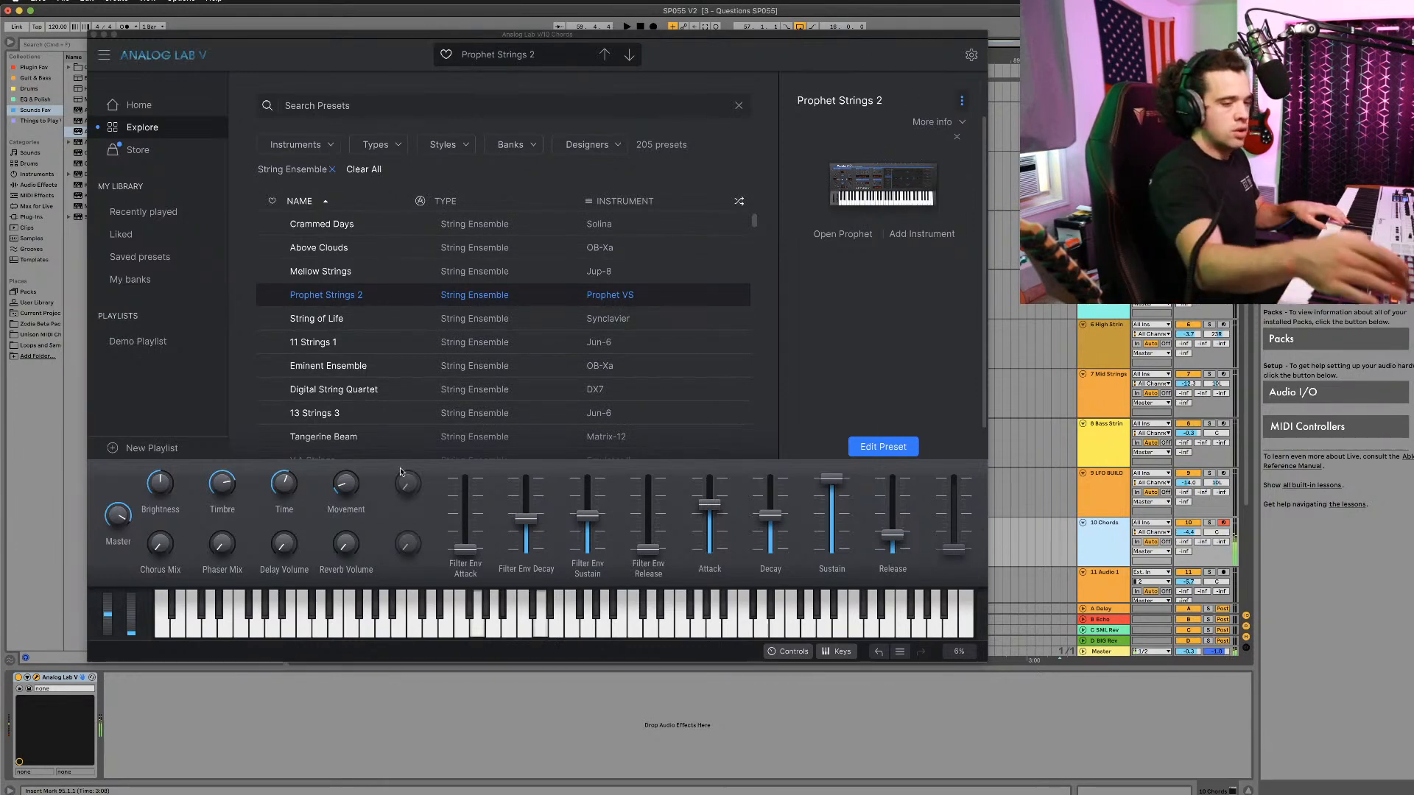
key("F9")
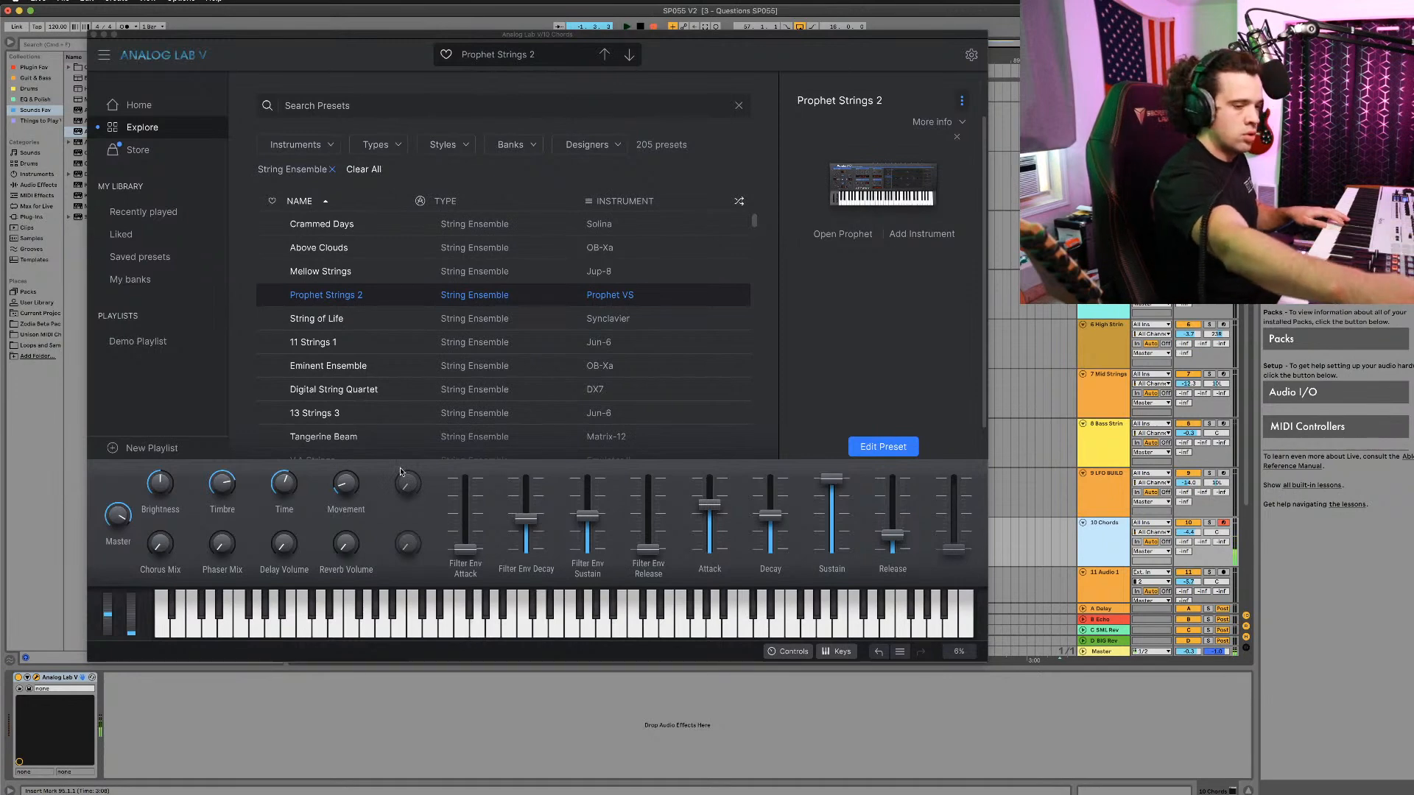
key("space")
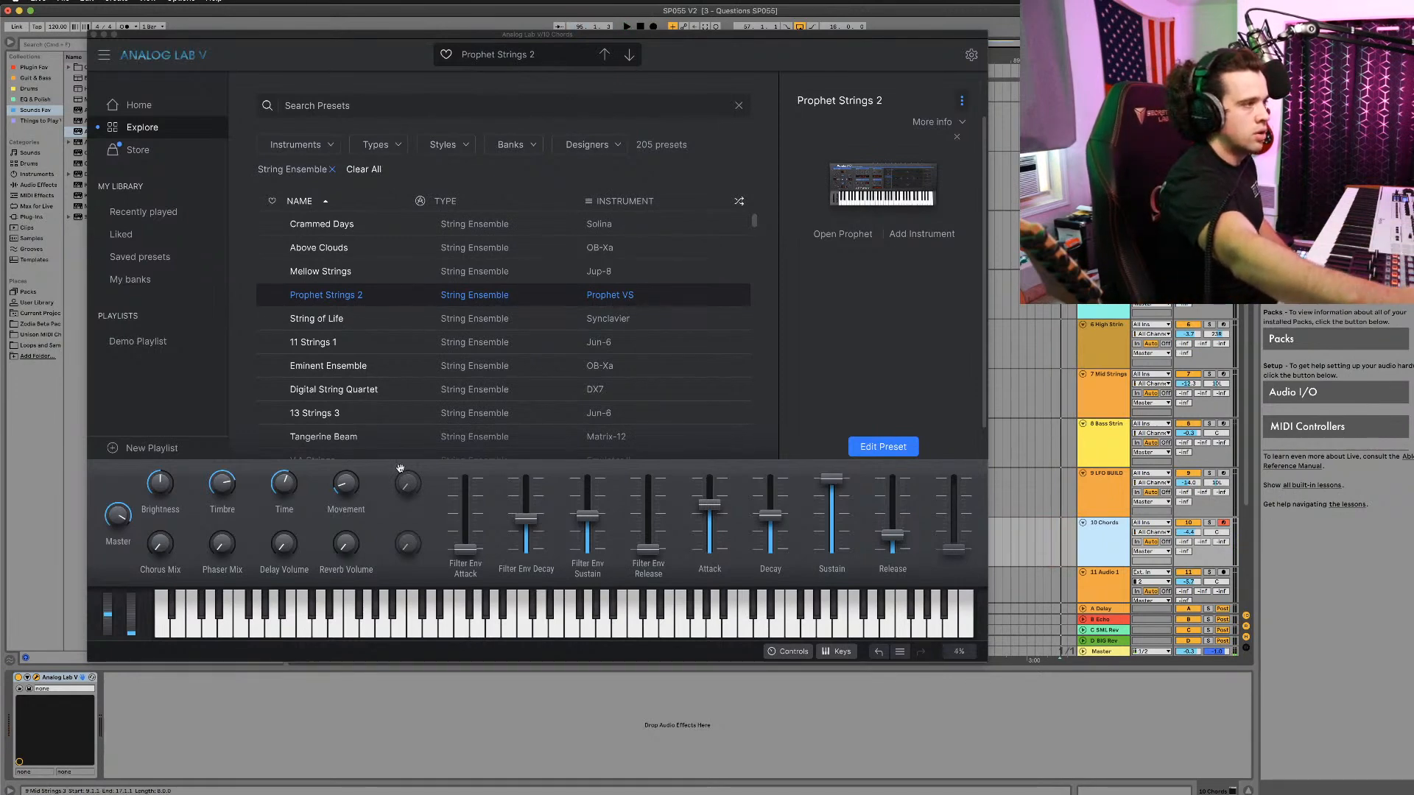
key("space")
key("space")
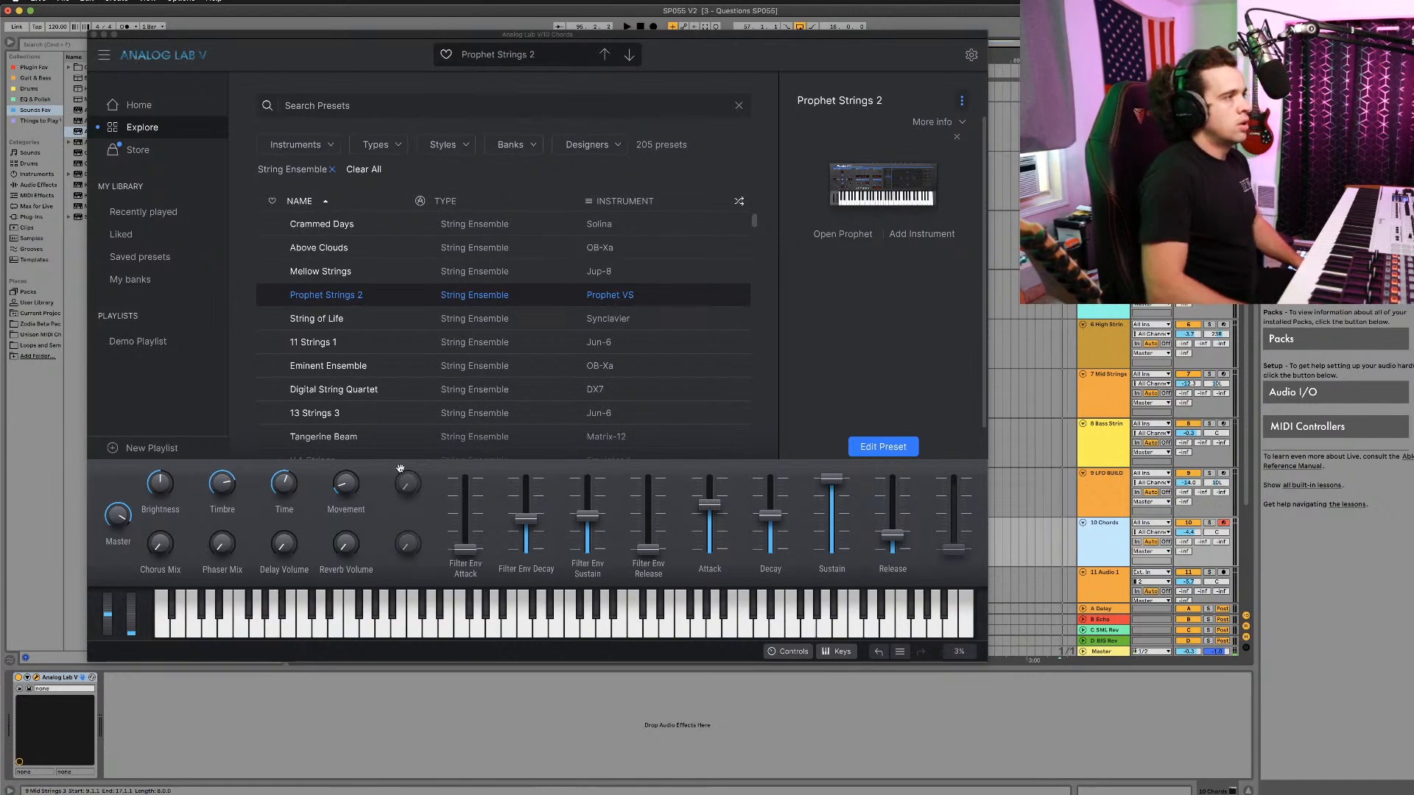
Step: Move the Analog Lab V window clear of the timeline and play the looped section from bar 57
left_click_drag(675, 43, 677, 232)
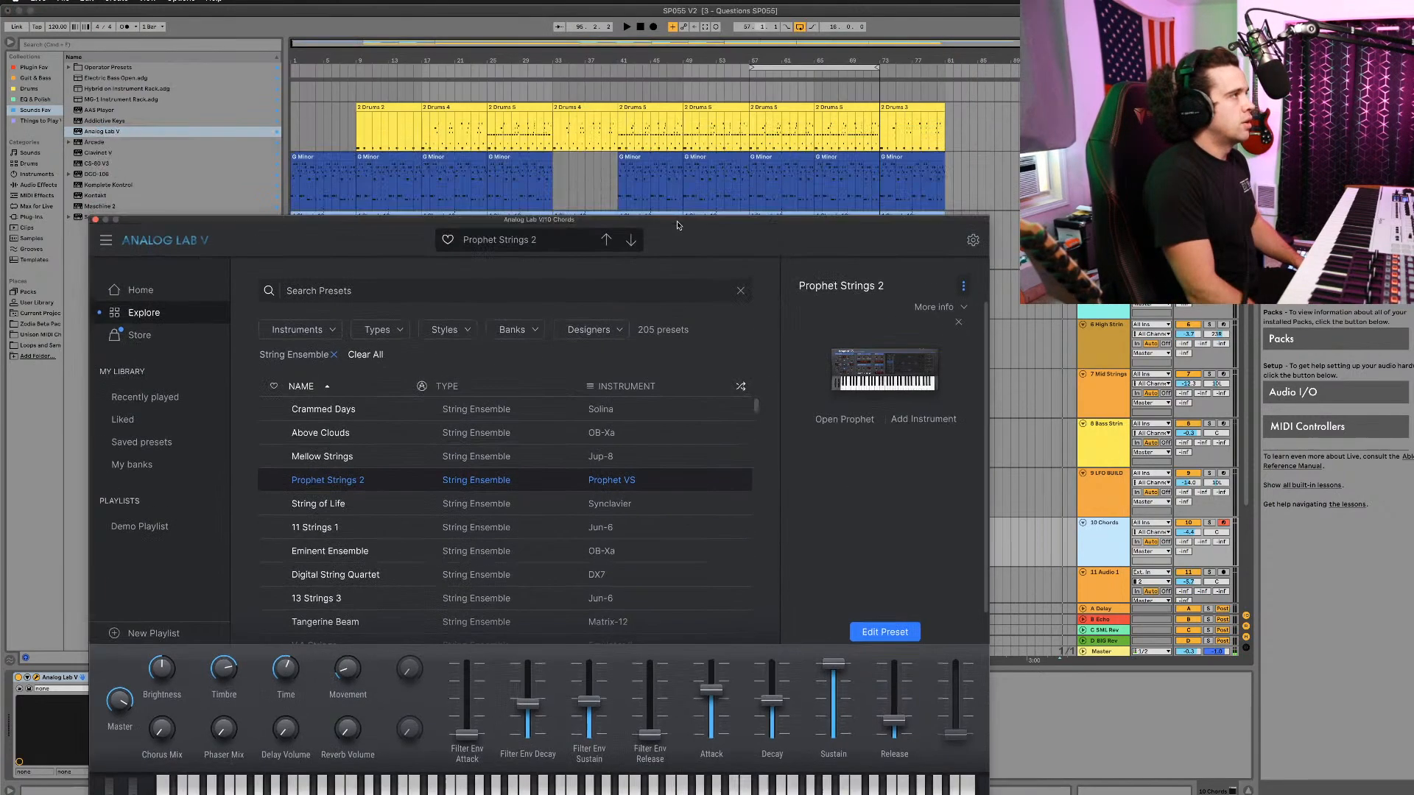
left_click(750, 94)
key("space")
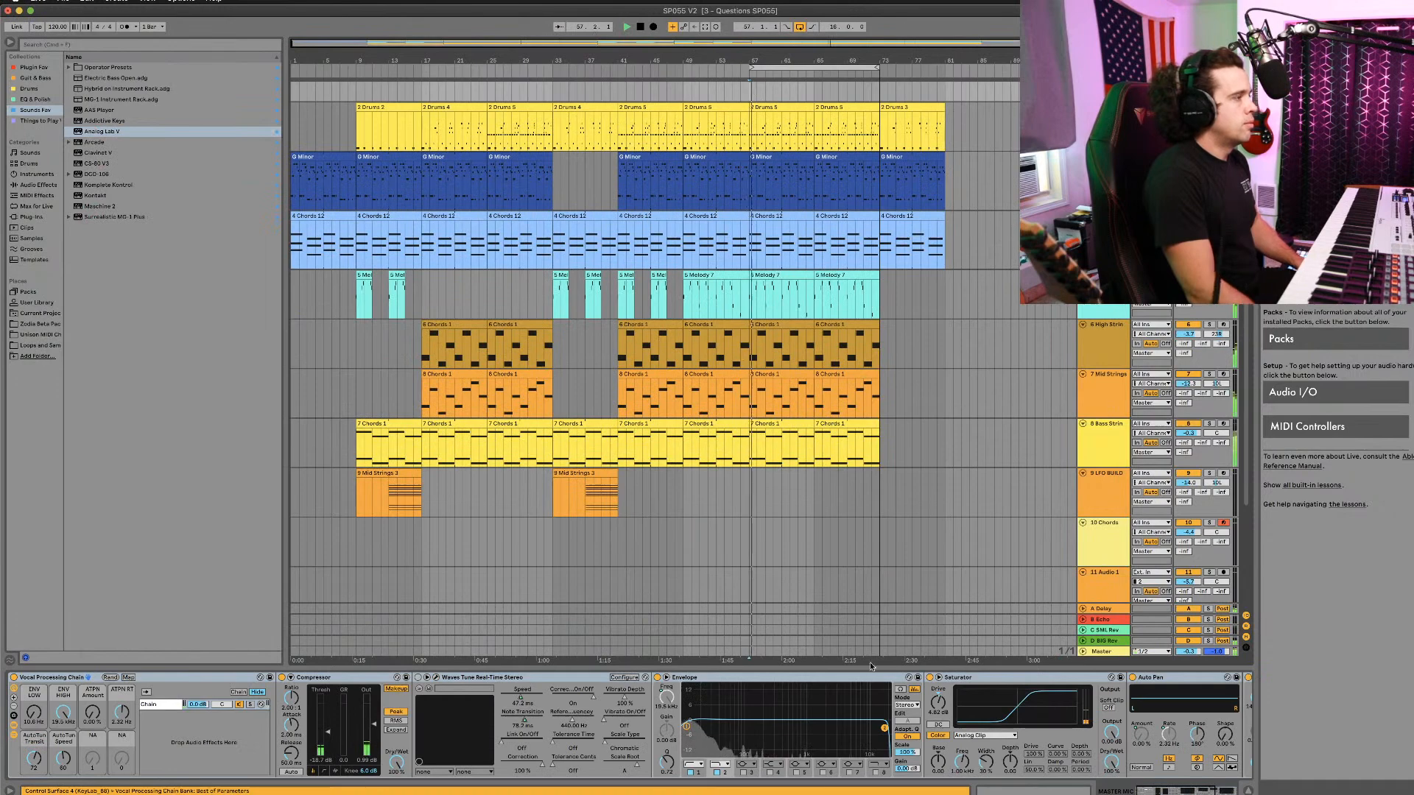
Step: Audition String of Life, 11 Strings 1 and Tangerine Beam on the new Chords track over the looped section
left_click(1107, 533)
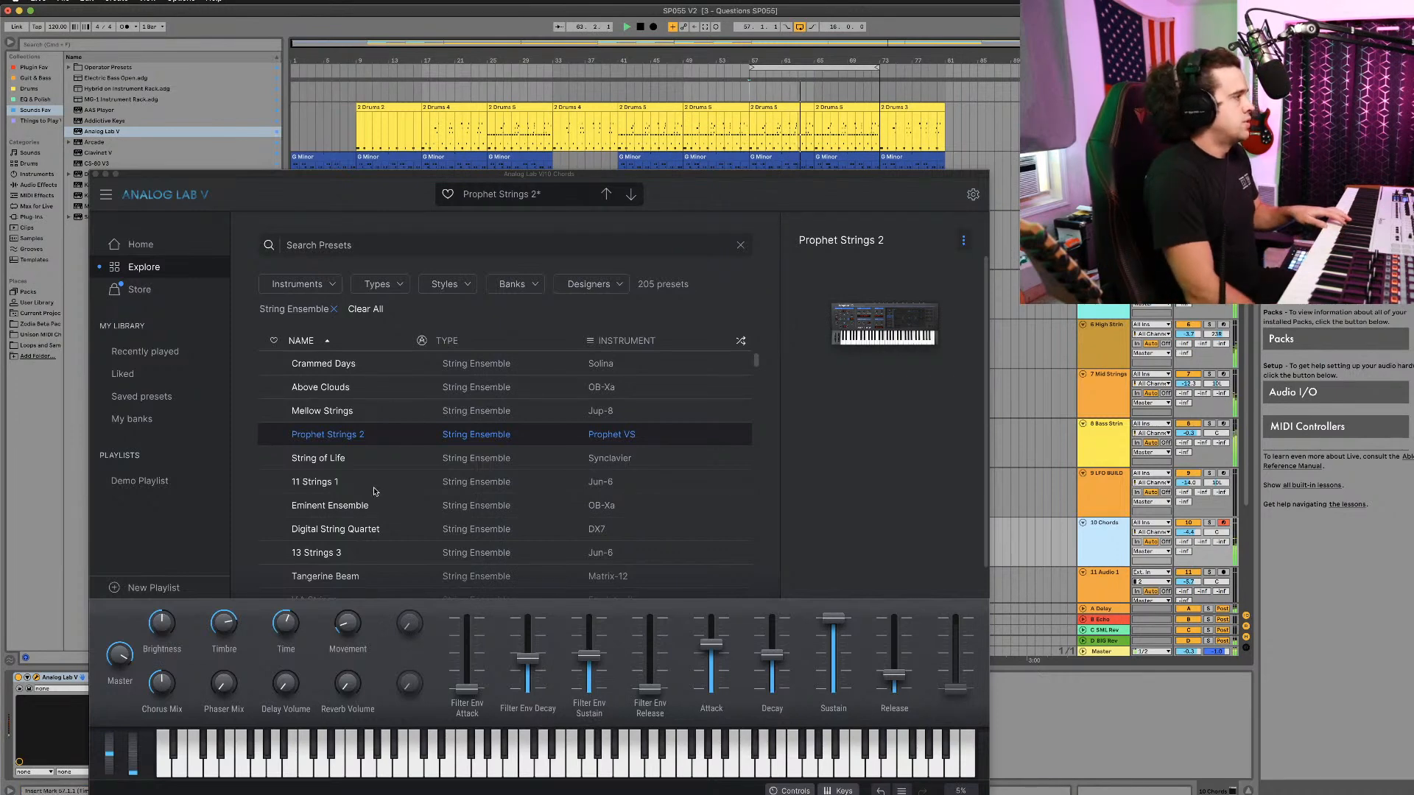
left_click(374, 458)
left_click(384, 482)
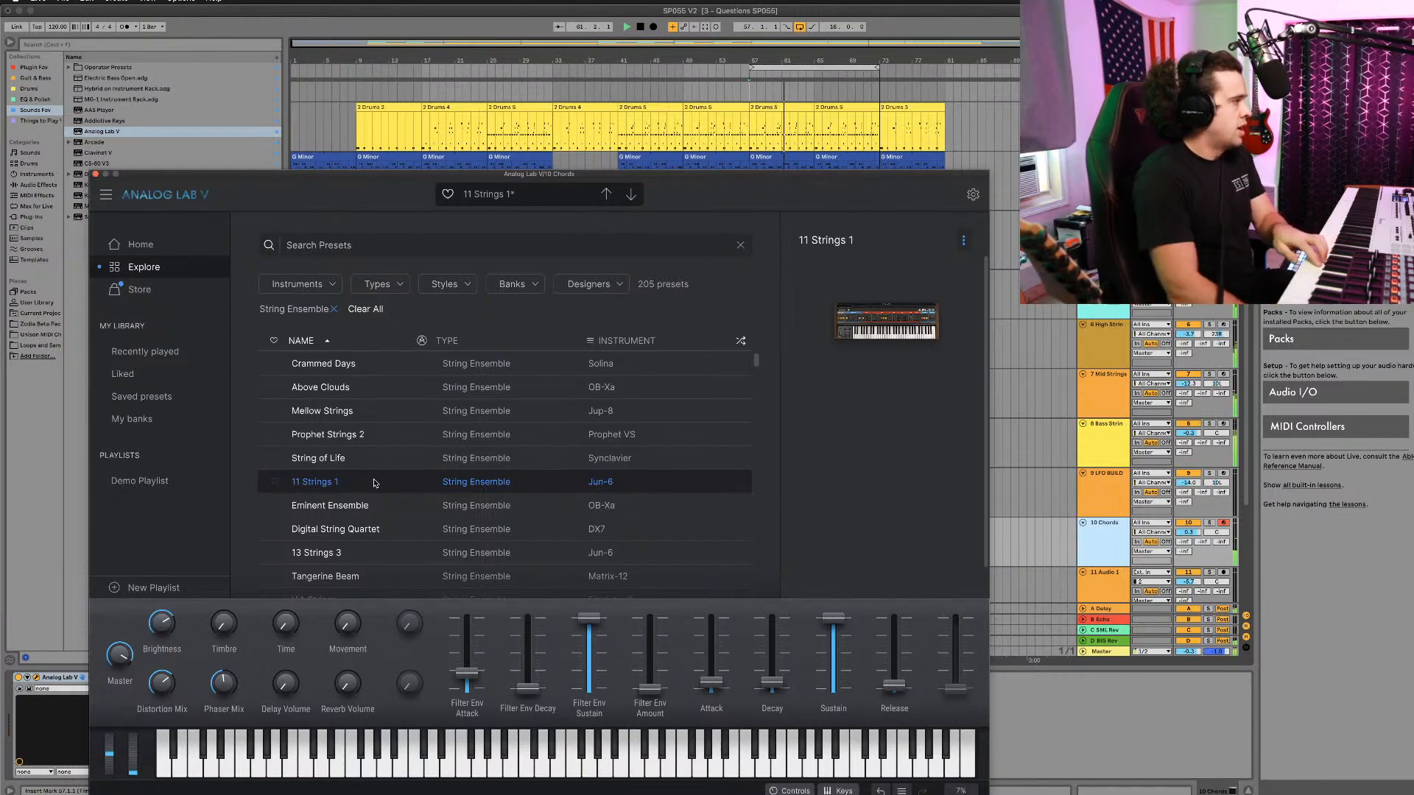
scroll(376, 523, "down", 1)
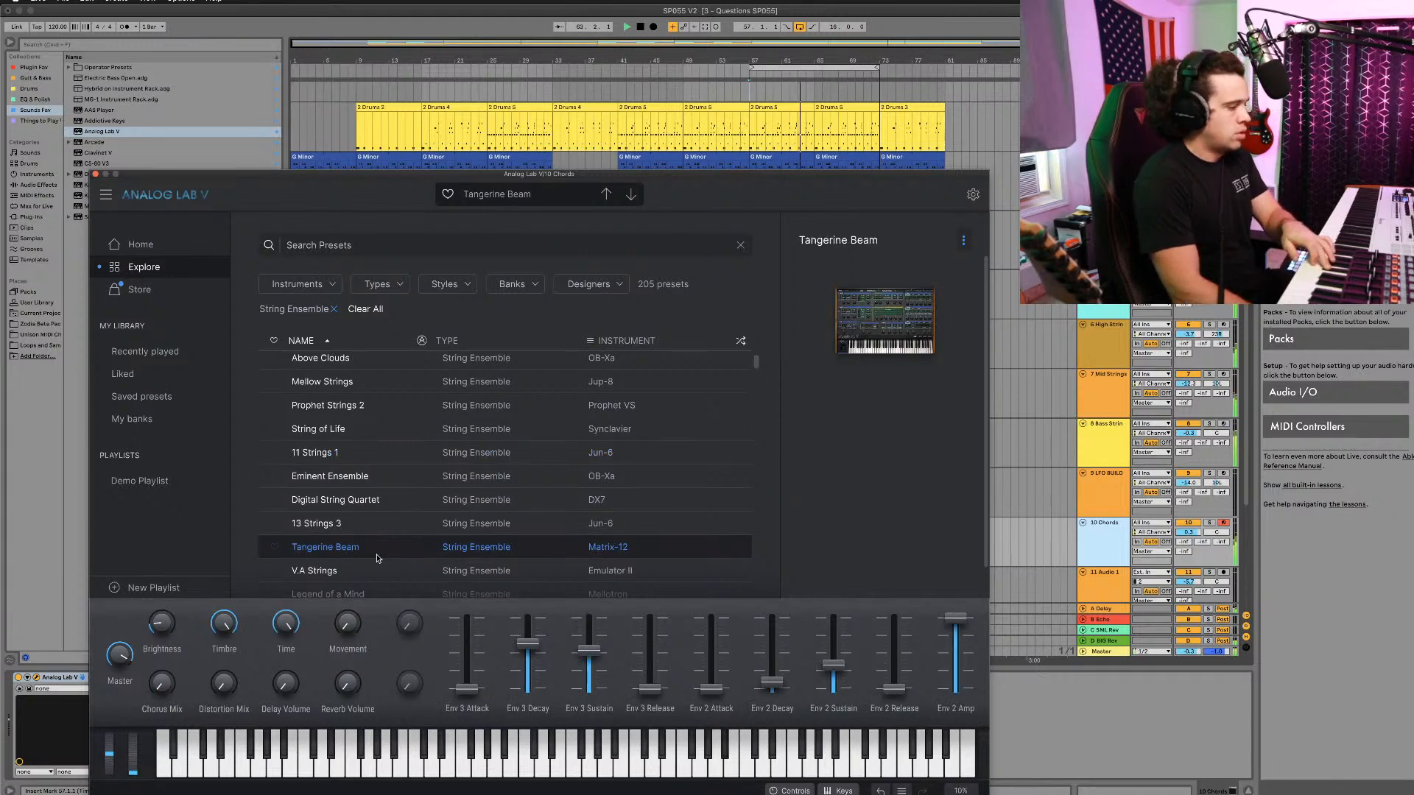
Step: Audition the Legend of a Mind and Stereo Strings presets on the new Chords track over the looped section
scroll(376, 558, "down", 4)
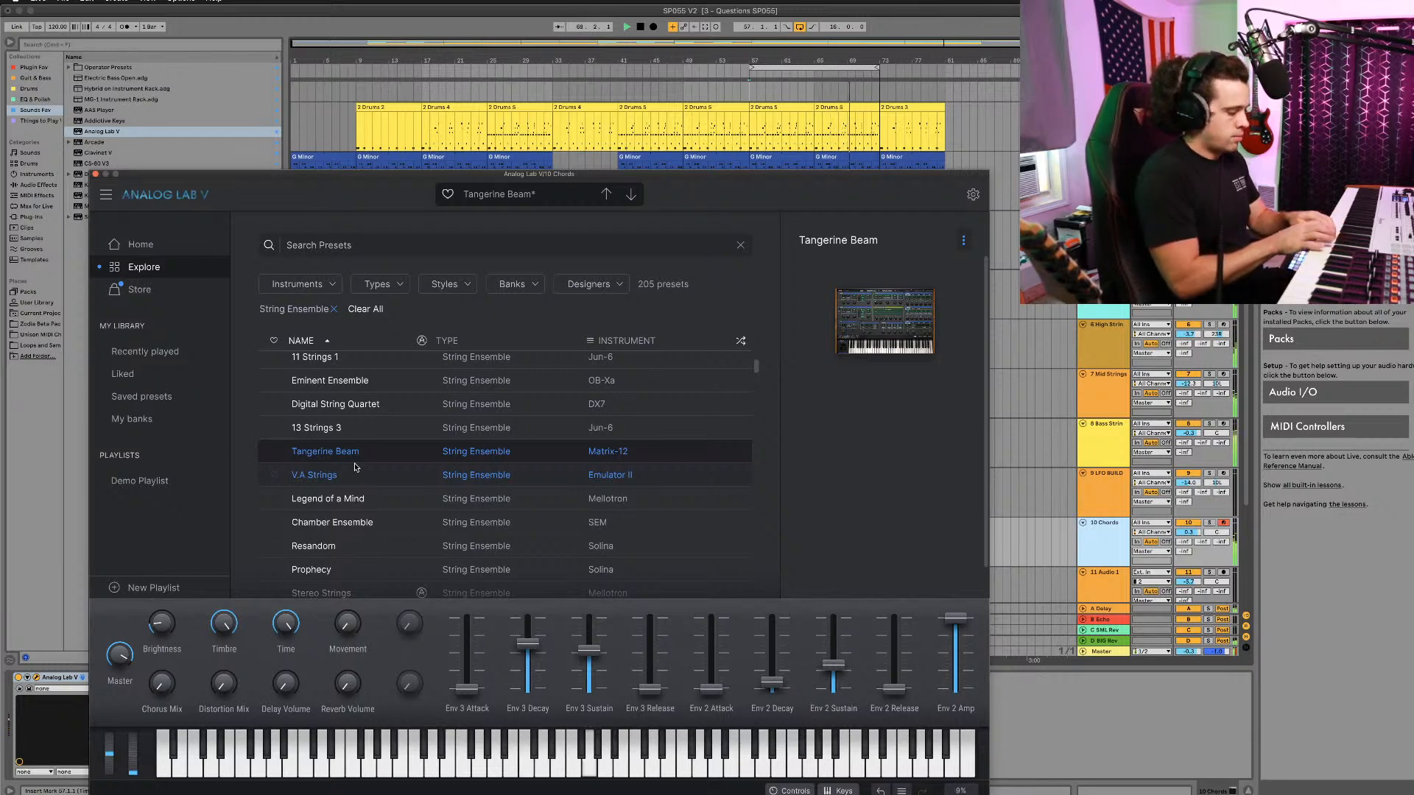
left_click(377, 515)
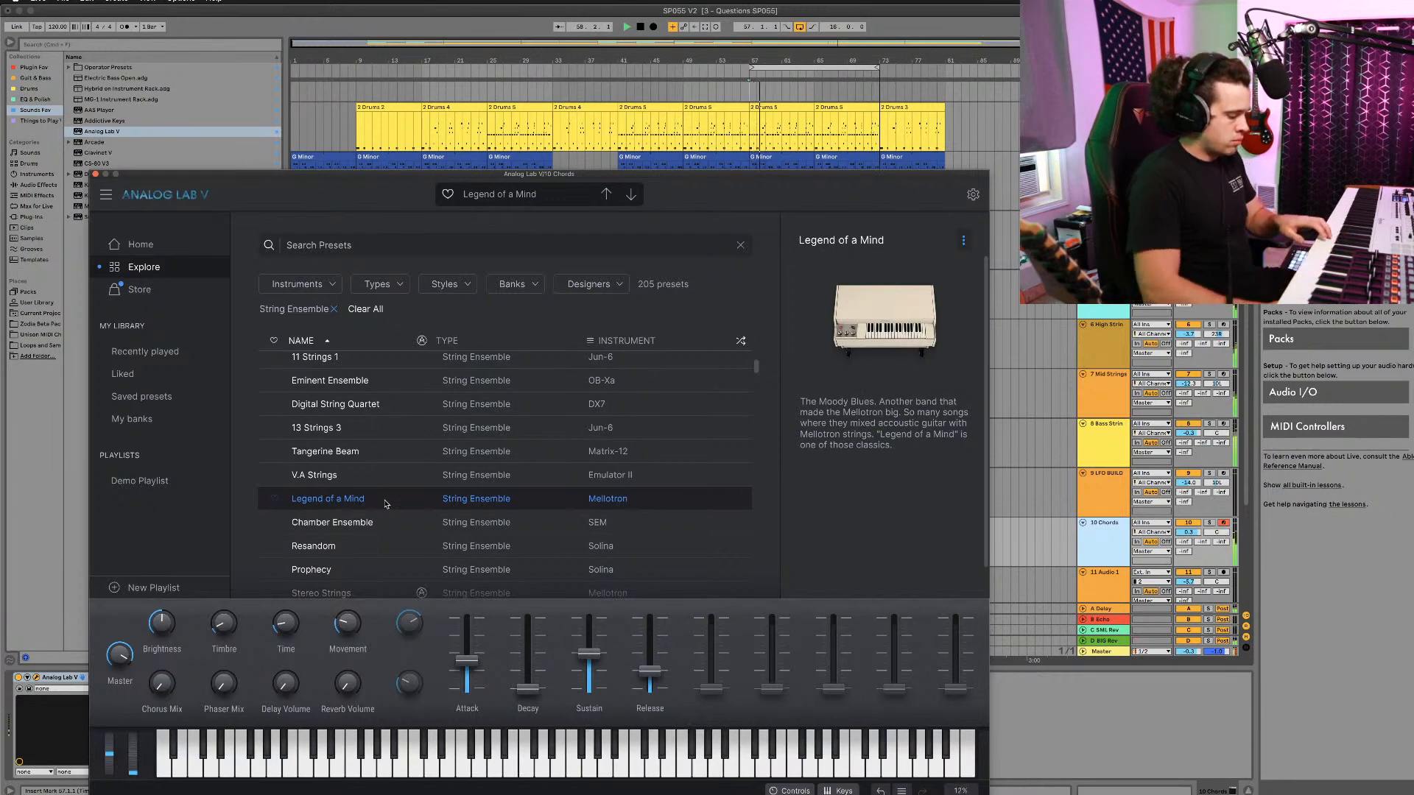
scroll(386, 501, "down", 3)
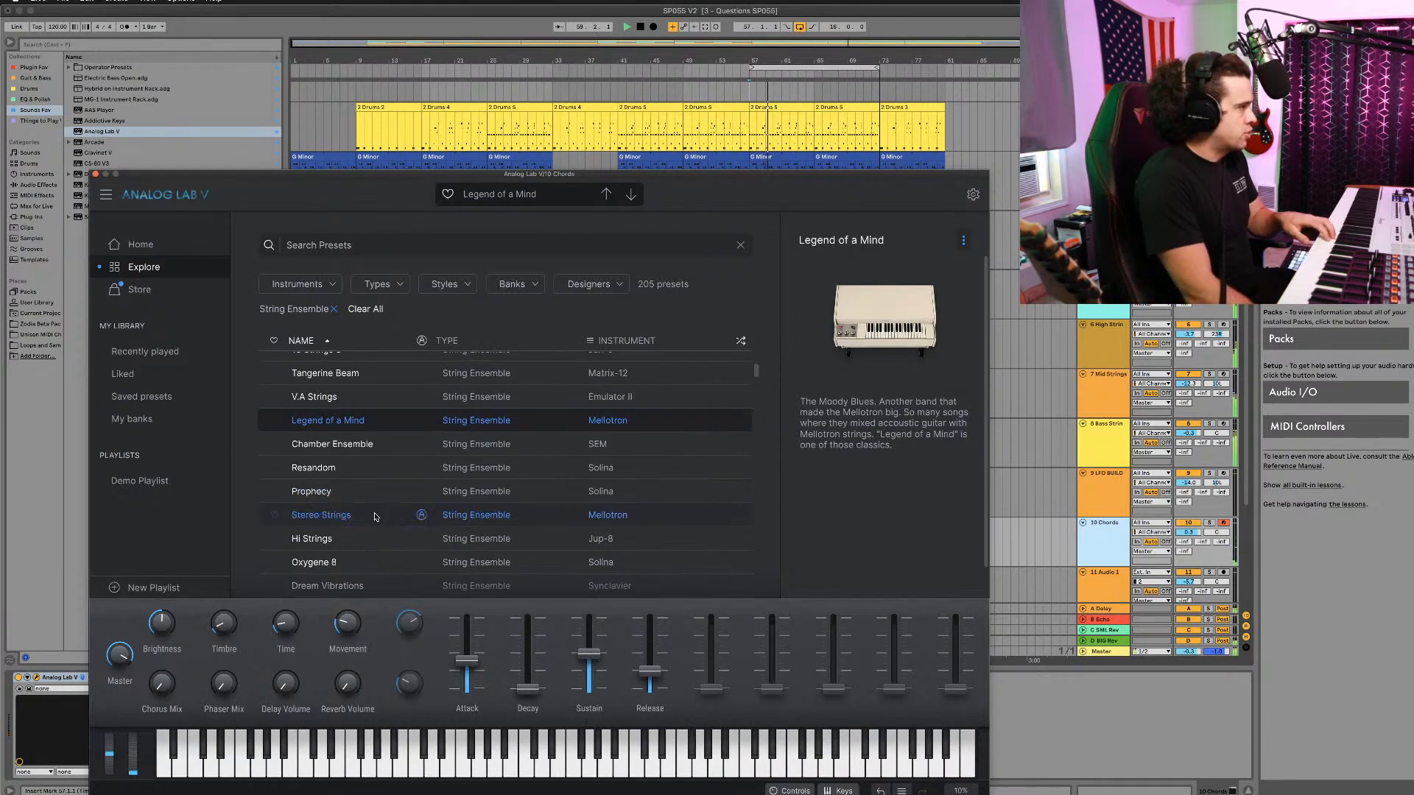
left_click(375, 517)
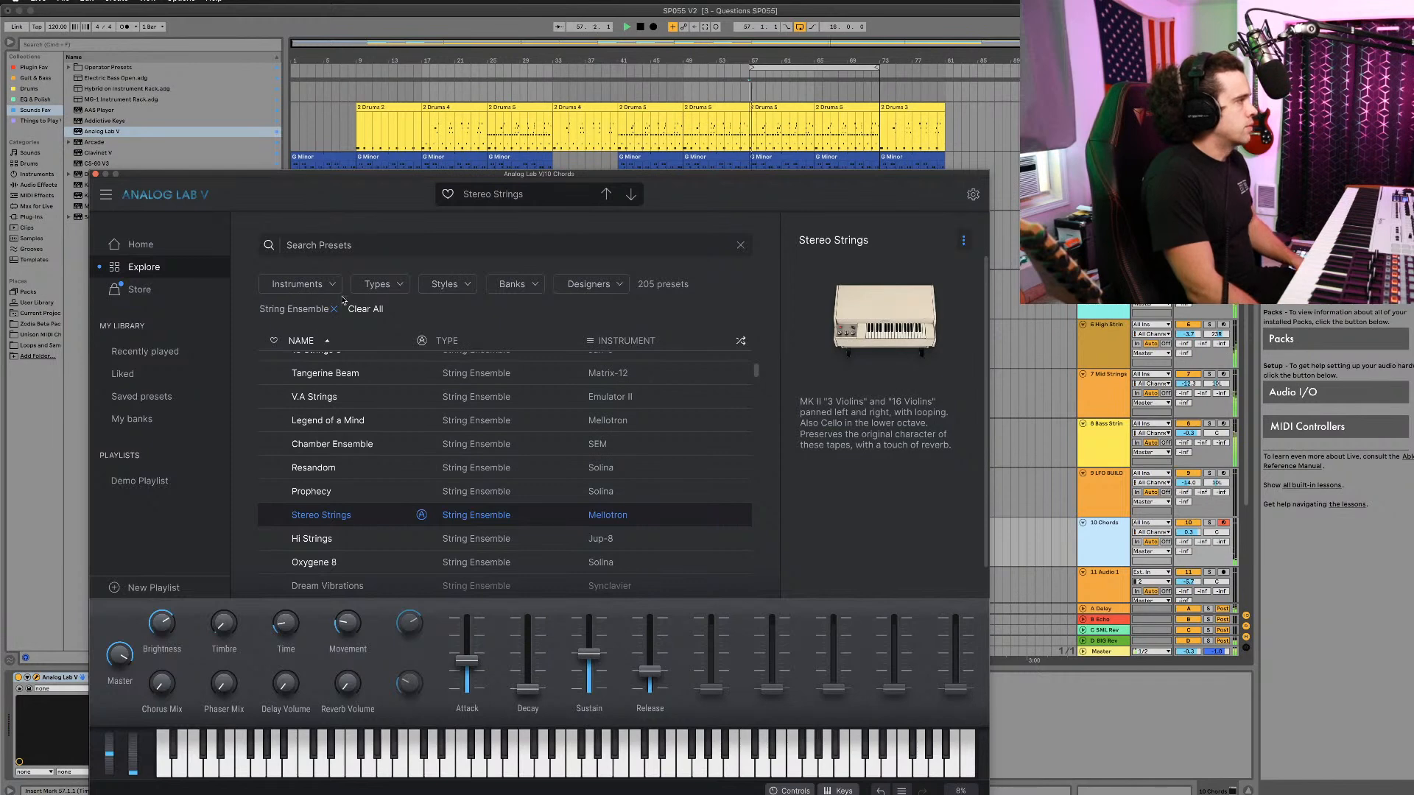
Step: Change the Analog Lab V preset type filter from String Ensemble to Dirty Lead and browse the presets
left_click(368, 286)
scroll(735, 355, "up", 2)
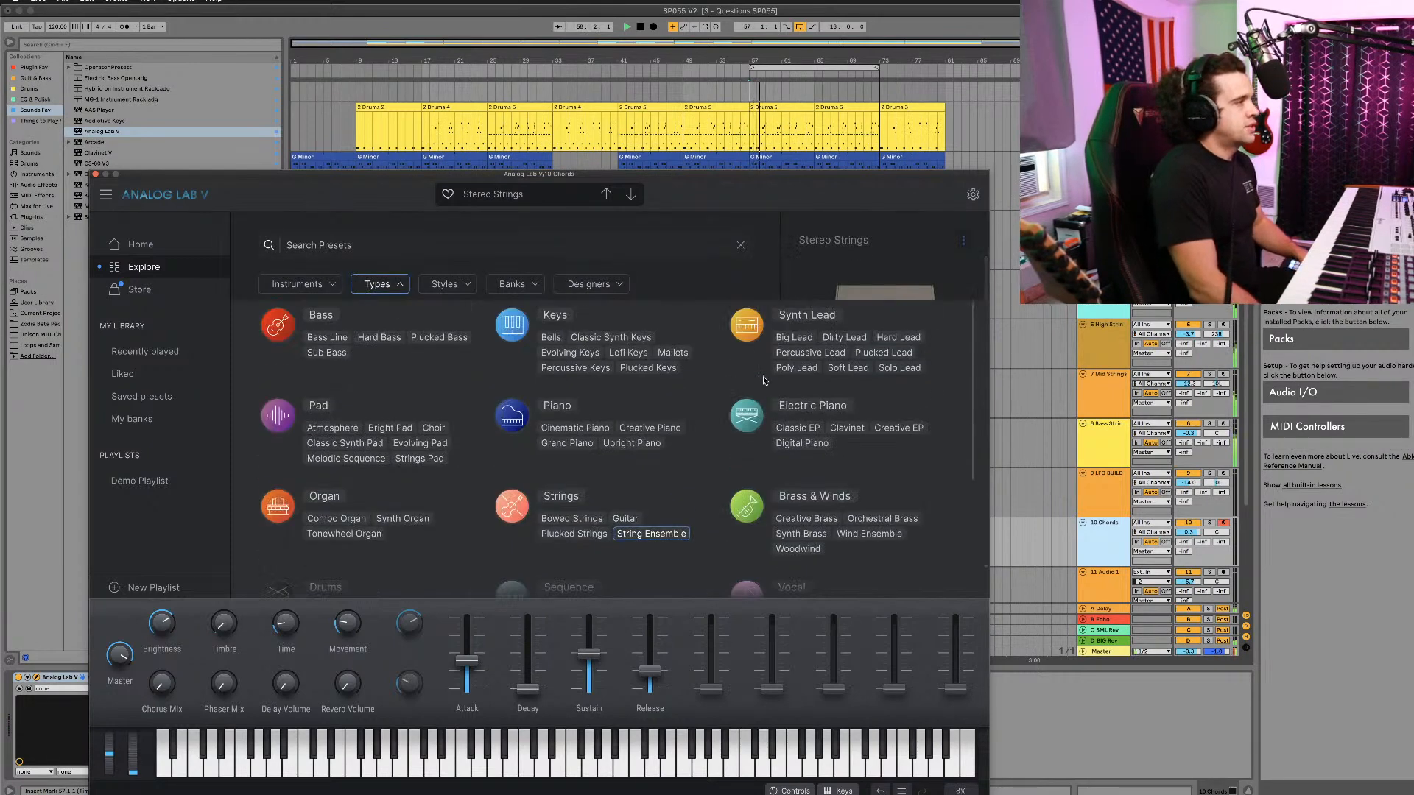
left_click(845, 345)
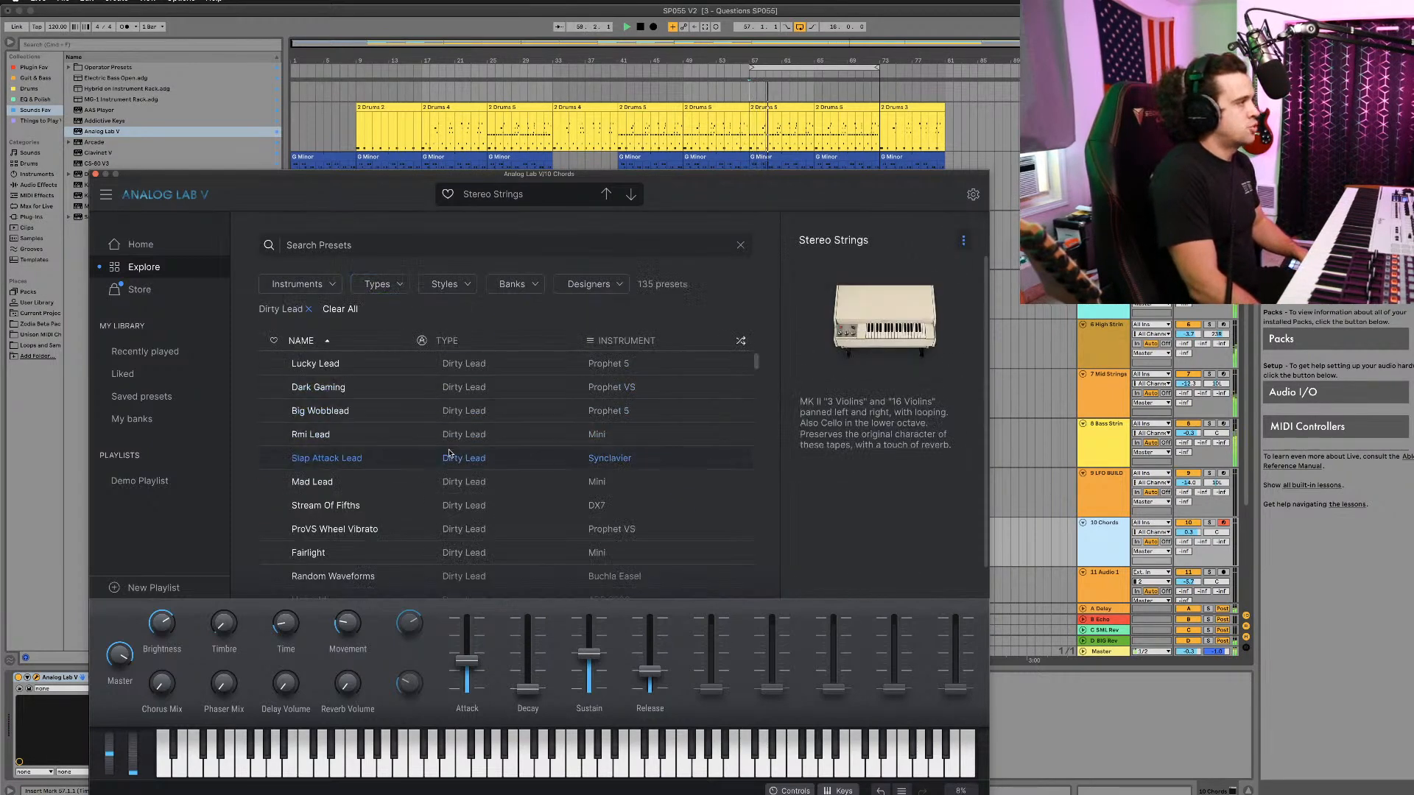
scroll(379, 493, "down", 5)
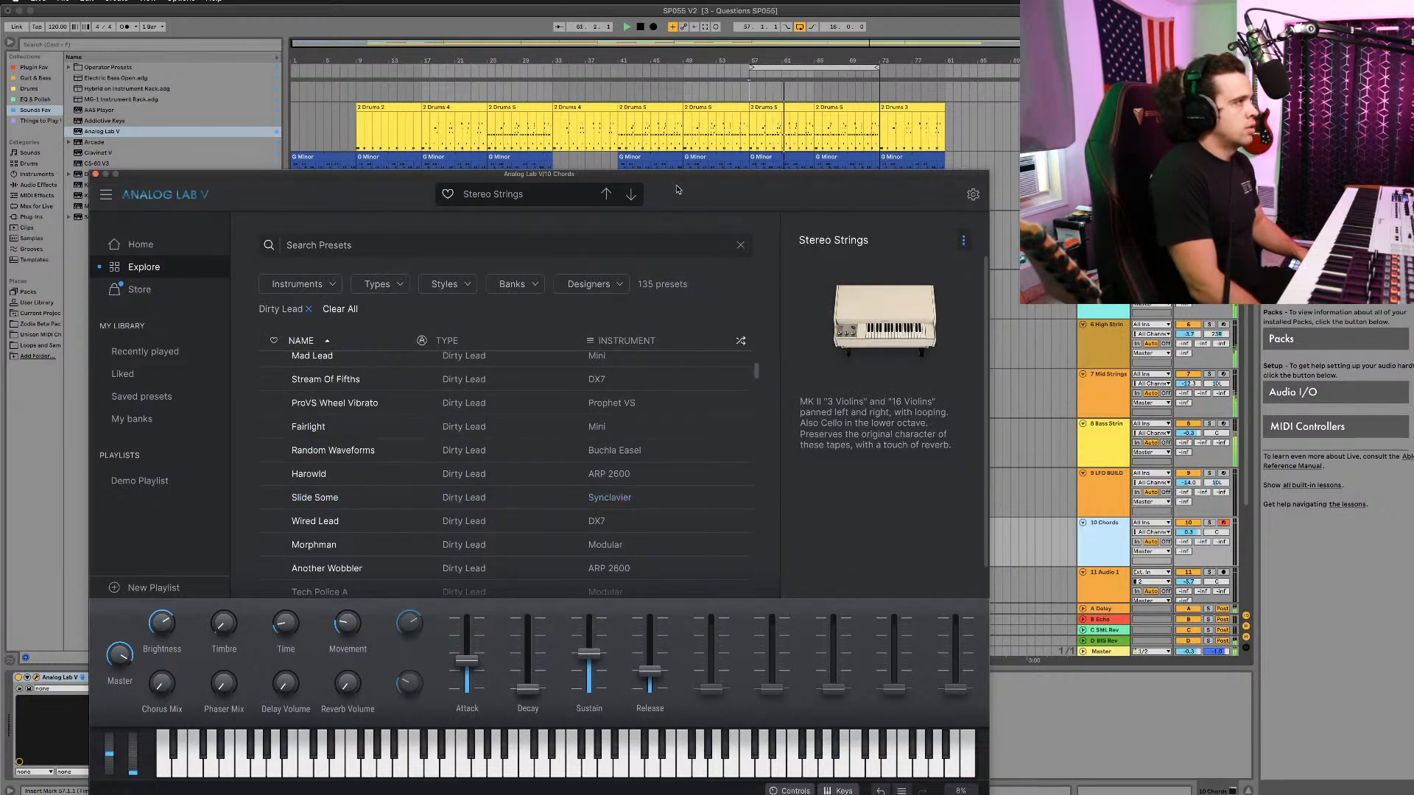
Step: Copy the two short synth melody clips of the bar 41 section to the final section starting at bar 73
left_click_drag(678, 175, 676, 427)
left_click(787, 274)
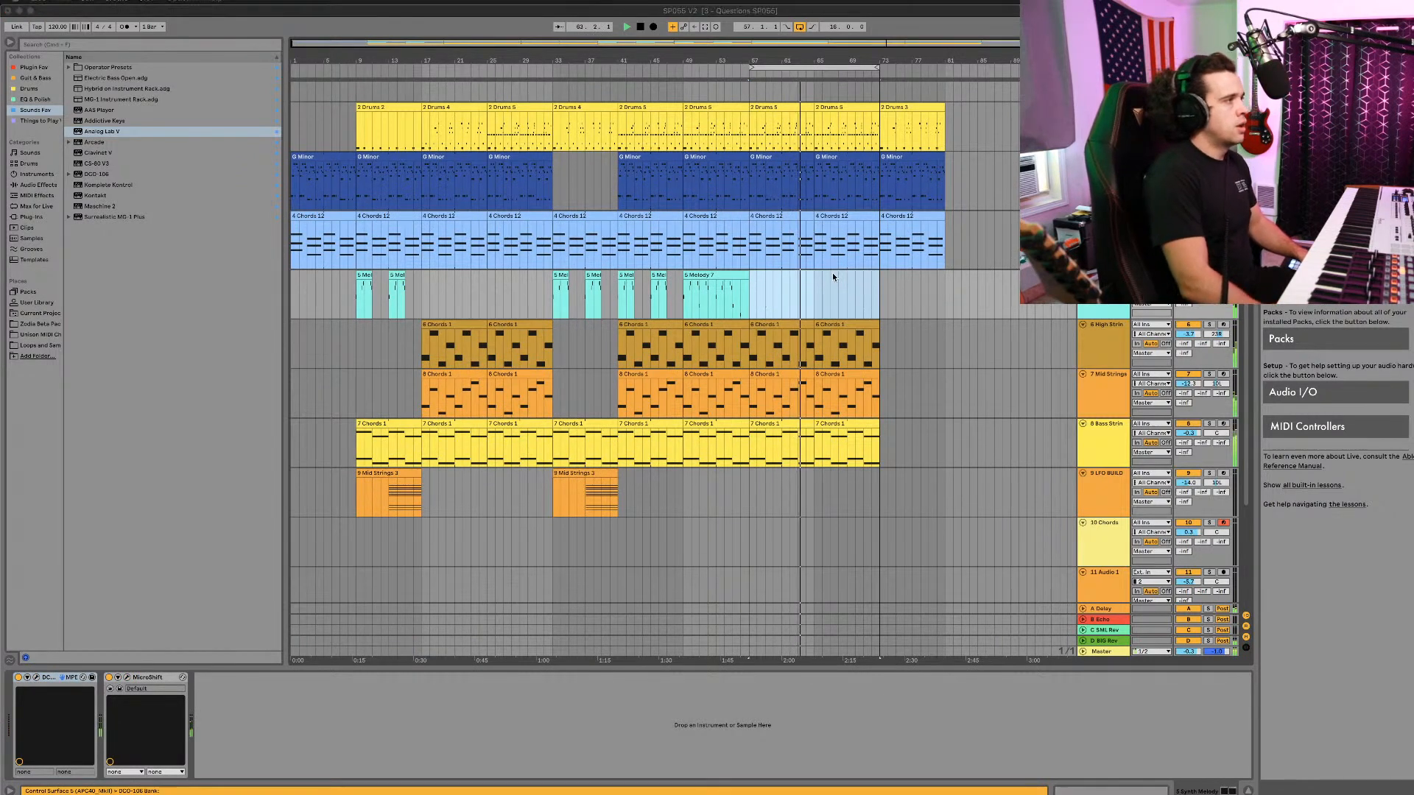
left_click(714, 277)
left_click(661, 275)
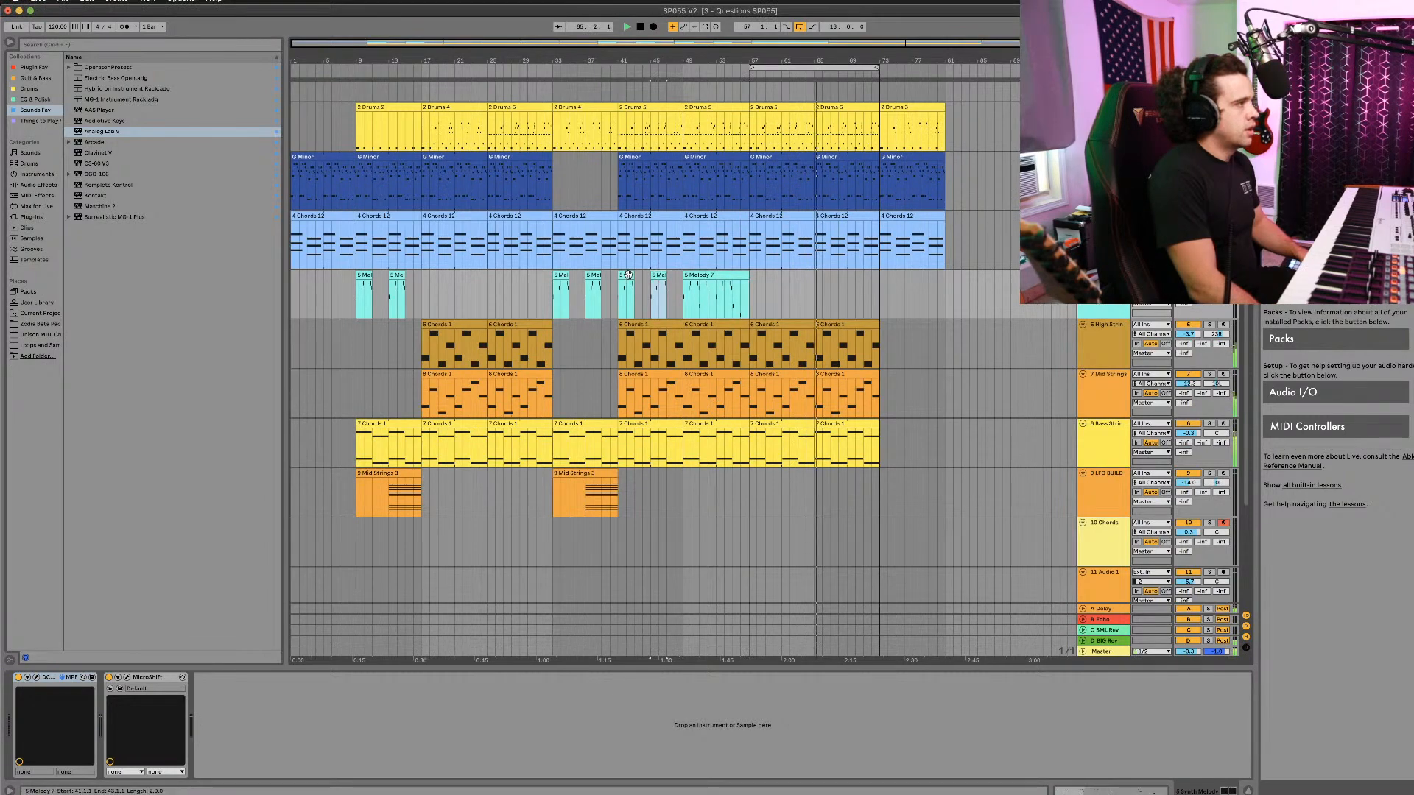
left_click(628, 275, "shift")
left_click_drag(628, 275, 887, 294)
Step: Audition Stream Of Fifths on the new Chords track and load the Slide Some preset in its place
left_click(1119, 537)
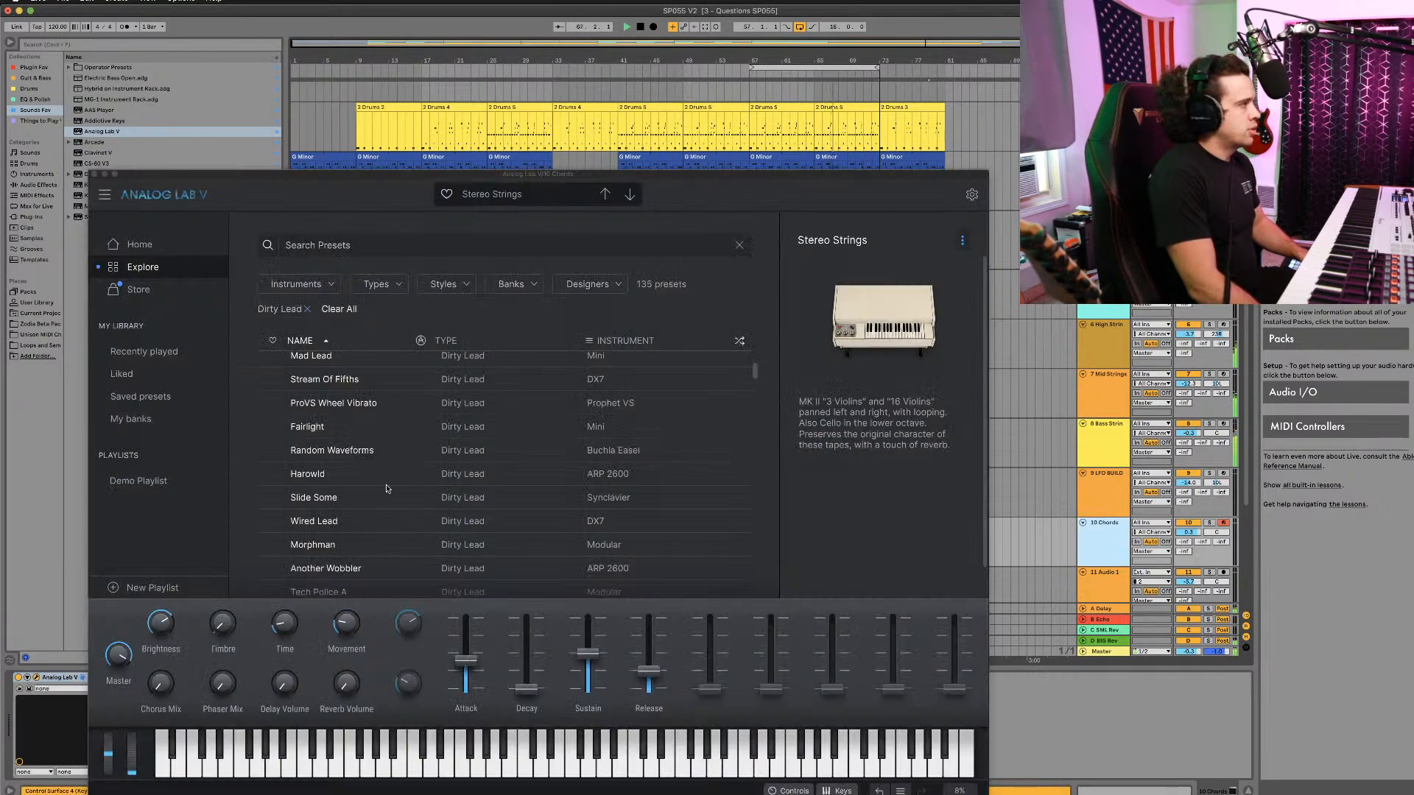
left_click(349, 377)
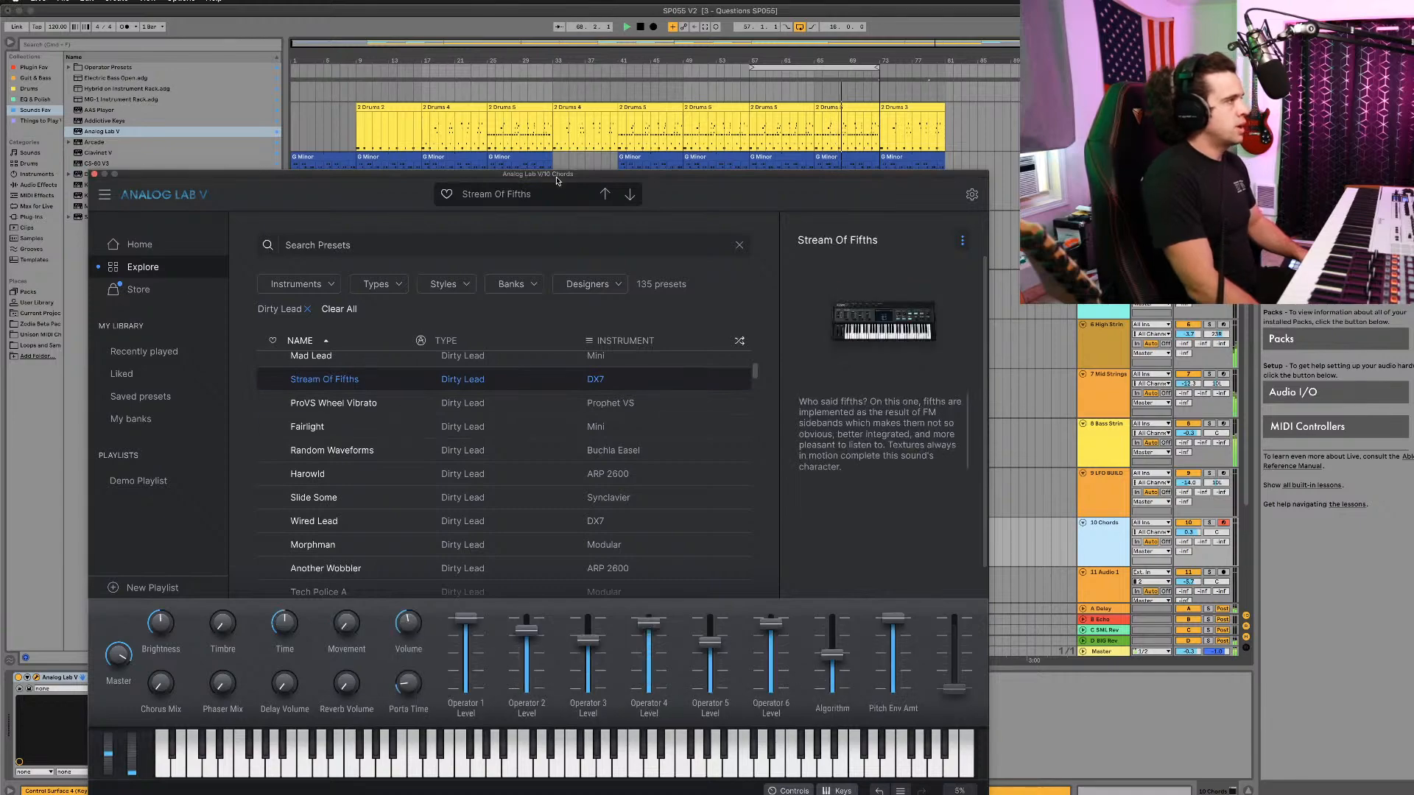
left_click_drag(558, 177, 605, 28)
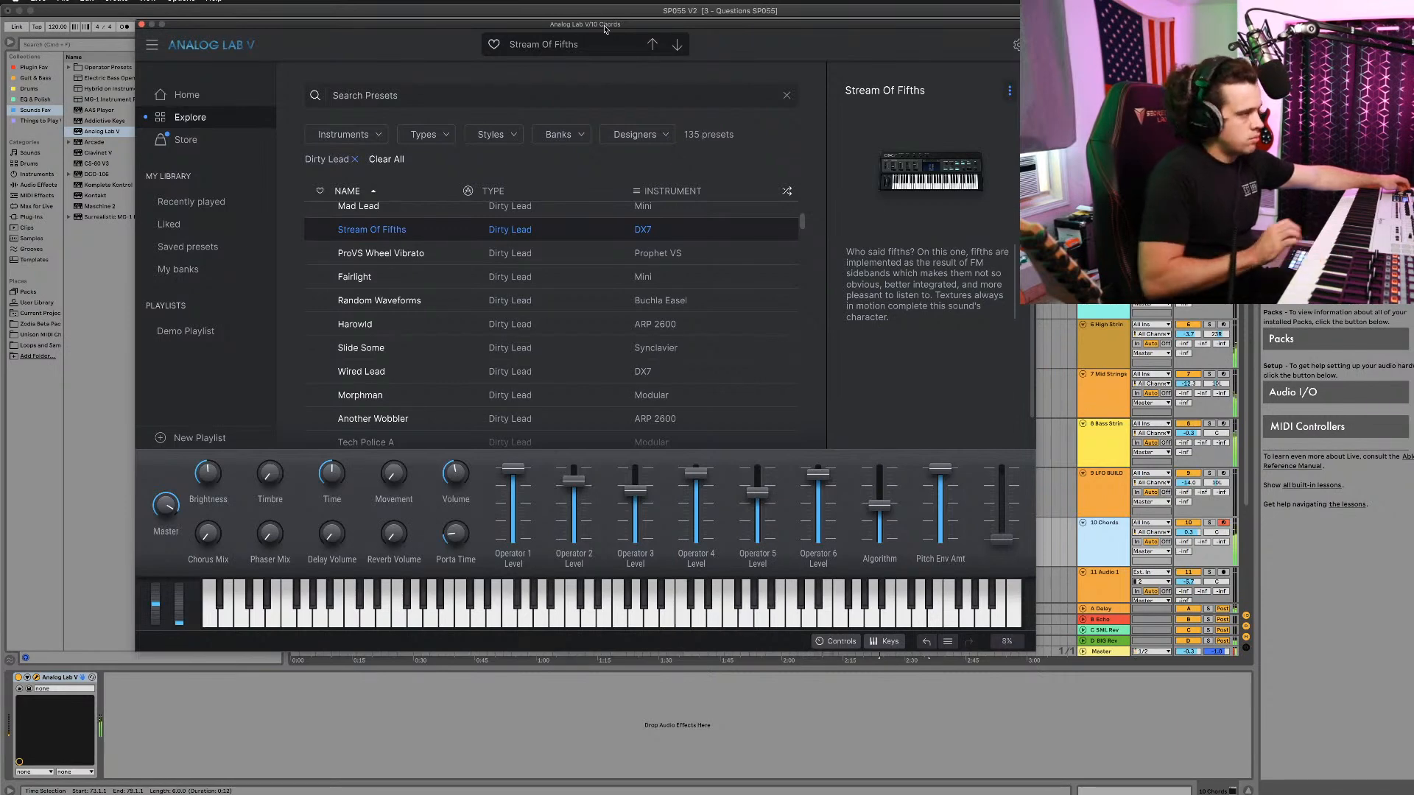
left_click(368, 350)
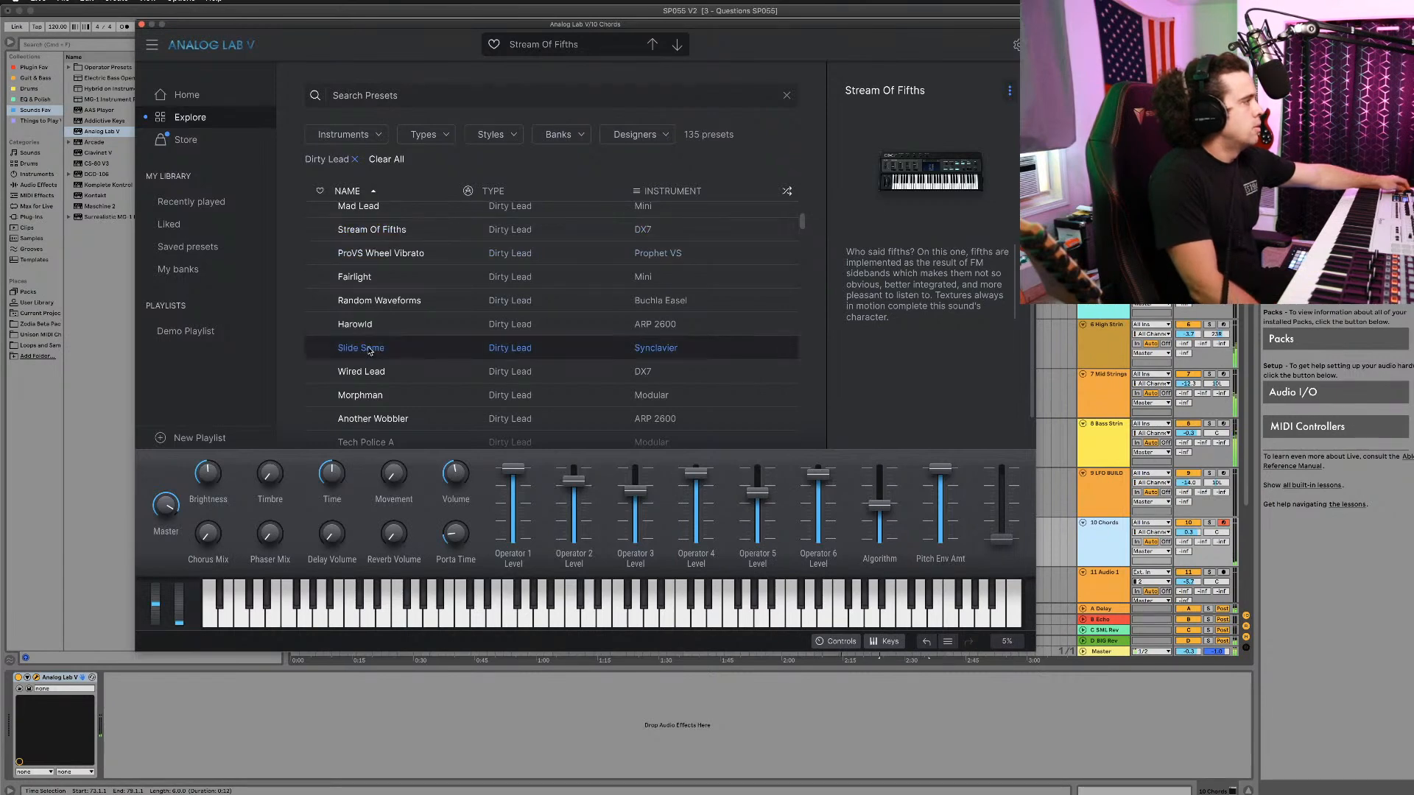
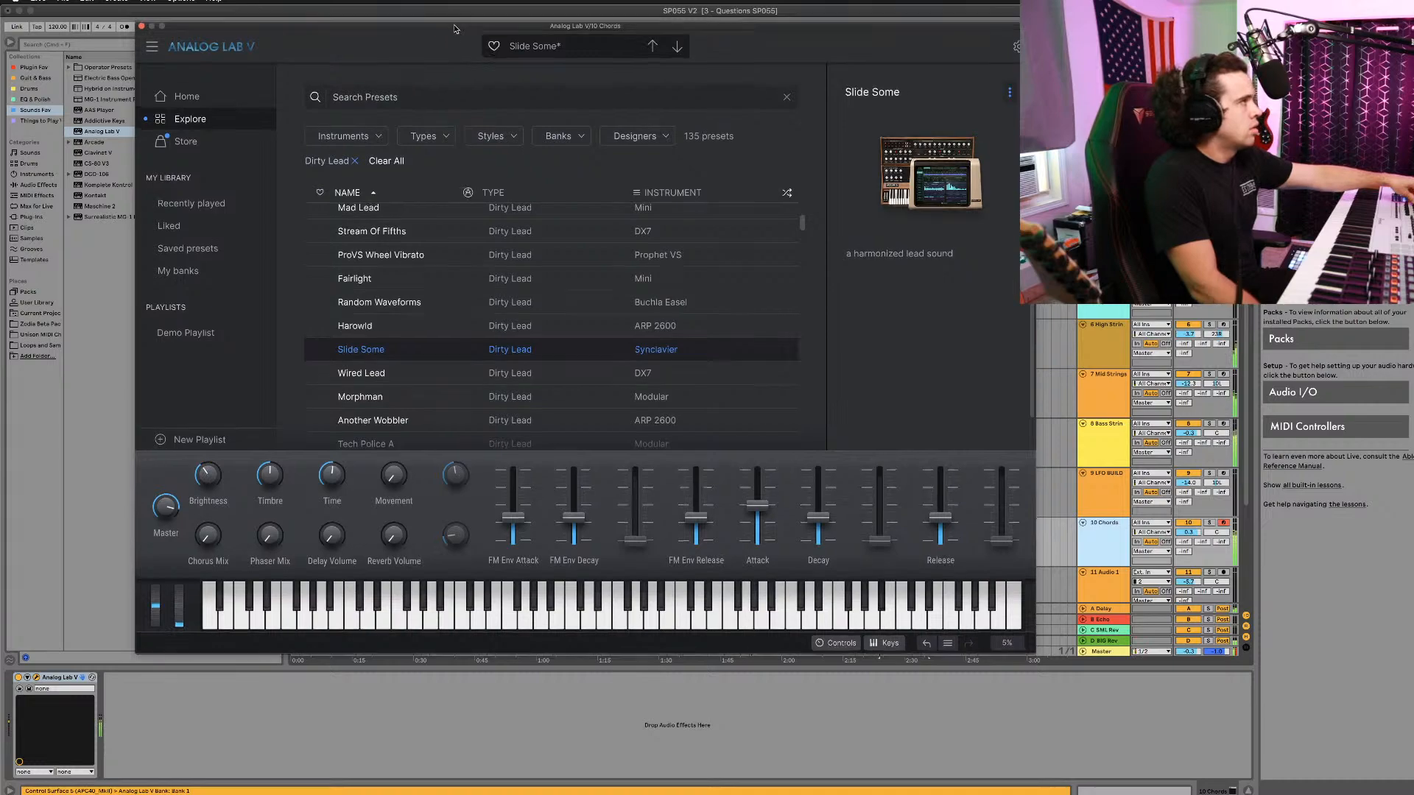
Step: Capture the lead played with Slide Some as a Chords-track clip over the looped section from bar 57 and stop playback
left_click_drag(455, 28, 427, 102)
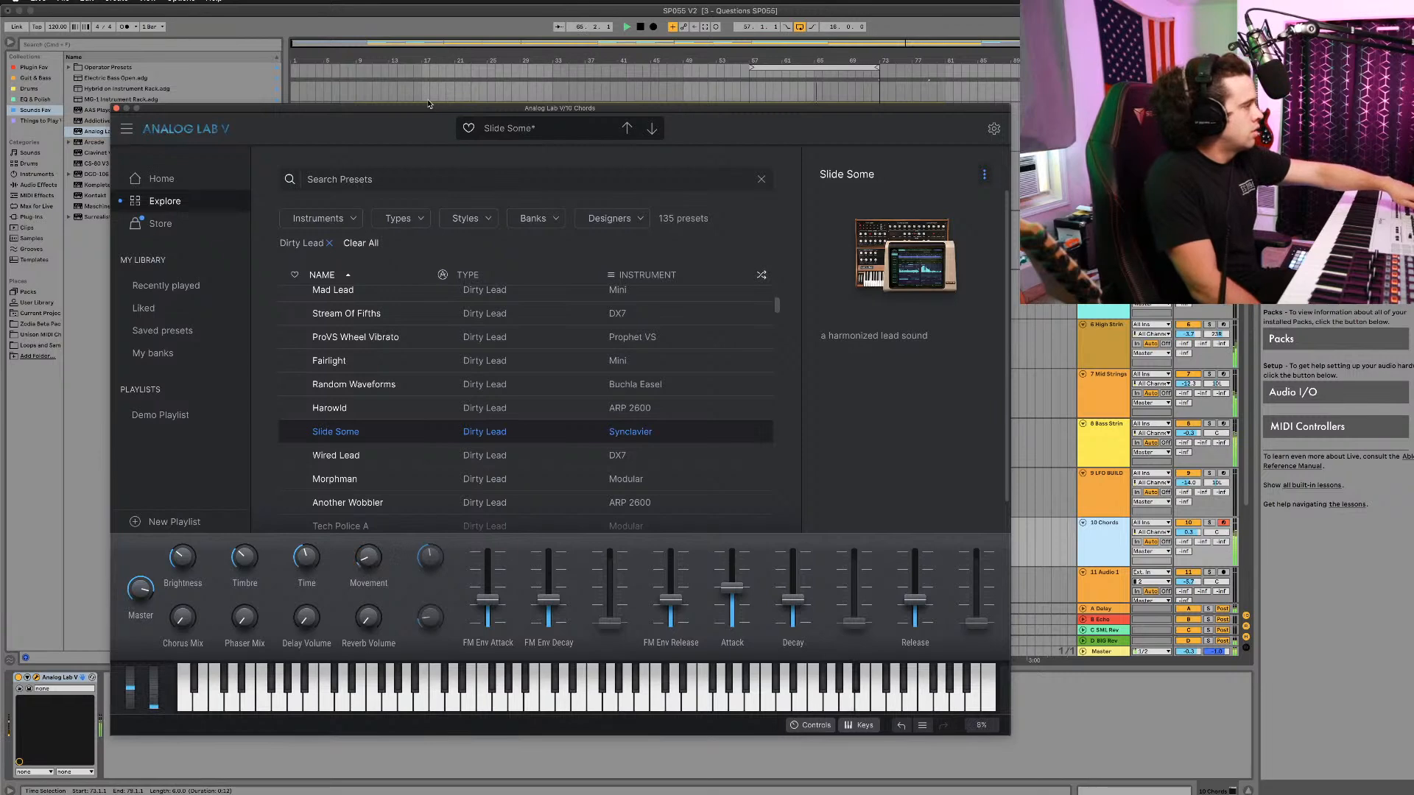
mouse_move(887, 340)
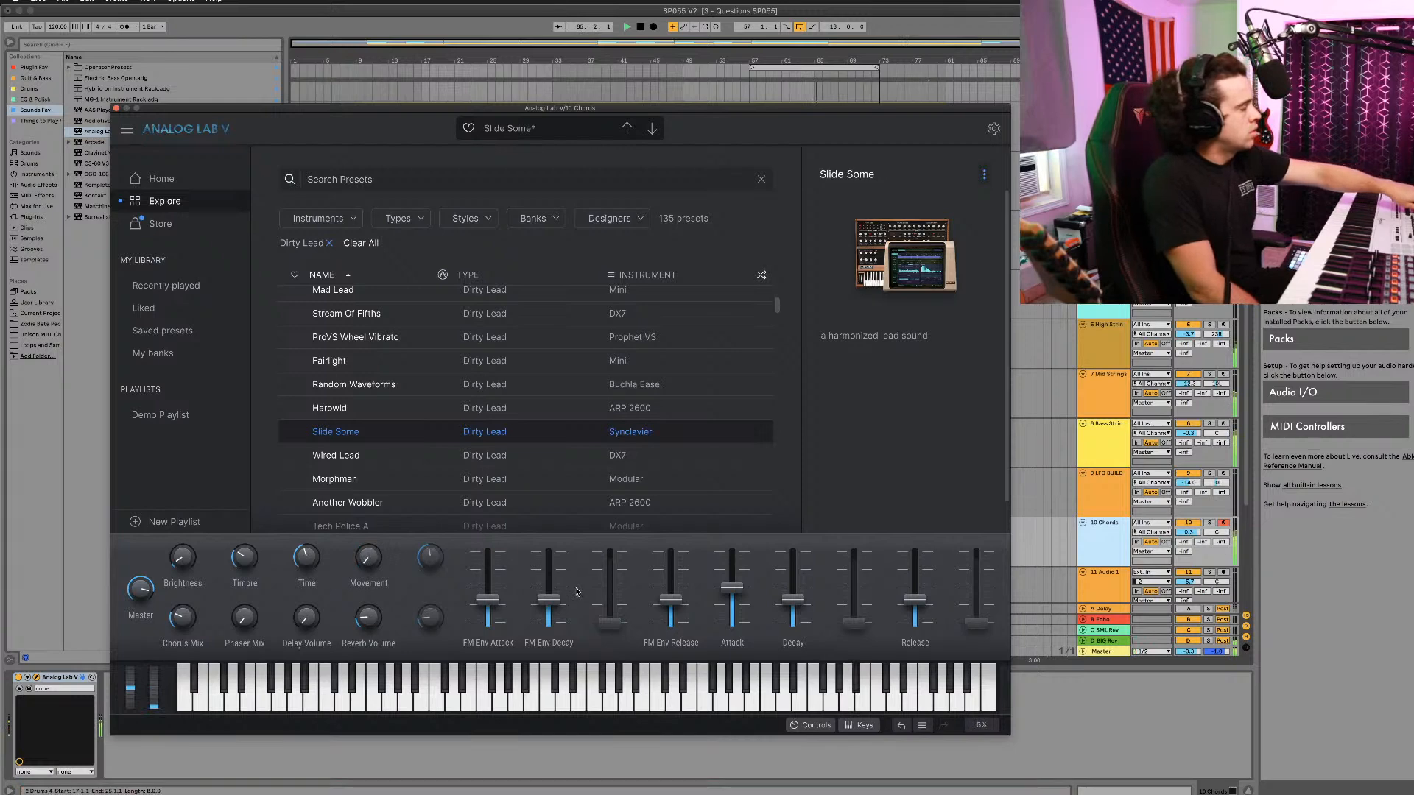
left_click_drag(660, 115, 690, 230)
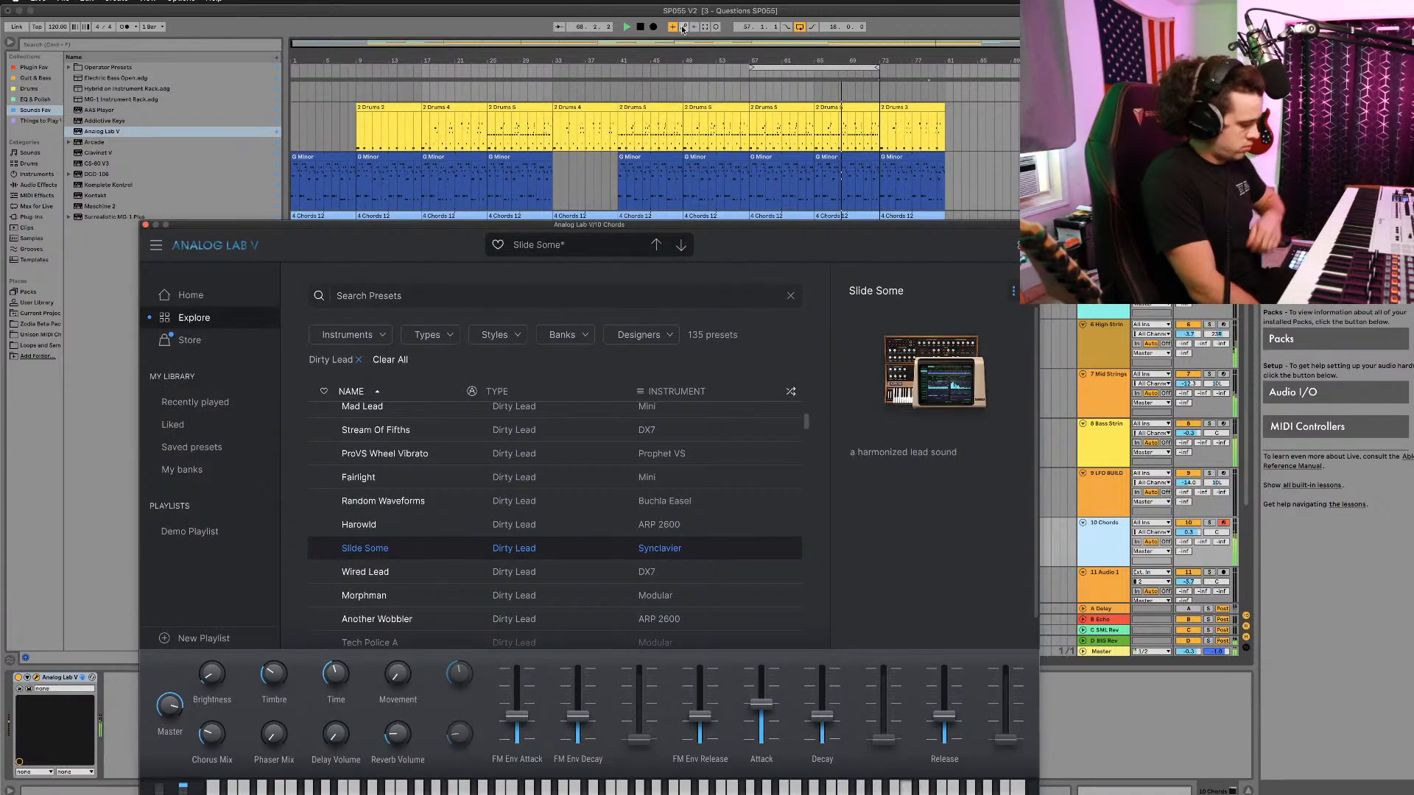
key("space")
left_click_drag(727, 229, 739, 306)
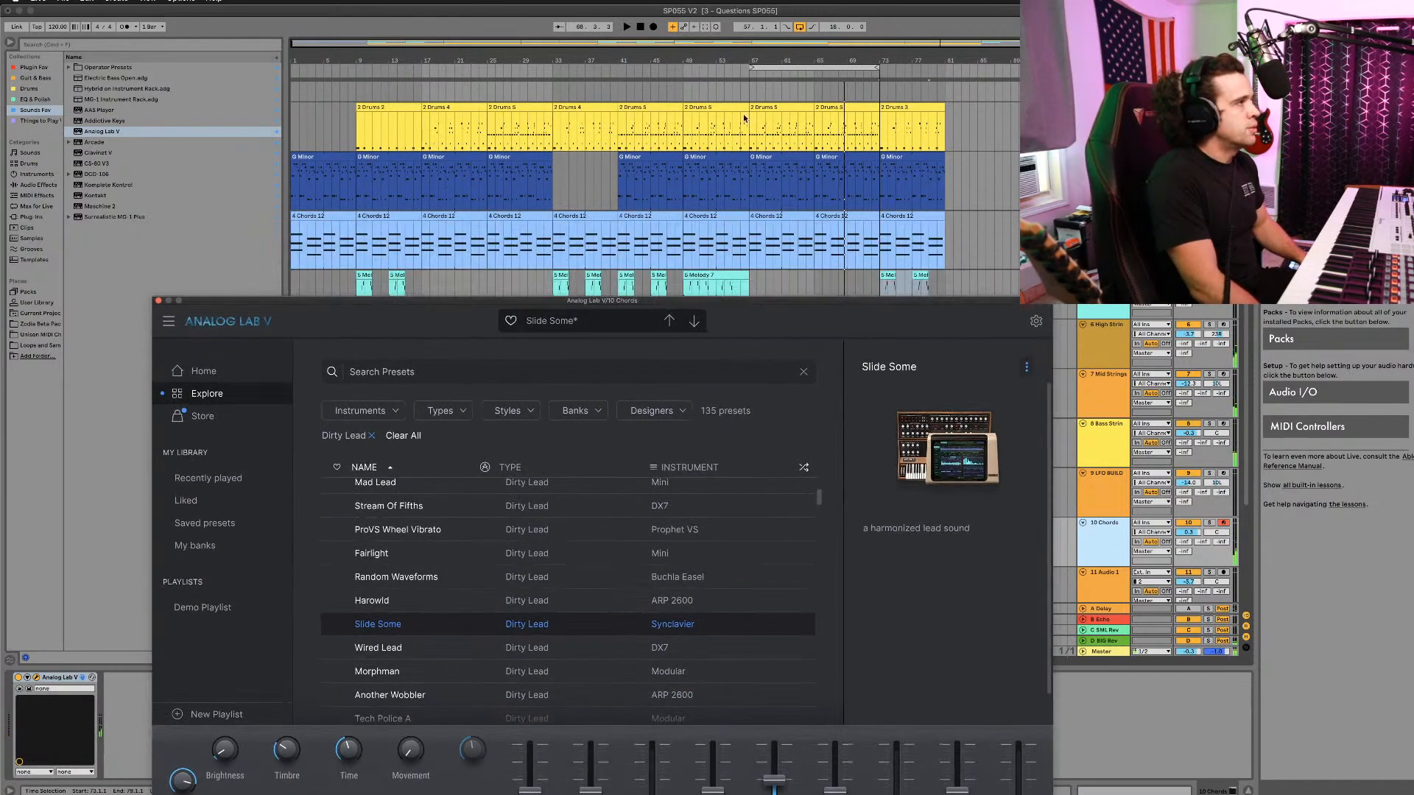
Step: Start recording from bar 57 on the new Chords track with Analog Lab V's Movement knob as the parameter for automation
left_click(748, 92)
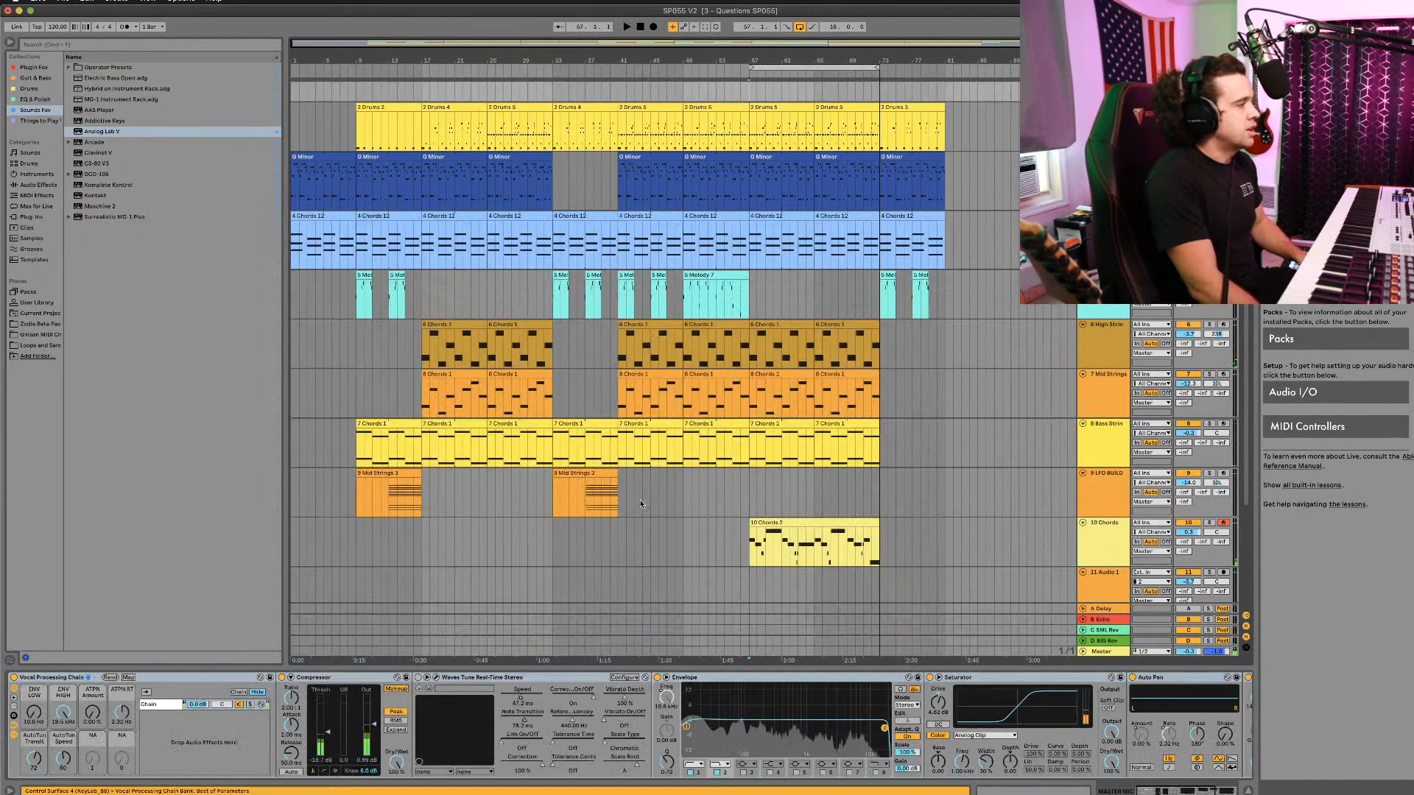
left_click(748, 543)
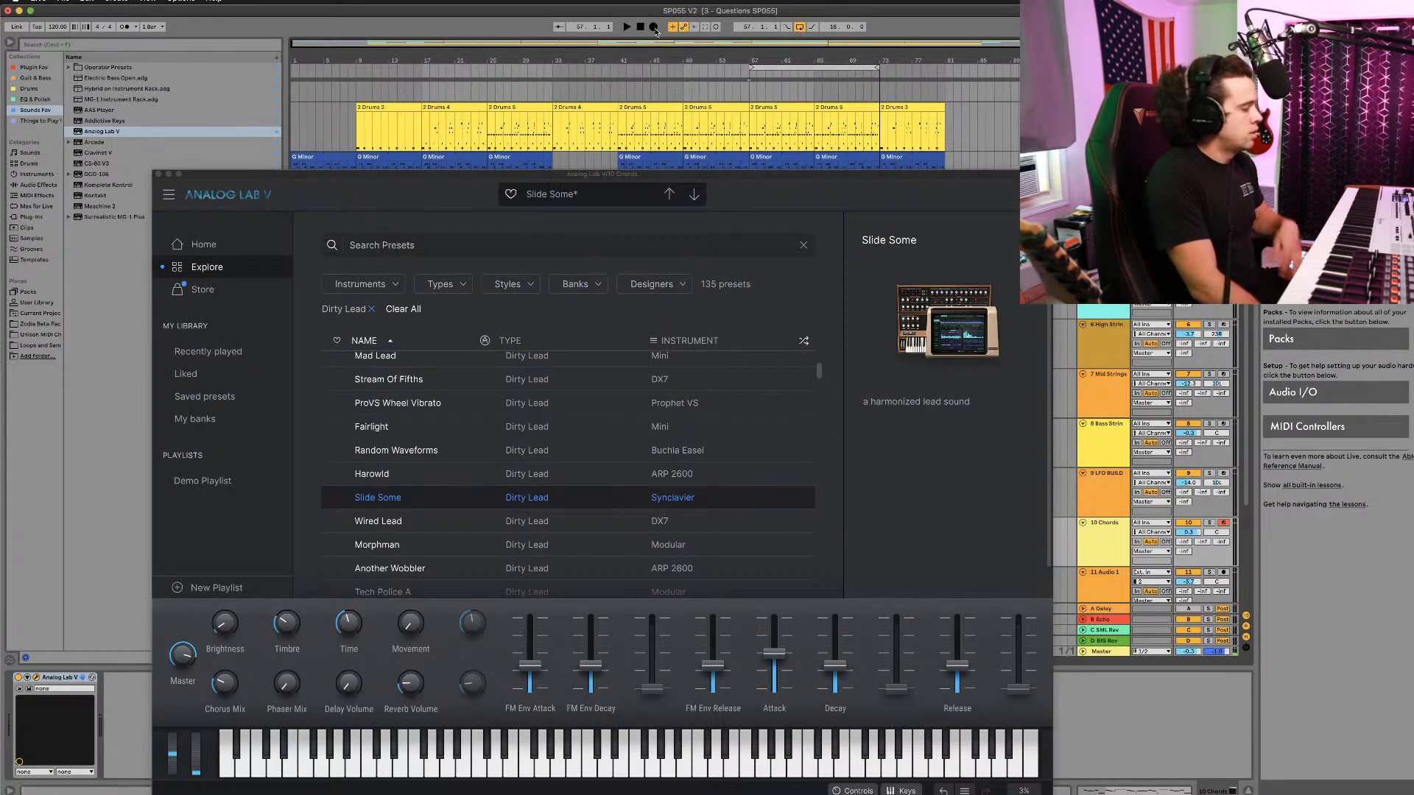
left_click(653, 28)
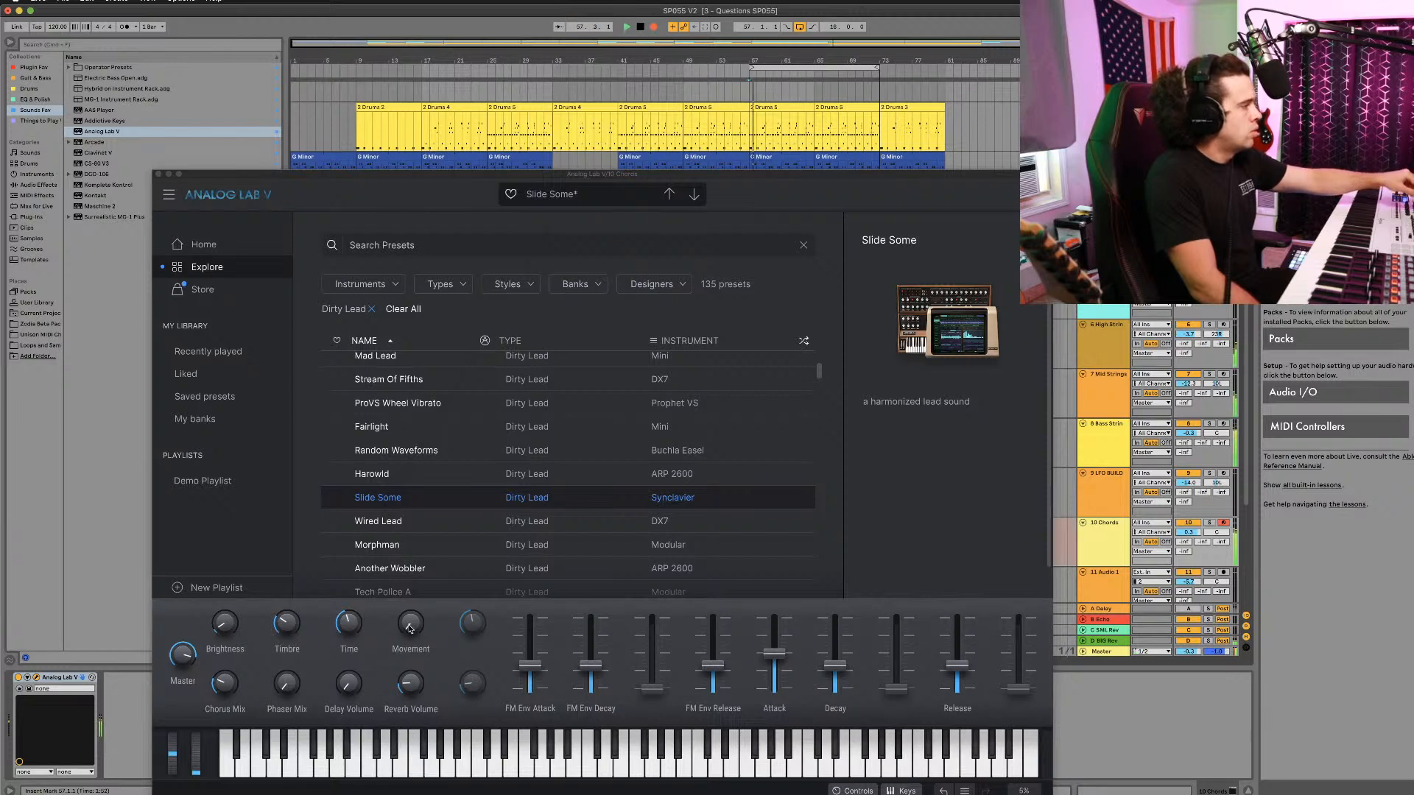
mouse_move(411, 628)
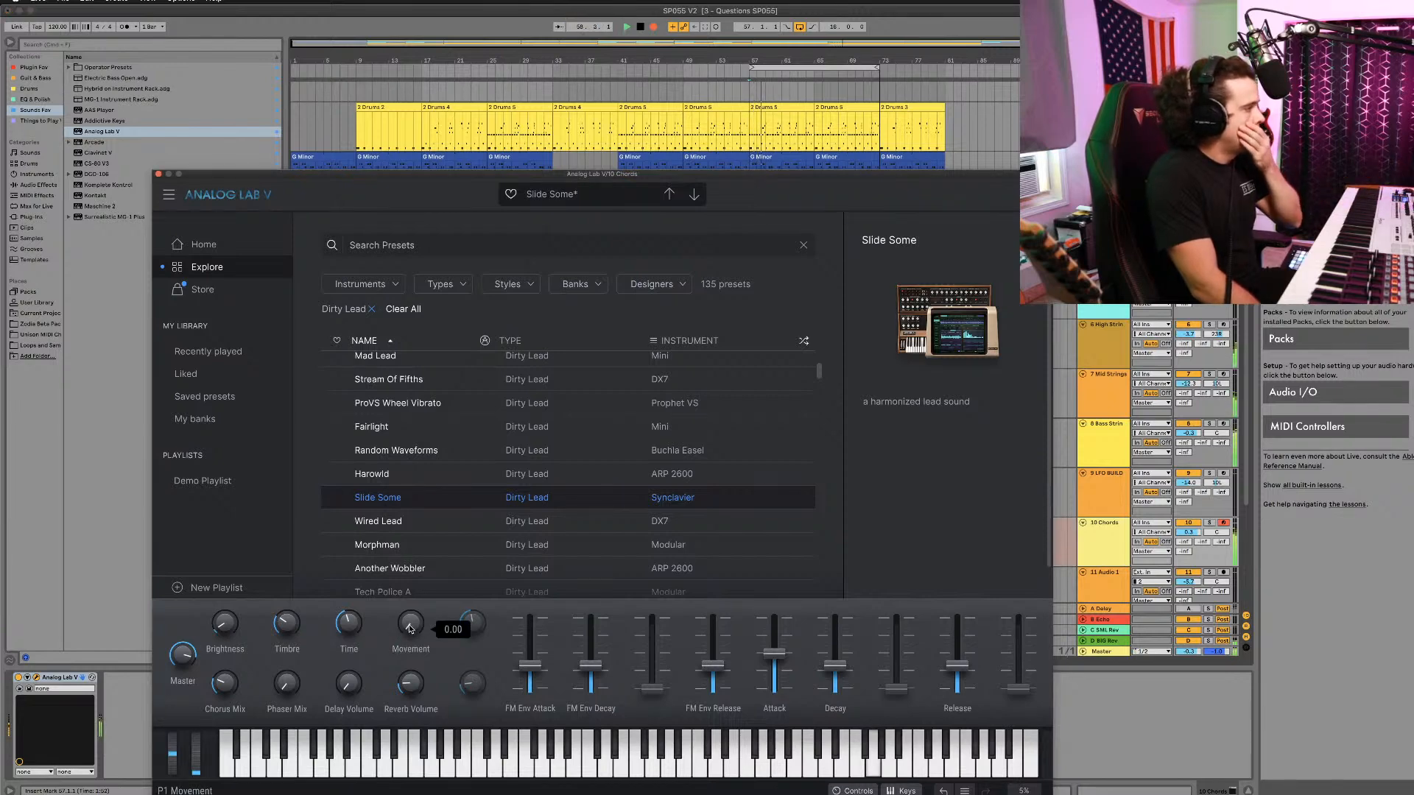
mouse_move(410, 628)
left_mouse_down()
mouse_move(410, 590)
mouse_move(410, 628)
left_mouse_up()
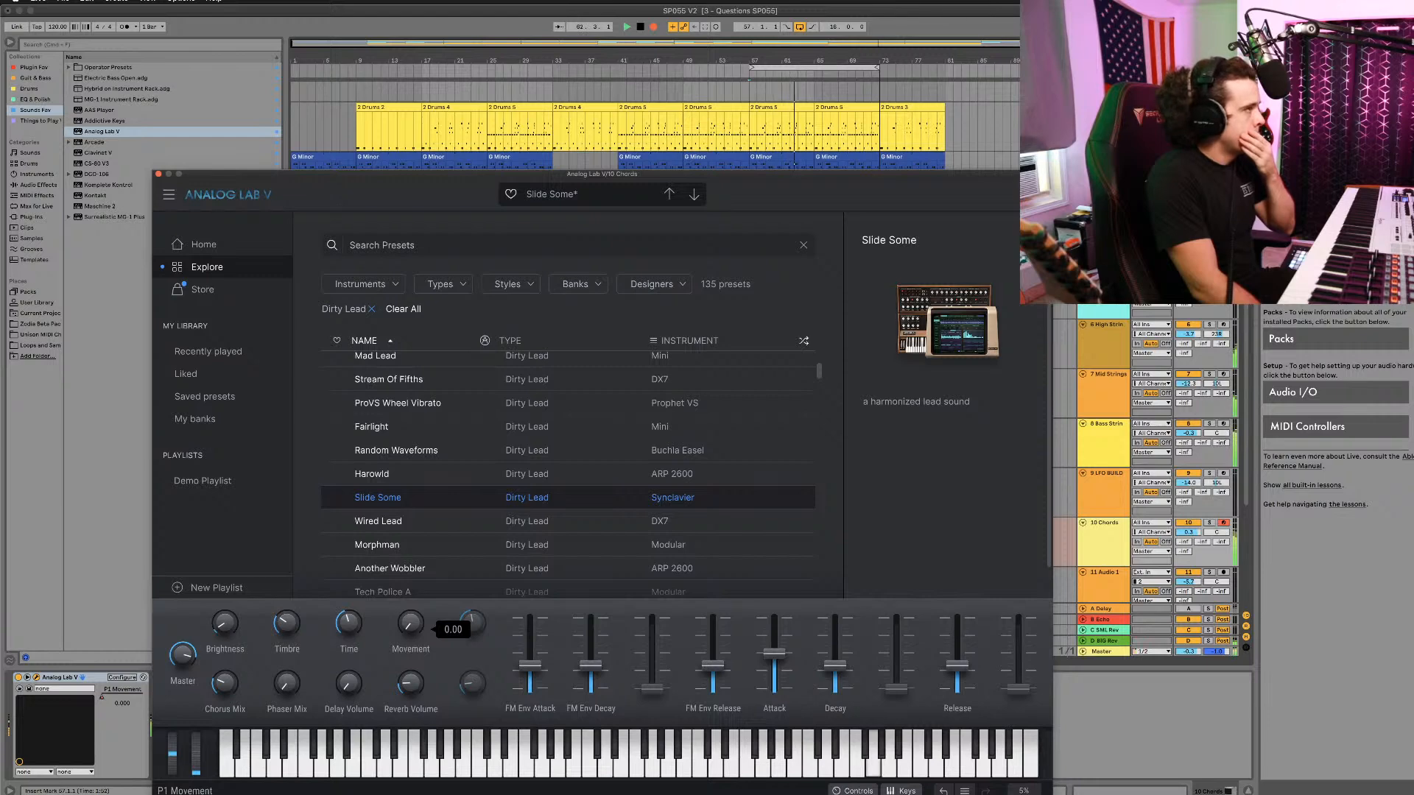
Step: Adjust the Movement macro in Analog Lab V during playback and close the plugin window
left_click_drag(410, 626, 410, 618)
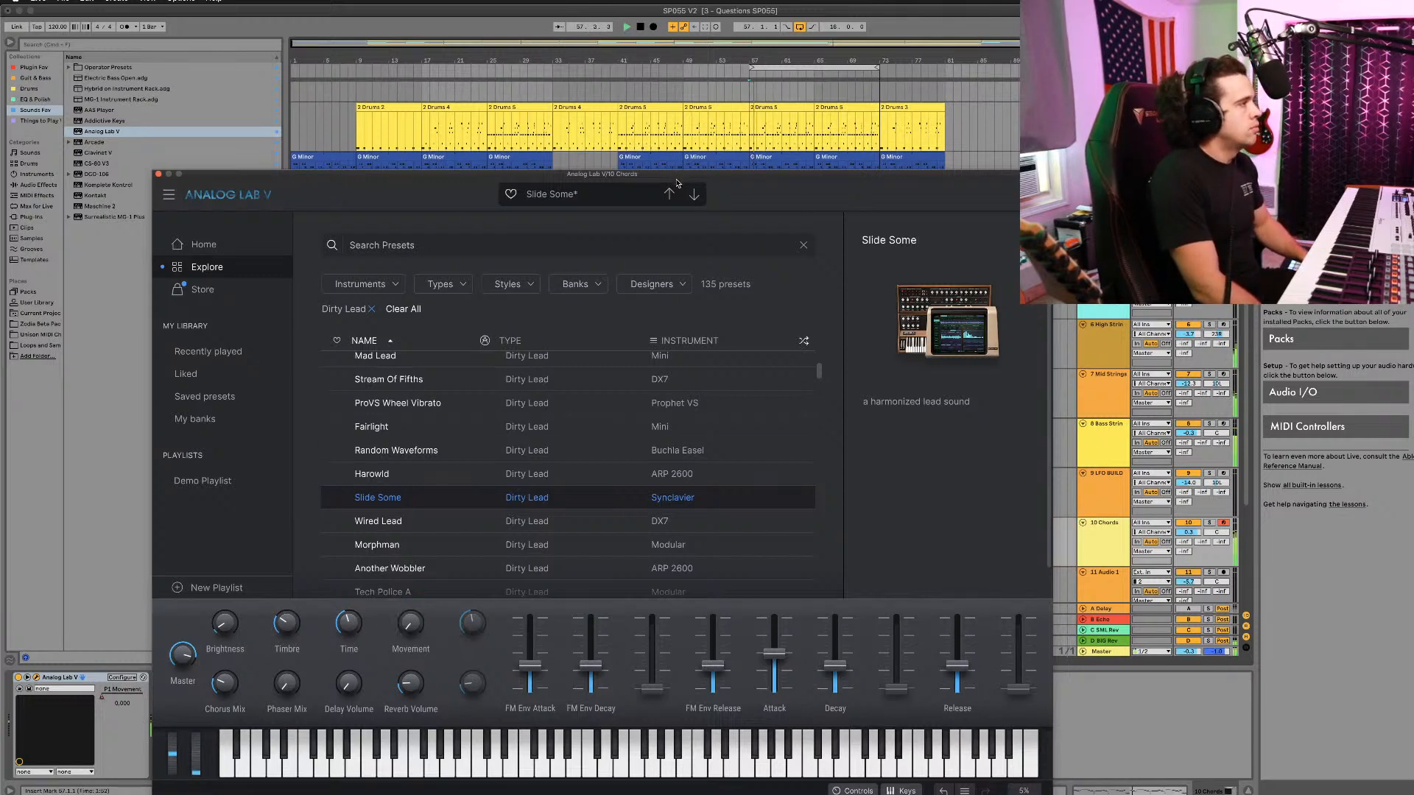
left_click_drag(676, 177, 735, 185)
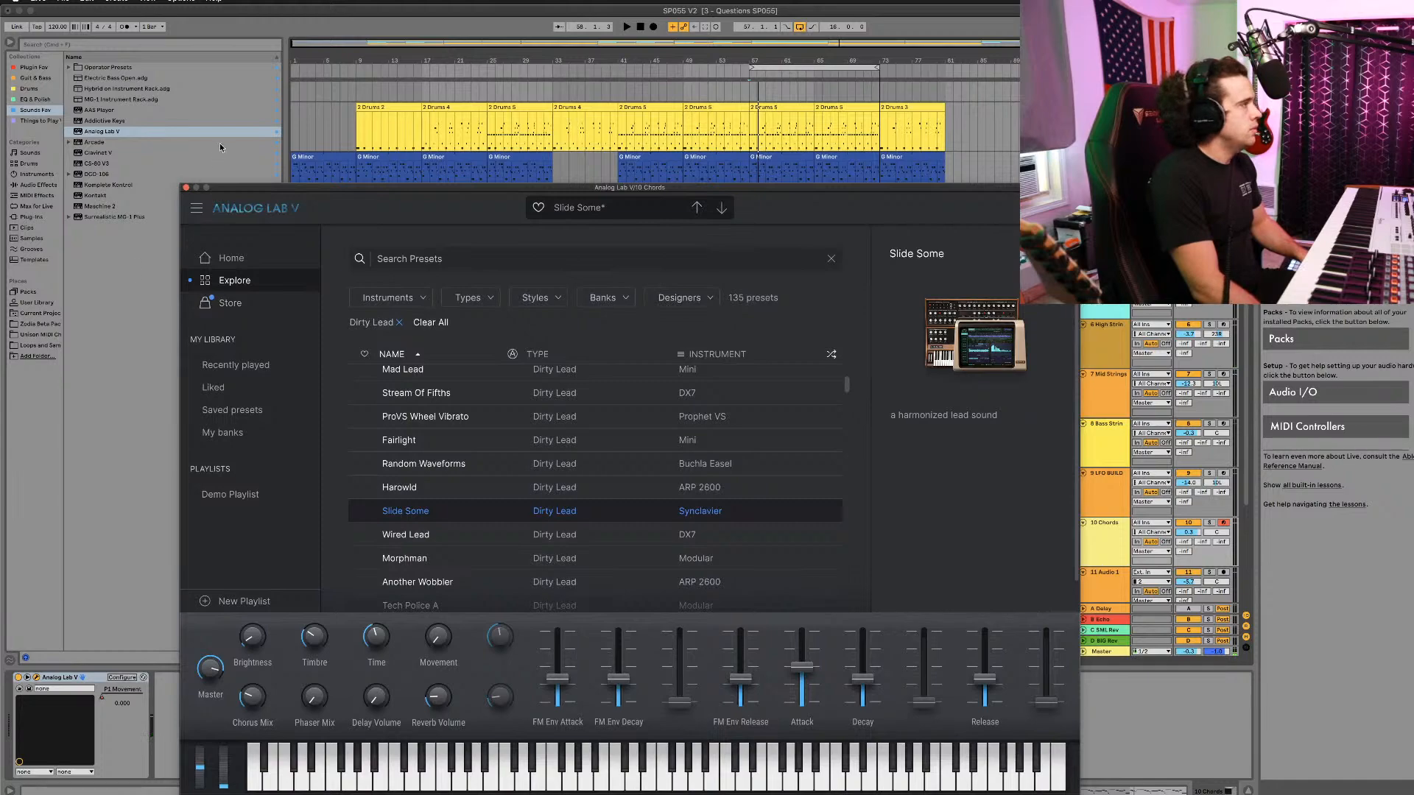
left_click(187, 187)
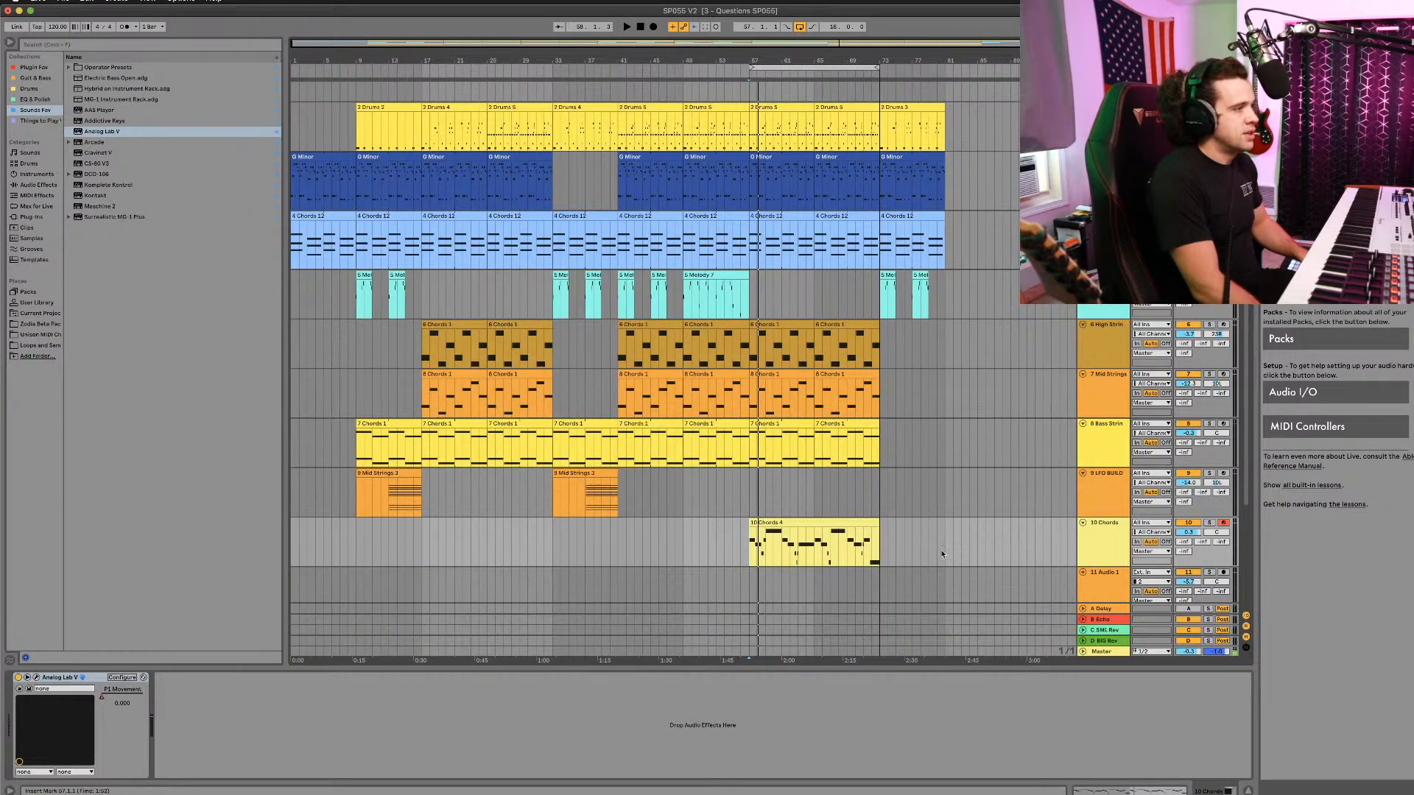
Step: Show the automation lanes and adjust the 10 Chords track's volume while the section from bar 57 plays
scroll(777, 547, "up", 10)
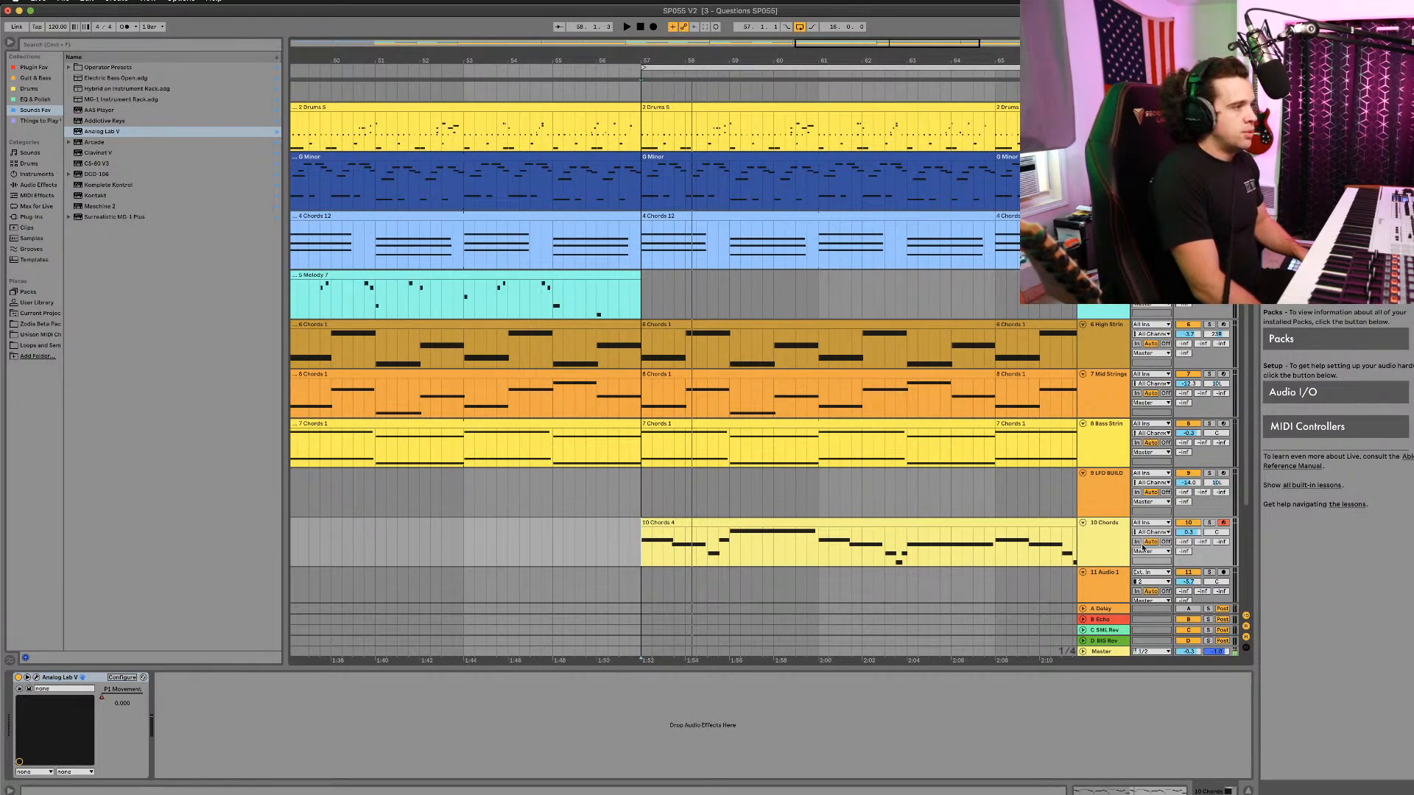
key("a")
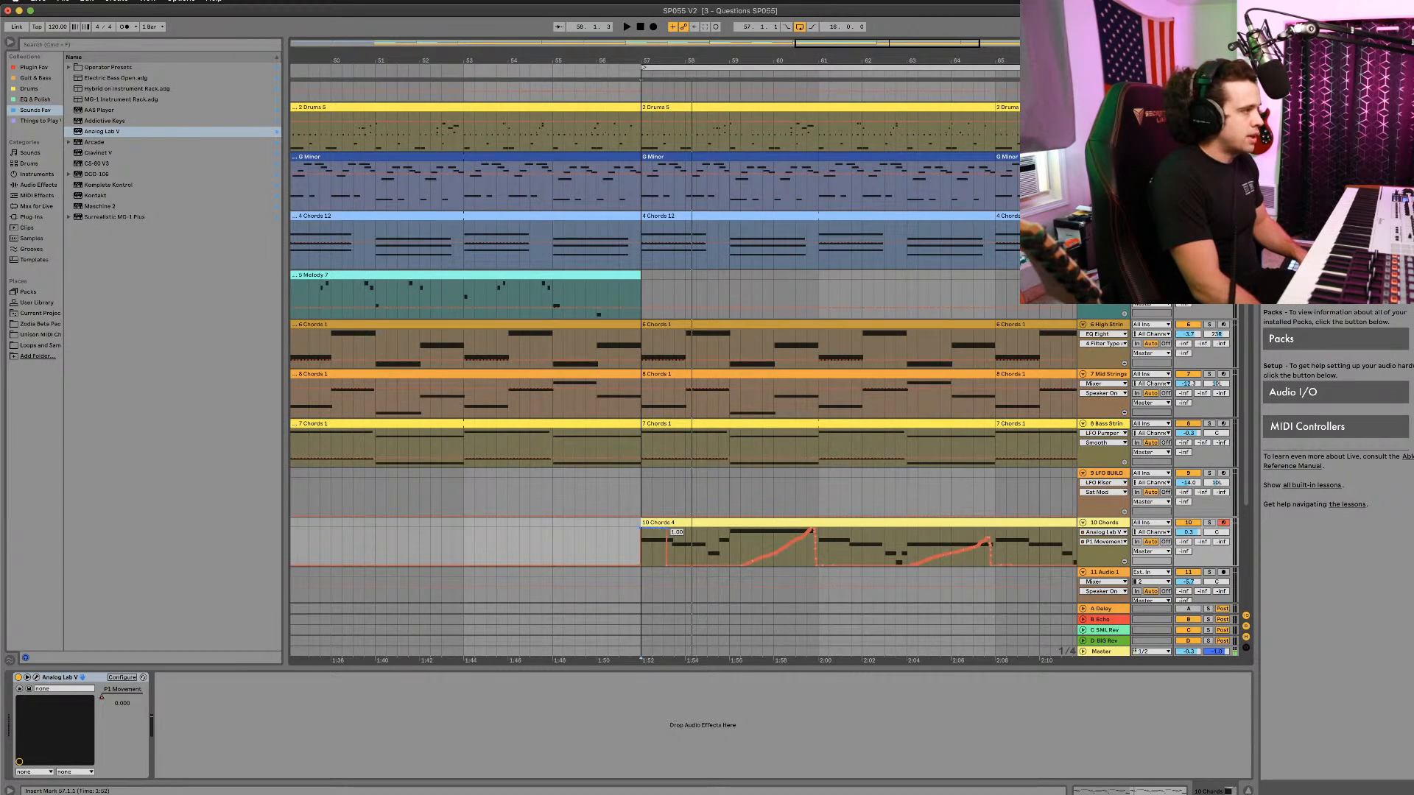
key("space")
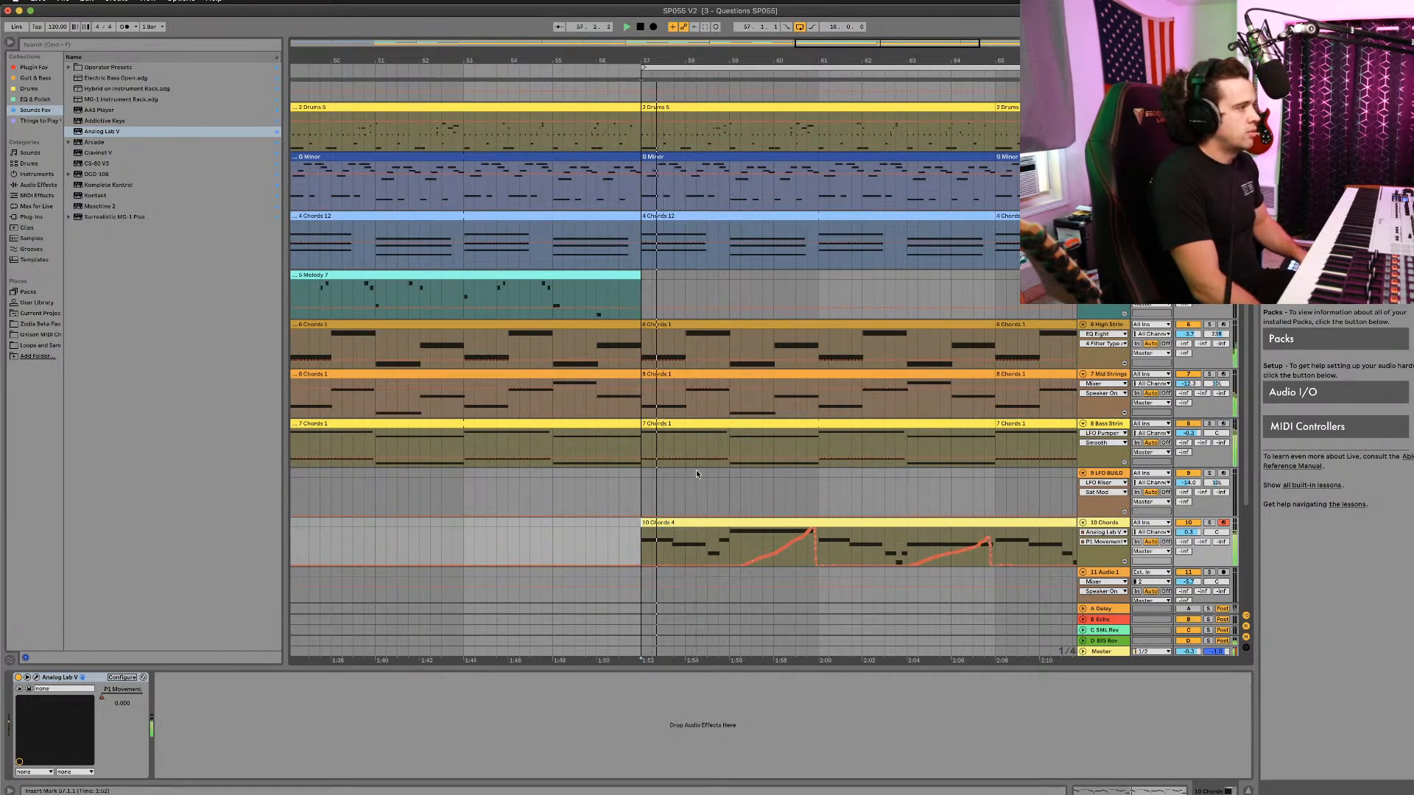
left_click(1178, 530)
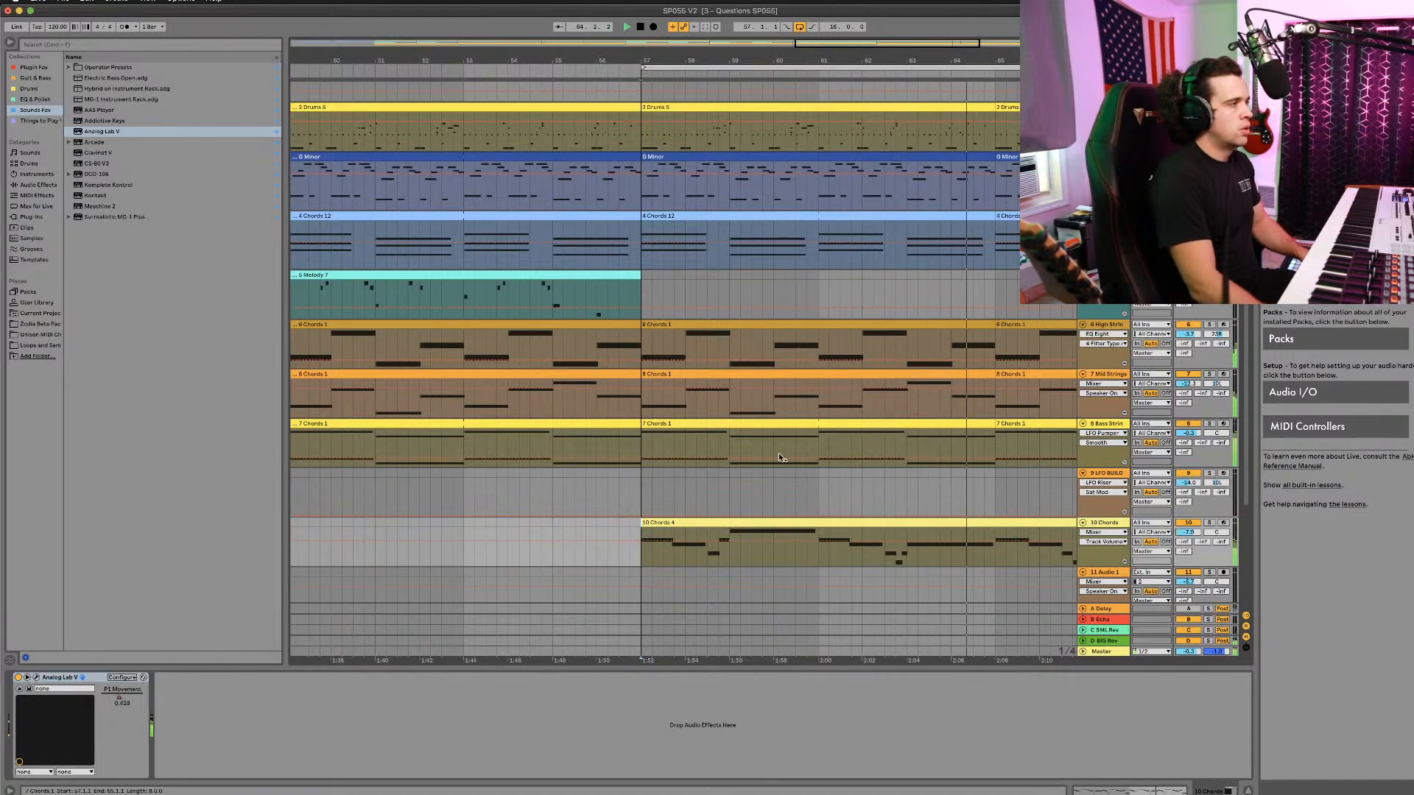
Step: Delete the two clips on the High Strings track between bars 57 and 73
scroll(778, 448, "down", 1)
scroll(773, 445, "down", 5)
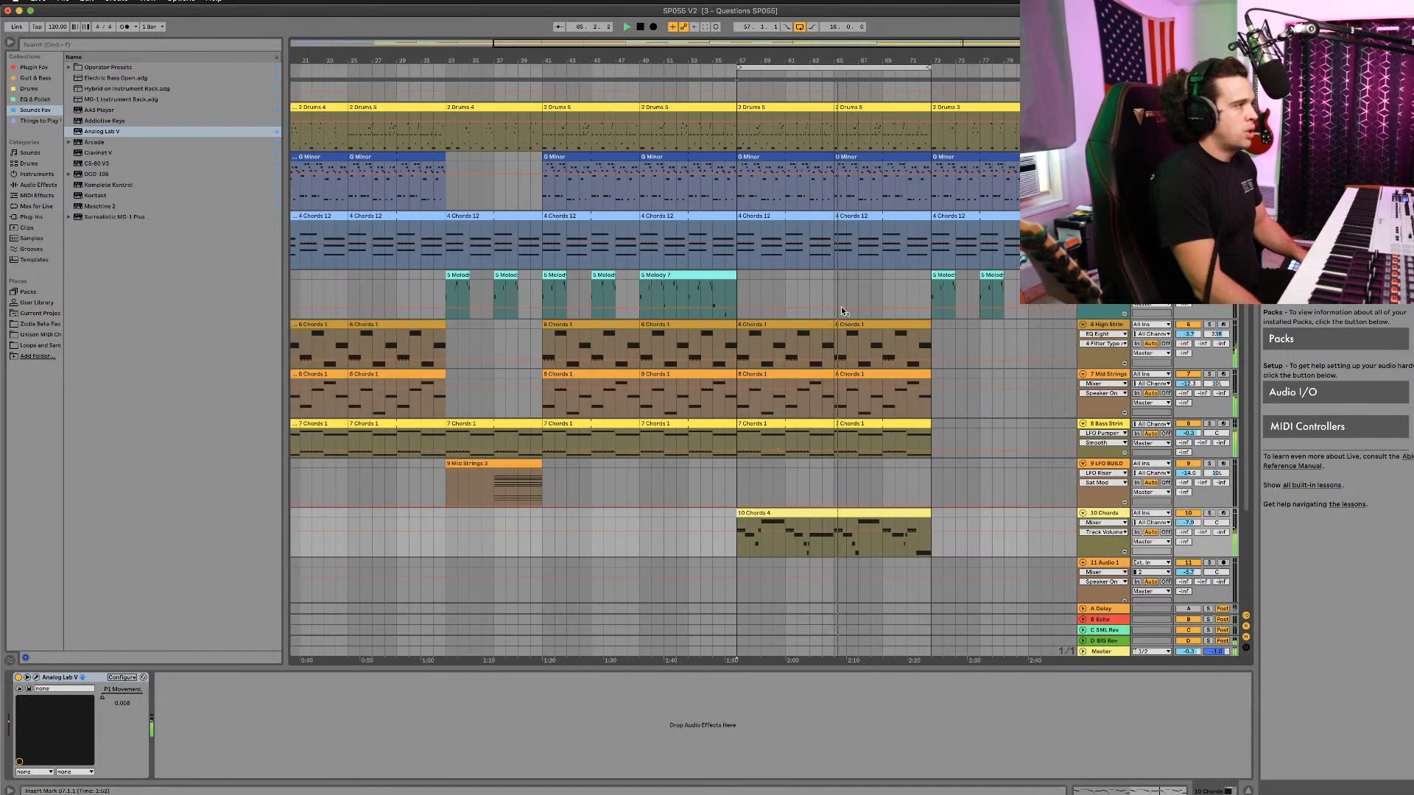
left_click(847, 324)
left_click(780, 325, "shift")
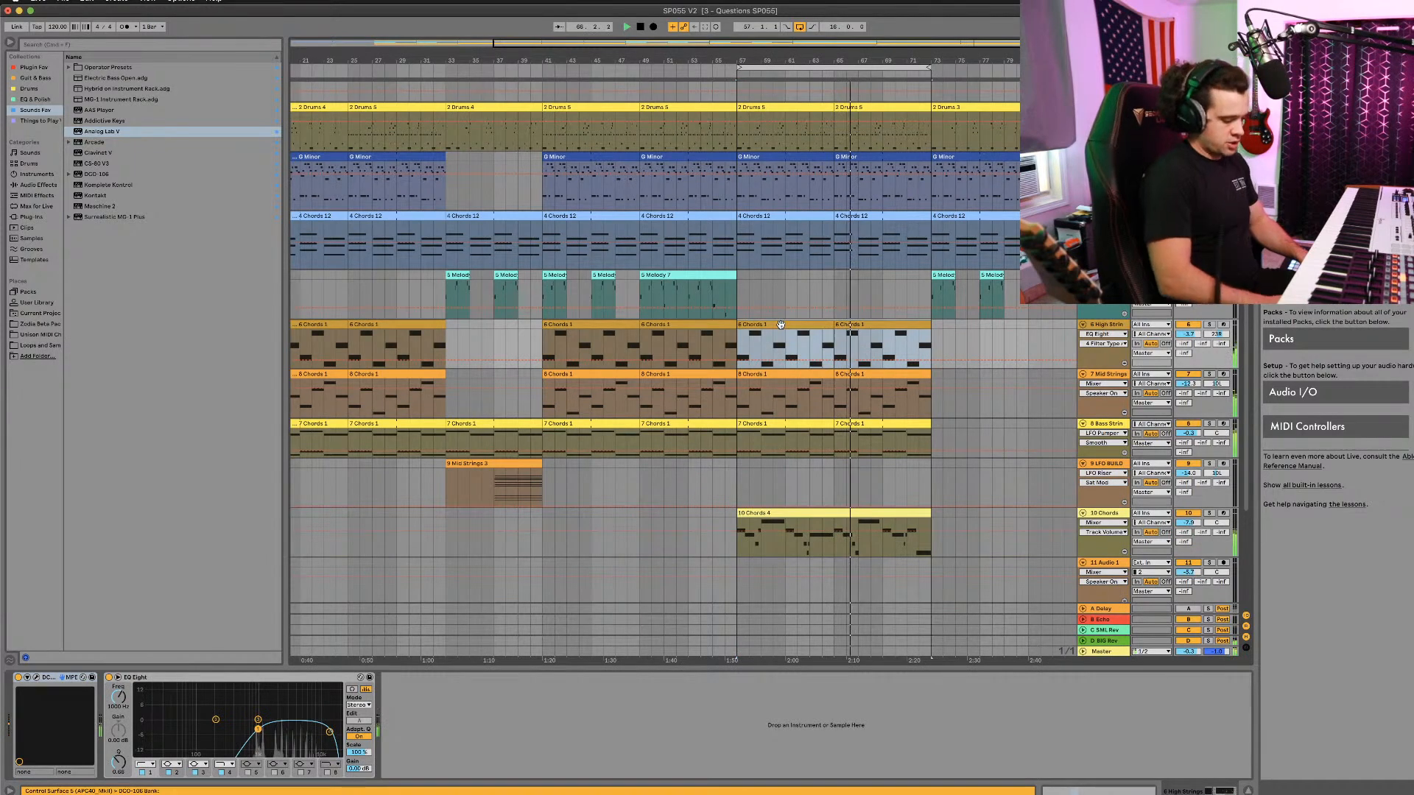
key("Delete")
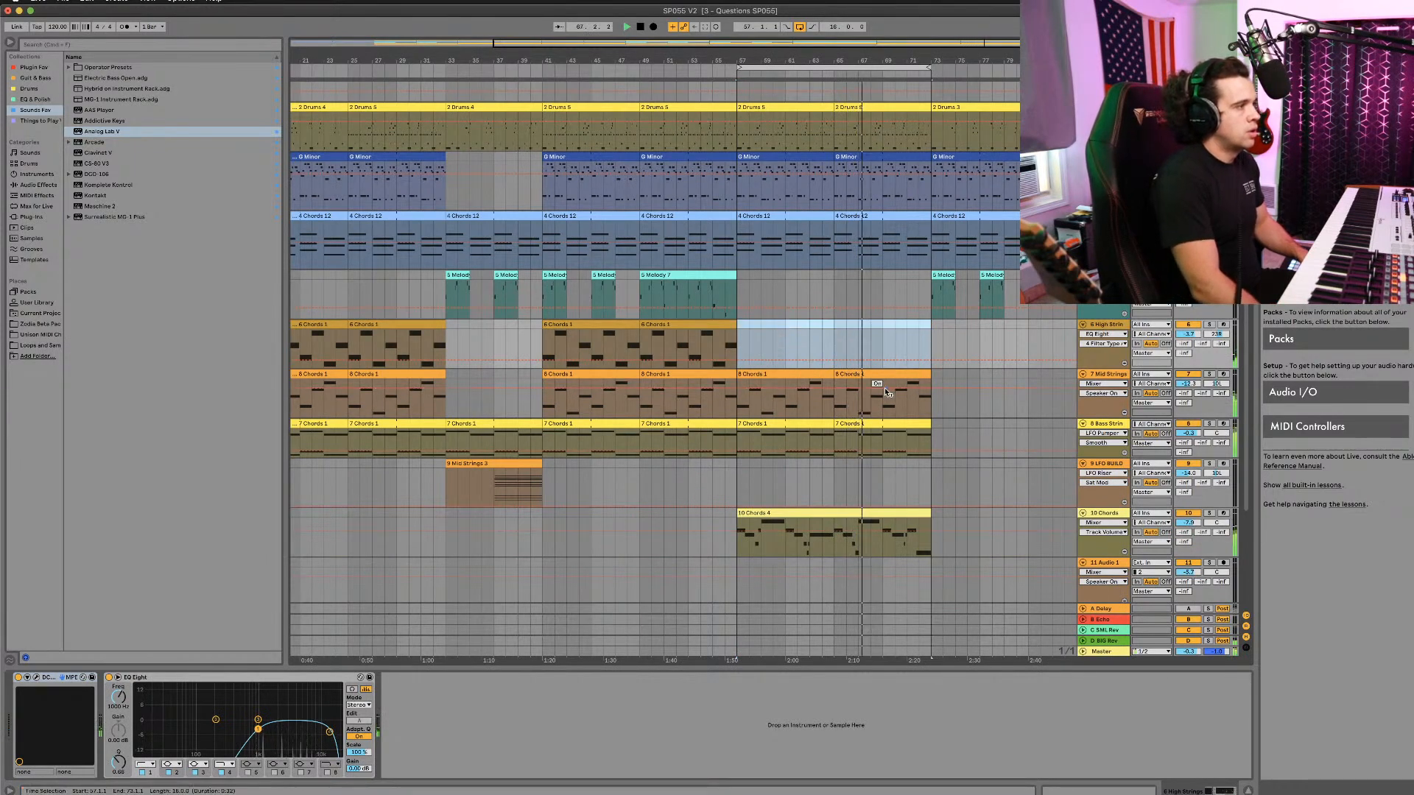
Step: Listen through the end of the section and copy the last Bass Strings clip to bar 73
left_click(923, 371)
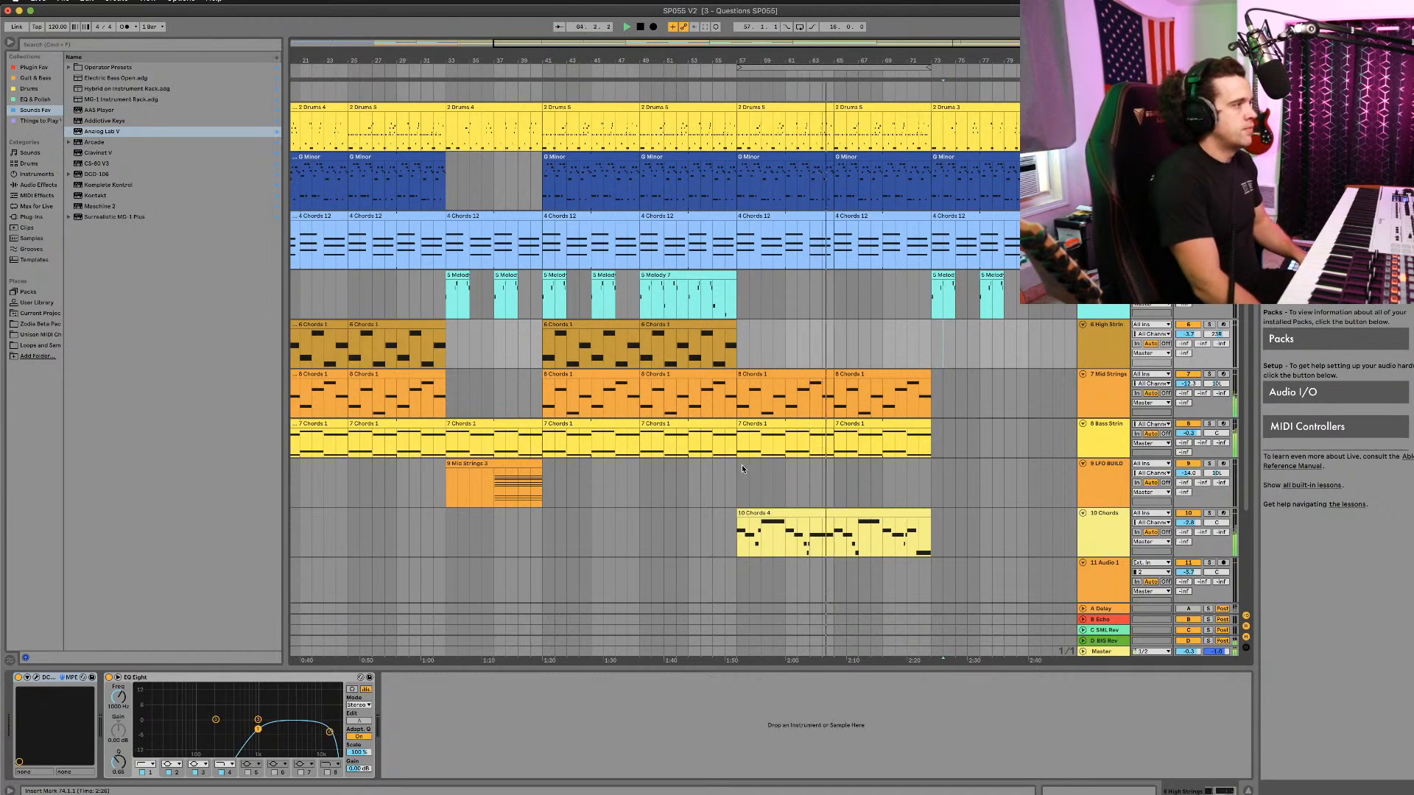
scroll(741, 465, "up", 2)
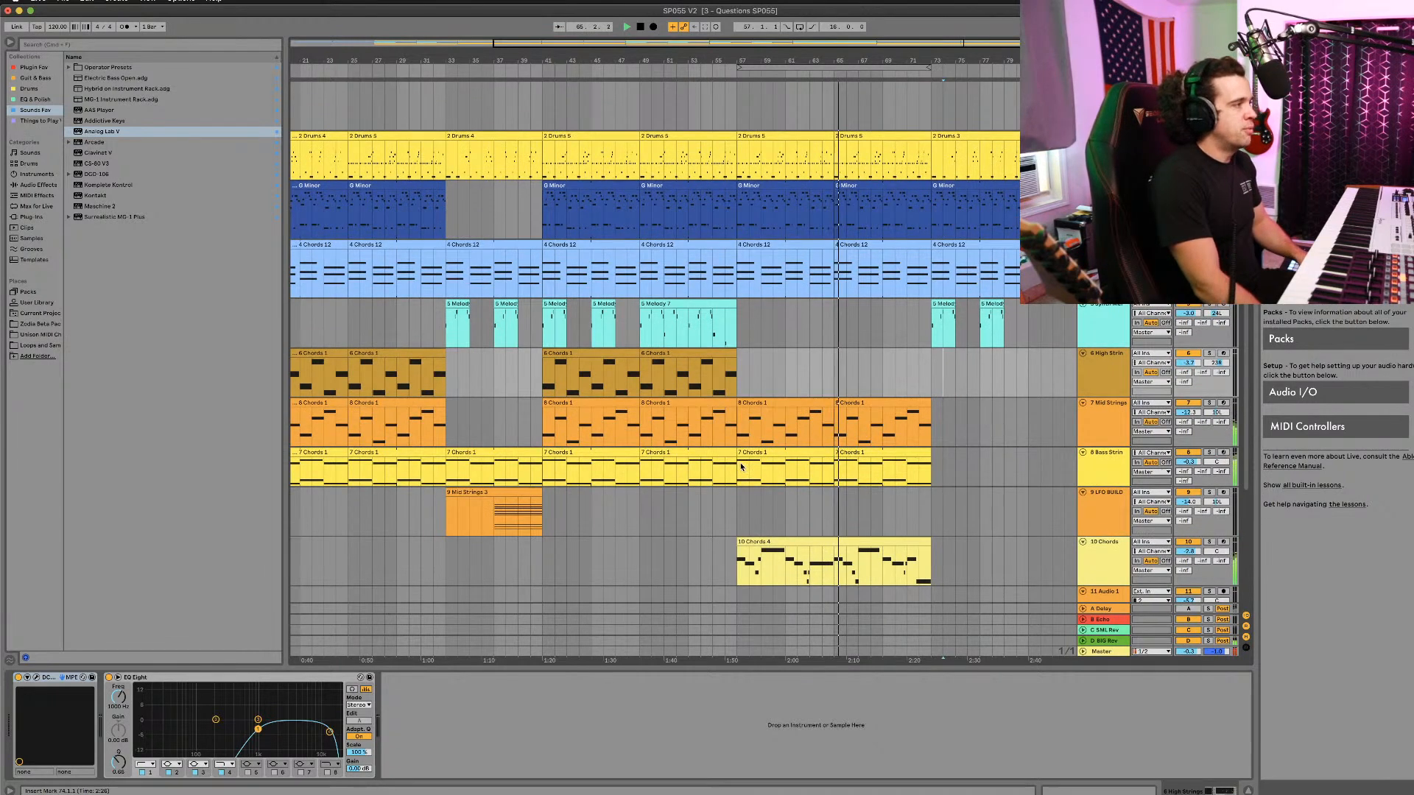
scroll(740, 465, "down", 1)
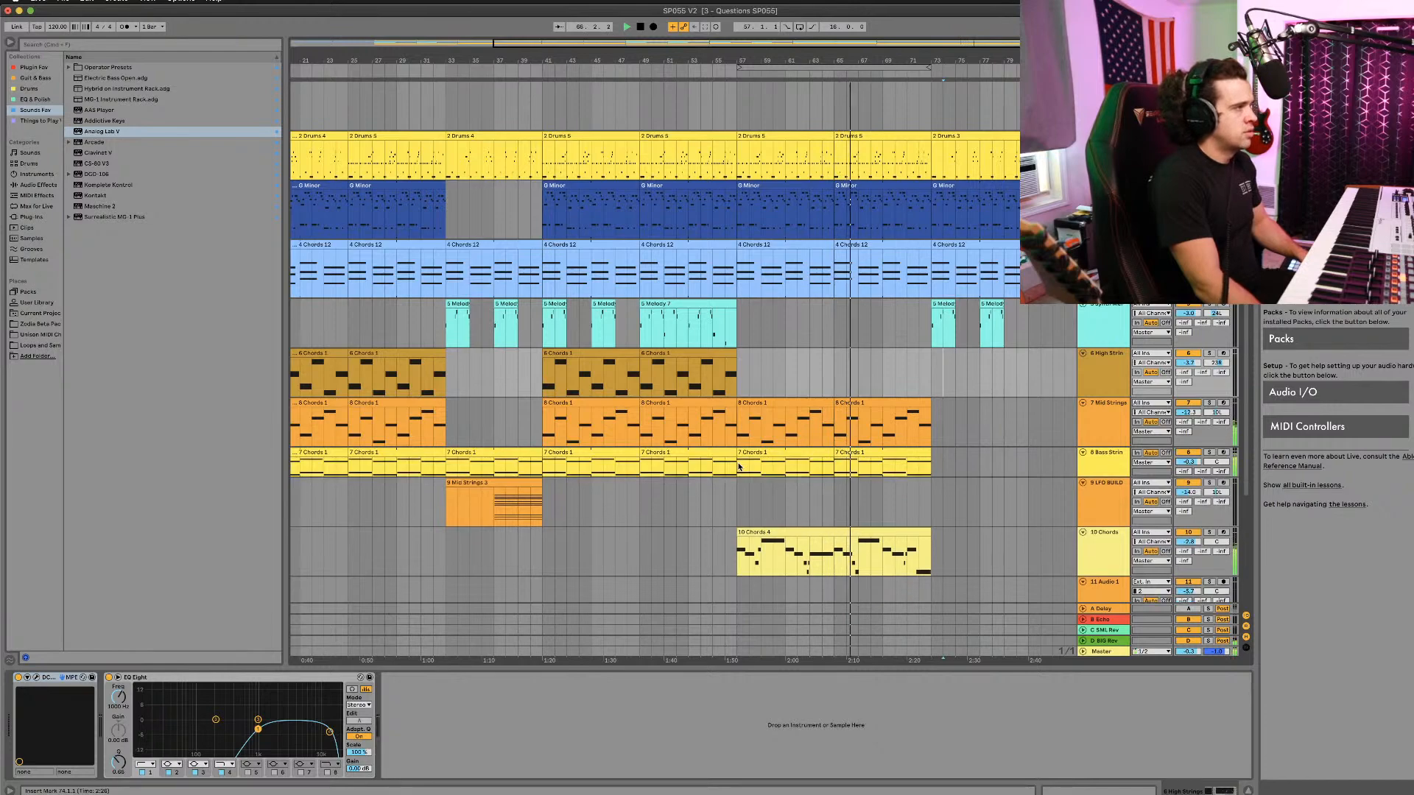
scroll(740, 465, "up", 2)
scroll(740, 465, "down", 3)
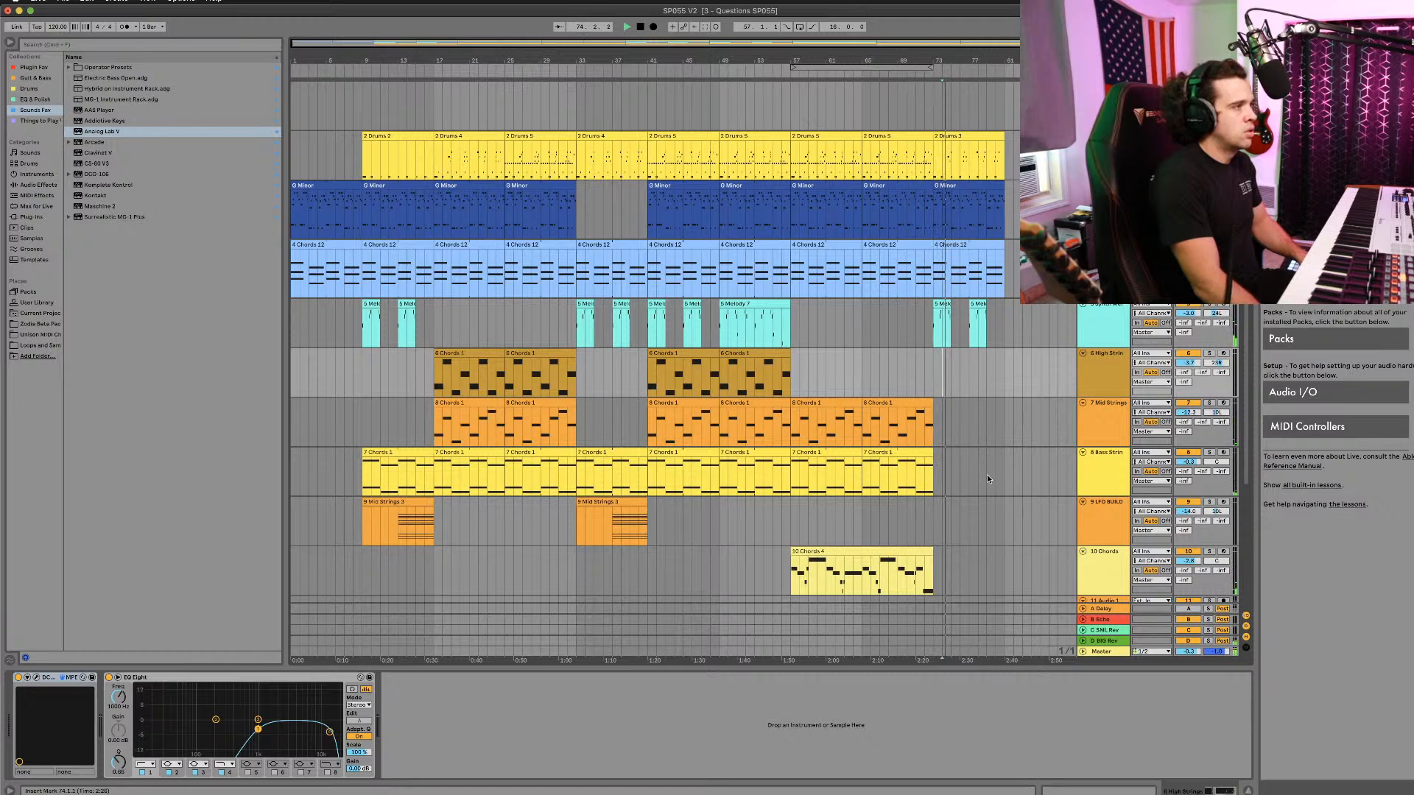
left_click_drag(911, 452, 971, 451)
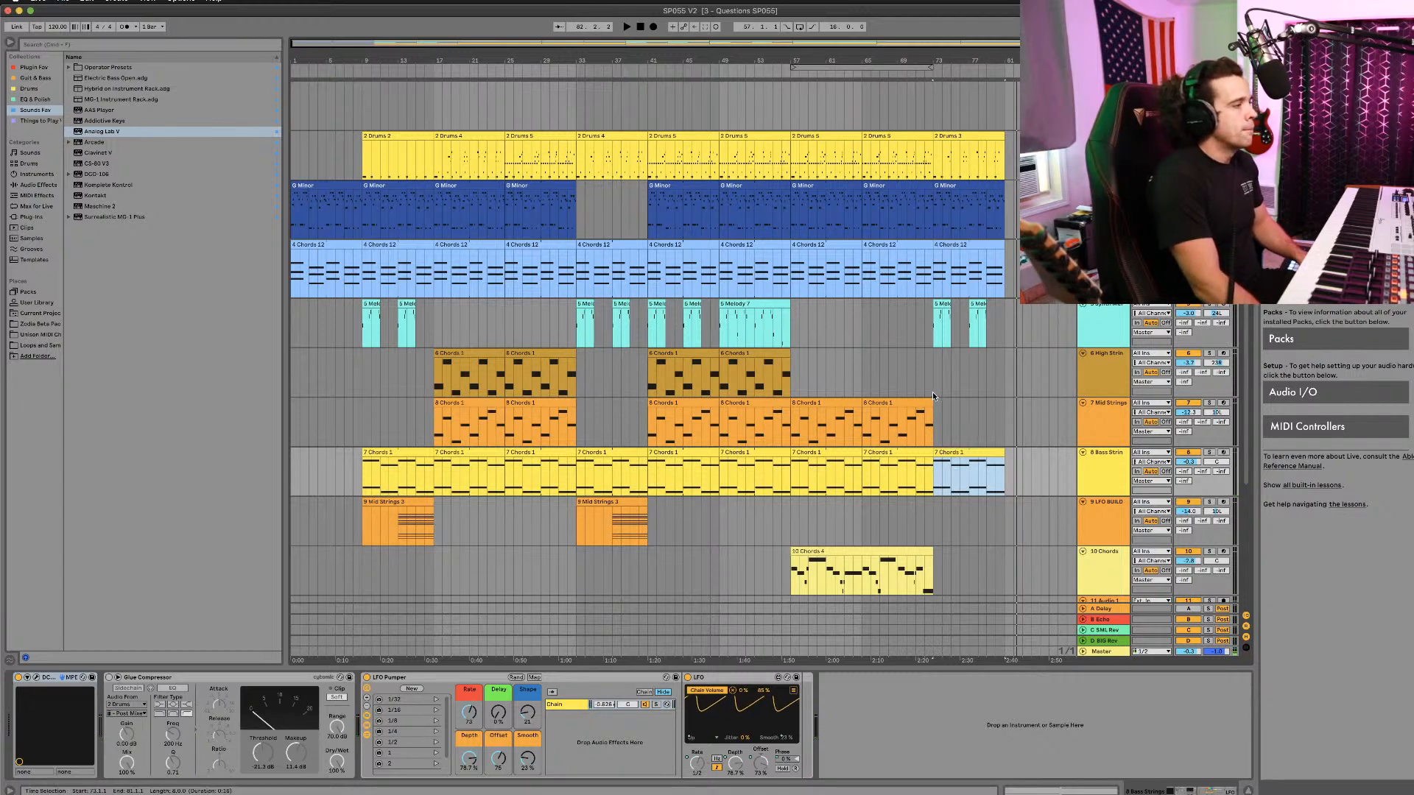
Step: Play the arrangement from bar 57 and select the 10 Chords track
left_click(789, 510)
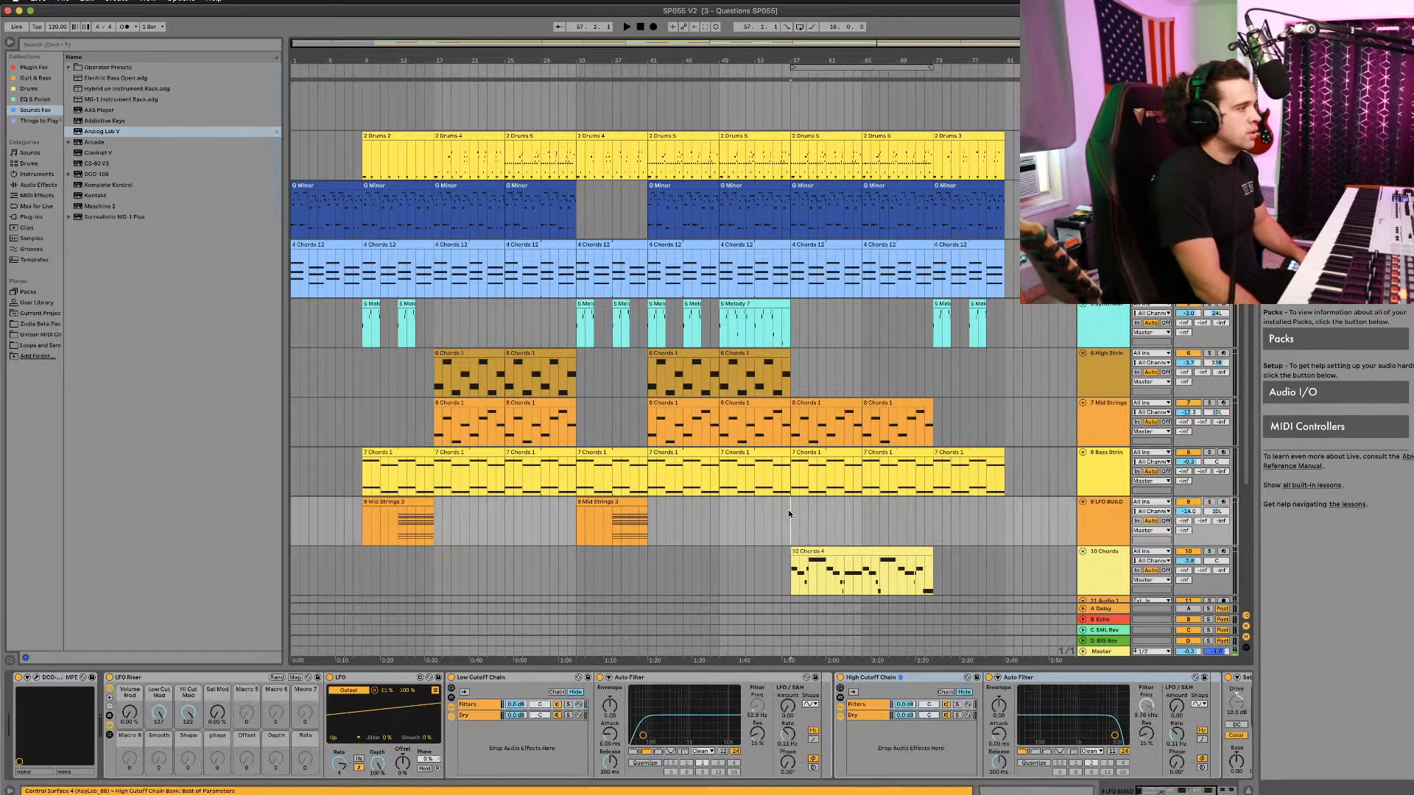
left_click(720, 71)
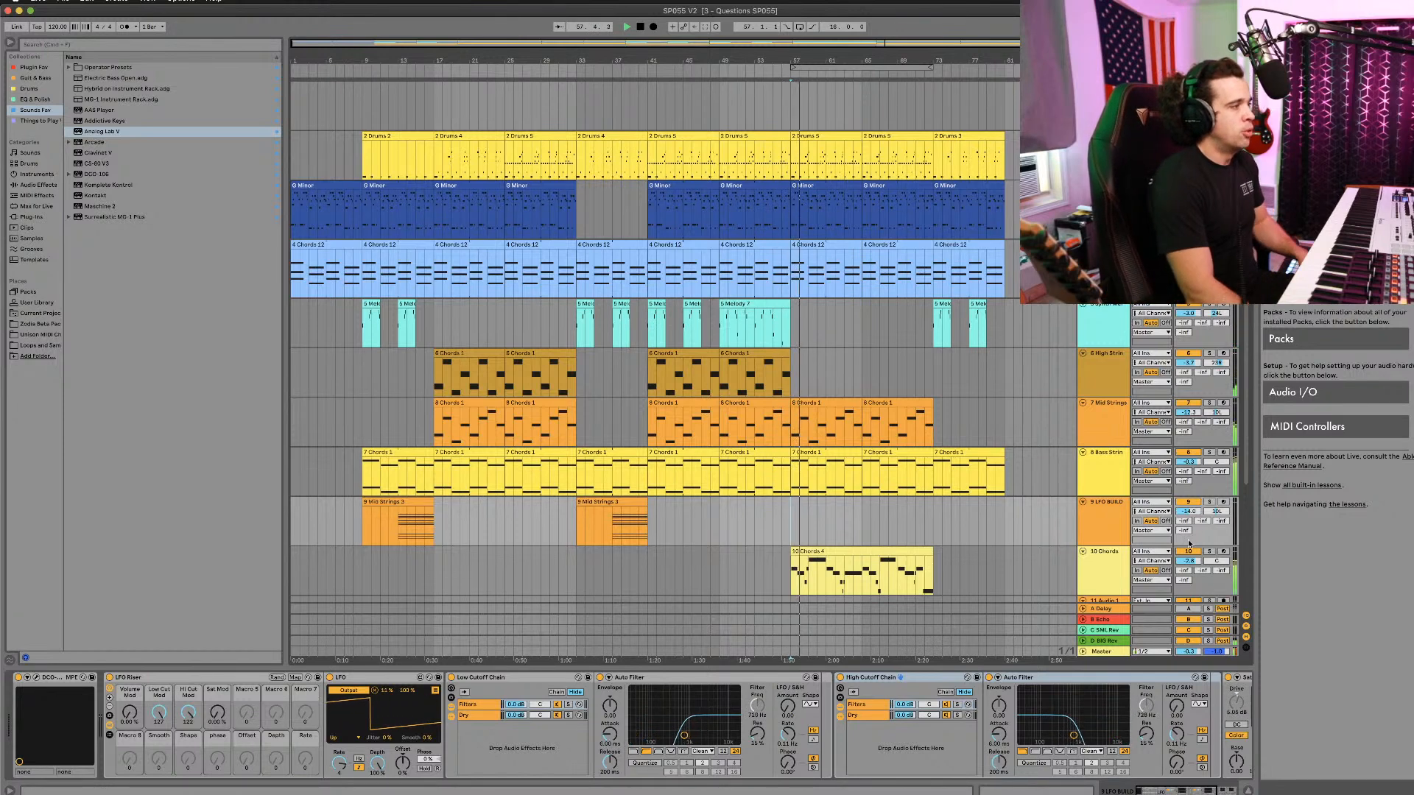
left_click(1110, 582)
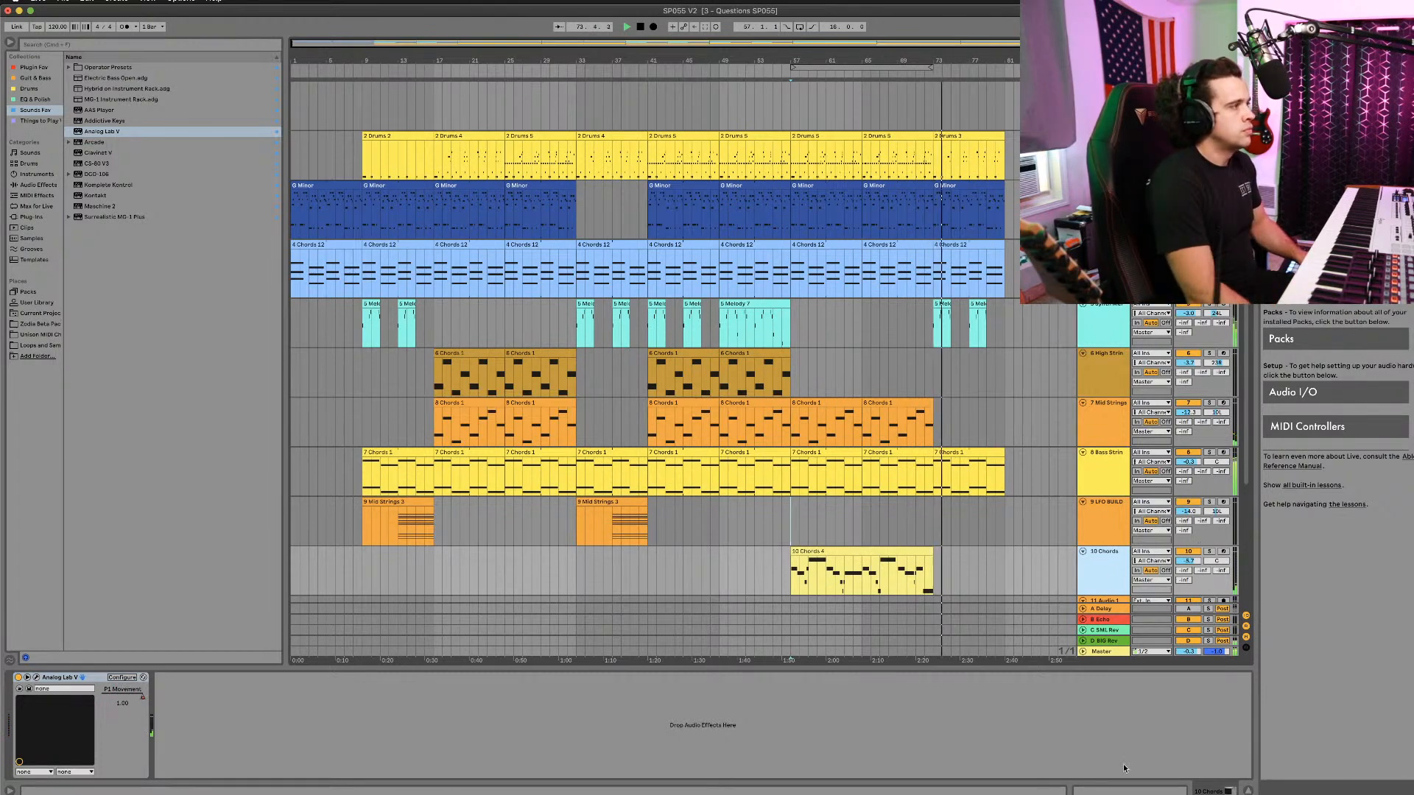
Step: Move the final section's clips, from the drums track through Bass Strings, from bar 73 to bar 89
left_click(945, 470)
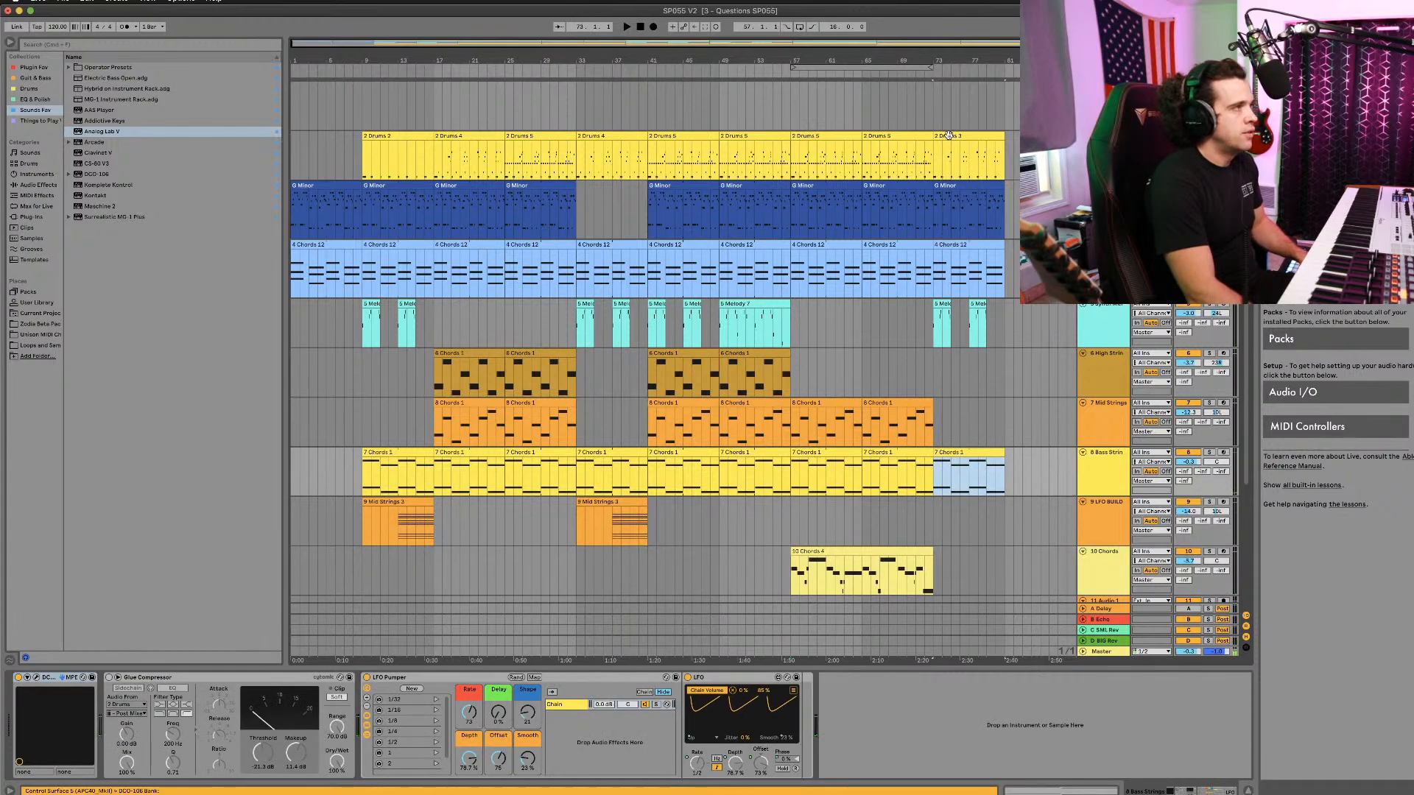
left_click(949, 135, "shift")
left_click_drag(948, 135, 976, 147)
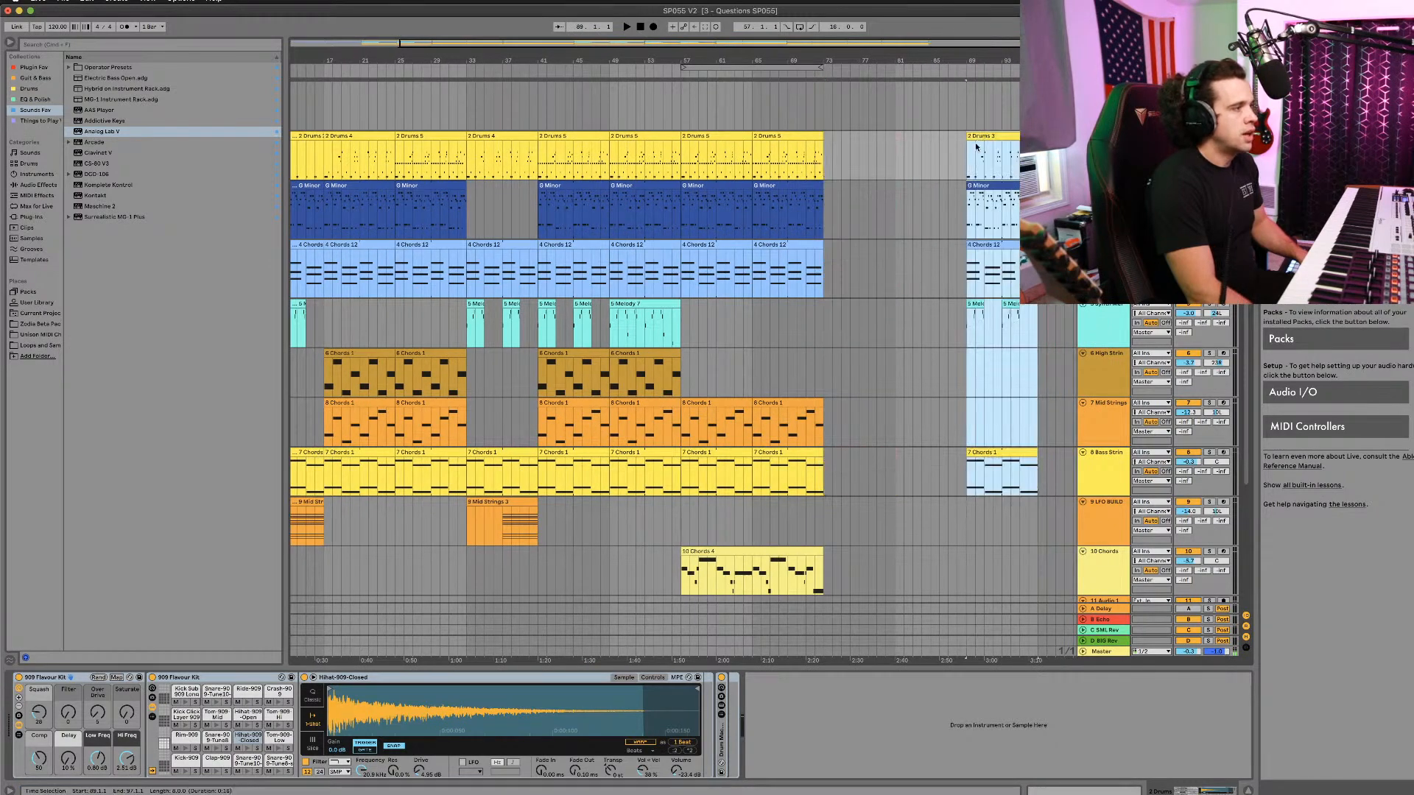
Step: Duplicate the bar 65 to 73 clips, from drums through Bass Strings, twice to fill the gap up to bar 89
left_click(844, 192)
left_click(771, 138)
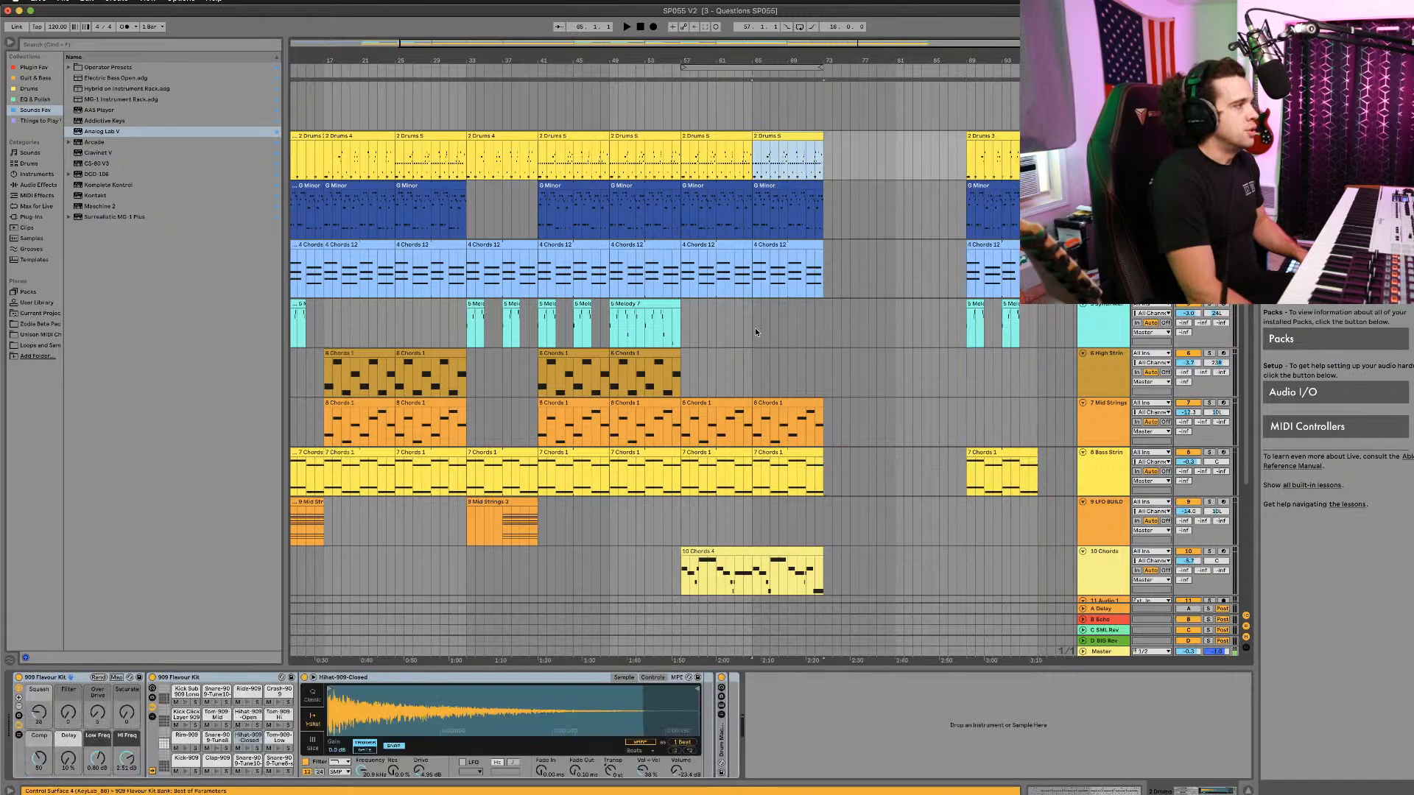
left_click(776, 452, "shift")
key("ctrl+d")
key("ctrl+d")
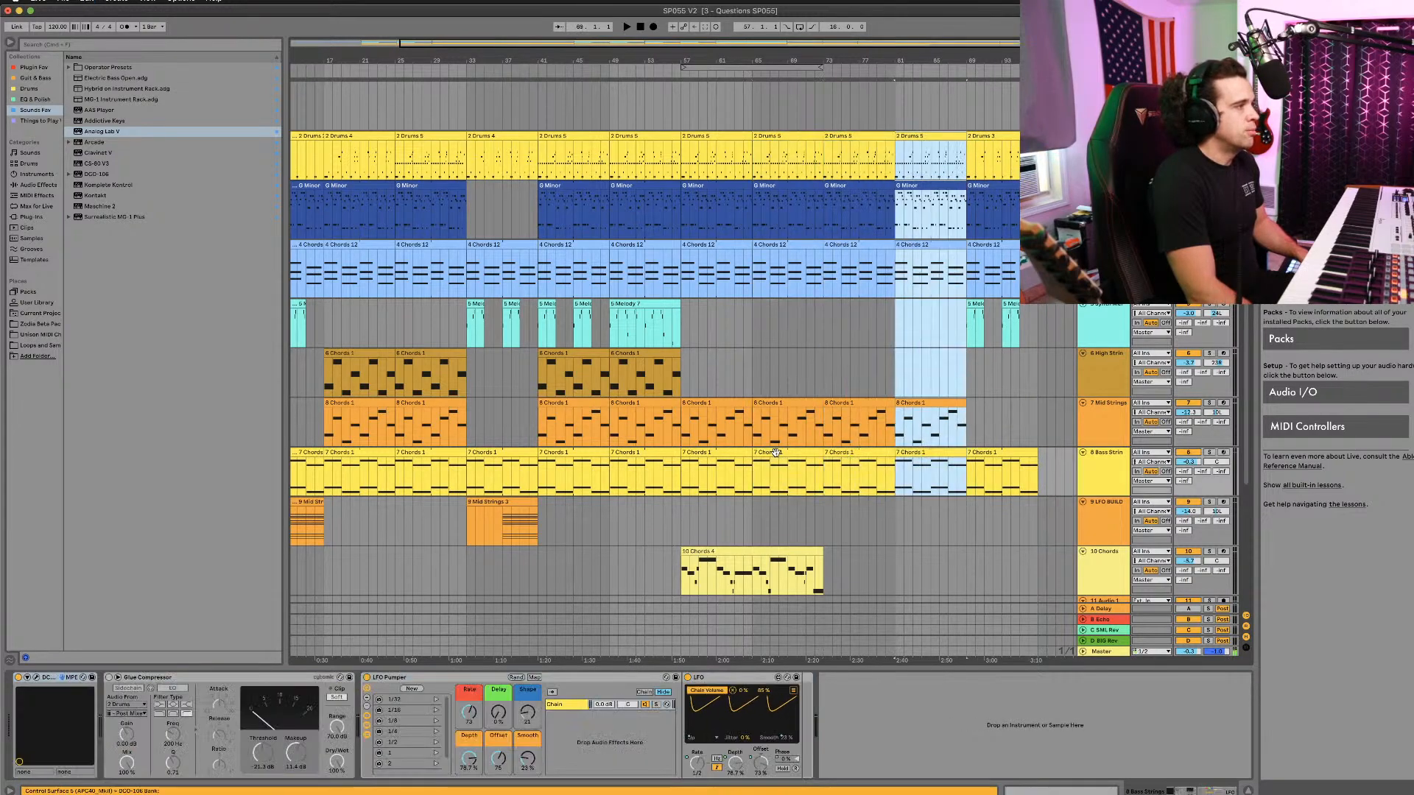
Step: Load the Electrum guitar amp plugin from the Guit & Bass collection onto the 11 Audio 1 track
scroll(855, 541, "down", 3)
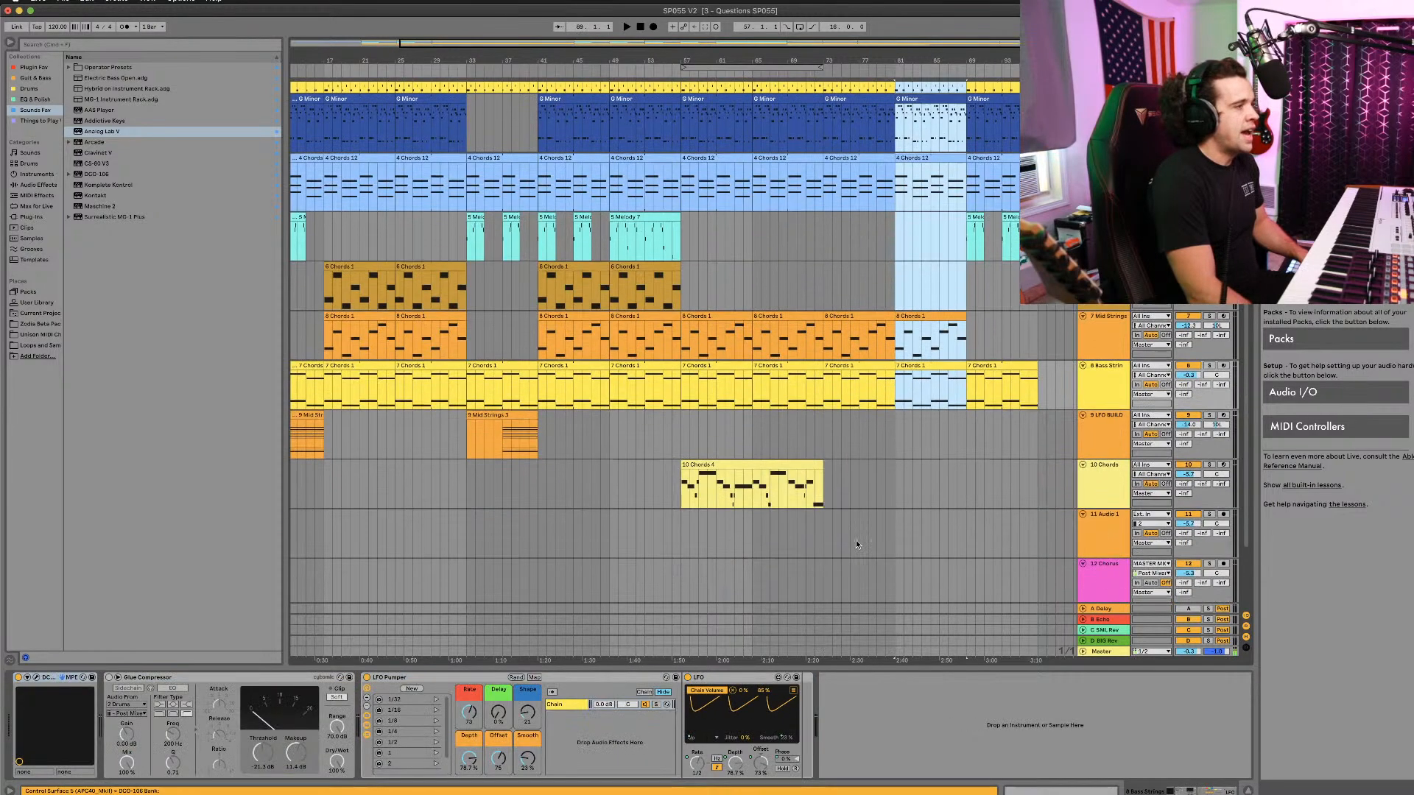
left_click(1106, 540)
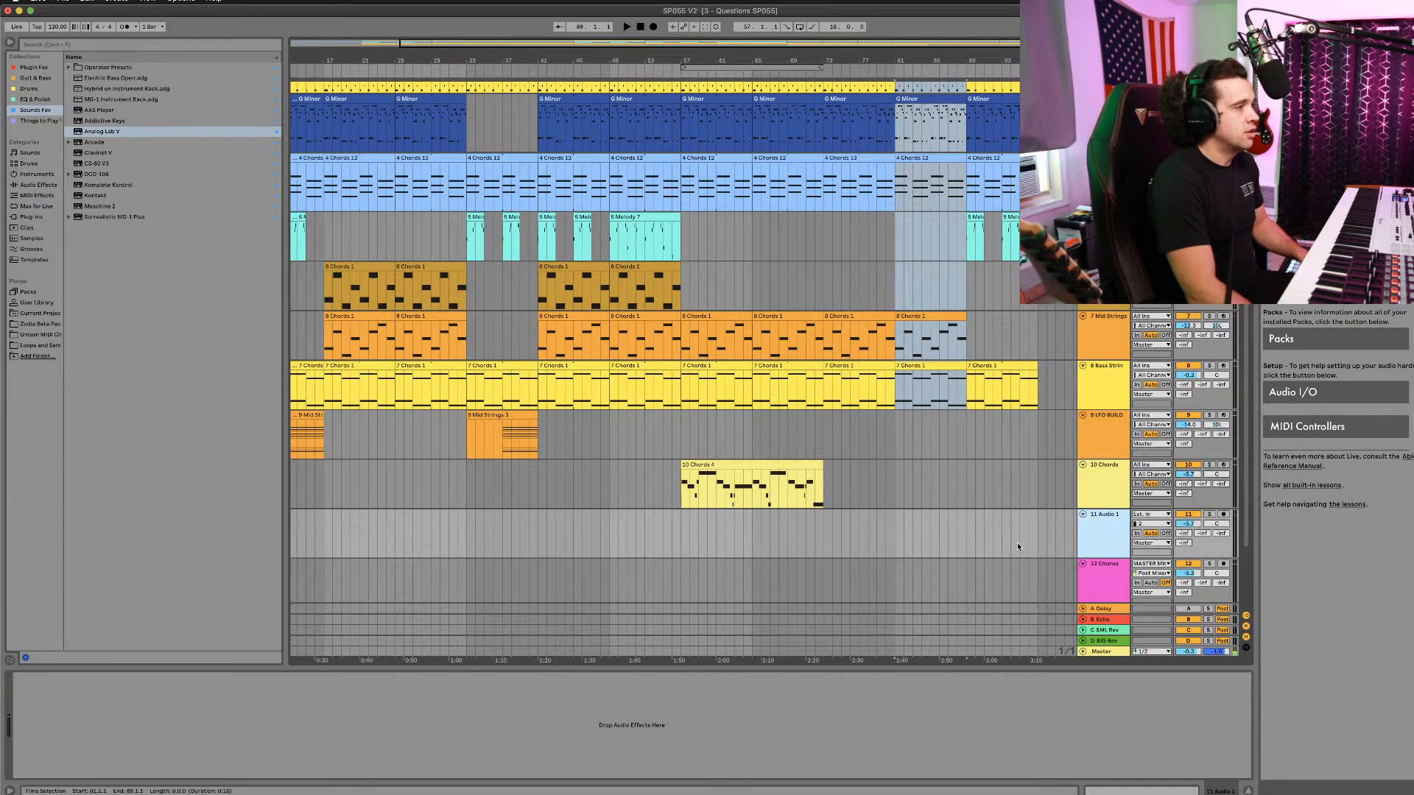
scroll(446, 263, "down", 1)
scroll(446, 263, "down", 1)
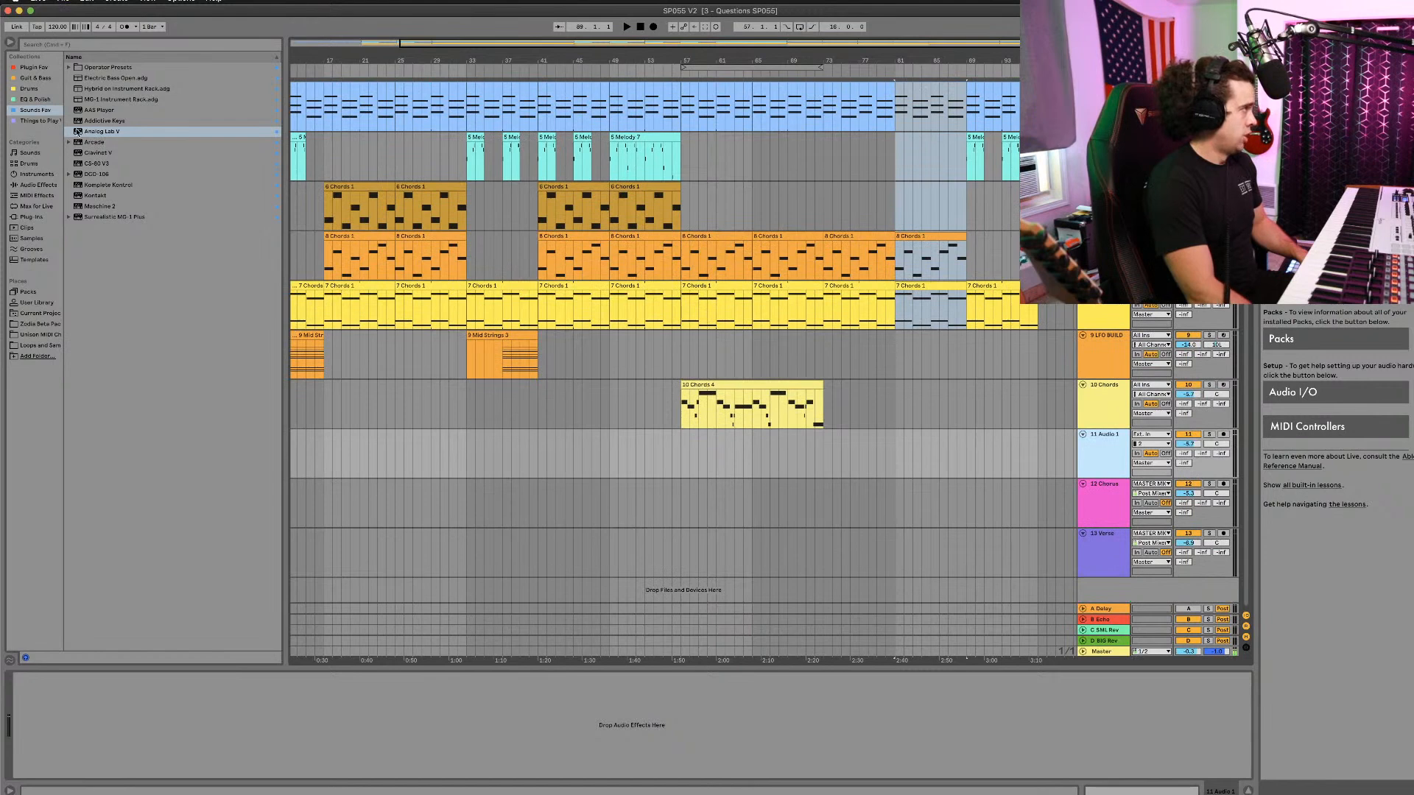
left_click(37, 80)
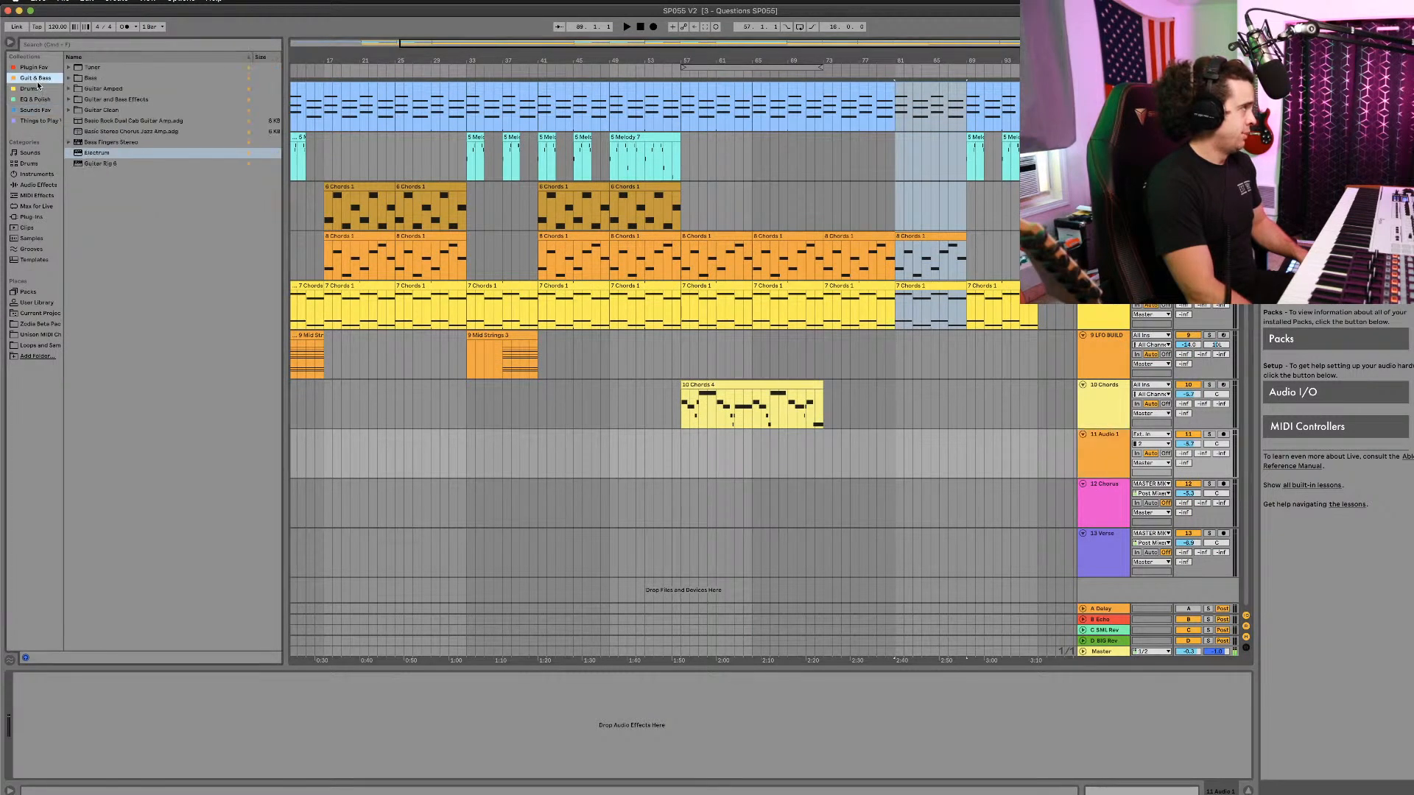
left_click(111, 153)
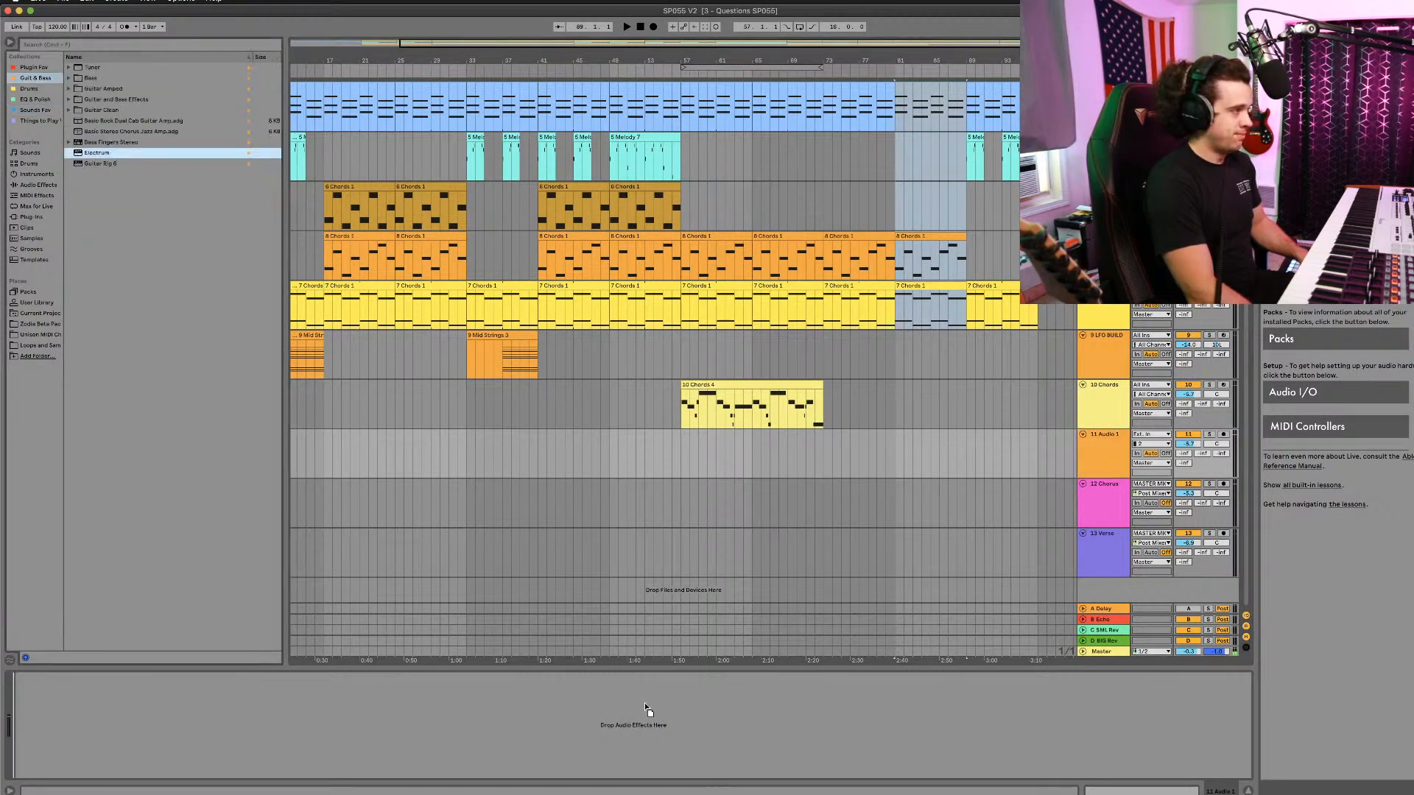
key("Return")
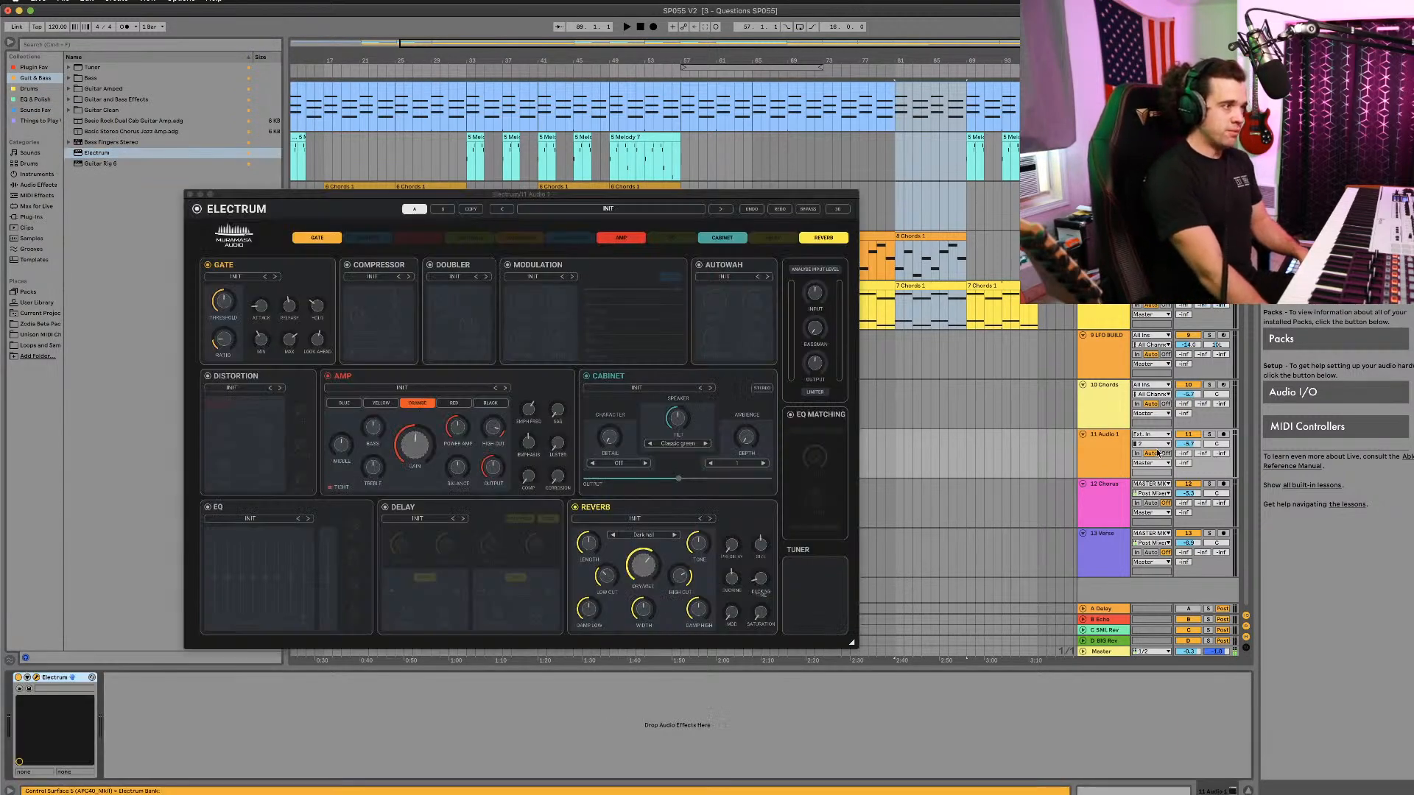
Step: Choose the guitar's input channel for the 11 Audio 1 track and arm the track for recording
left_click(1154, 445)
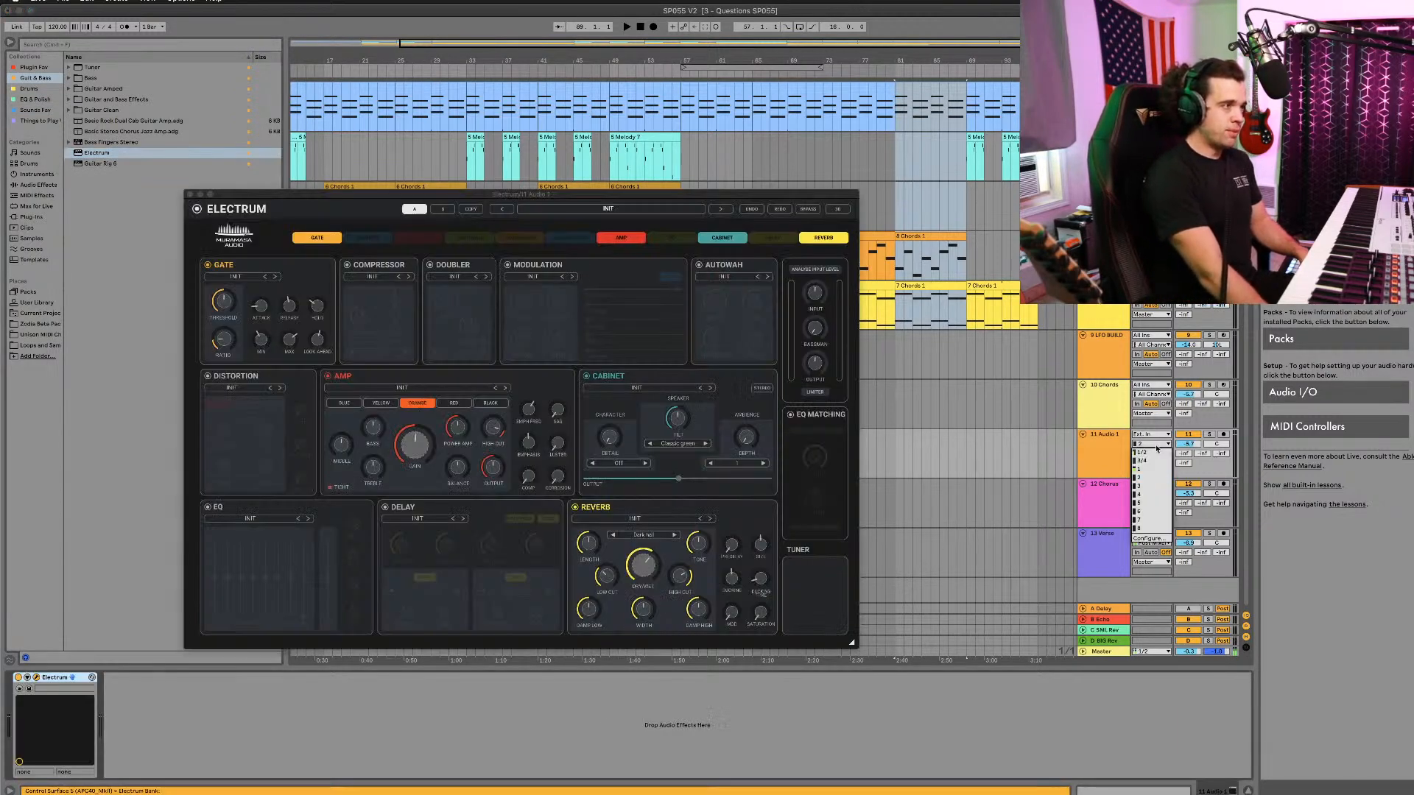
left_click(1153, 487)
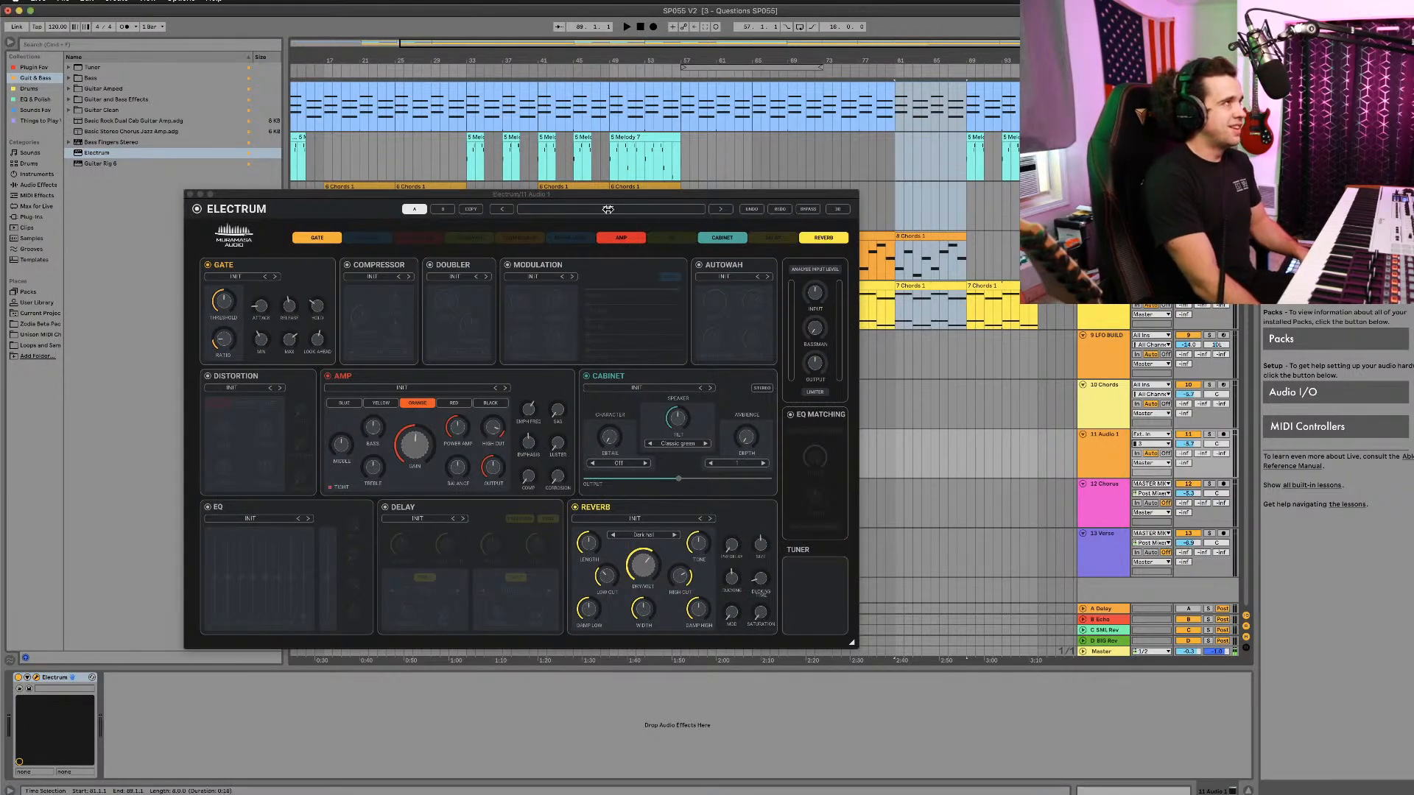
left_click_drag(512, 199, 446, 166)
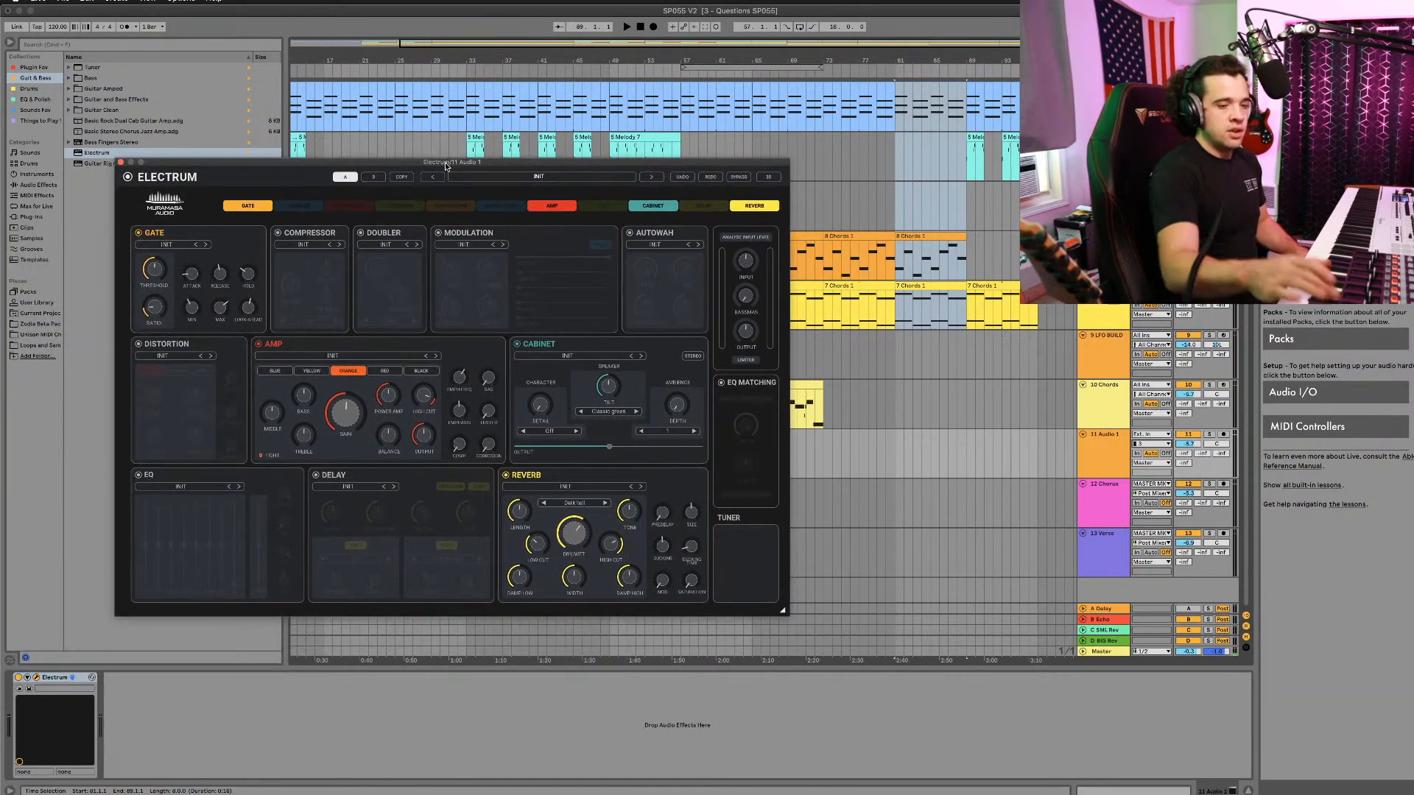
key("c")
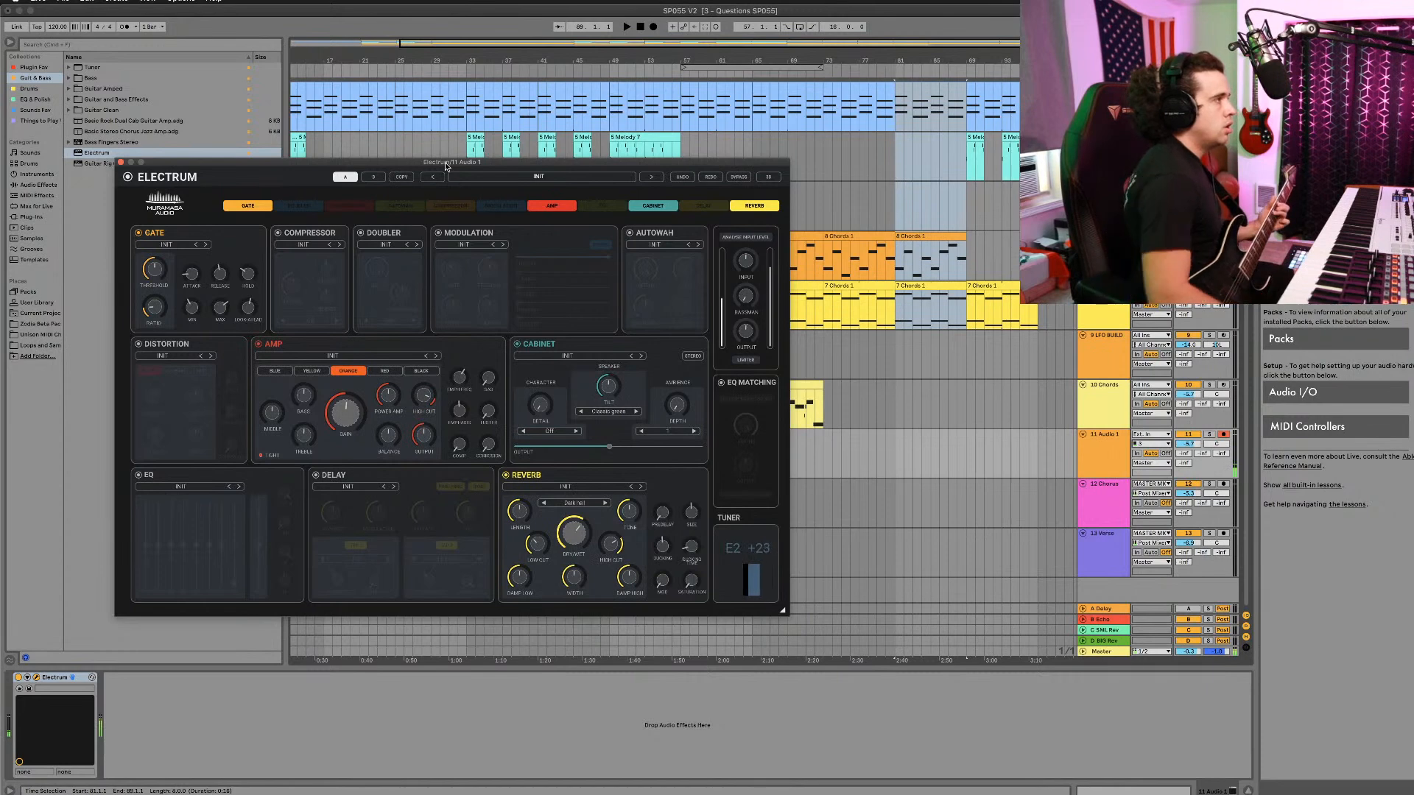
Step: Load the "Jazzy solo autowah" preset from Electrum's "2 - Mid gain effect" folder
left_click(500, 183)
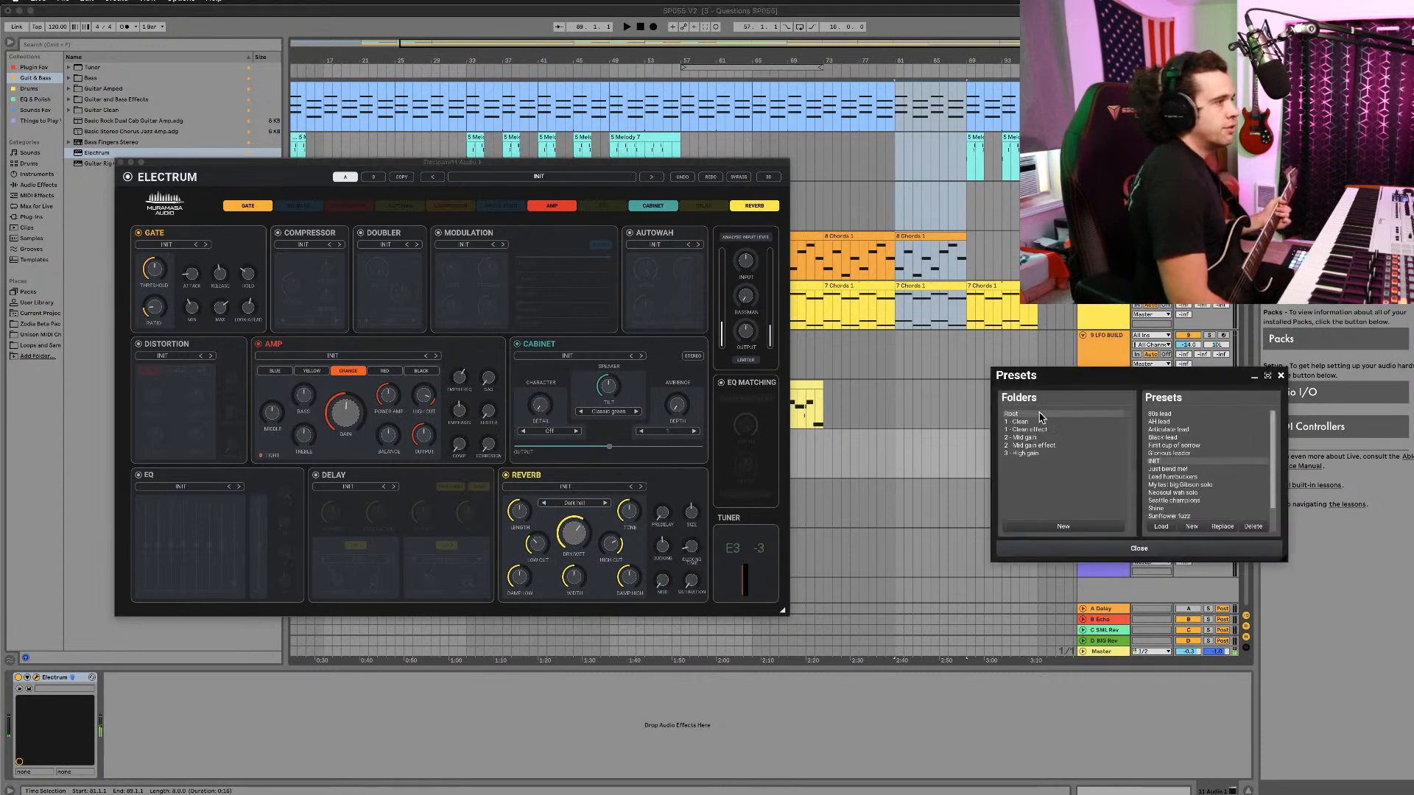
left_click(1046, 447)
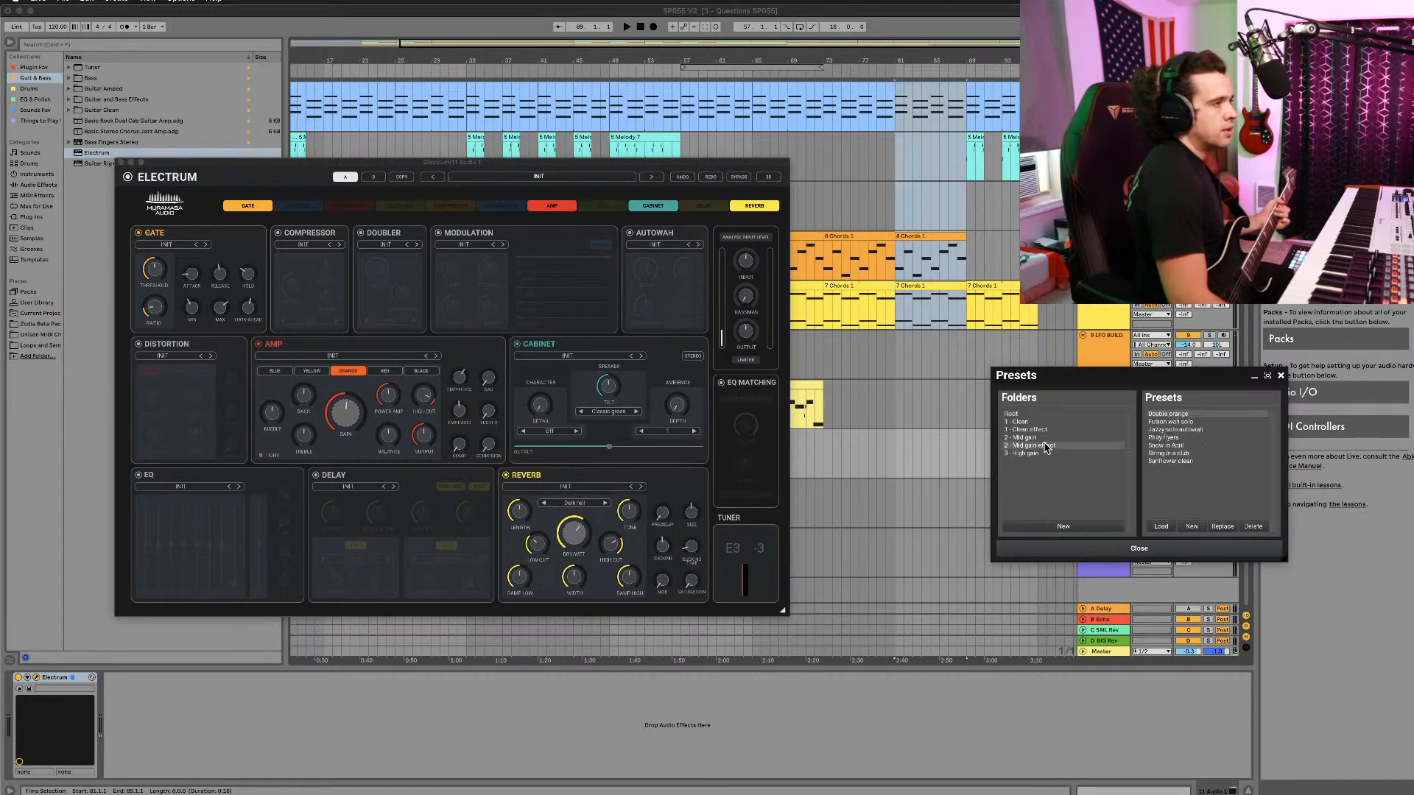
left_click(1164, 430)
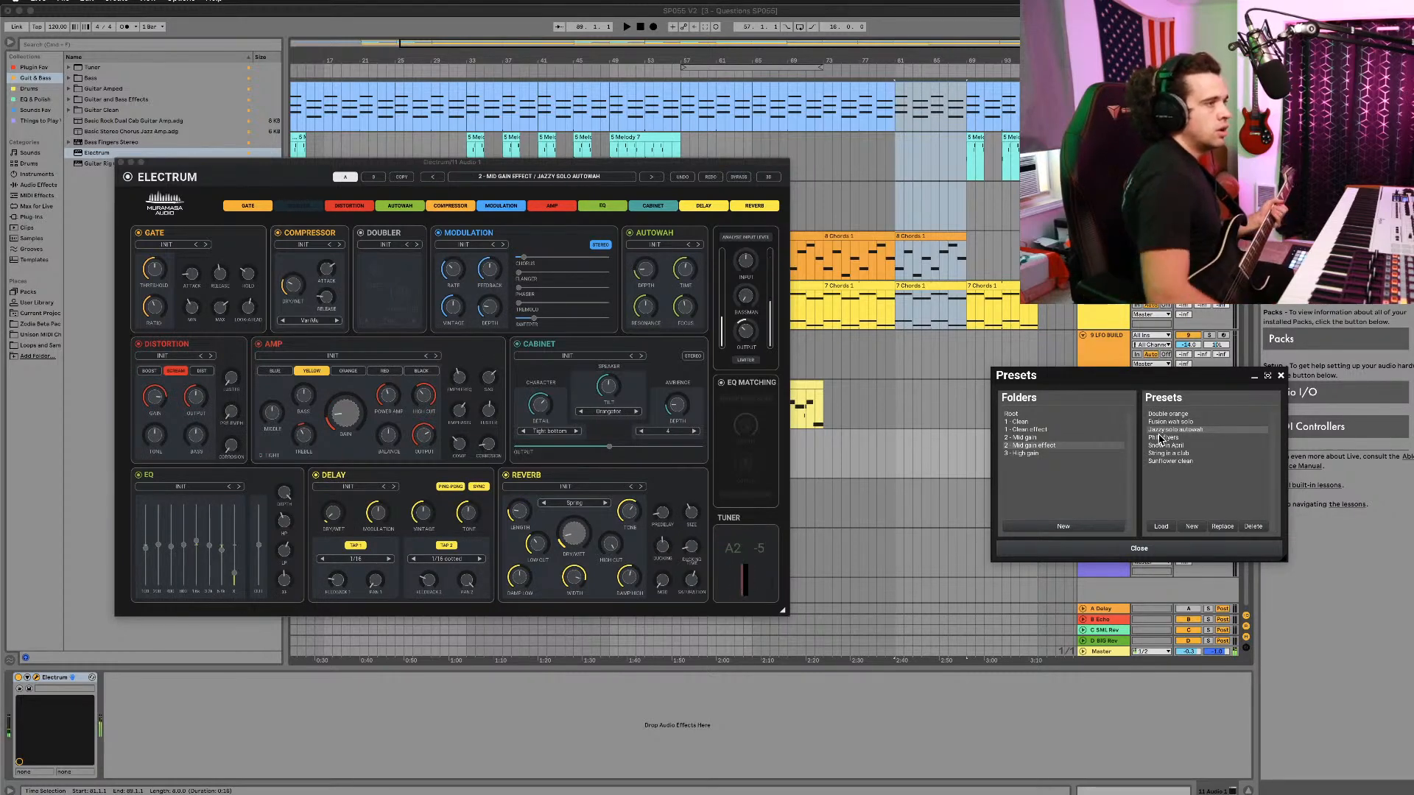
Step: Load Electrum's "Snow in April" preset from the mid gain effect folder and switch its amp to Orange
left_click(1162, 445)
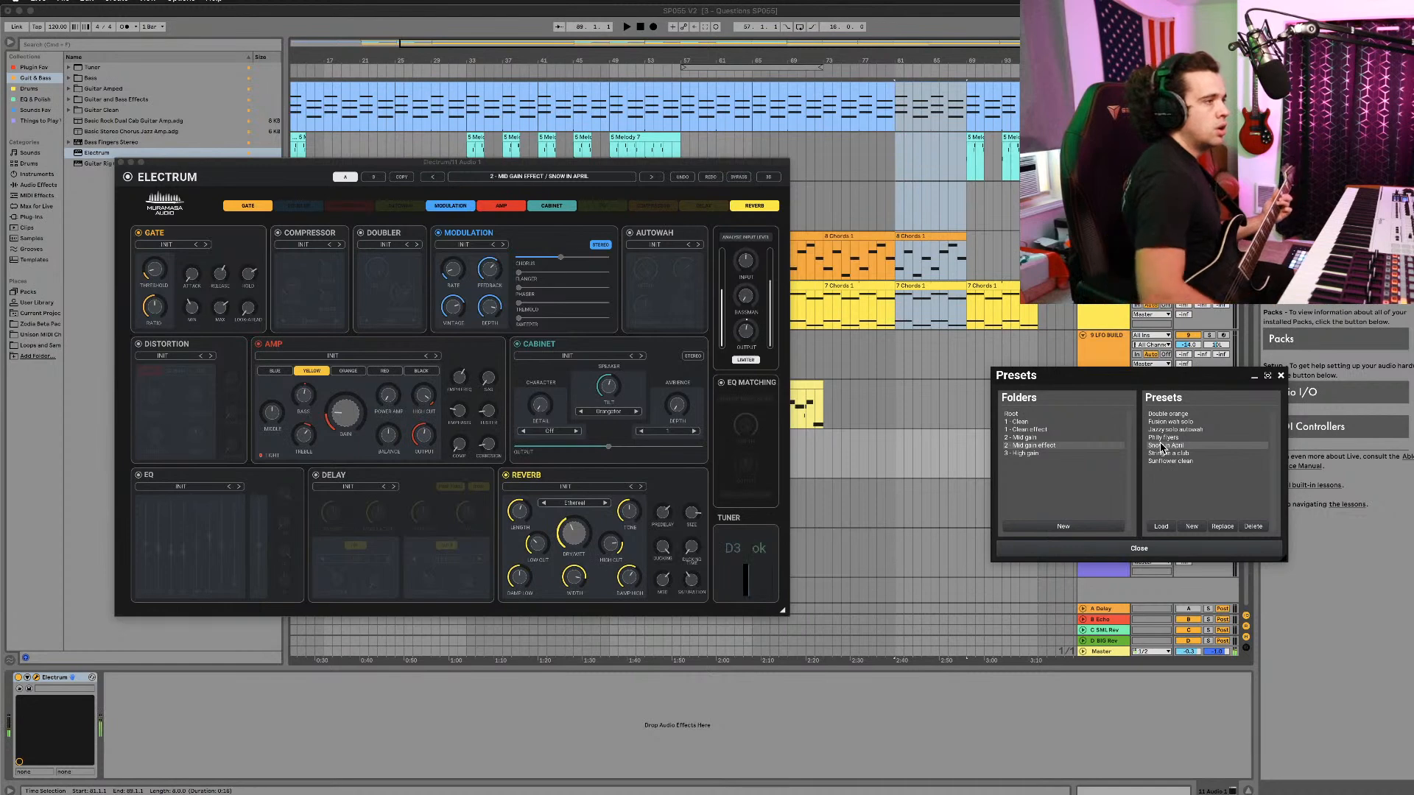
left_click(1282, 377)
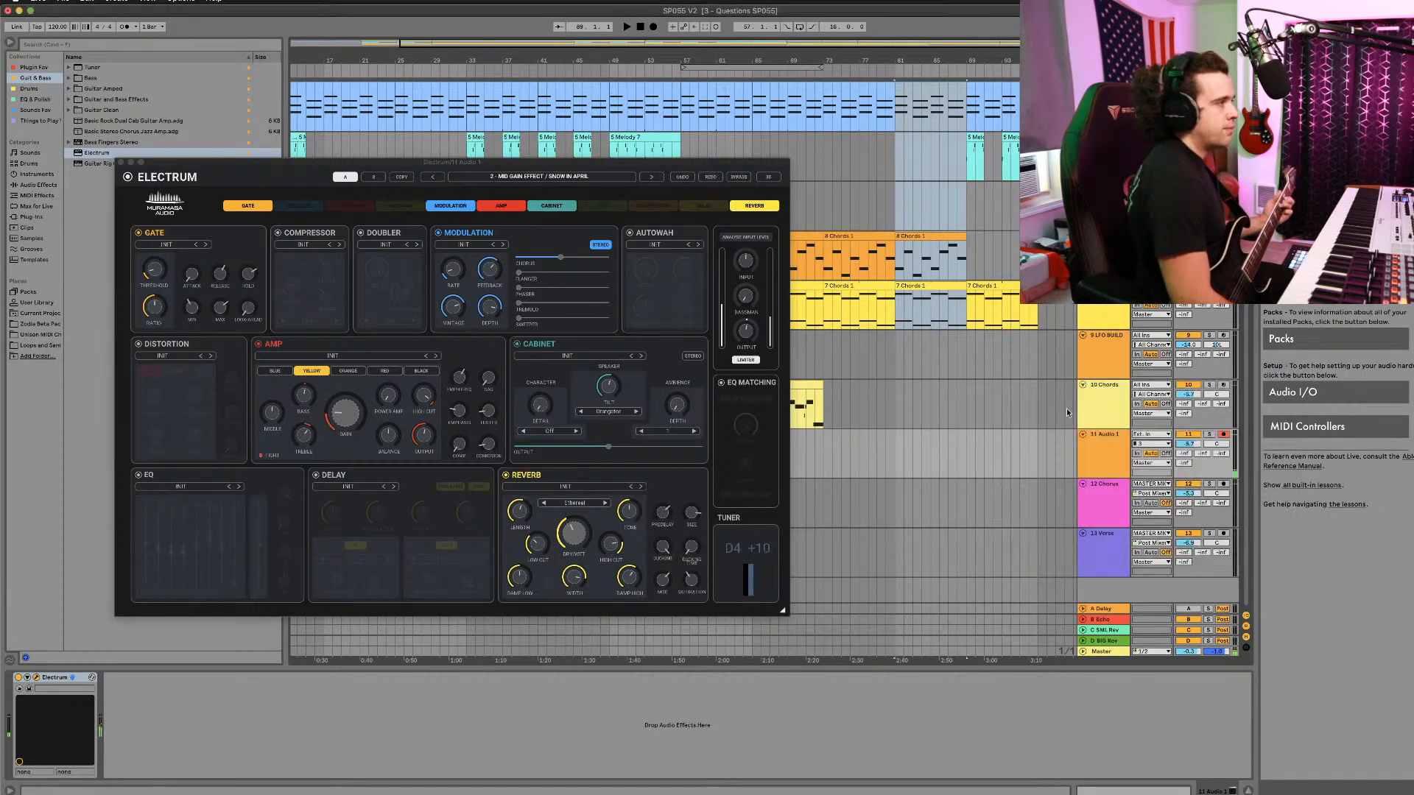
left_click(347, 371)
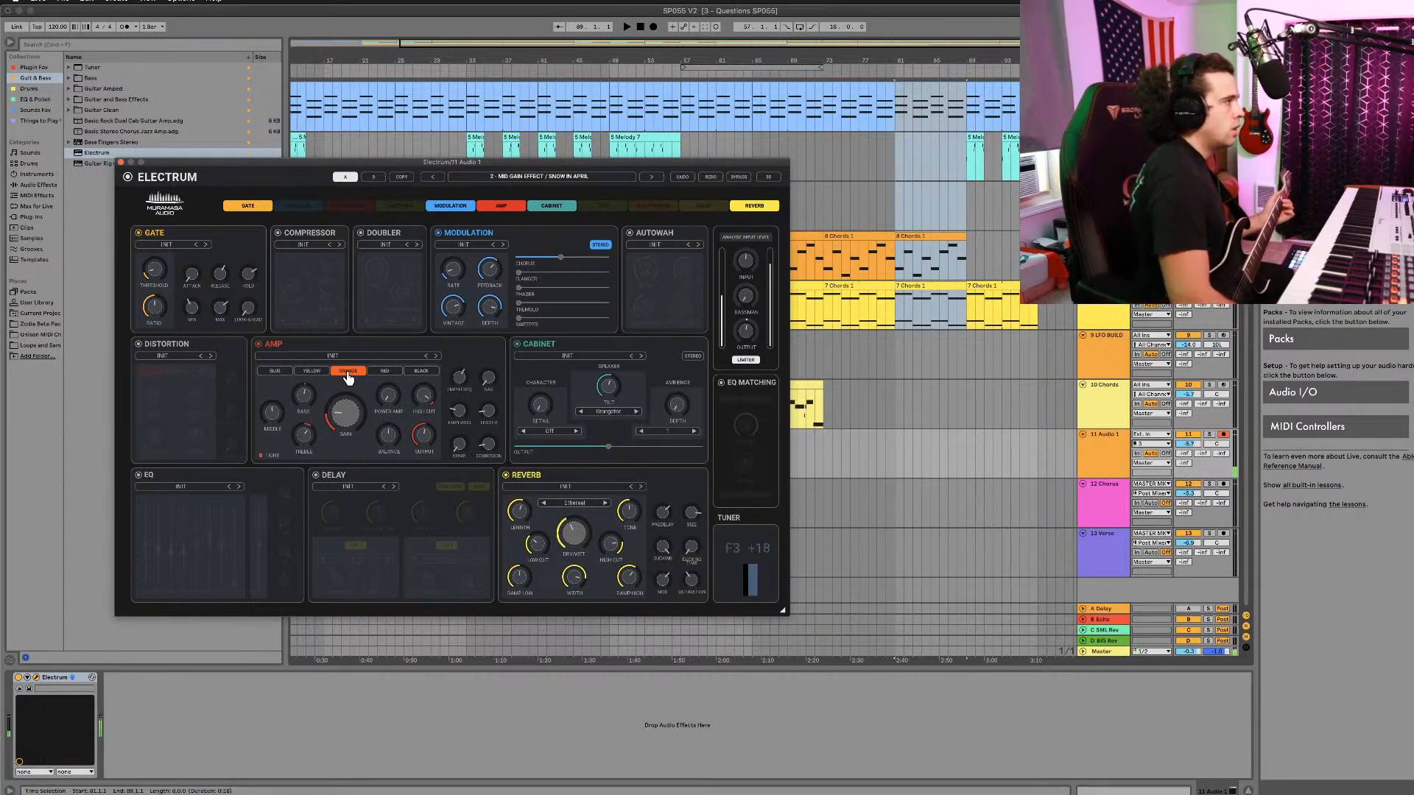
Step: Enable Electrum's Doubler and Delay modules and set the reverb type to Hall
left_click(361, 232)
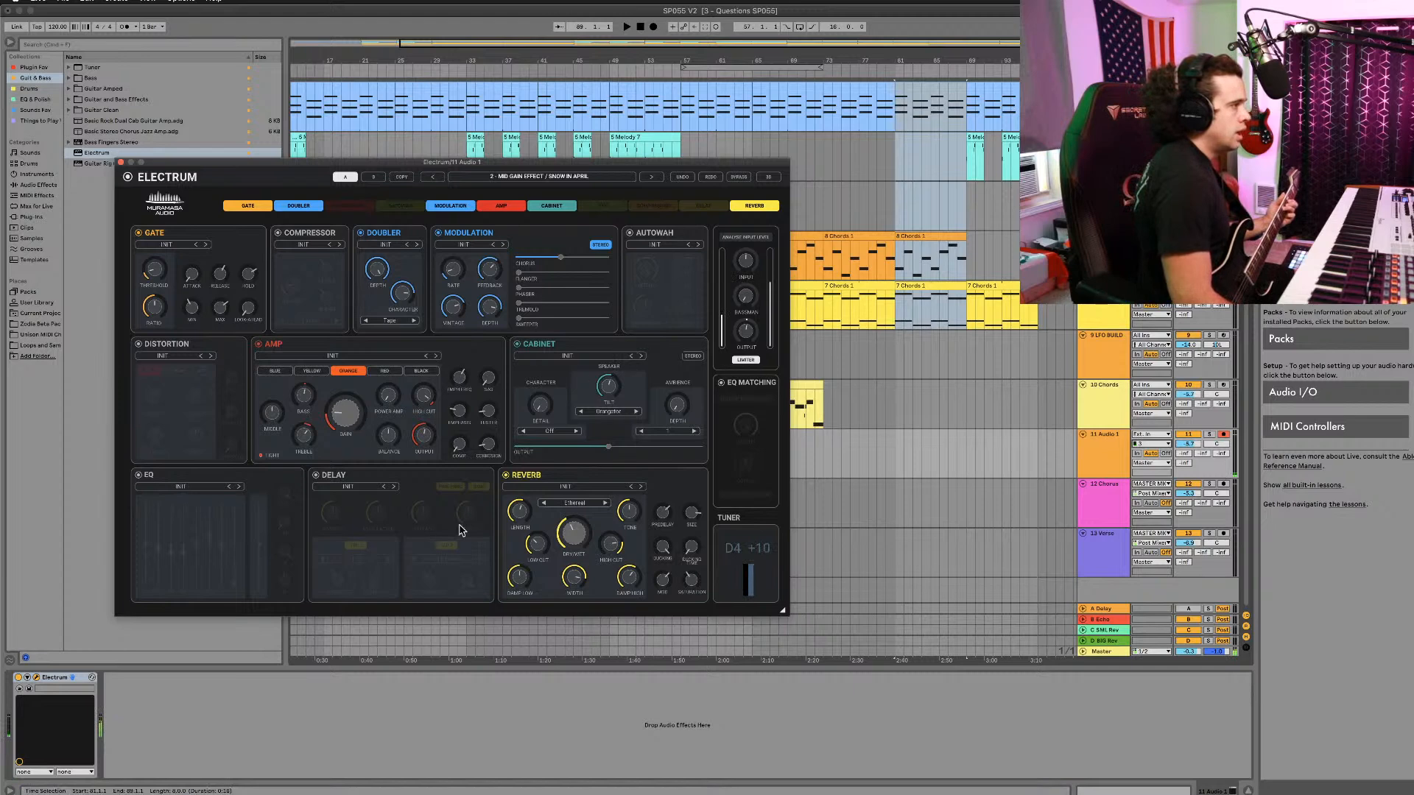
left_click(316, 475)
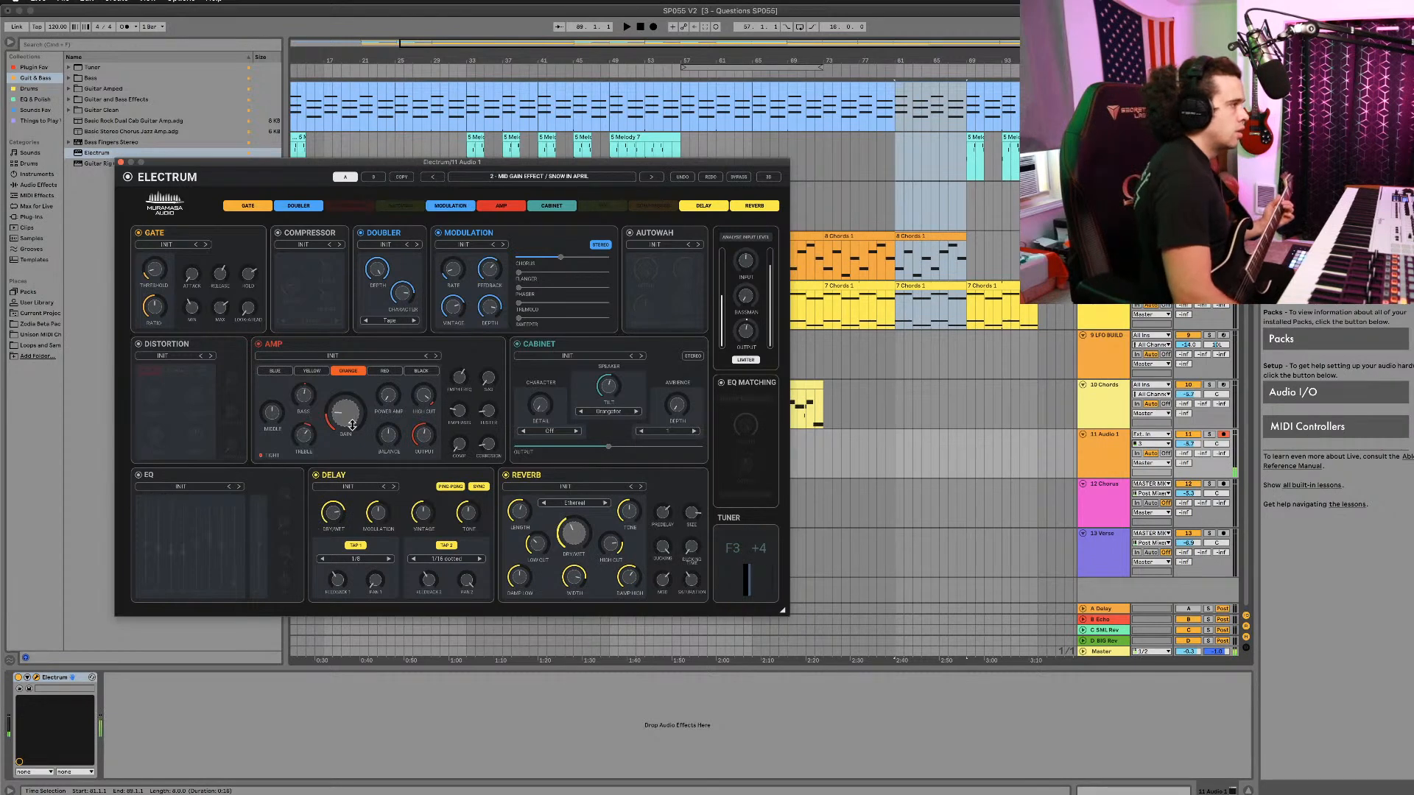
left_click(583, 503)
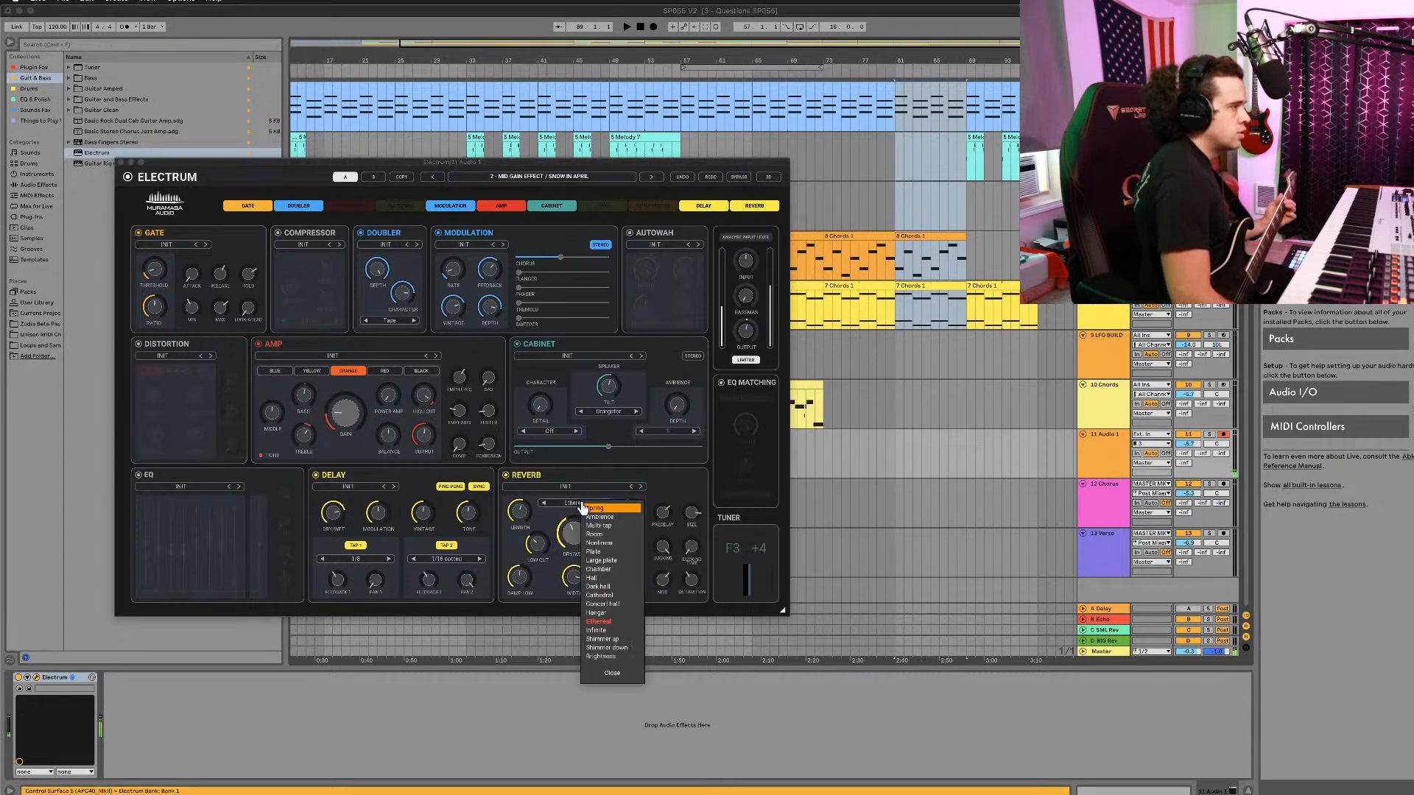
left_click(623, 579)
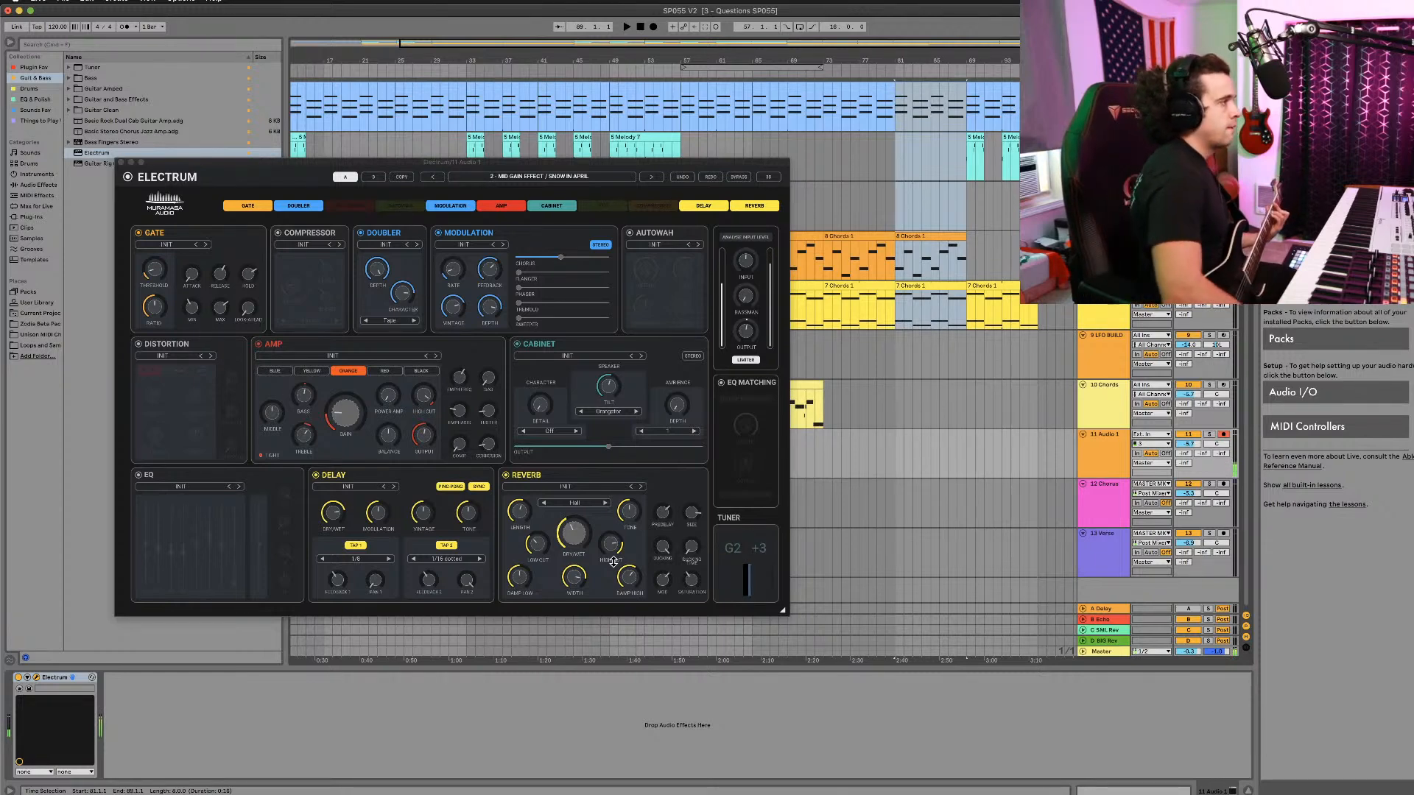
Step: Switch the amp to Red and enable the Compressor with its large knob turned up
left_click(384, 371)
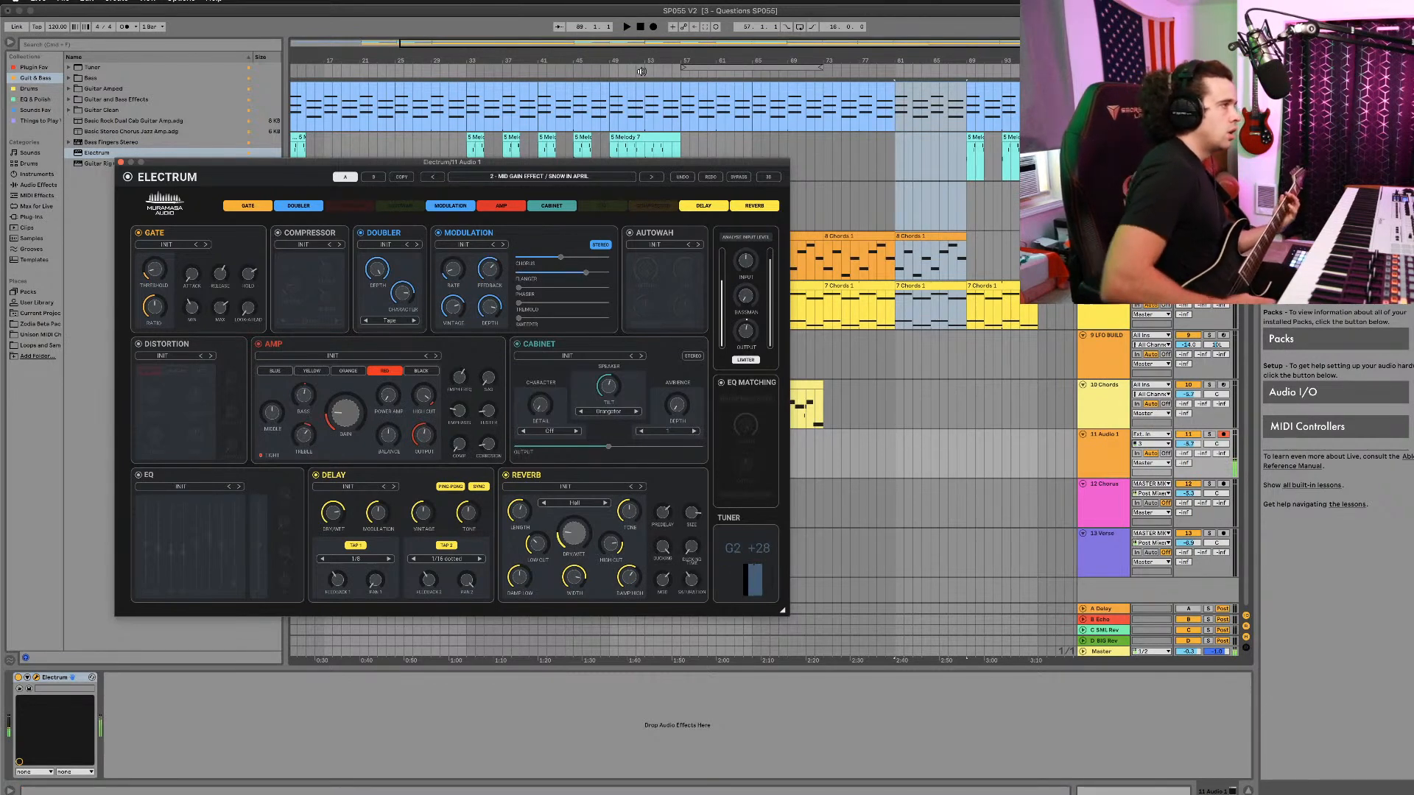
left_click(278, 233)
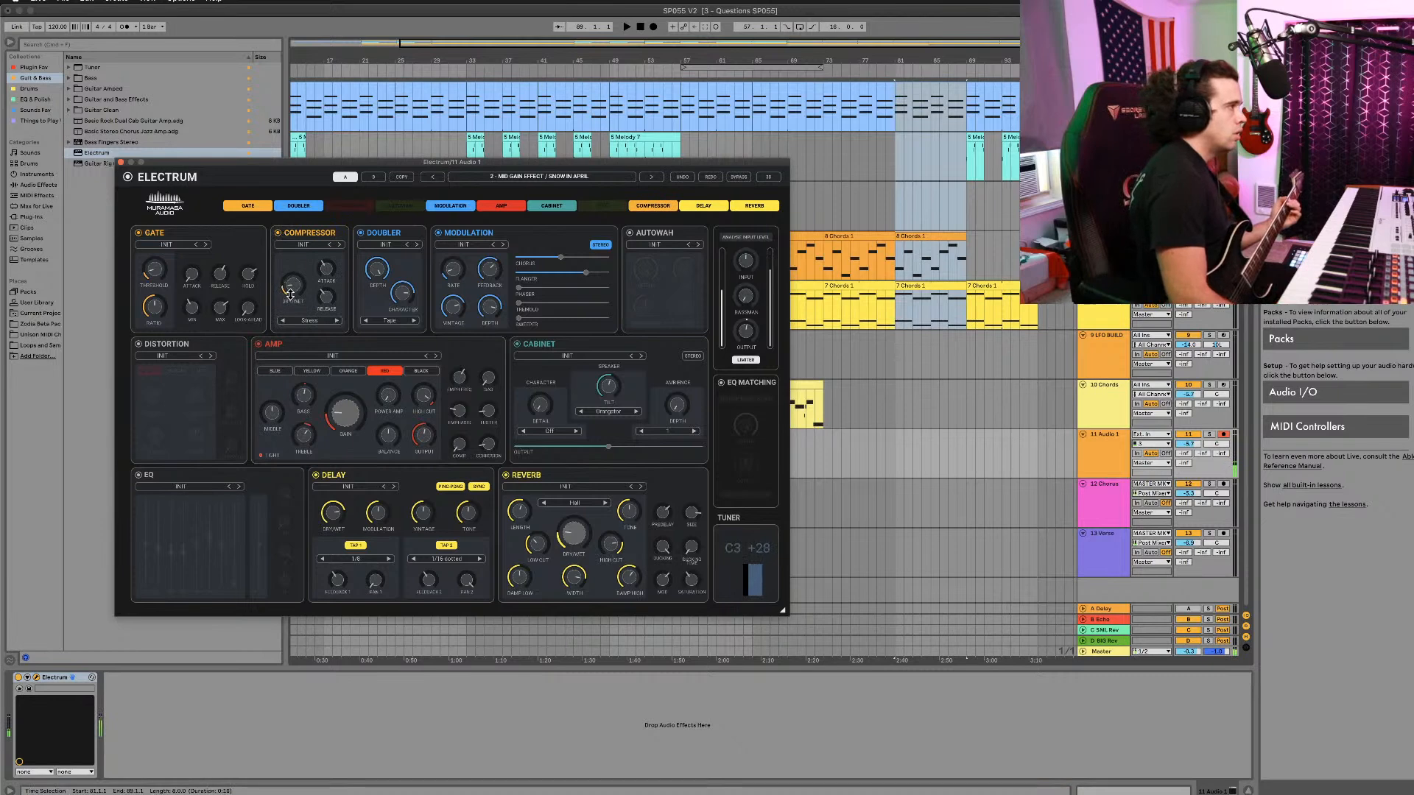
left_click_drag(290, 295, 290, 274)
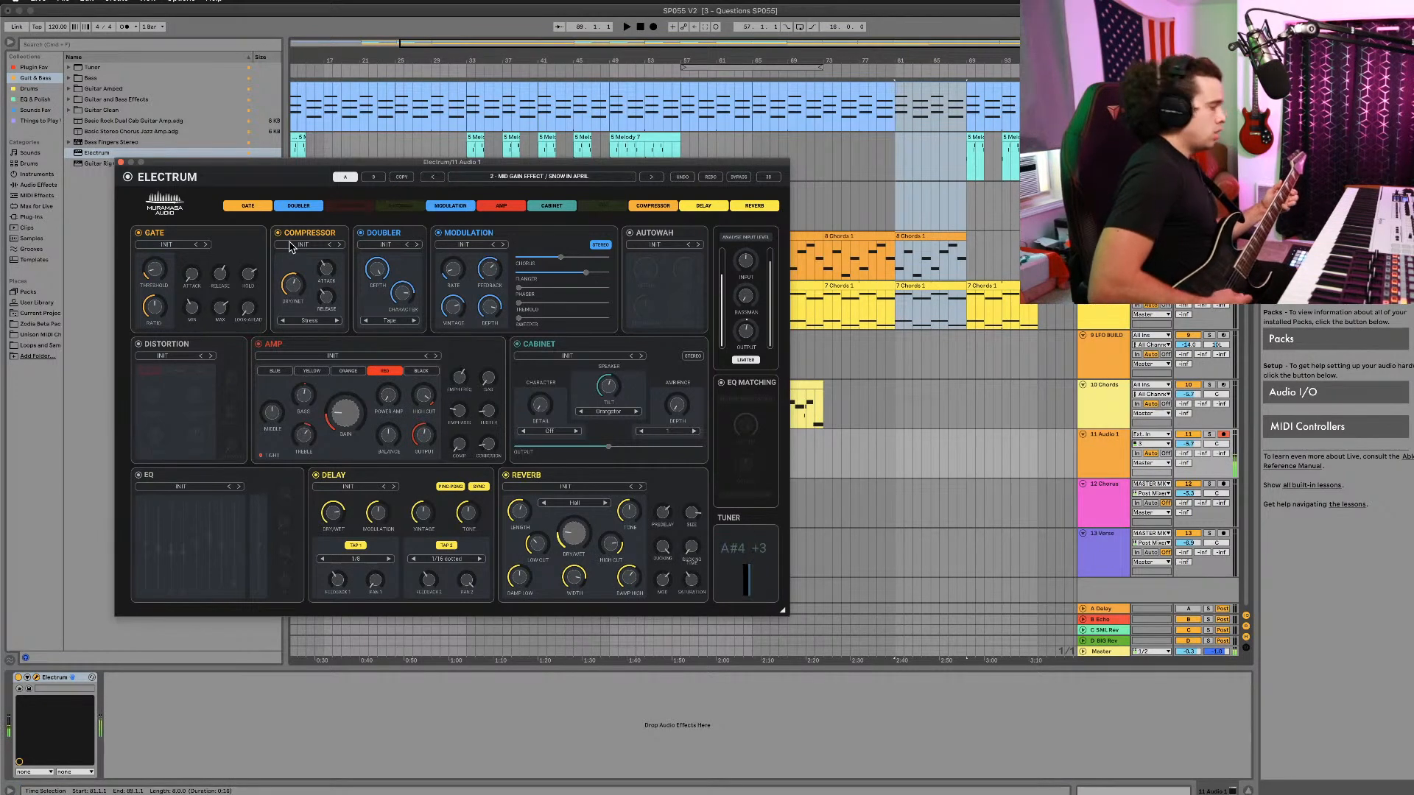
Step: Set the arrangement loop region to span bars 73 to 89
left_click(771, 68)
left_click_drag(771, 68, 914, 68)
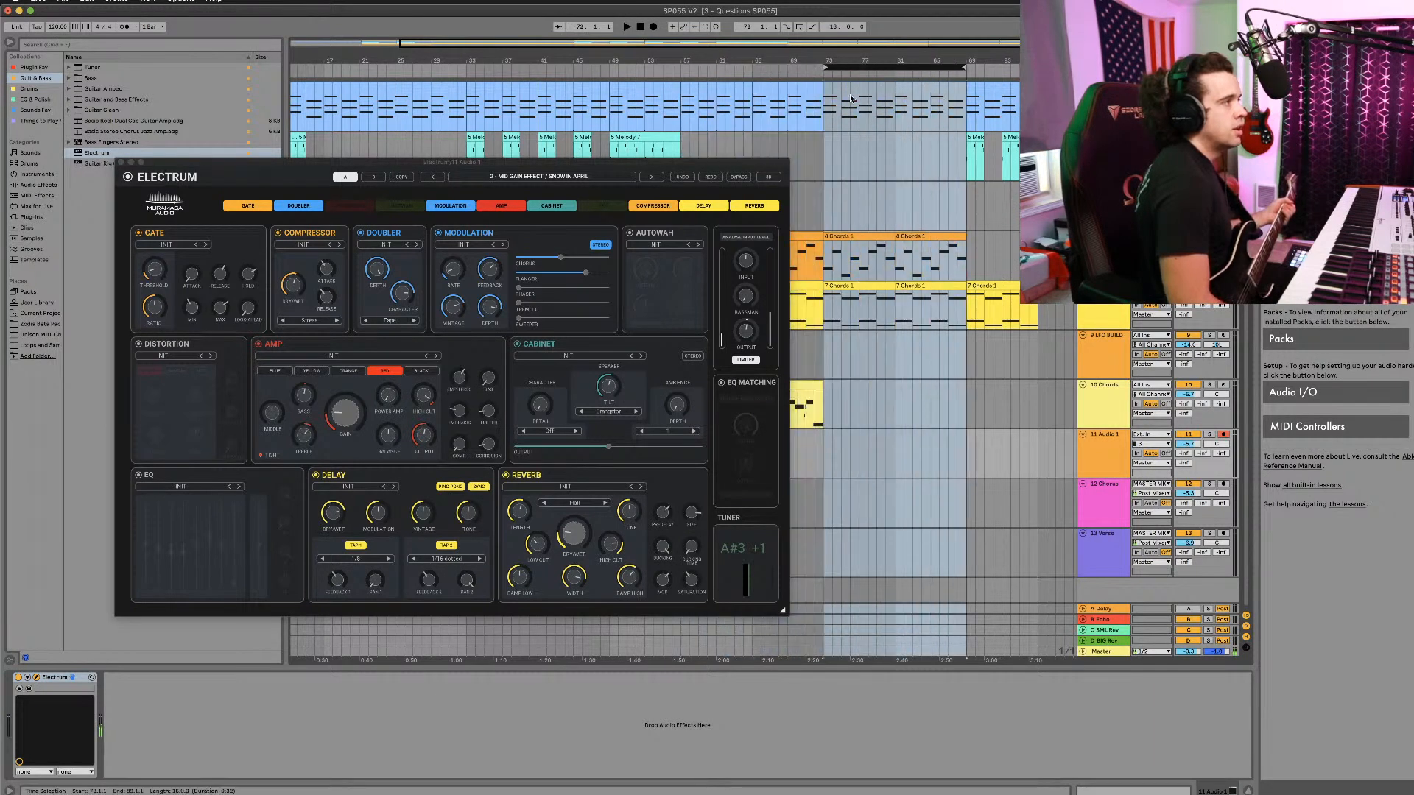
Step: Compare the tone with the Compressor off and on, and try the Gate after the Compressor in the effect chain
left_click(281, 234)
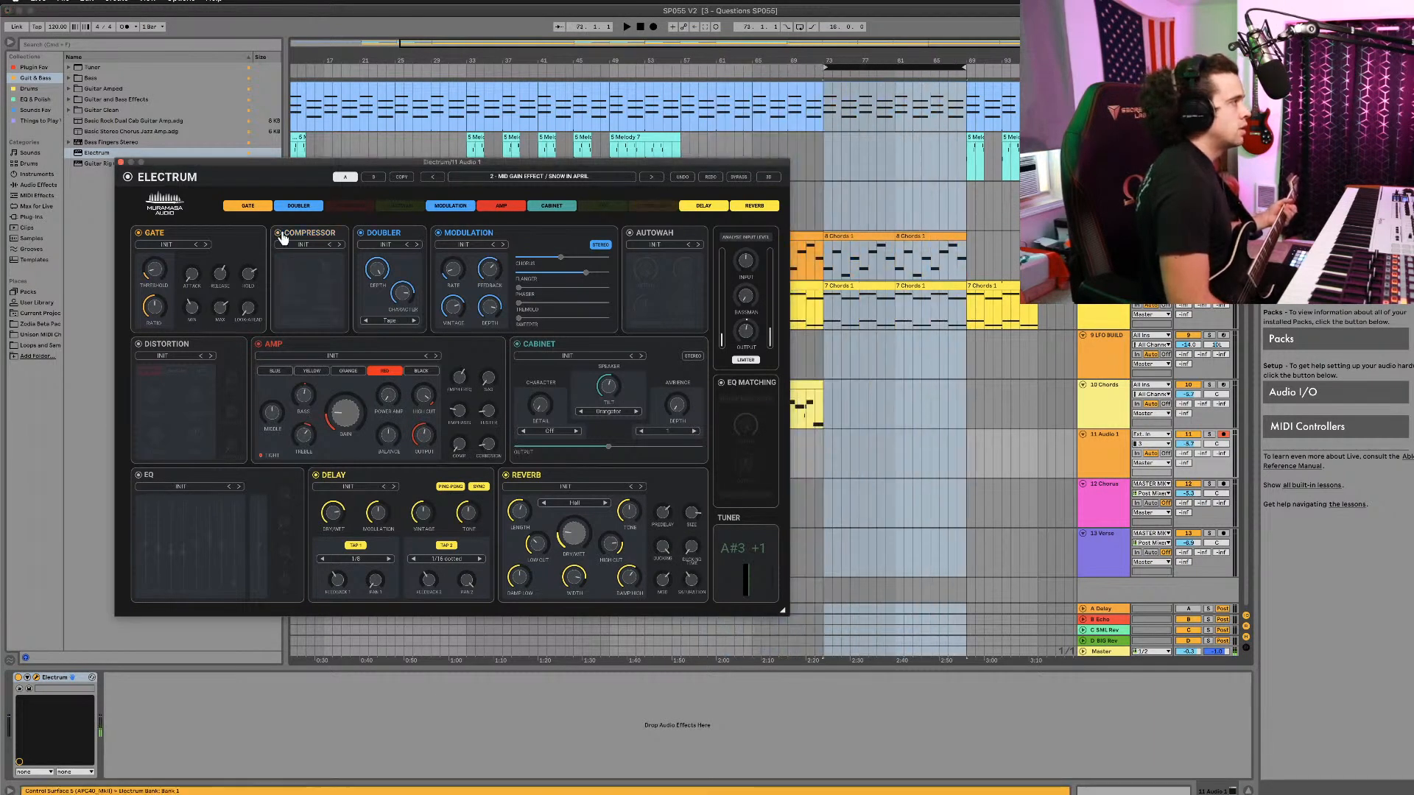
left_click(280, 233)
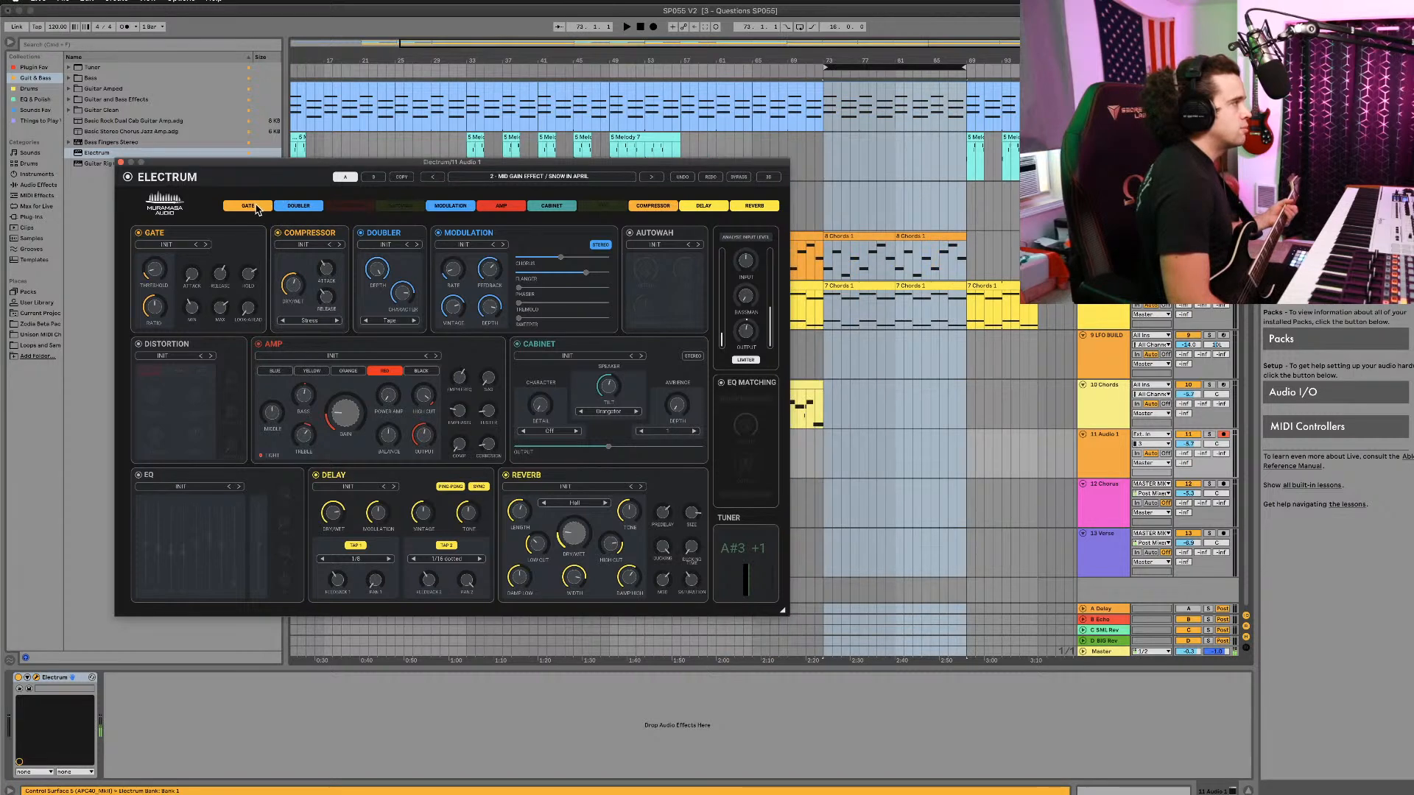
left_click_drag(257, 209, 636, 223)
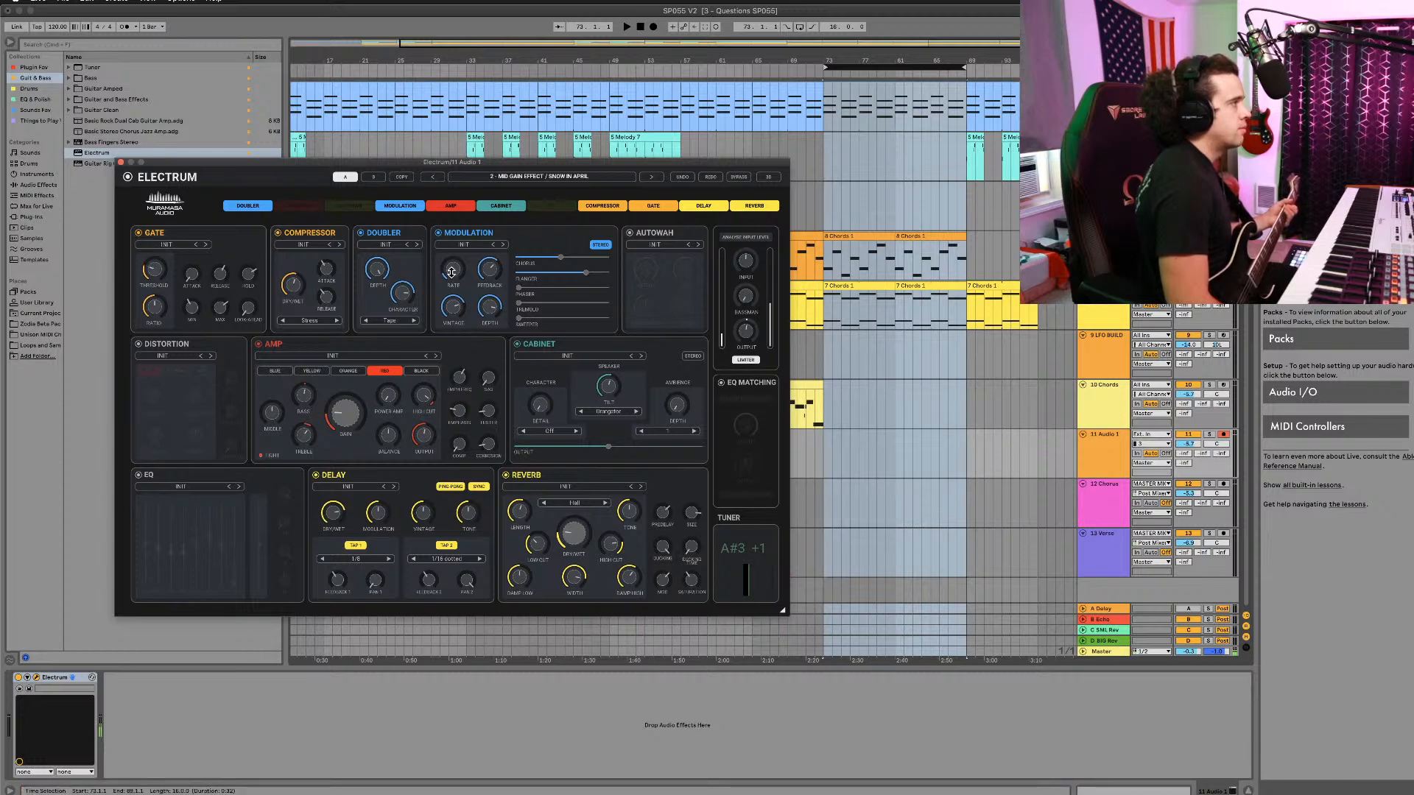
left_click_drag(637, 214, 243, 204)
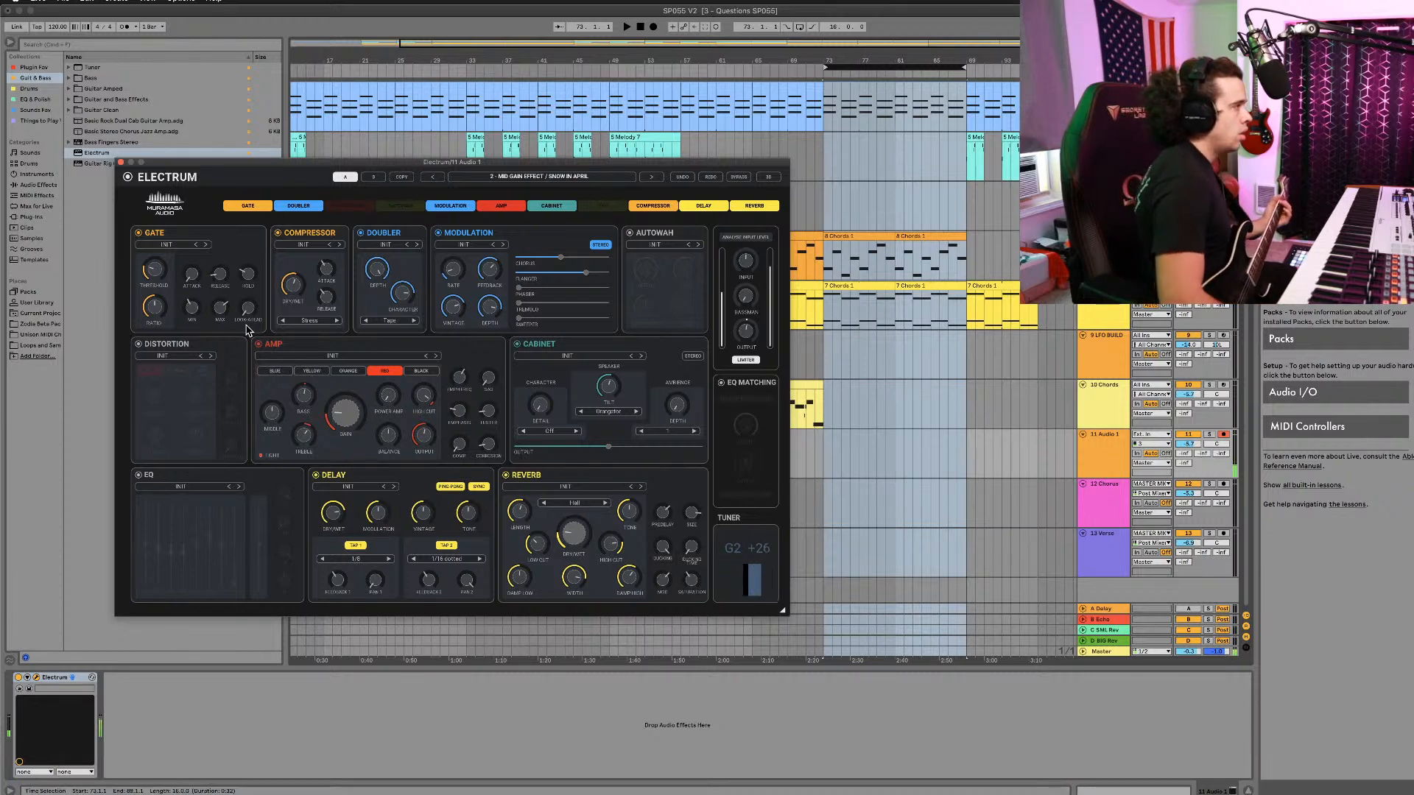
Step: Enable the Distortion module in Dist mode and switch the amp to Orange
left_click(138, 344)
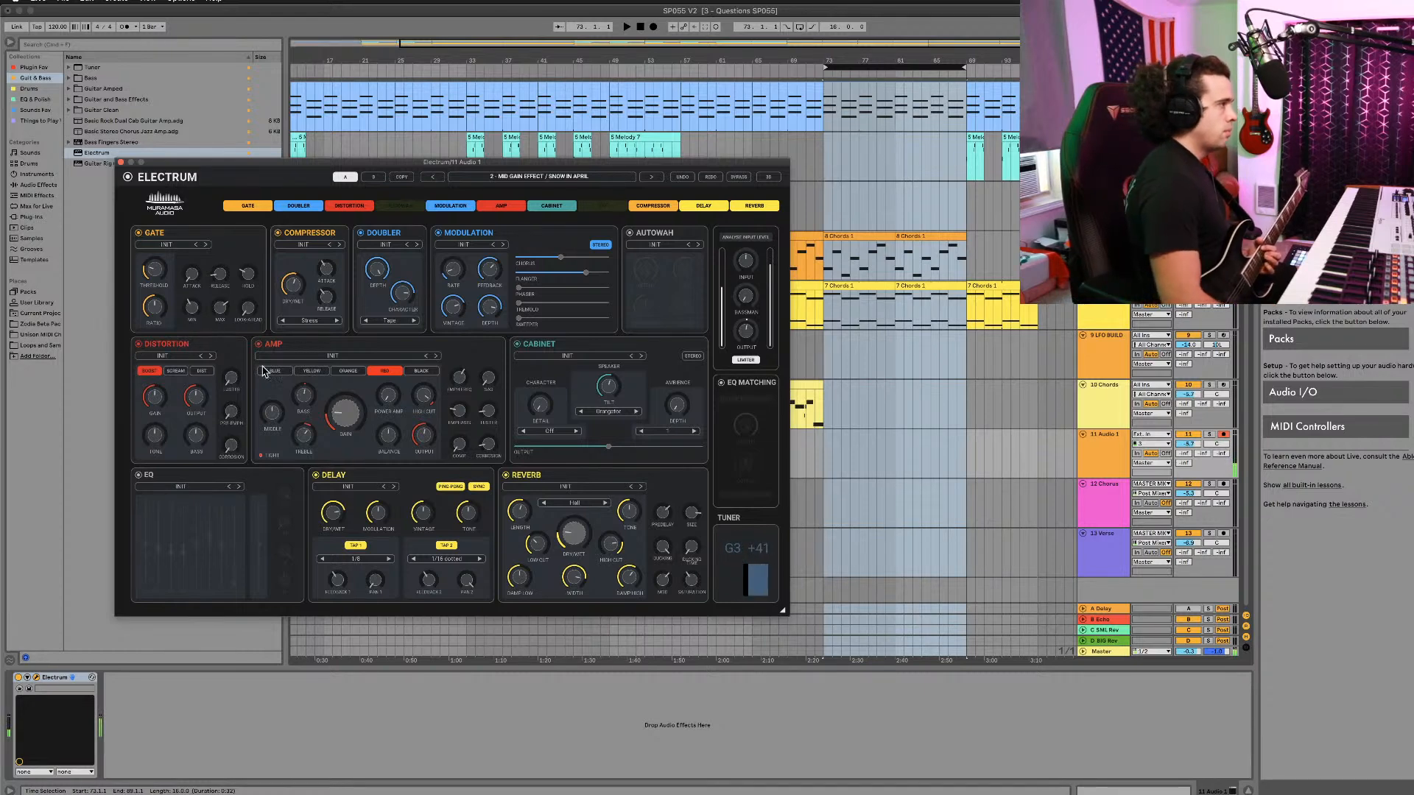
left_click(346, 371)
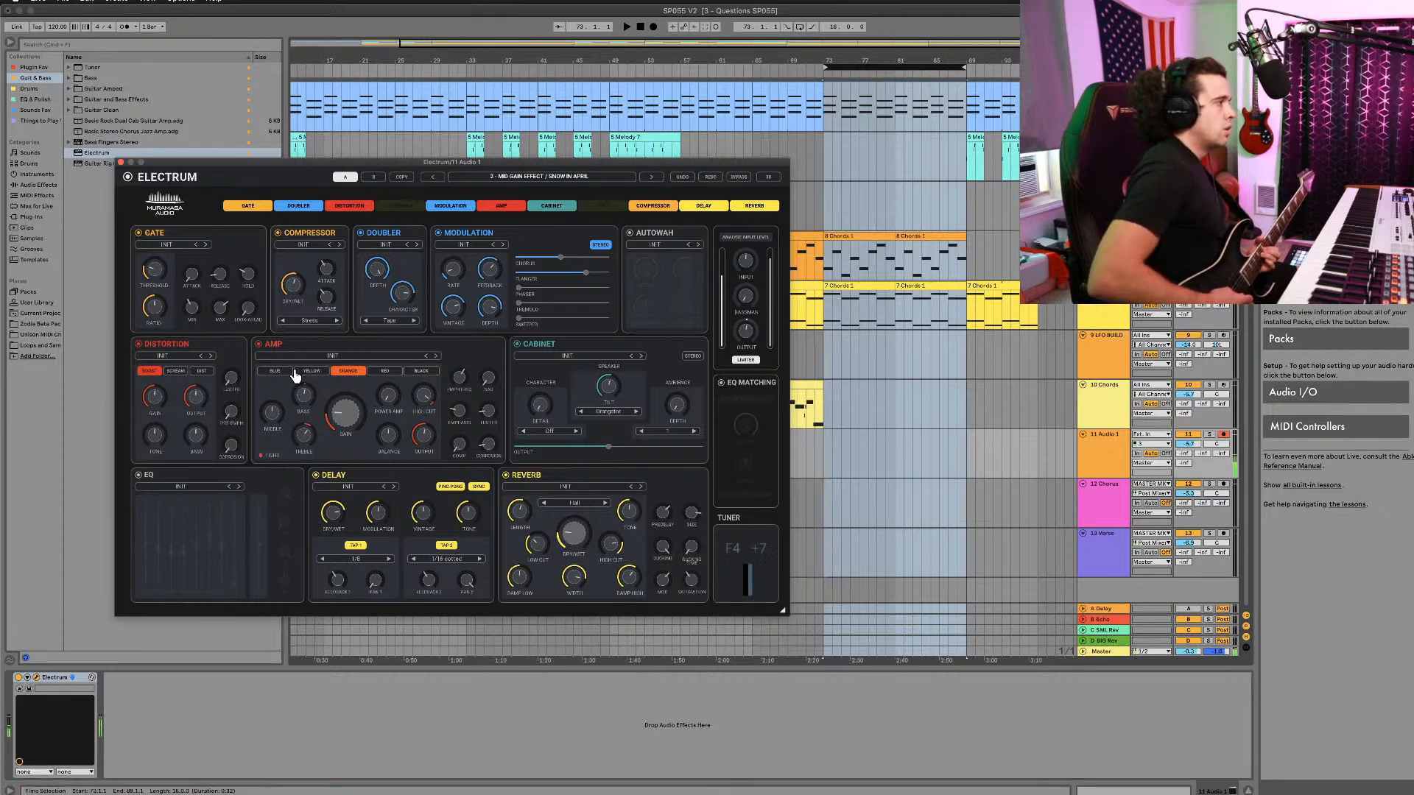
left_click(200, 373)
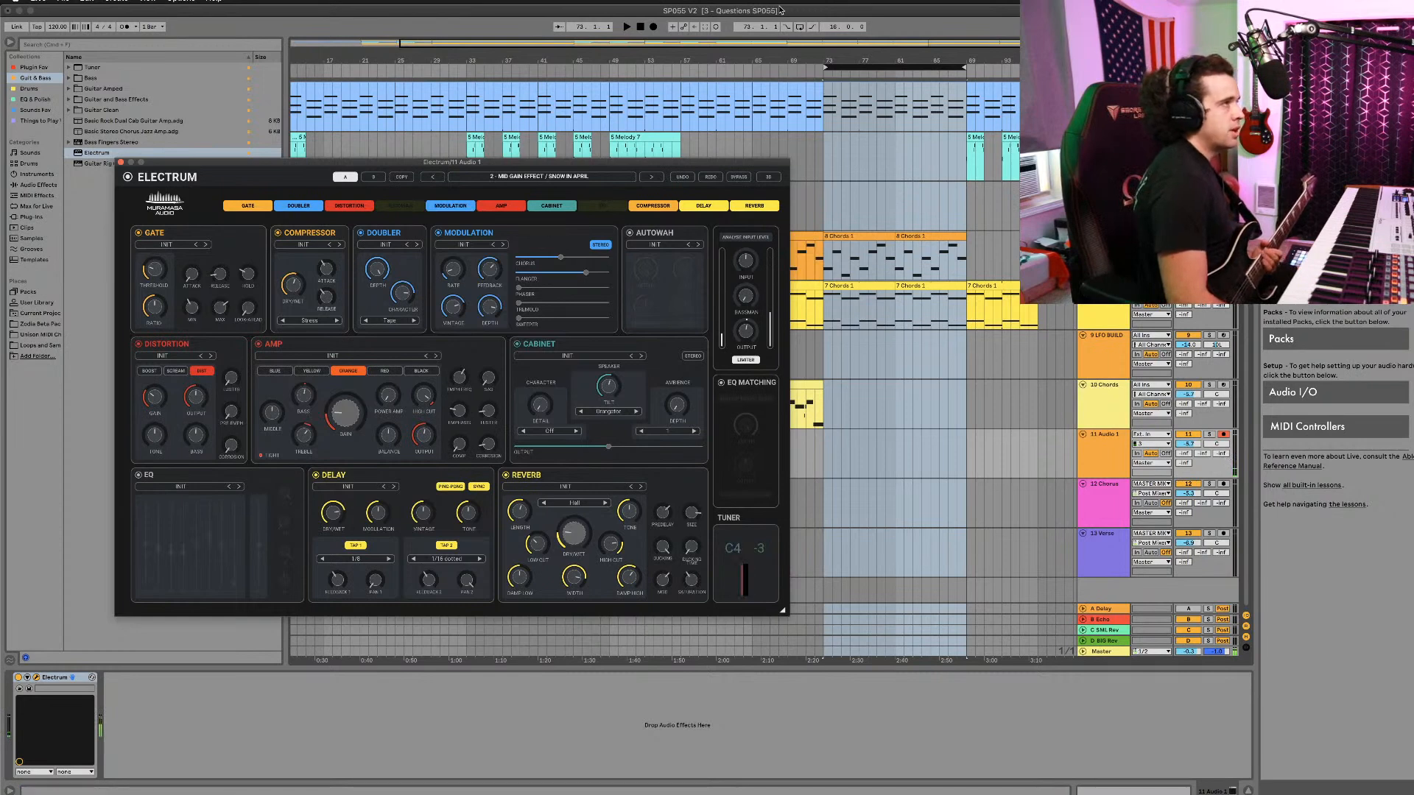
Step: Save the set and record a guitar take on the 11 Audio 1 track from bar 73 with looping on
left_click(798, 27)
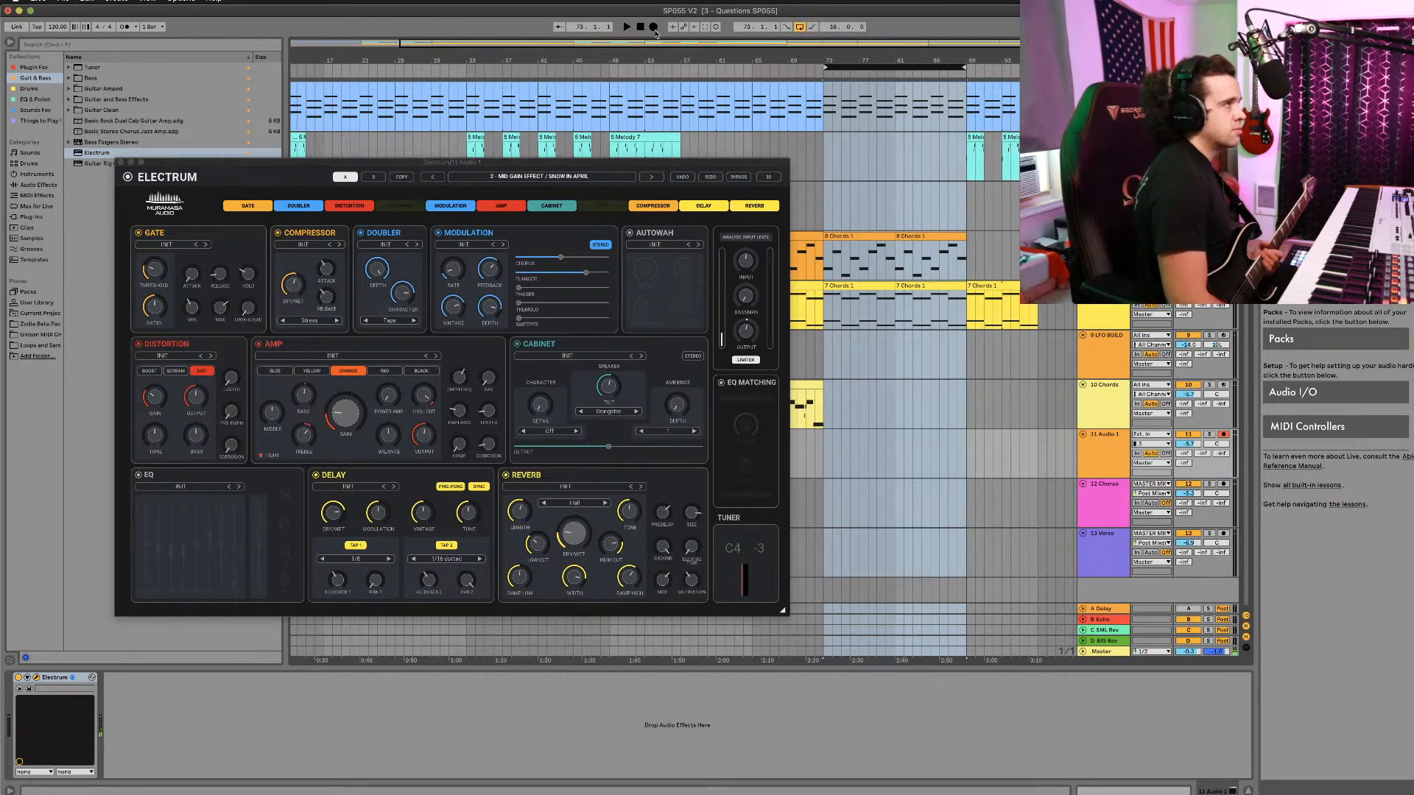
left_click(825, 469)
key("super+s")
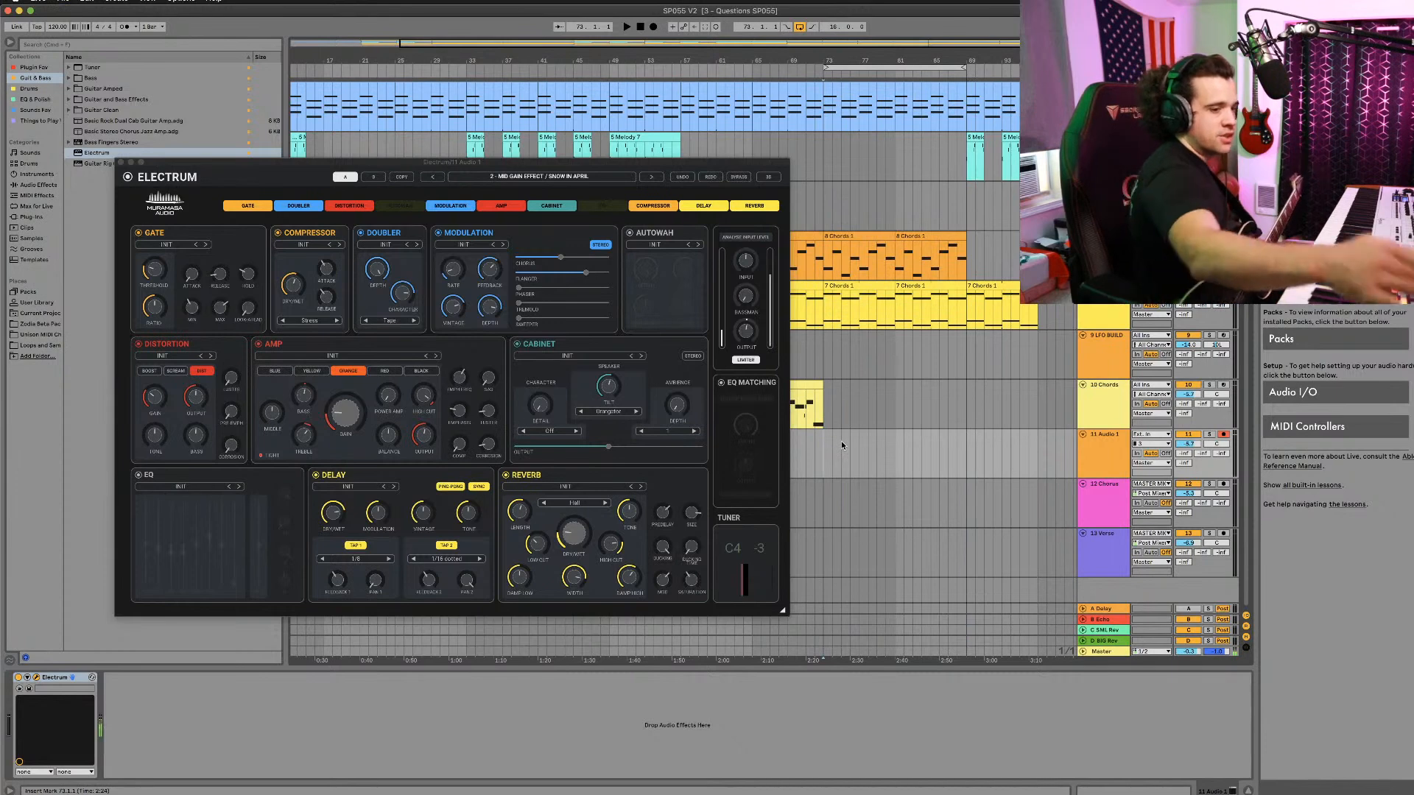
key("F9")
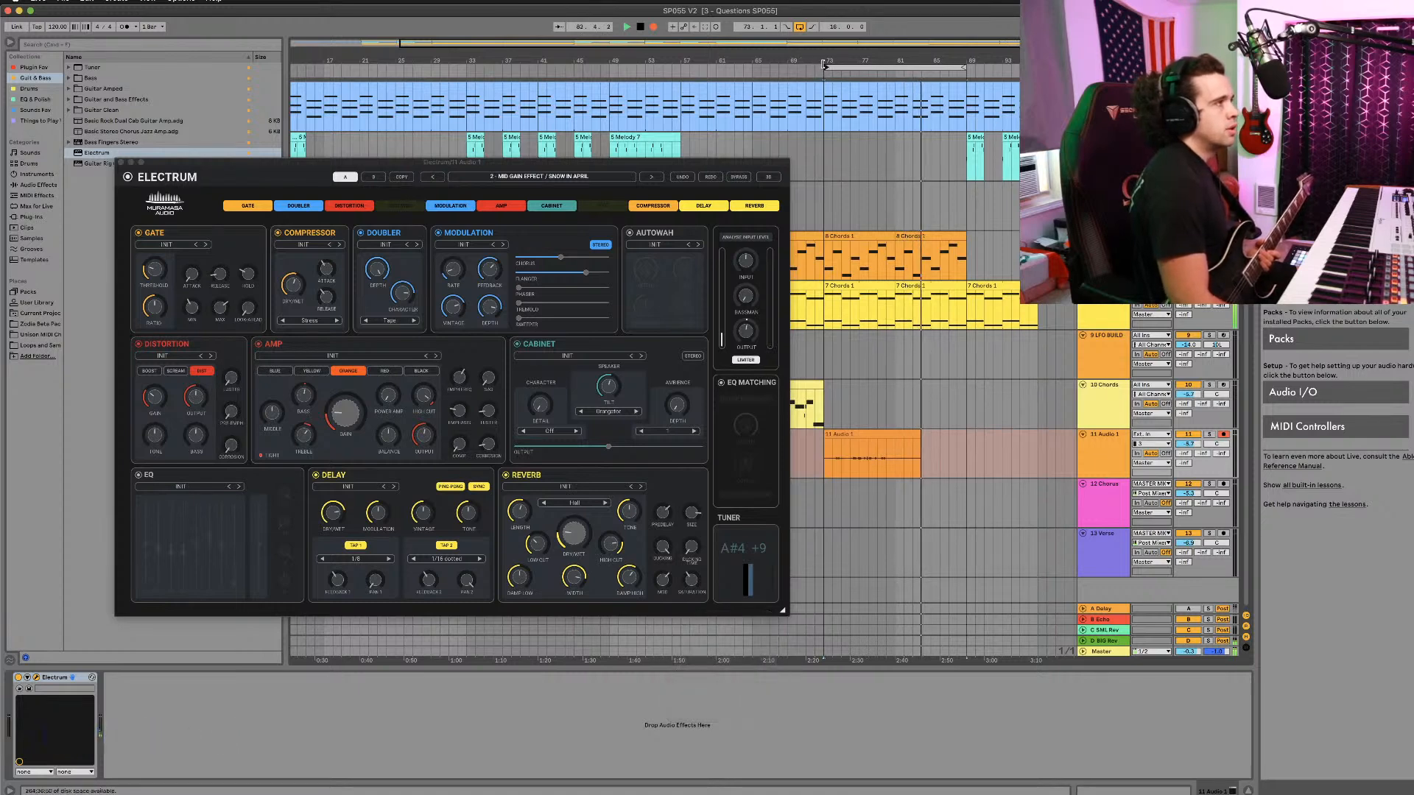
Step: Extend the loop region at both ends to cover bars 69 to 93
left_click_drag(825, 66, 806, 66)
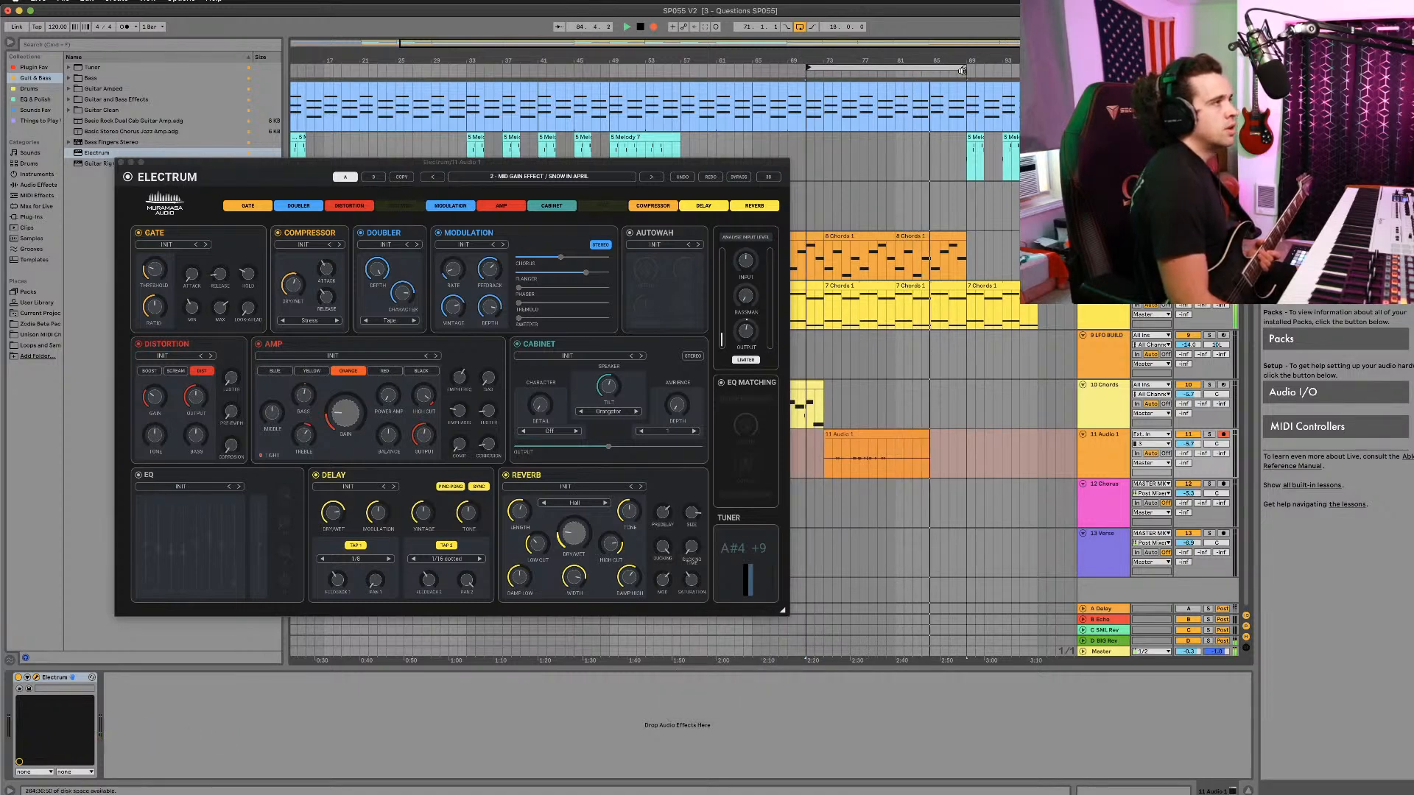
left_click_drag(961, 67, 999, 68)
left_click_drag(807, 68, 789, 70)
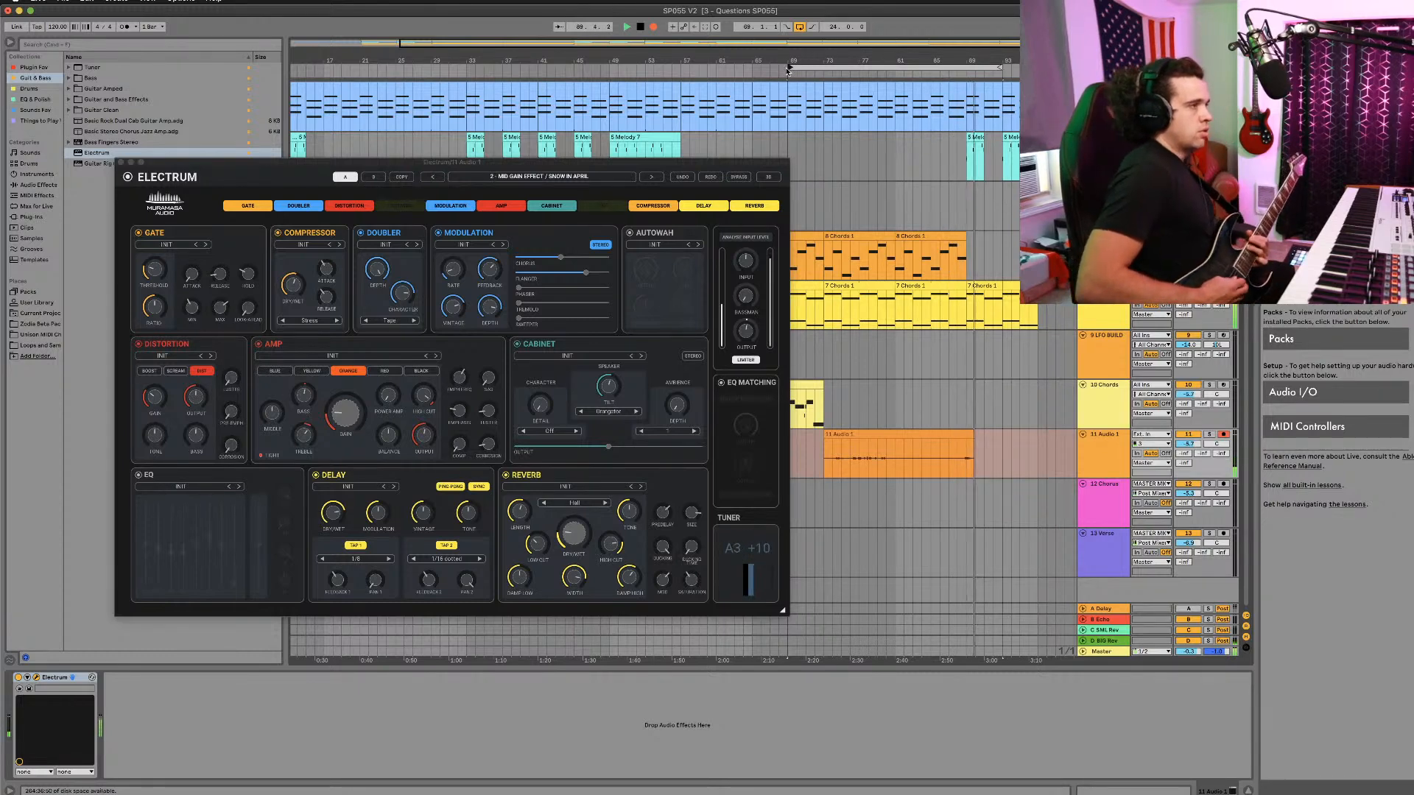
left_click(311, 371)
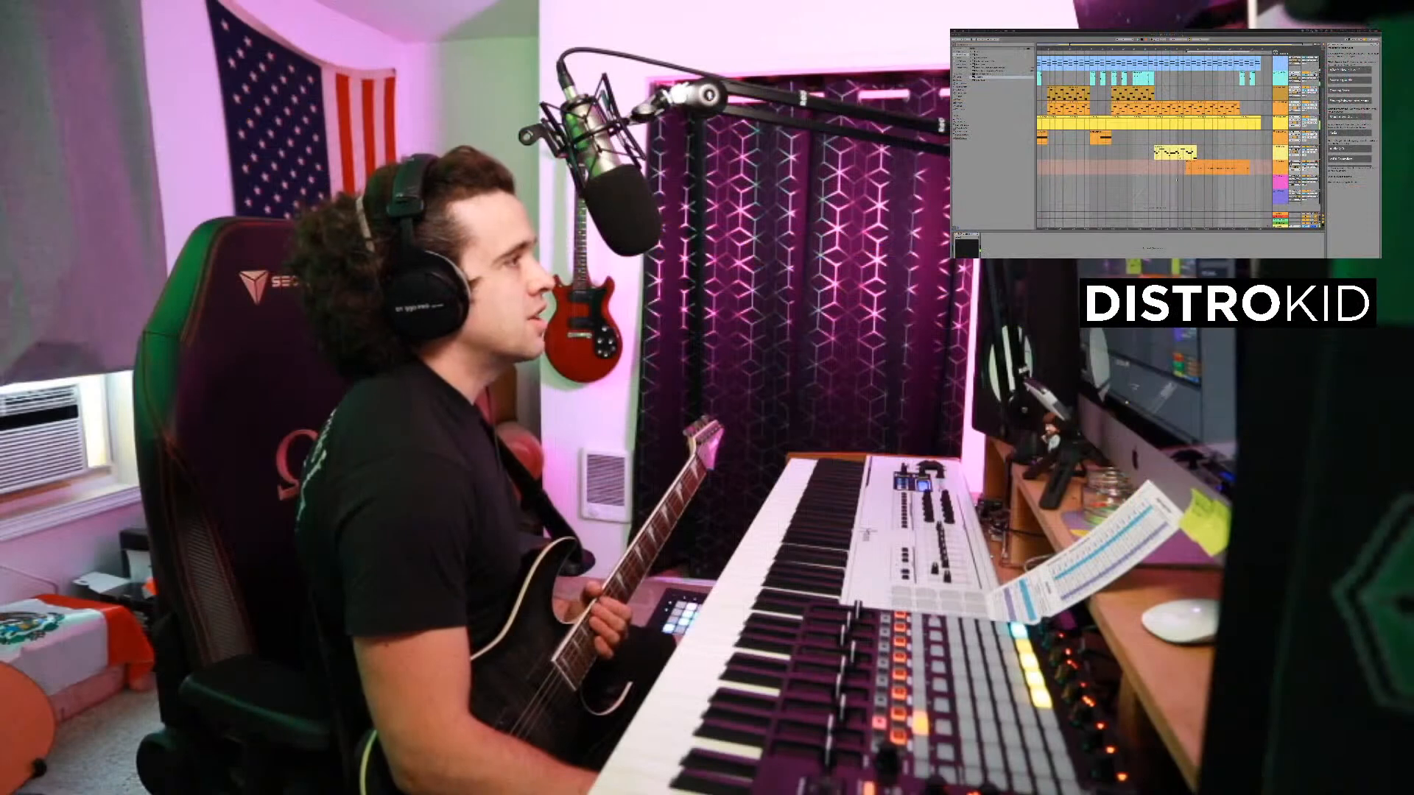
left_click(1176, 179)
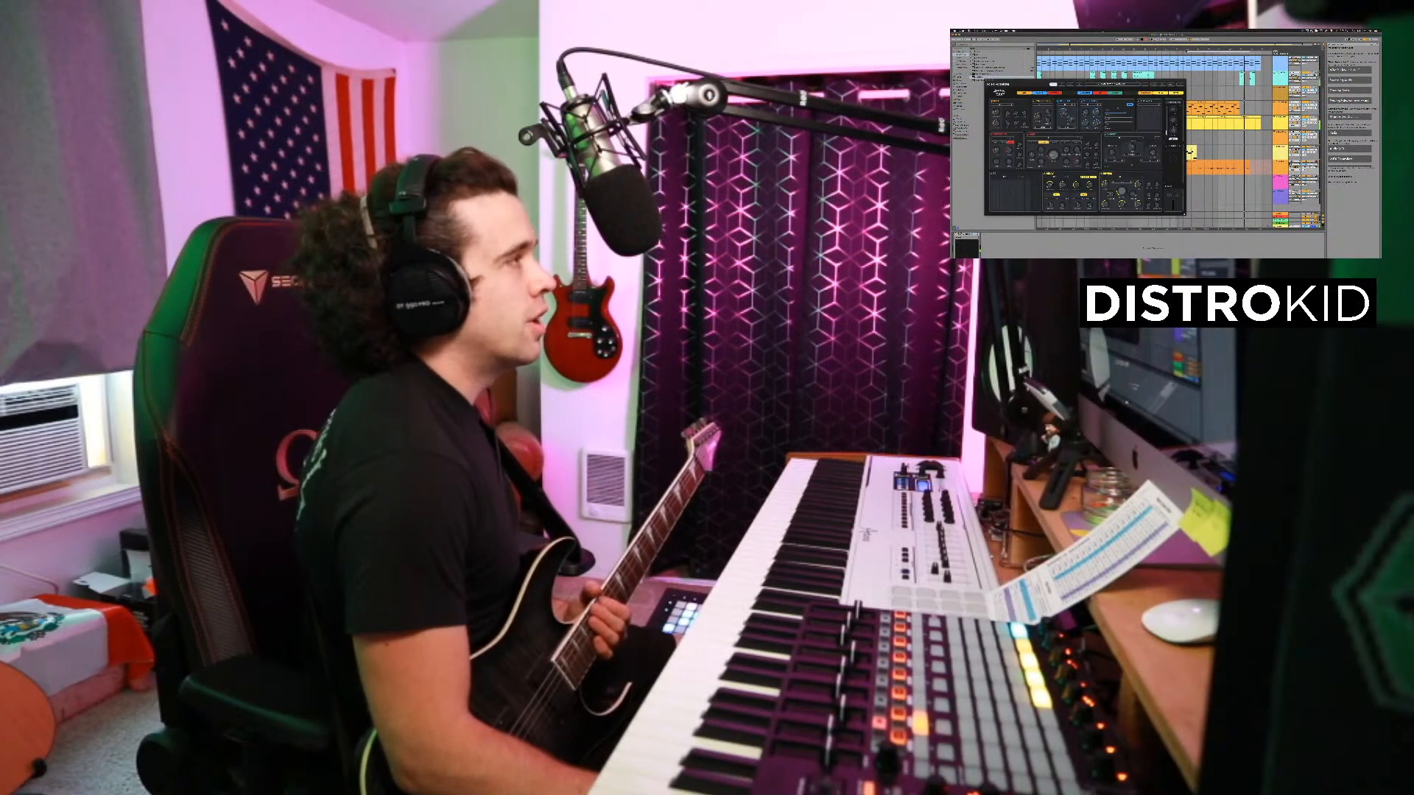
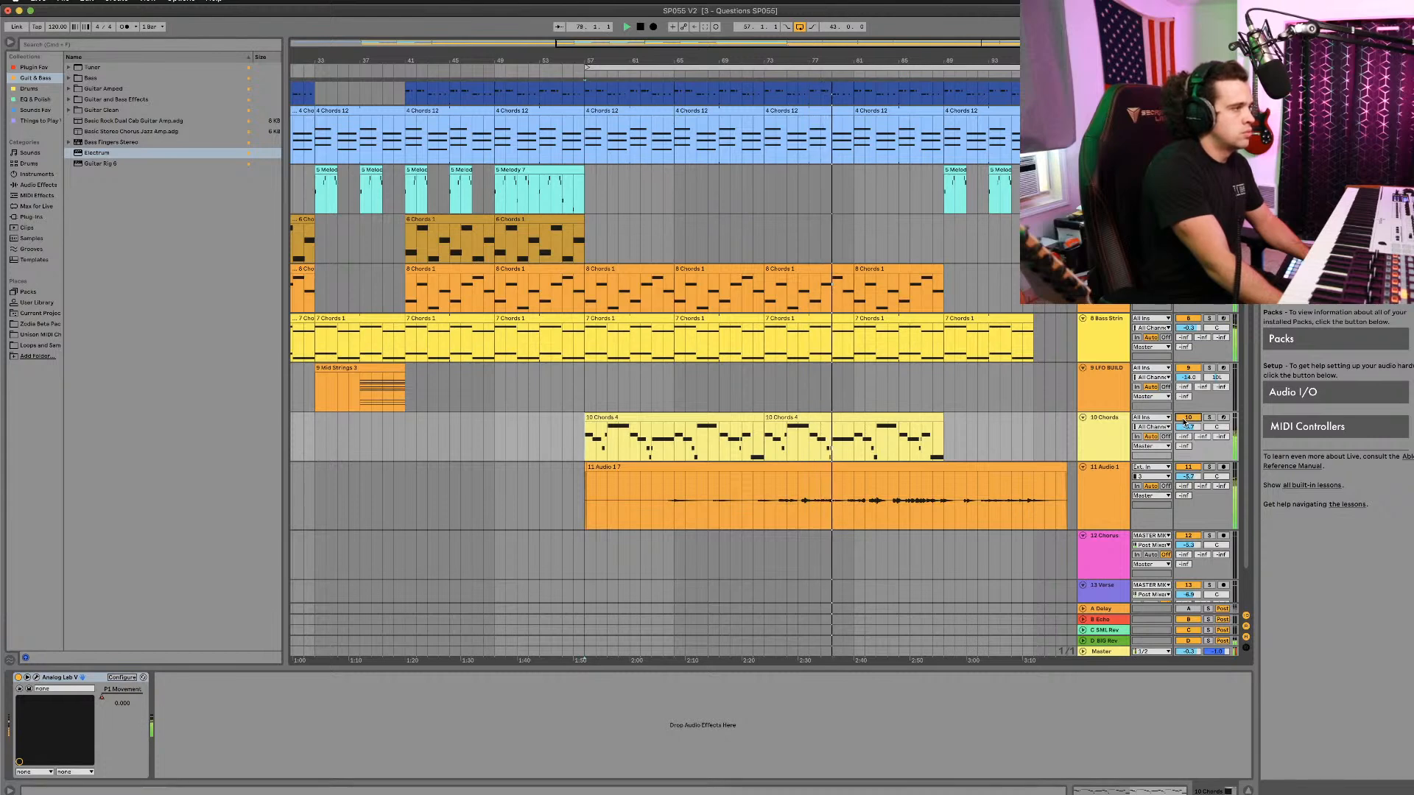
Step: Turn off Electrum's Doubler on the 11 Audio 1 track and reduce its chorus amount and delay mix
left_click(1104, 481)
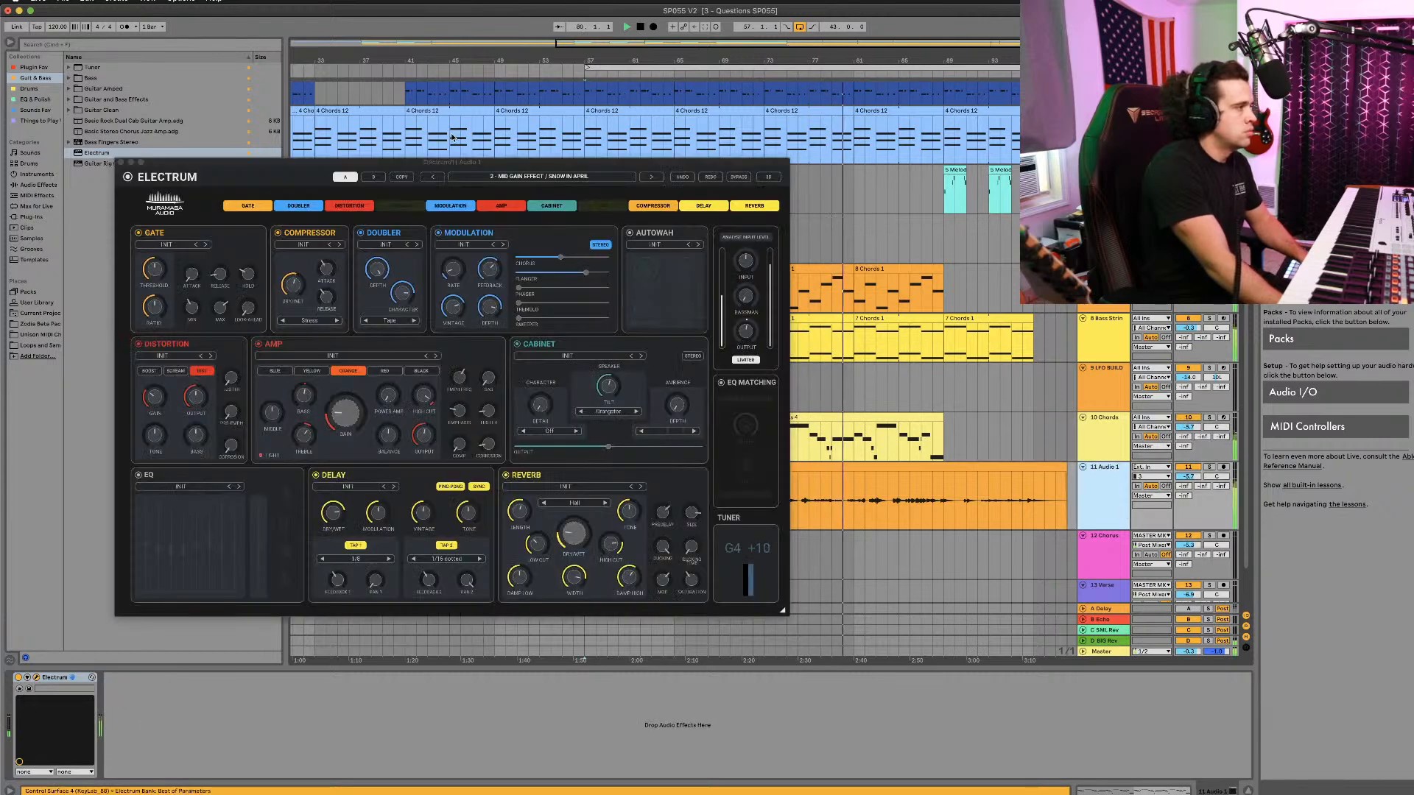
left_click(361, 234)
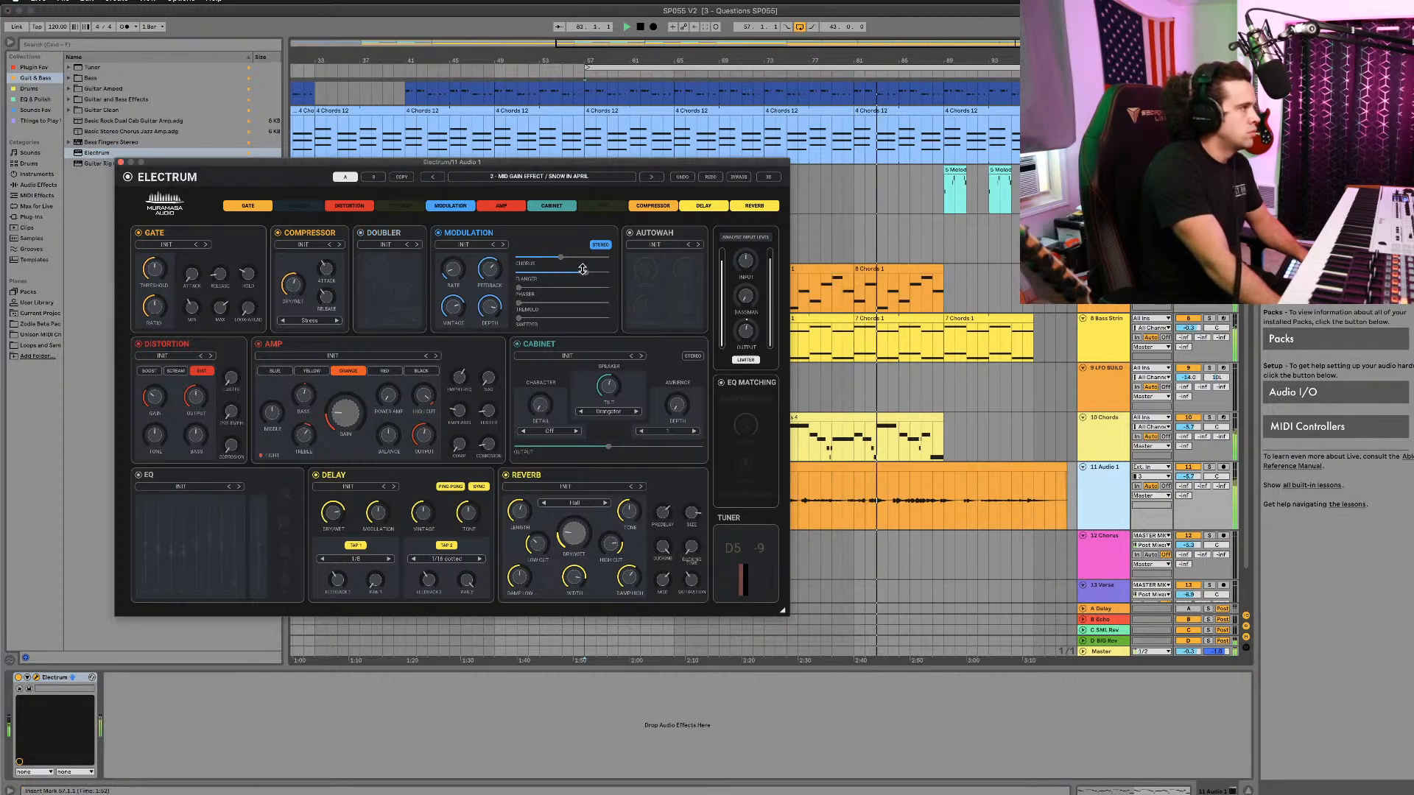
left_click_drag(561, 257, 528, 257)
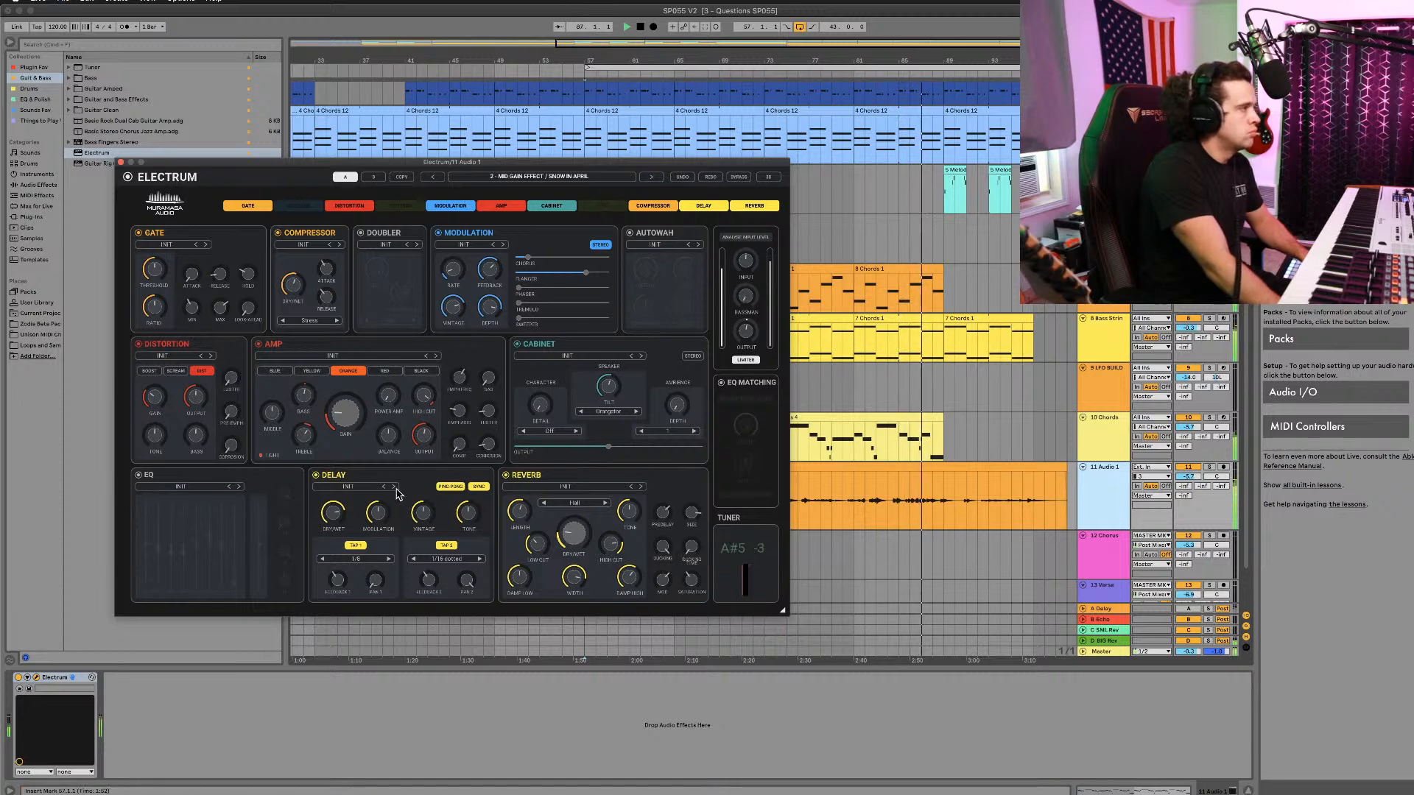
left_click_drag(333, 514, 333, 525)
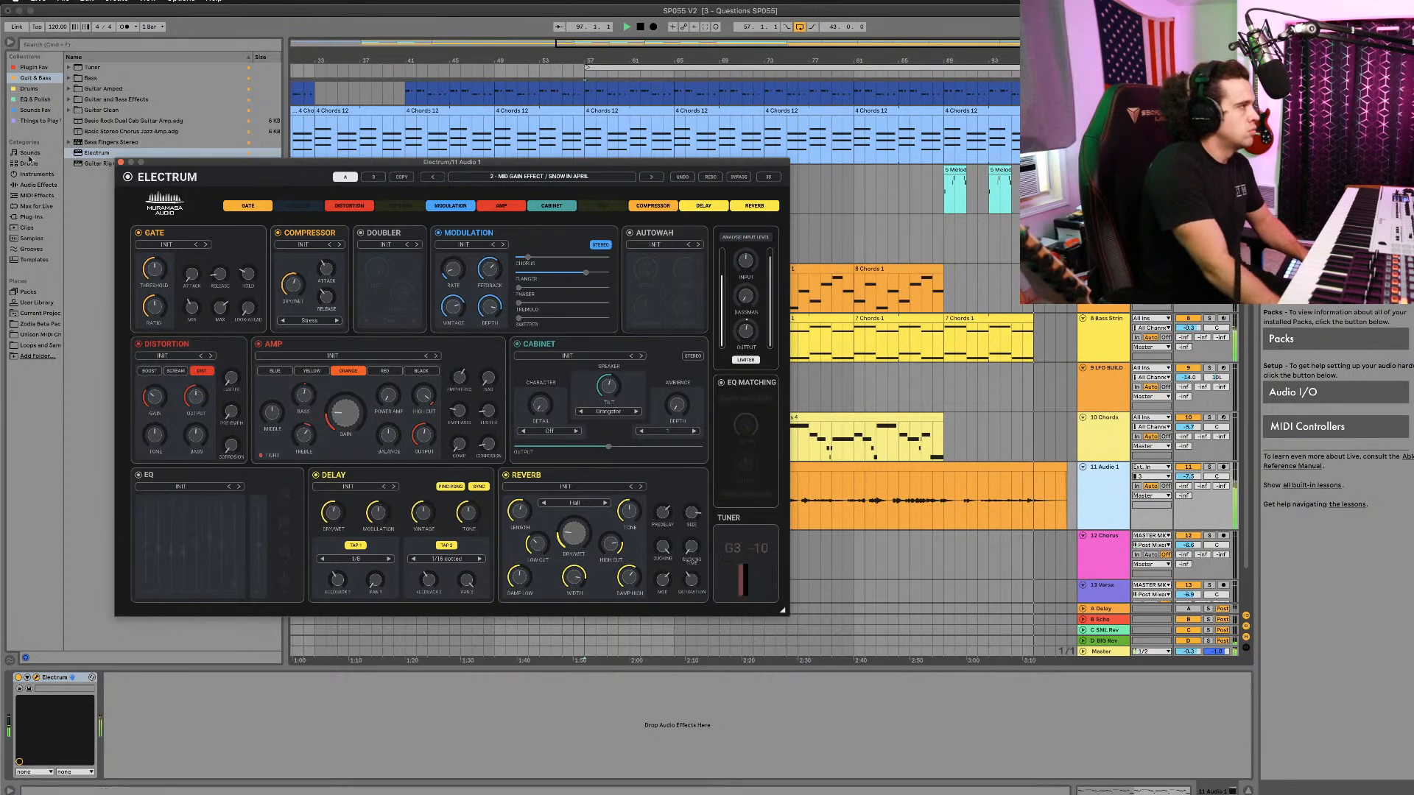
left_click(120, 163)
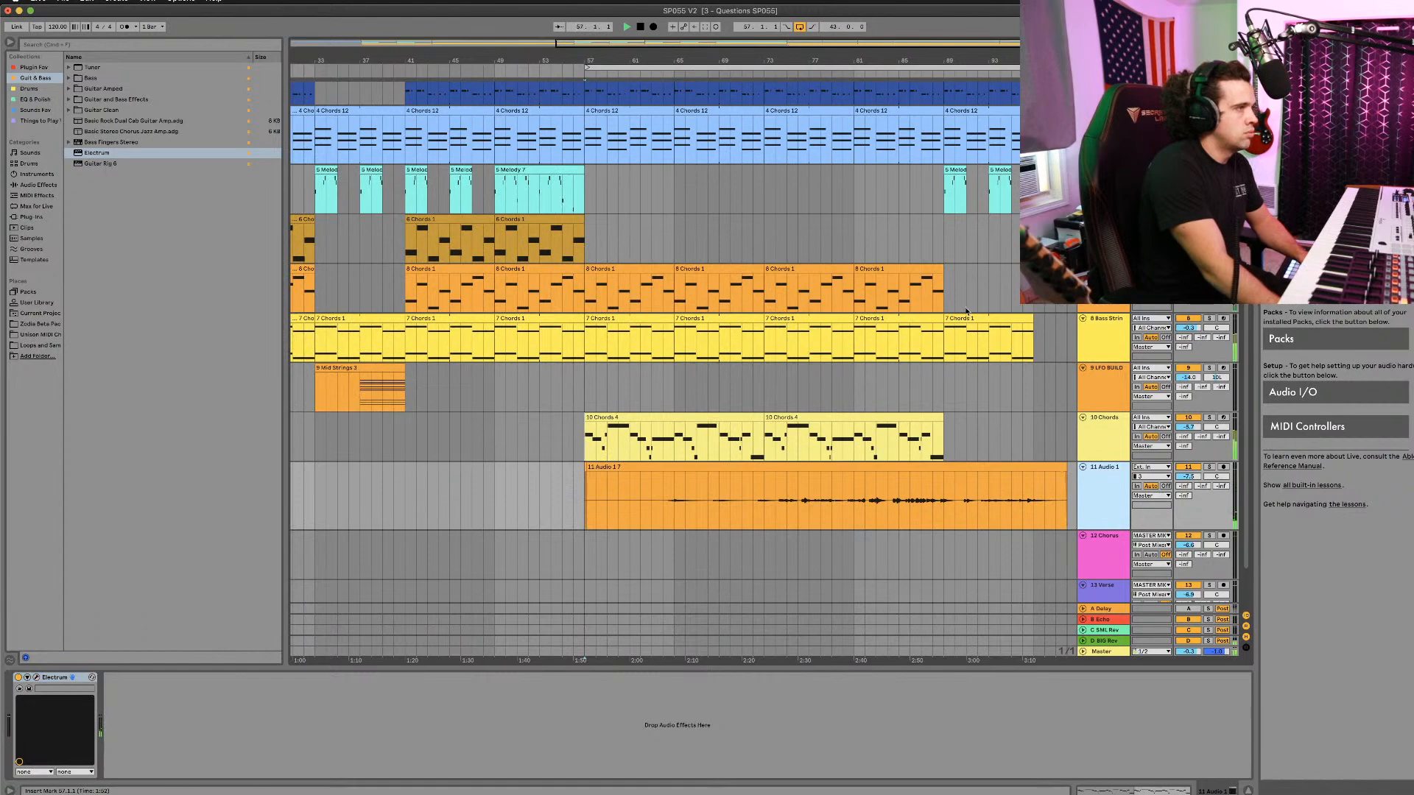
scroll(692, 124, "up", 2)
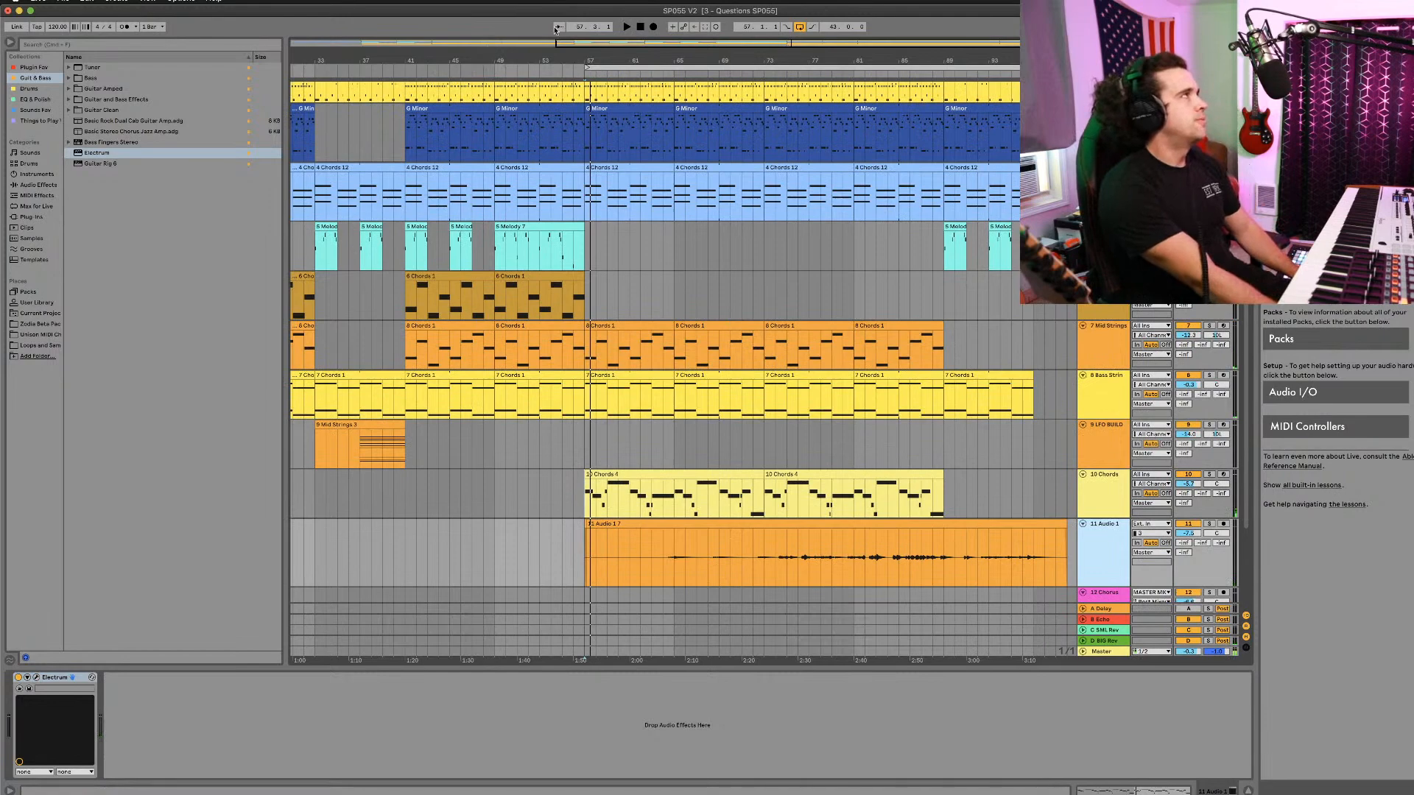
scroll(696, 568, "up", 3)
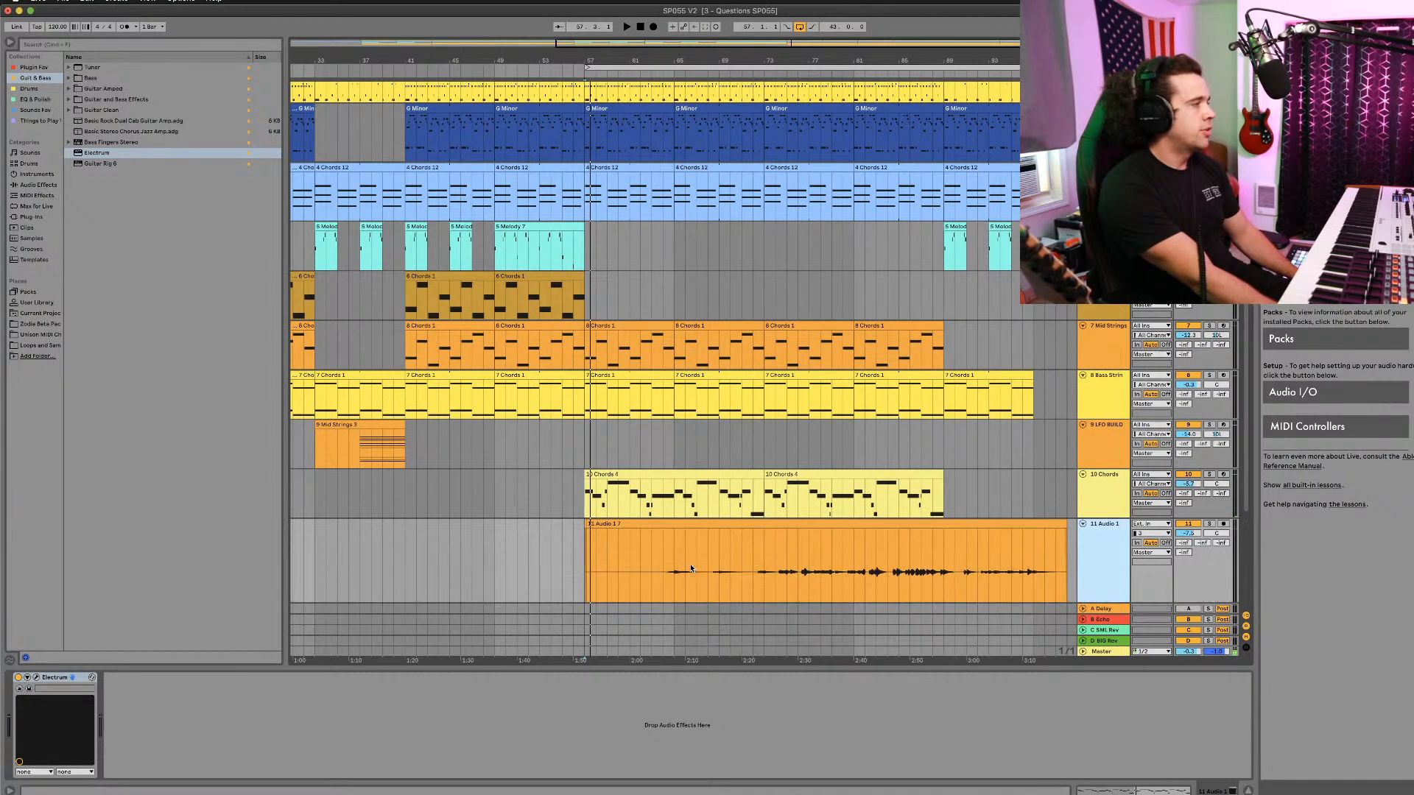
scroll(690, 569, "up", 3)
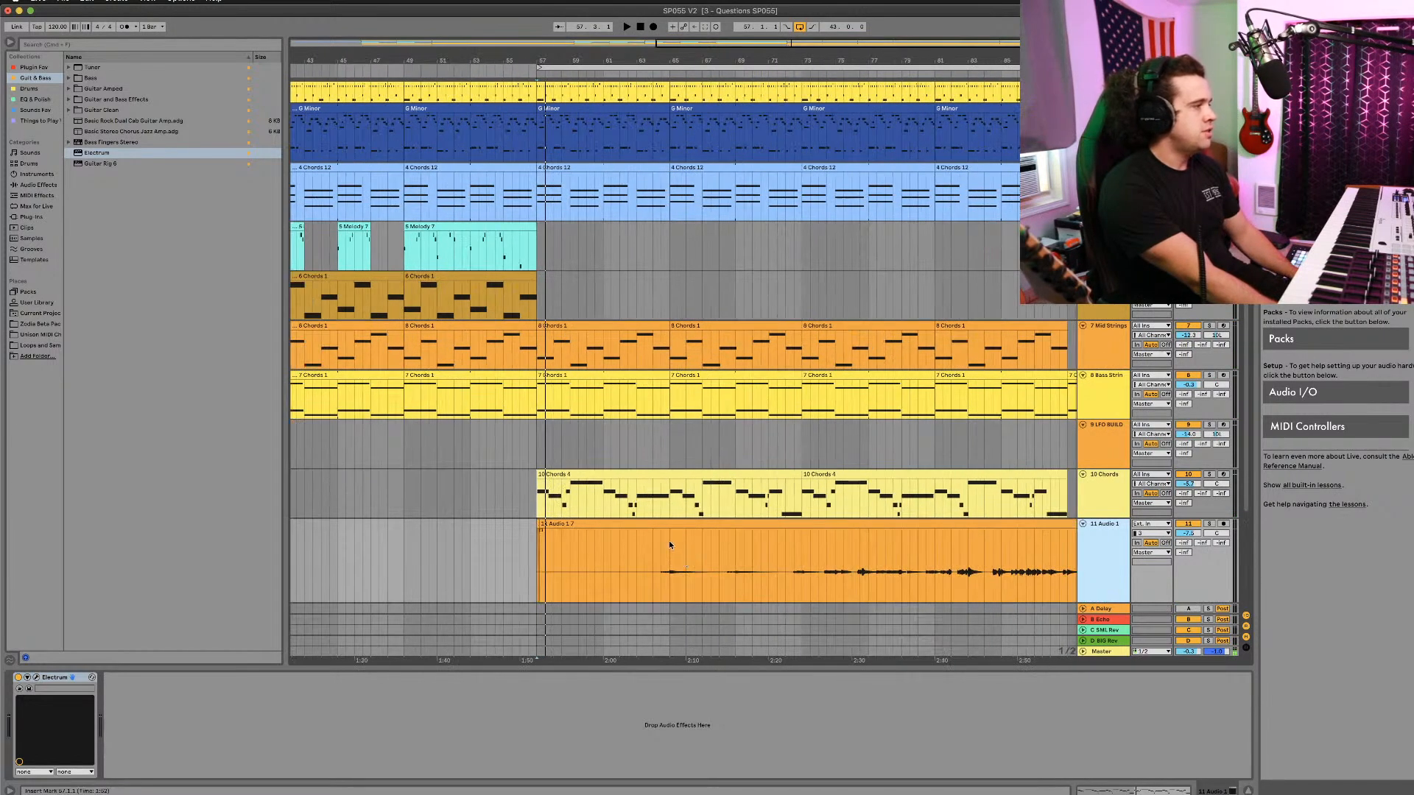
scroll(669, 541, "down", 4)
scroll(668, 542, "down", 3)
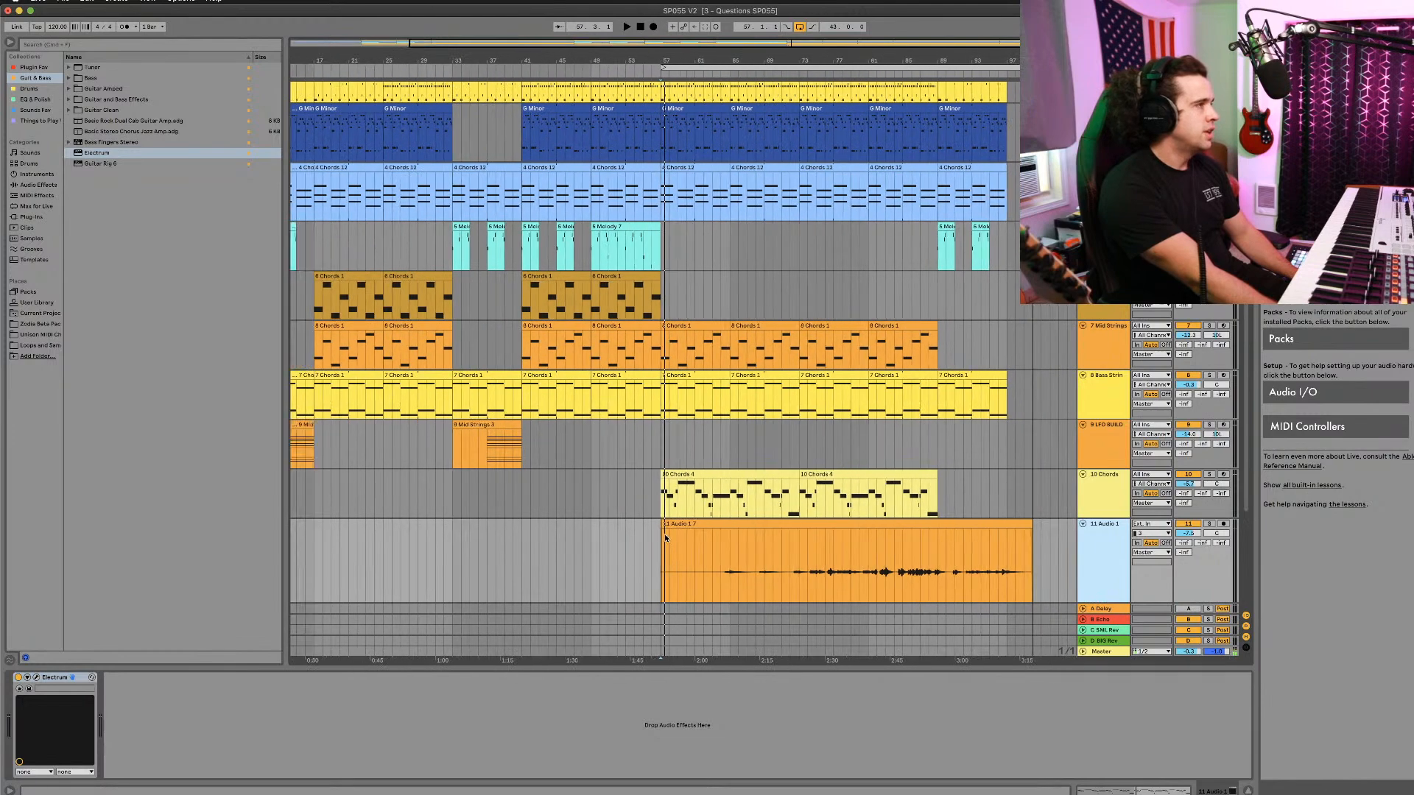
Step: Delete all the snare notes from the 2 Drums clip that starts at bar 33
scroll(590, 370, "up", 2)
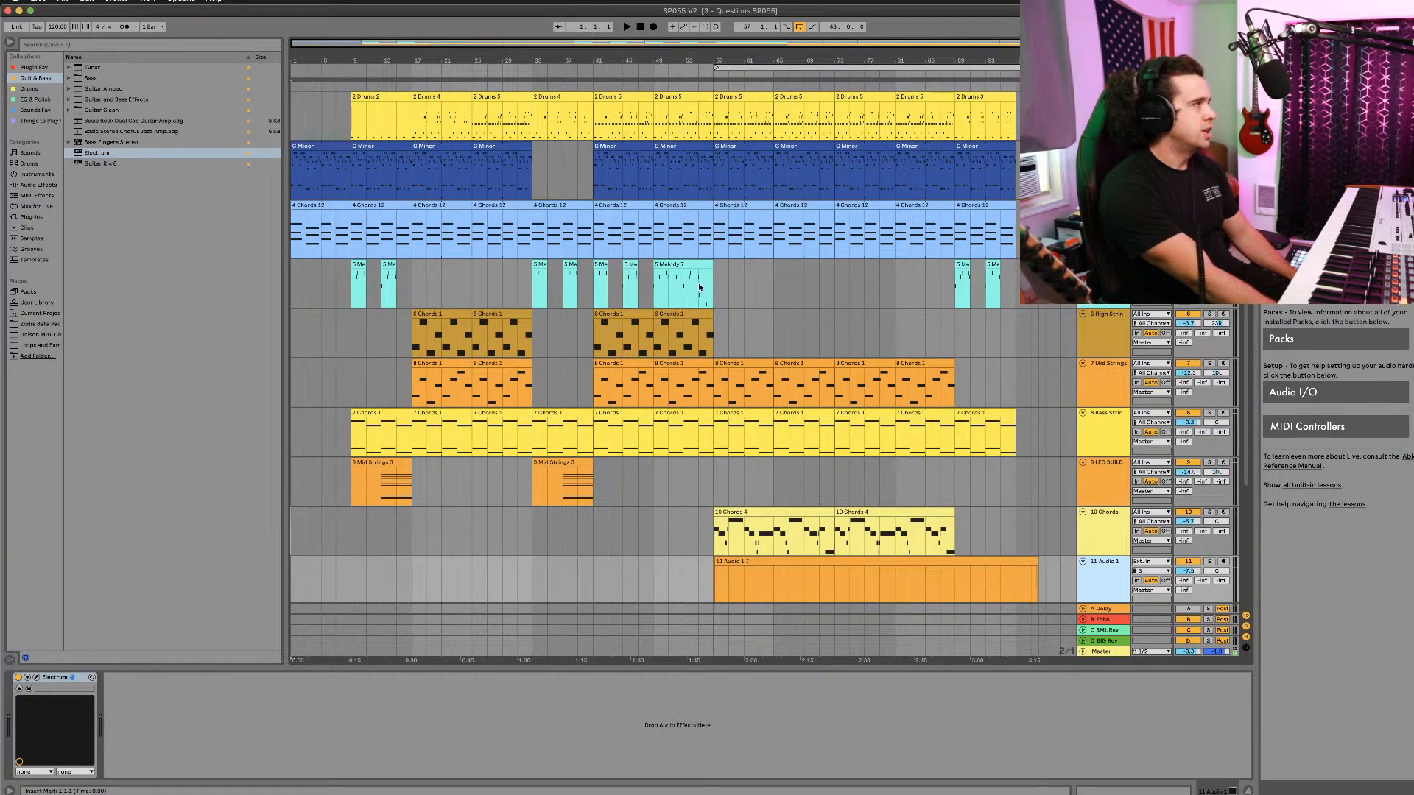
scroll(698, 286, "up", 2)
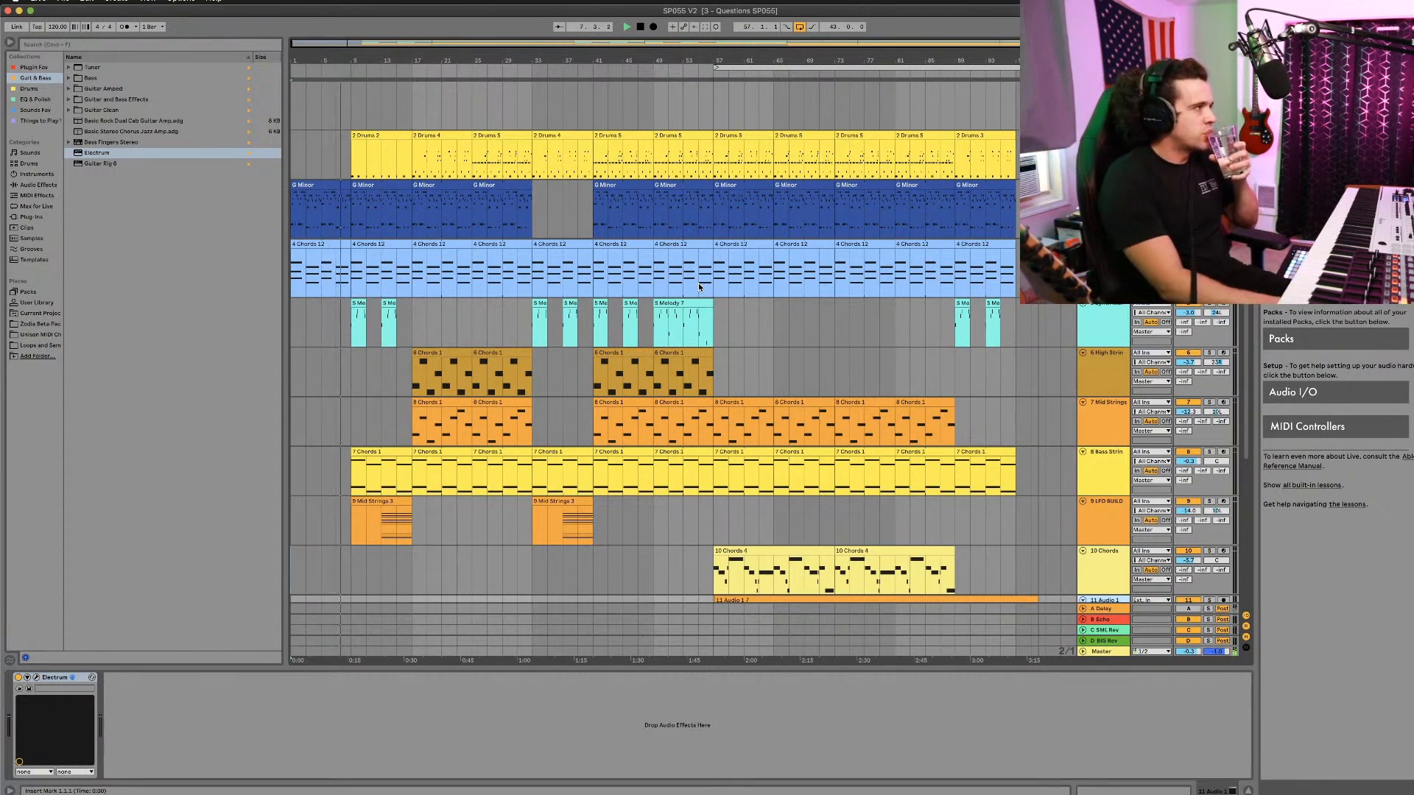
scroll(869, 464, "down", 2)
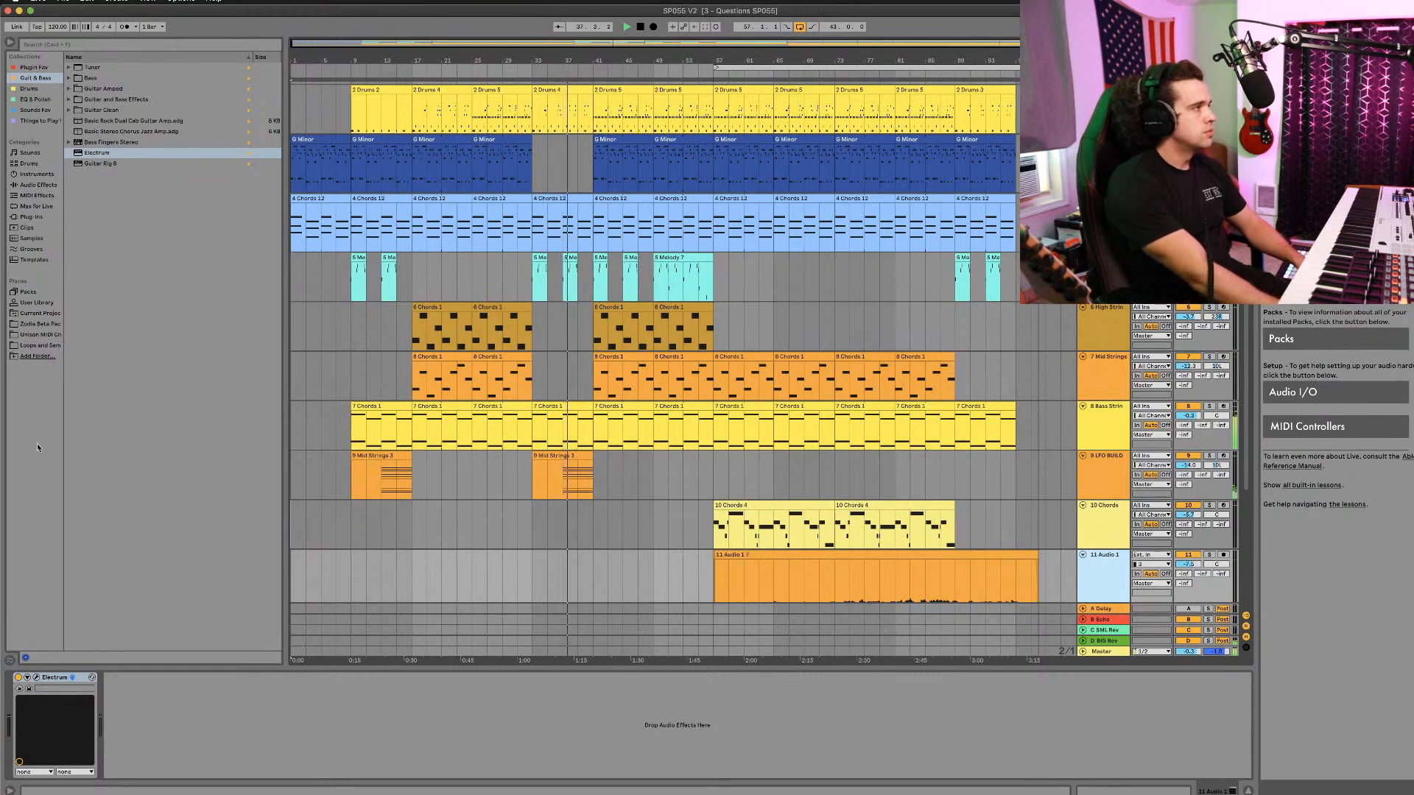
double_click(566, 107)
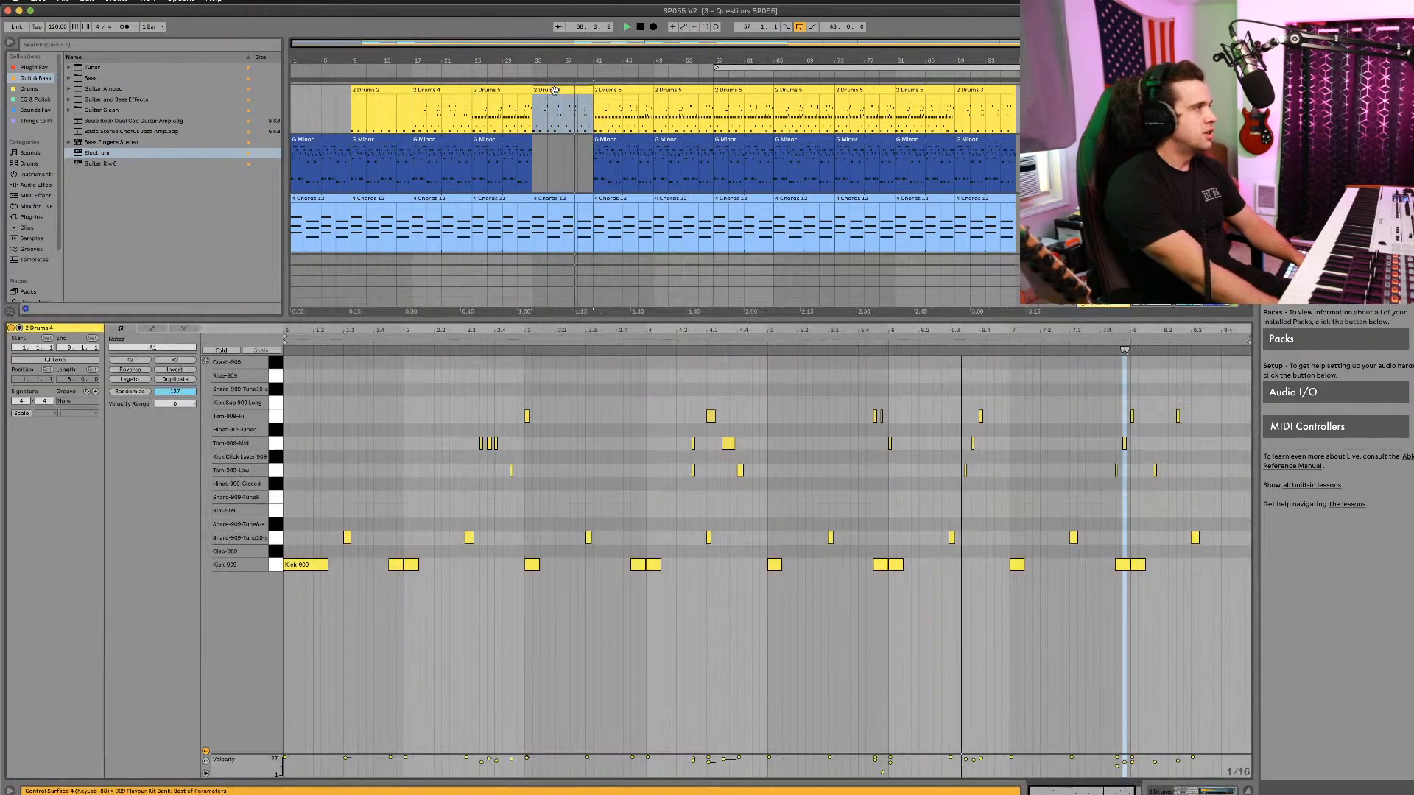
left_click(260, 537)
key("Delete")
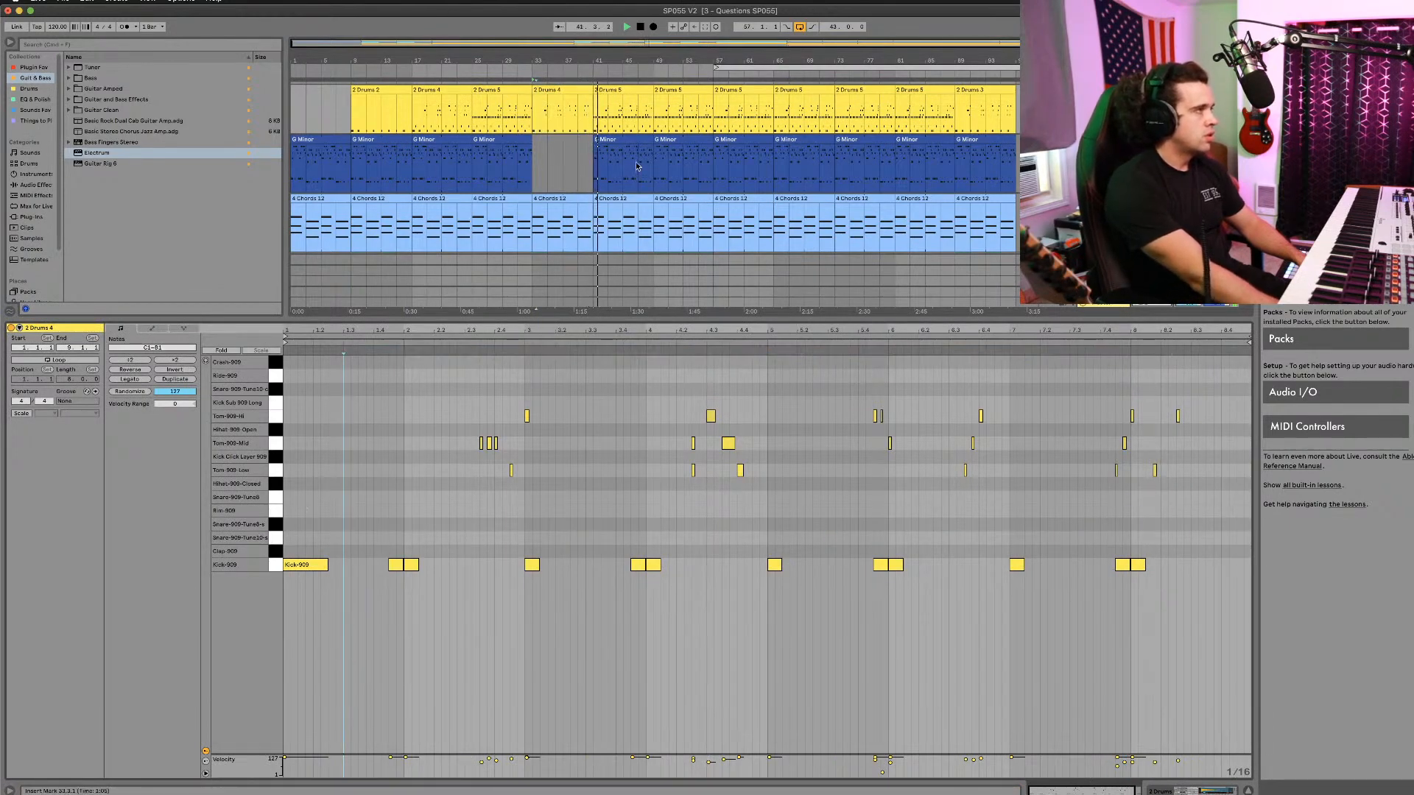
key("shift+Tab")
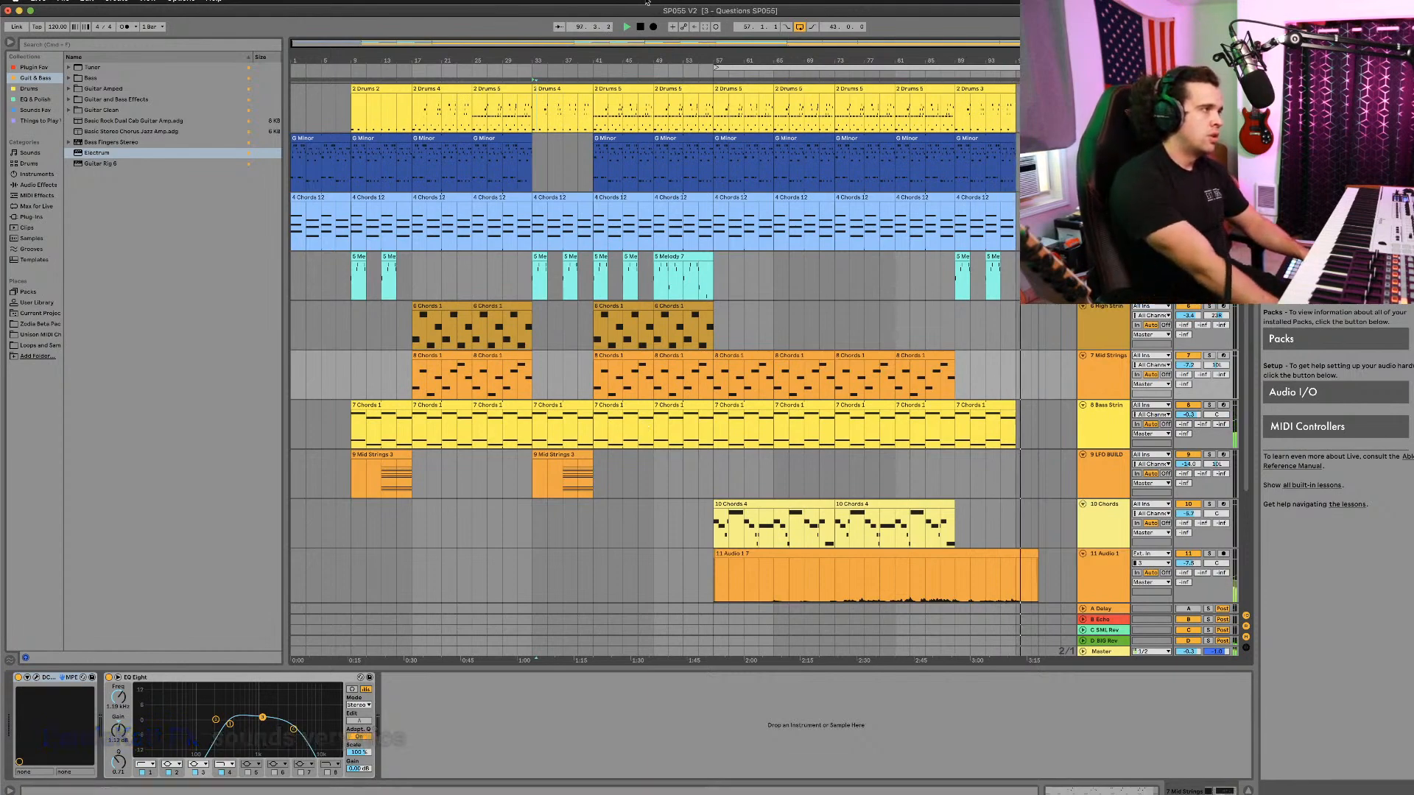
Step: Stop playback, save the set and reset the playback position to the song's start
scroll(721, 325, "down", 1)
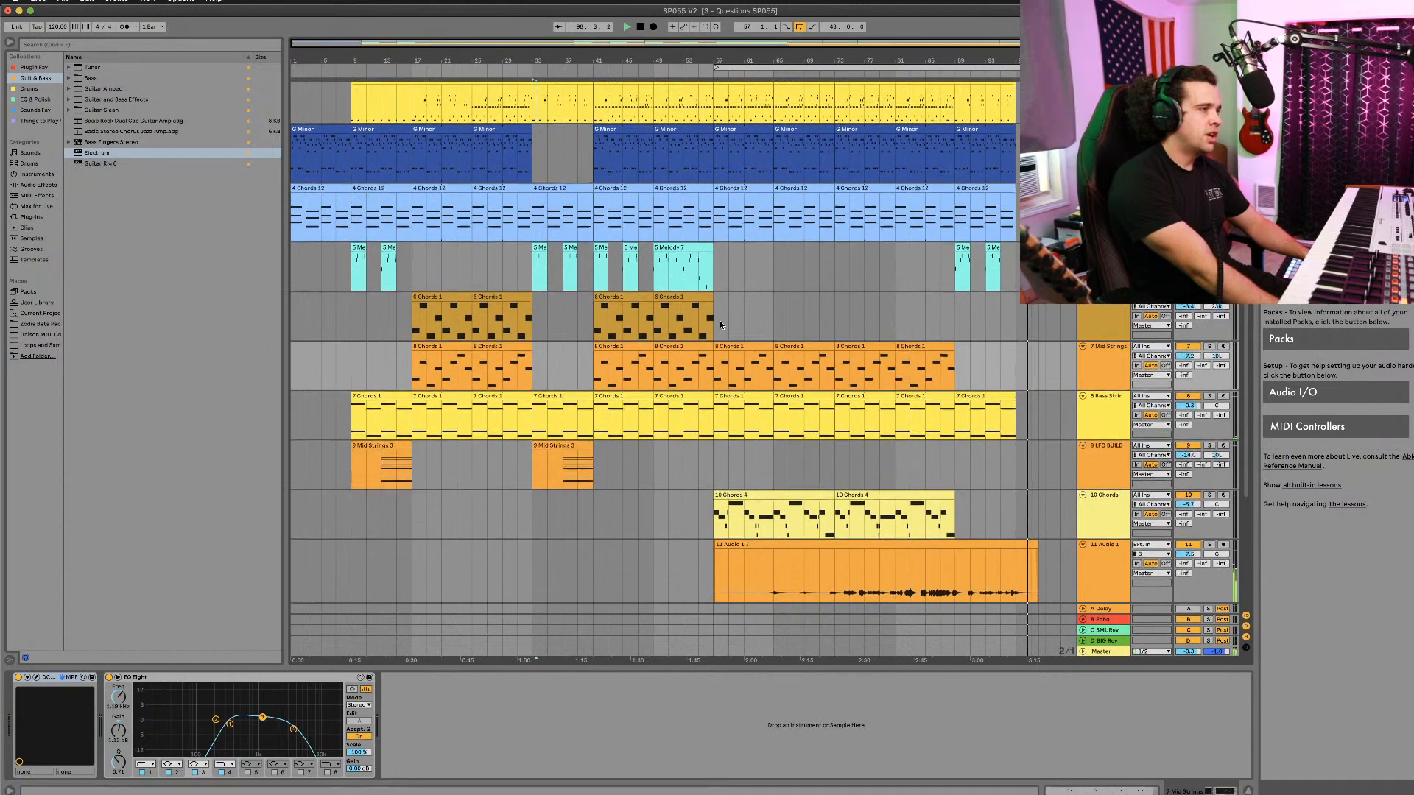
scroll(720, 325, "down", 3)
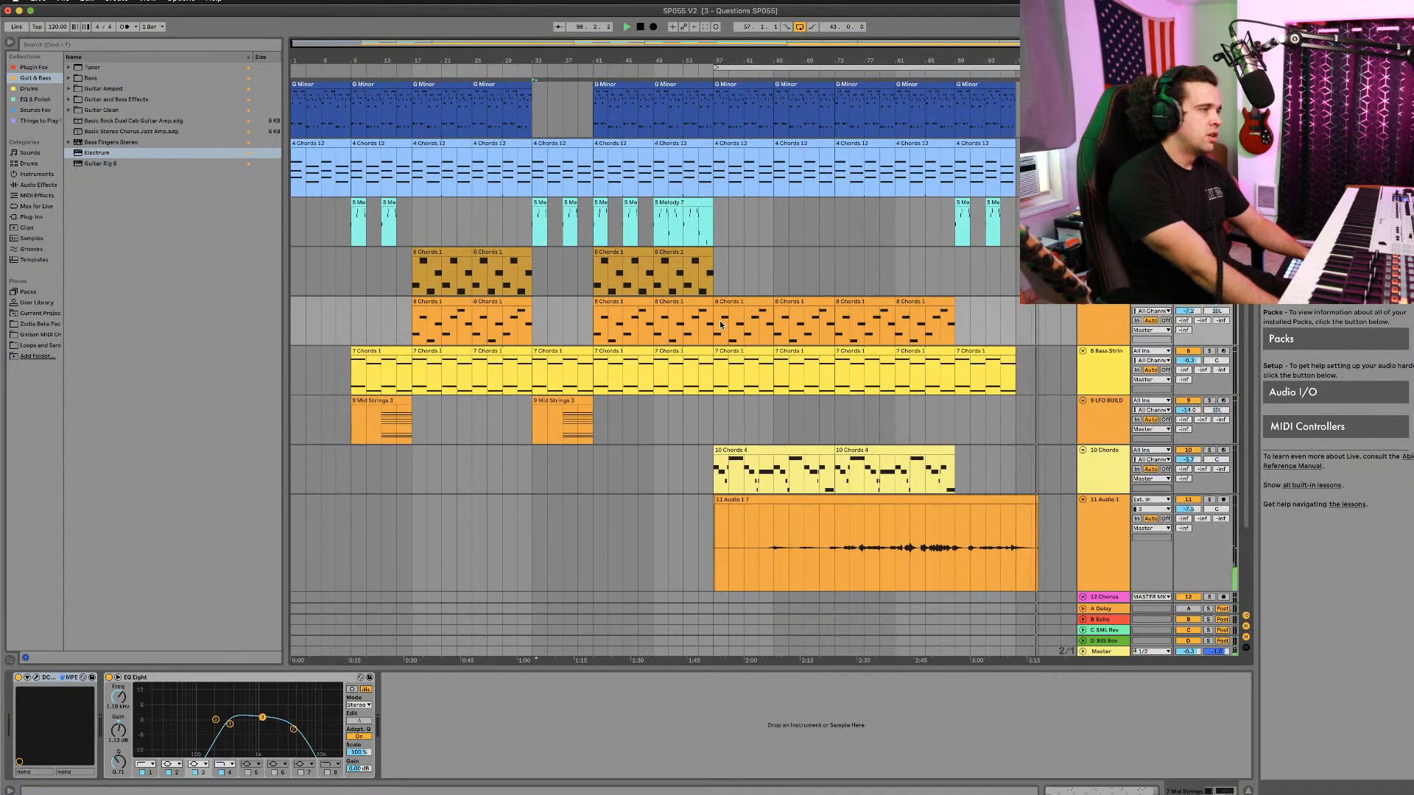
key("space")
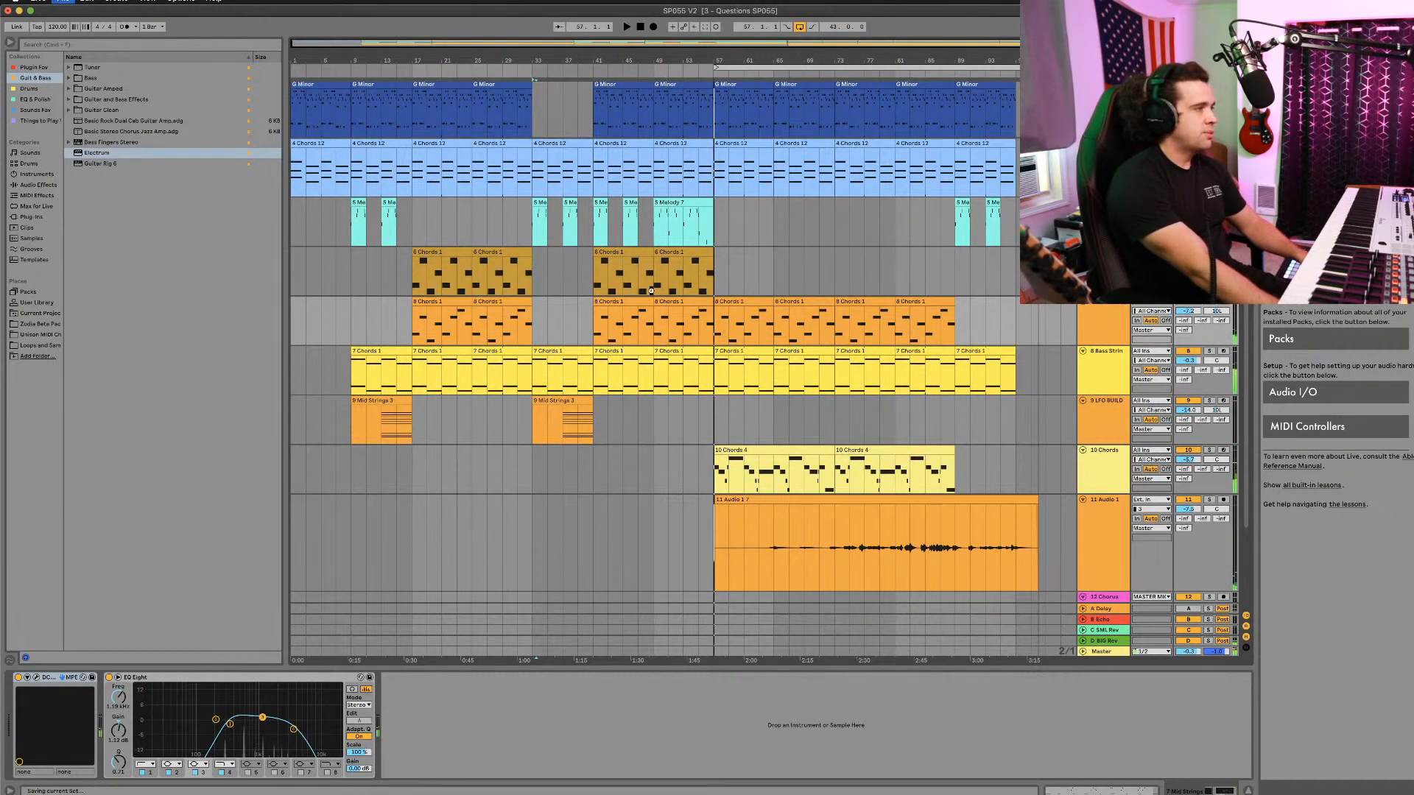
scroll(648, 310, "up", 6)
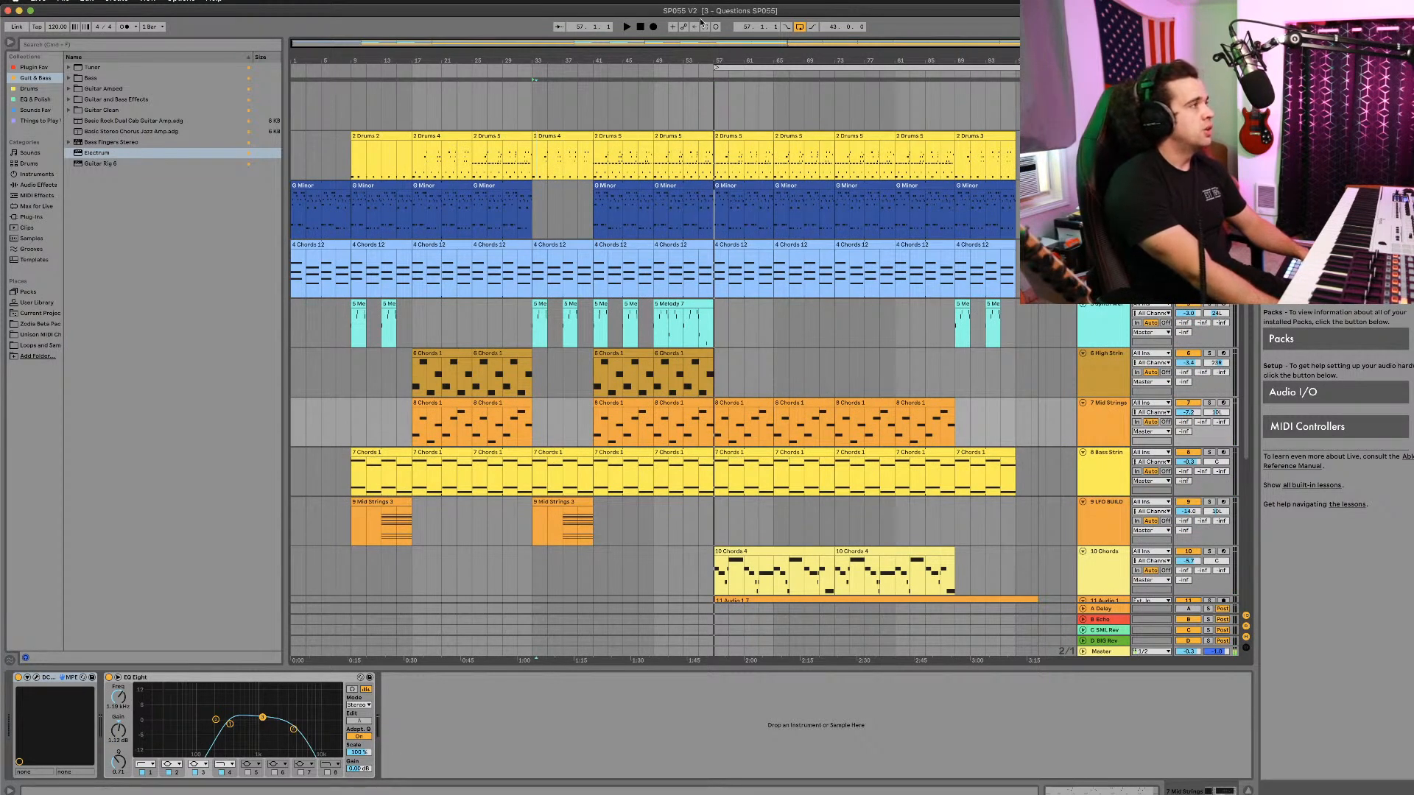
left_click(642, 28)
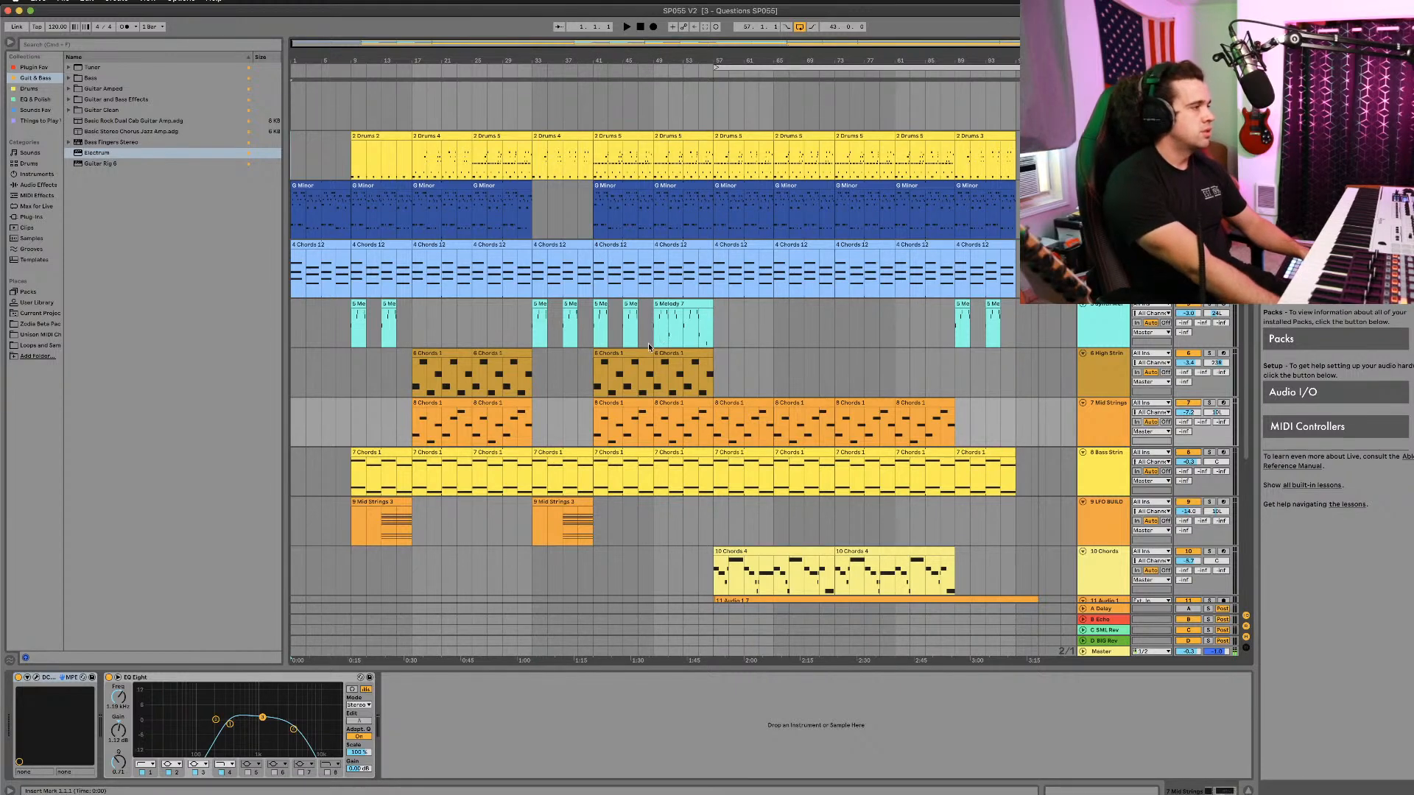
Step: Select bars 33 to 41 from the LFO BUILD track up to the drums and examine how that section is arranged
left_click(584, 506)
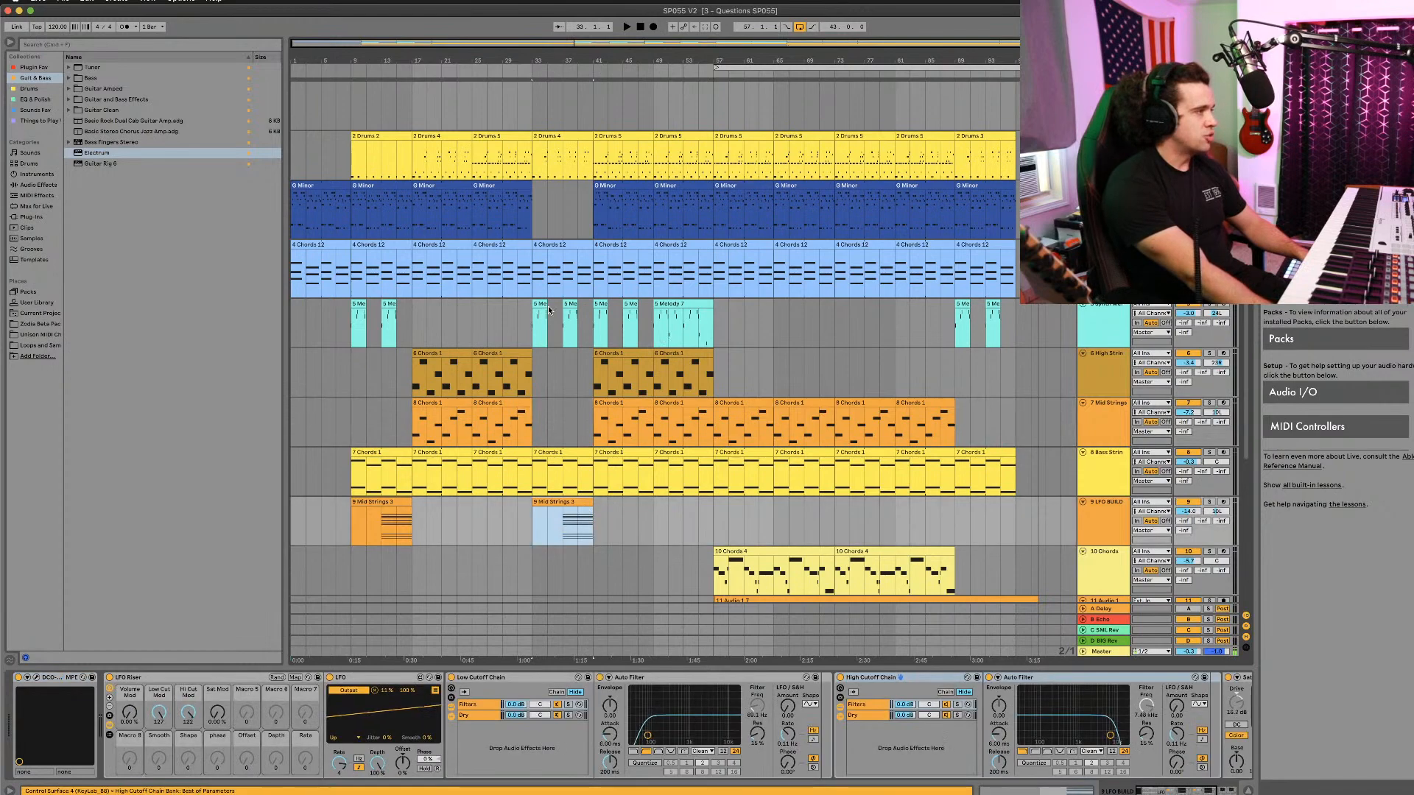
left_click(553, 135, "shift")
scroll(572, 257, "down", 1)
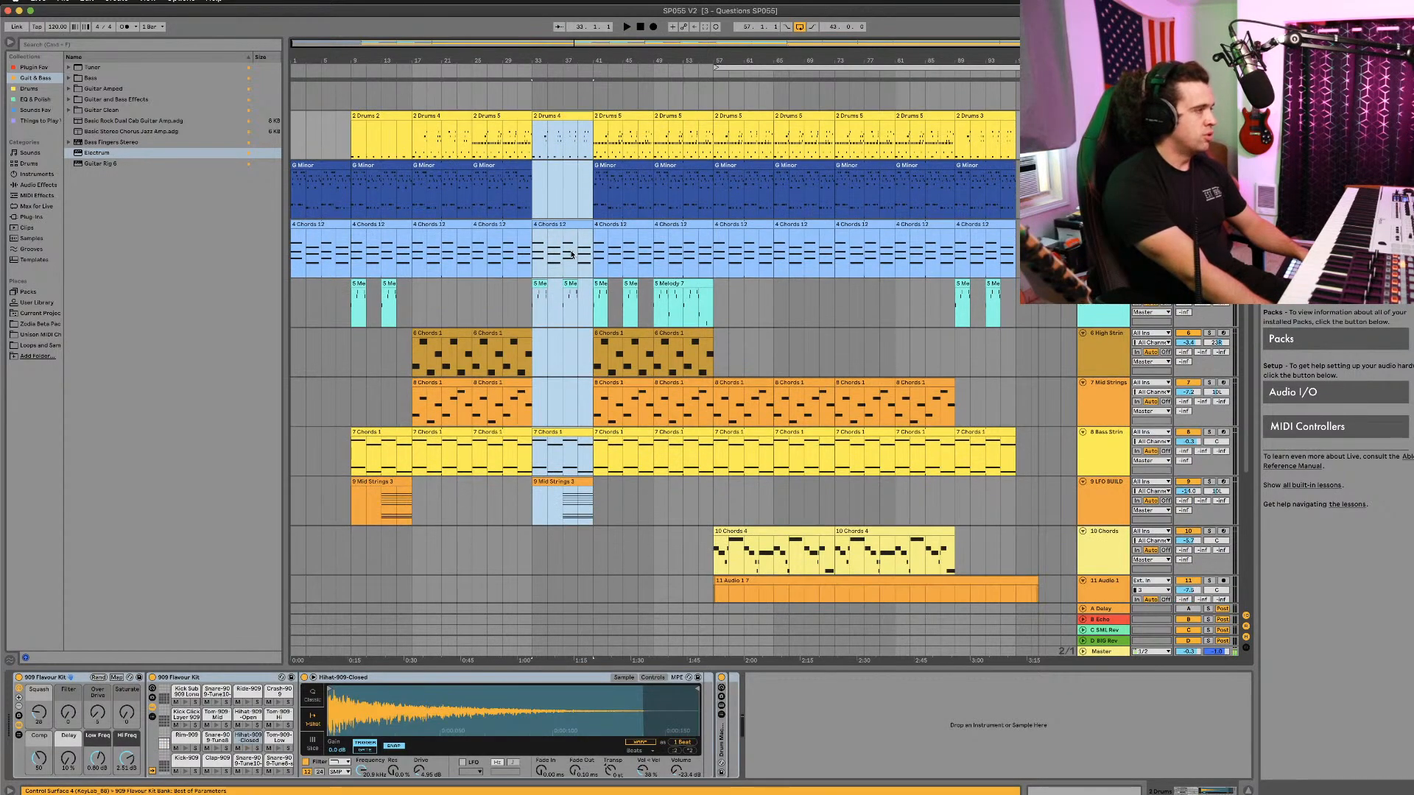
scroll(572, 255, "down", 1)
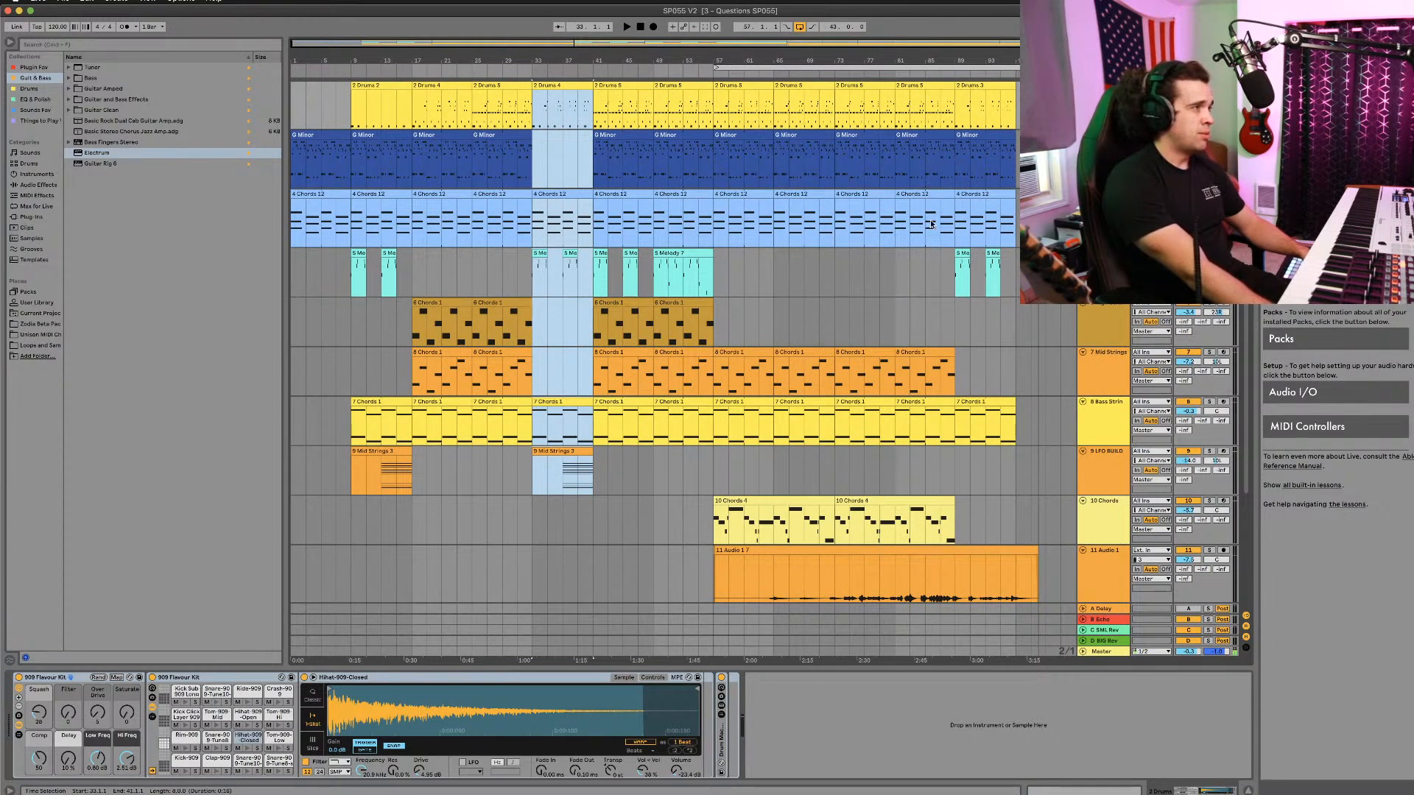
left_click(1104, 194)
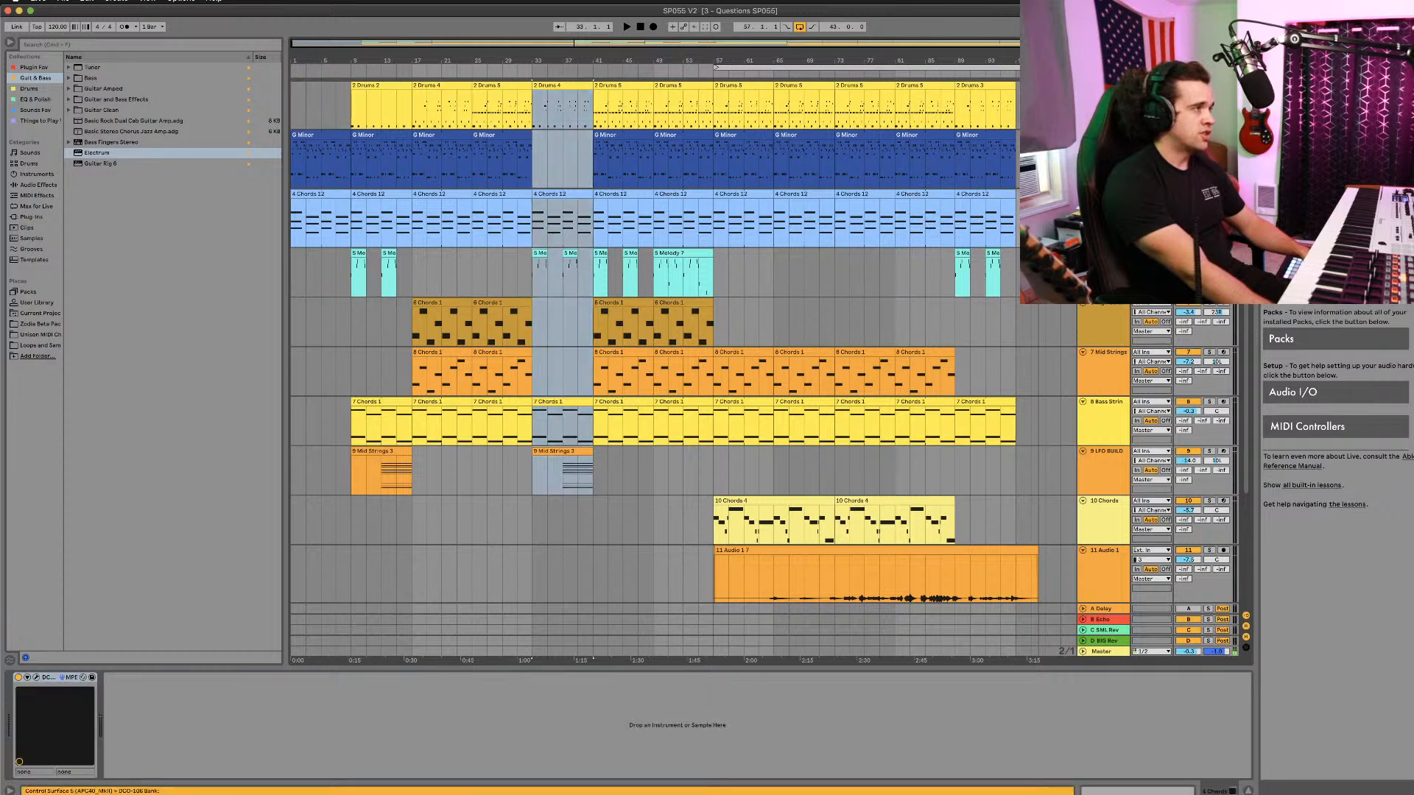
left_click(748, 264)
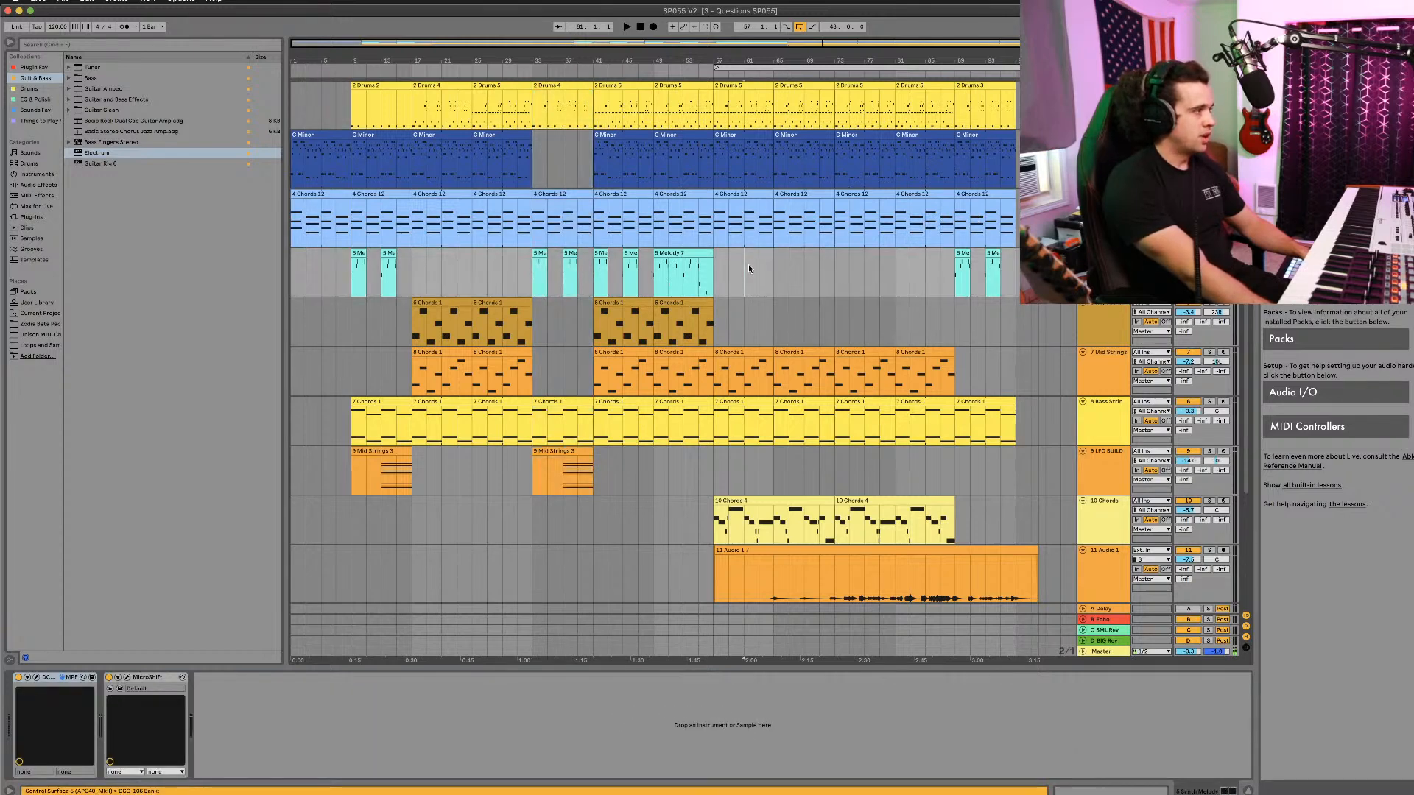
Step: Open the SP069 Mellow Synthwave set
key("super+Tab")
key("super+Tab")
key("super+Tab")
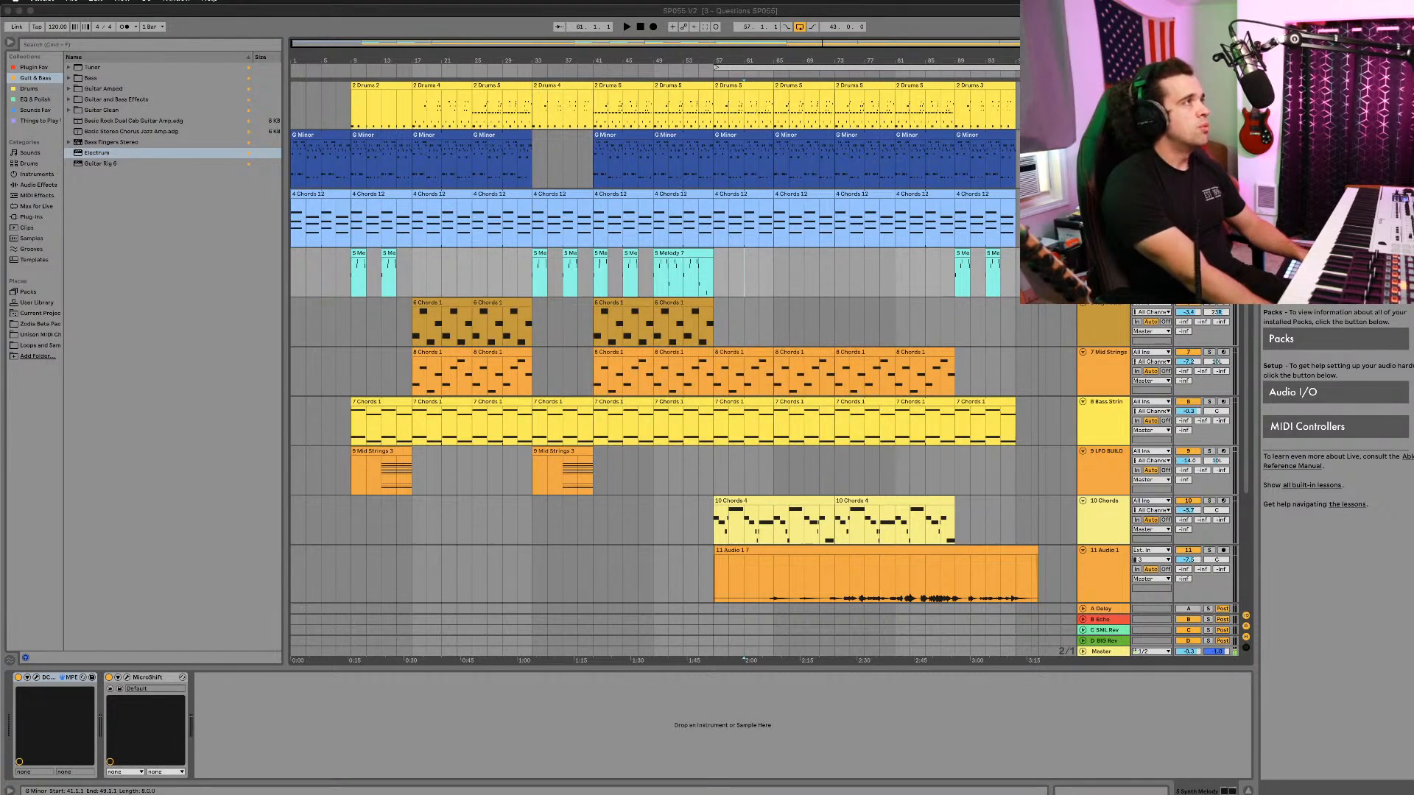
left_click(588, 13)
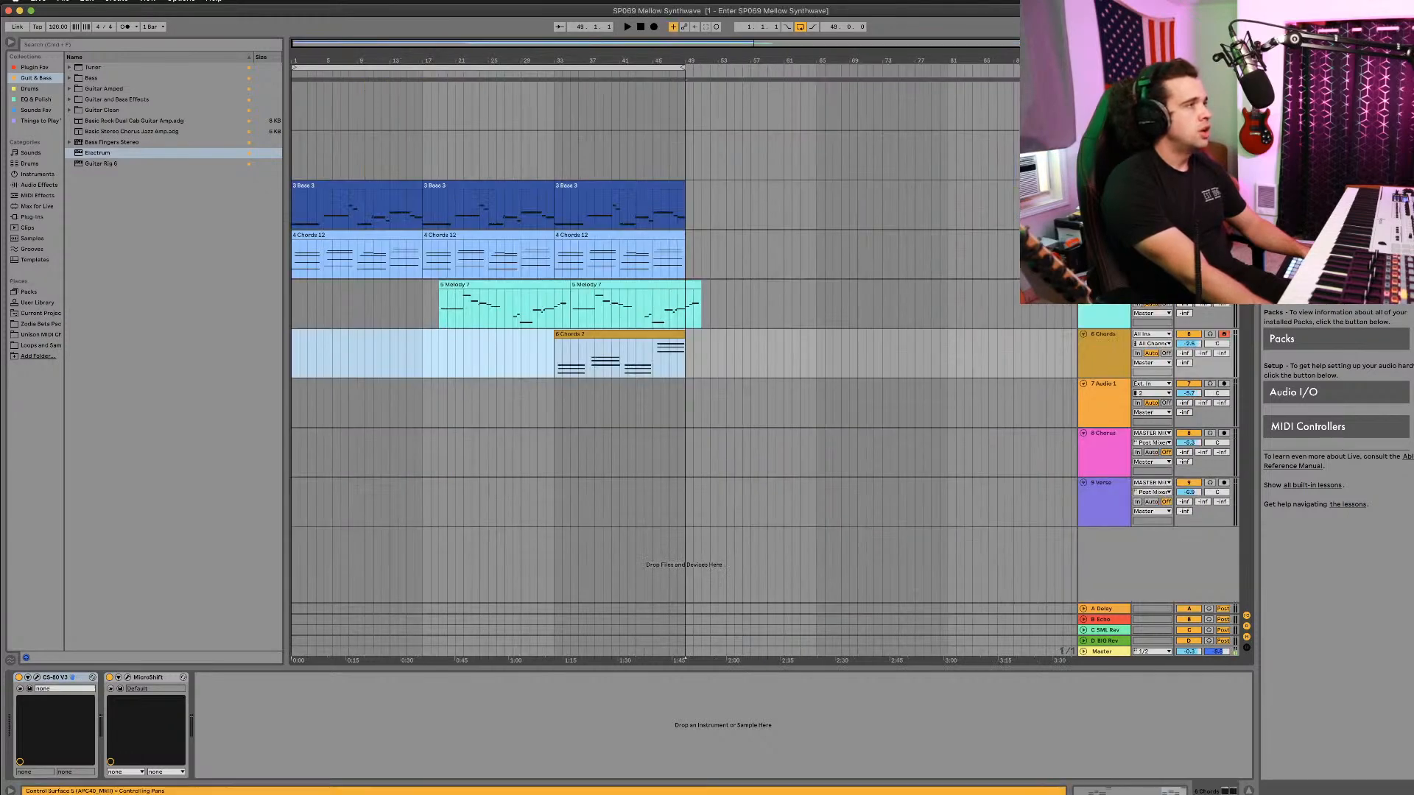
Step: Switch off Waves Tune Real-Time Stereo in the Vocal Processing Chain track and reset the playback position to the song's start
left_click(1103, 86)
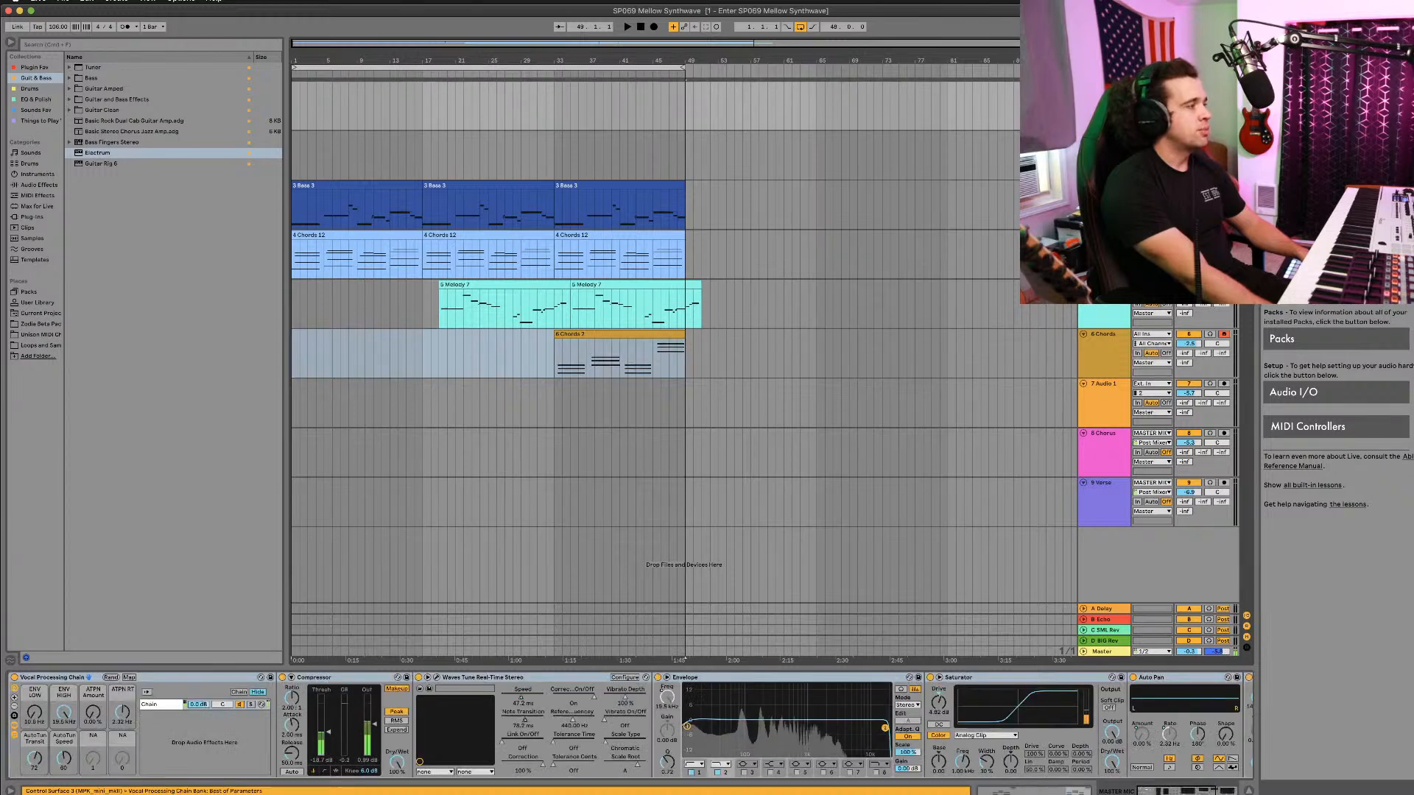
left_click(418, 678)
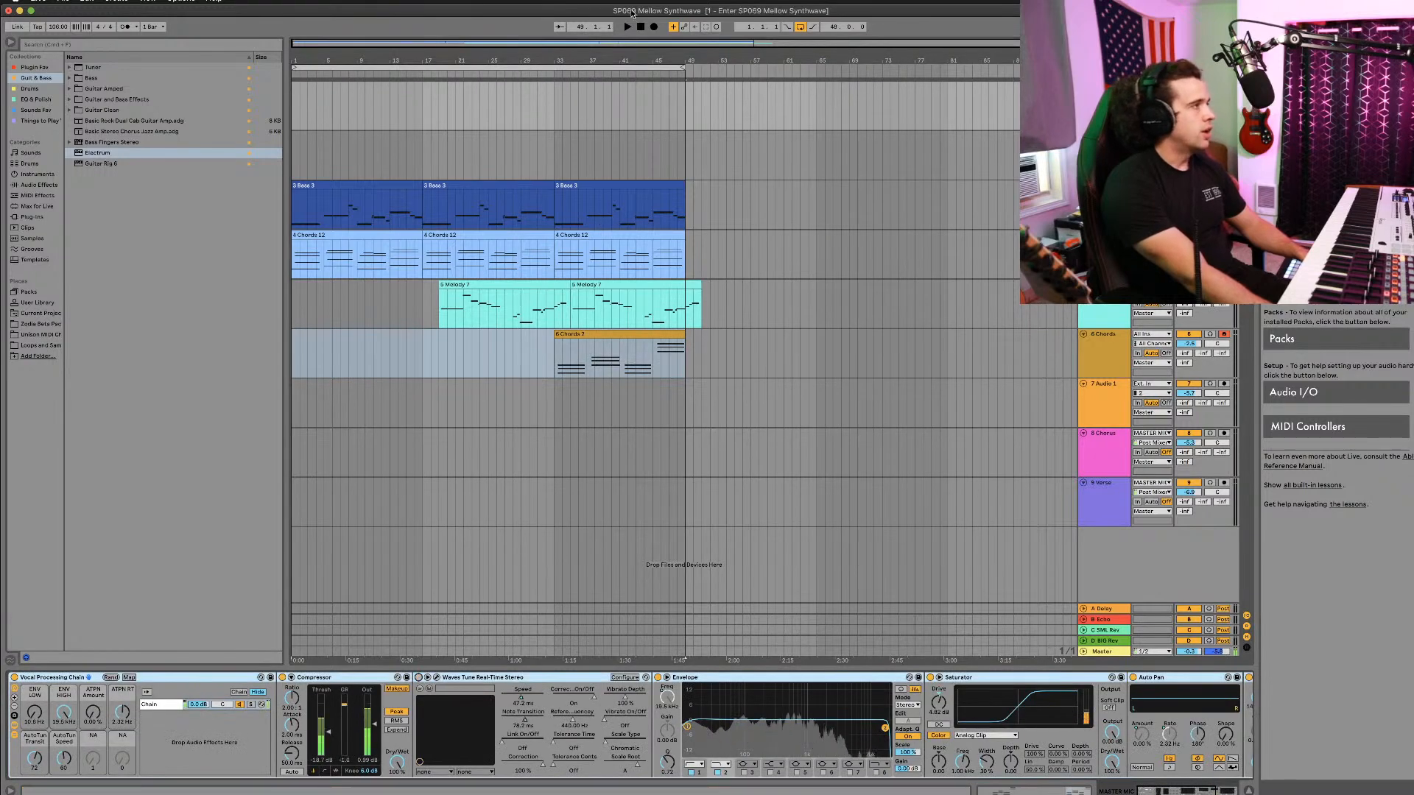
left_click(641, 28)
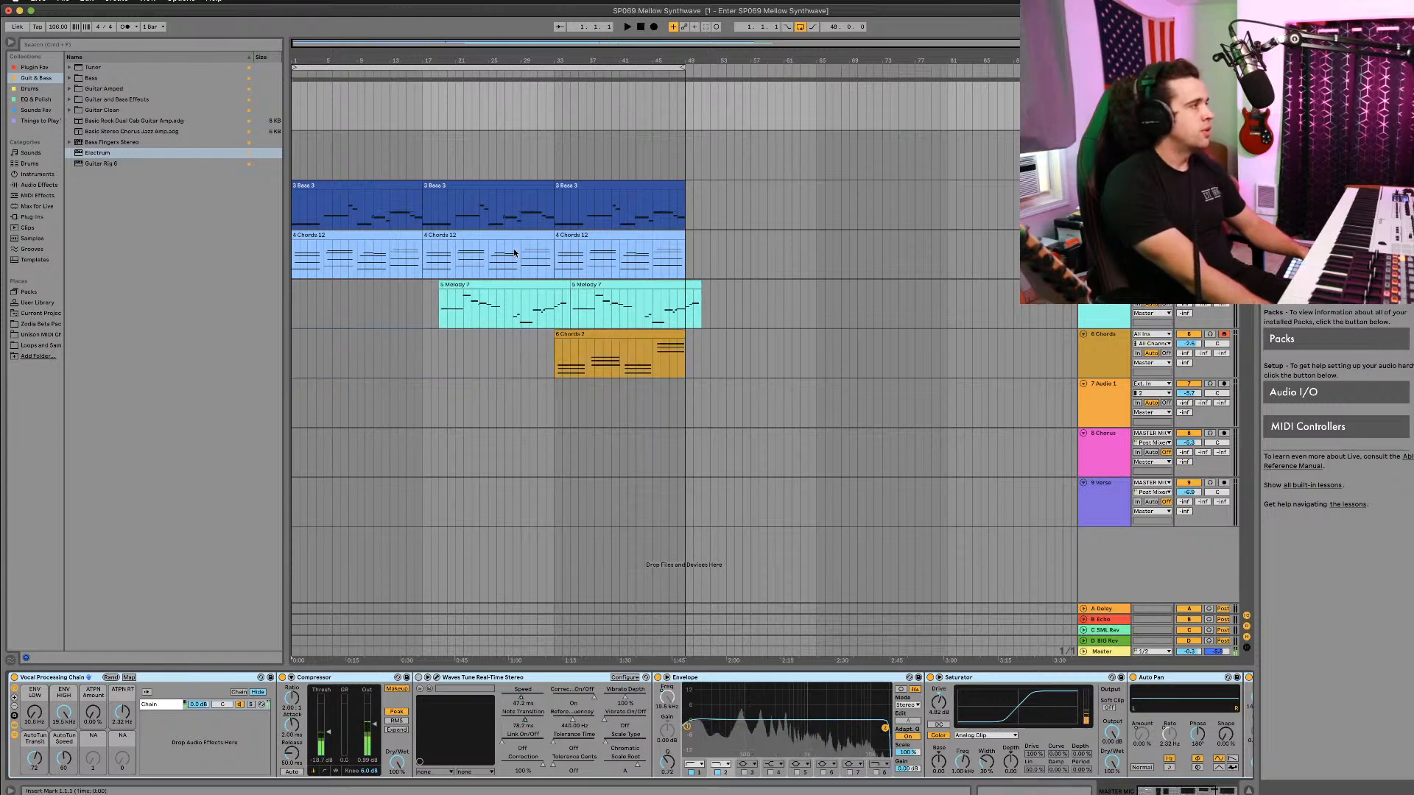
Step: Play the Mellow Synthwave arrangement from the beginning with all of its clips in view
scroll(514, 249, "up", 5)
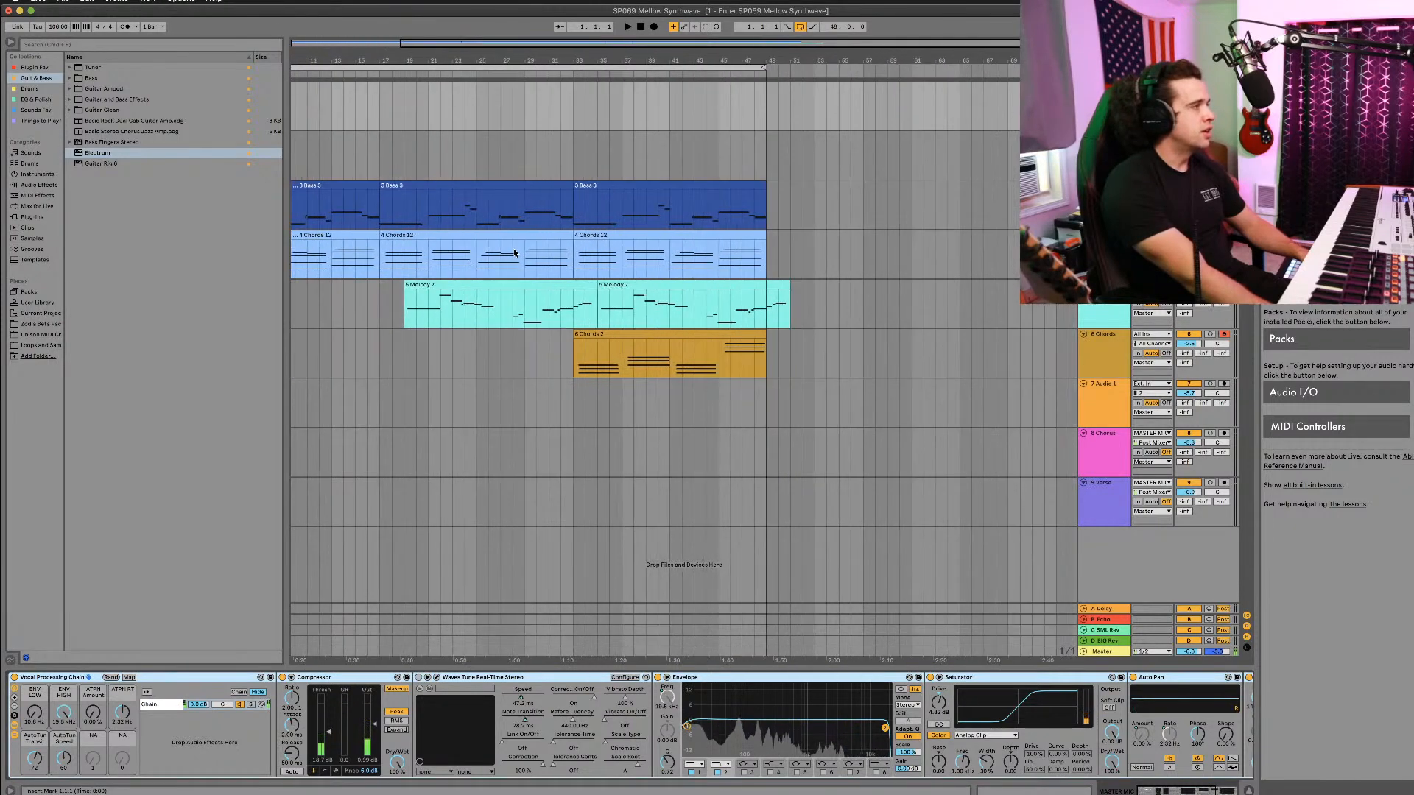
scroll(515, 252, "up", 2)
scroll(596, 304, "left", 6)
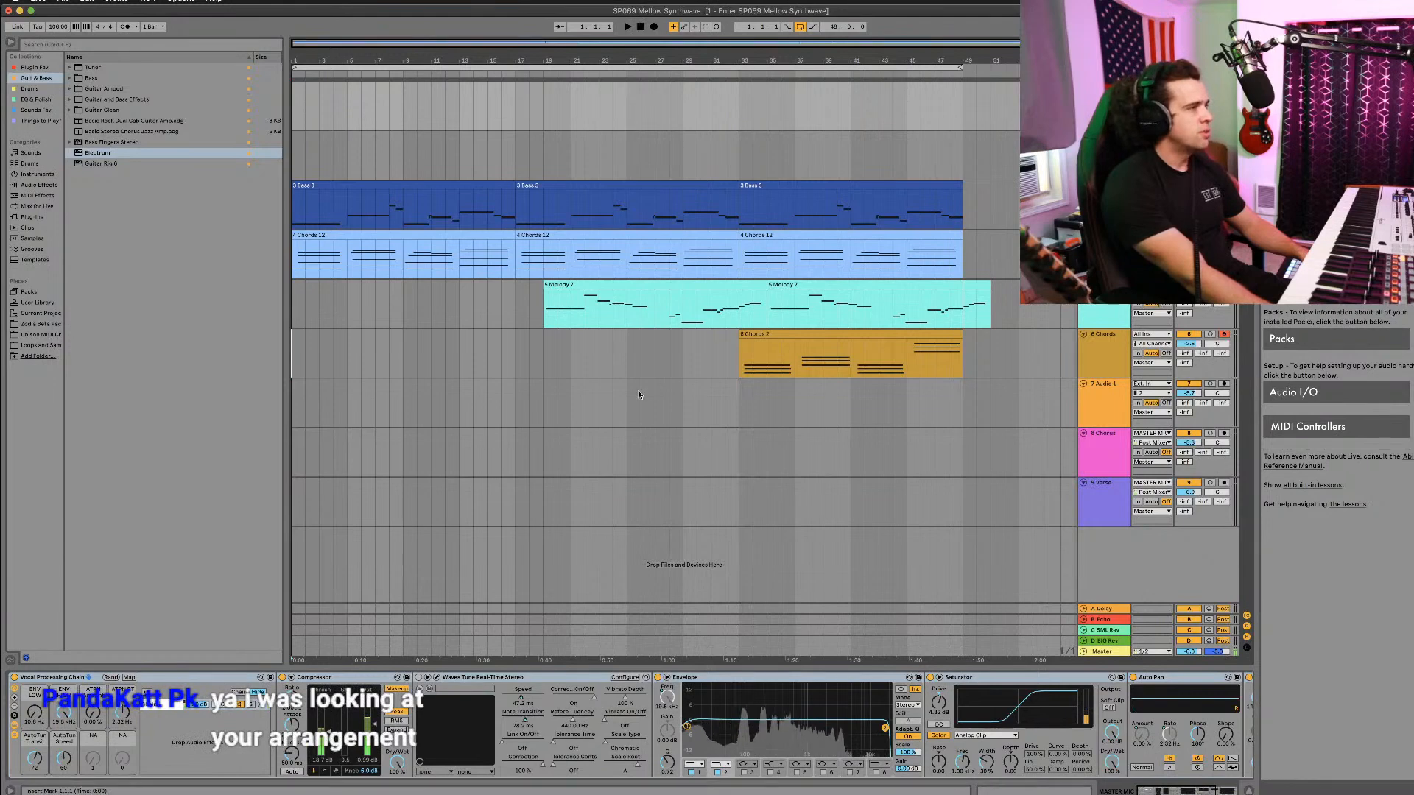
key("space")
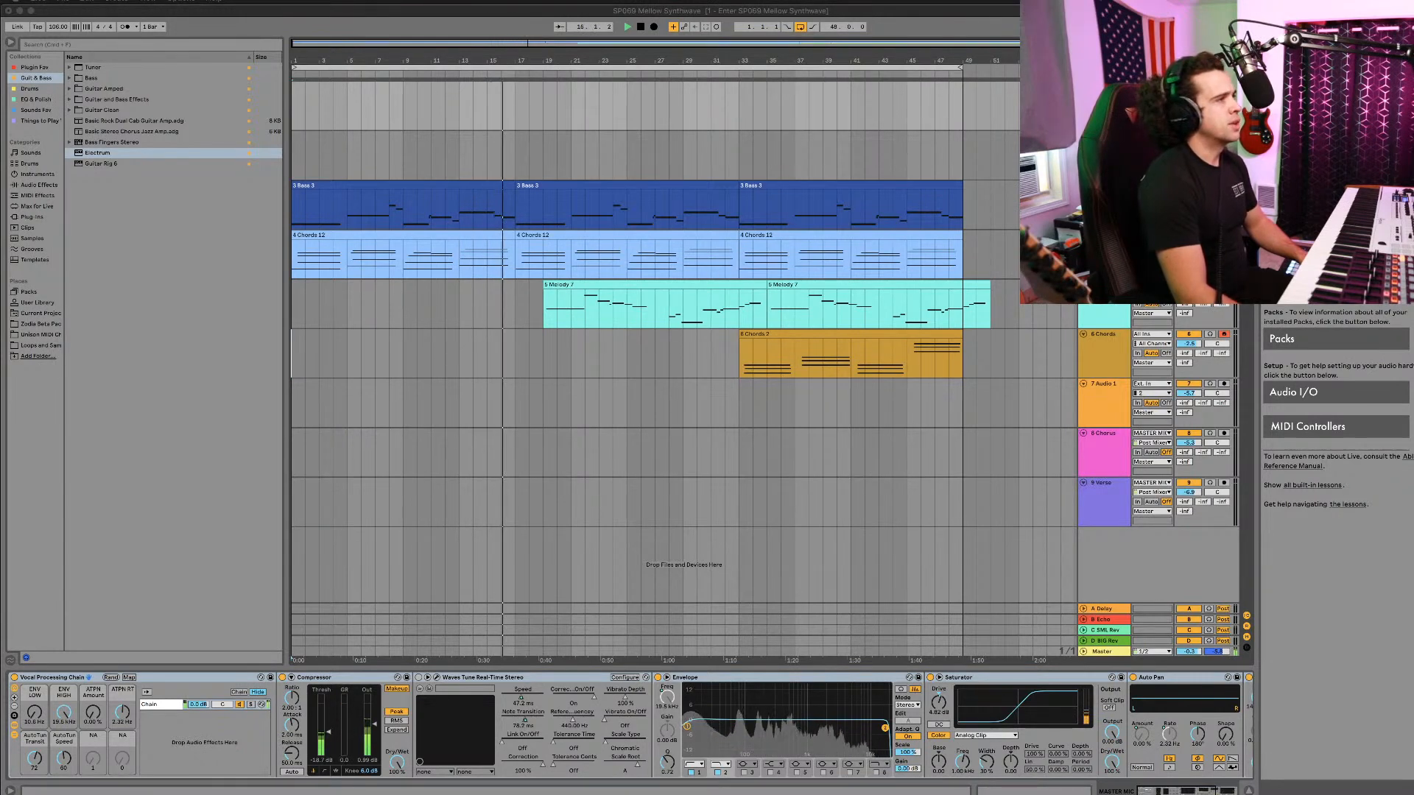
Step: Inspect the CS-80 V synth and its Dirtypulse preset on the bass track, and close its window
left_click(1105, 187)
left_click(1104, 187)
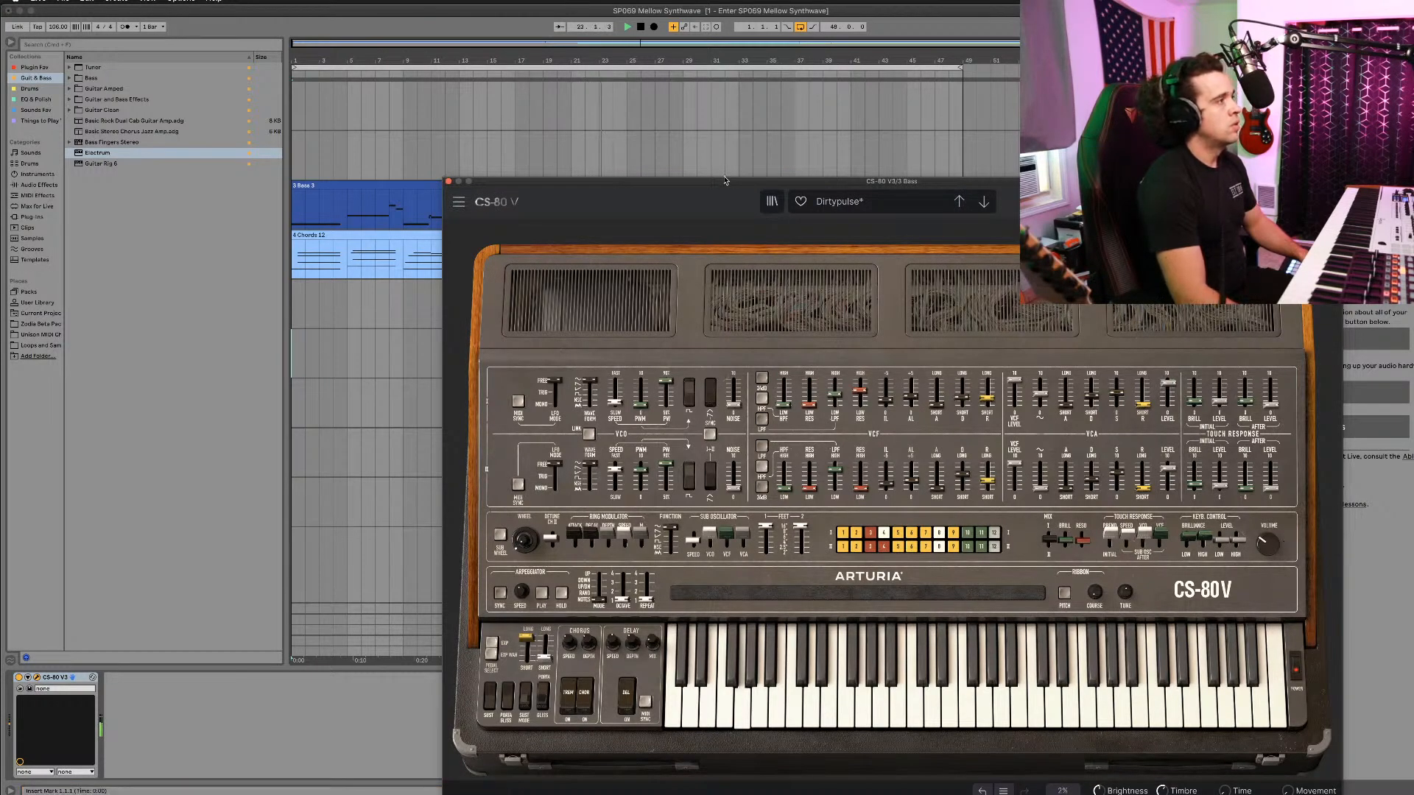
left_click_drag(725, 180, 690, 180)
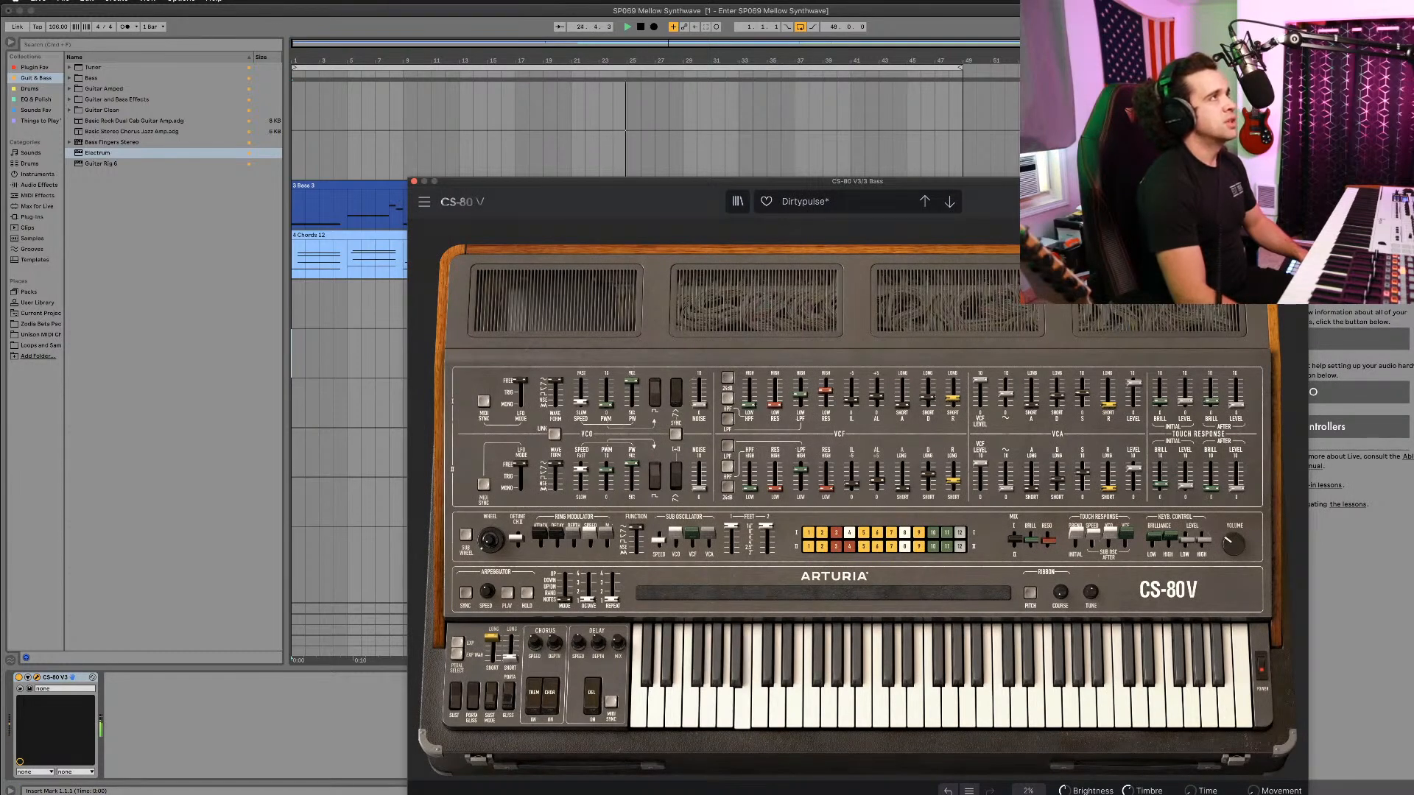
key("super+Tab")
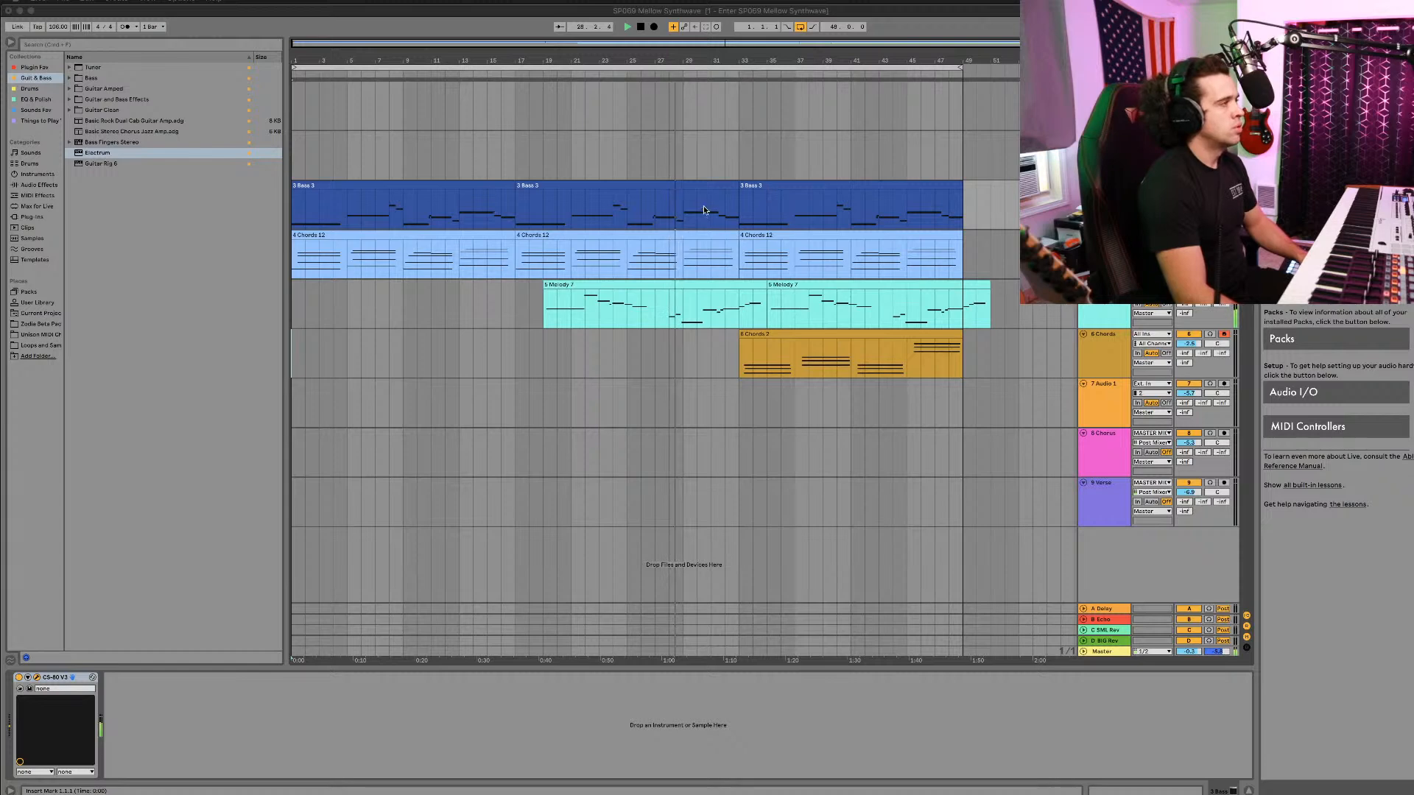
key("super+alt+p")
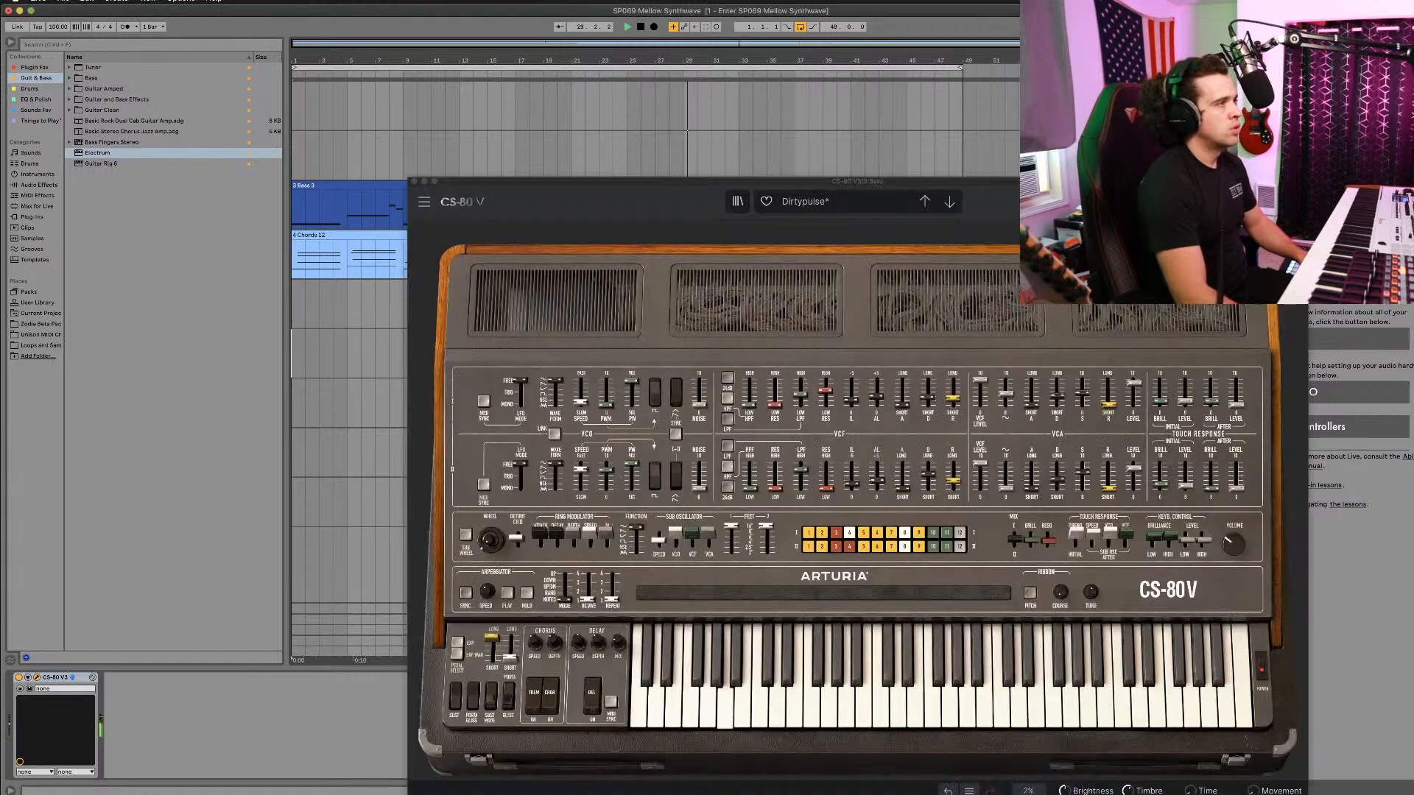
left_click(415, 182)
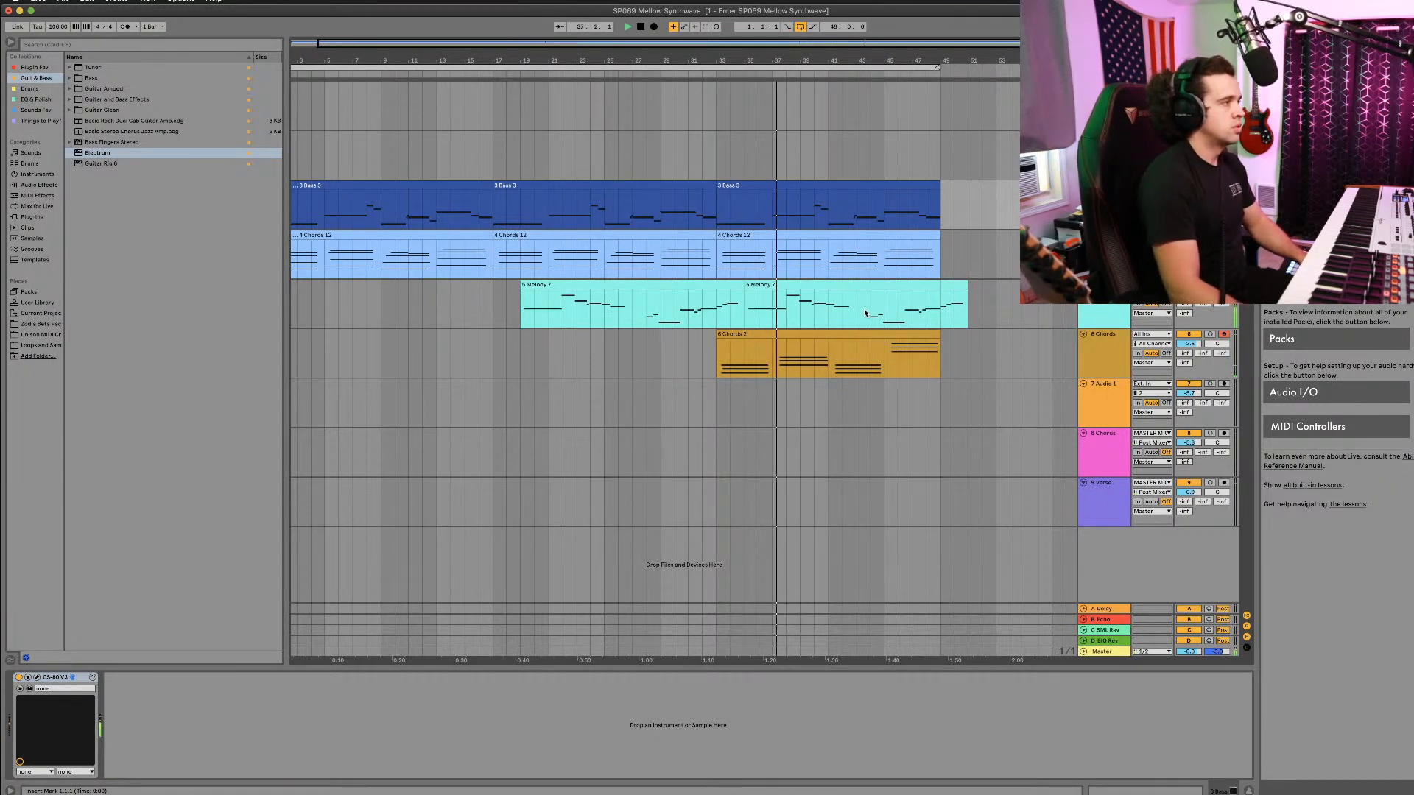
Step: Lengthen the first D1 note in the third 3 Bass clip up to the start of the following G1 note
left_click(769, 186)
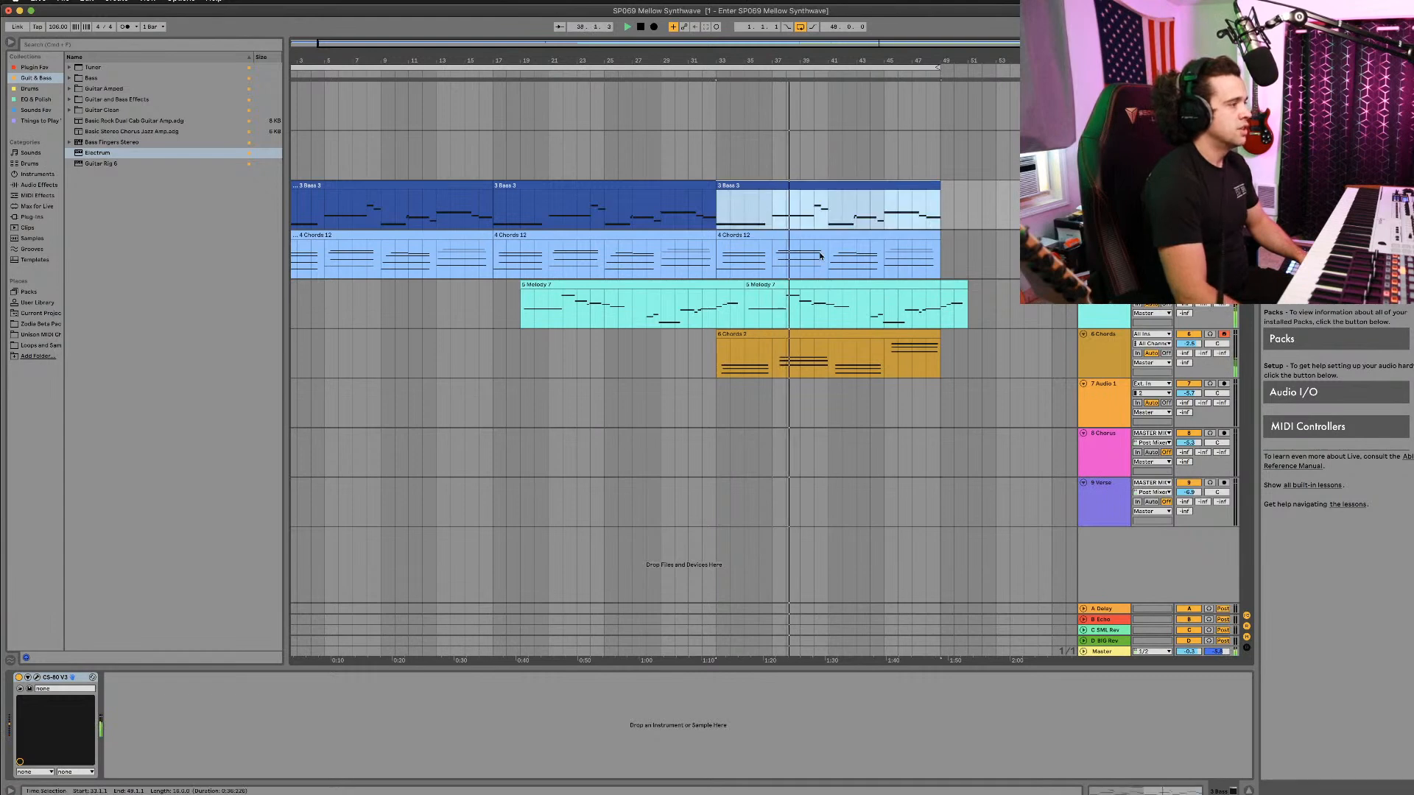
double_click(769, 186)
left_click(381, 668)
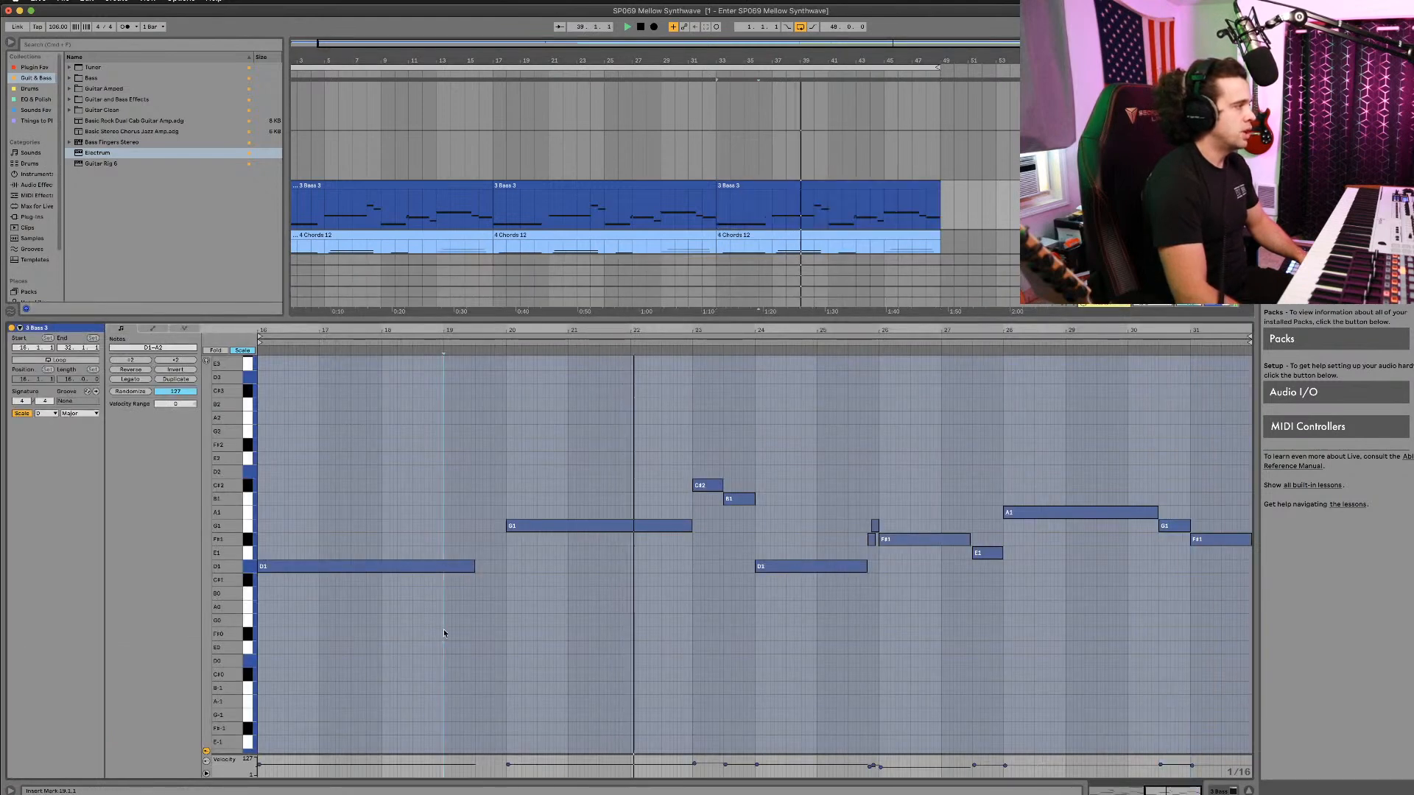
left_click_drag(475, 567, 505, 572)
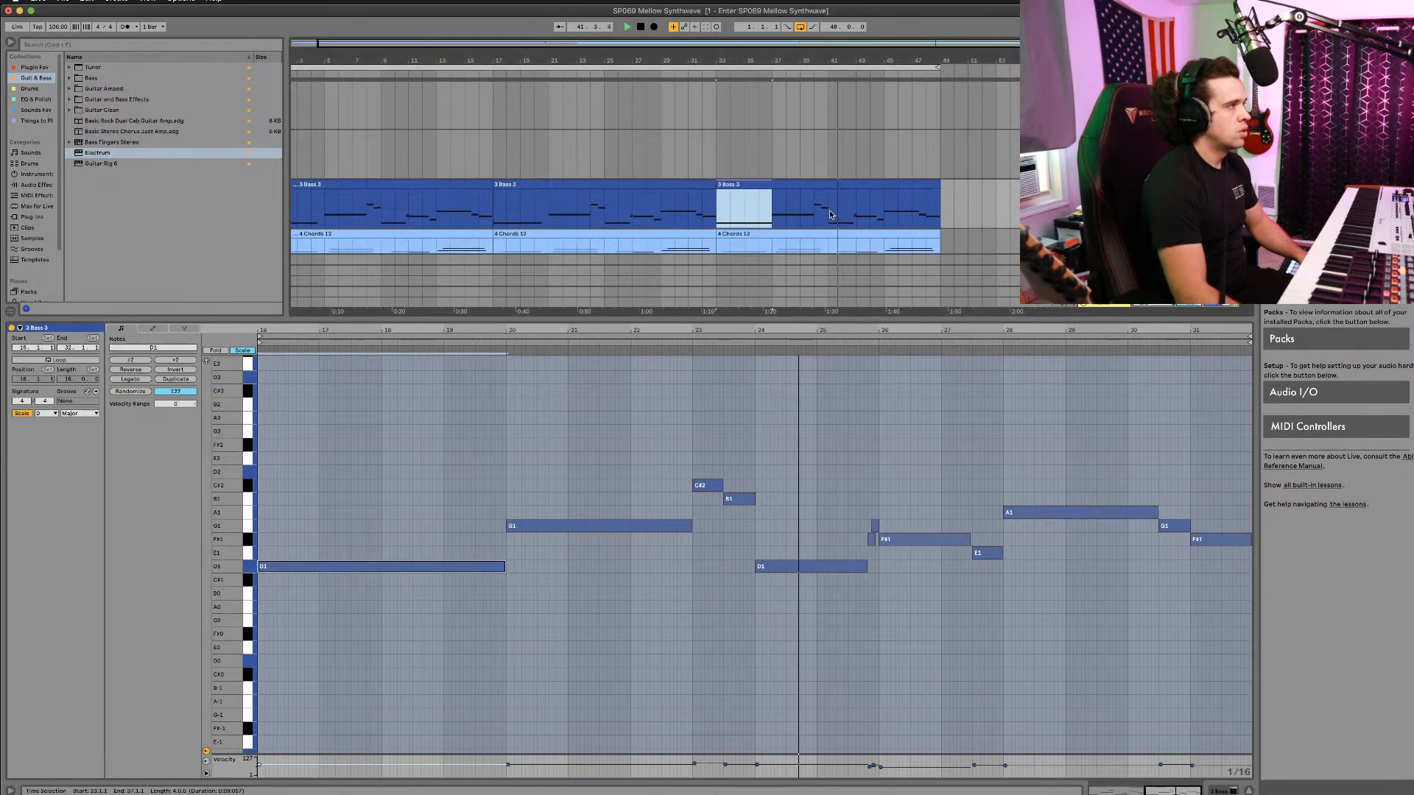
Step: Select the 6 Chords track and review its clip alongside the melody and chord parts during playback
left_click(980, 206)
scroll(979, 207, "down", 2)
scroll(979, 206, "down", 3)
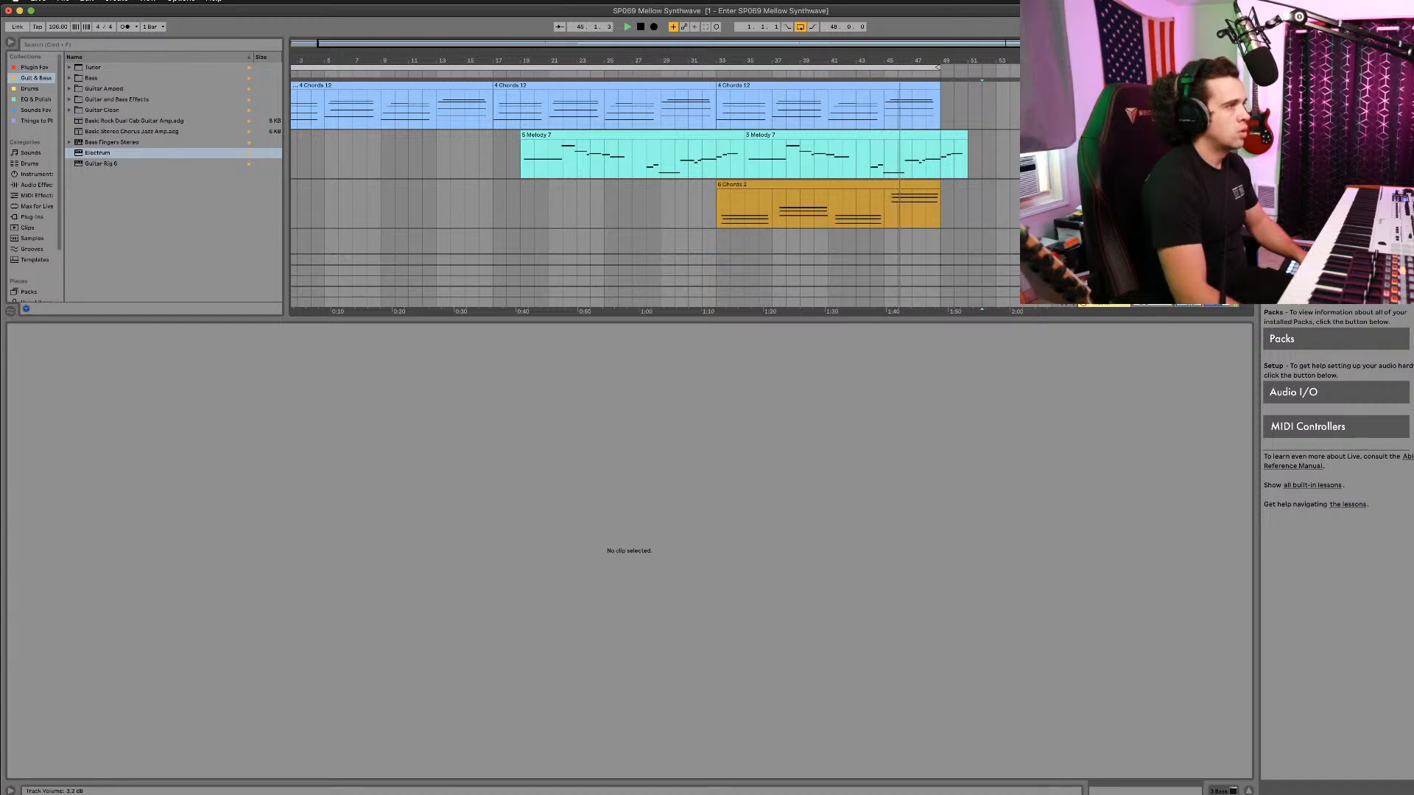
left_click(1104, 186)
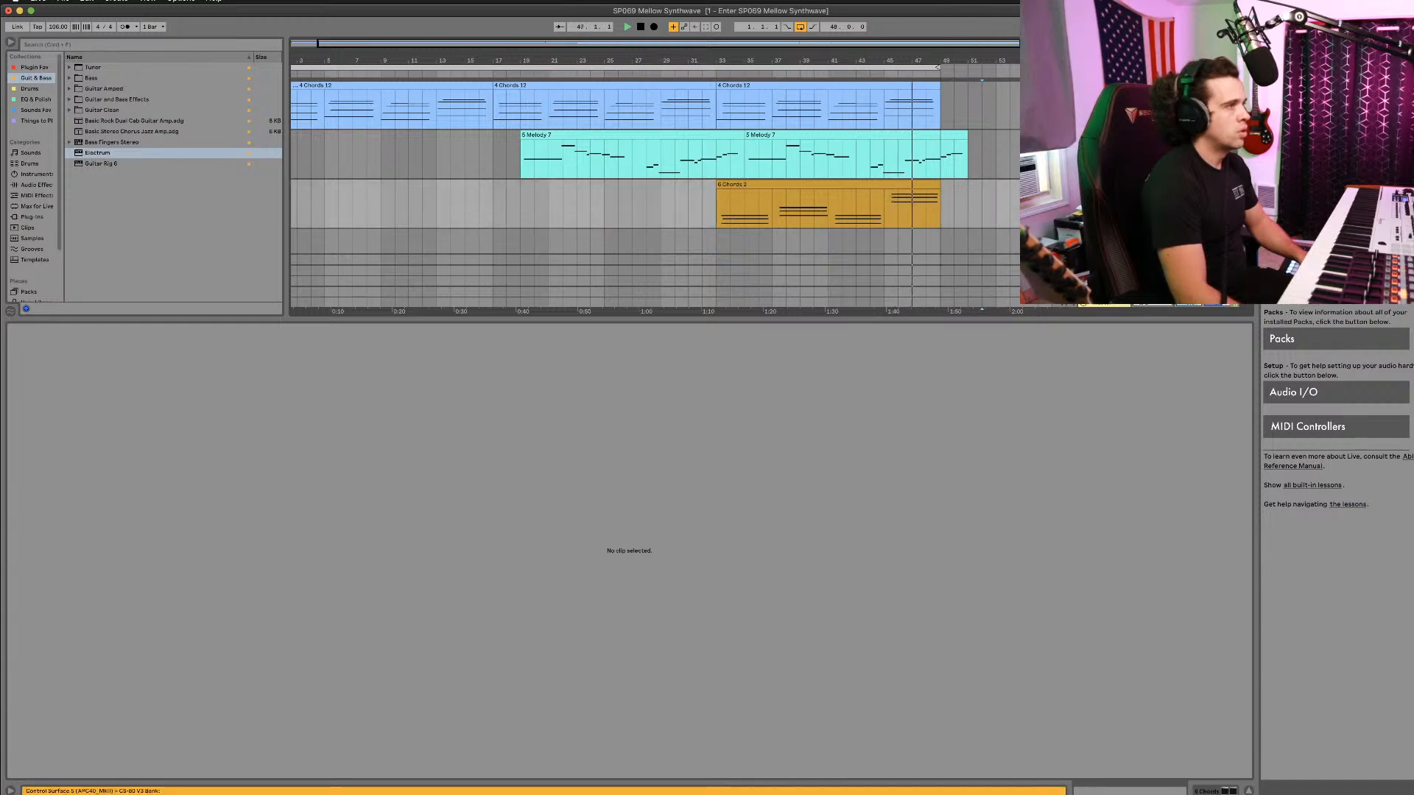
scroll(1019, 207, "up", 2)
scroll(1019, 206, "down", 2)
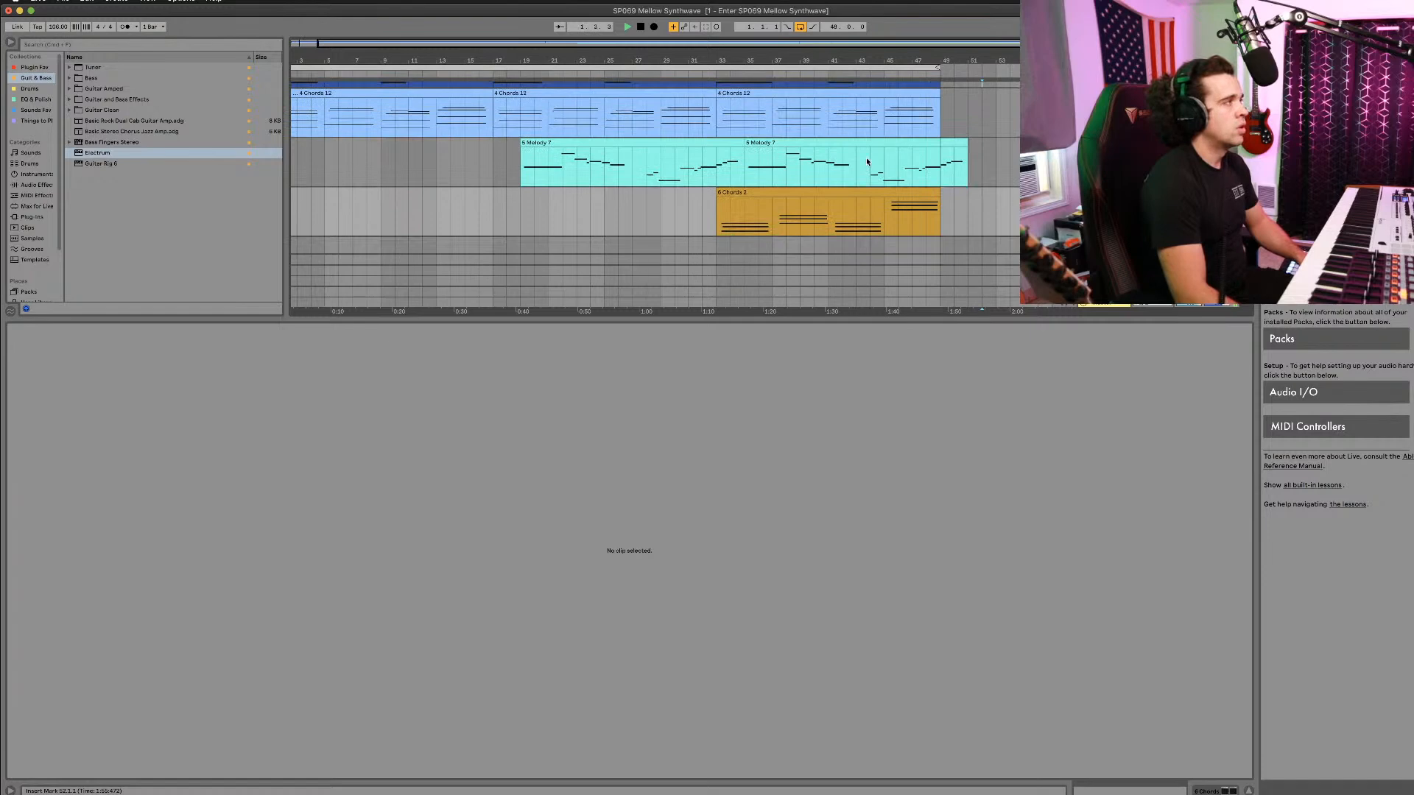
Step: Play back the closing bars of the arrangement, listening to the end of the second 5 Melody 7 clip from bar 47
scroll(871, 162, "up", 1)
key("shift+Tab")
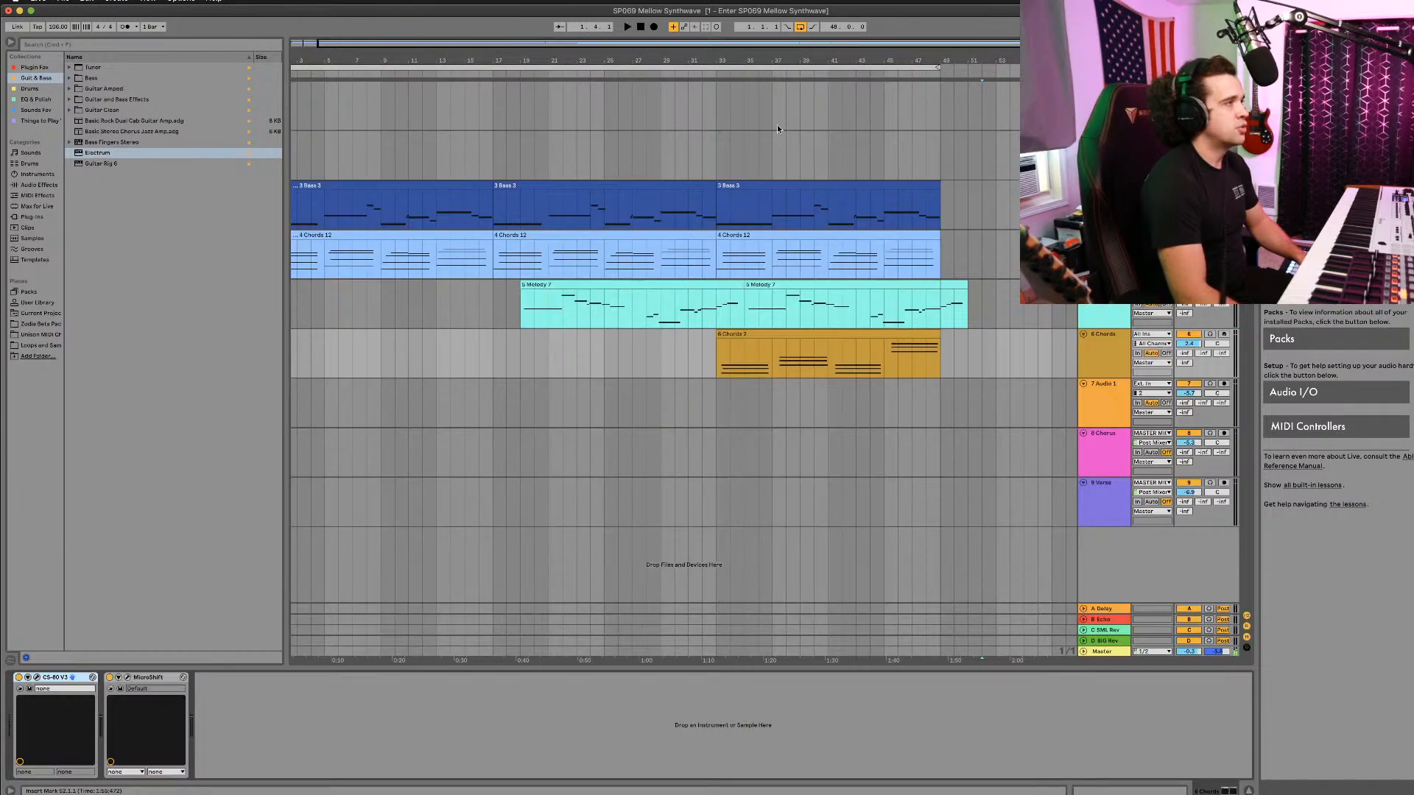
left_click(882, 162)
key("space")
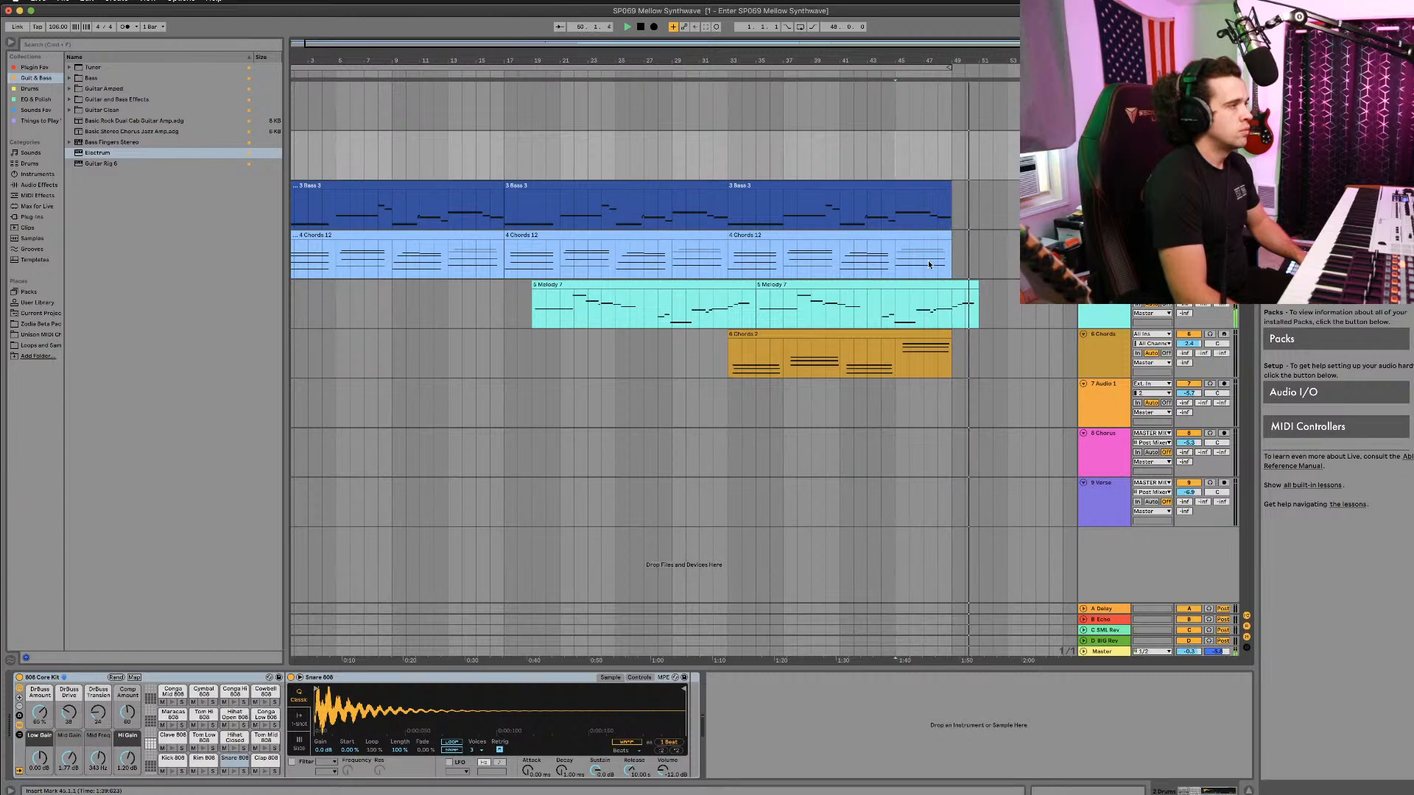
key("space")
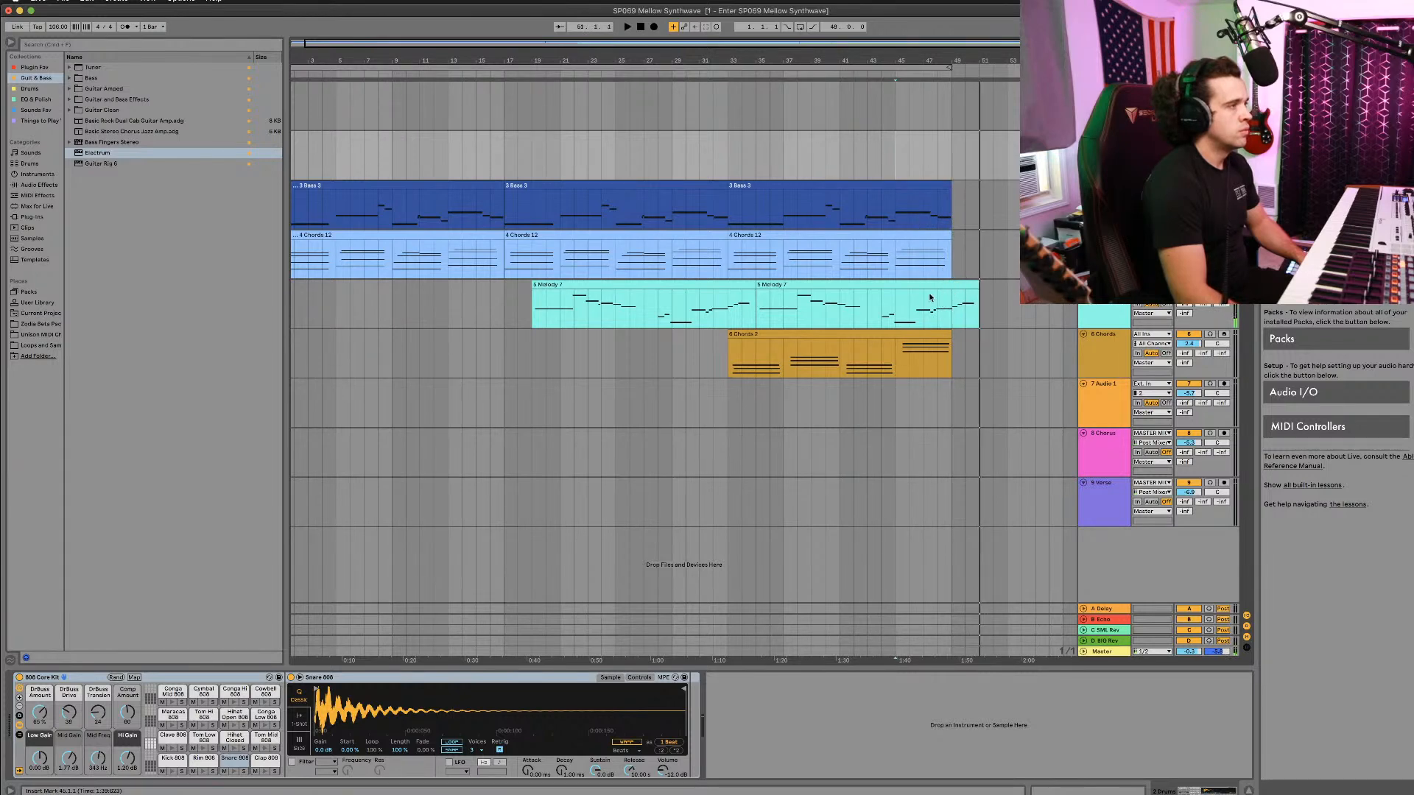
left_click(926, 305)
key("space")
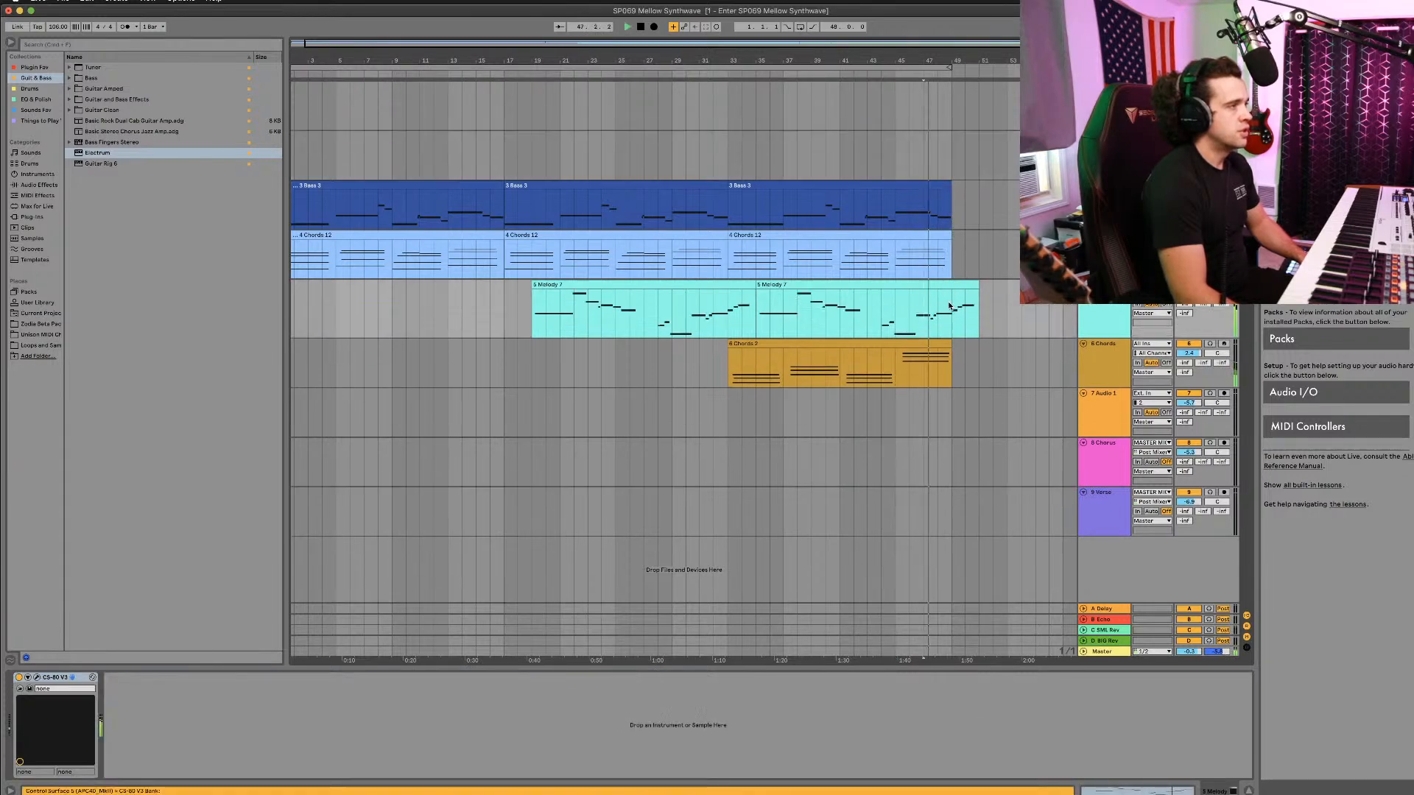
Step: In the second 5 Melody 7 clip, delete the closing E3 and F#3 notes and move the final G3 to the start of bar 17
scroll(949, 307, "up", 5)
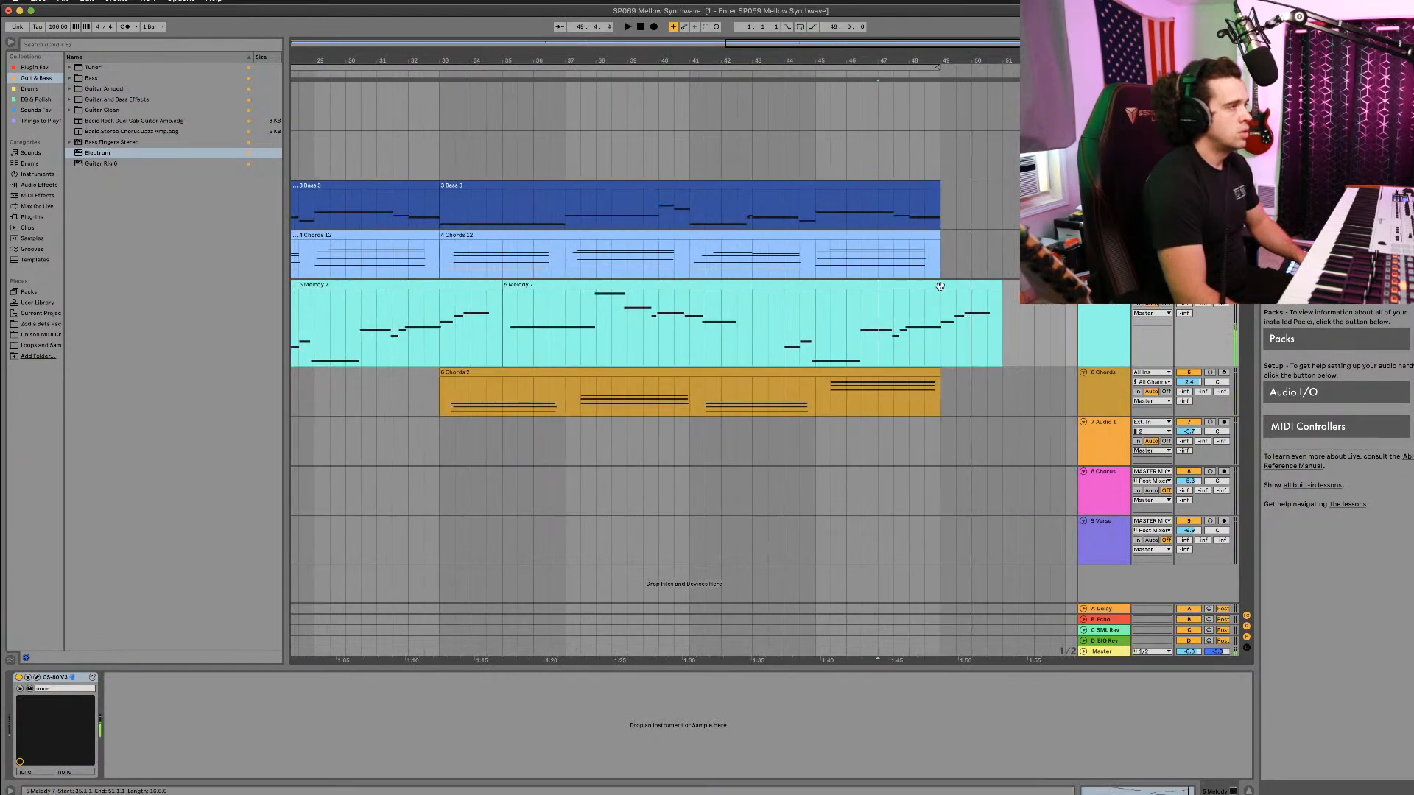
double_click(940, 300)
key("space")
left_click(1146, 537)
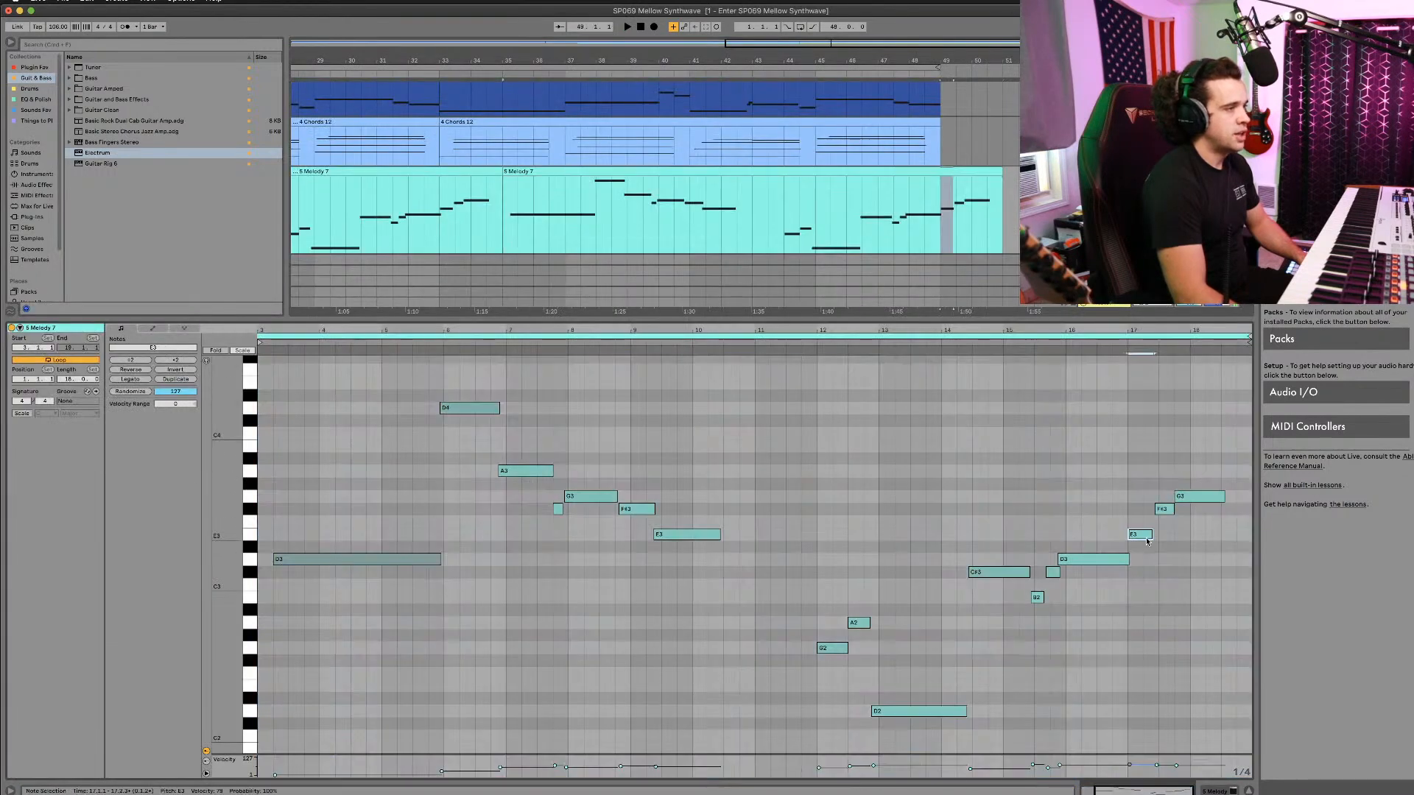
key("Delete")
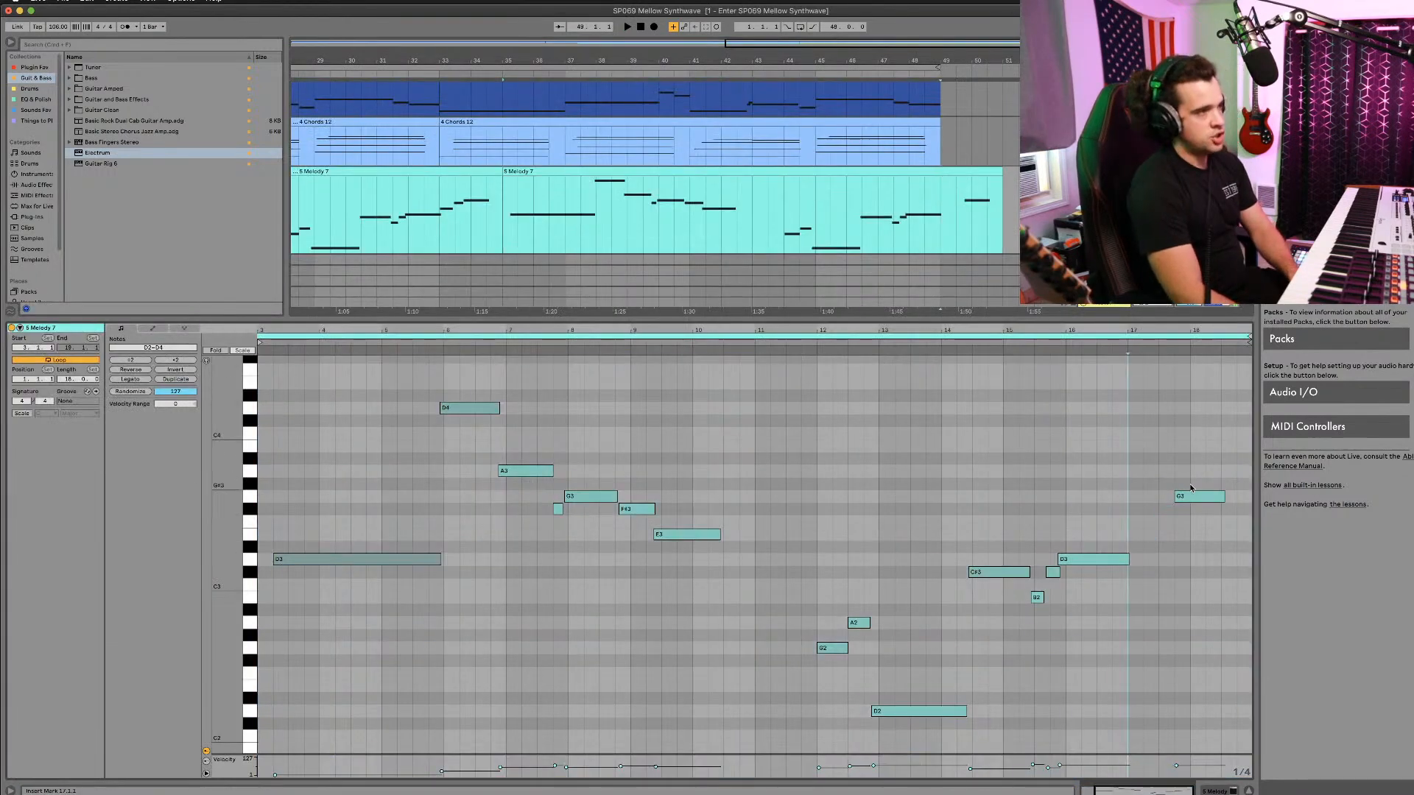
left_click_drag(1186, 498, 1140, 501)
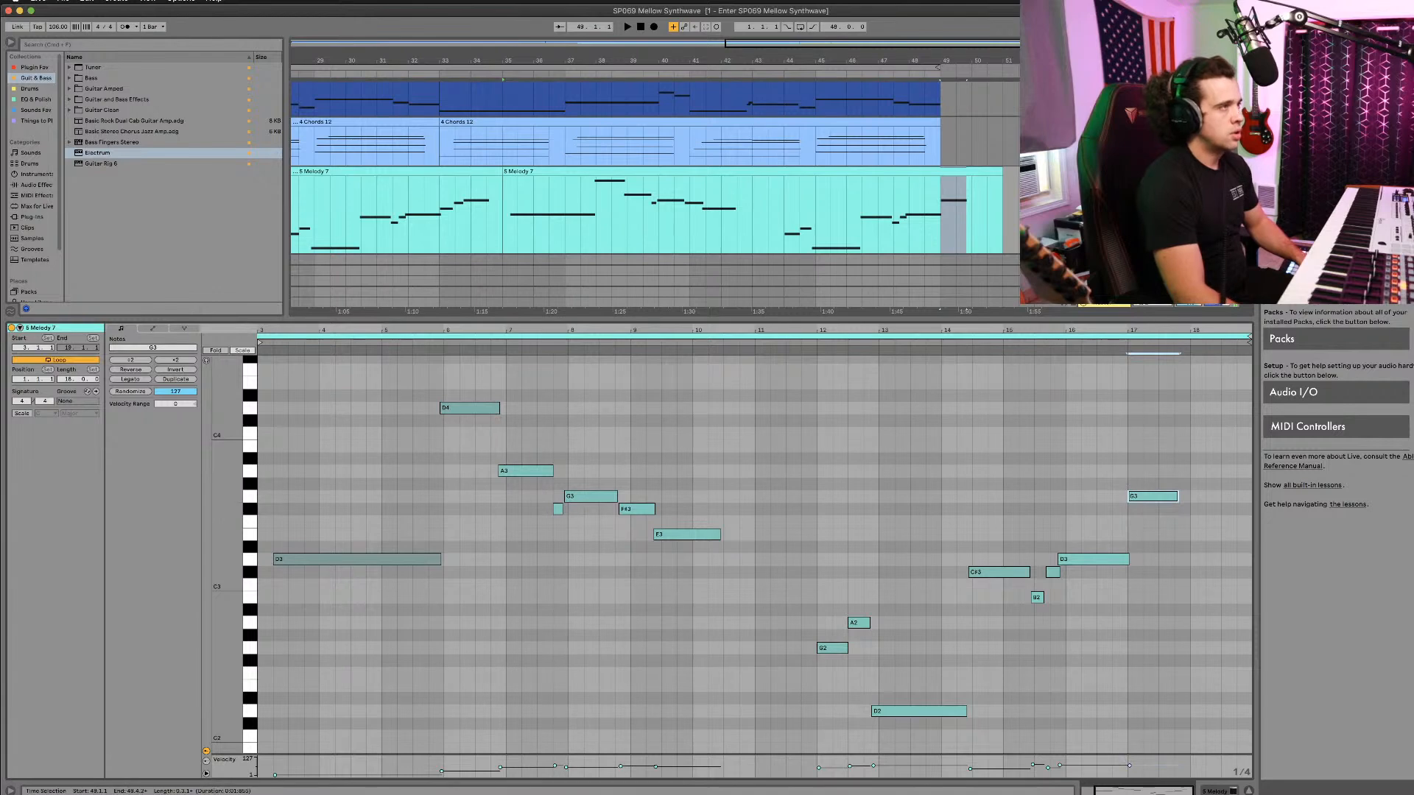
key("shift+Tab")
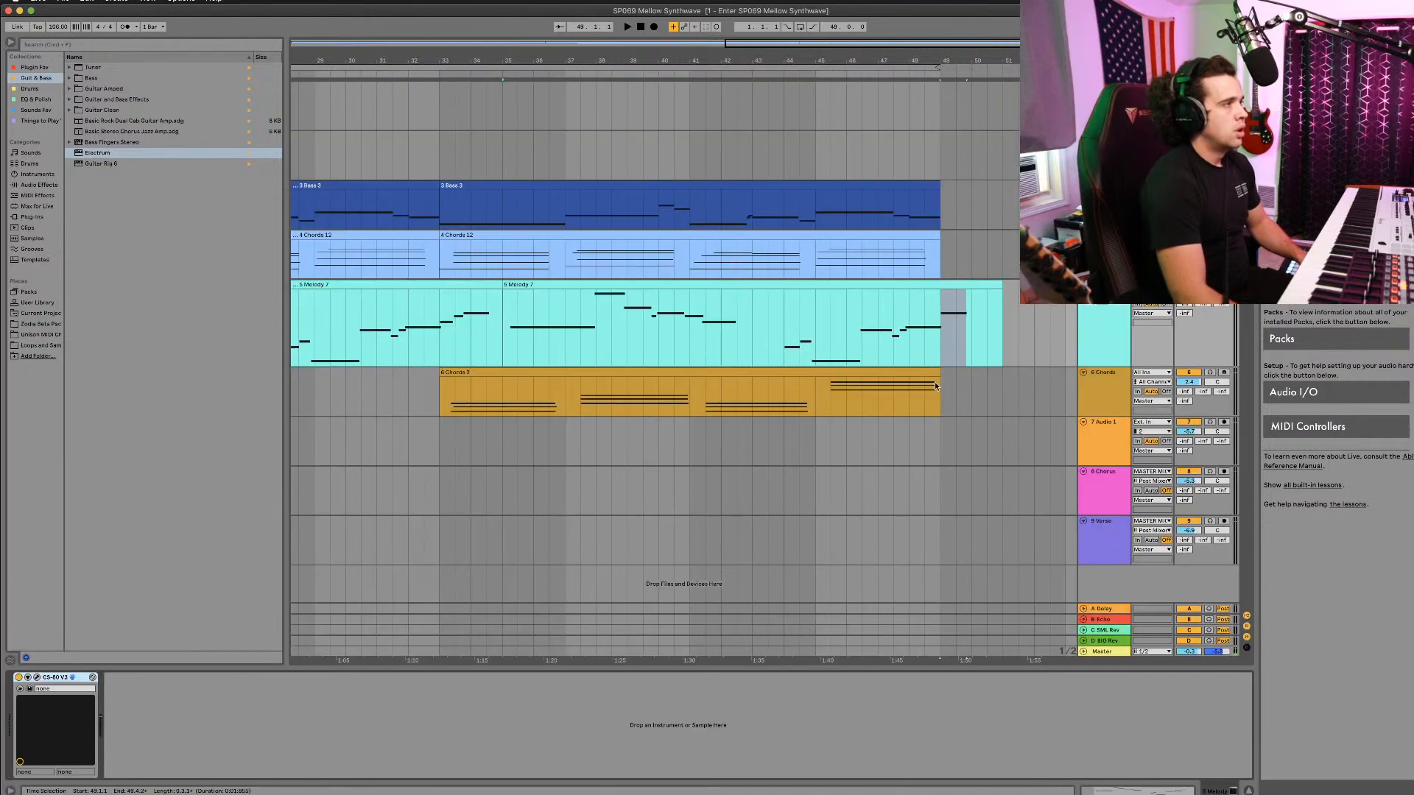
Step: Play back the revised melody ending from bar 45, and play the full arrangement from the beginning
left_click(815, 333)
key("space")
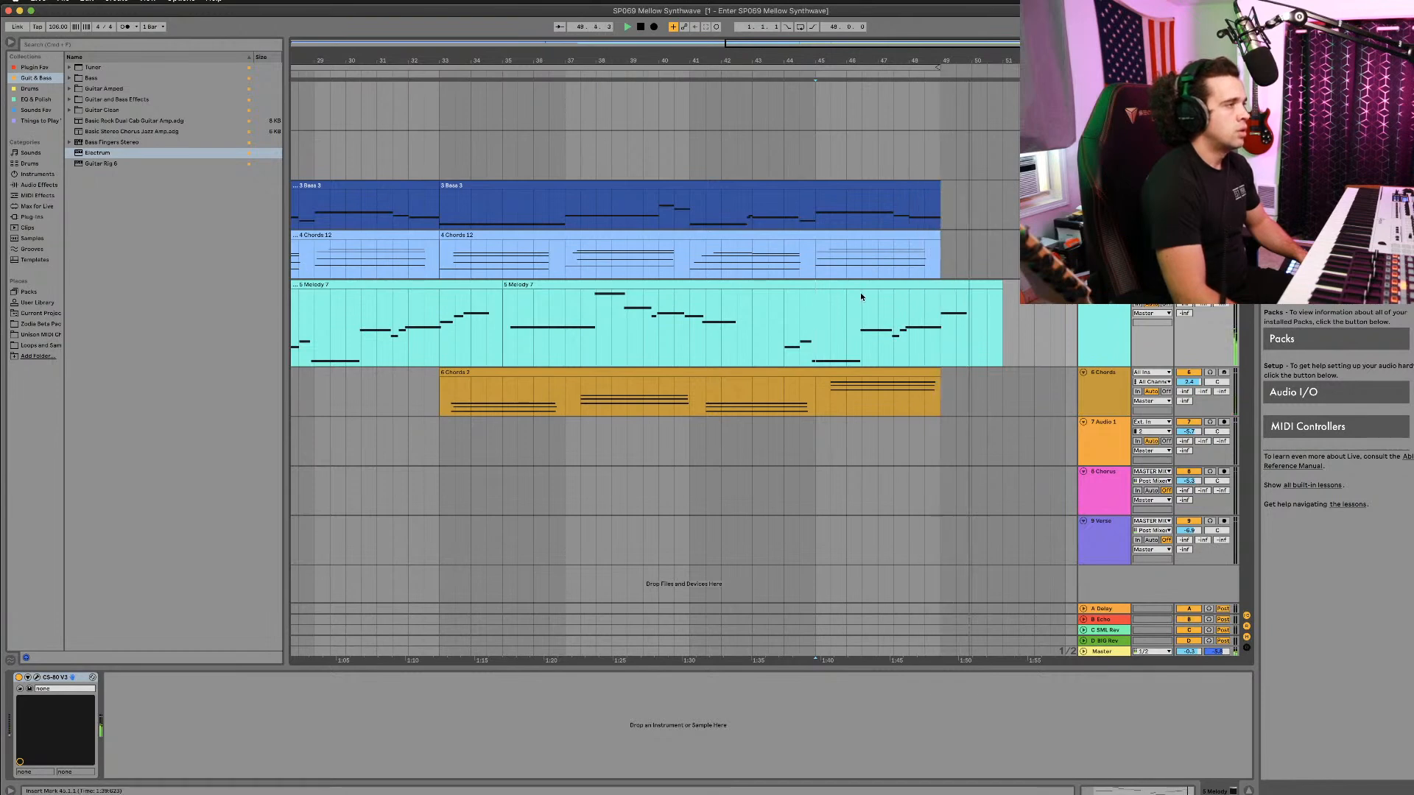
scroll(860, 294, "left", 5)
key("space")
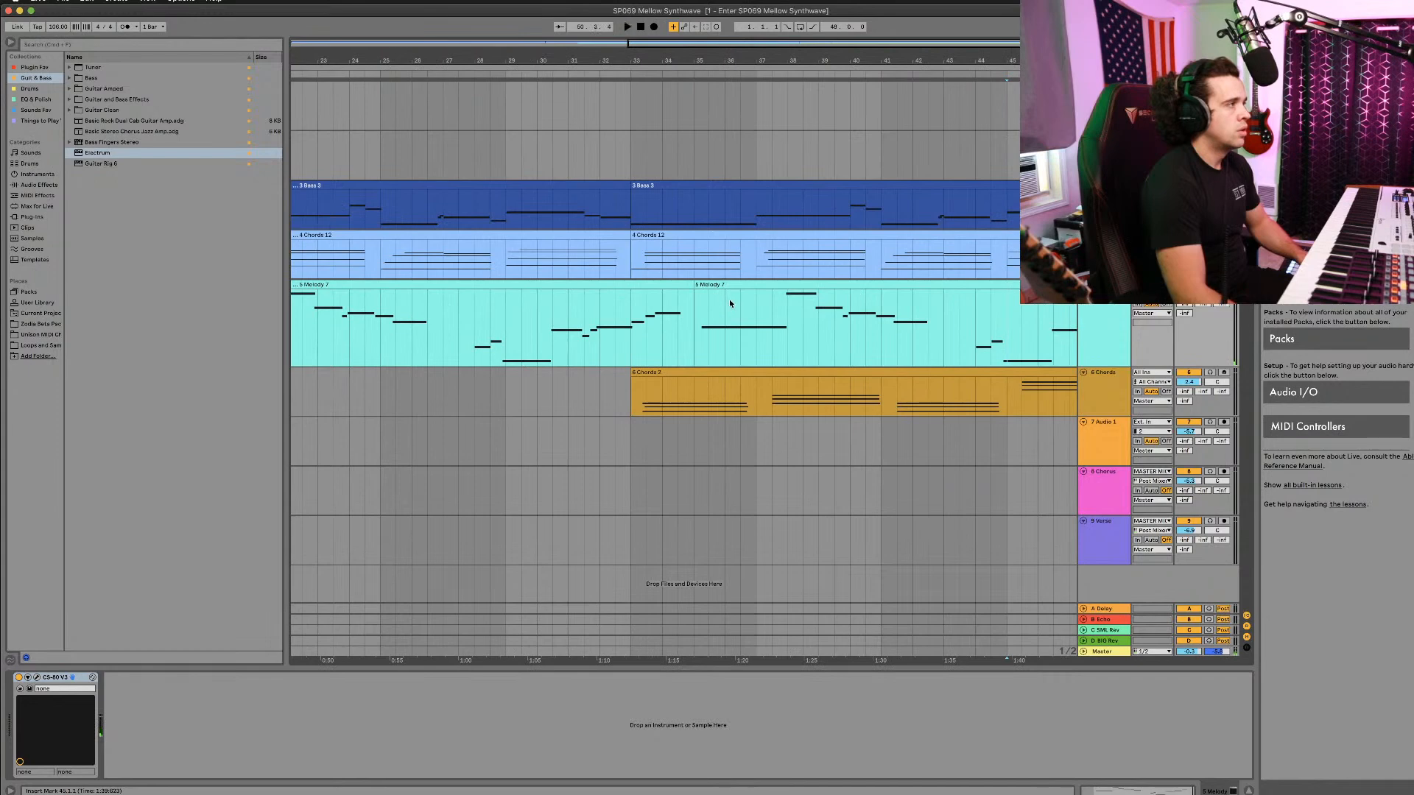
scroll(729, 301, "left", 7)
scroll(725, 294, "down", 5)
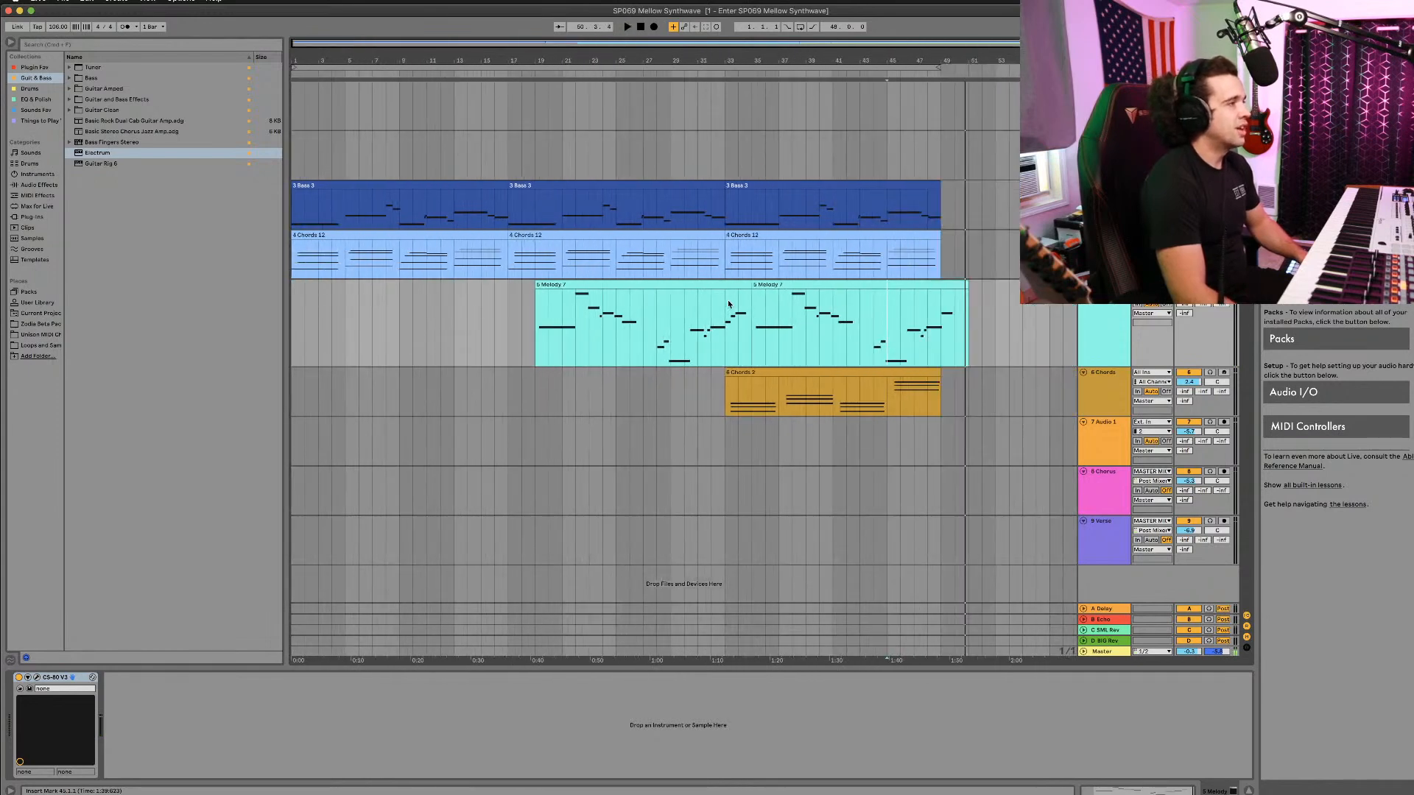
left_click(646, 31)
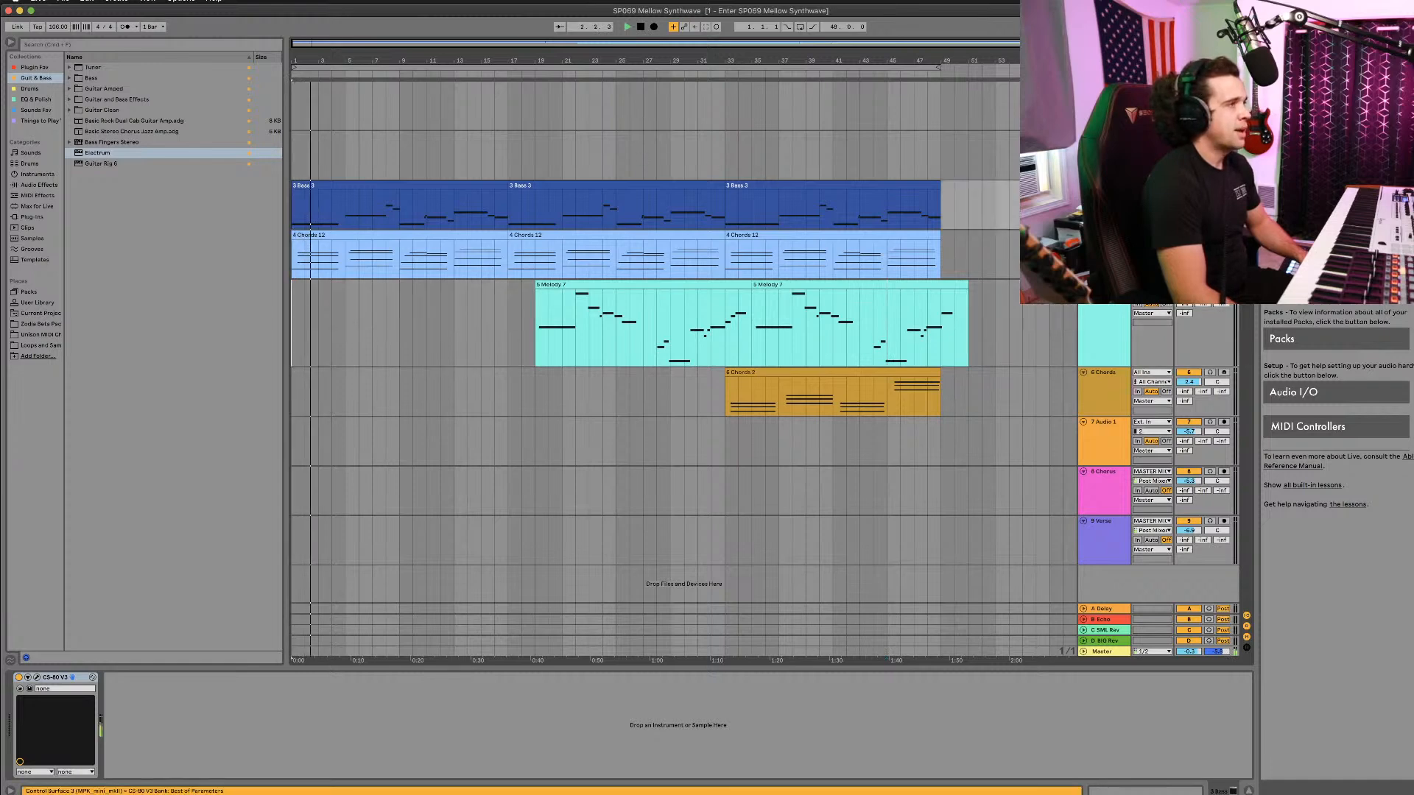
Step: Inspect the CS-80 V Antarctic preset and its advanced modulation settings on the 4 Chords track, and close its window
left_click(1104, 244)
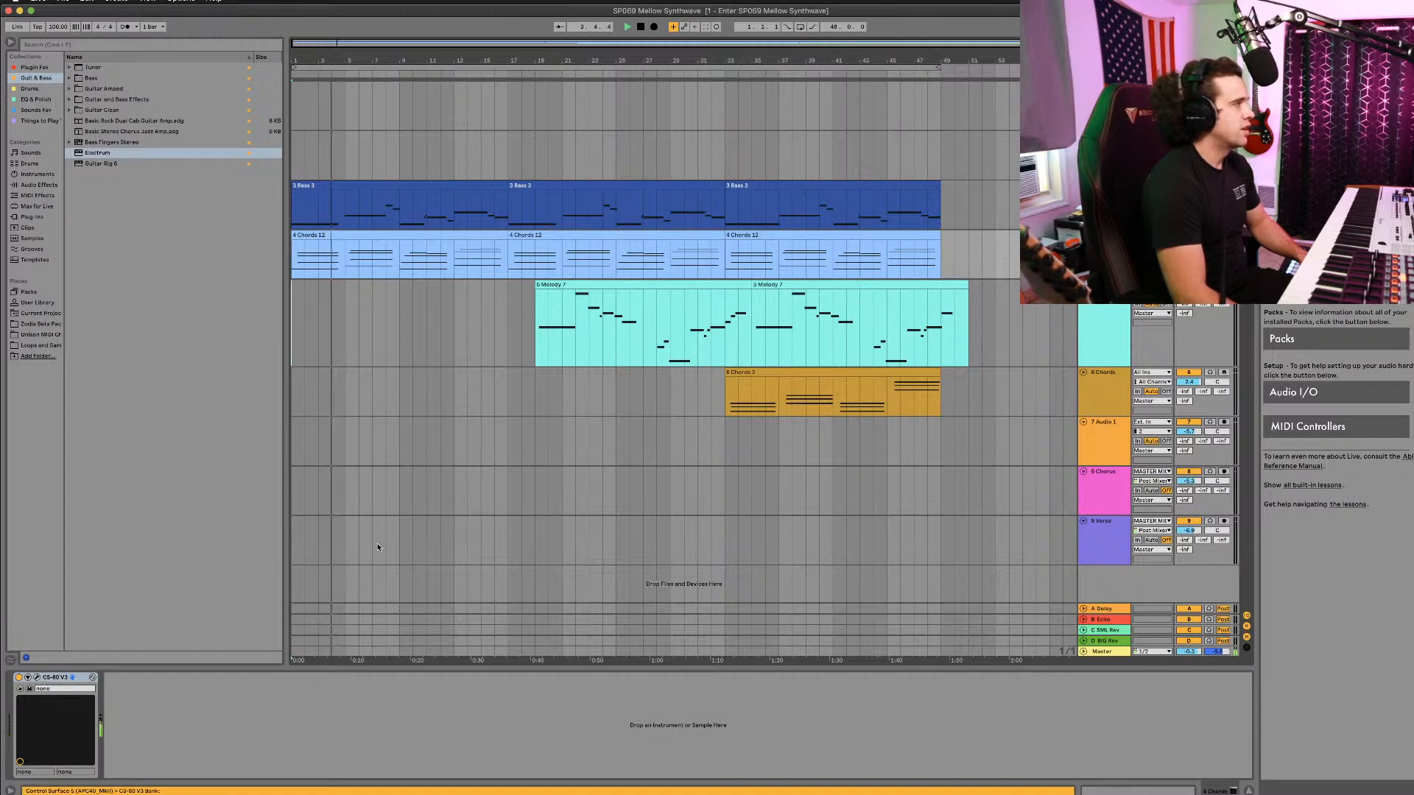
left_click(37, 678)
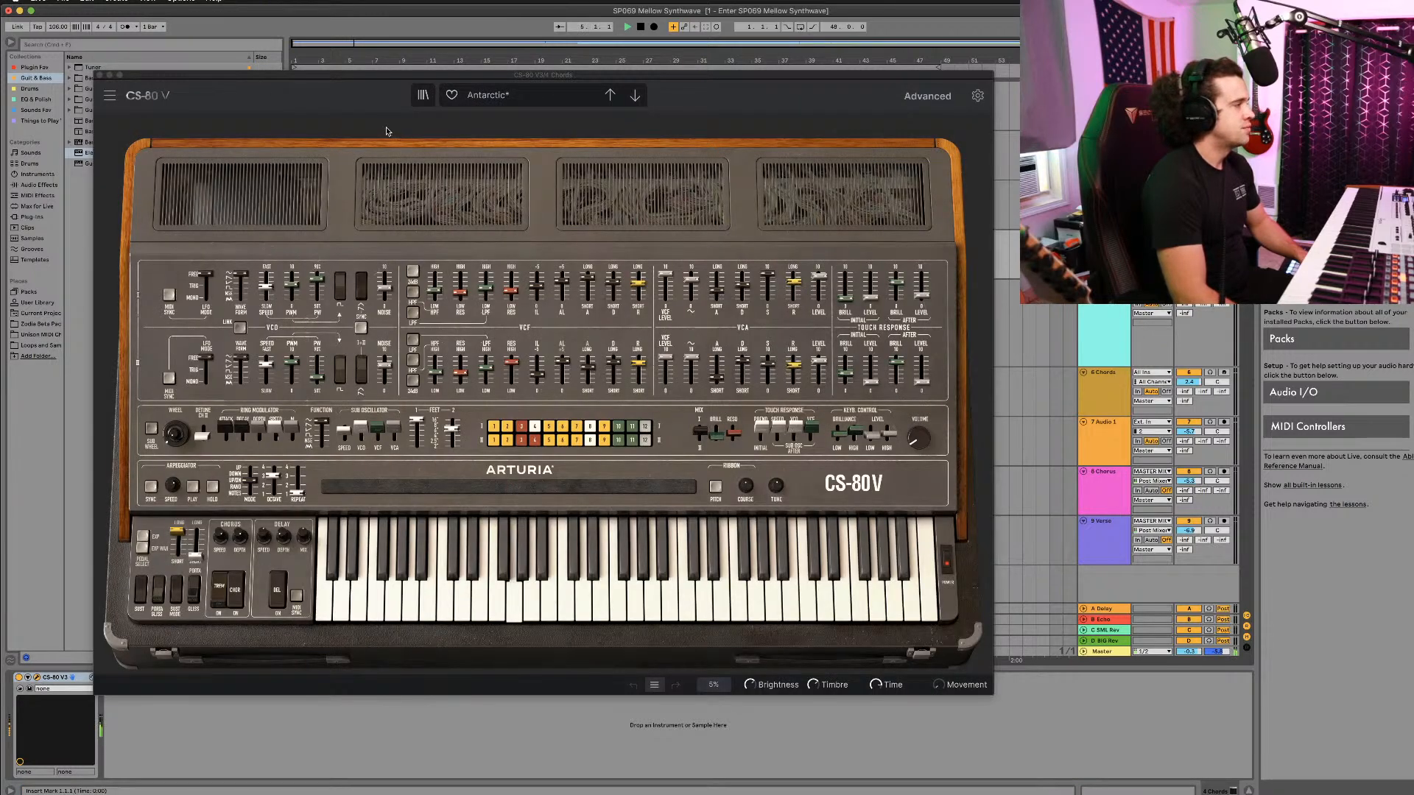
left_click(928, 96)
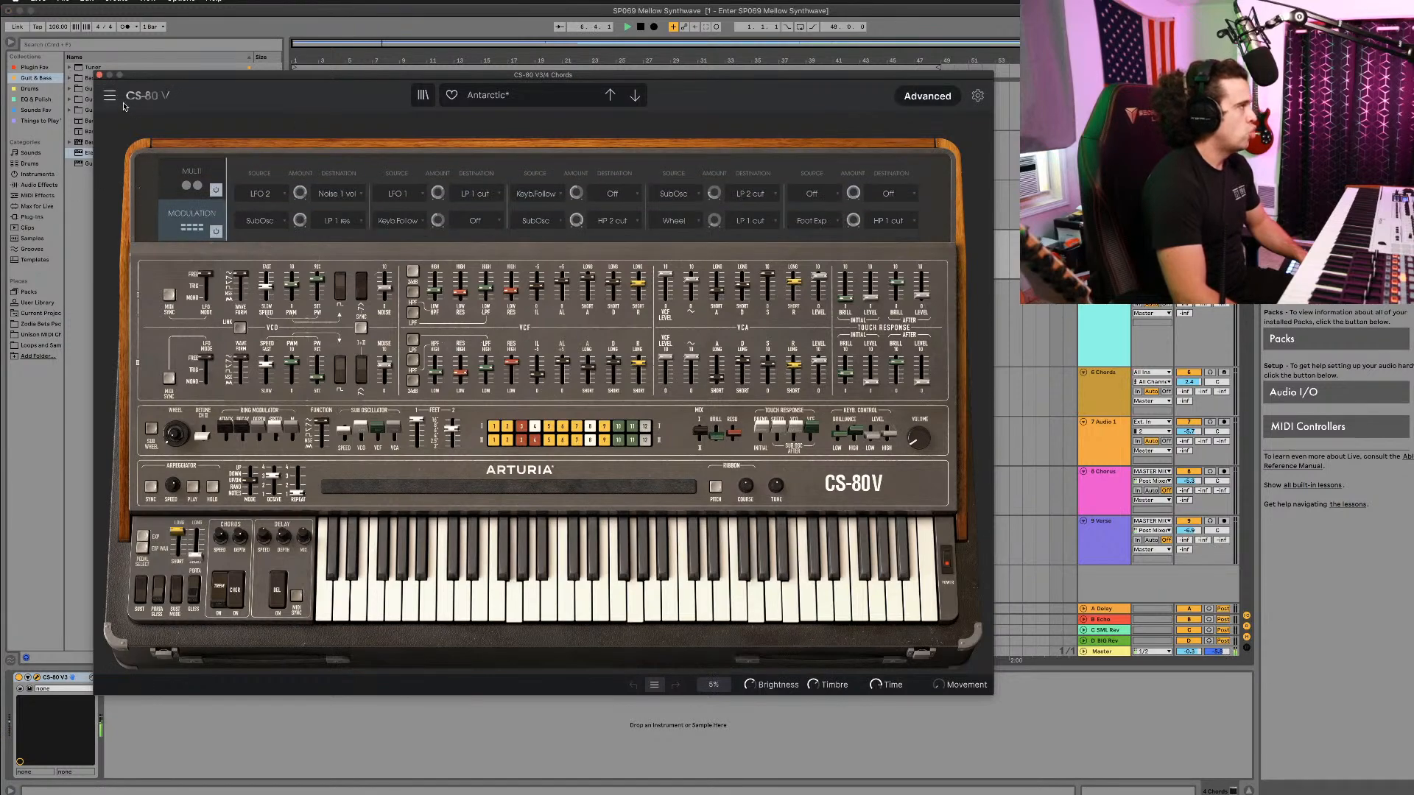
left_click(100, 76)
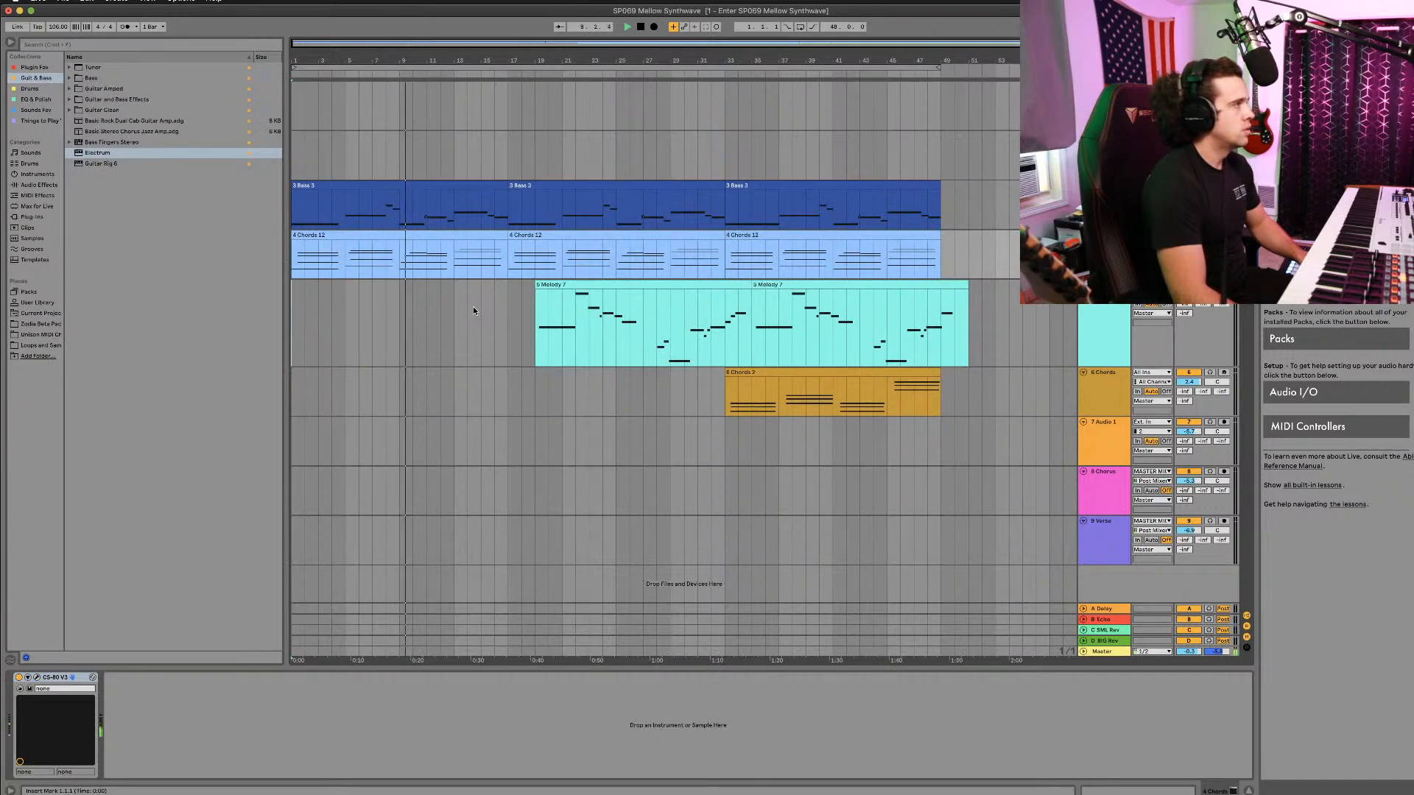
Step: In the first 3 Bass clip, delete the two short notes after the second D1 and extend the following F#1 back to that D1's end
left_click(448, 182)
double_click(448, 182)
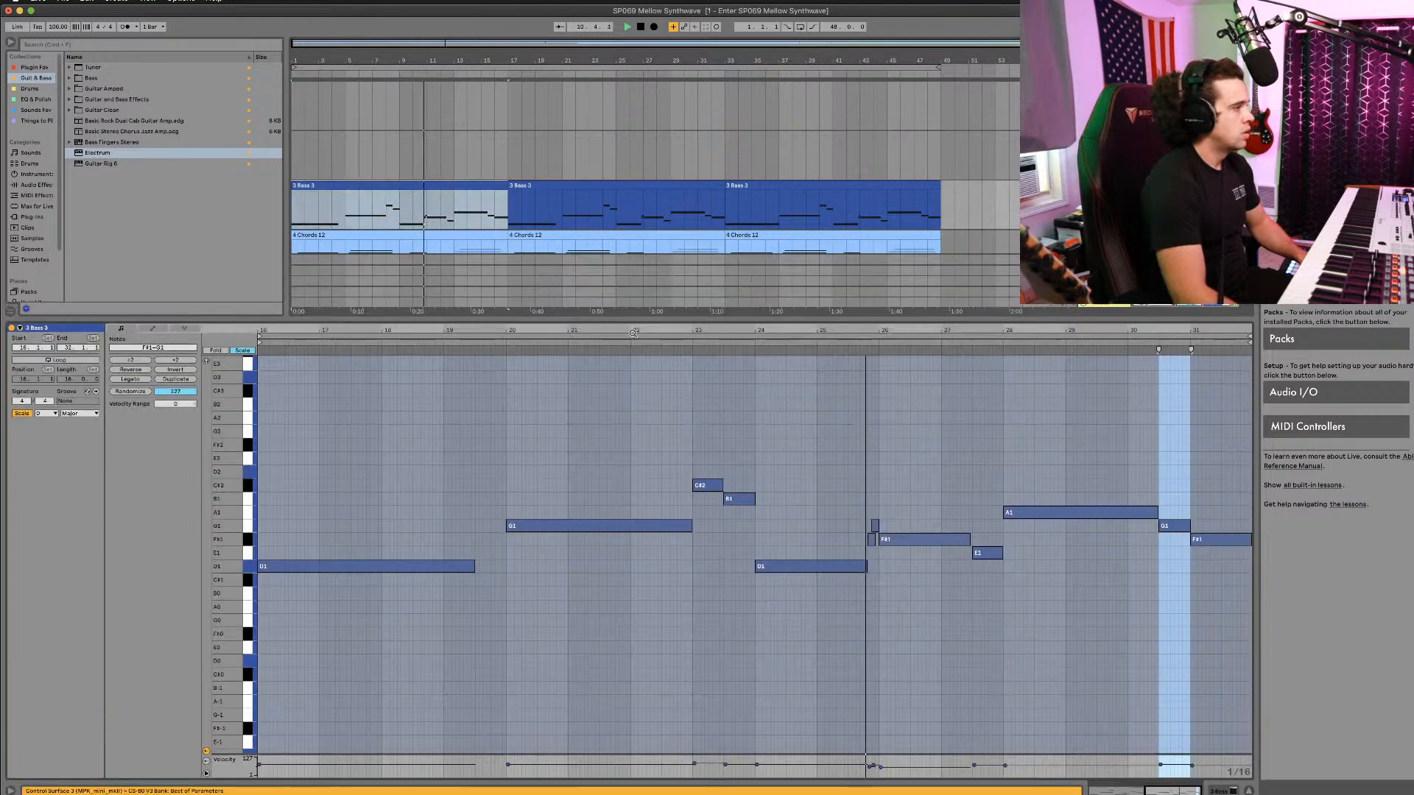
left_click(871, 539)
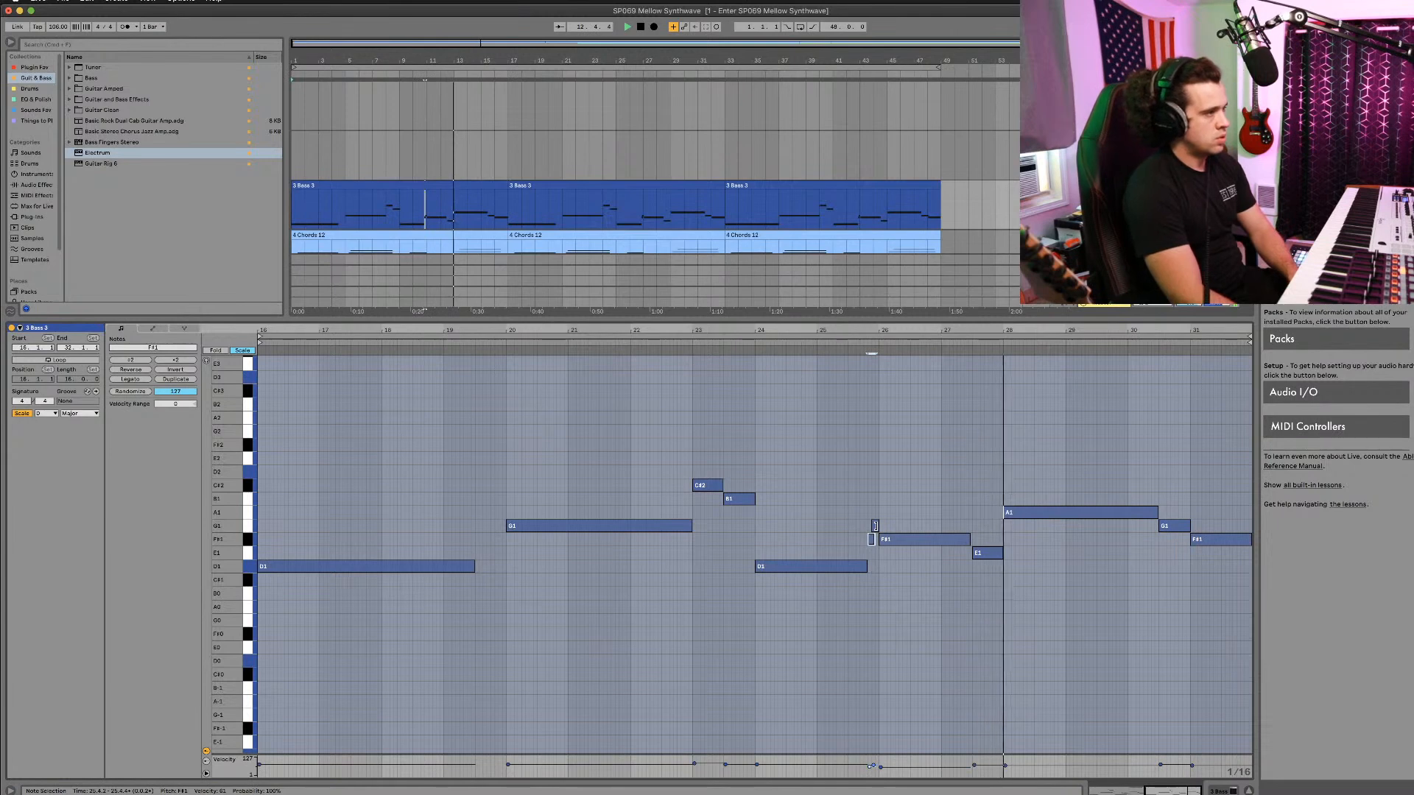
left_click(875, 526)
double_click(876, 526)
left_click_drag(880, 539, 871, 540)
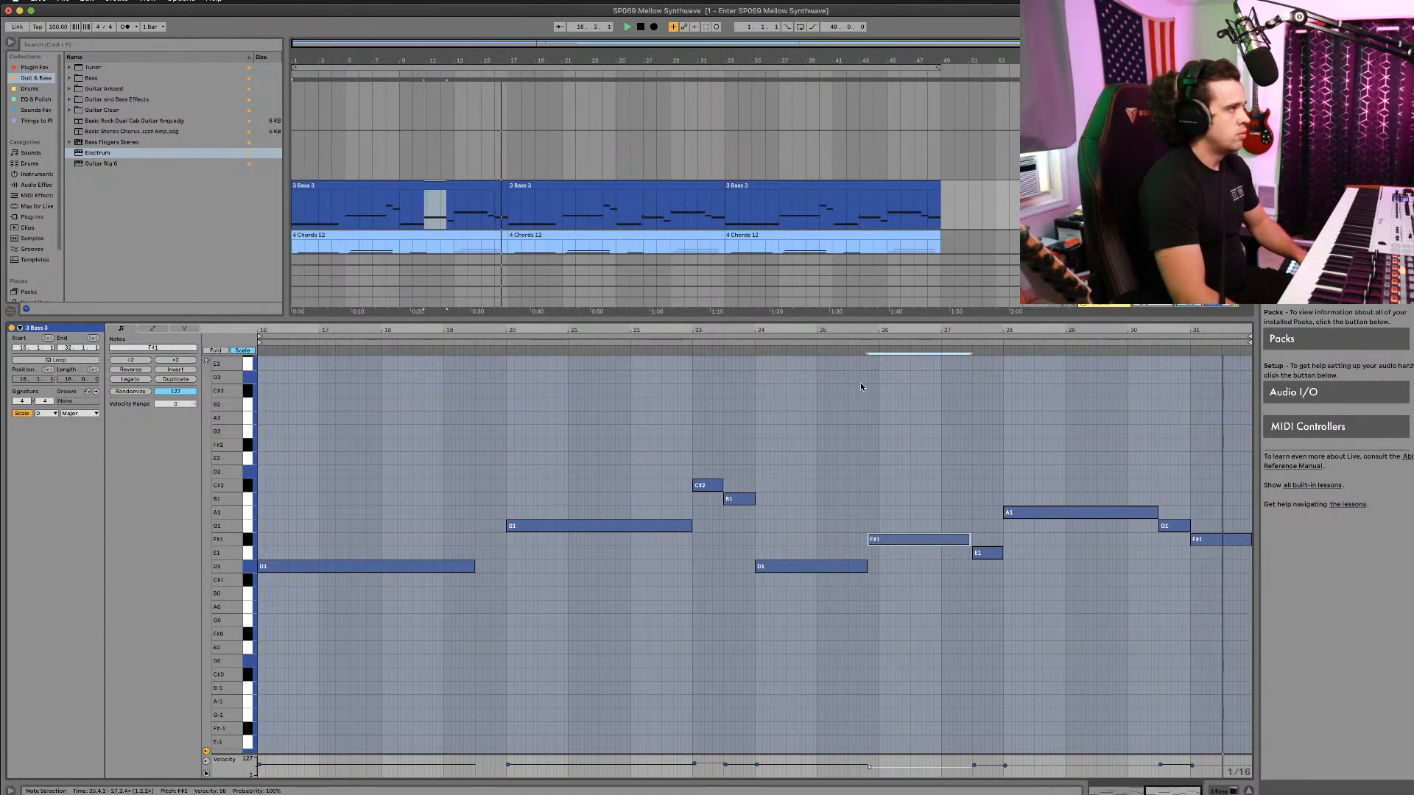
scroll(757, 200, "down", 4)
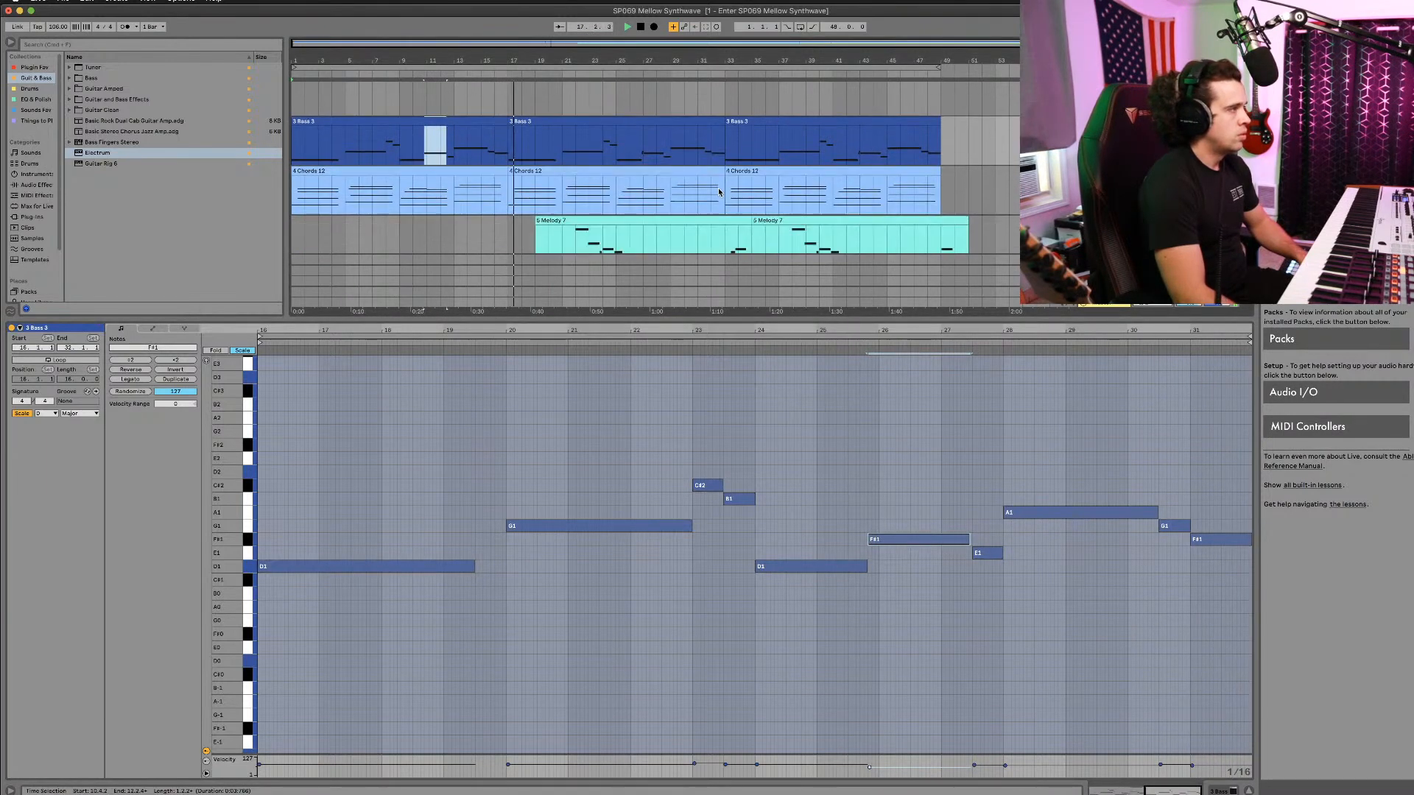
scroll(719, 192, "down", 3)
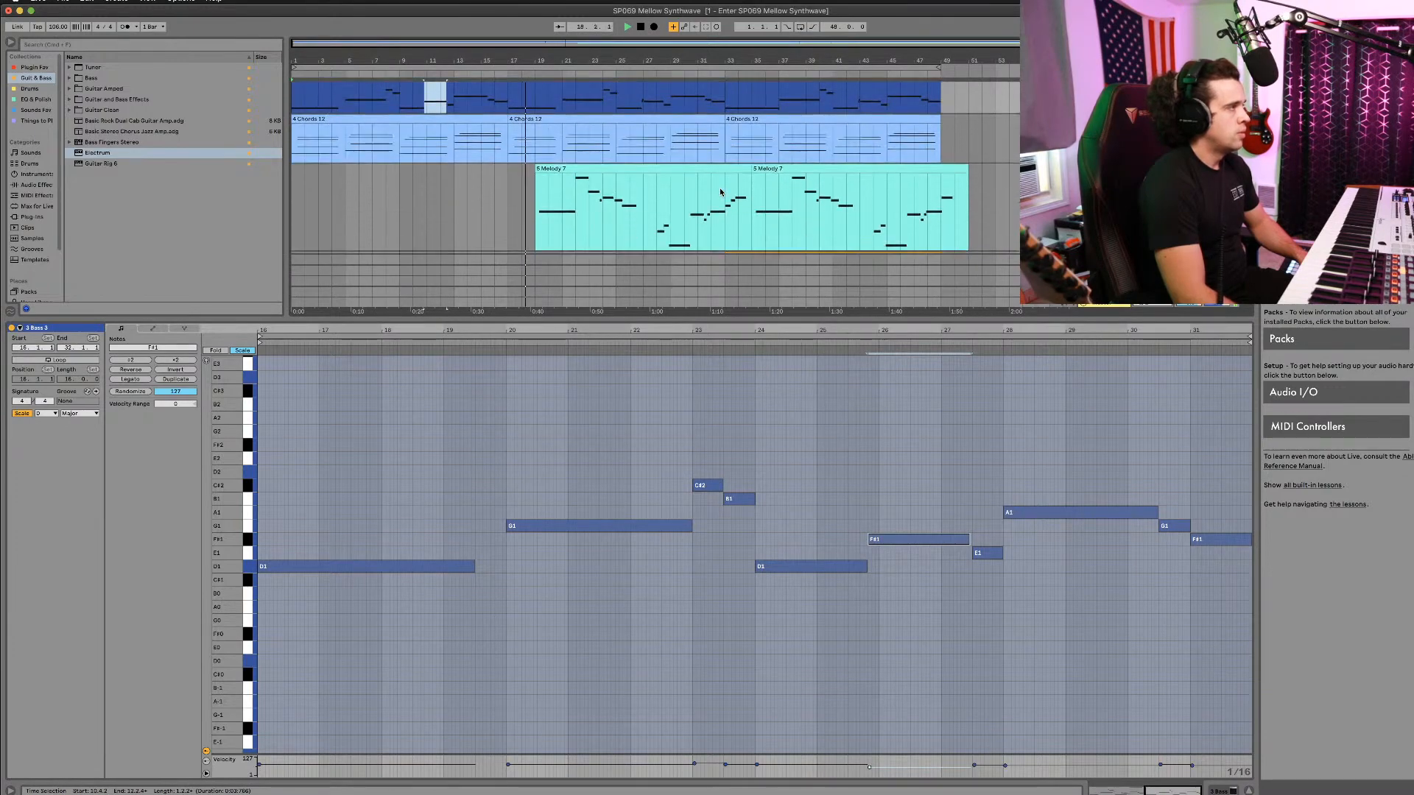
key("shift+Tab")
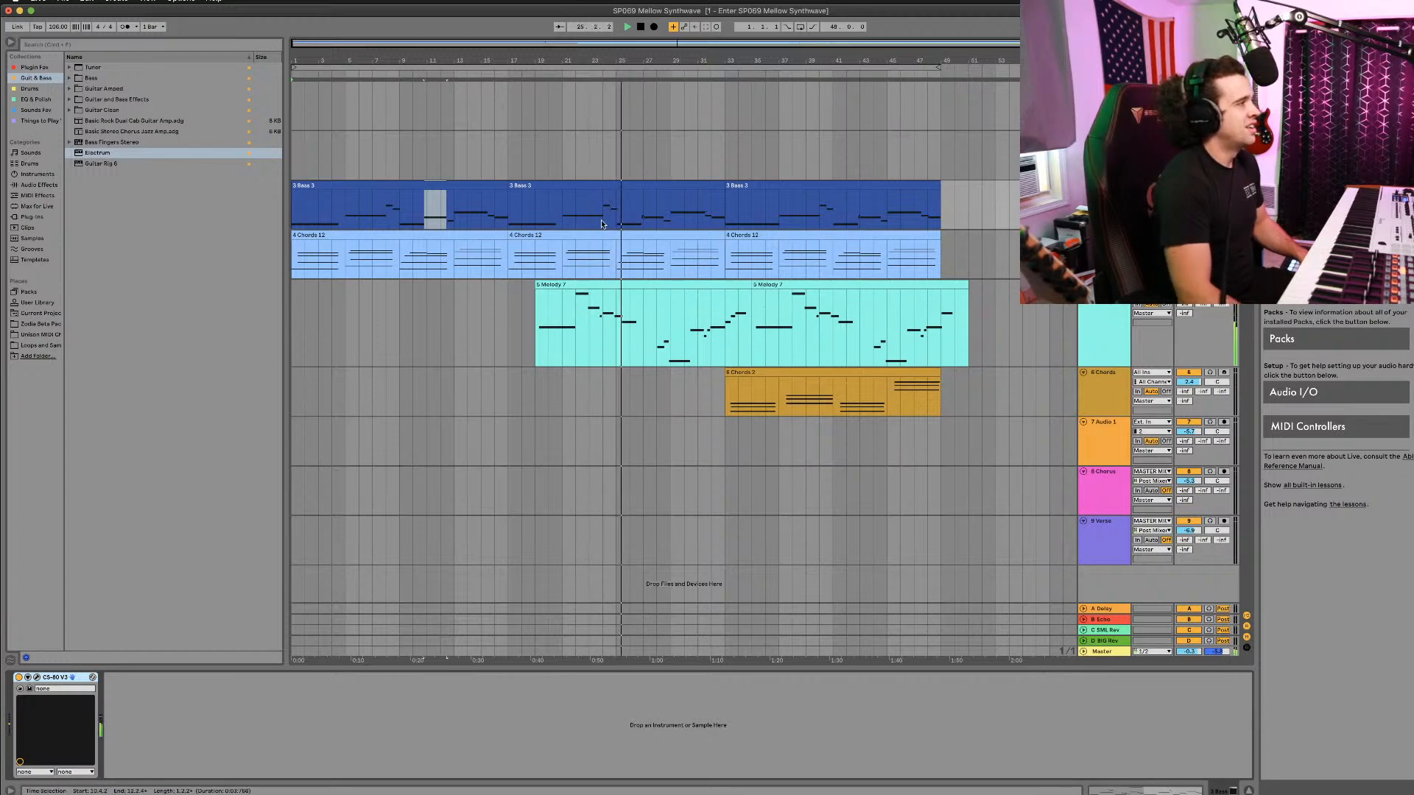
Step: Replace the third 3 Bass clip with a copy of the corrected one and lengthen its first D1 note up to the following G1
left_click(520, 159)
left_click_drag(476, 186, 837, 193)
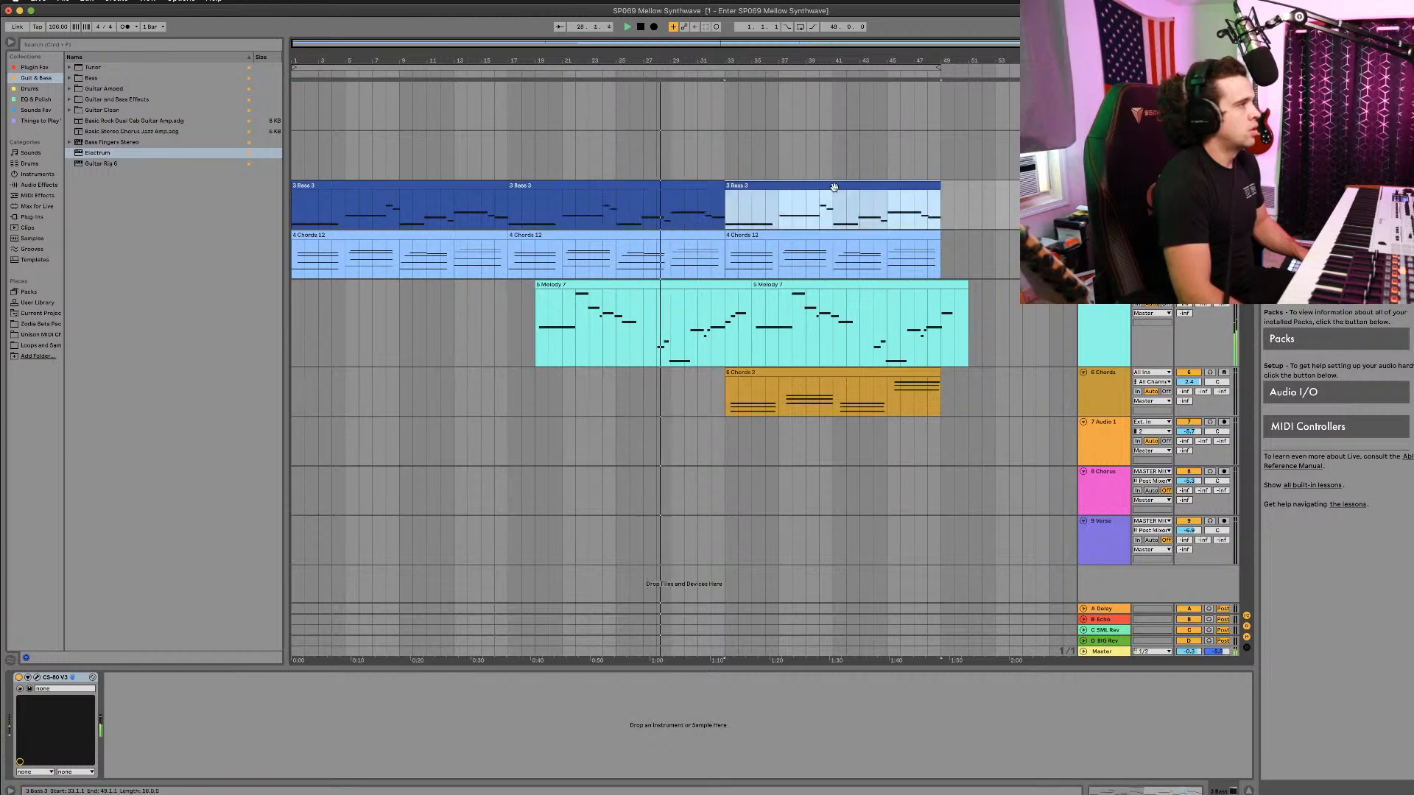
double_click(761, 188)
left_click(492, 567)
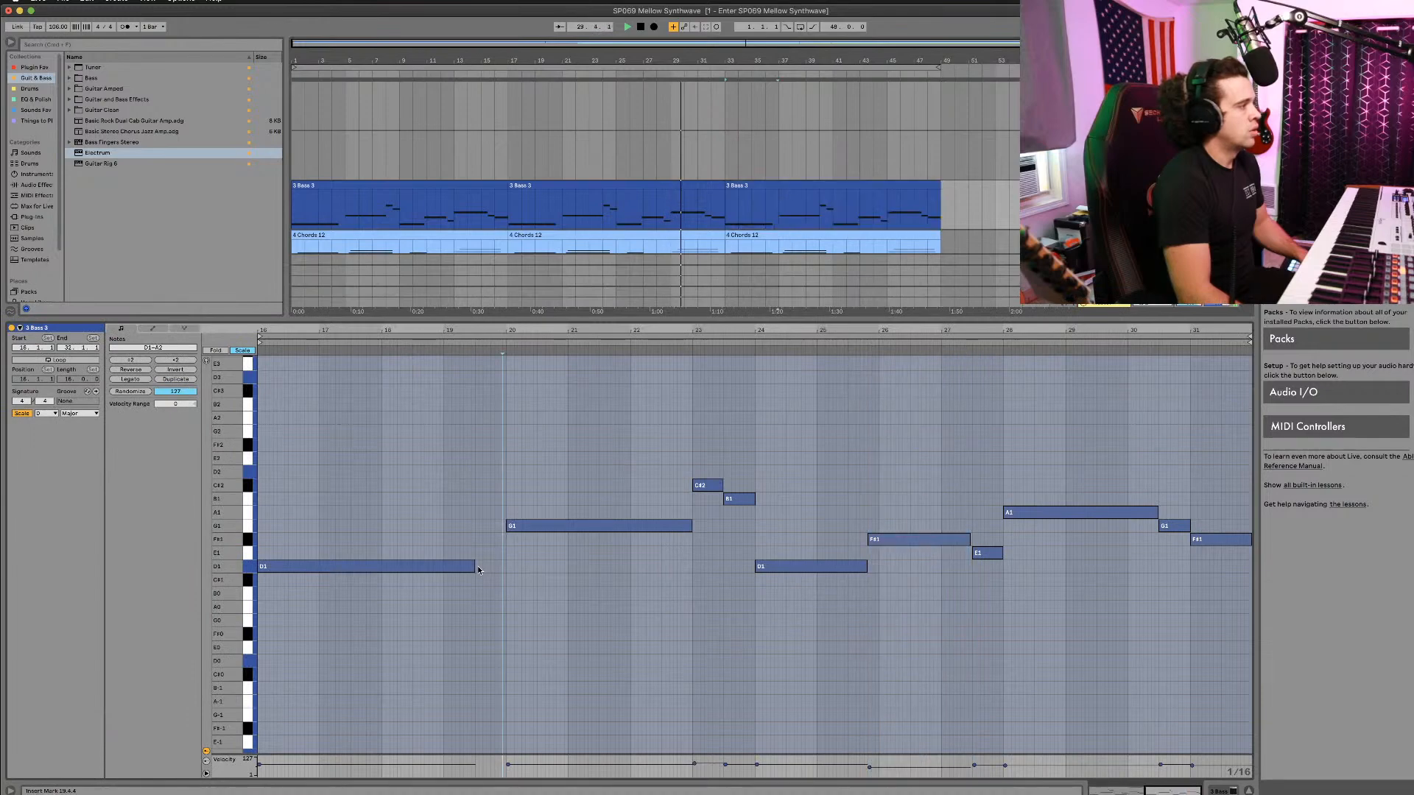
left_click_drag(478, 566, 504, 564)
key("shift+Tab")
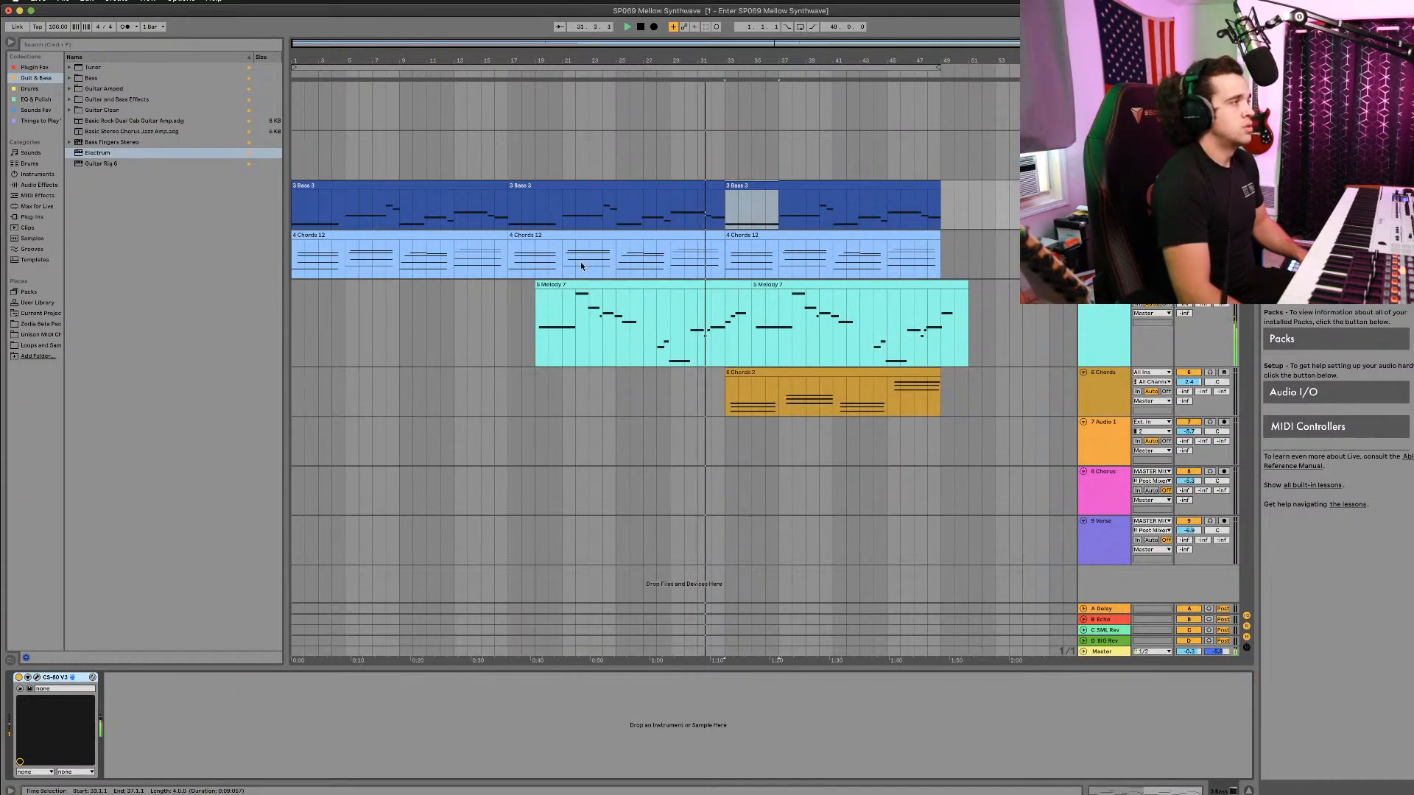
Step: Review the devices on the 6 Chords and 5 Melody tracks while the arrangement plays to its end
left_click(561, 404)
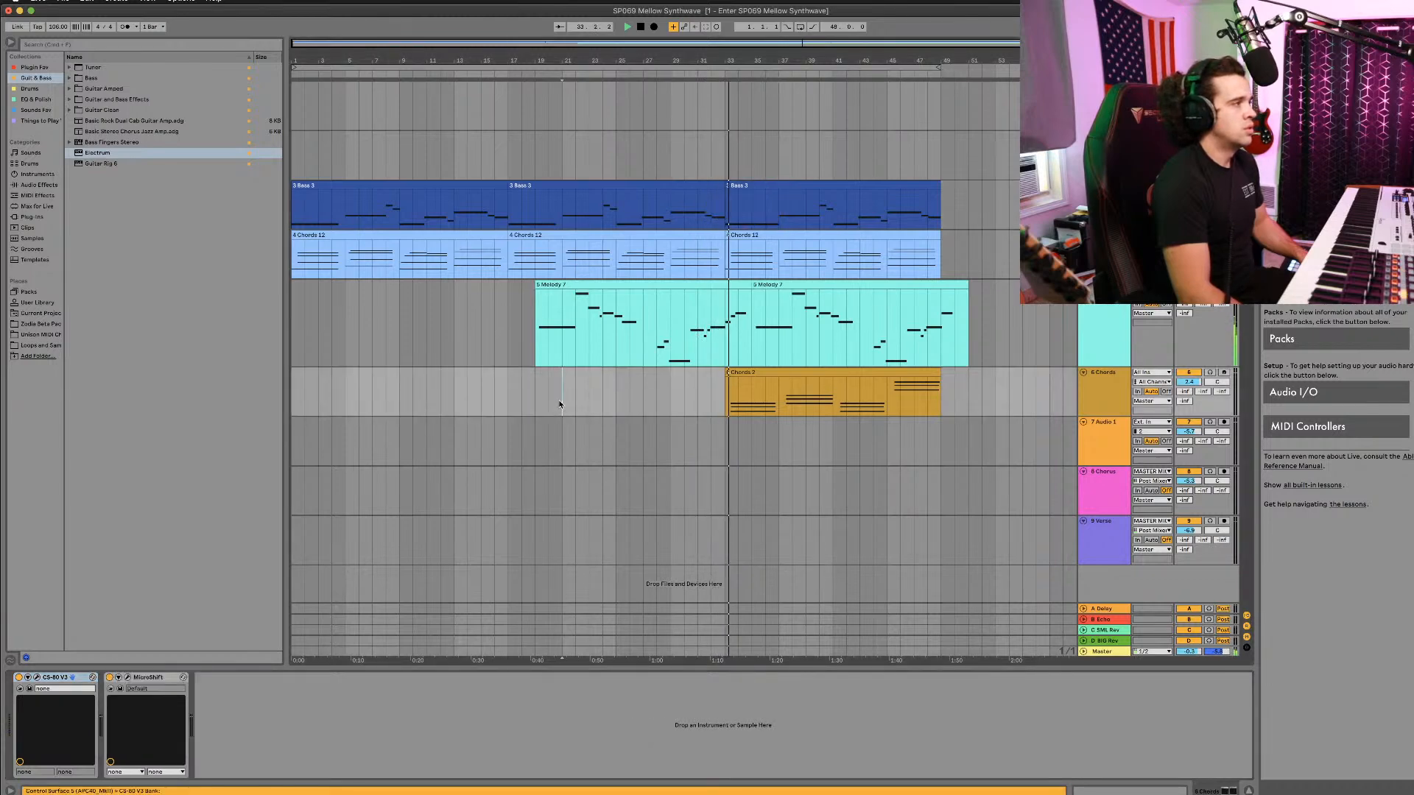
left_click(1102, 396)
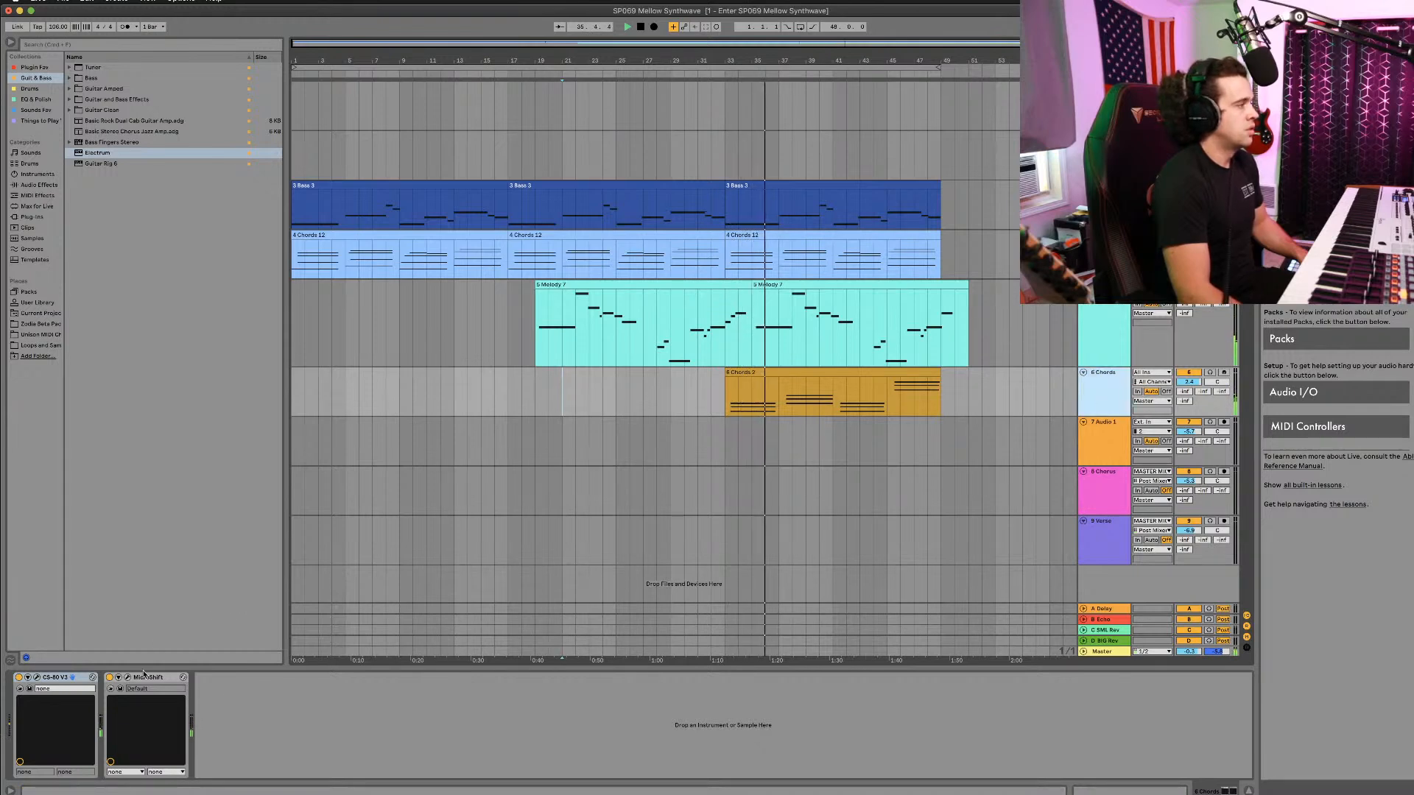
left_click(1103, 324)
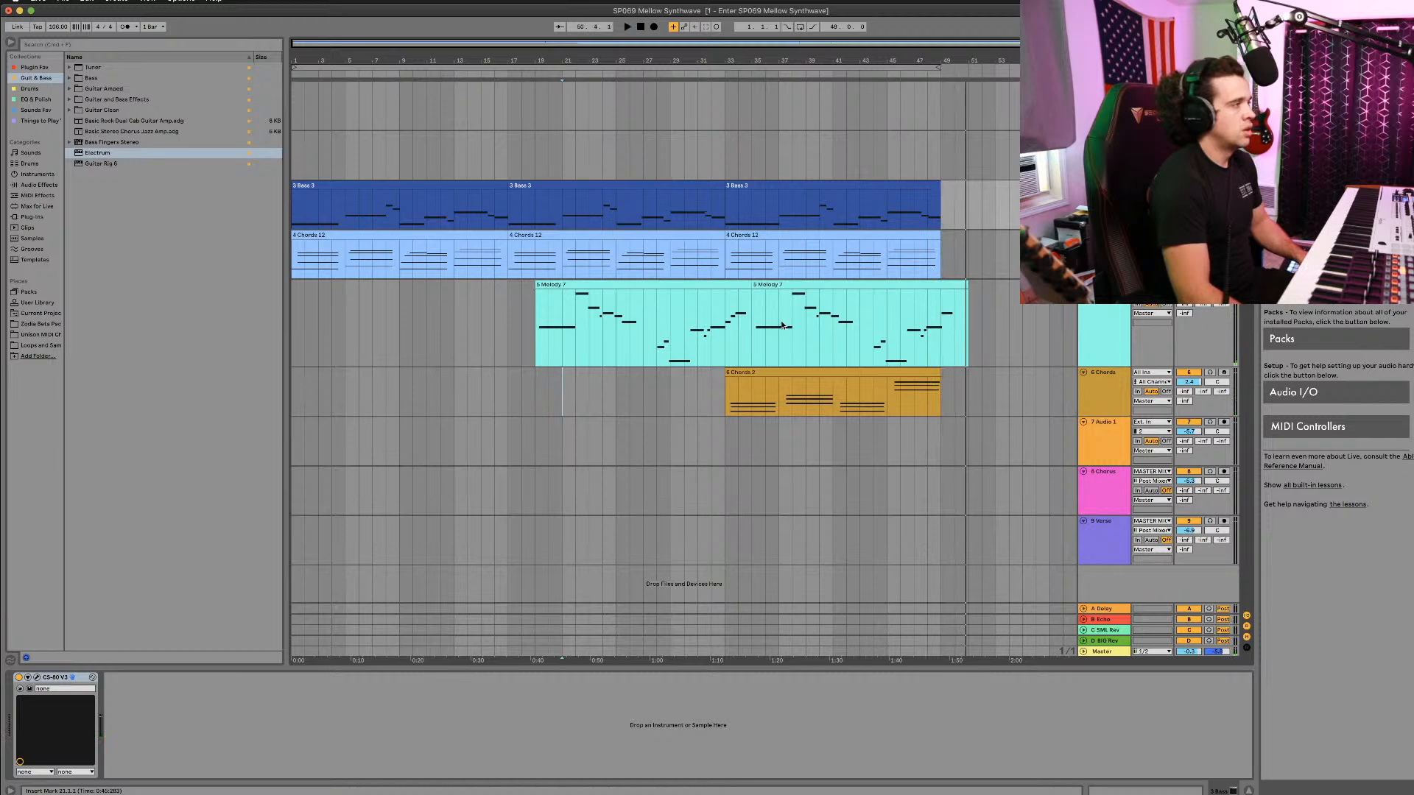
Step: Add a D3 note directly after the final G3 in the second 5 Melody 7 clip by duplicating that G3
double_click(920, 298)
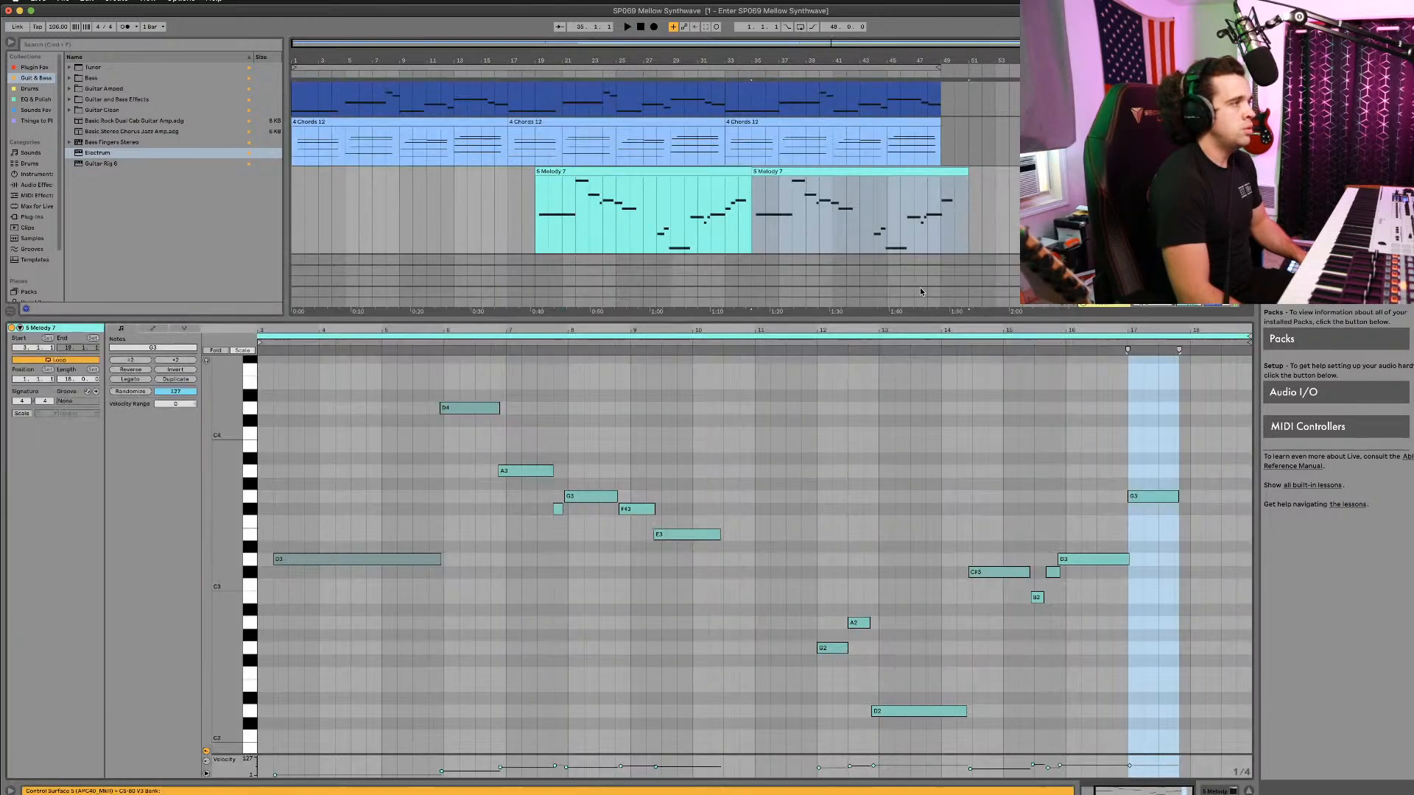
left_click(1142, 501)
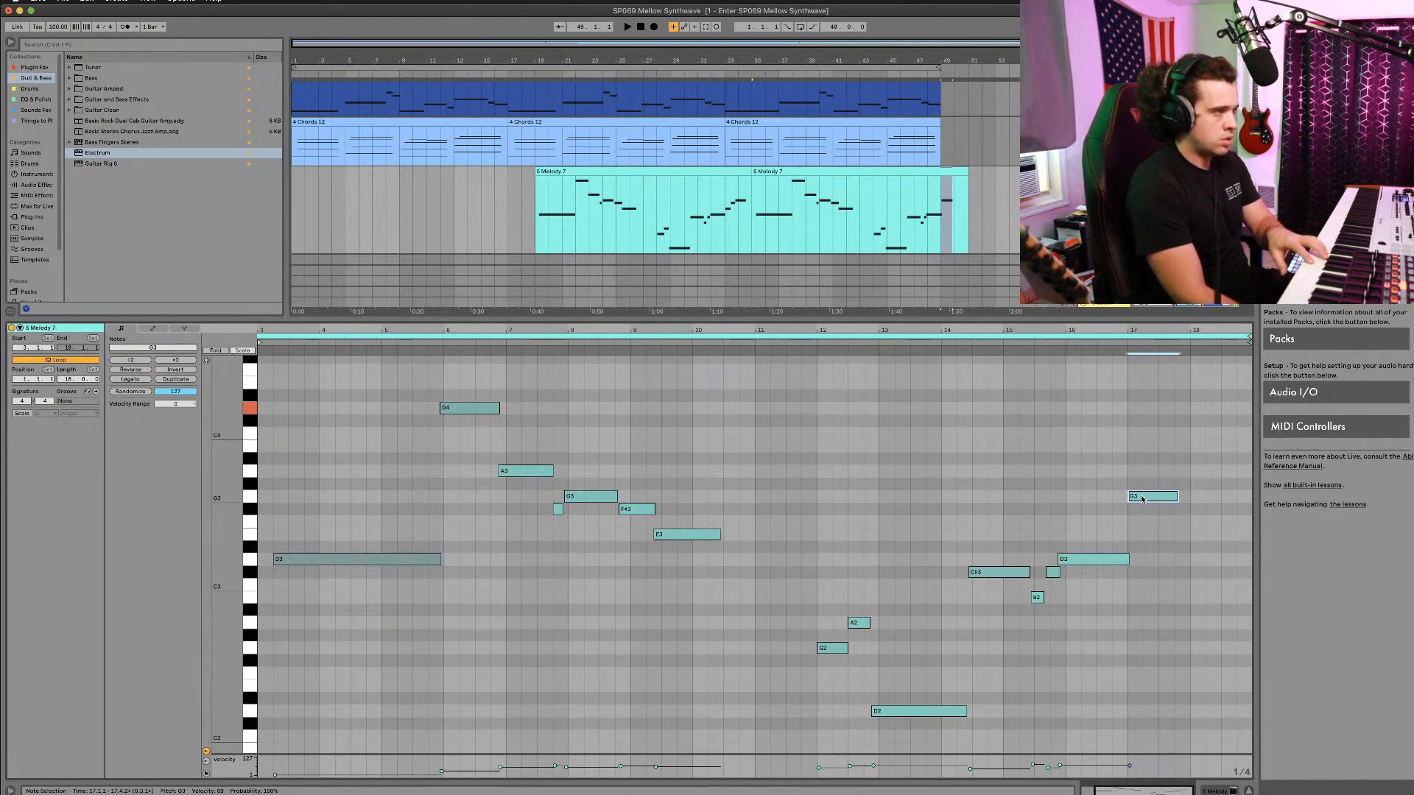
scroll(1023, 537, "down", 3)
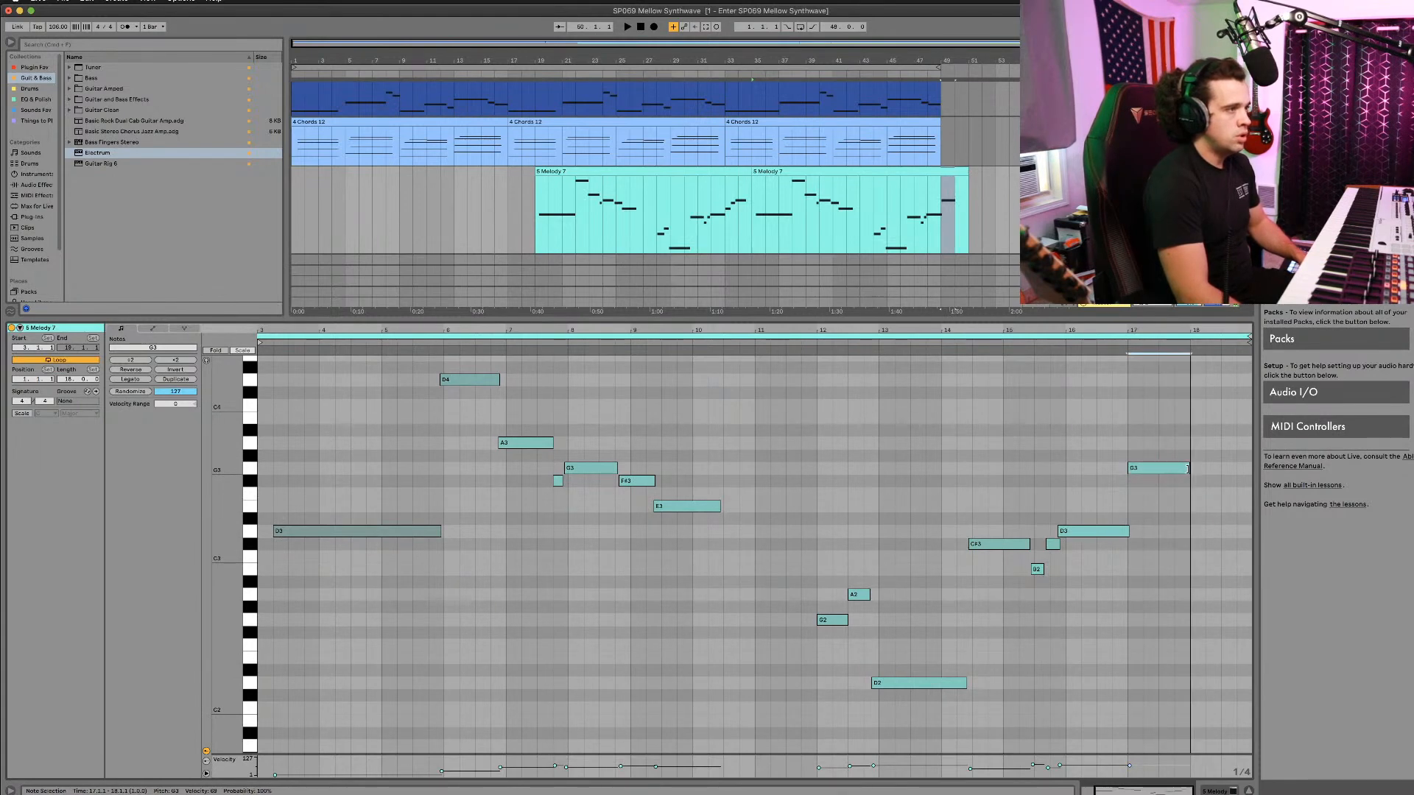
left_click_drag(1179, 468, 1205, 535)
Step: Play back the melody's ending and raise the clip's last note to E3
left_click(911, 196)
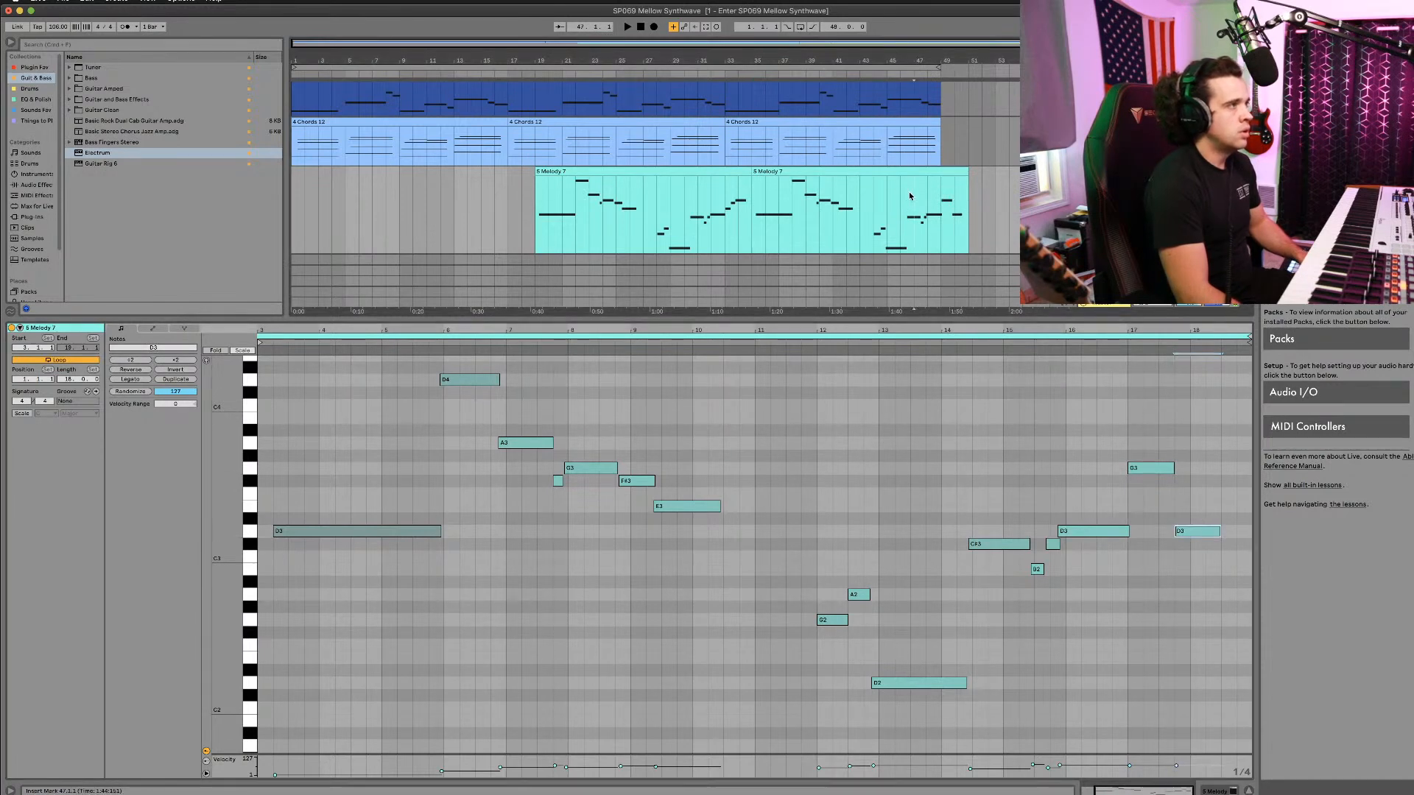
key("space")
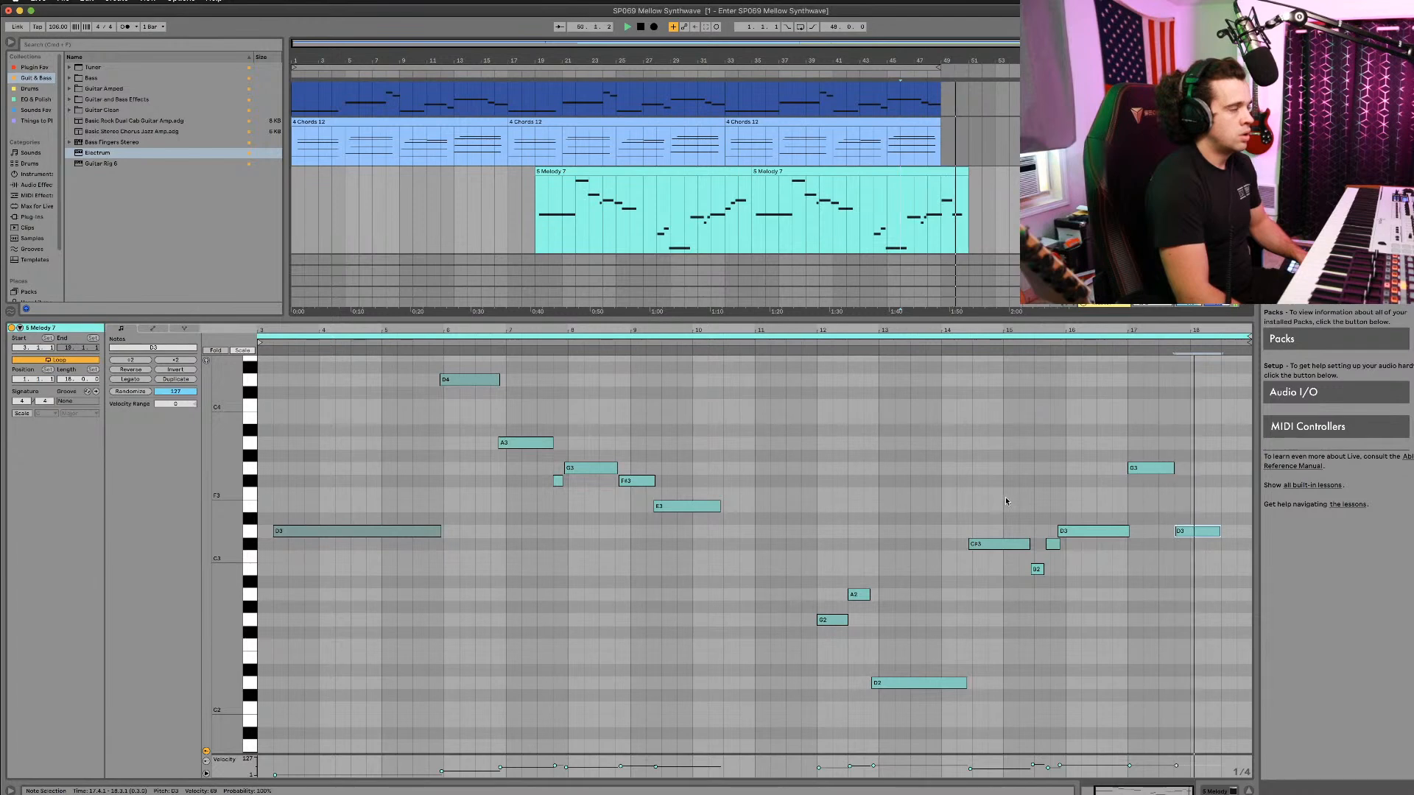
mouse_move(1197, 531)
left_mouse_down()
mouse_move(1198, 555)
mouse_move(1195, 512)
left_mouse_up()
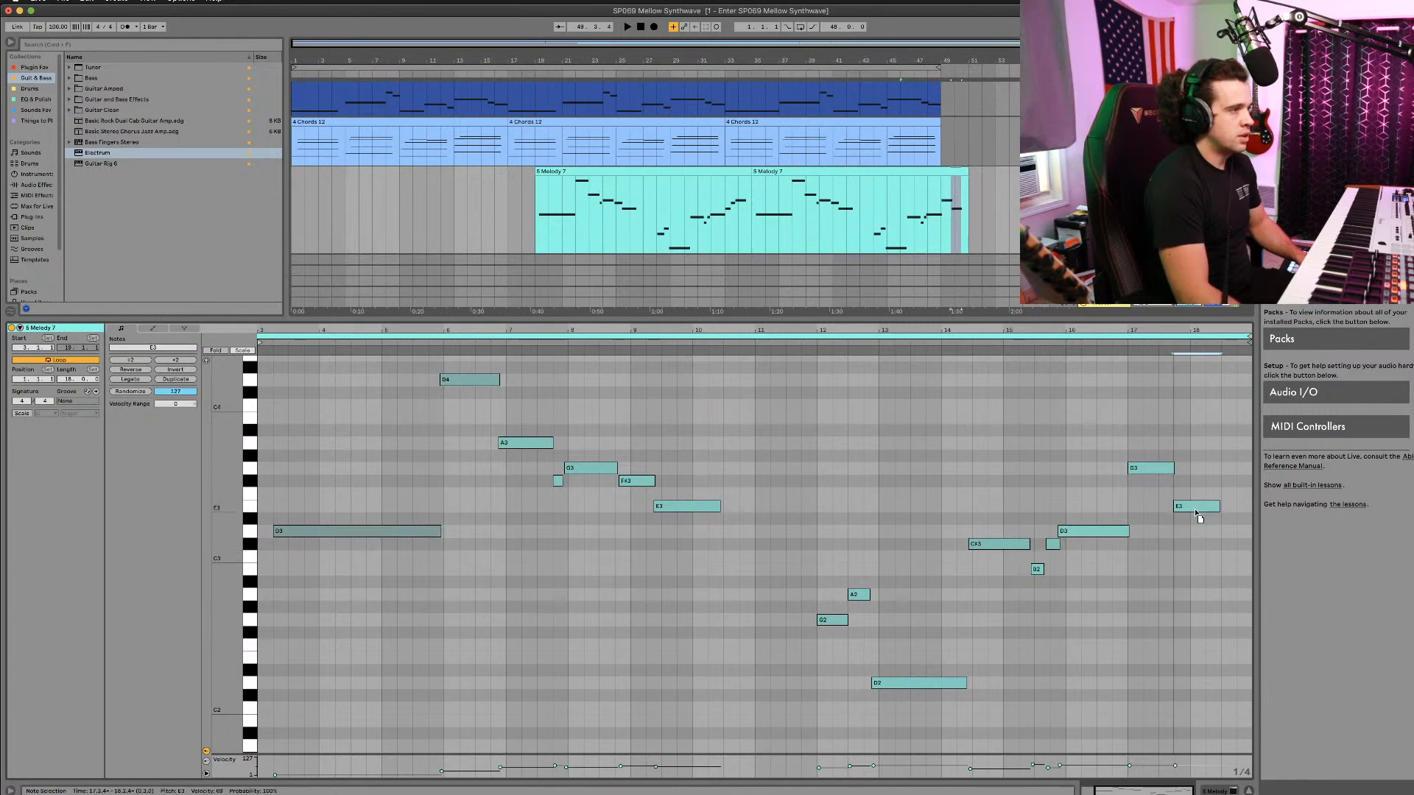
Step: Play back the melody's ending and raise the last note of the second 5 Melody 7 clip to F#3
left_click(967, 528)
key("space")
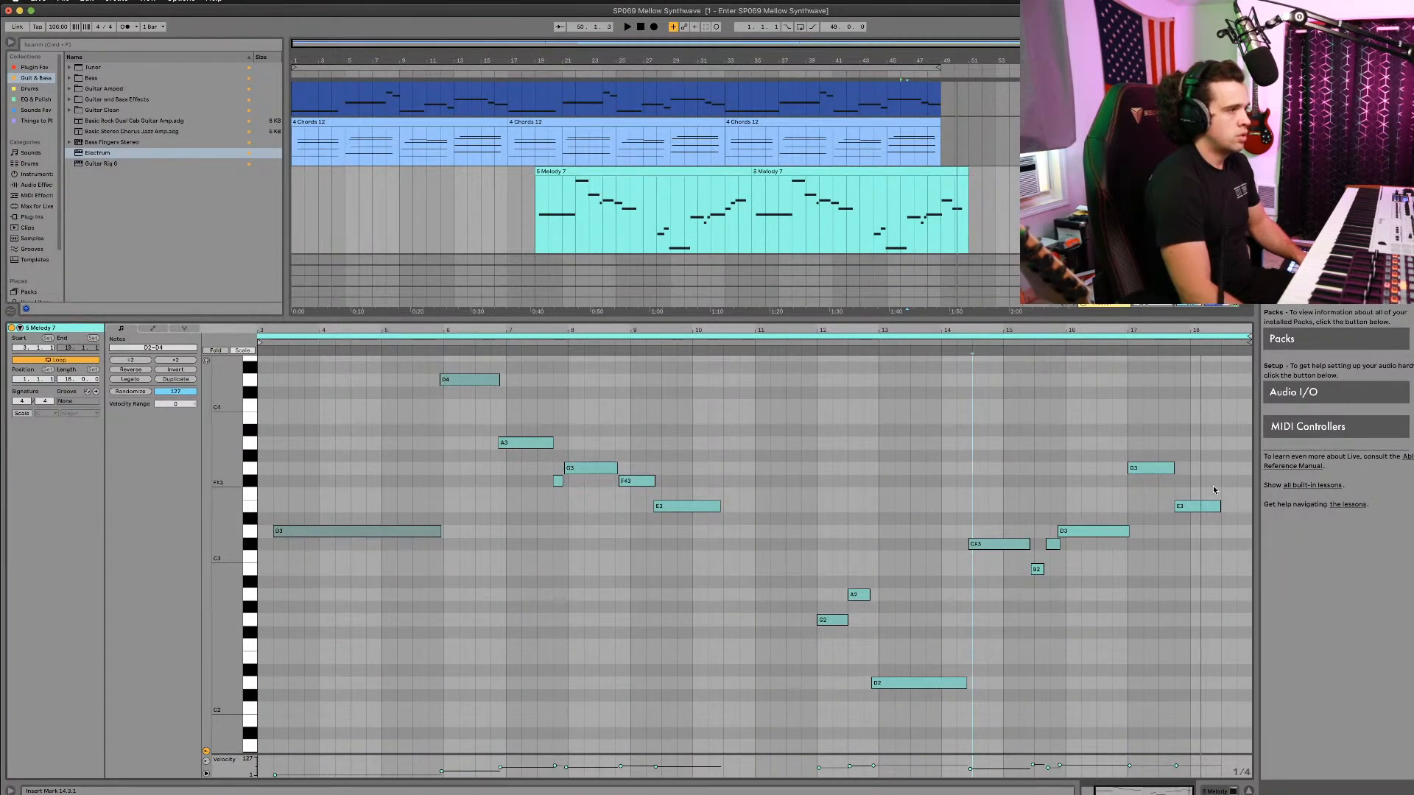
left_click(1181, 508)
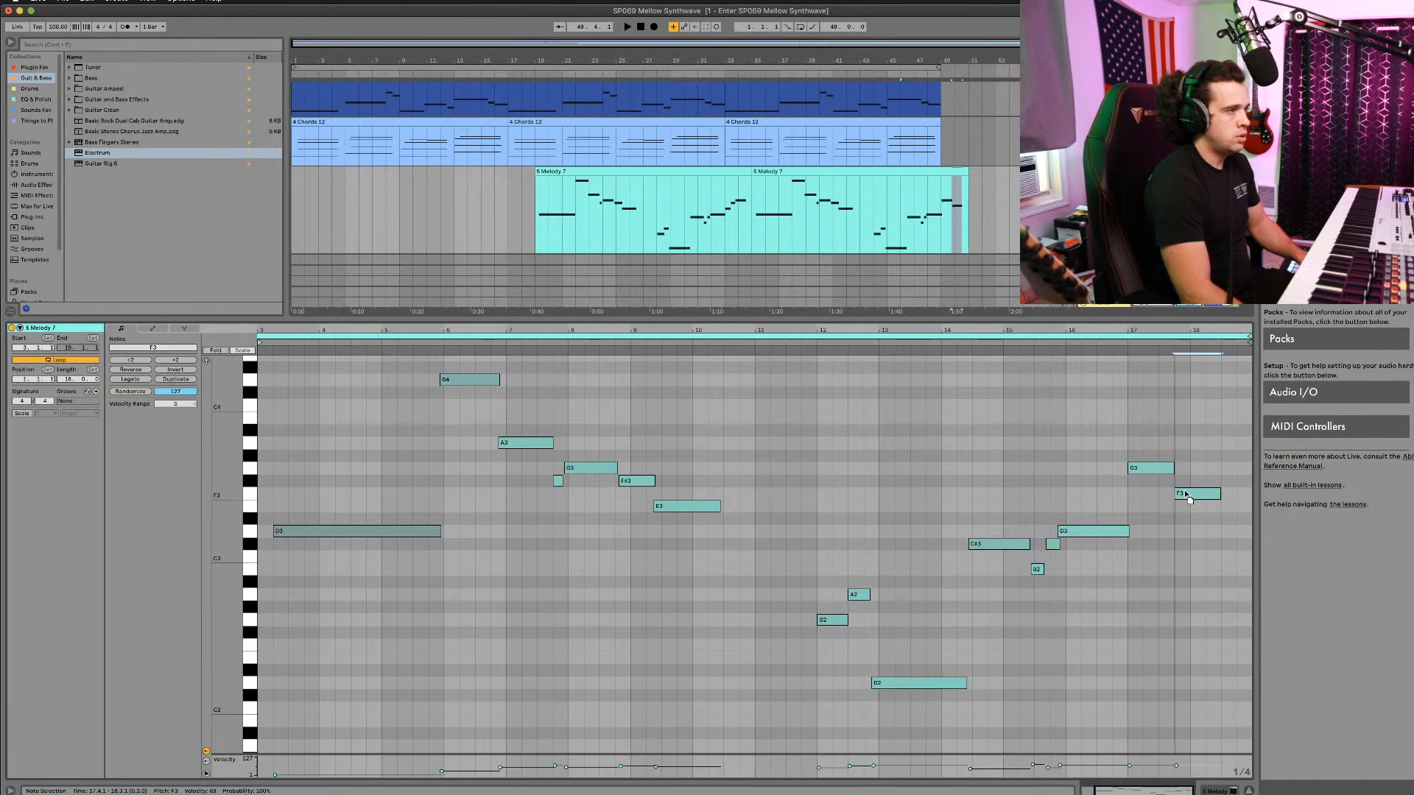
key("Up")
left_click(1110, 508)
key("space")
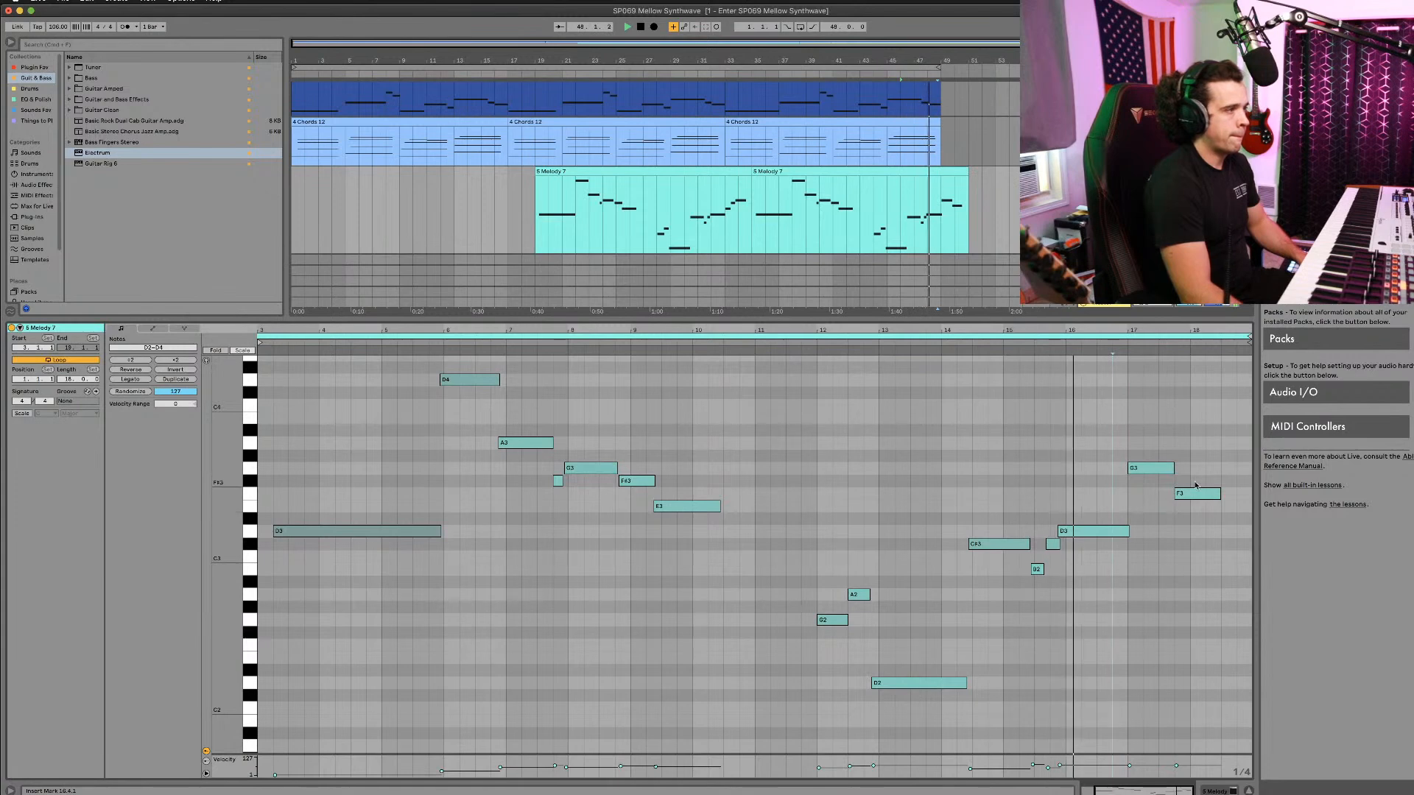
left_click_drag(1197, 494, 1198, 484)
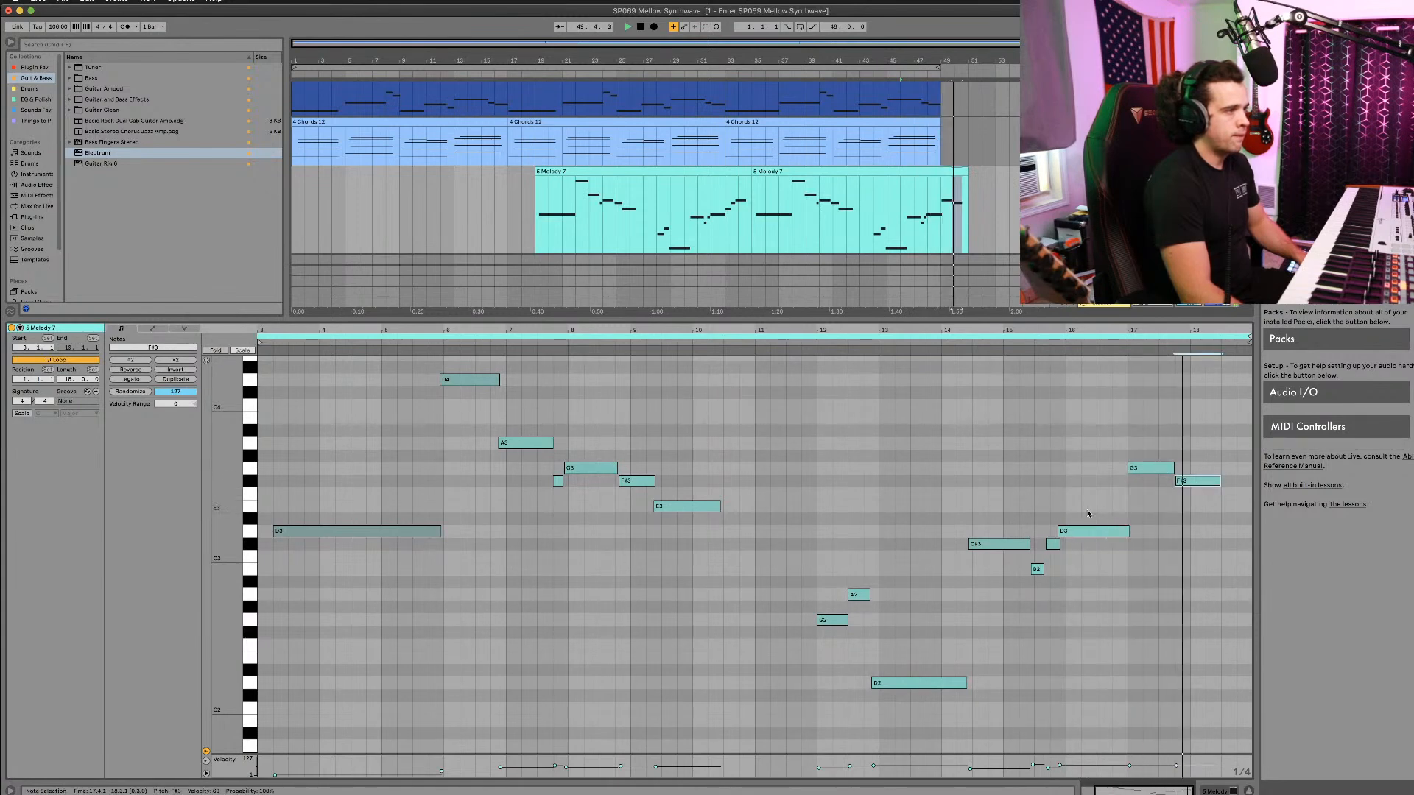
key("space")
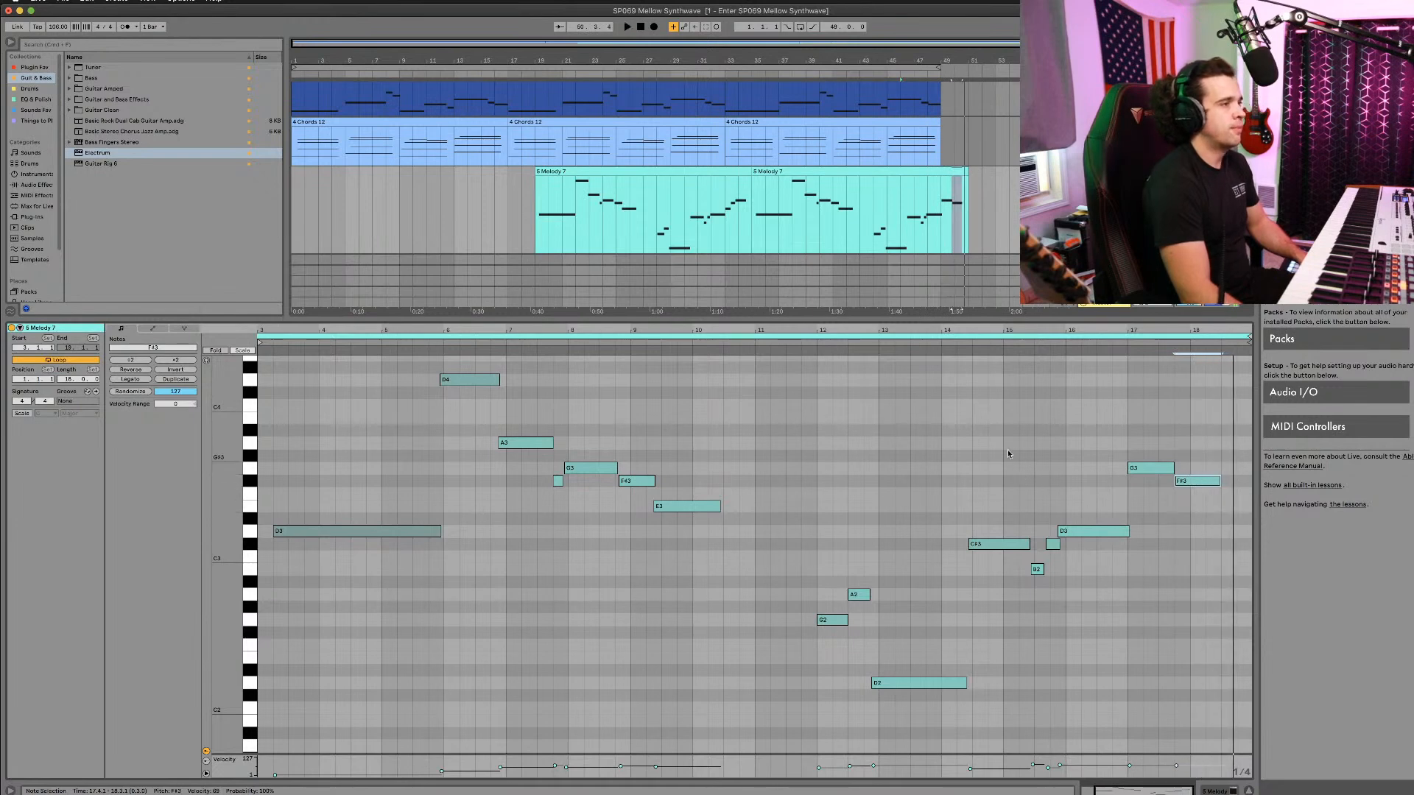
Step: Save the set as a new version named SP069 Mellow Synthwave V2
key("shift+Tab")
key("super+shift+s")
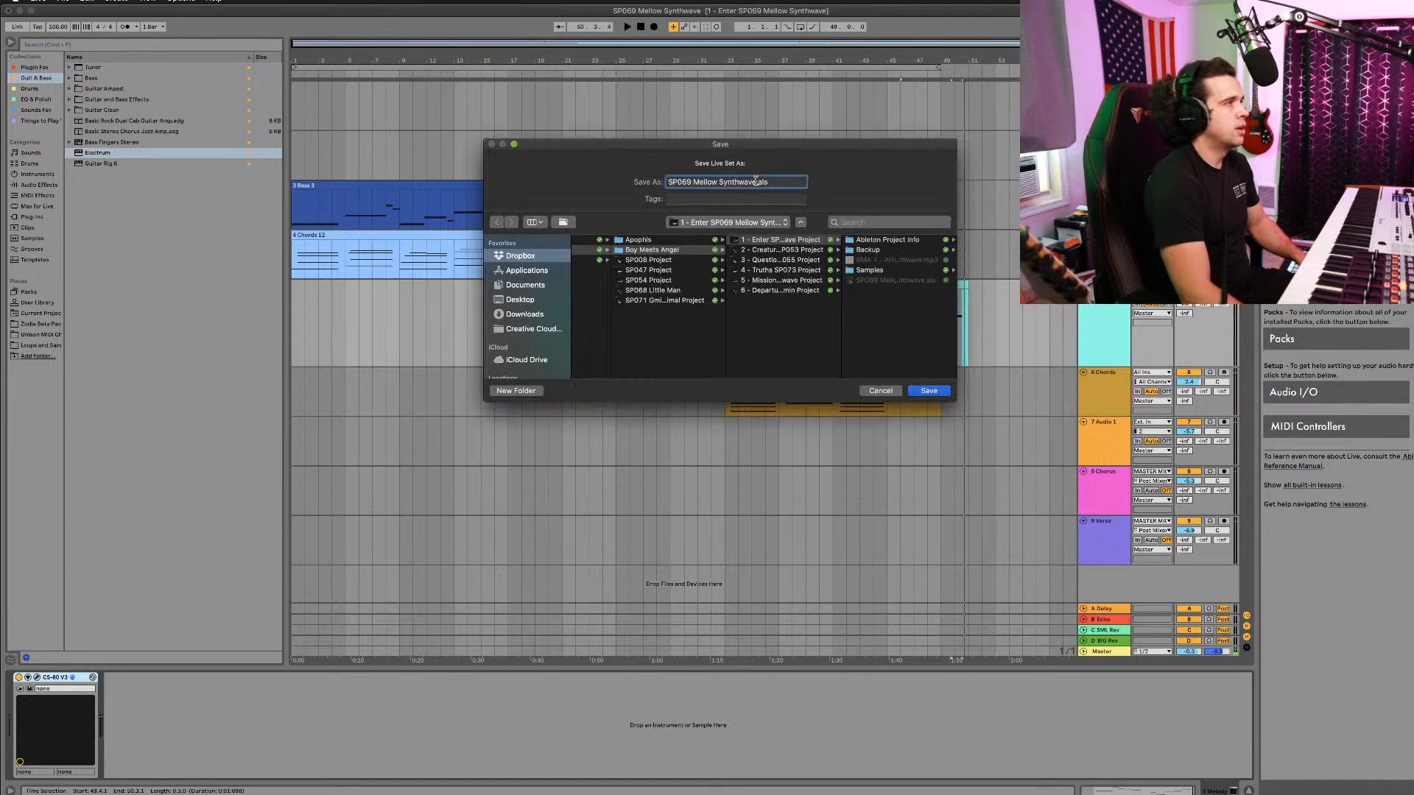
type("V2")
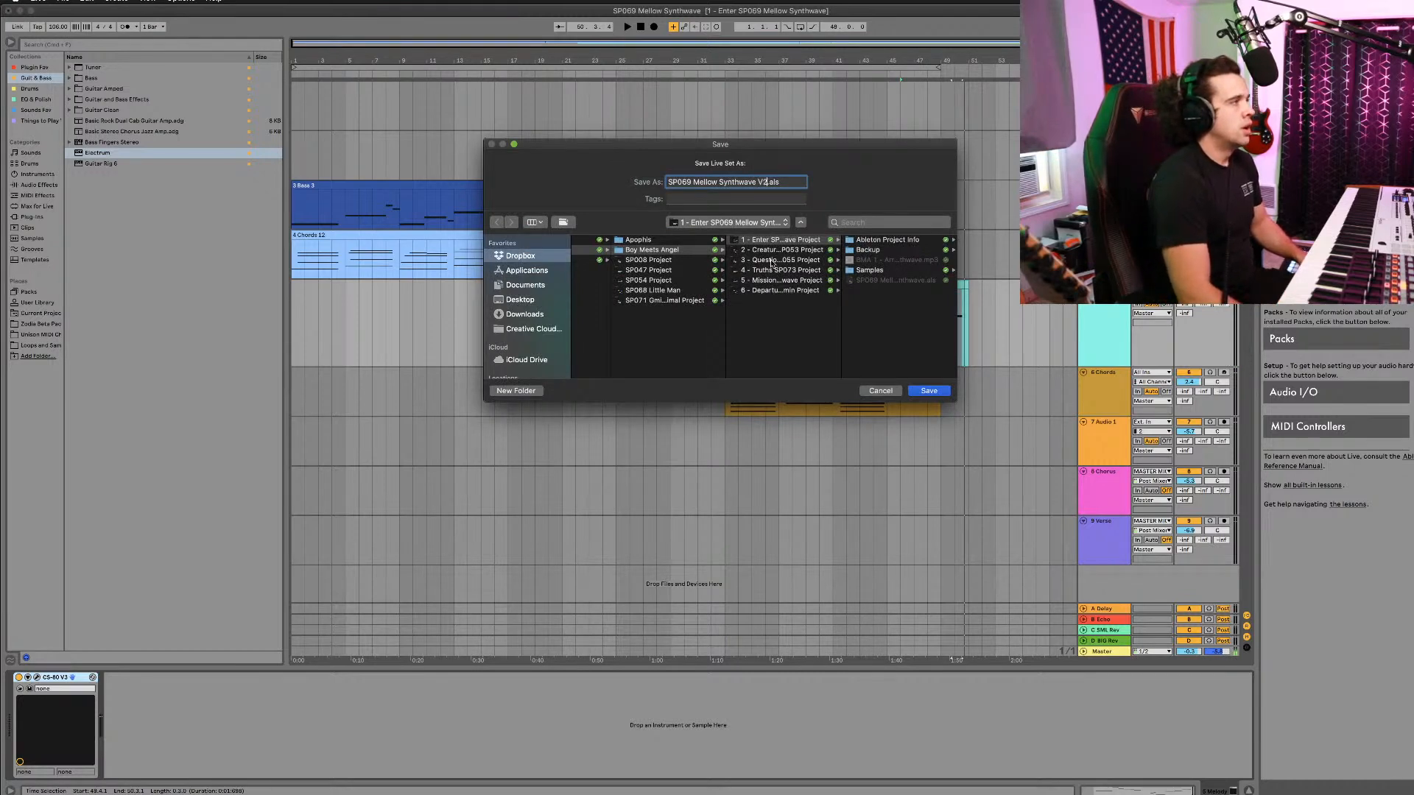
left_click(940, 391)
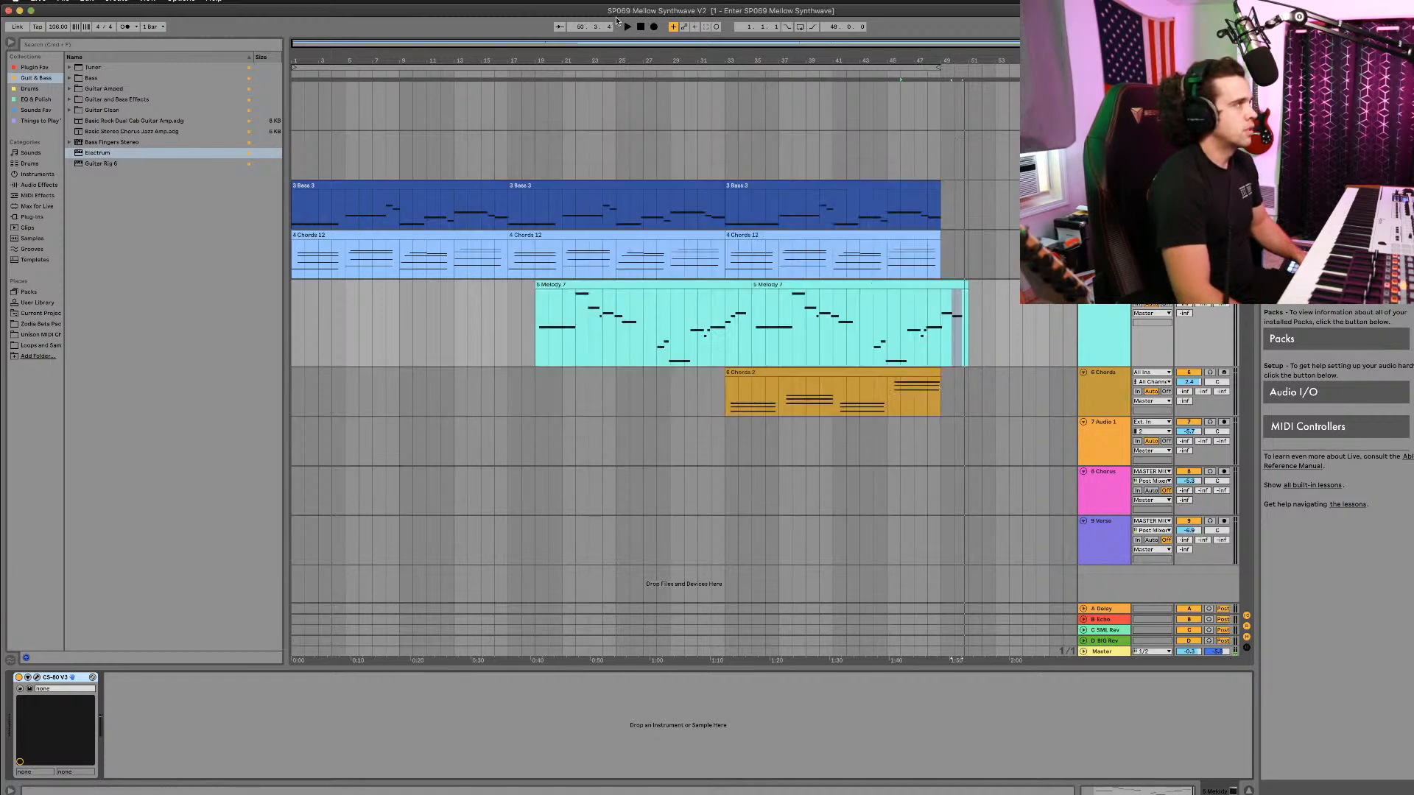
Step: Play the arrangement from the start and inspect the 3 Bass track's CS-80 V instrument
left_click(641, 27)
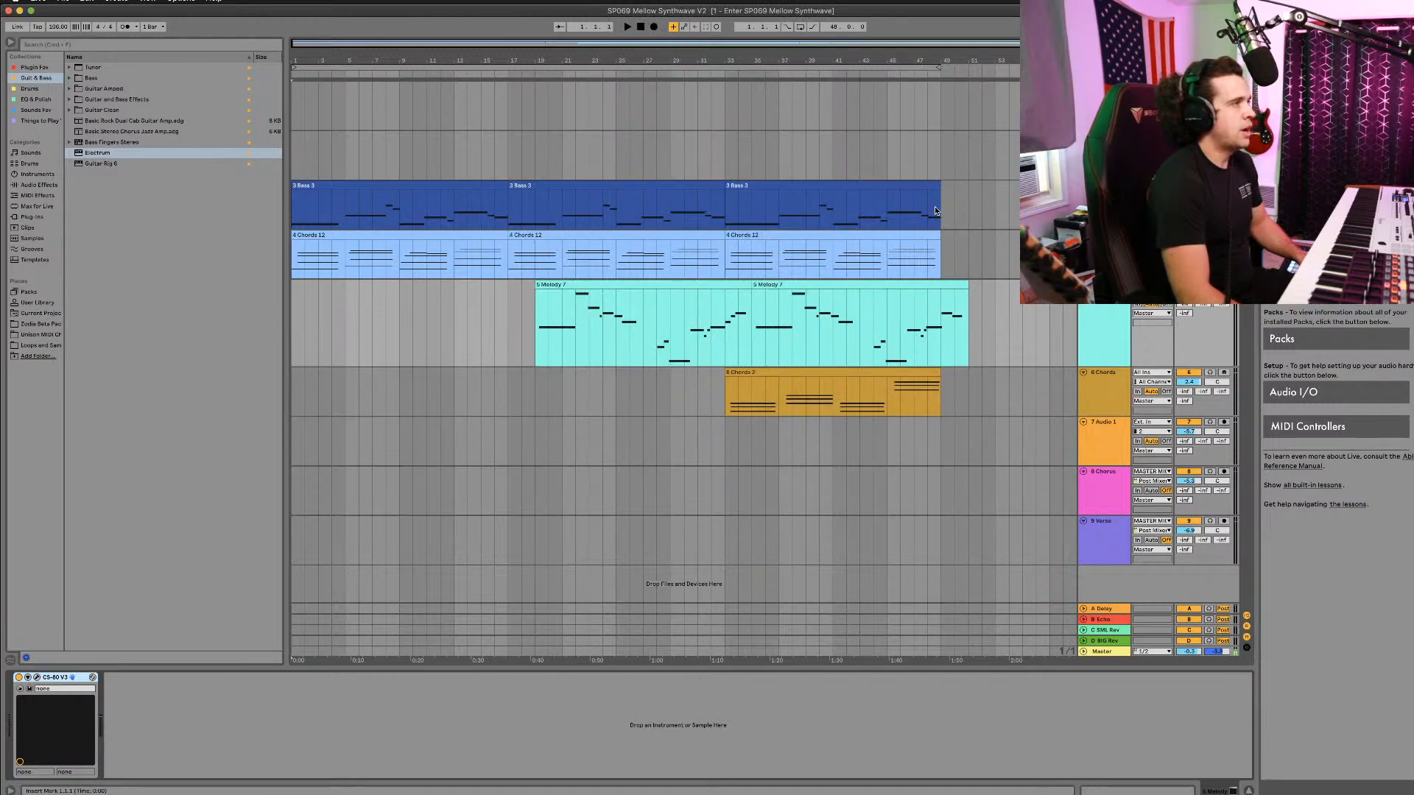
left_click(1104, 187)
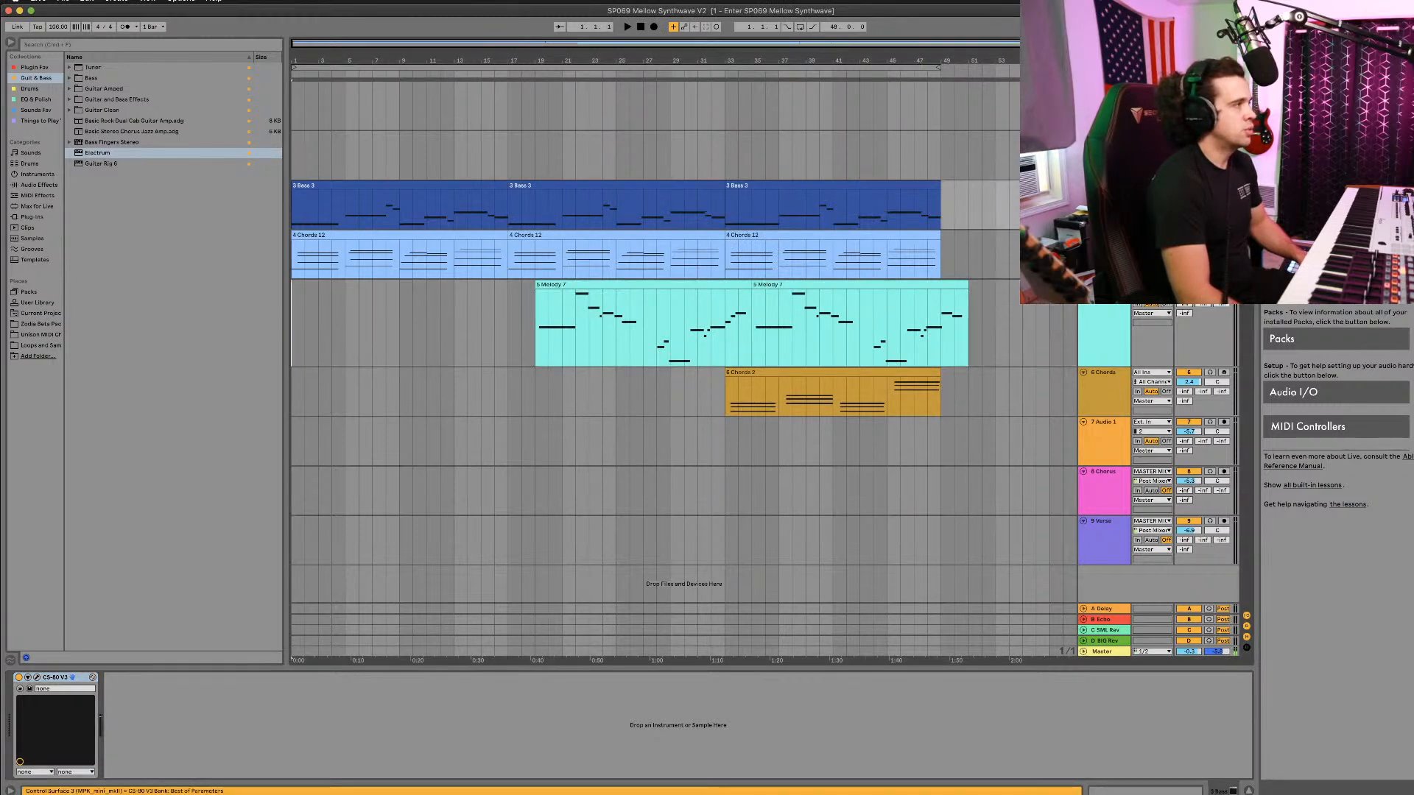
left_click(38, 677)
key("space")
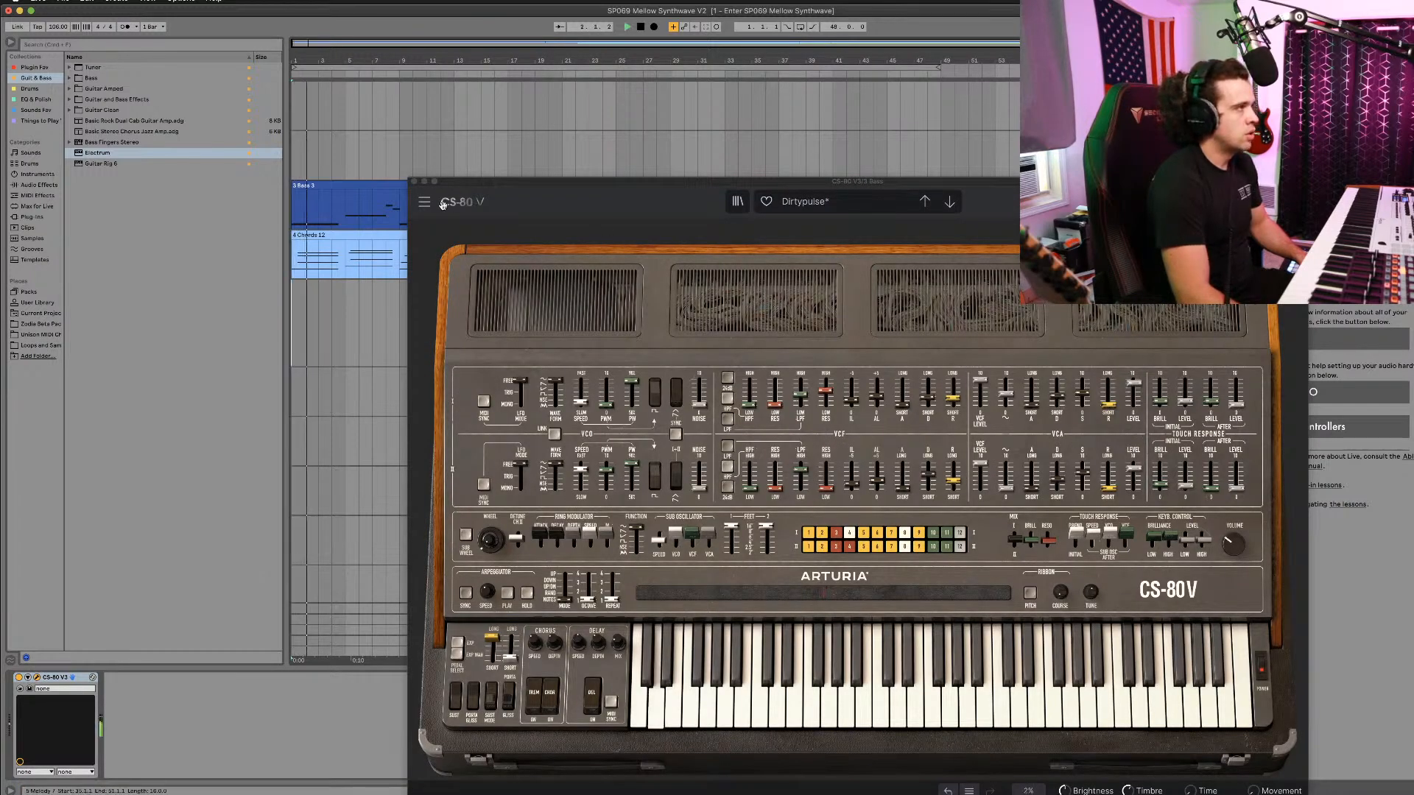
left_click(414, 182)
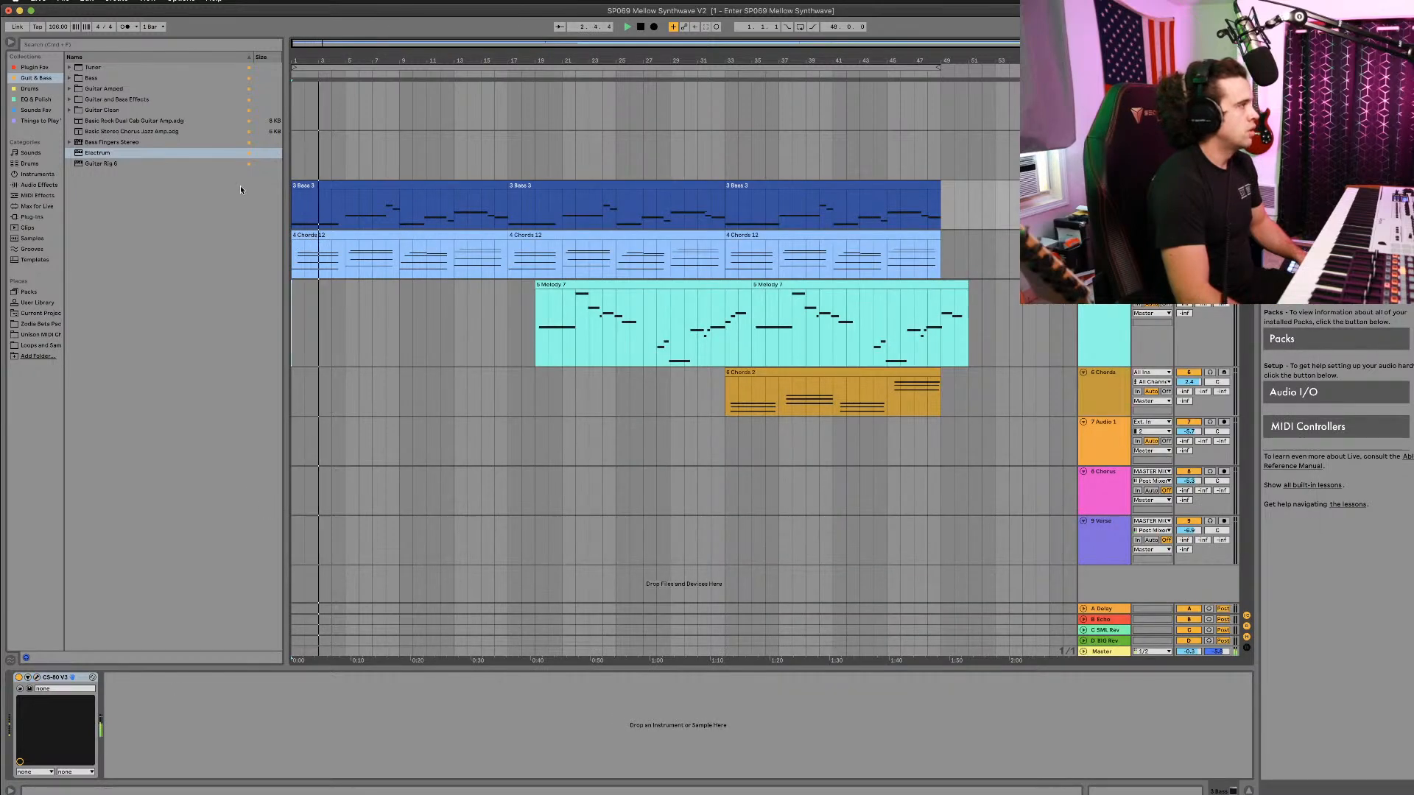
Step: Find Kaleidoscopes Mono/Stereo among the favourite plug-ins and add it after CS-80 V on the 3 Bass track
left_click(35, 109)
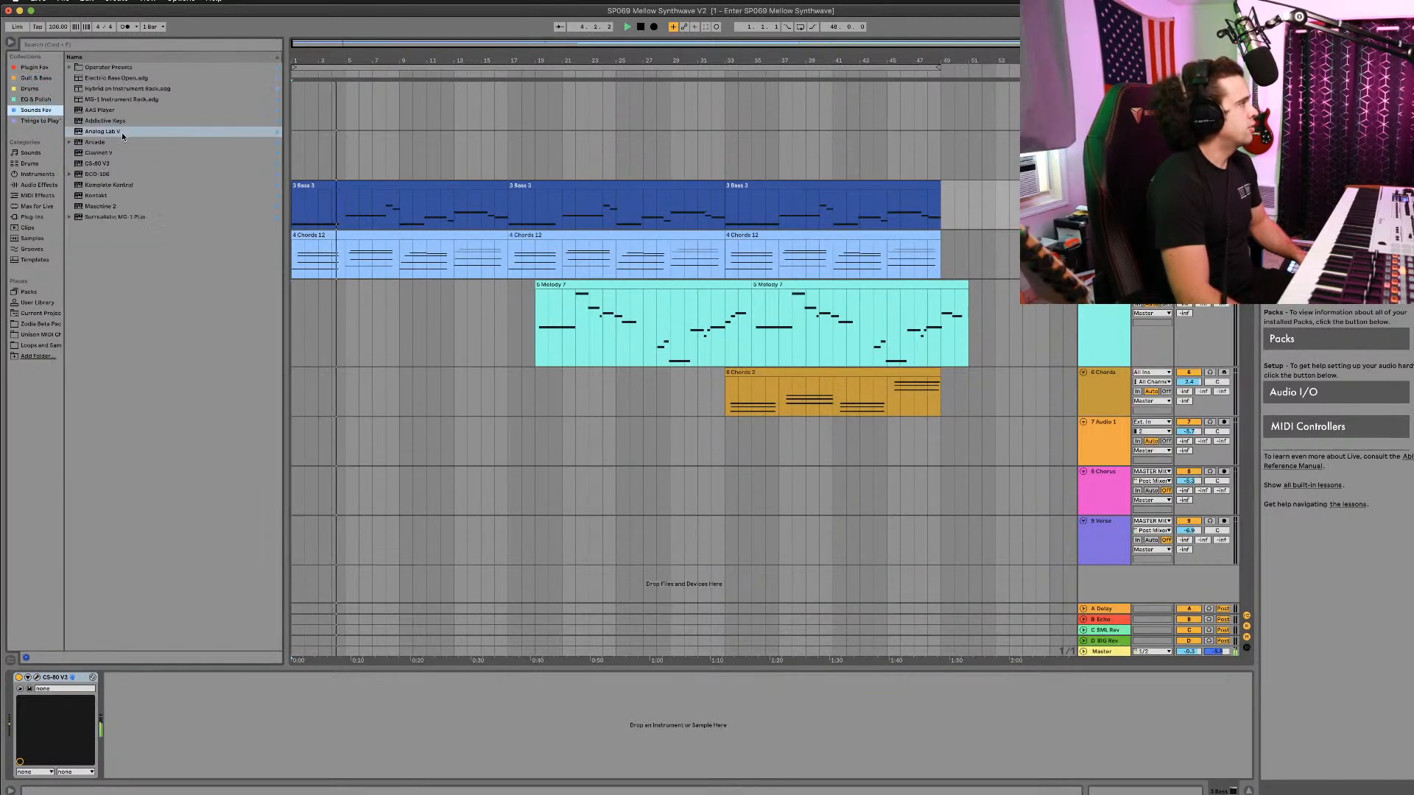
left_click(32, 88)
left_click(38, 98)
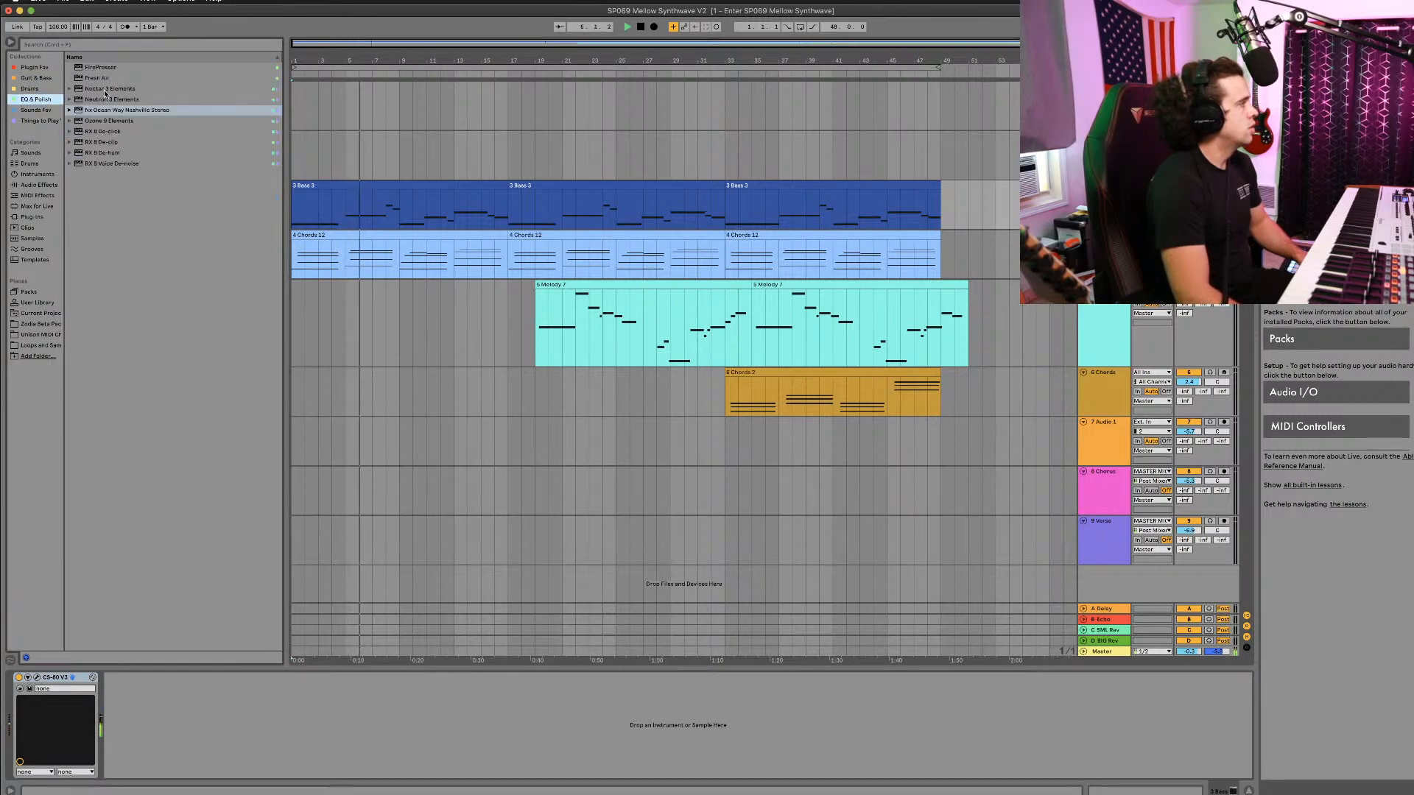
left_click(34, 67)
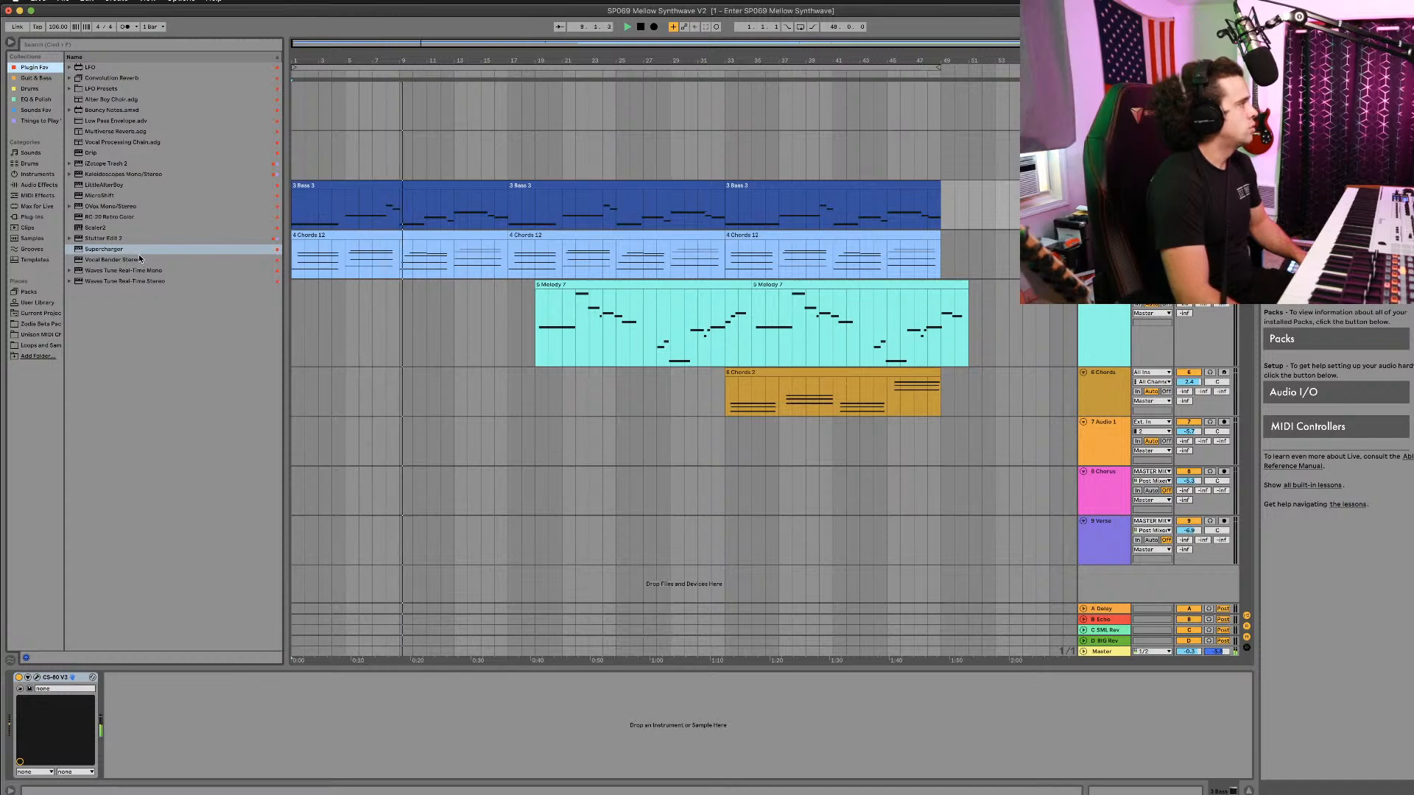
left_click_drag(109, 175, 153, 730)
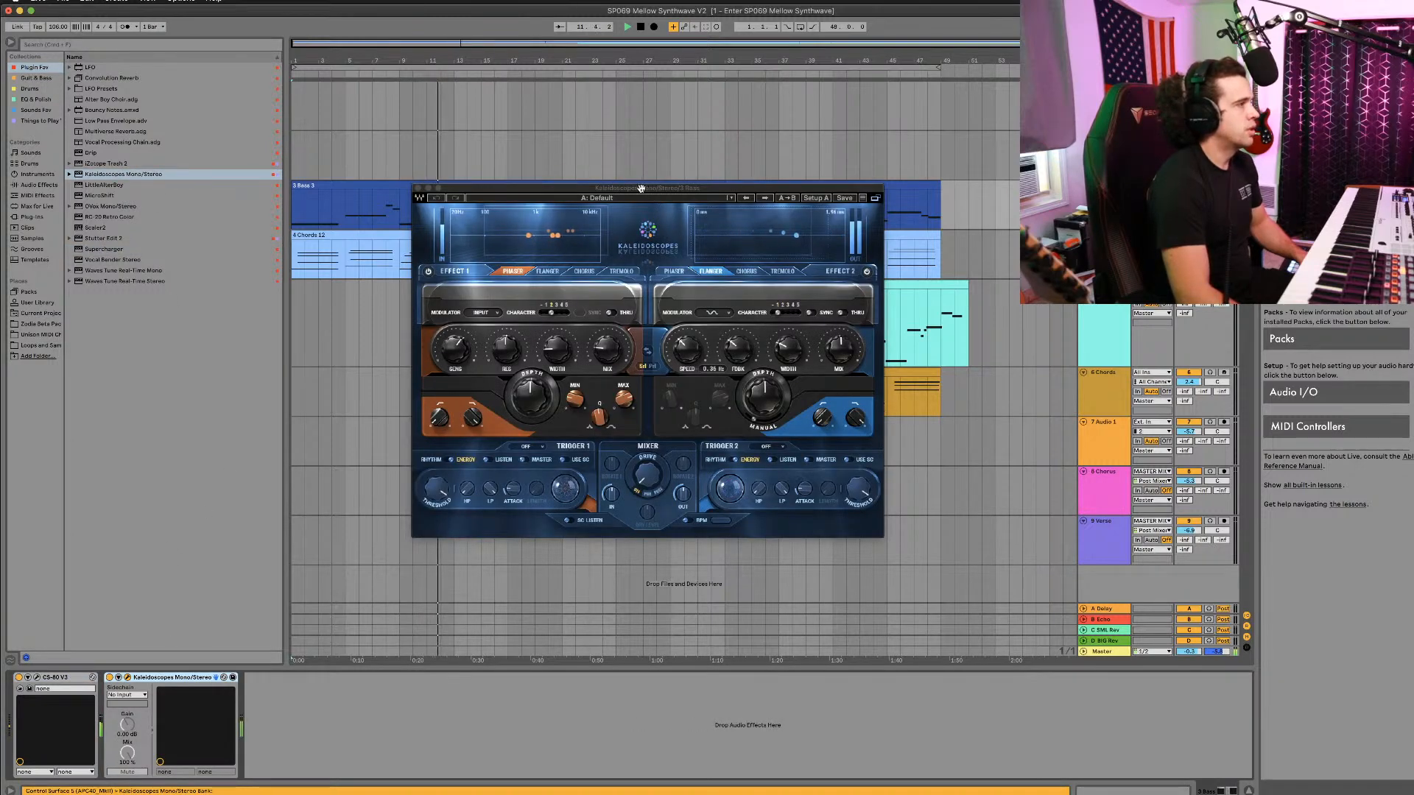
left_click_drag(640, 188, 560, 234)
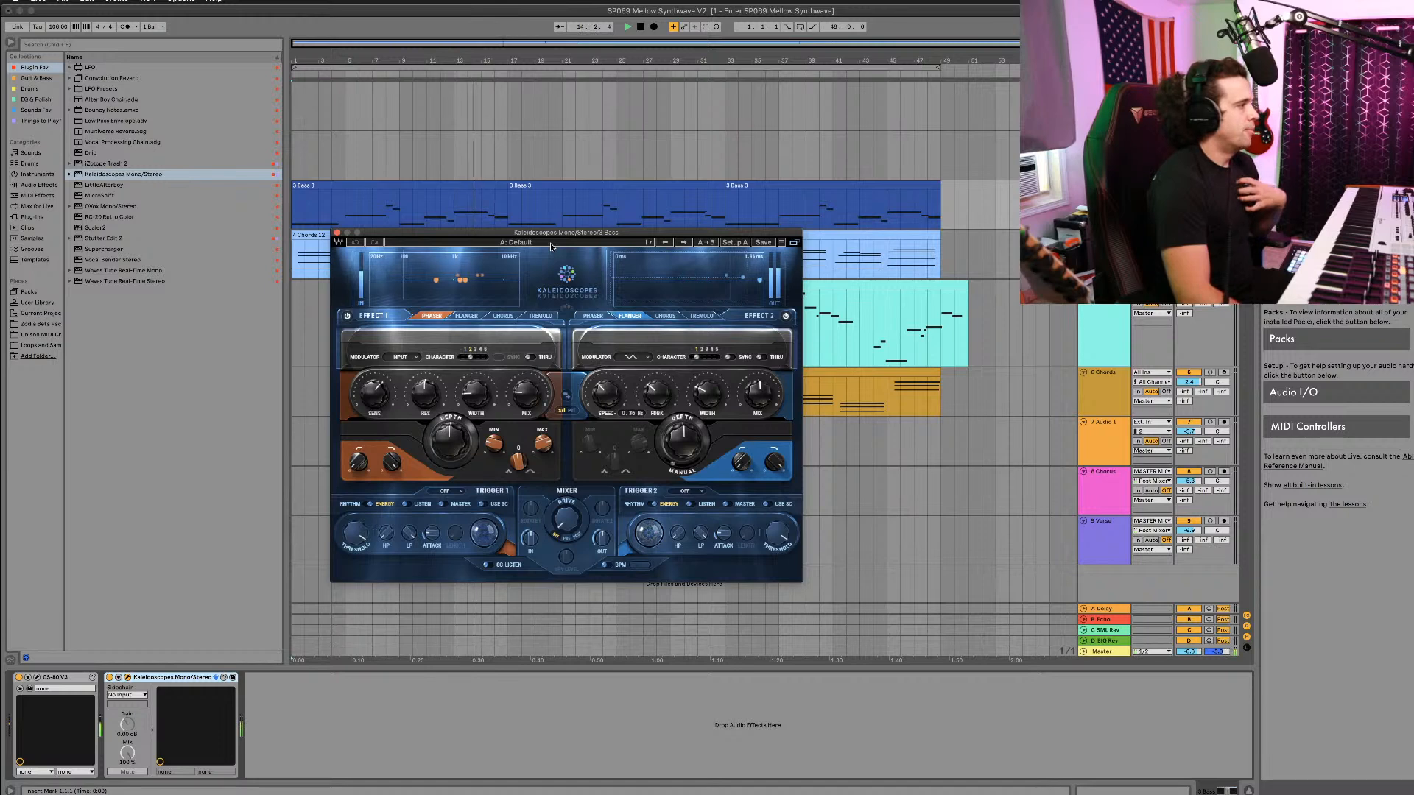
Step: Load Devin Townsend's Bass Filter factory preset in Kaleidoscopes
left_click(551, 243)
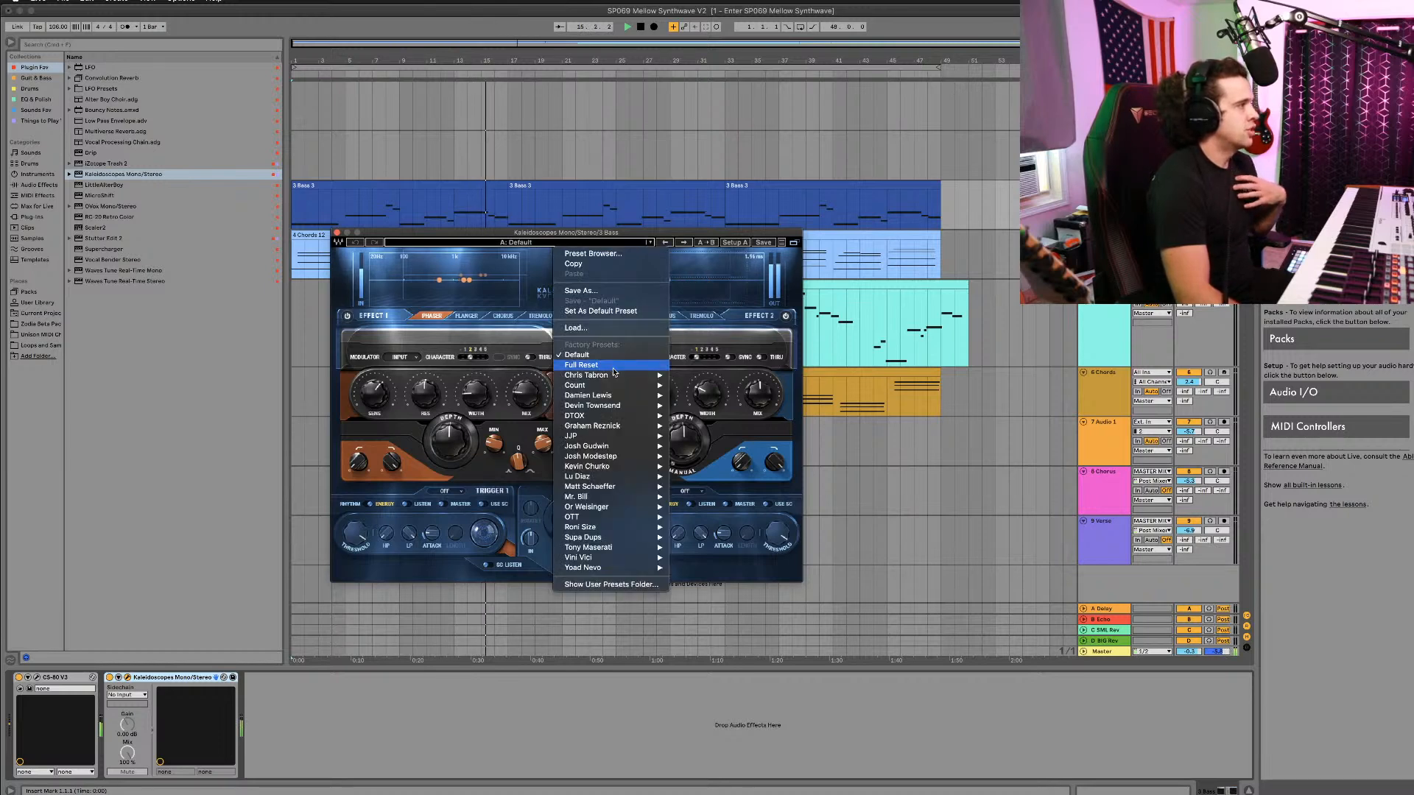
mouse_move(652, 400)
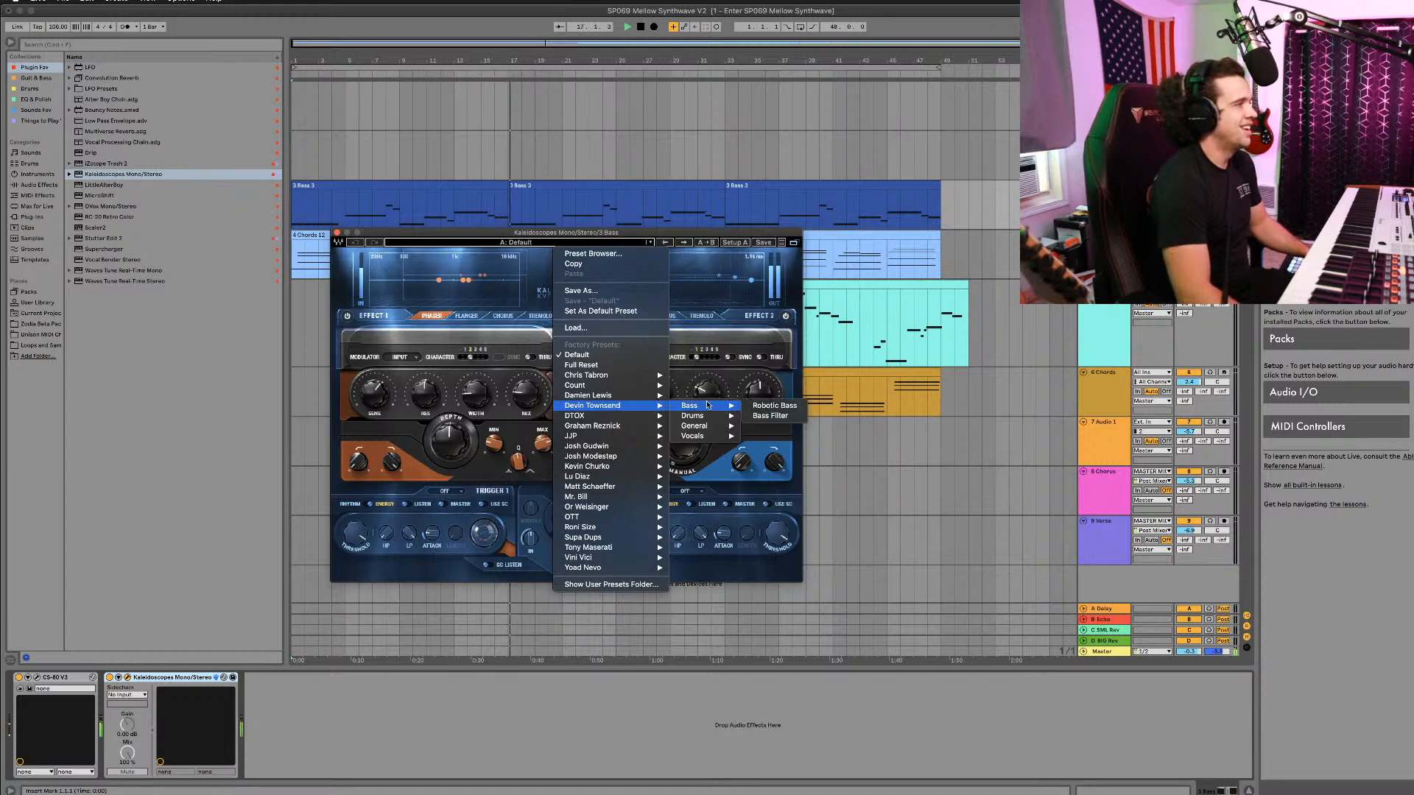
mouse_move(729, 406)
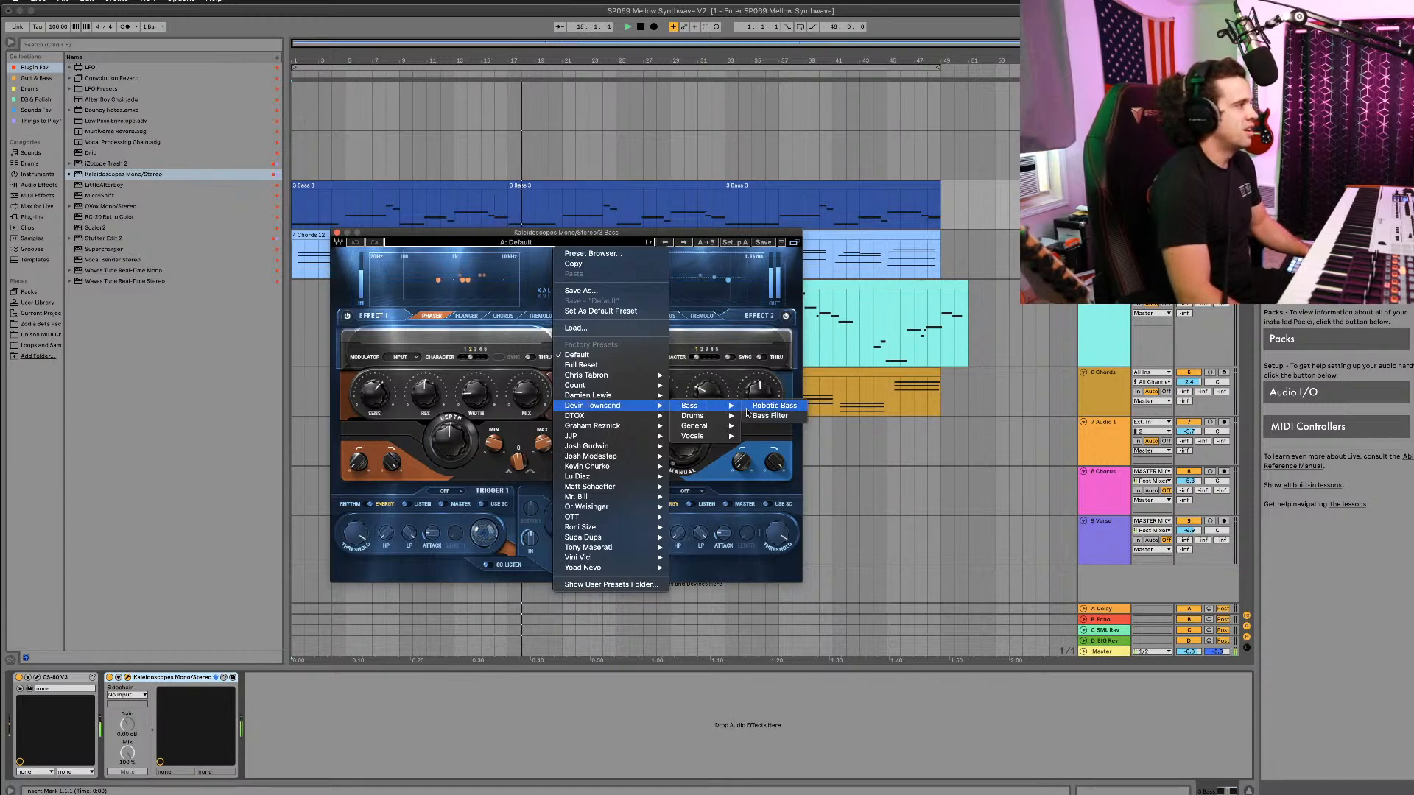
left_click(766, 415)
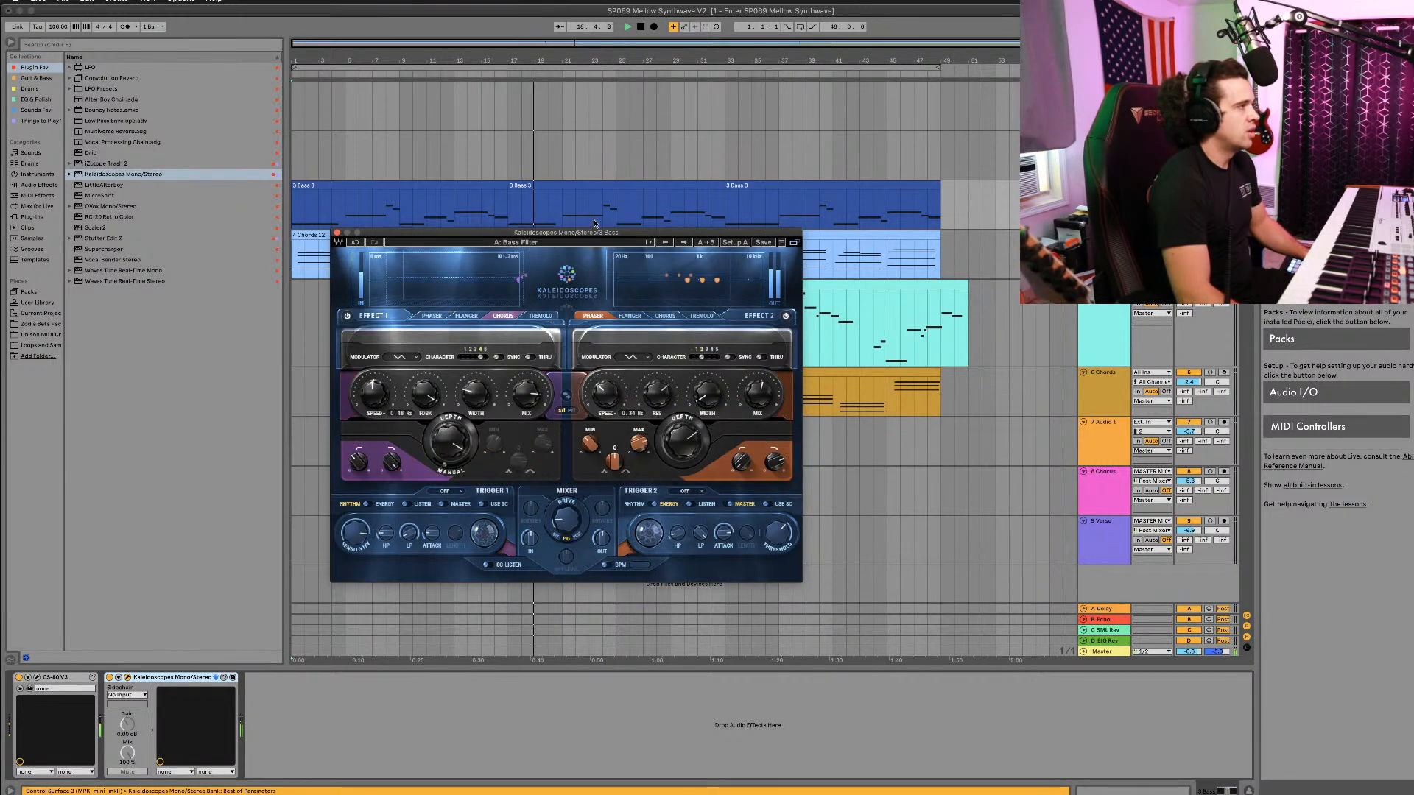
left_click(579, 242)
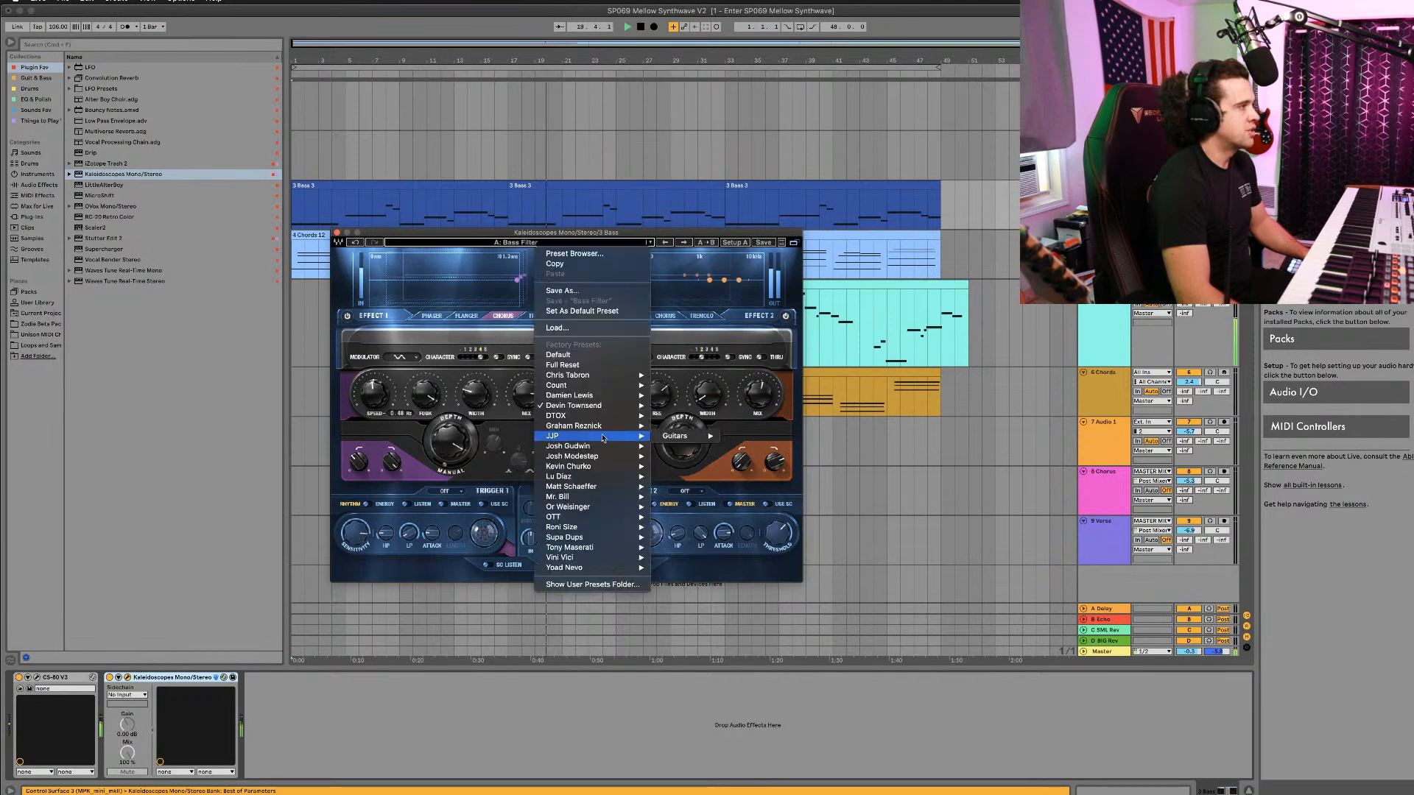
mouse_move(612, 398)
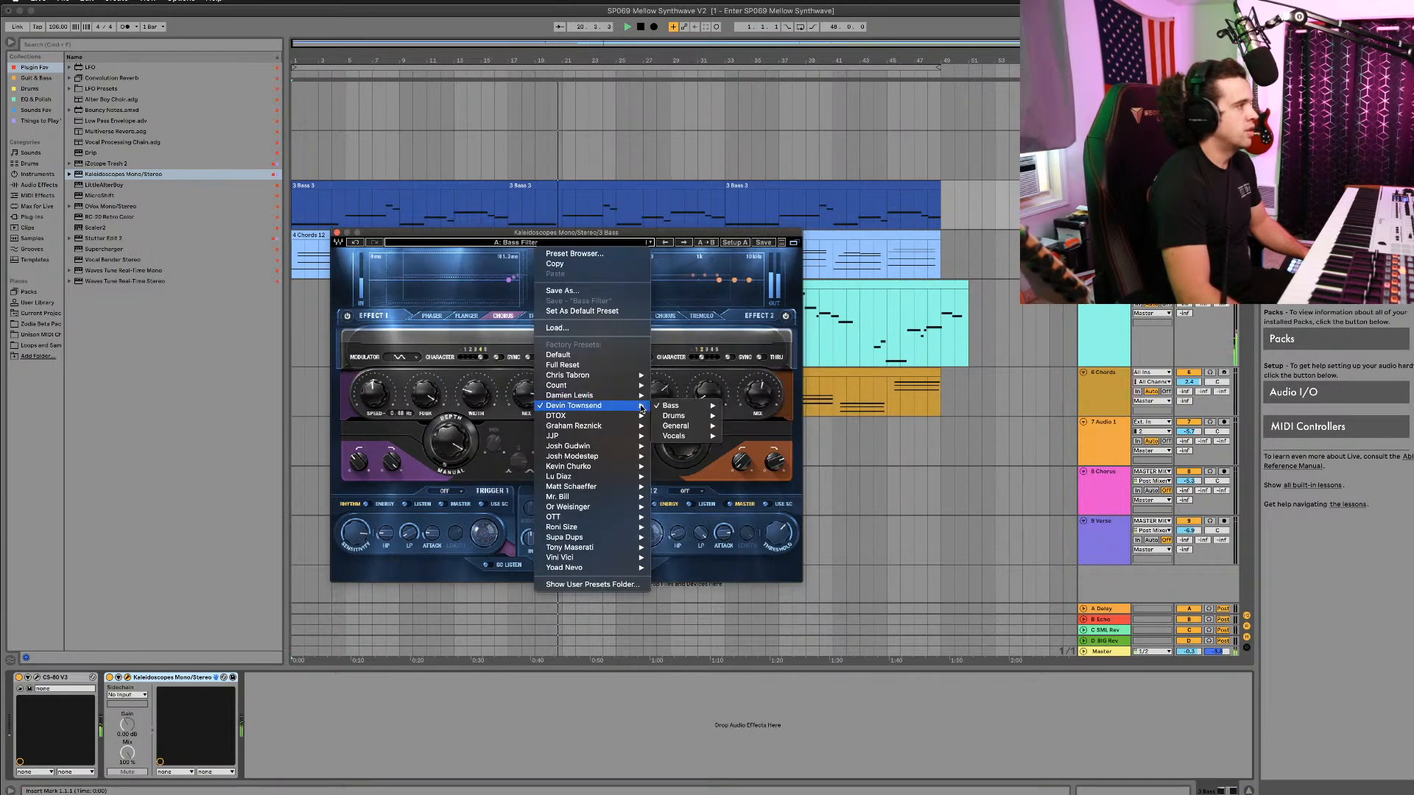
left_click(767, 580)
Step: Adjust the depths of Effect 1's chorus and Effect 2's phaser in Kaleidoscopes while the bass plays
left_click_drag(682, 441, 682, 434)
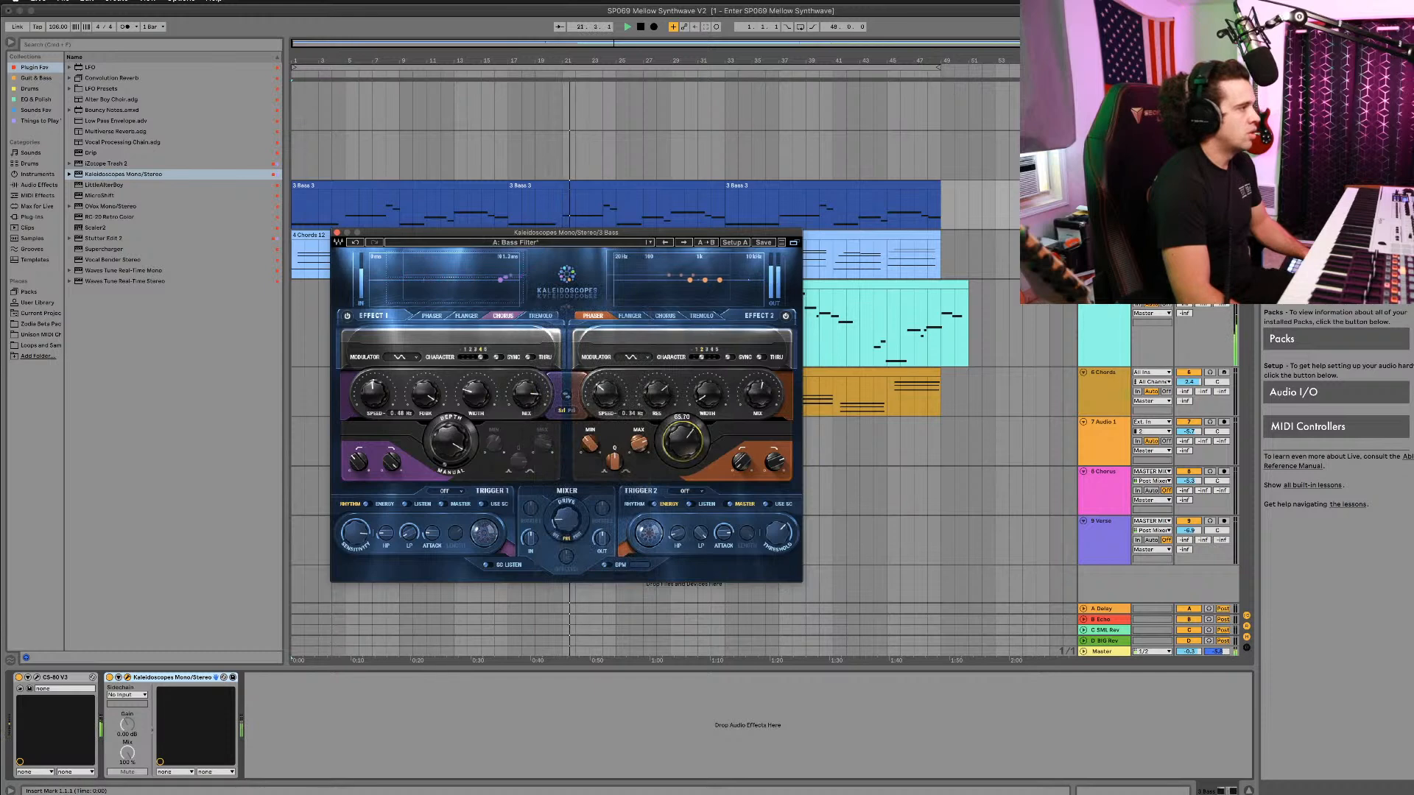
left_click_drag(460, 451, 460, 441)
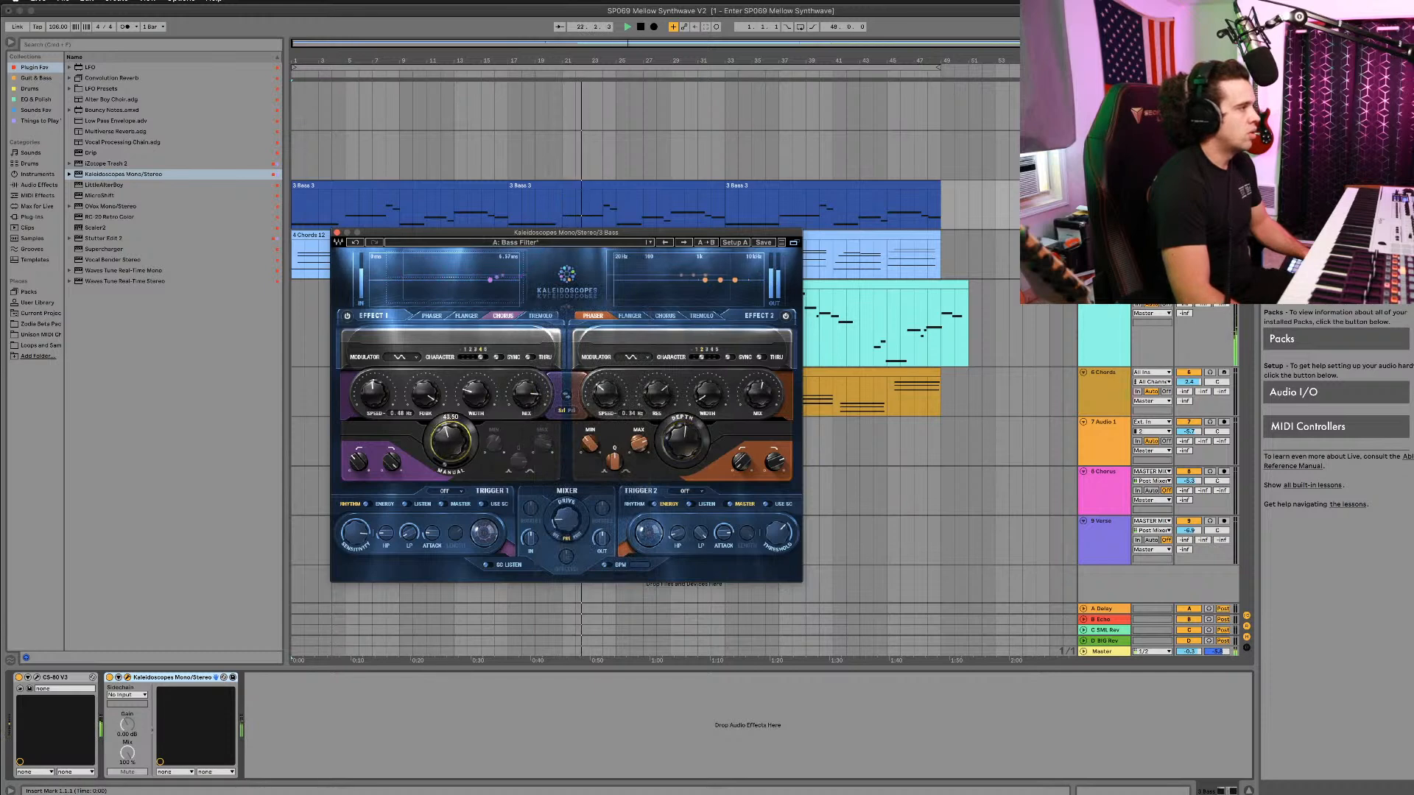
left_click_drag(682, 440, 682, 450)
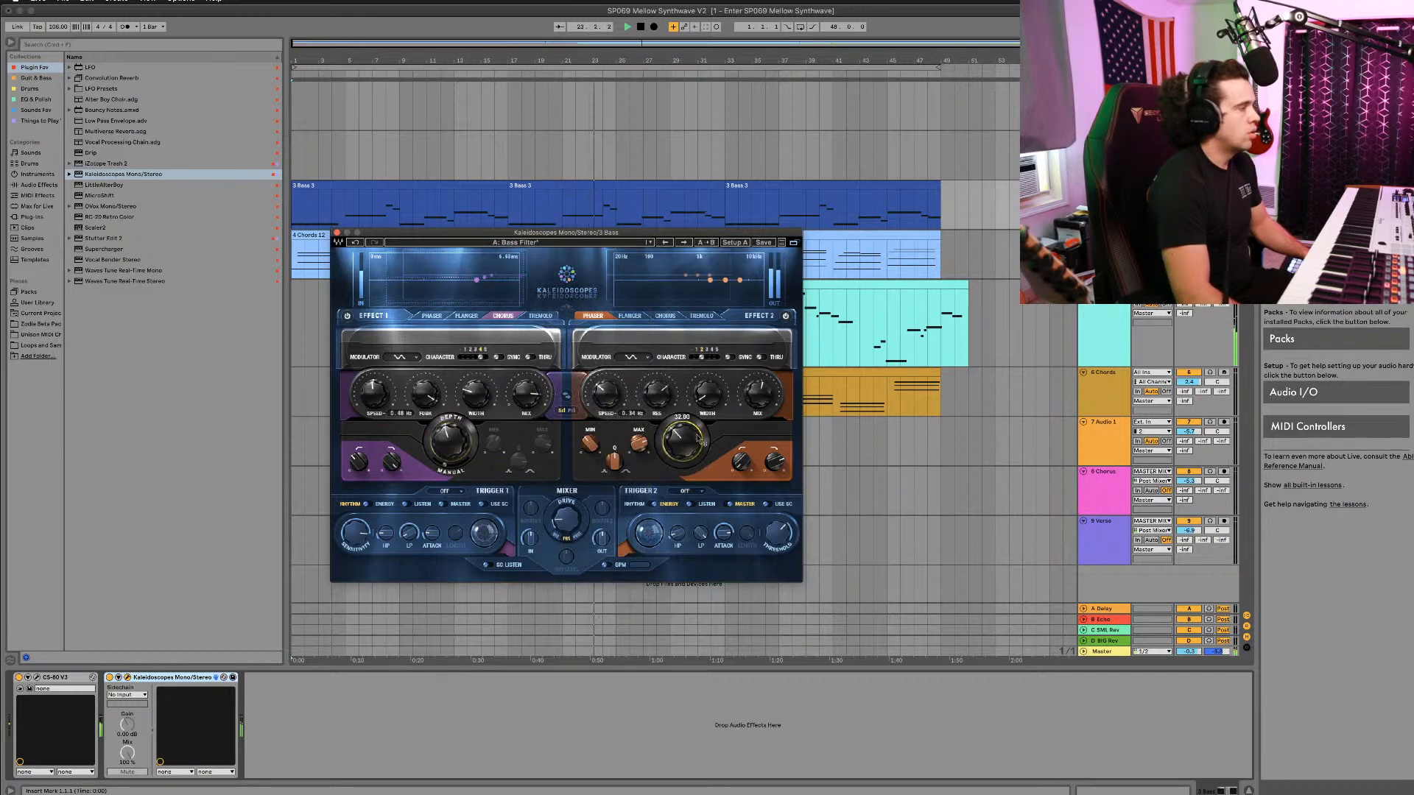
left_click_drag(451, 441, 451, 446)
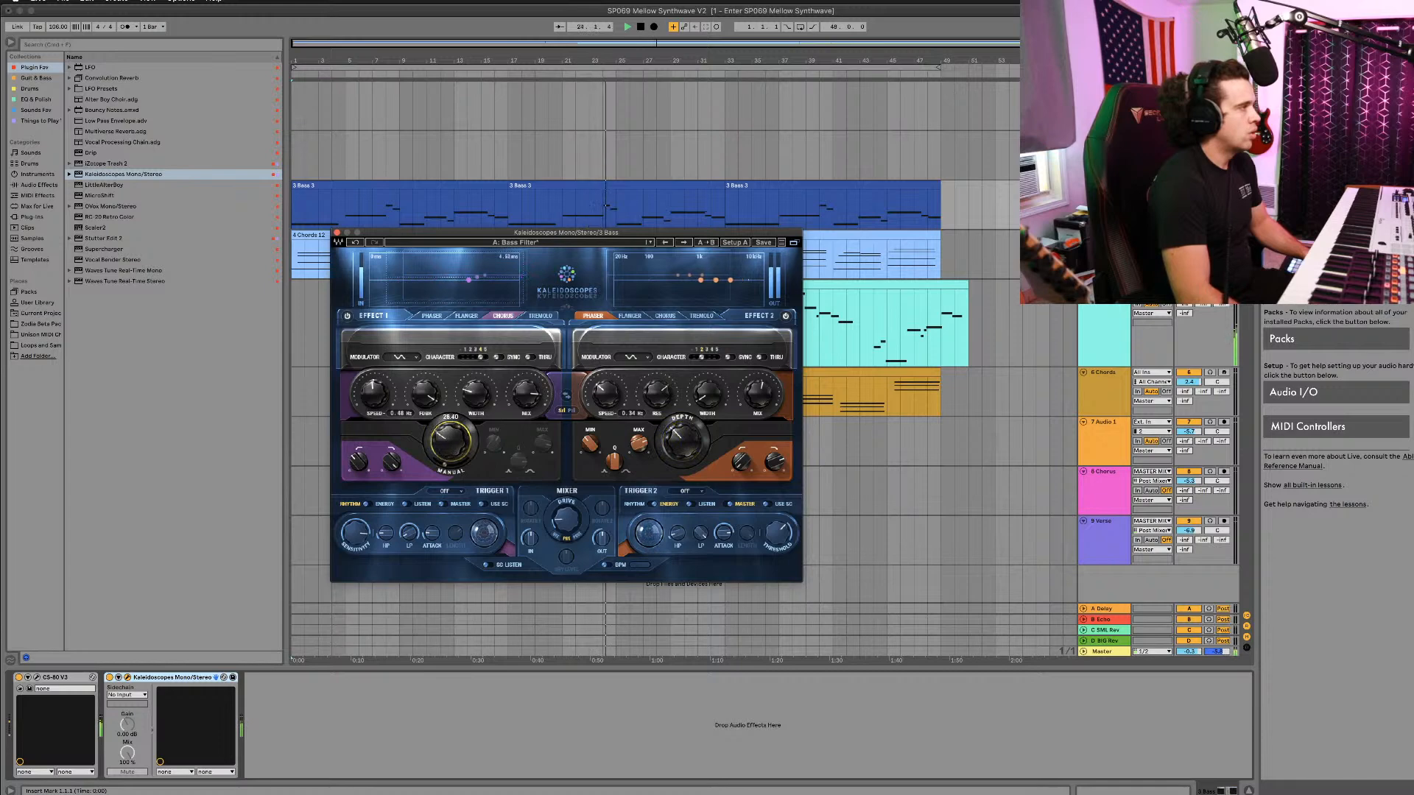
left_click_drag(705, 415, 705, 420)
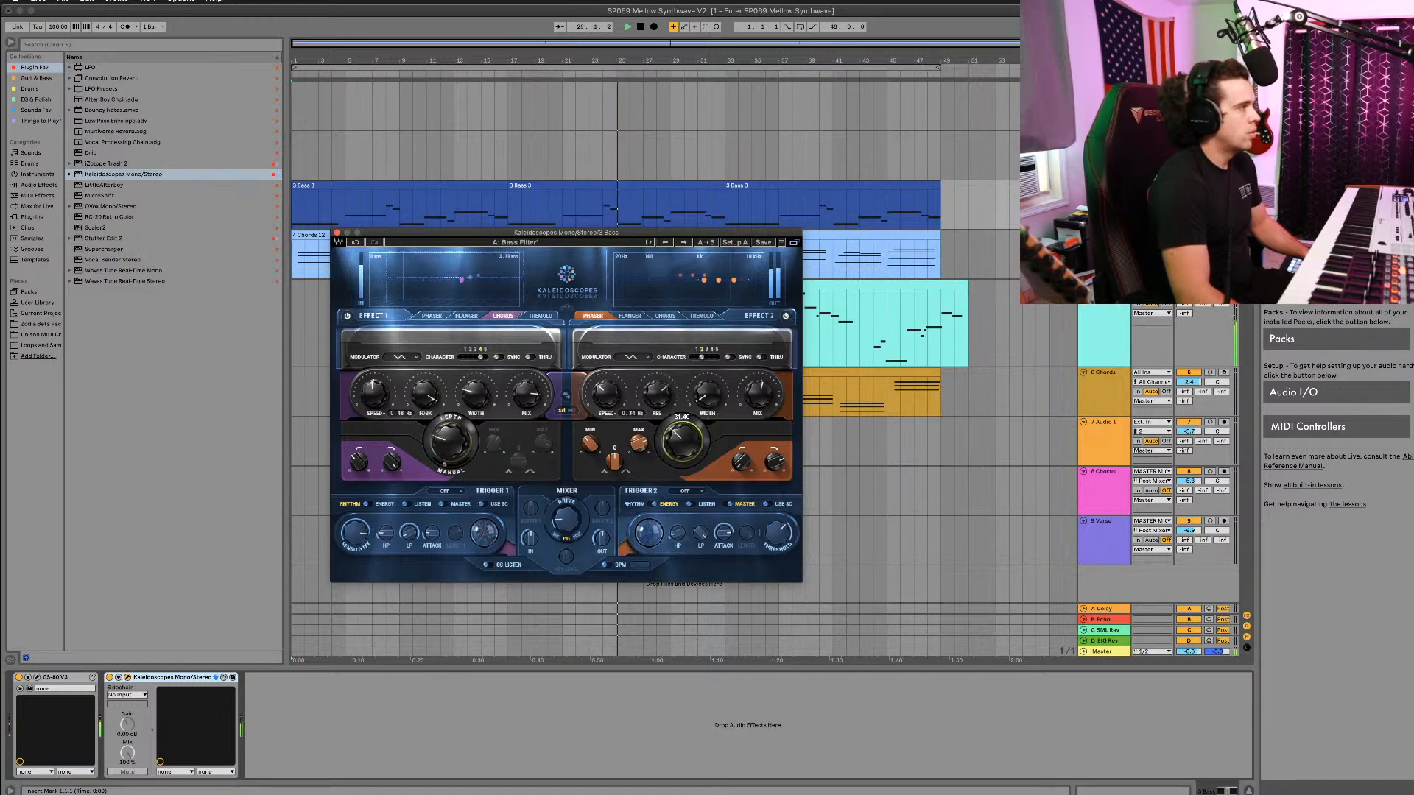
left_click_drag(444, 463, 444, 479)
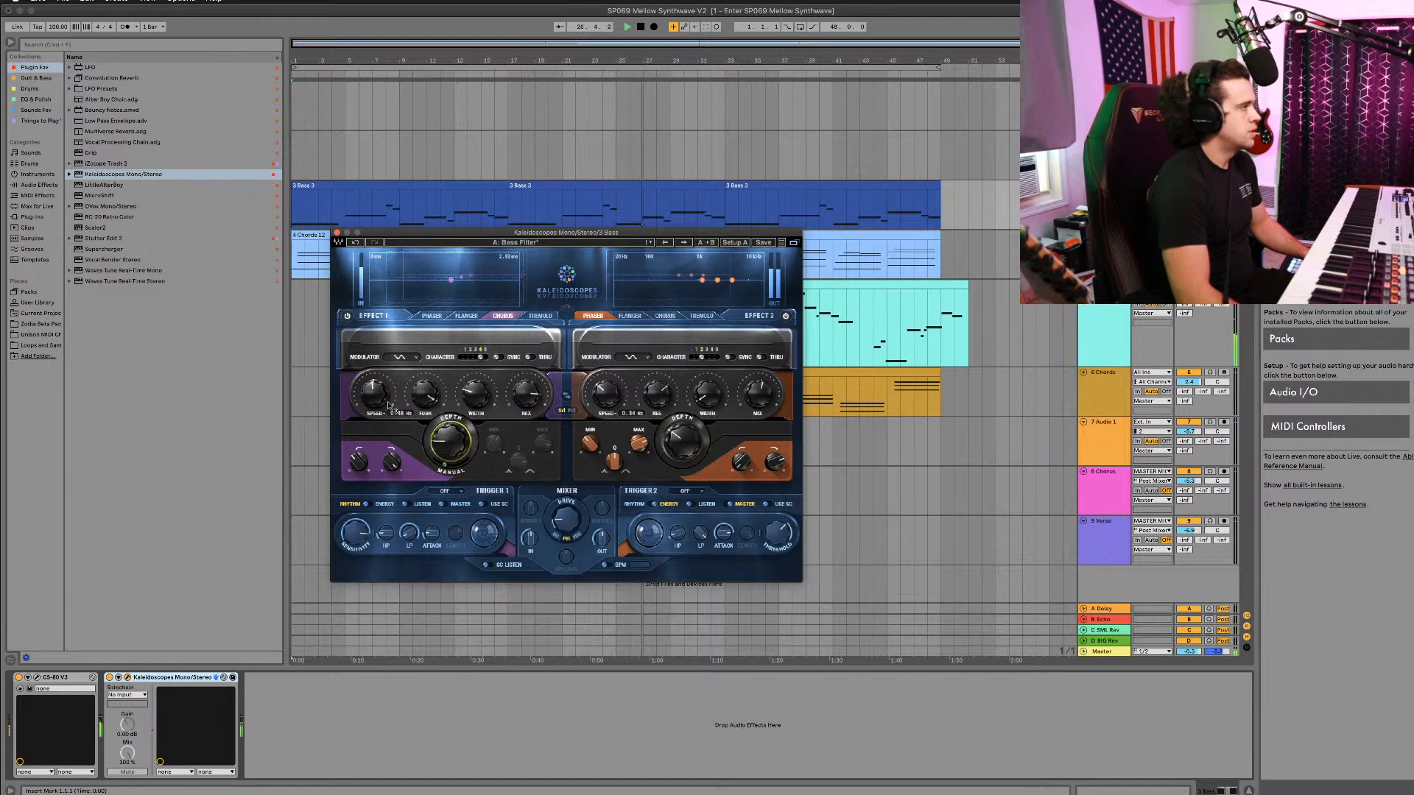
Step: Sync the speed of Effect 1's chorus to the tempo and fine-tune its speed and depth during playback
left_click_drag(375, 395, 375, 398)
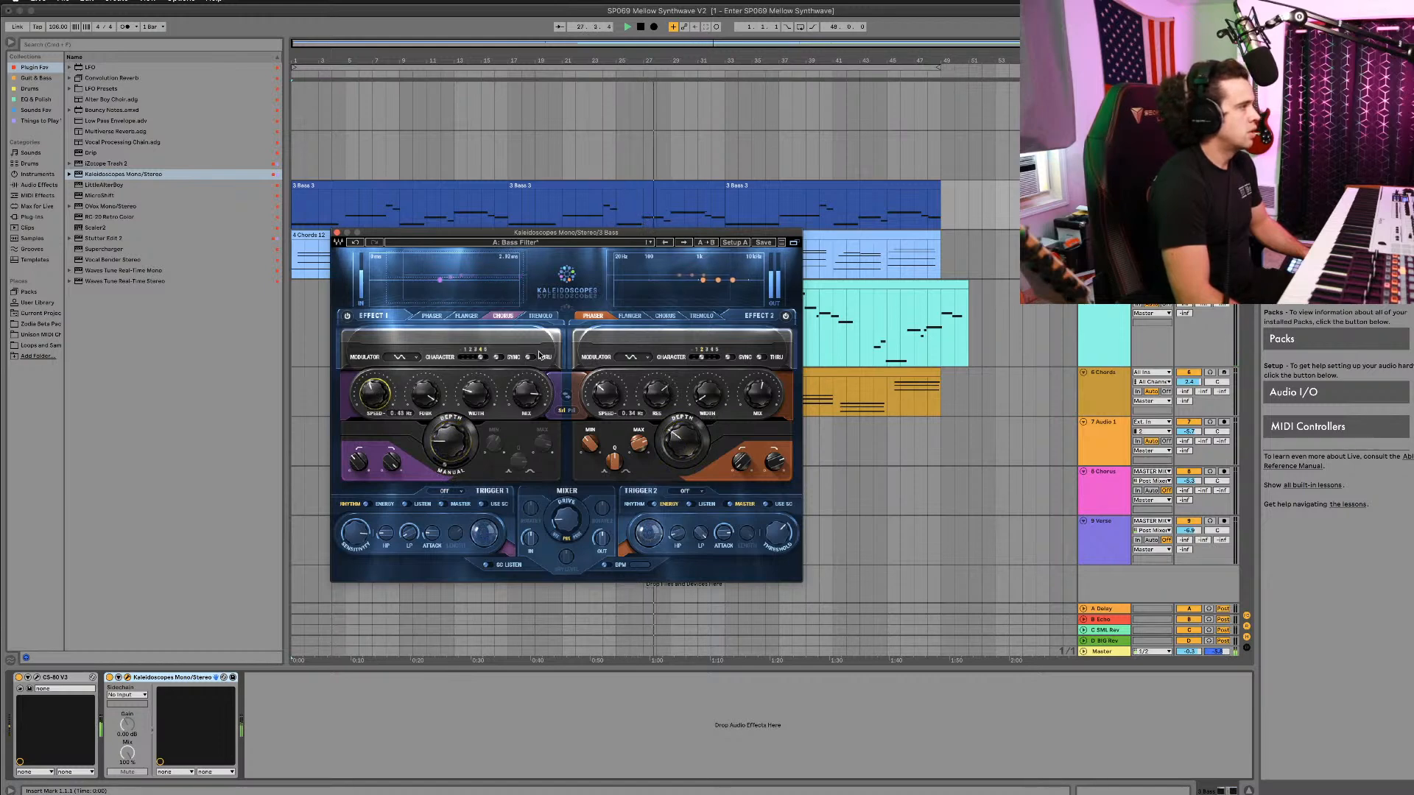
left_click(500, 358)
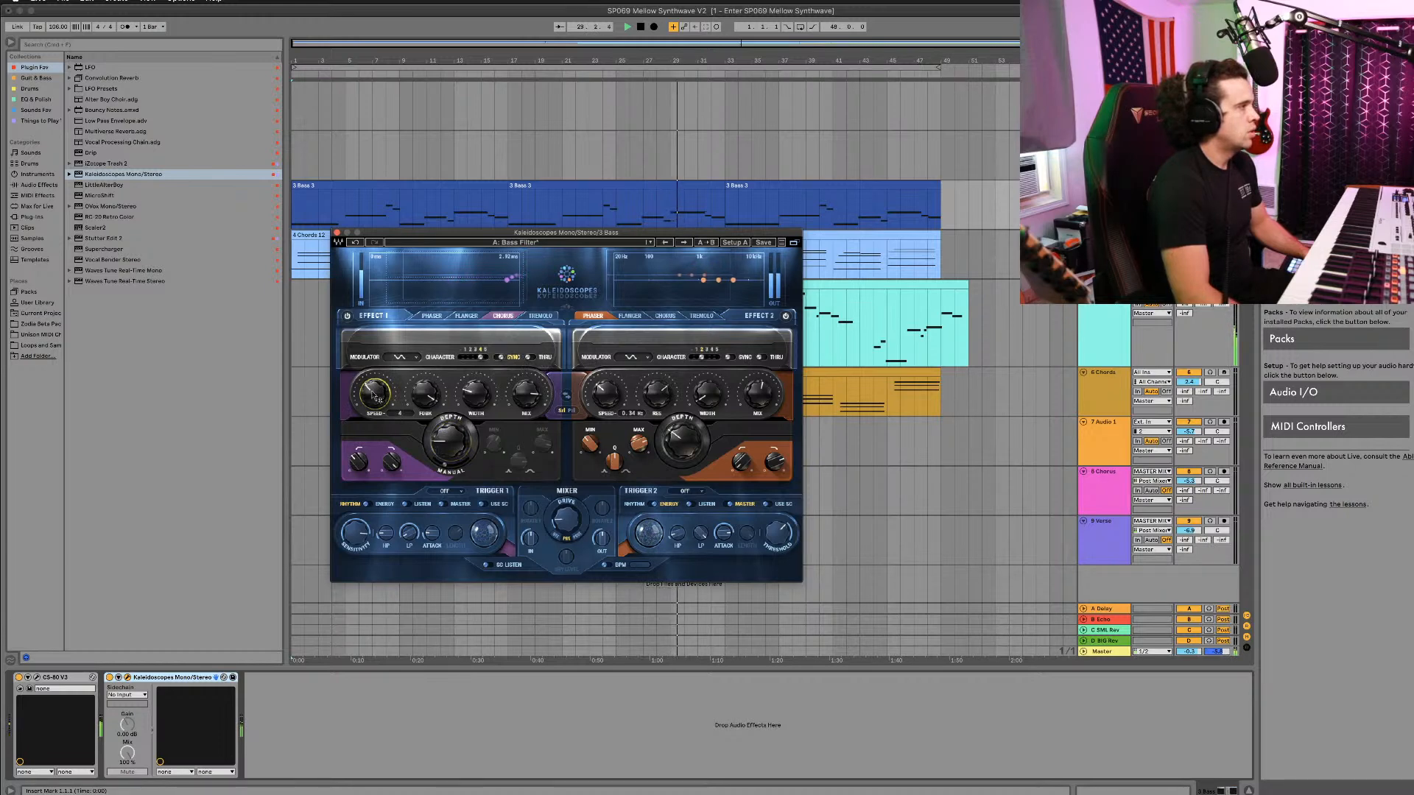
left_click_drag(459, 440, 459, 436)
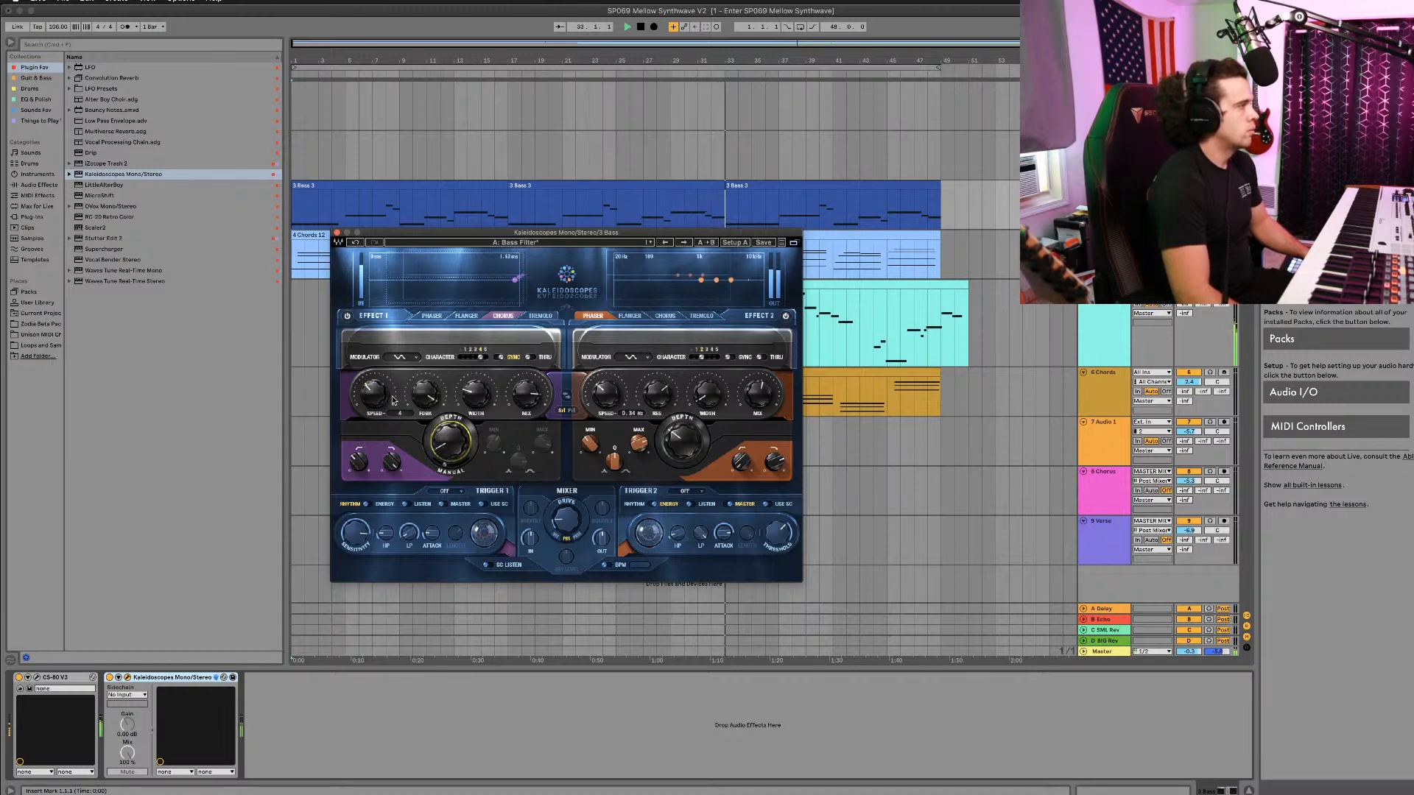
left_click_drag(374, 393, 373, 398)
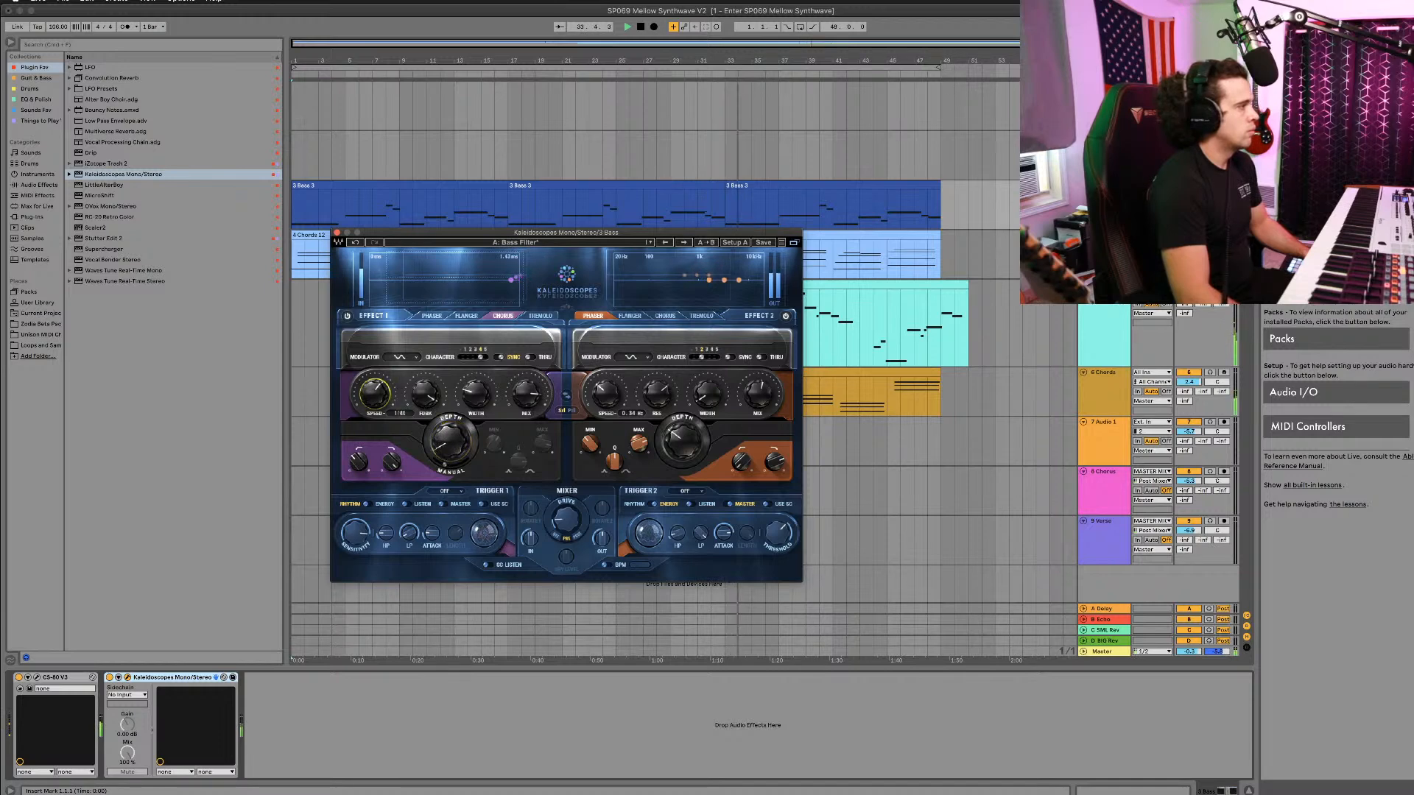
left_click_drag(445, 452, 445, 442)
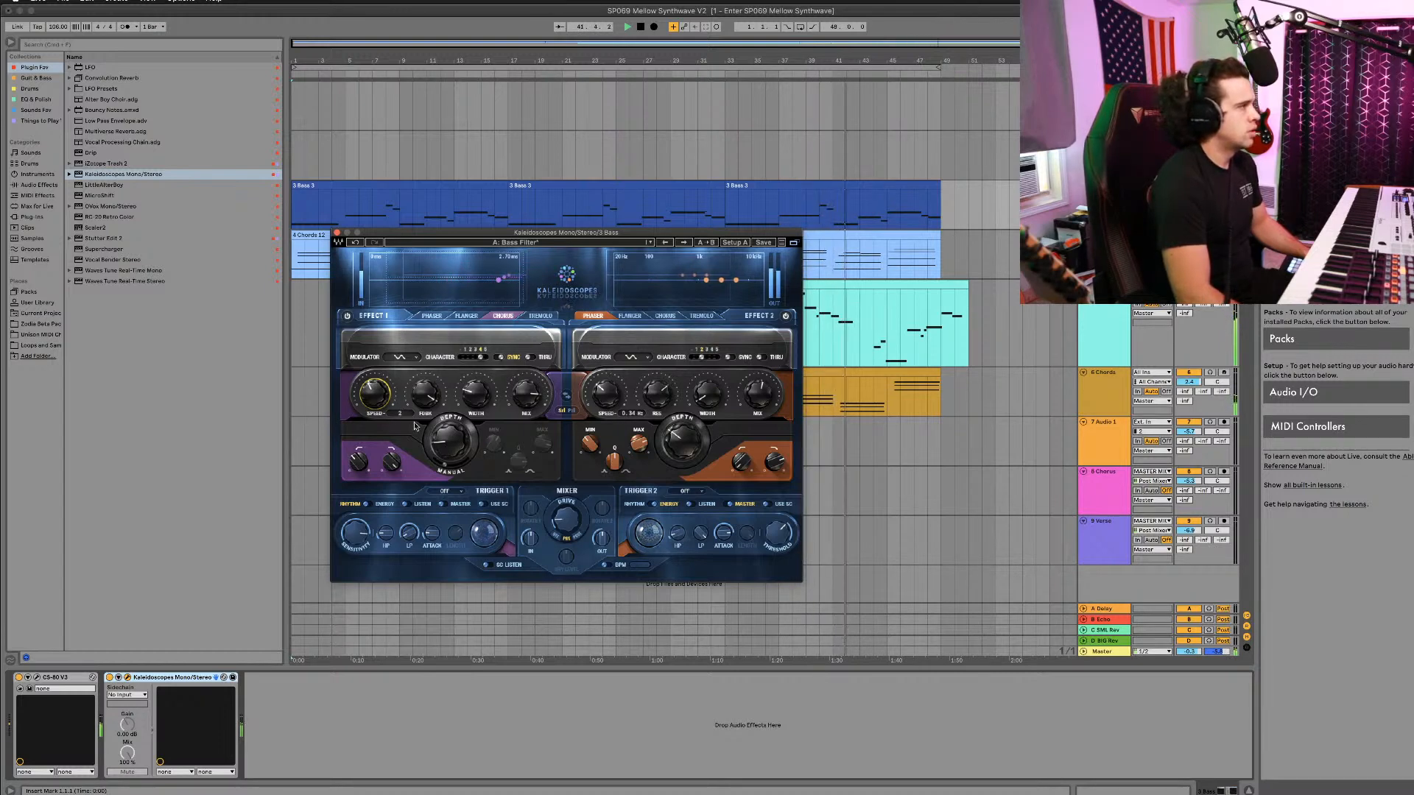
left_click_drag(375, 394, 375, 402)
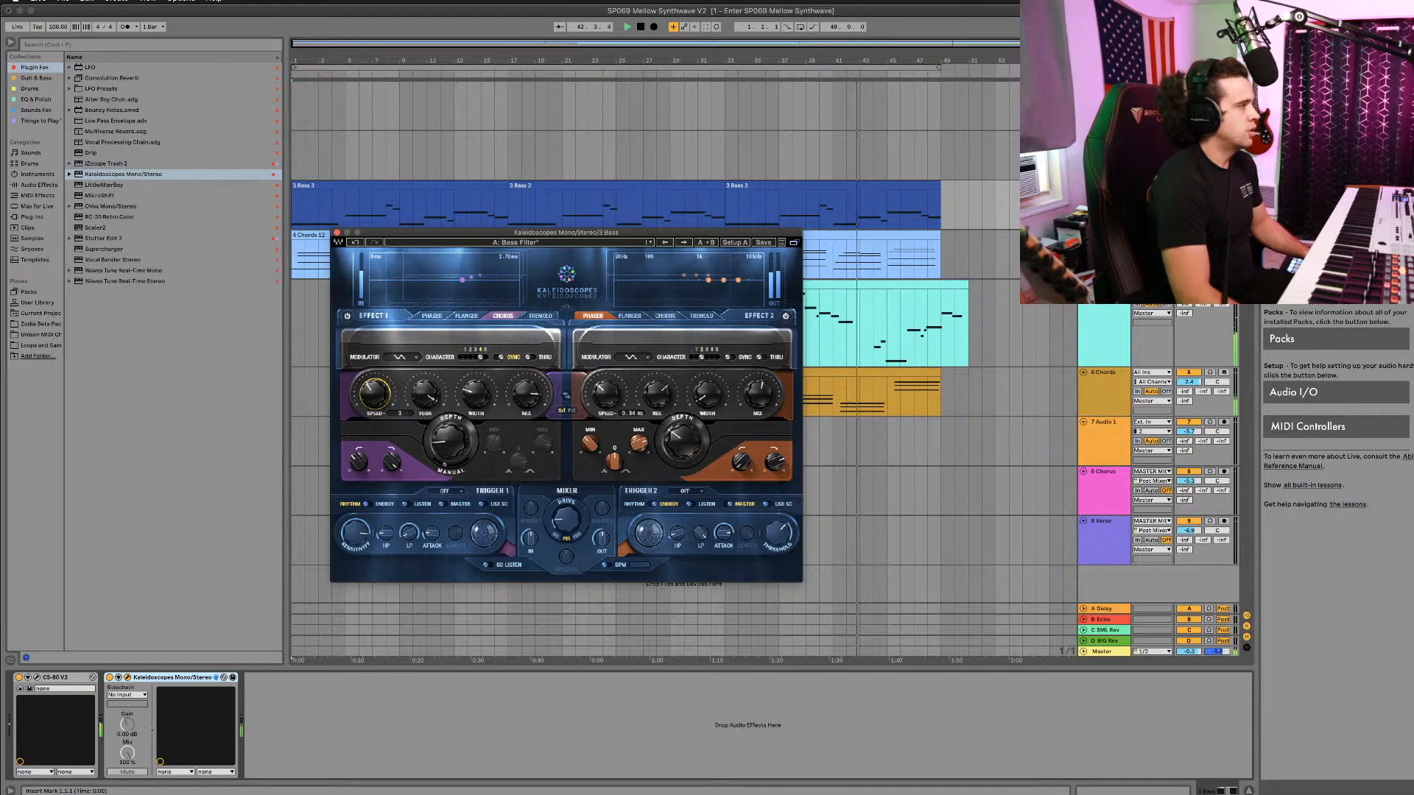
Step: Fine-tune the depth, width and mix of Effect 1's chorus in Kaleidoscopes, restart playback and close the plug-in window
left_click_drag(450, 442, 450, 441)
left_click_drag(475, 394, 475, 397)
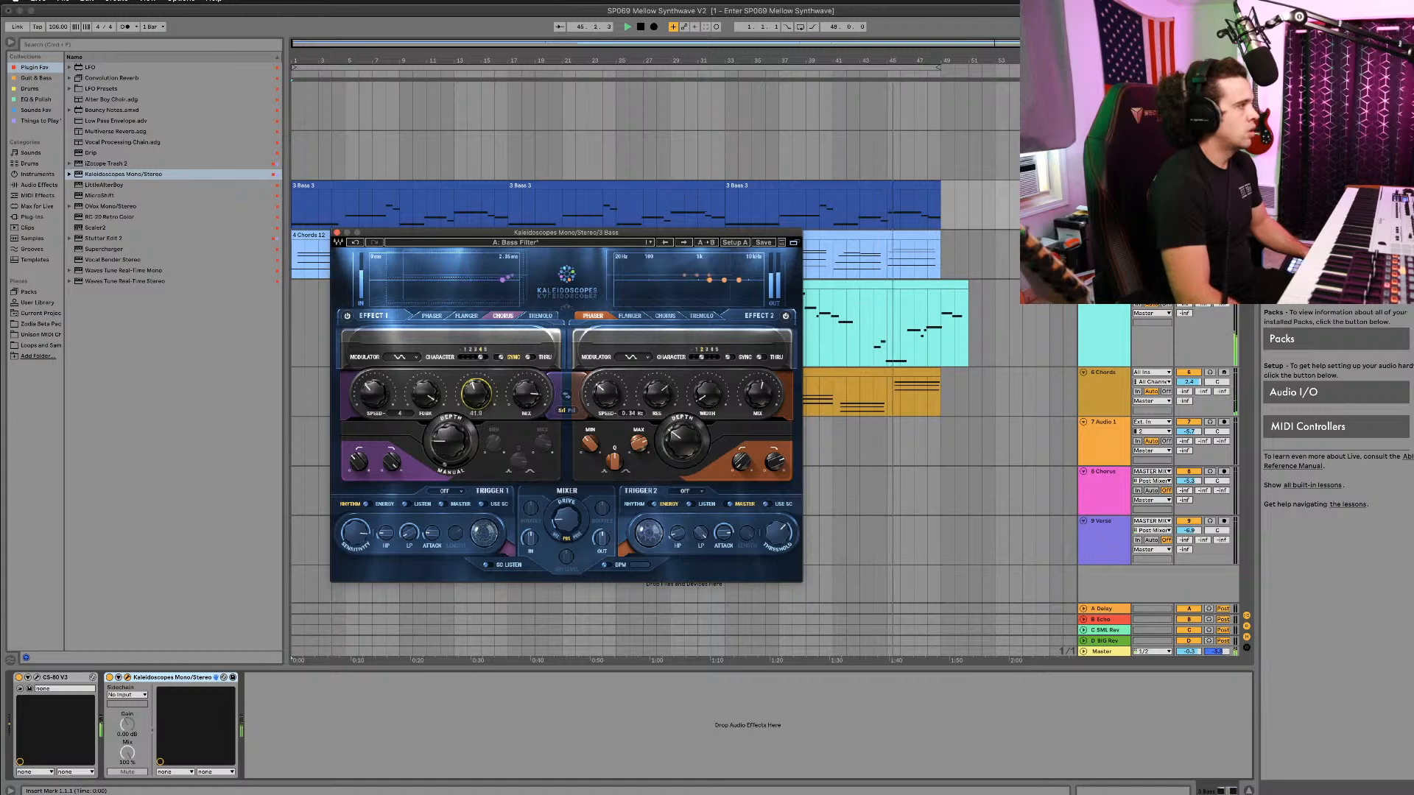
left_click_drag(526, 392, 525, 392)
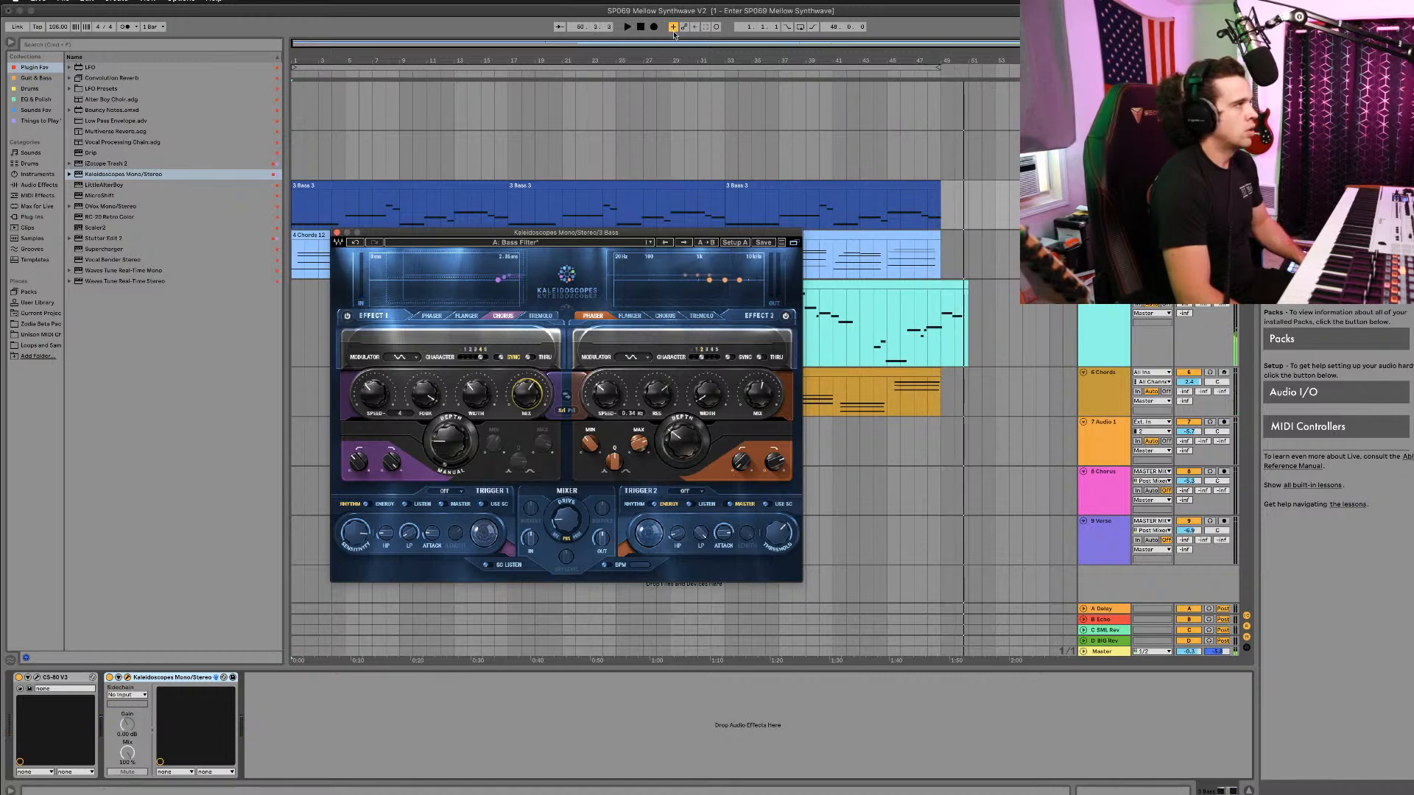
key("space")
key("space")
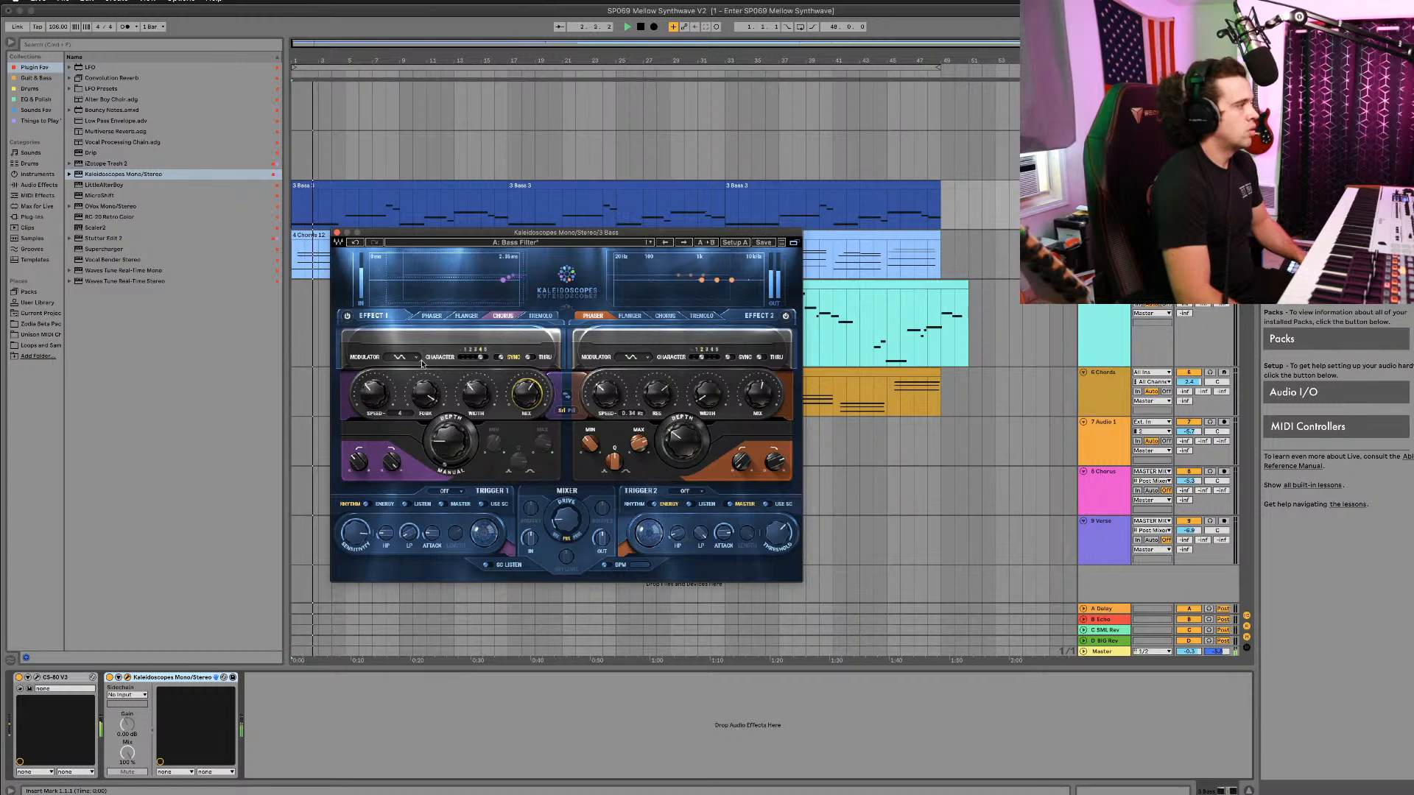
left_click(337, 233)
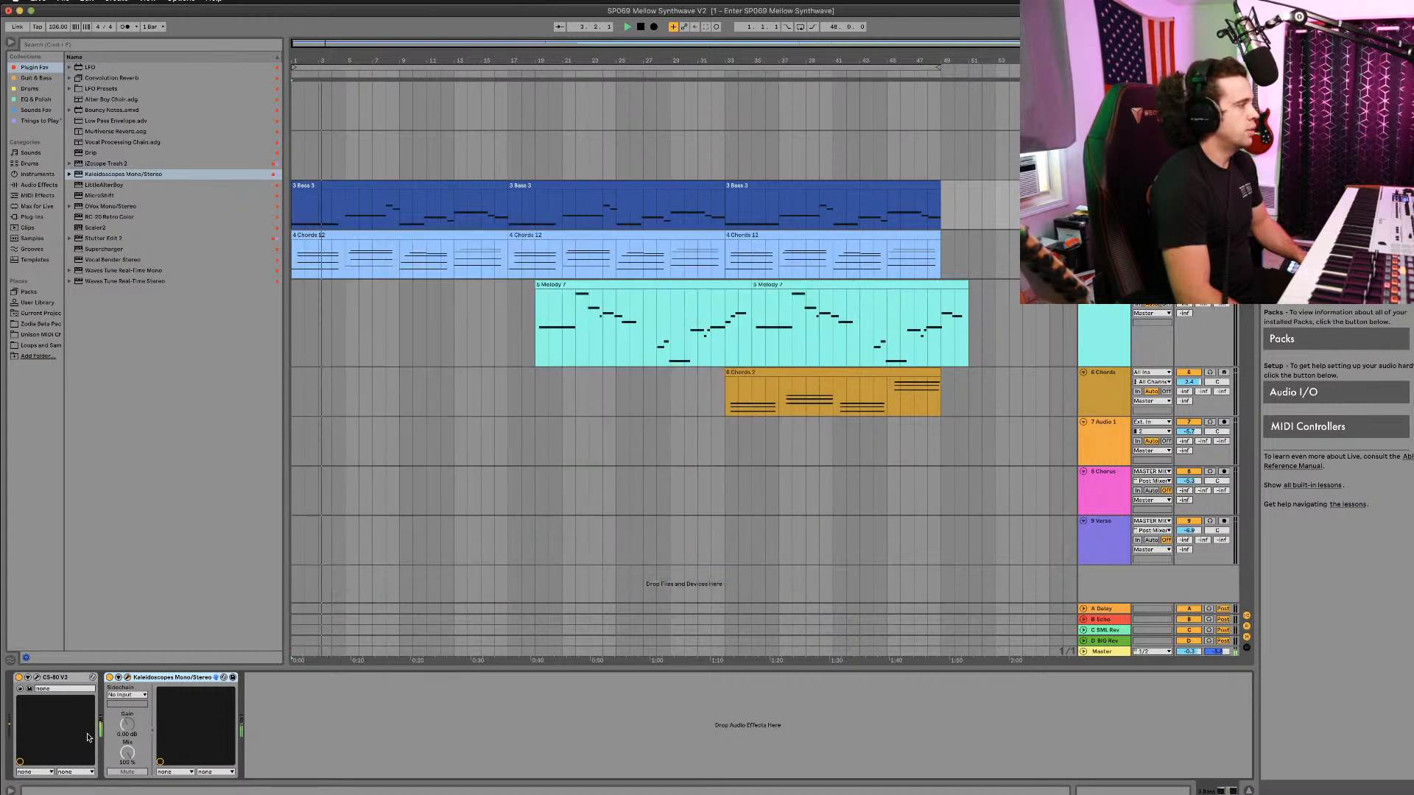
Step: Reopen Kaleidoscopes on the bass and rebalance the mix levels of Effect 1's chorus and Effect 2's phaser during playback
left_click(126, 678)
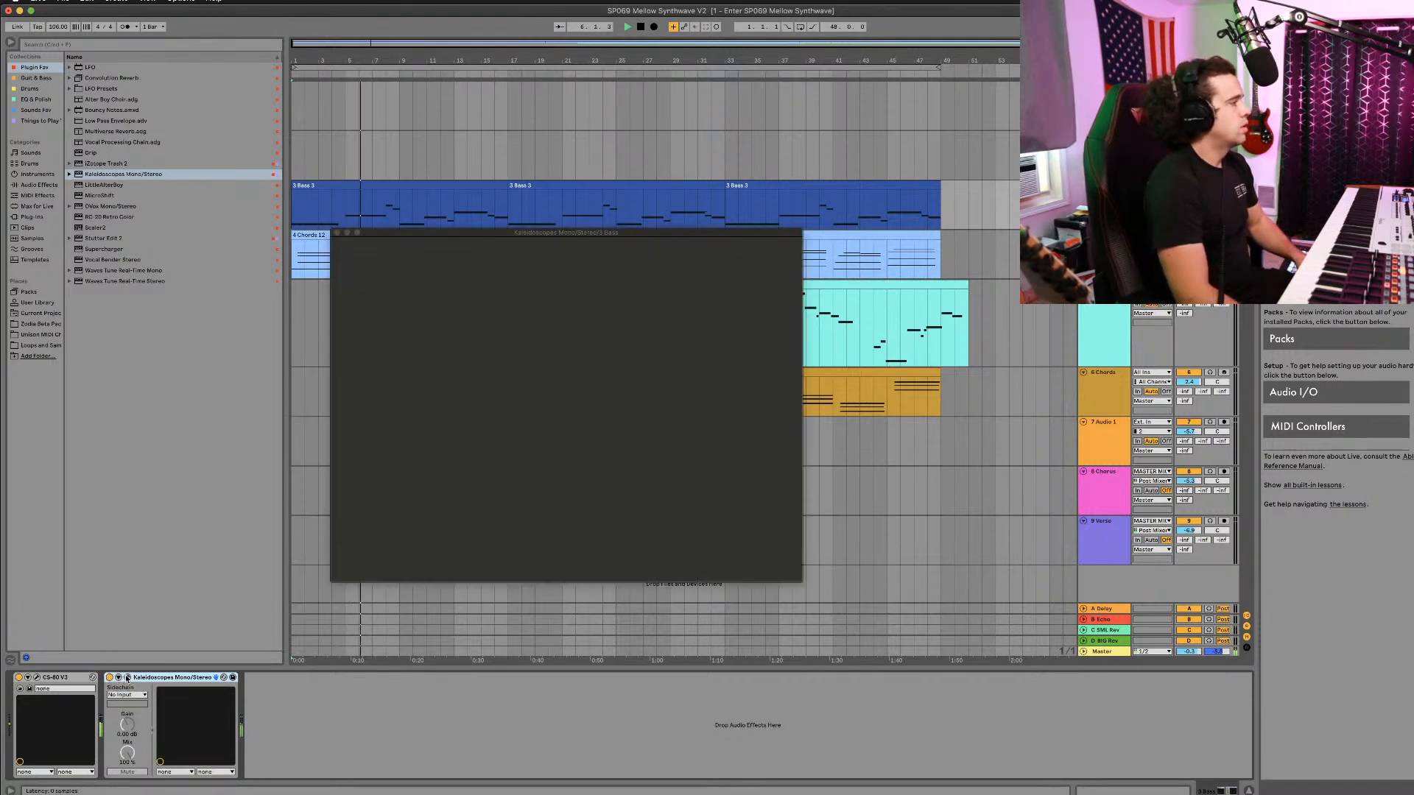
left_click_drag(757, 398, 756, 412)
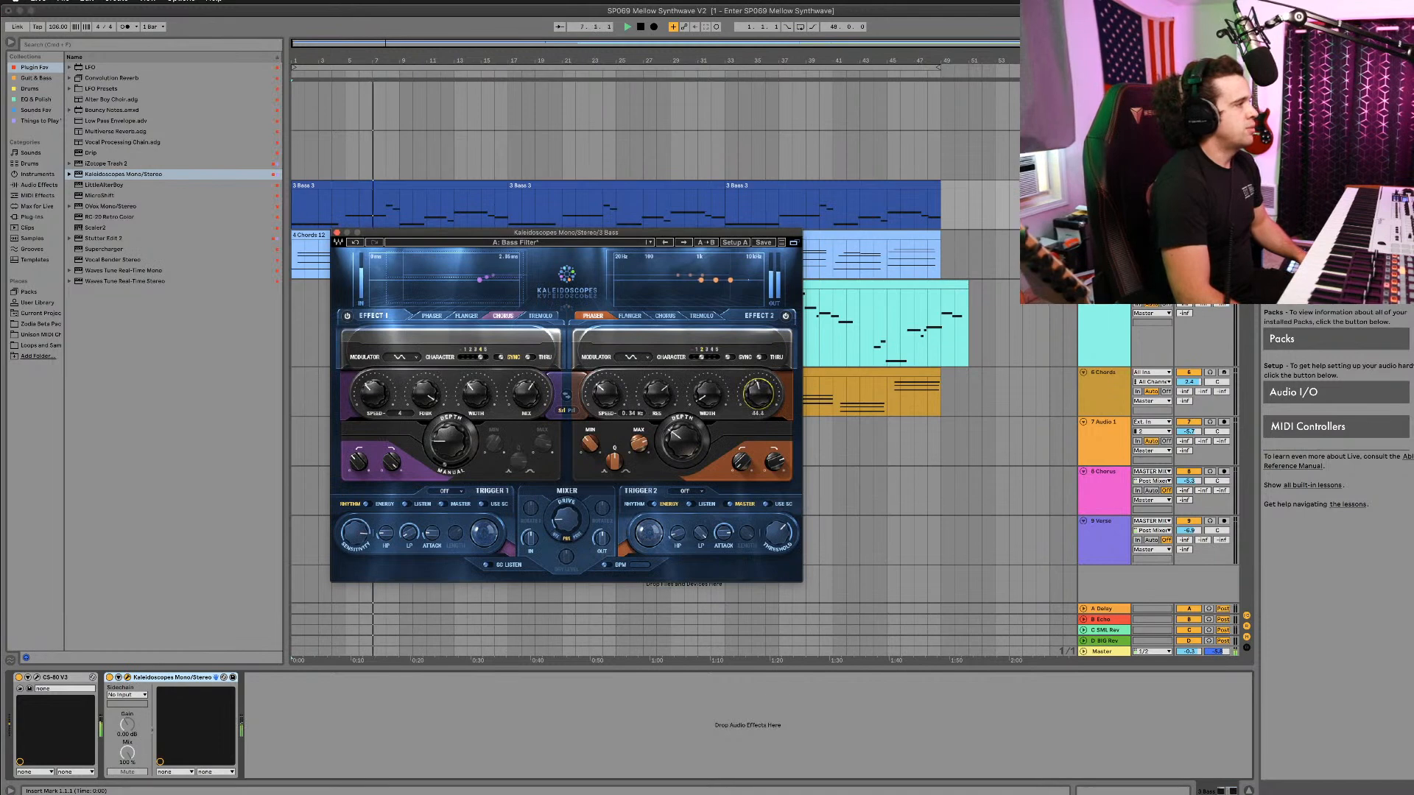
left_click_drag(541, 388, 541, 392)
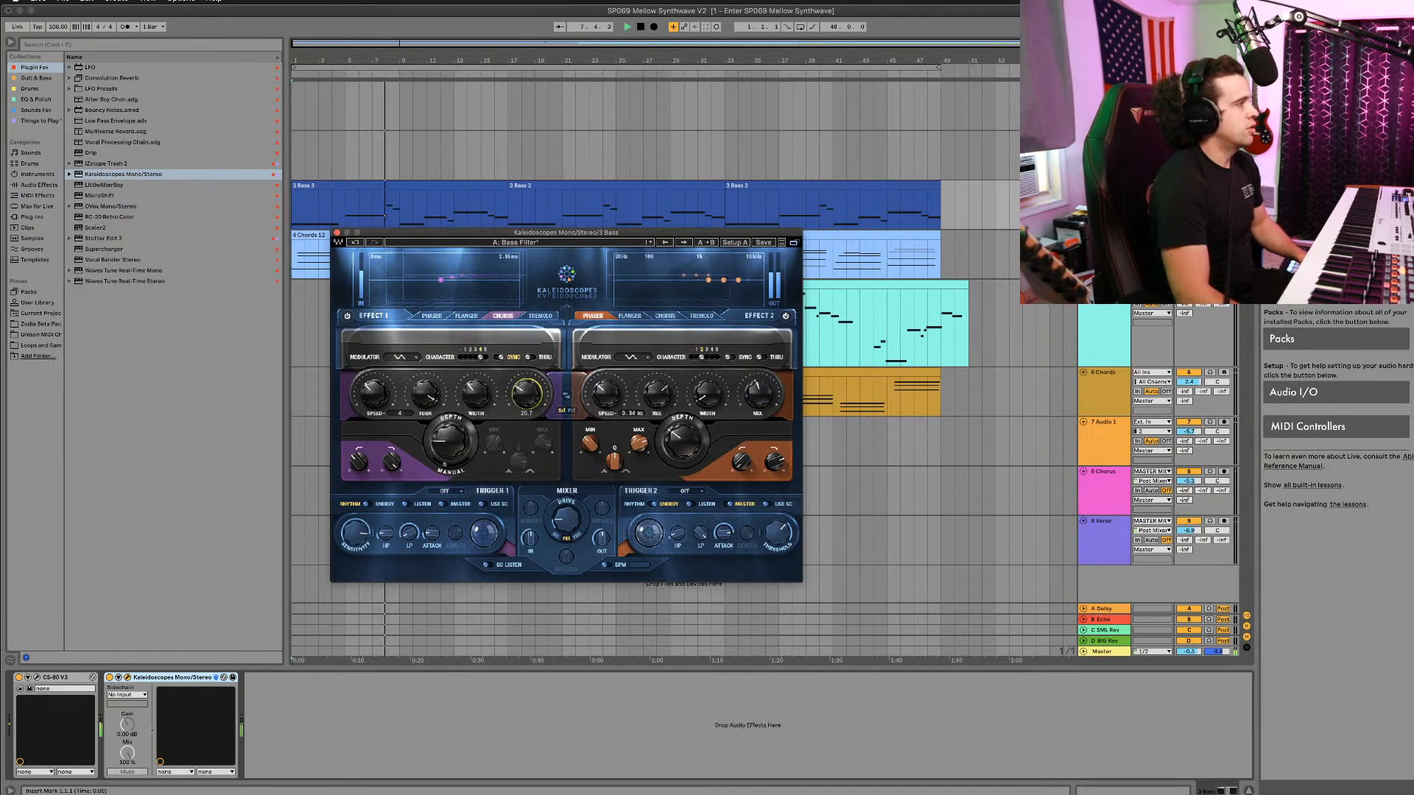
left_click_drag(742, 400, 742, 406)
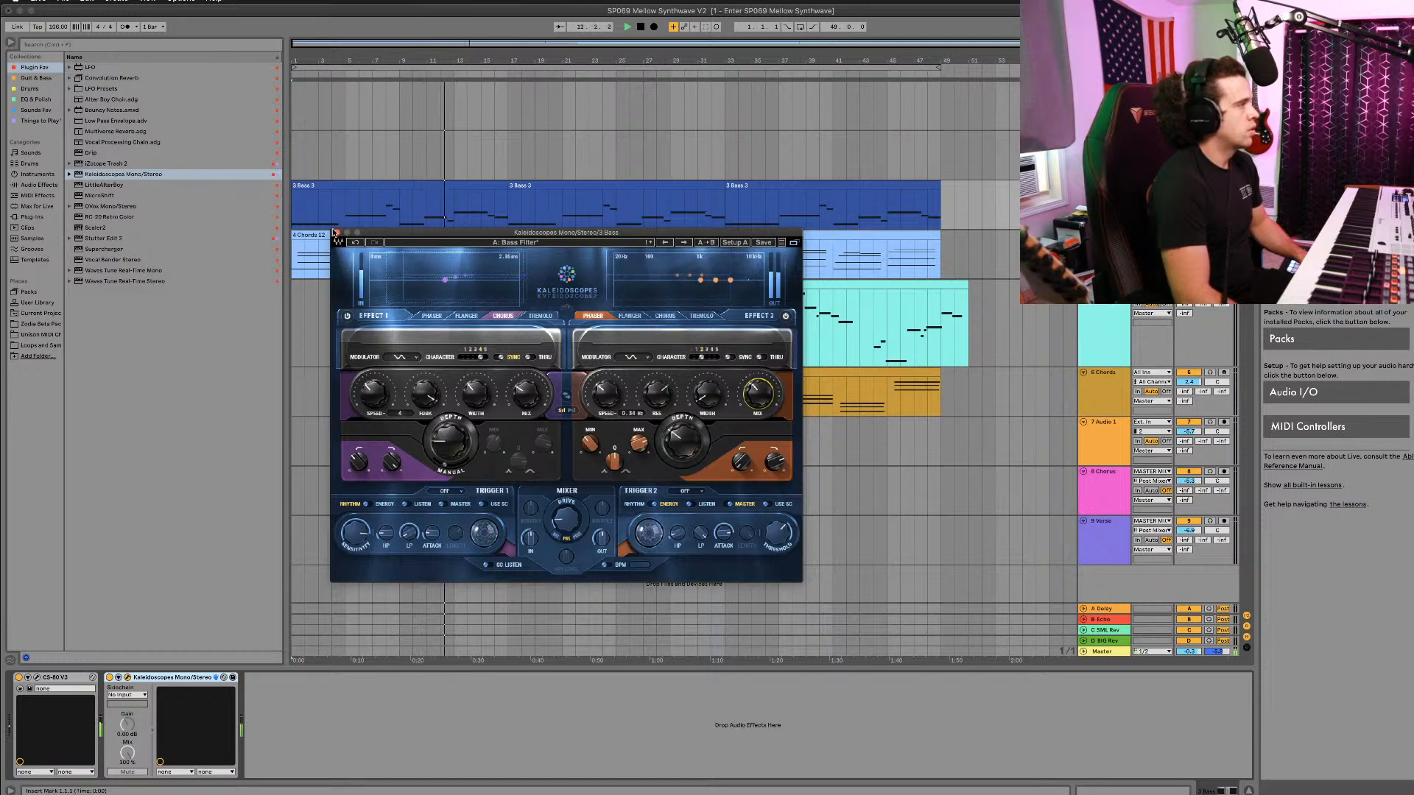
left_click_drag(444, 447, 444, 444)
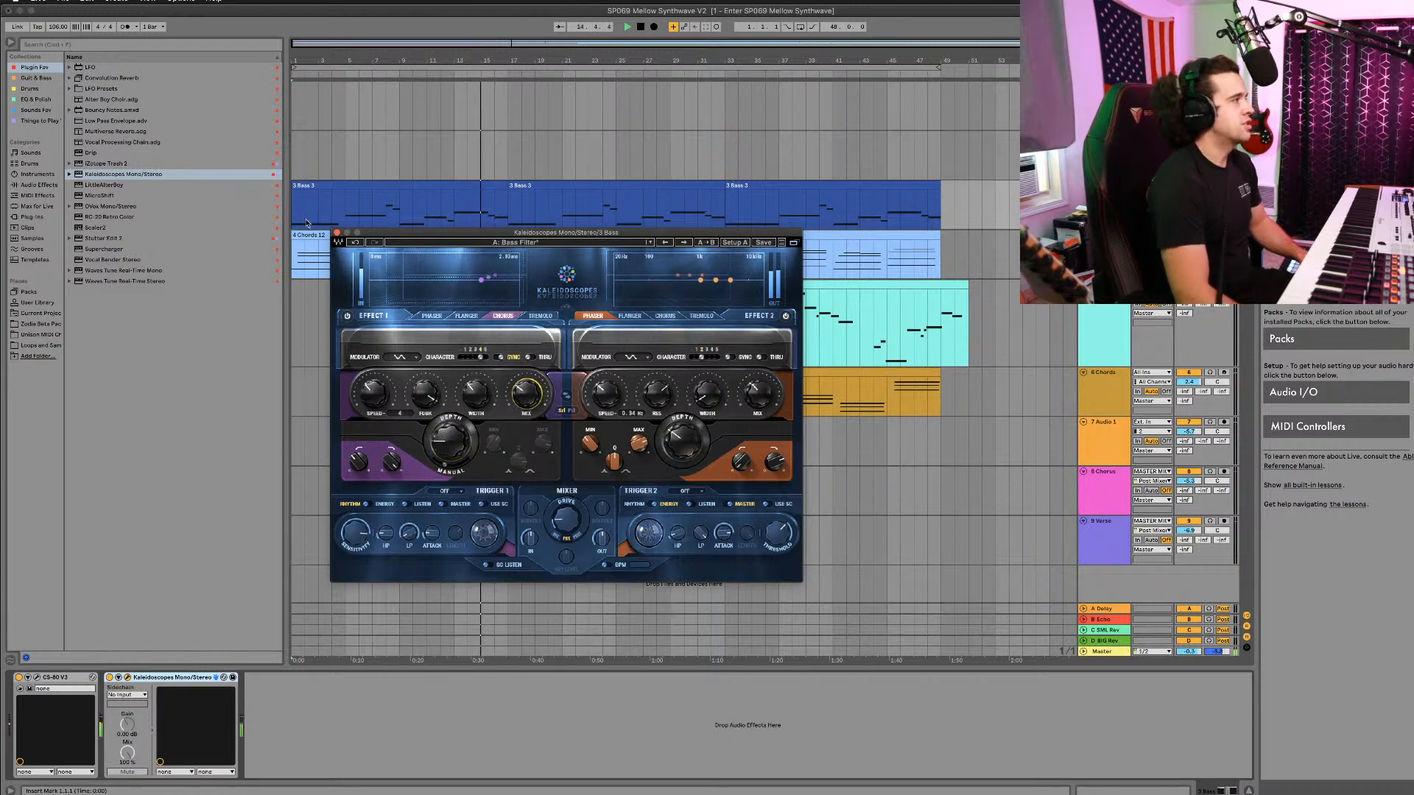
left_click(337, 234)
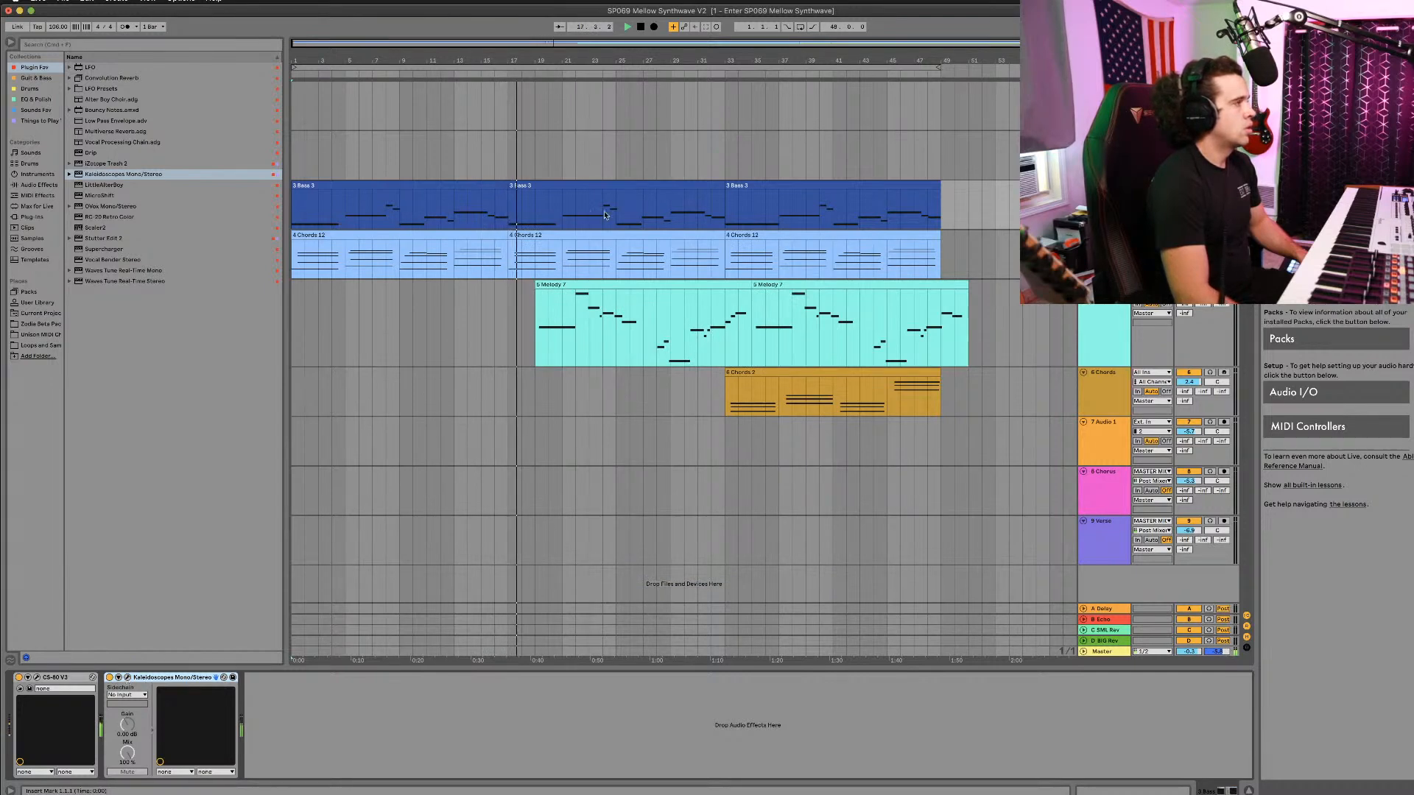
Step: Lengthen the opening D1 note of the second 3 Bass clip so it reaches the start of the G1 note at bar 20
double_click(555, 185)
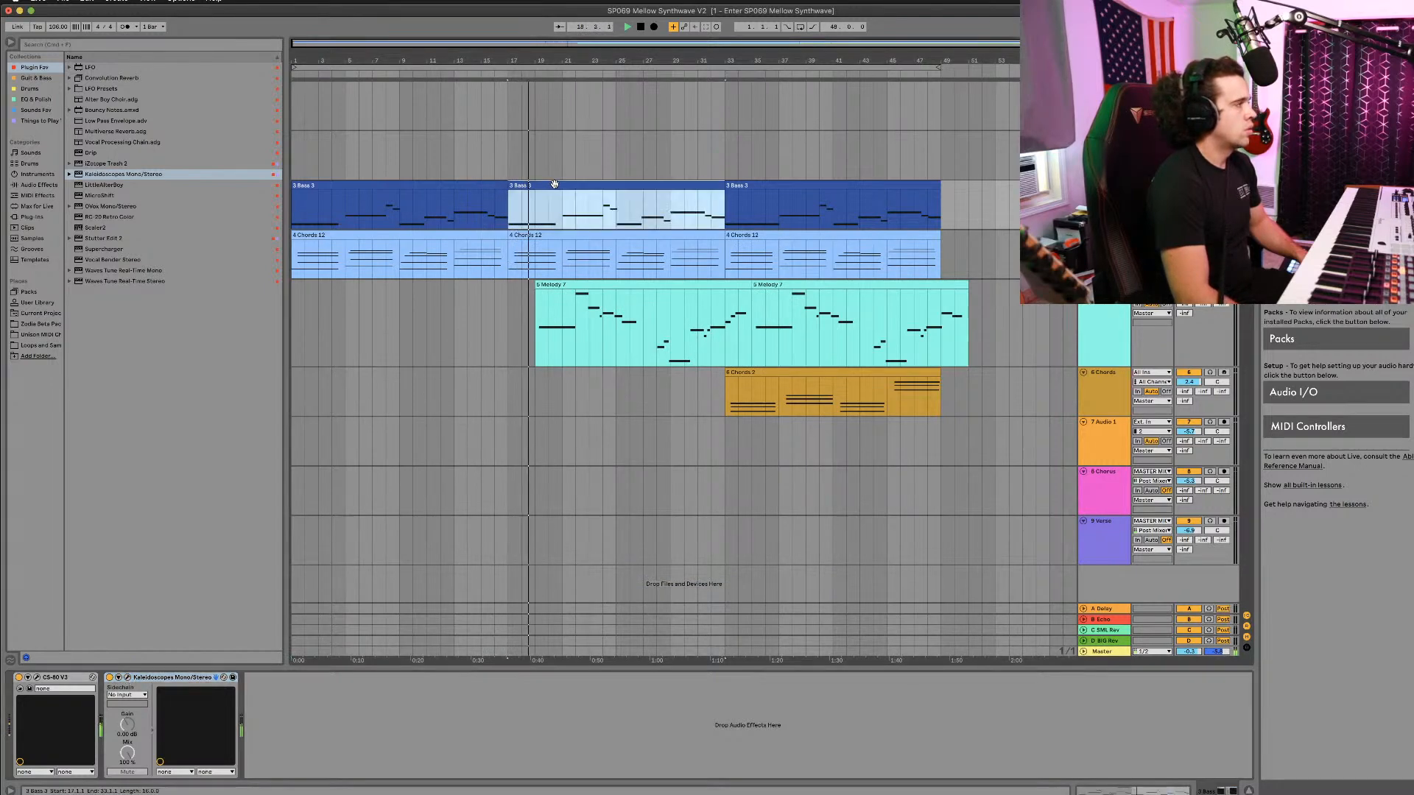
left_click(470, 576)
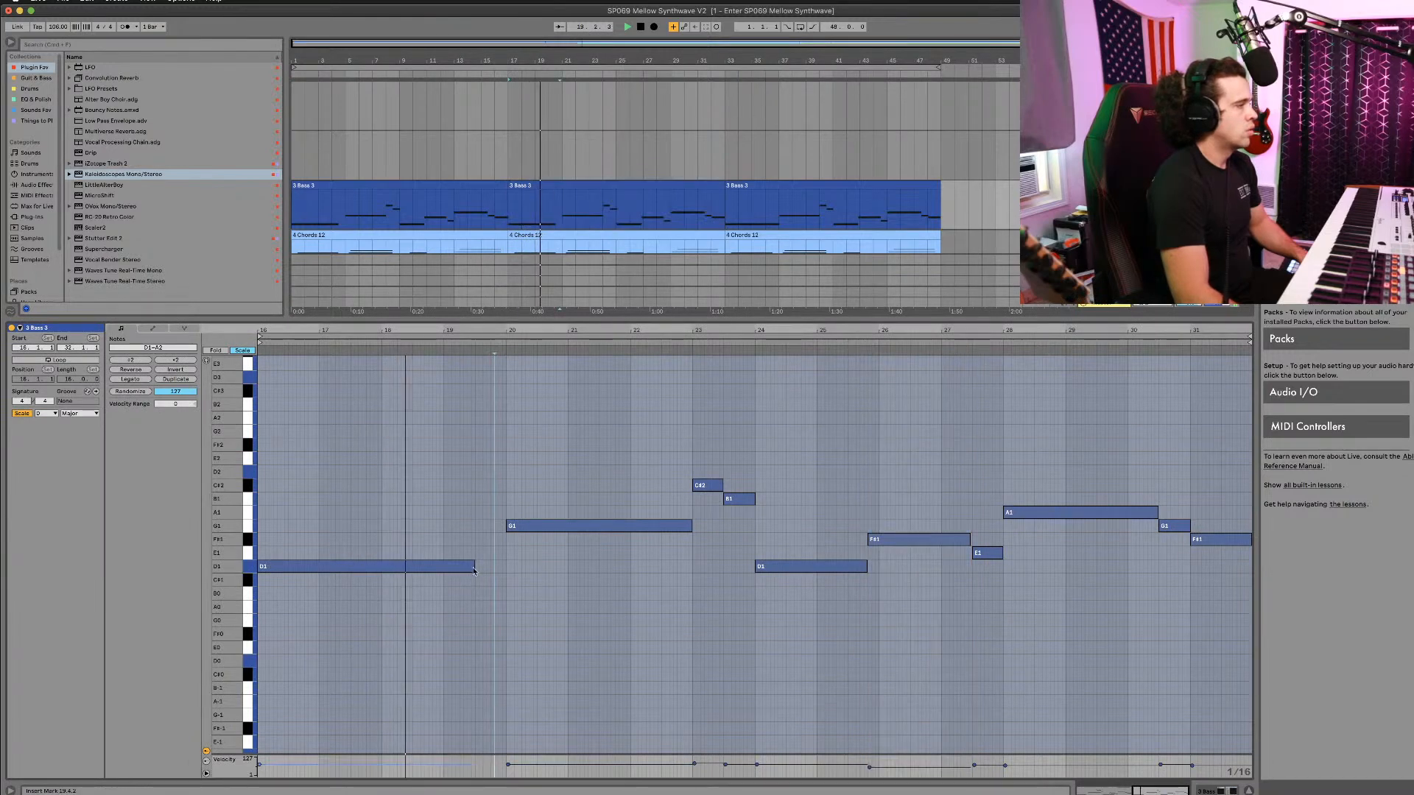
left_click_drag(474, 567, 505, 570)
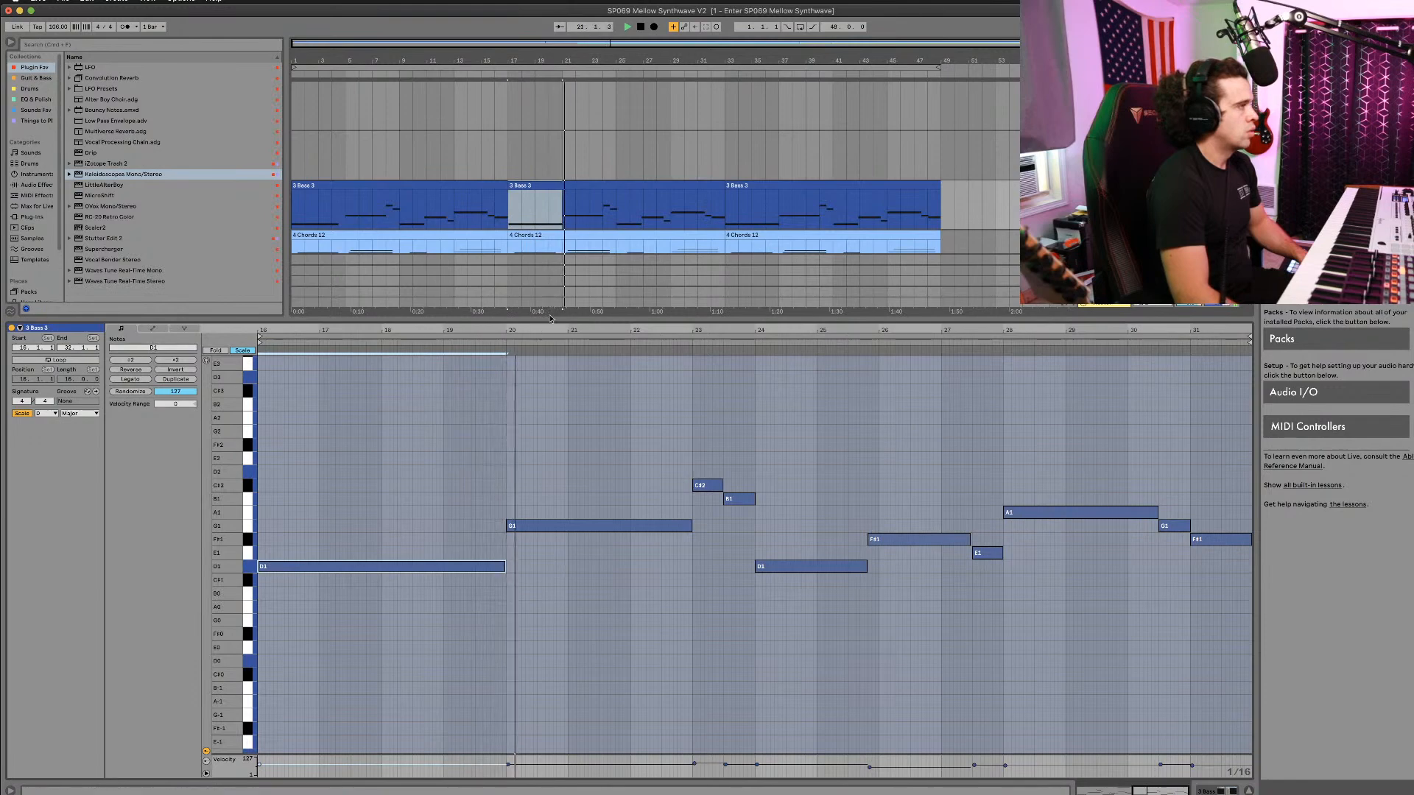
key("shift+Tab")
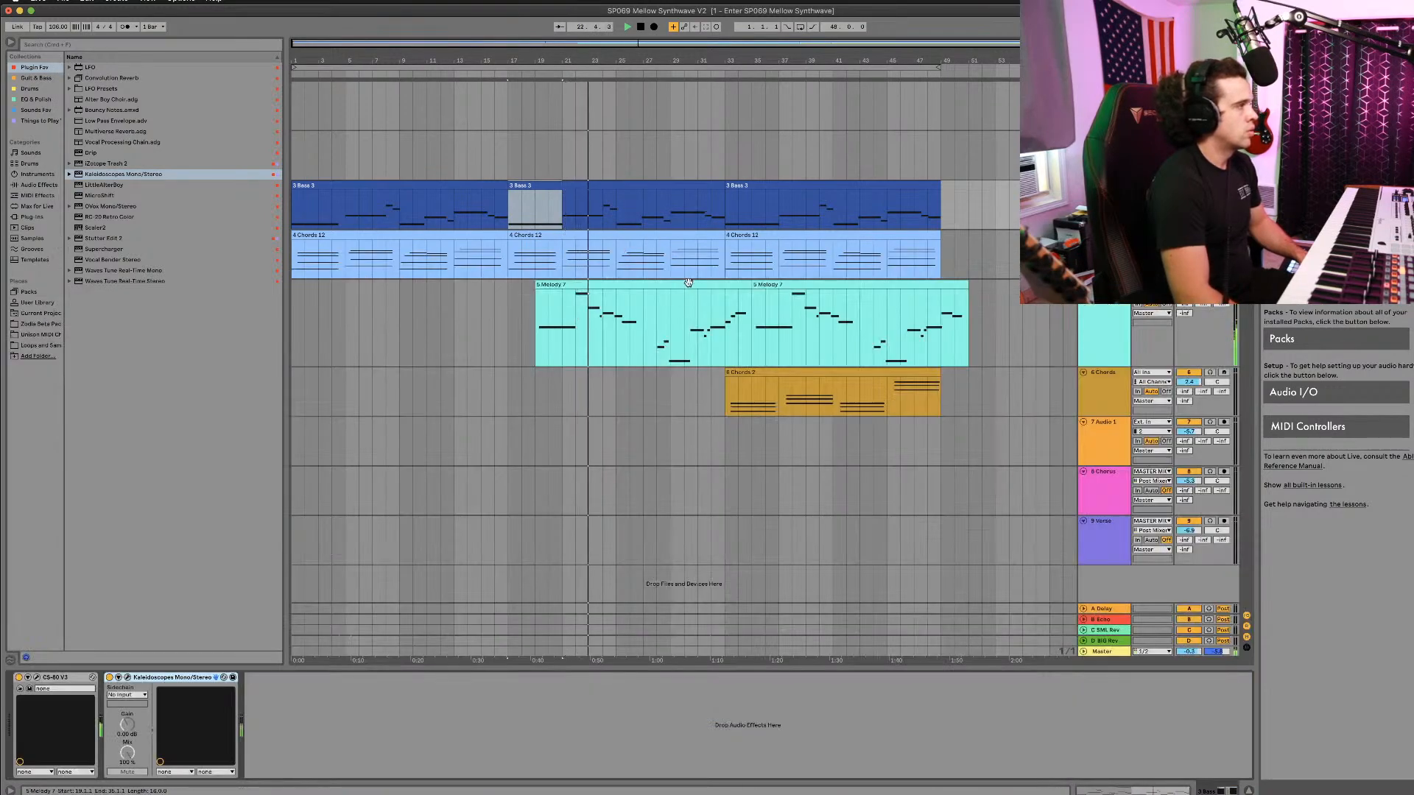
Step: Examine the devices on the 5 Melody and 6 Chords tracks, including MicroShift's settings, and check the track automation while the song plays
left_click(1094, 309)
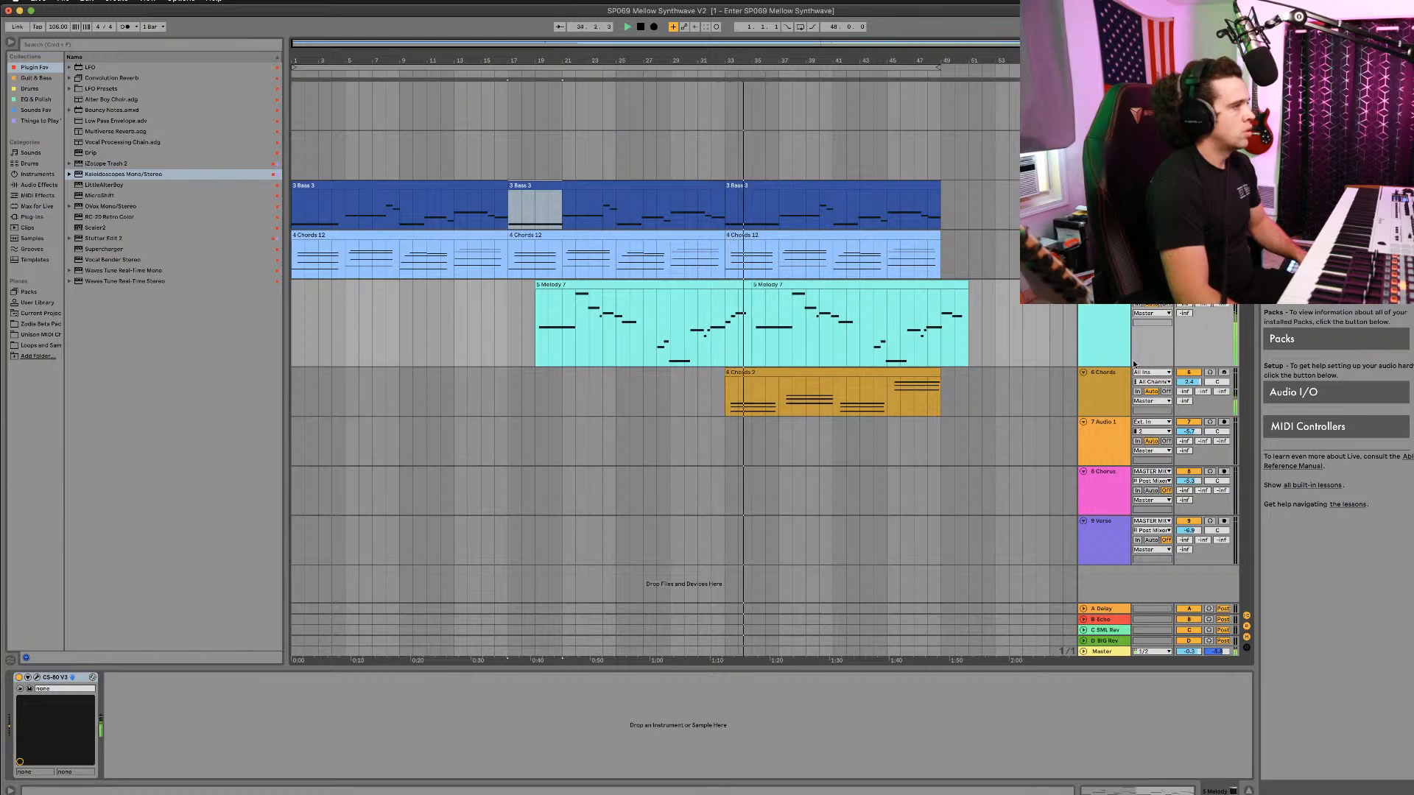
left_click(1111, 392)
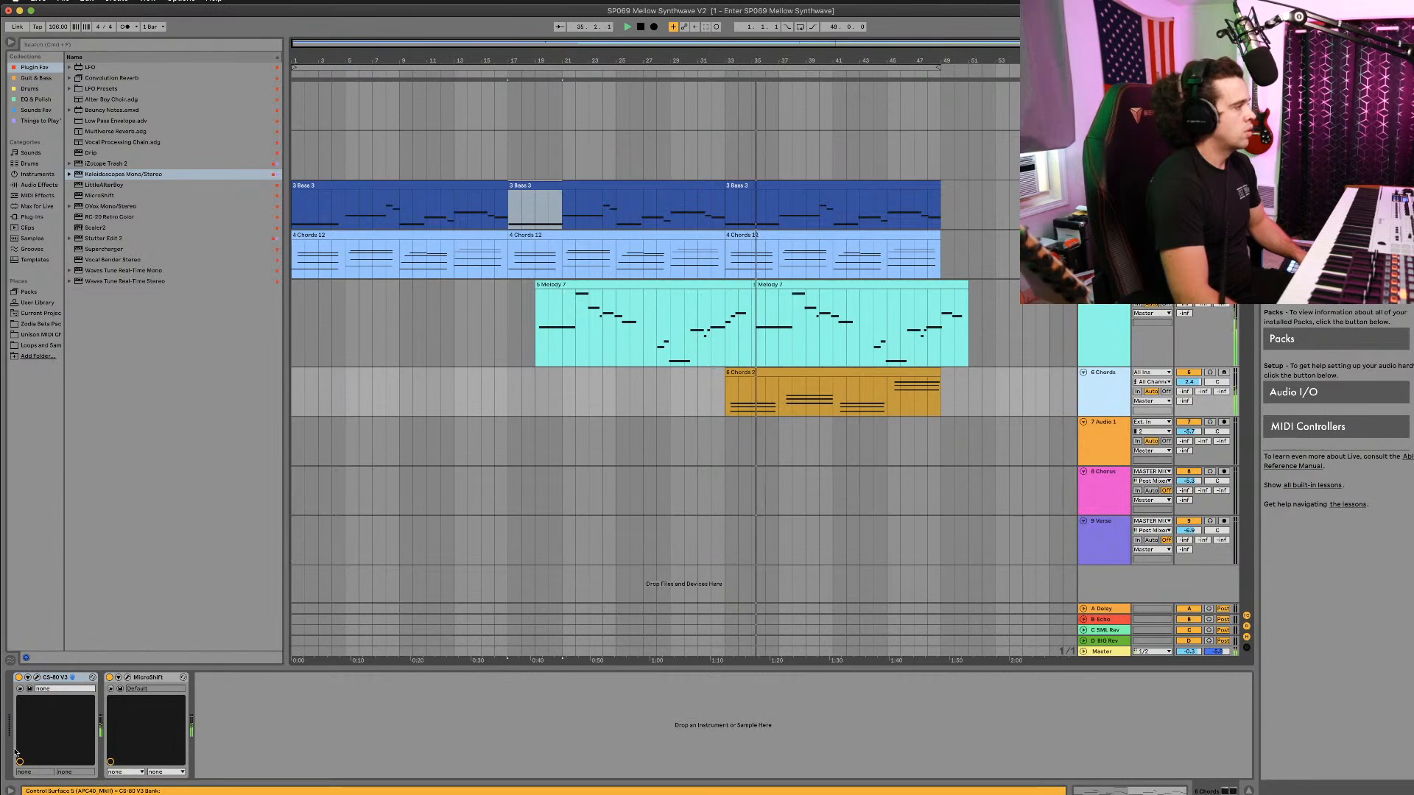
left_click(128, 677)
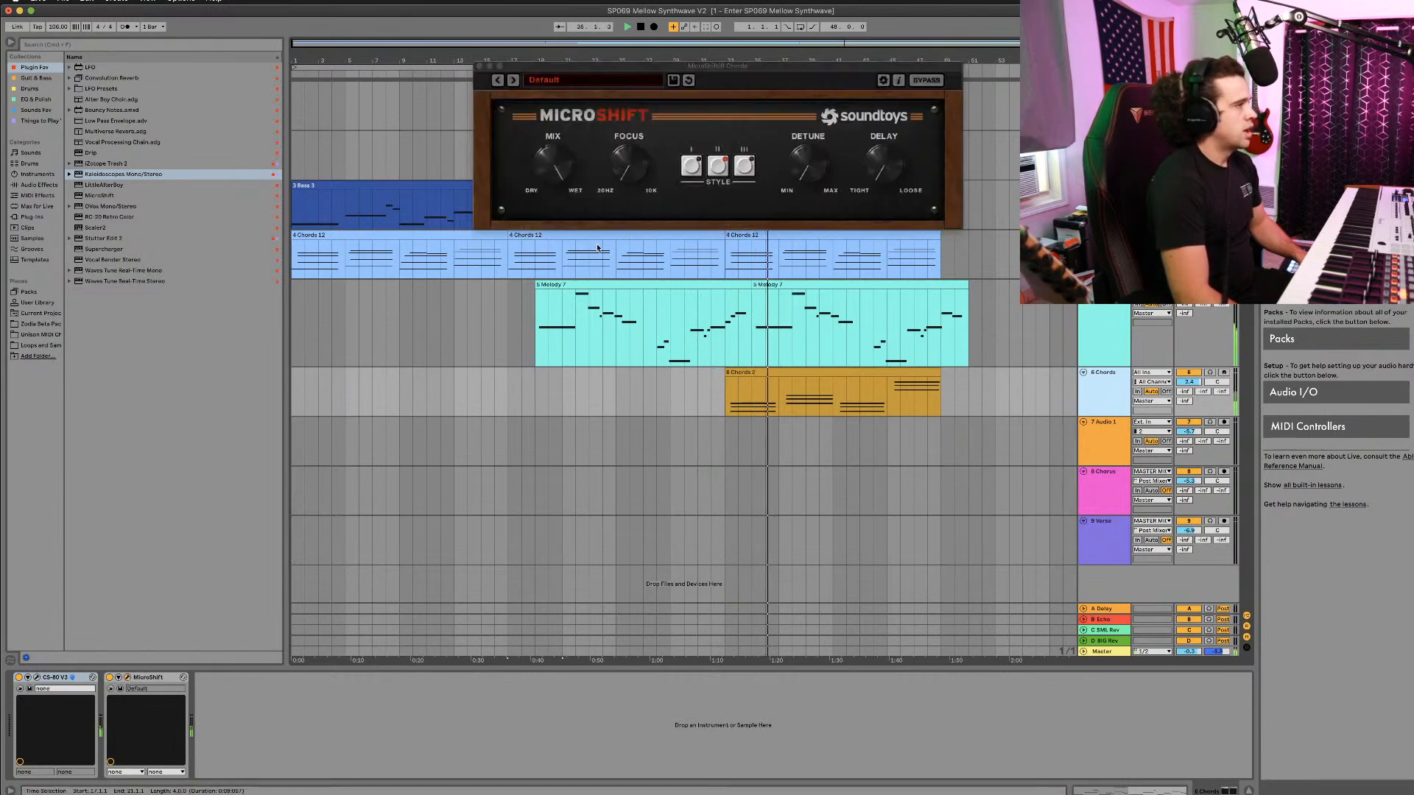
left_click_drag(652, 71, 446, 252)
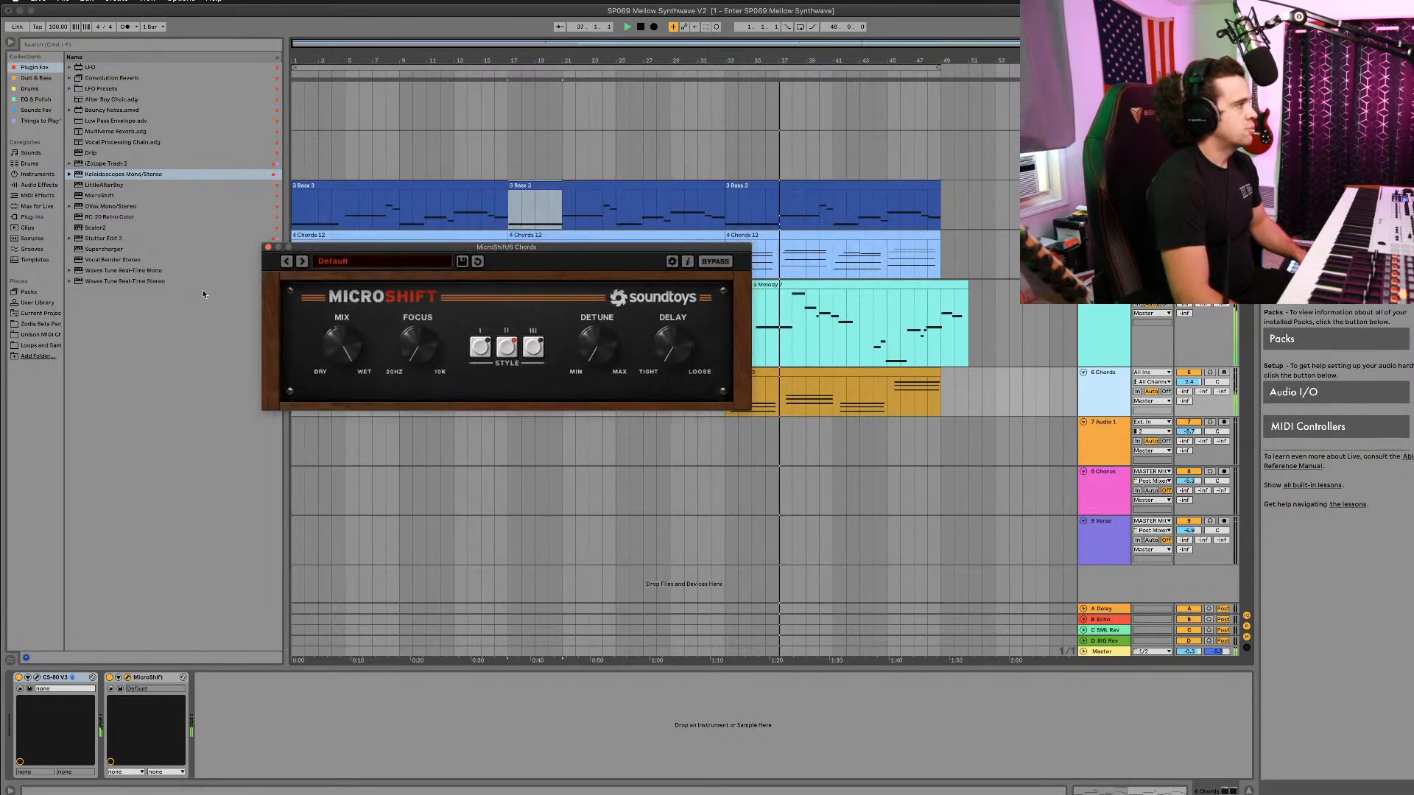
left_click(270, 248)
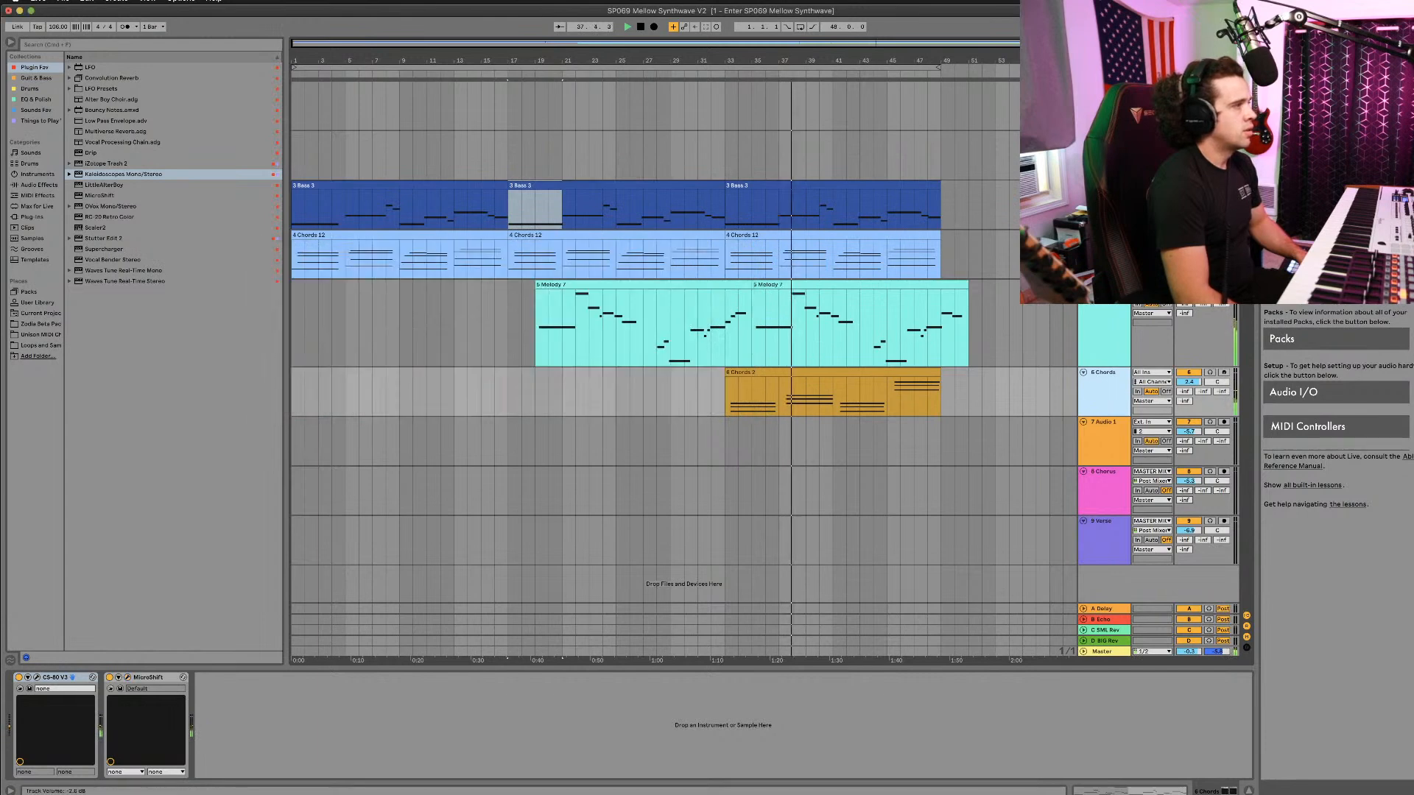
left_click(1107, 328)
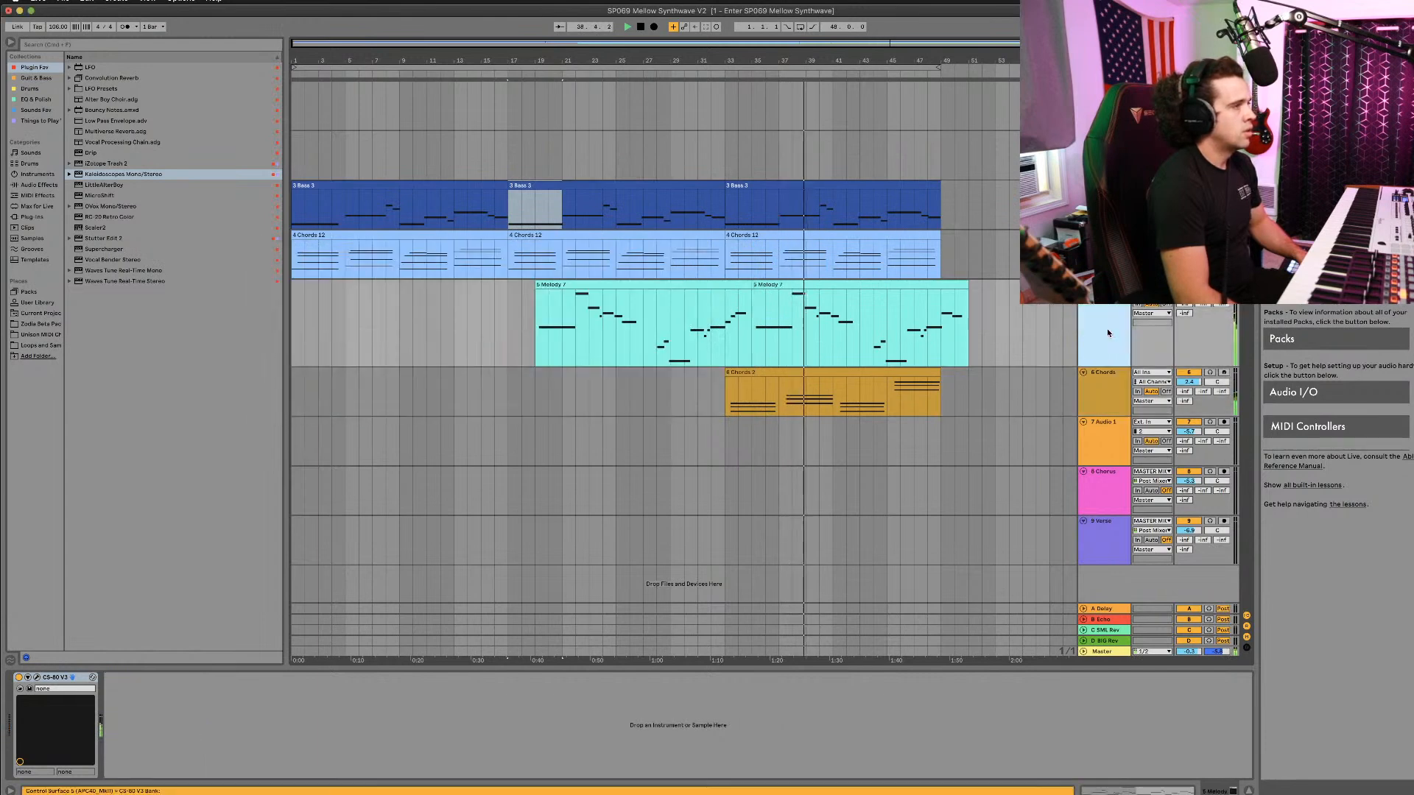
key("a")
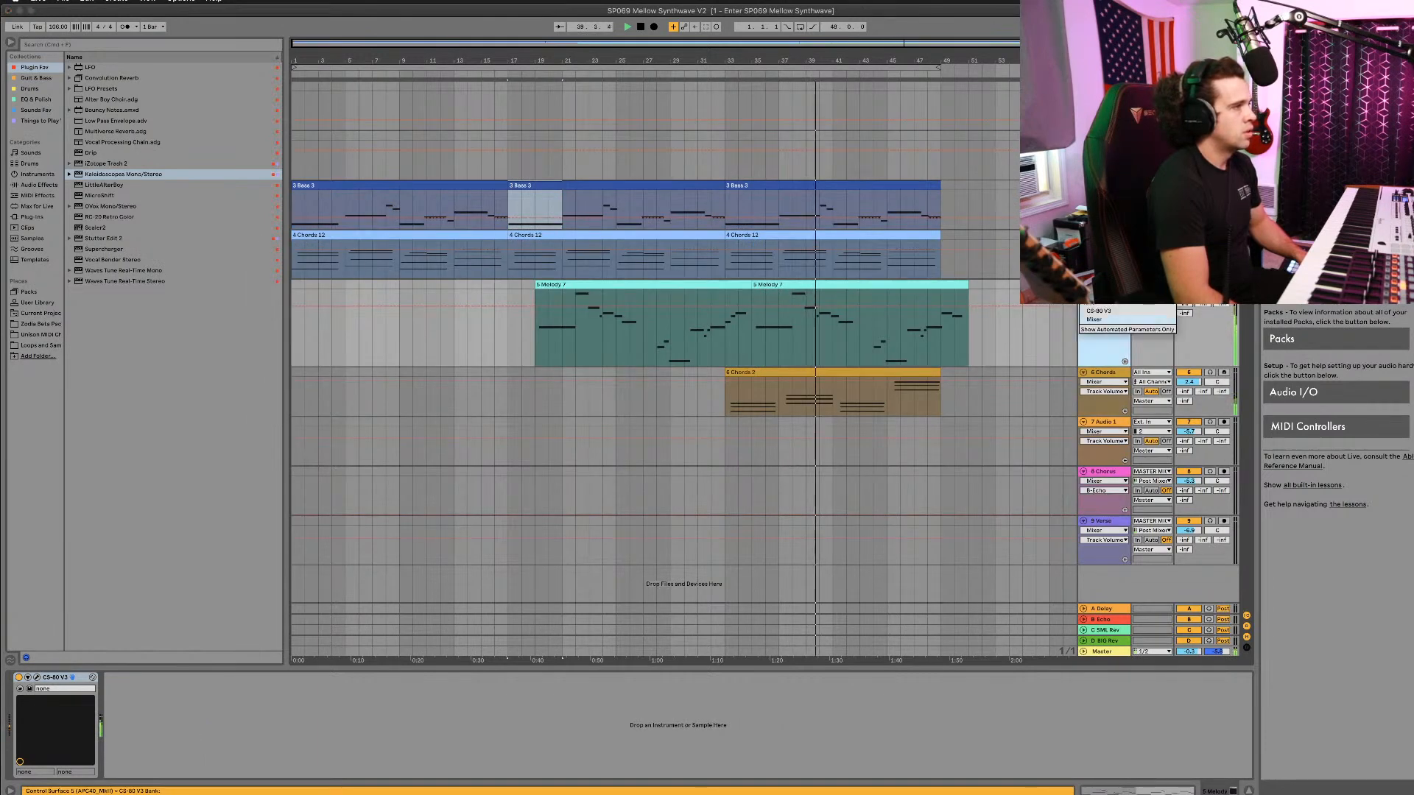
key("a")
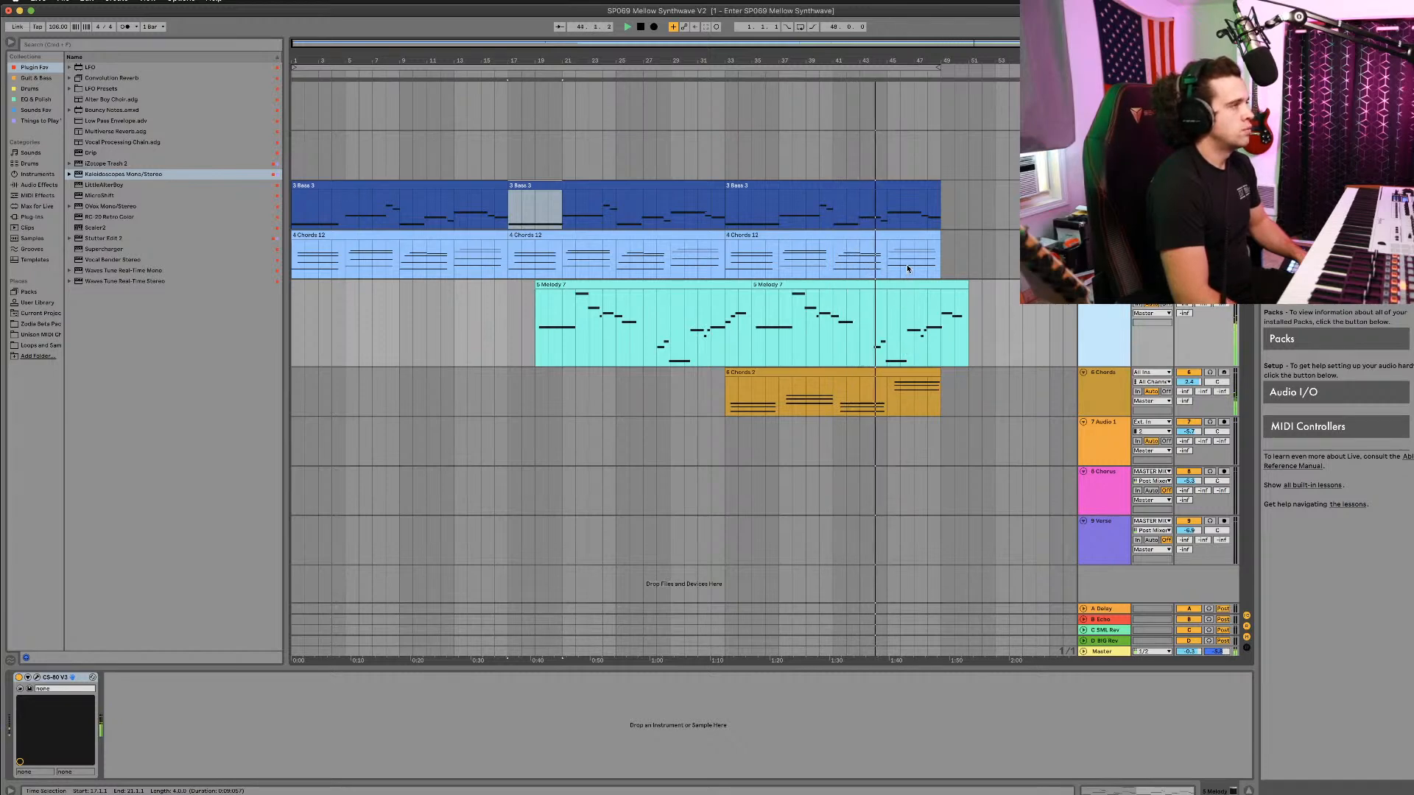
Step: Try to extend the third 4 Chords 12 clip to bar 51 in the arrangement
left_click(956, 233)
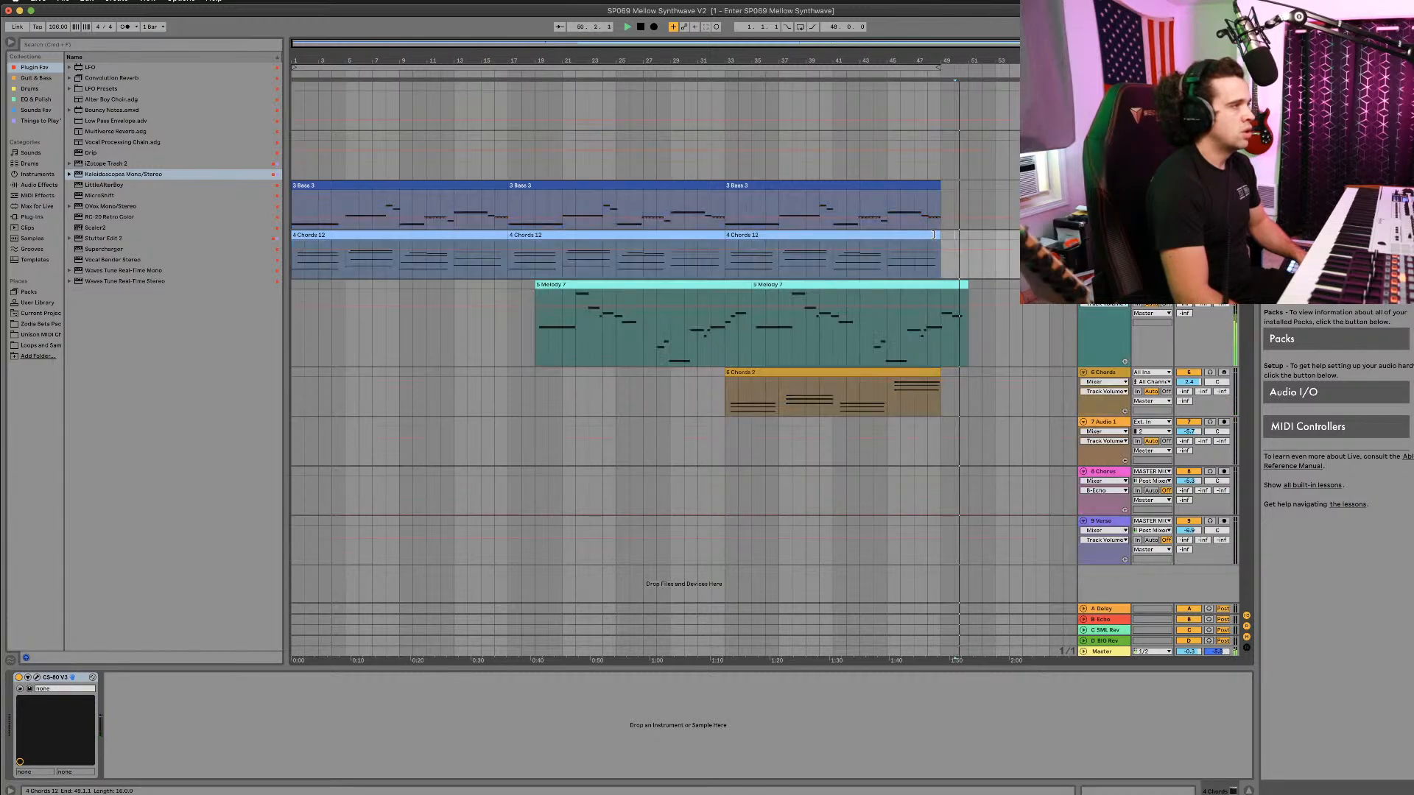
left_click(934, 234)
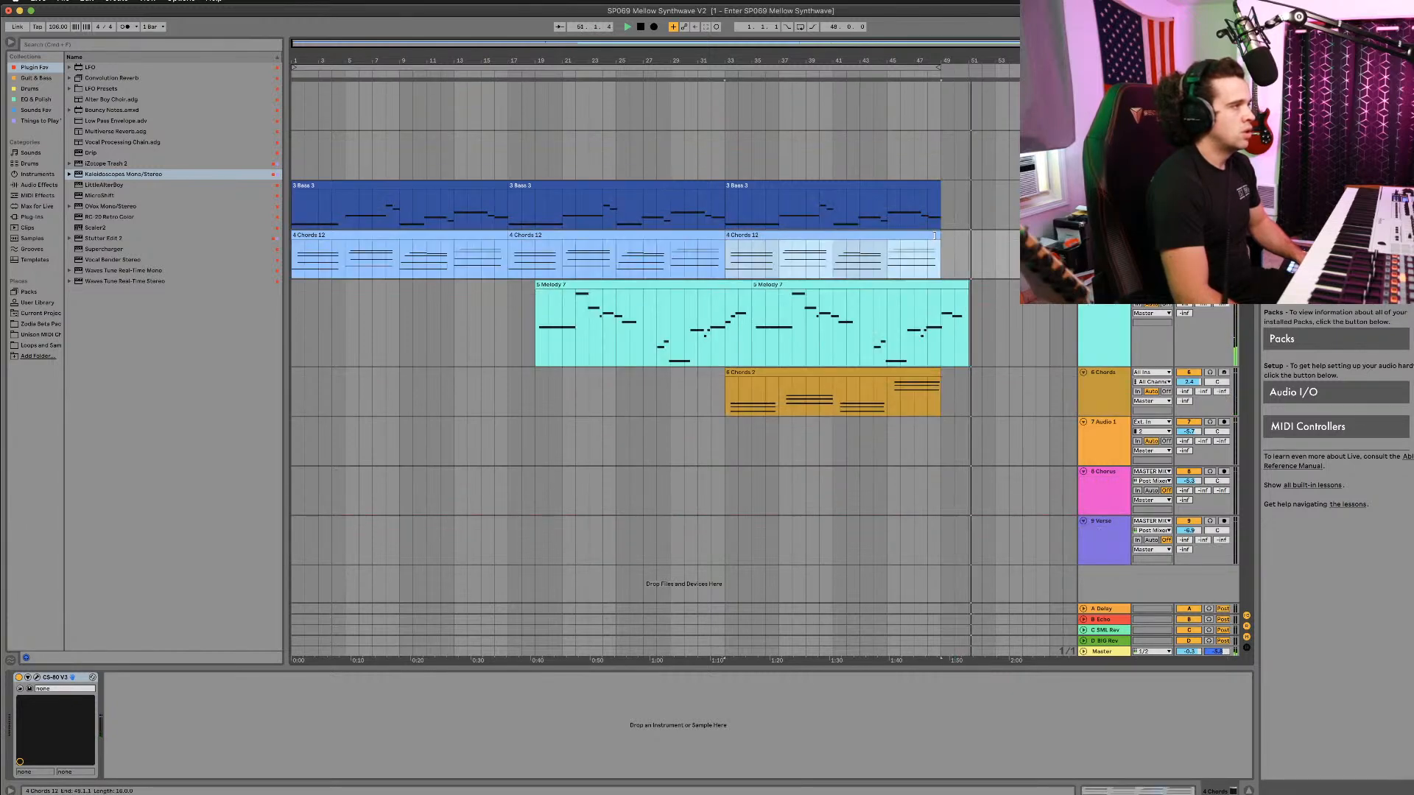
left_click_drag(941, 234, 963, 234)
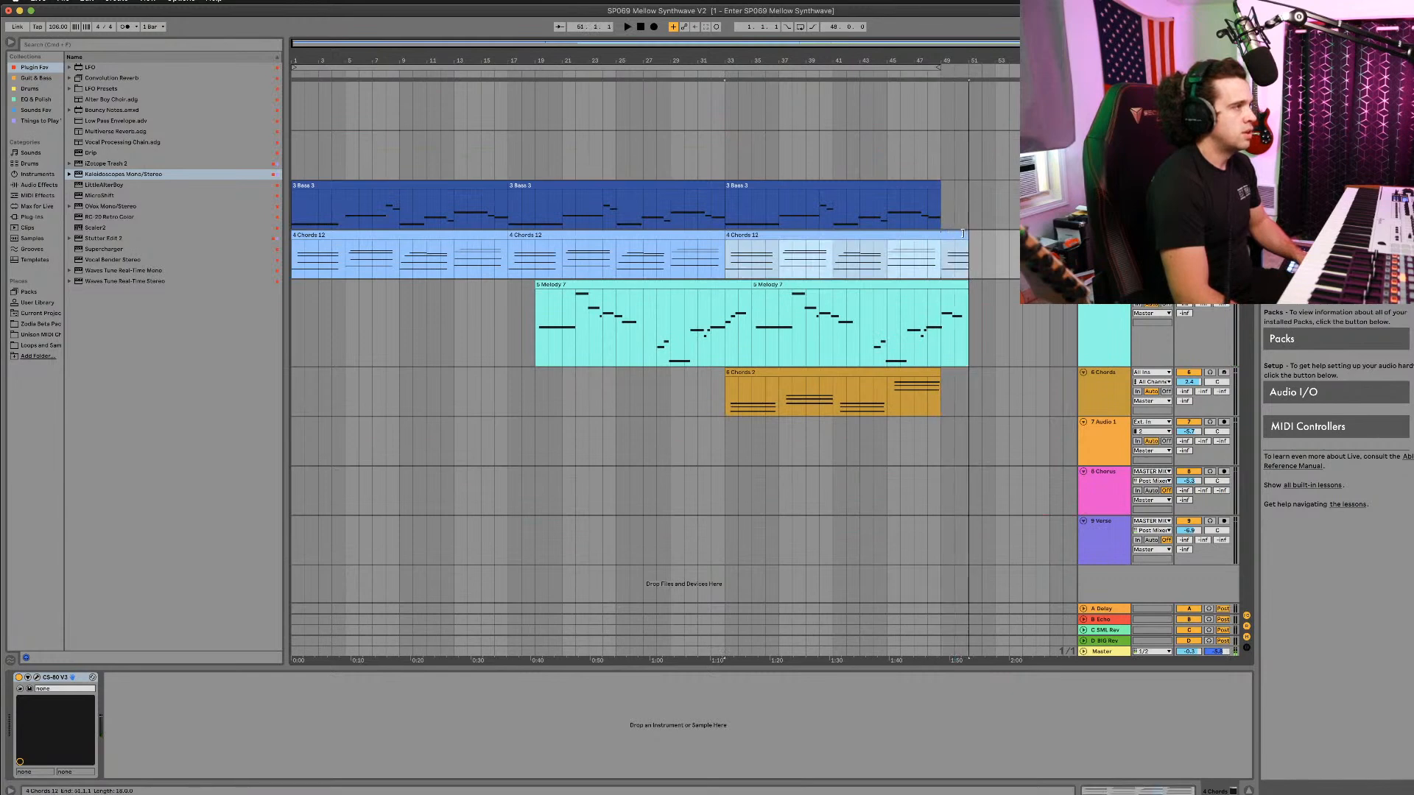
left_click(936, 260)
Step: Lengthen all notes of the last chord in the third 4 Chords 12 clip to about bar 19 of the clip
double_click(914, 234)
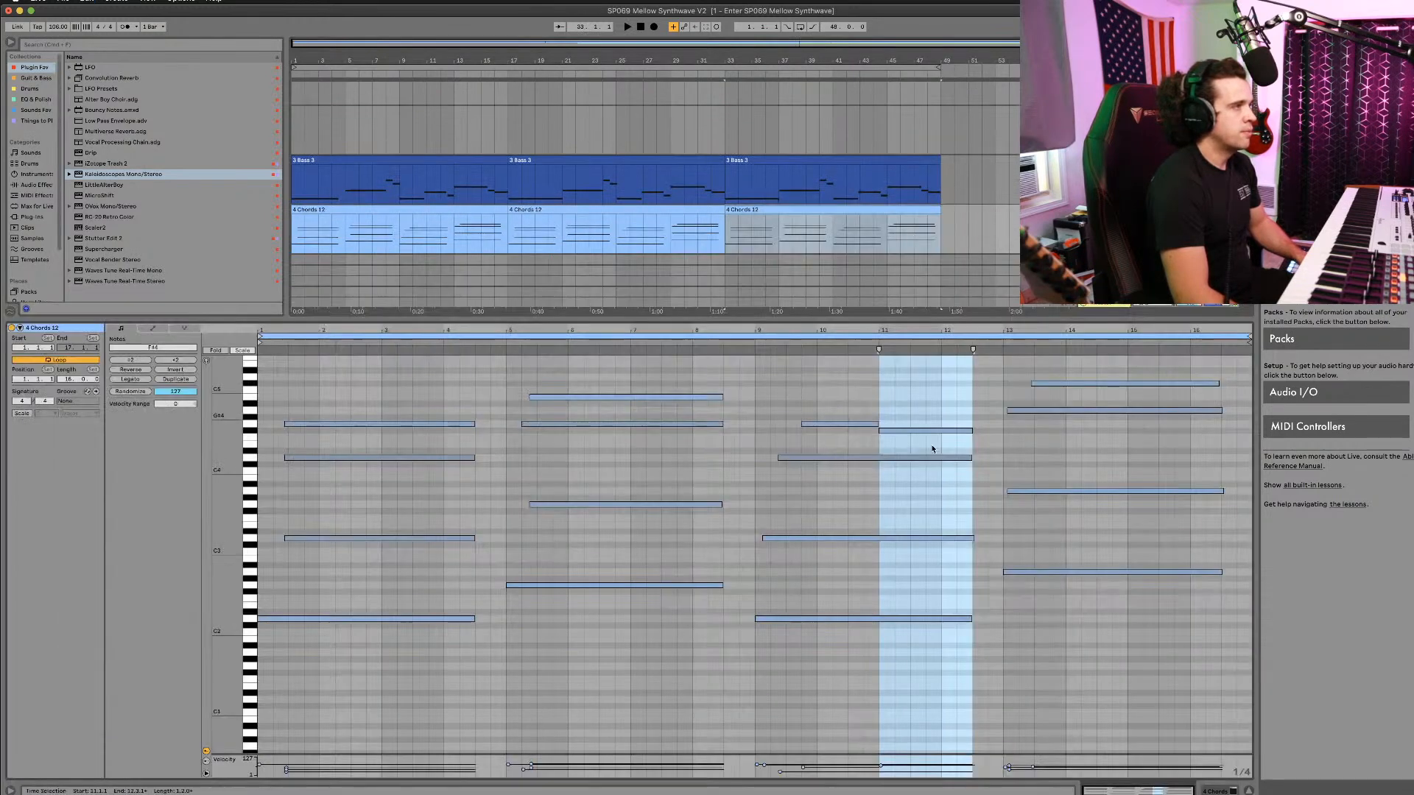
left_click(1100, 384)
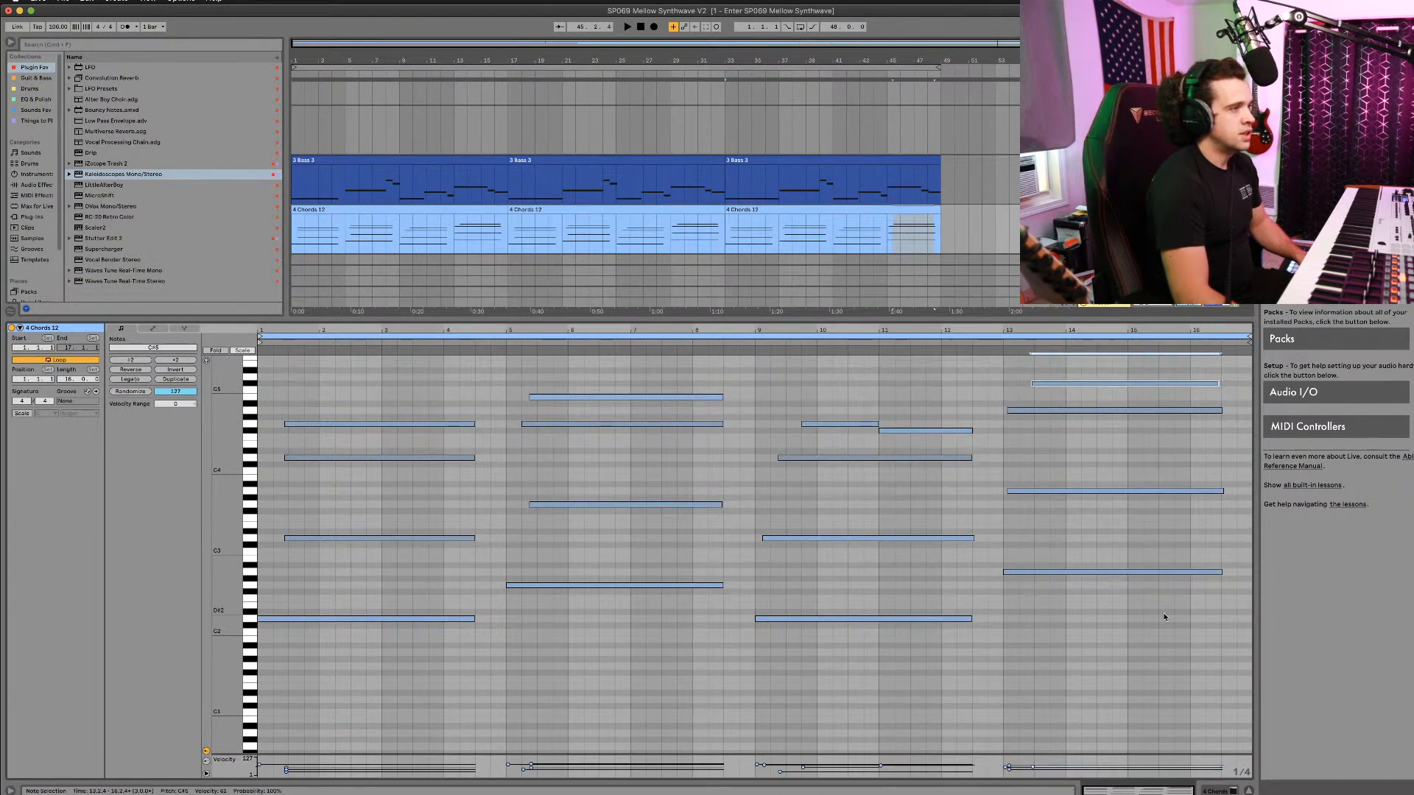
left_click_drag(1164, 617, 1118, 390)
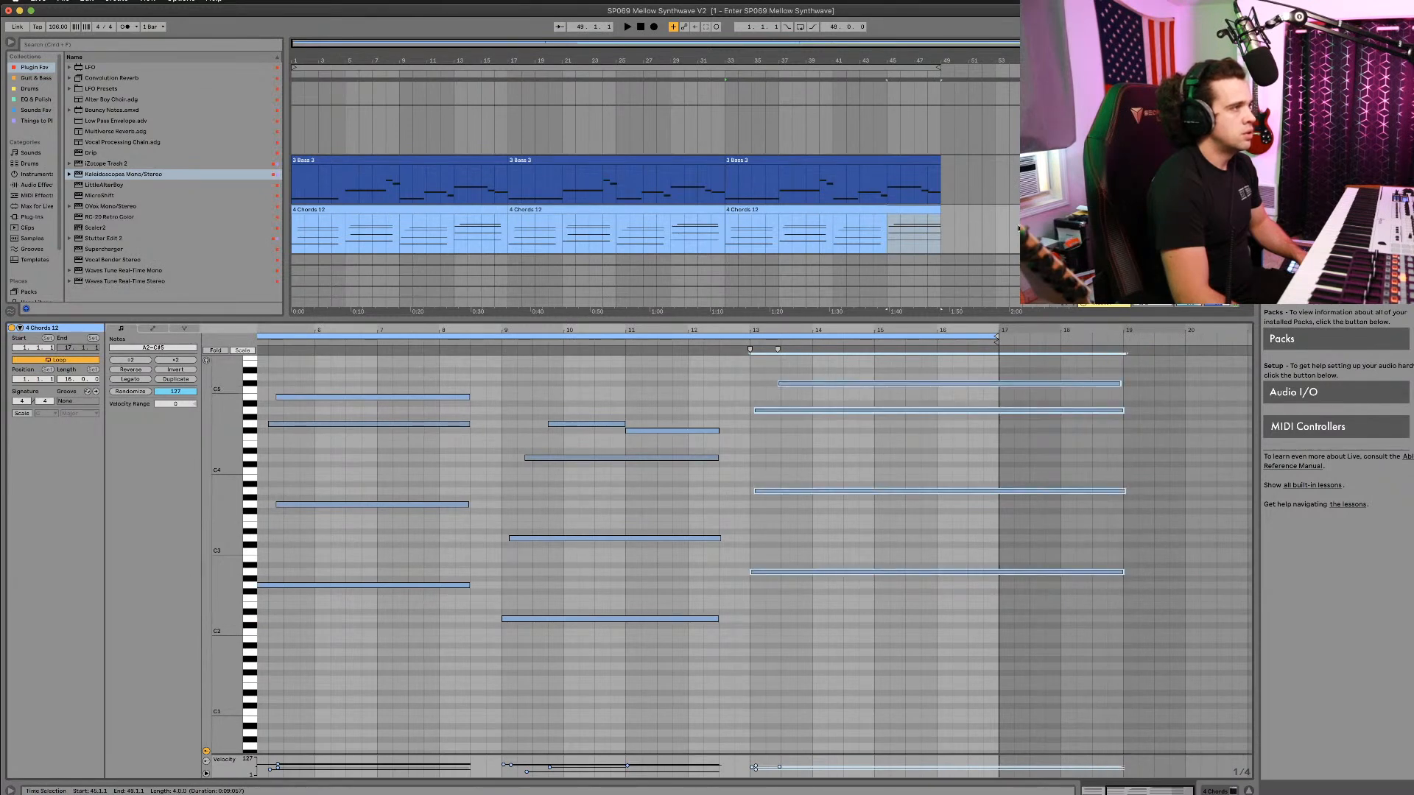
Step: Try again to stretch the third 4 Chords 12 clip to bar 51 with its last chord lengthened
scroll(968, 185, "down", 2)
left_click_drag(938, 189, 997, 190)
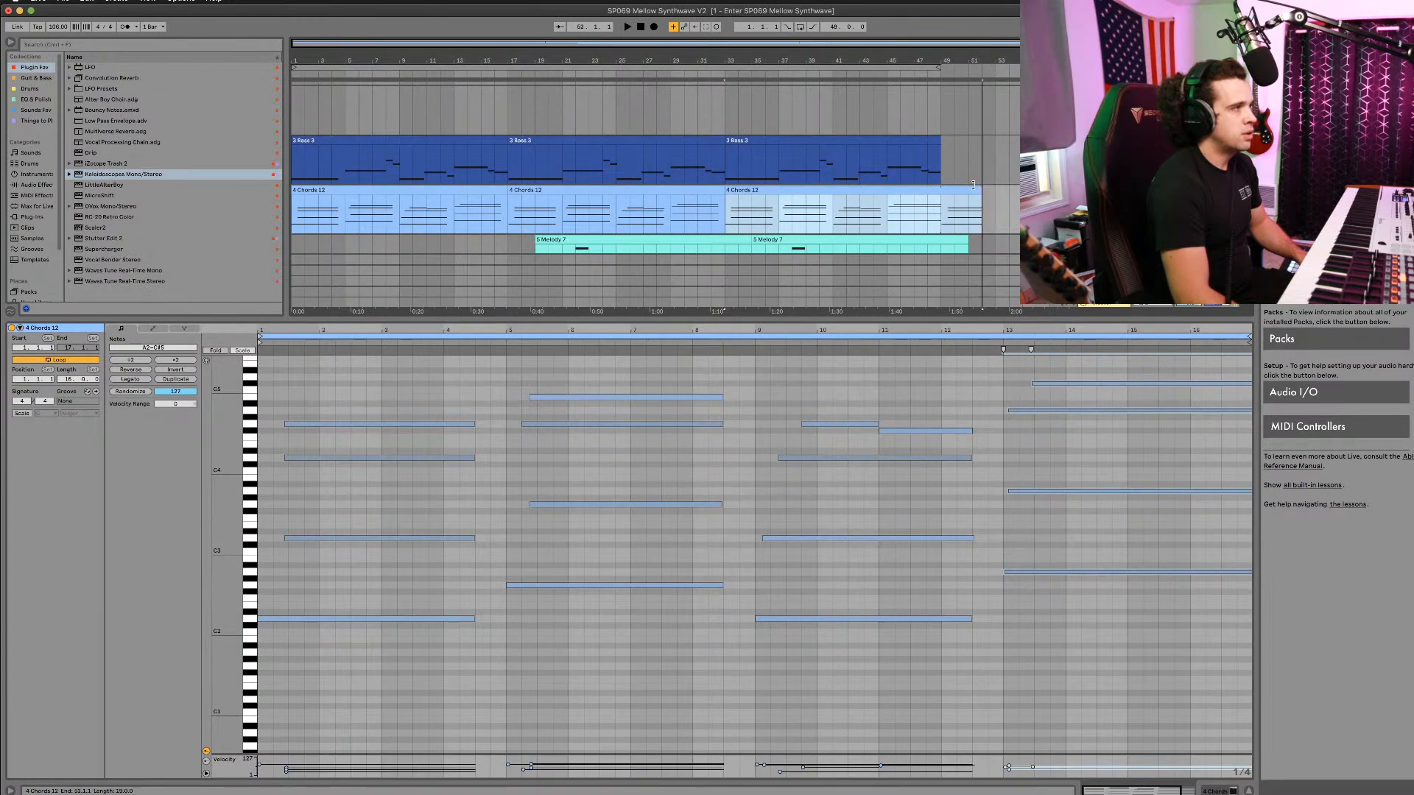
scroll(970, 218, "down", 2)
scroll(983, 207, "up", 1)
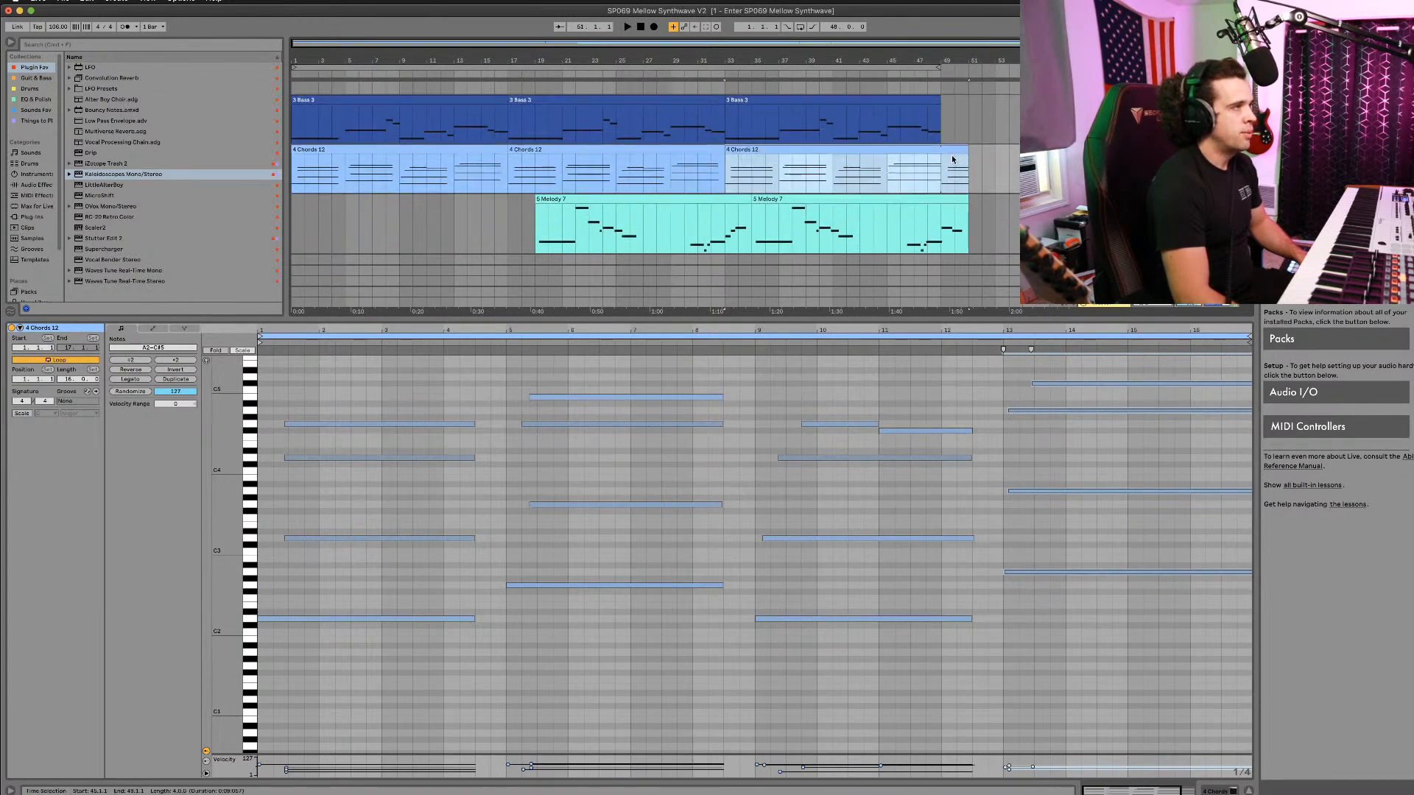
Step: Extend the loop of the third 4 Chords 12 clip to bar 19 and lengthen the clip to bar 51, matching the melody's end
scroll(1094, 354, "right", 3)
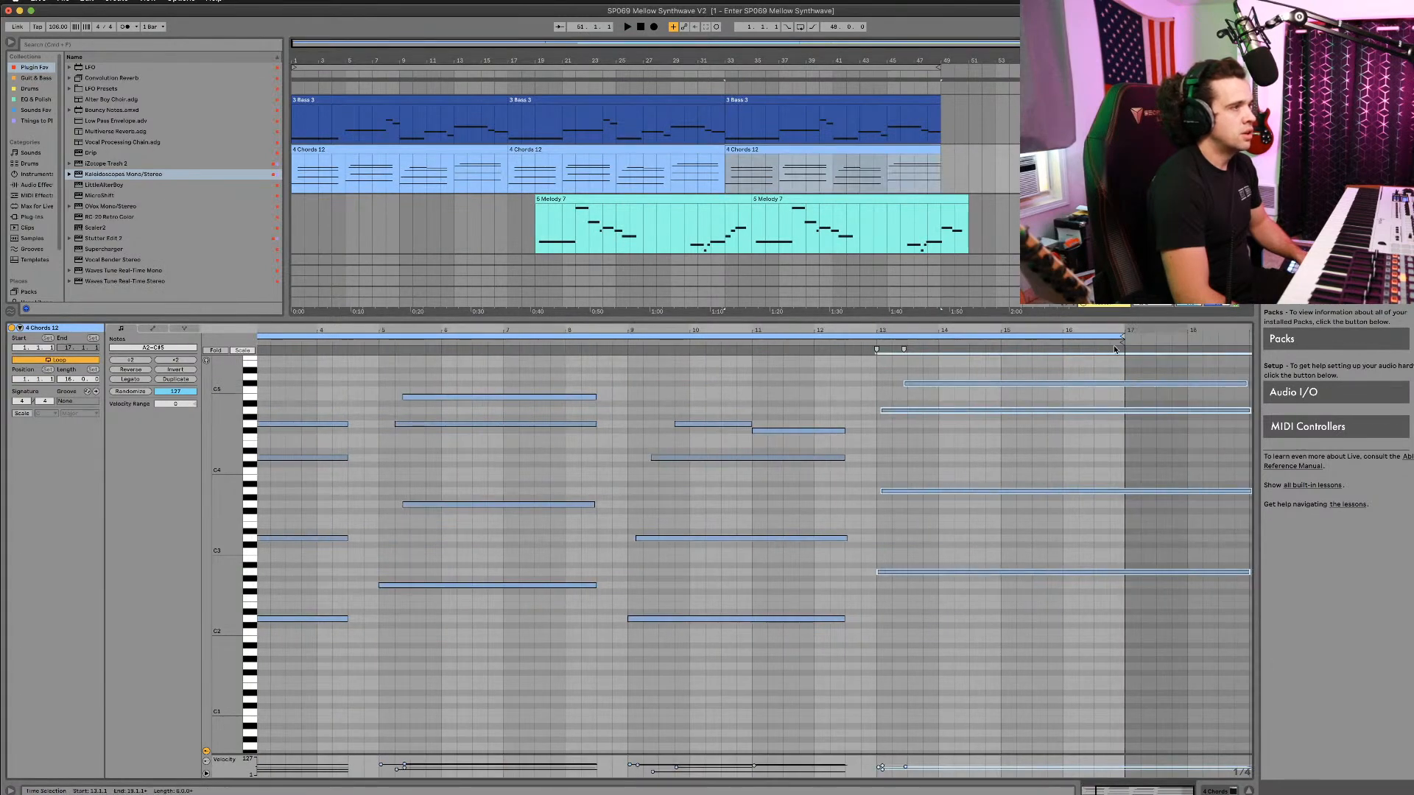
left_click_drag(1126, 340, 1247, 335)
left_click(940, 149)
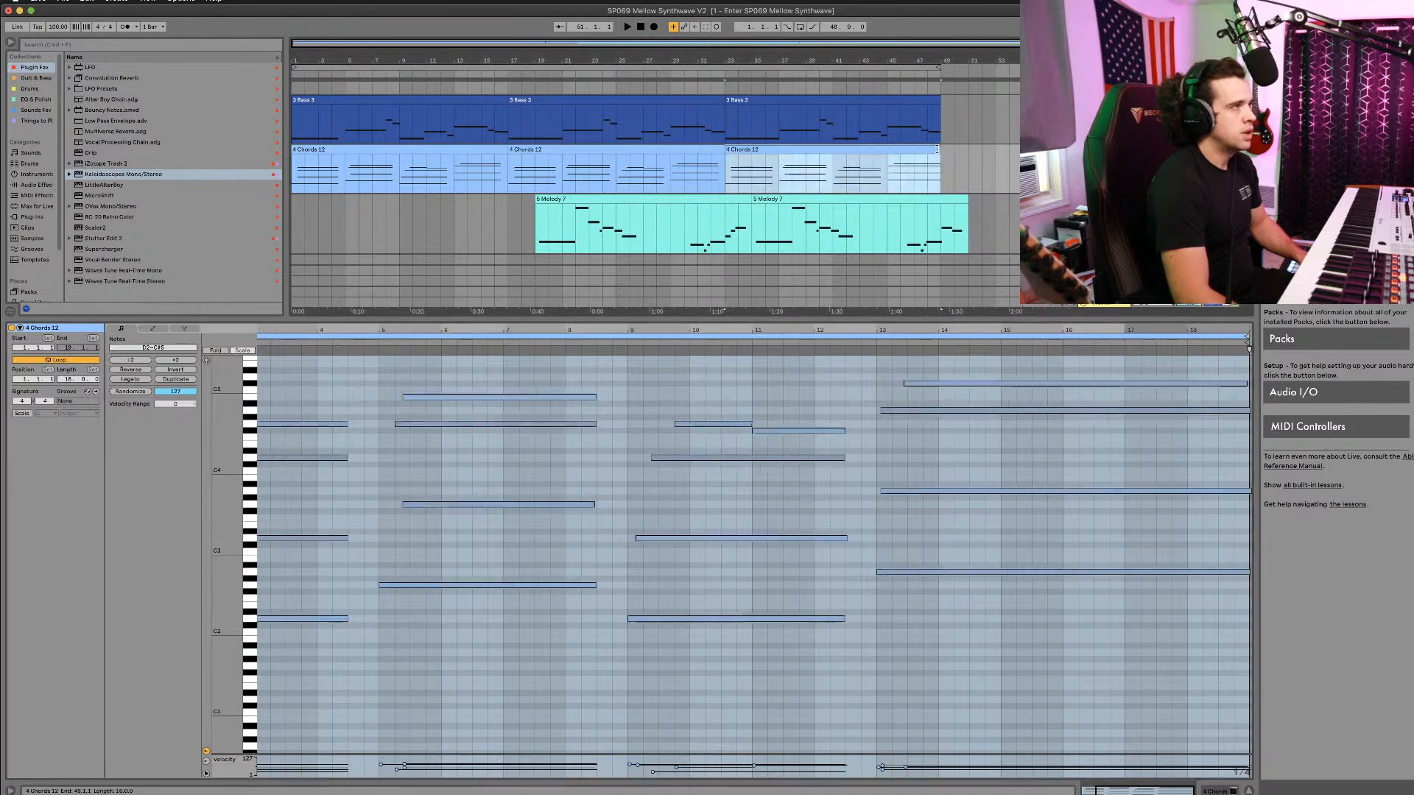
left_click(940, 166)
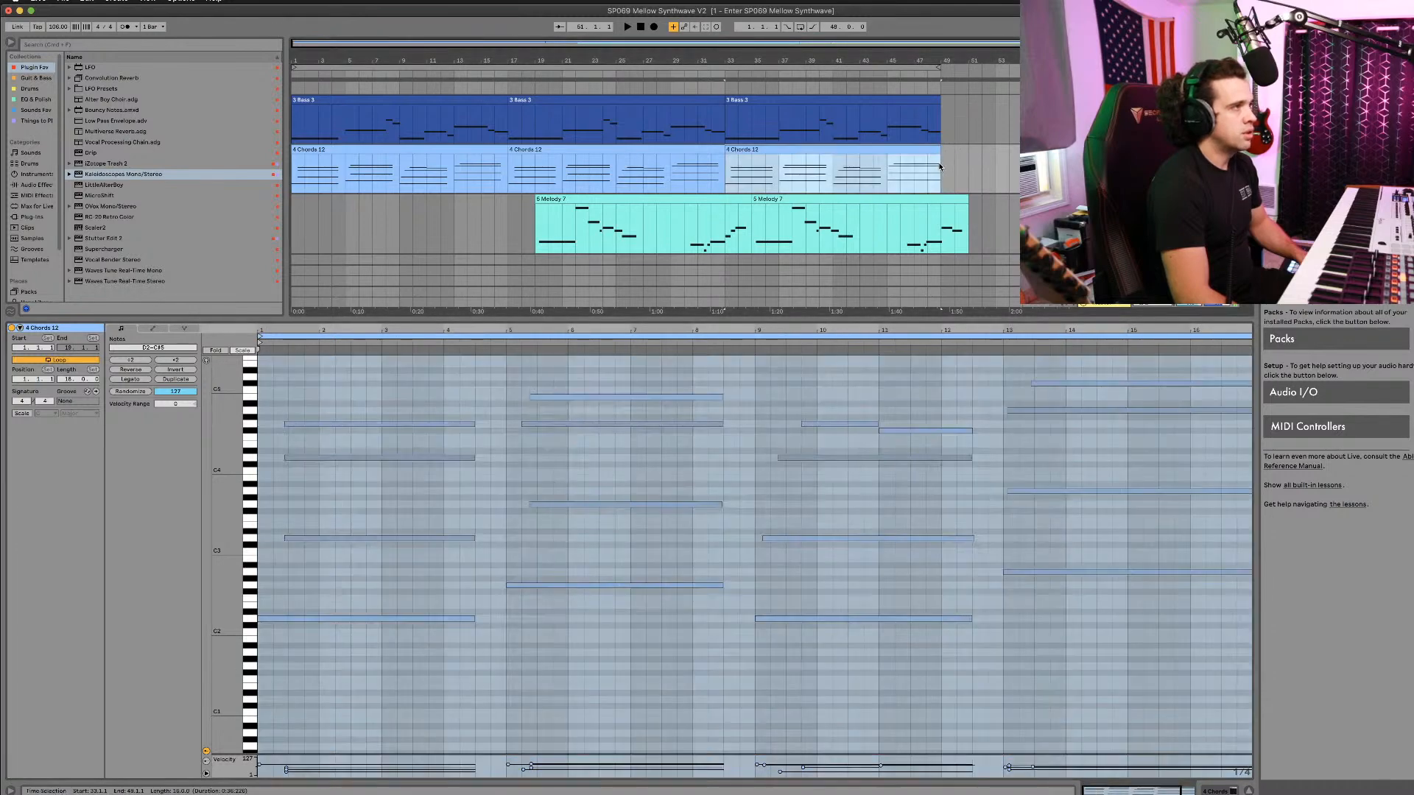
left_click_drag(939, 151, 969, 150)
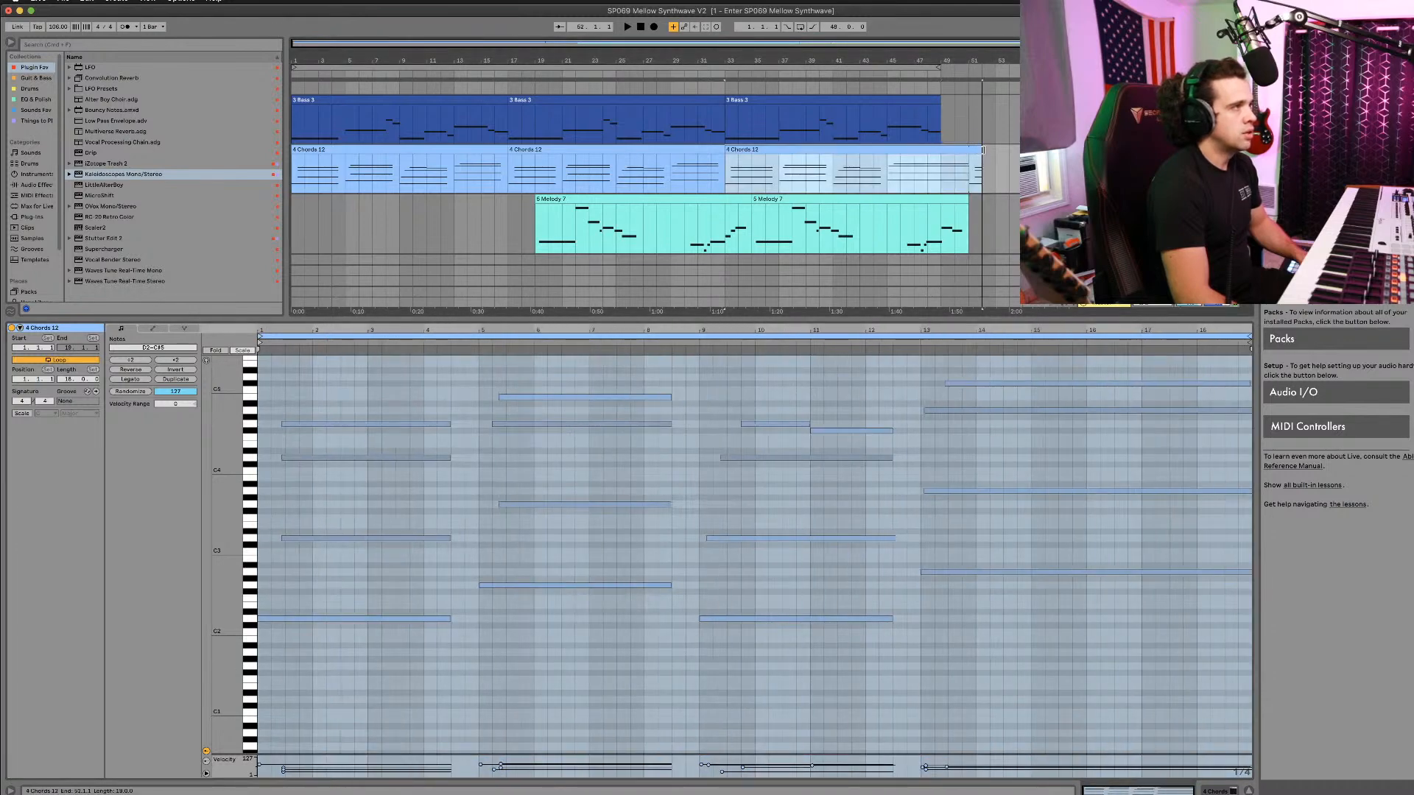
scroll(943, 141, "up", 2)
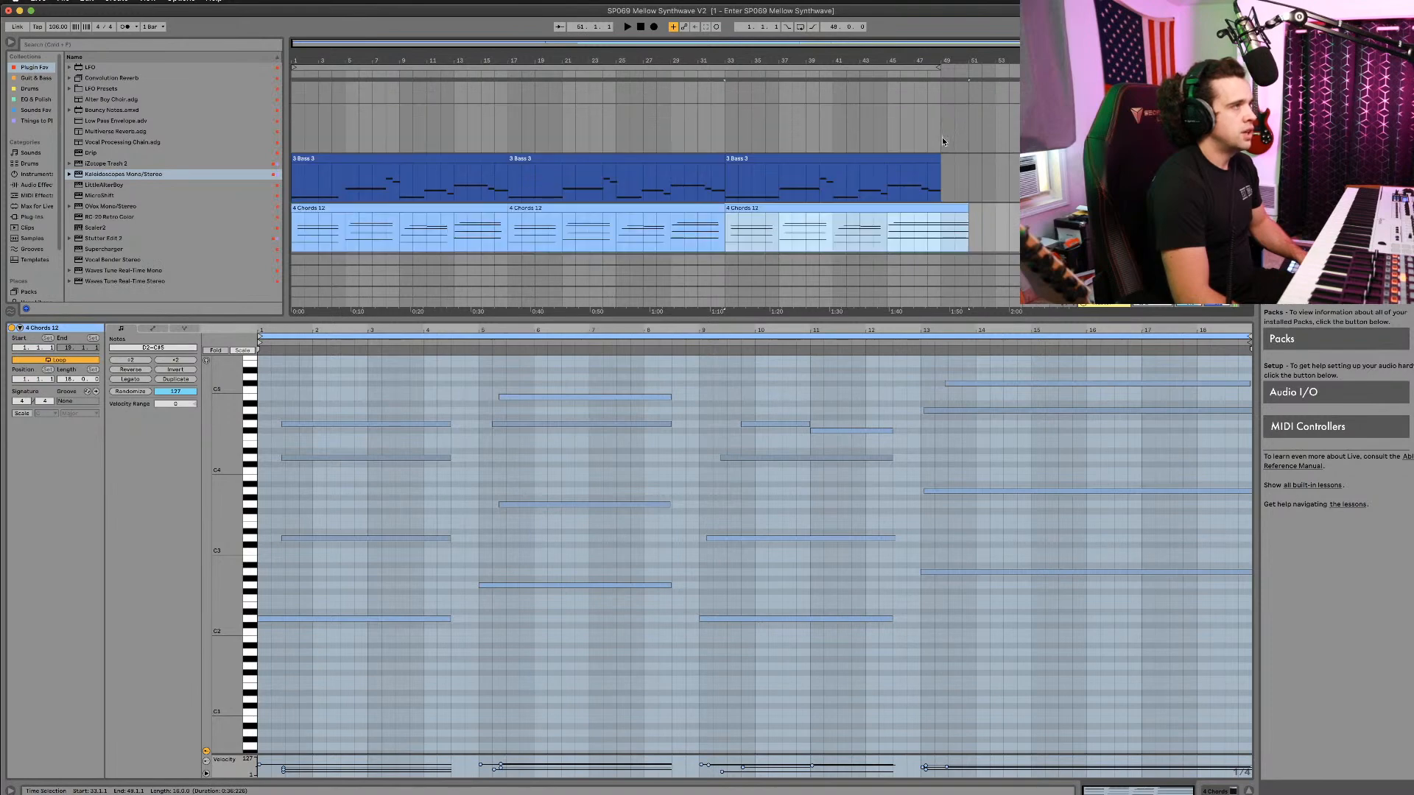
Step: Lengthen the final F#1 note of the third 3 Bass clip to about bar 34 of the clip and extend the clip to bar 51
left_click(929, 161)
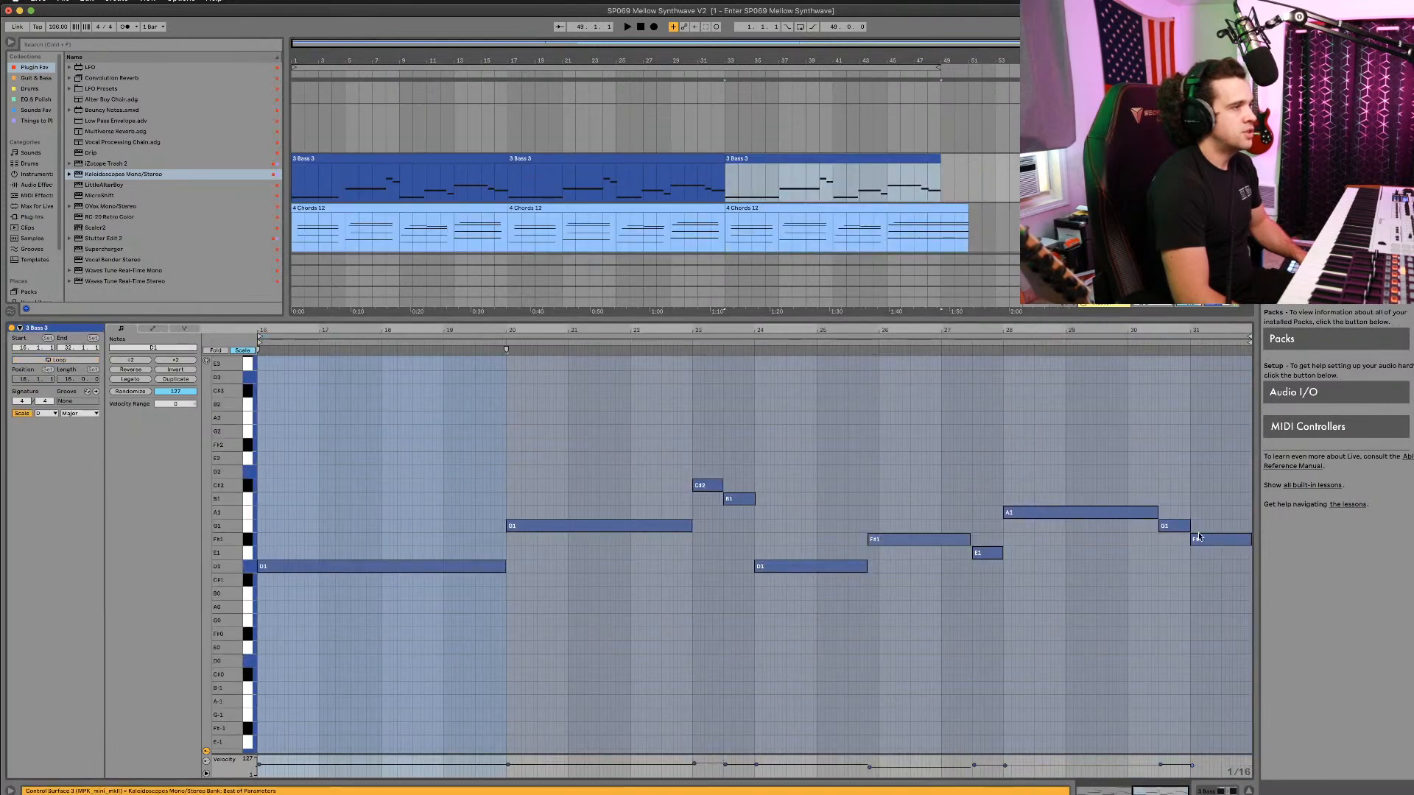
left_click(1220, 546)
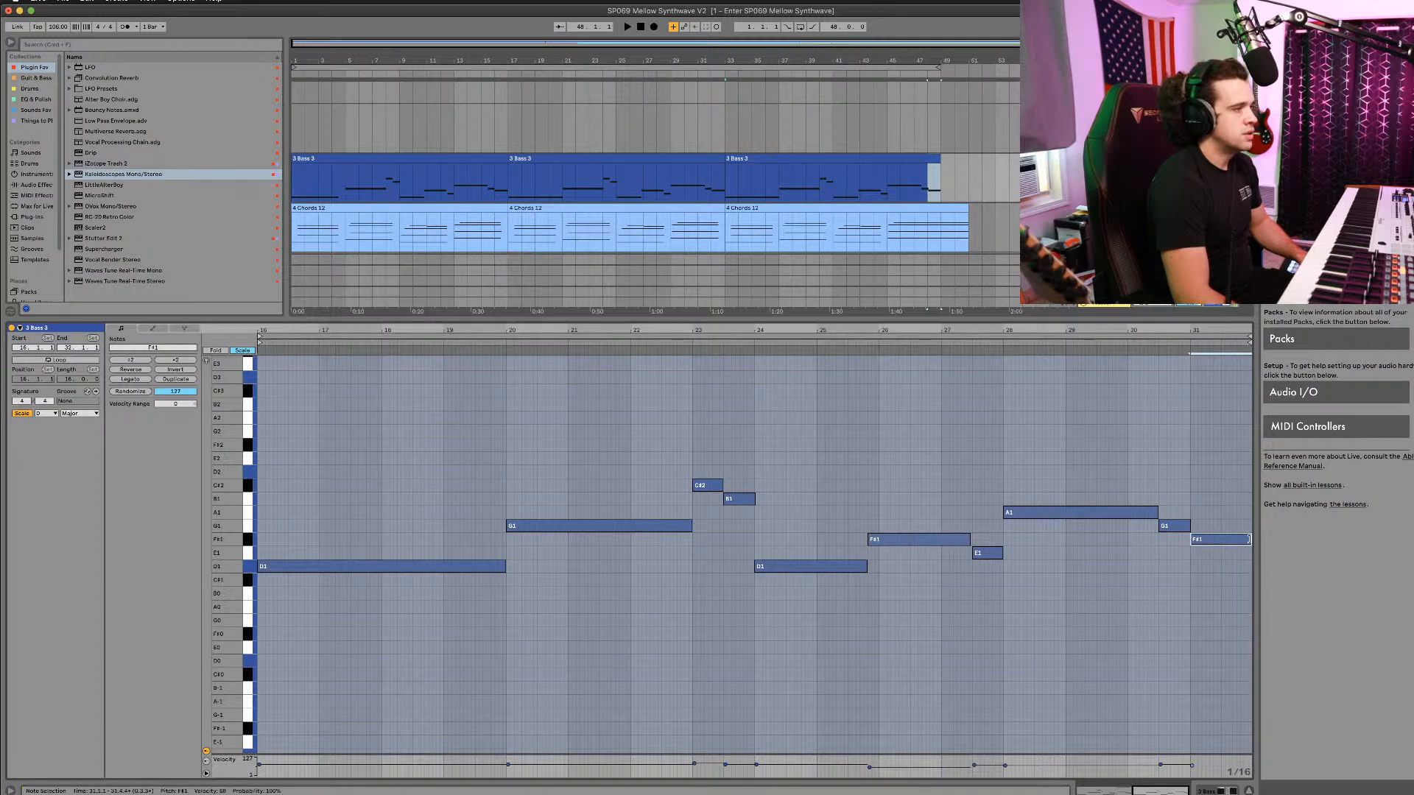
left_click(325, 567)
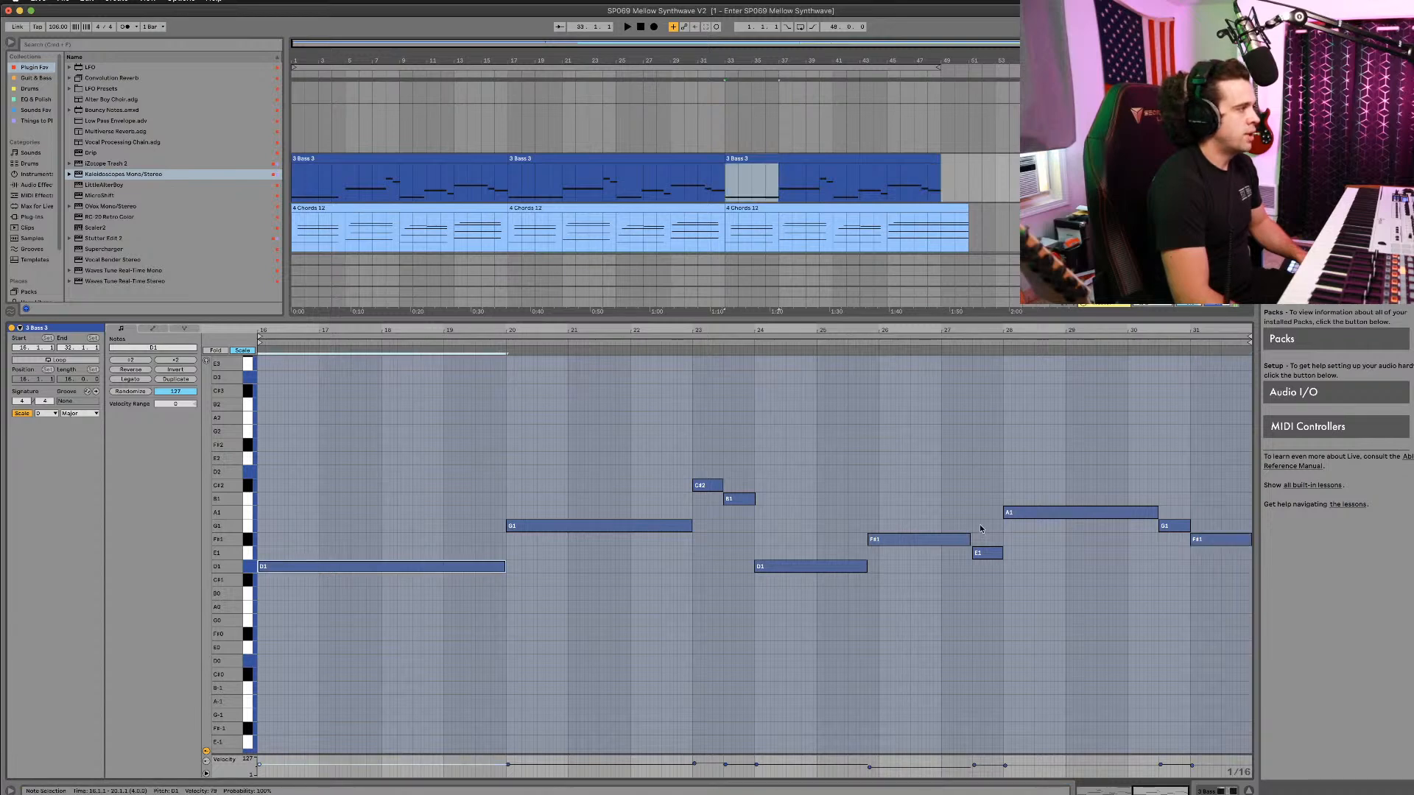
left_click_drag(1250, 540, 1154, 549)
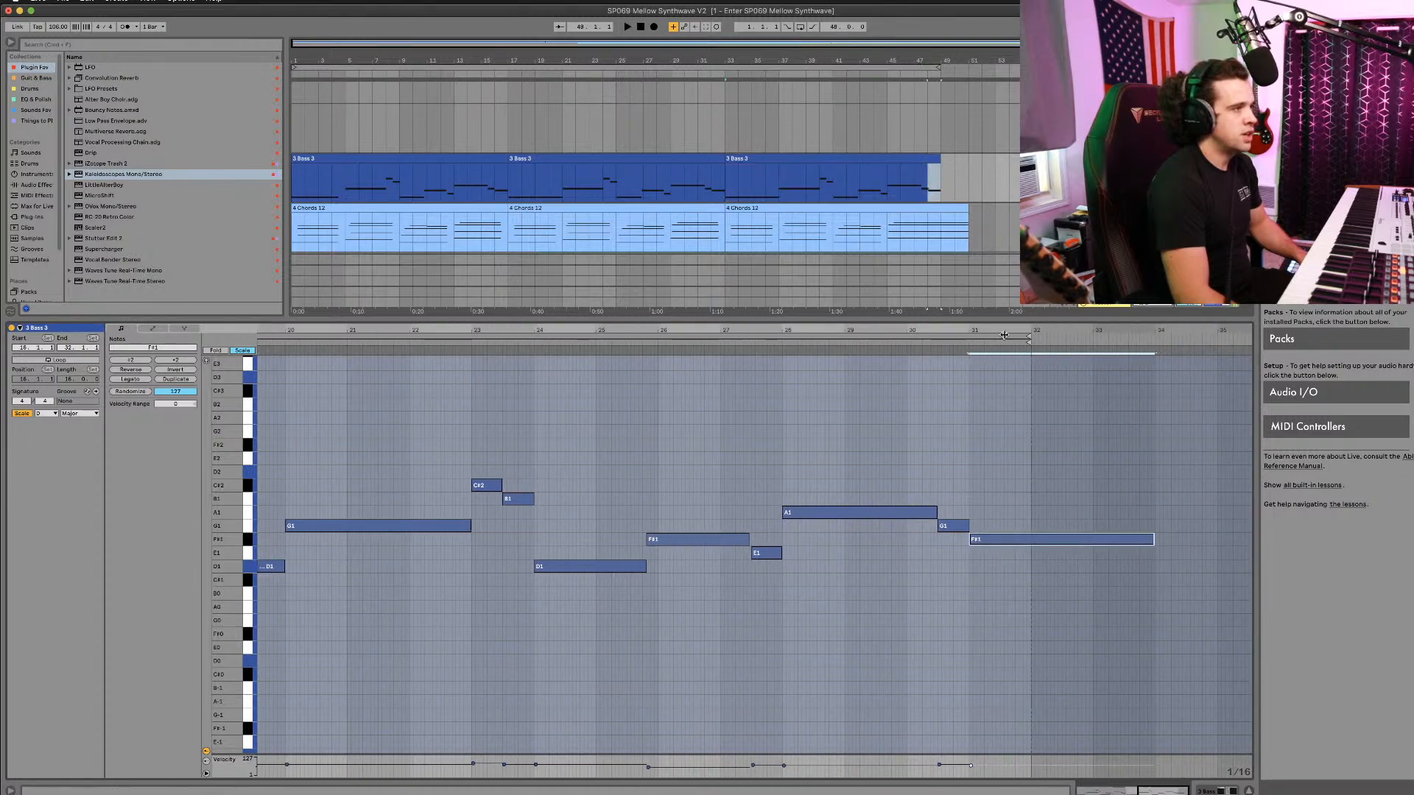
left_click_drag(1029, 337, 1132, 337)
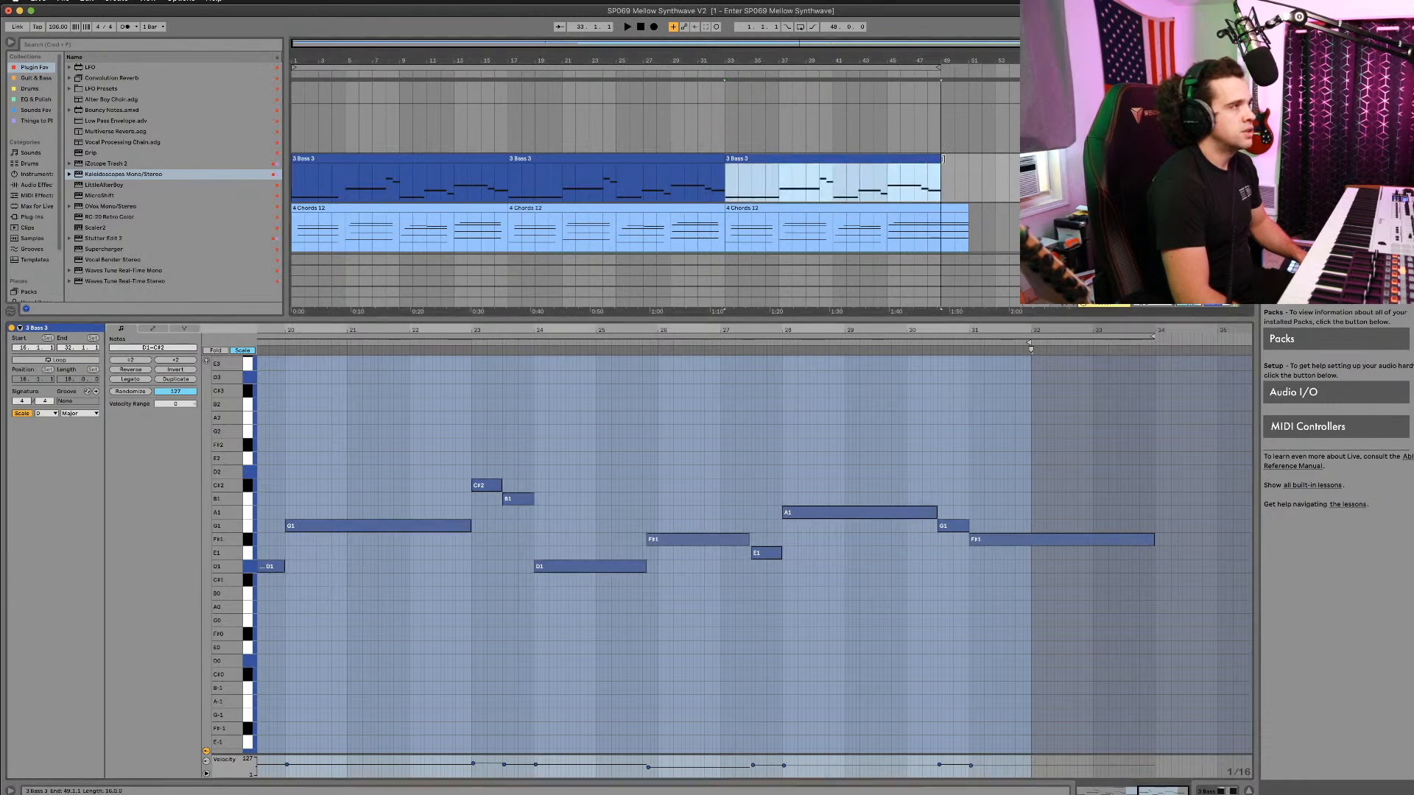
left_click_drag(944, 159, 969, 160)
Step: Extend the orange 6 Chords clip to bar 51 and lengthen all notes of its last chord to the clip's end
scroll(978, 165, "down", 4)
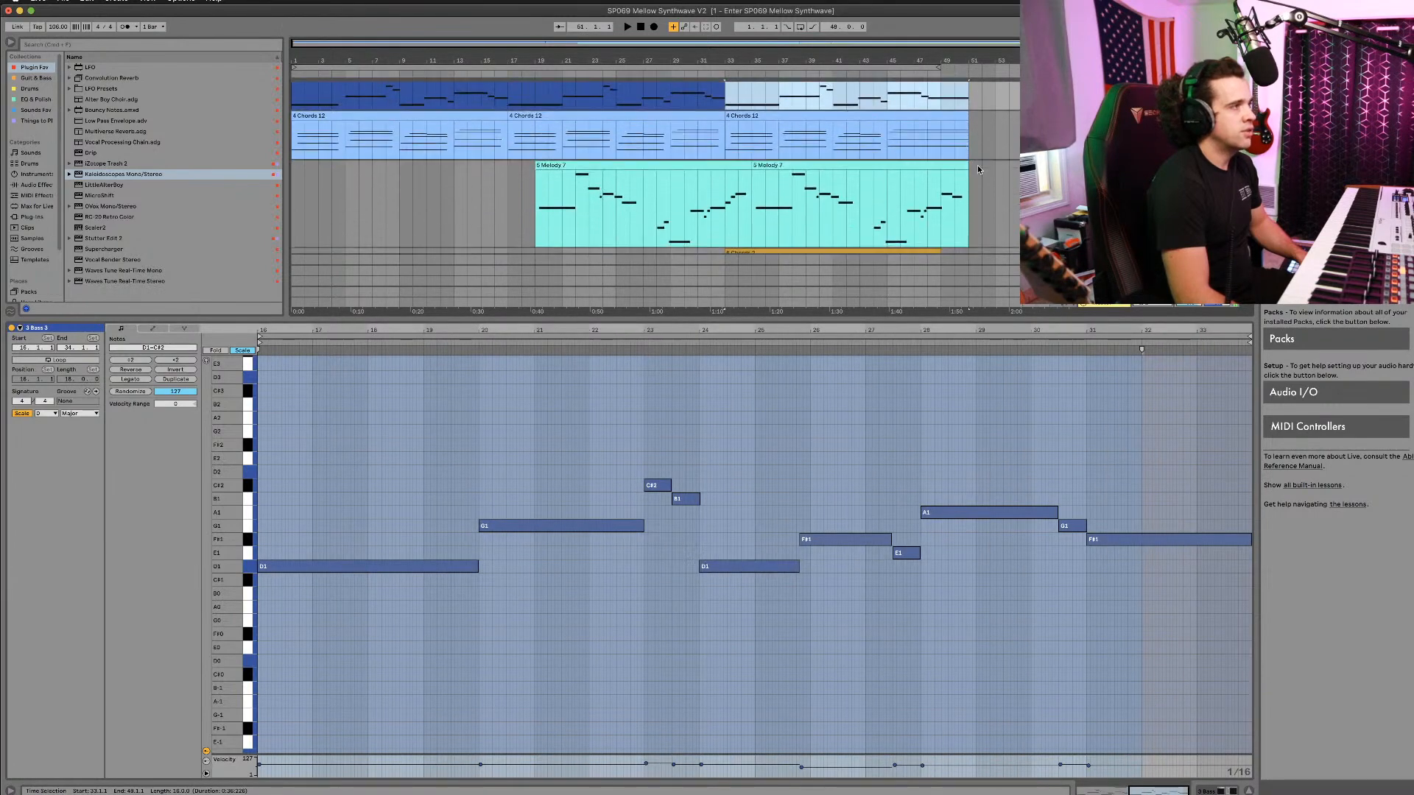
scroll(978, 169, "down", 3)
left_click_drag(933, 181, 967, 181)
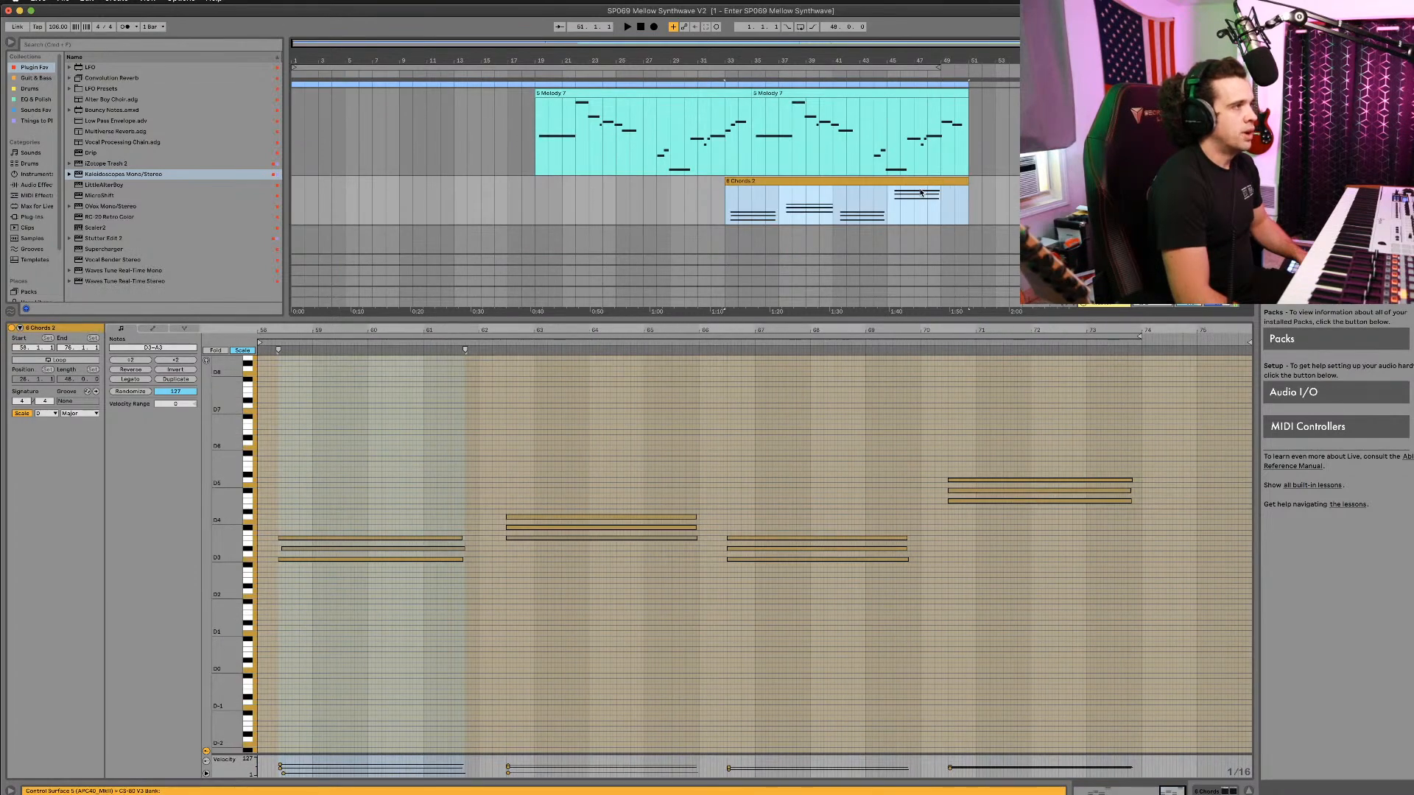
left_click_drag(1116, 521, 1243, 471)
key("shift+Tab")
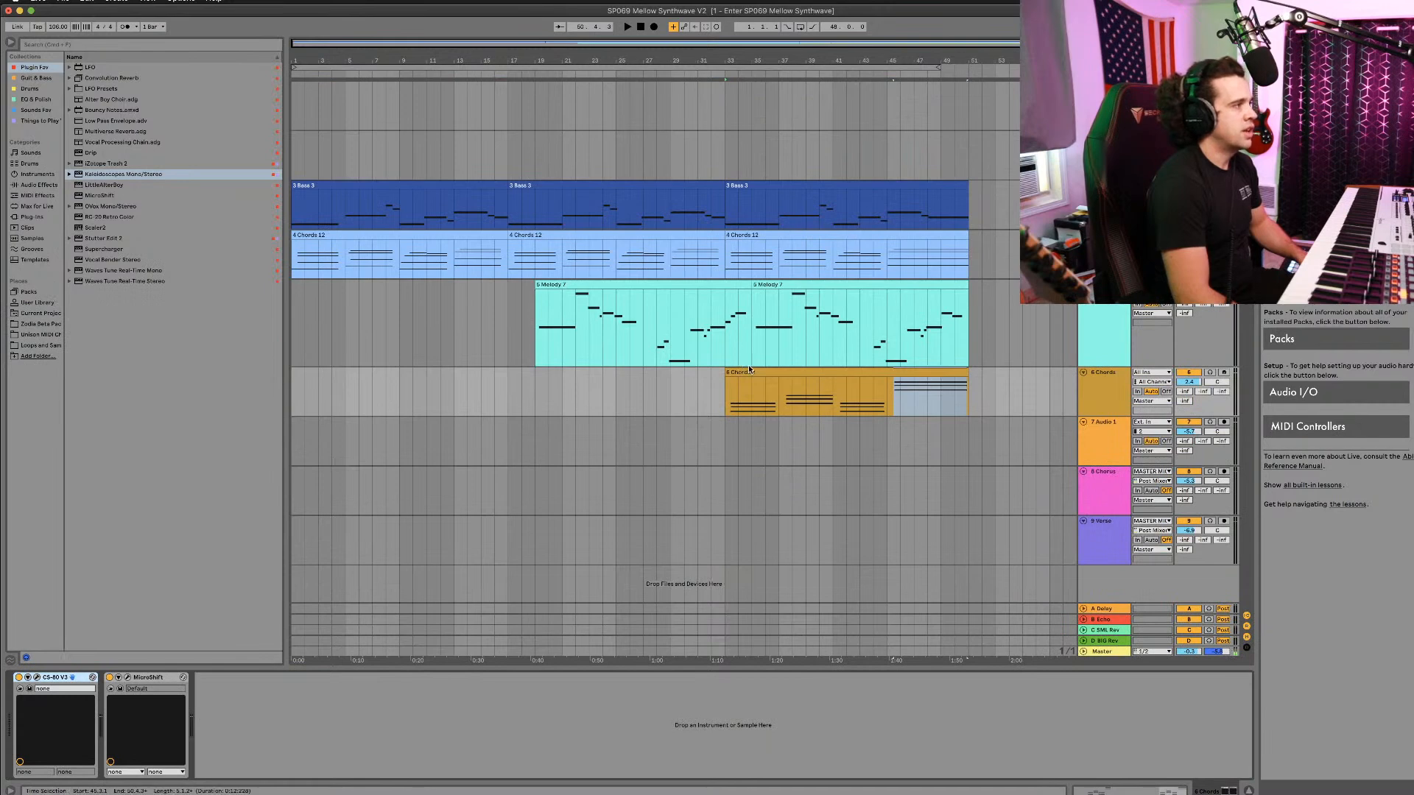
Step: Play the arrangement from bar 33 and again from about bar 45 to check the extended ending and its automation
left_click(727, 373)
left_click(725, 389)
key("space")
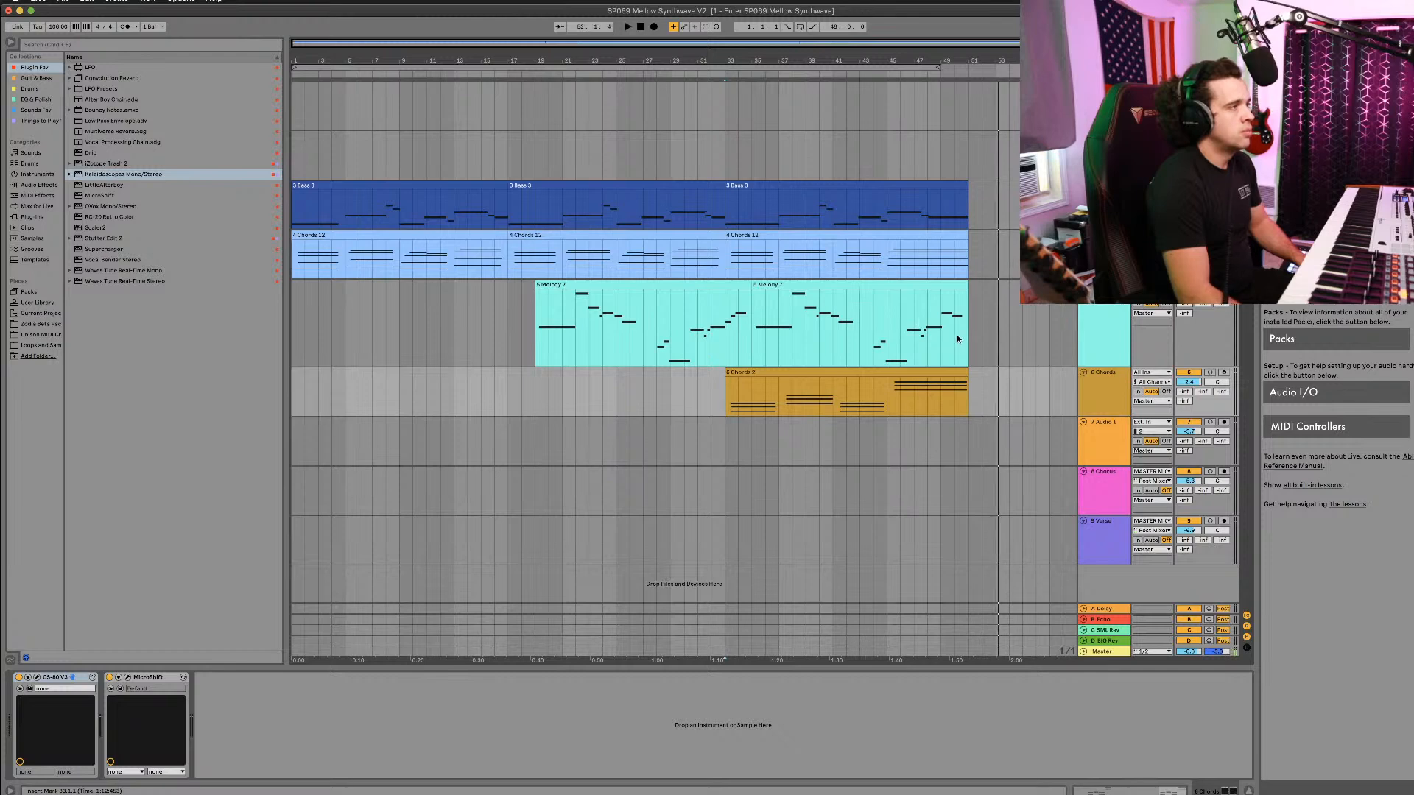
left_click(887, 354)
key("space")
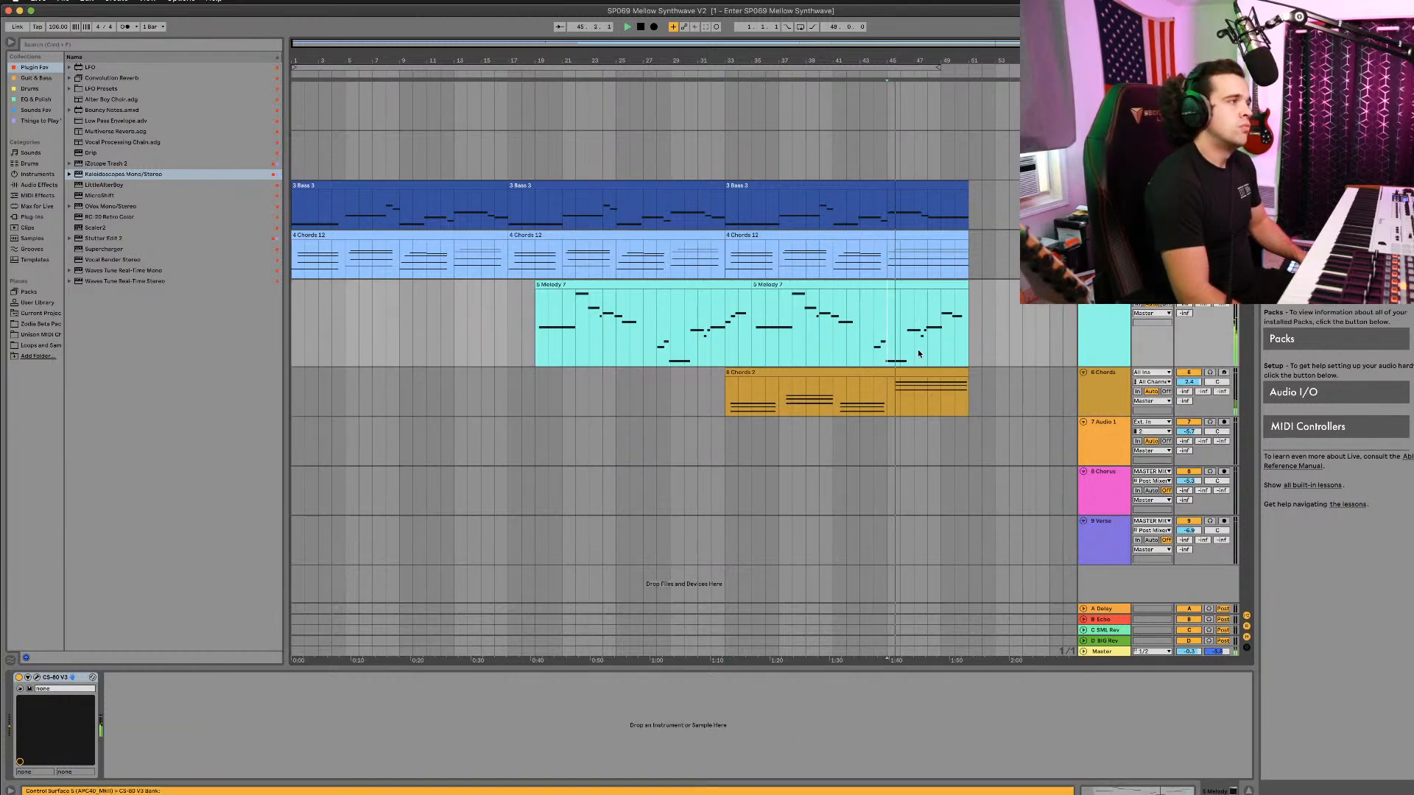
scroll(918, 349, "up", 2)
scroll(917, 354, "right", 3)
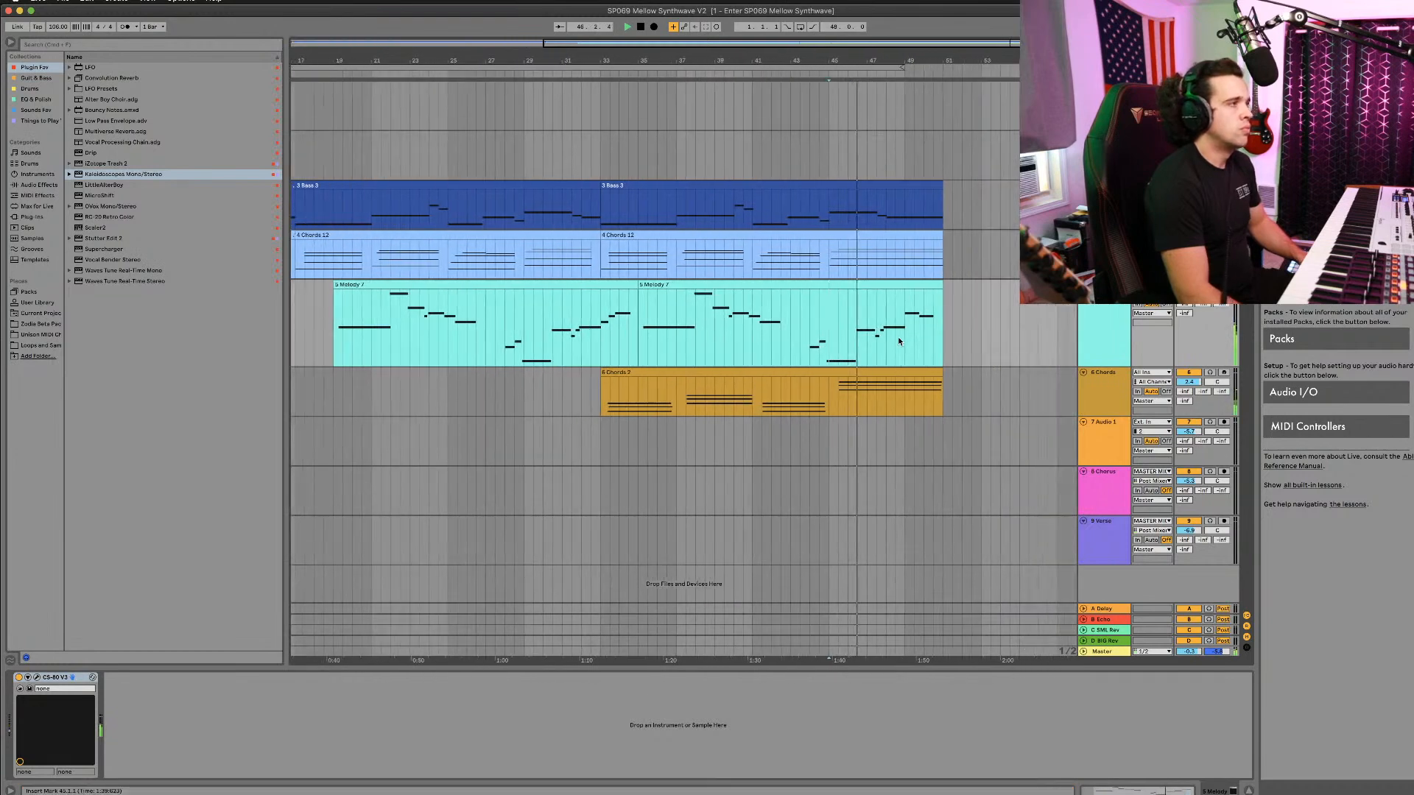
key("a")
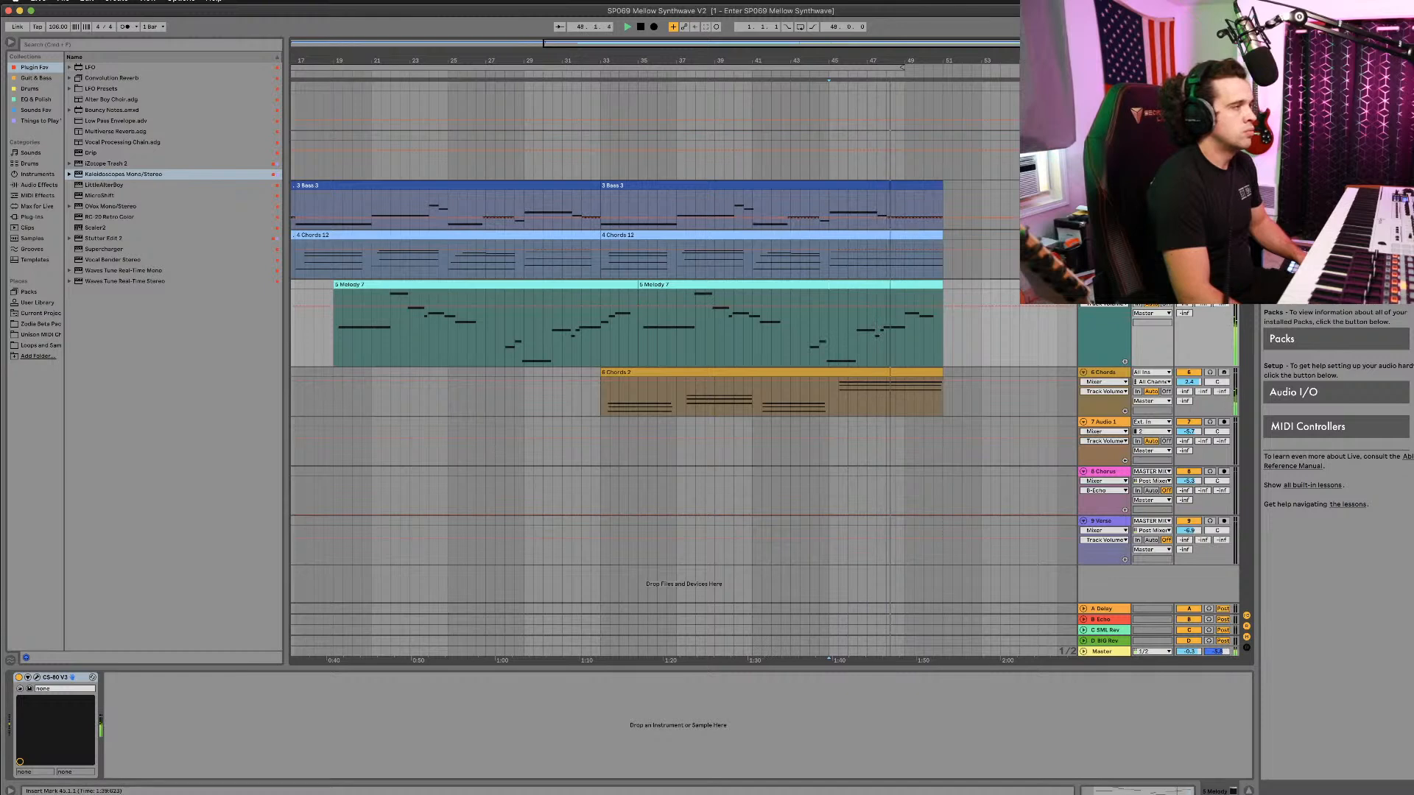
key("a")
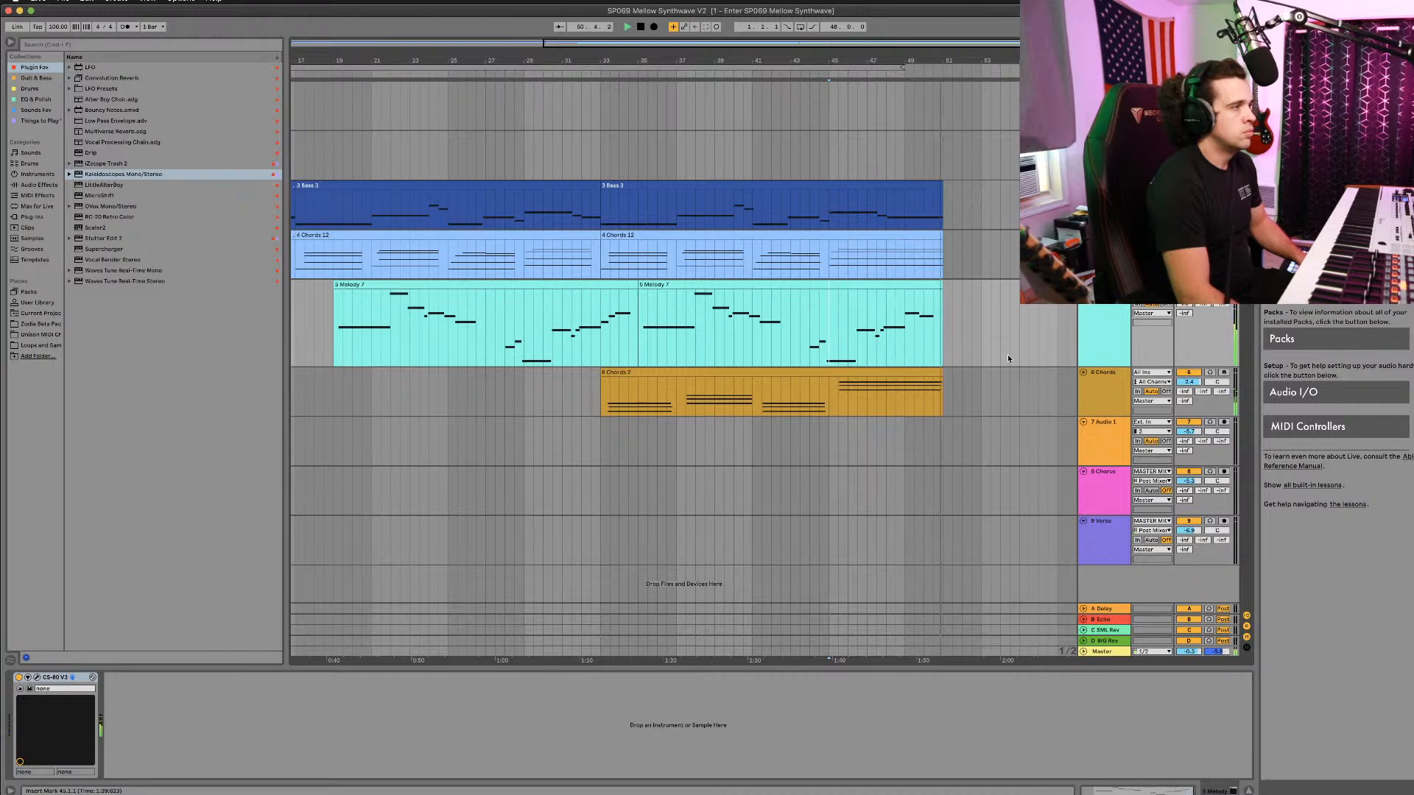
key("space")
Step: Draw a curved Track Volume fade-out on the 6 Chords track from about bar 49 down to -inf dB at bar 51
left_click(1089, 386)
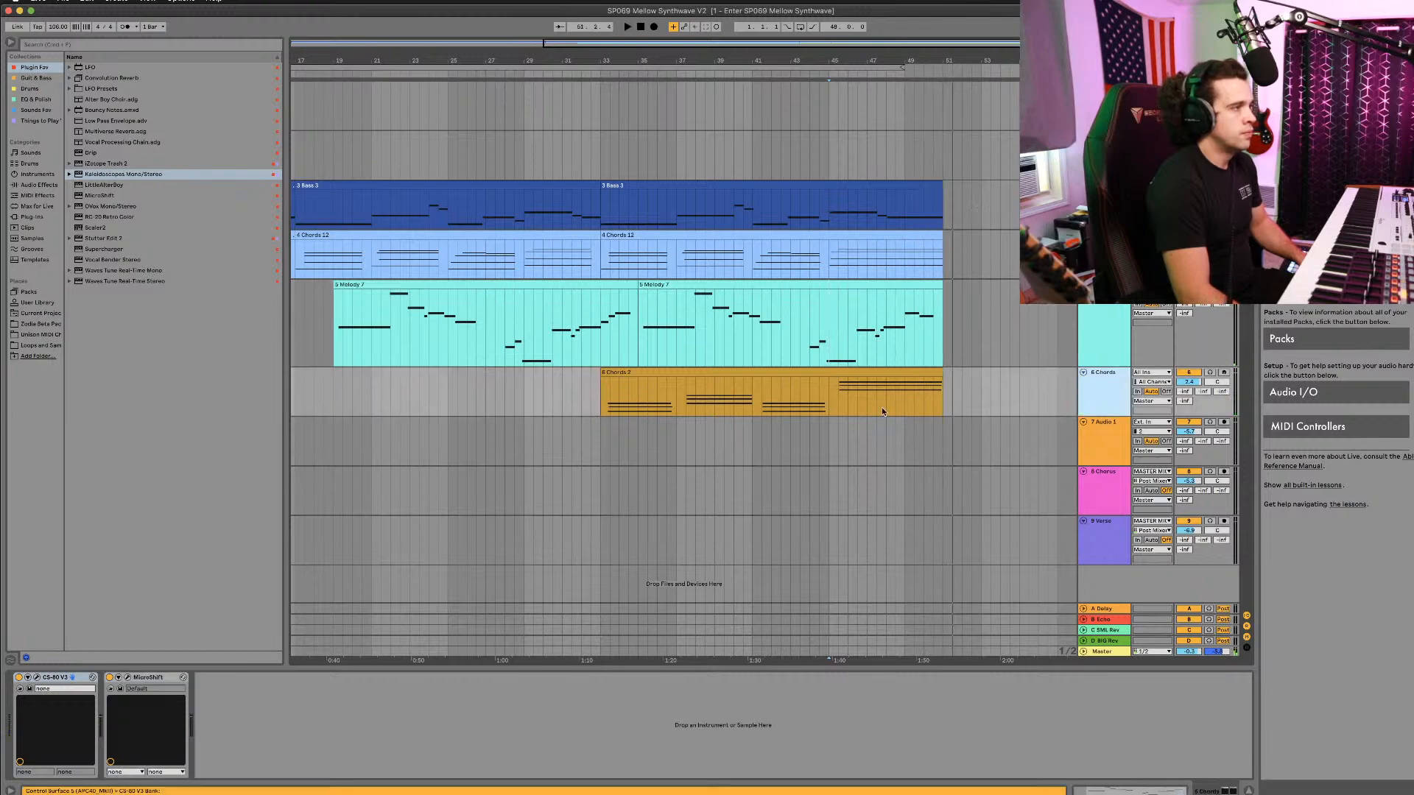
key("a")
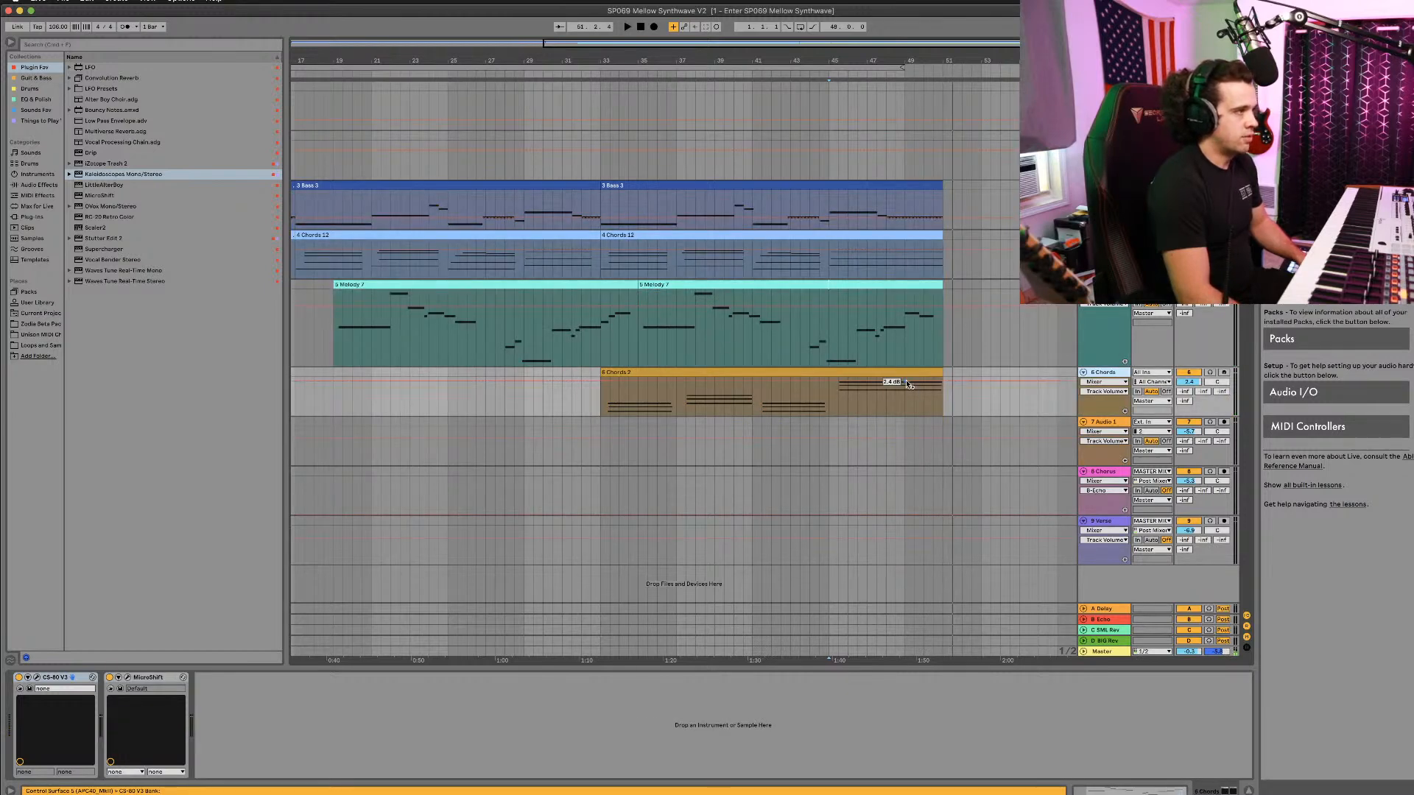
left_click_drag(931, 385, 943, 416)
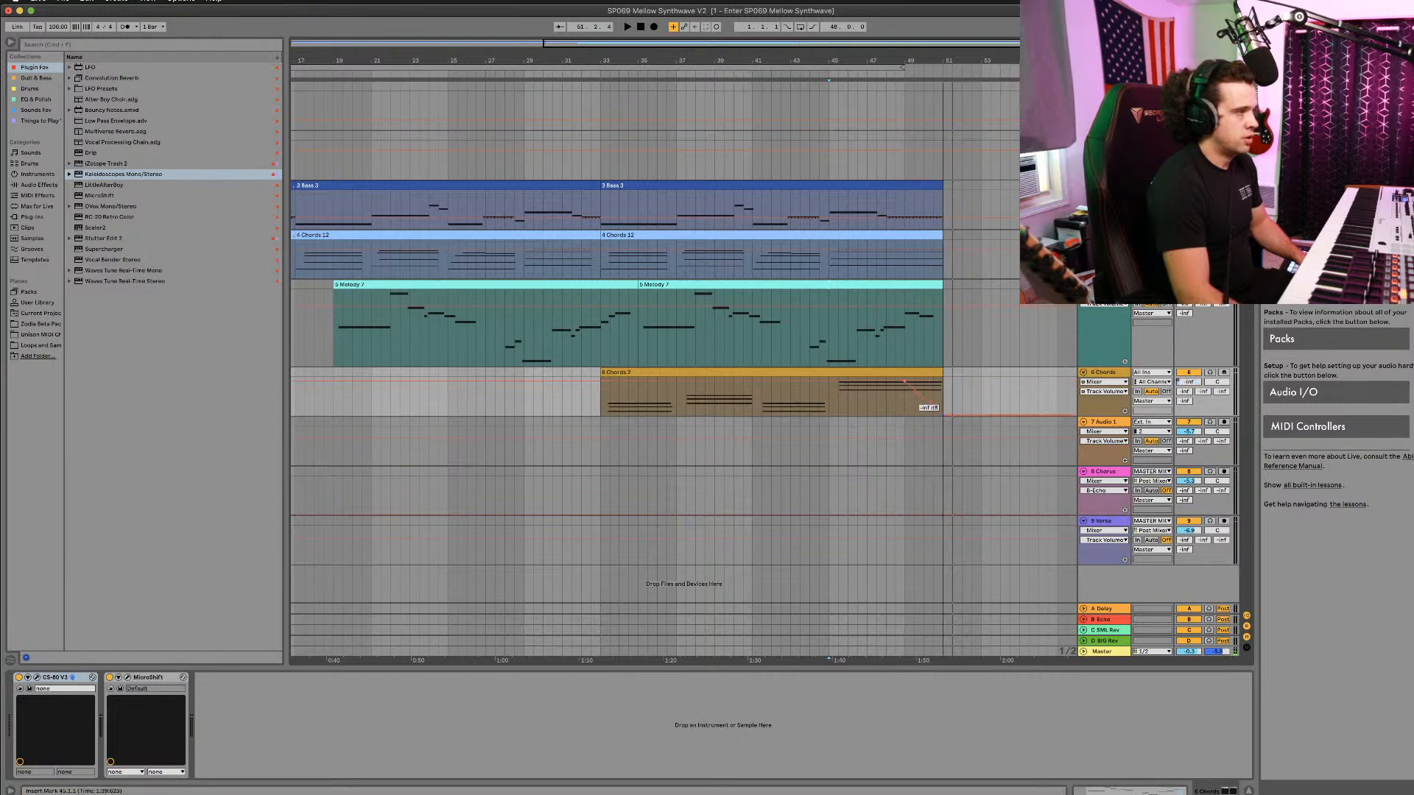
left_click(923, 399)
left_click_drag(924, 399, 917, 392)
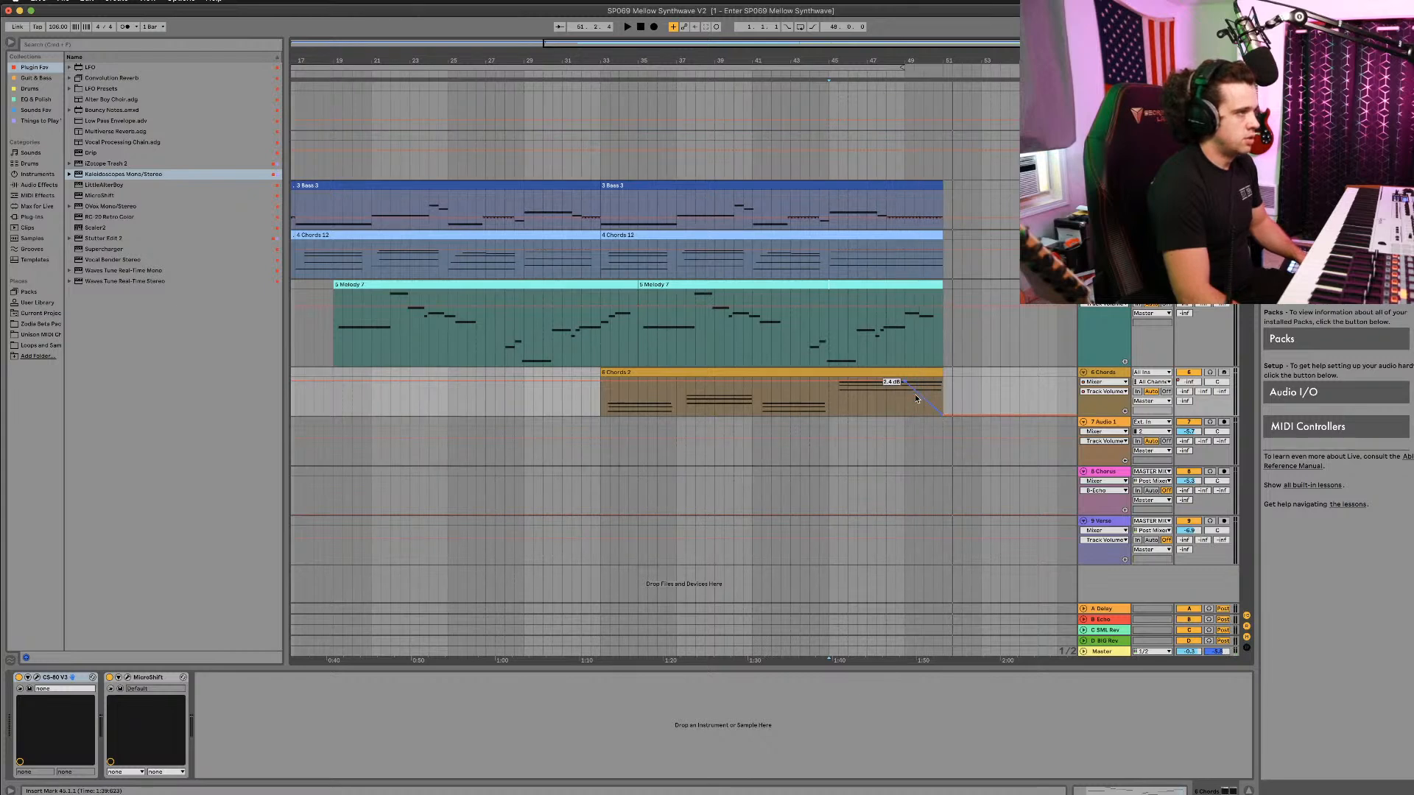
scroll(911, 386, "up", 10)
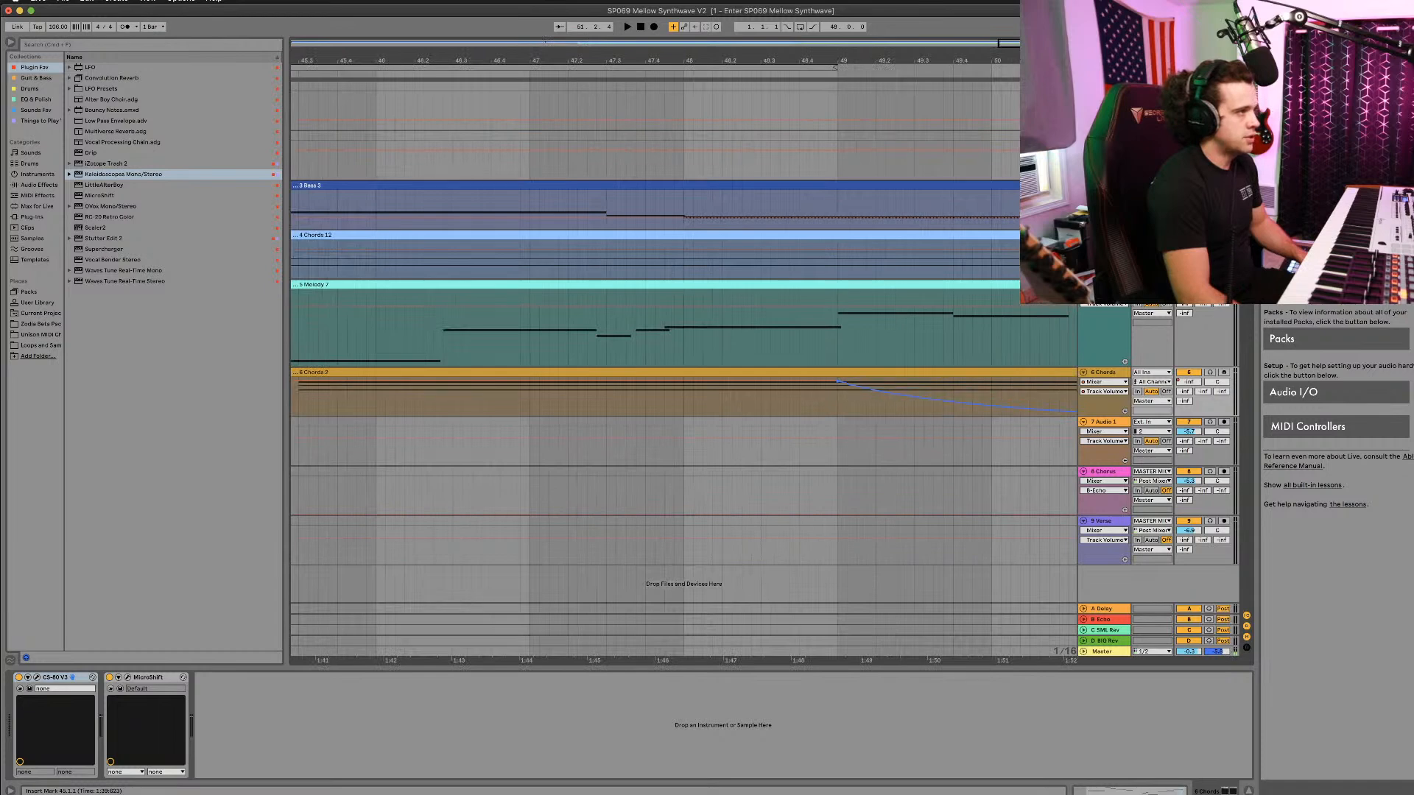
scroll(716, 394, "right", 5)
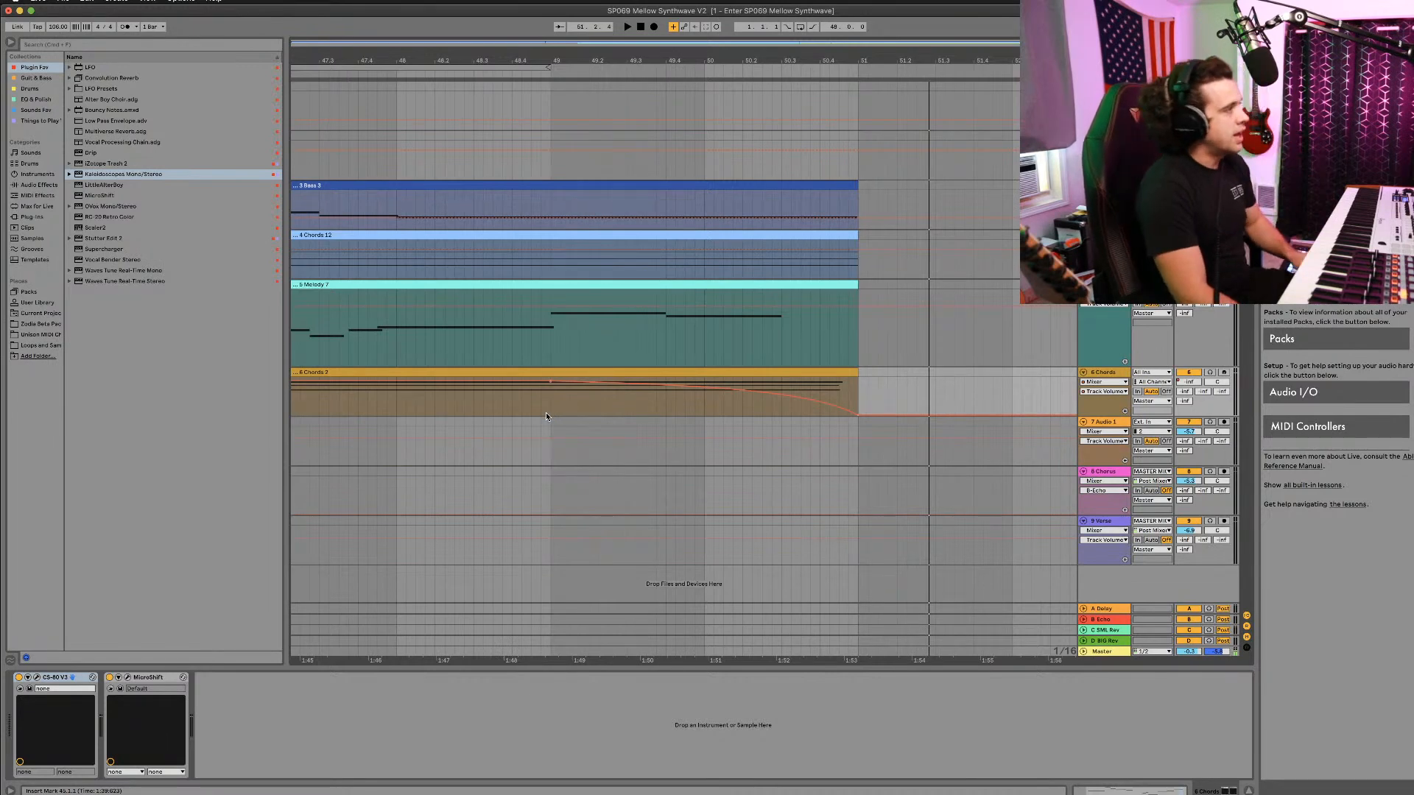
Step: Play the ending from about bar 45 to hear the volume fade on the 6 Chords track
left_click(551, 412)
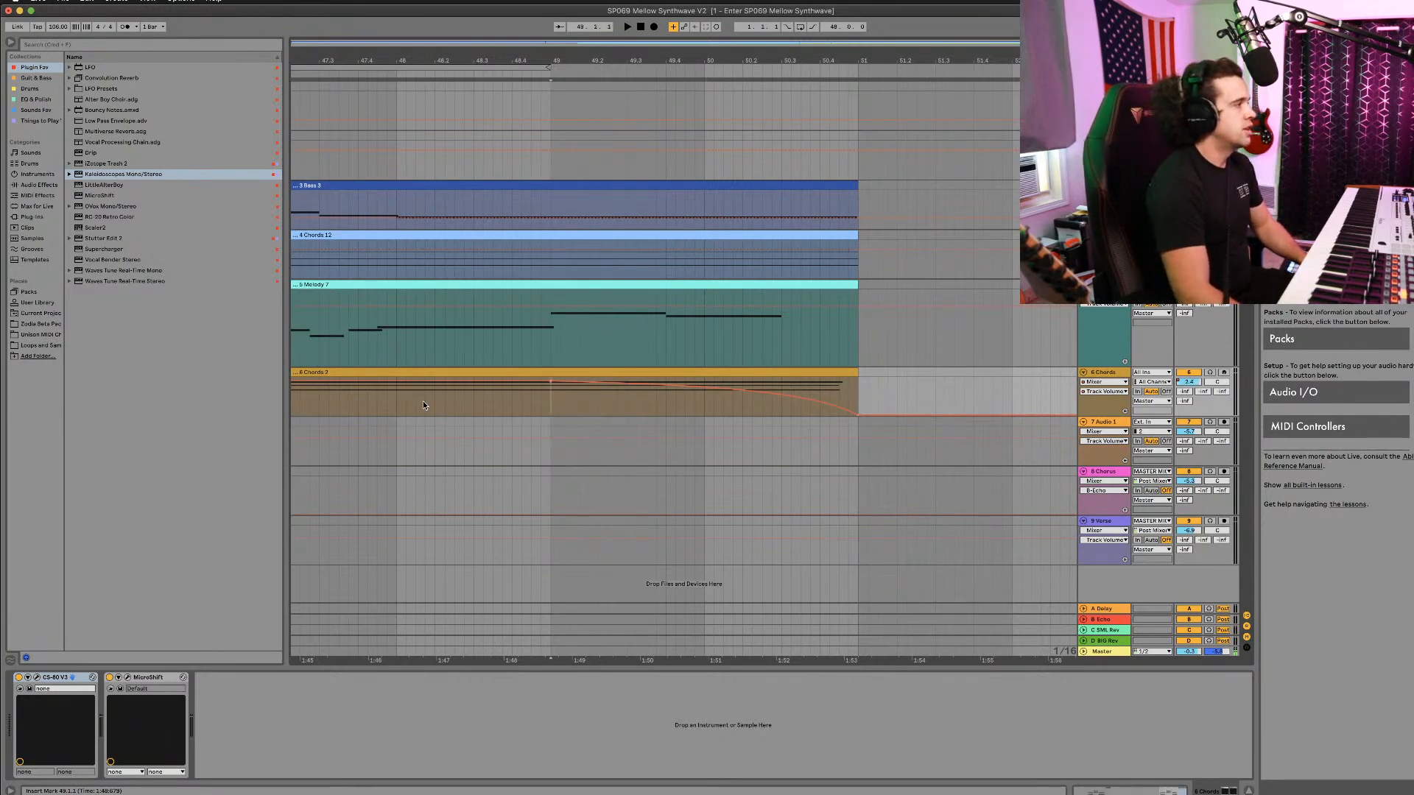
scroll(546, 411, "left", 4)
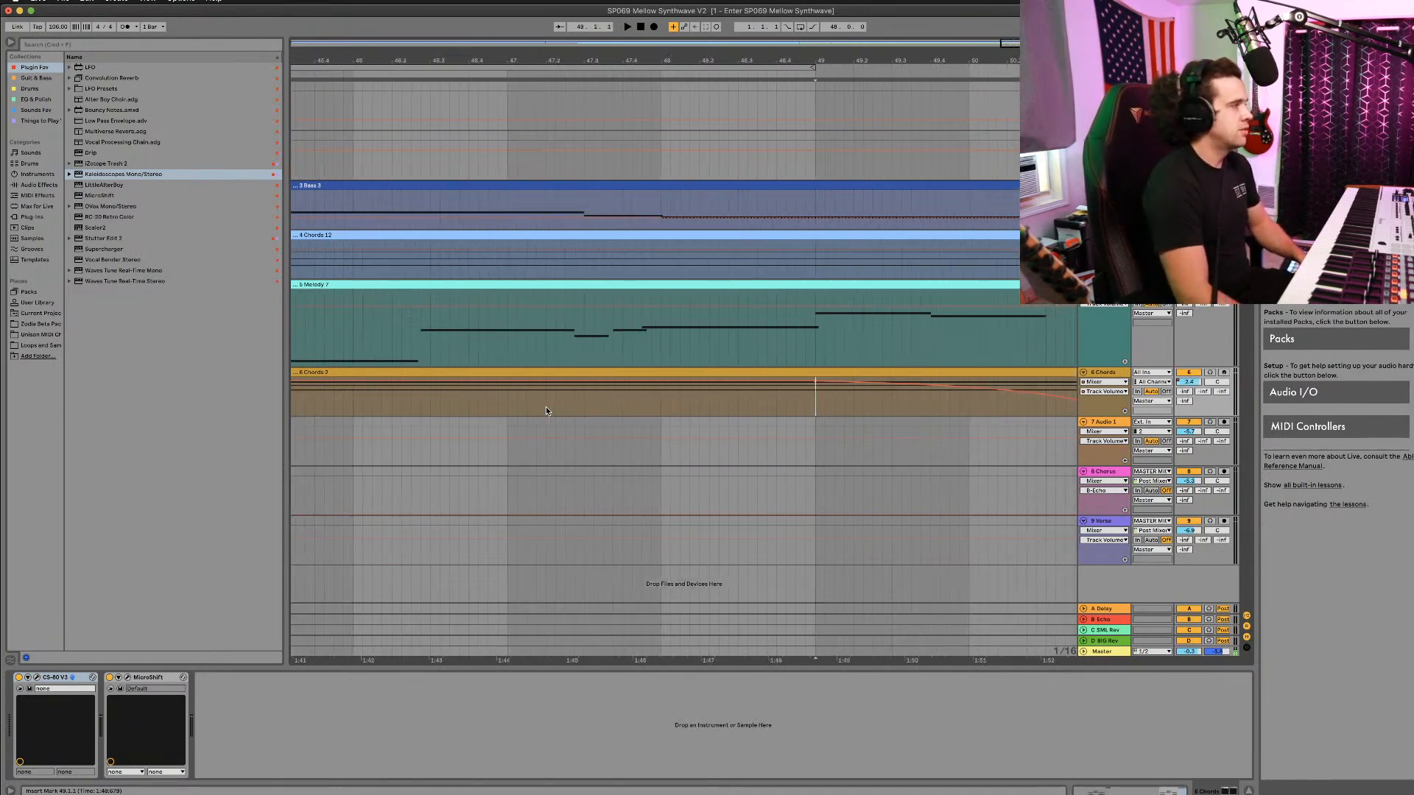
scroll(546, 411, "down", 1)
scroll(546, 406, "down", 2)
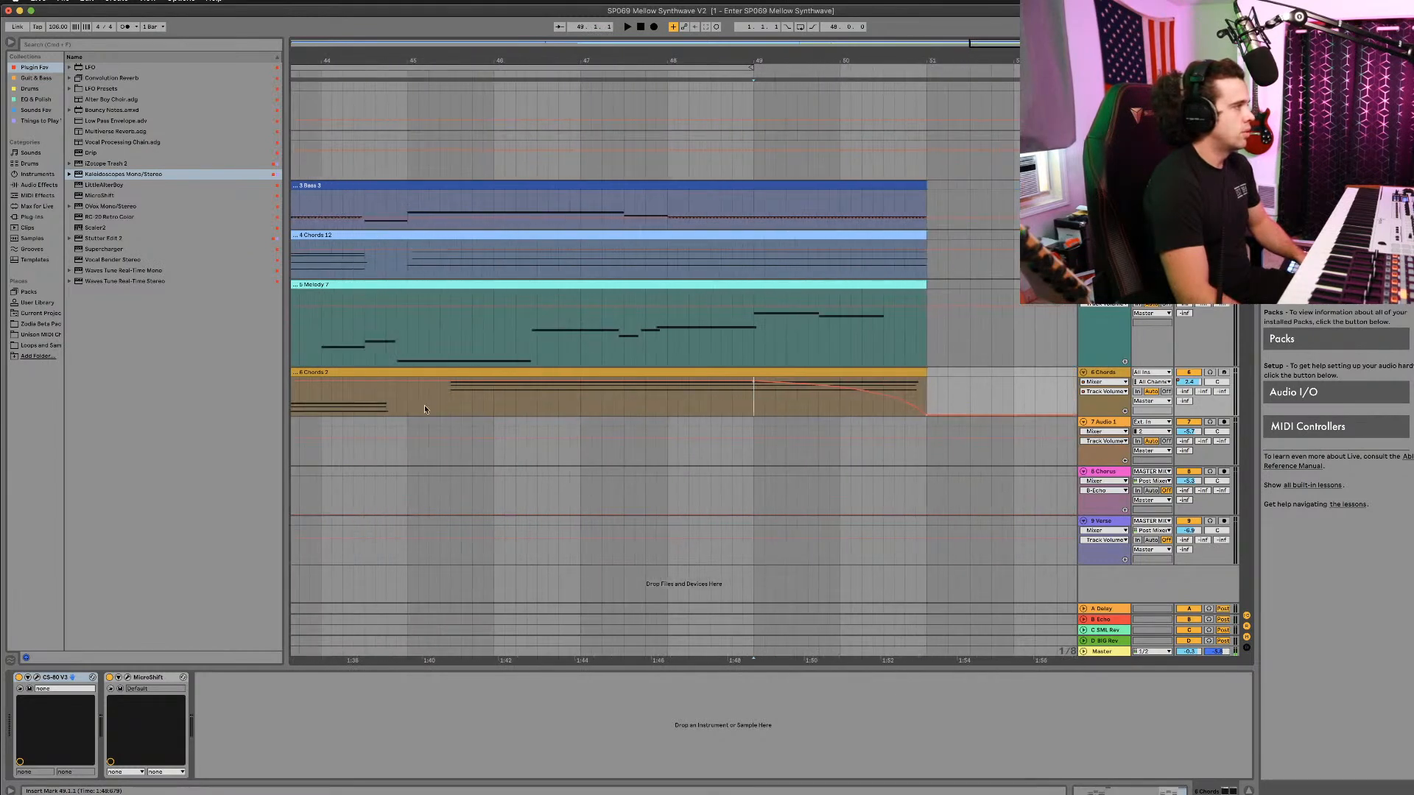
key("space")
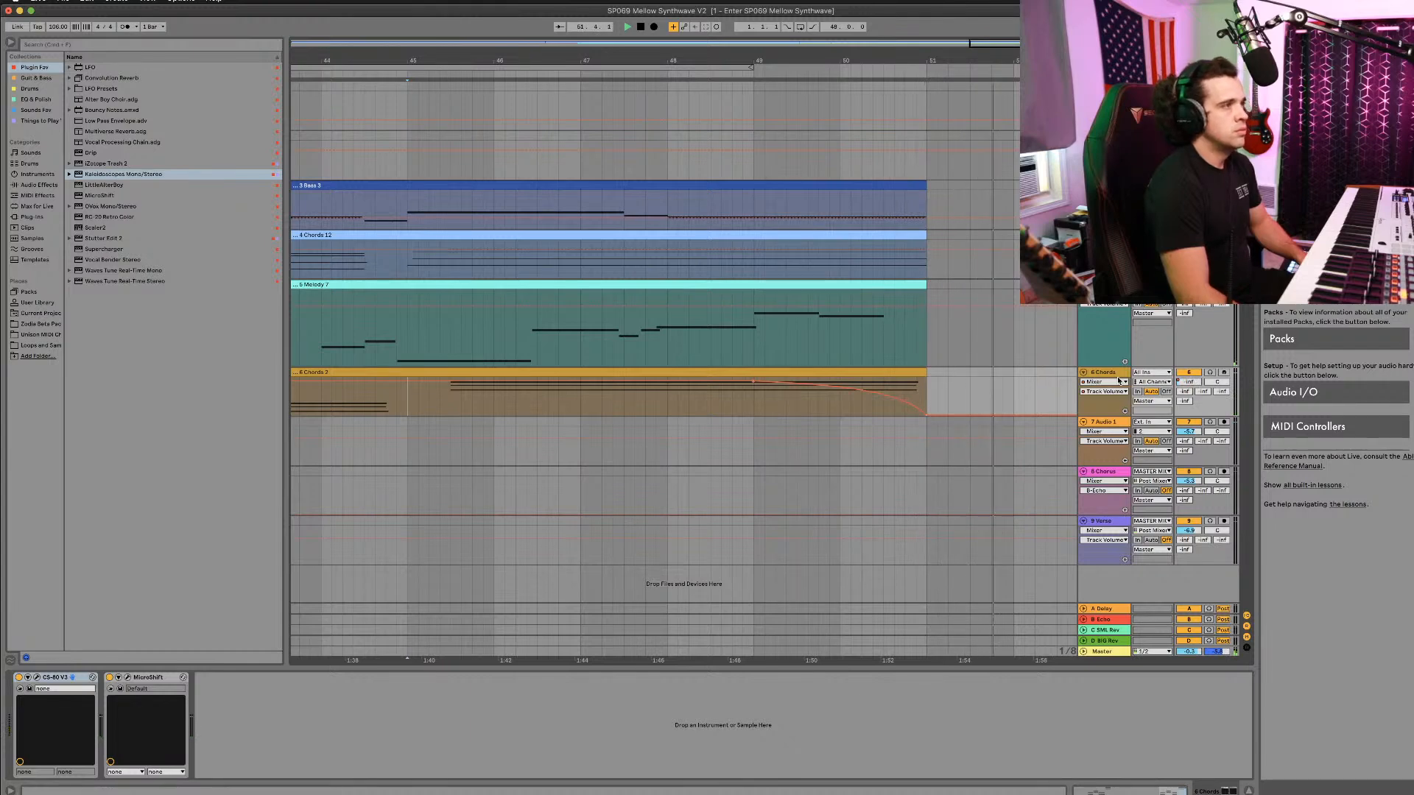
Step: Check the 6 Chords track's Mixer automation under Track Volume and audition the ending with that track muted
left_click(1197, 372)
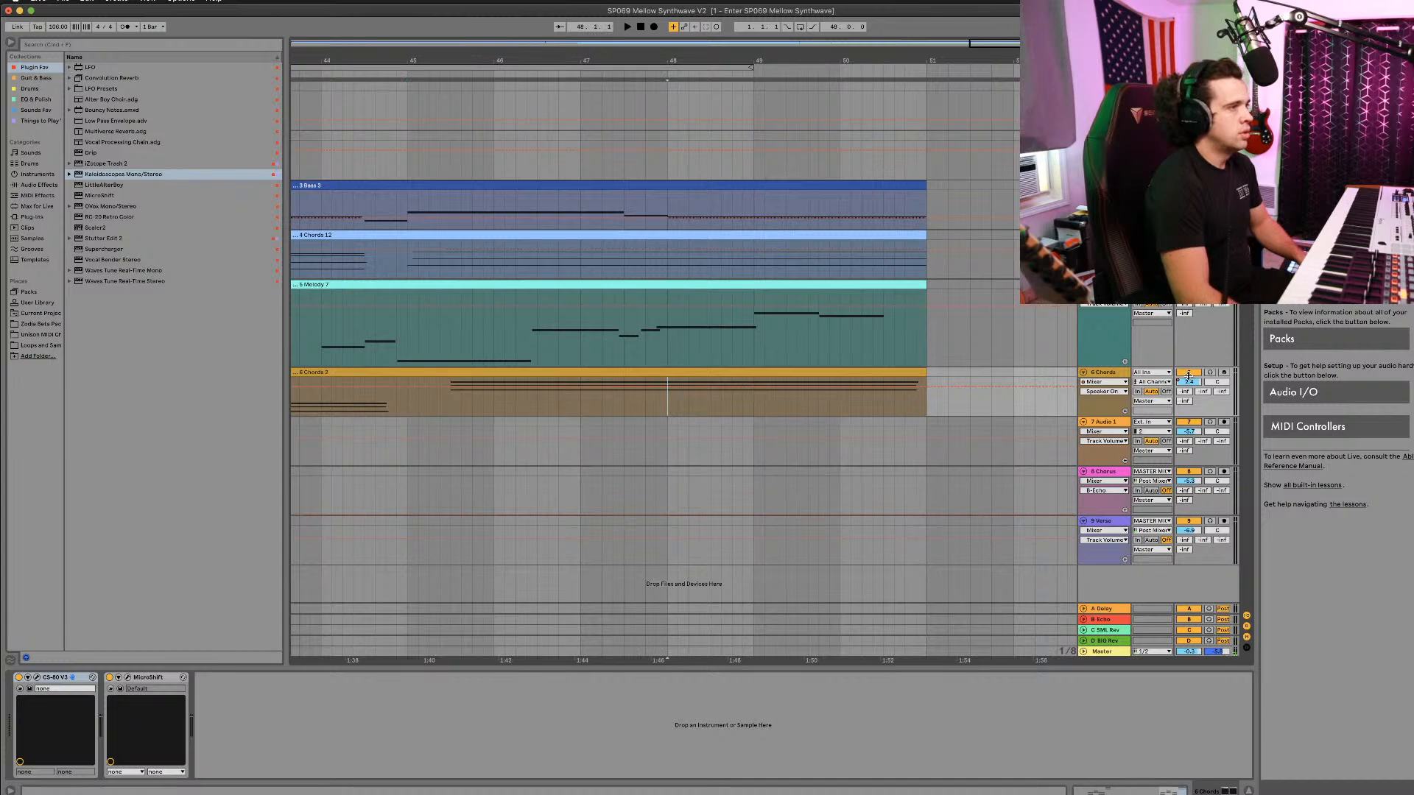
left_click(1108, 384)
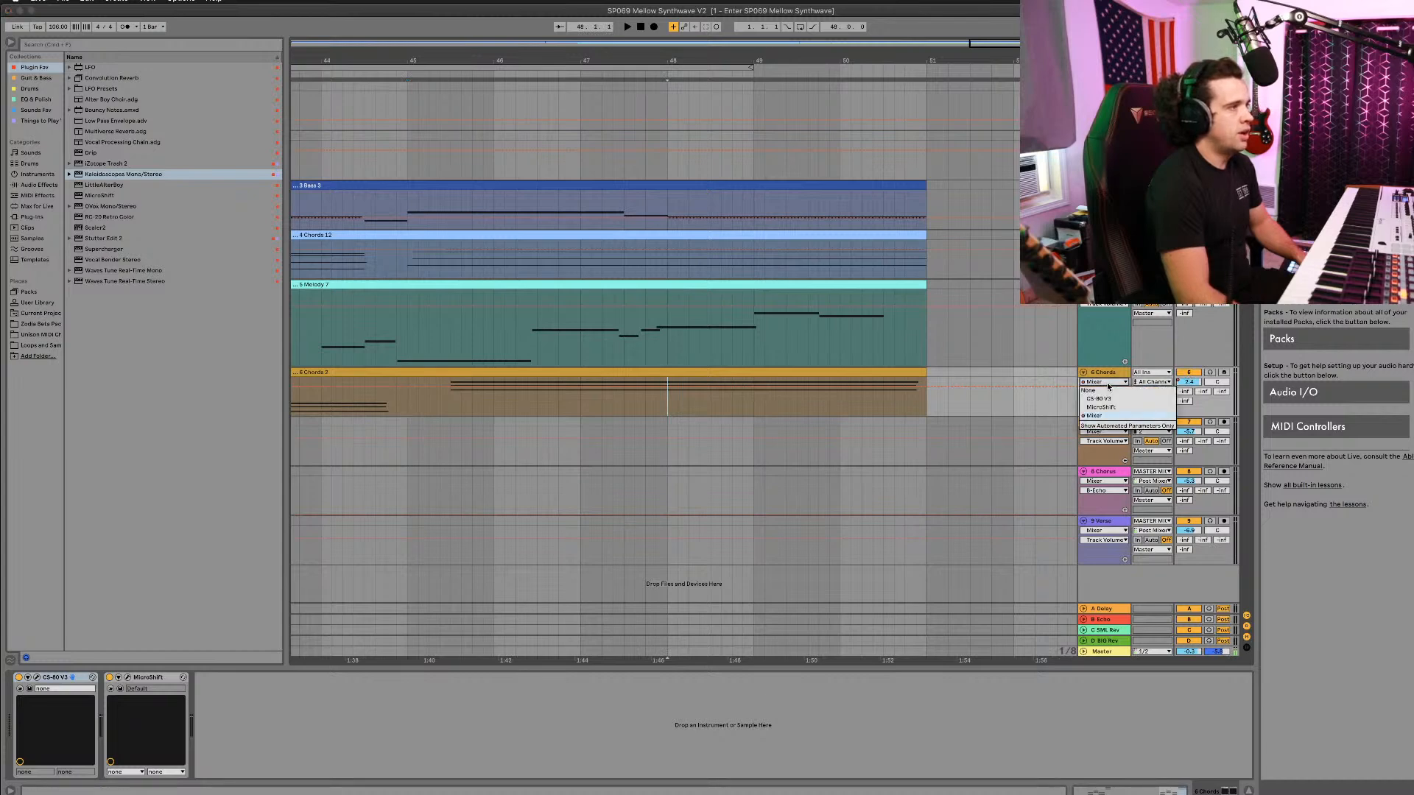
left_click(1094, 415)
left_click(1093, 393)
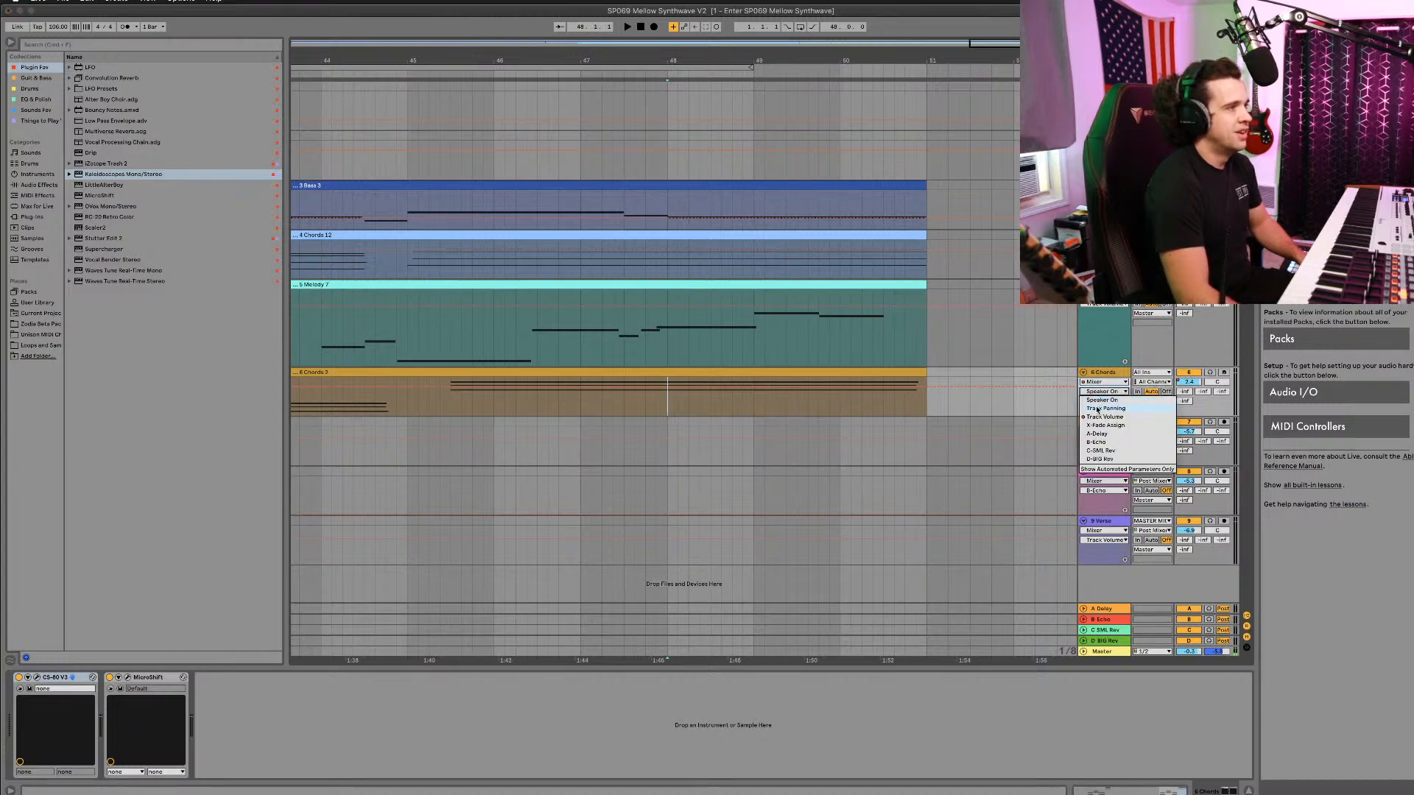
left_click(1102, 418)
left_click(1190, 373)
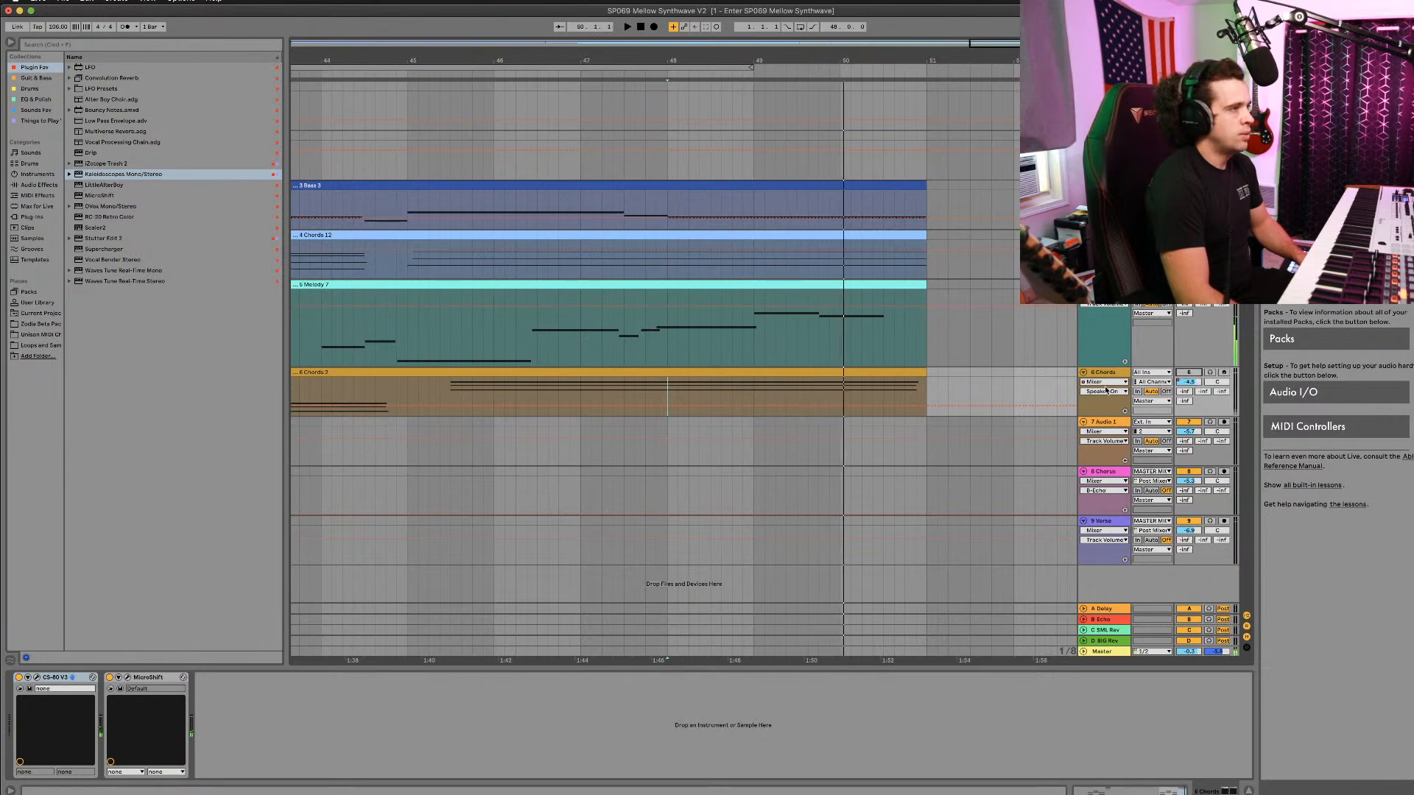
Step: Audition the 6 Chords track soloed over the last bars, including from about bar 41, and return it to the full mix
key("Tab")
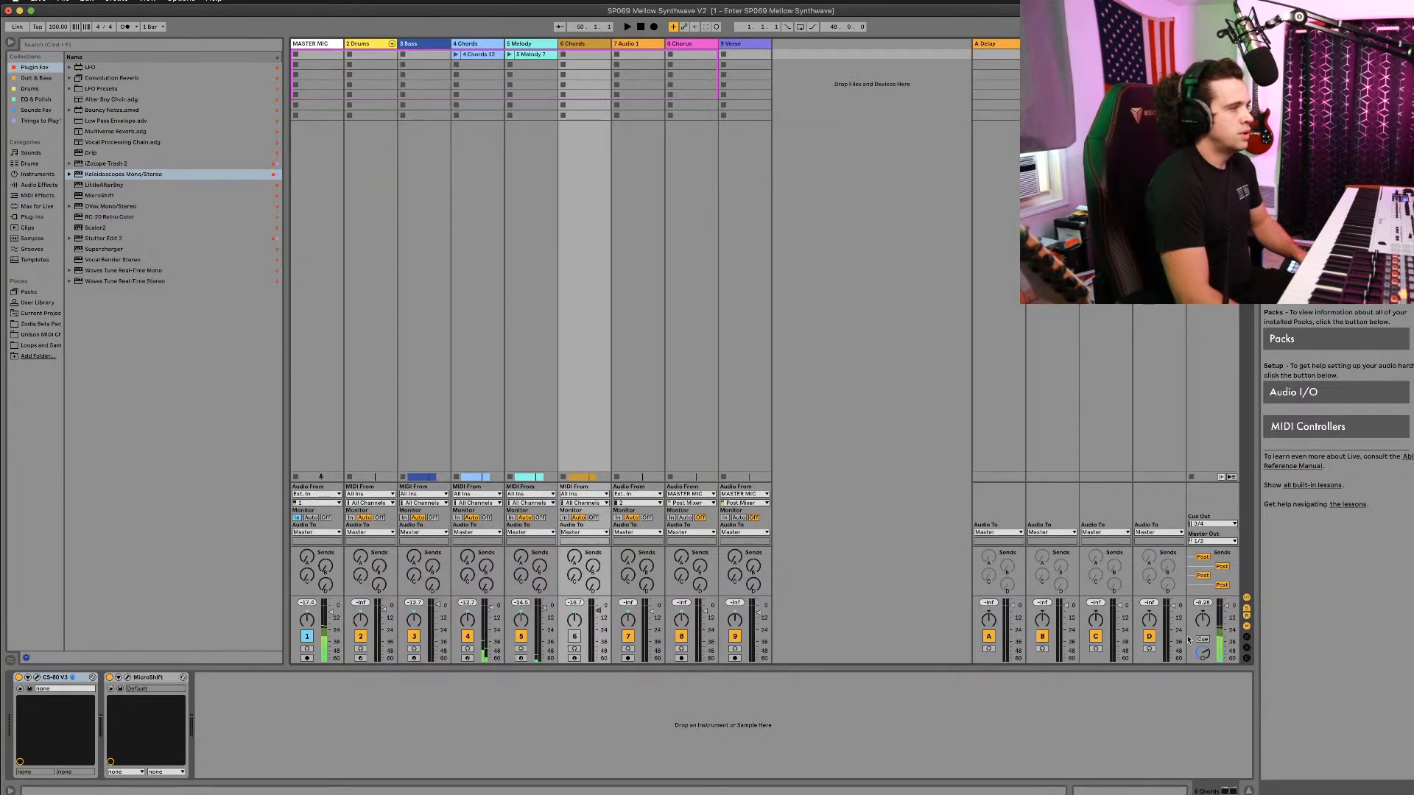
key("Tab")
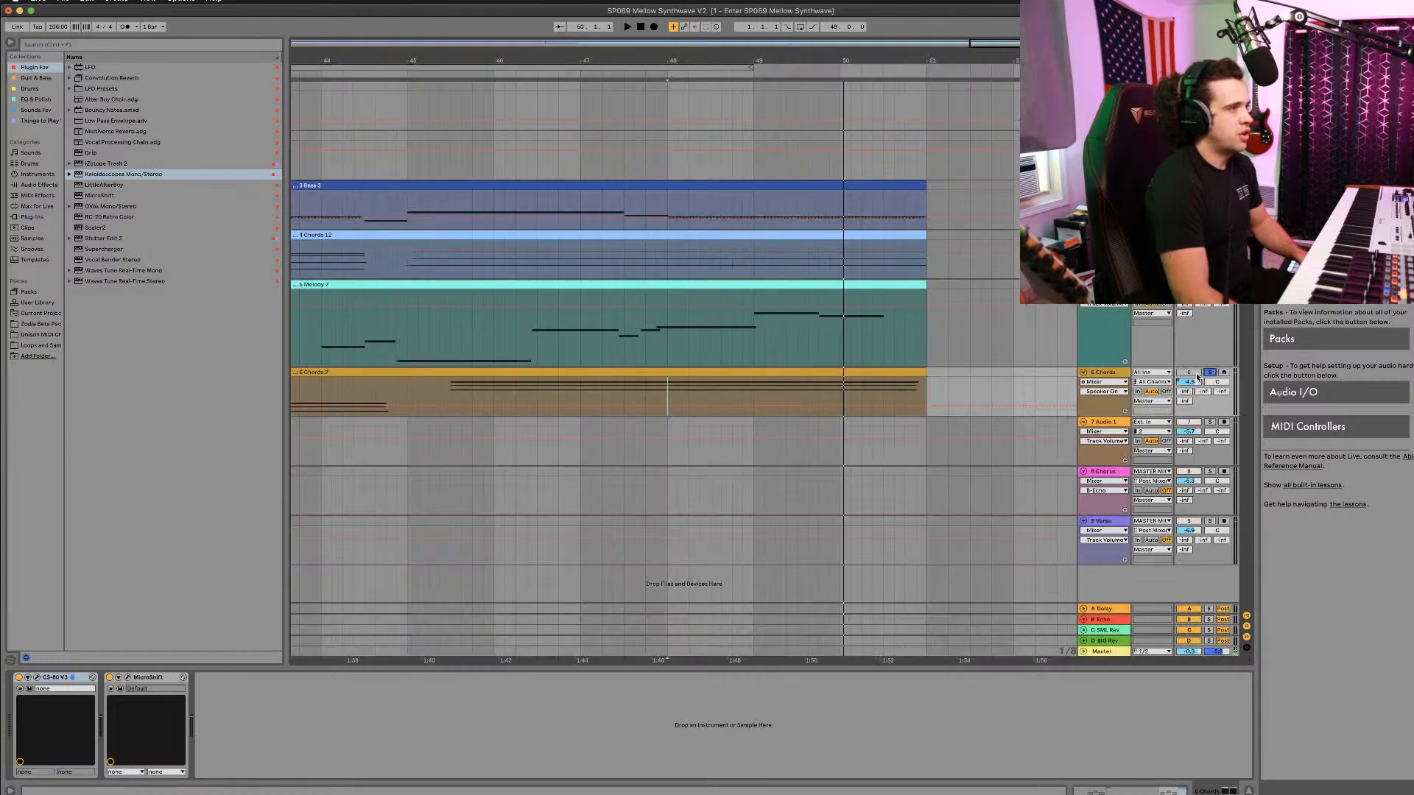
left_click(441, 400)
key("space")
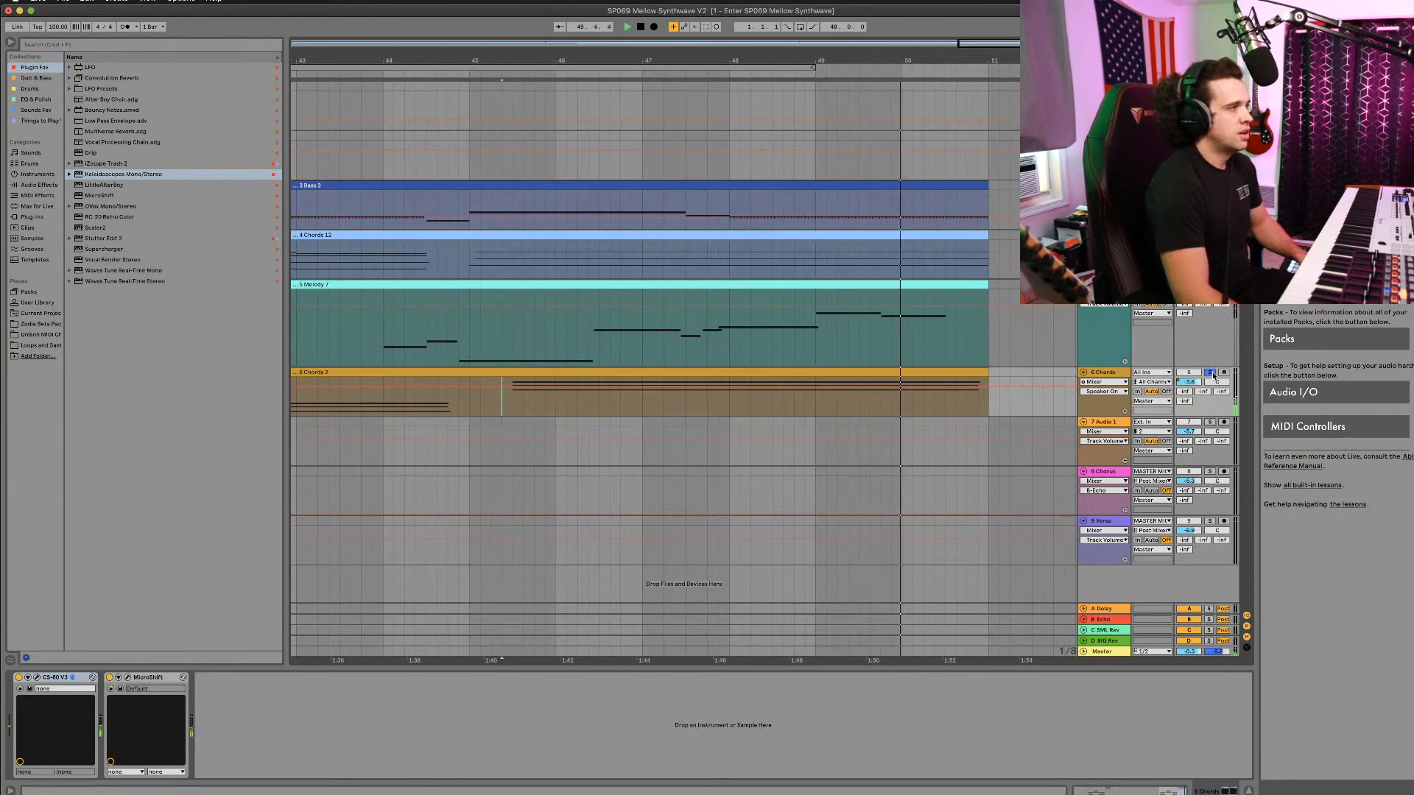
scroll(745, 403, "left", 5)
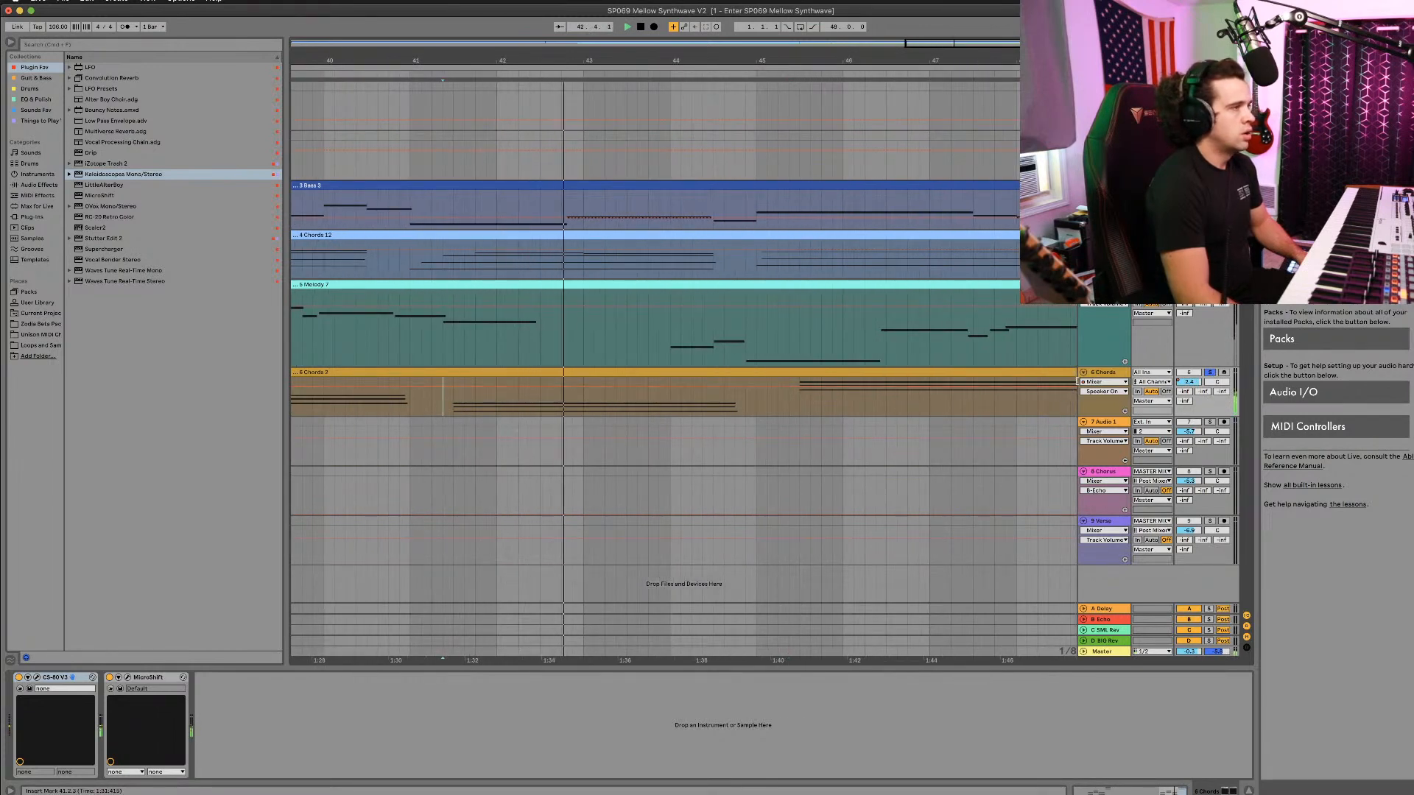
left_click(1093, 375)
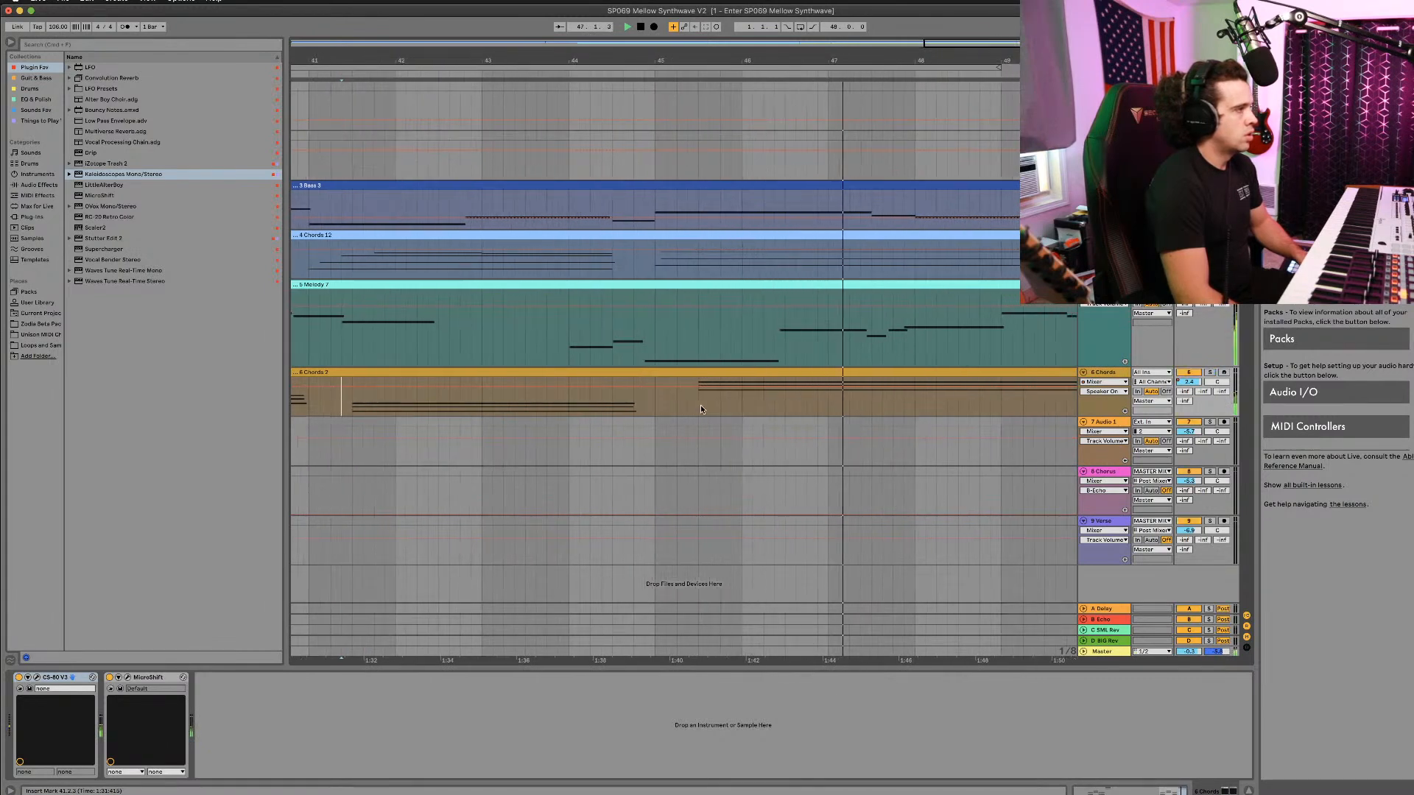
Step: Show the Track Volume automation of the 6 Chords track again, stop playback and select the 4 Chords track
key("a")
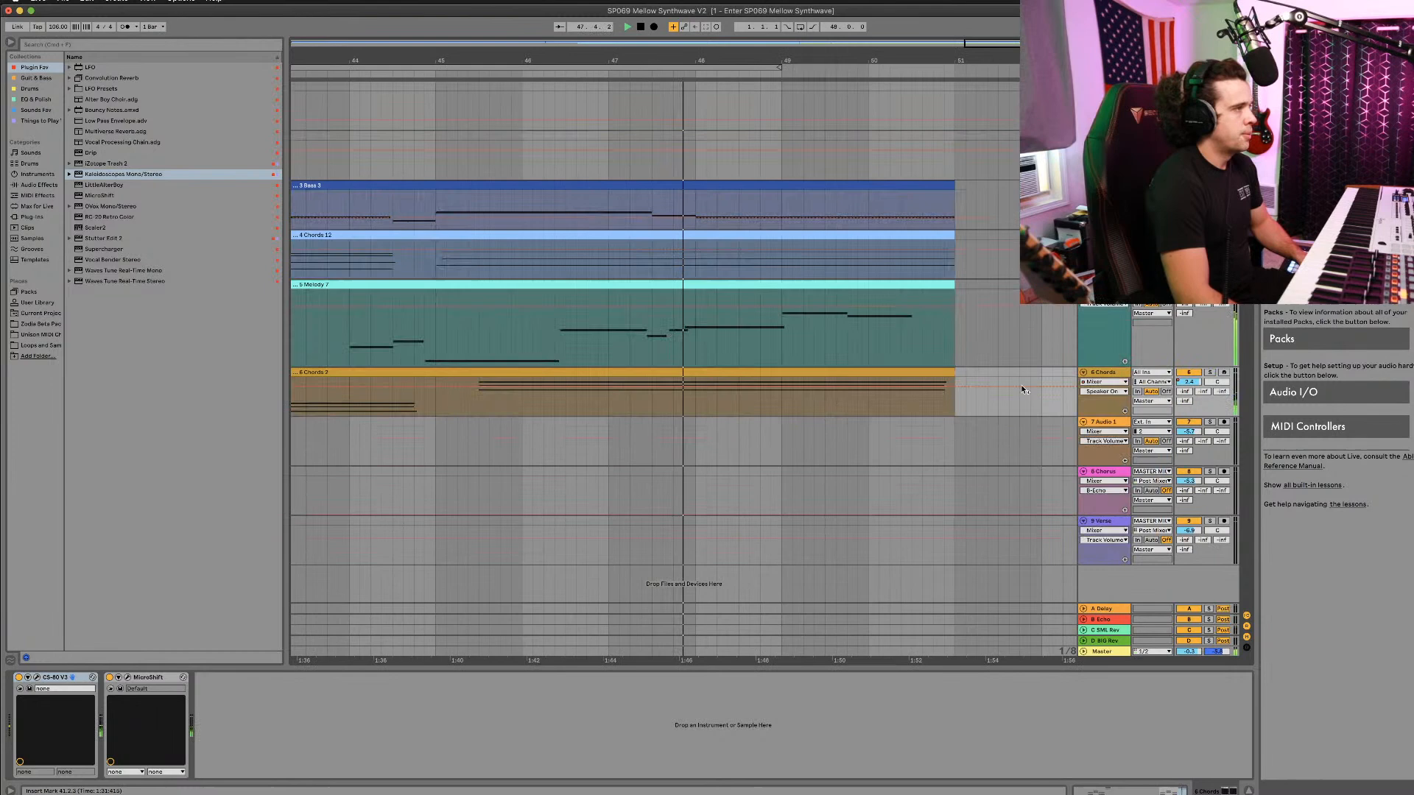
left_click(1104, 391)
left_click(1105, 420)
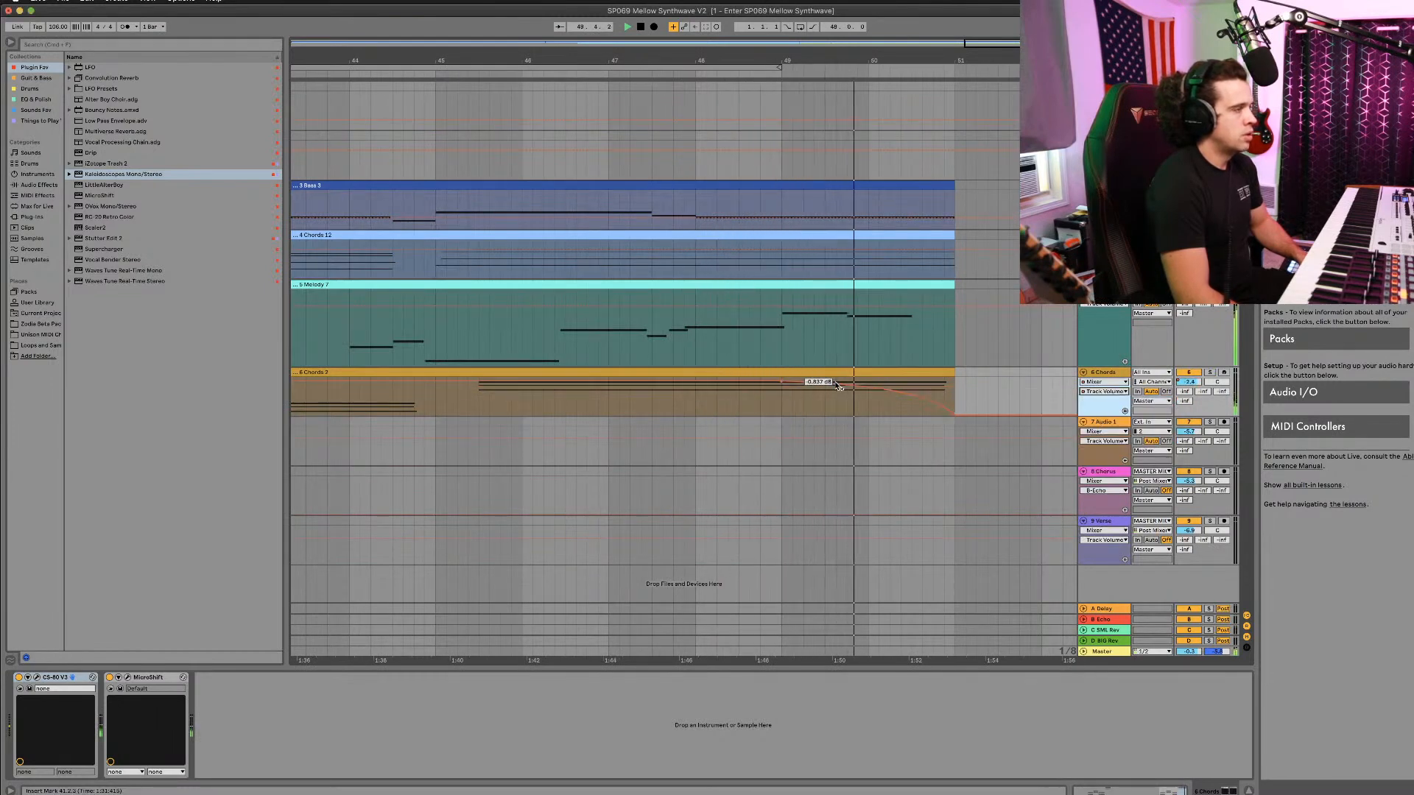
key("space")
left_click(828, 234)
scroll(696, 266, "left", 1)
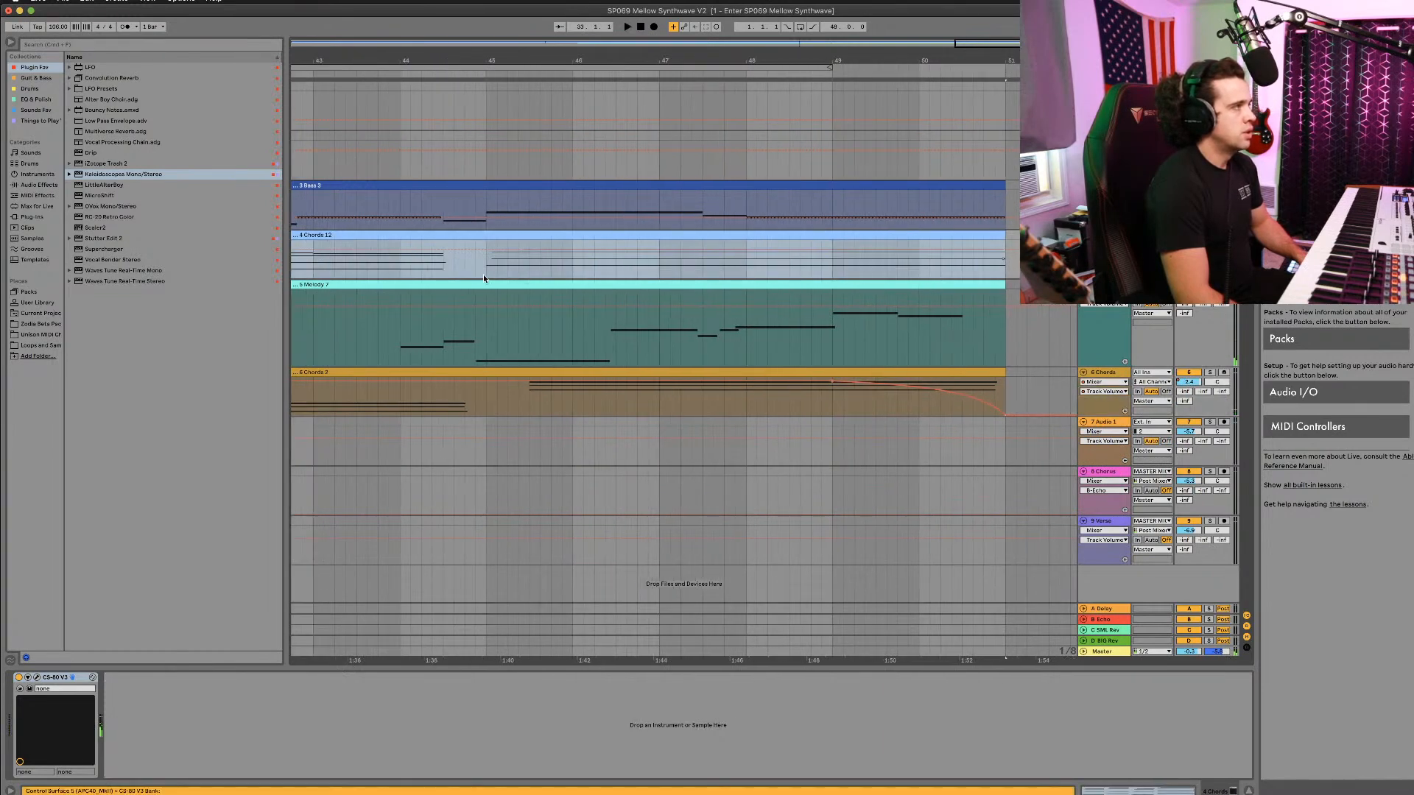
Step: Fade the 4 Chords track's volume from about bar 48 to silence just before the clip's end at bar 51, auditioning the ending
left_click(483, 274)
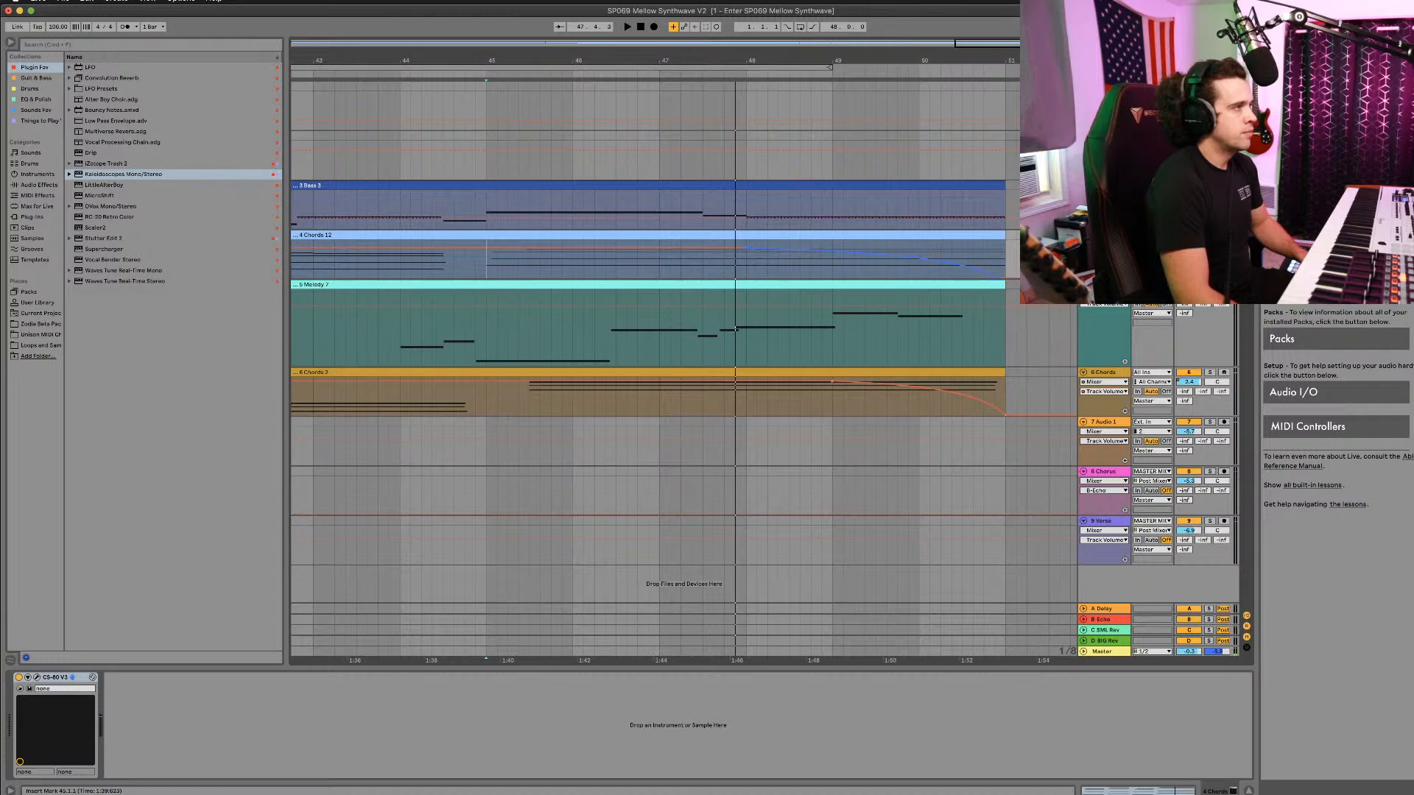
left_click_drag(1000, 279, 941, 280)
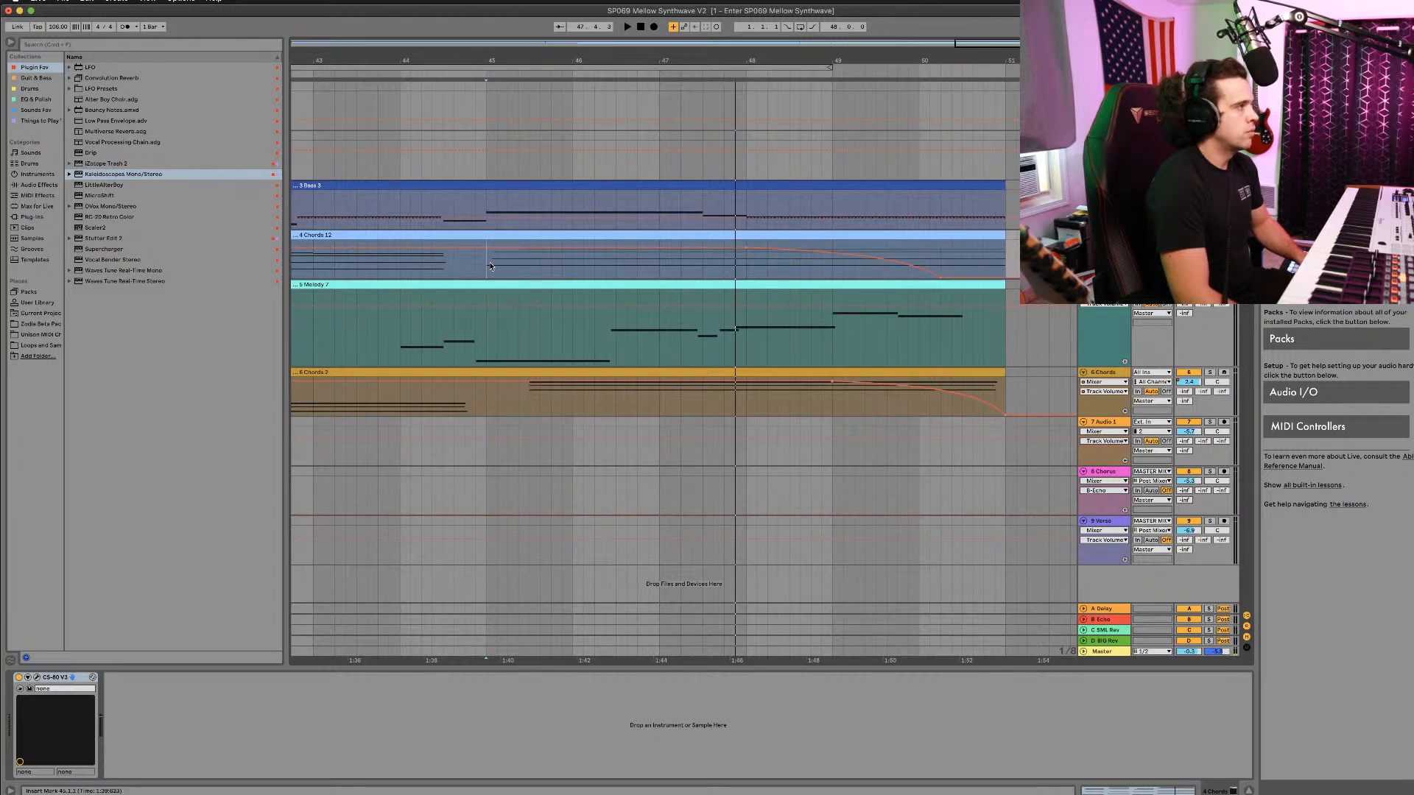
key("space")
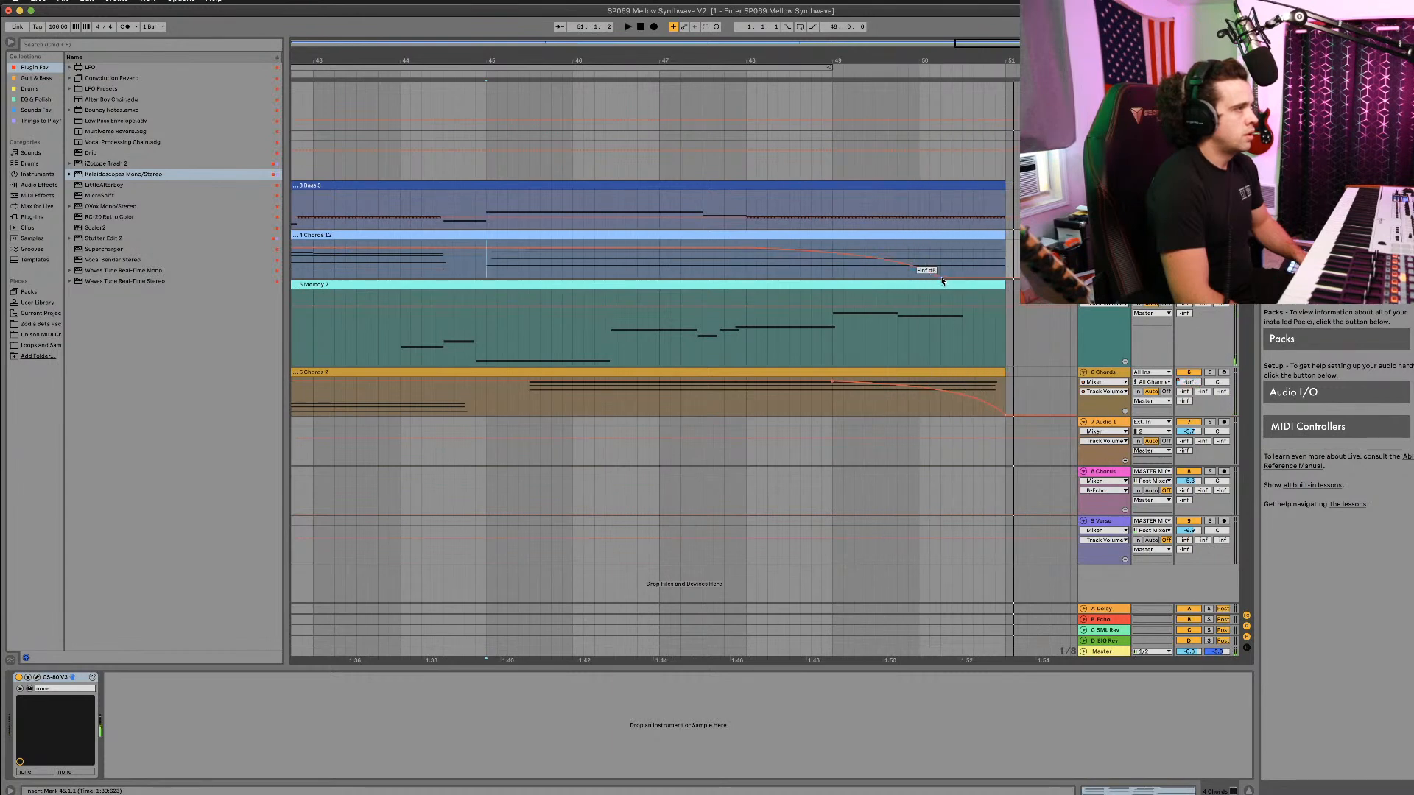
left_click_drag(942, 280, 984, 280)
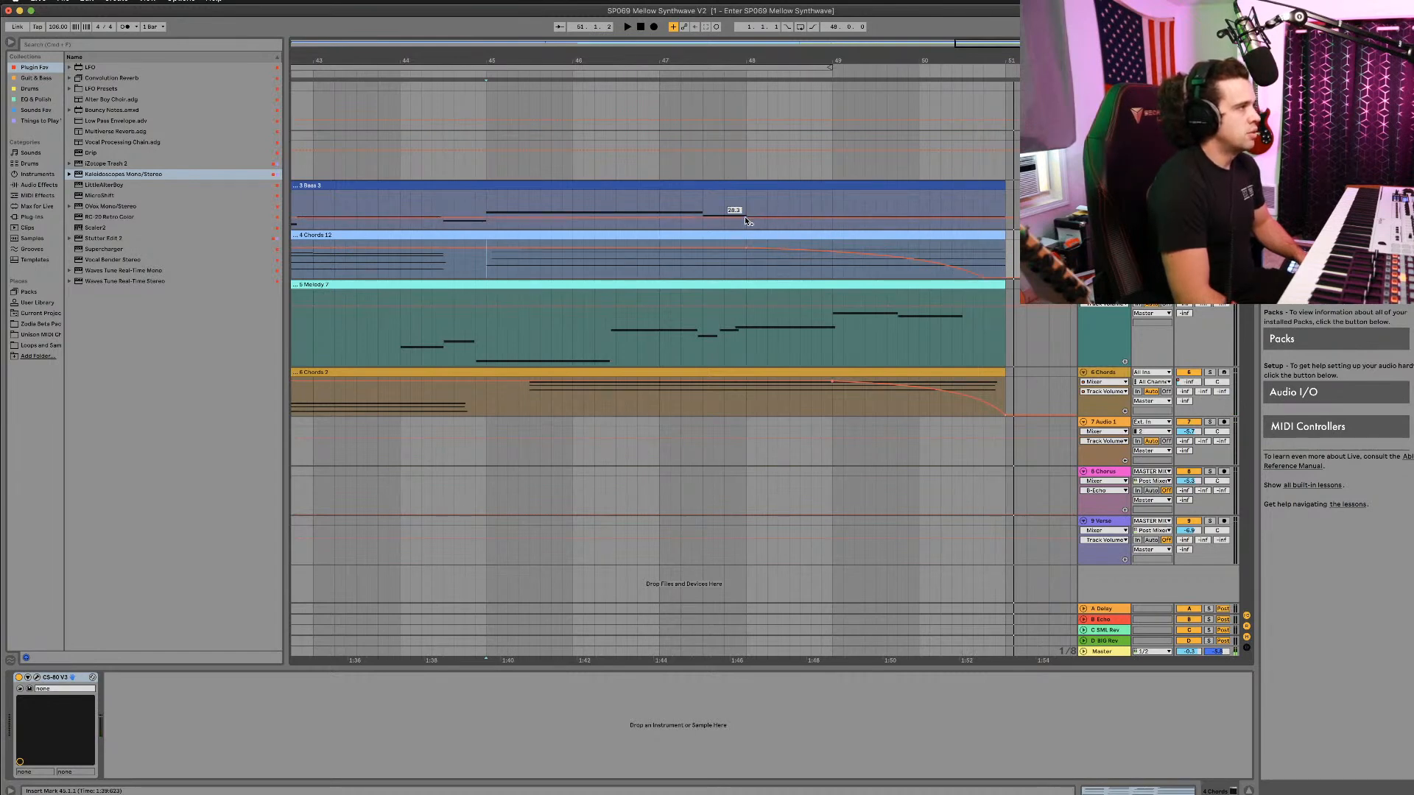
Step: Try to ramp the 3 Bass track's Effect 1 Mix automation down to 0.0 just before the clip ends, starting between bars 48 and 49
left_click(783, 222)
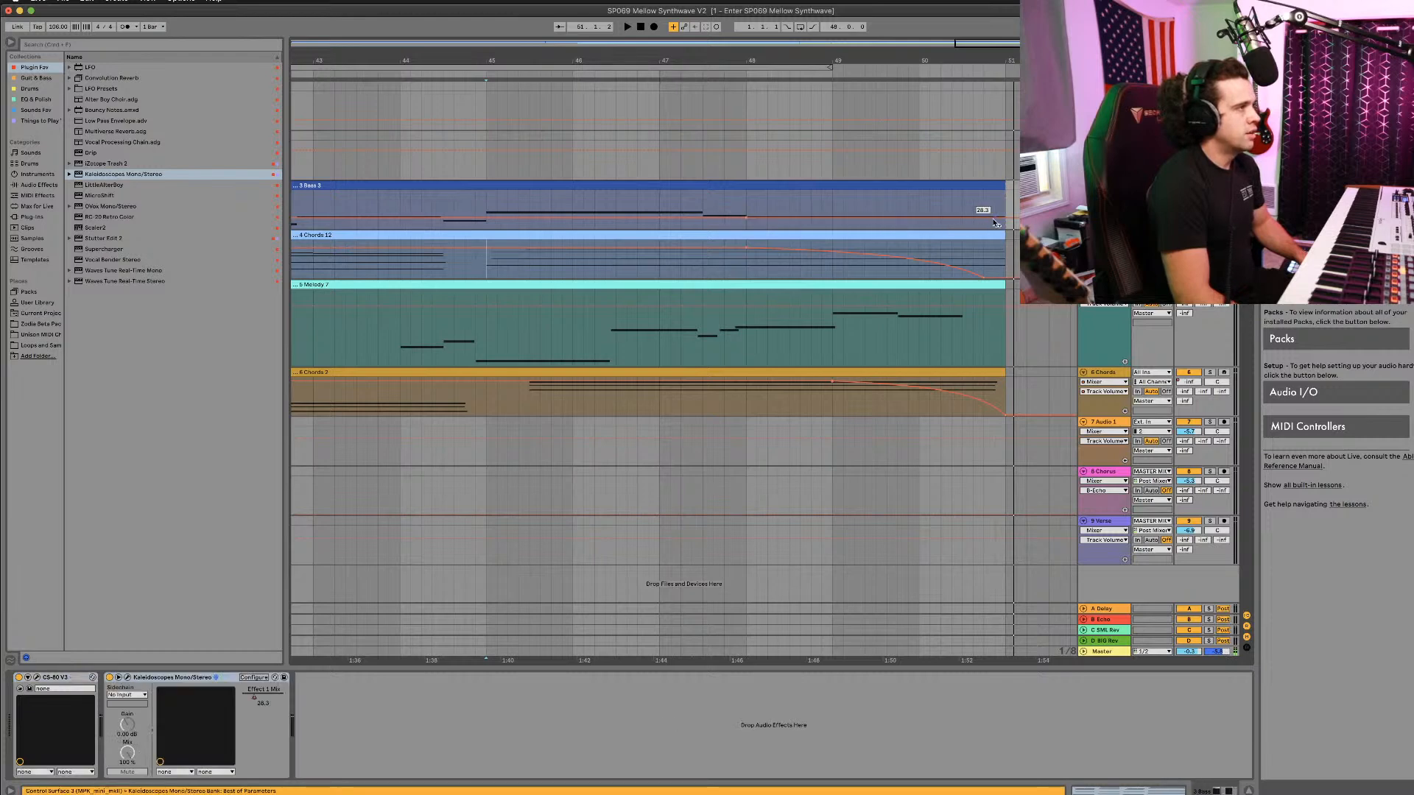
left_click_drag(995, 220, 1006, 229)
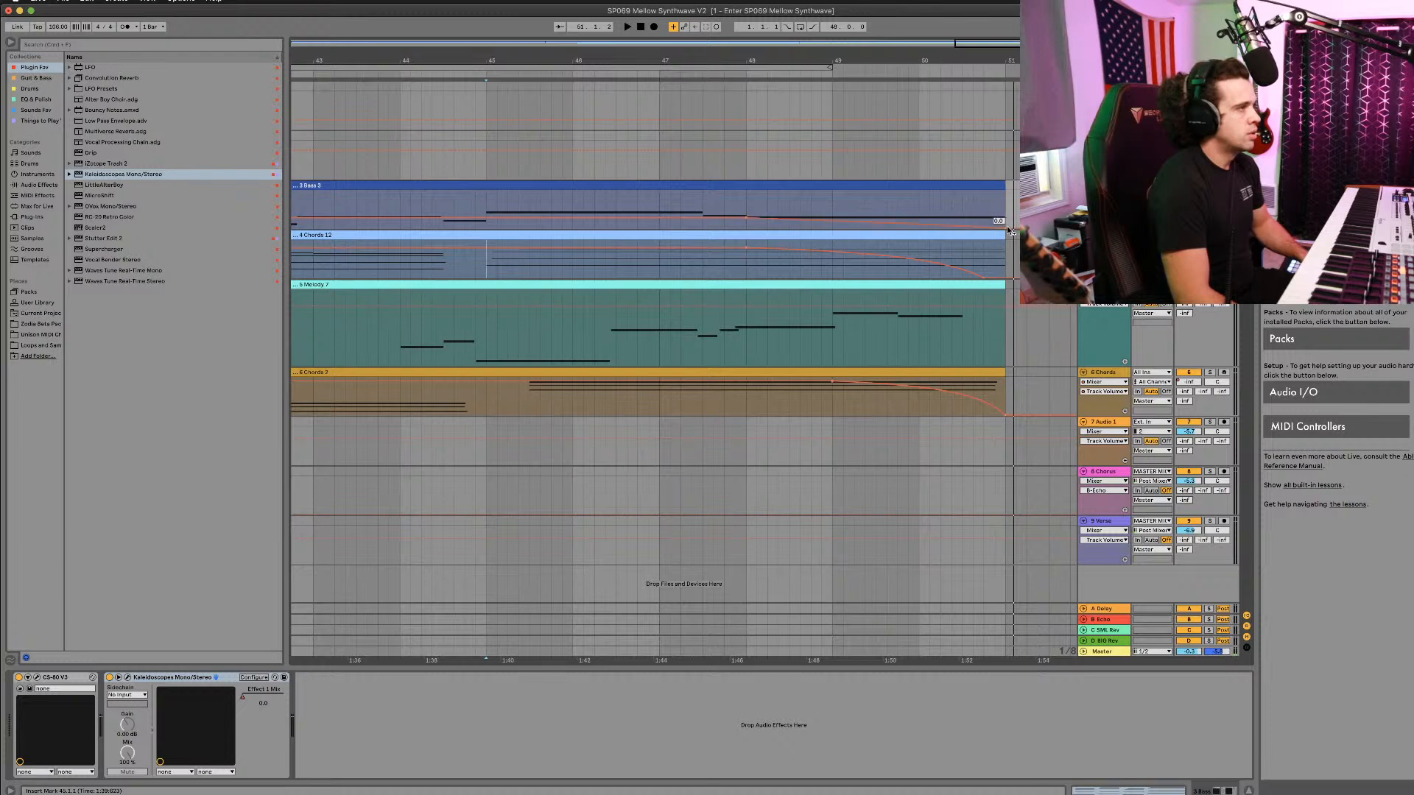
left_click_drag(1005, 229, 984, 229)
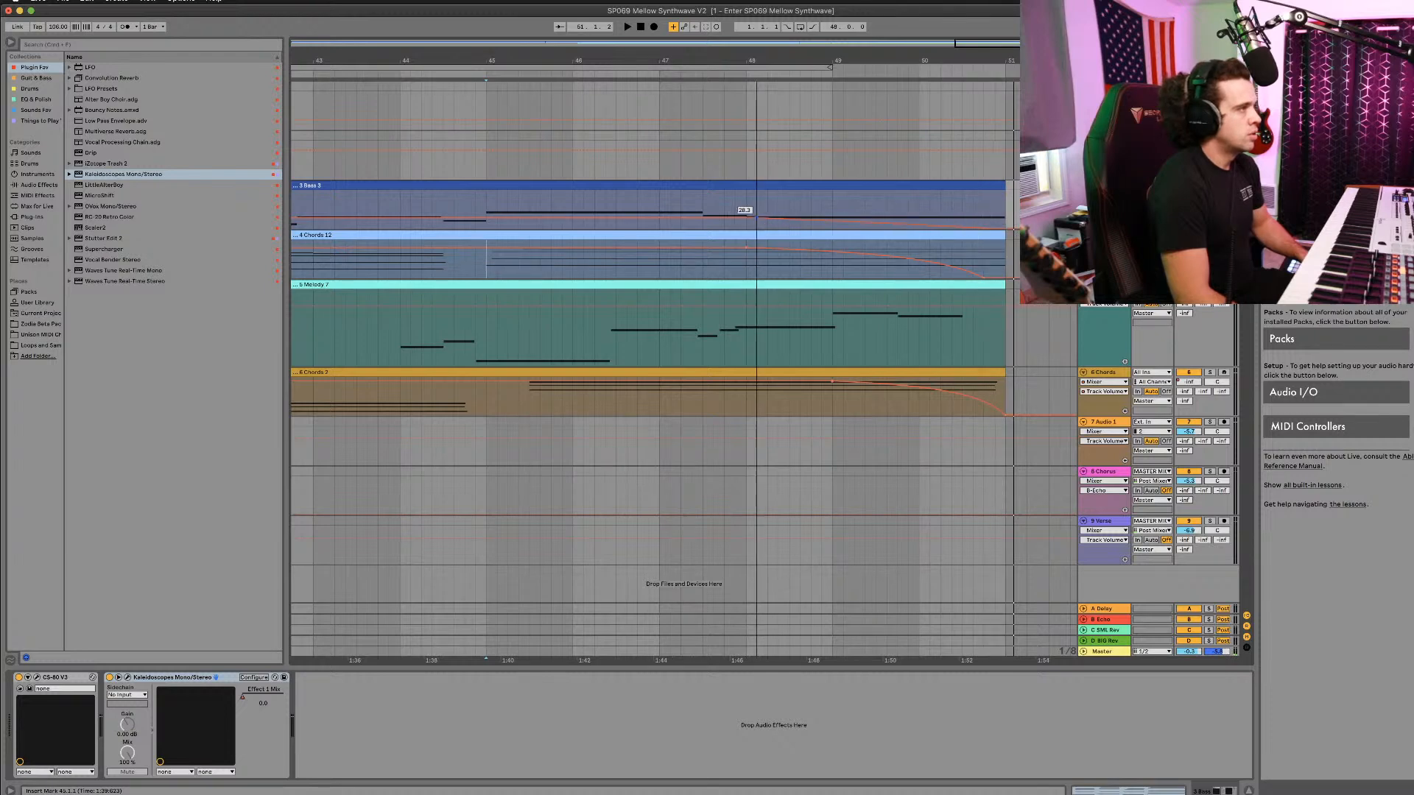
left_click_drag(757, 218, 887, 222)
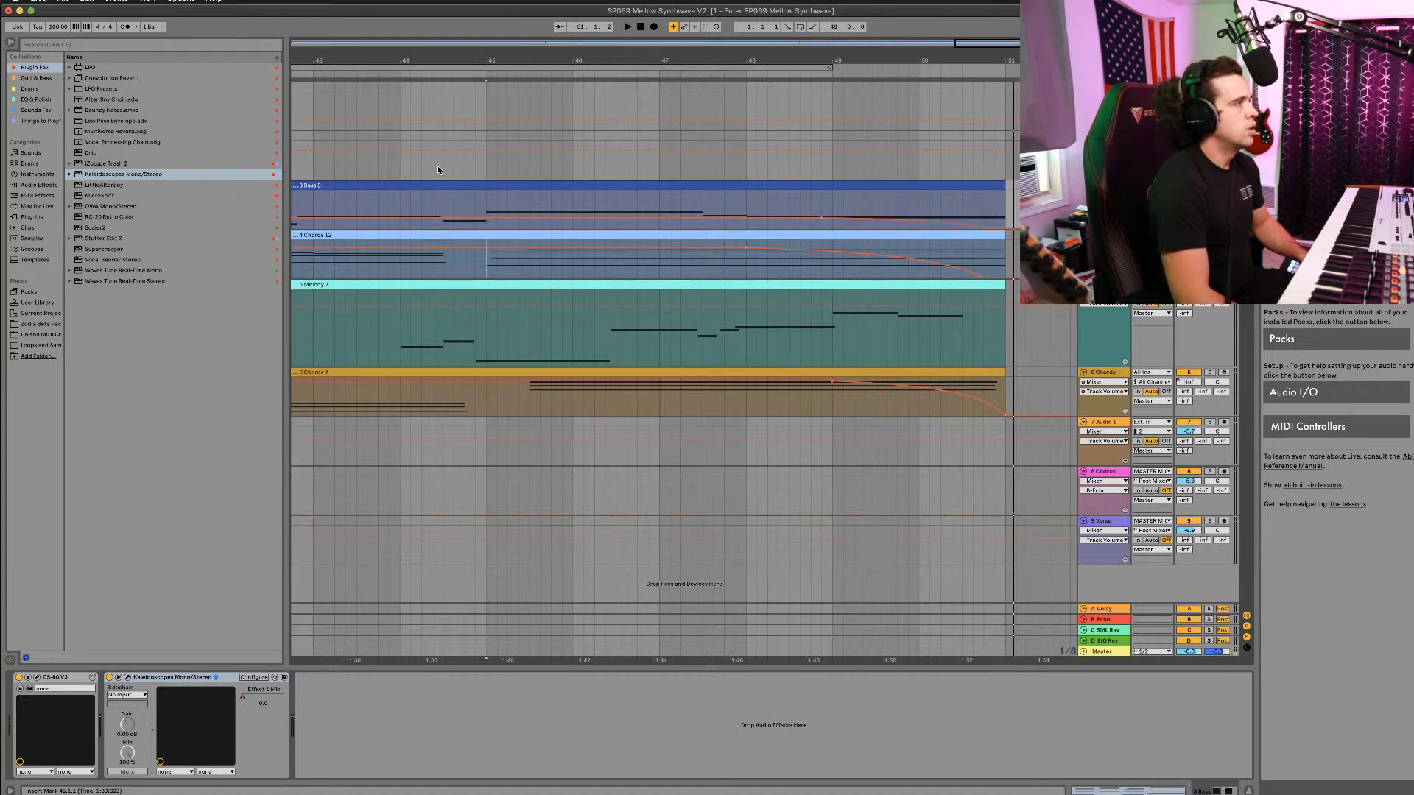
Step: Play the ending from bar 45 to hear the bass and chord fades together
left_click(487, 95)
key("space")
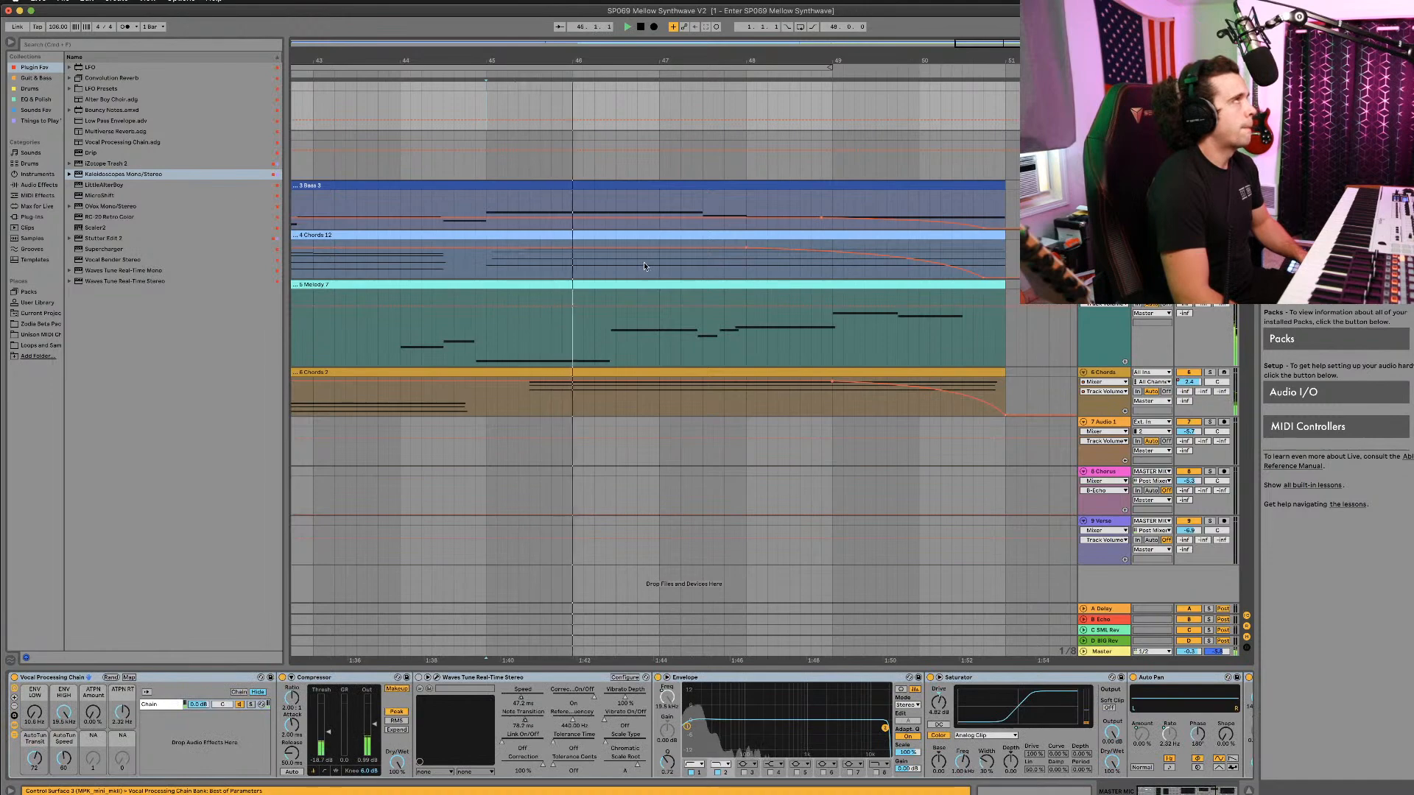
scroll(653, 341, "down", 3)
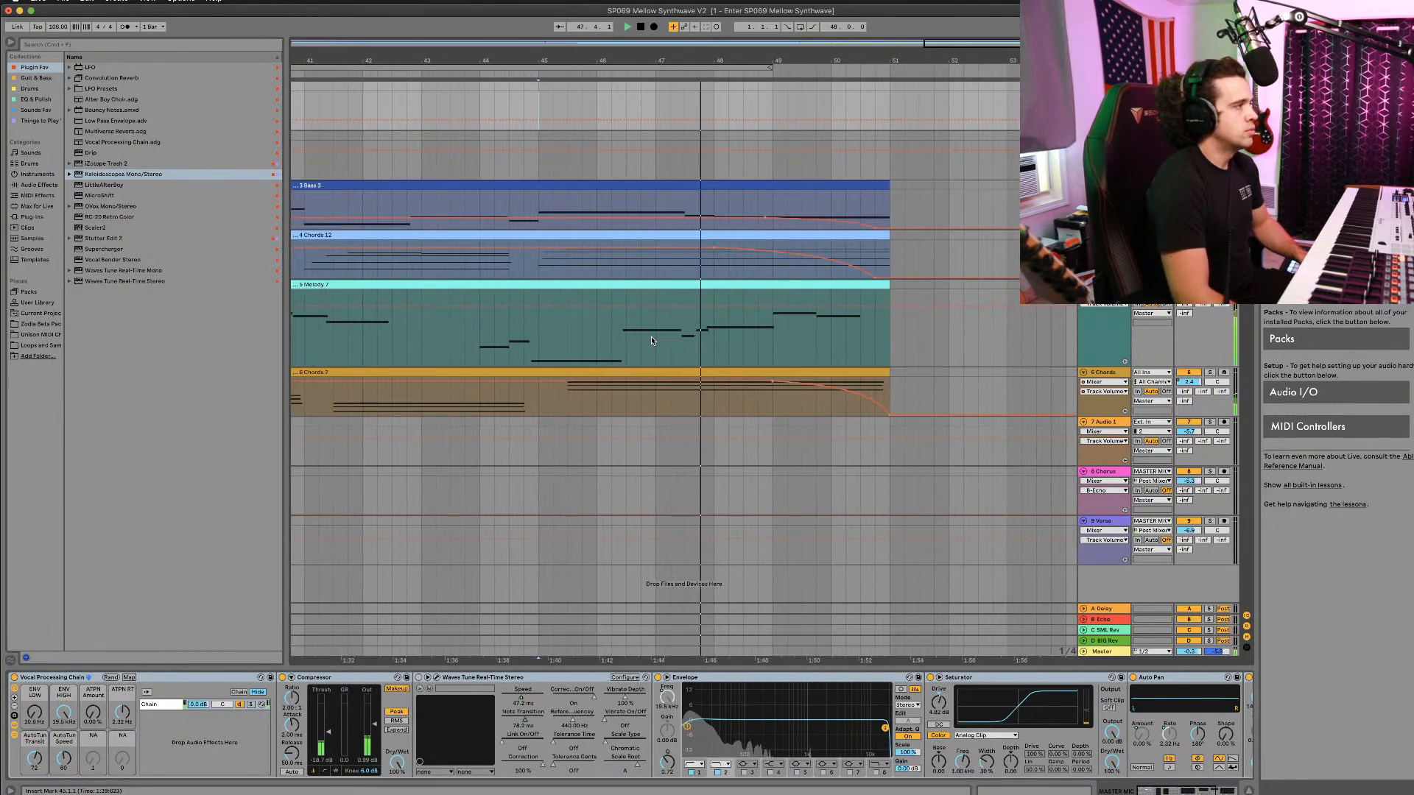
scroll(652, 339, "down", 2)
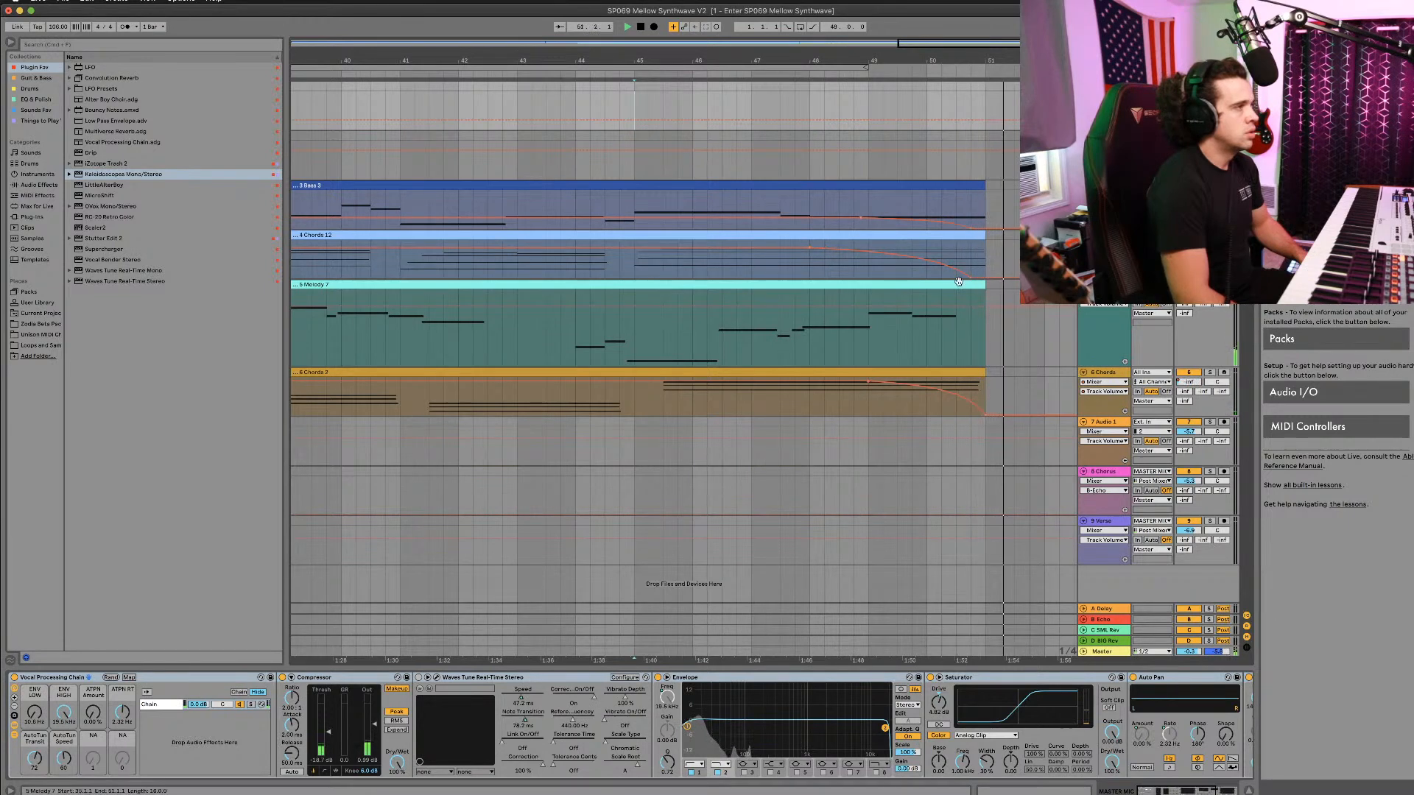
Step: Replace the 3 Bass track's Effect 1 Mix ramp with a curved volume fade from about bar 48 to silence near the clip's end
left_click(954, 229)
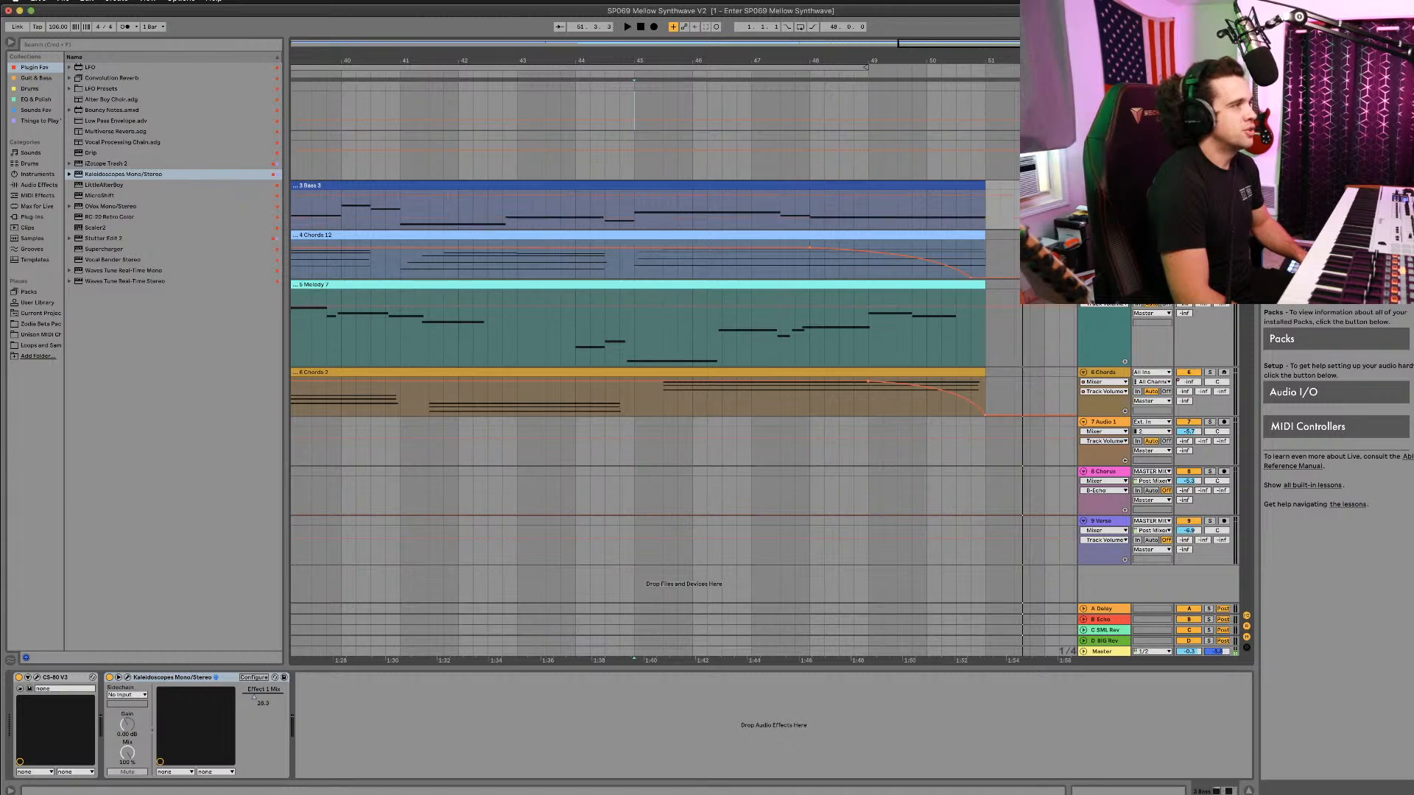
scroll(841, 202, "up", 3)
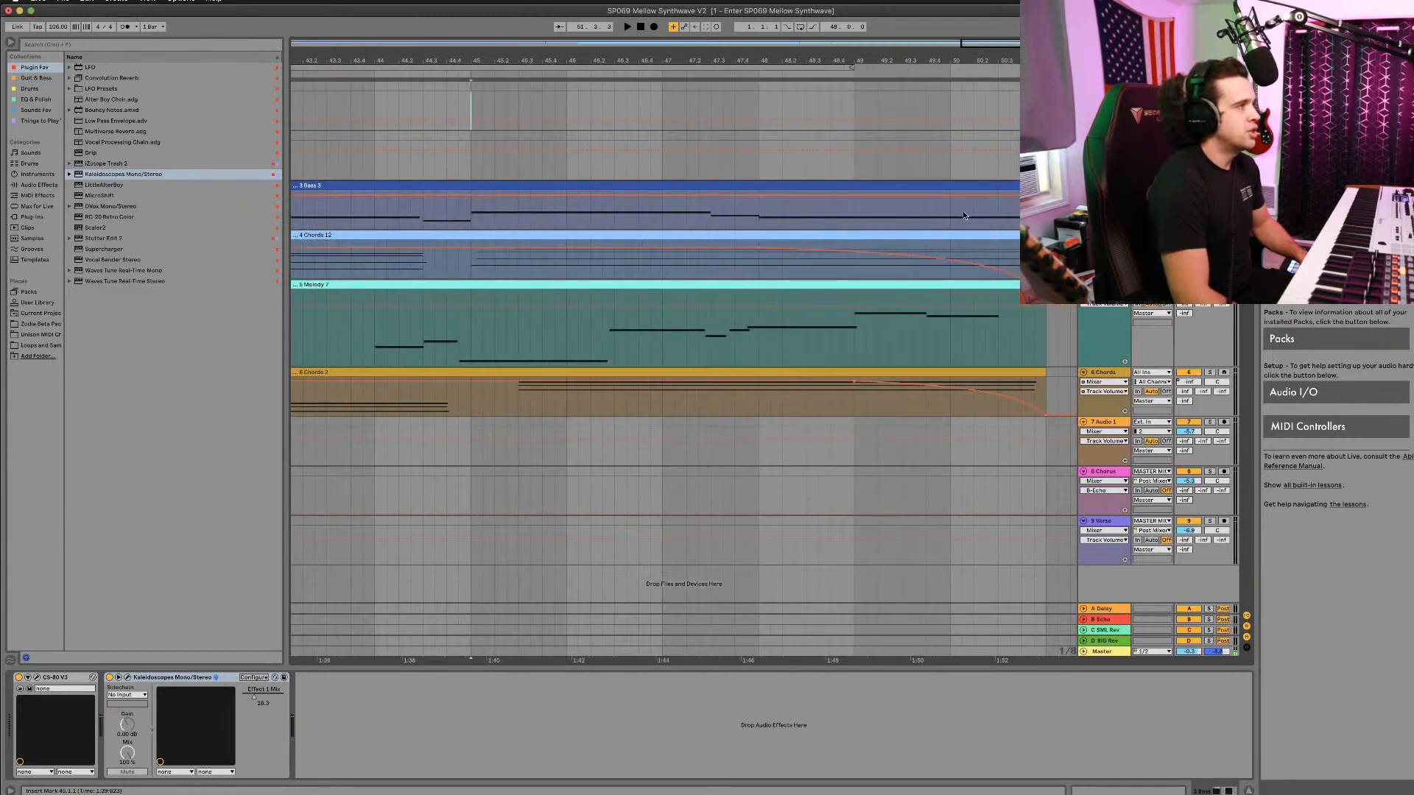
left_click_drag(991, 198, 1042, 230)
left_click(866, 207)
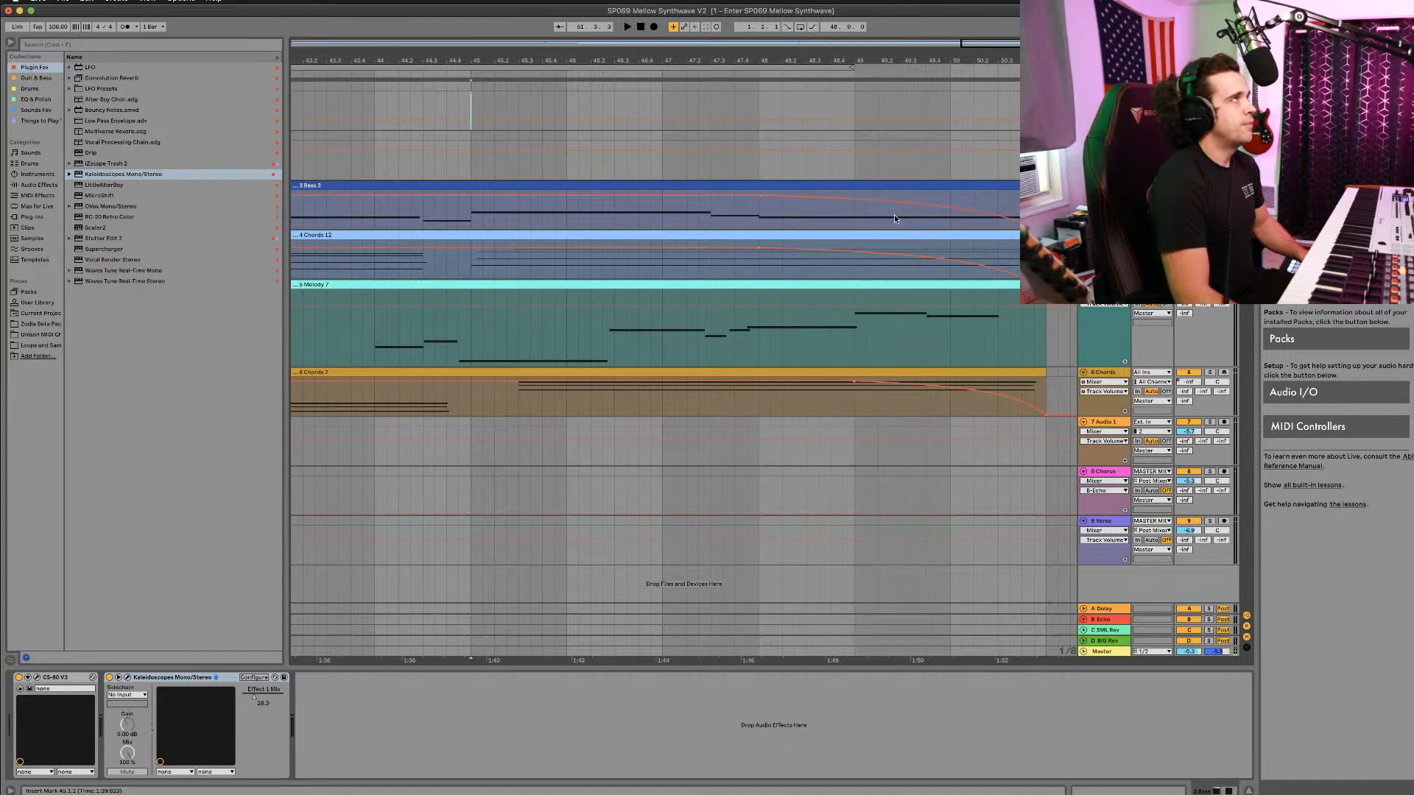
Step: Play the ending again from bar 45 past the clips' end to check the bass volume fade, and stop playback
left_click(470, 263)
key("space")
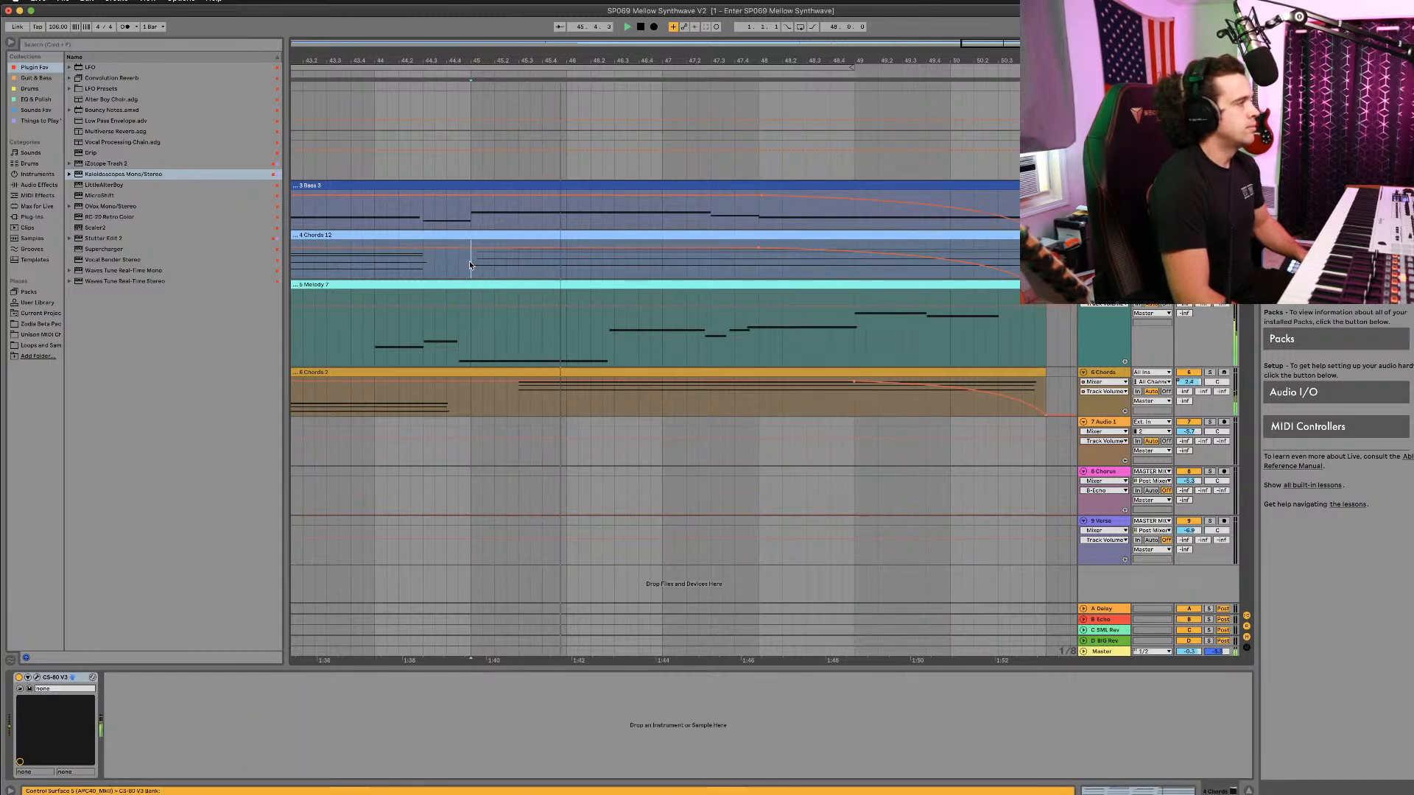
scroll(670, 287, "down", 4)
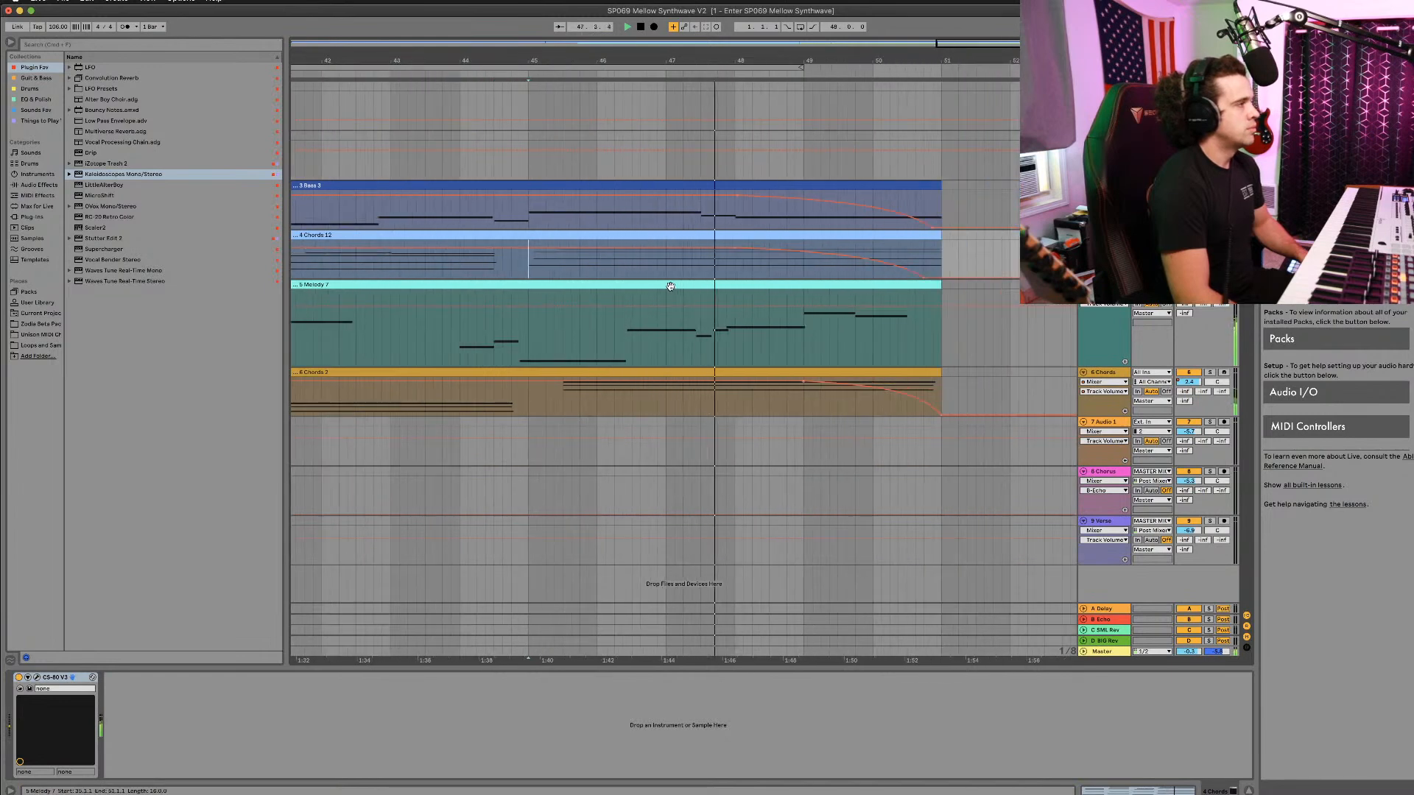
scroll(670, 286, "down", 1)
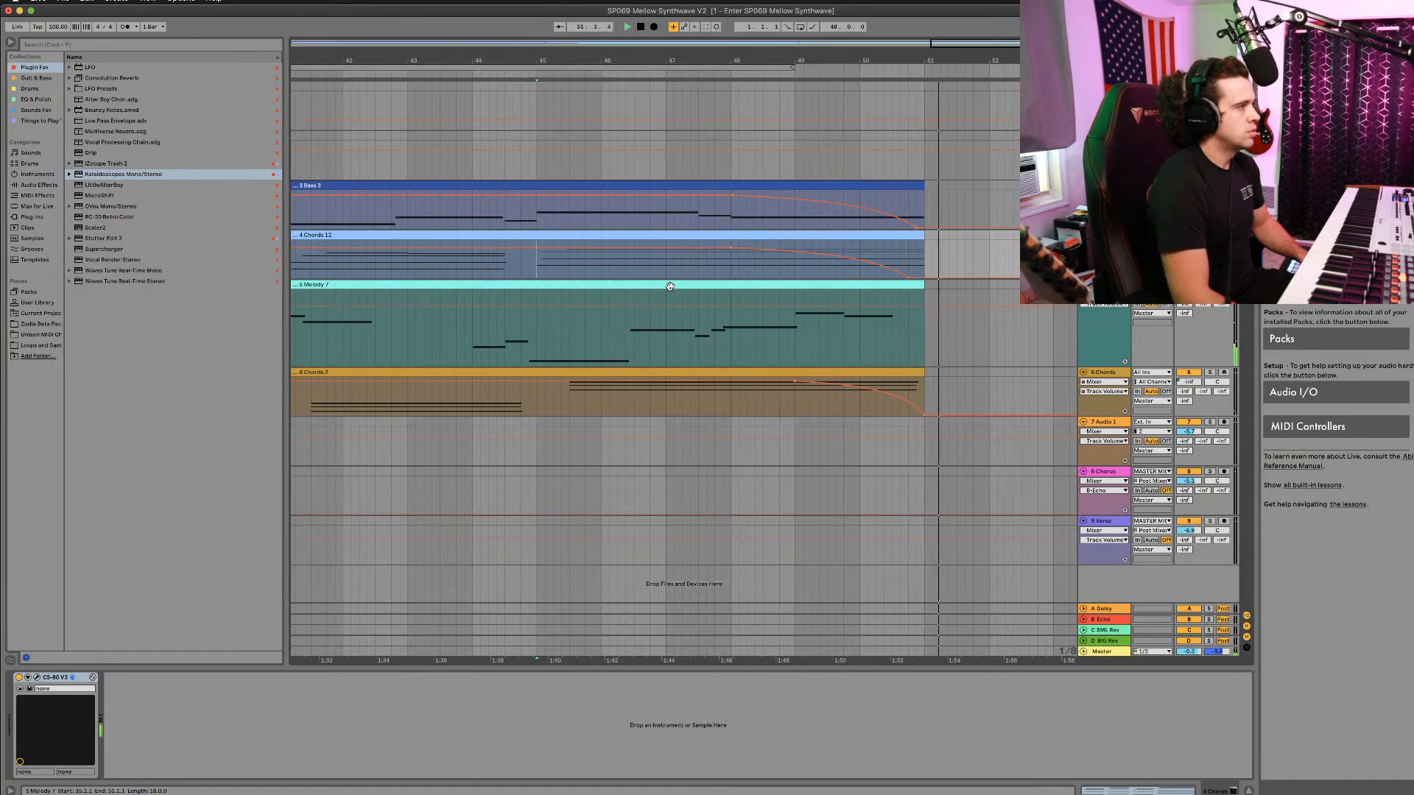
scroll(668, 284, "down", 1)
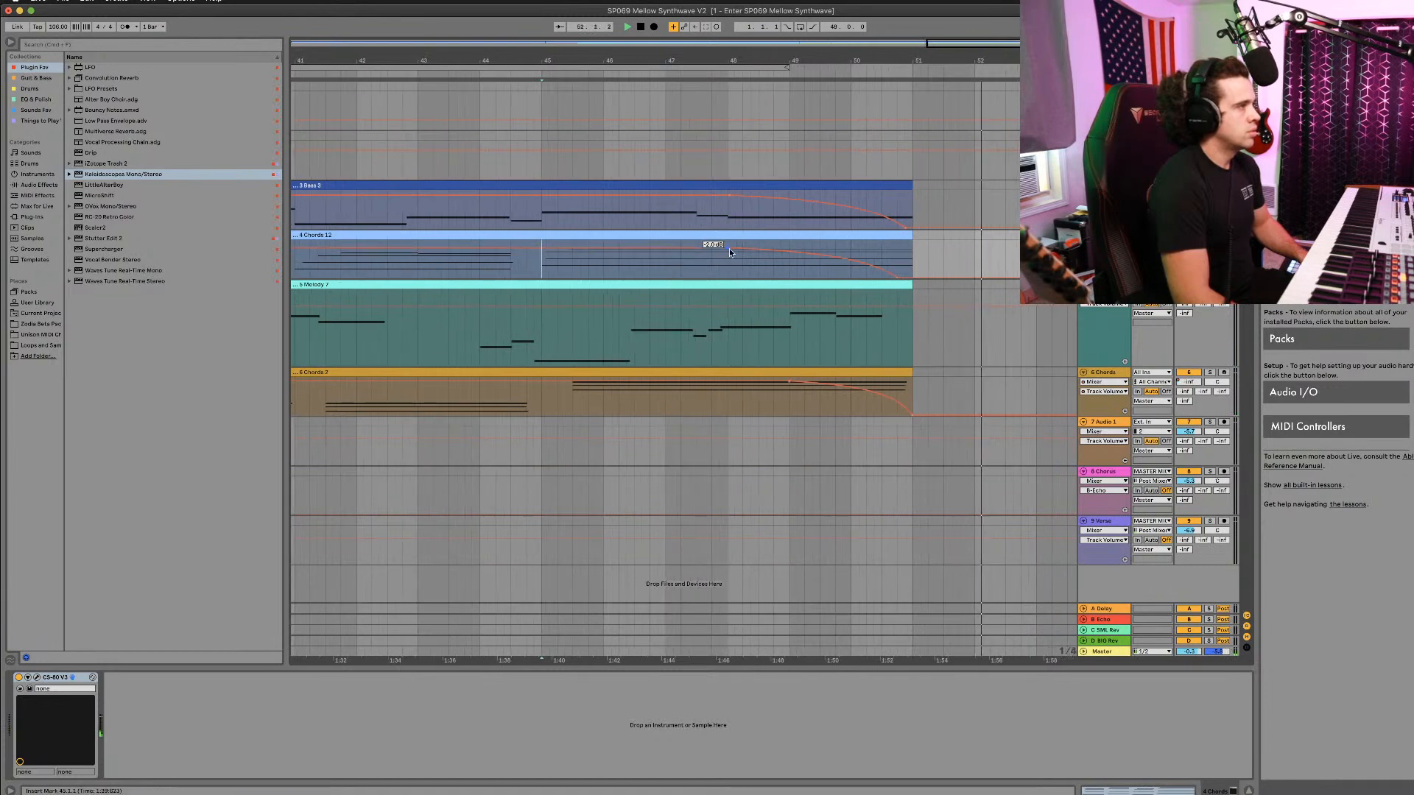
key("space")
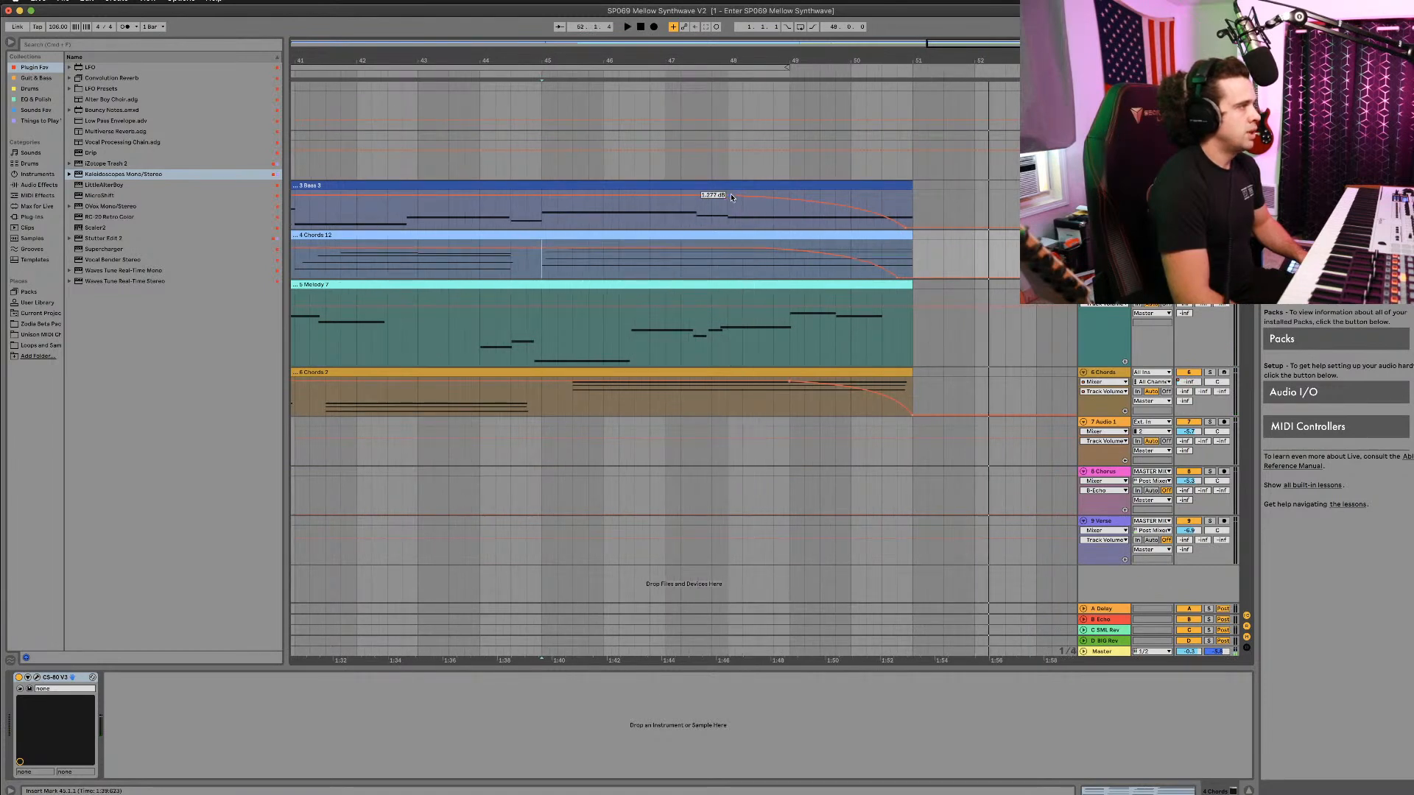
Step: Move the start of the 3 Bass and 4 Chords volume fades to just before bar 49
left_click(774, 197)
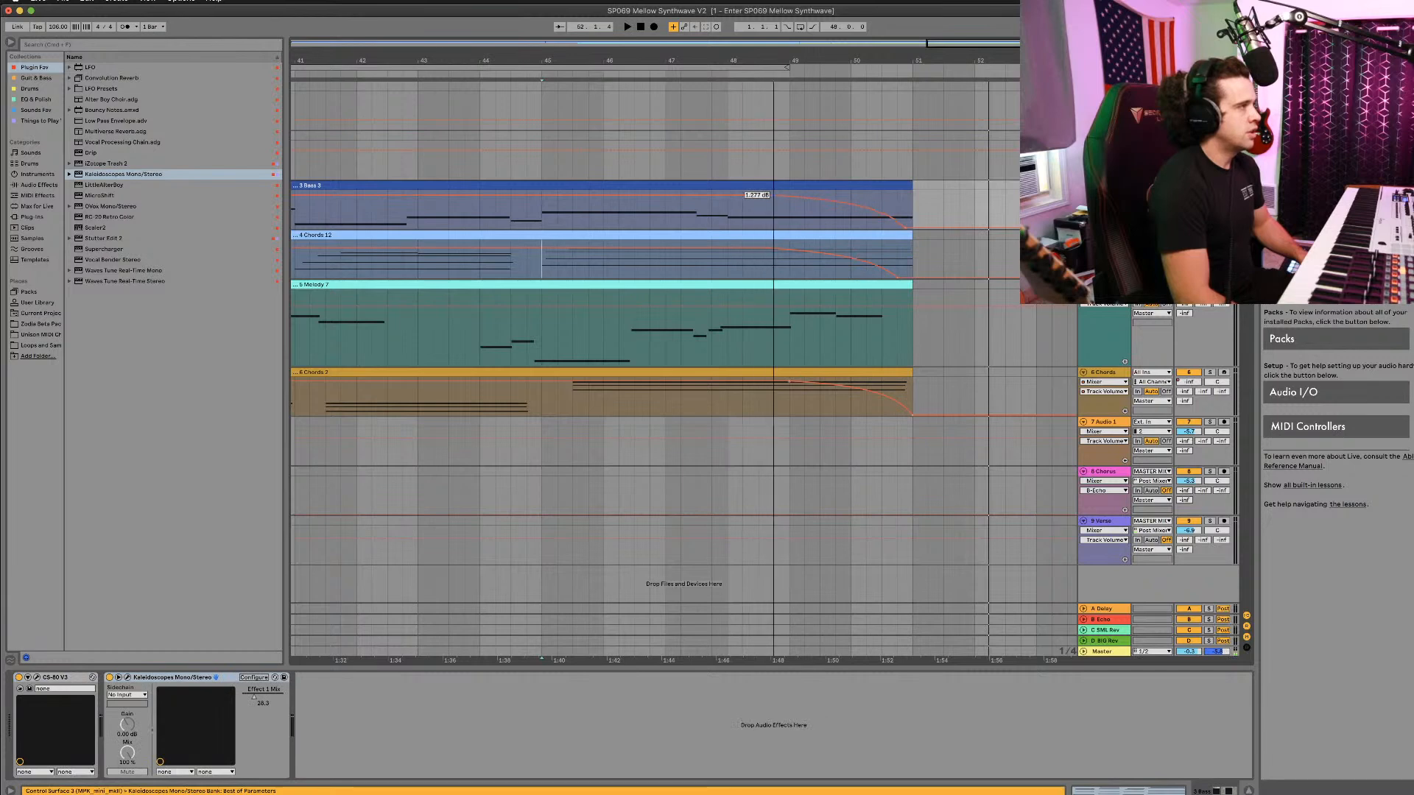
left_click(789, 254)
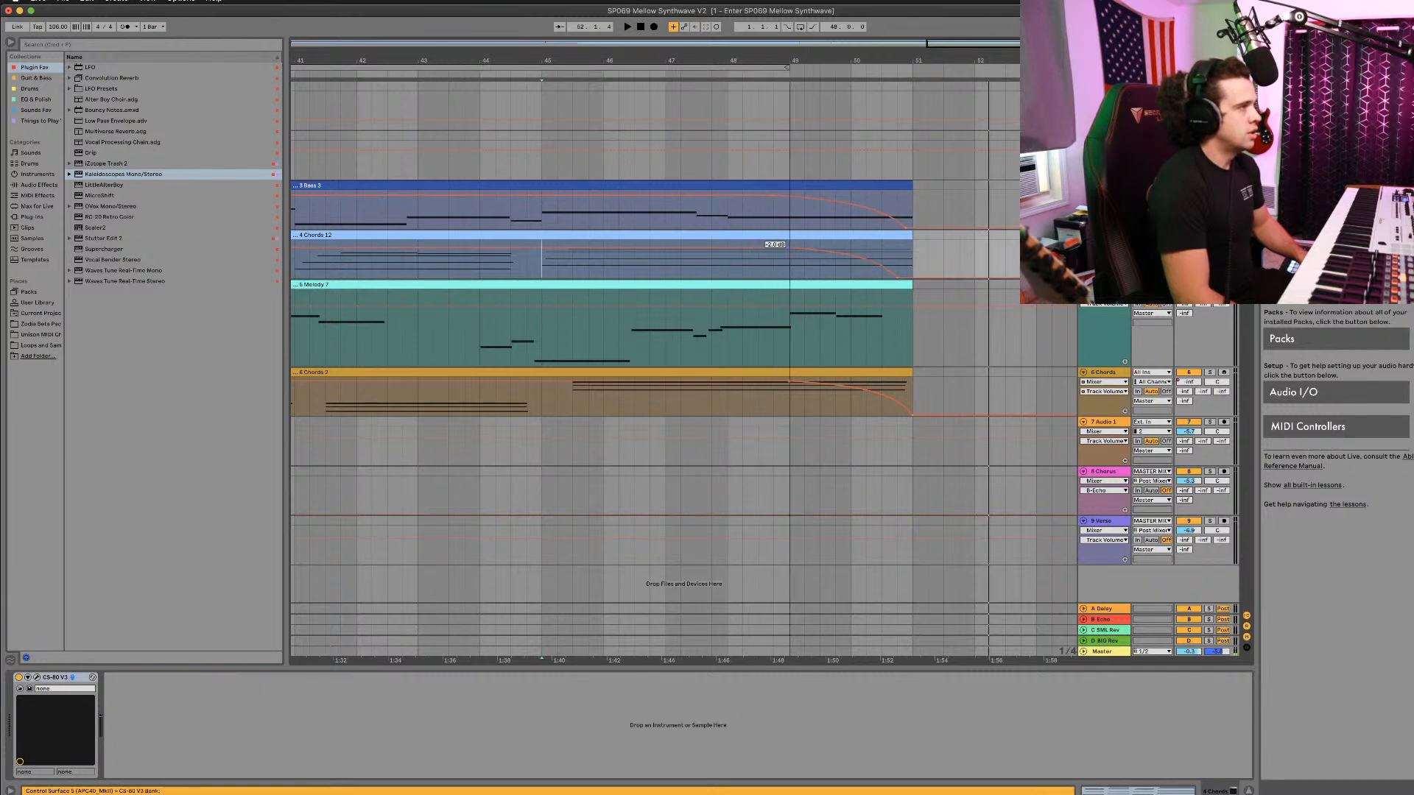
left_click(773, 250)
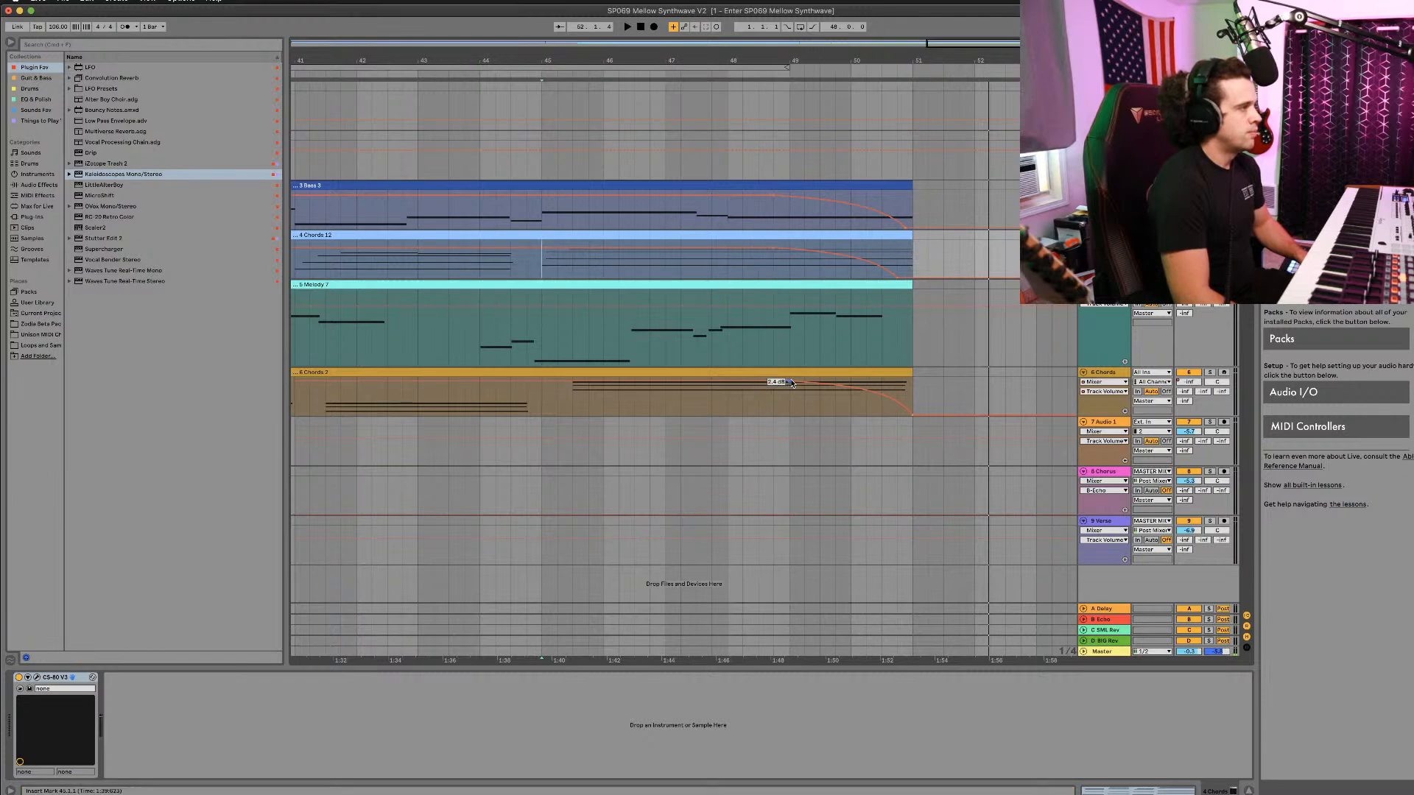
Step: Play back the fade-out ending of the arrangement from bar 45, stop, and reset the playhead to the song start
key("space")
key("minus")
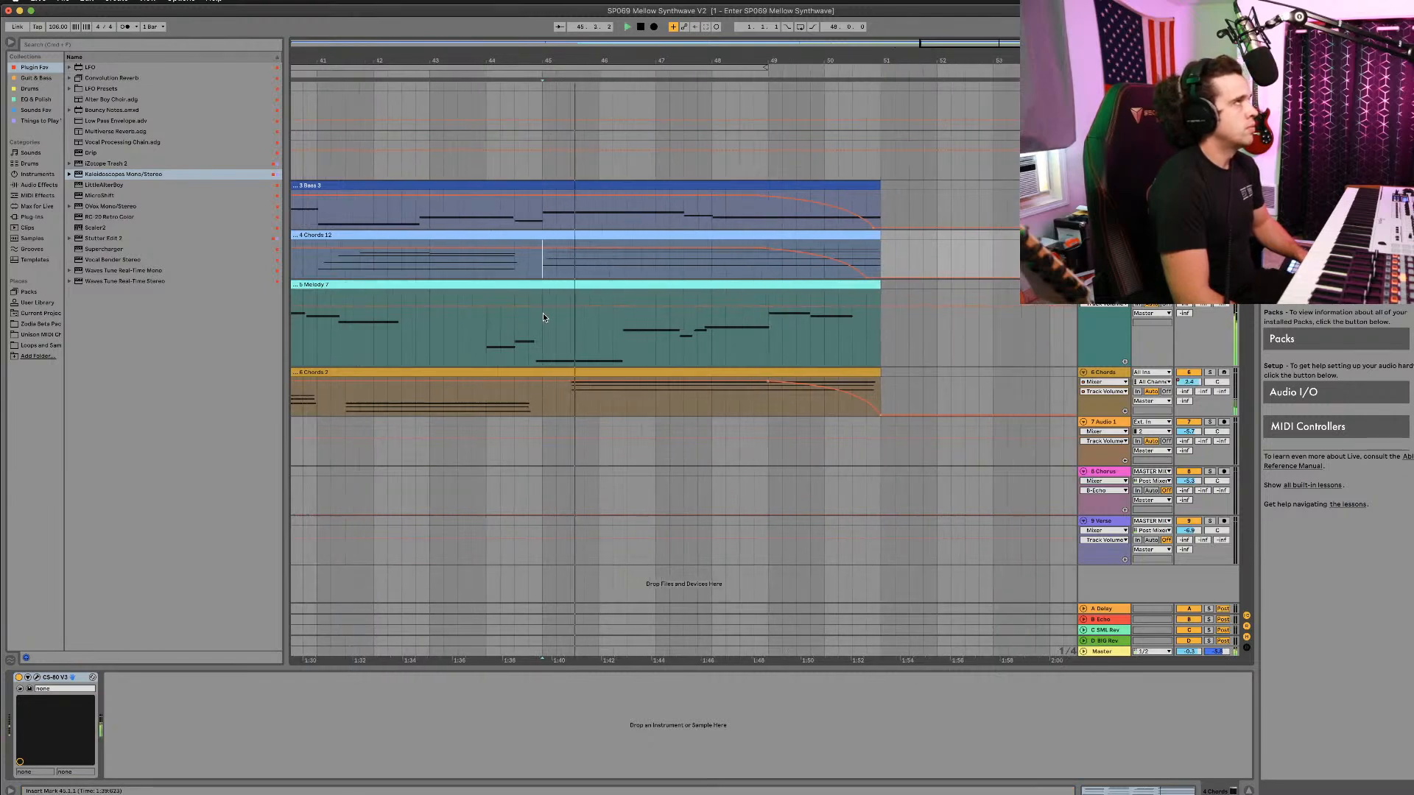
key("minus")
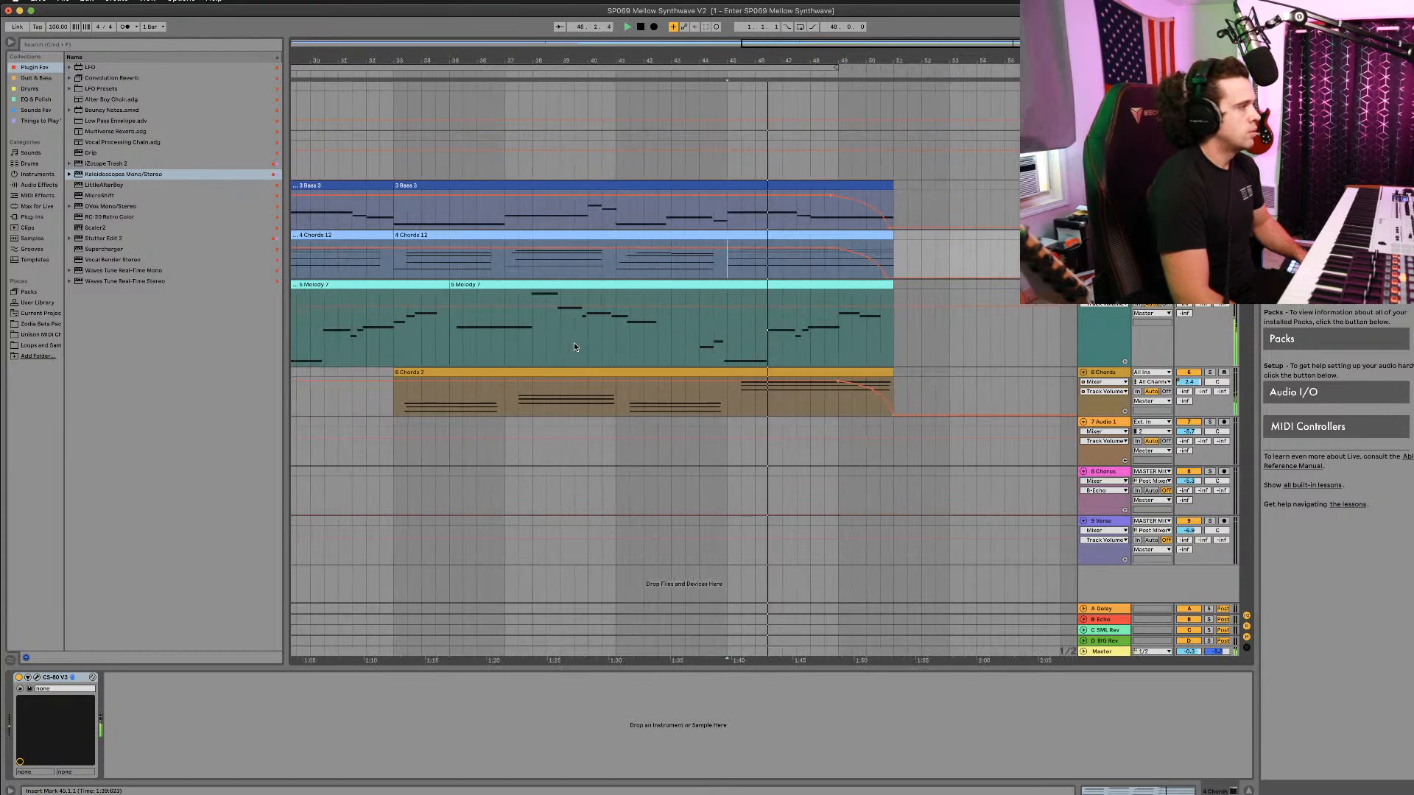
scroll(574, 346, "left", 1)
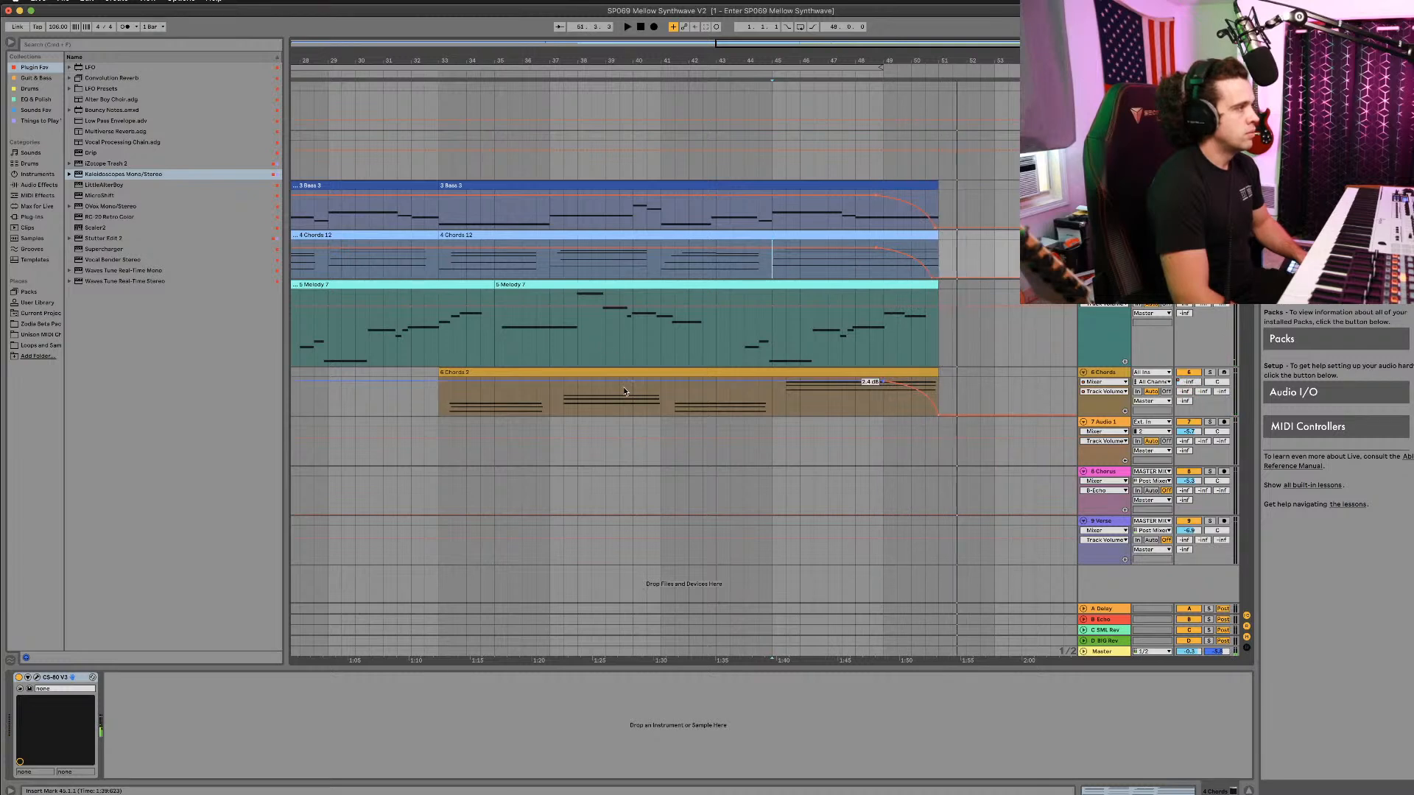
left_click(637, 28)
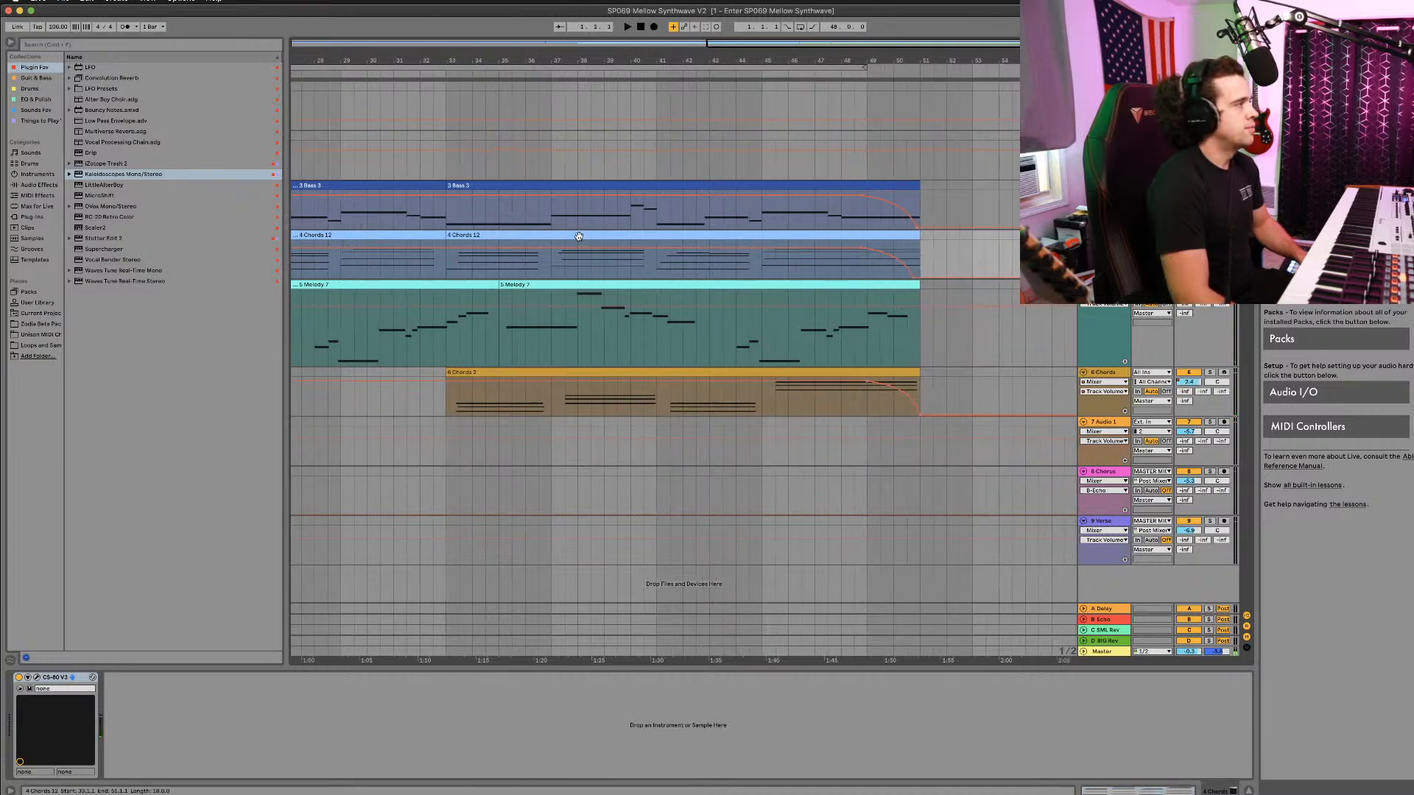
scroll(579, 235, "down", 5)
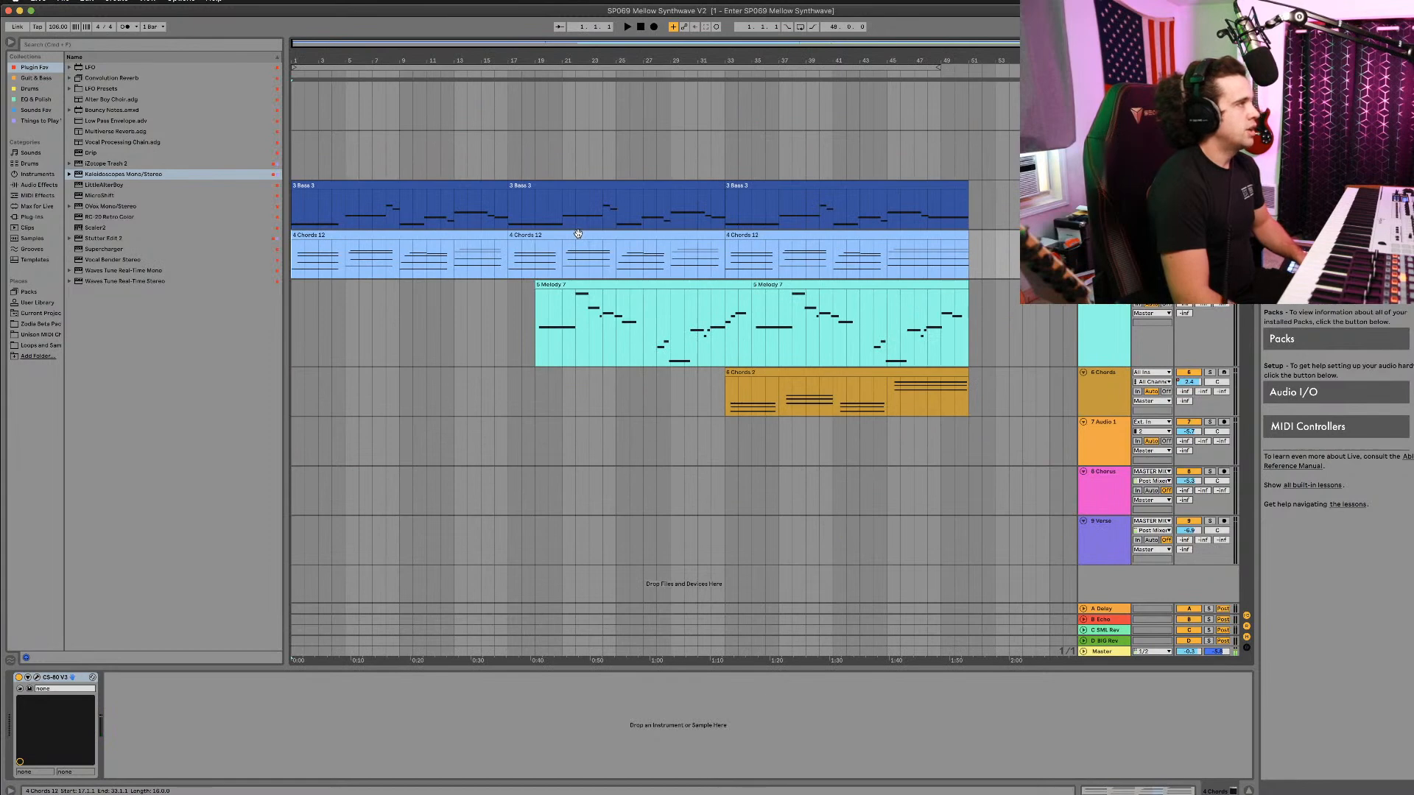
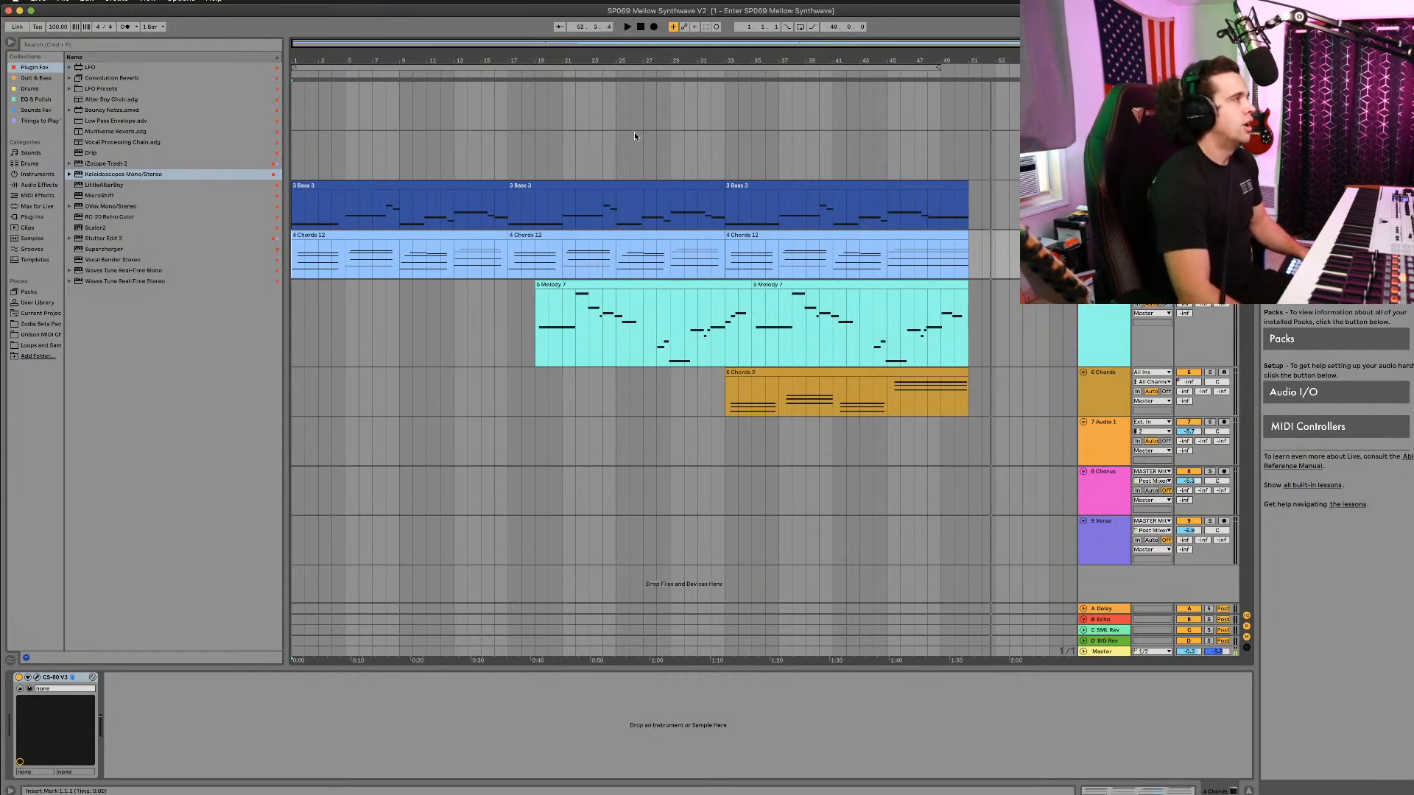
Step: Switch to the SP053 Creature Plays project and play its arrangement through to the end, resetting the playhead to the start
key("super+Tab")
key("super+Tab")
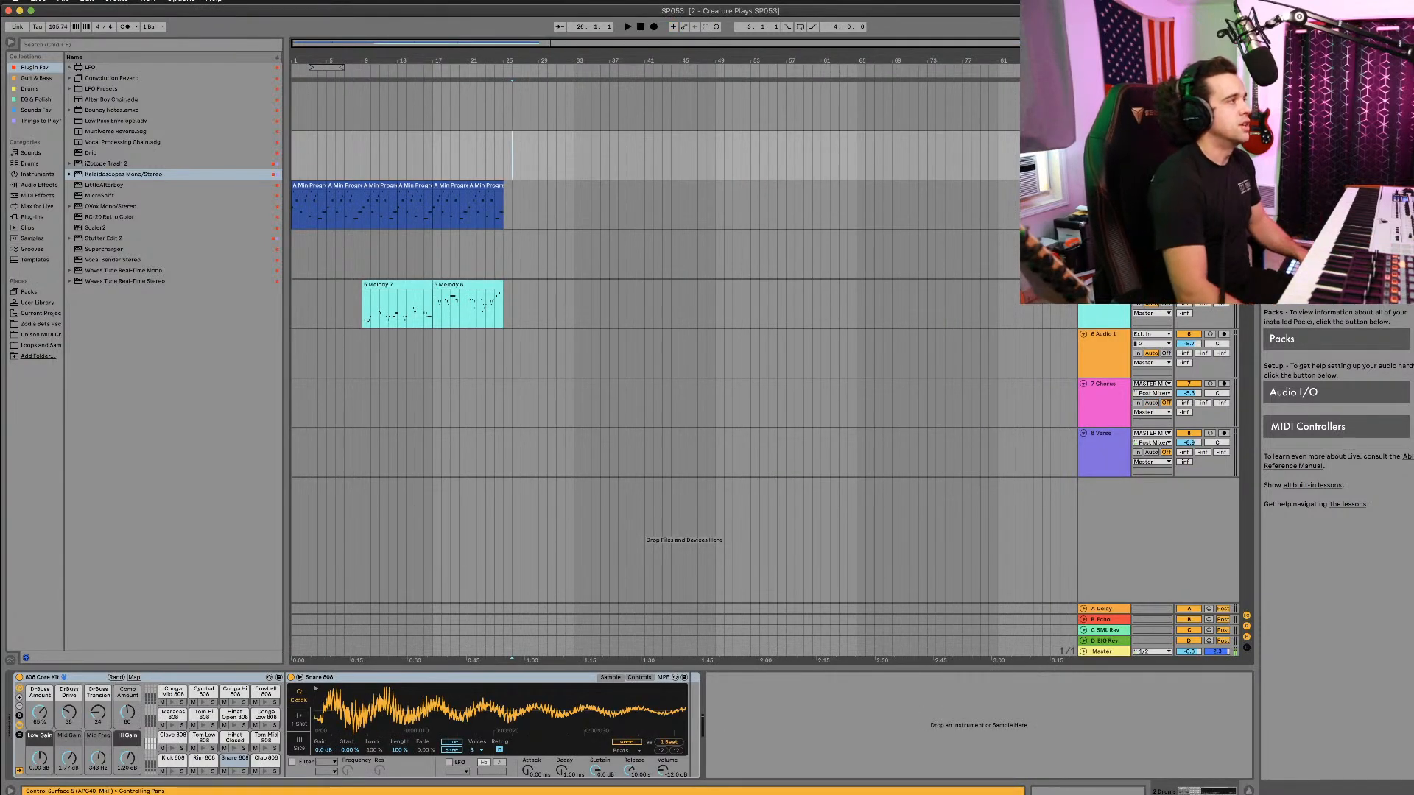
scroll(517, 250, "up", 5)
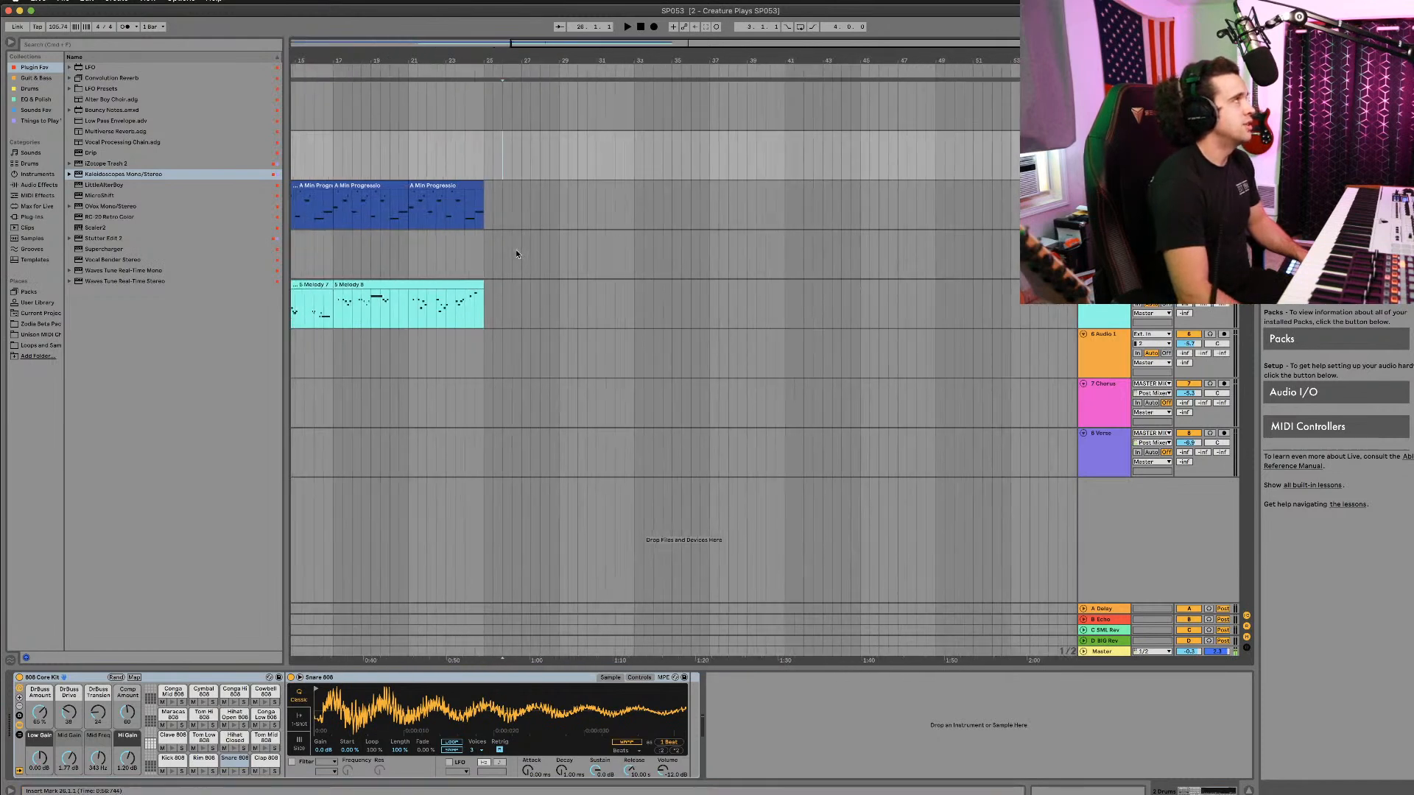
scroll(516, 255, "up", 2)
scroll(517, 254, "left", 10)
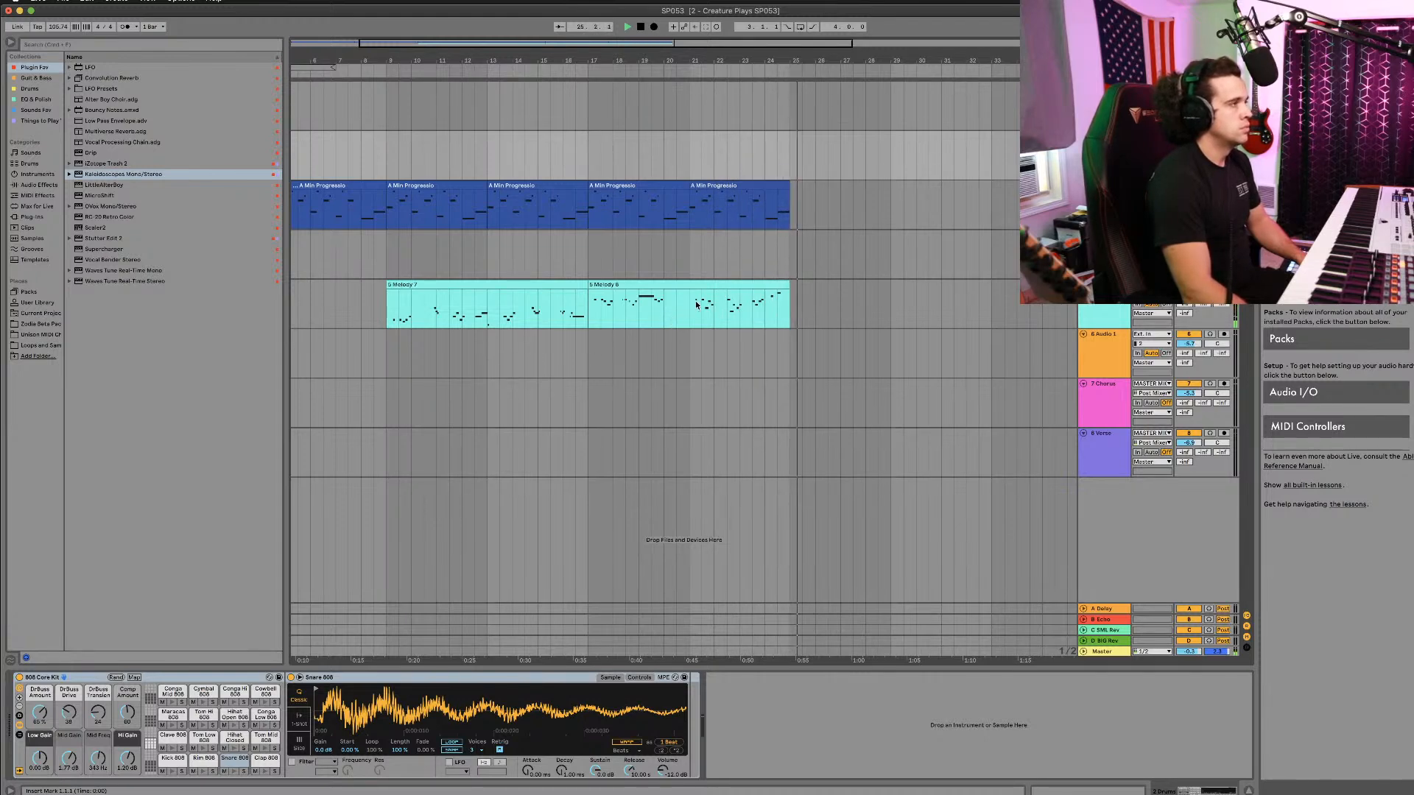
scroll(758, 251, "left", 5)
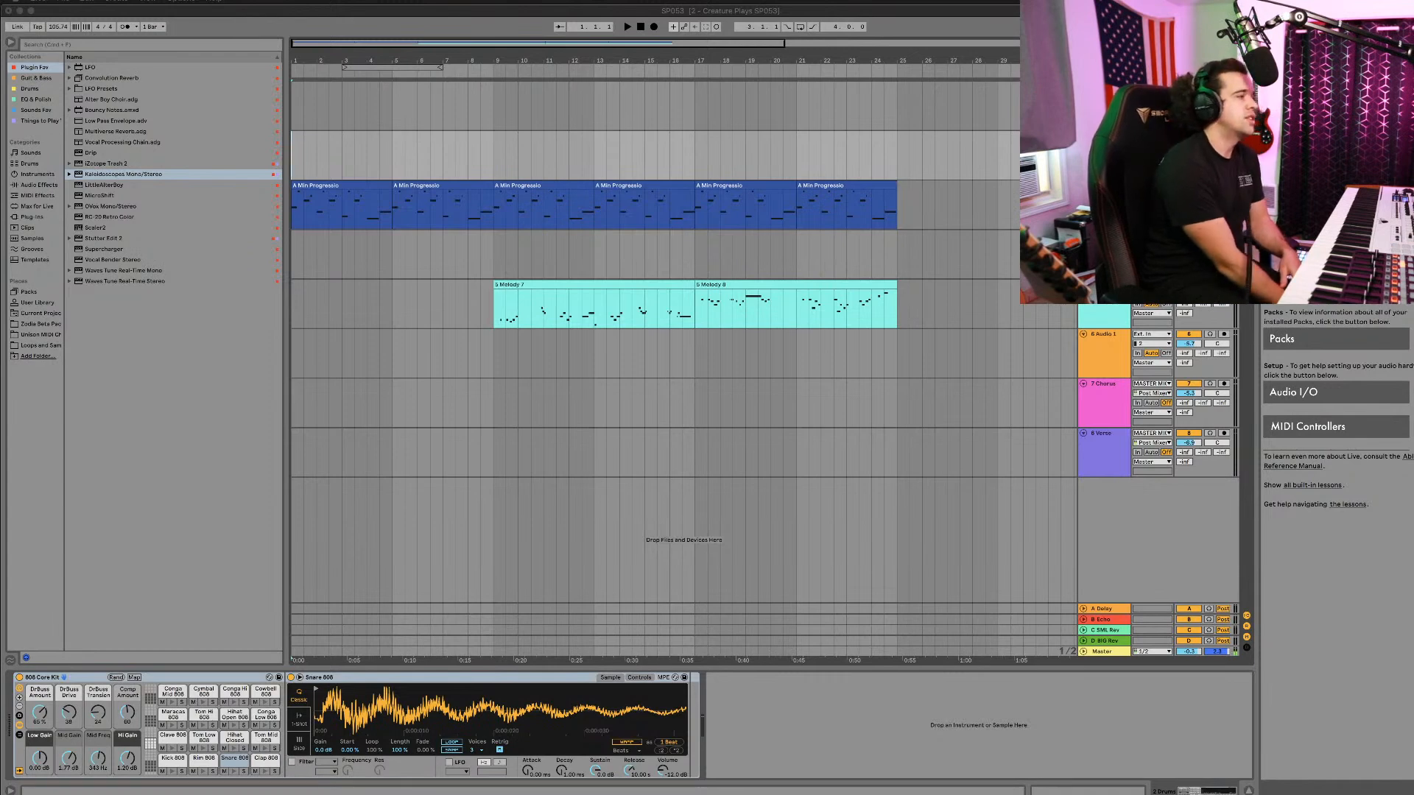
left_click(642, 30)
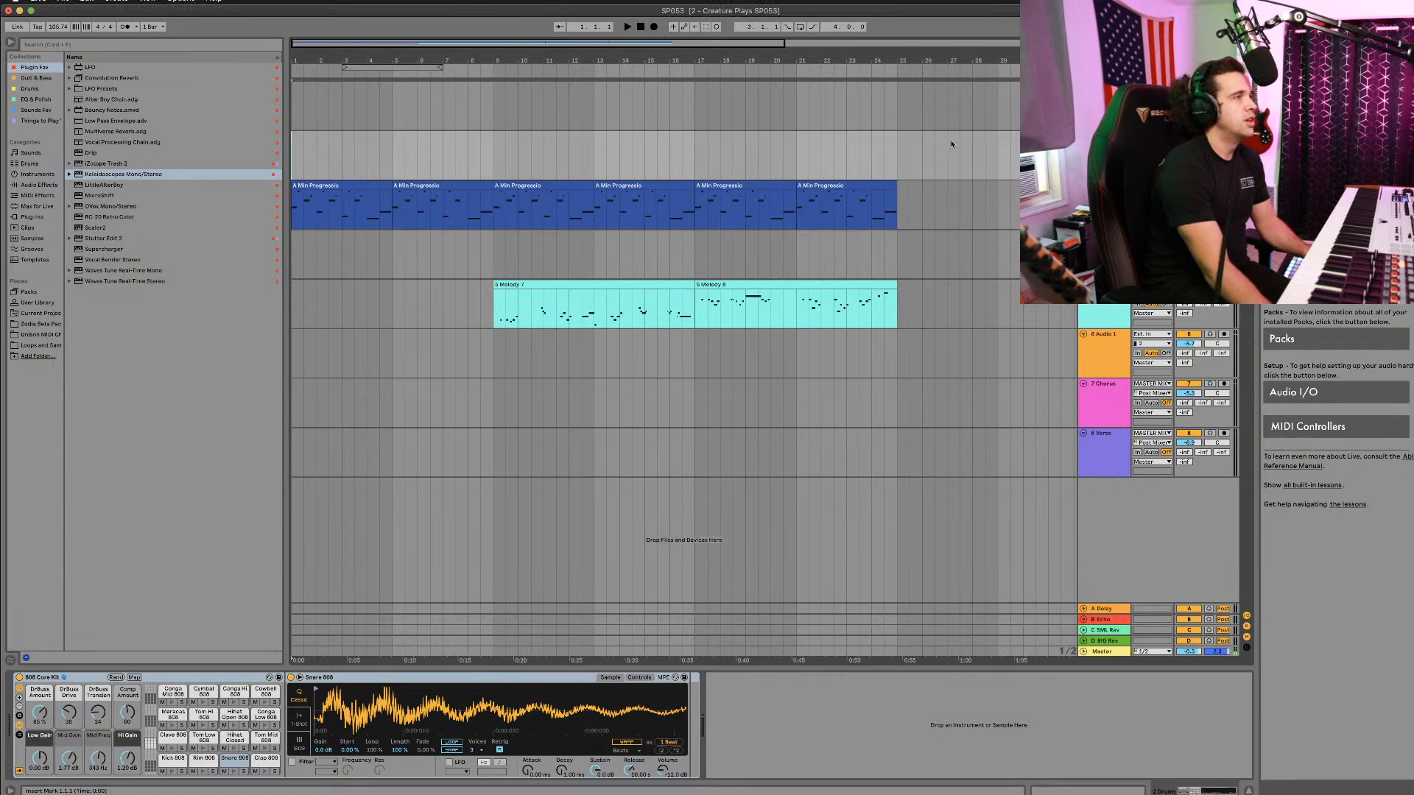
Step: Inspect the device chains of the master mic, A Min Progression bass and Melody tracks
left_click(1104, 95)
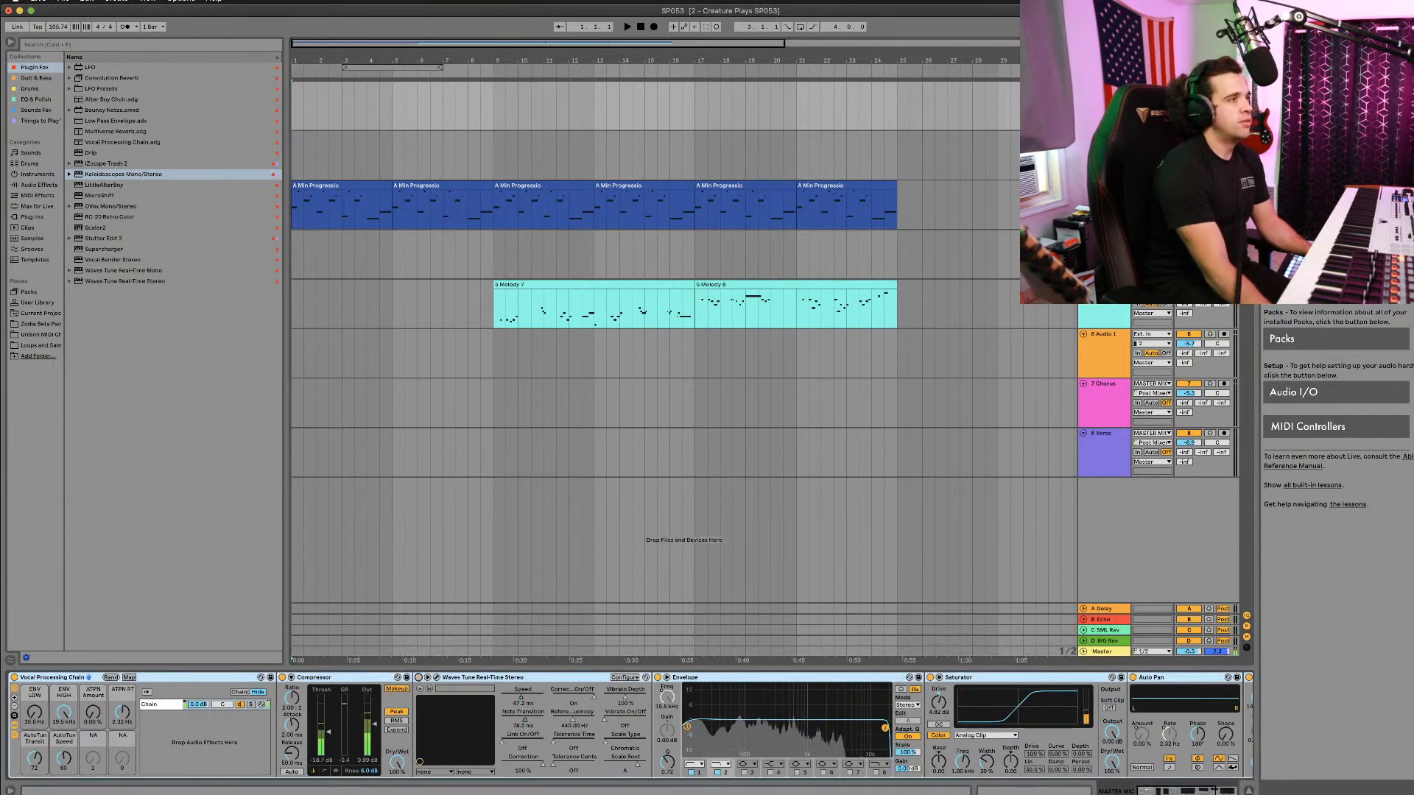
left_click(1104, 195)
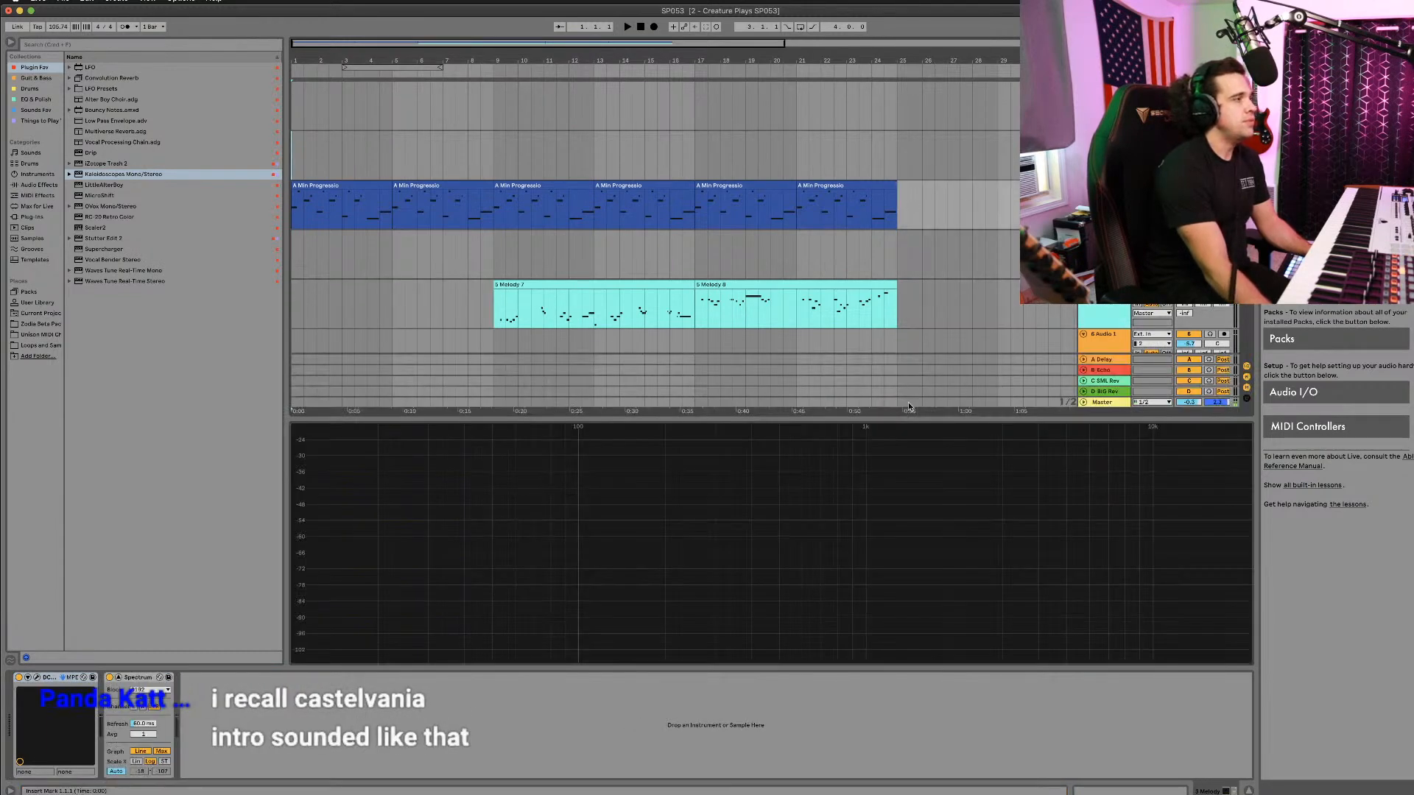
left_click(1100, 288)
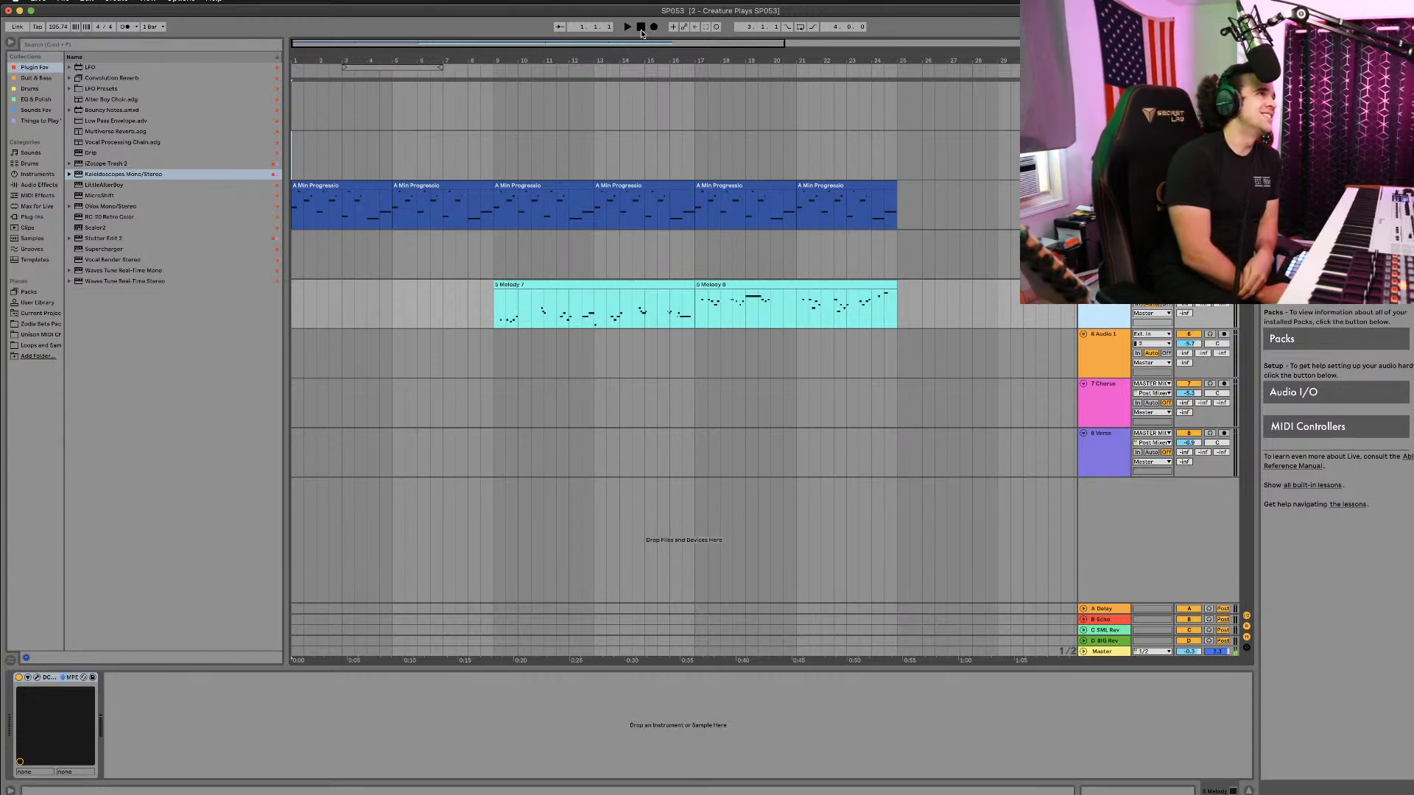
Step: Listen to the Creature Plays arrangement again, stop playback past the last clips, and reset the playhead to the start
key("space")
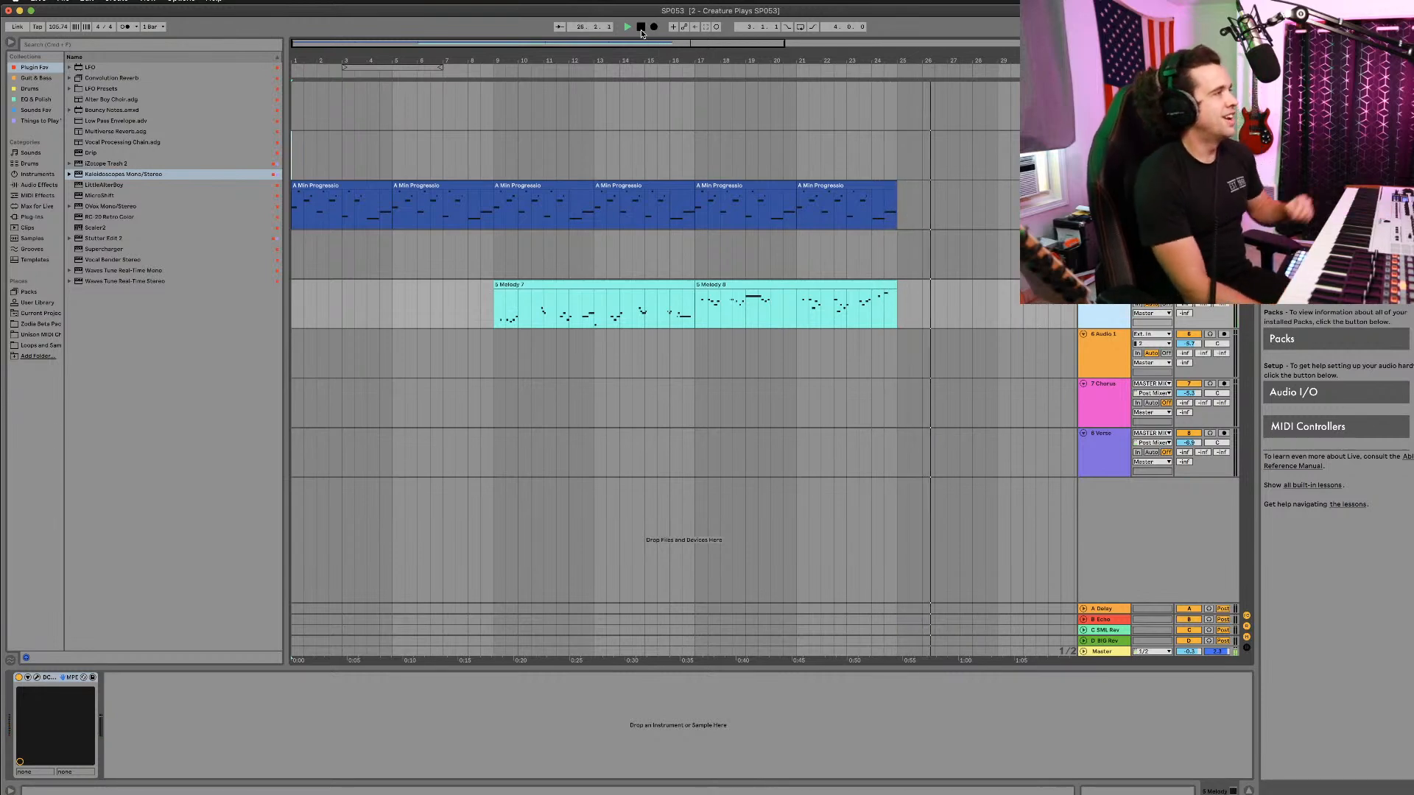
key("space")
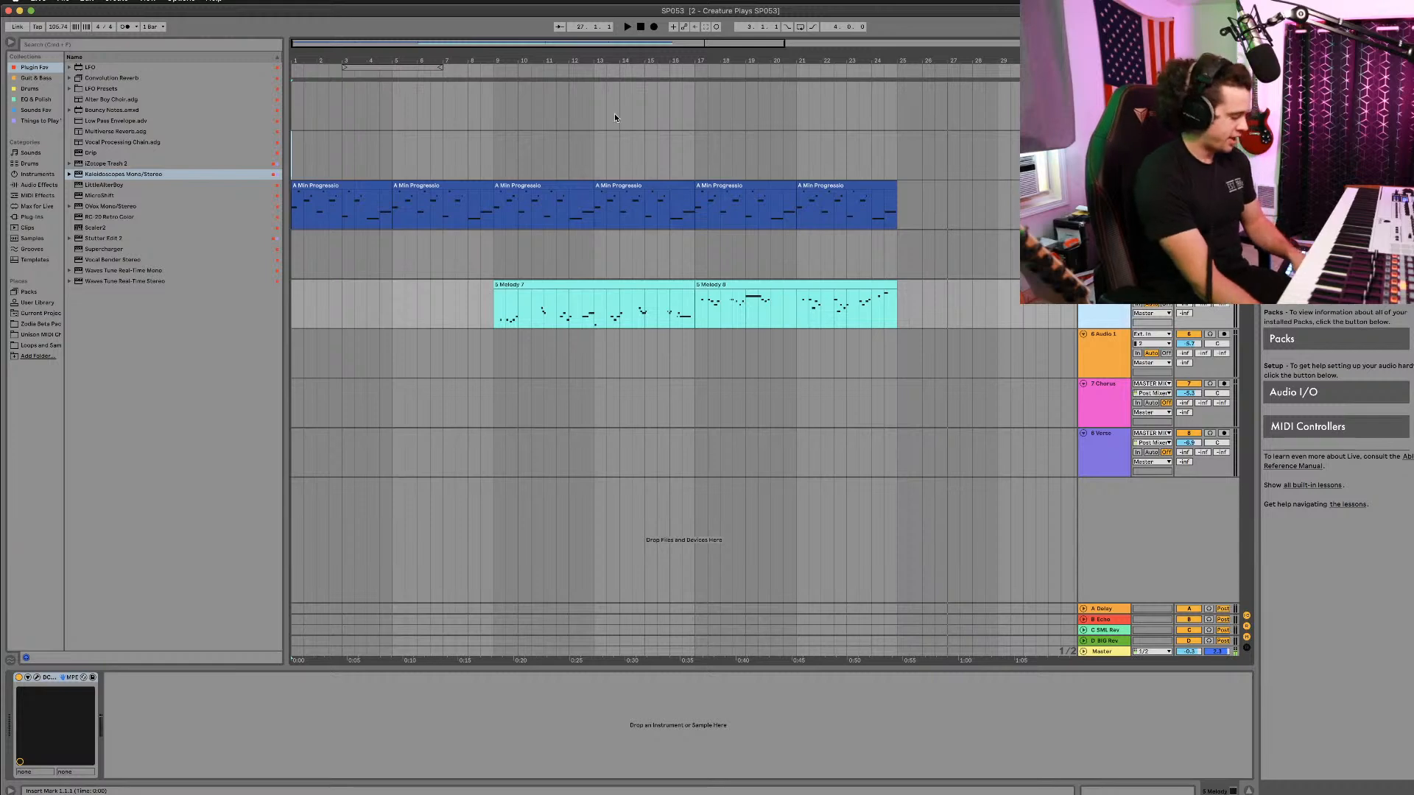
left_click(642, 27)
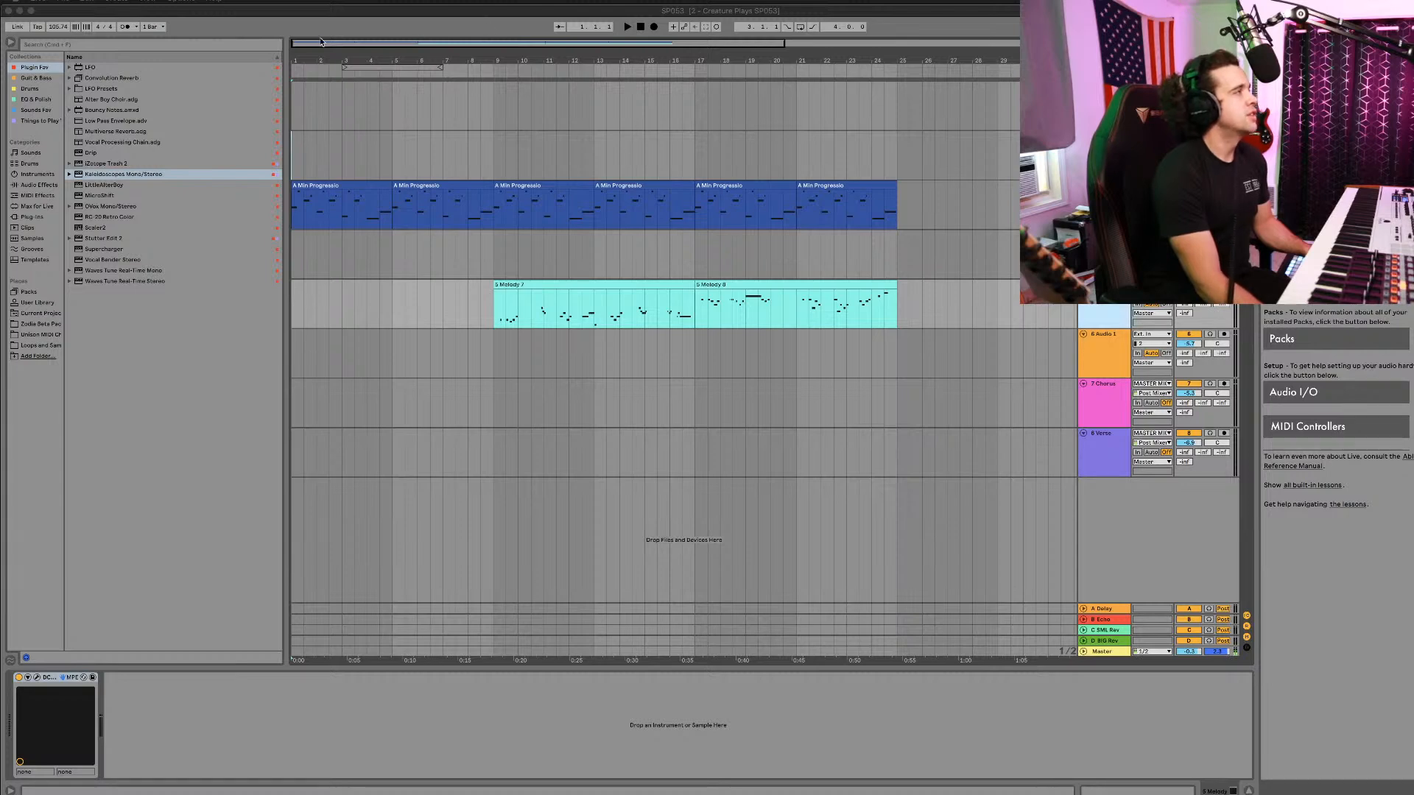
left_click(325, 11)
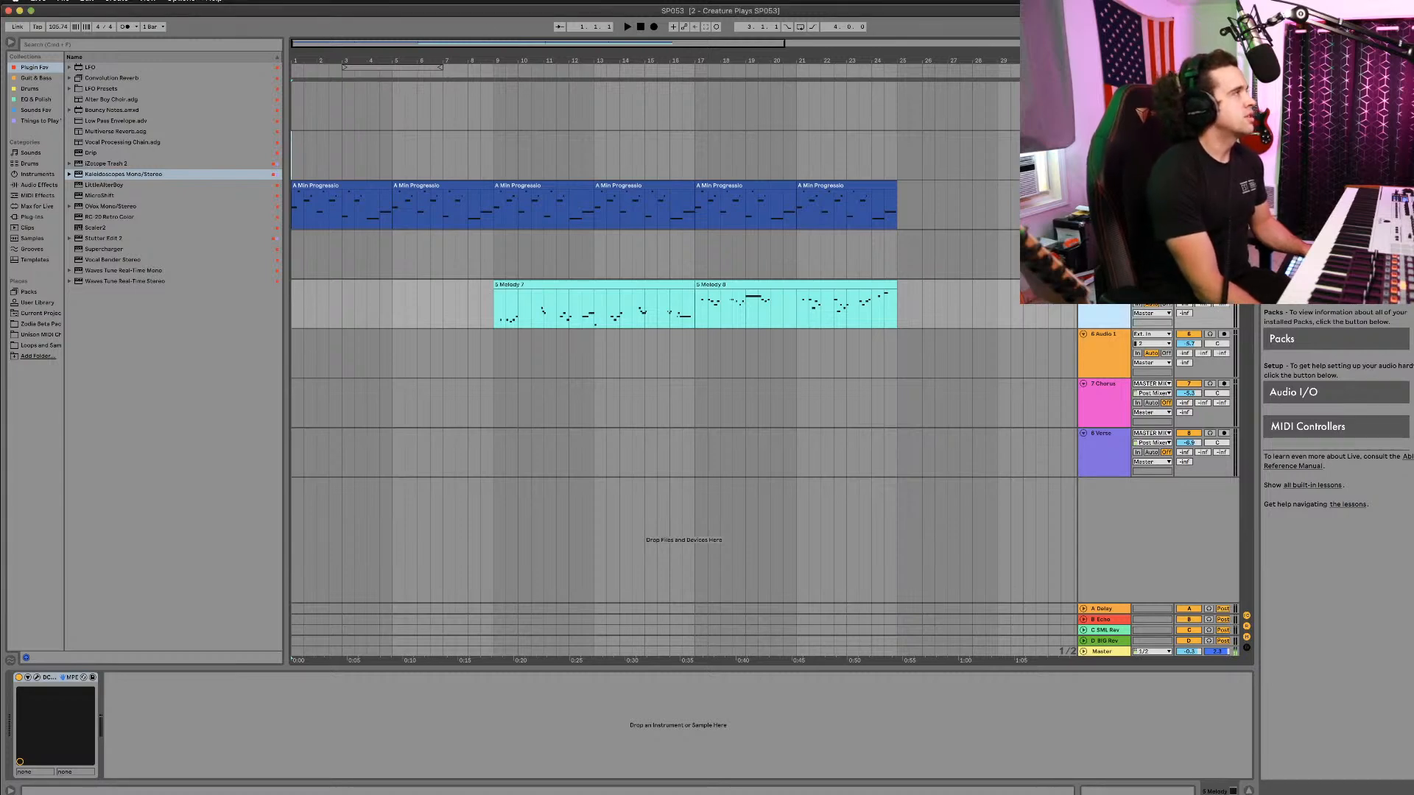
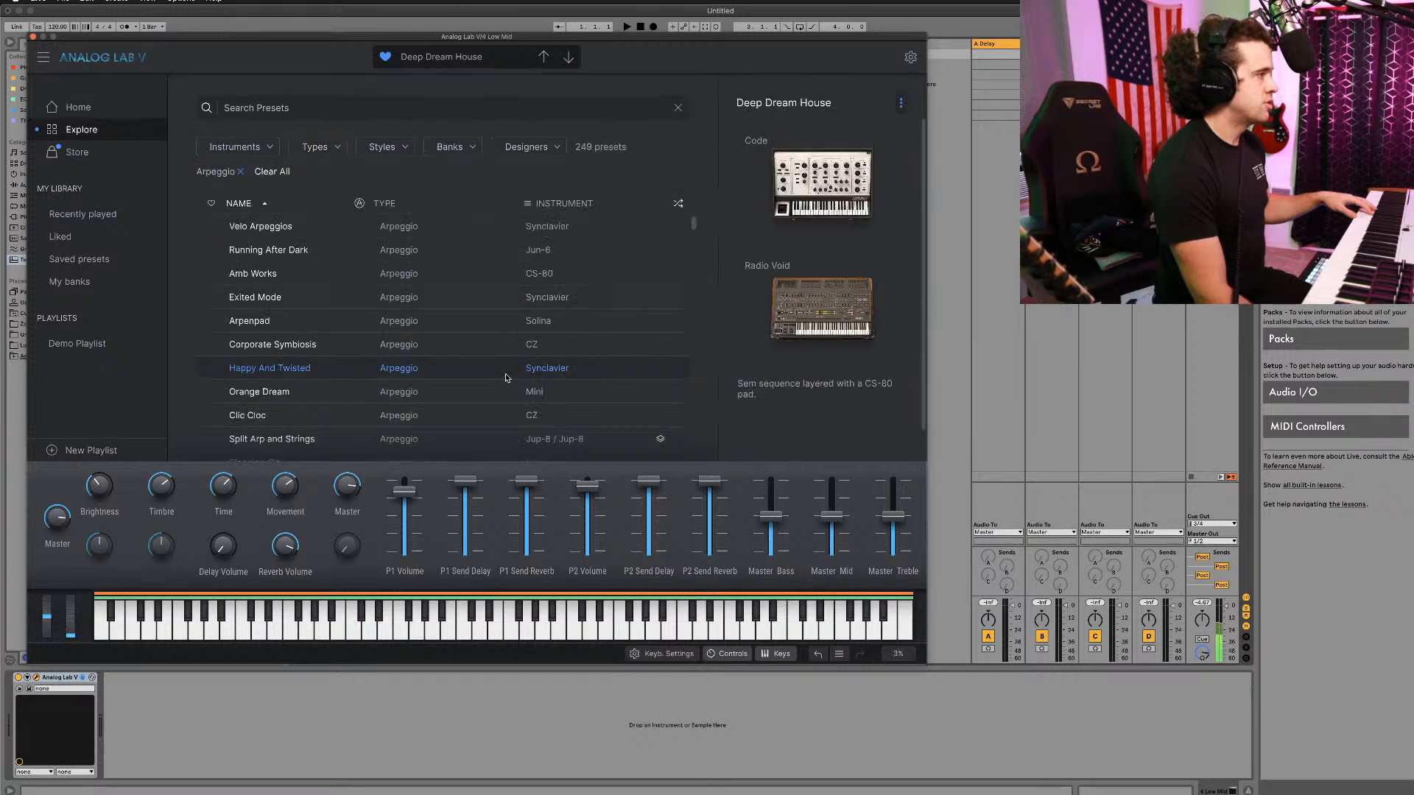
Step: Audition the Arpeggio presets Trance Arp, Move the Wheel, Amb Works and CP to Sine in Analog Lab V
left_click(350, 285)
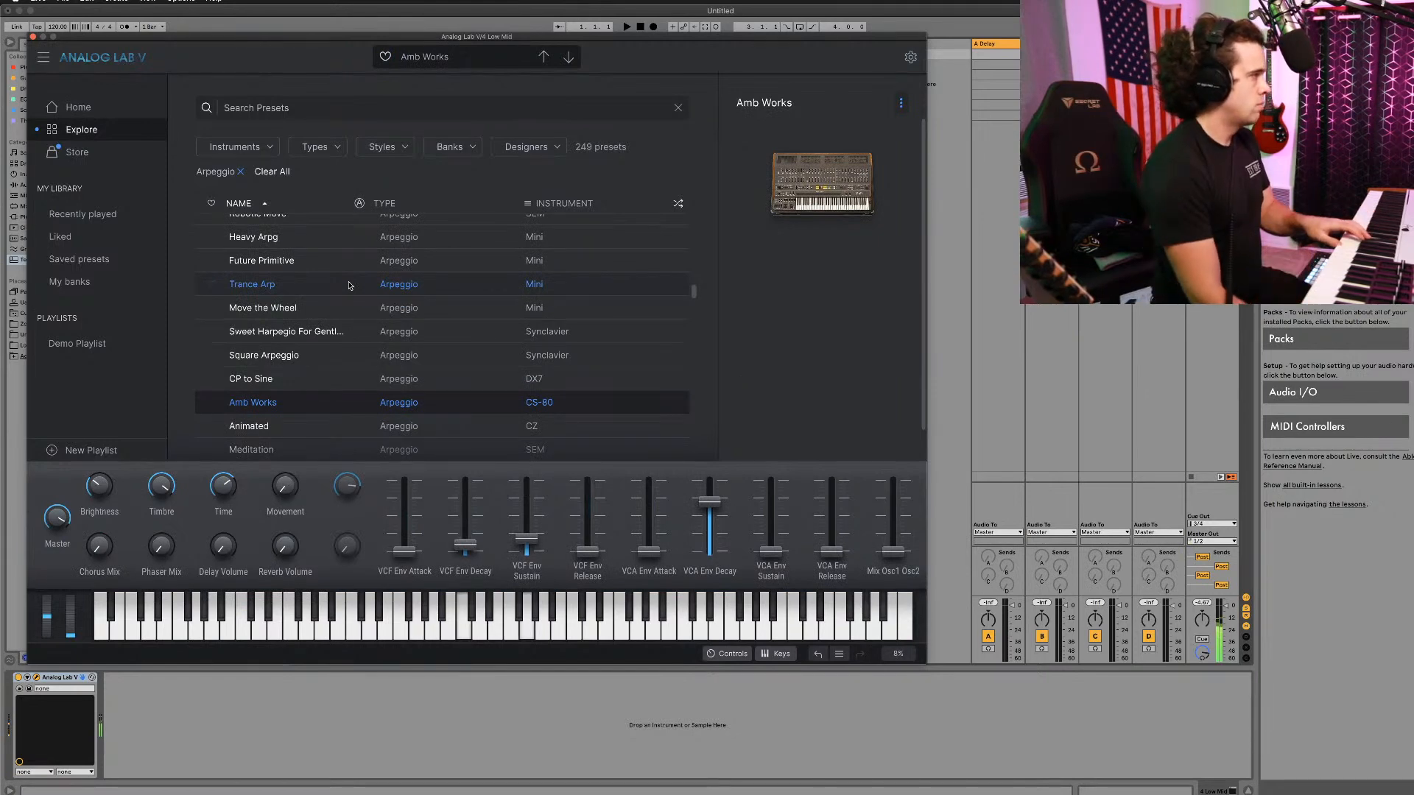
left_click(348, 306)
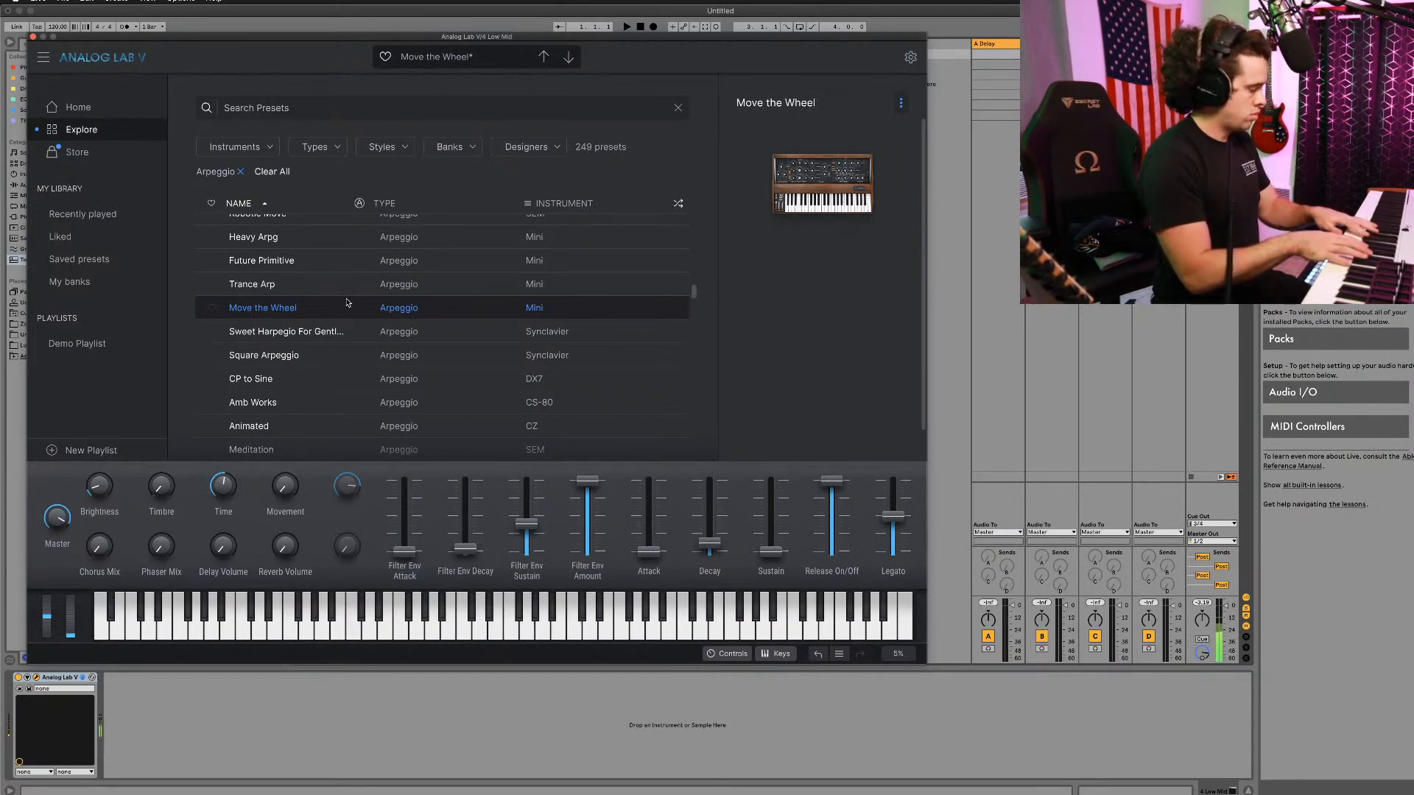
left_click(329, 405)
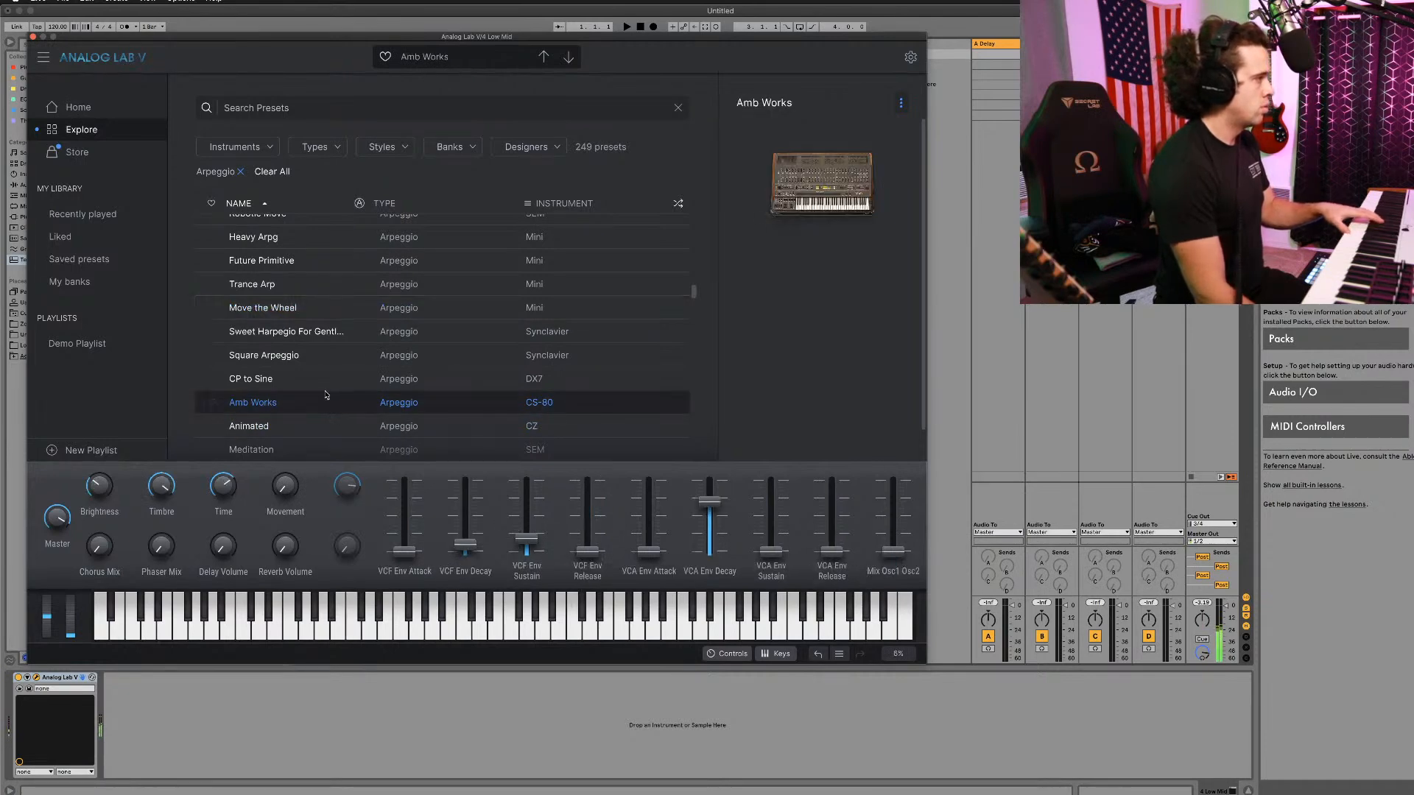
left_click(326, 380)
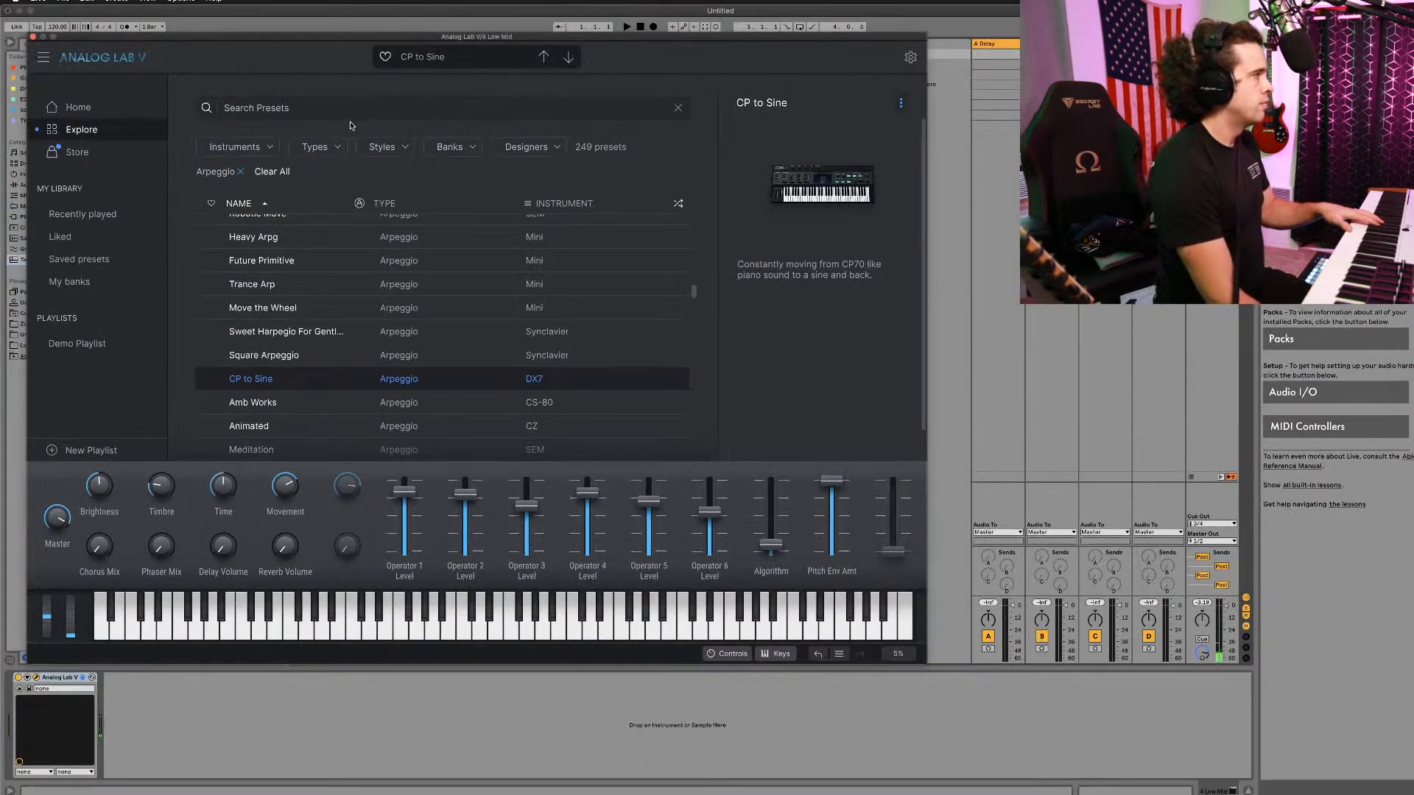
Step: Filter the presets to the Cinematic Piano type and audition Horriano and Piano and Strings
left_click(341, 141)
scroll(545, 299, "up", 1)
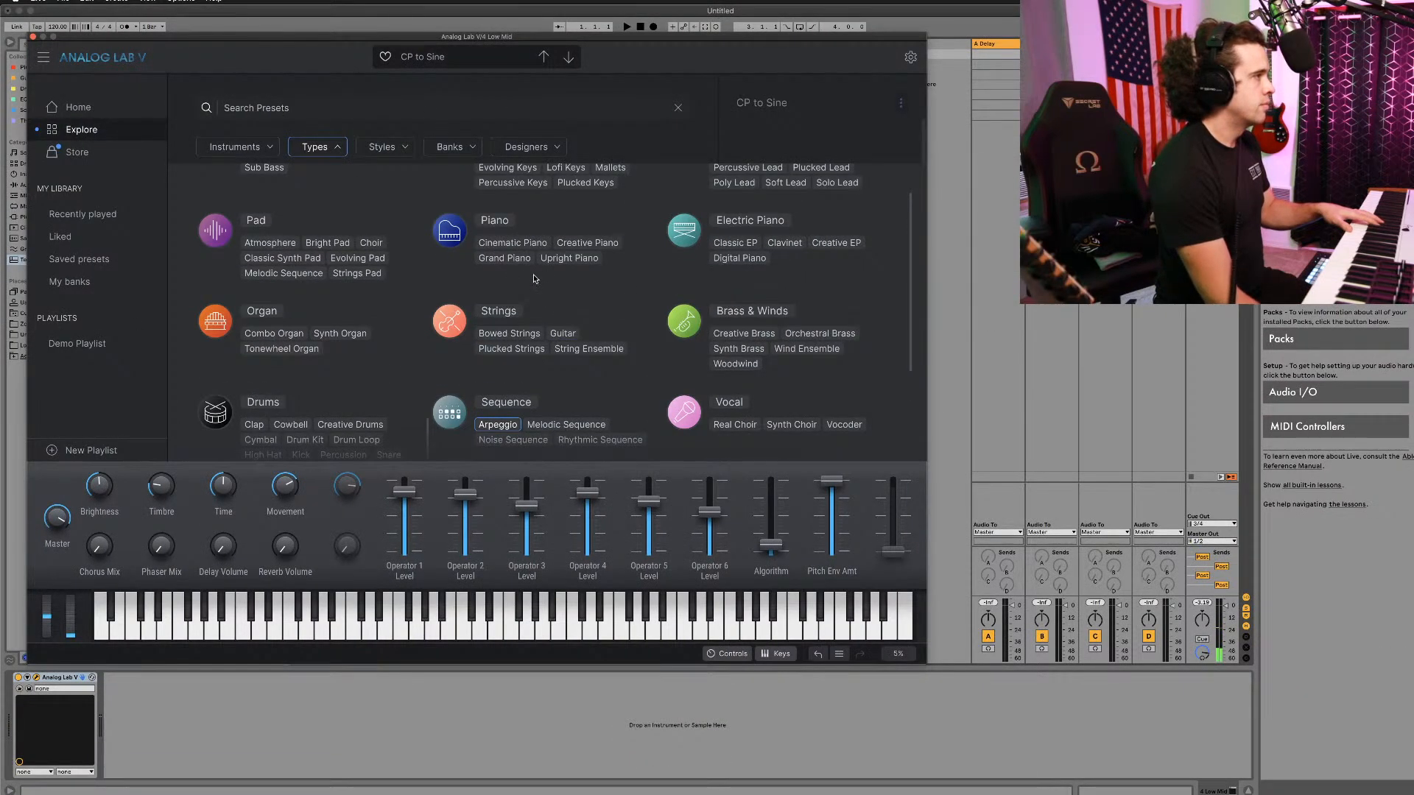
left_click(511, 246)
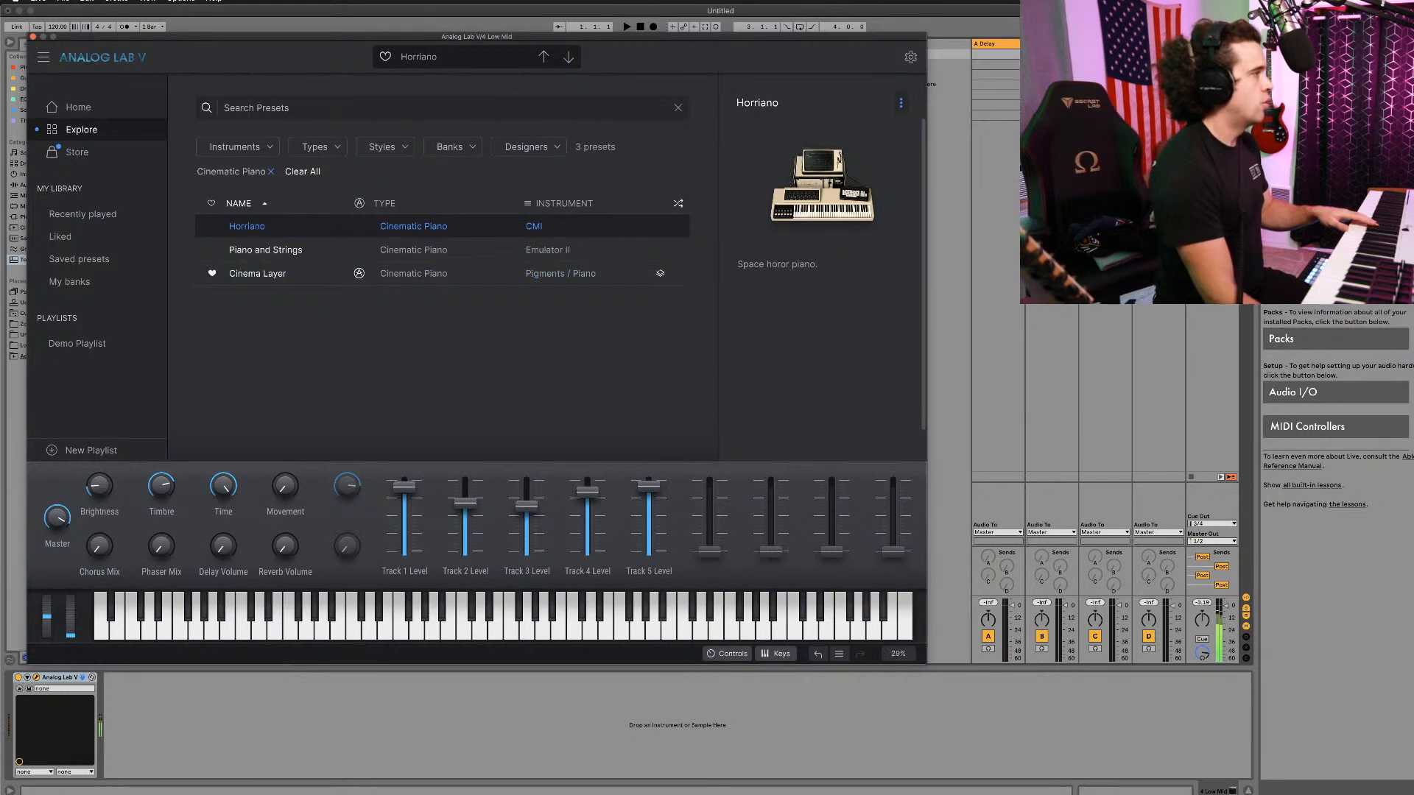
left_click(310, 250)
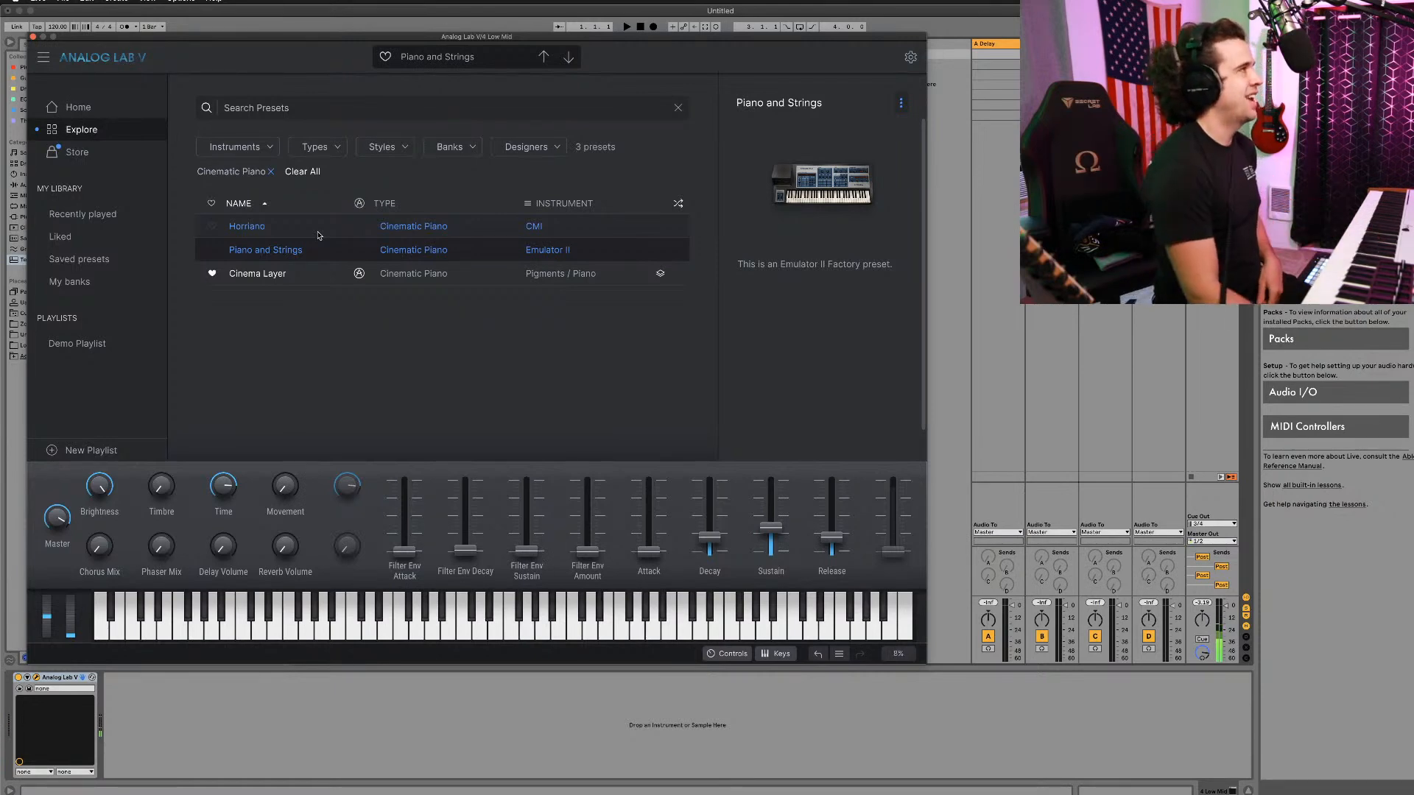
Step: Filter the presets to the Big Lead type, audition Super Chord, load Meat Cleaver, and close the Analog Lab V window
left_click(327, 150)
scroll(506, 238, "up", 2)
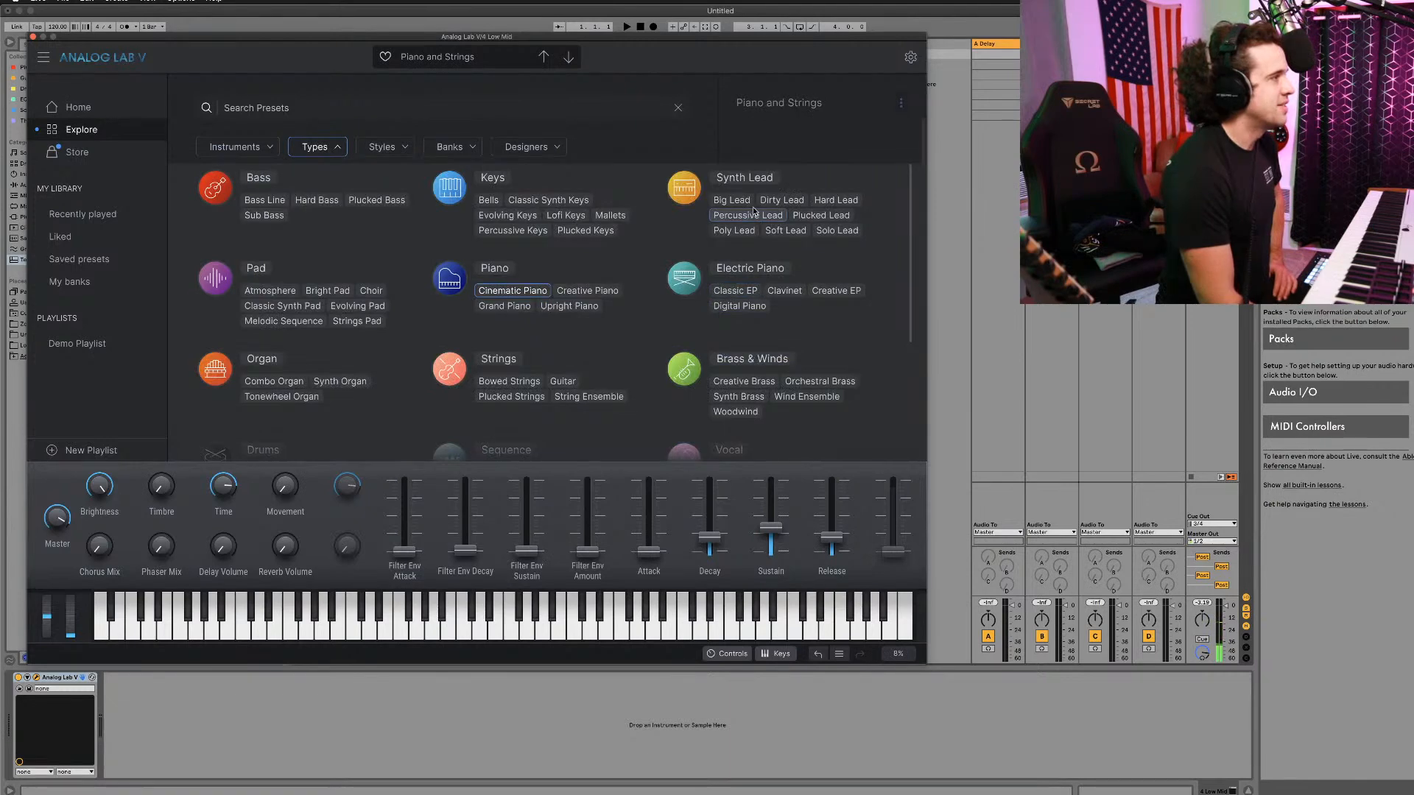
left_click(732, 200)
scroll(359, 378, "down", 10)
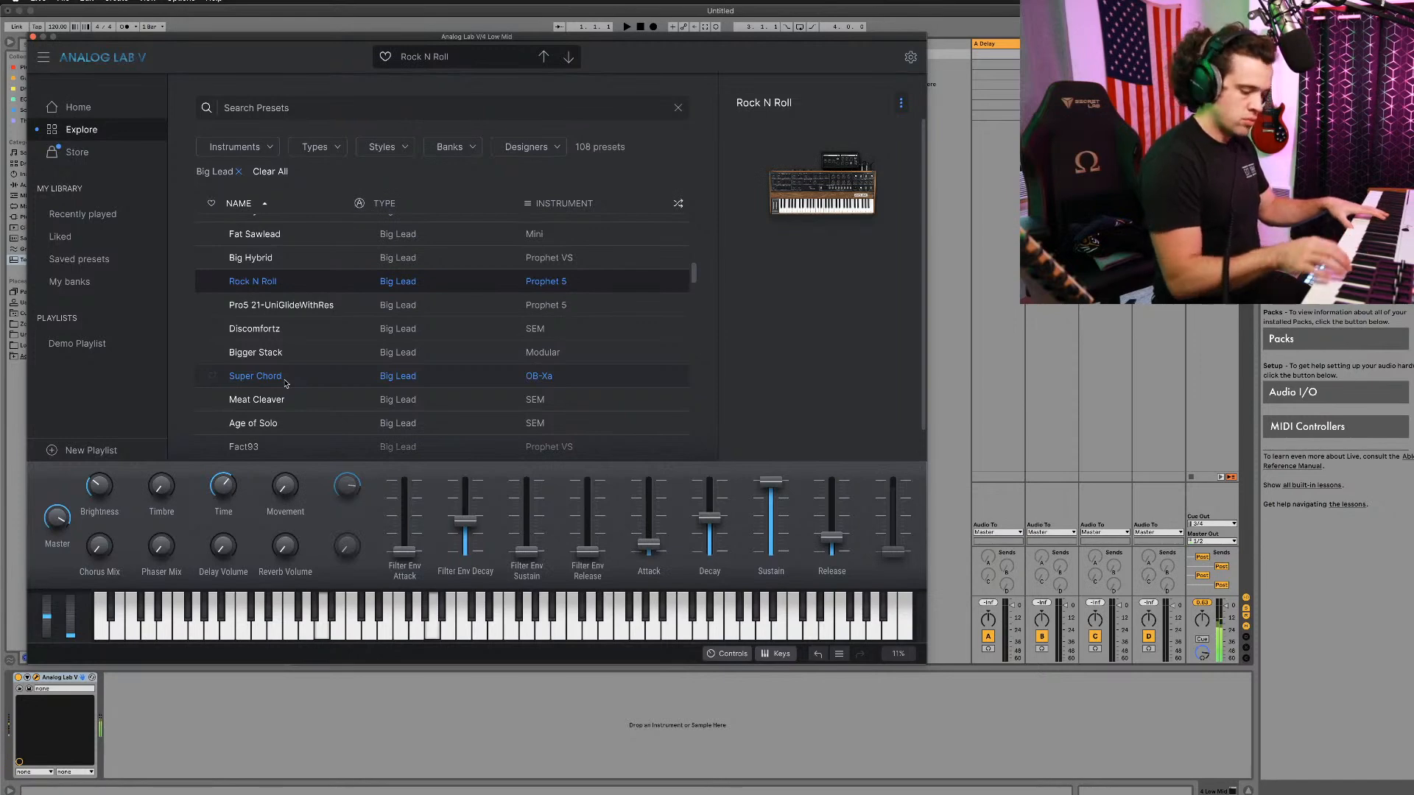
left_click(285, 382)
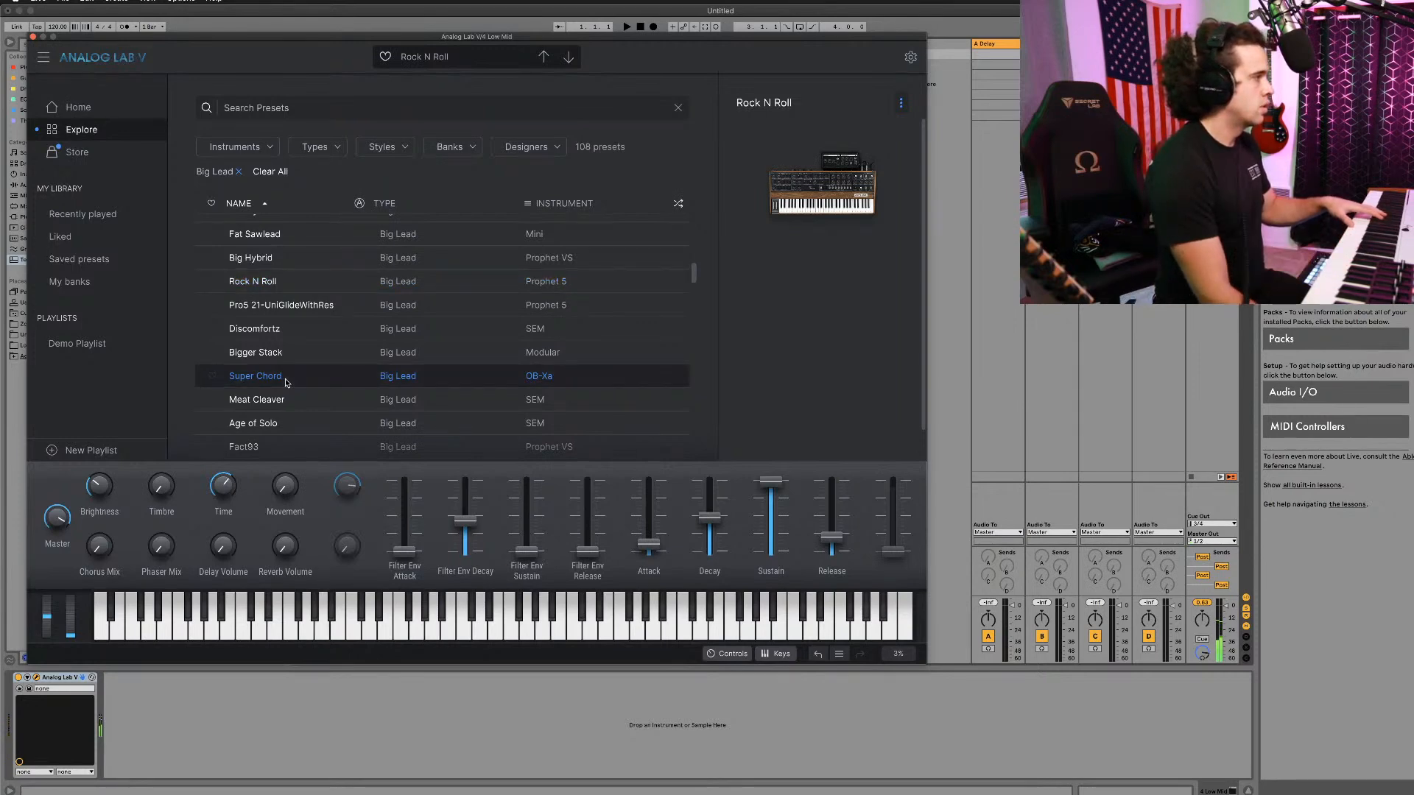
left_click(342, 405)
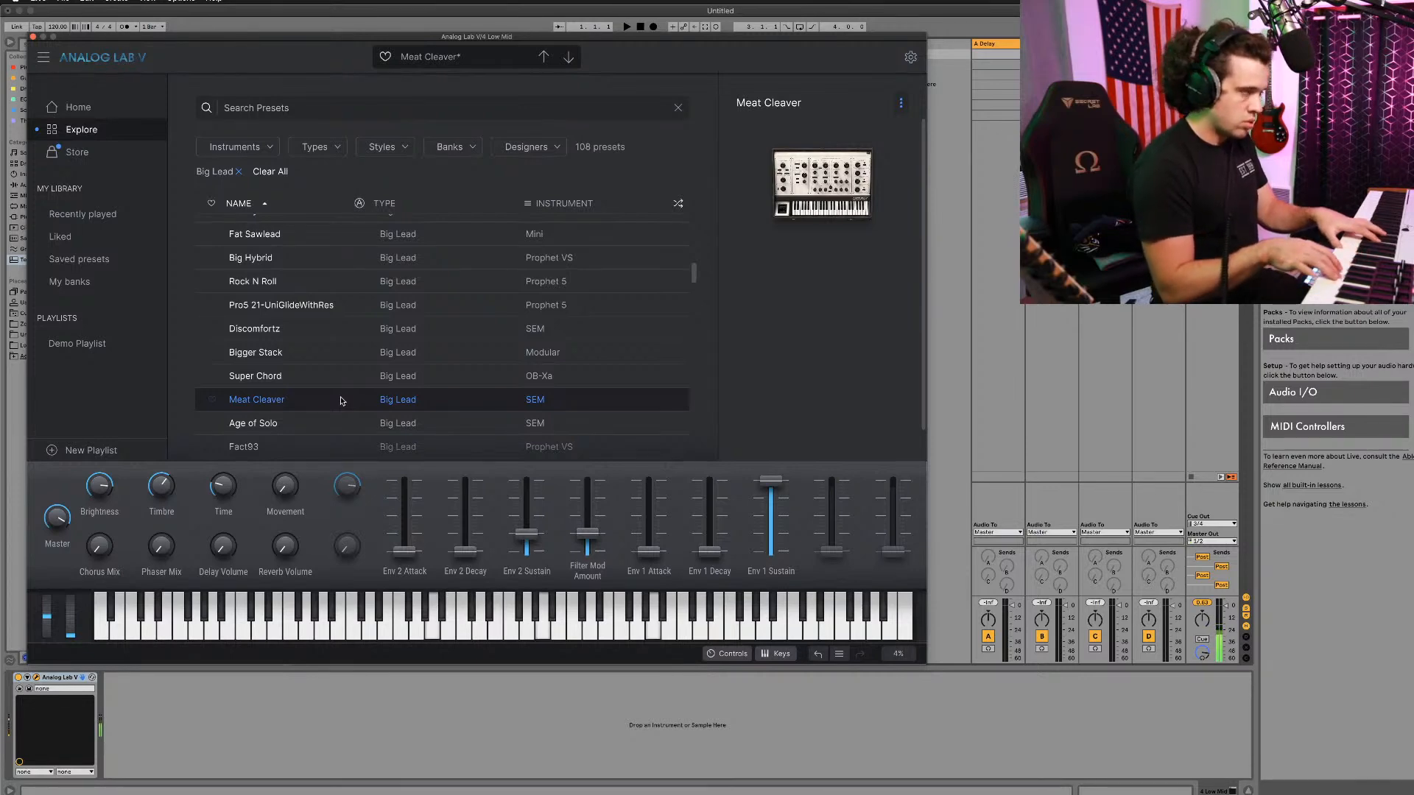
left_click(33, 35)
Step: Load Arcade from the Sounds Fav collection onto the 5 Mid track and browse its Lines library
left_click(547, 220)
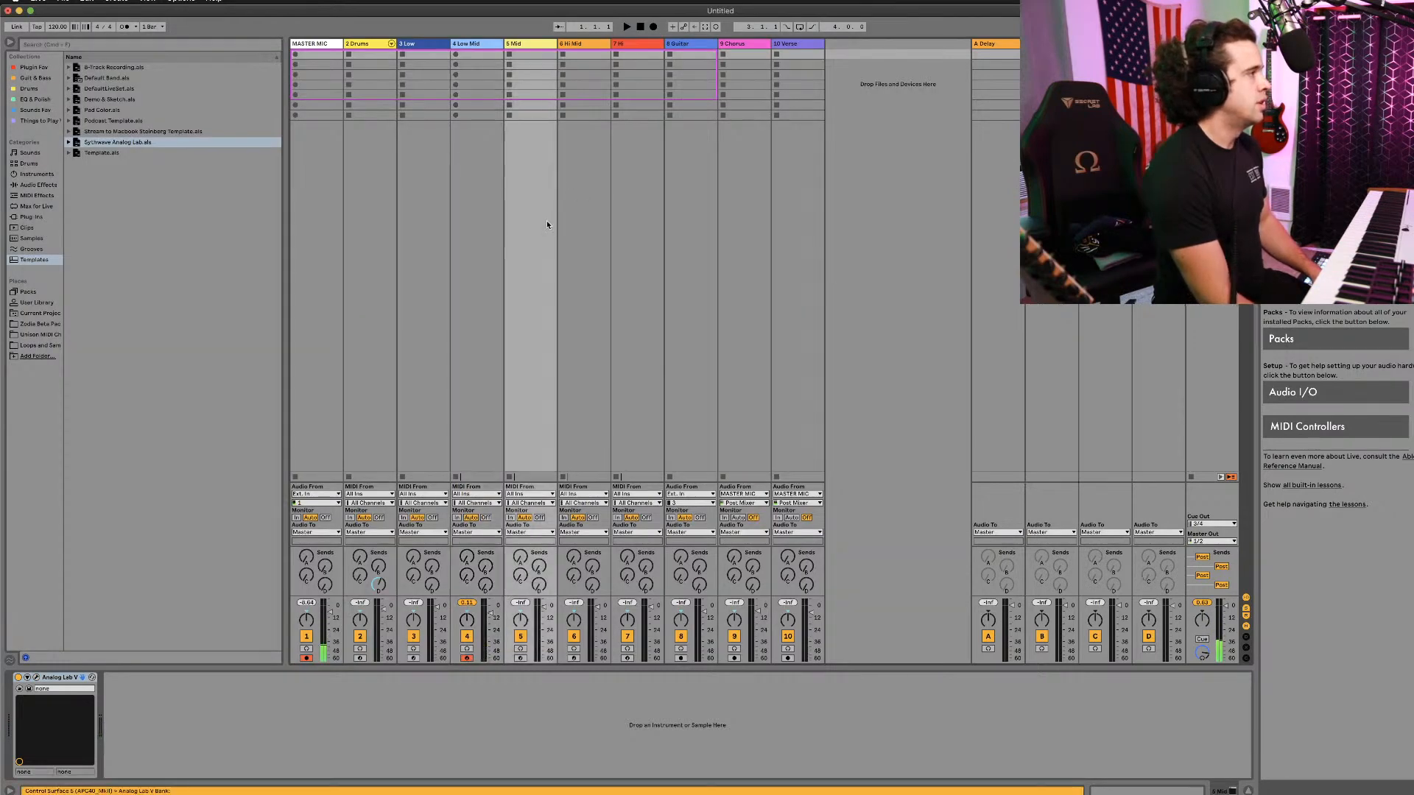
left_click(42, 679)
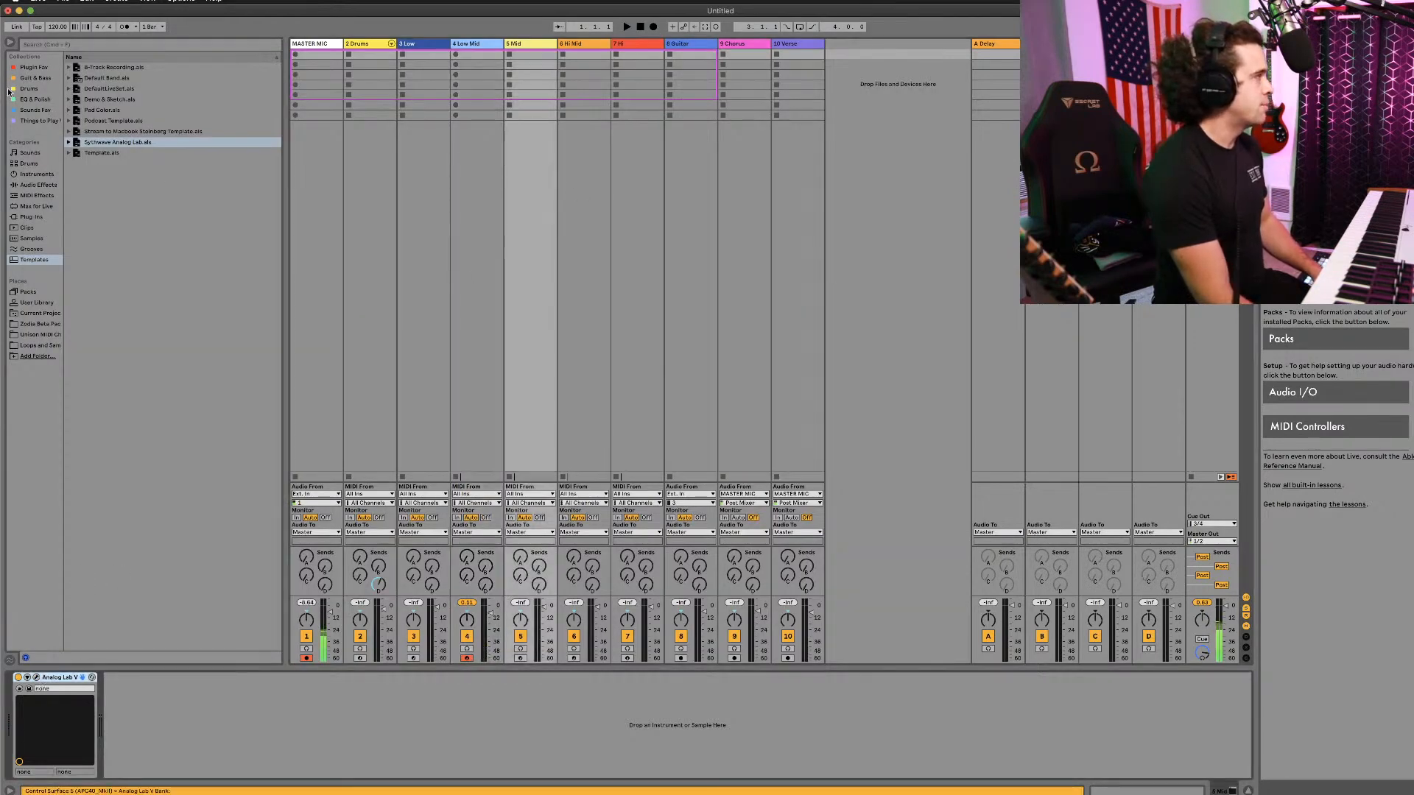
left_click(36, 110)
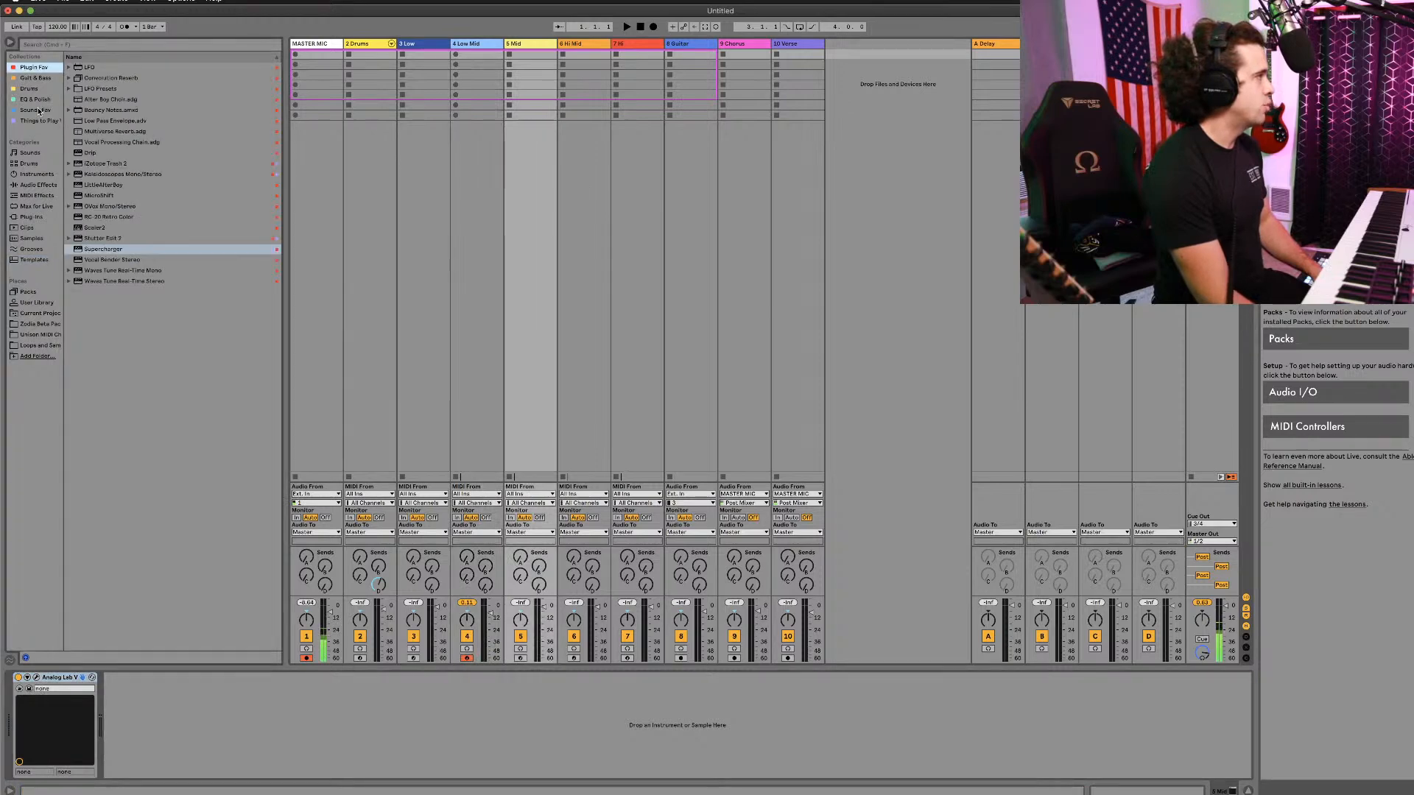
left_click(96, 143)
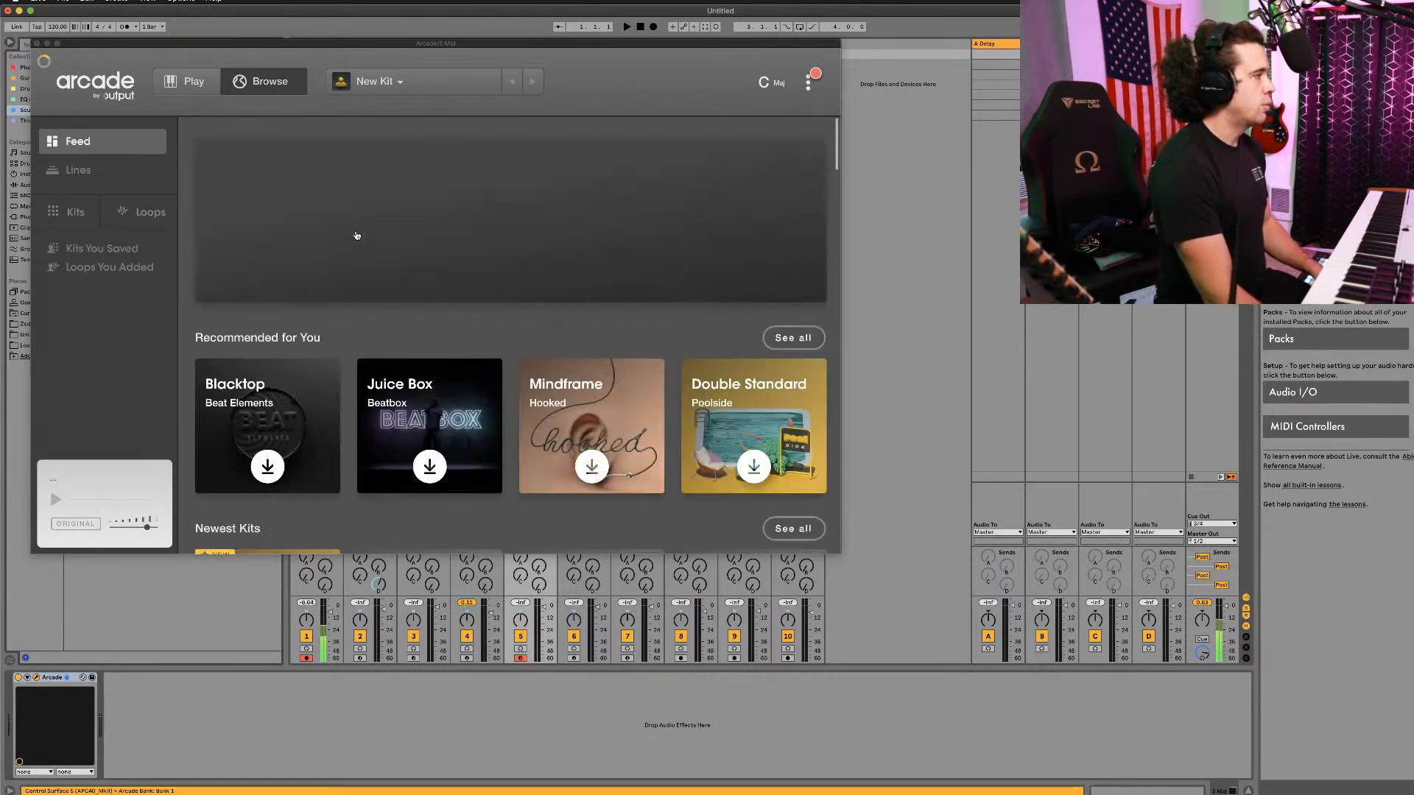
left_click(124, 169)
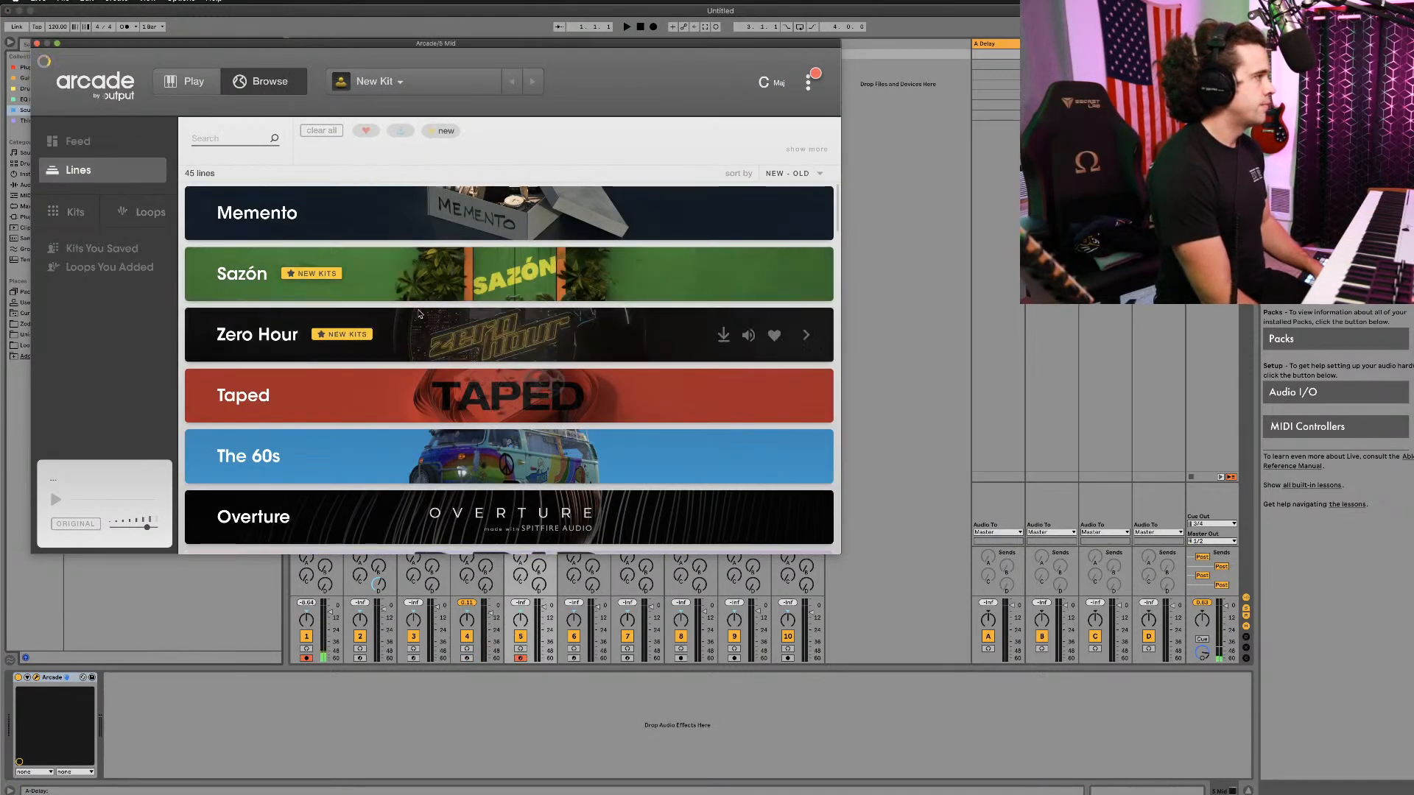
Step: Browse the Arcade lines and open the Vintage Synths line
scroll(413, 382, "down", 4)
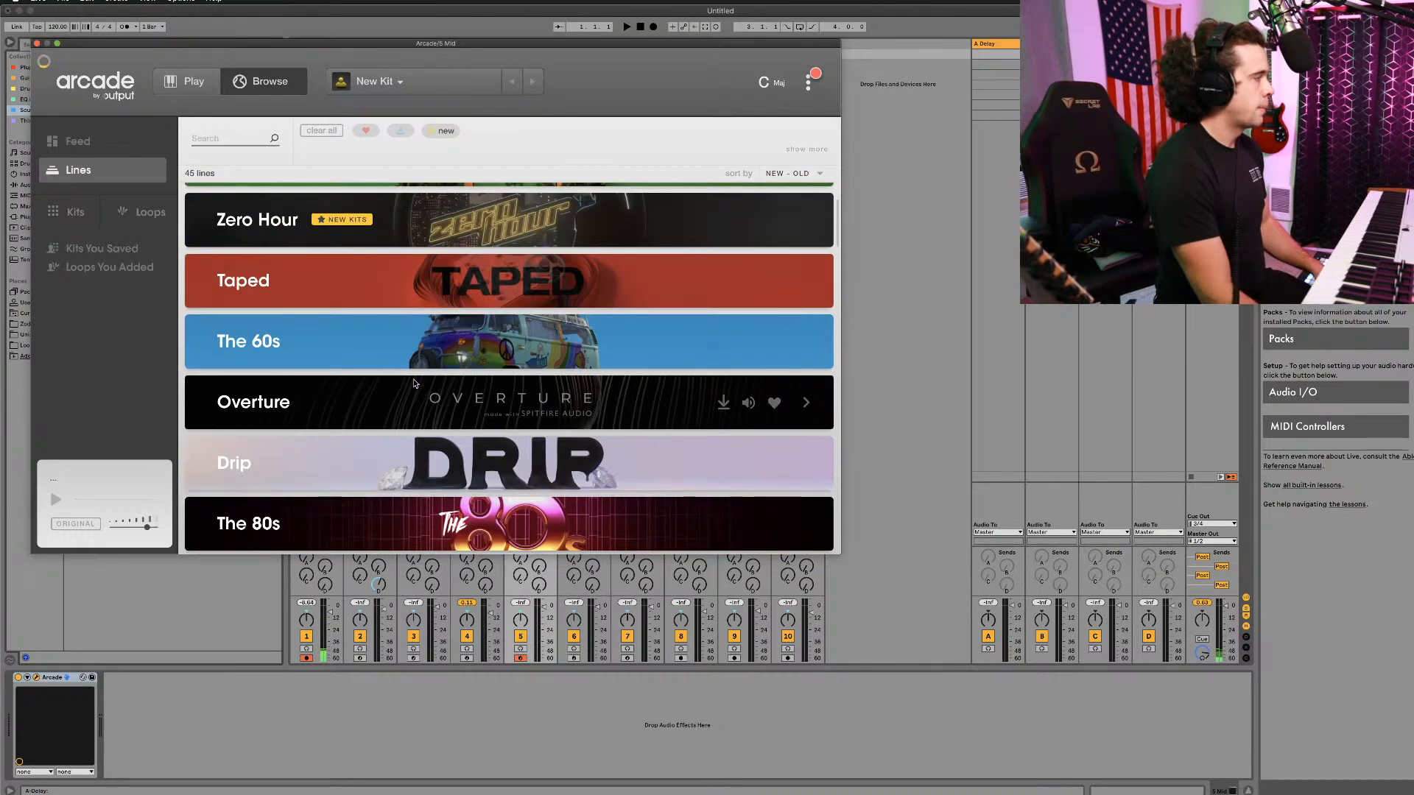
scroll(414, 380, "up", 4)
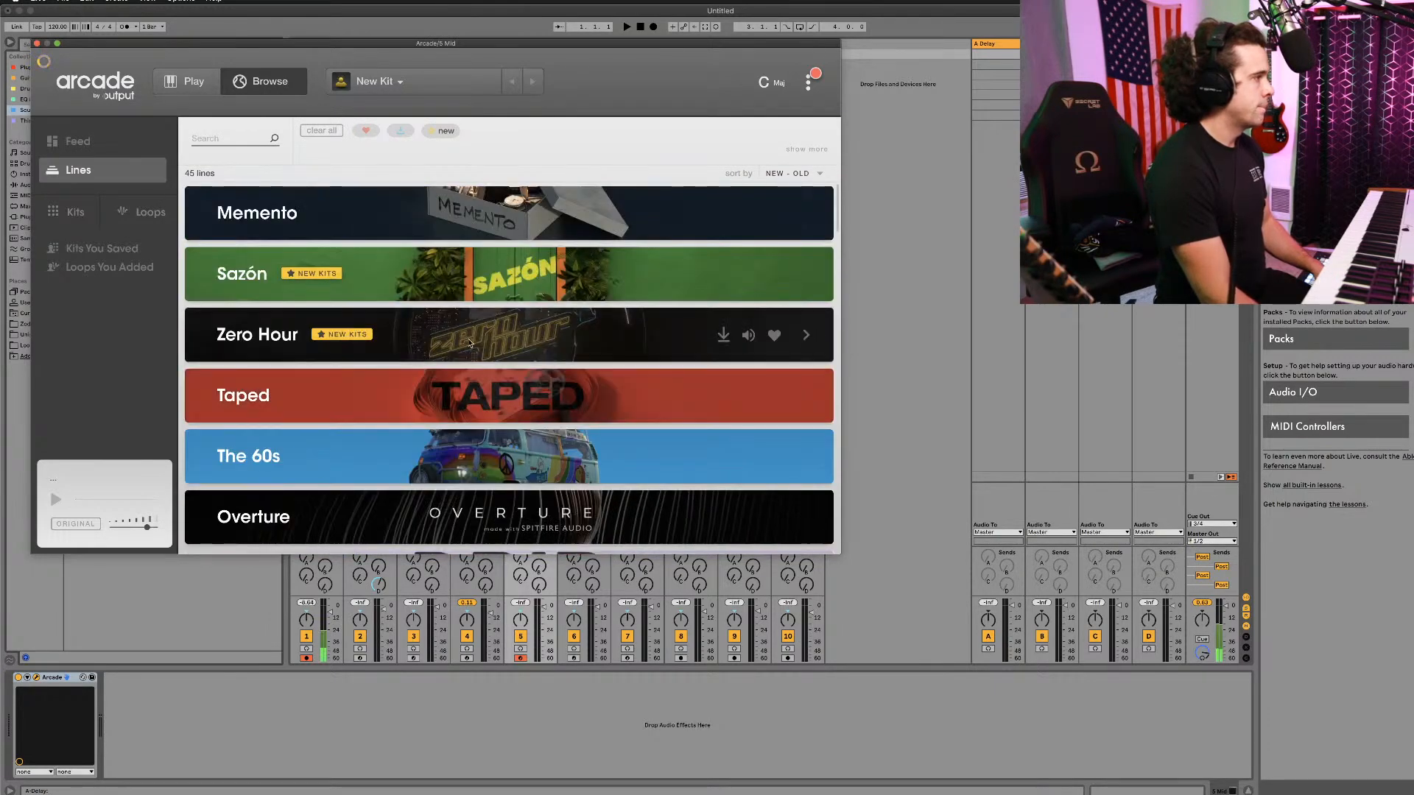
scroll(464, 368, "down", 5)
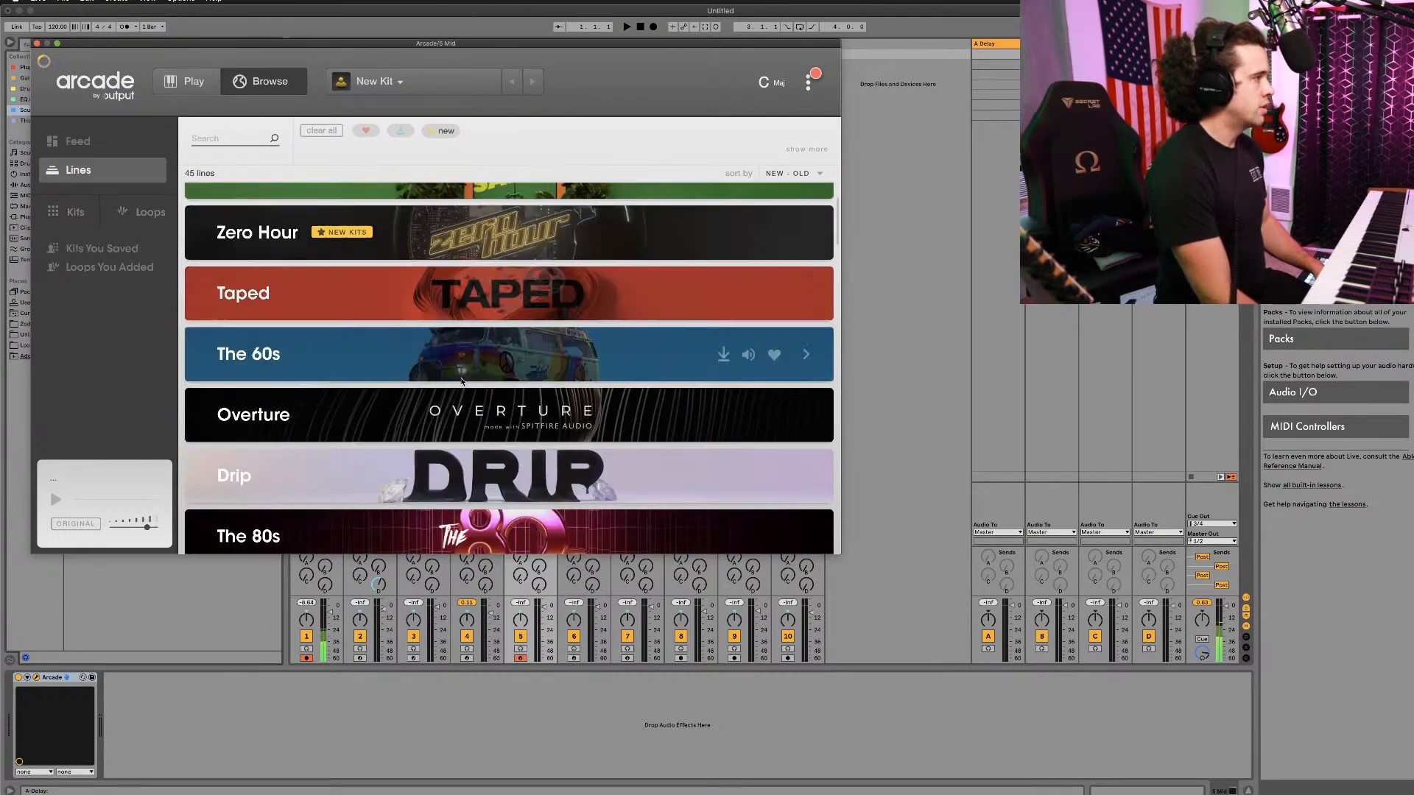
scroll(462, 381, "down", 6)
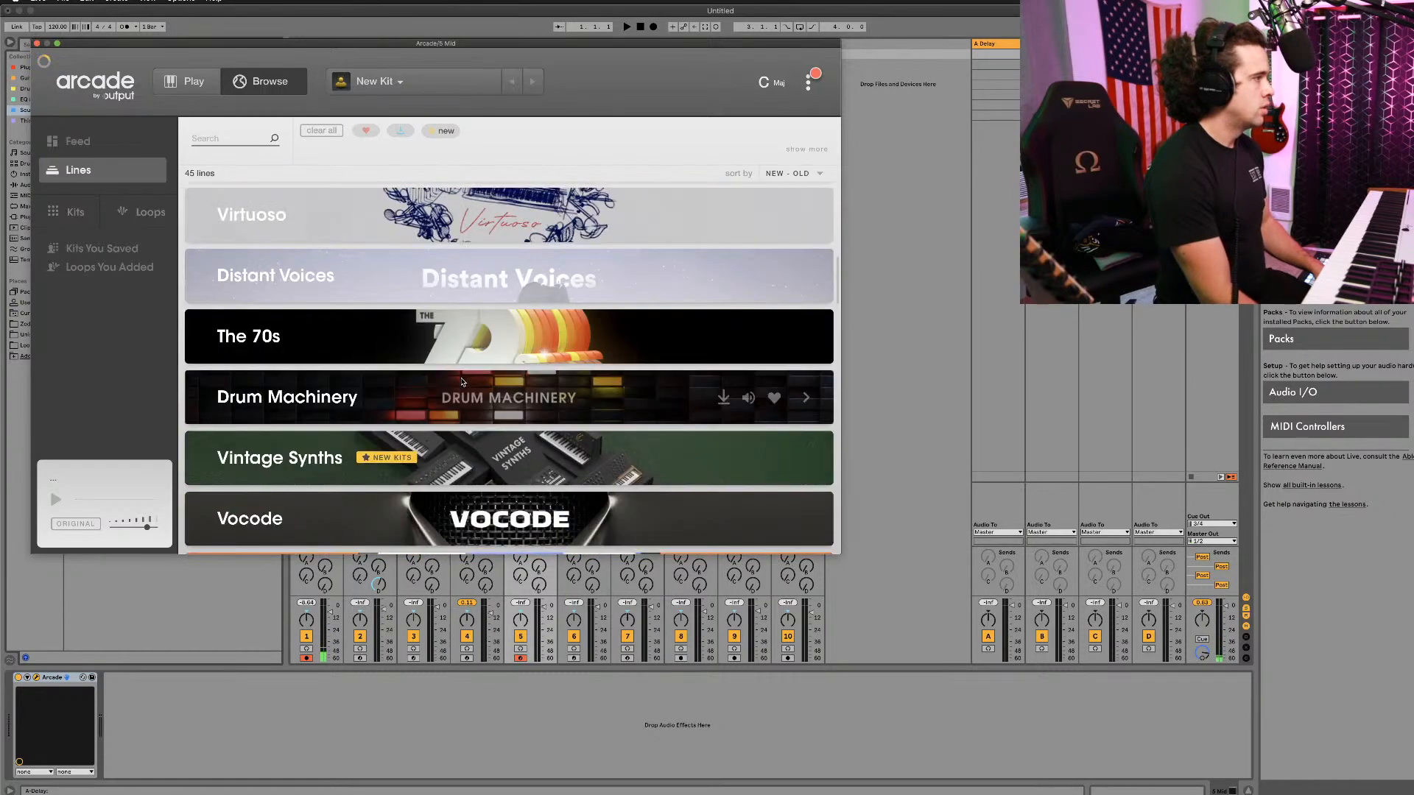
scroll(461, 377, "up", 5)
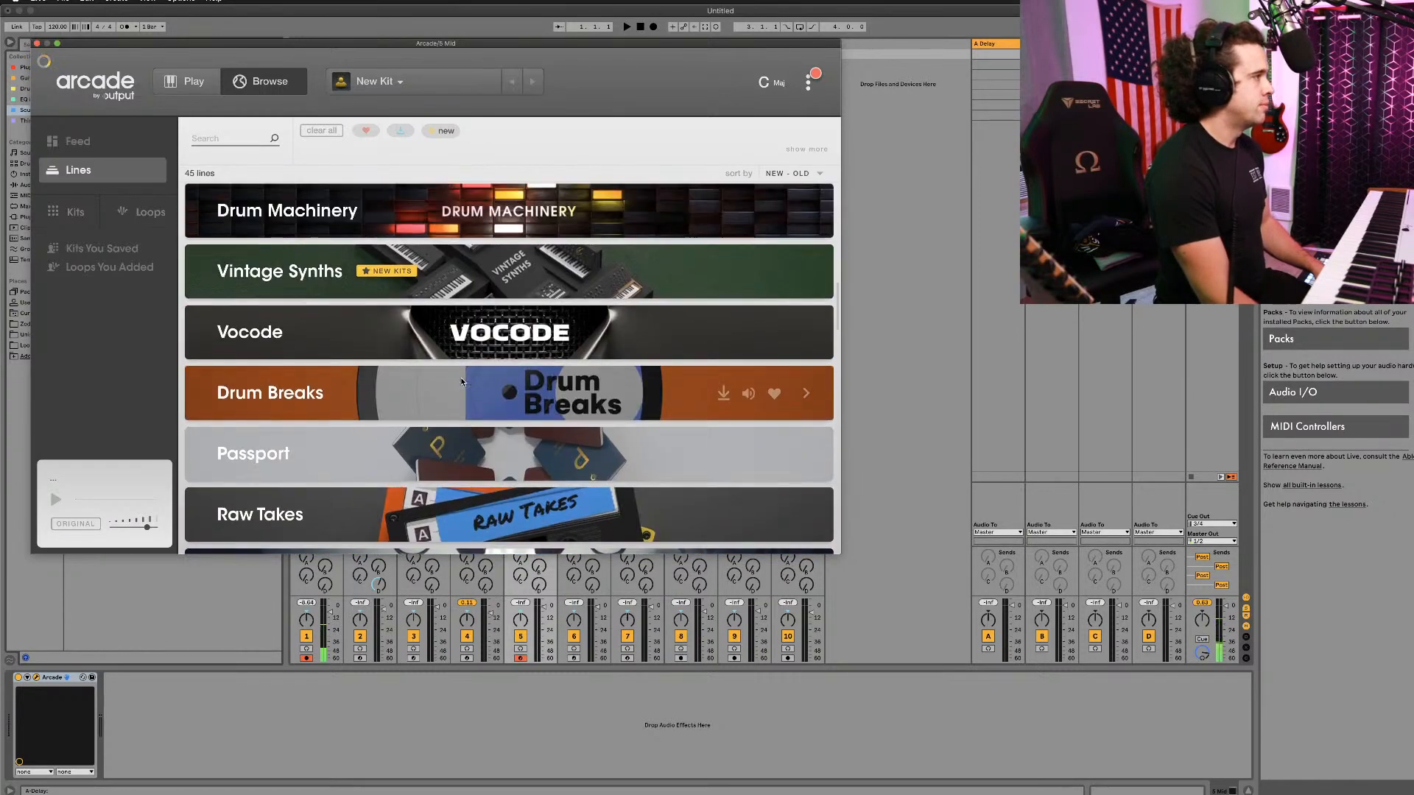
left_click(471, 521)
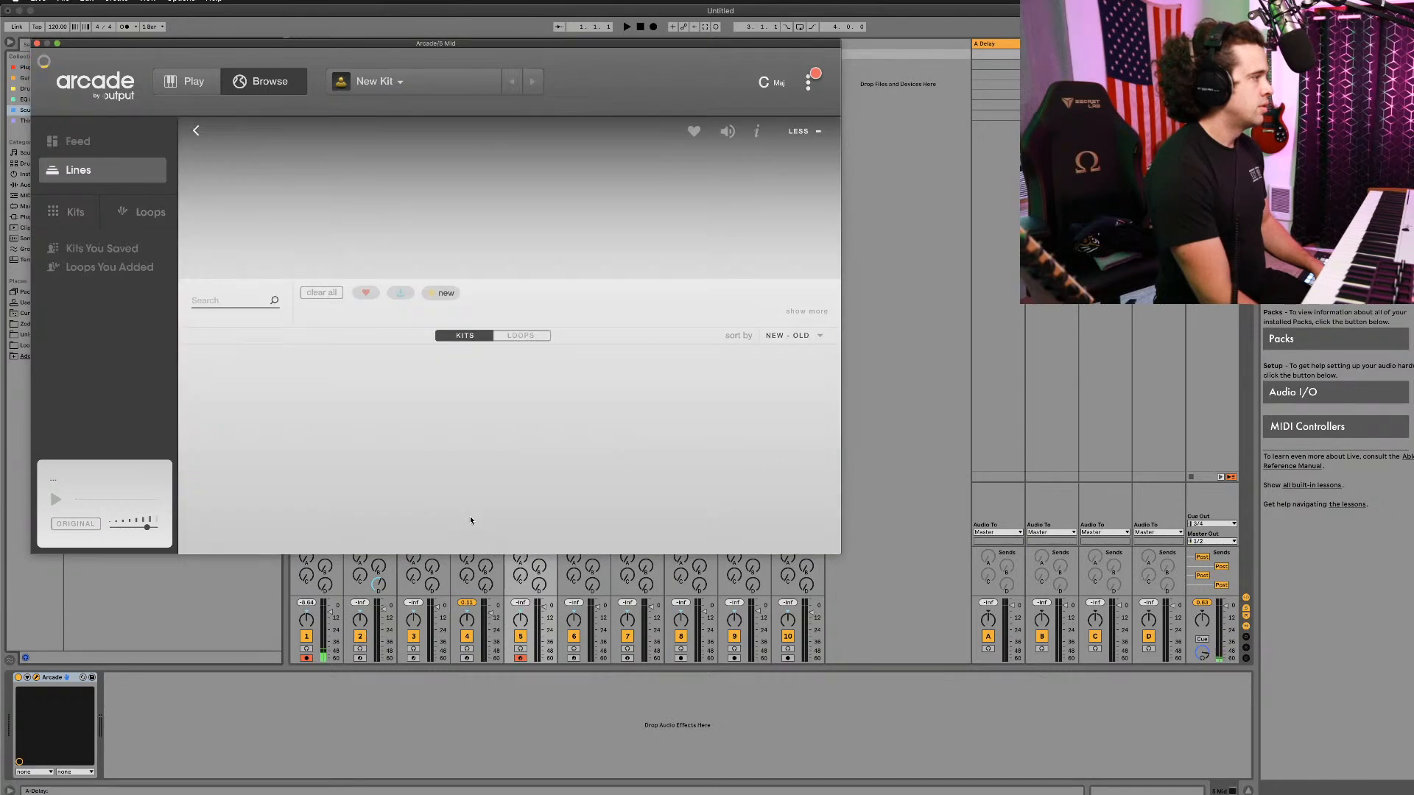
Step: Load the Moonchild kit from Vintage Synths and raise its Swirl, Room and Filter Sweep macros
scroll(484, 396, "down", 20)
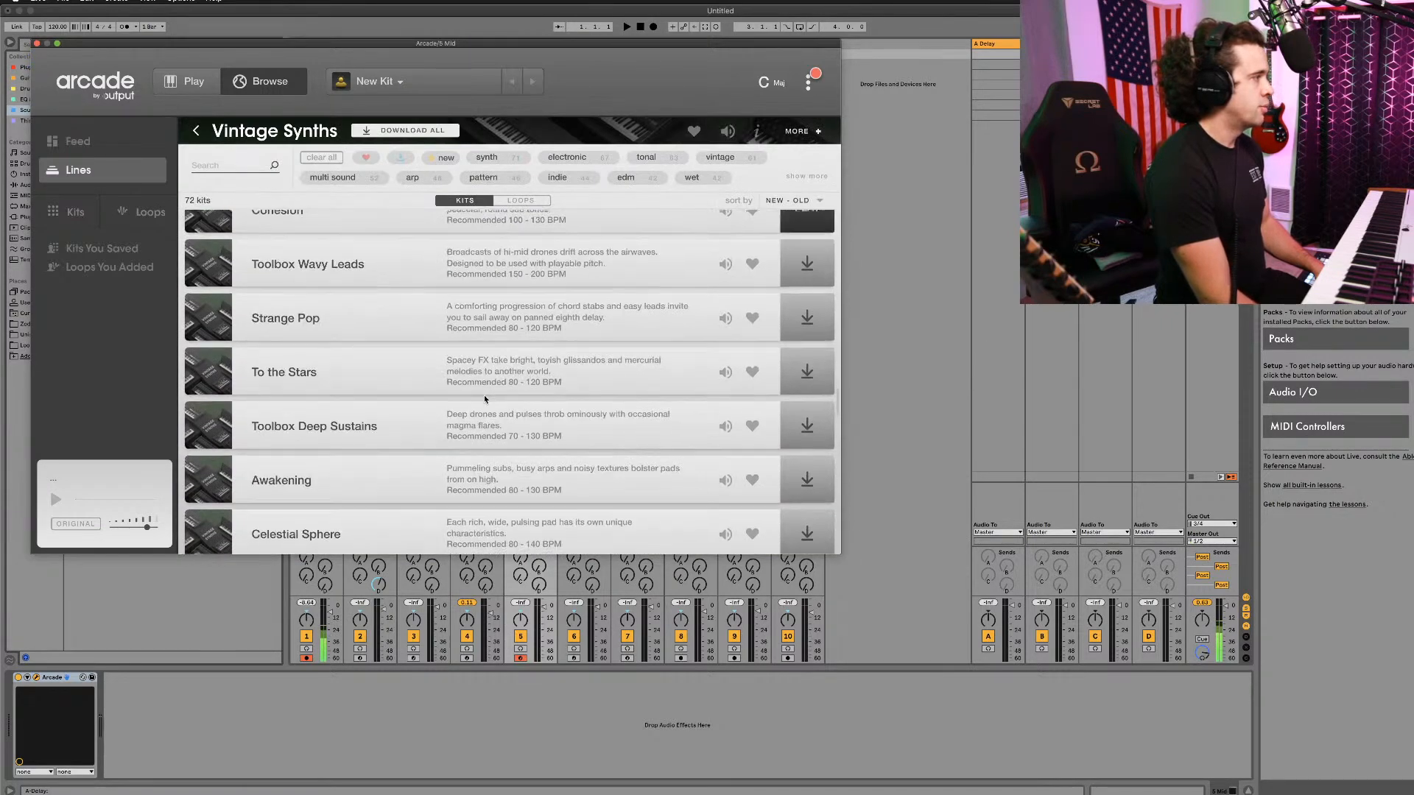
scroll(554, 388, "up", 1)
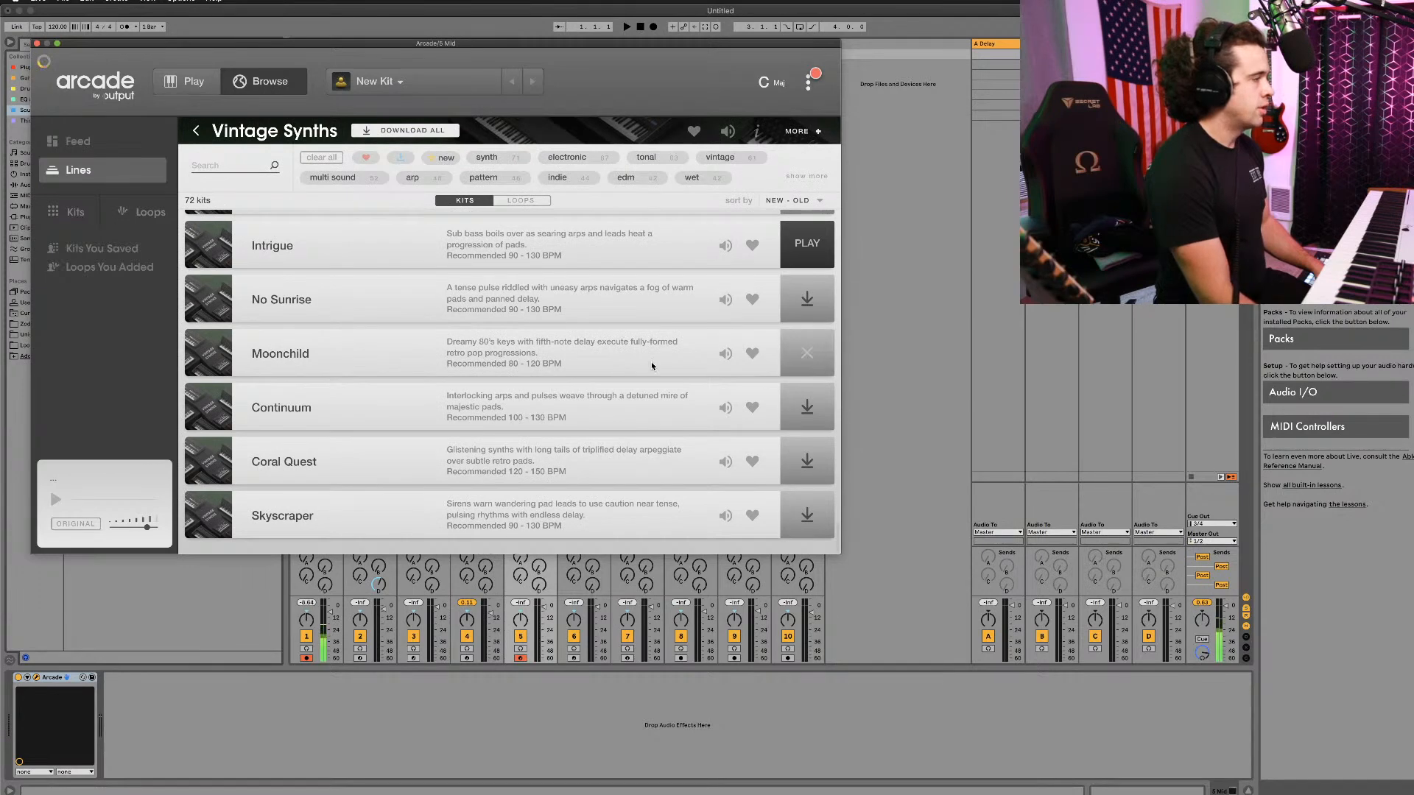
left_click(794, 358)
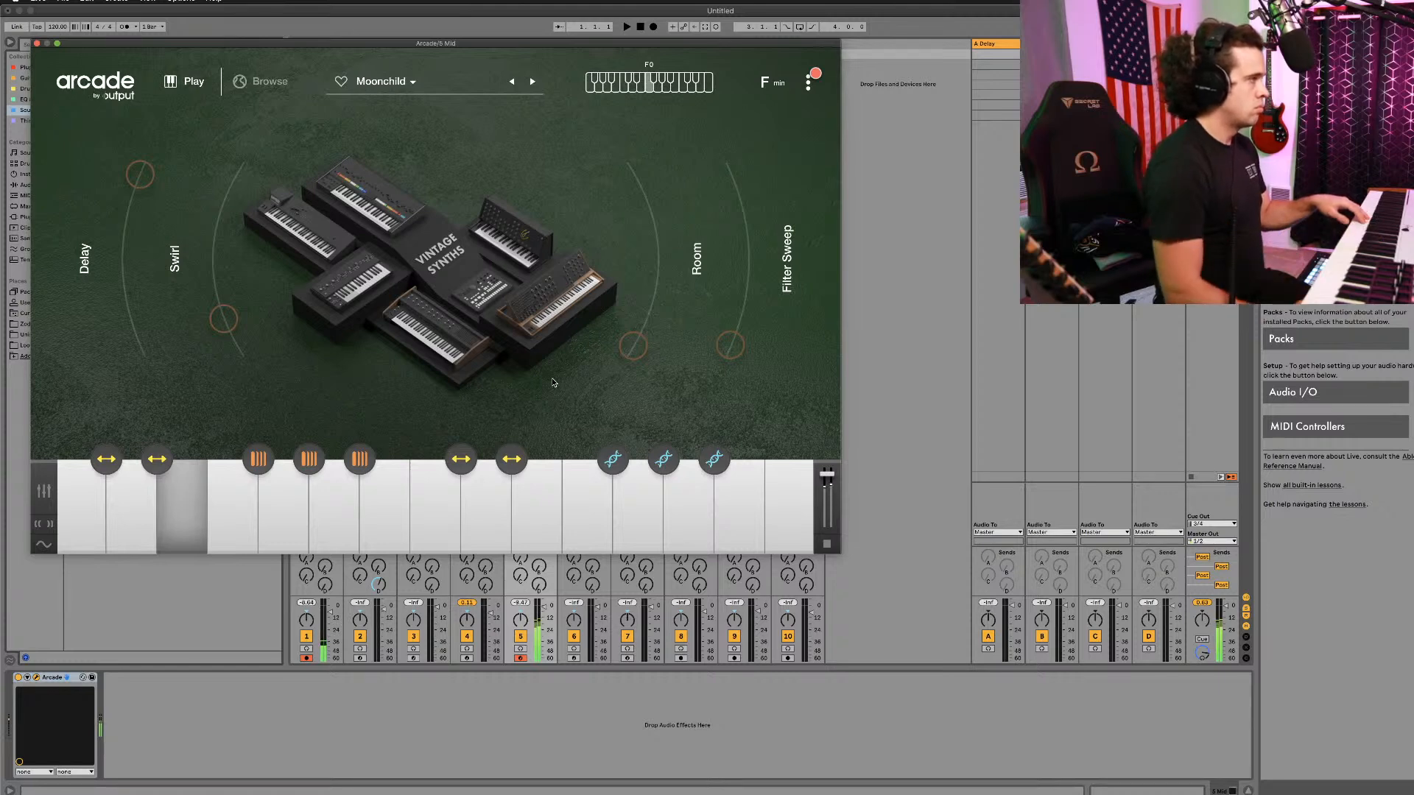
left_click_drag(202, 333, 232, 228)
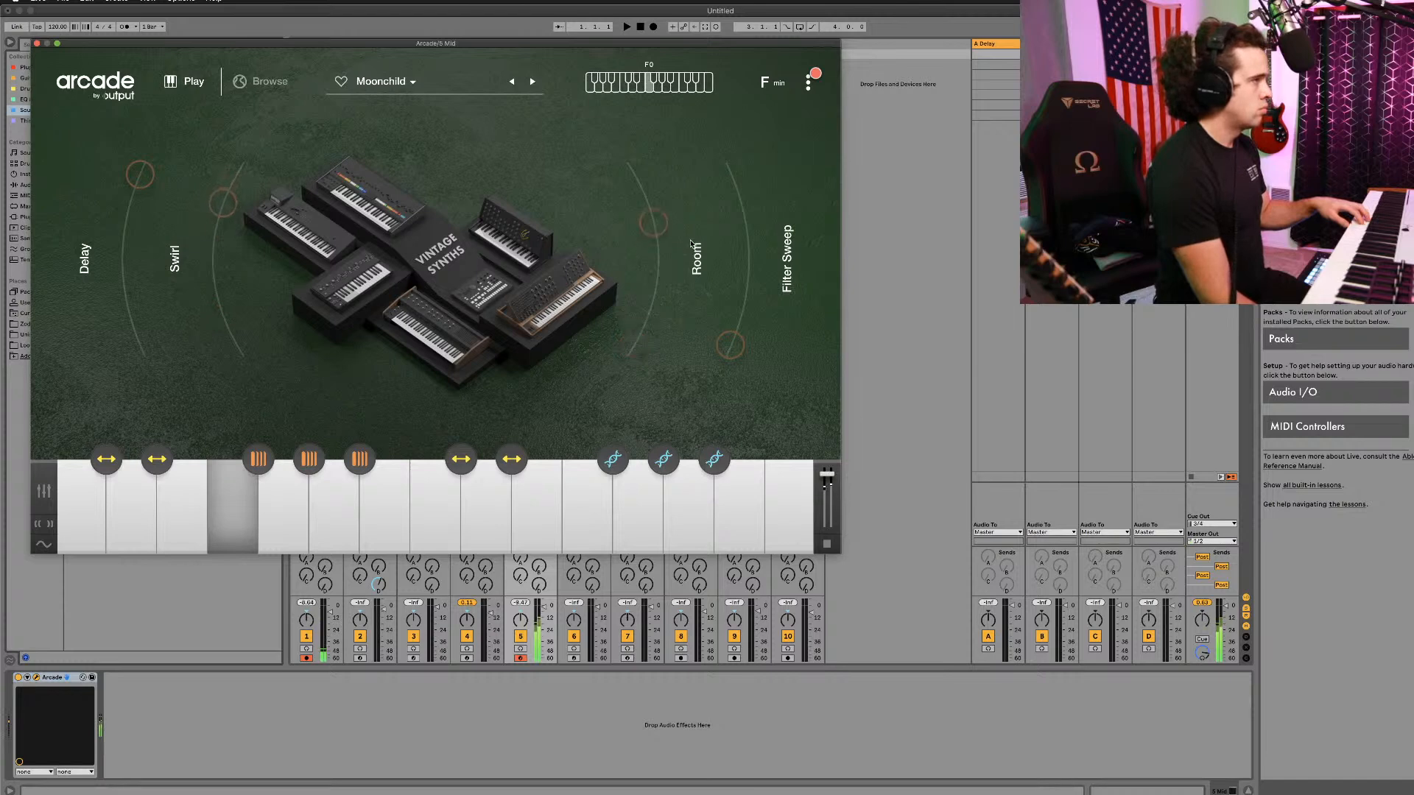
left_click_drag(747, 336, 786, 223)
Step: Open the sample editor for a Moonchild kit key and close the Arcade window
mouse_move(299, 523)
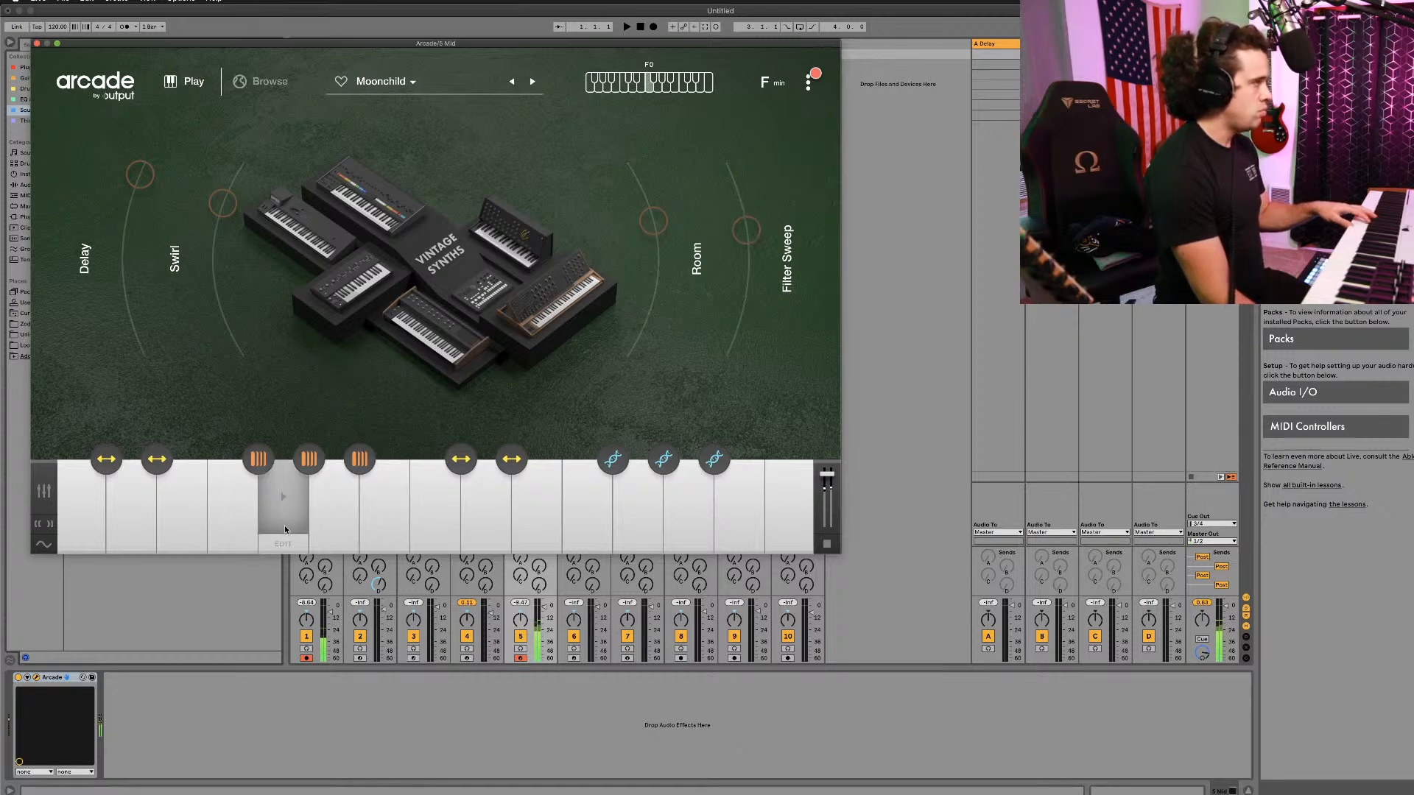
left_click(284, 543)
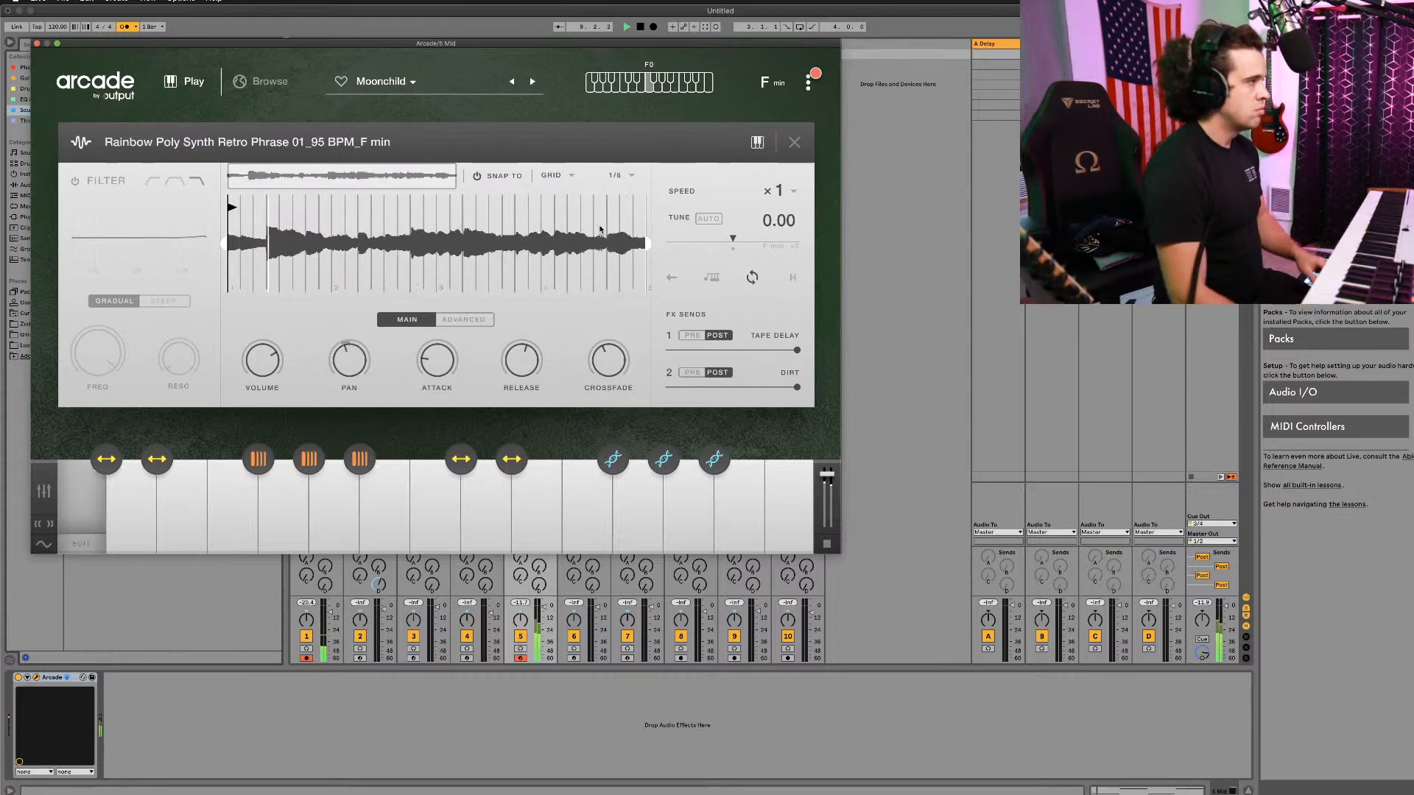
left_click(36, 43)
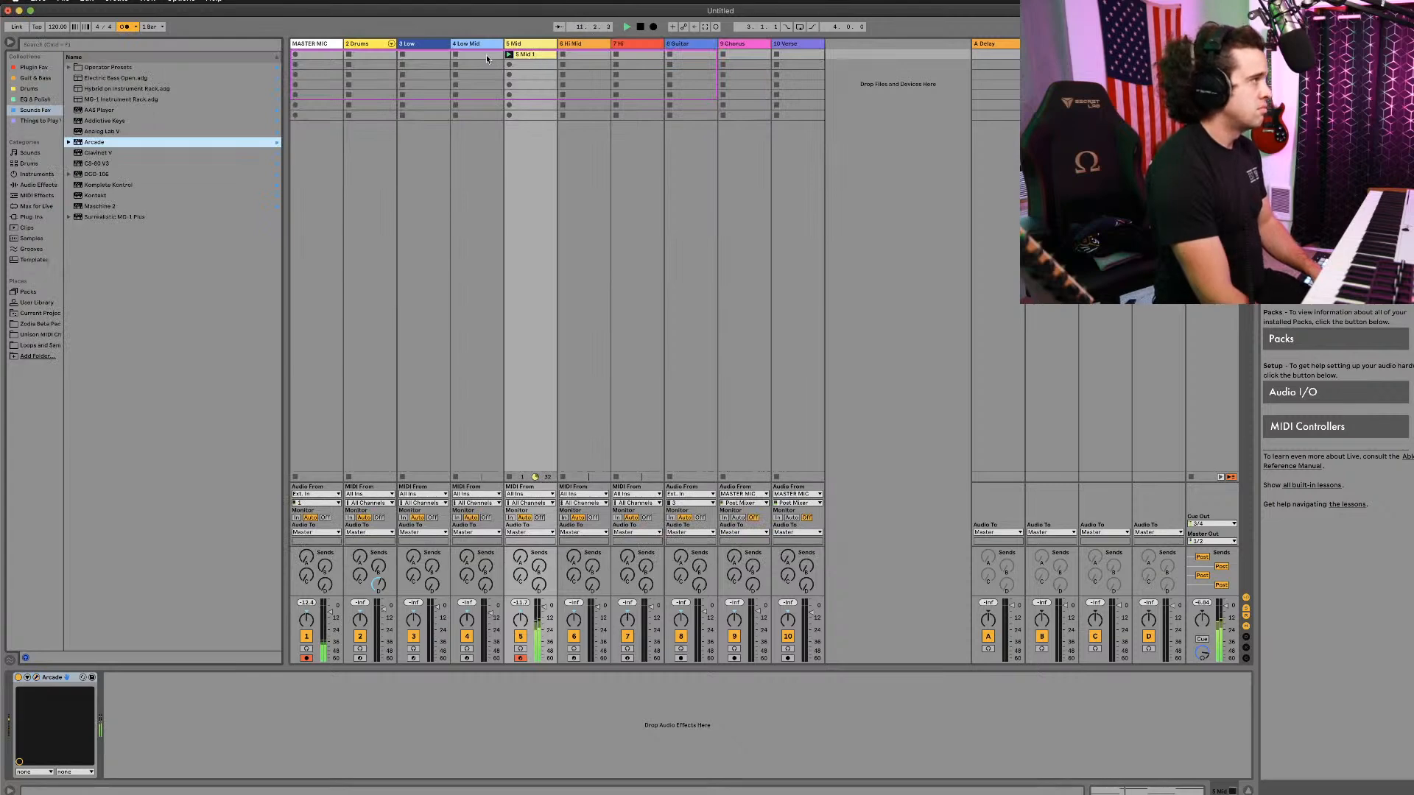
Step: Select the 2 Drums track for recording, and rename the first 5 Mid clip as F Min Arcade
left_click(377, 42)
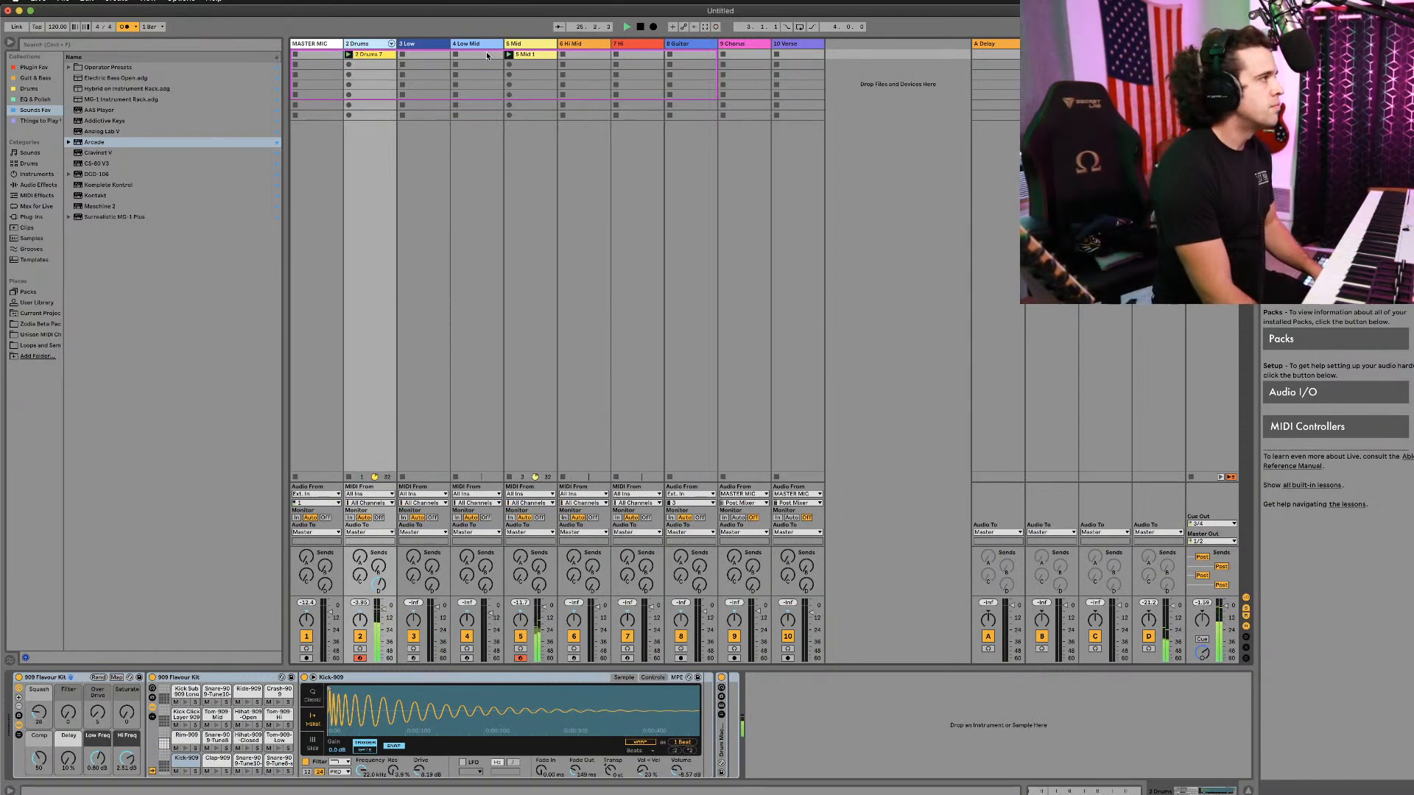
left_click(524, 57)
type("F")
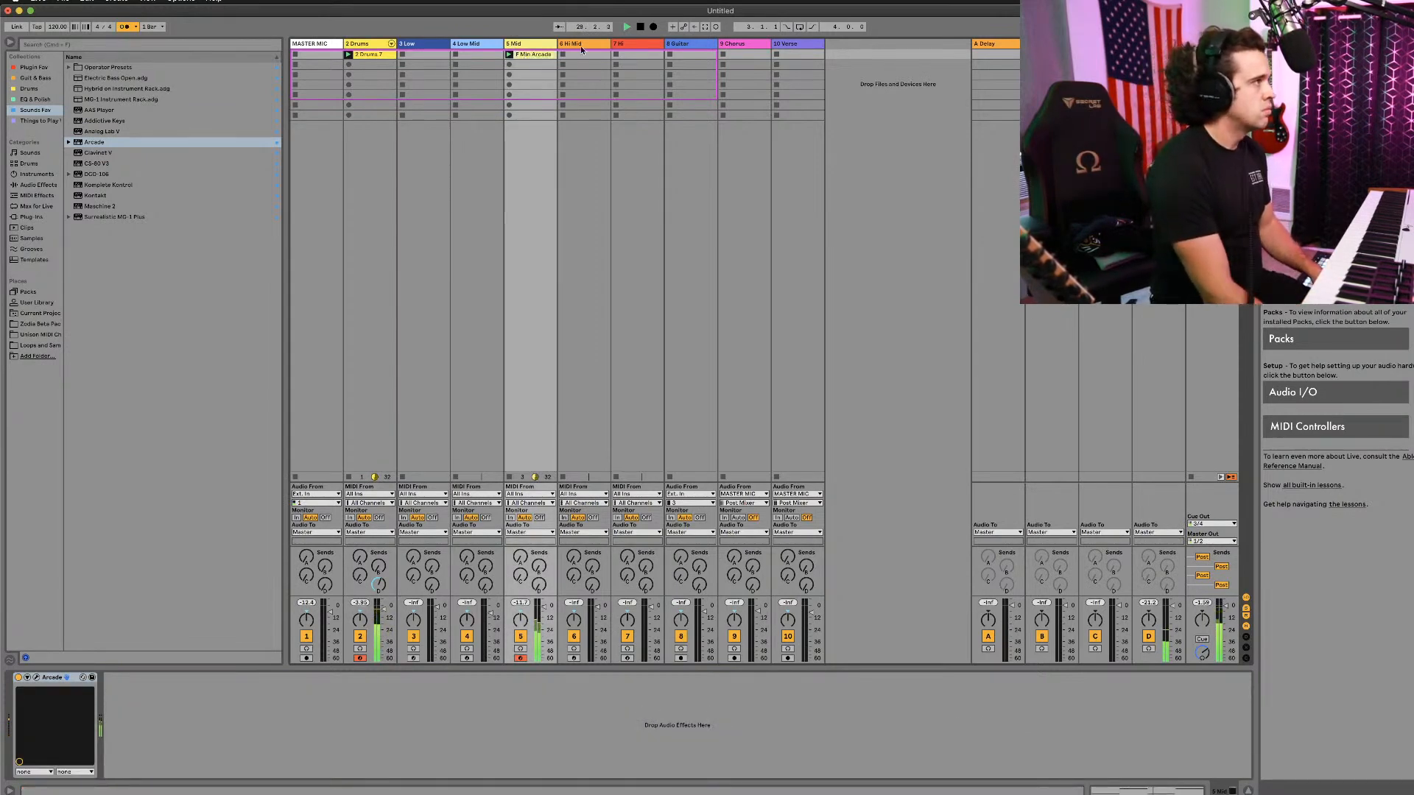
Step: Select the 7 Hi track to bring up its Analog Lab V and reposition the plug-in window in full view
left_click(637, 47)
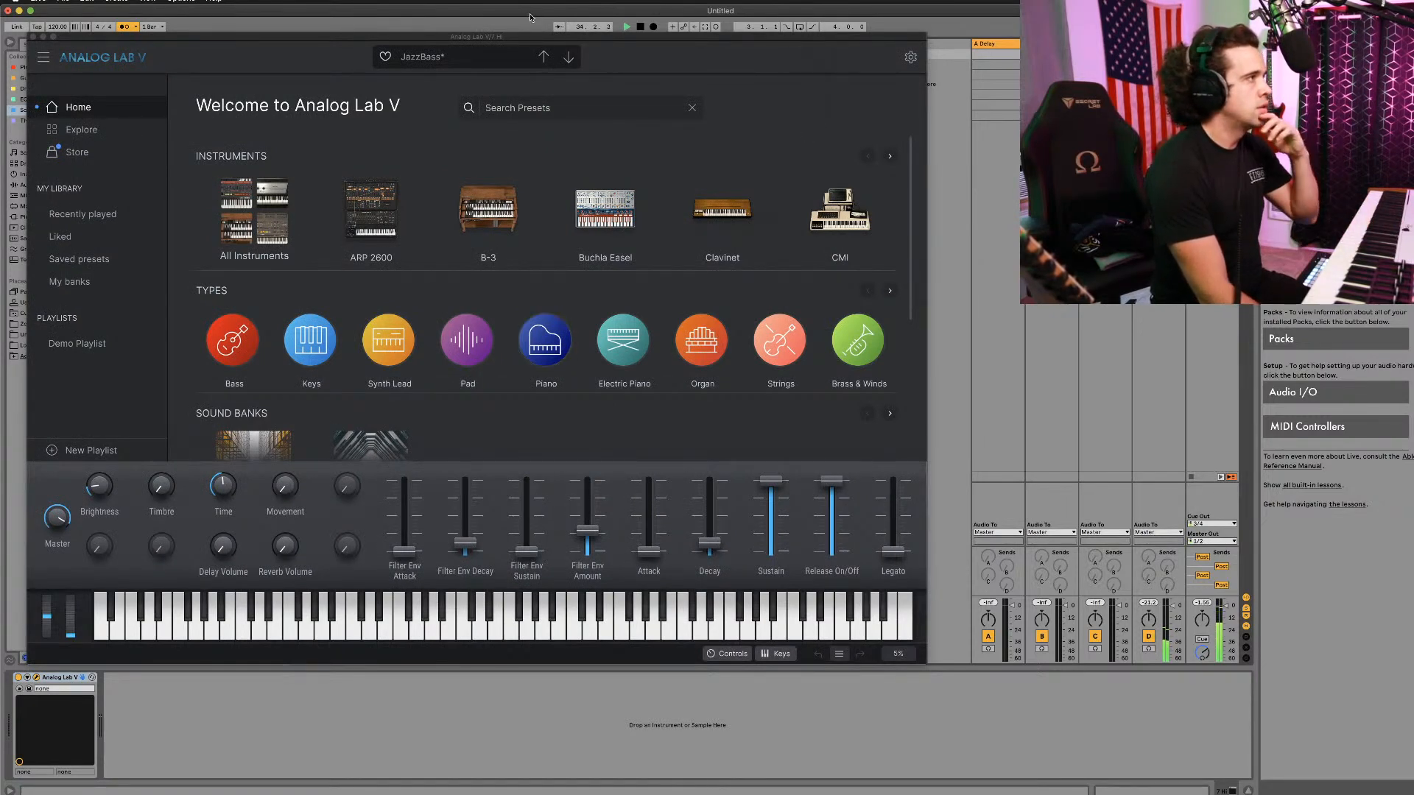
left_click_drag(525, 32, 1084, 86)
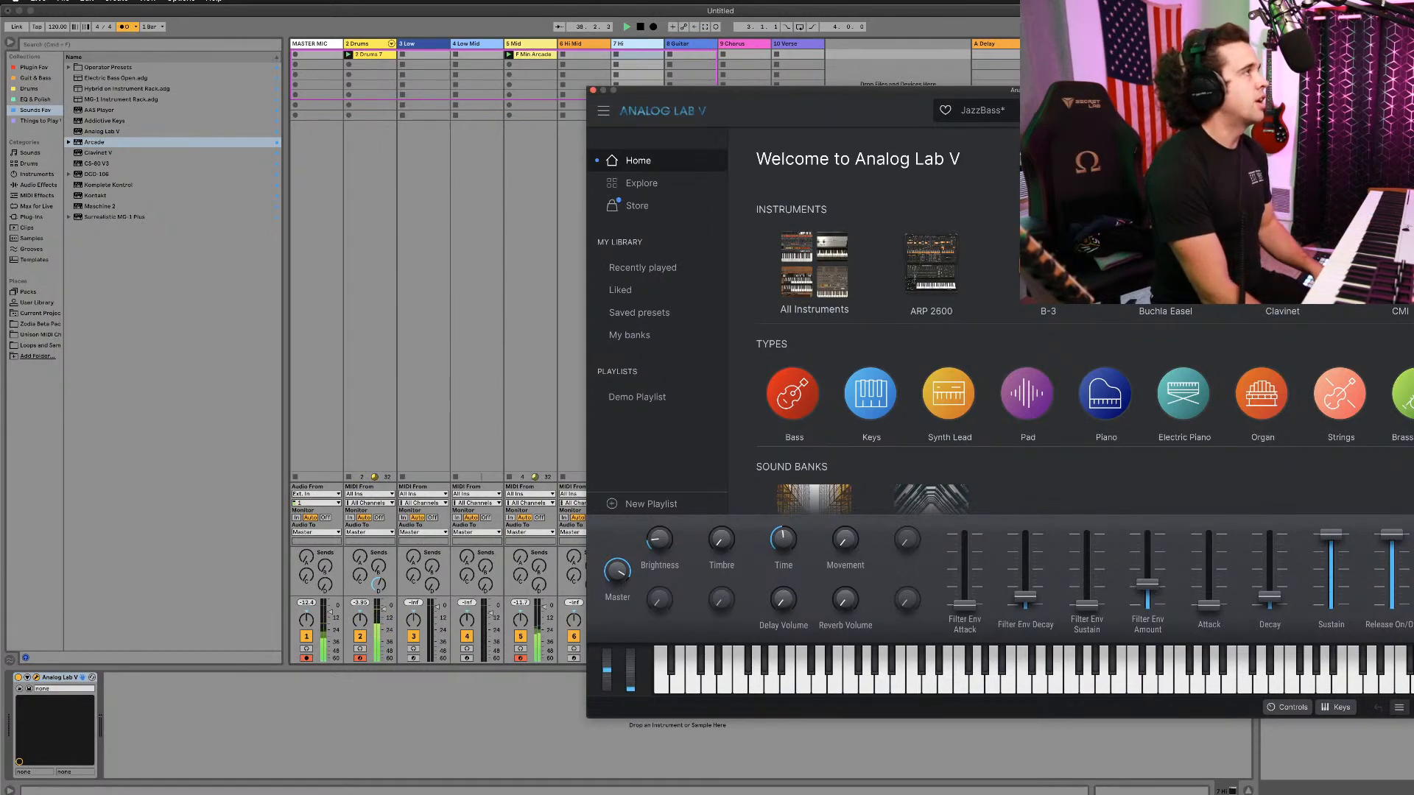
left_click_drag(855, 98, 382, 72)
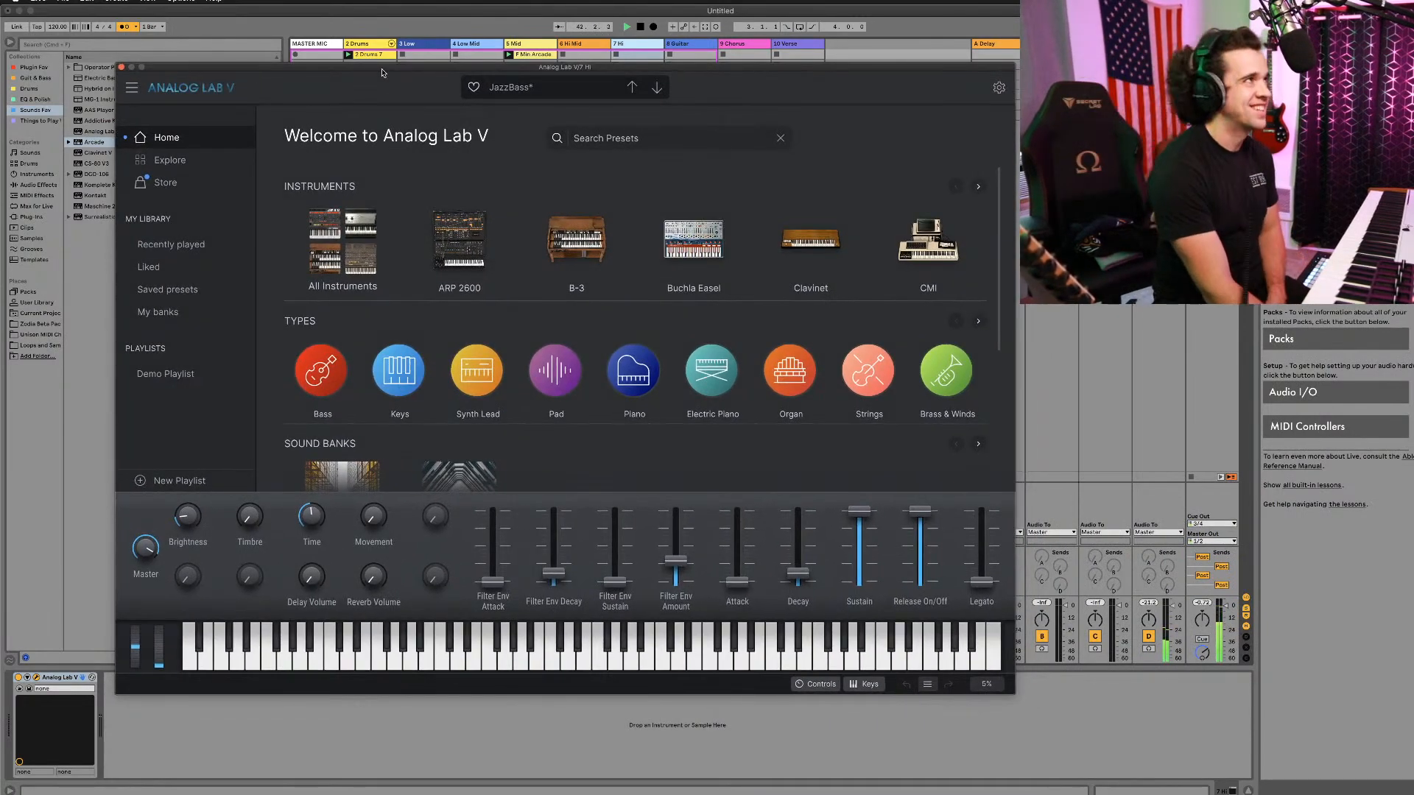
left_click_drag(463, 70, 430, 52)
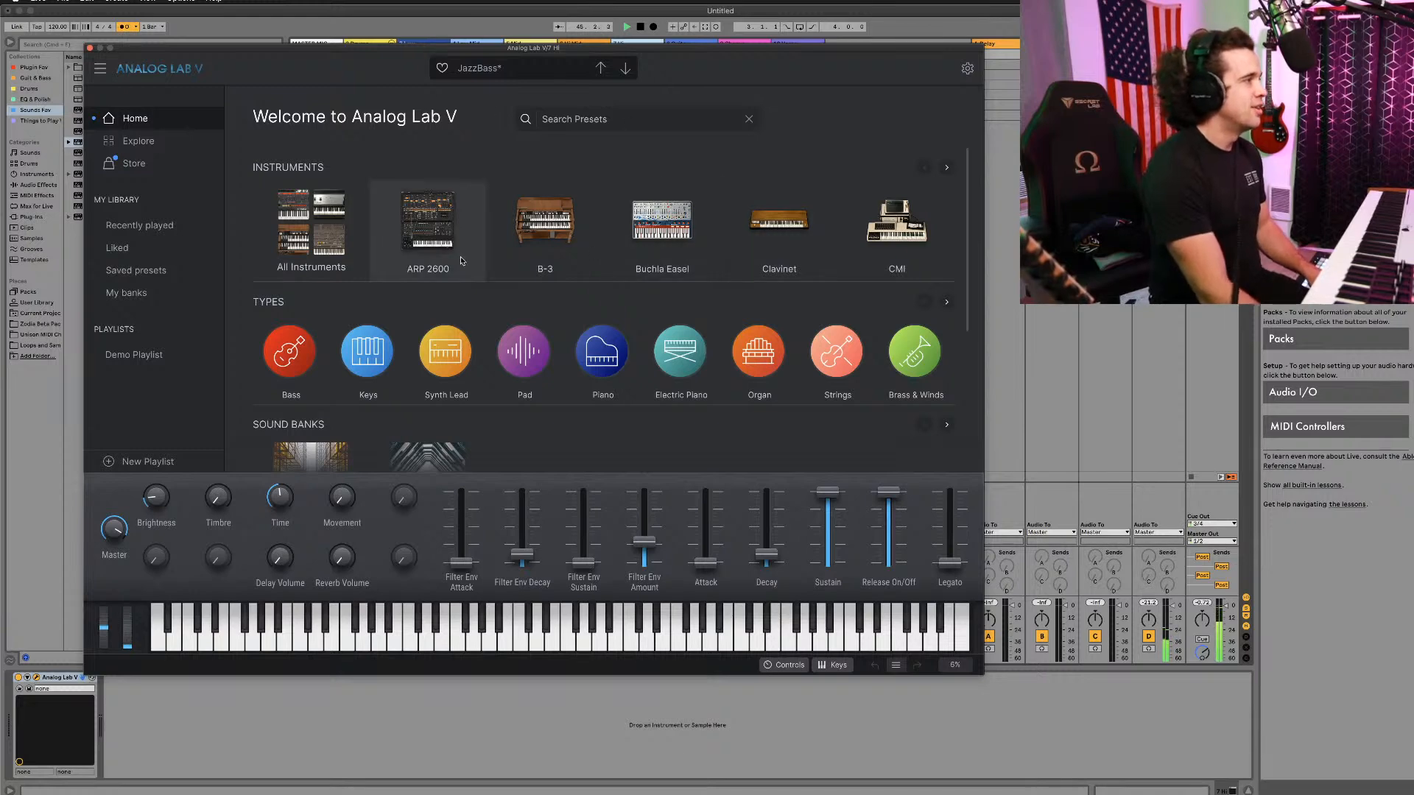
Step: Explore the preset banks, styles and types, and filter the presets to the Arpeggio type
left_click(137, 150)
left_click(492, 163)
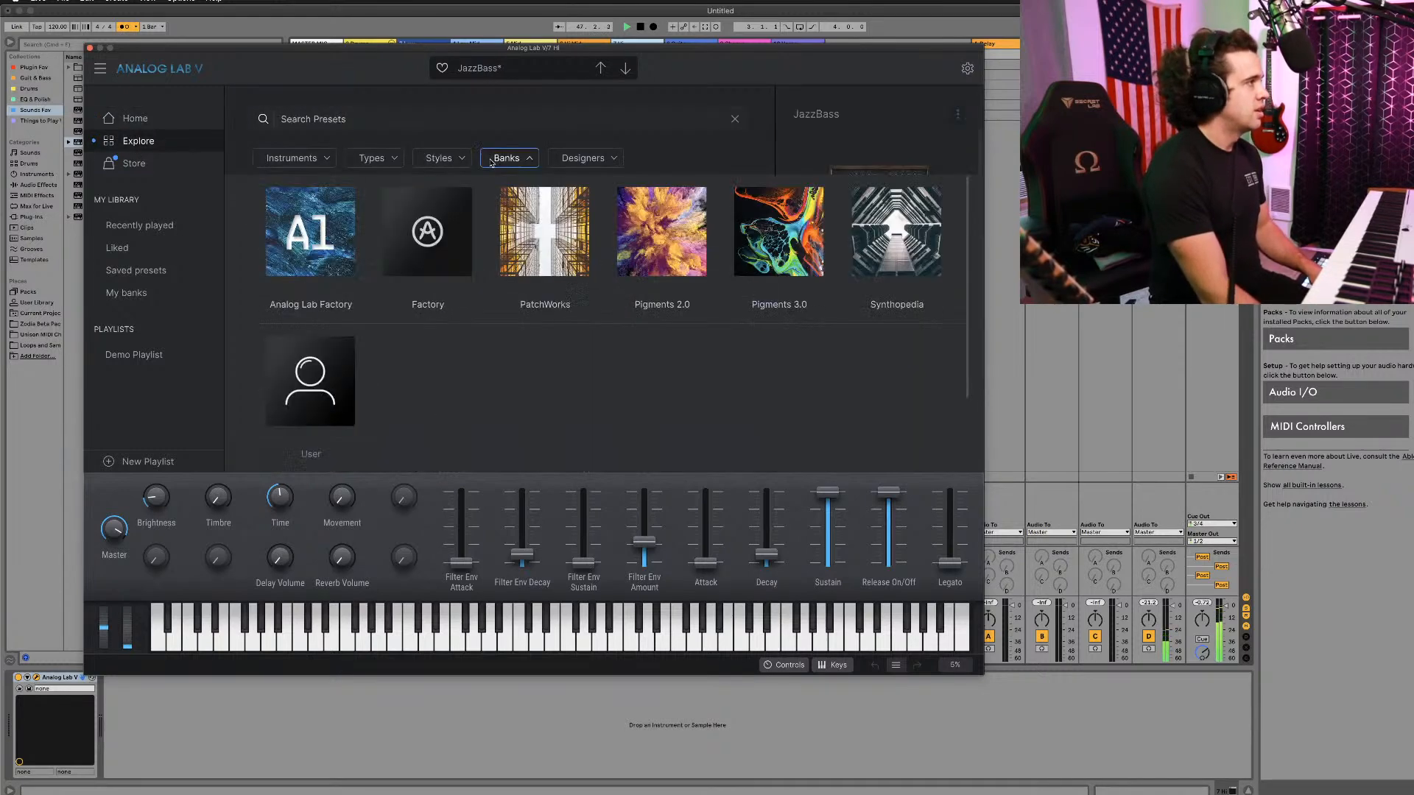
left_click(438, 167)
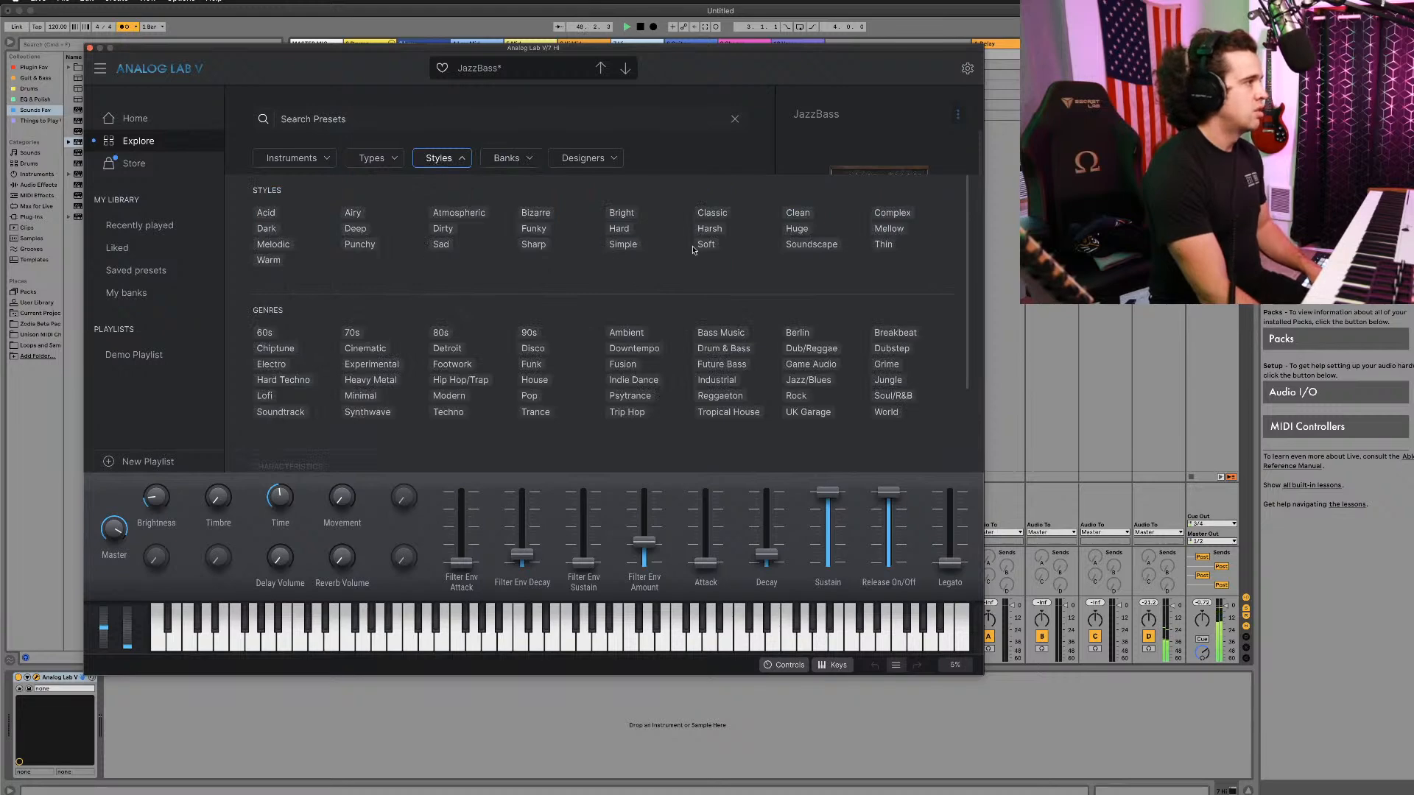
left_click(393, 166)
scroll(534, 367, "down", 5)
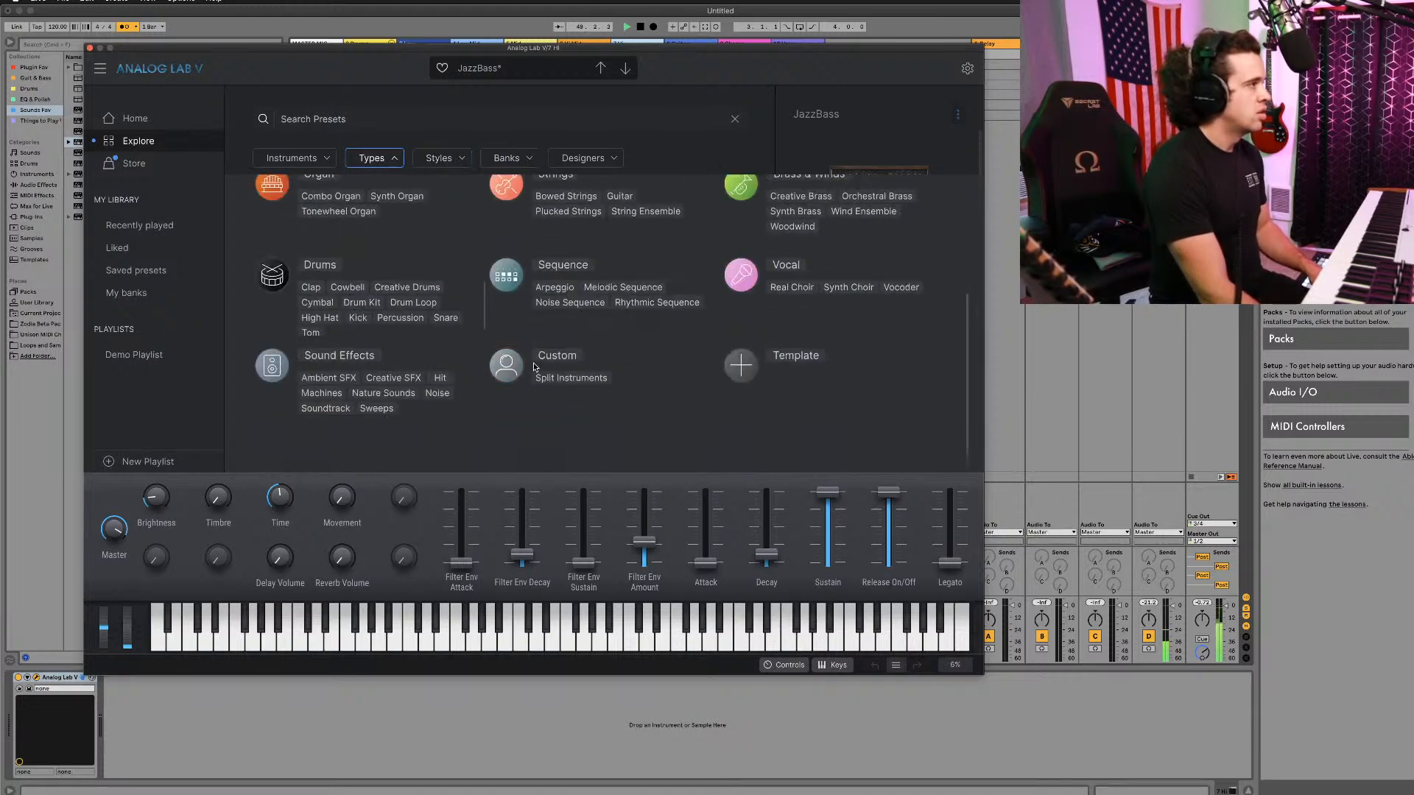
scroll(534, 366, "up", 1)
scroll(580, 307, "up", 5)
scroll(560, 347, "down", 4)
left_click(549, 366)
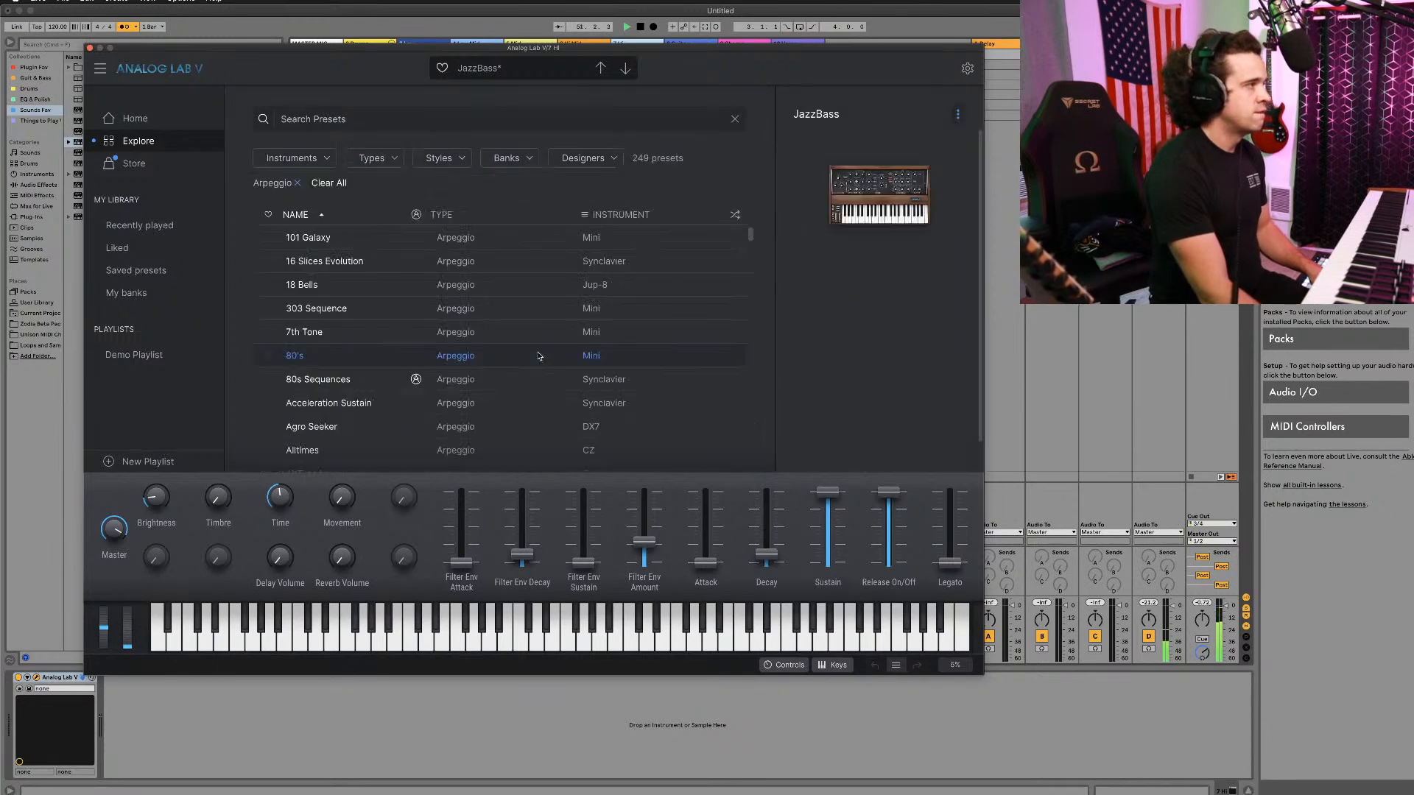
Step: Shuffle the Arpeggio presets and narrow them to the Soft style
scroll(393, 339, "down", 4)
left_click(735, 214)
left_click(435, 165)
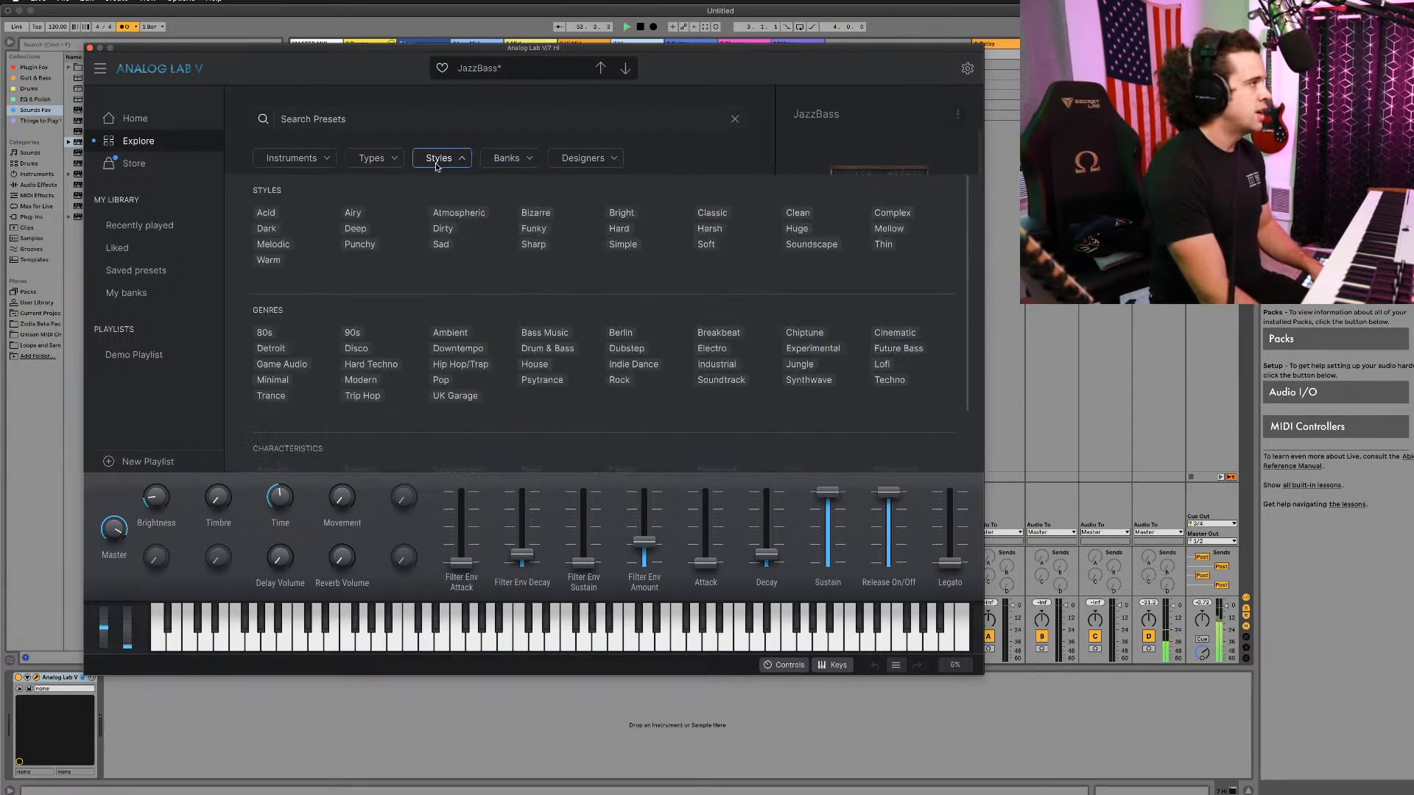
scroll(563, 318, "down", 2)
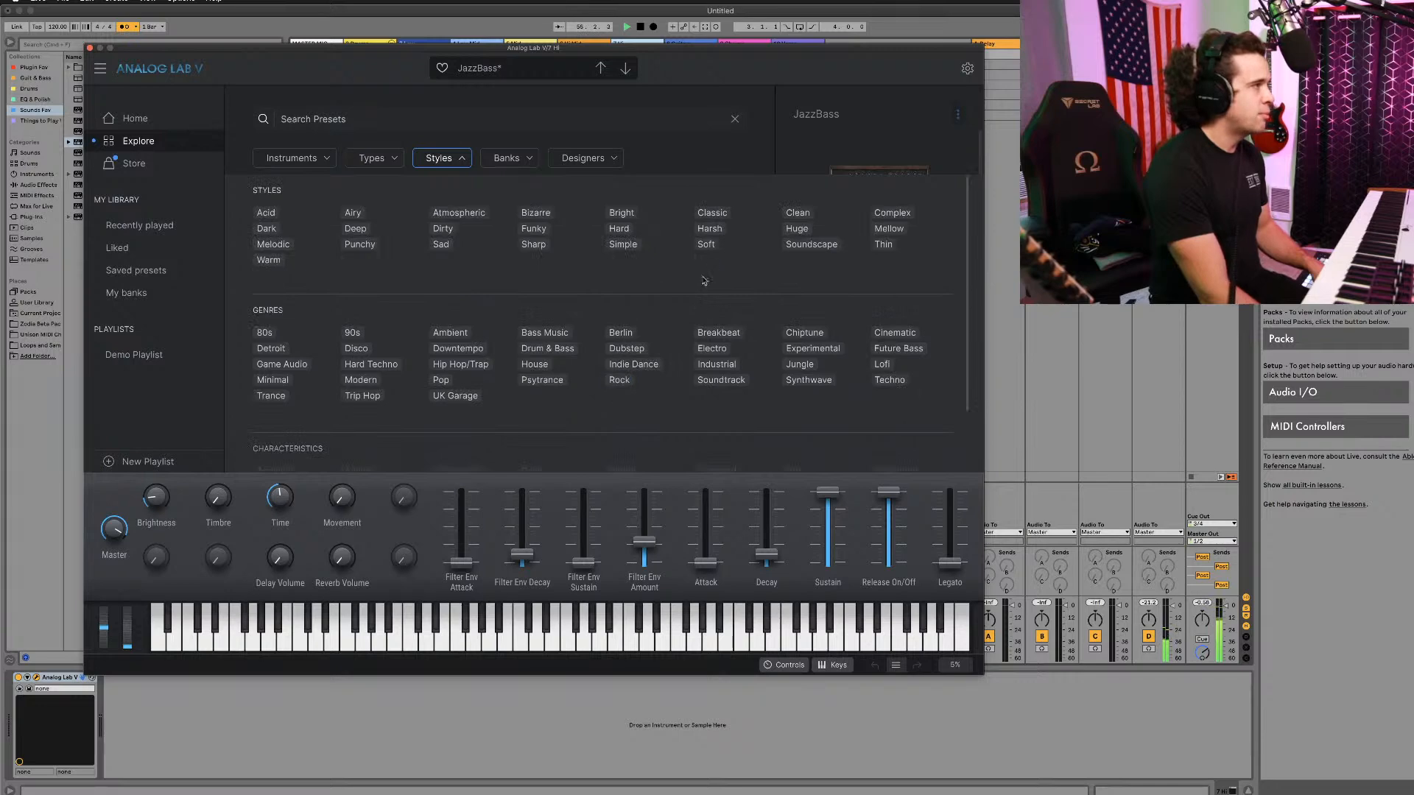
left_click(707, 245)
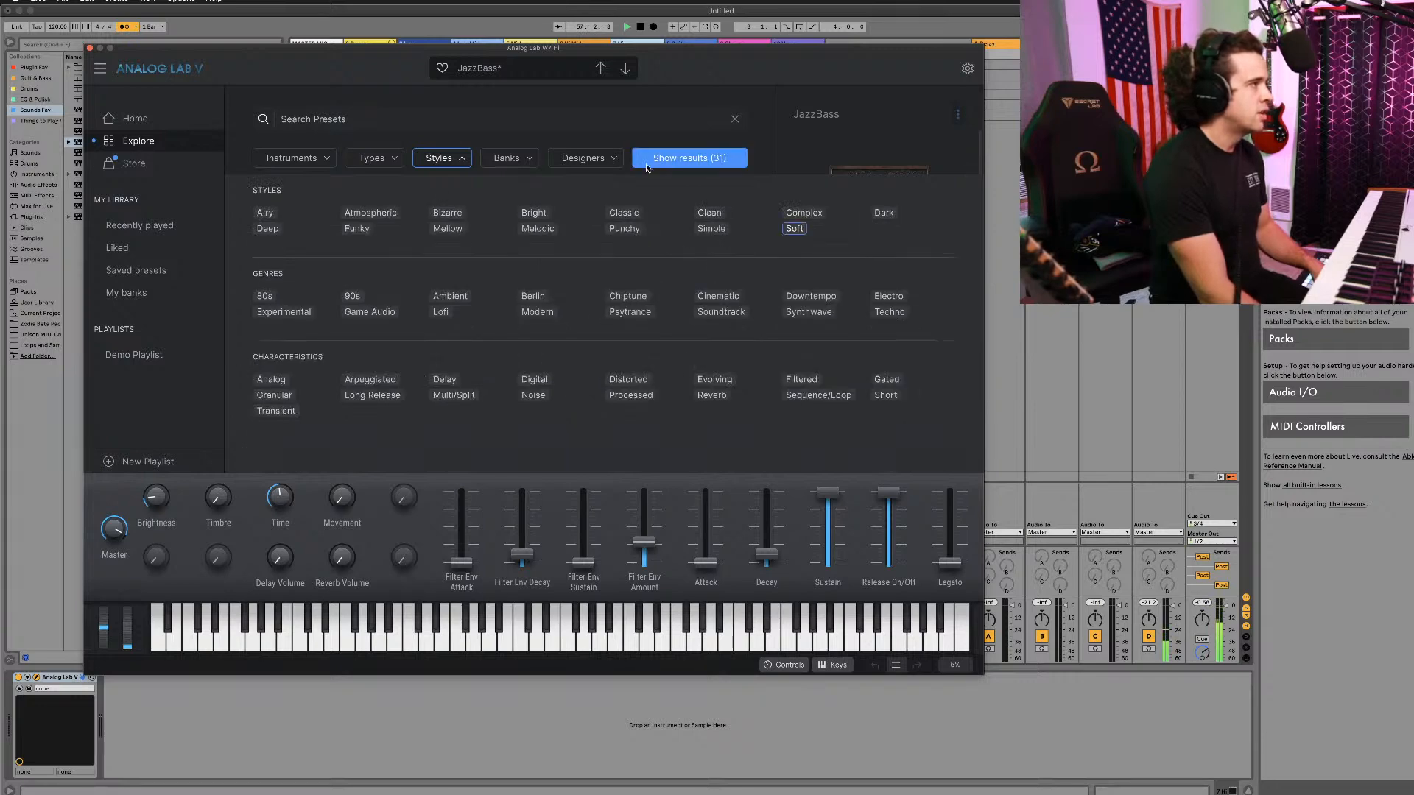
left_click(685, 159)
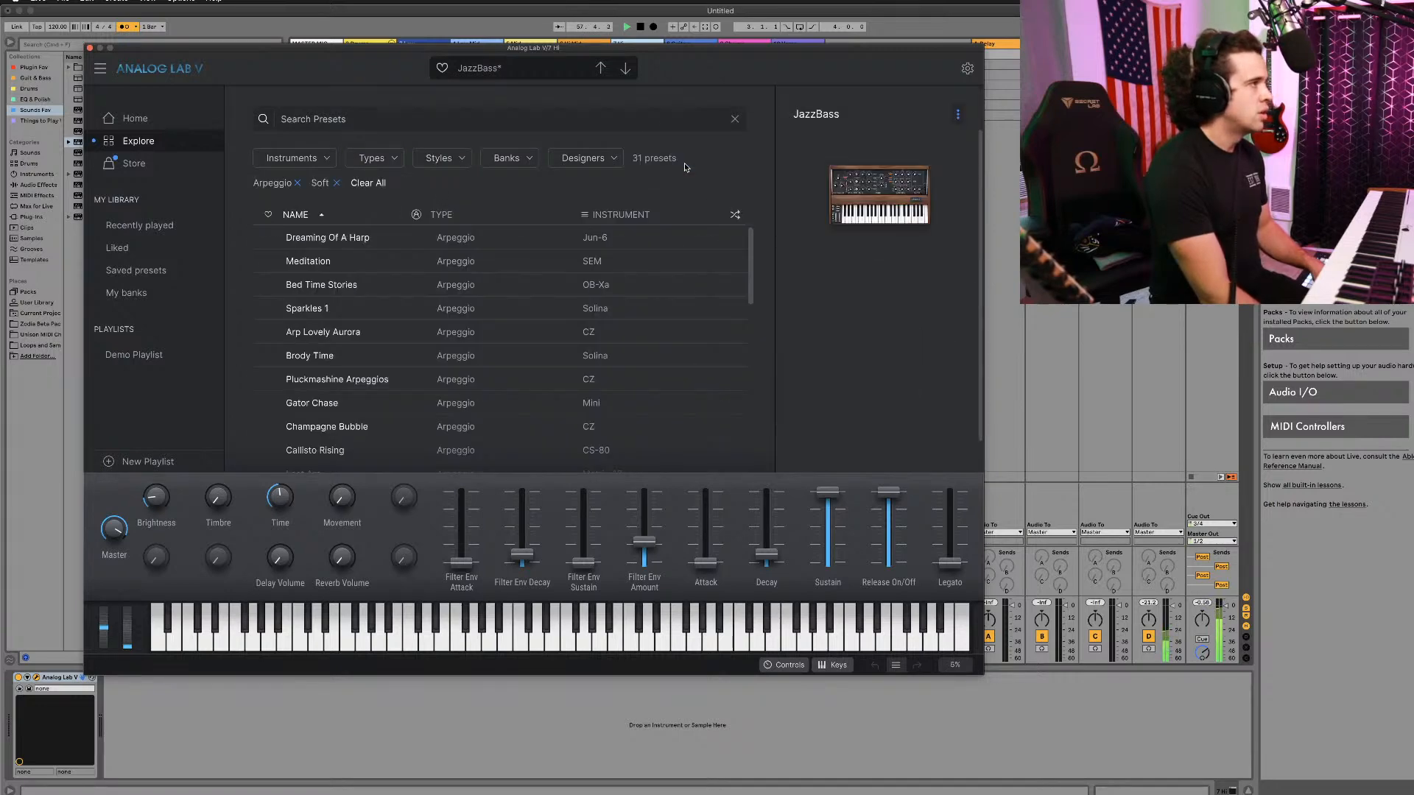
Step: Audition Sparkles 1, load Pluckmashine Arpeggios, and move the Analog Lab V window clear of the clip slots
left_click(386, 316)
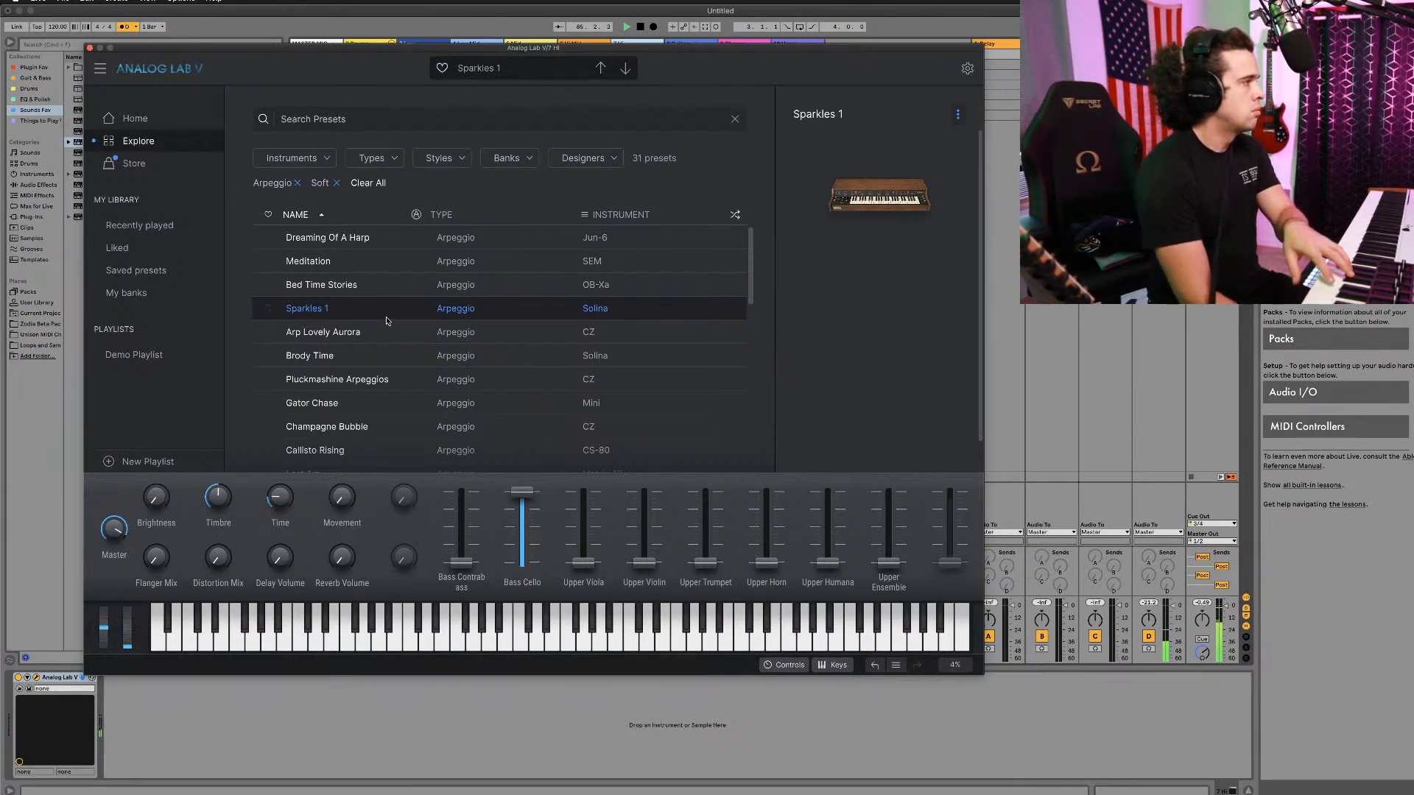
left_click(407, 379)
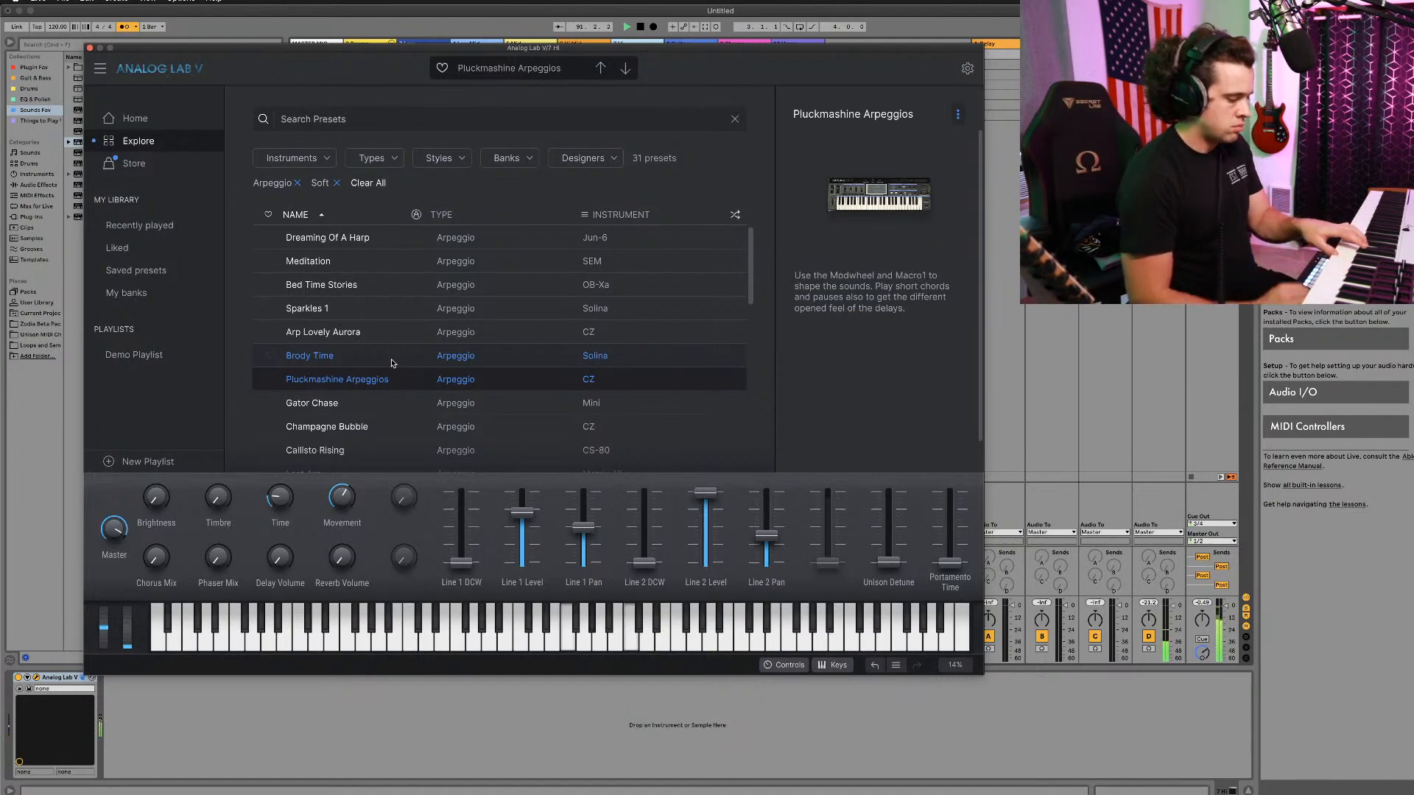
left_click_drag(268, 49, 295, 161)
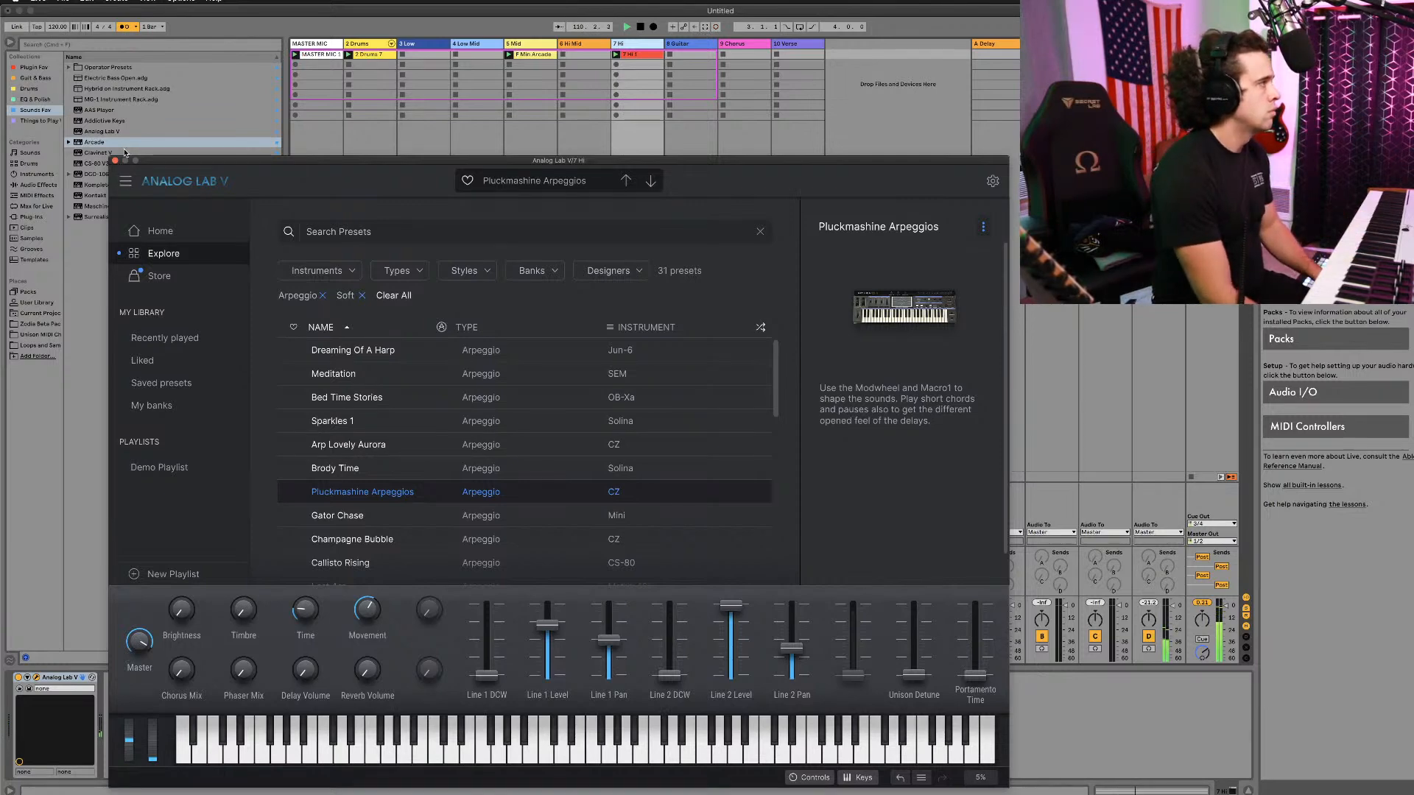
Step: Delete the recorded clip on the MASTER MIC track and set the track's monitoring to In
left_click(329, 54)
key("Delete")
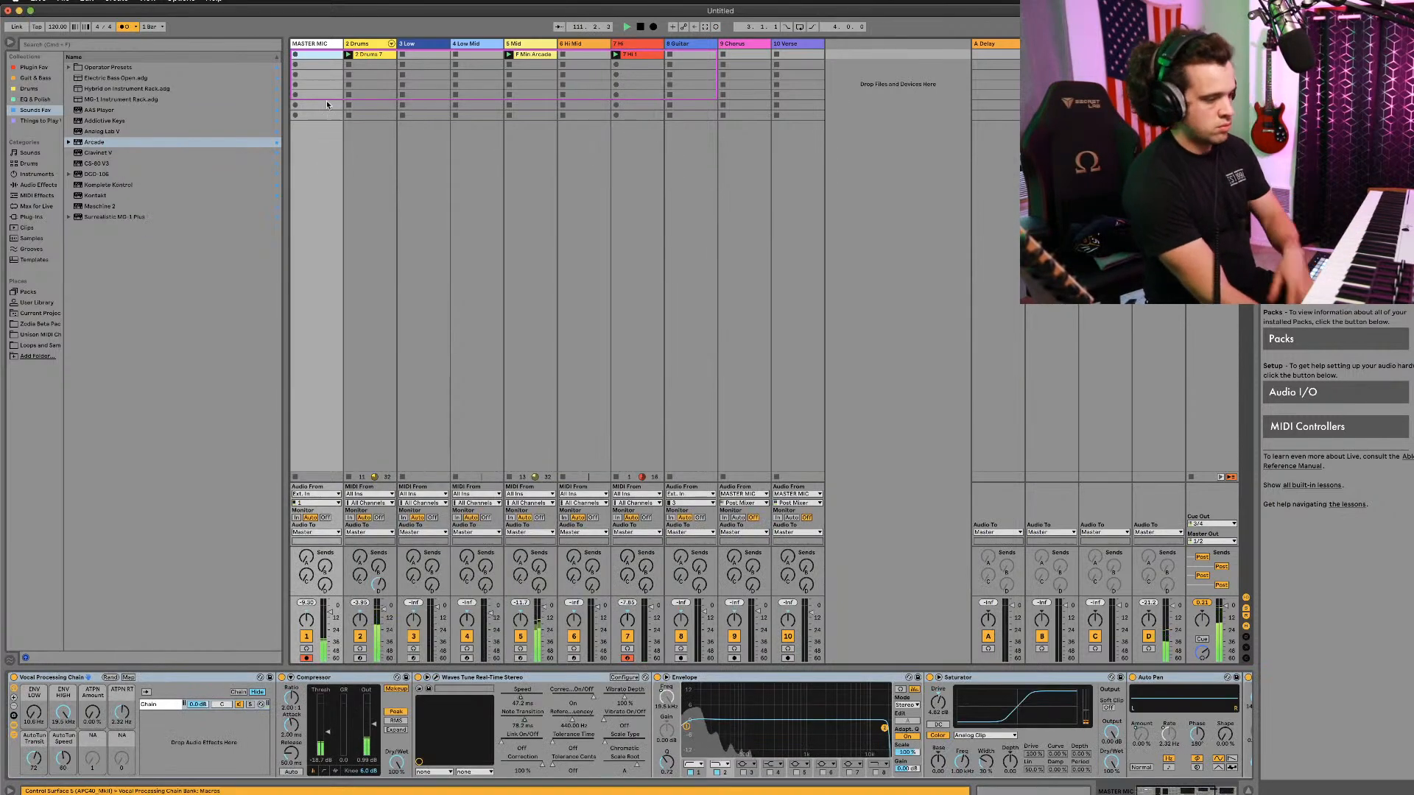
left_click(306, 519)
left_click(297, 519)
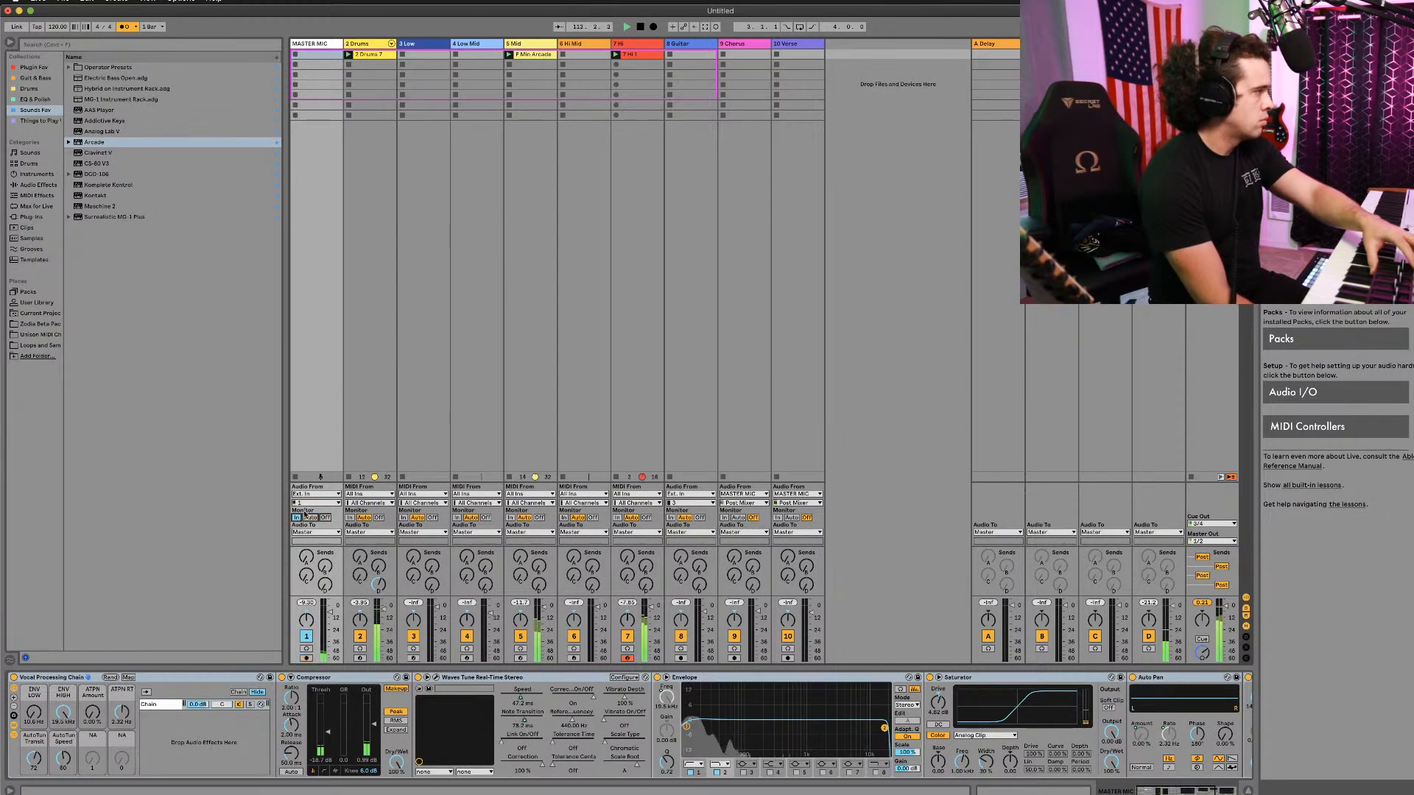
Step: Open the 7 Hi clip's notes, close the Analog Lab V window, and return to the track's device view
left_click(638, 56)
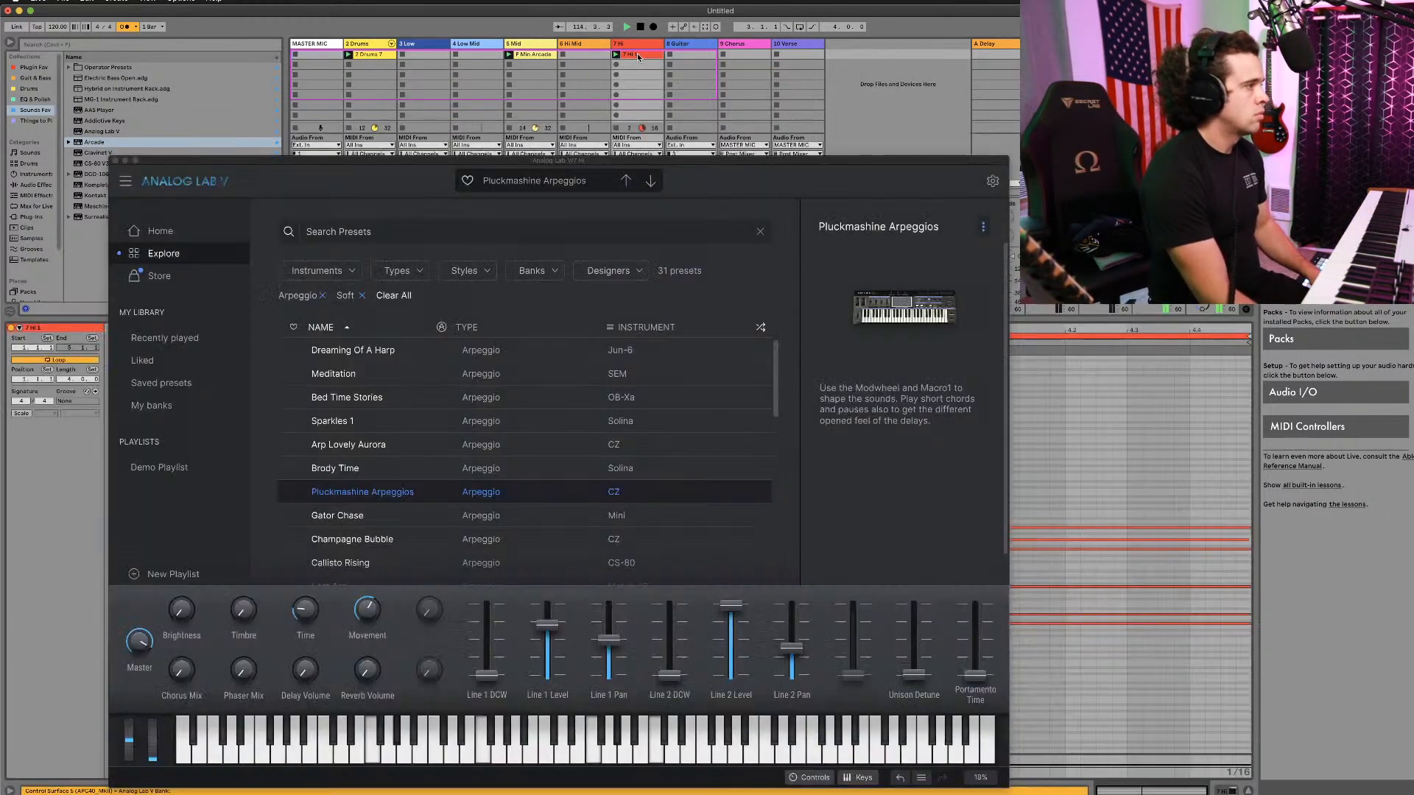
left_click(115, 161)
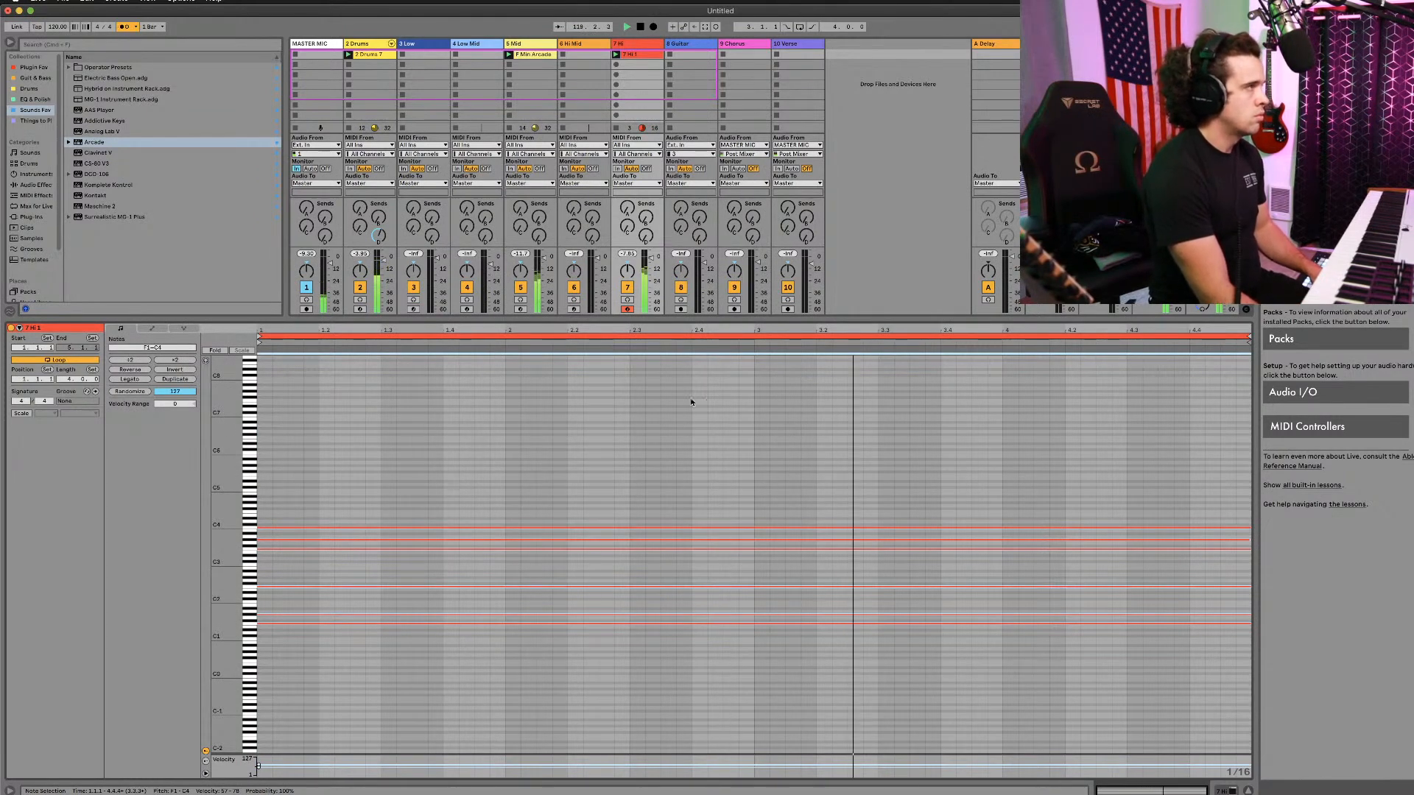
key("shift+Tab")
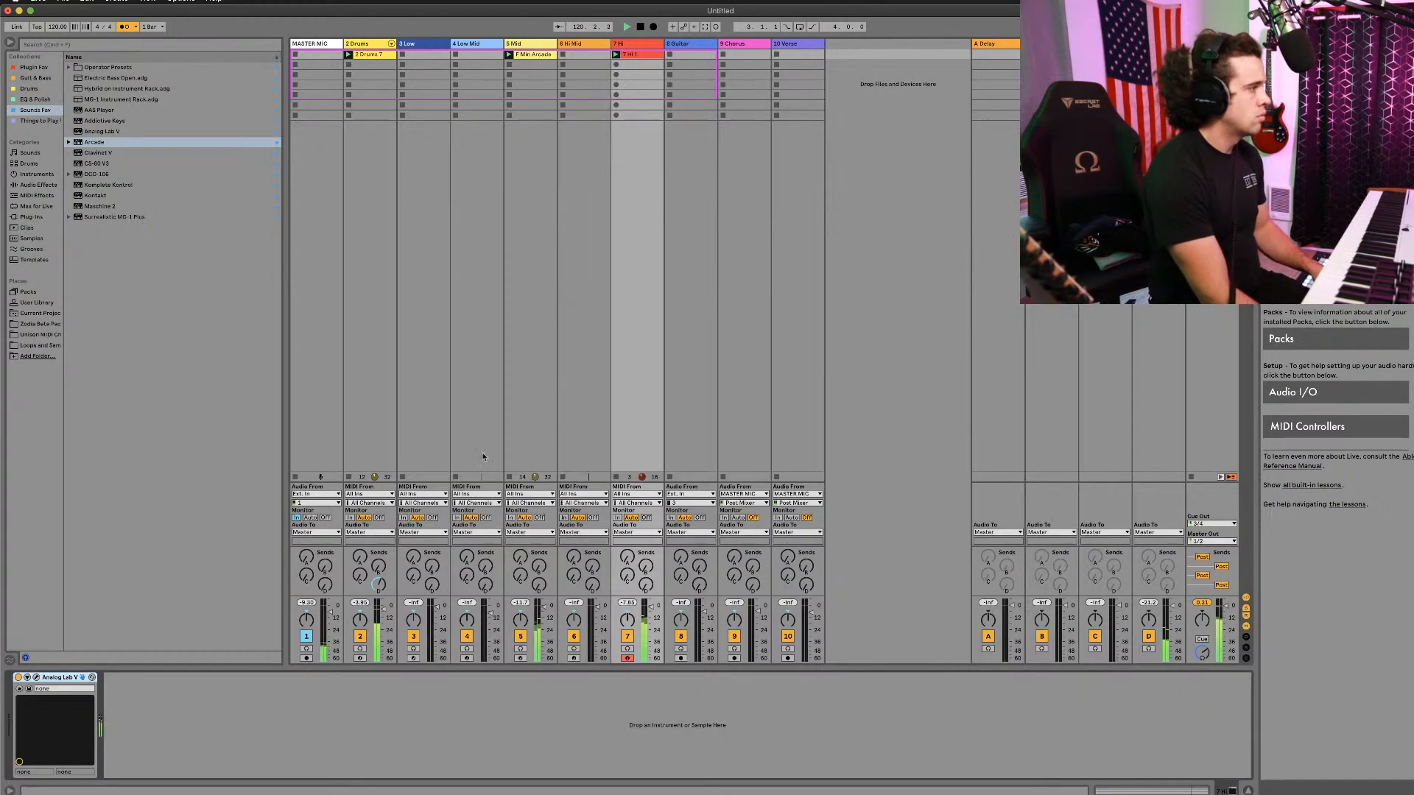
Step: Set the Reverb Volume of the 7 Hi track's Analog Lab V to 0.780 and close the instrument window
left_click(35, 678)
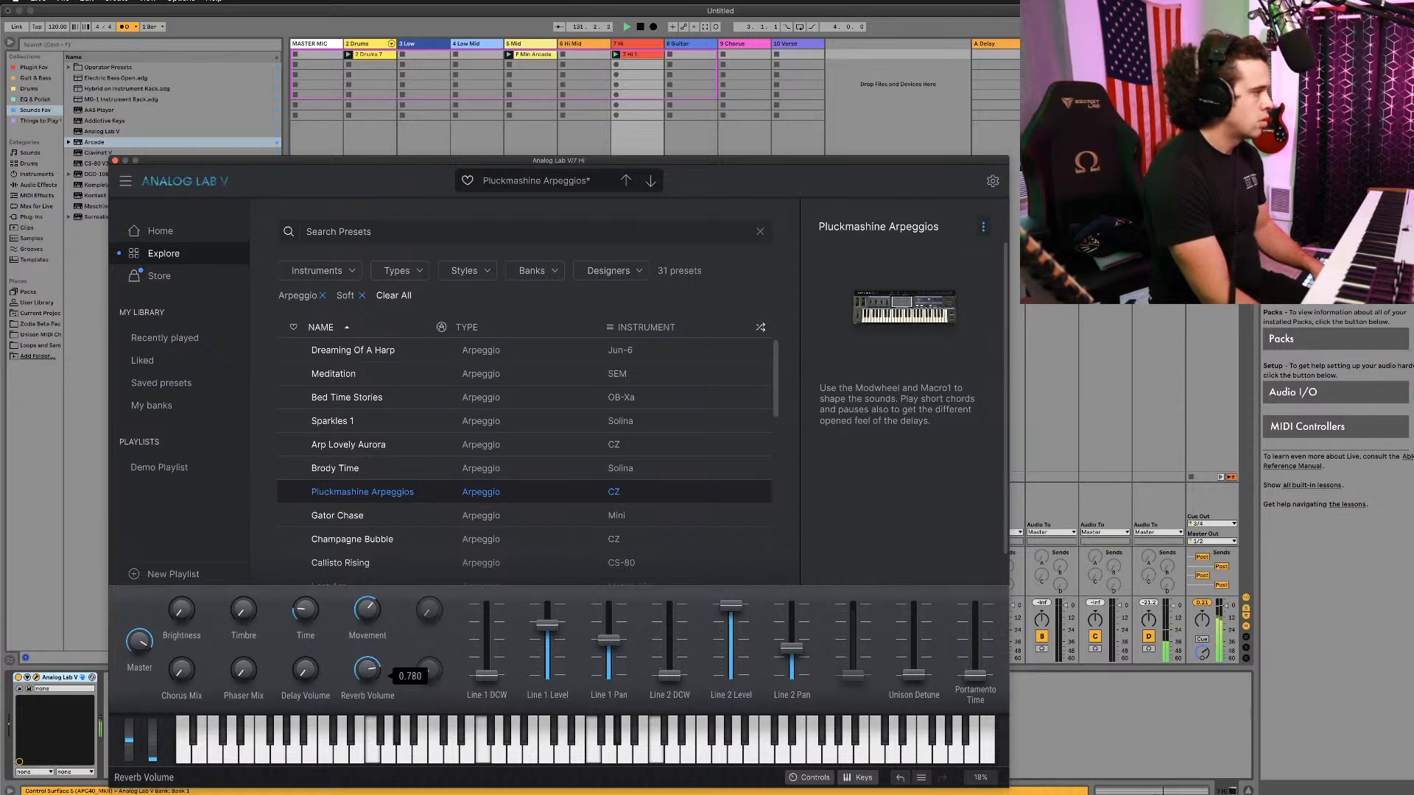
left_click(115, 161)
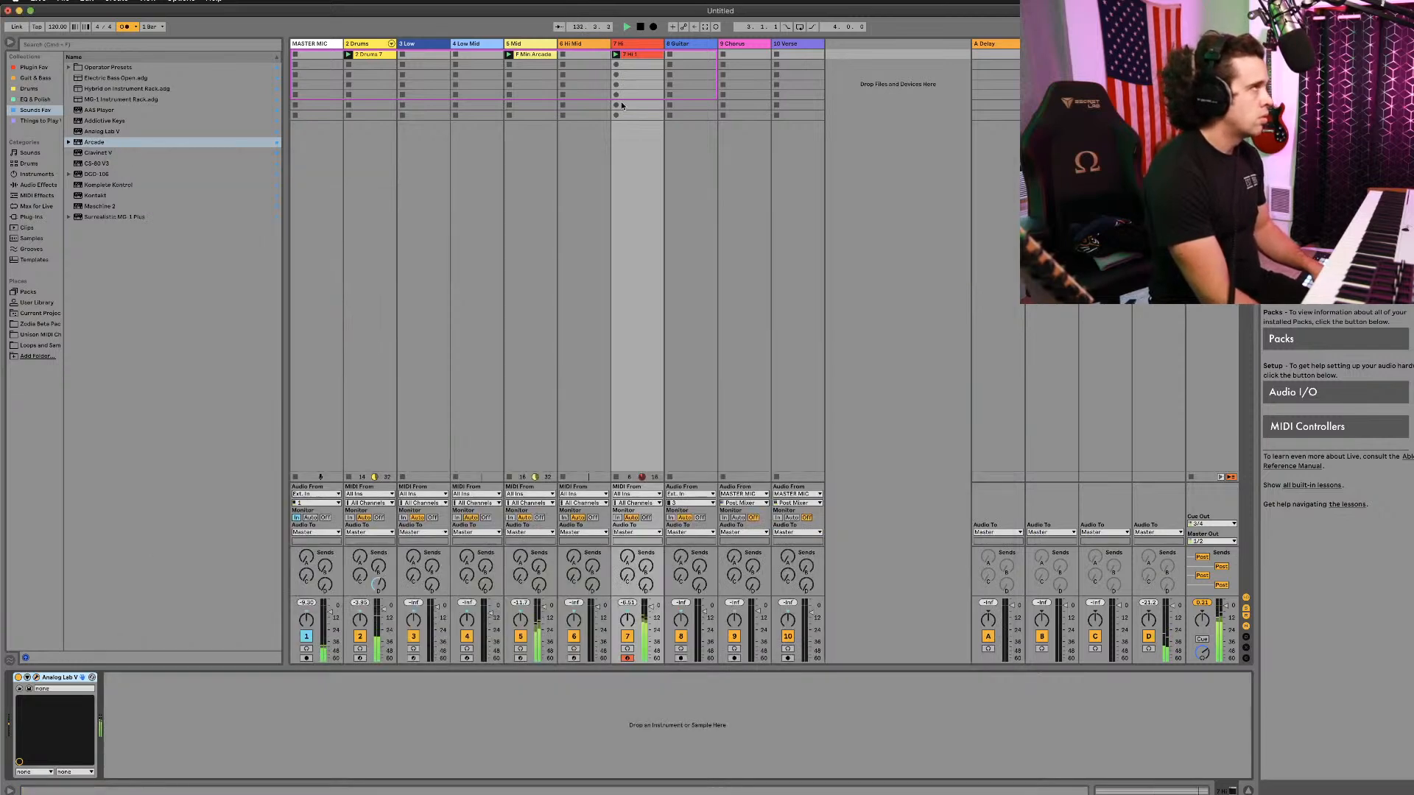
Step: Open the 7 Hi clip's notes, set its scale to F Minor, and show only the notes in that scale
double_click(640, 55)
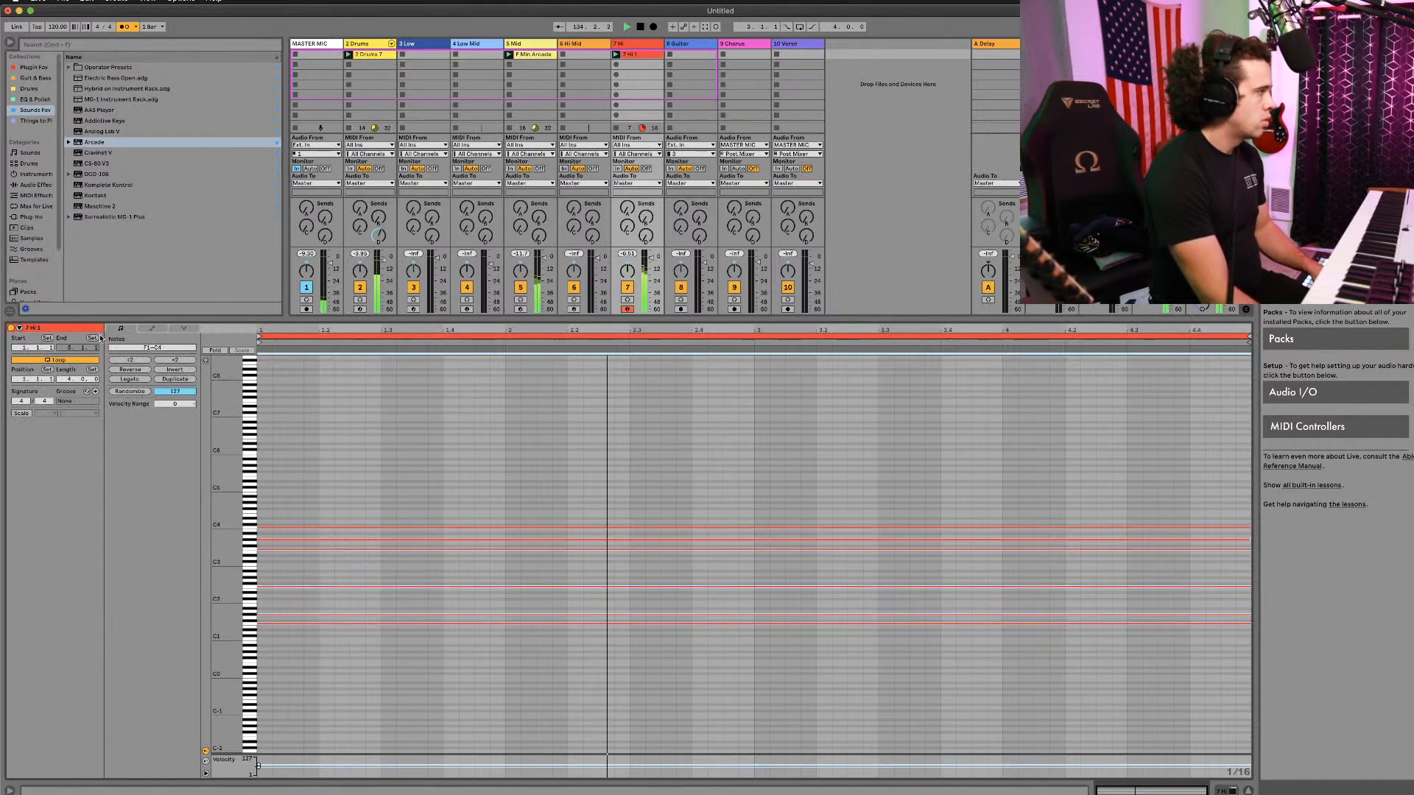
left_click(21, 413)
left_click(46, 413)
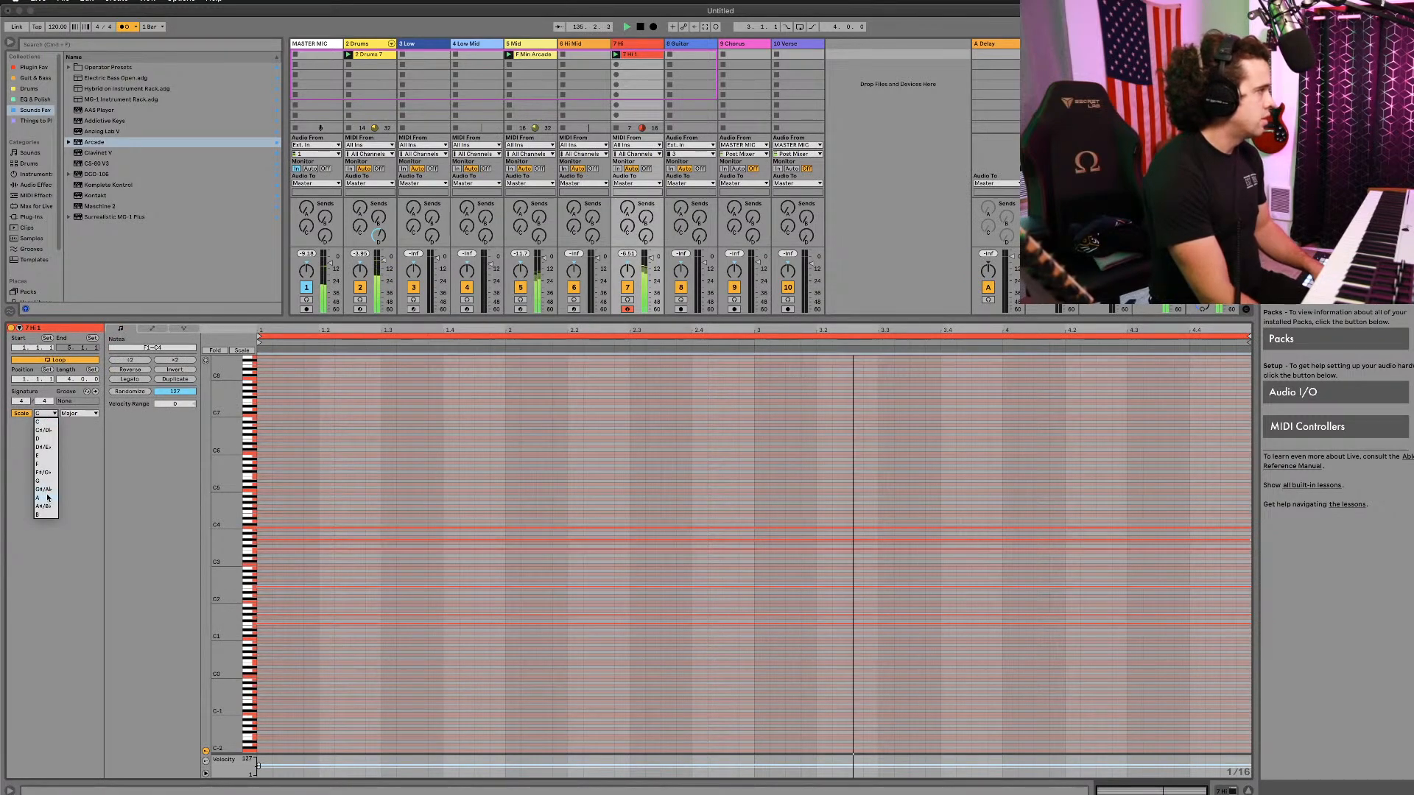
left_click(43, 464)
left_click(79, 413)
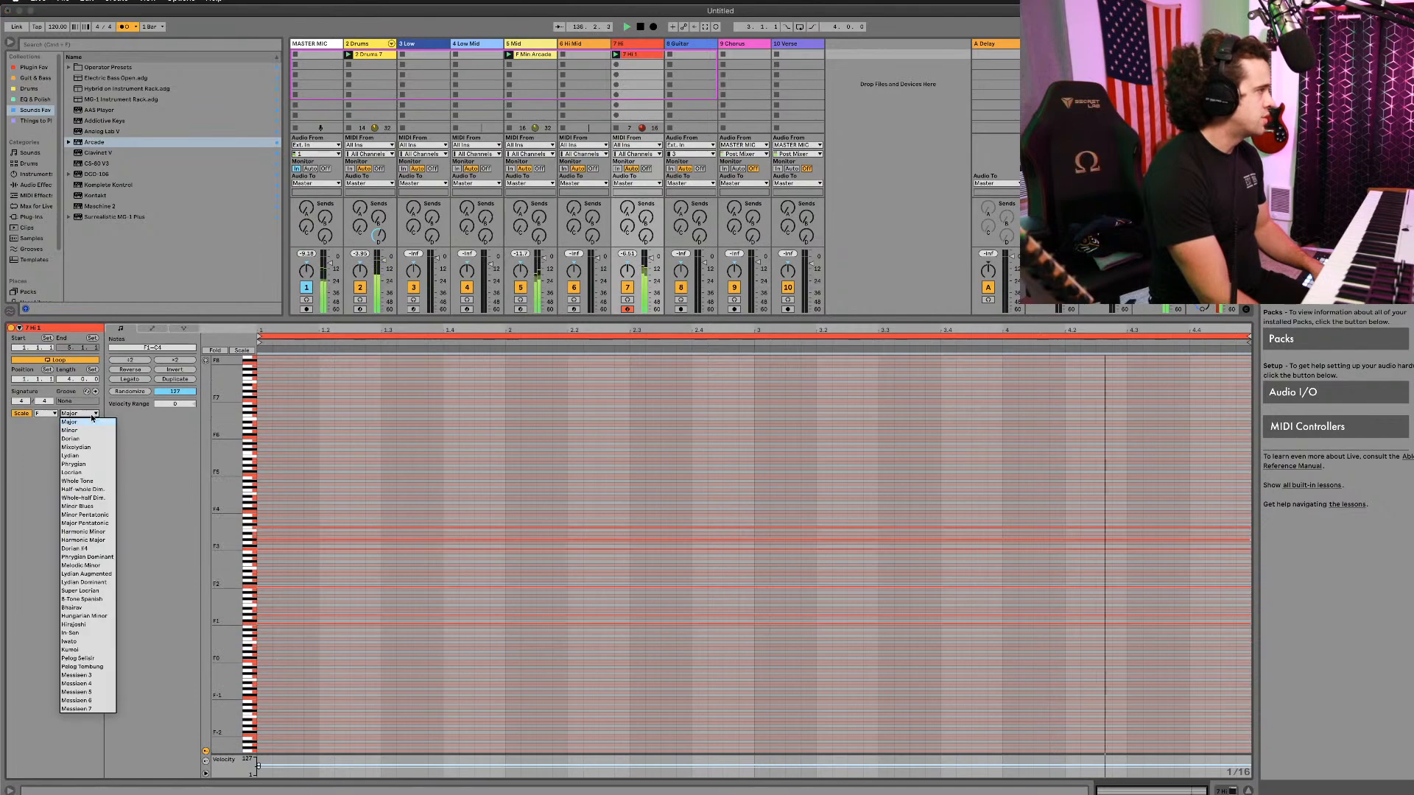
left_click(69, 430)
scroll(312, 611, "up", 3)
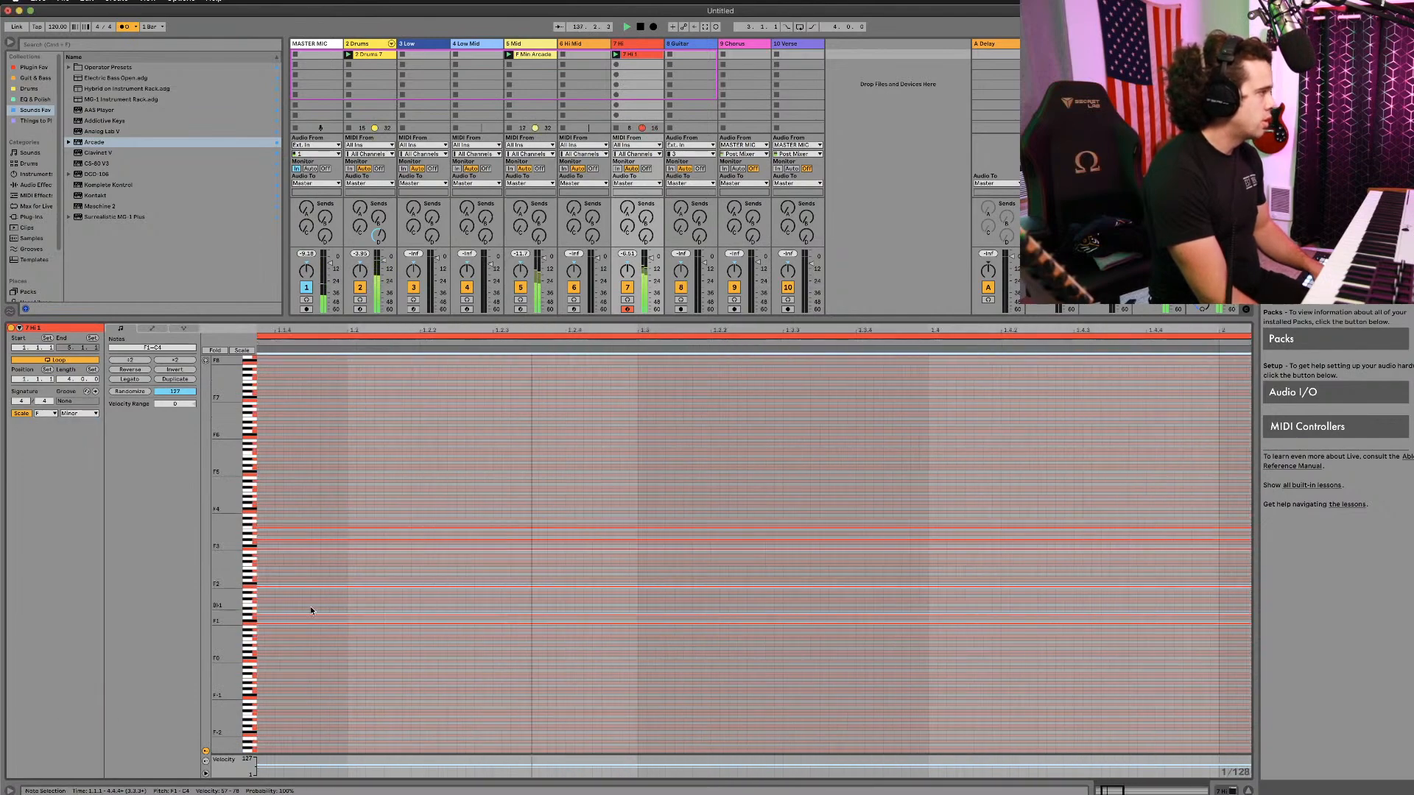
left_click(242, 350)
scroll(377, 628, "up", 1)
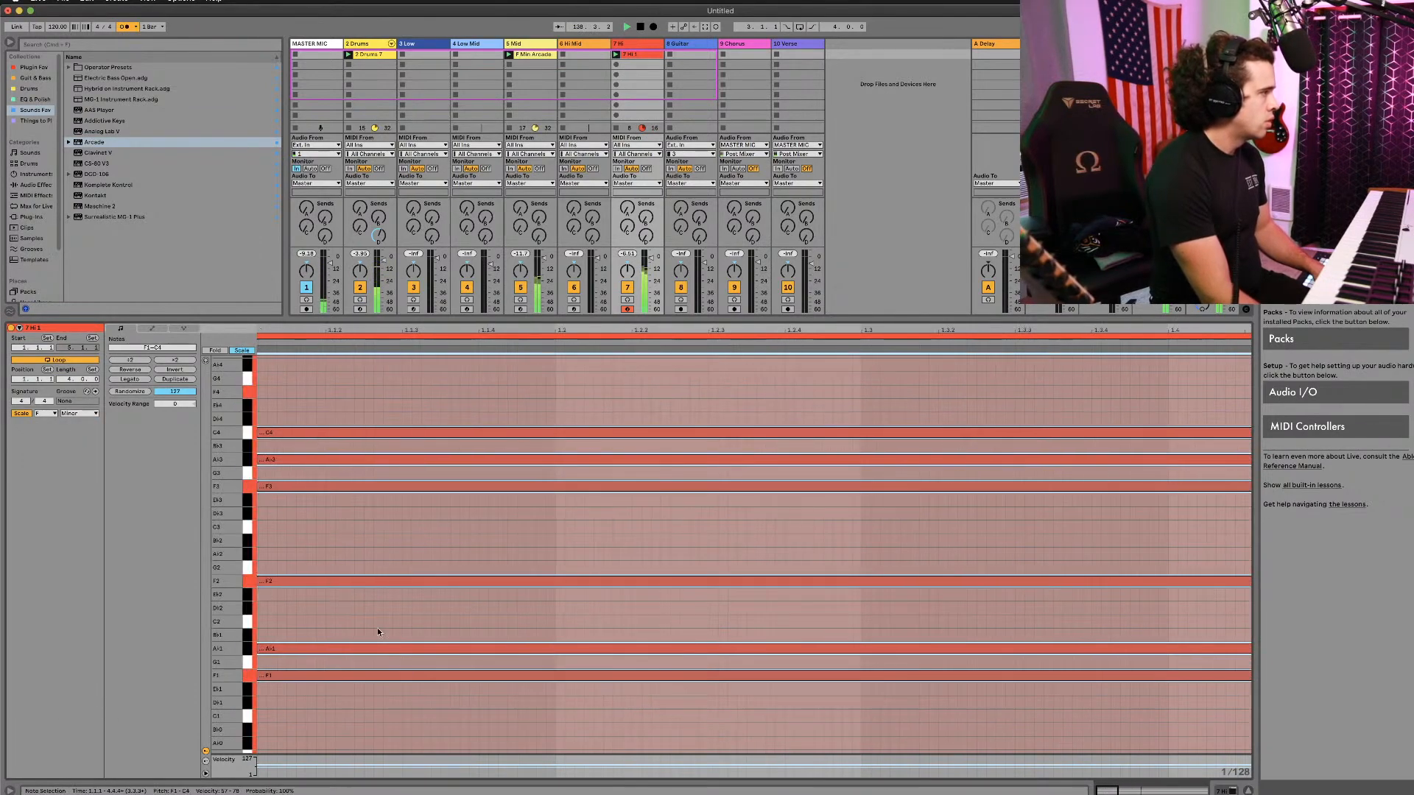
Step: Add C2 and F4 notes at the start of the 7 Hi clip and extend each one to the clip's end with Legato
left_click(307, 520)
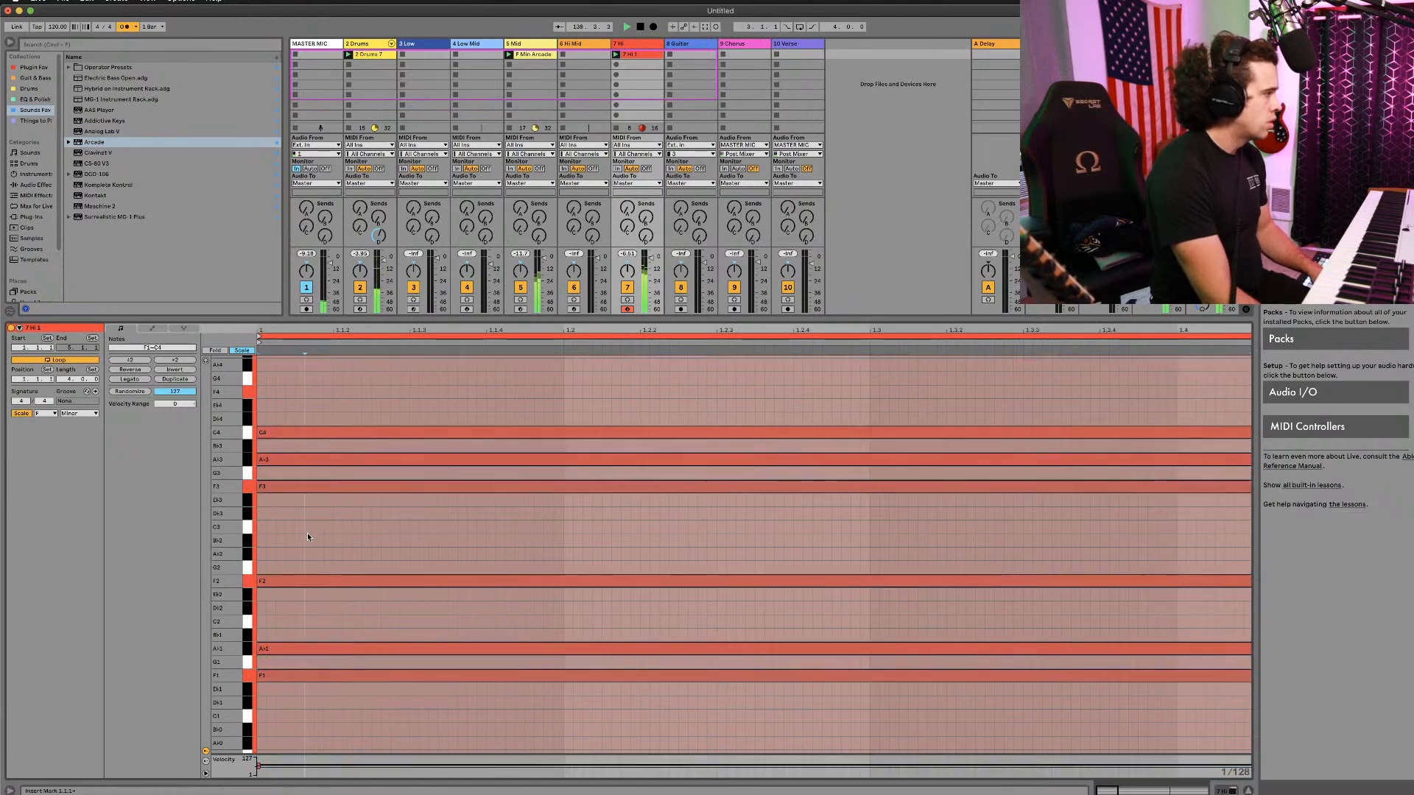
double_click(262, 621)
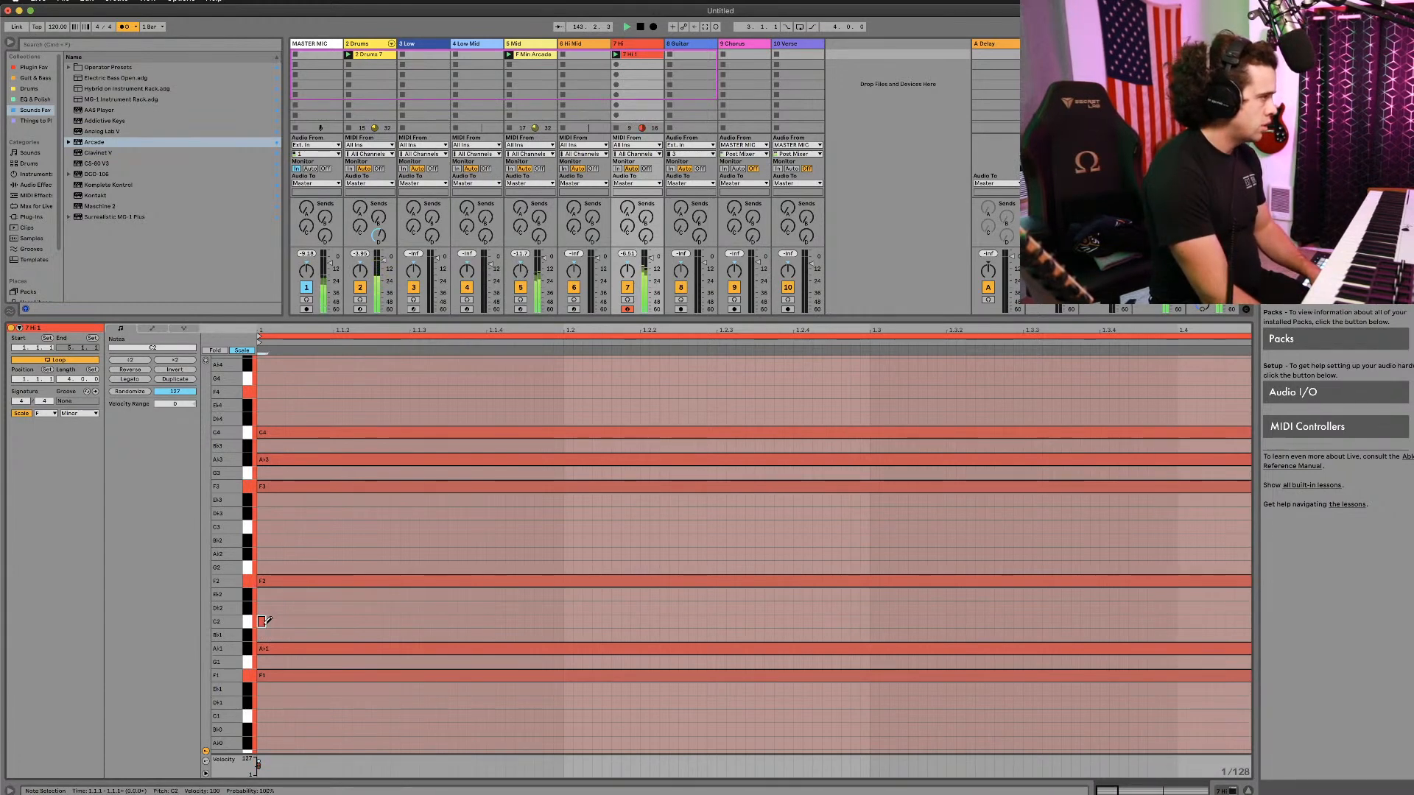
left_click(124, 379)
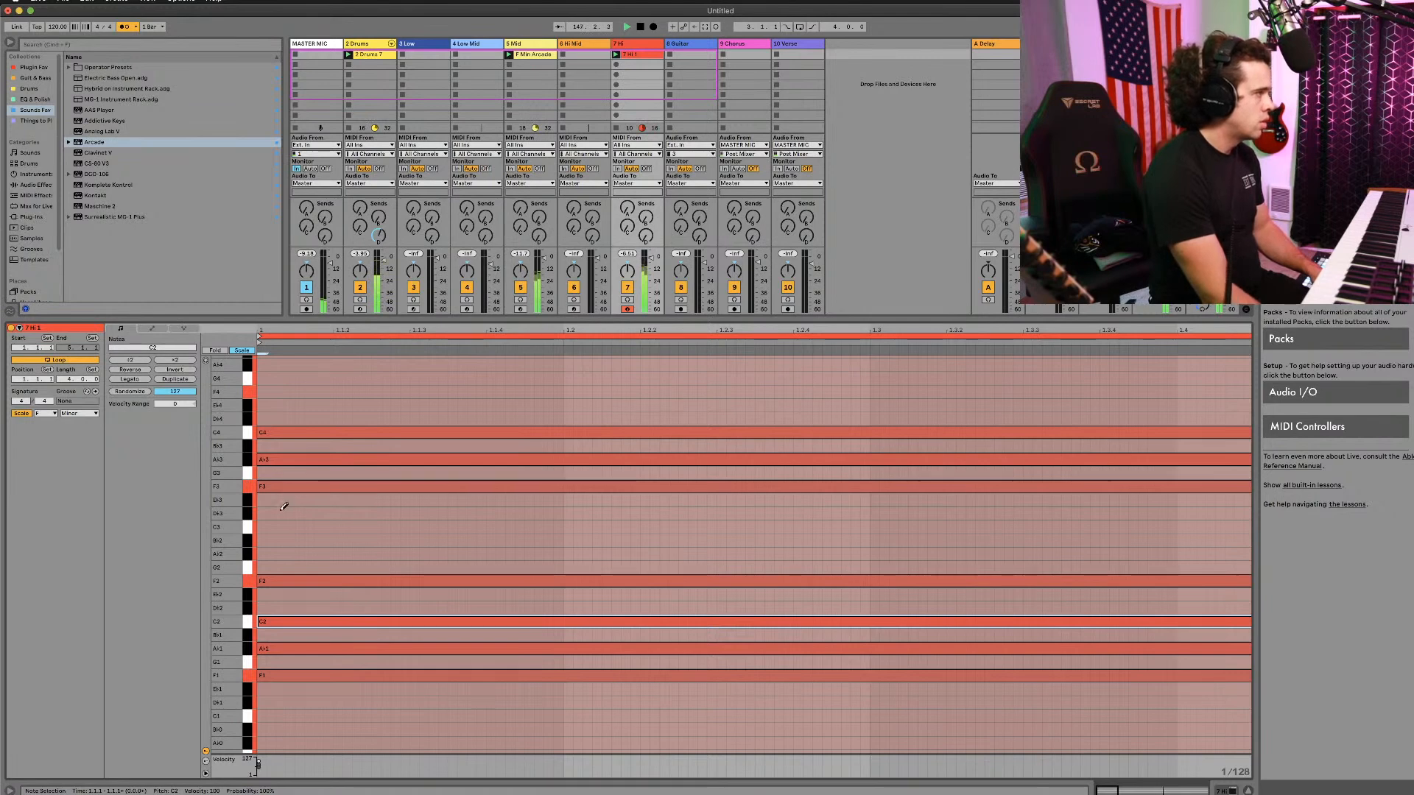
scroll(273, 447, "up", 2)
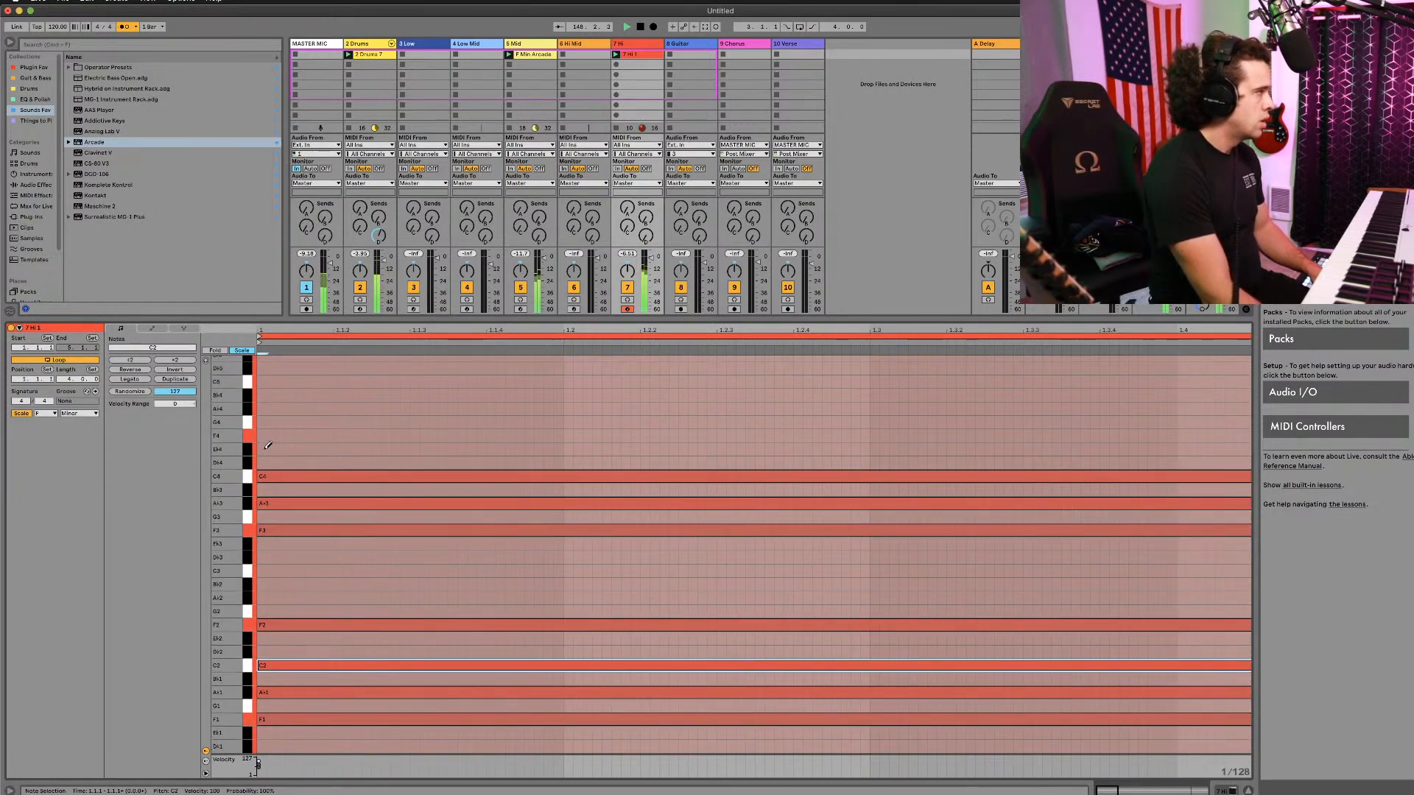
left_click(262, 436)
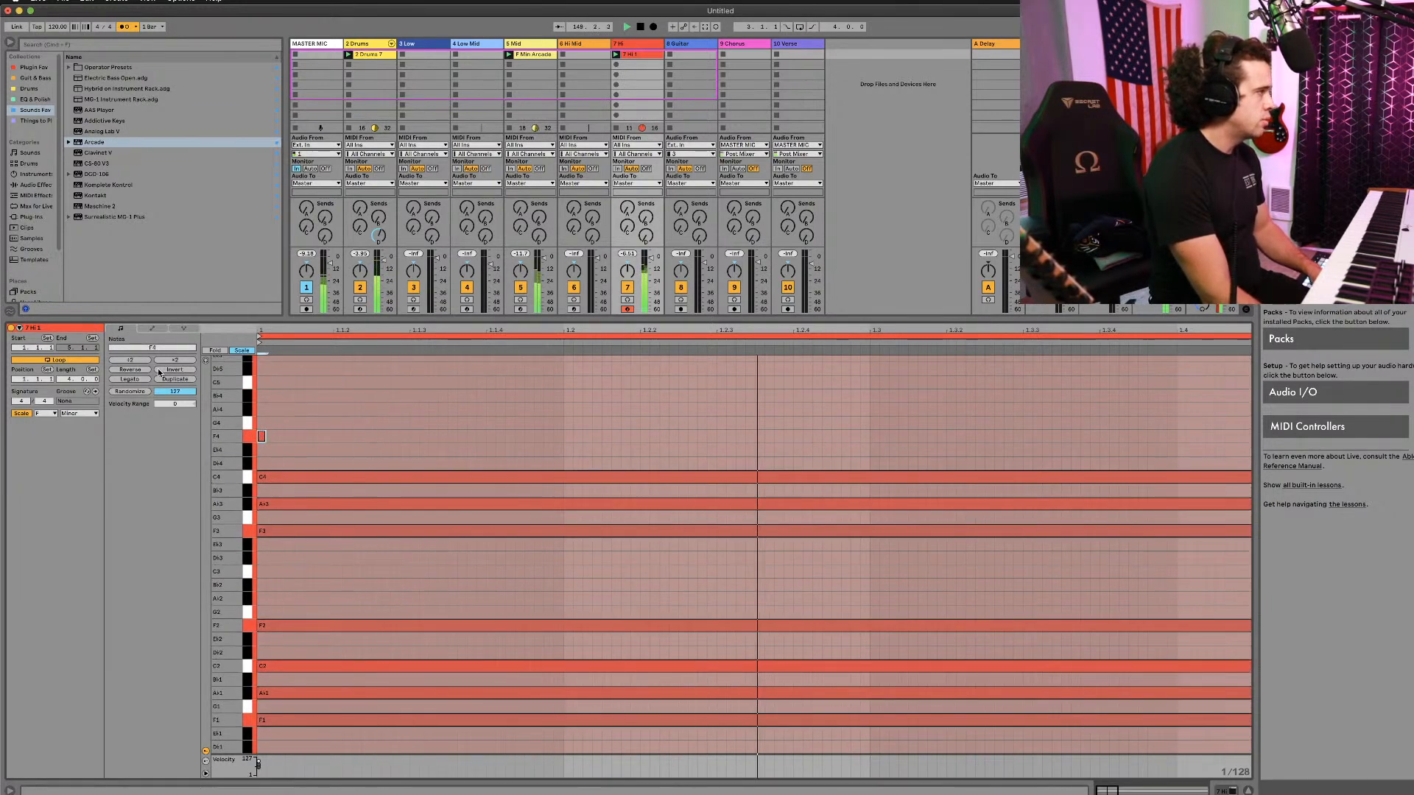
left_click(131, 380)
Step: Shorten all of the clip's notes to the first two bars and duplicate them into bars 3 and 4
scroll(625, 535, "down", 1)
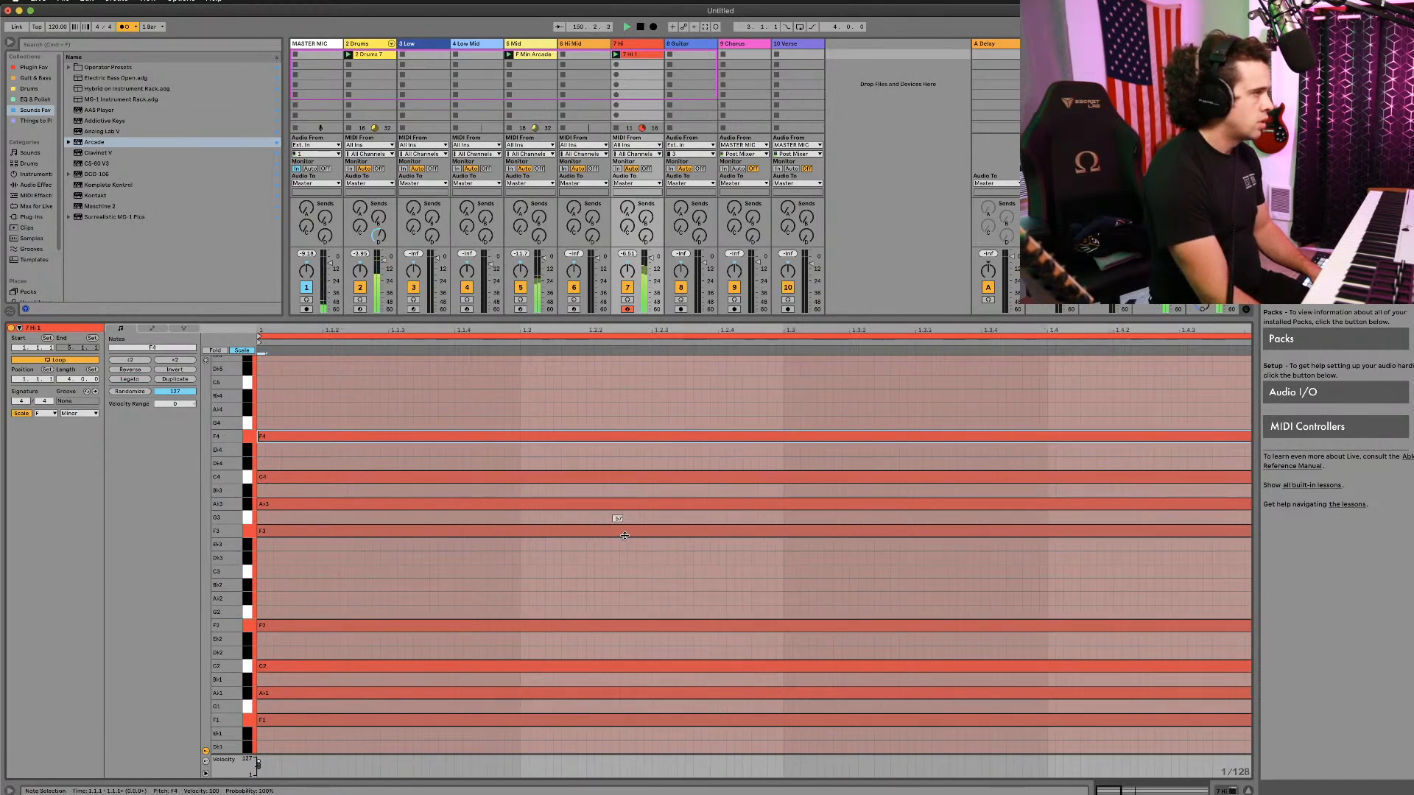
scroll(628, 529, "down", 5)
scroll(617, 524, "down", 5)
key("space")
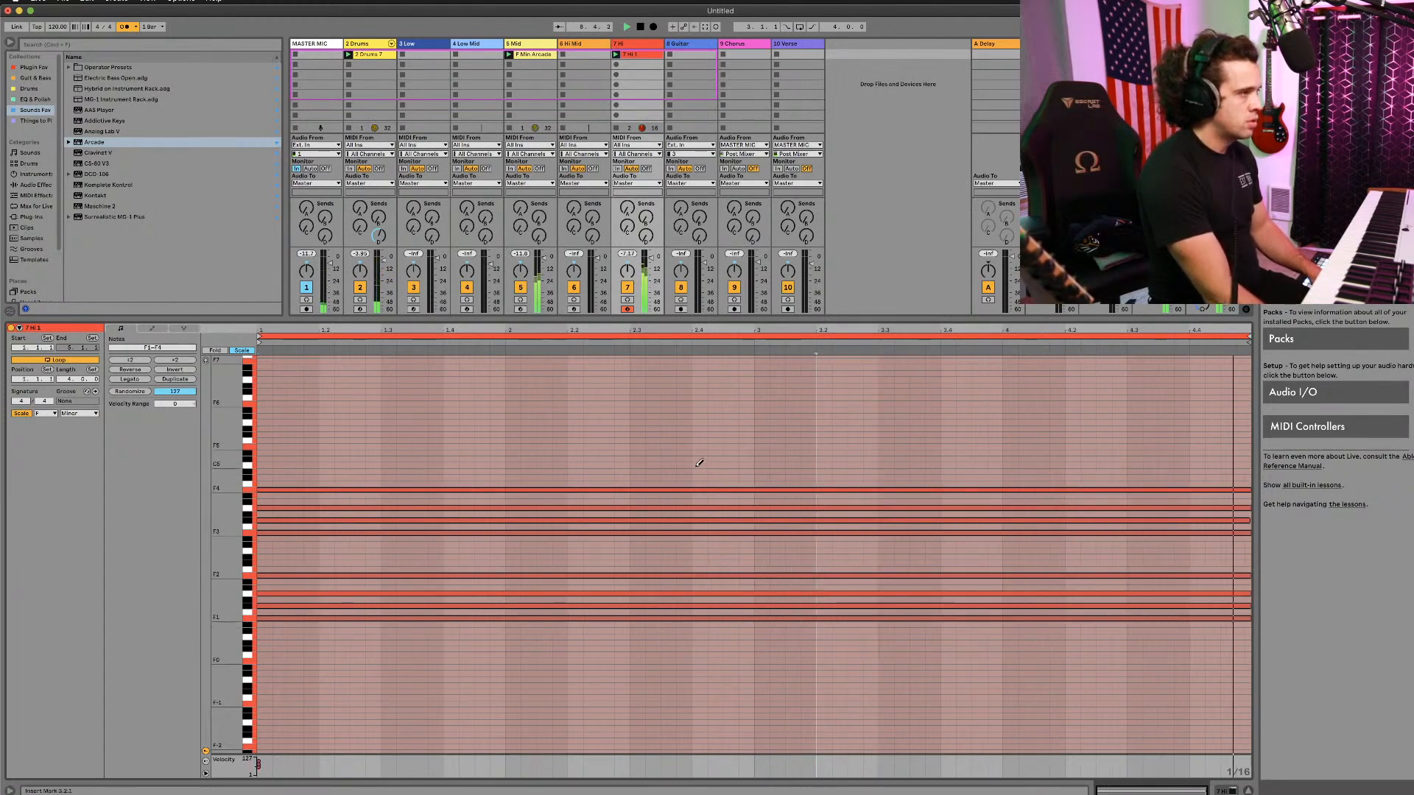
left_click_drag(696, 463, 677, 622)
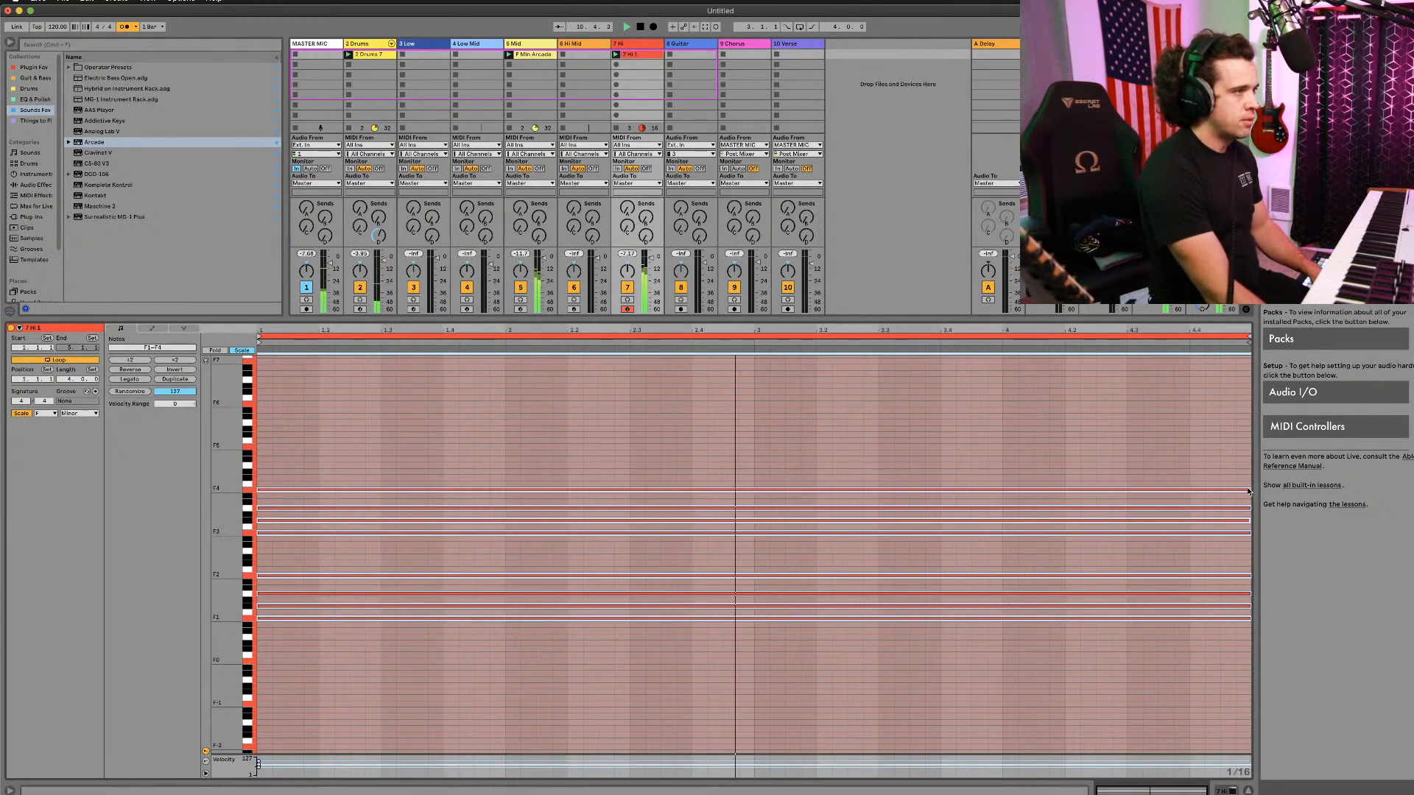
left_click_drag(1250, 492, 745, 489)
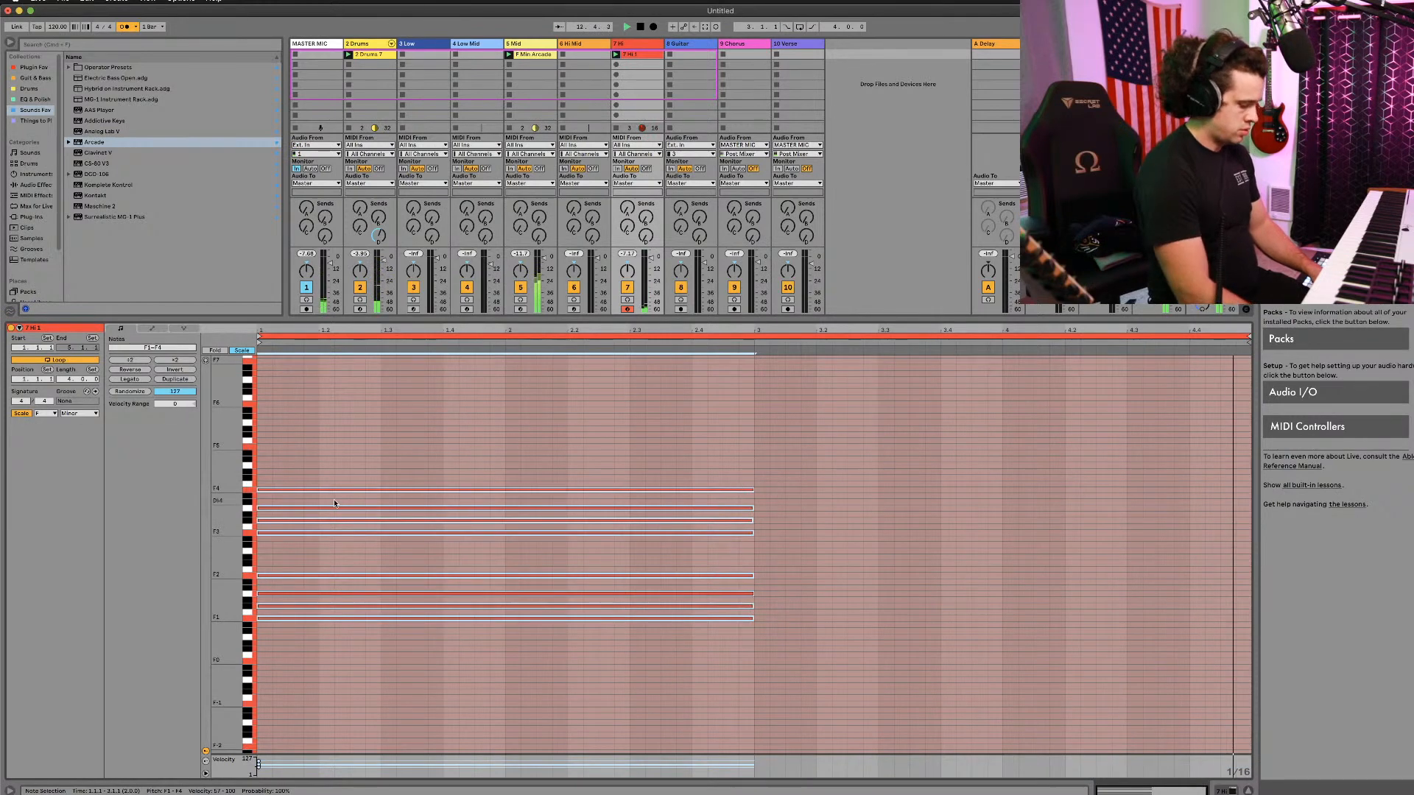
key("super+d")
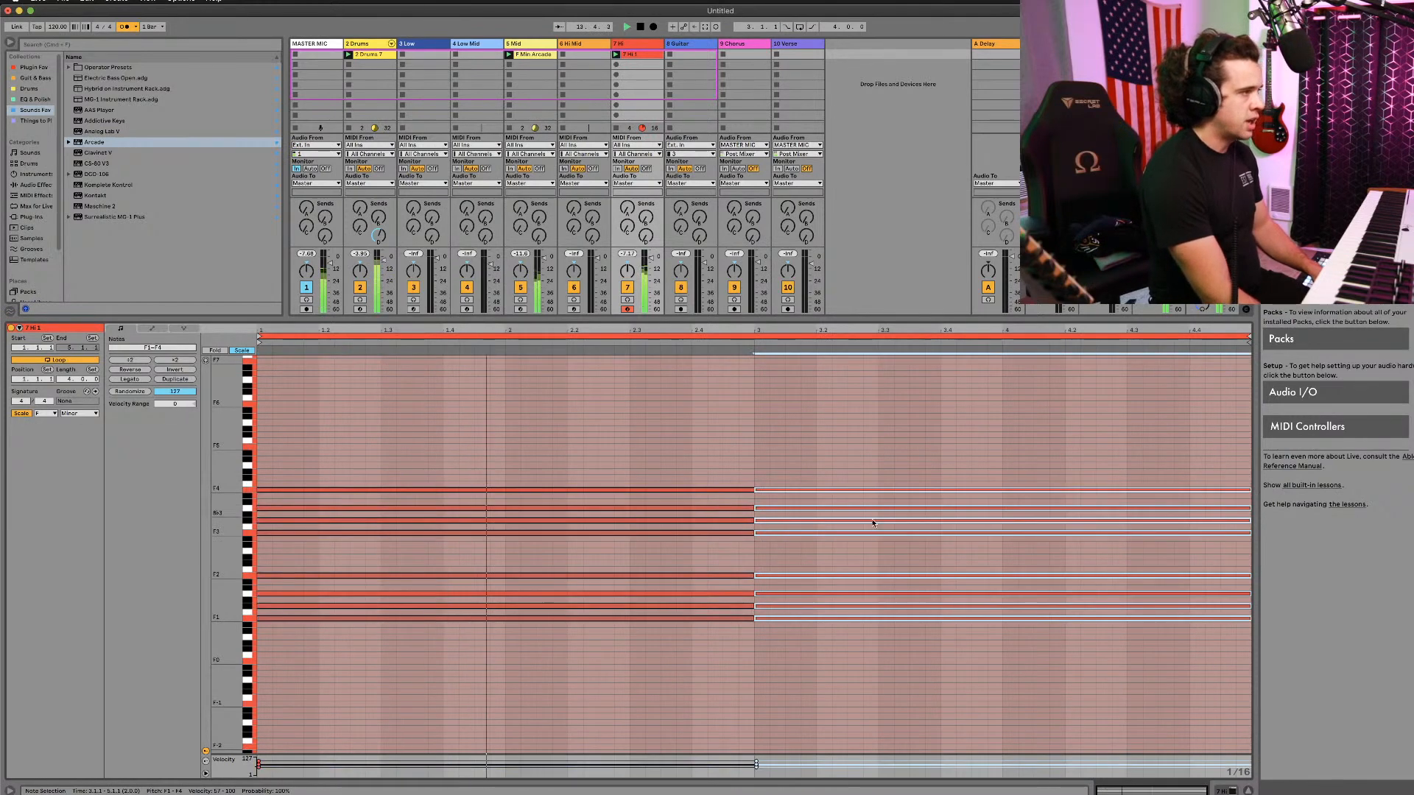
Step: Transpose the duplicated chord down an octave, try it an octave above the original, and return it to the lower octave
key("shift+Down")
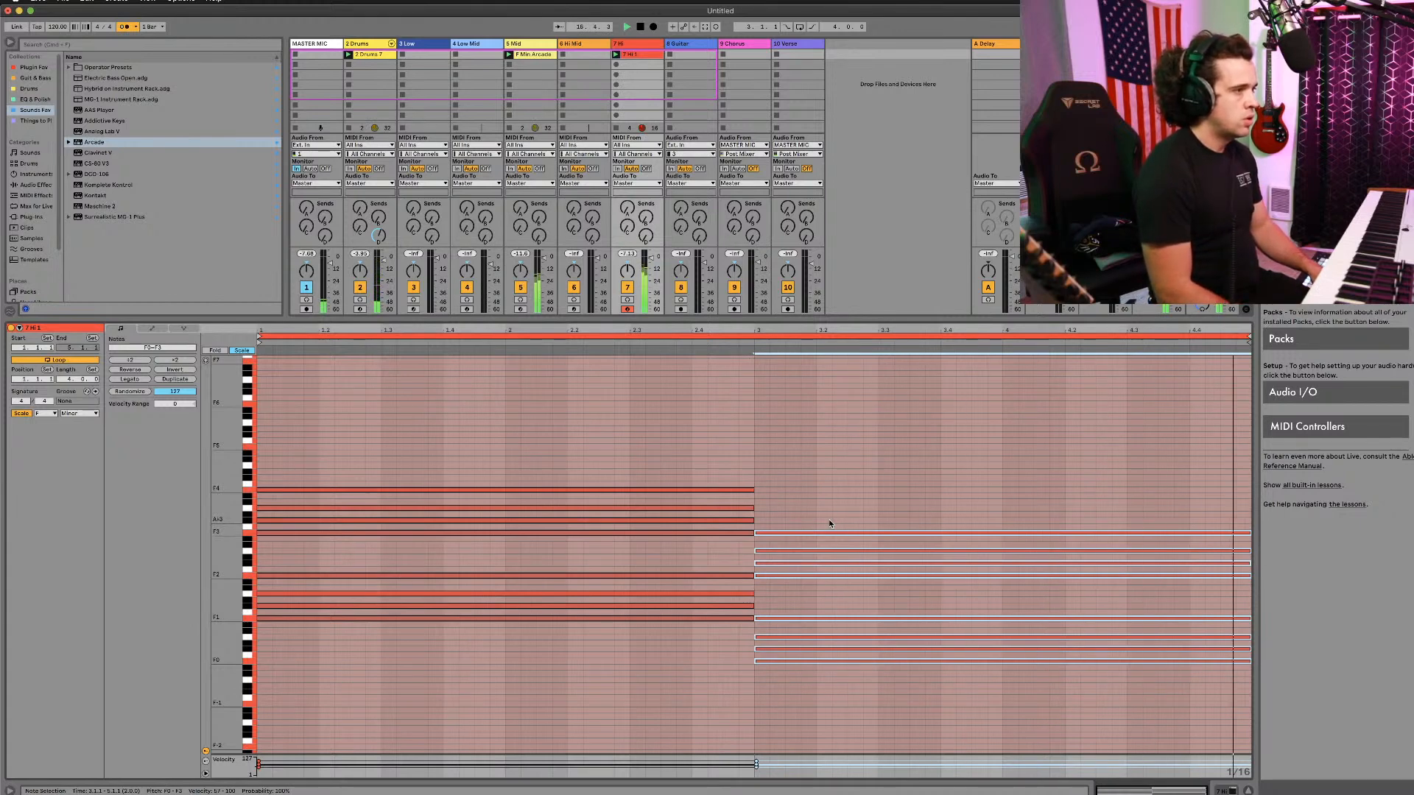
key("shift+Up")
key("shift+Up")
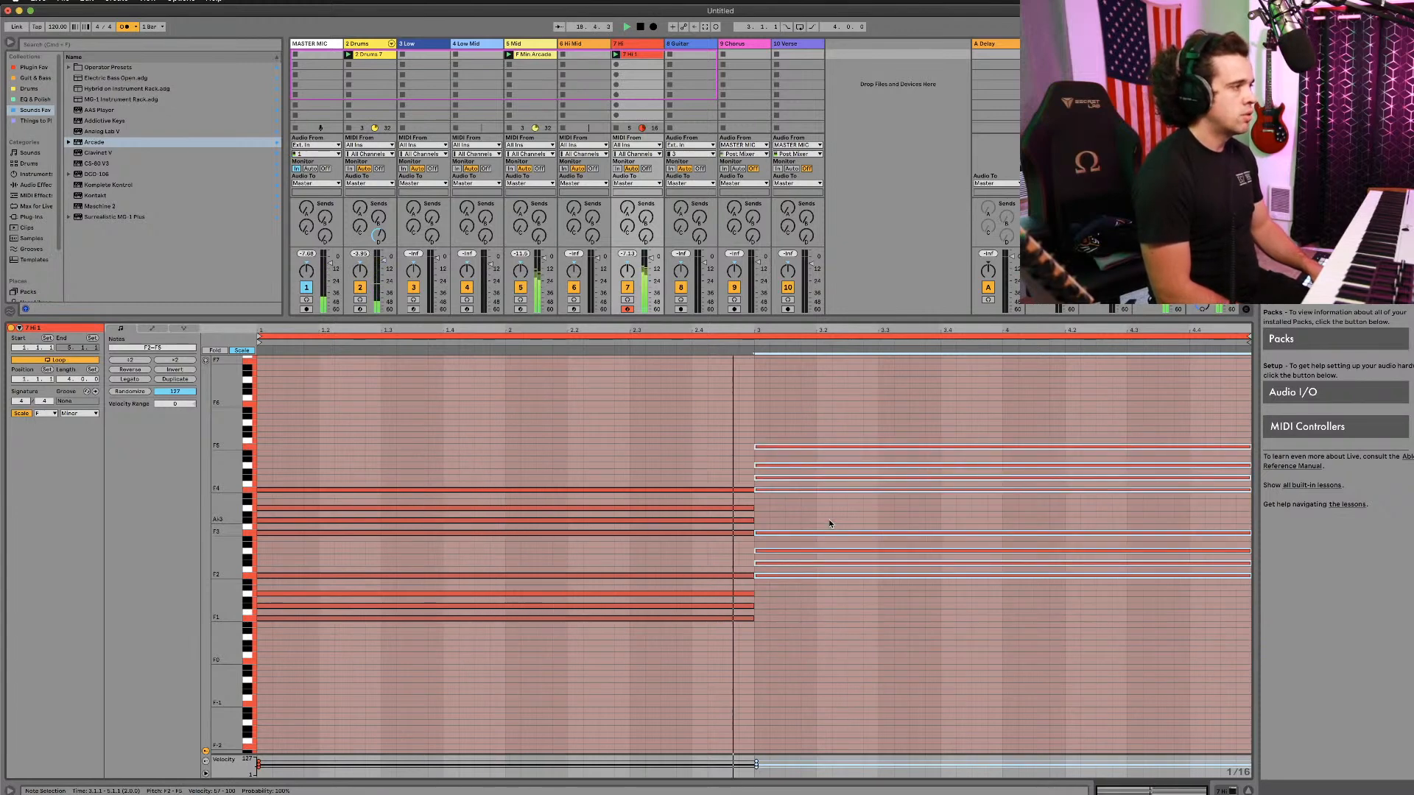
key("shift+Down")
key("shift+Down")
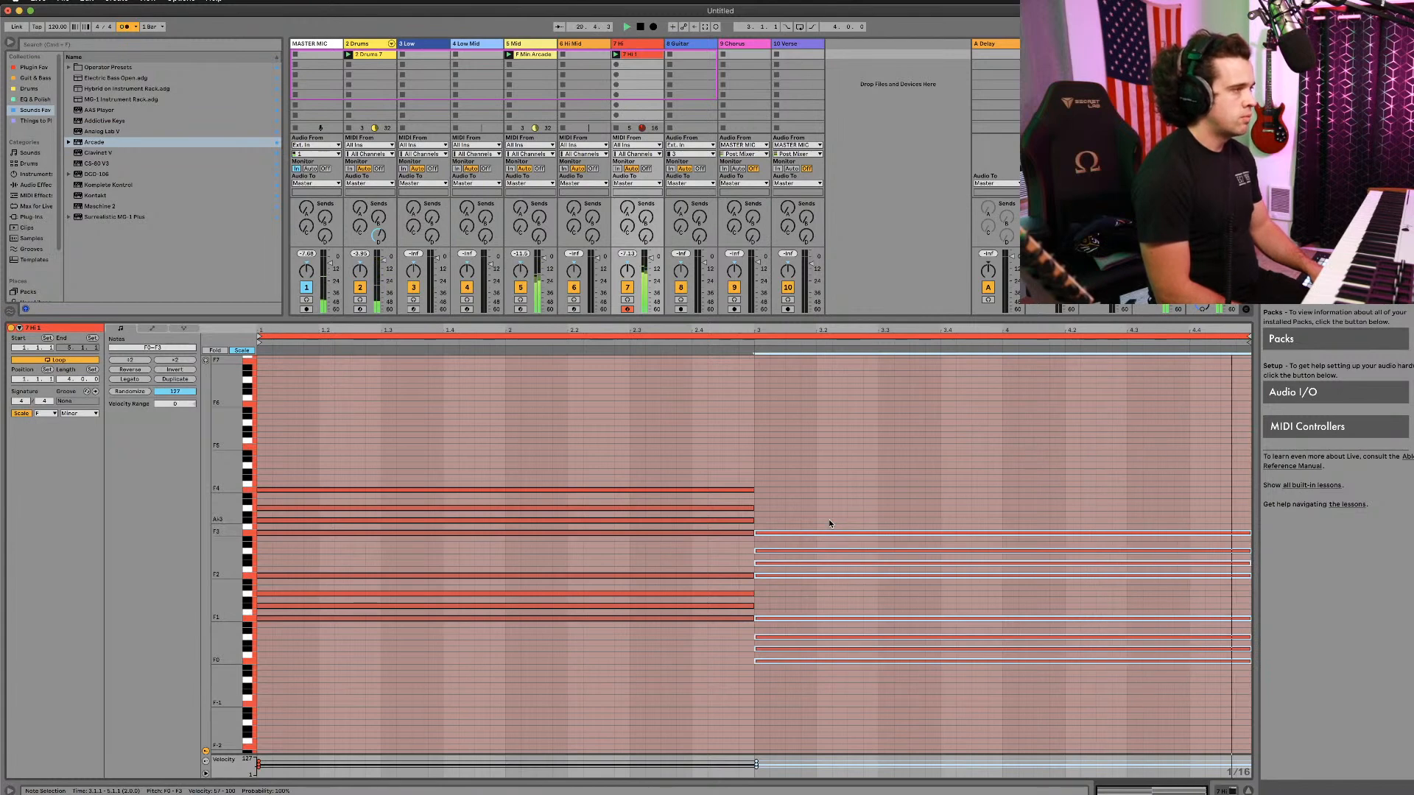
left_click(810, 595)
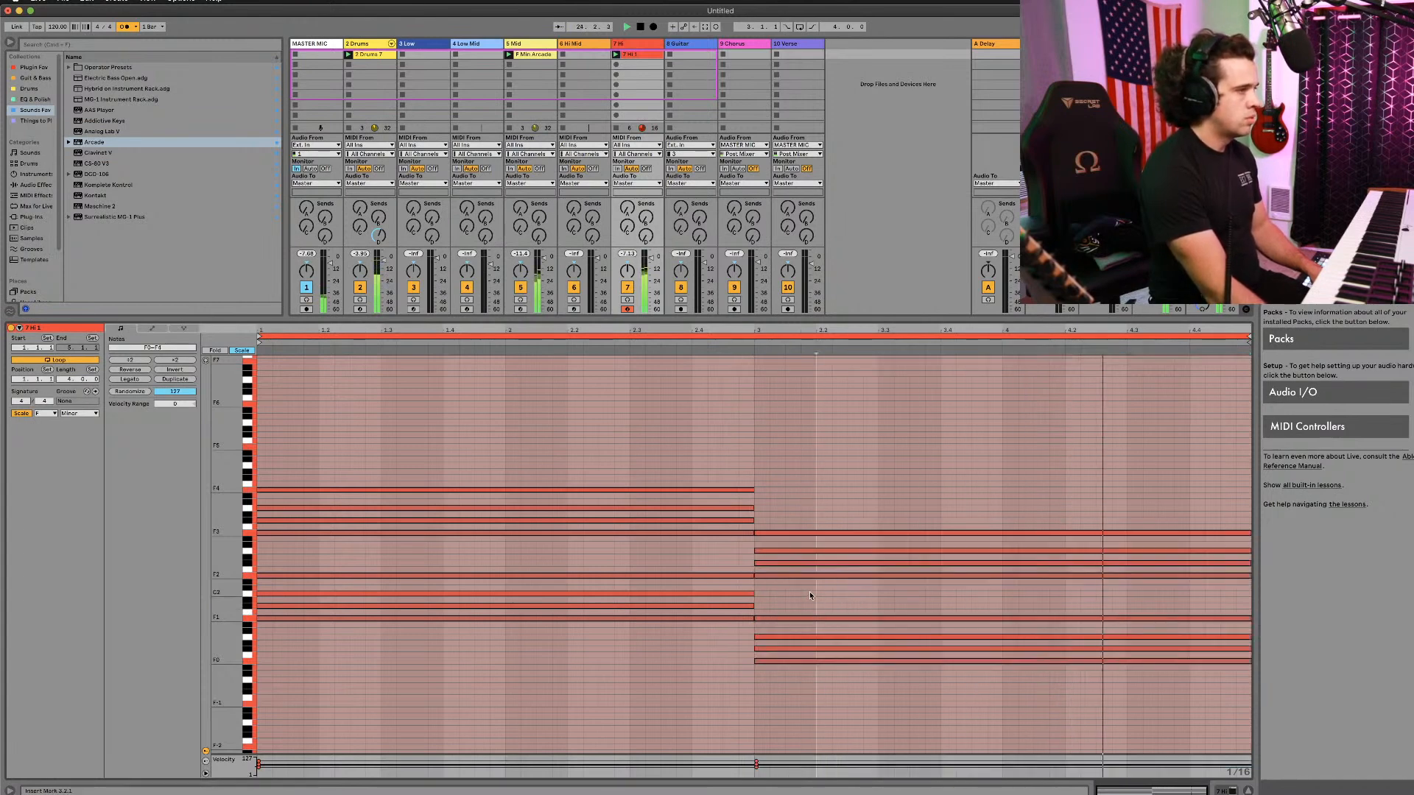
Step: Move the lowest note of the chord in bars 3 and 4 from F0 up to A♭1
left_click(786, 661)
scroll(785, 661, "up", 1)
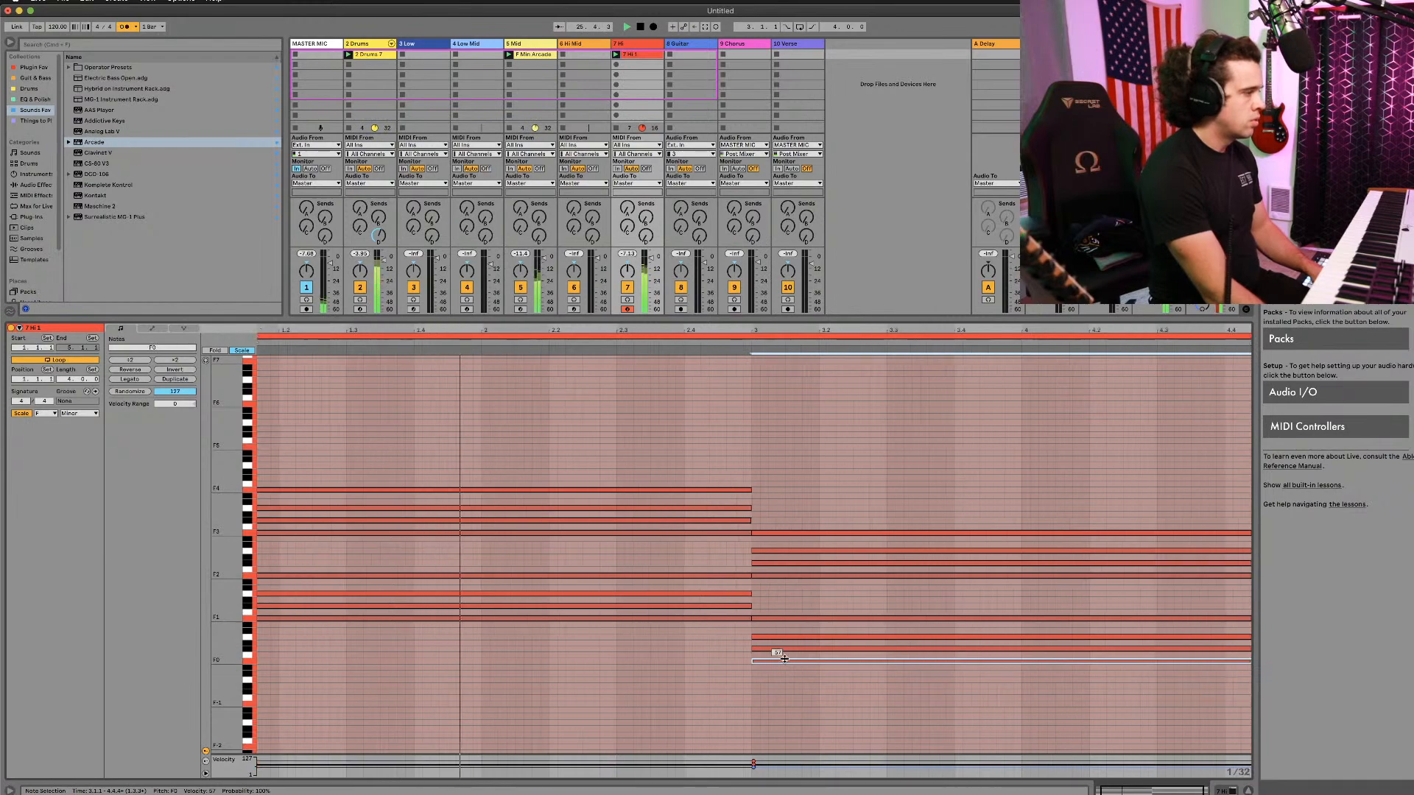
scroll(783, 660, "up", 4)
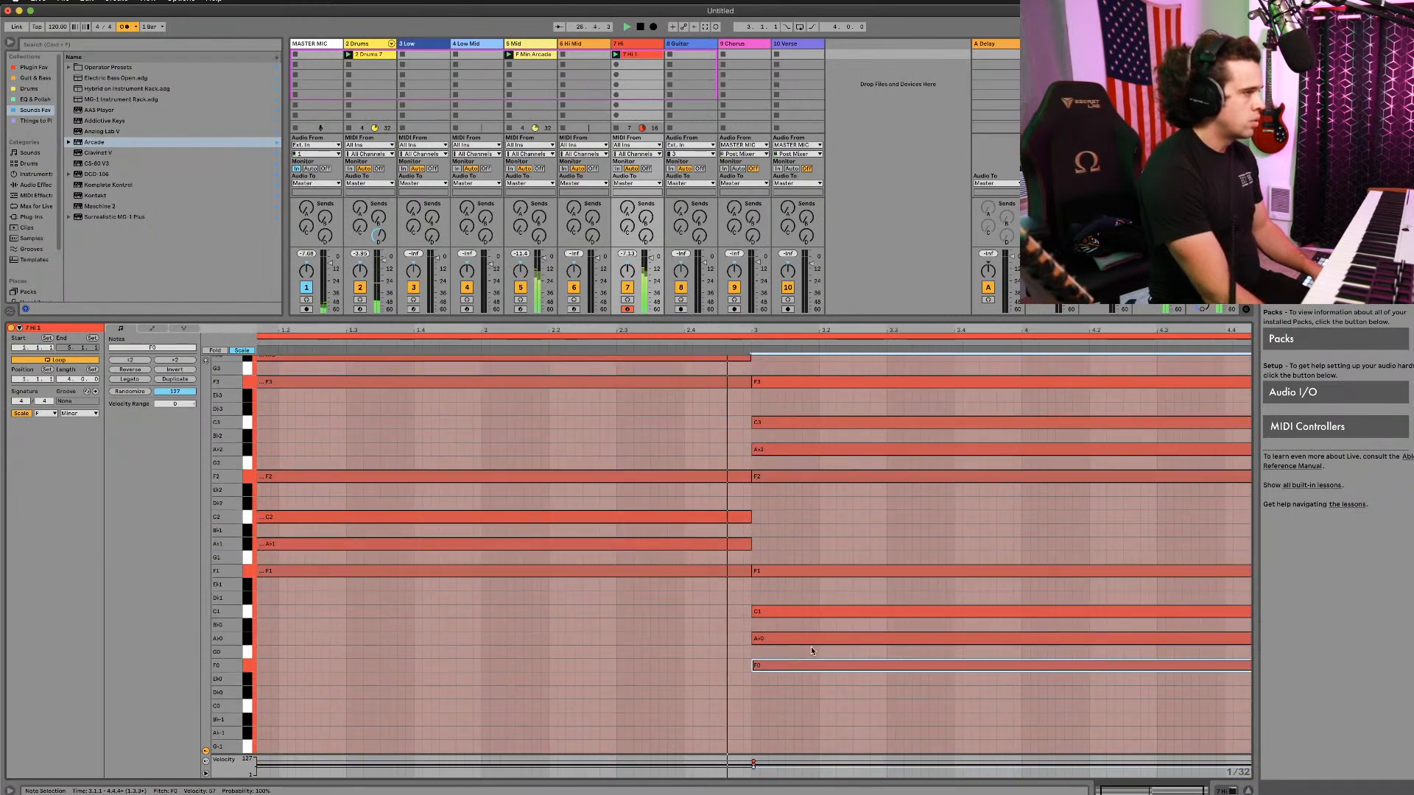
left_click_drag(796, 665, 798, 544)
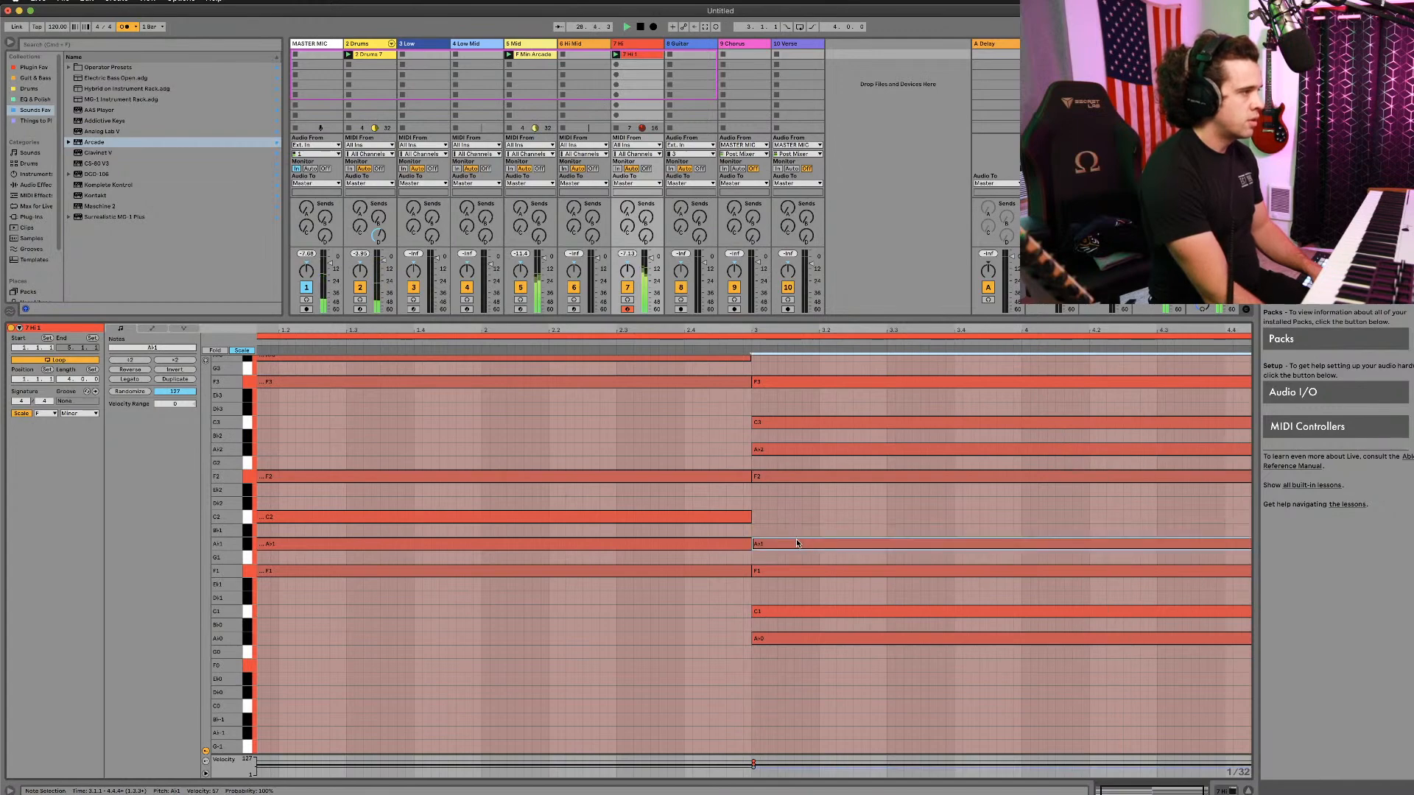
Step: Raise the C3 and C1 notes of the chord in bars 3 and 4 by an octave to C4 and C2
scroll(801, 543, "up", 4)
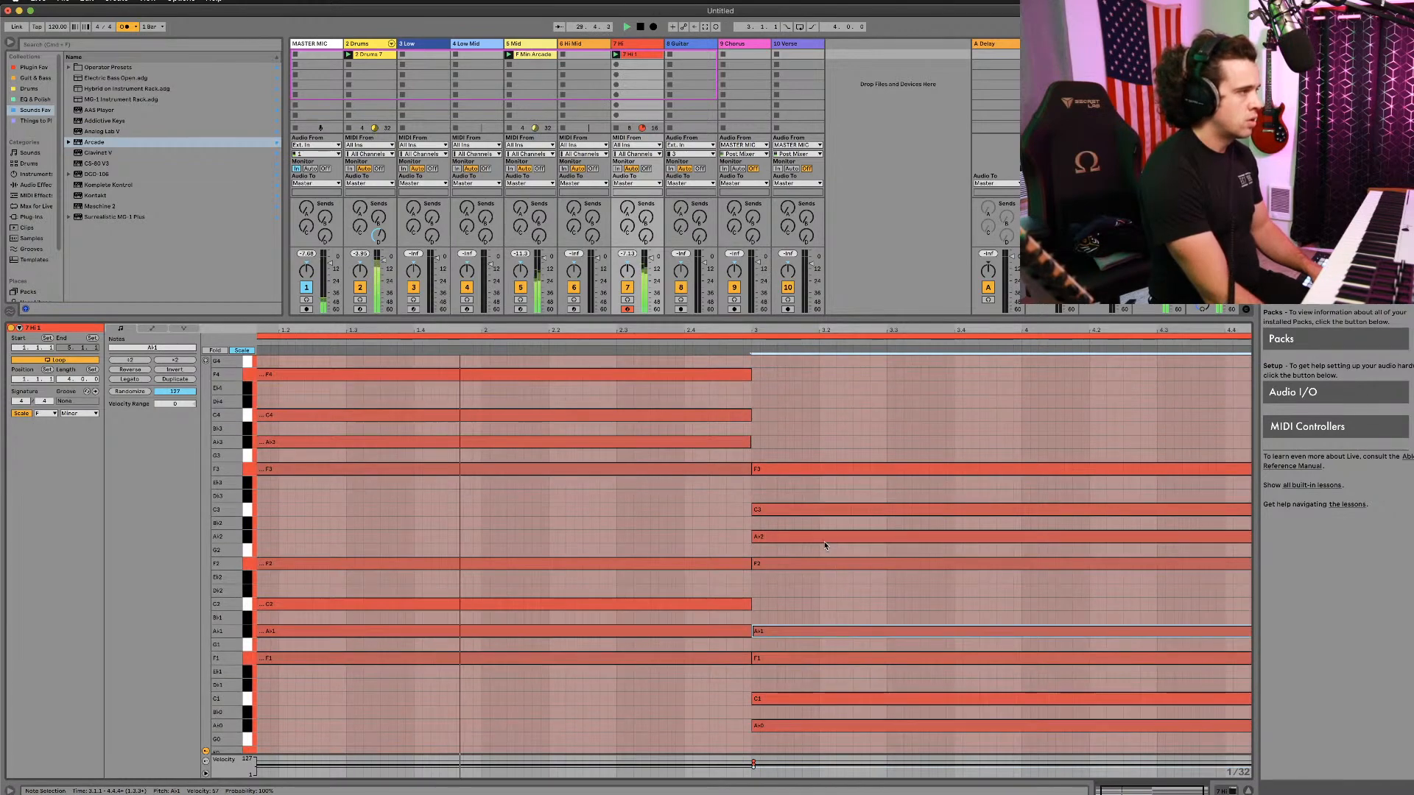
scroll(824, 559, "down", 1)
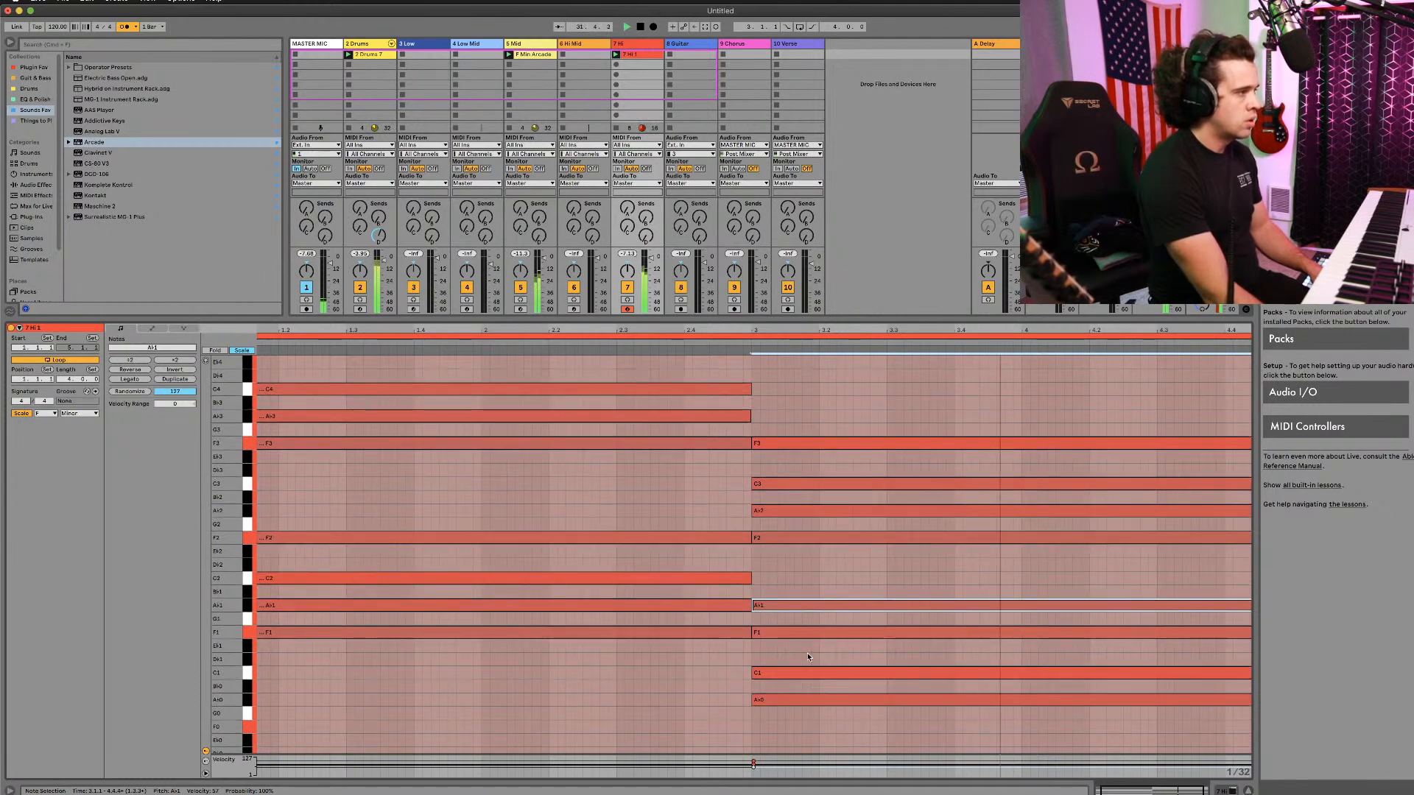
scroll(802, 625, "up", 2)
scroll(794, 475, "up", 1)
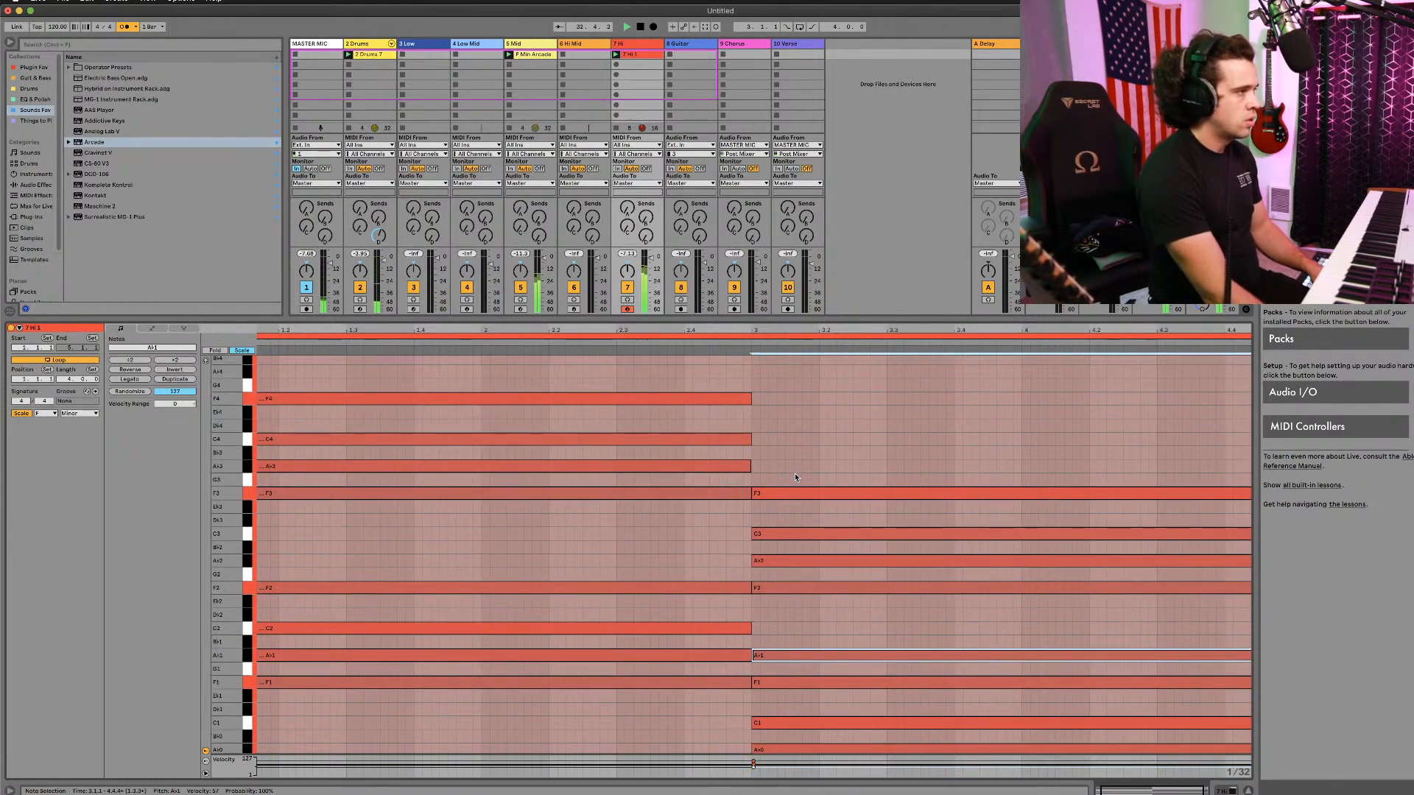
left_click(784, 534)
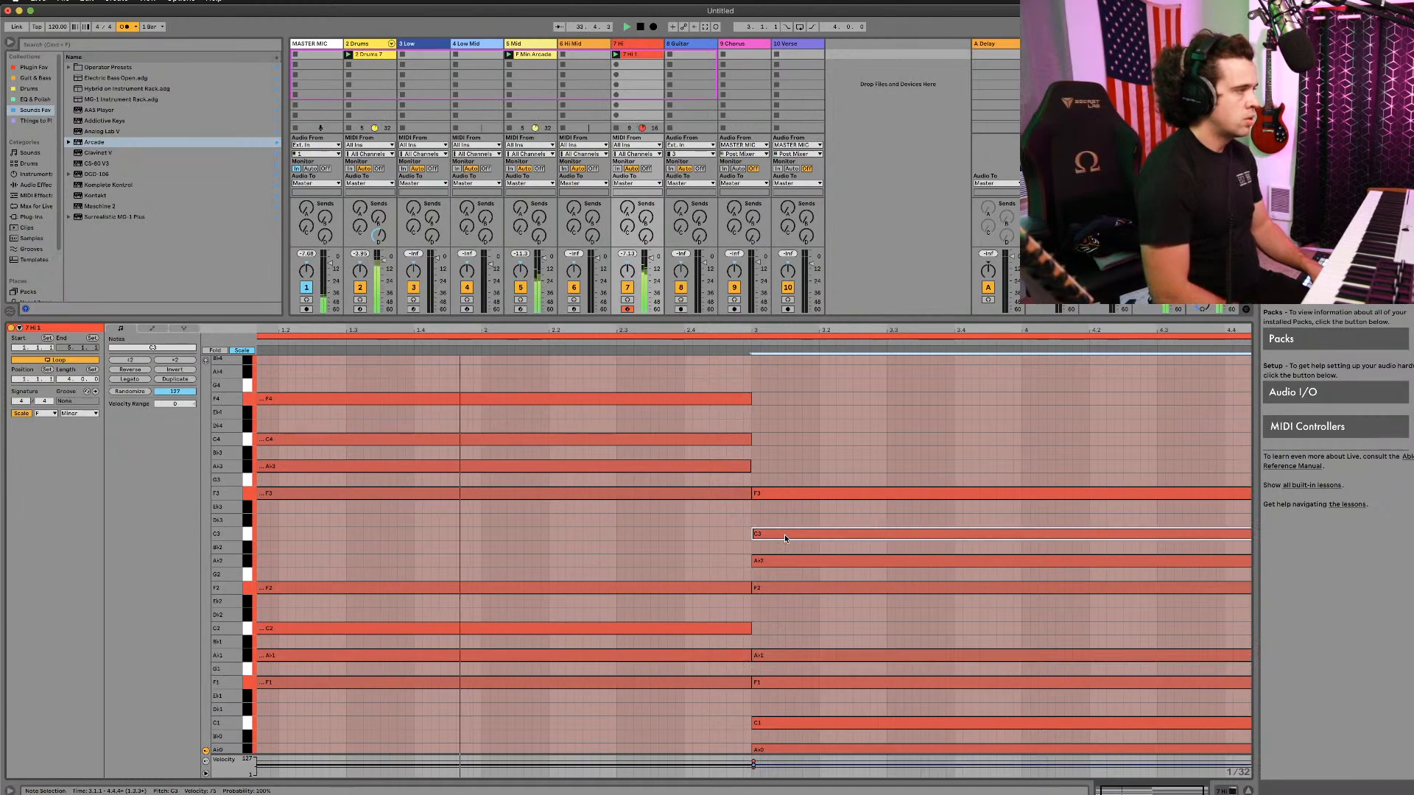
key("shift+Up")
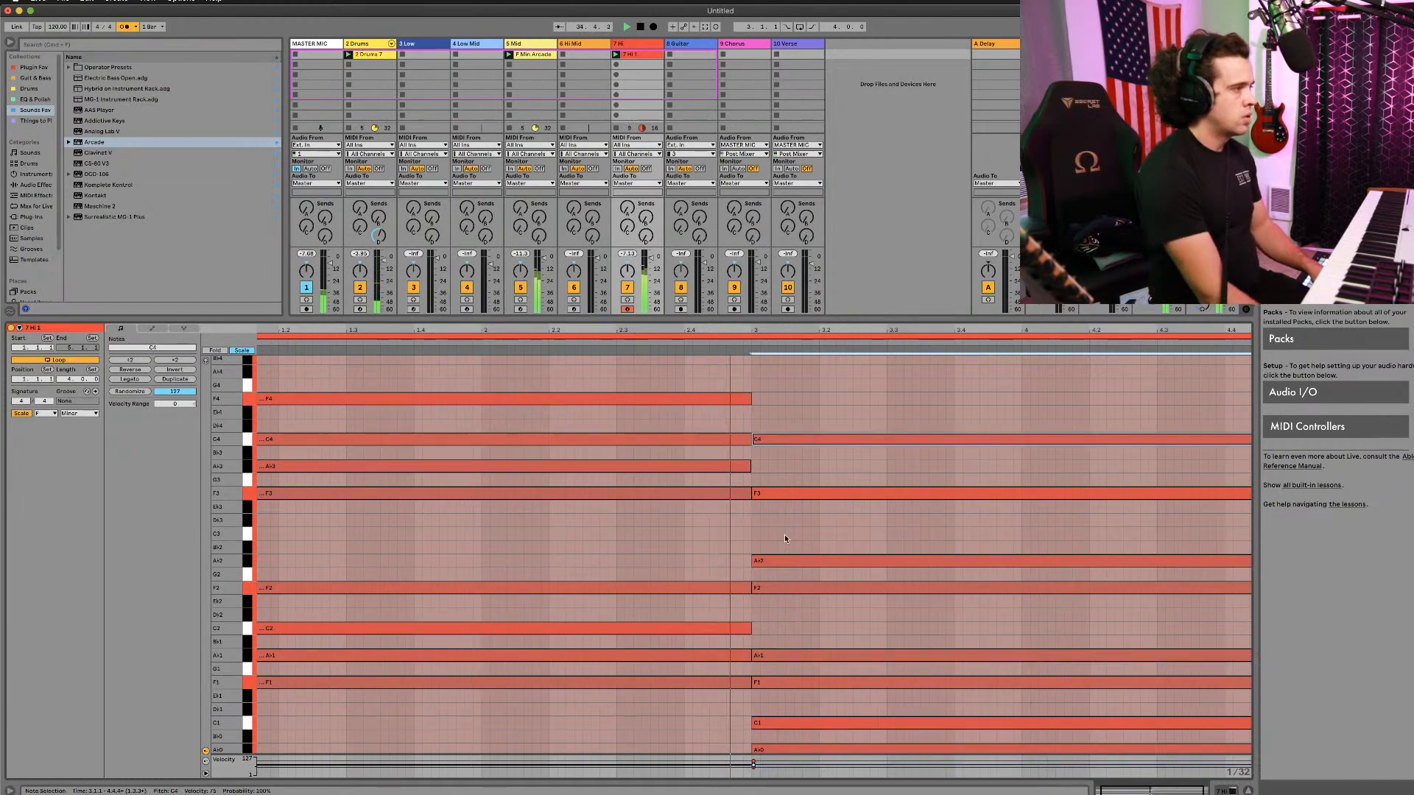
scroll(784, 539, "down", 3)
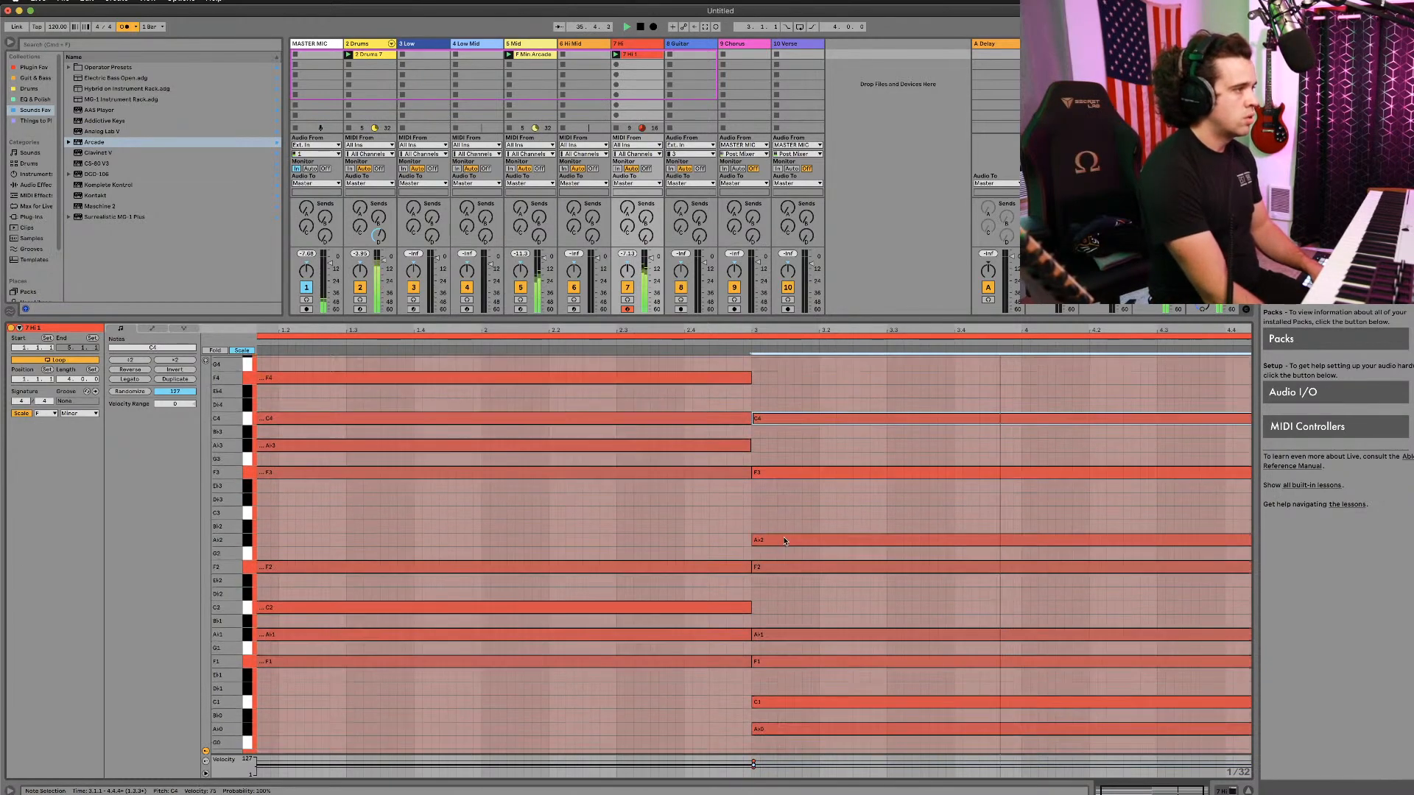
scroll(784, 541, "down", 2)
left_click(799, 660)
key("shift+Up")
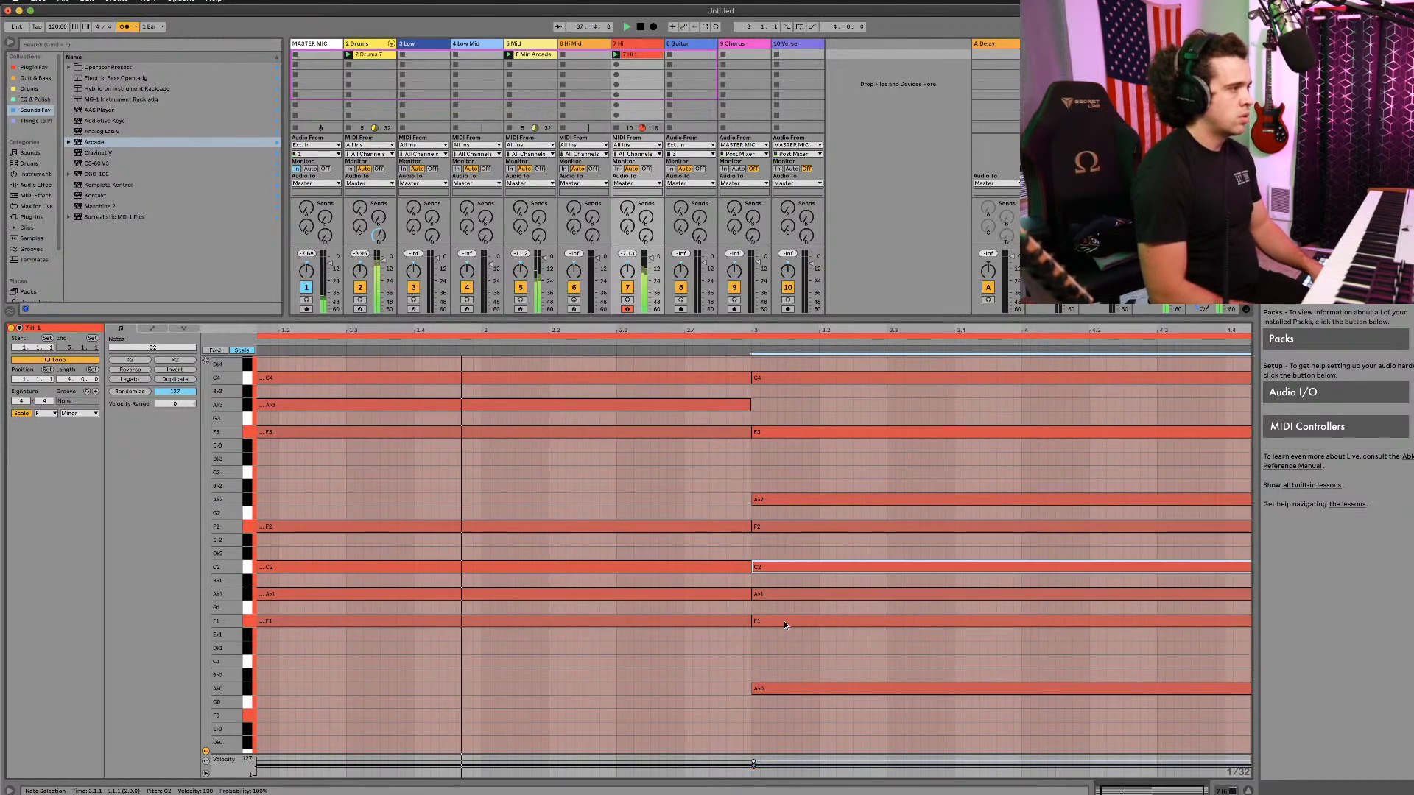
Step: Leave the 7 Hi clip's notes for the device view and select the 6 Hi Mid track
scroll(782, 621, "up", 5)
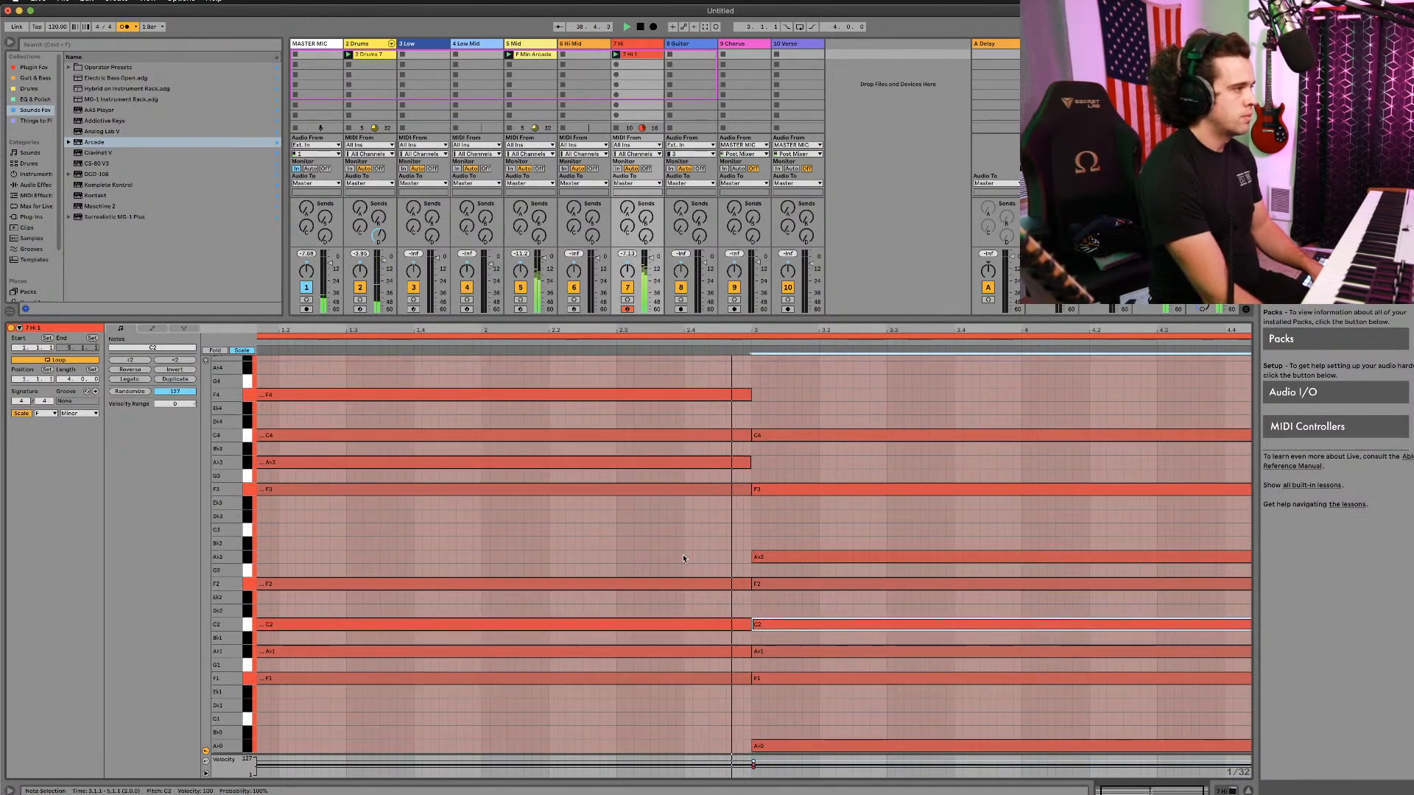
scroll(674, 548, "down", 2)
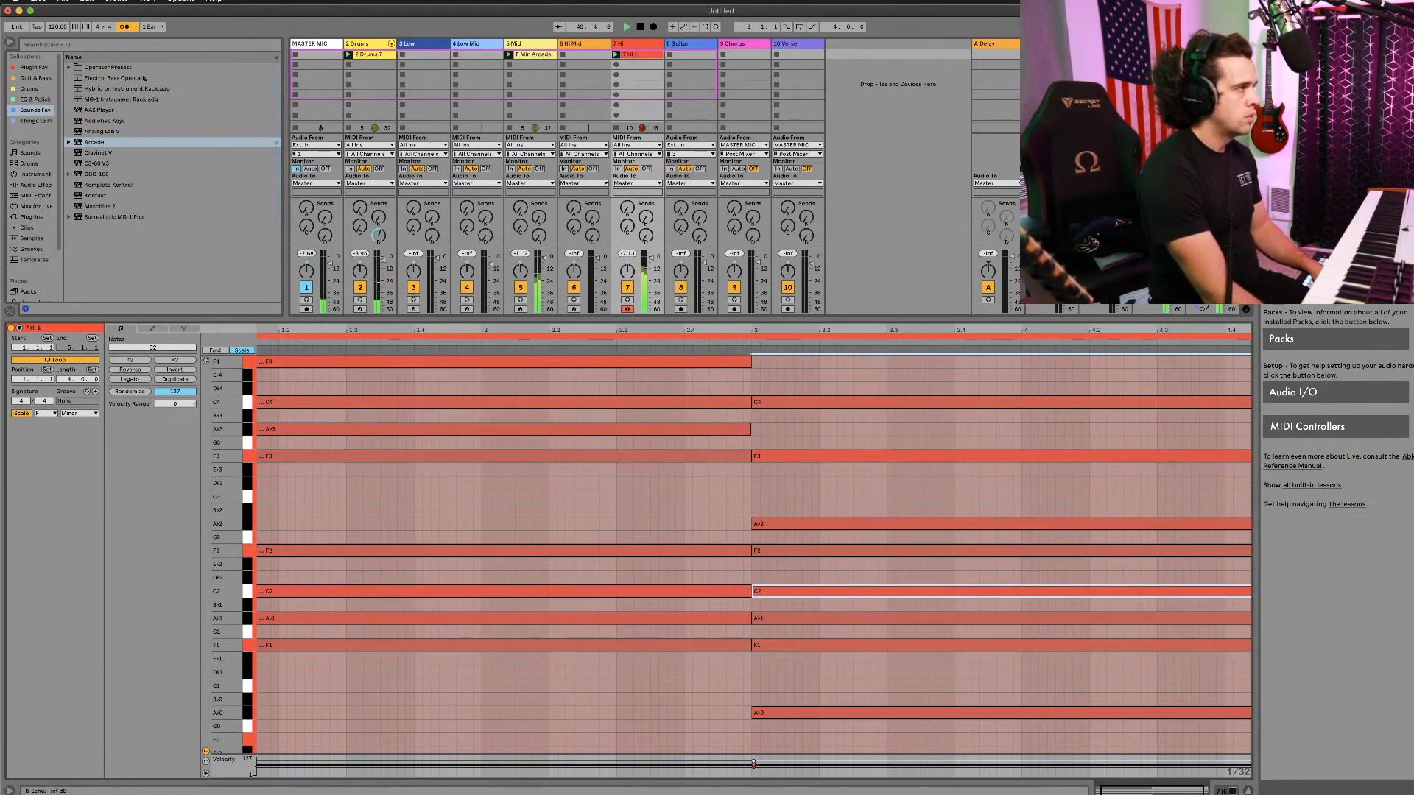
left_click_drag(643, 219, 643, 274)
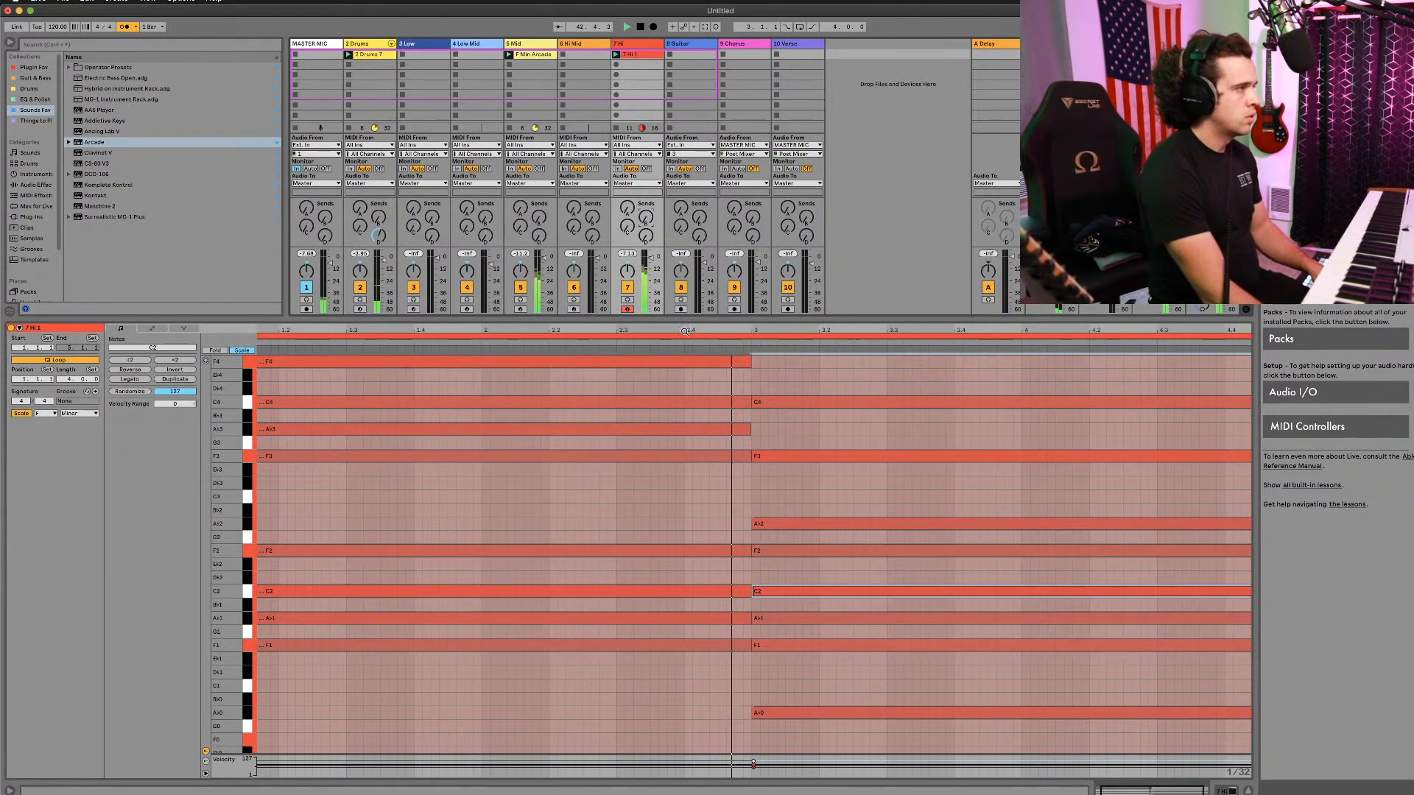
key("shift+Tab")
left_click(583, 55)
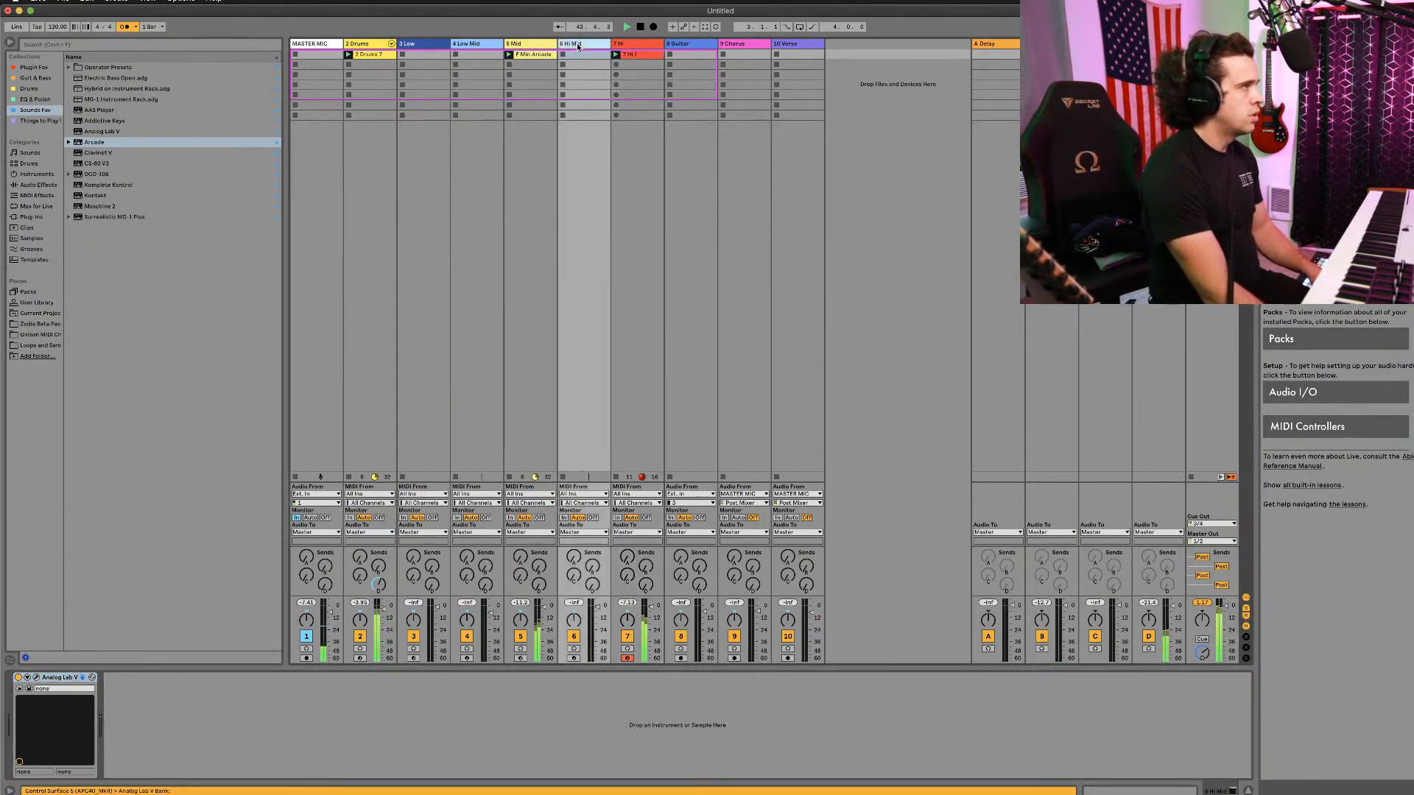
Step: Save the Live set as "SP081 Fmin" in the 2 - Splurges folder
key("super+s")
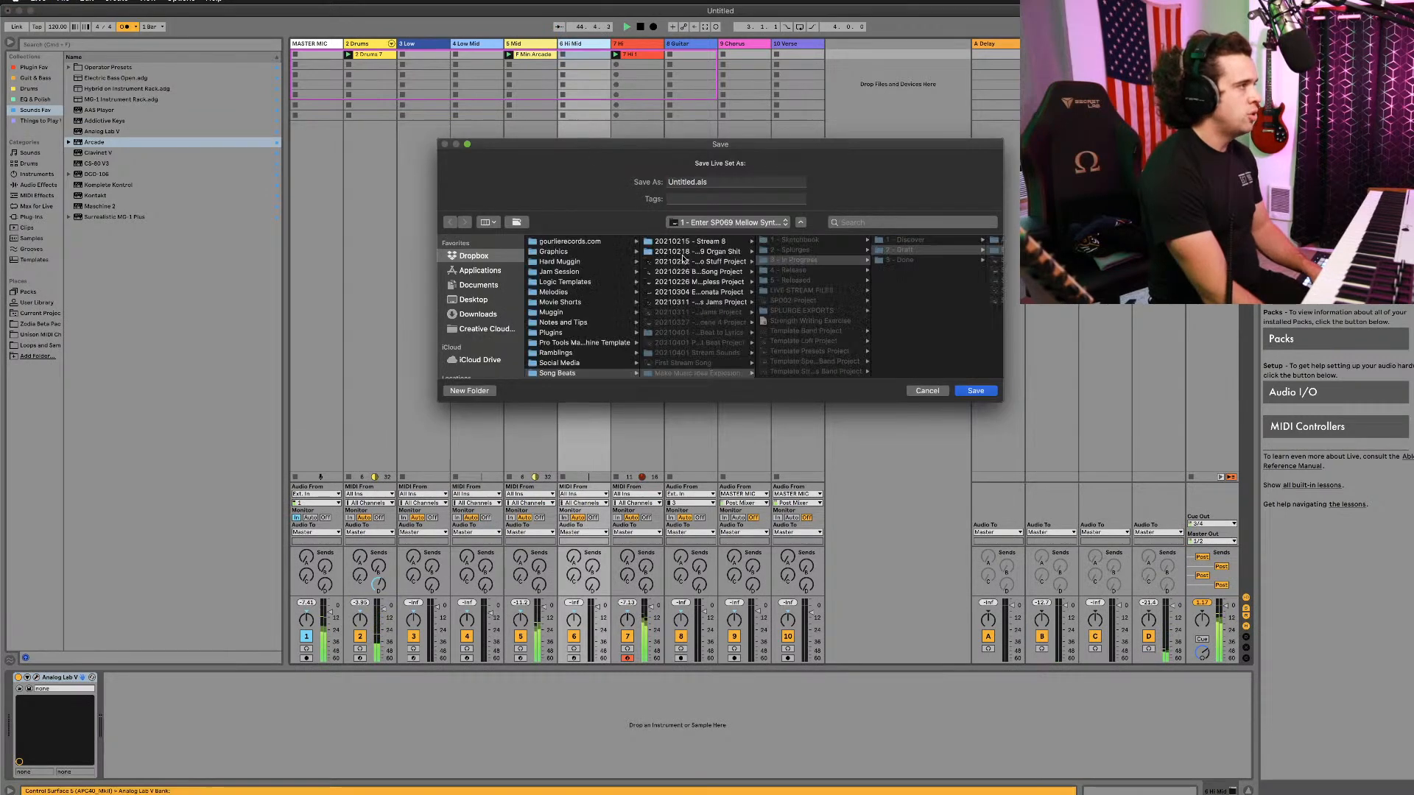
left_click(807, 251)
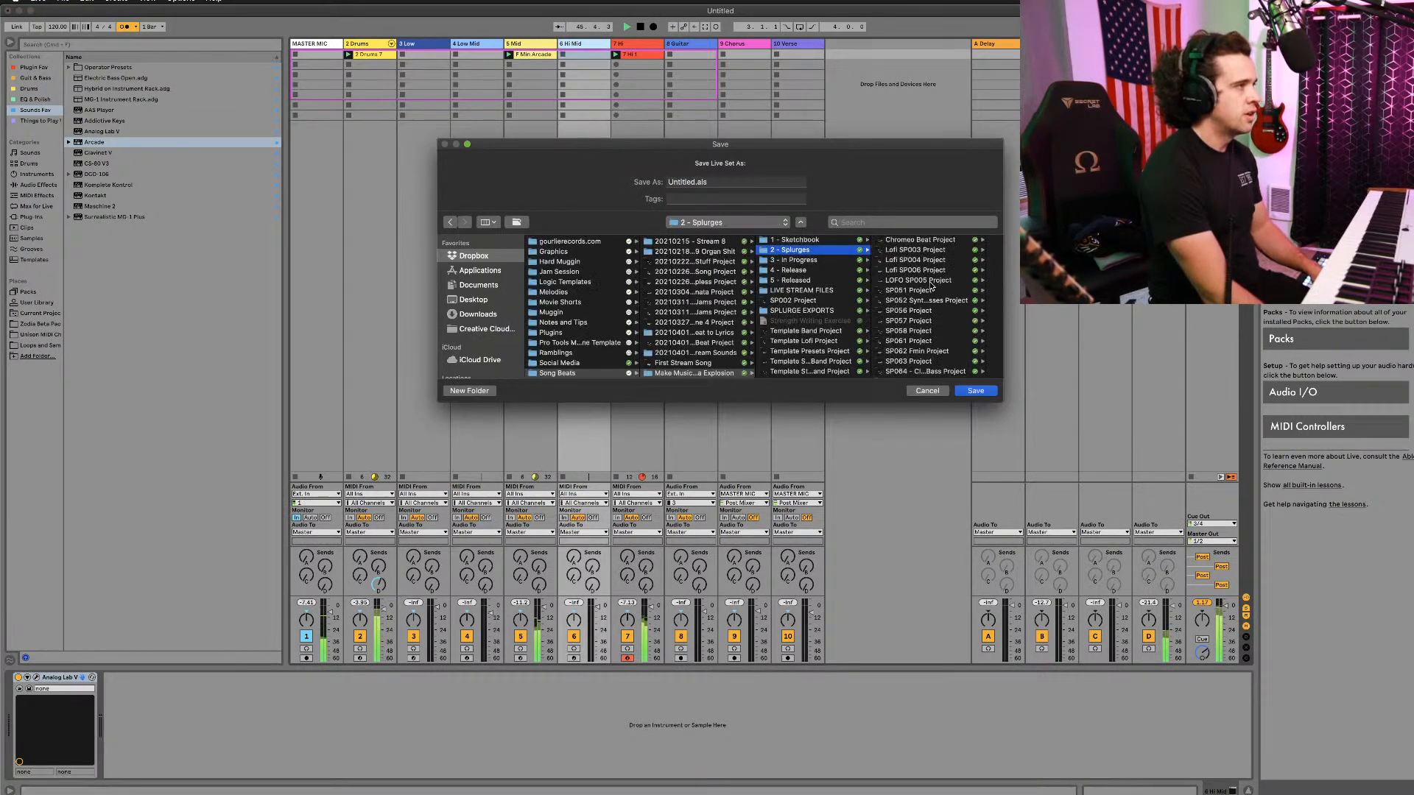
scroll(932, 286, "down", 4)
left_click(682, 183)
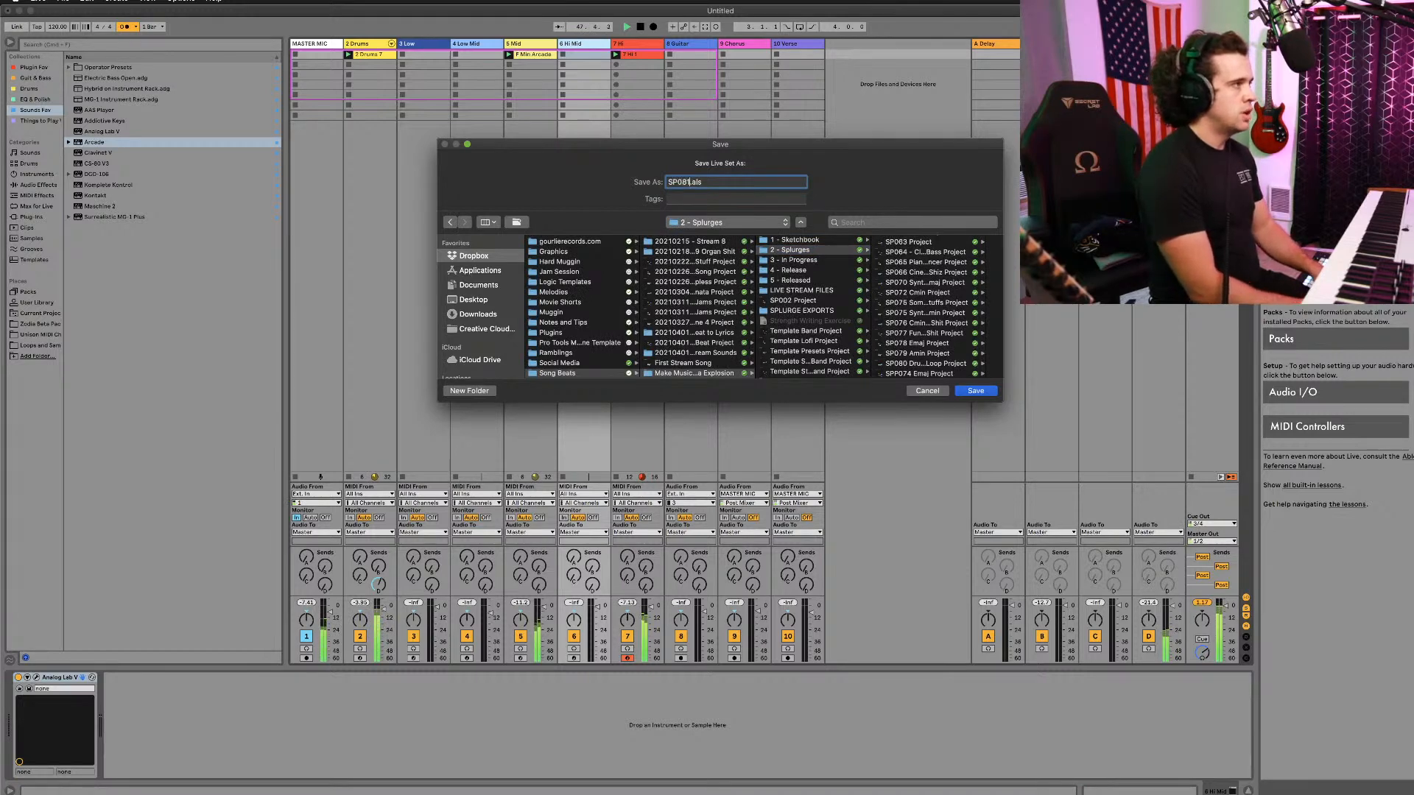
type("SP081 Fmin")
key("Return")
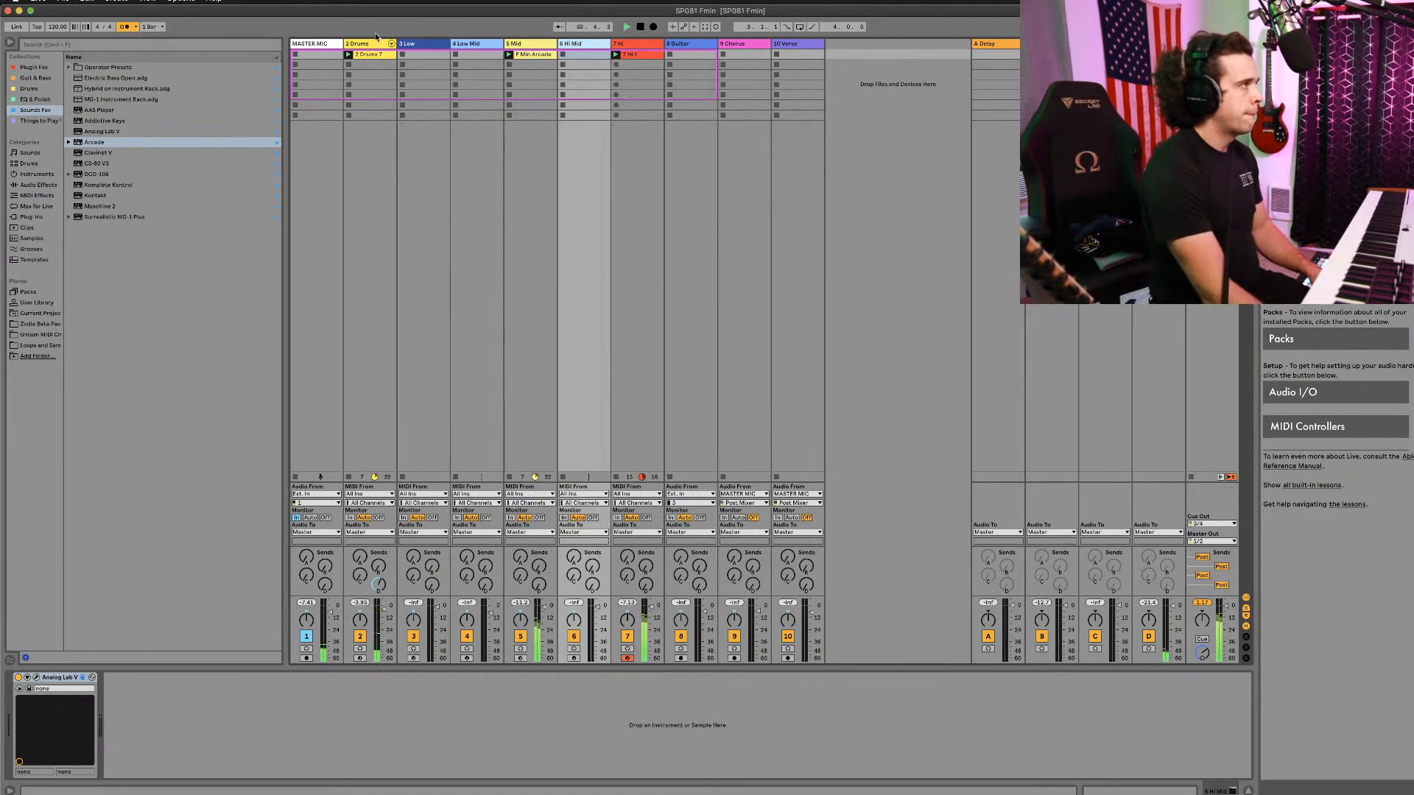
Step: Open Analog Lab V on the Low track and filter its presets to the Hard Bass type
left_click(477, 46)
left_click(422, 46)
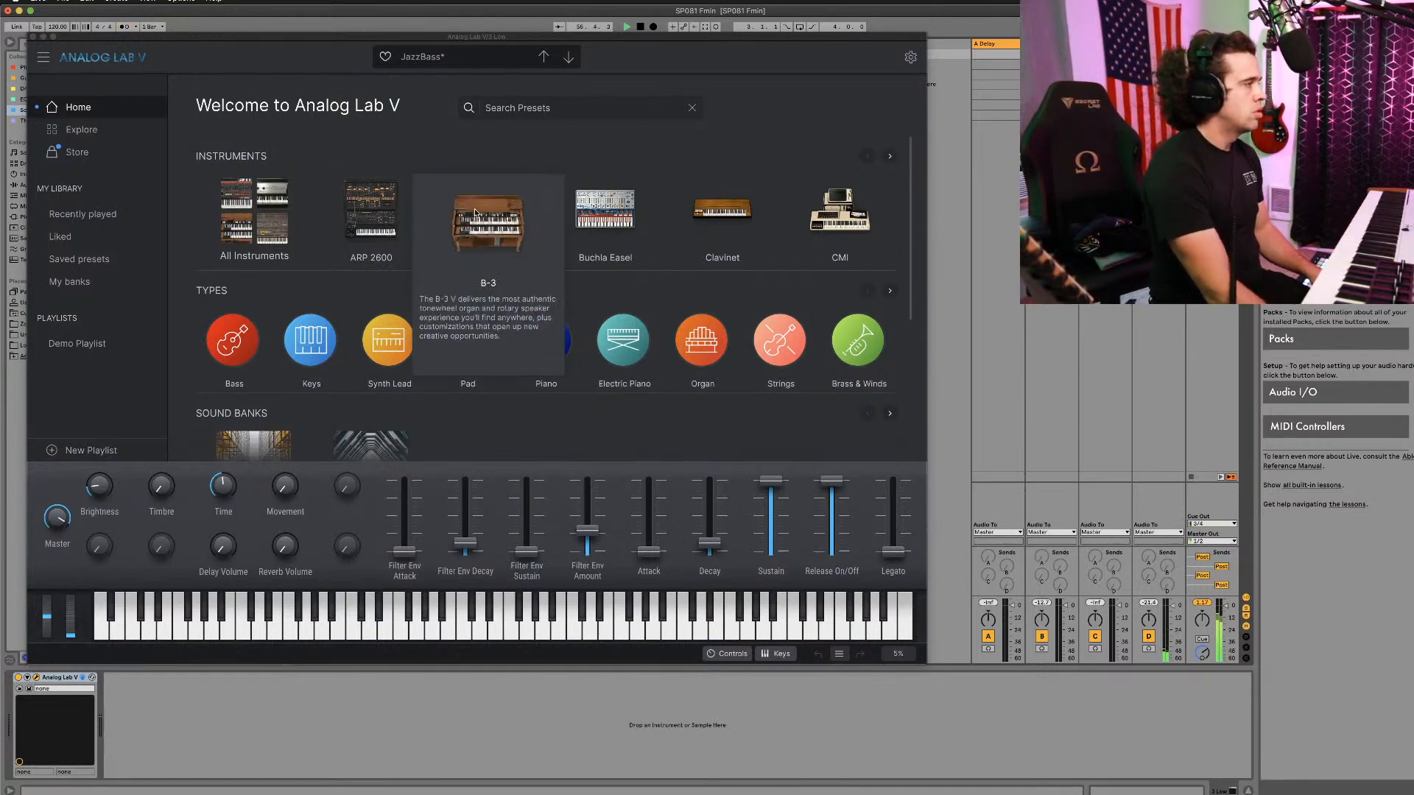
left_click(81, 129)
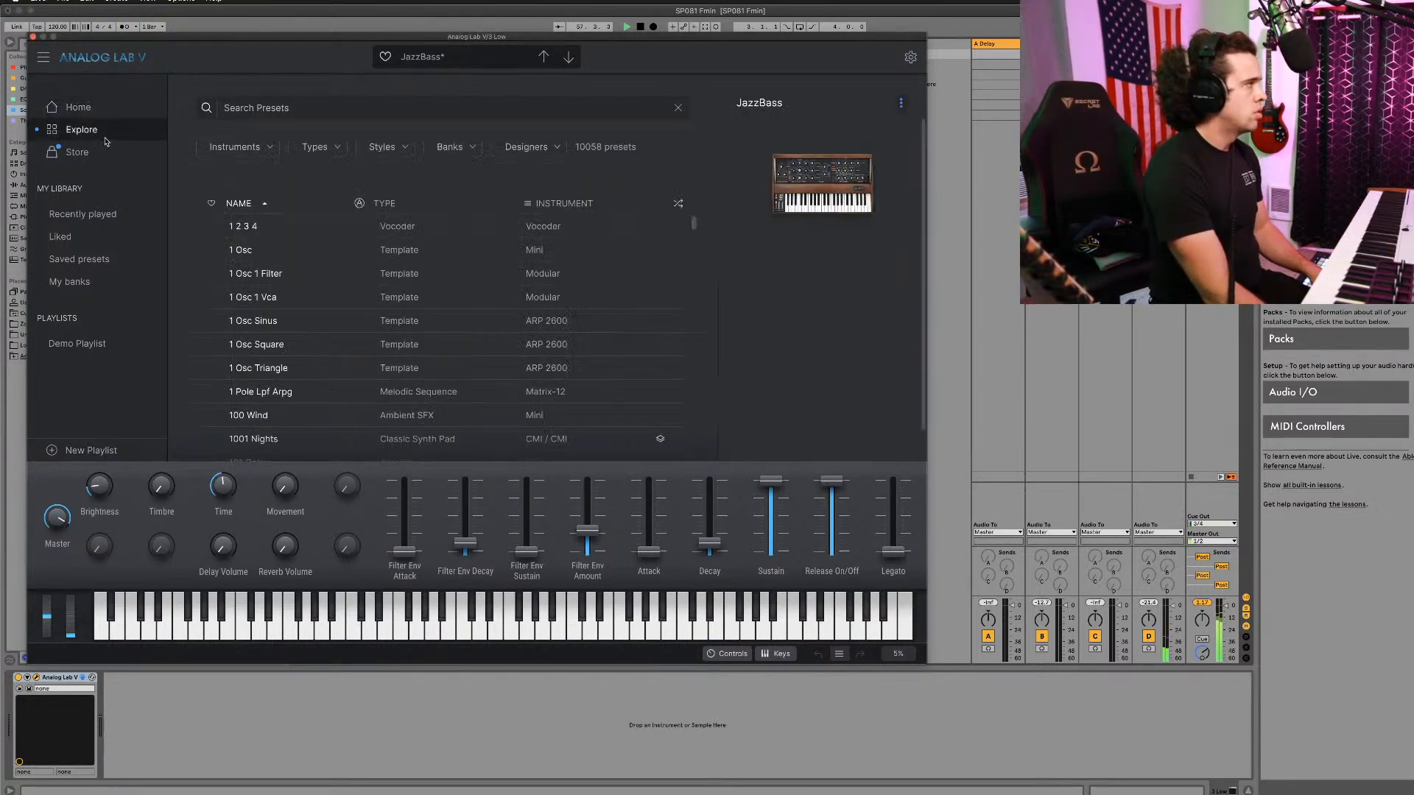
left_click(331, 148)
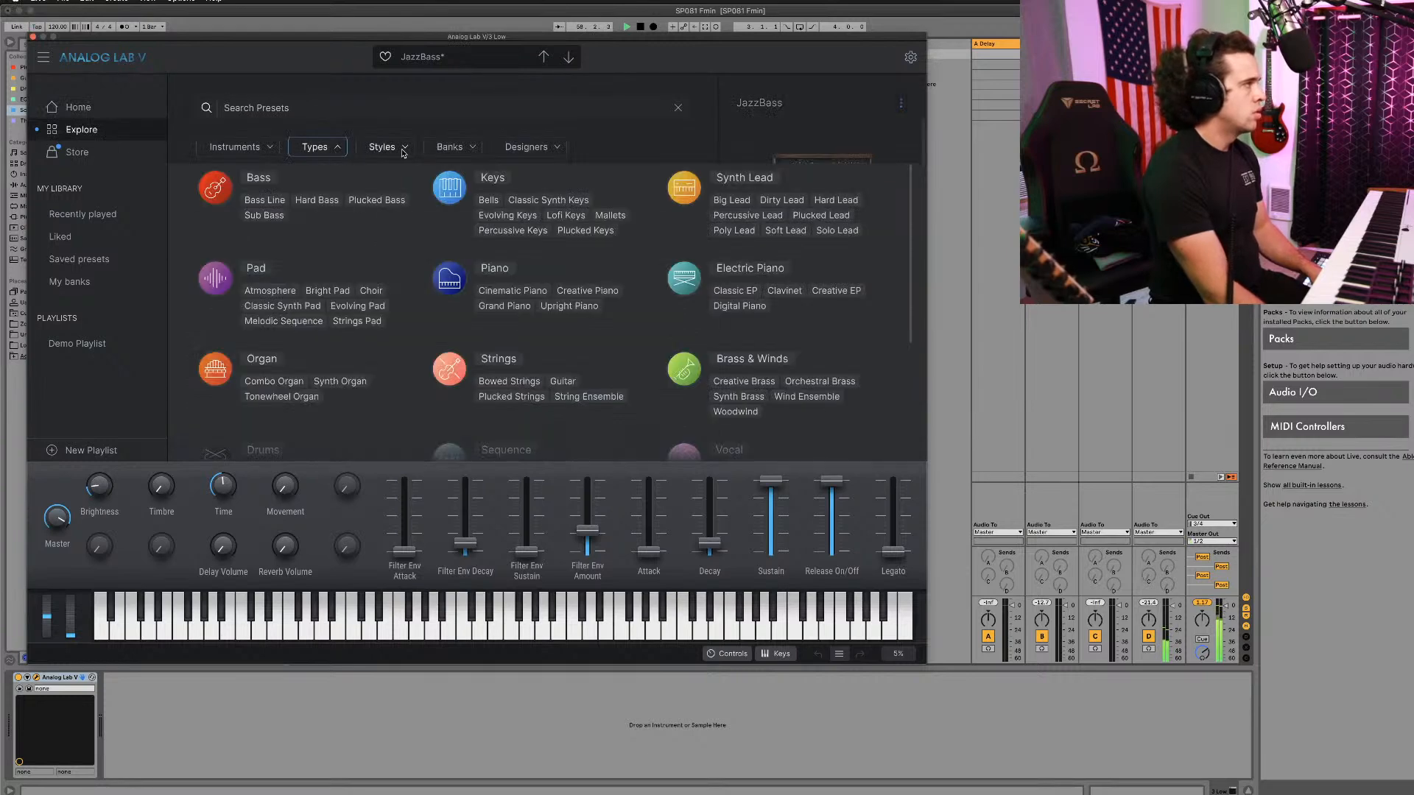
left_click(302, 200)
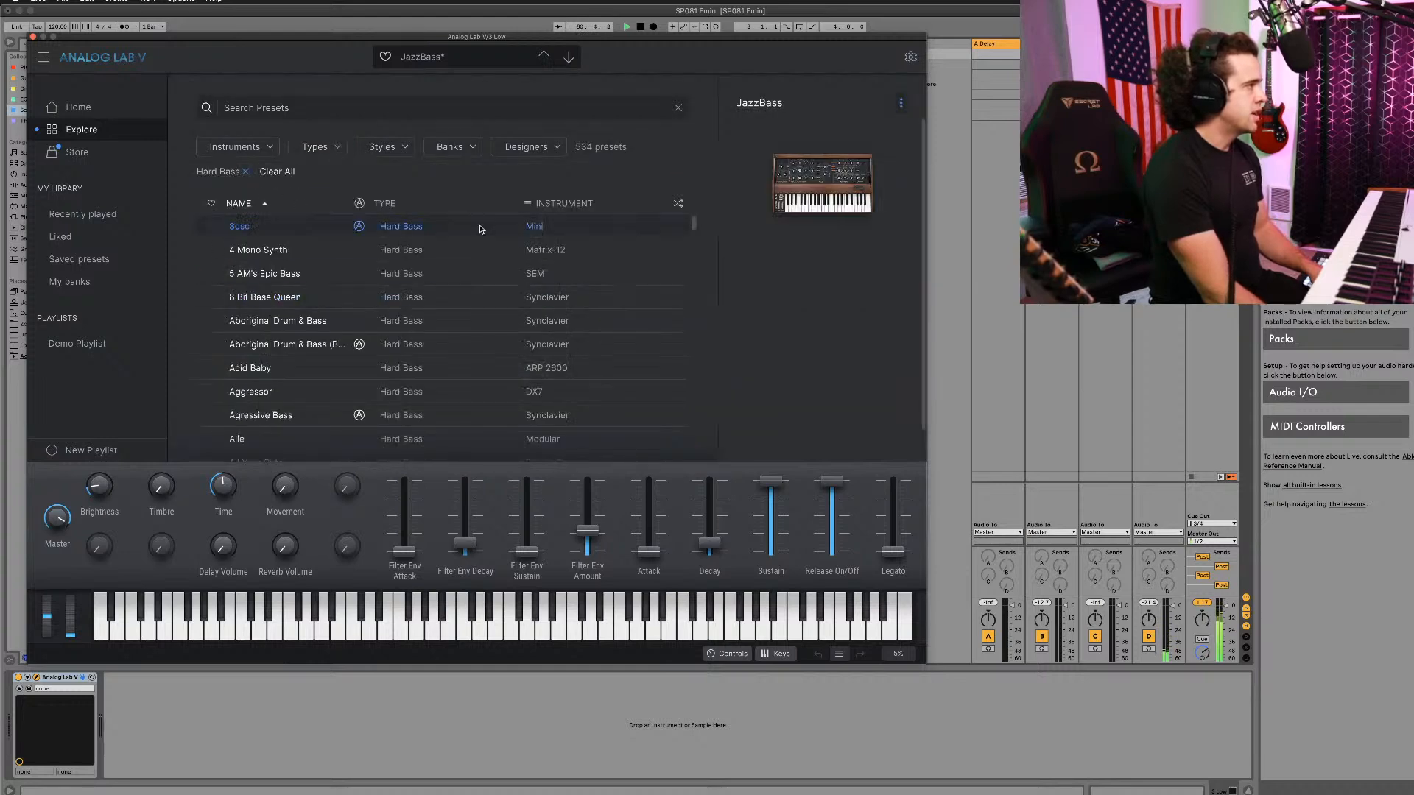
Step: Load the Baass preset from the Hard Bass results for the Low track
scroll(307, 316, "down", 10)
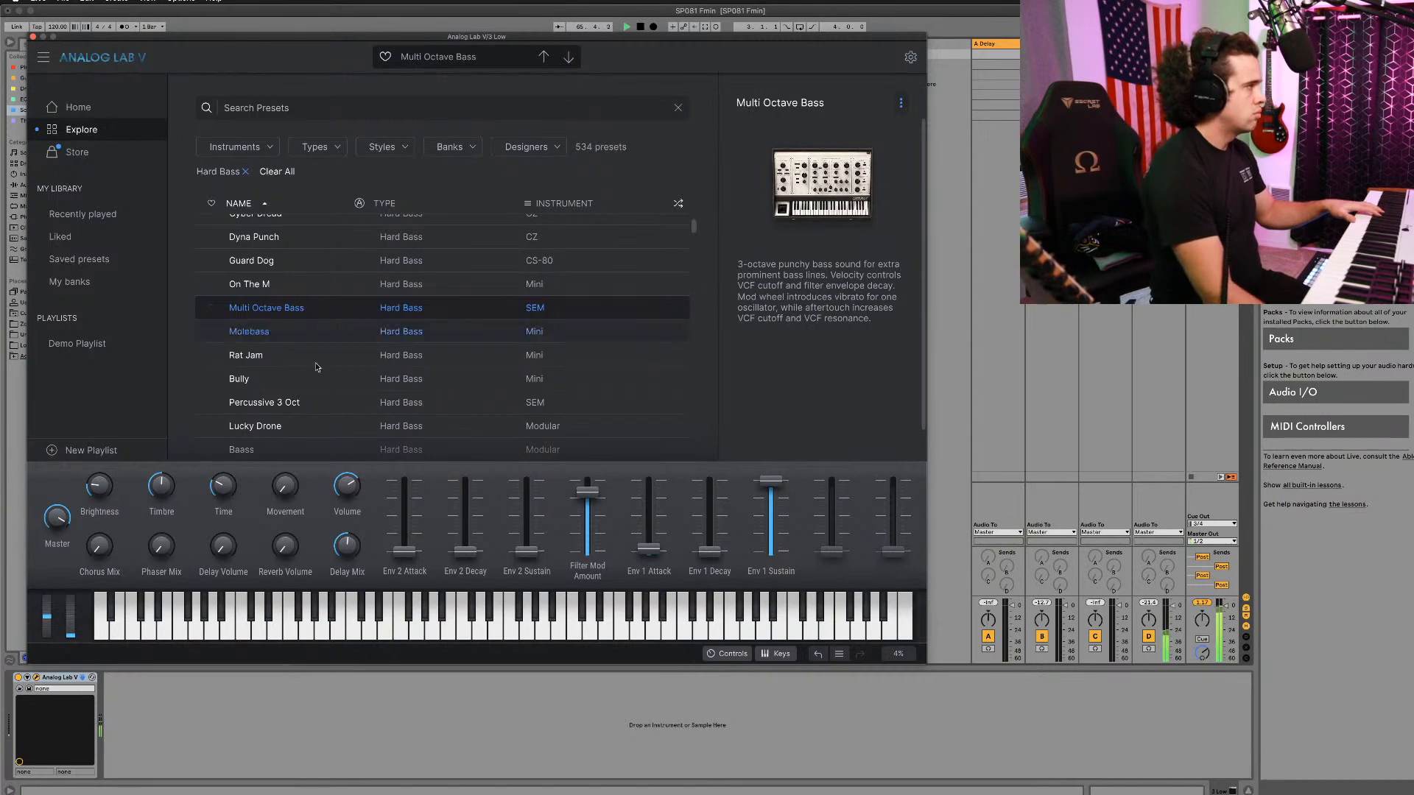
scroll(340, 338, "down", 3)
left_click(340, 338)
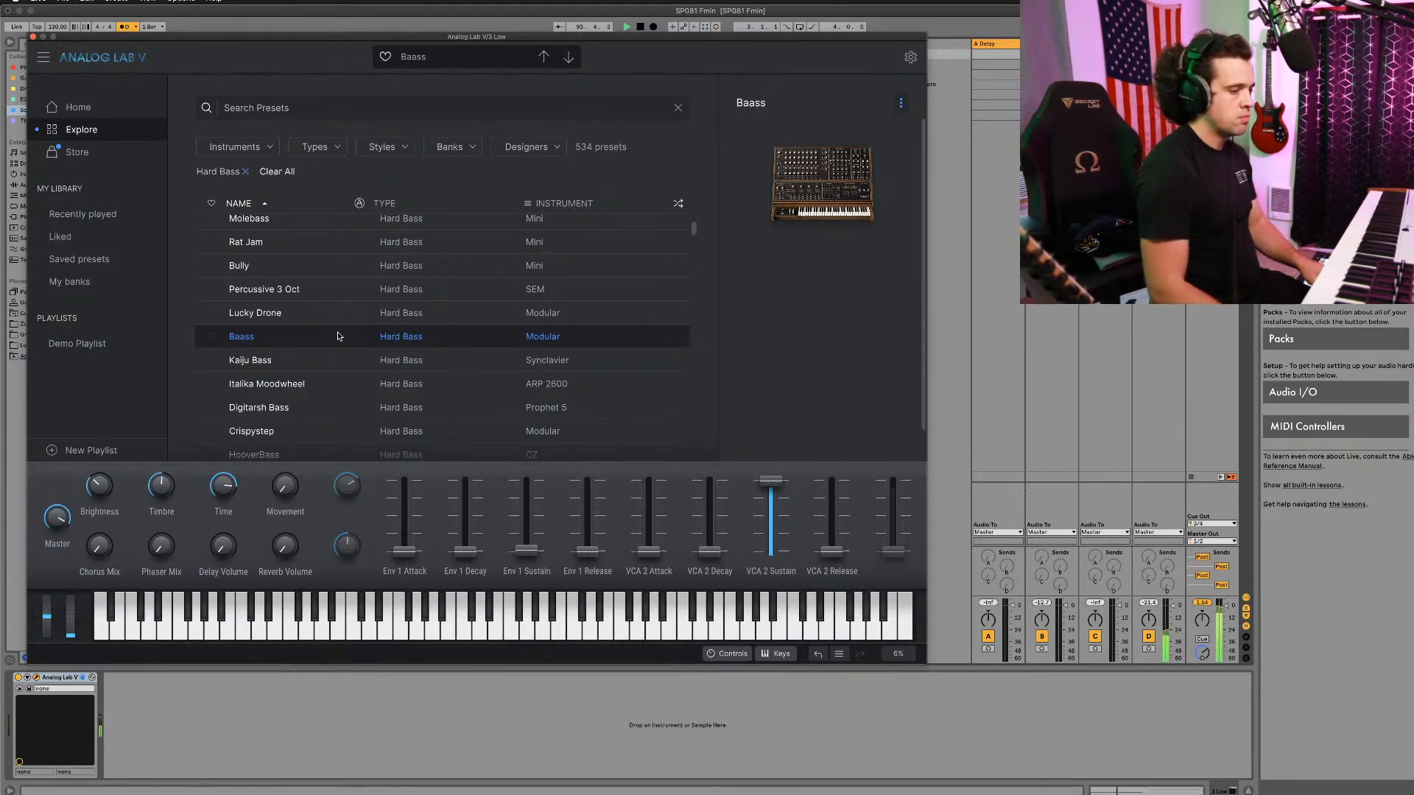
Step: In the Low track's recorded clip, remove the stray F2 note at the end and lengthen the final C2 note to the loop end
left_click_drag(161, 35, 301, 189)
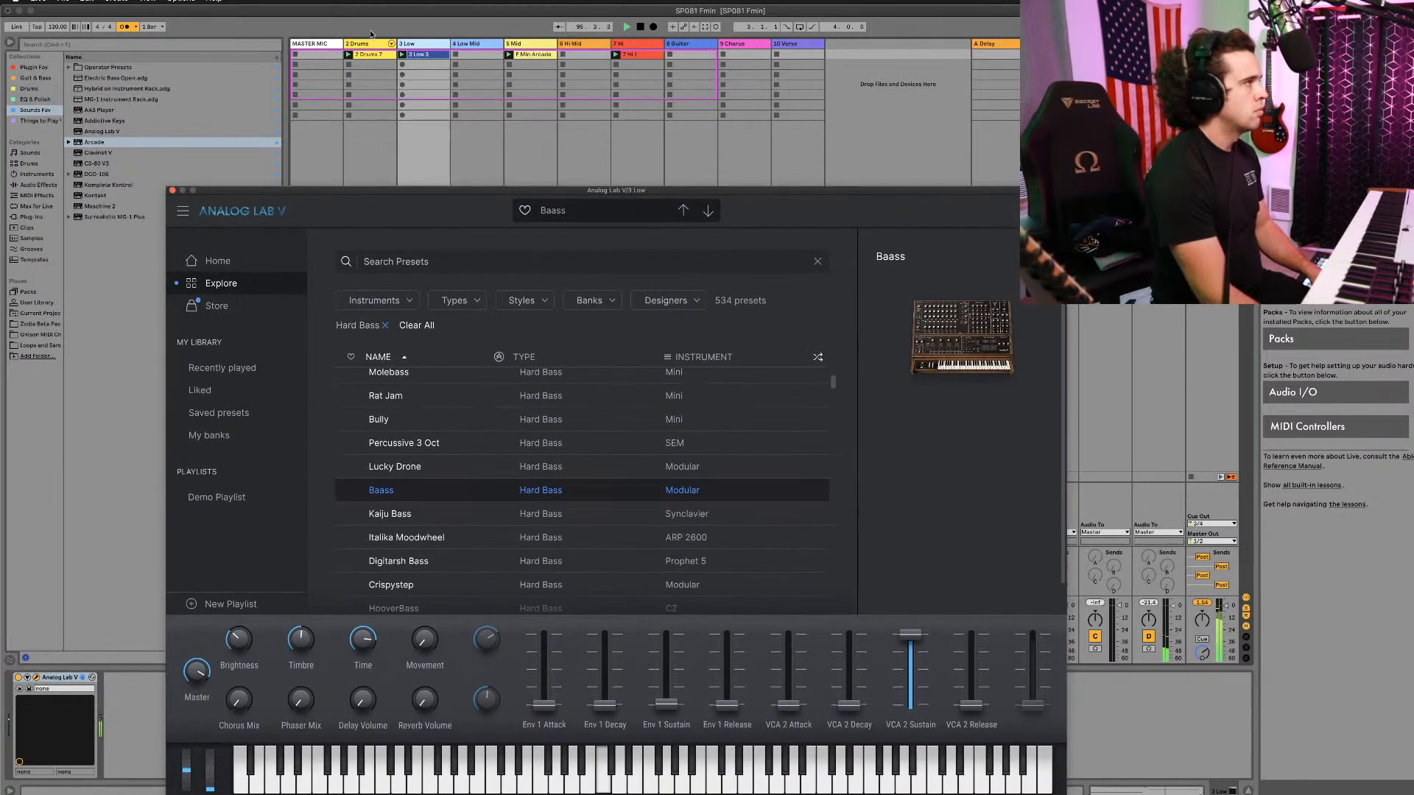
double_click(414, 57)
left_click(173, 190)
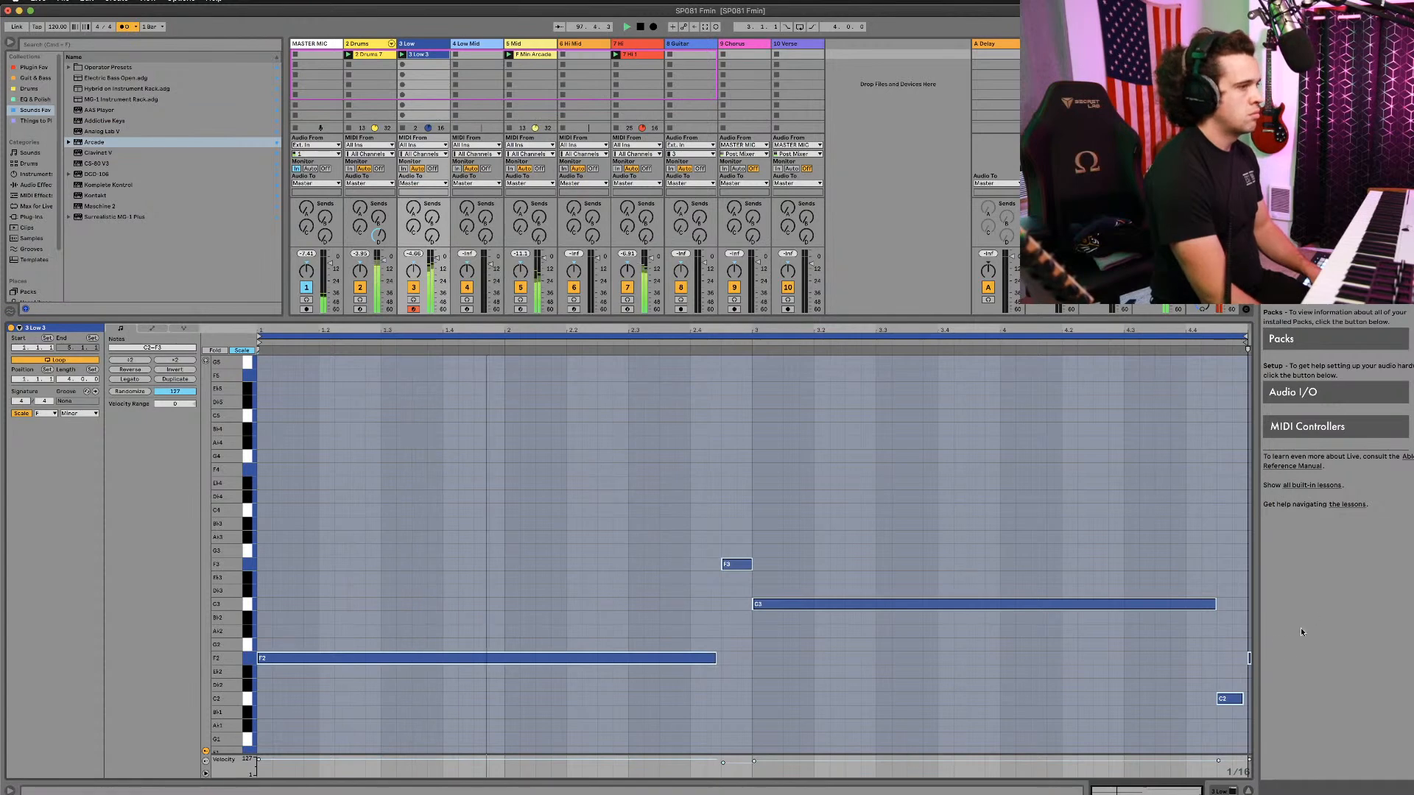
left_click(1226, 670)
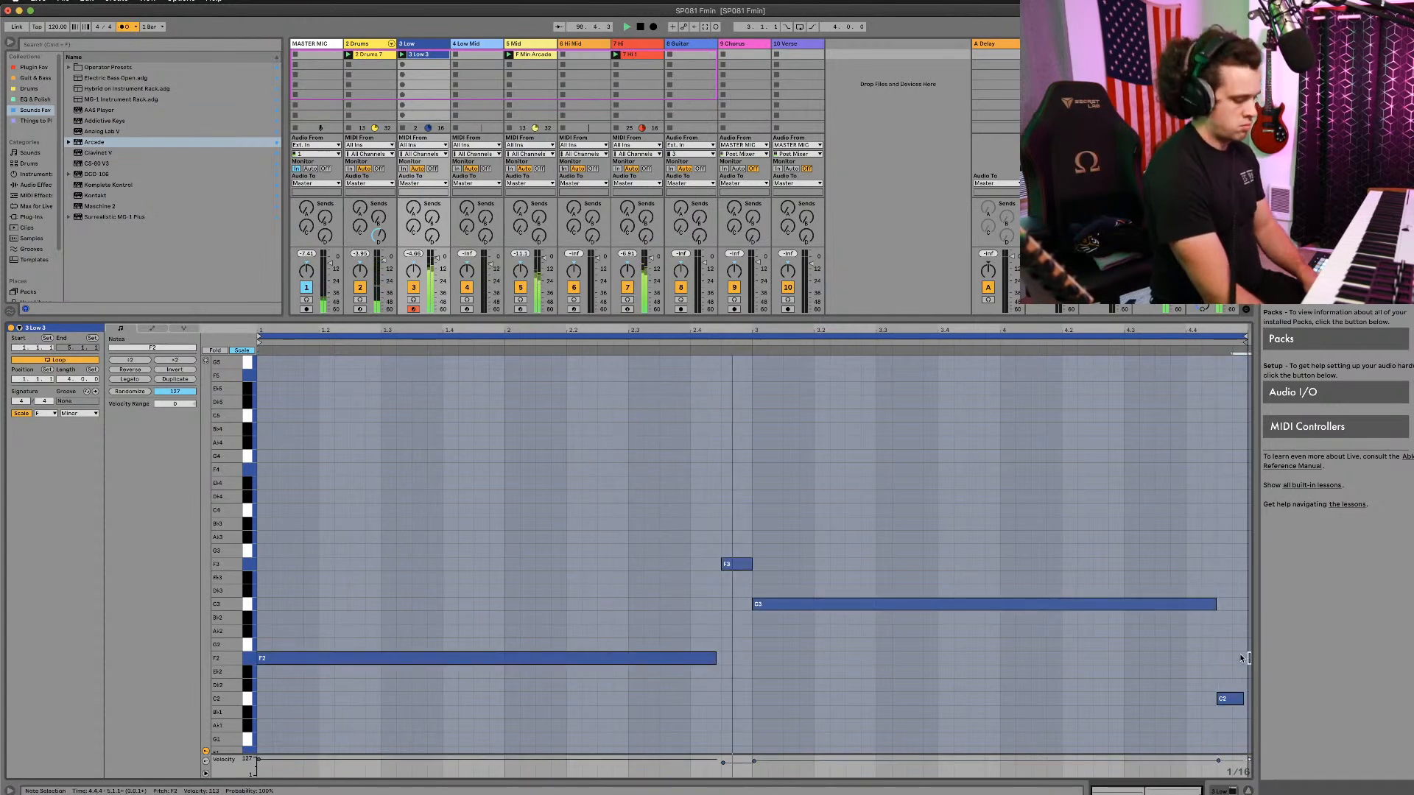
left_click(1228, 698)
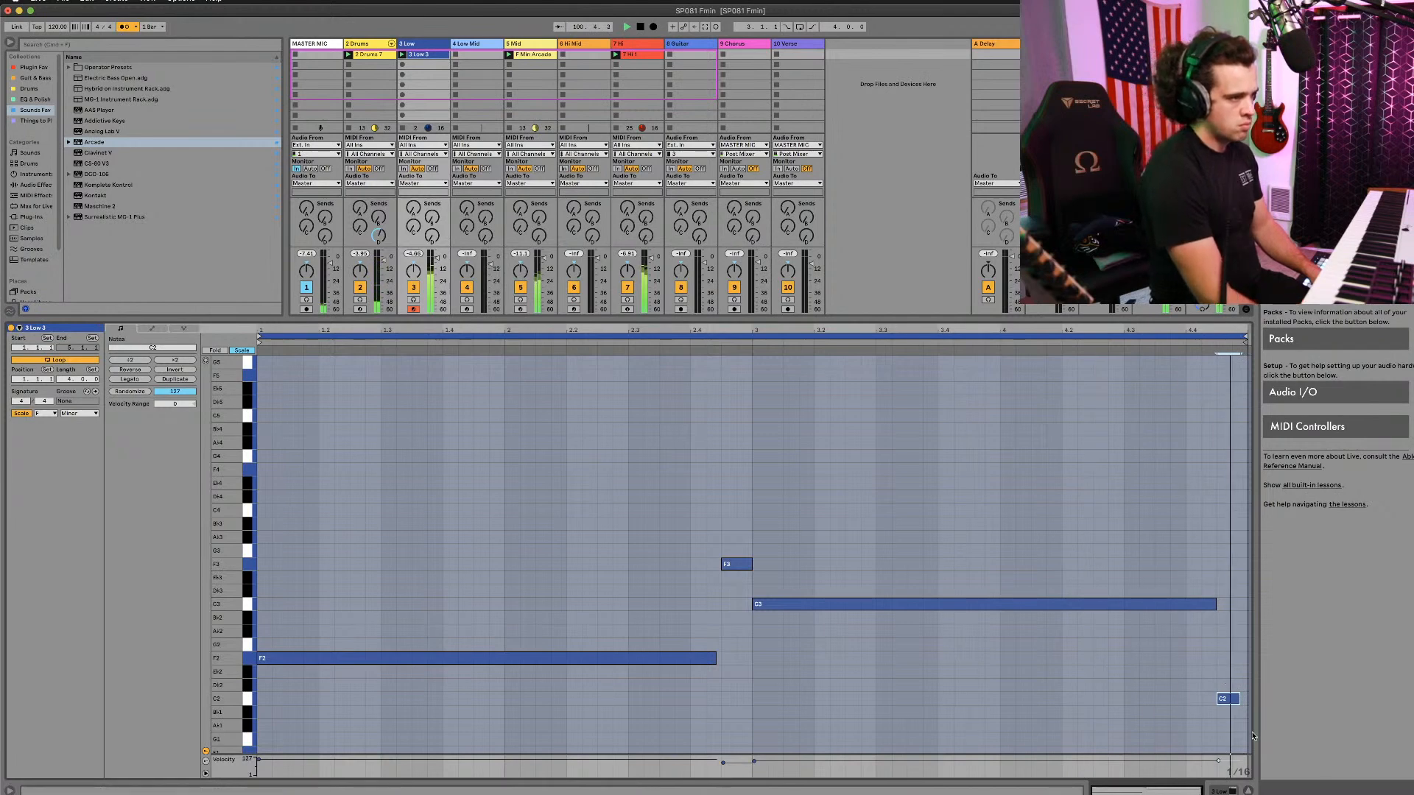
left_click_drag(1239, 698, 1247, 699)
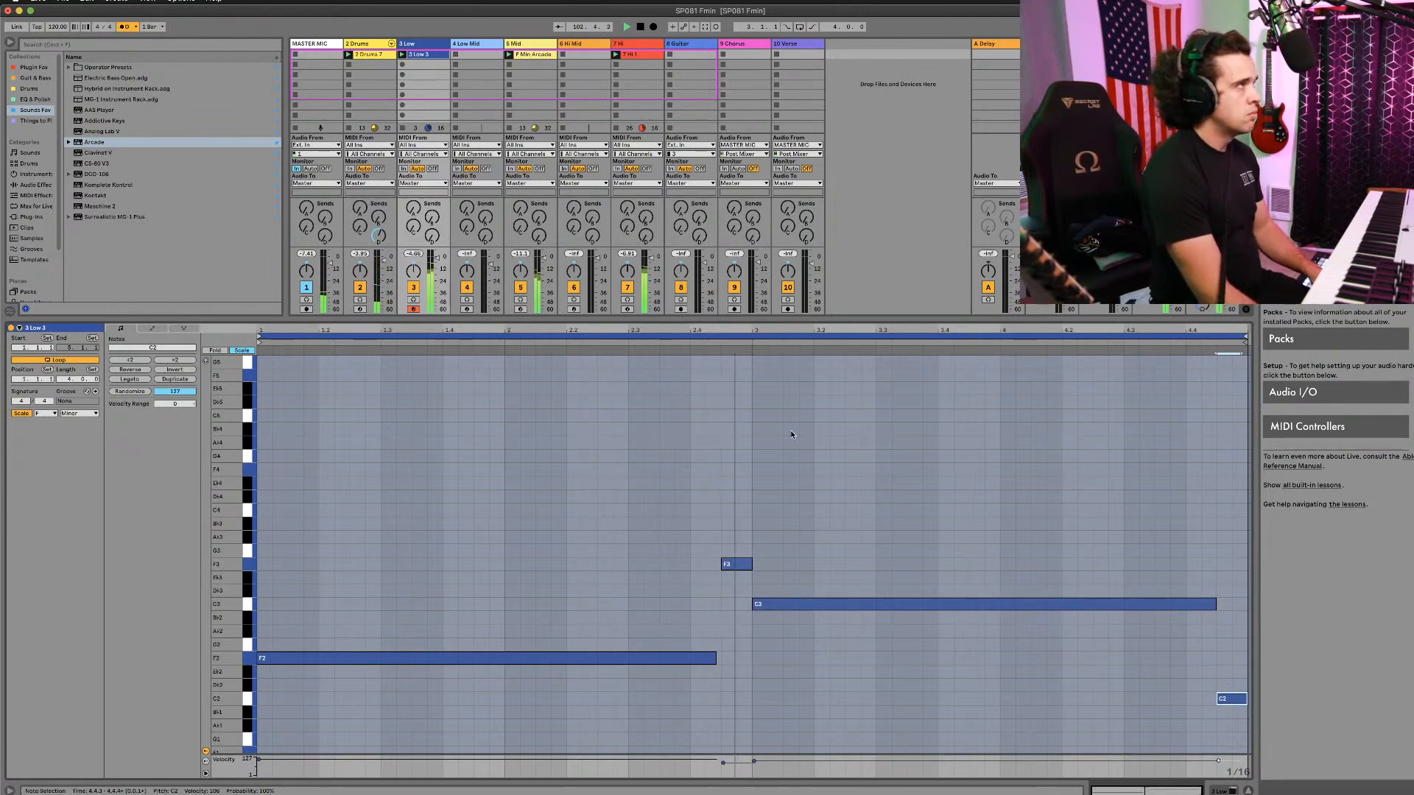
key("shift+Tab")
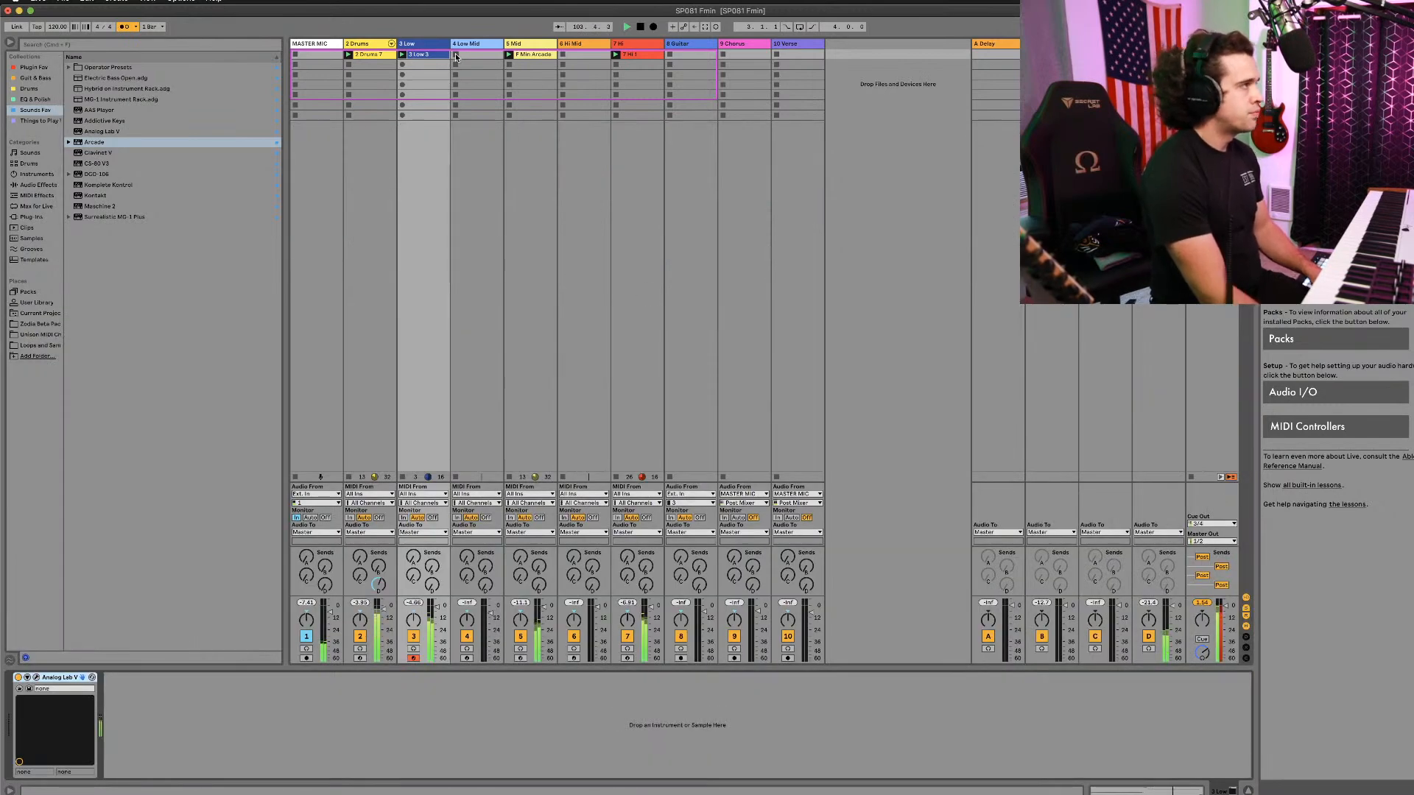
Step: Duplicate the Drums clip into the second scene and enable MIDI overdub
left_click(364, 56)
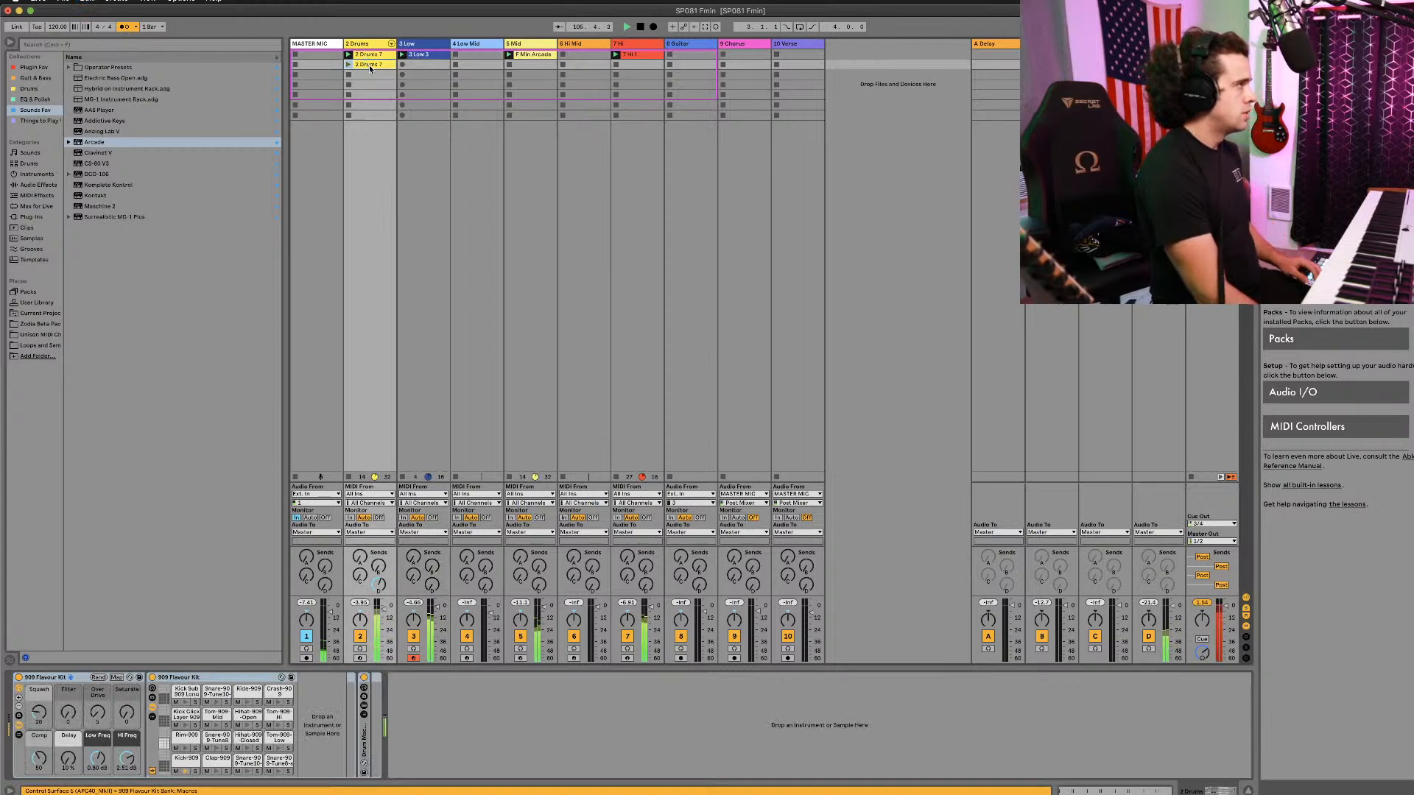
left_click(673, 26)
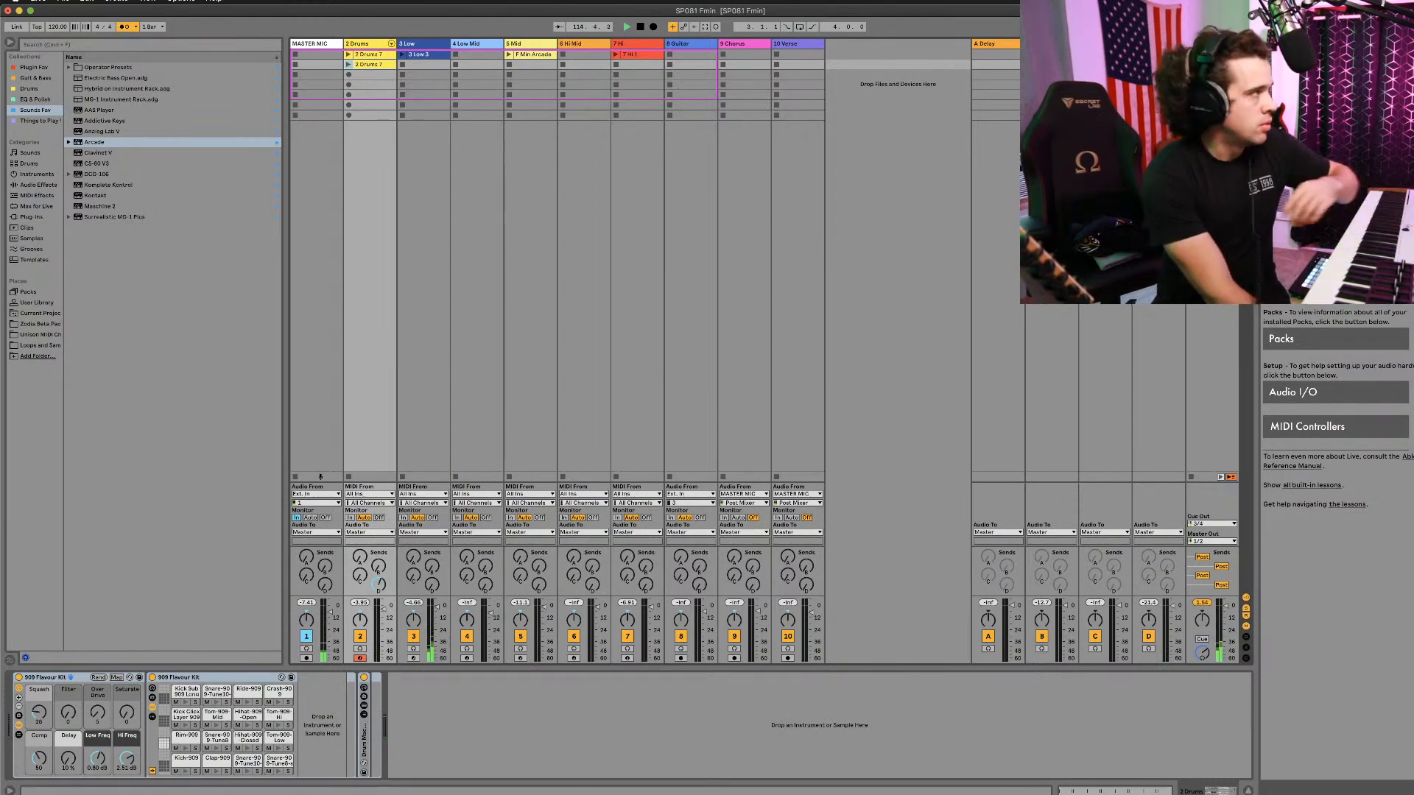
Step: Move the Low, Mid and Hi clips down into the second scene beside the duplicated drum clip
left_click(434, 55)
left_click(536, 60)
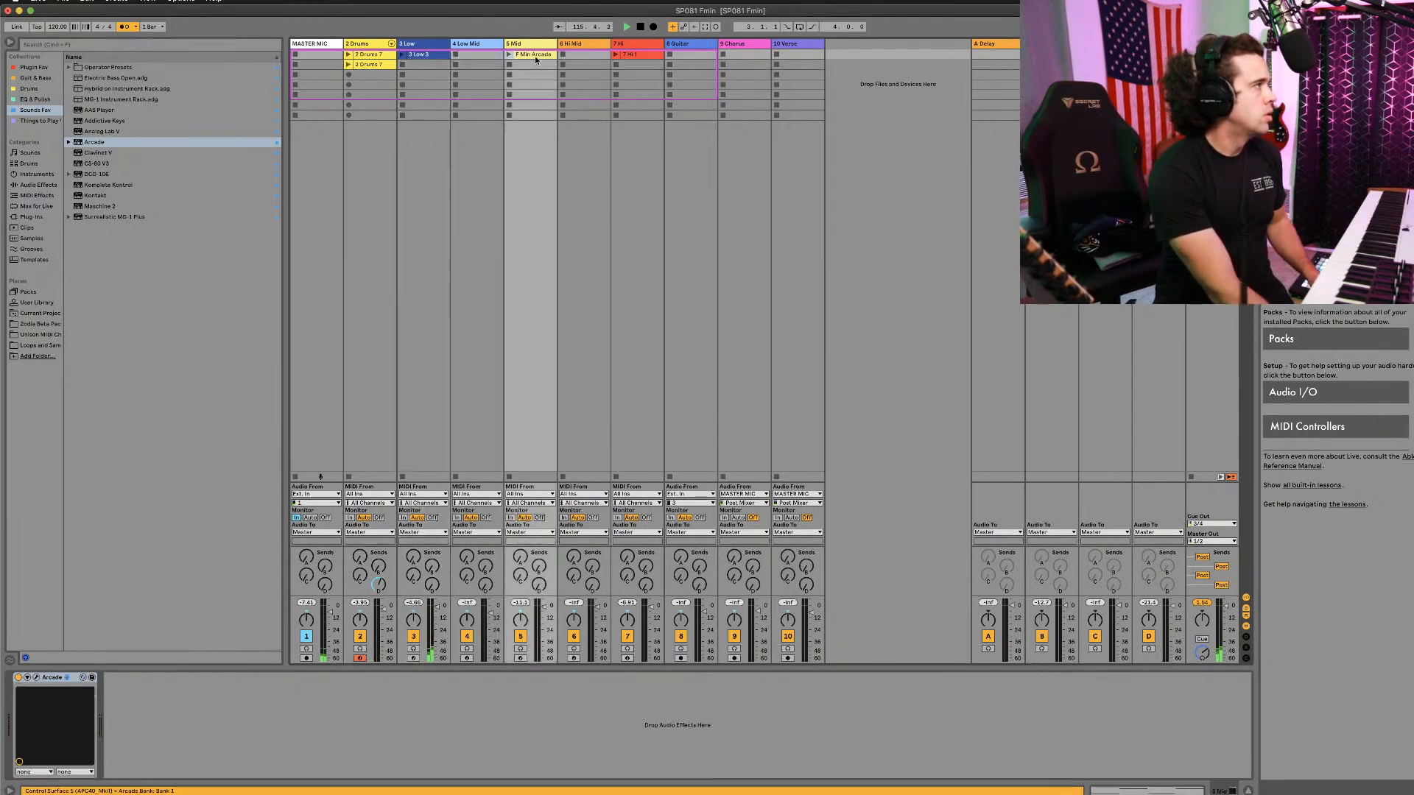
left_click_drag(635, 55, 634, 62)
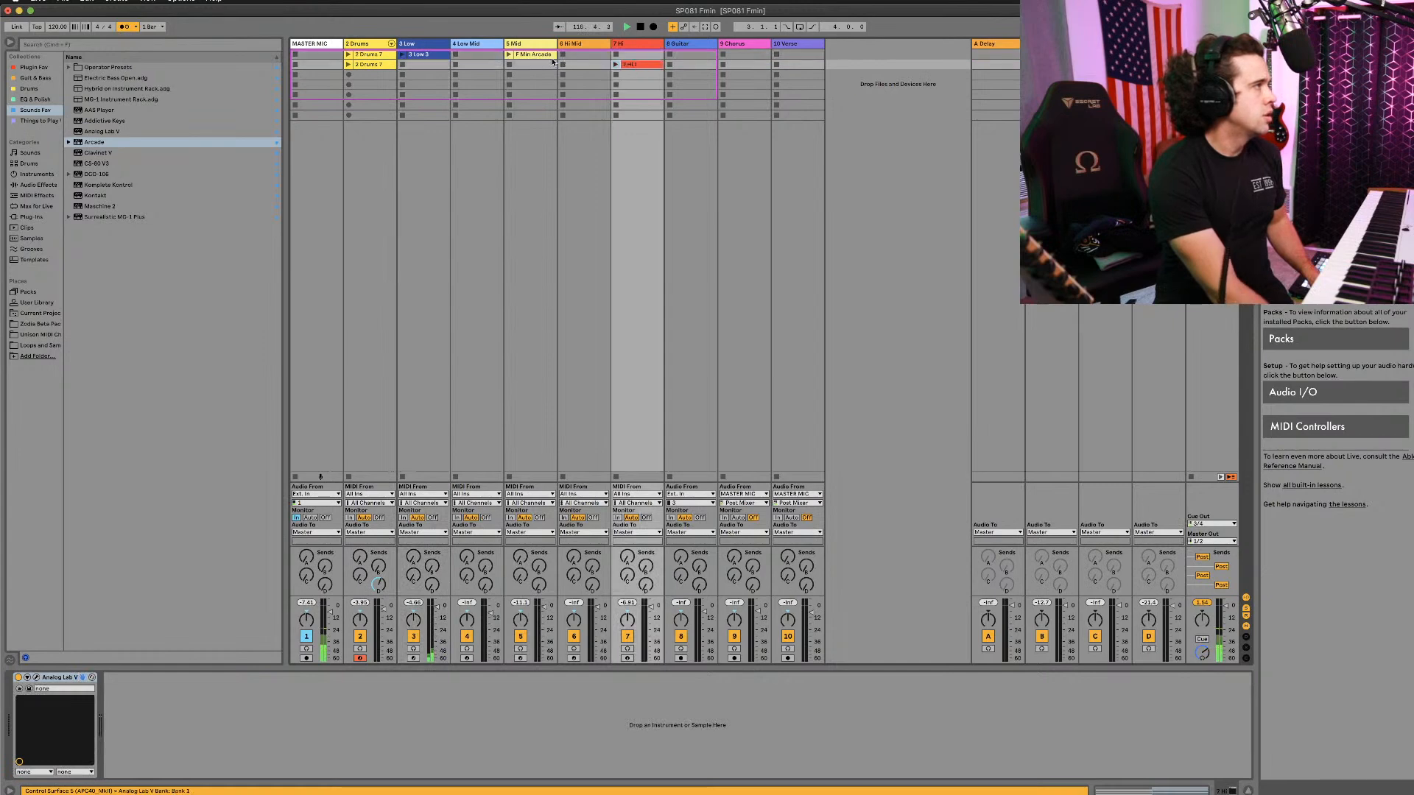
left_click_drag(537, 56, 437, 65)
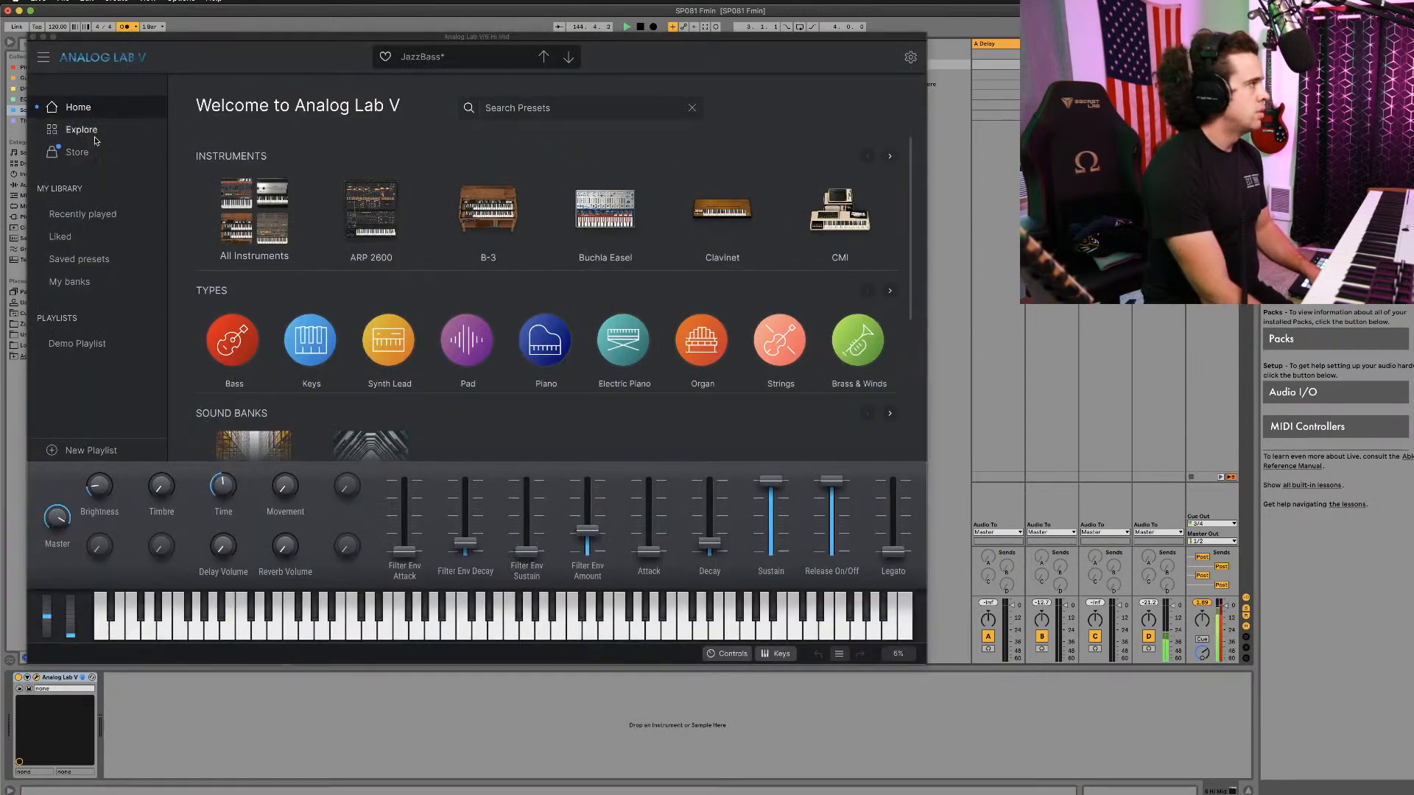
Step: Filter the Analog Lab V presets on the Hi Mid track to the Solo Lead type
left_click(81, 129)
left_click(251, 145)
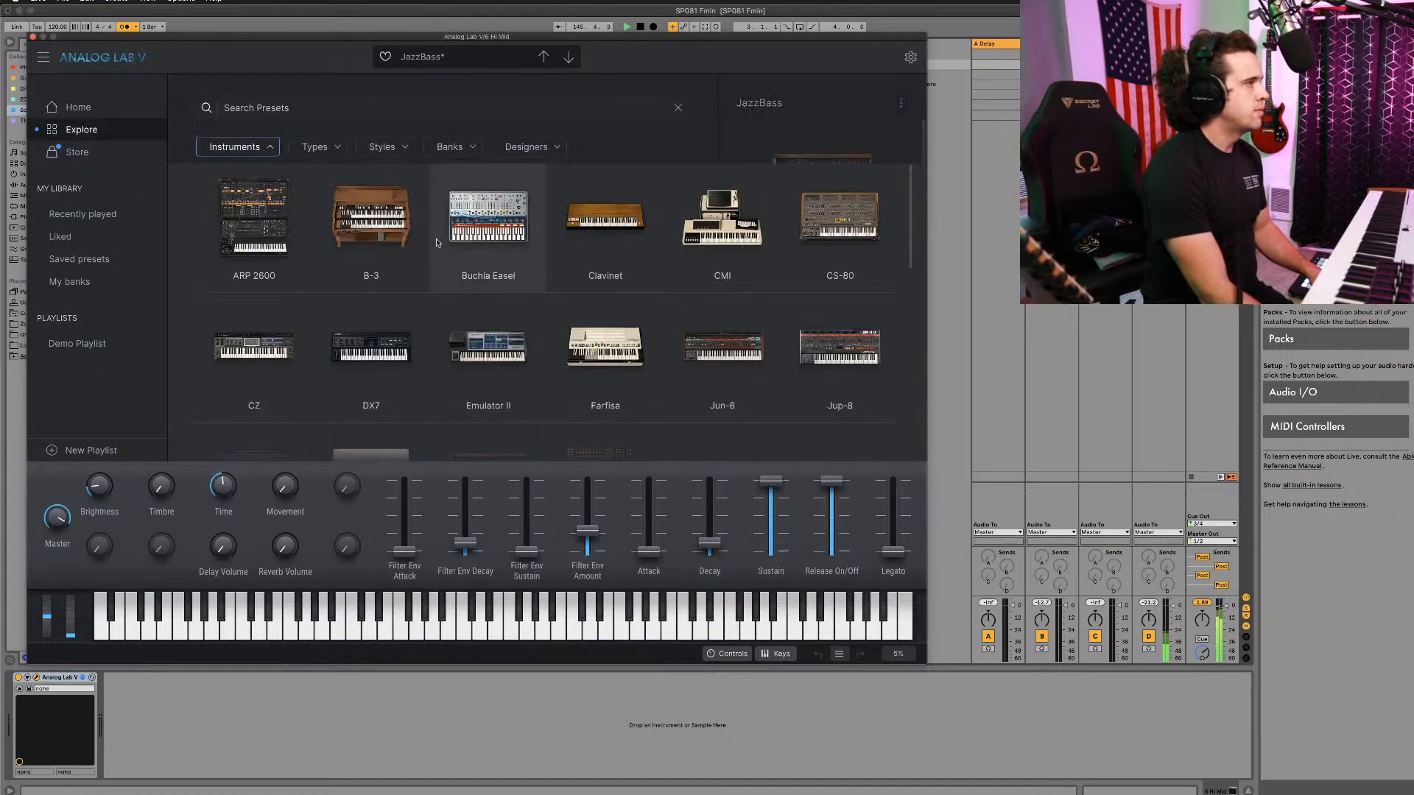
left_click(335, 144)
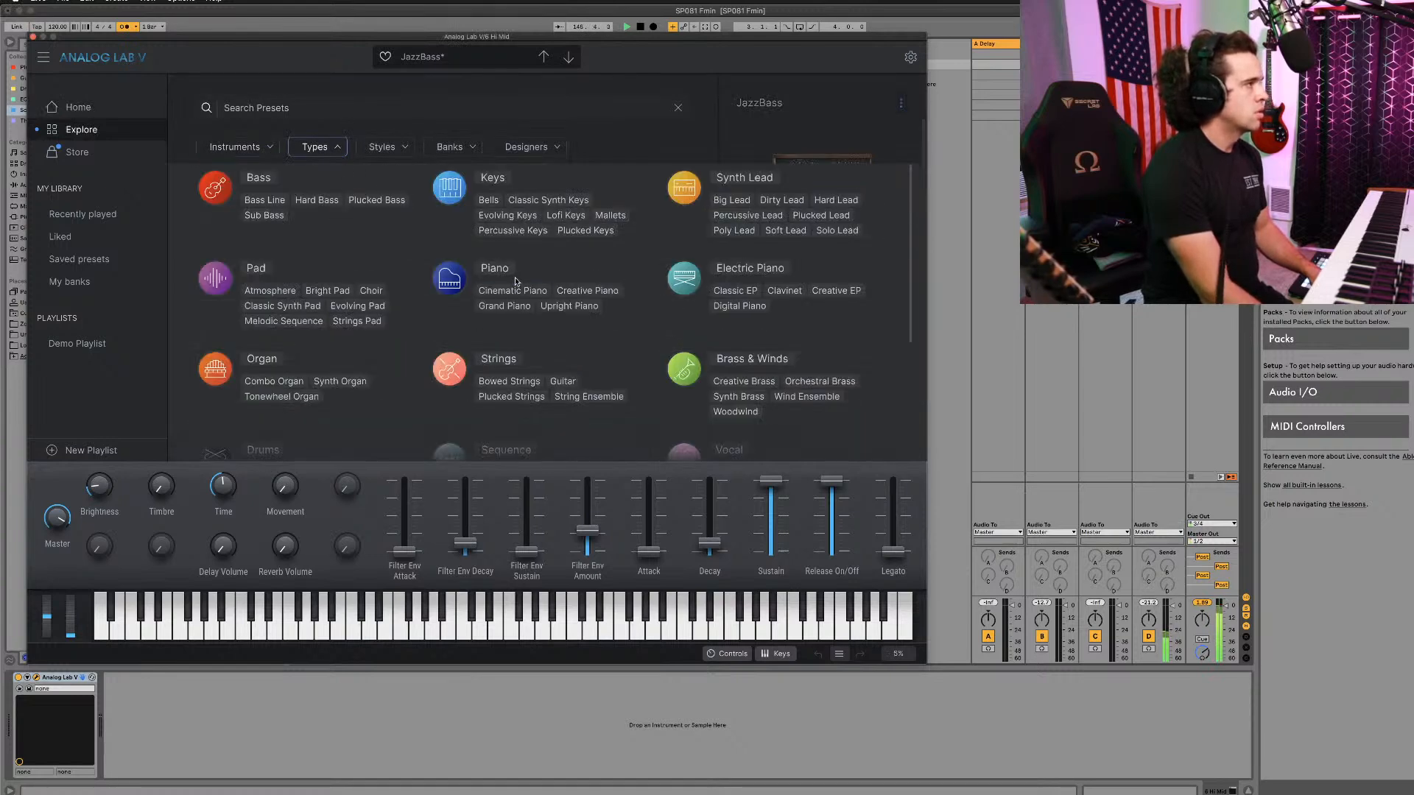
scroll(514, 277, "up", 1)
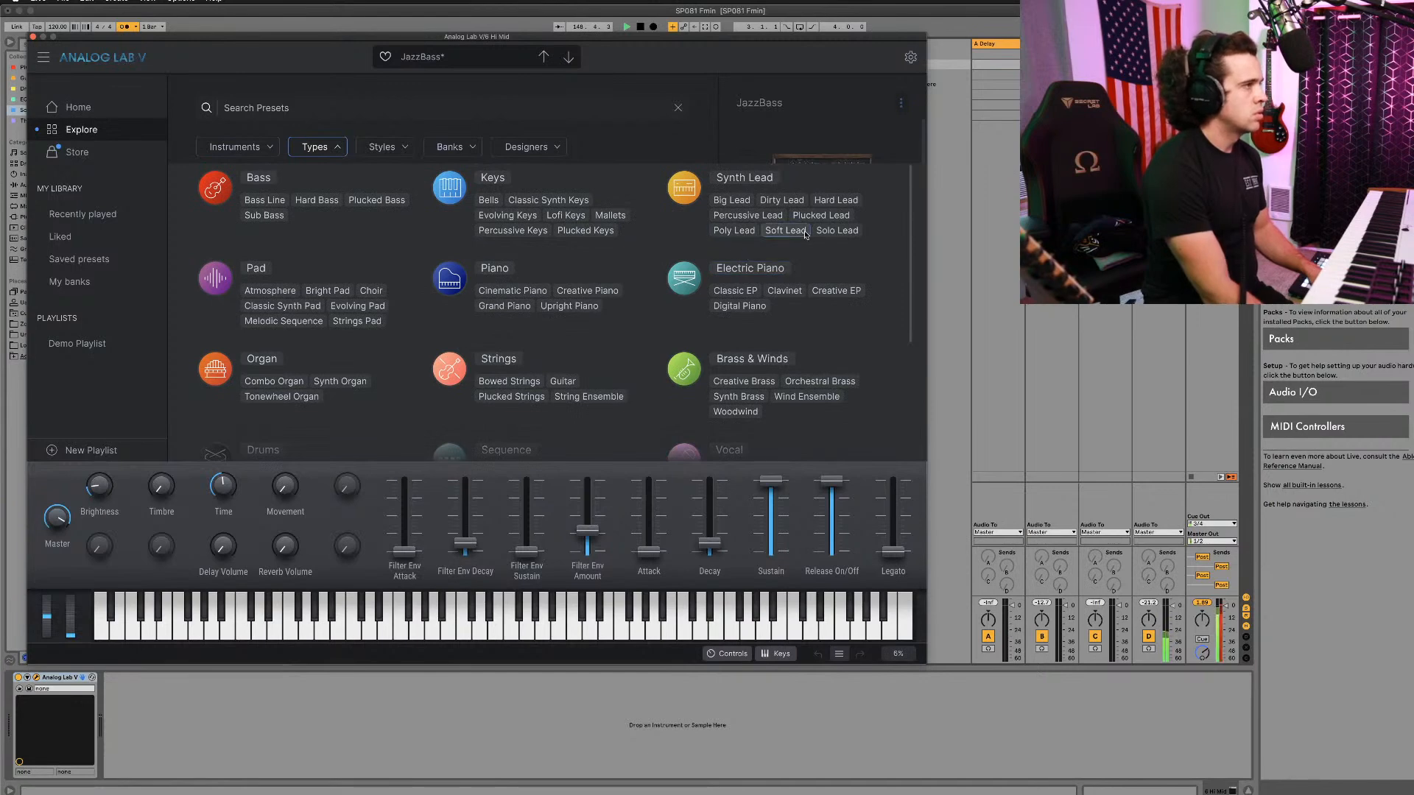
left_click(837, 231)
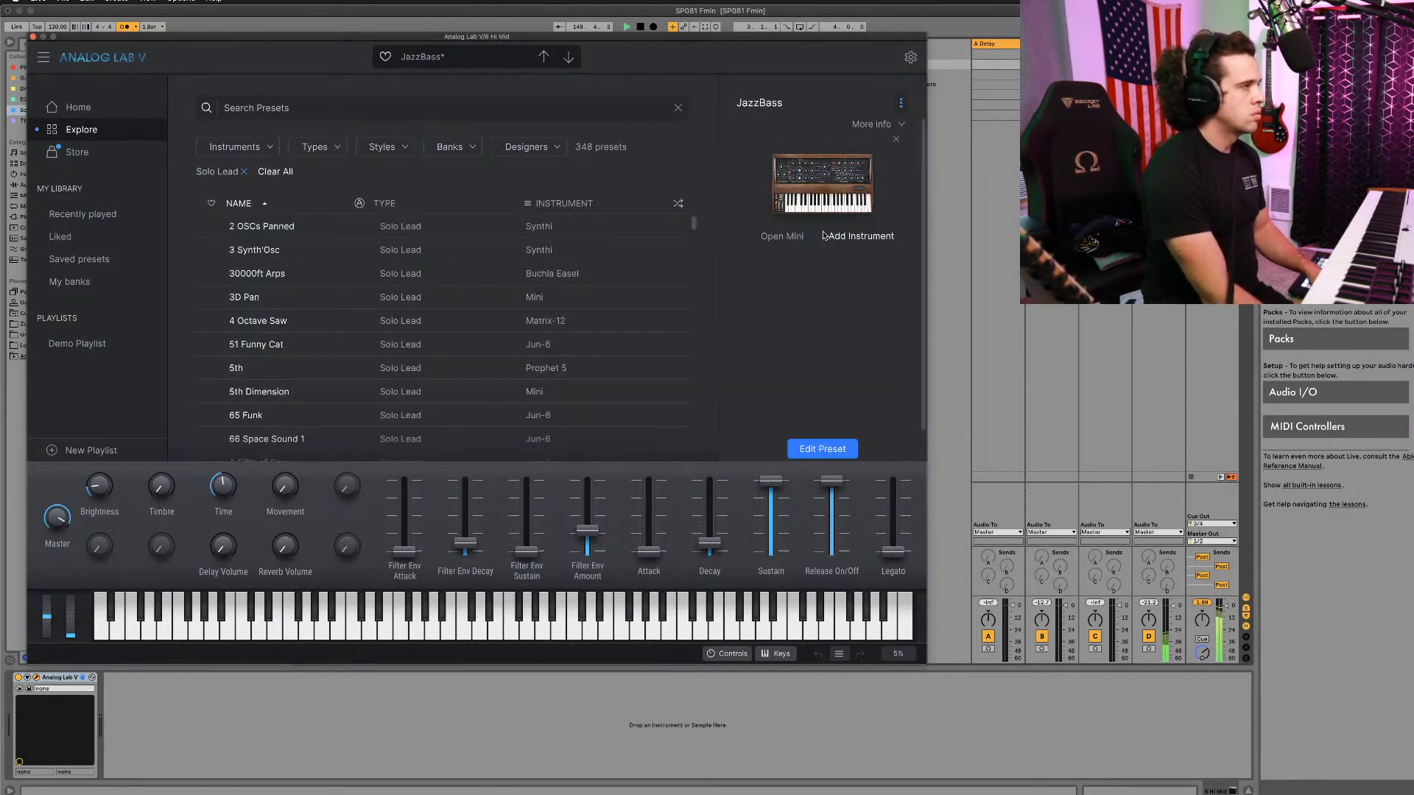
Step: Try the 65 Funk preset on the Hi Mid track and adjust the chorus in its Jun-6 V instrument view
scroll(427, 336, "down", 3)
left_click(259, 325)
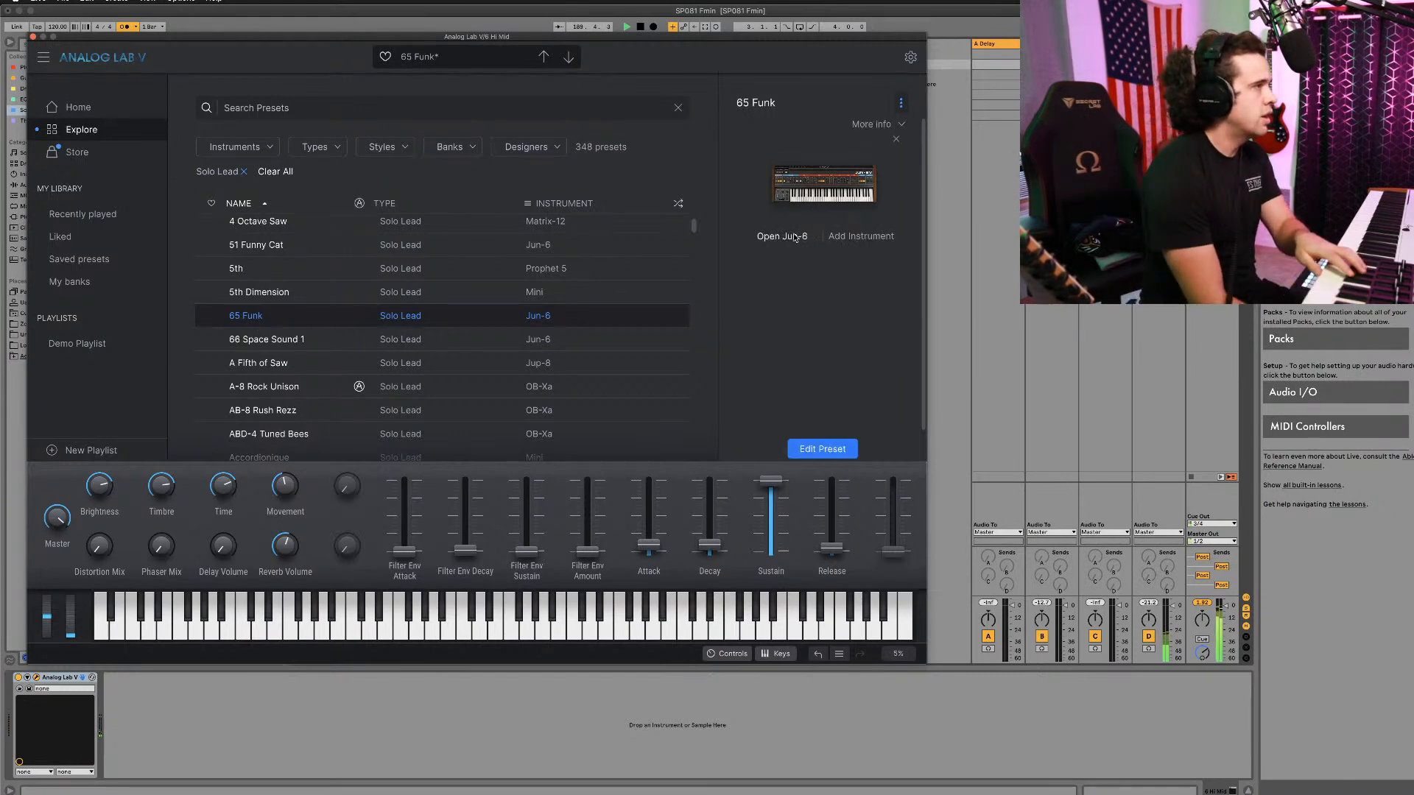
left_click(823, 184)
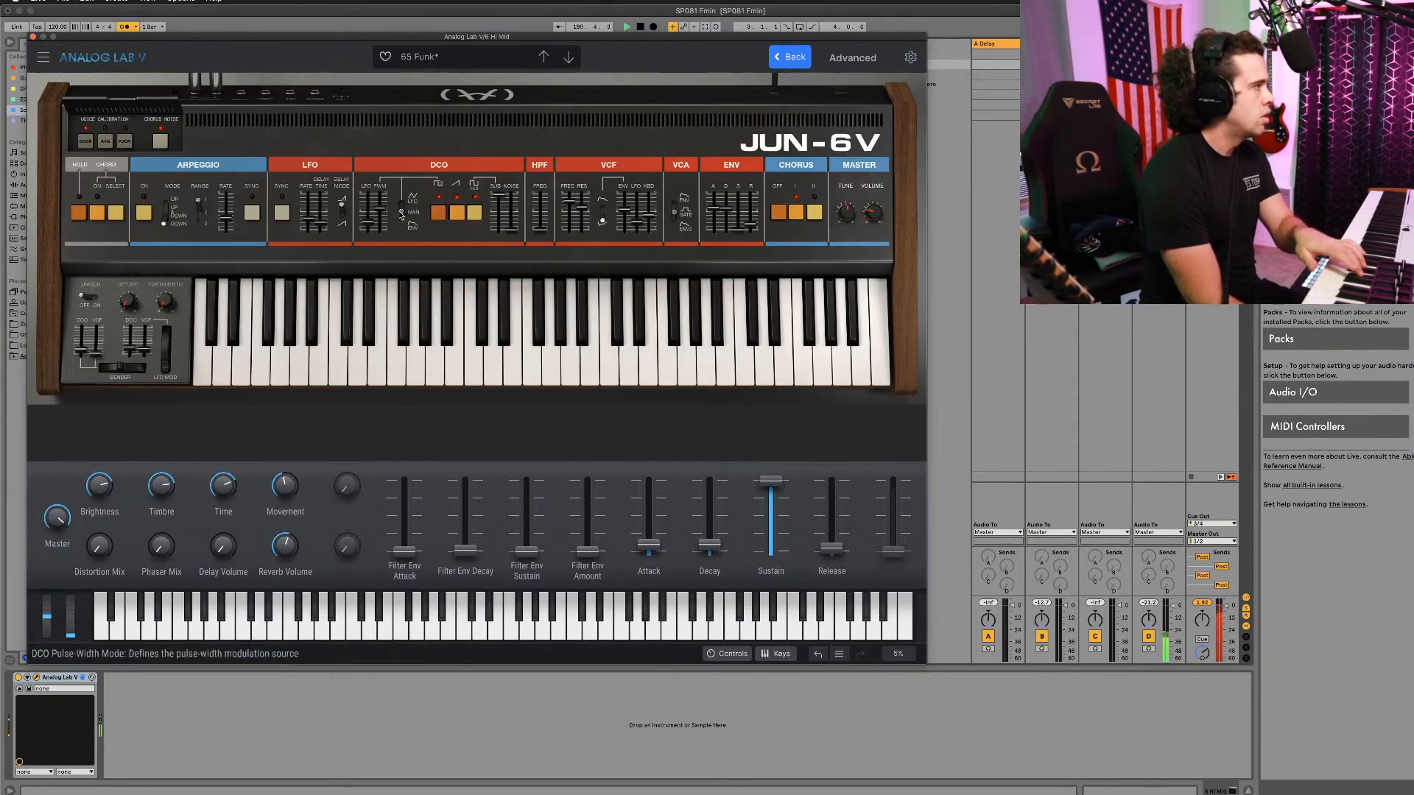
left_click(815, 214)
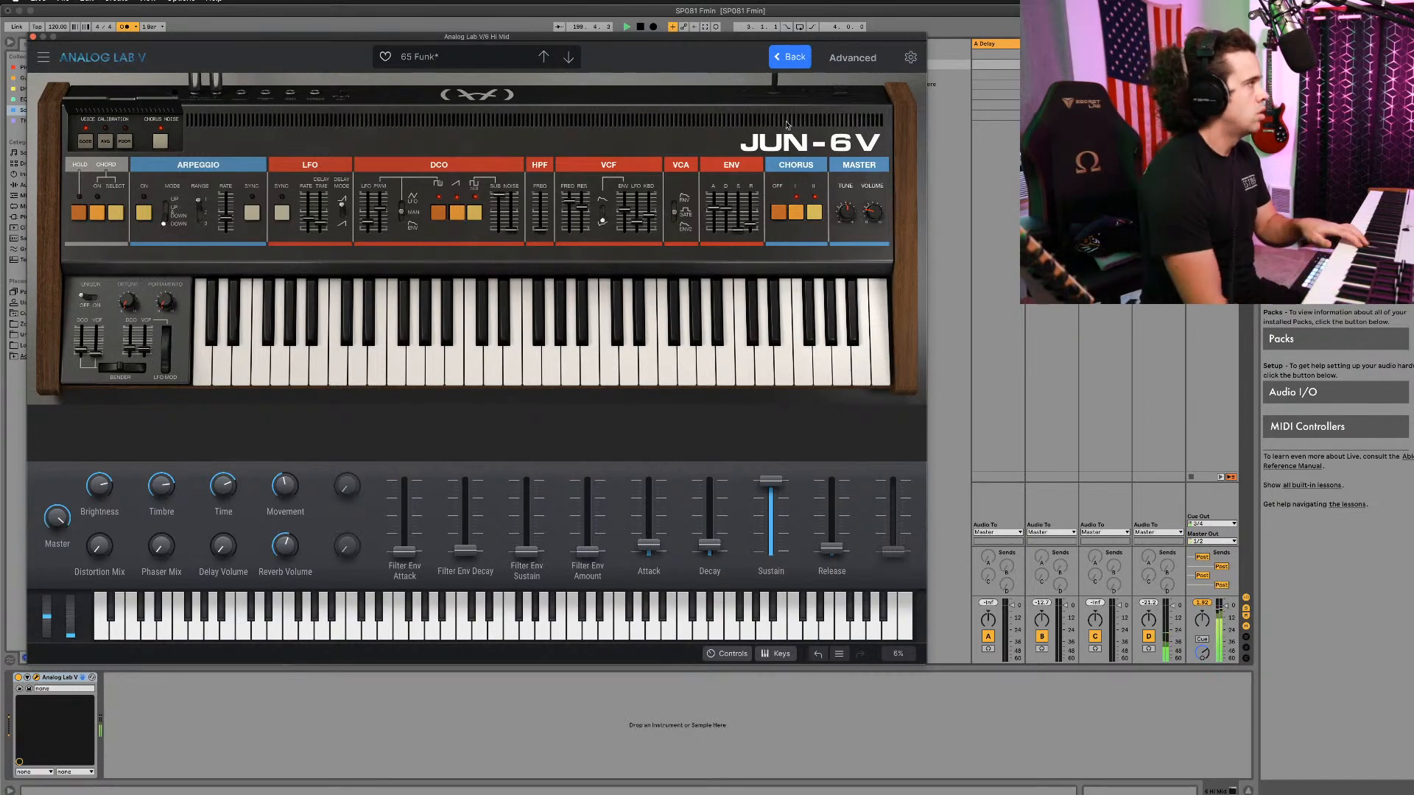
left_click(803, 65)
Step: Load the Air Leak Solo Lead preset on the Hi Mid track
scroll(483, 329, "down", 5)
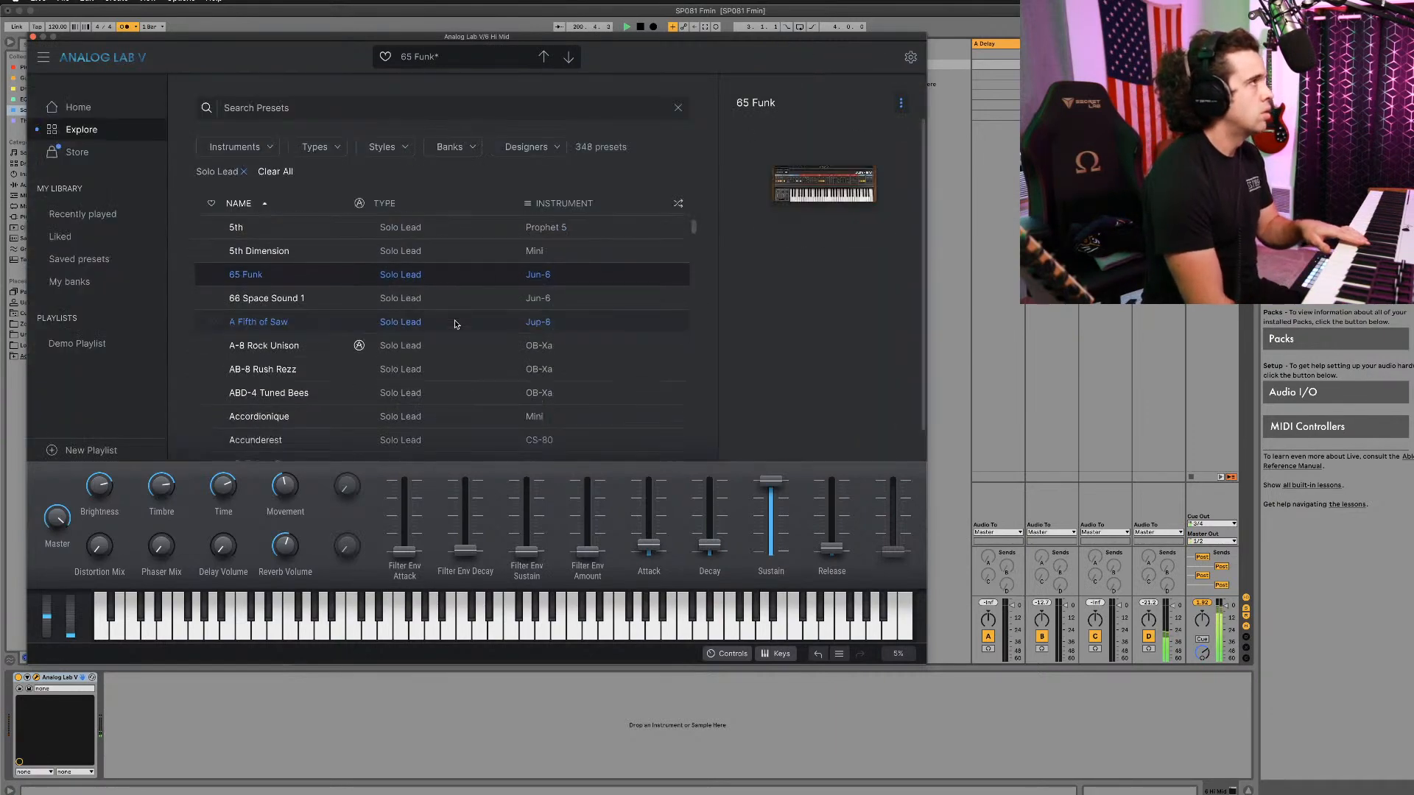
scroll(442, 328, "down", 2)
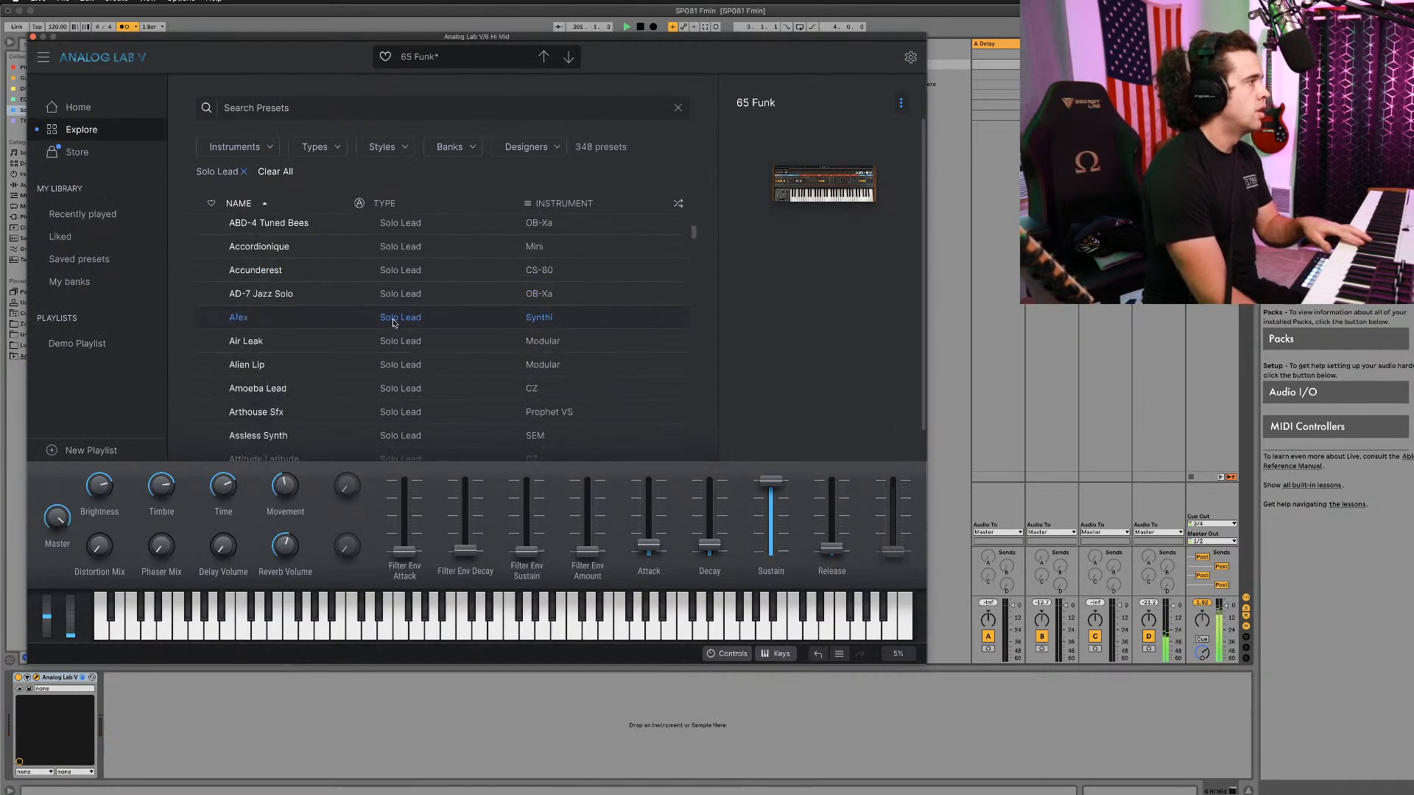
left_click(331, 349)
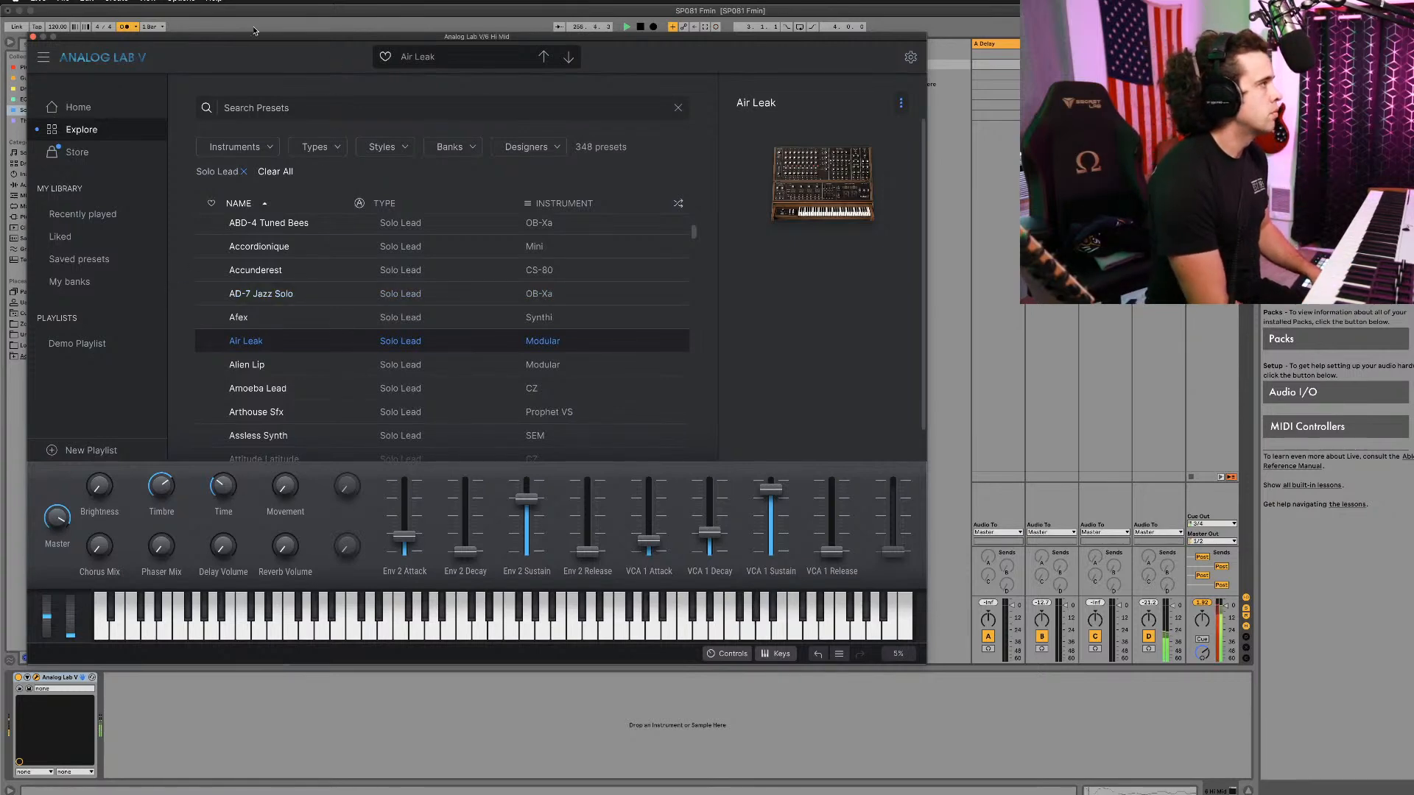
Step: Open the Hi Mid clip's notes and move its loop start to bar 8 for a 16-bar loop
left_click_drag(257, 36, 284, 274)
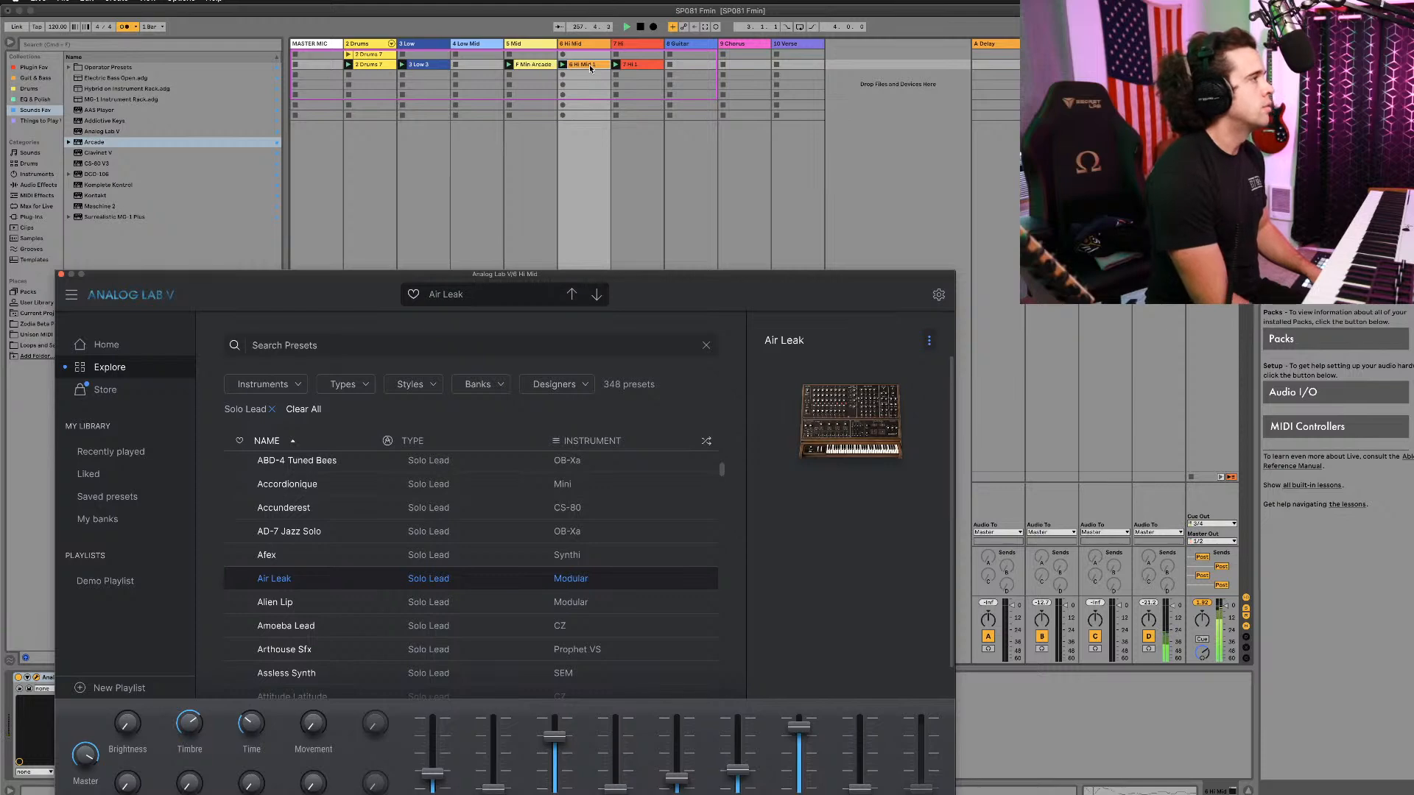
left_click(590, 66)
left_click(62, 274)
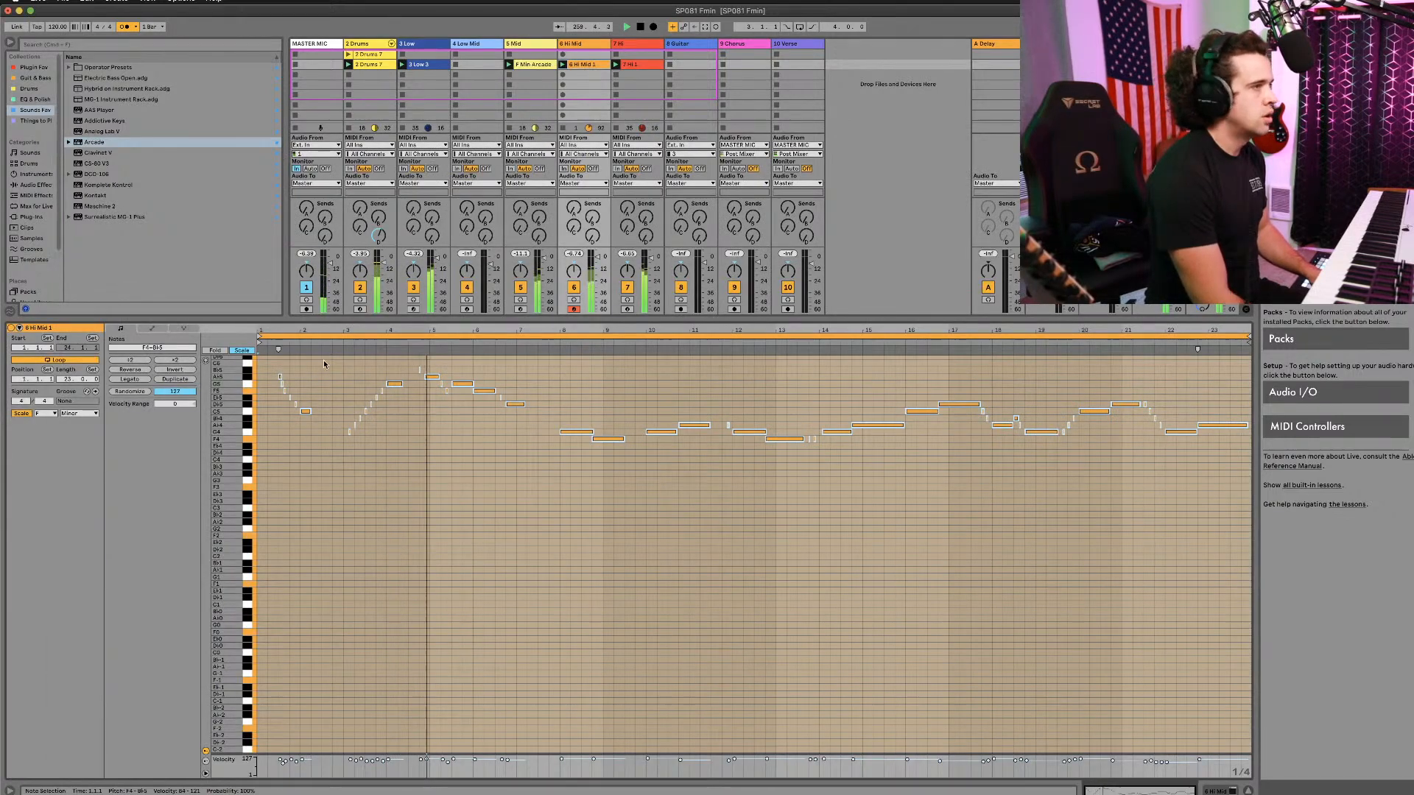
left_click_drag(260, 338, 559, 368)
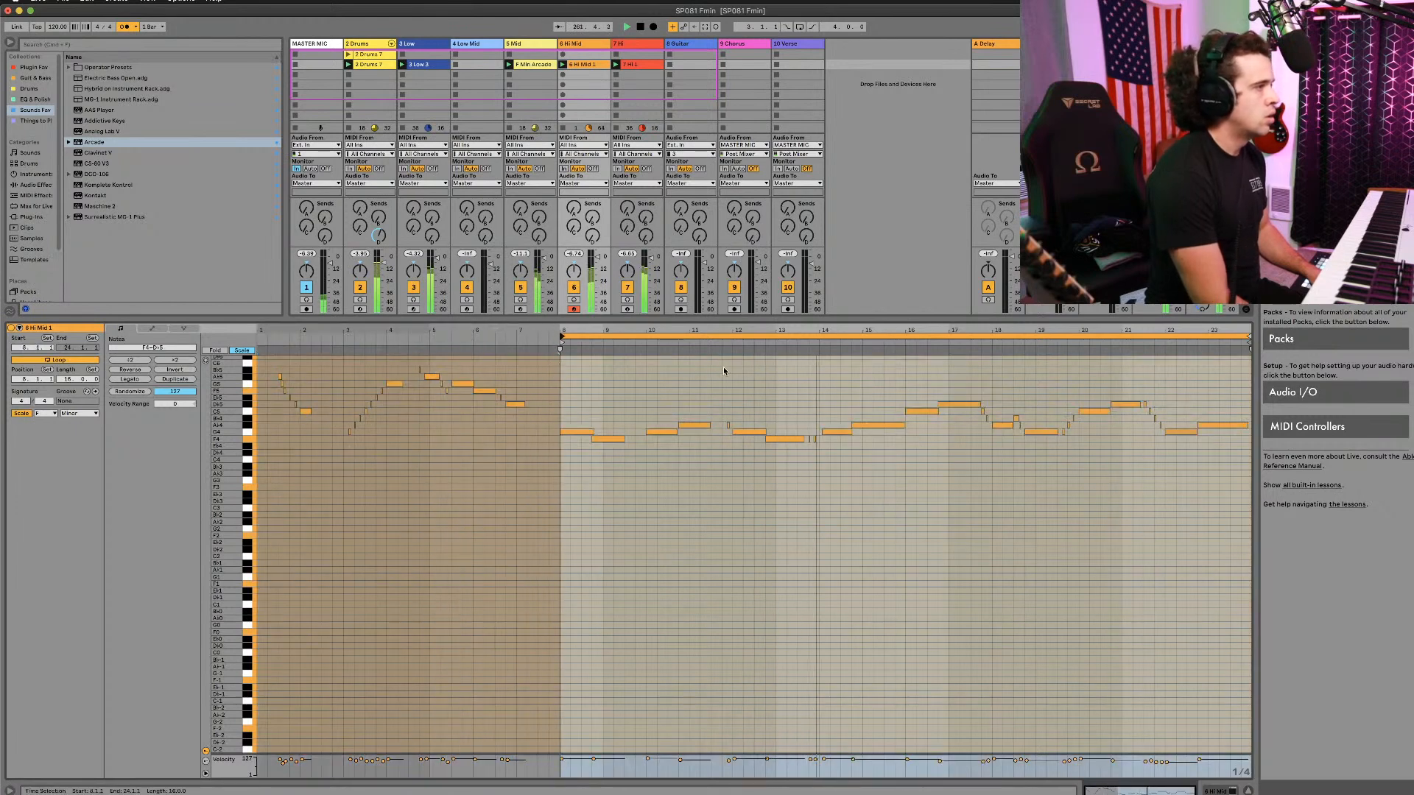
scroll(850, 421, "up", 10)
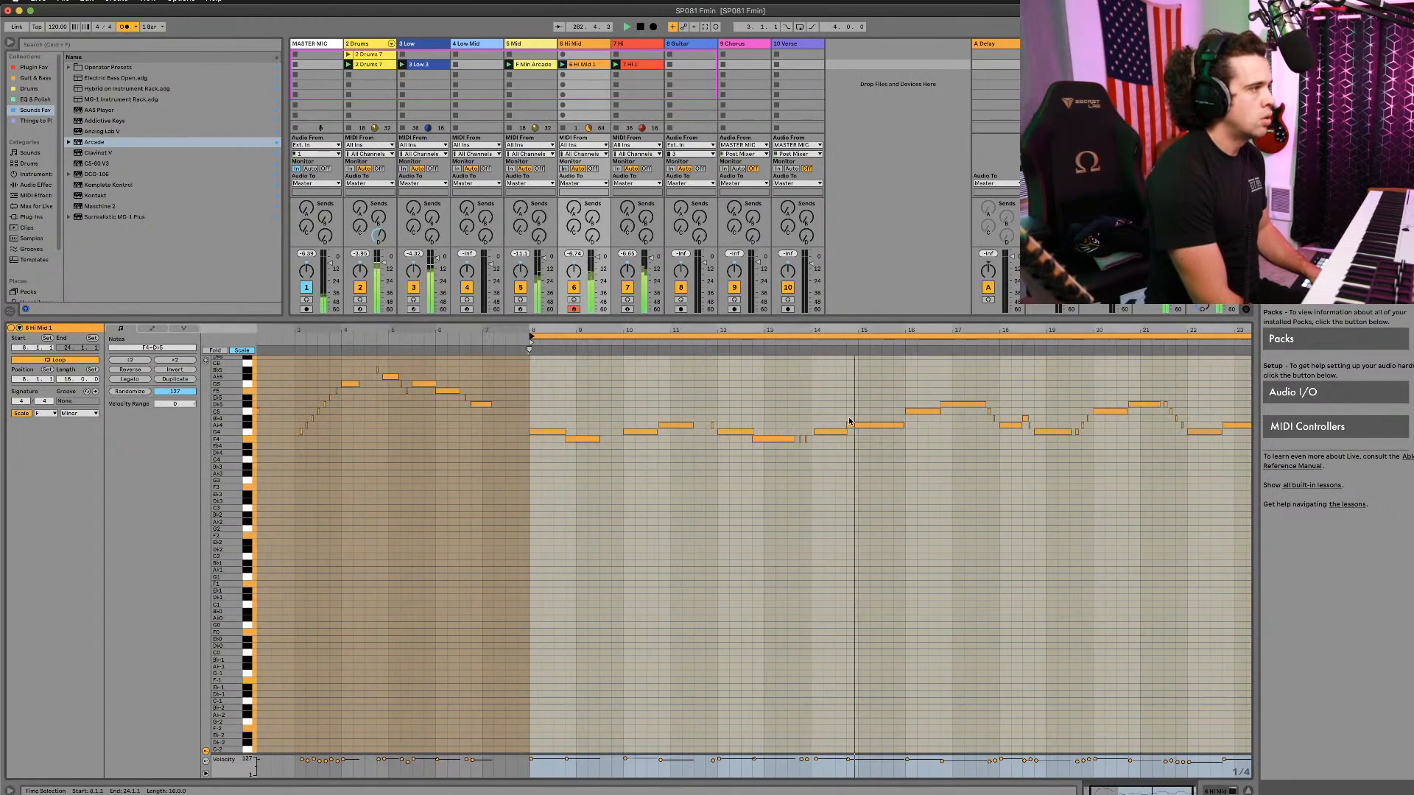
Step: Select the empty clip slot on the Low Mid track and bring up the track's Analog Lab V device
scroll(849, 417, "down", 5)
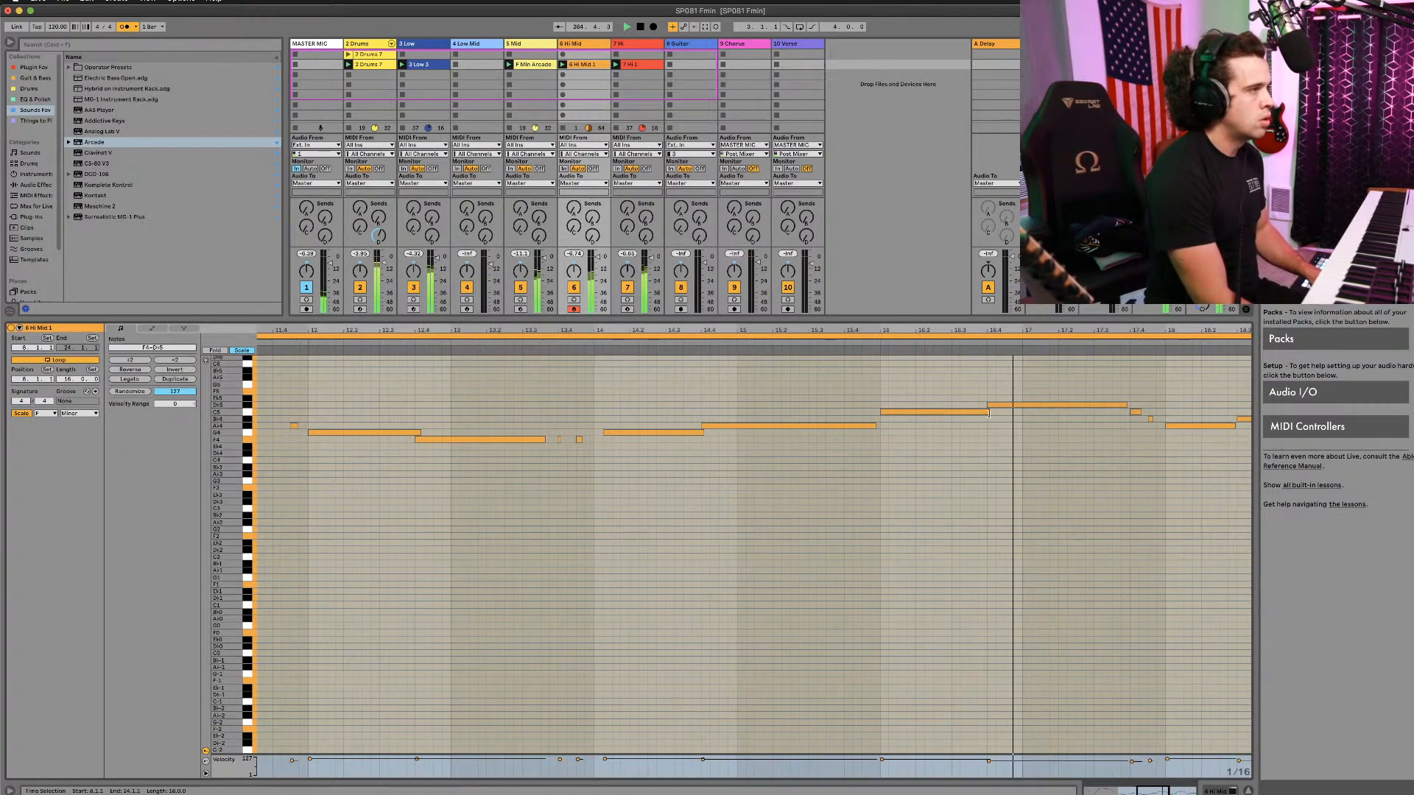
scroll(978, 413, "down", 5)
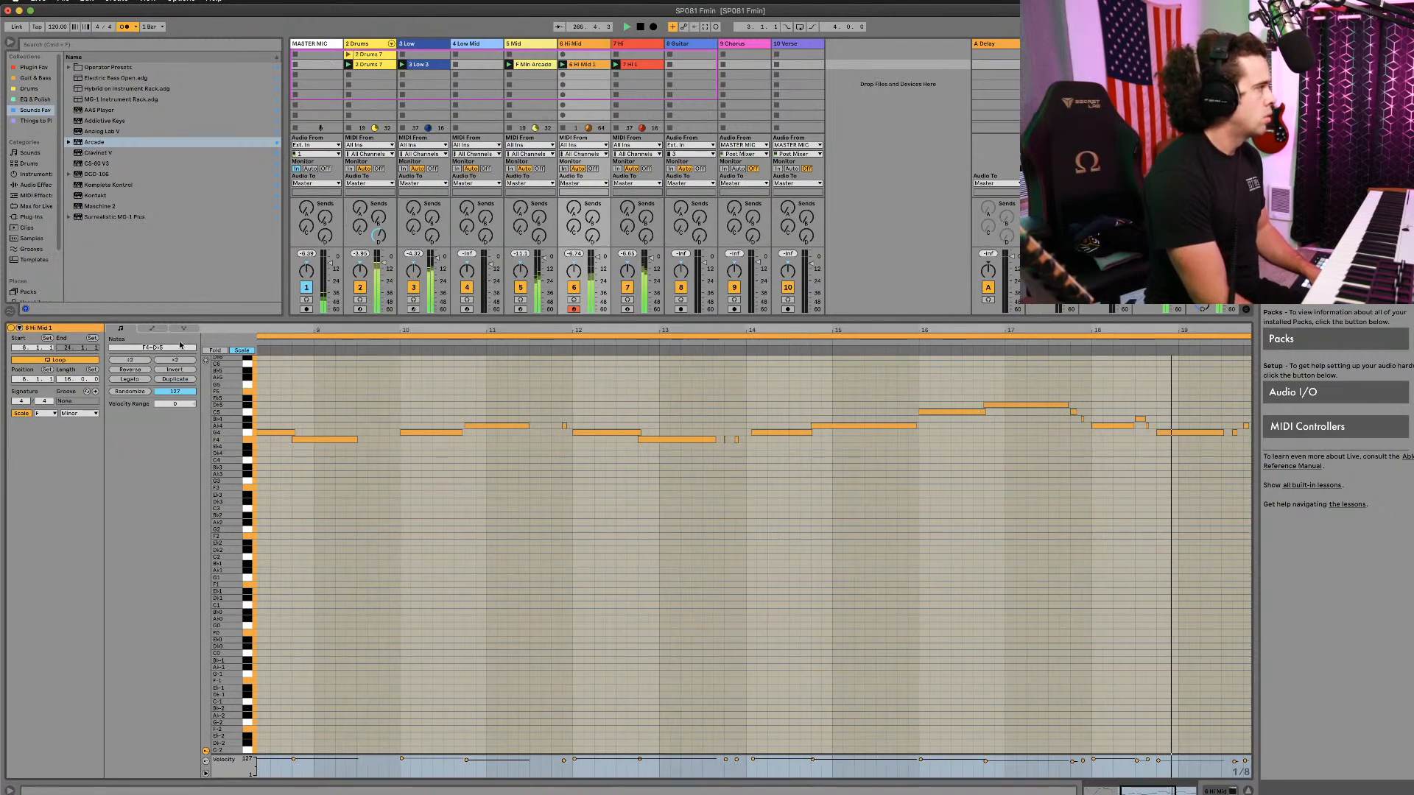
scroll(722, 480, "right", 5)
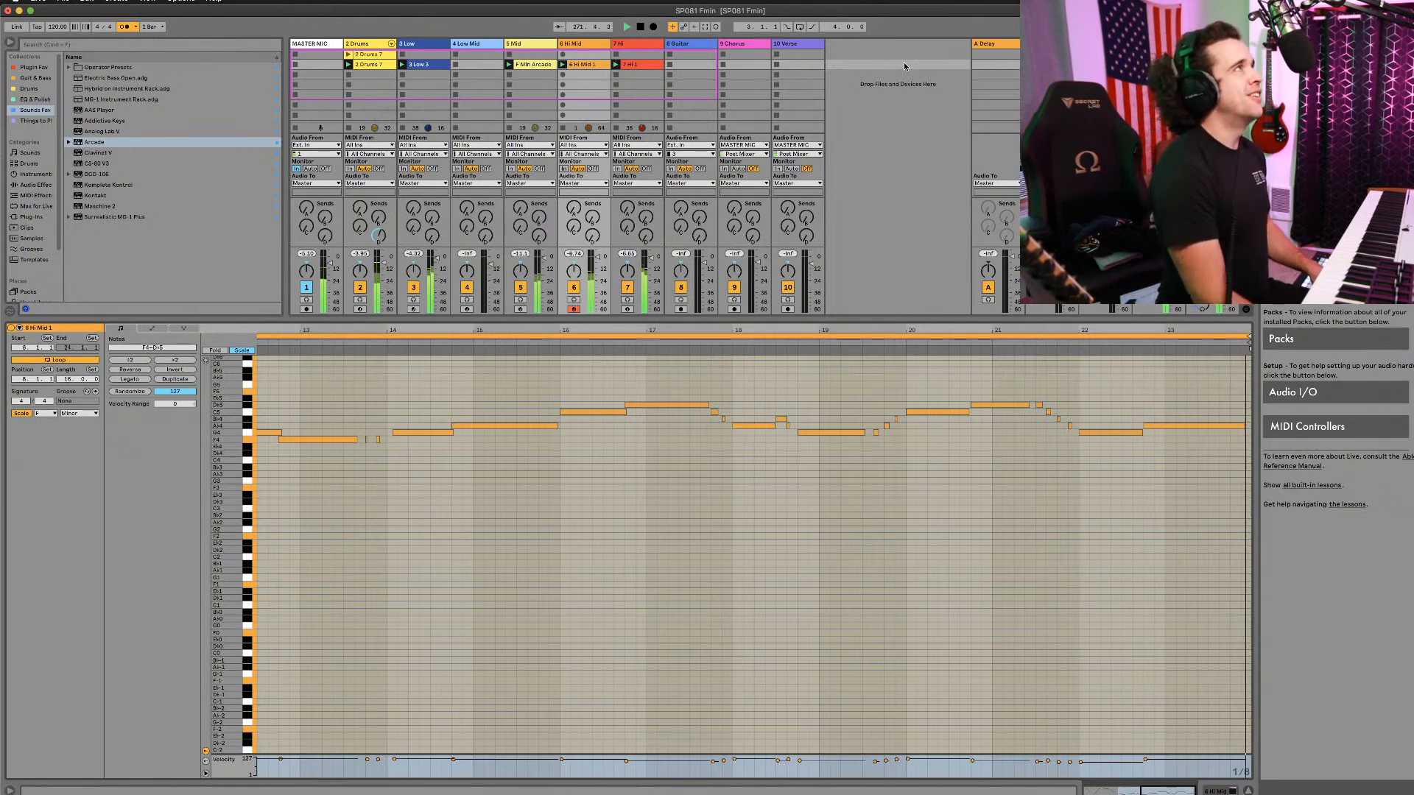
left_click(476, 65)
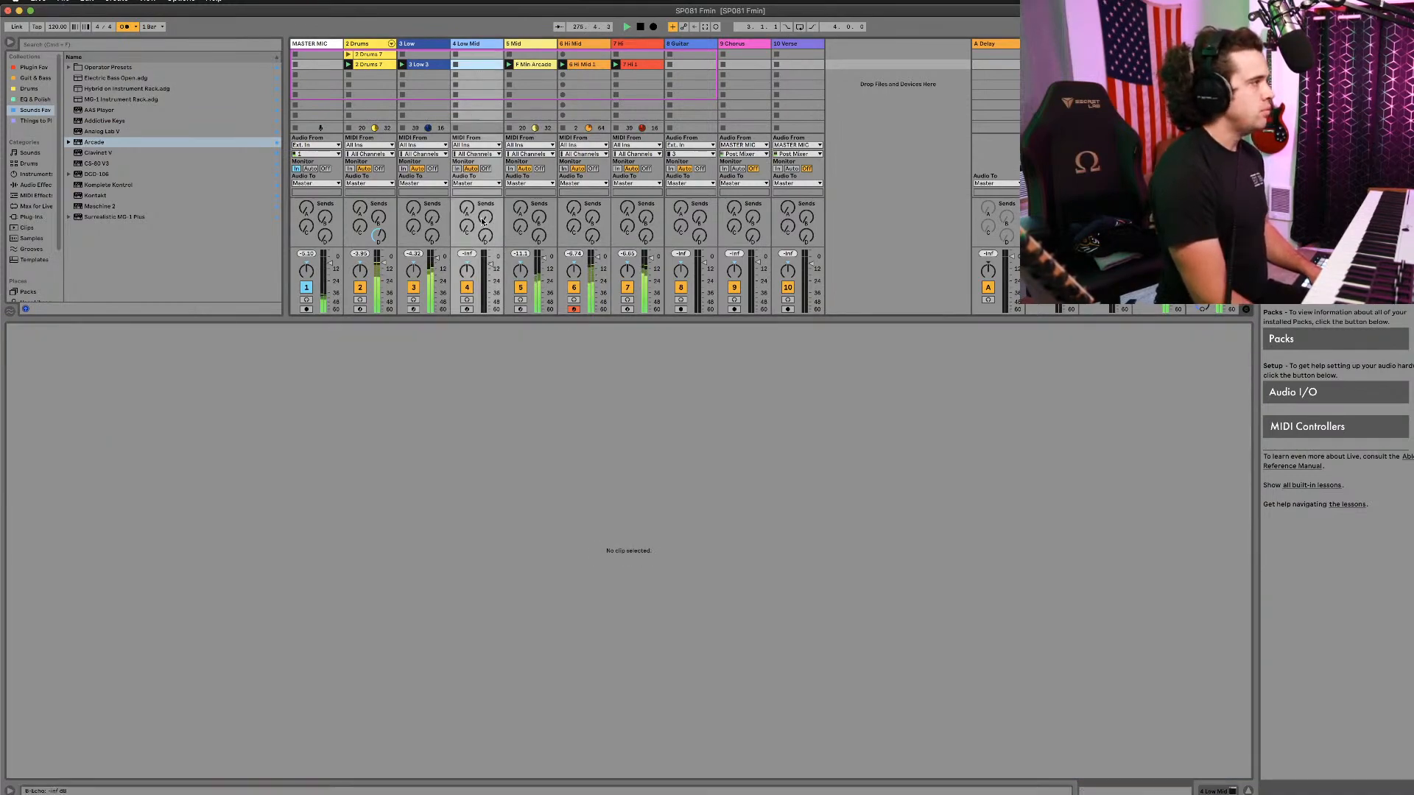
key("shift+Tab")
left_click(36, 677)
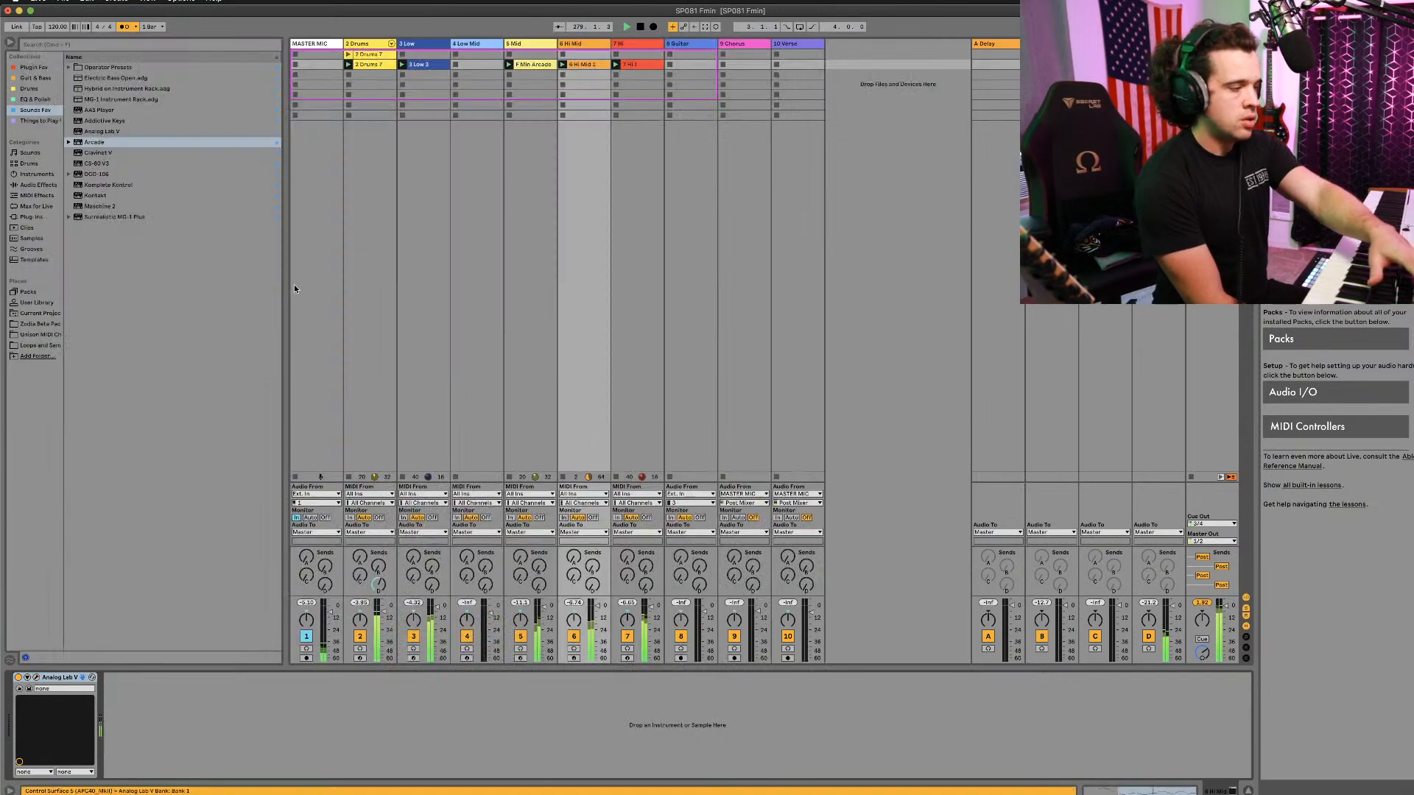
Step: Reopen the Hi Mid clip's notes and select the G4 note that starts at bar 12
left_click(591, 64)
scroll(1031, 420, "up", 5)
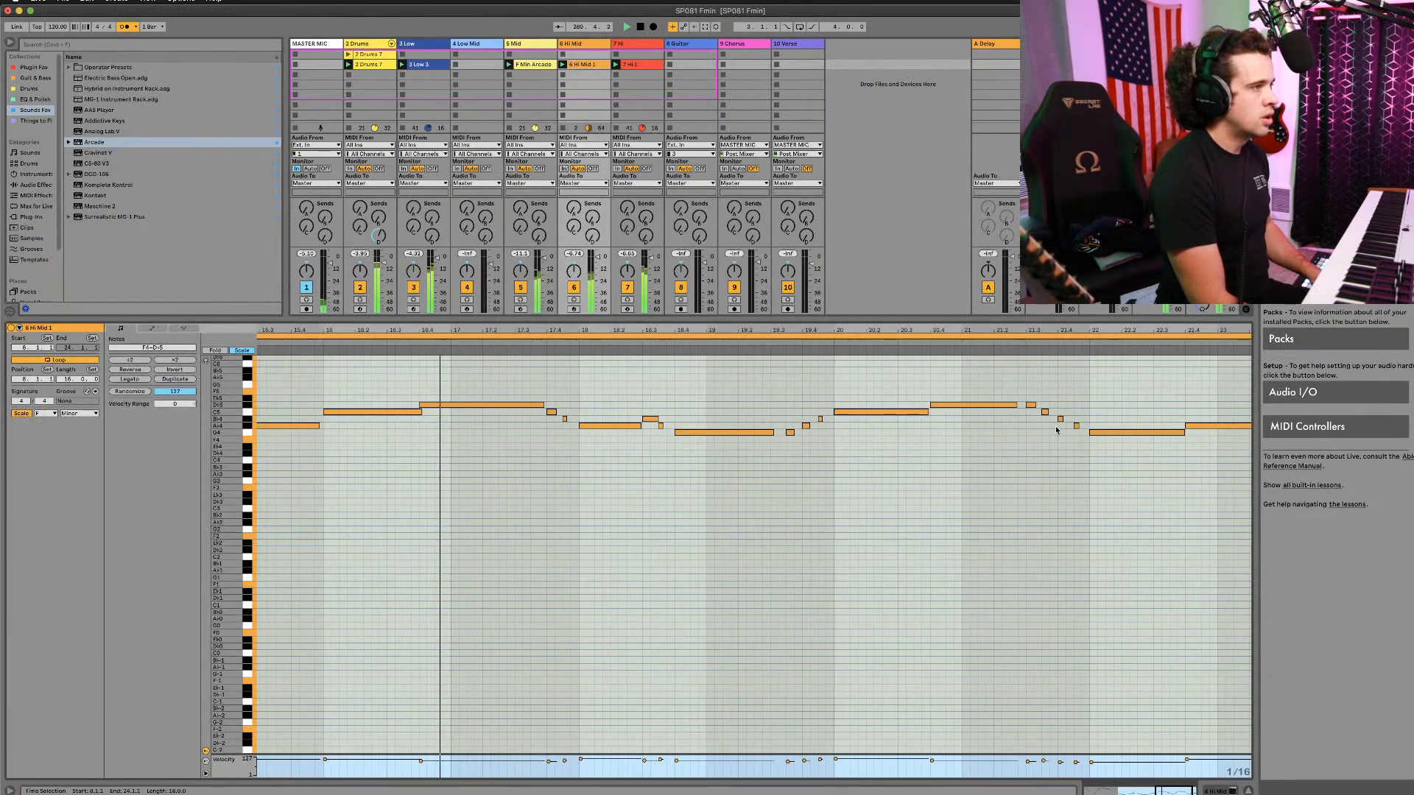
scroll(663, 435, "left", 5)
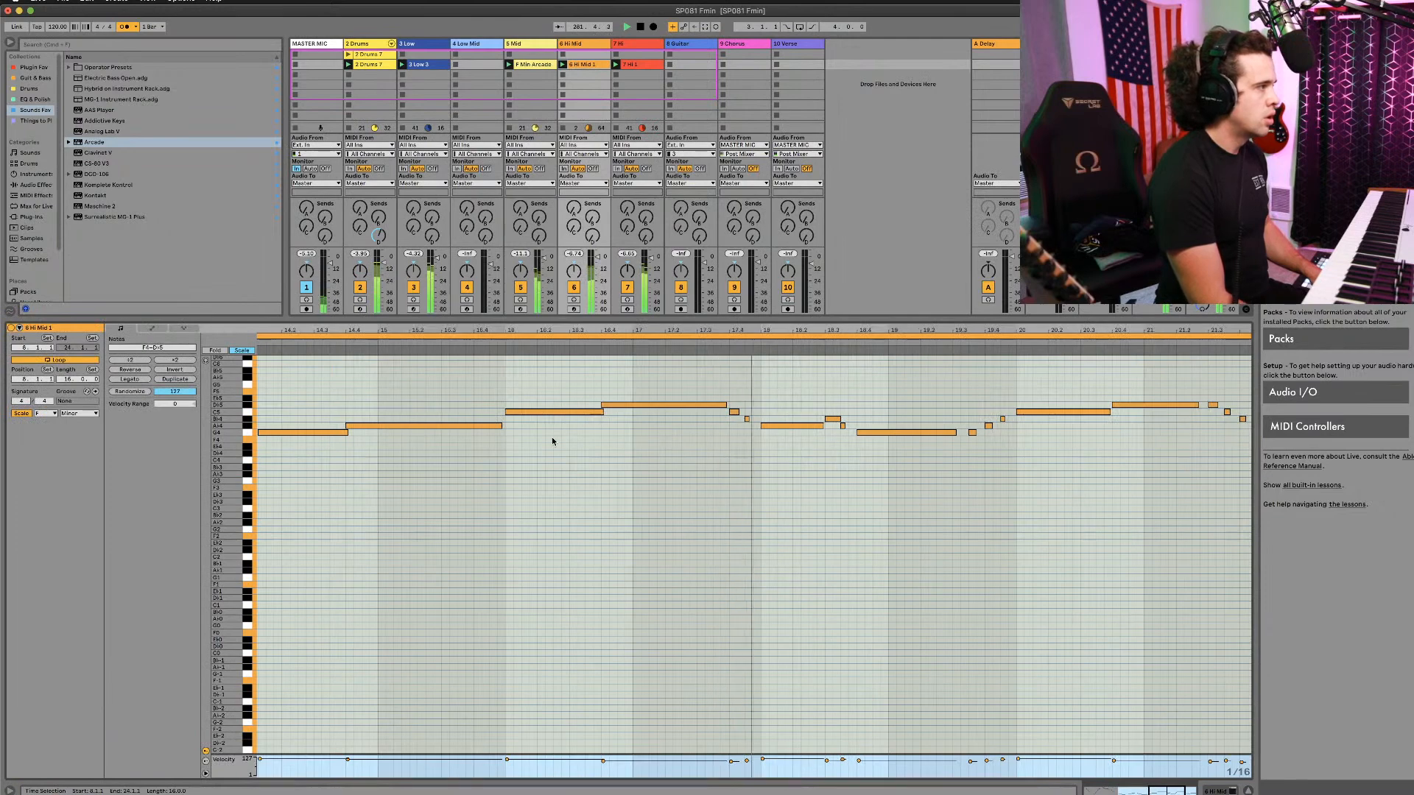
scroll(552, 441, "left", 4)
scroll(552, 440, "left", 2)
scroll(524, 455, "left", 2)
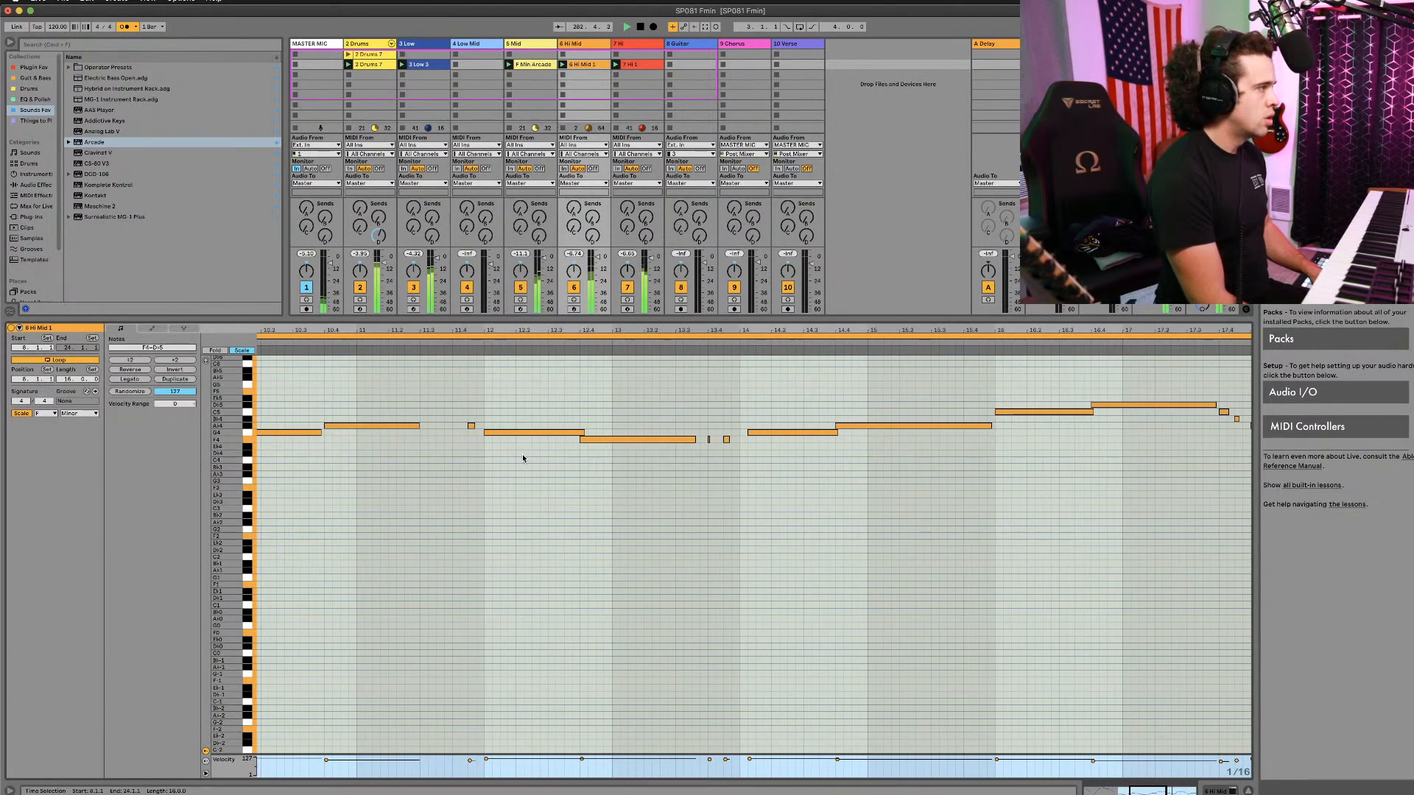
left_click(574, 434)
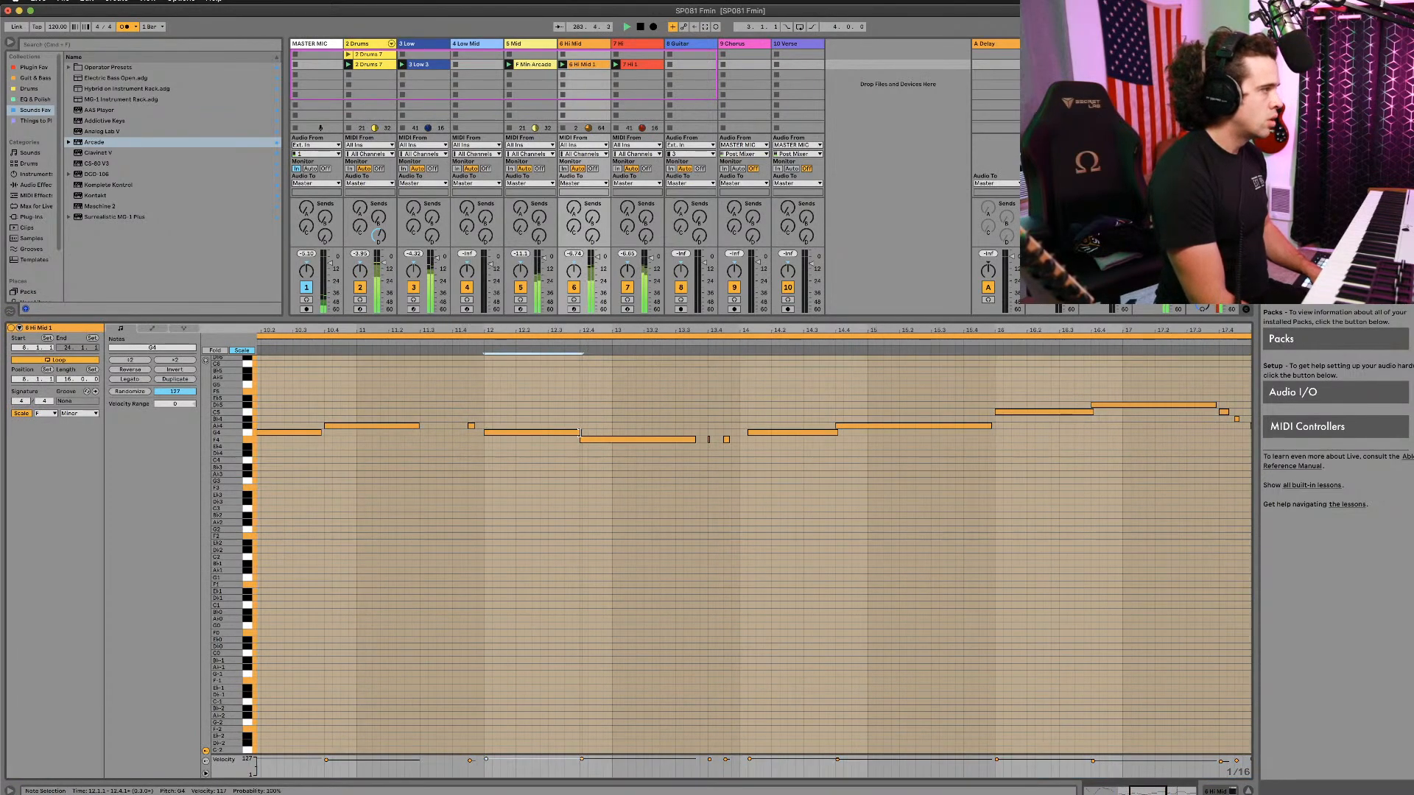
Step: Extend the start of the Hi Mid clip's G4 note at bar 14 back to the downbeat at 14.1.1
scroll(510, 455, "down", 6)
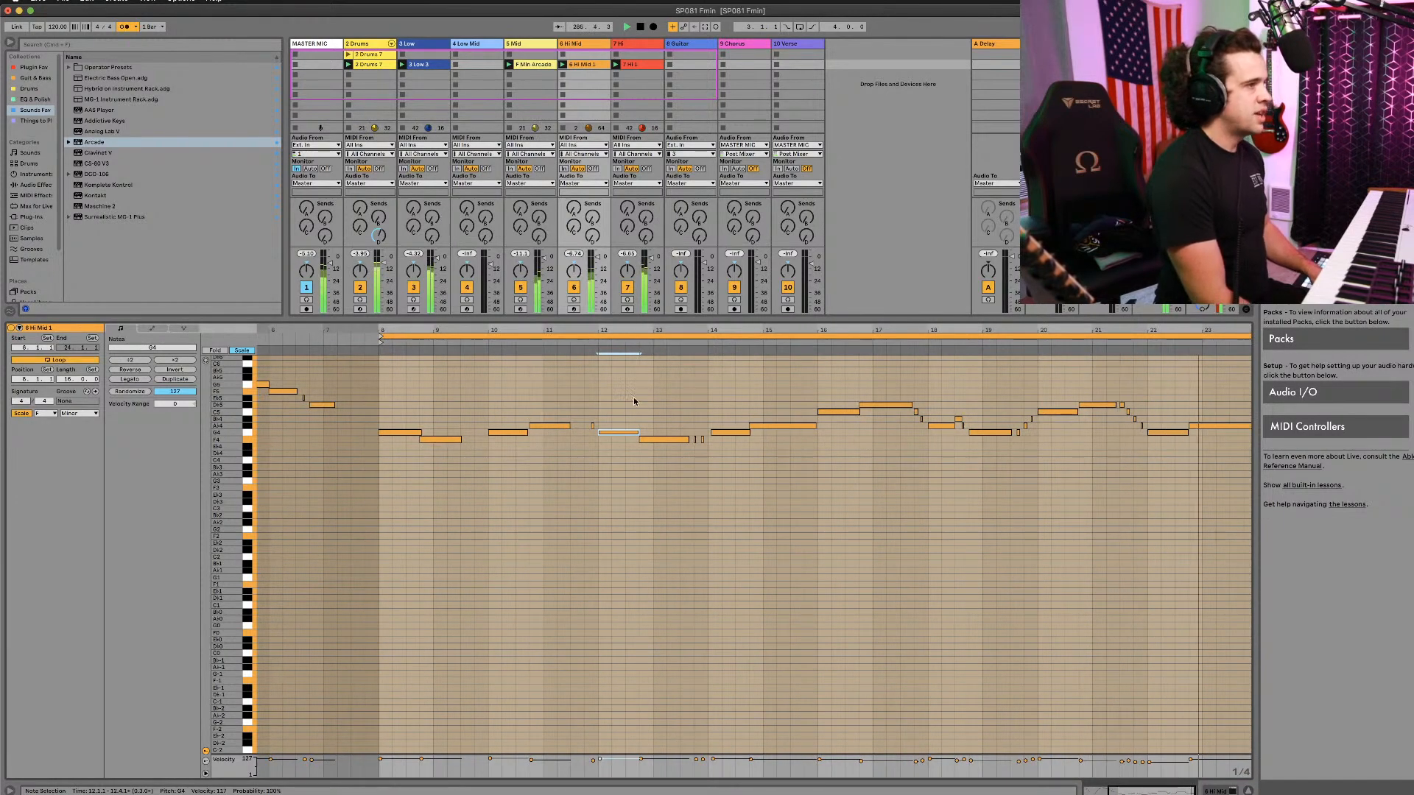
scroll(401, 453, "up", 6)
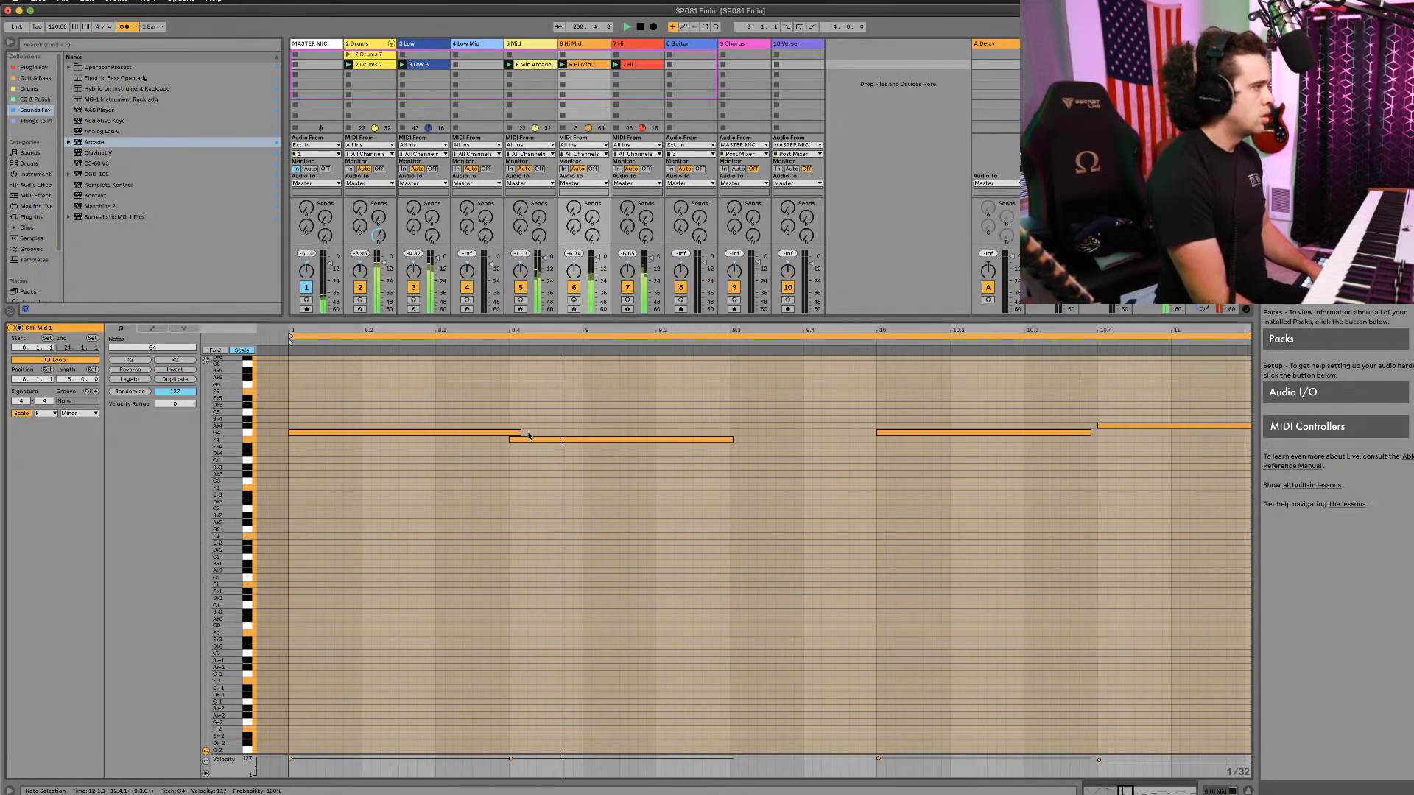
scroll(528, 436, "right", 3)
scroll(528, 436, "right", 2)
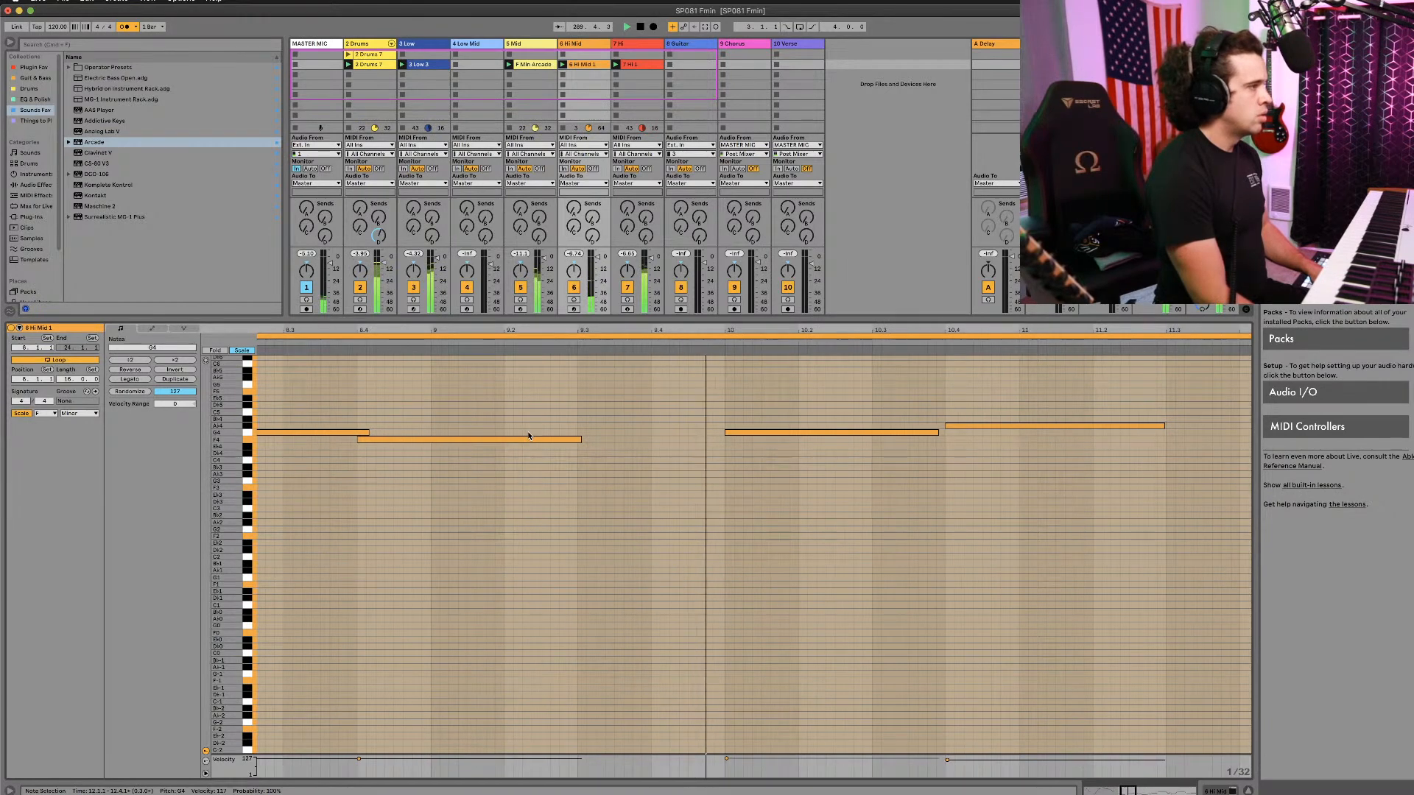
scroll(528, 436, "right", 10)
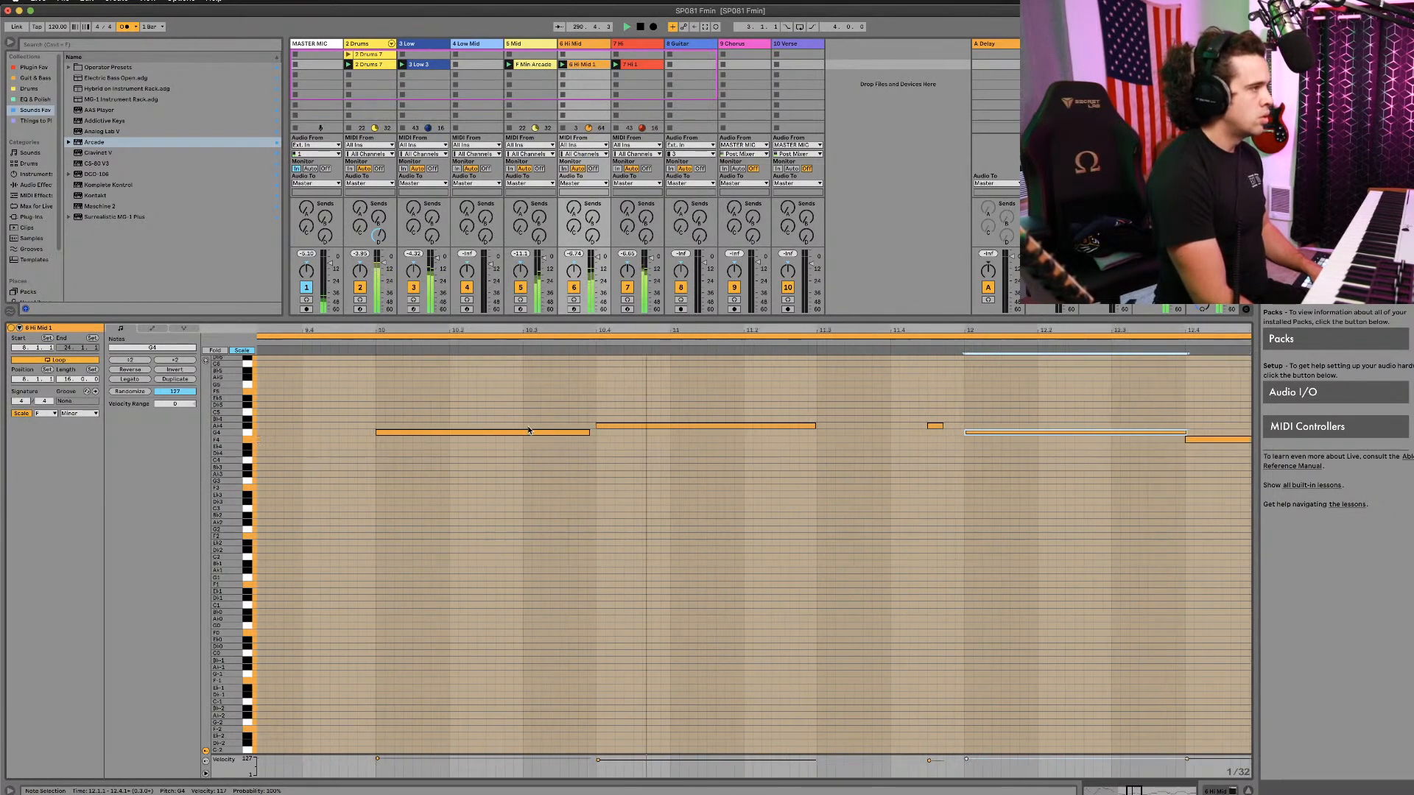
scroll(528, 431, "right", 1)
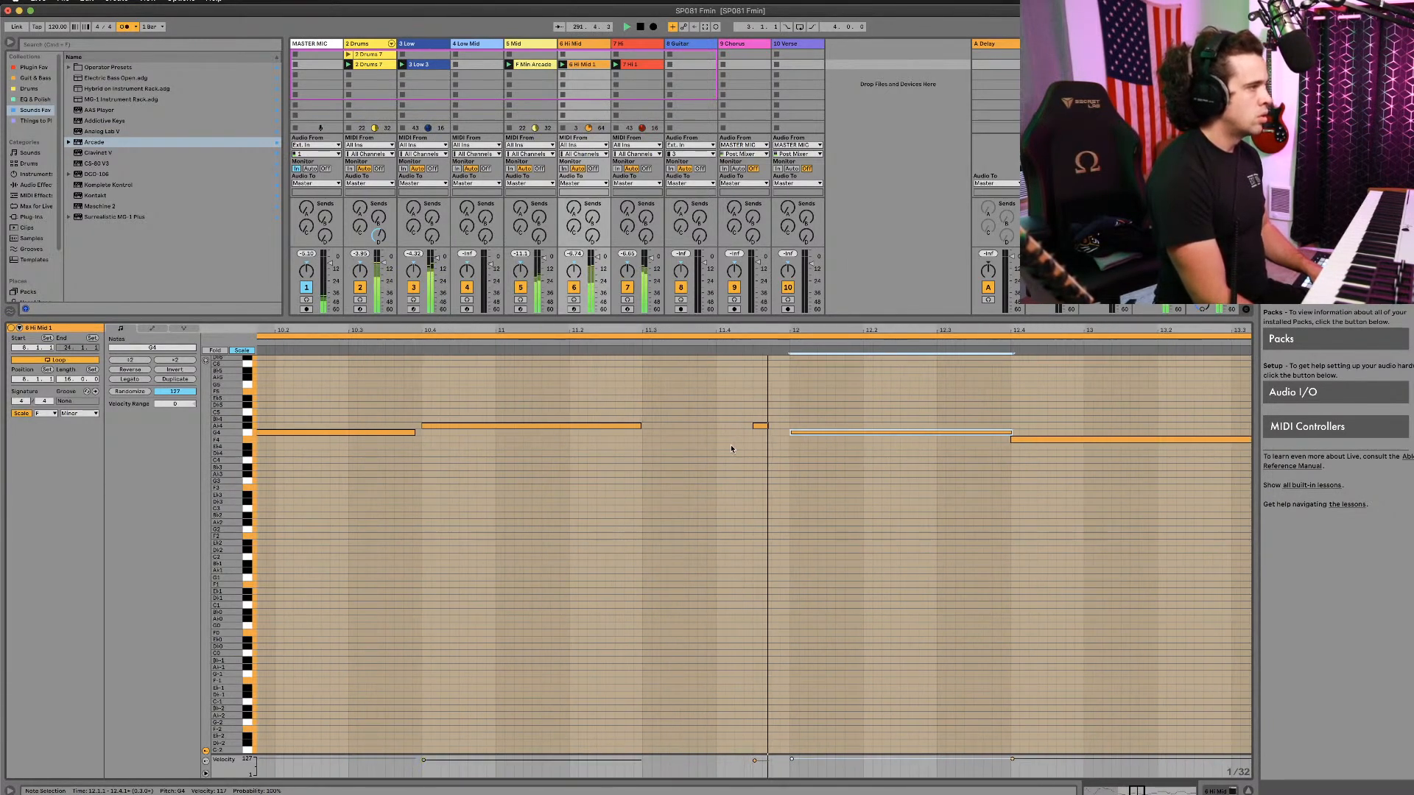
scroll(728, 447, "right", 7)
scroll(1031, 445, "right", 1)
scroll(976, 460, "right", 3)
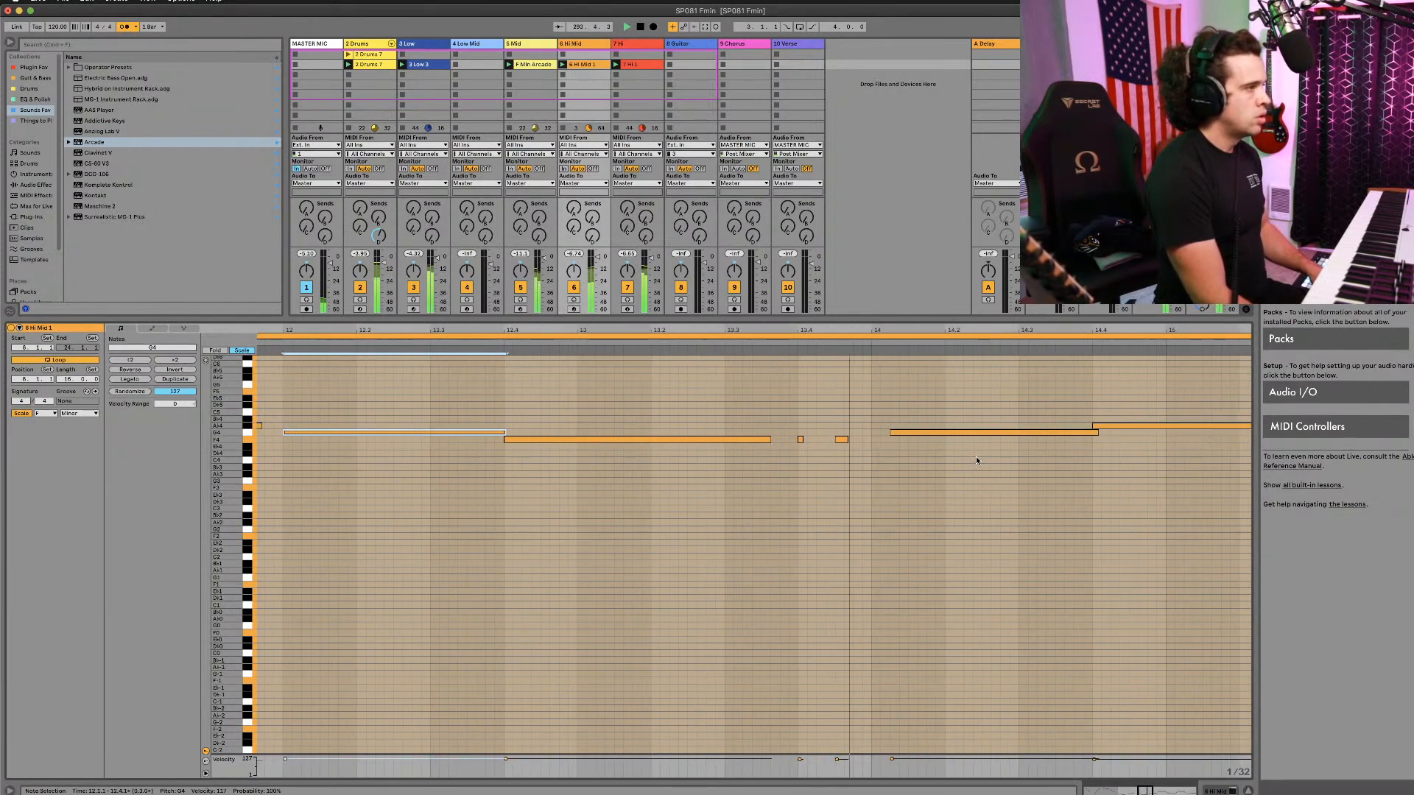
scroll(976, 459, "right", 1)
left_click(830, 434)
left_click_drag(829, 434, 815, 435)
scroll(816, 436, "right", 6)
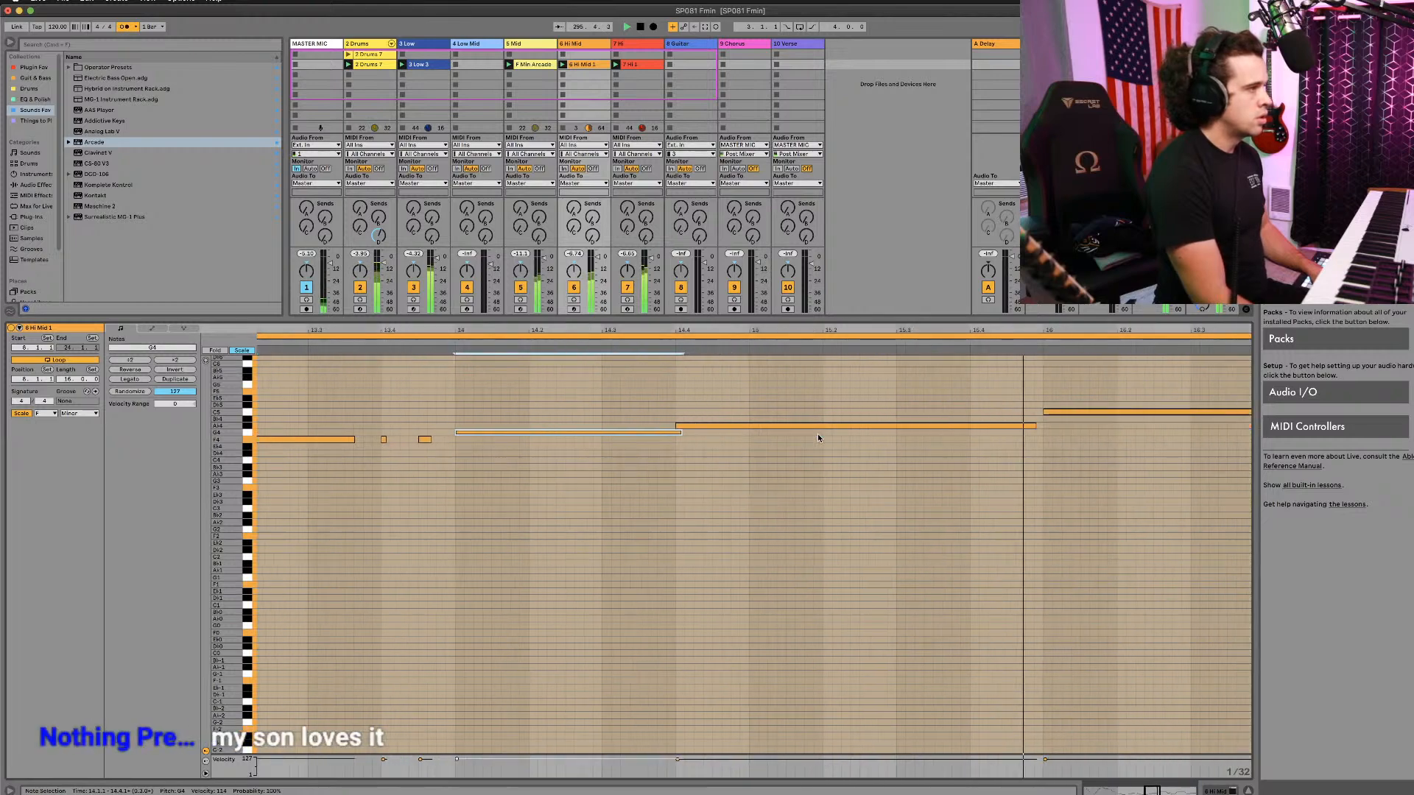
scroll(679, 429, "down", 4)
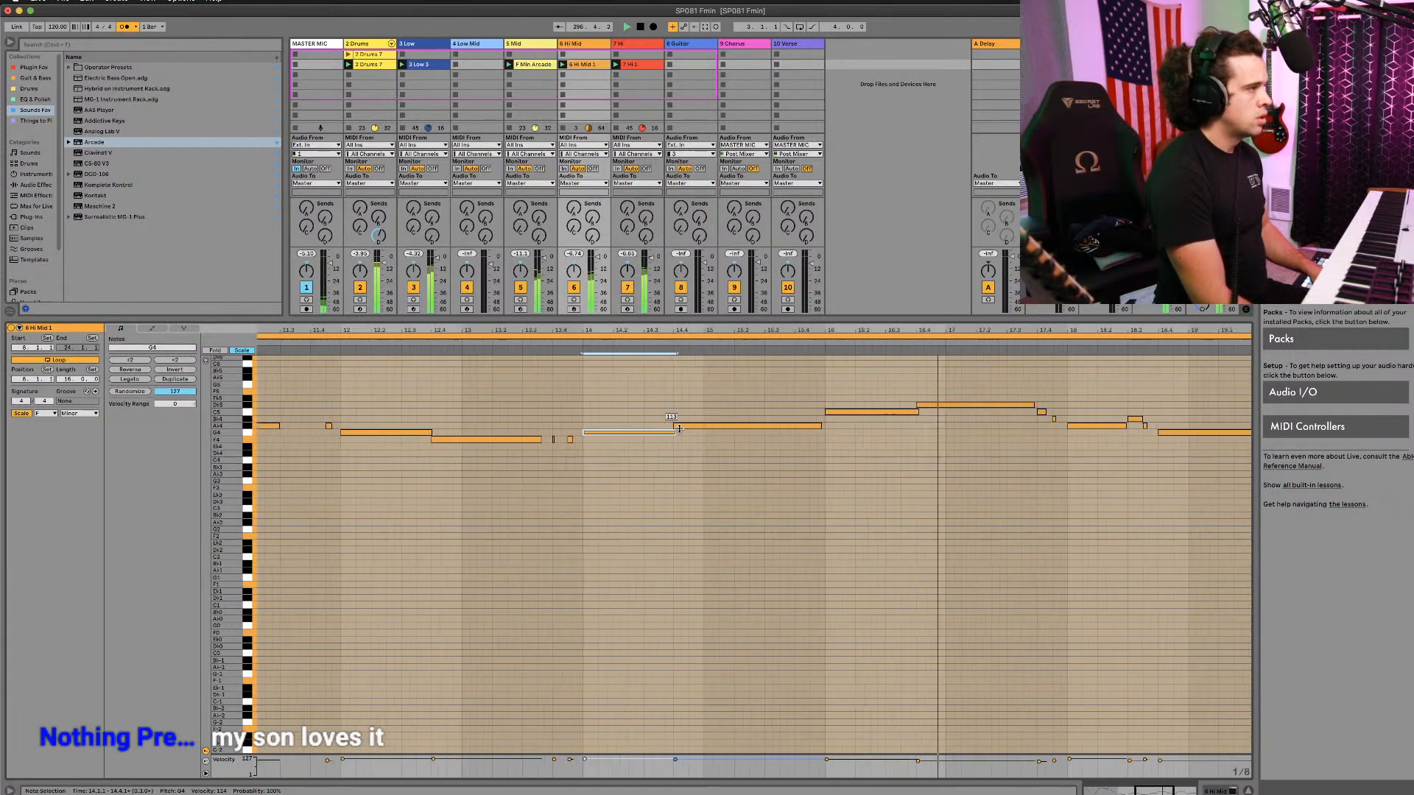
scroll(678, 429, "down", 2)
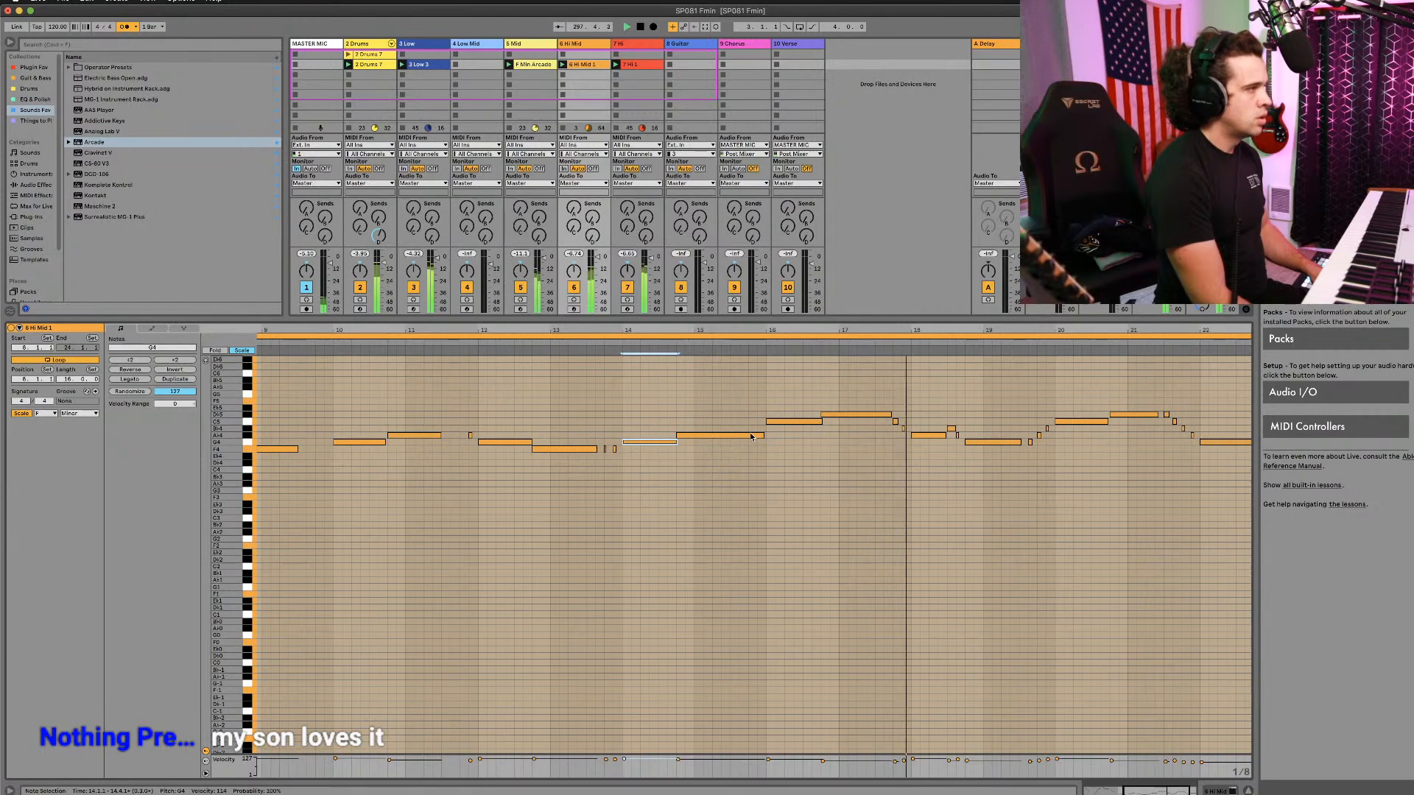
Step: Open Analog Lab V on the Low Mid track and try the Shinjuku Big Lead preset
left_click(481, 66)
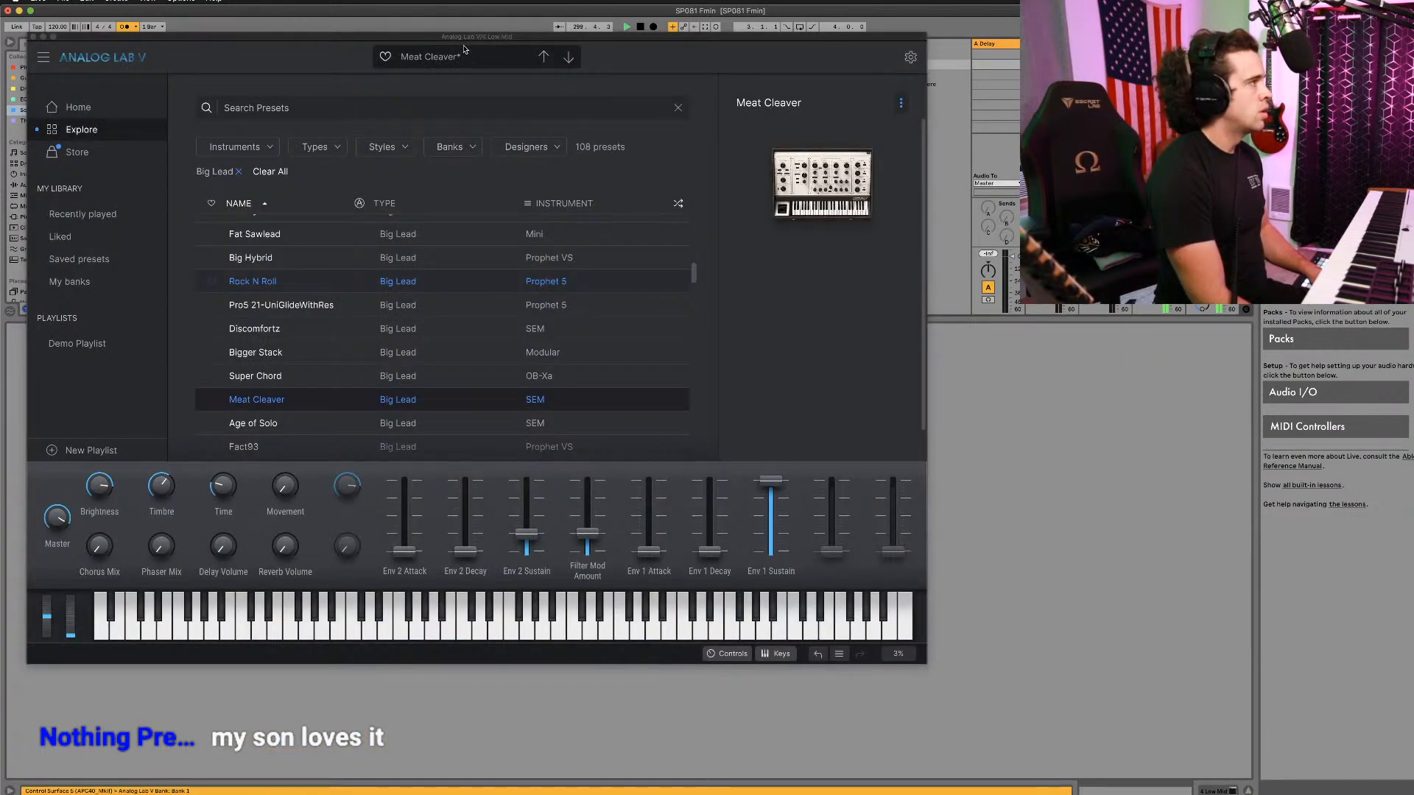
left_click_drag(257, 41, 288, 34)
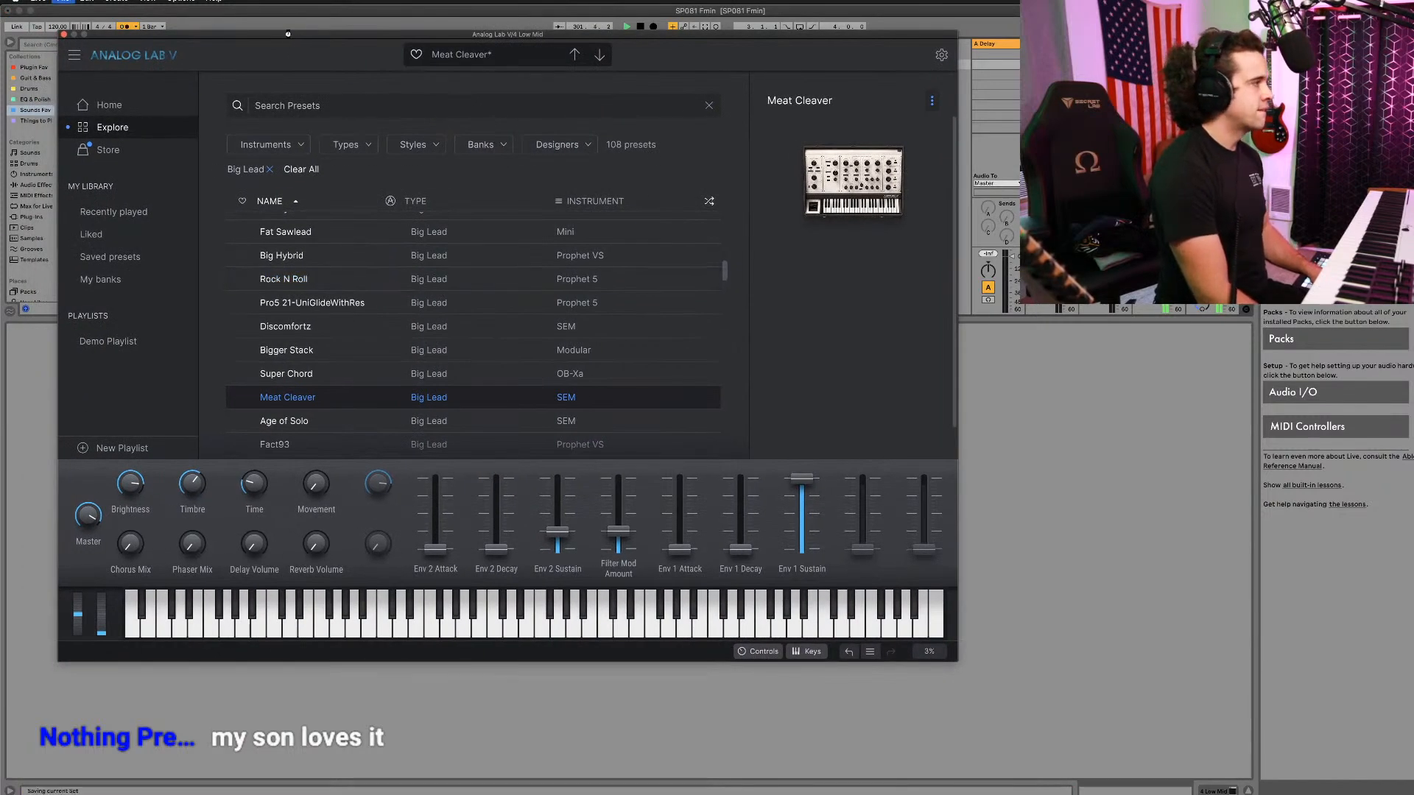
scroll(378, 337, "down", 1)
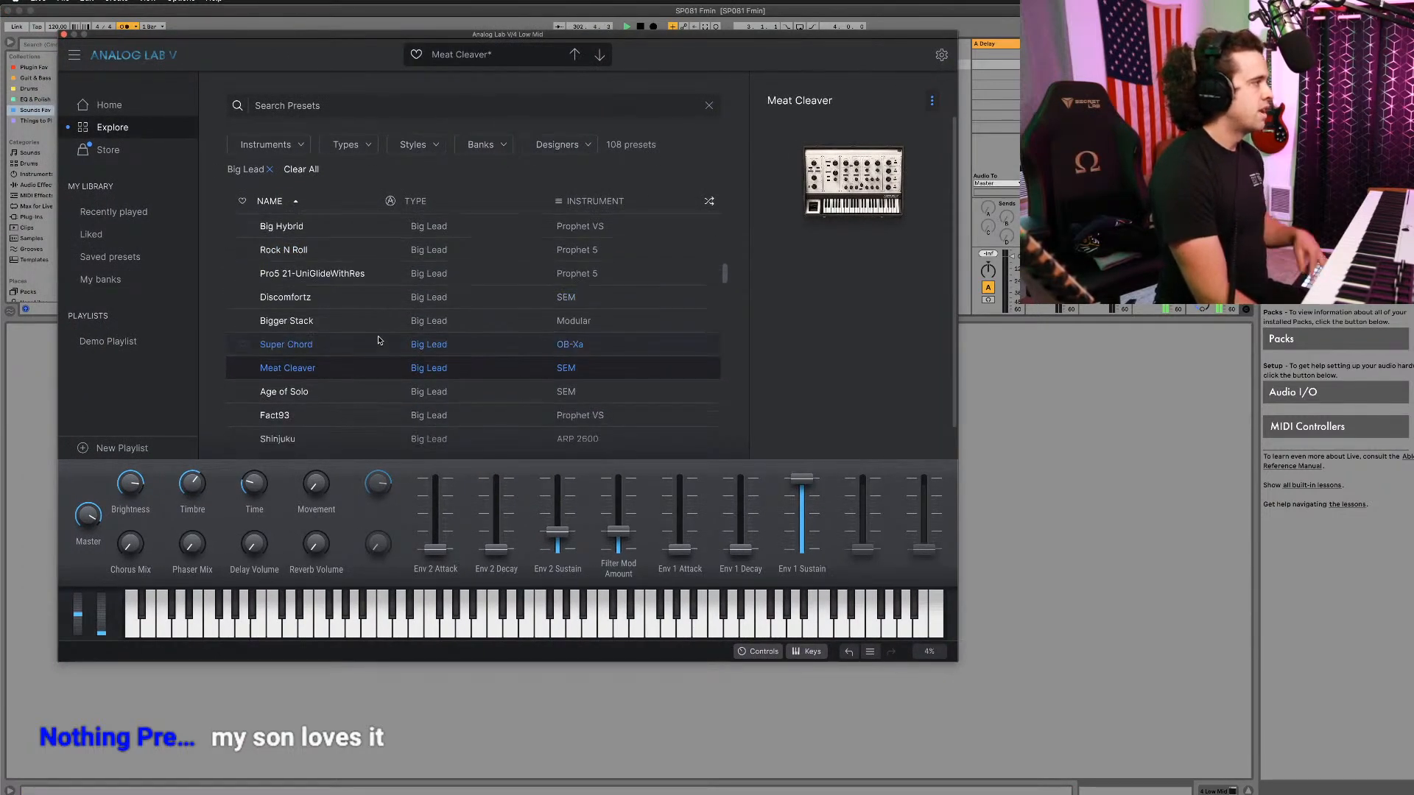
scroll(378, 340, "down", 1)
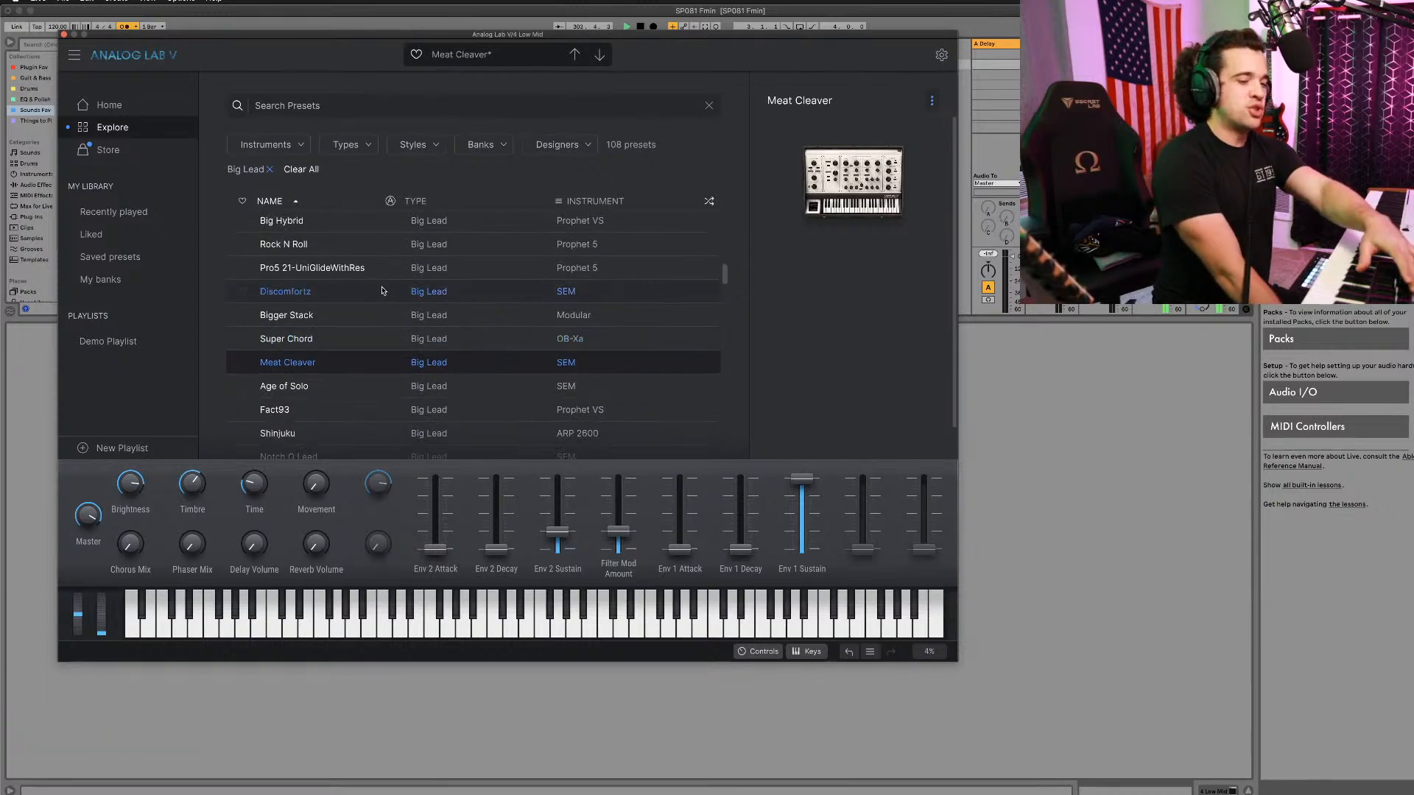
scroll(372, 342, "down", 2)
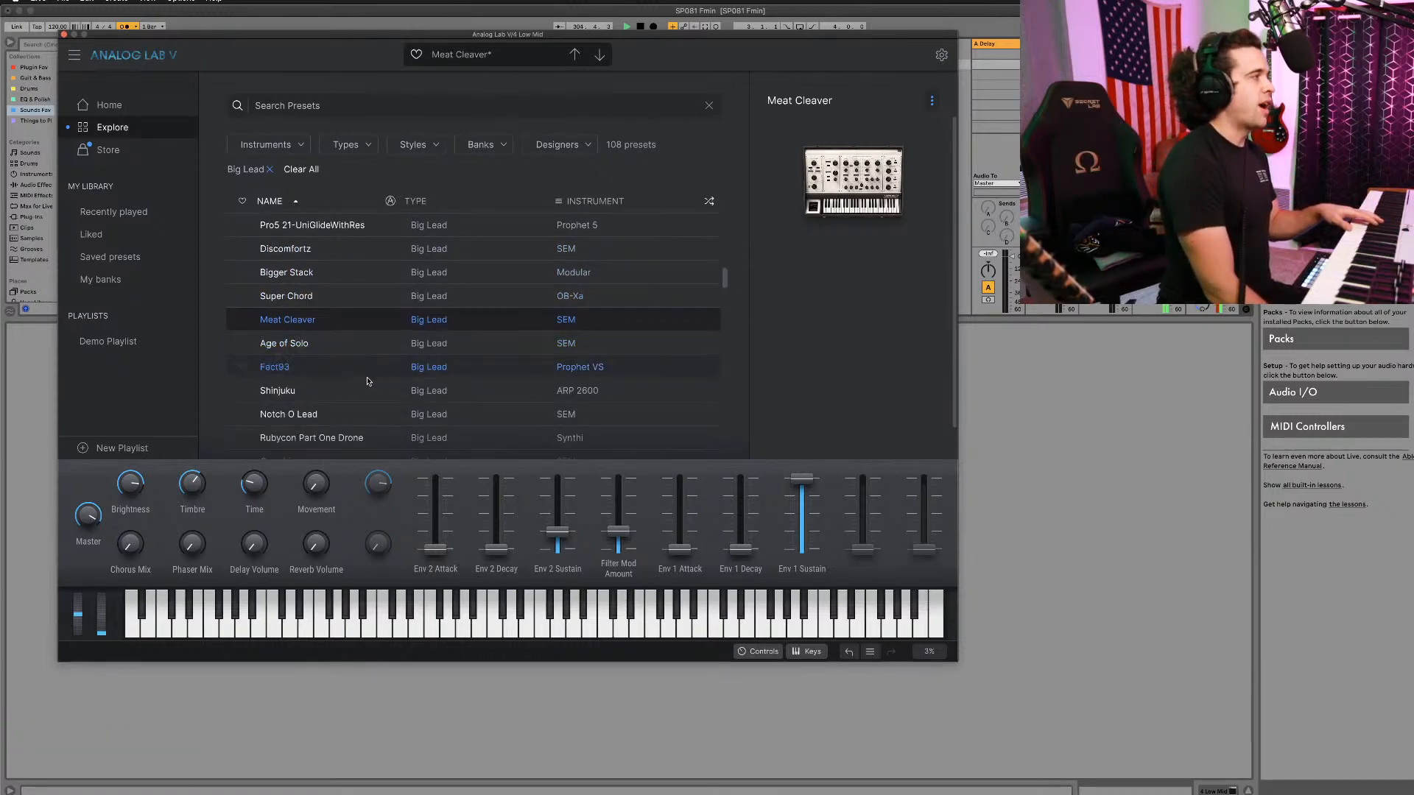
scroll(383, 398, "down", 1)
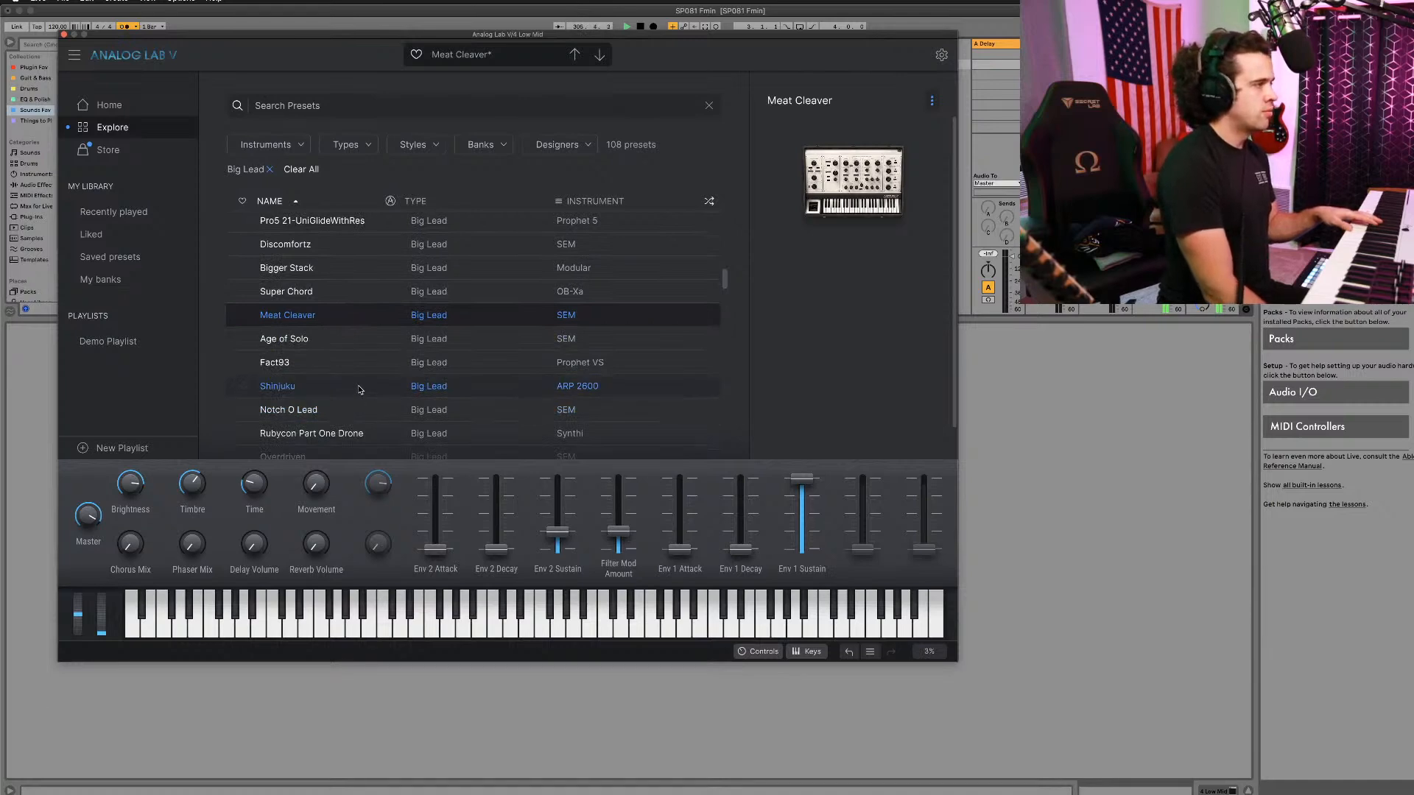
left_click(359, 390)
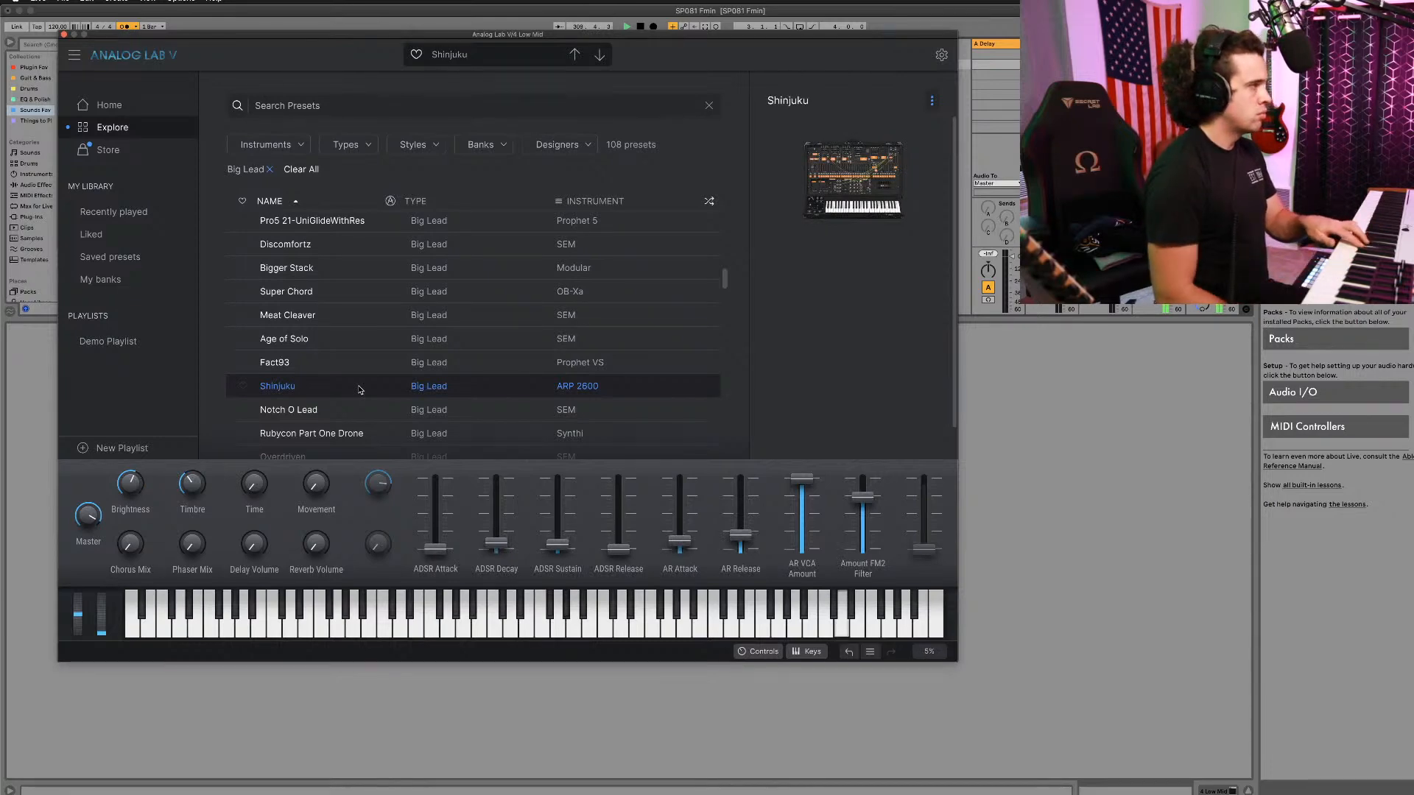
Step: Load the Meat Cleaver Big Lead preset on the Low Mid track and close the instrument window
left_click_drag(493, 37, 494, 36)
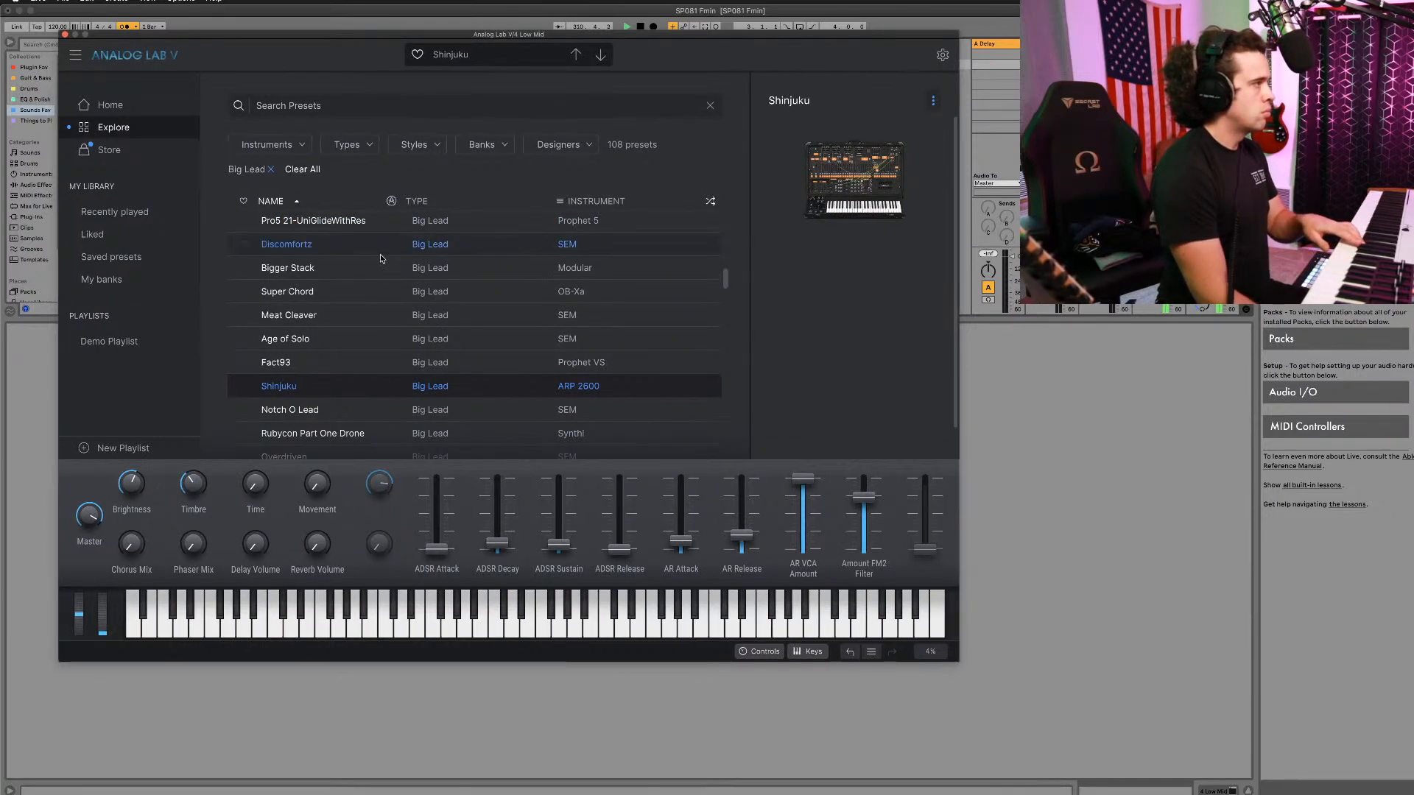
left_click(361, 316)
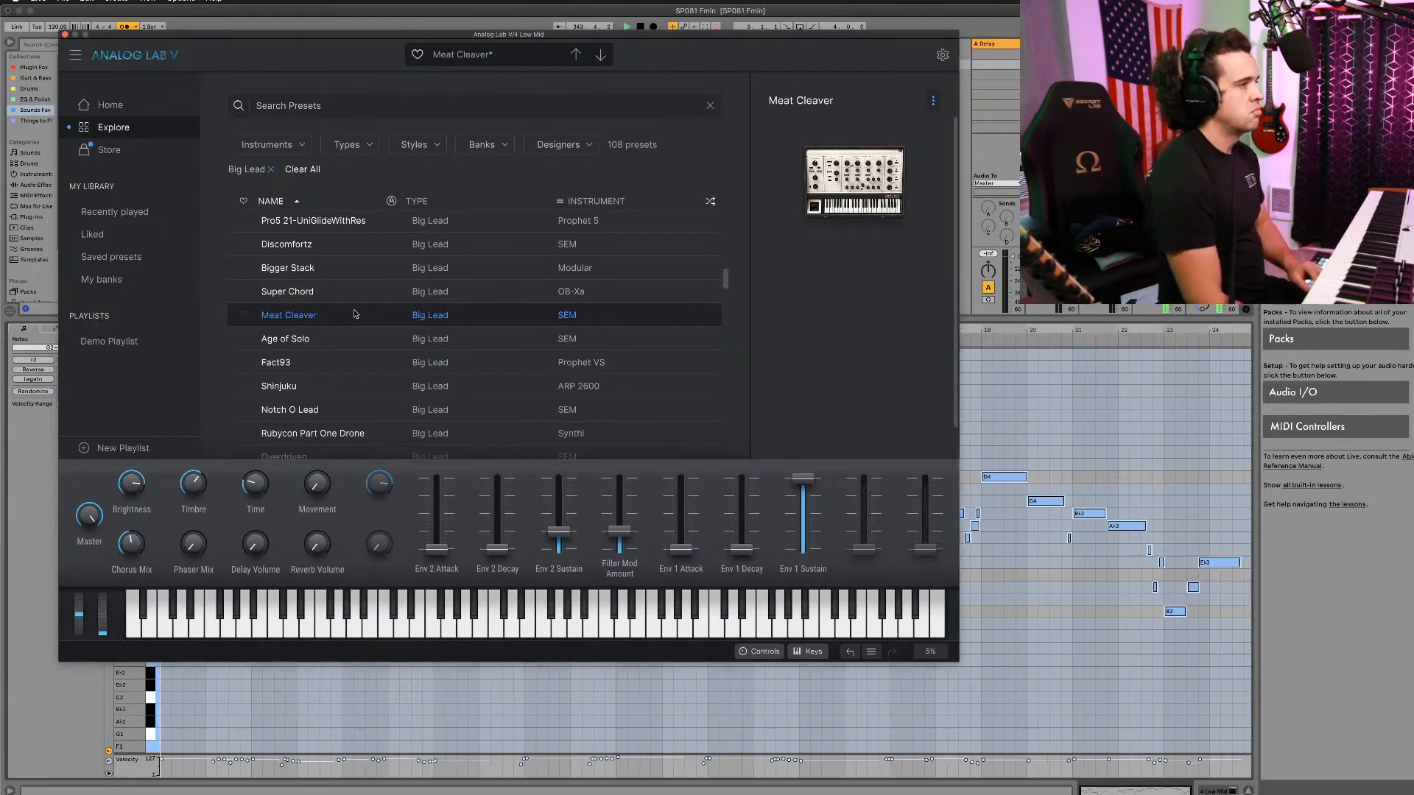
left_click(66, 35)
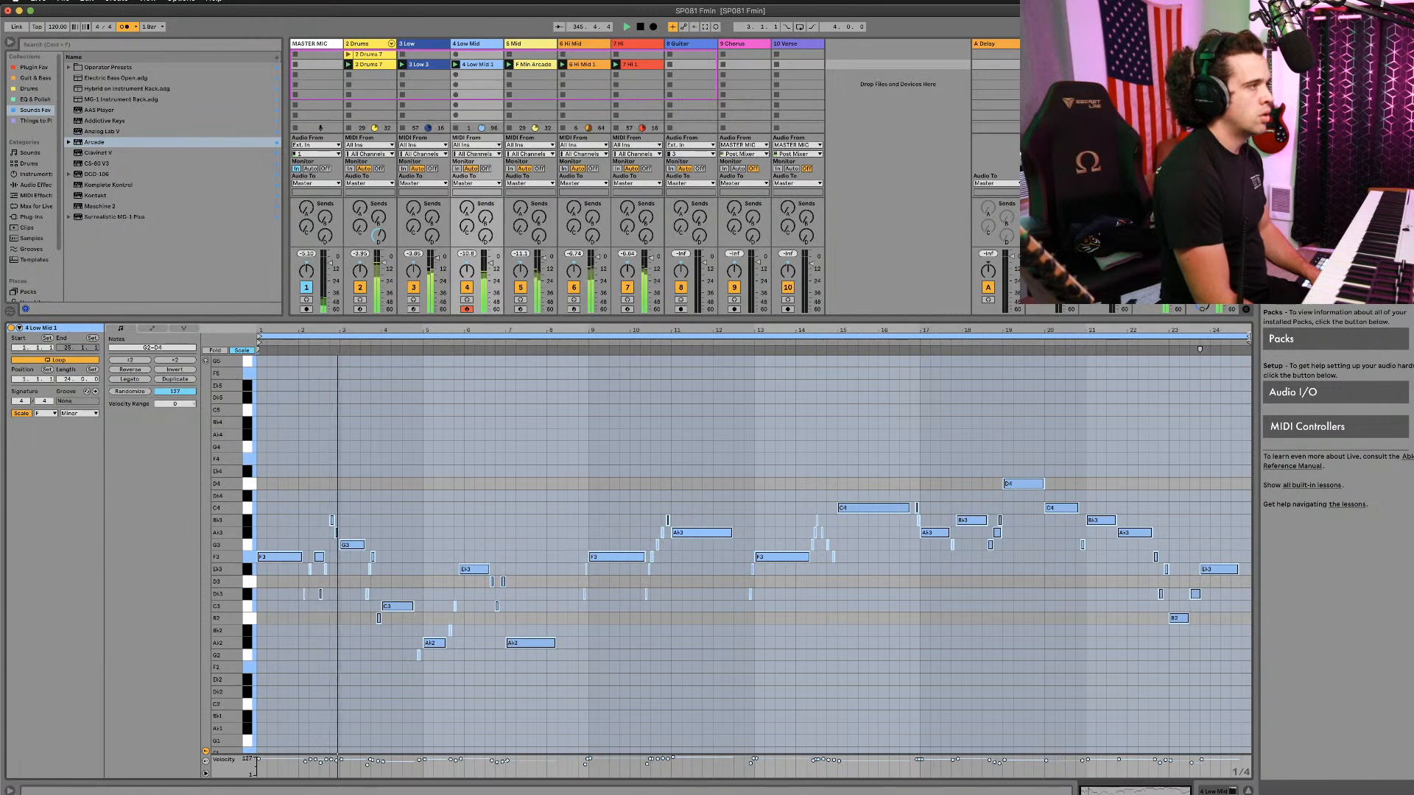
Step: Set the Low Mid clip's loop to the 8 bars from bar 9 to bar 17 and play the set back
left_click_drag(1253, 336, 916, 369)
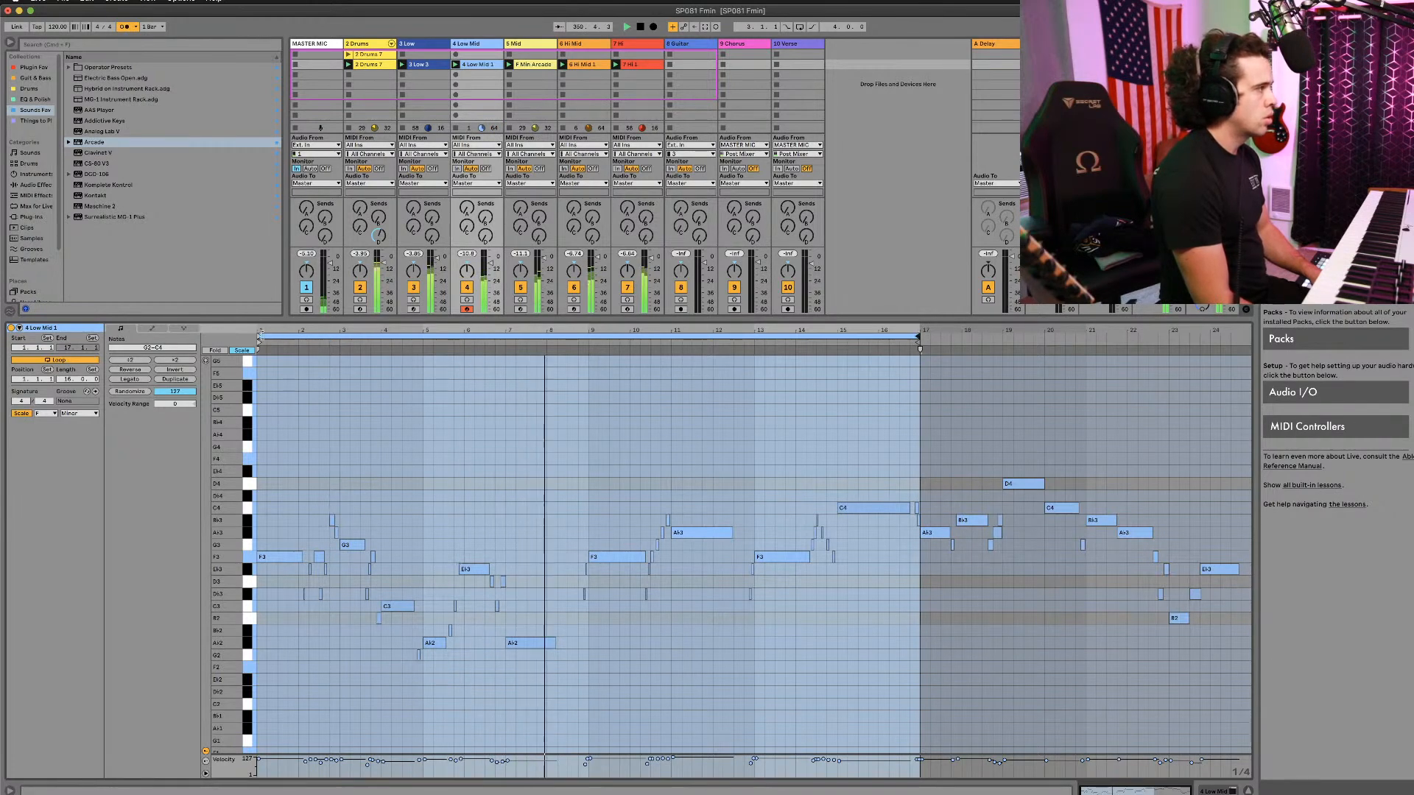
mouse_move(260, 343)
left_mouse_down()
mouse_move(621, 349)
mouse_move(591, 358)
left_mouse_up()
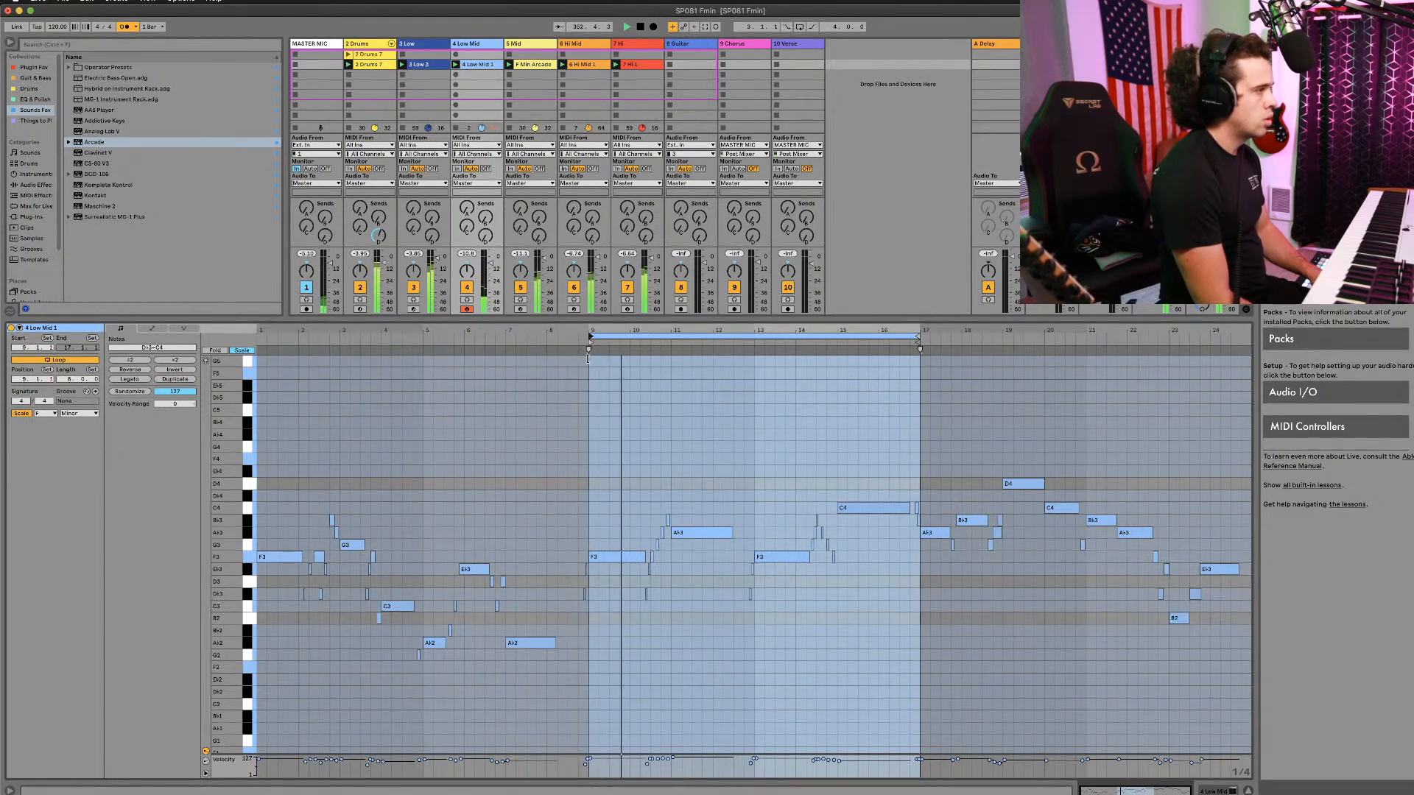
key("space")
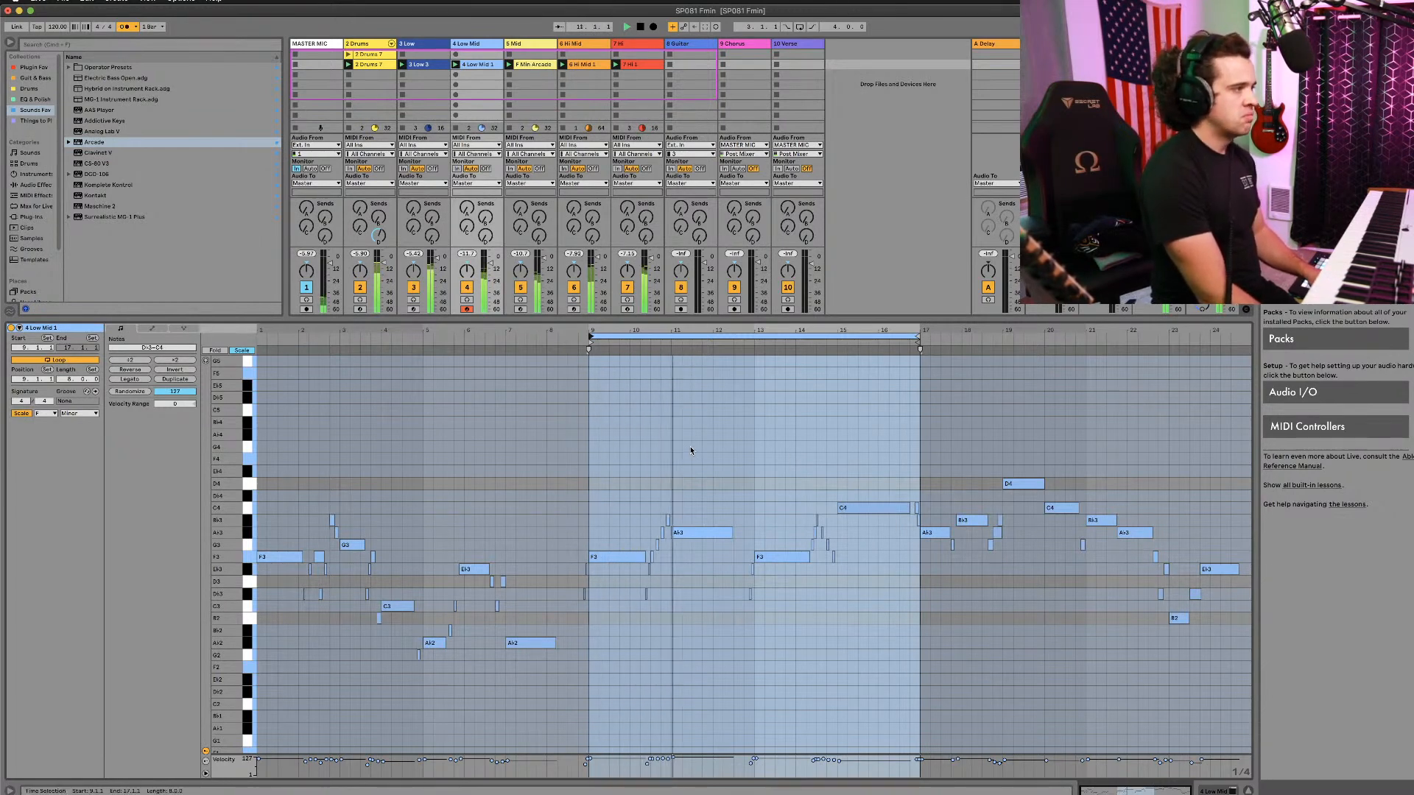
key("space")
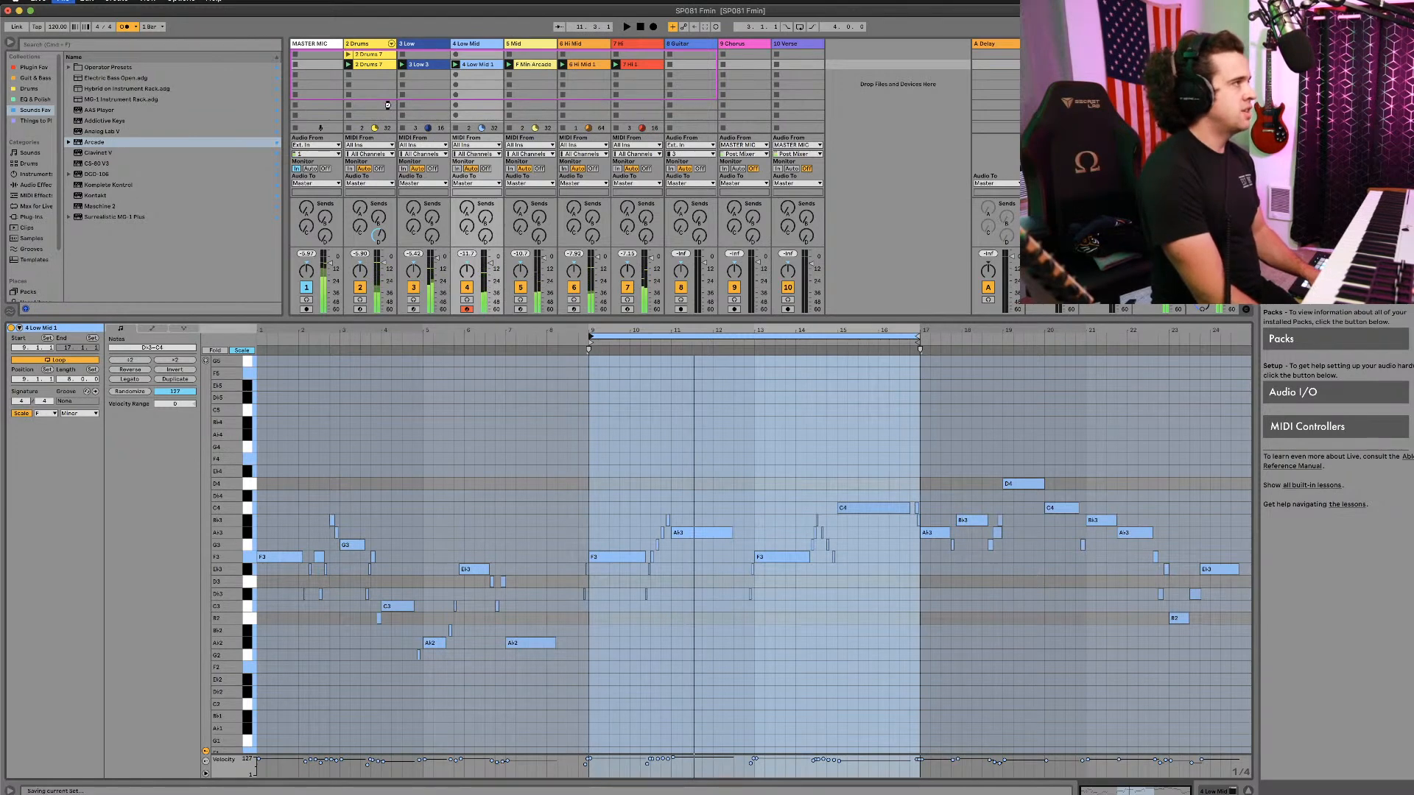
Step: Place the second scene's clips, from Drums 7 through Hi 1, into the arrangement starting at bar 1
left_click(655, 65)
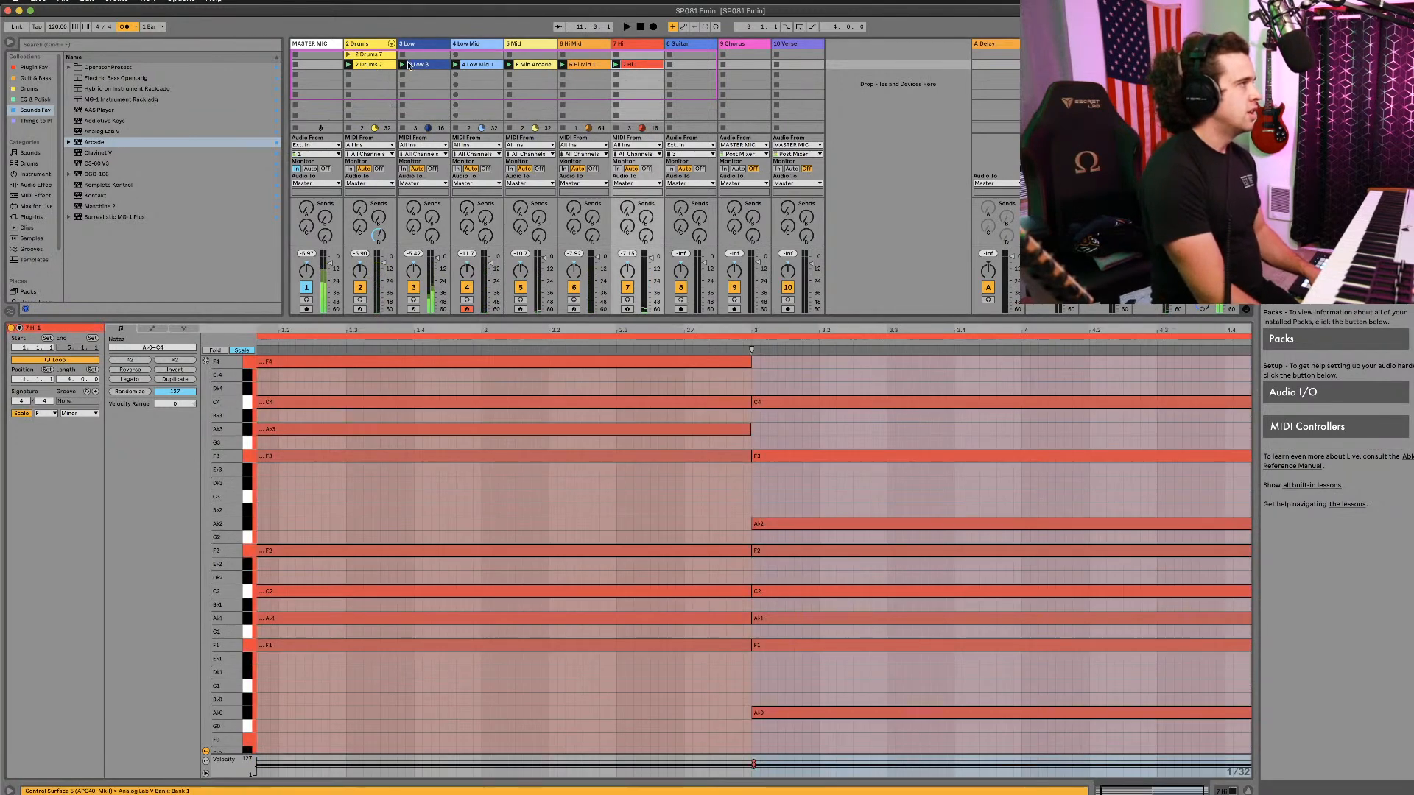
left_click_drag(377, 66, 295, 162)
key("Tab")
Step: Place the first scene's kick-only Drums 7 clip on the arrangement's Drums track, spanning bars 9 to 17
key("Tab")
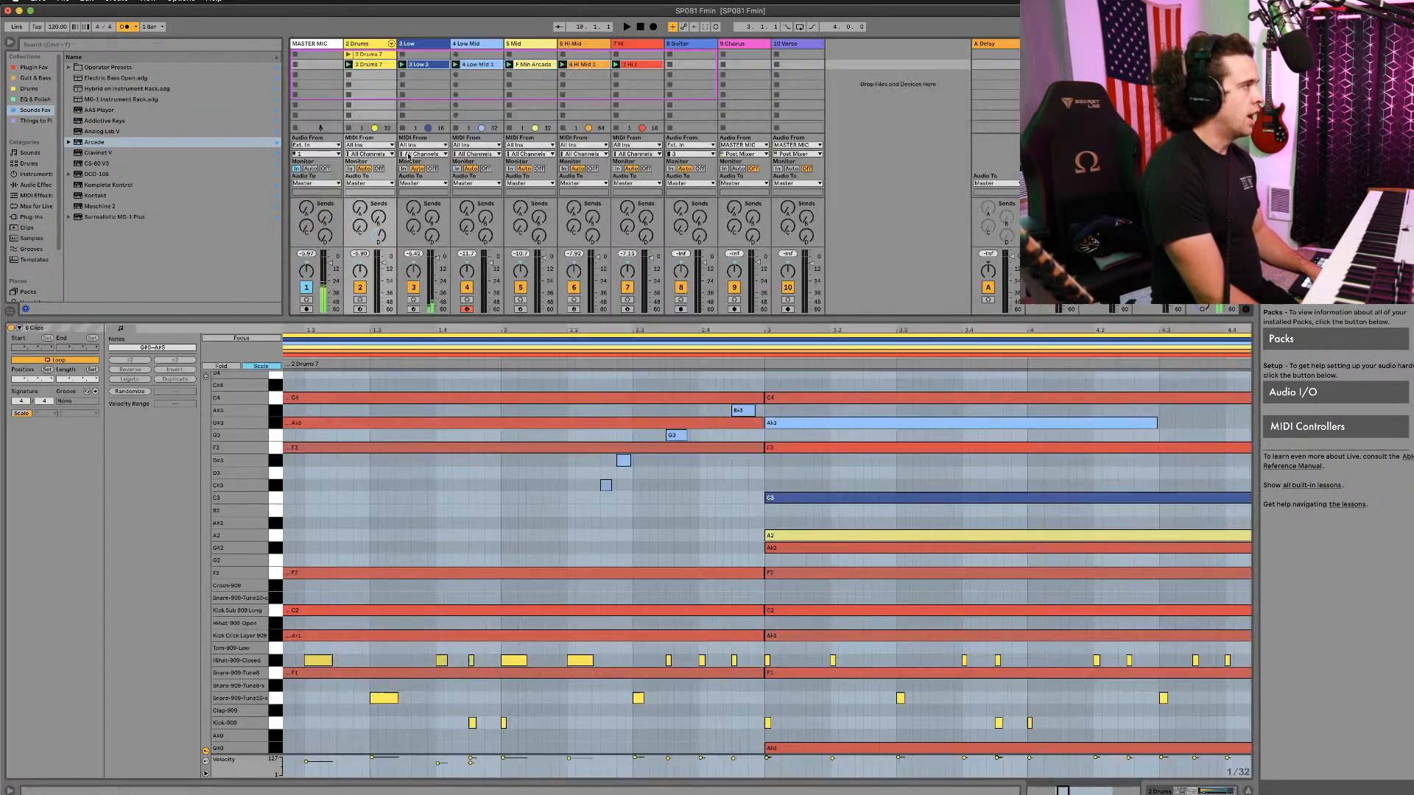
left_click(374, 54)
key("Tab")
left_click_drag(373, 55, 363, 179)
left_click(1083, 63)
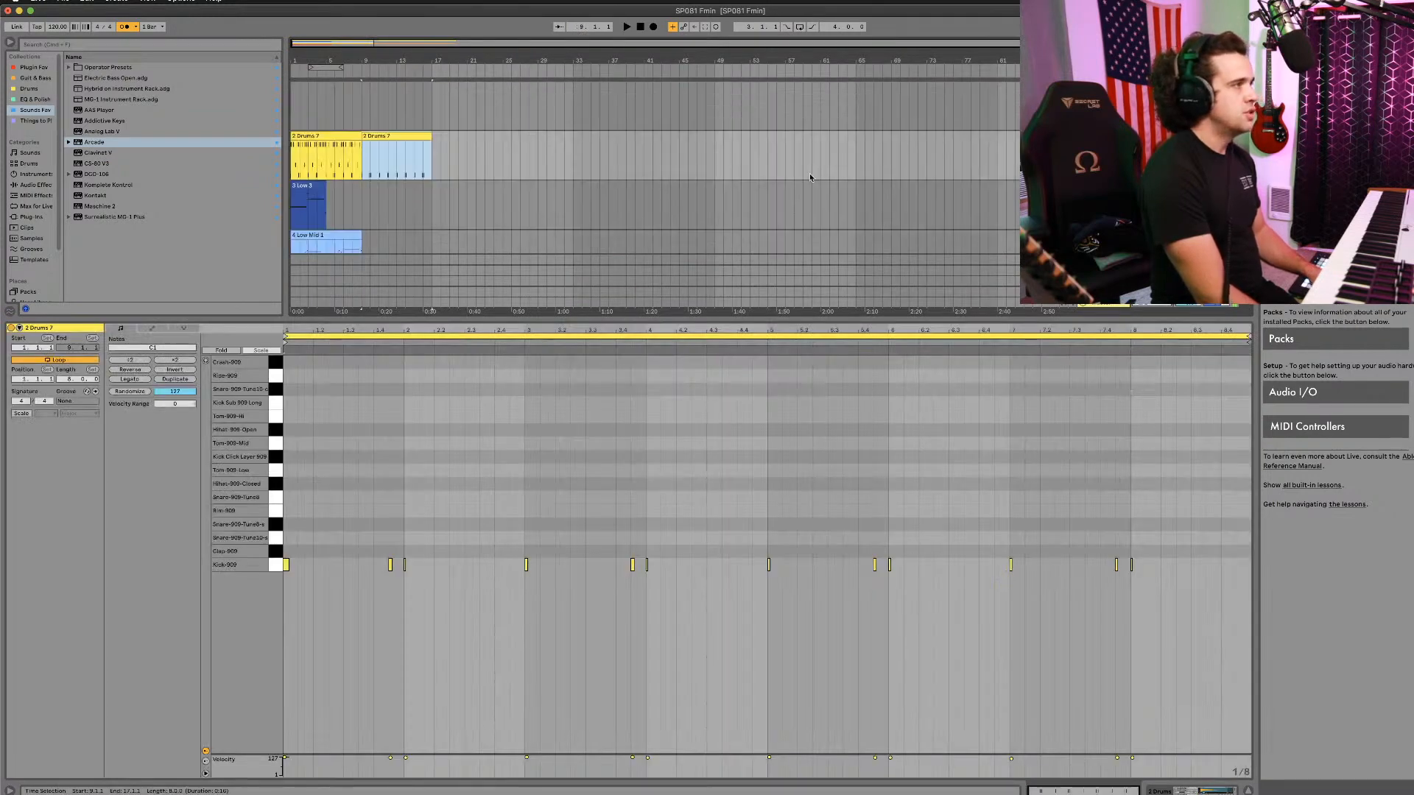
Step: Move the Low Mid, Hi and Low clips to bar 9 and the kick-only Drums 7 clip to bar 1, with the full drums at bar 22
key("shift+Tab")
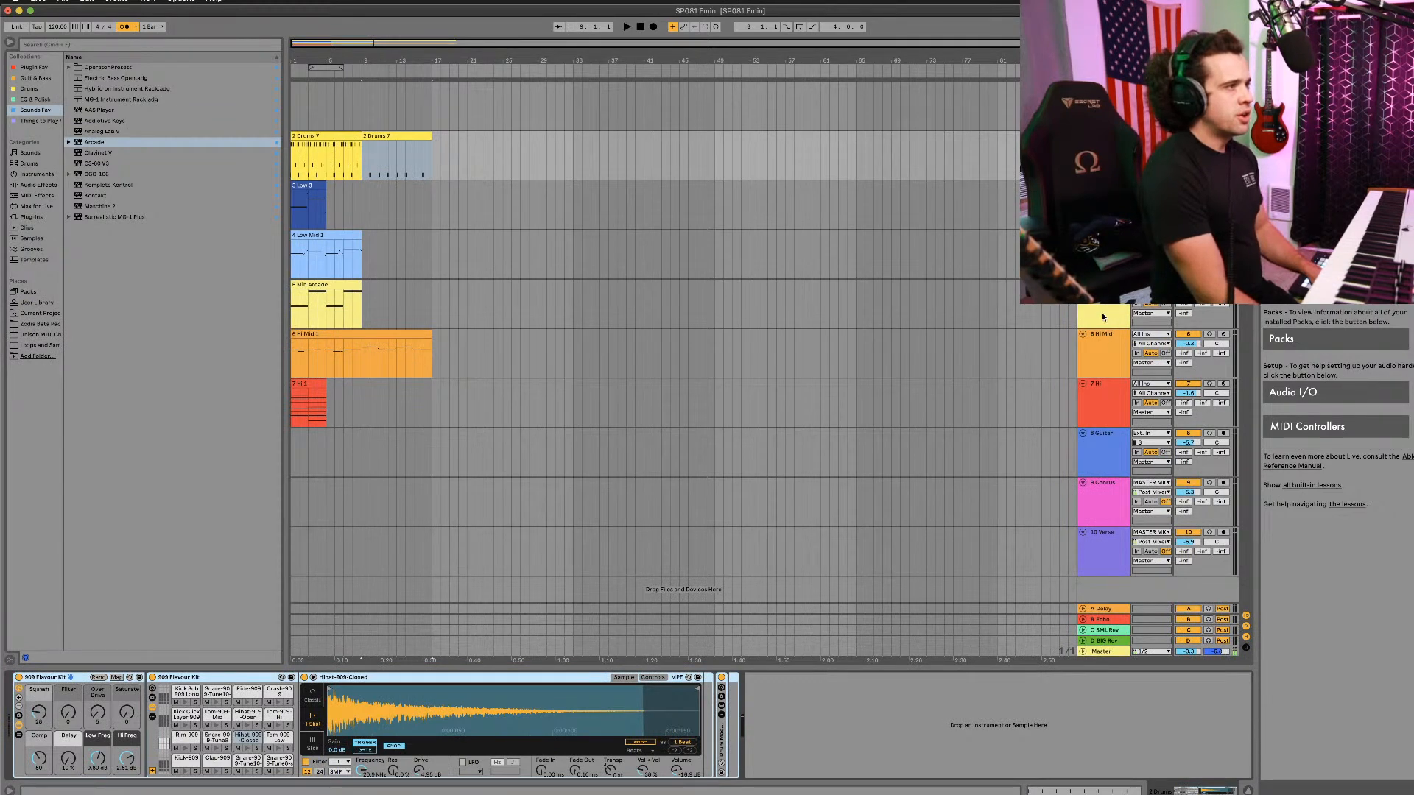
left_click(302, 284)
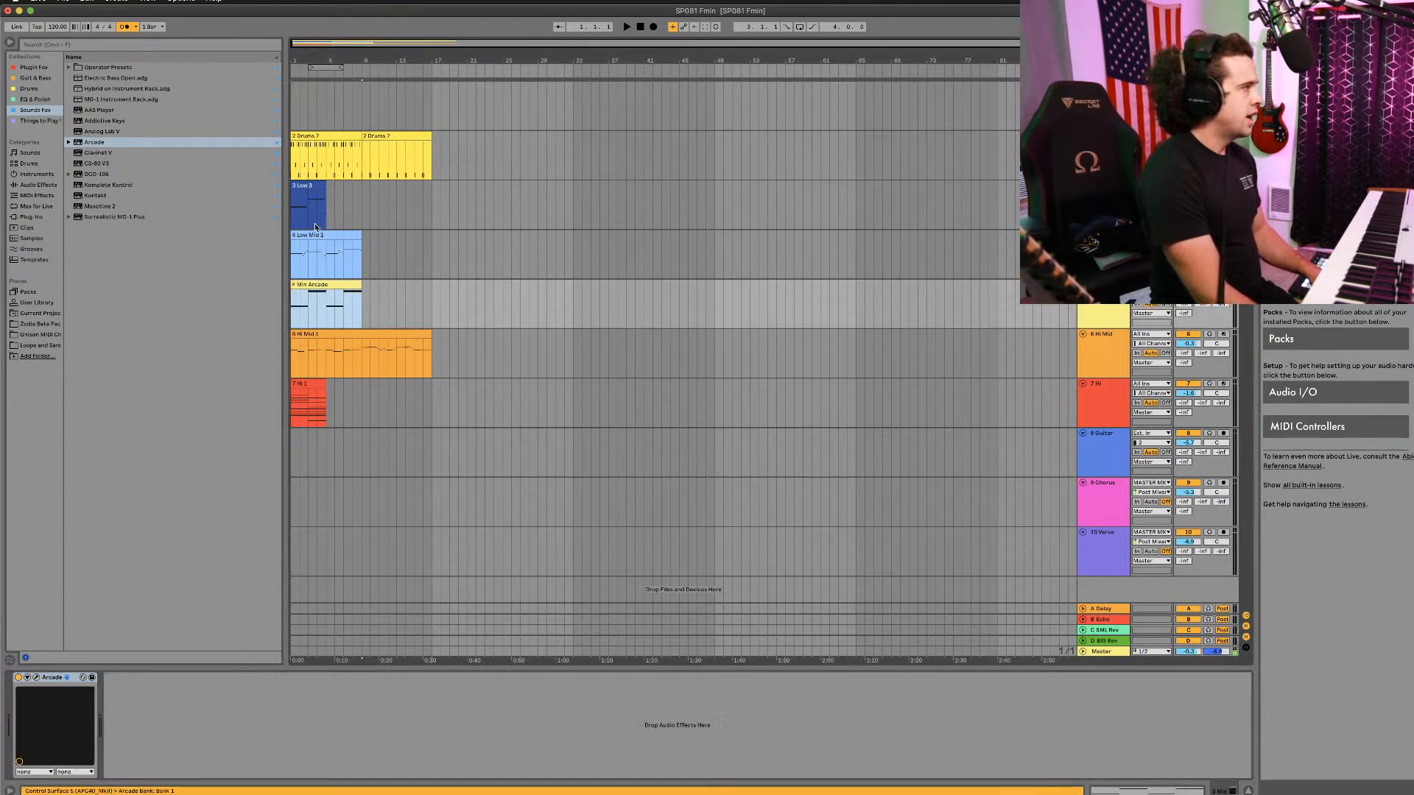
left_click_drag(314, 233, 394, 255)
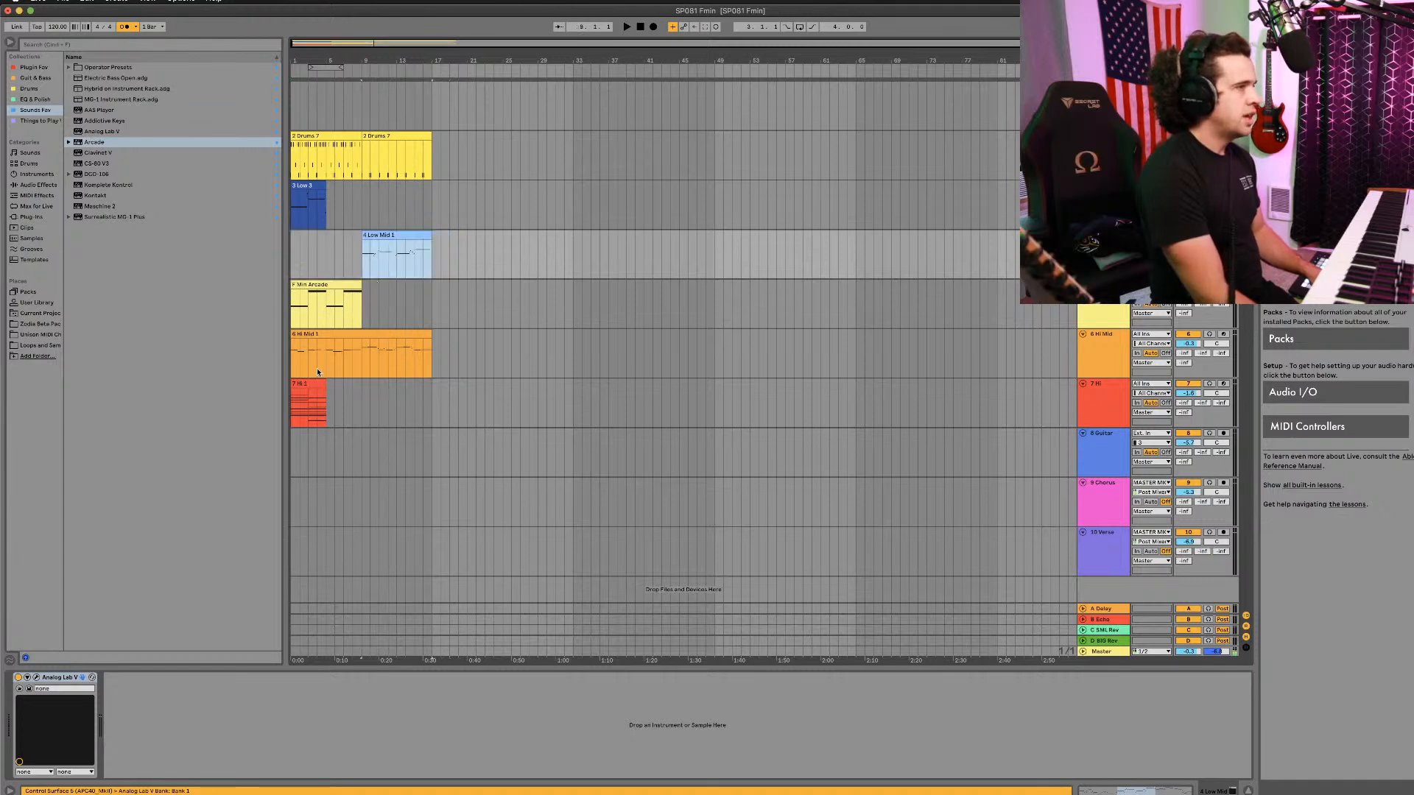
left_click_drag(304, 390, 369, 394)
left_click_drag(302, 182, 374, 183)
left_click_drag(339, 135, 302, 140)
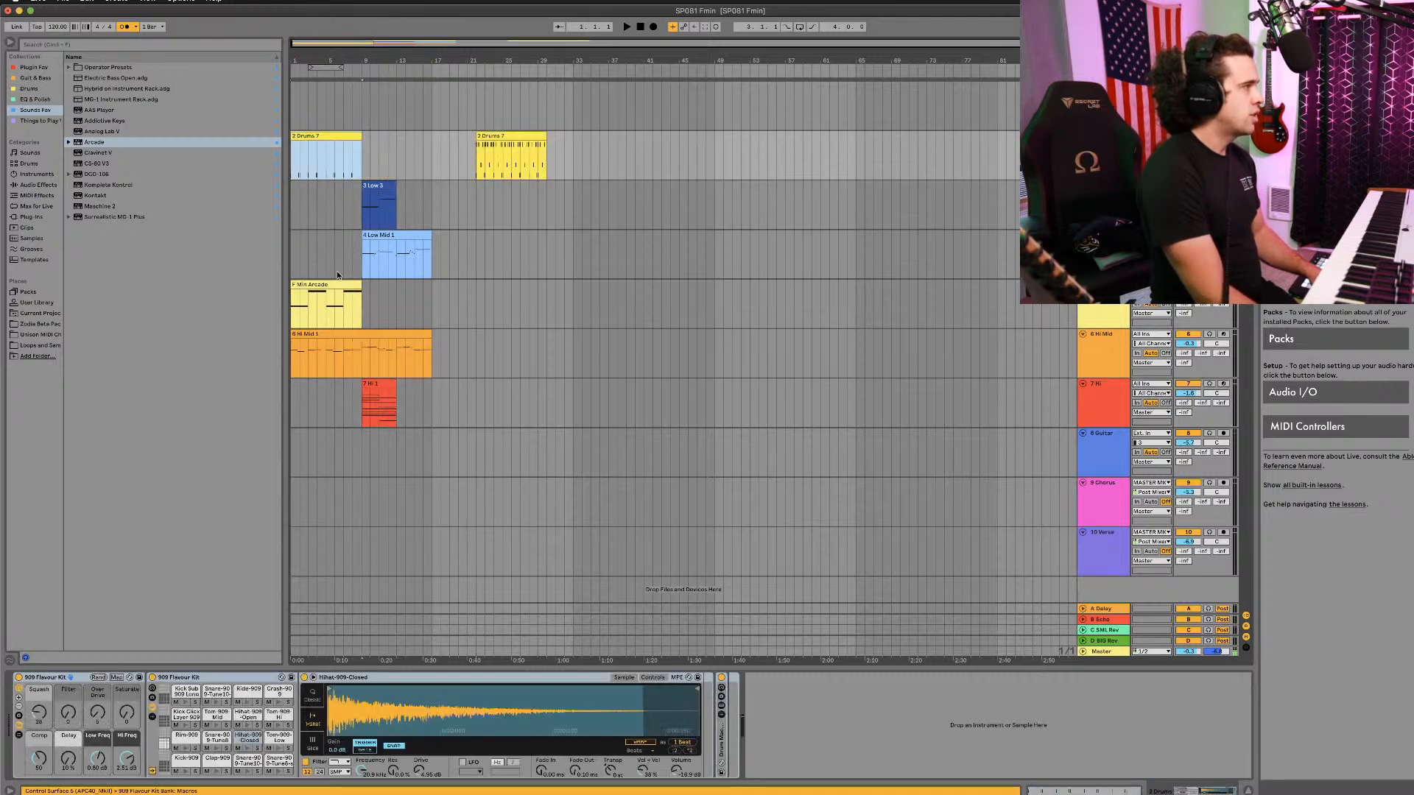
Step: Duplicate the Arcade clip twice to fill bars 1 to 25 and move the Hi Mid clip to bar 9
left_click(347, 324)
key("super+d")
left_click_drag(346, 332, 411, 333)
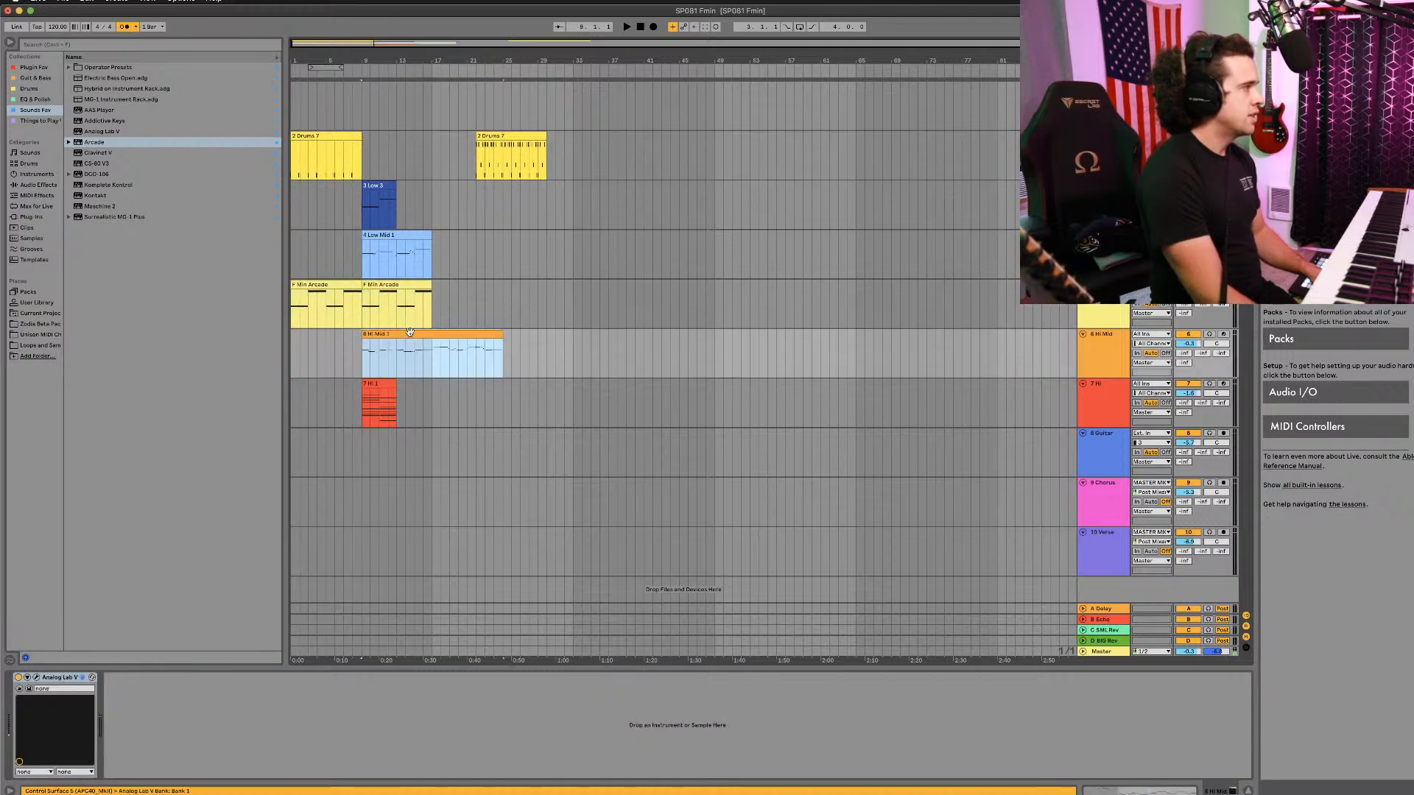
left_click(425, 285)
key("super+d")
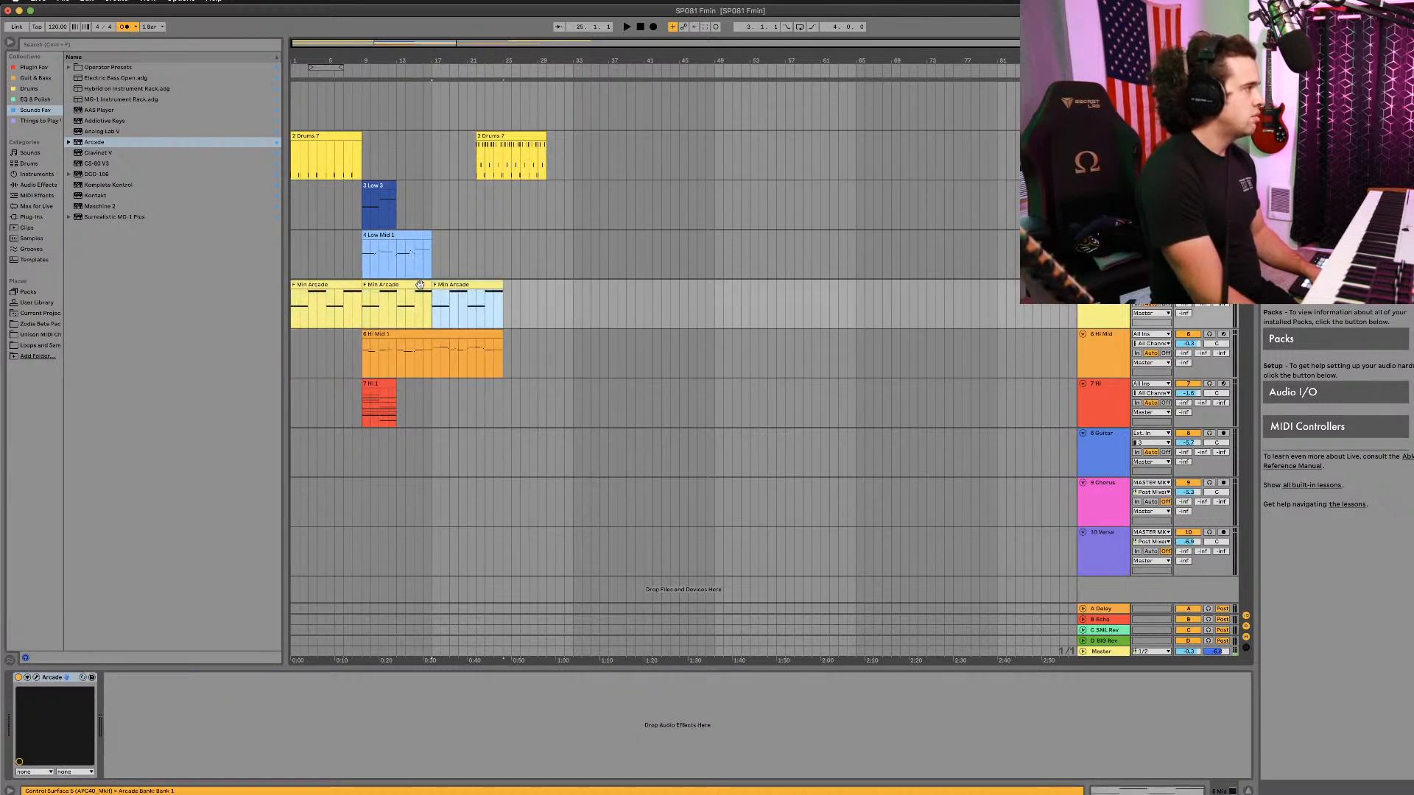
Step: Shift the Low, Low Mid and Hi clips to bar 17 and duplicate the kick-only Drums 7 clip into bars 9 to 17
left_click(382, 234)
left_click(378, 185)
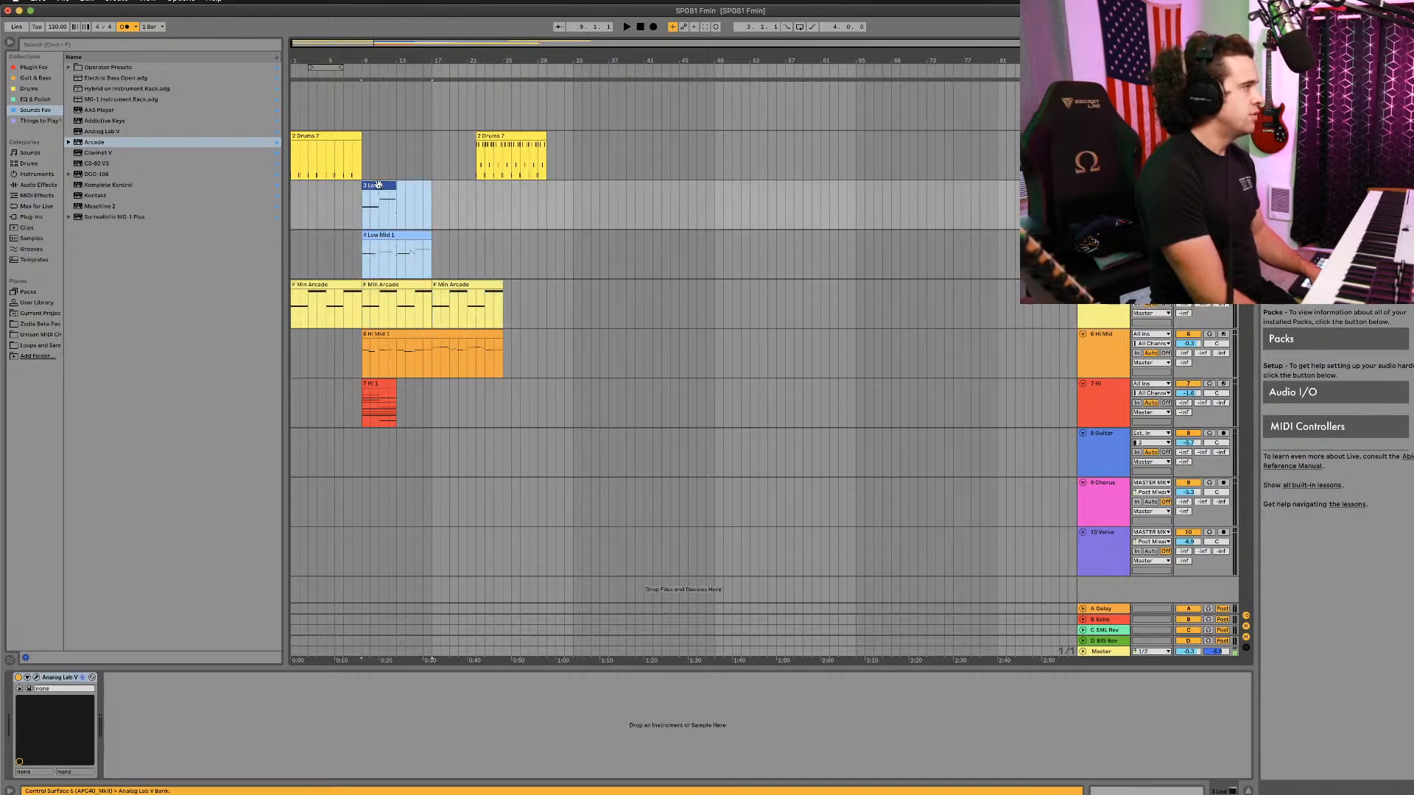
left_click_drag(373, 185, 451, 187)
left_click(335, 146)
key("super+d")
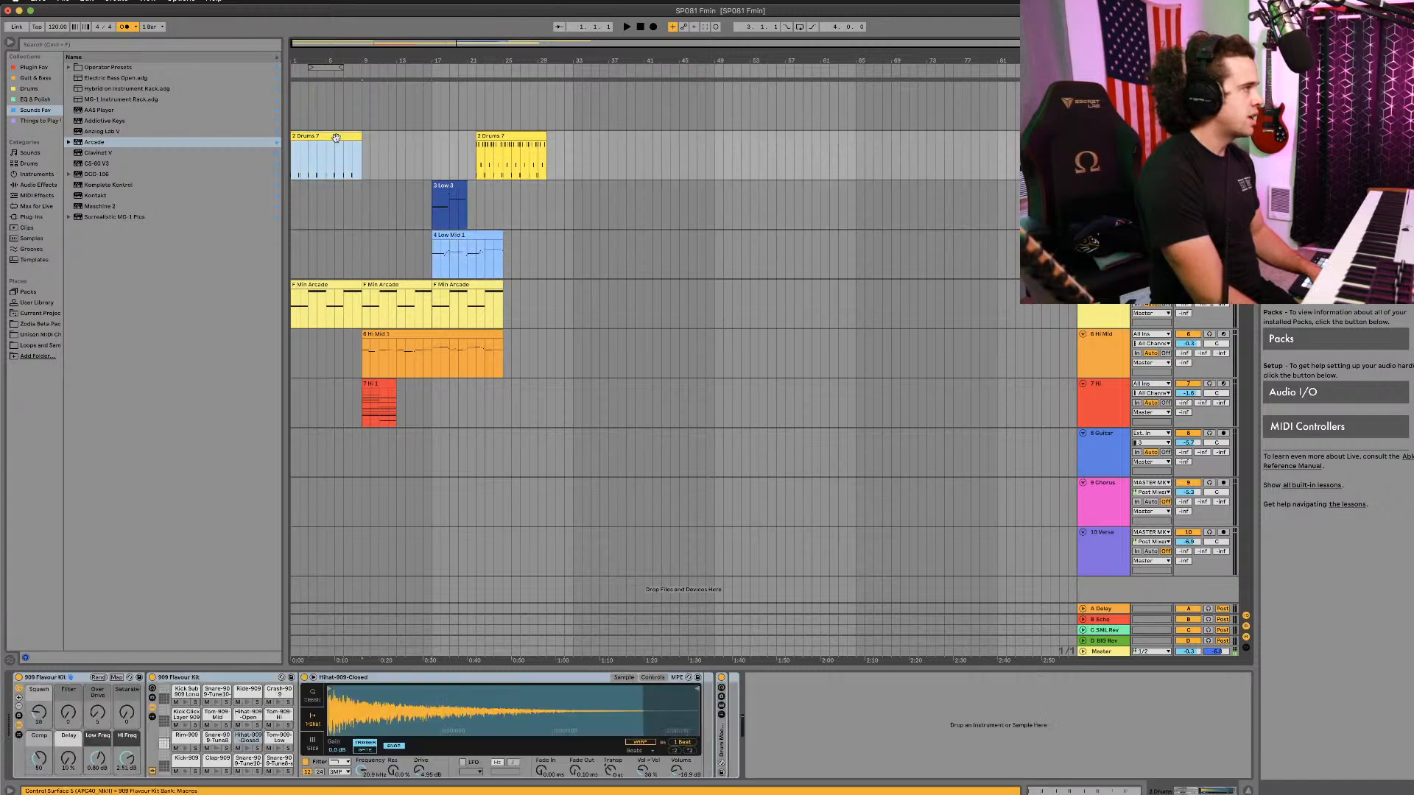
left_click_drag(384, 392, 454, 394)
Step: While playing the arrangement from the start, move the Hi Mid clip to bar 17 and the Low Mid clip to bar 9
left_click(640, 26)
key("space")
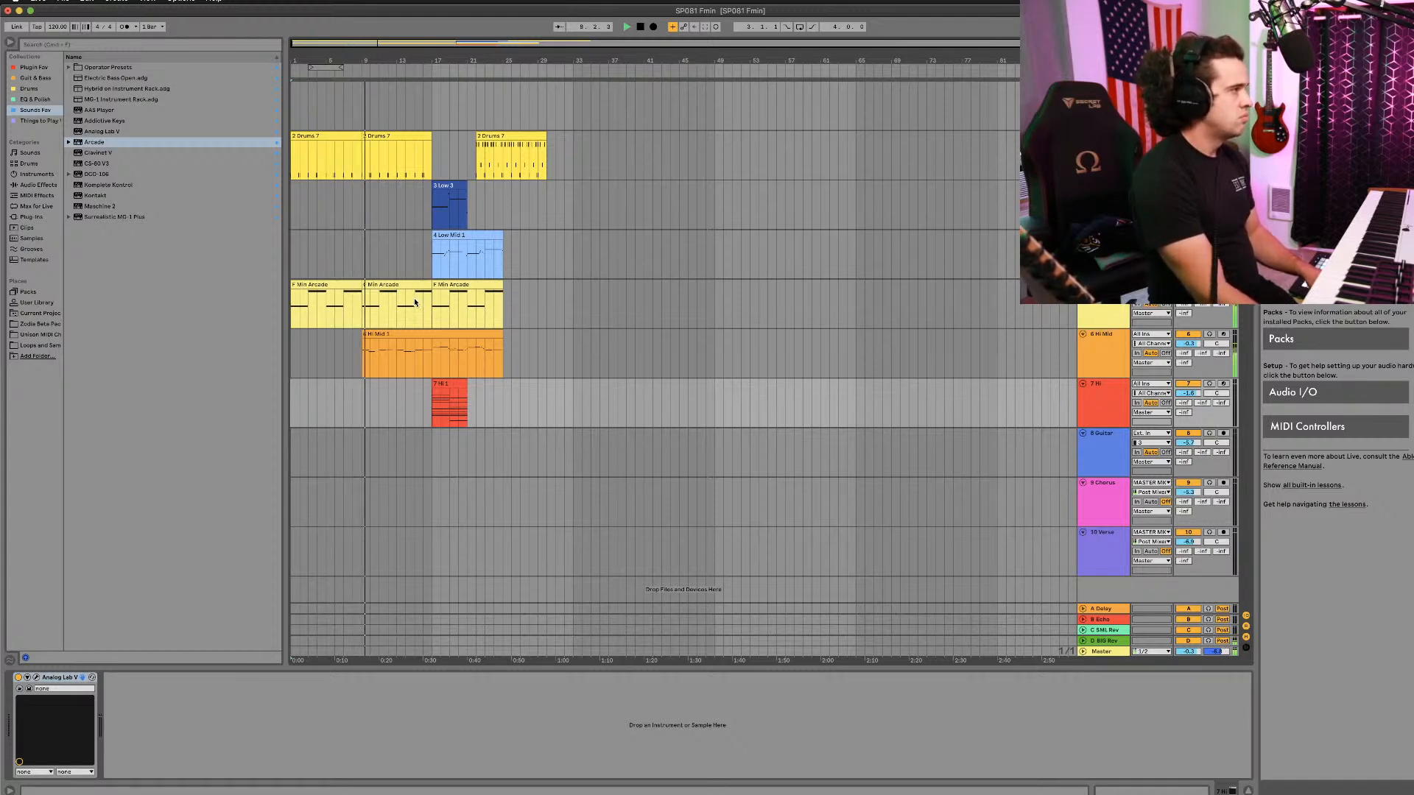
left_click_drag(413, 334, 498, 345)
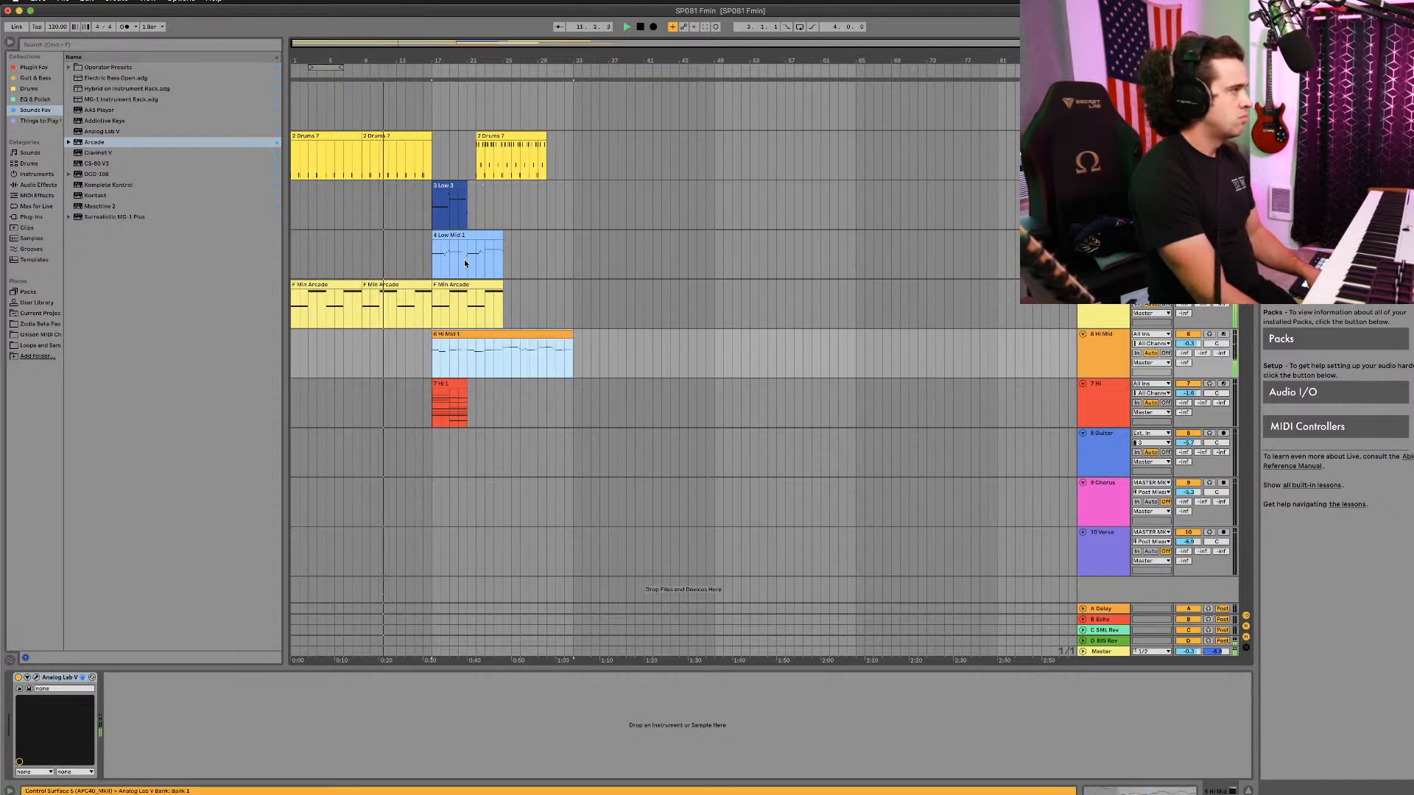
left_click_drag(464, 237, 383, 238)
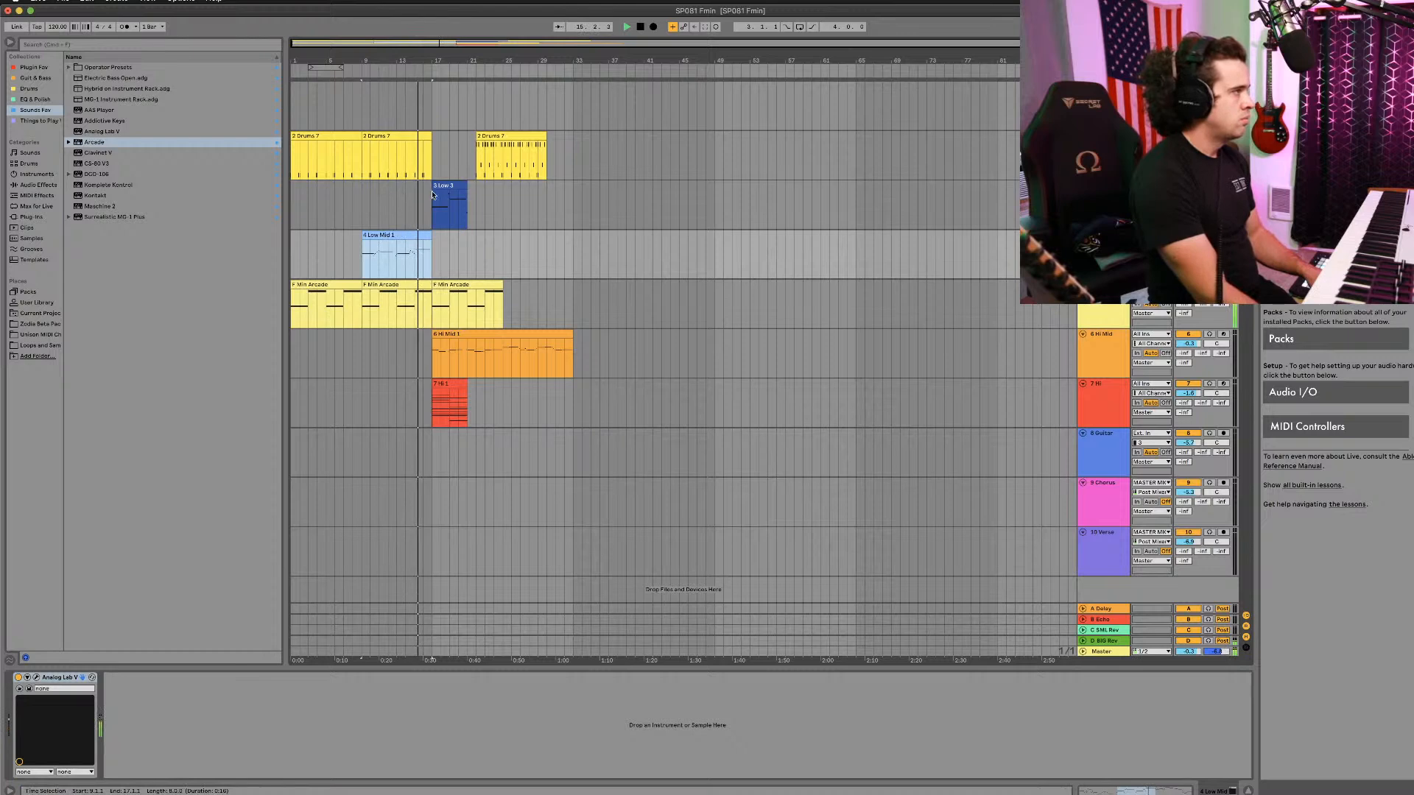
Step: Move the full Drums 7 clip to bar 17 and duplicate the Low Mid clip into bars 17 to 25
left_click(498, 136)
left_click_drag(498, 136, 453, 136)
left_click(398, 237)
key("super+d")
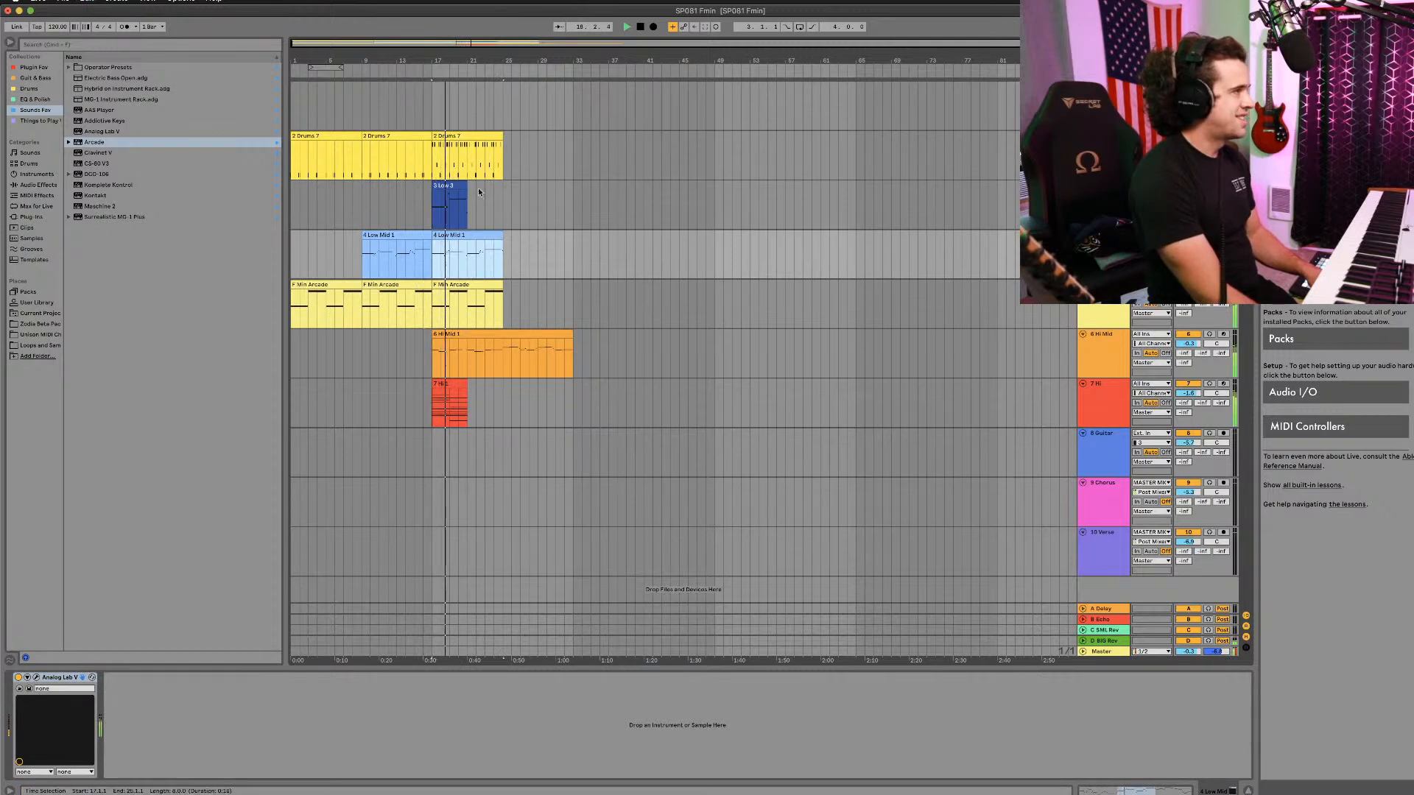
Step: Stop playback, fill bars 9 to 17 with two consecutive Low clips, and remove the Low Mid clip from those bars
key("space")
left_click_drag(446, 190, 377, 190)
key("ctrl+d")
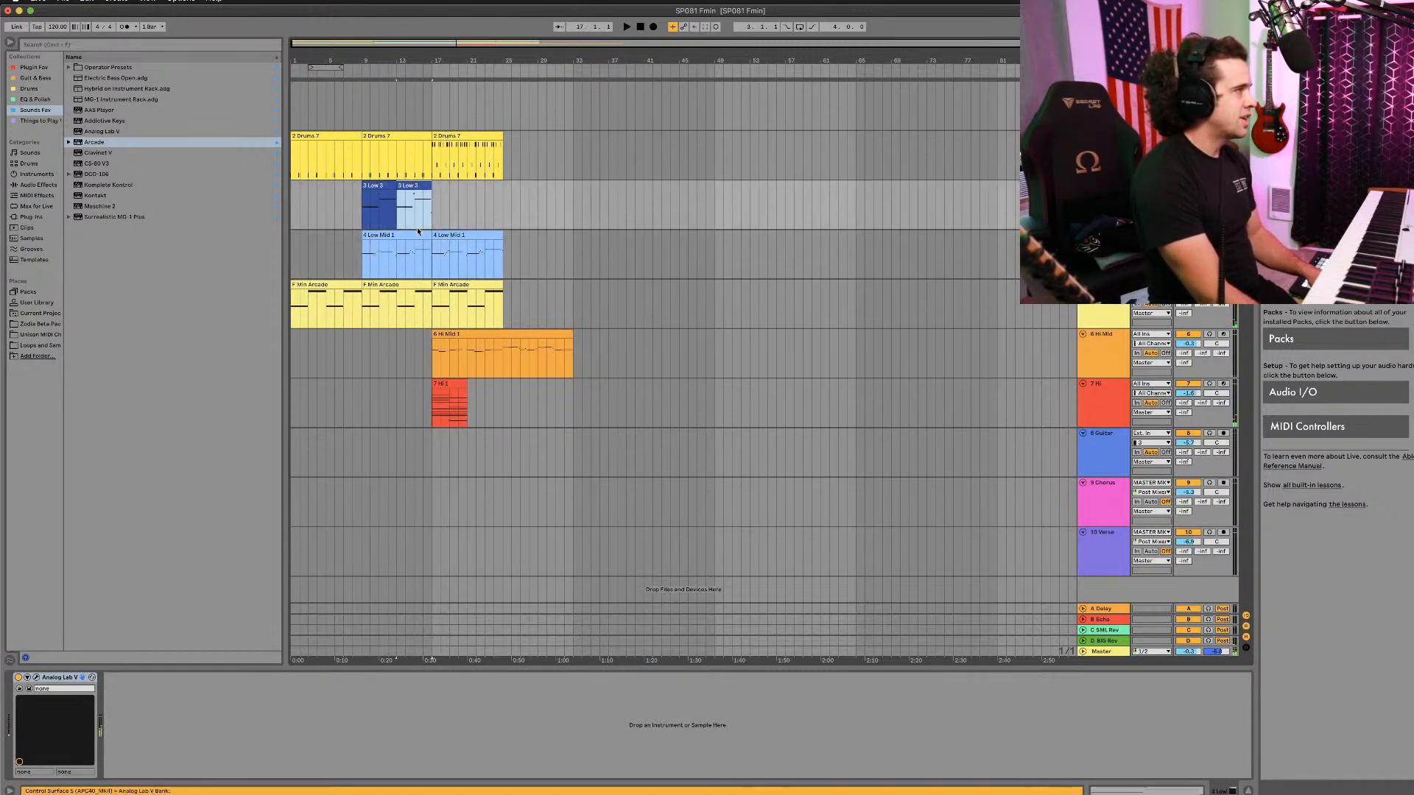
left_click_drag(407, 235, 522, 259)
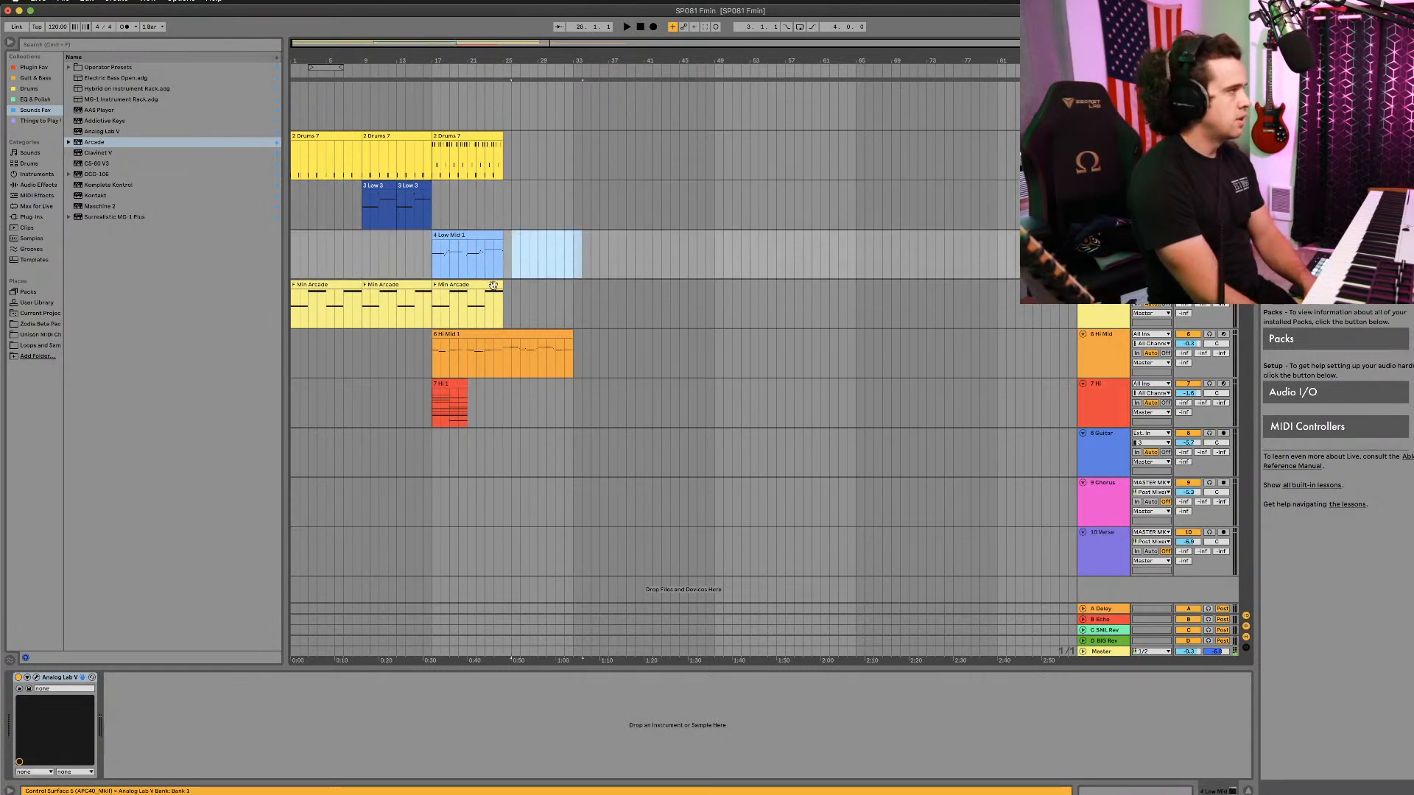
left_click(441, 335)
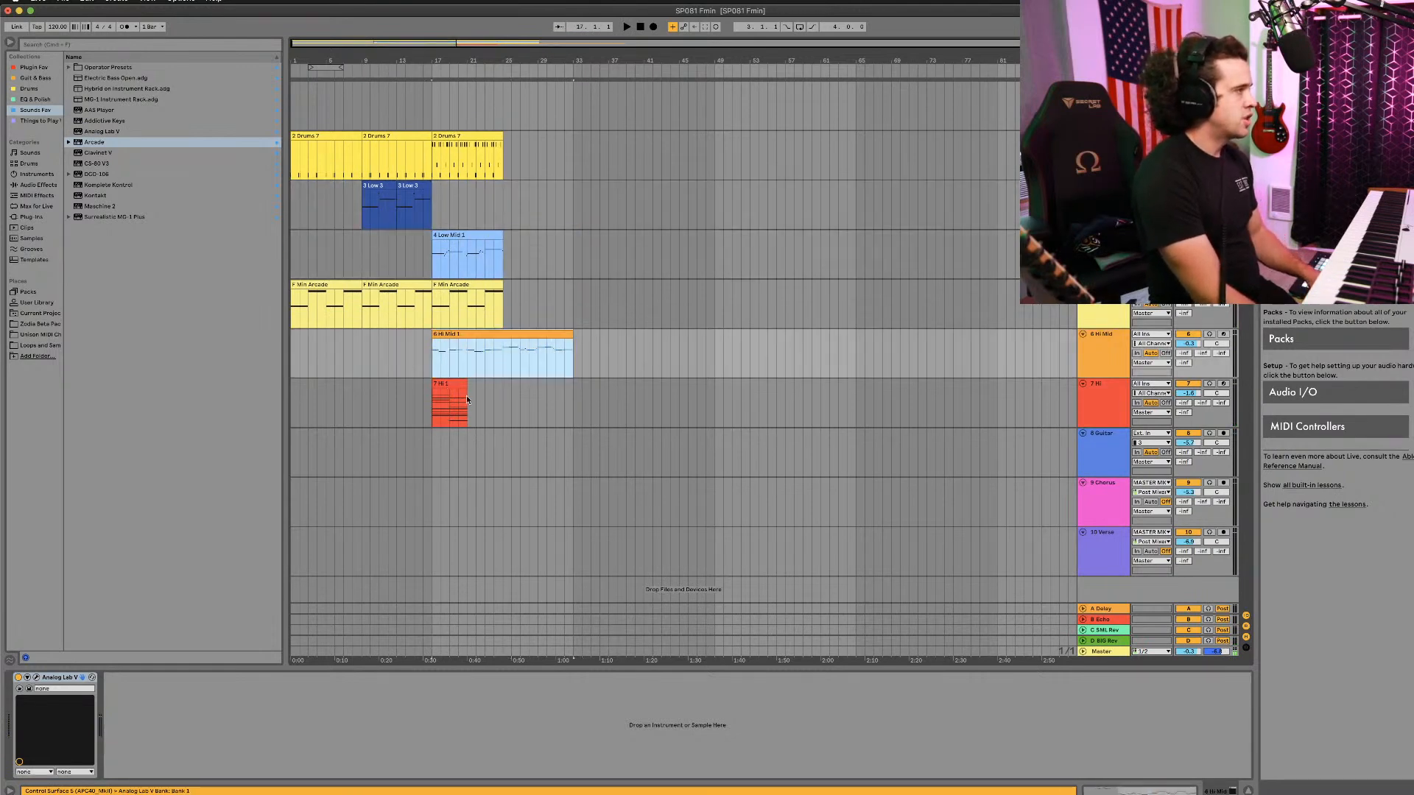
Step: Solo the Hi track to audition its clip from bar 17, and rename the track Arp
left_click(436, 403)
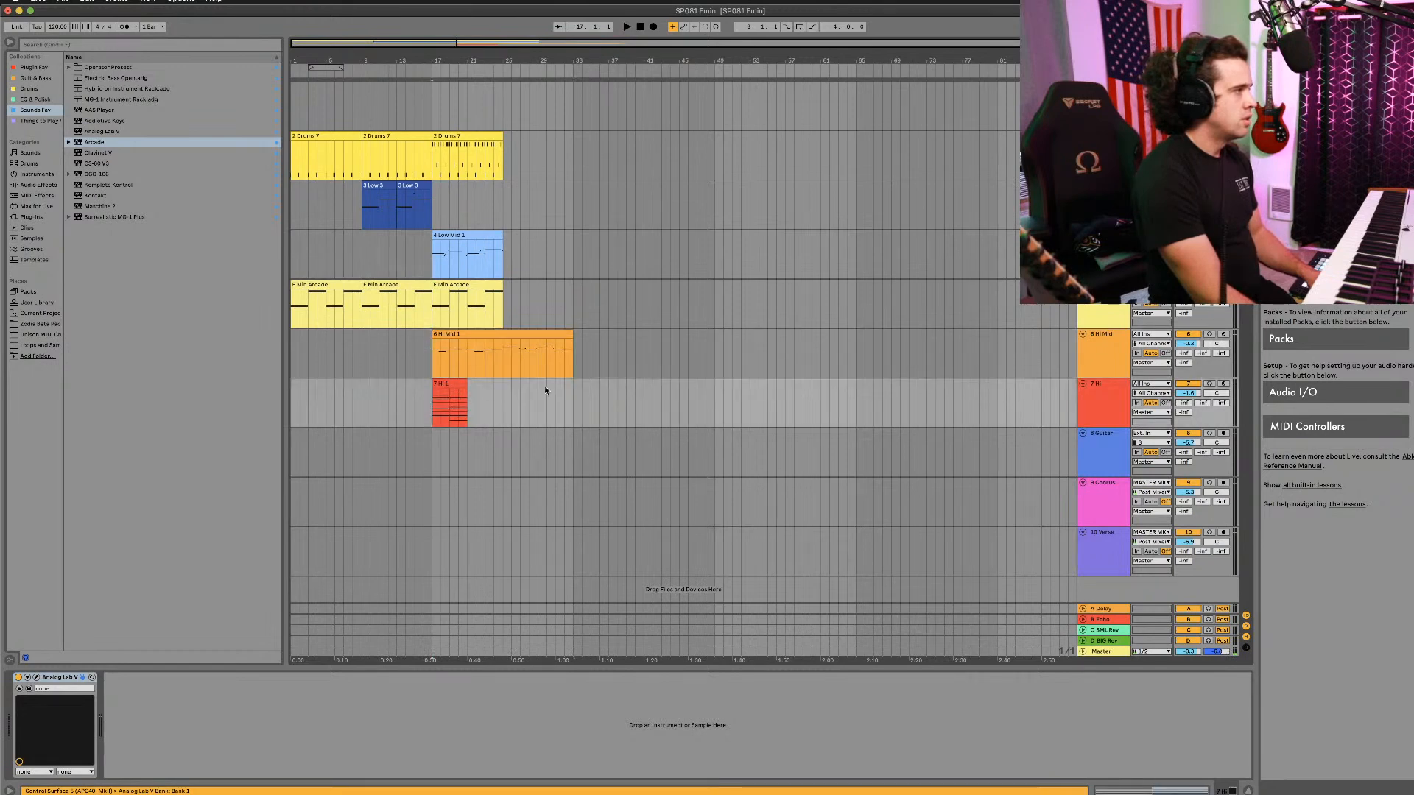
key("Tab")
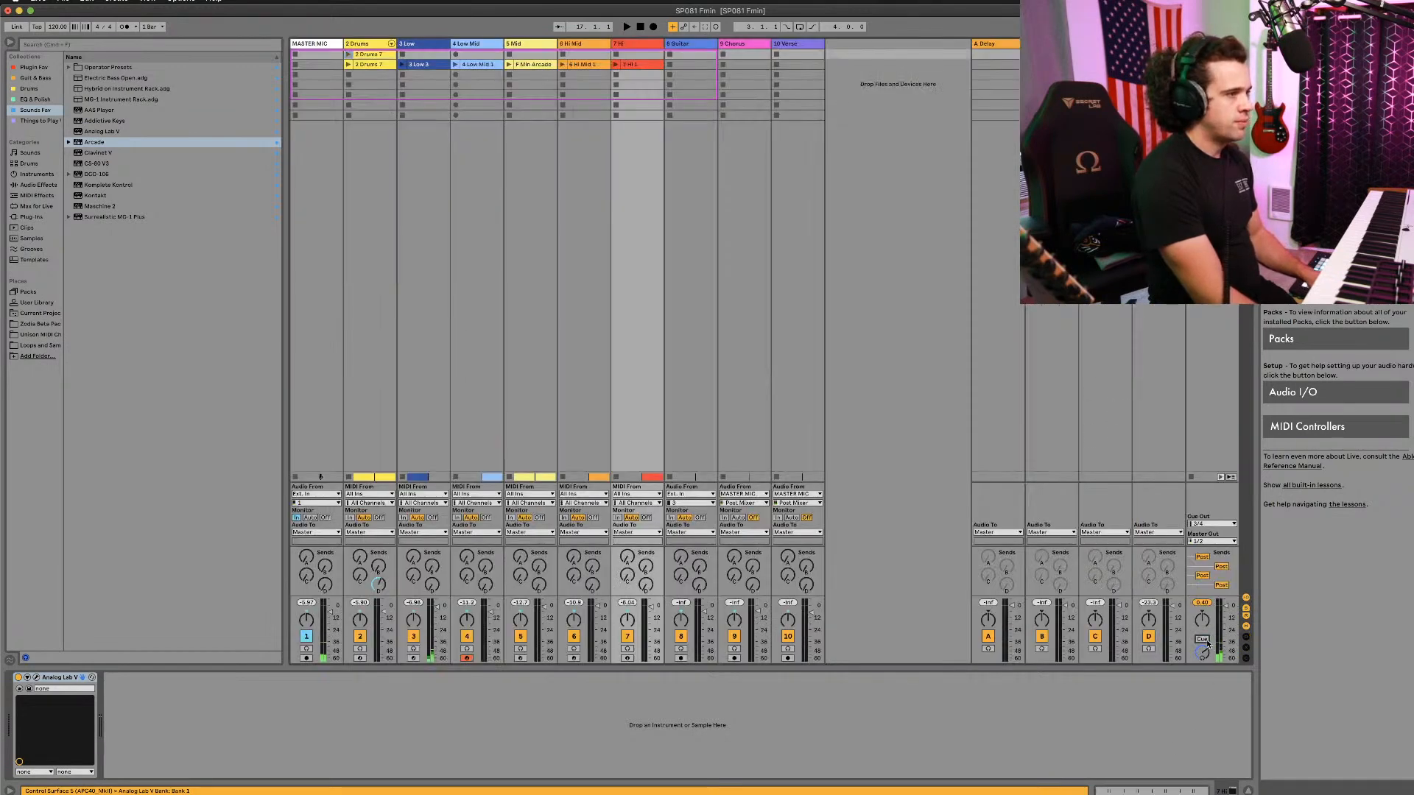
key("Tab")
left_click(1208, 383)
key("space")
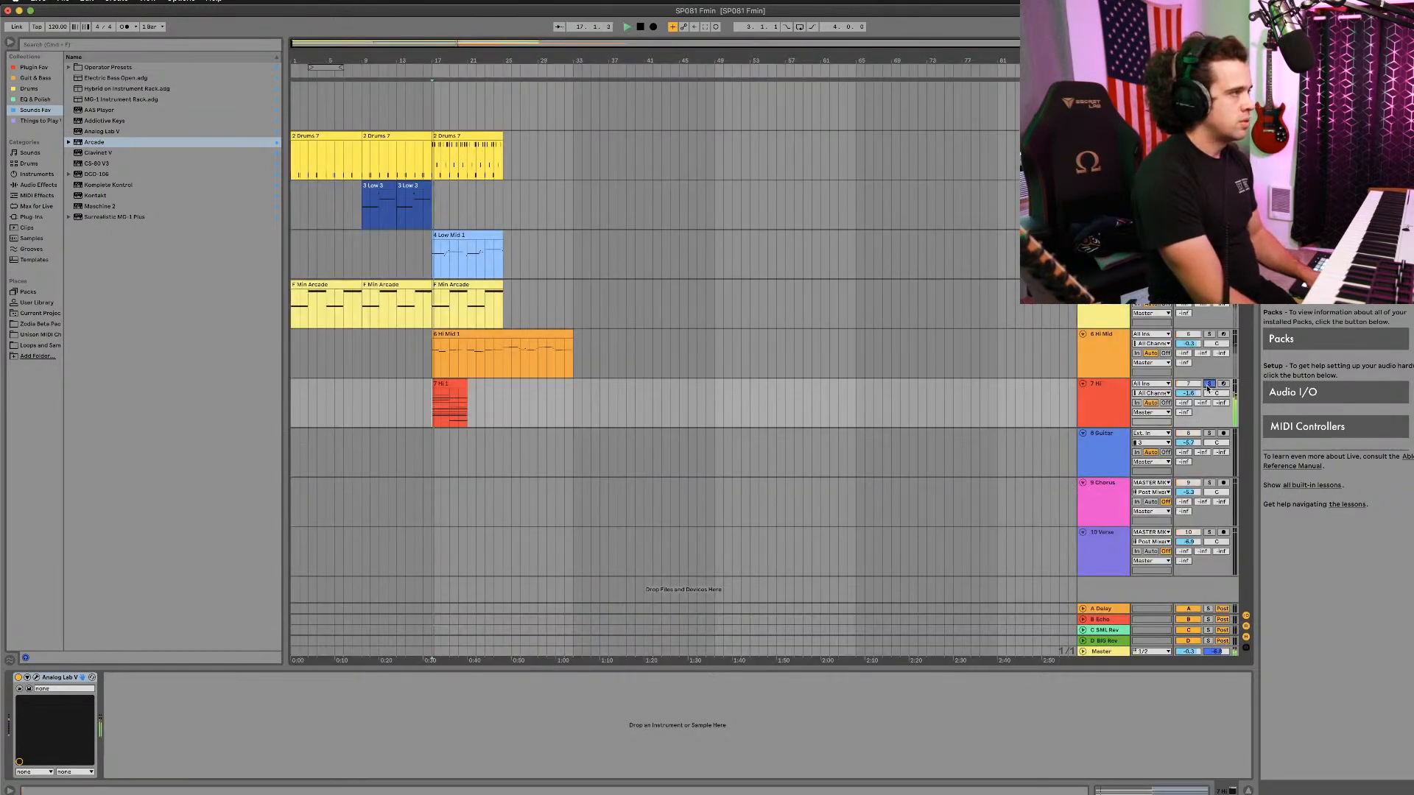
key("space")
left_click(1100, 386)
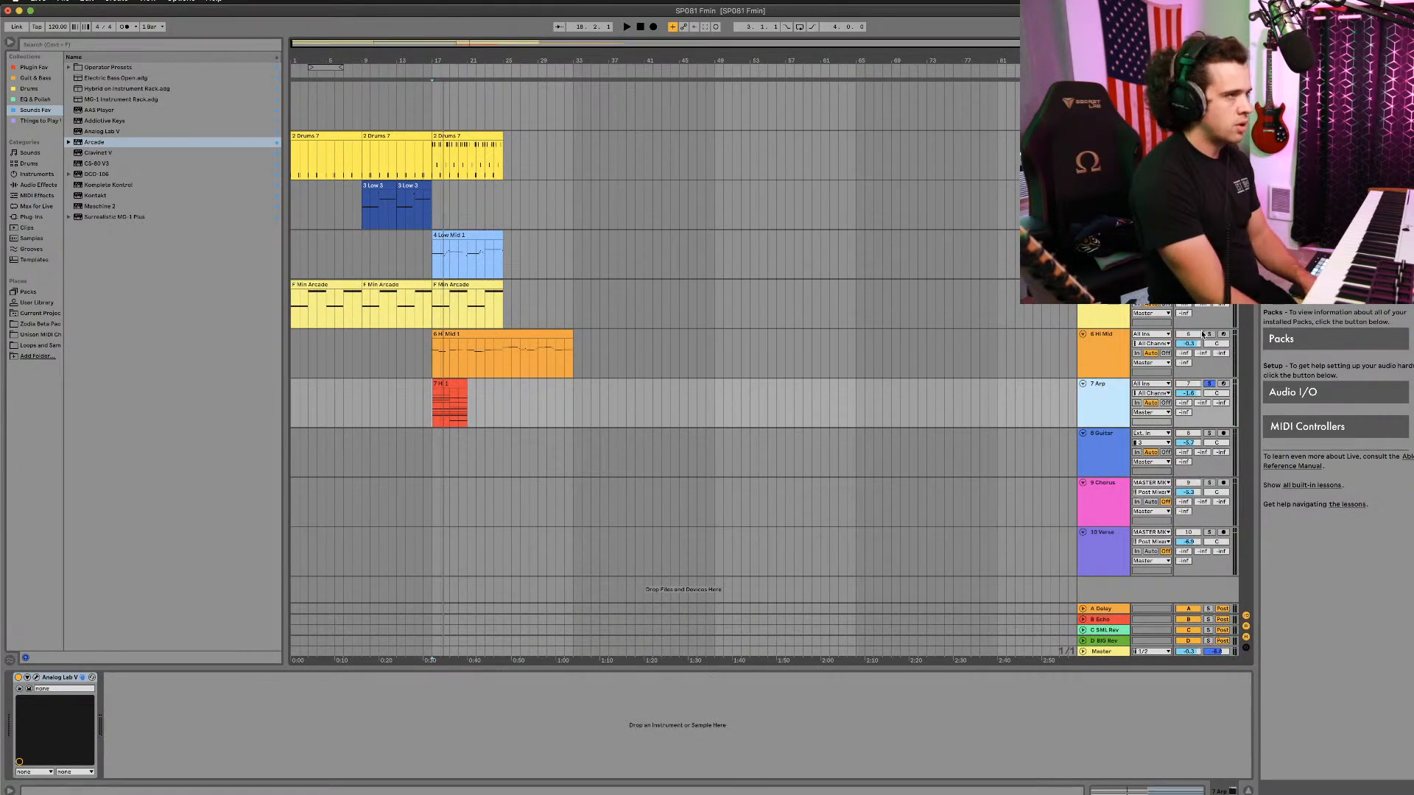
Step: Solo the Hi Mid track to audition it from bar 17, and rename the track Hi Wind
left_click(1208, 335)
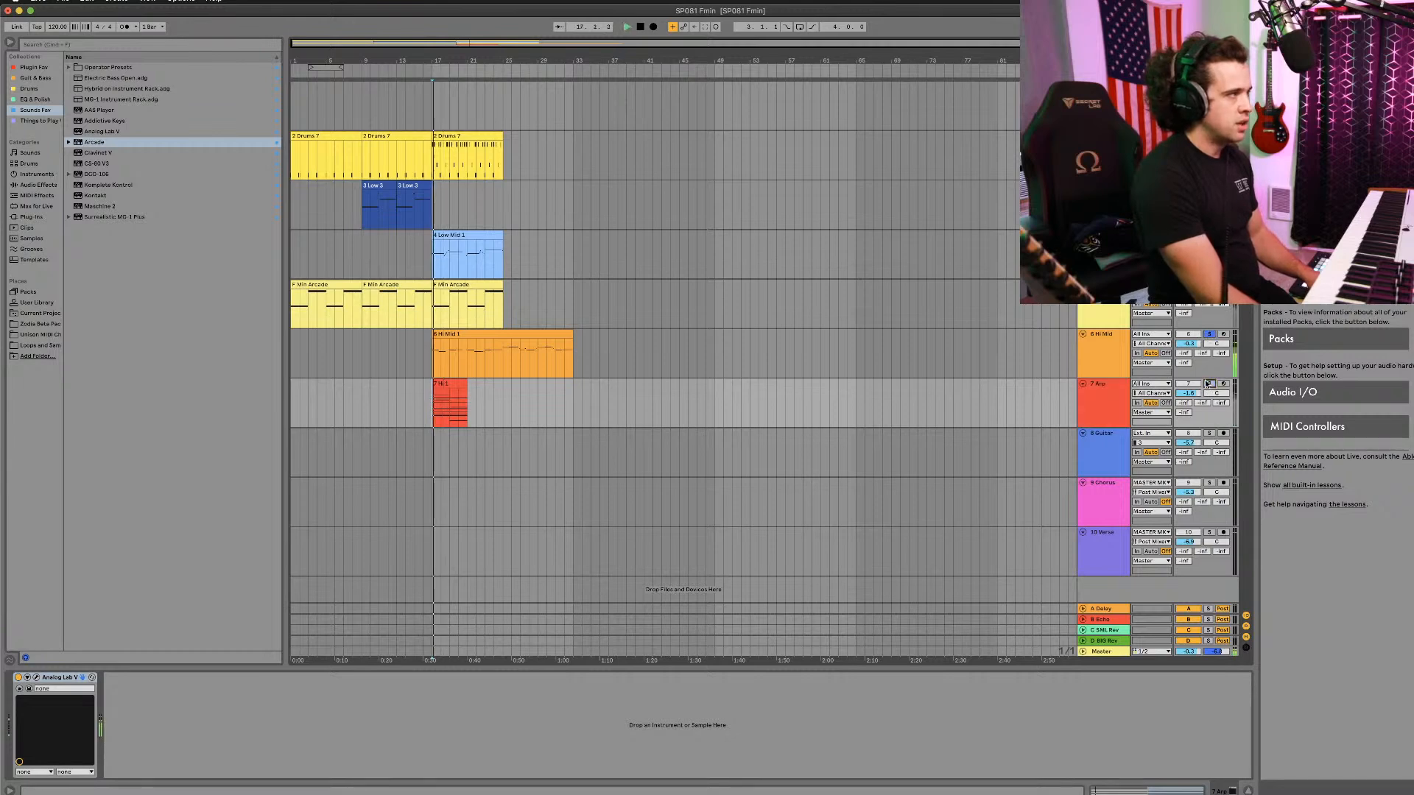
left_click(1107, 337)
key("super+r")
type("# Hi")
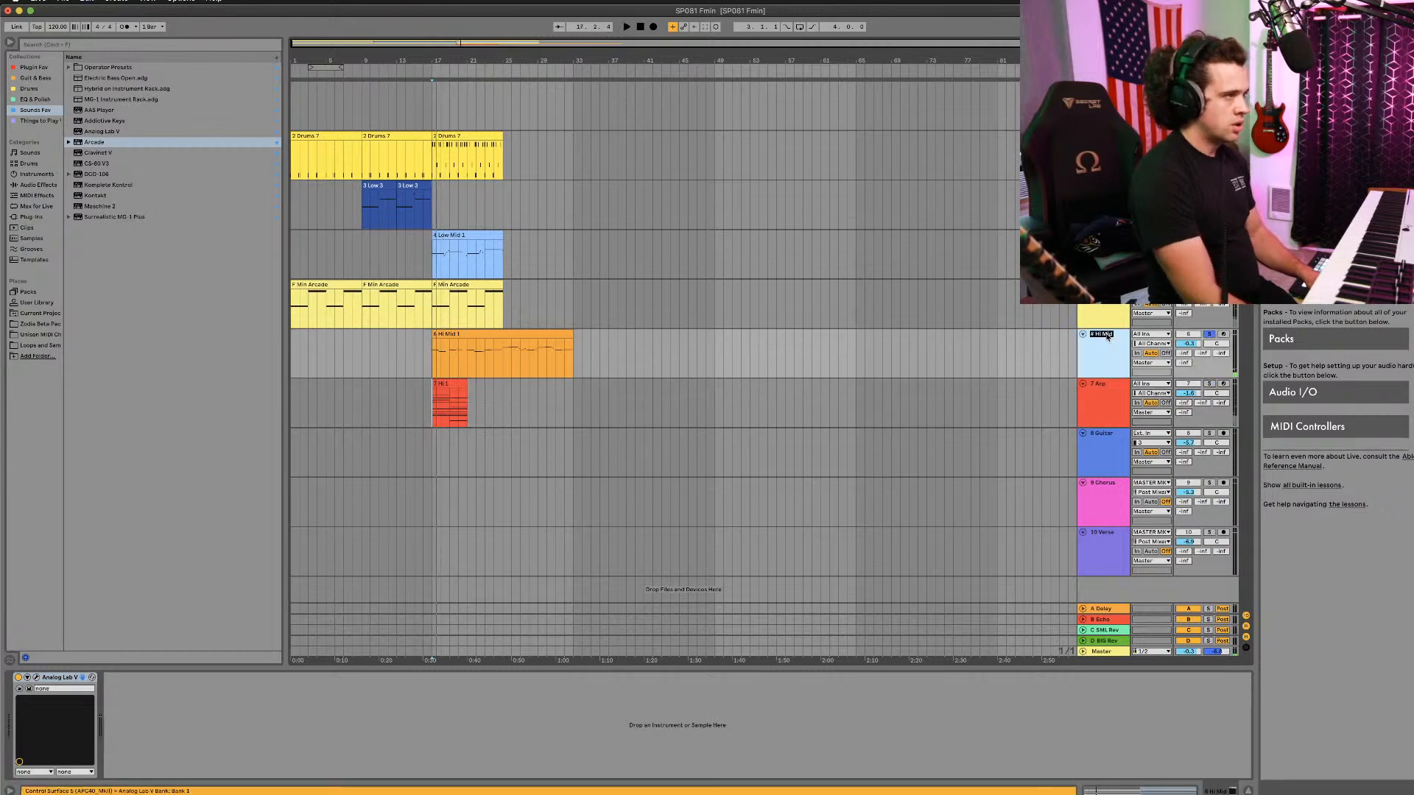
type(" Wind")
key("Return")
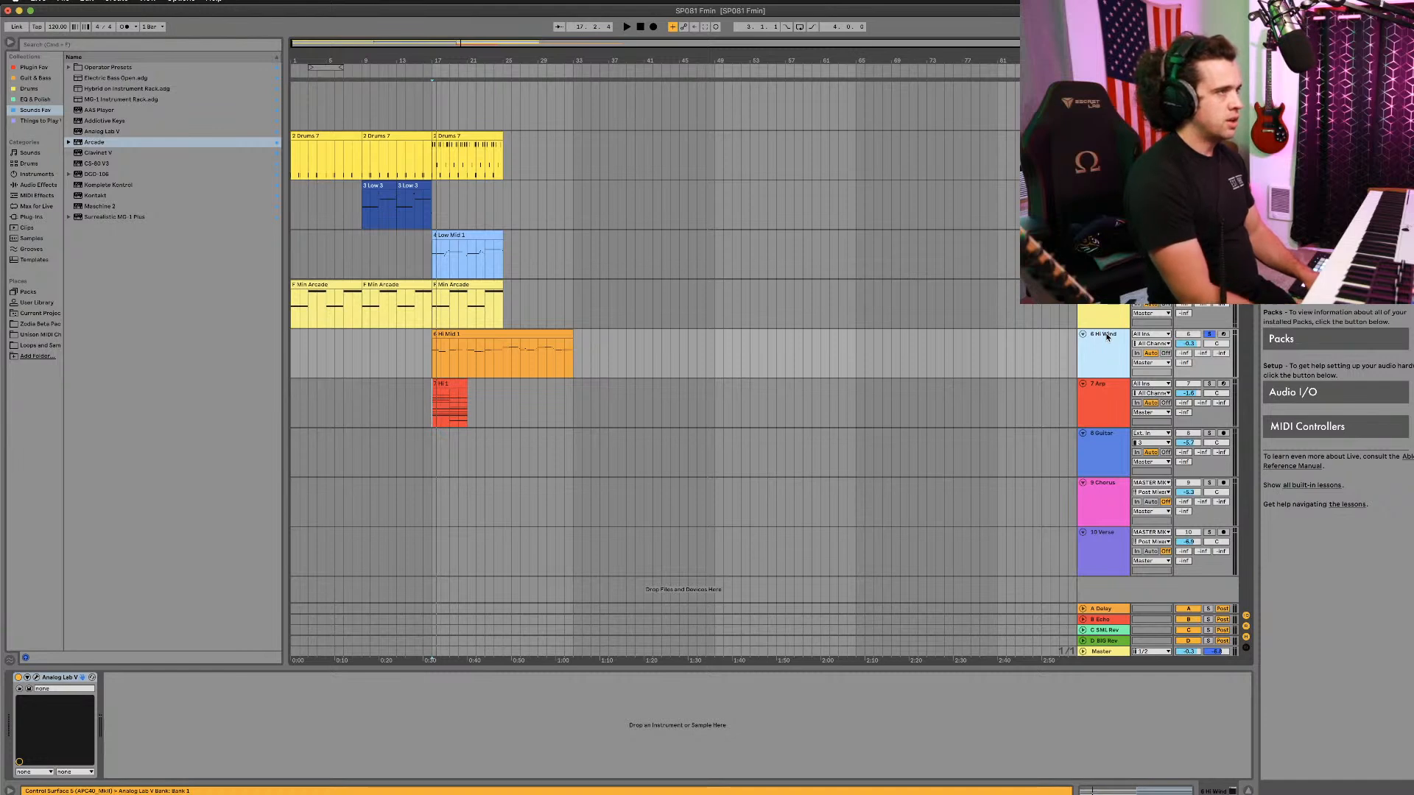
Step: Rename the Mid track Arcade Synth and audition the arrangement from bar 17 with all tracks unsoloed
left_click(1106, 286)
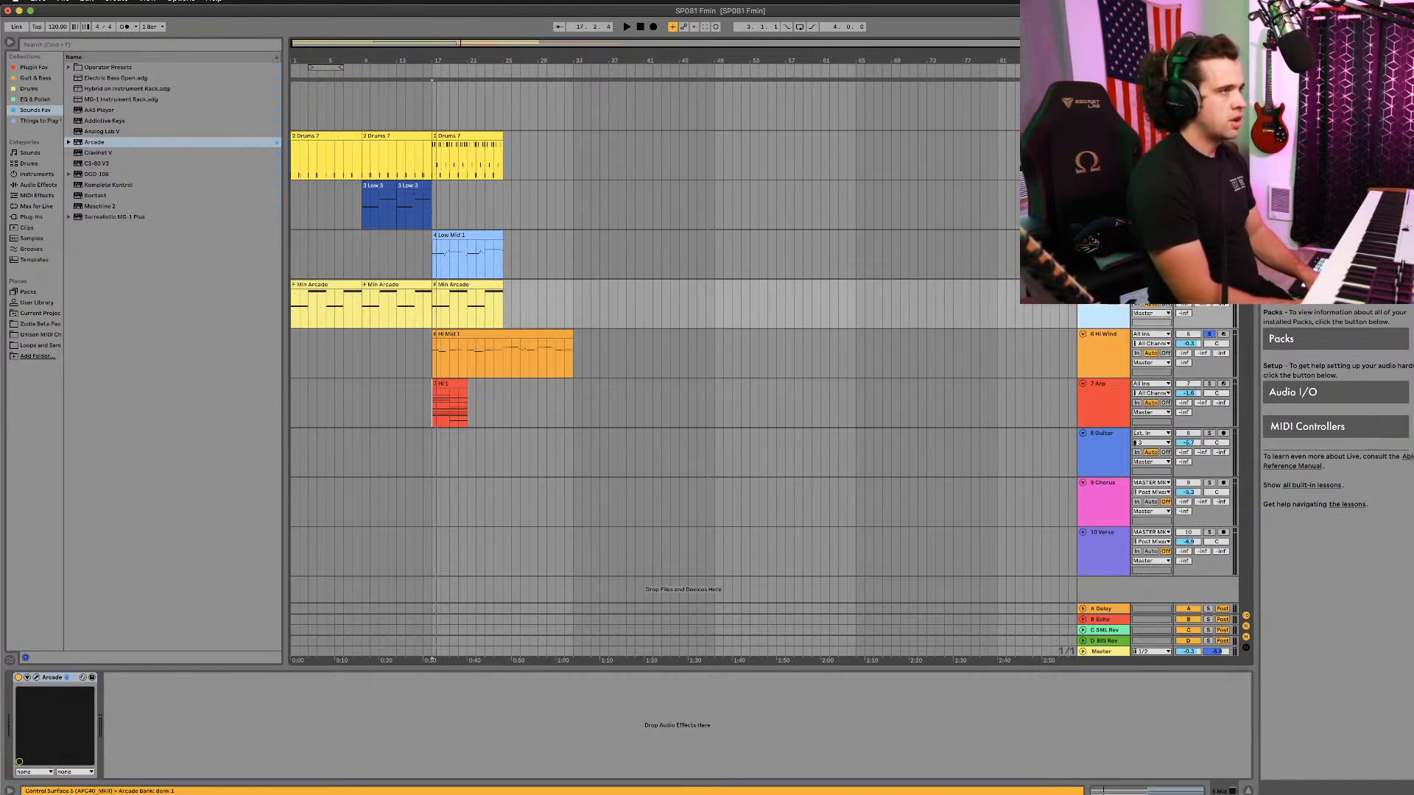
key("Delete")
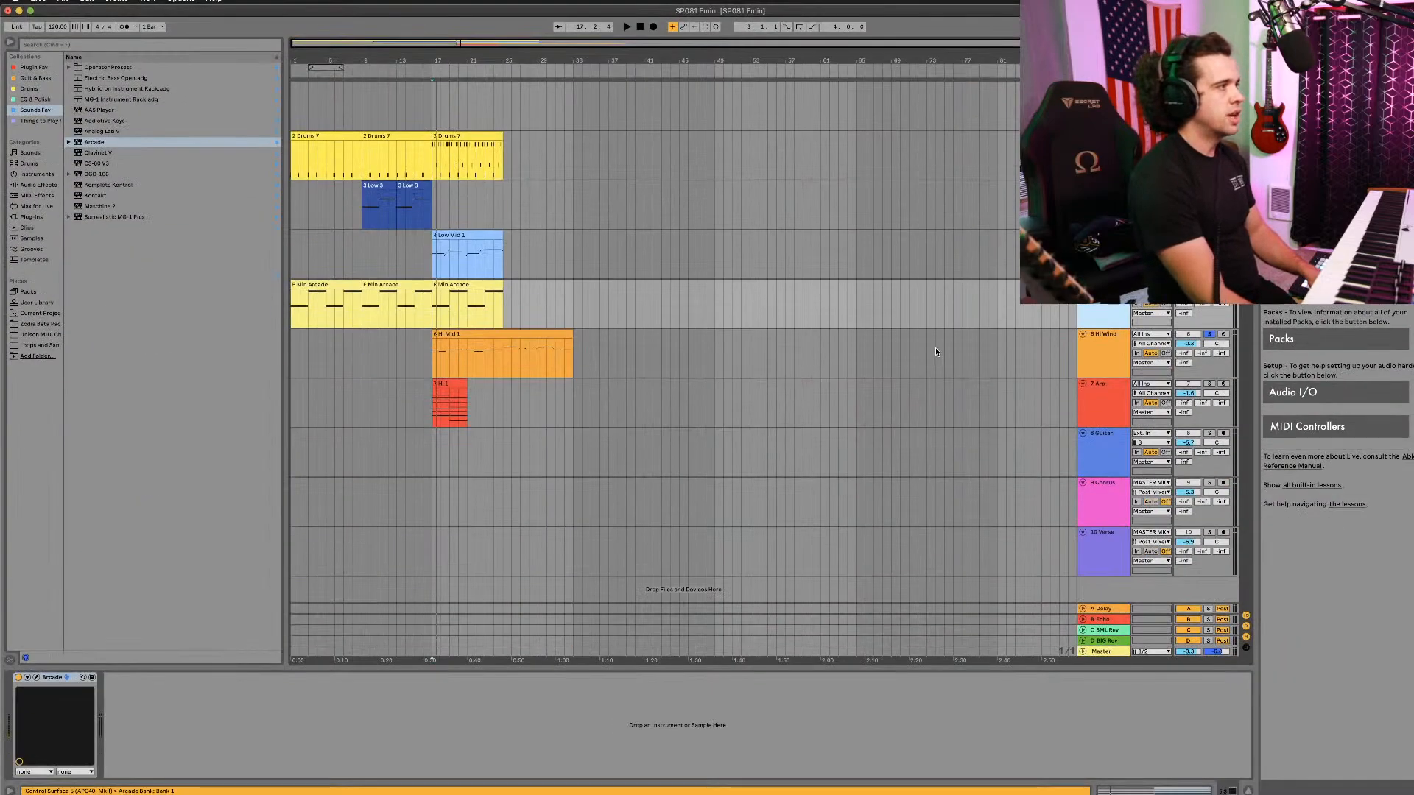
left_click(936, 355)
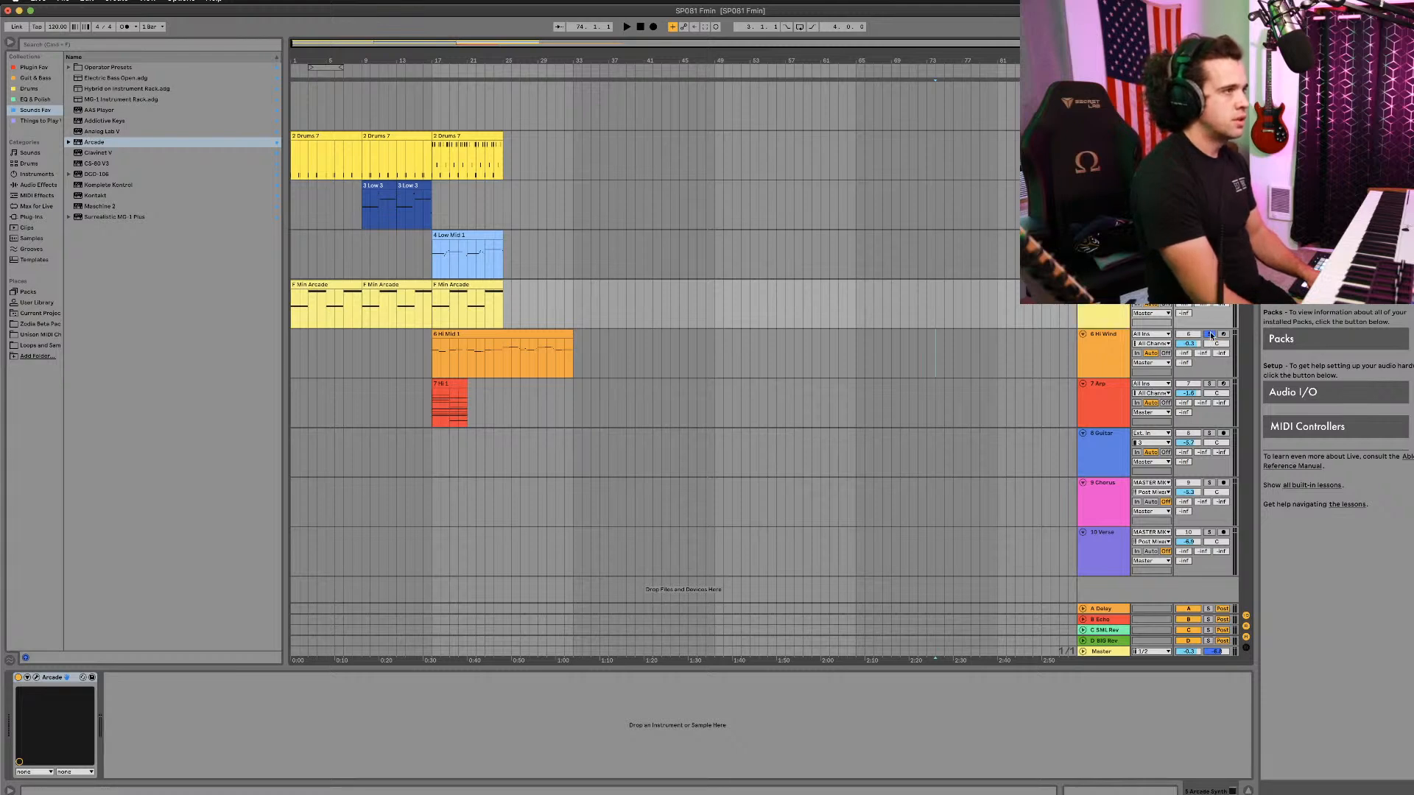
left_click(434, 269)
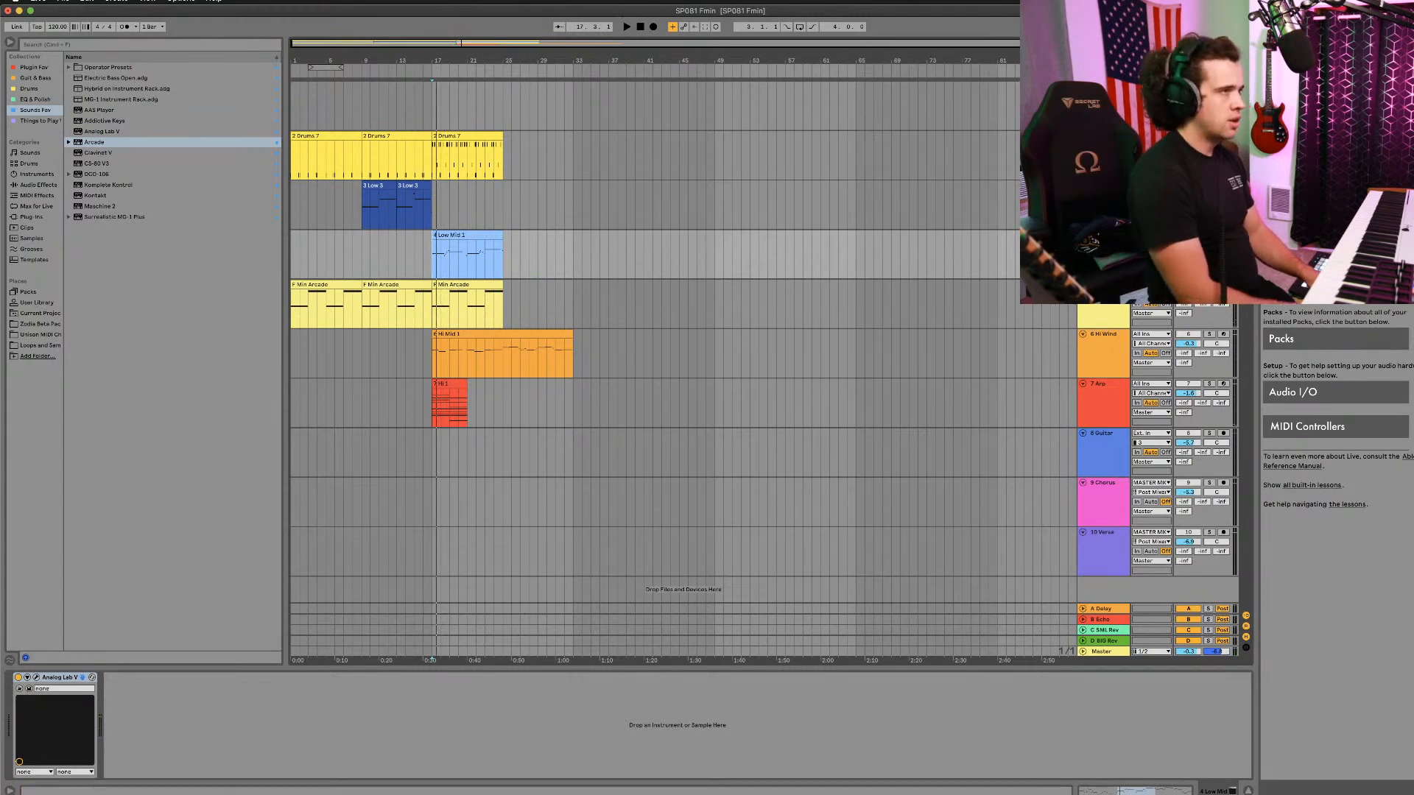
left_click(1103, 187)
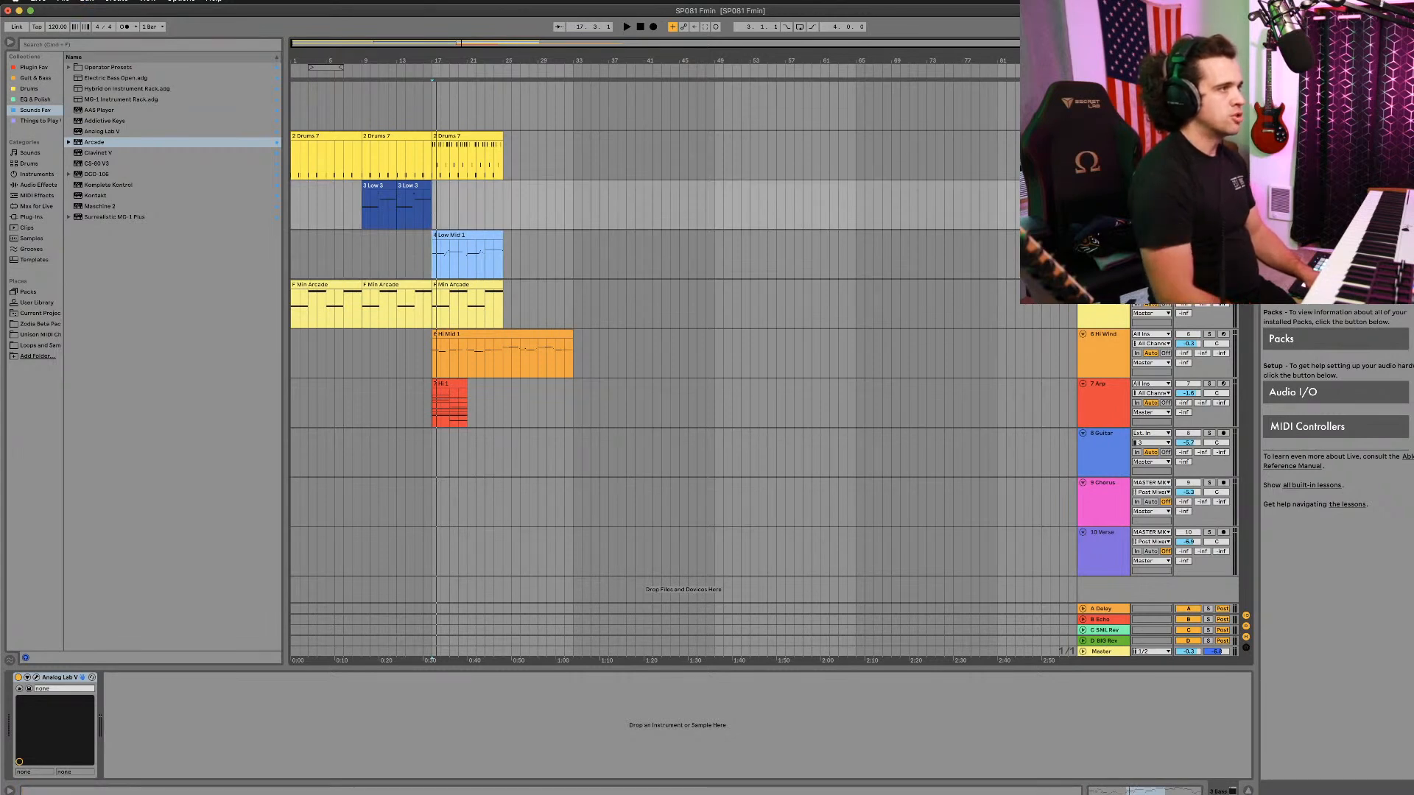
Step: Duplicate the Low clip twice to fill bars 17 to 25 and duplicate the full Drums 7 clip into bars 25 to 33
left_click(408, 186)
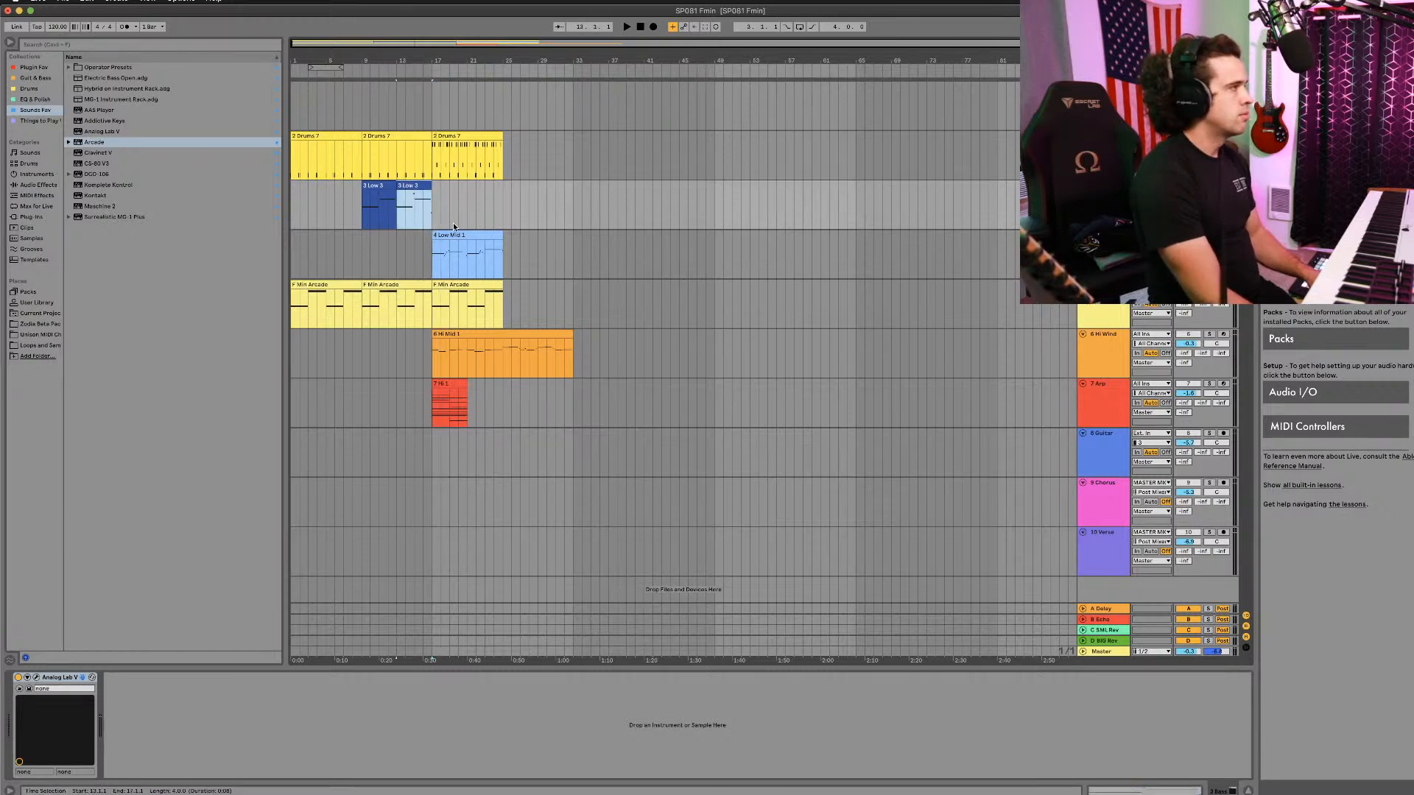
key("super+d")
key("super+d")
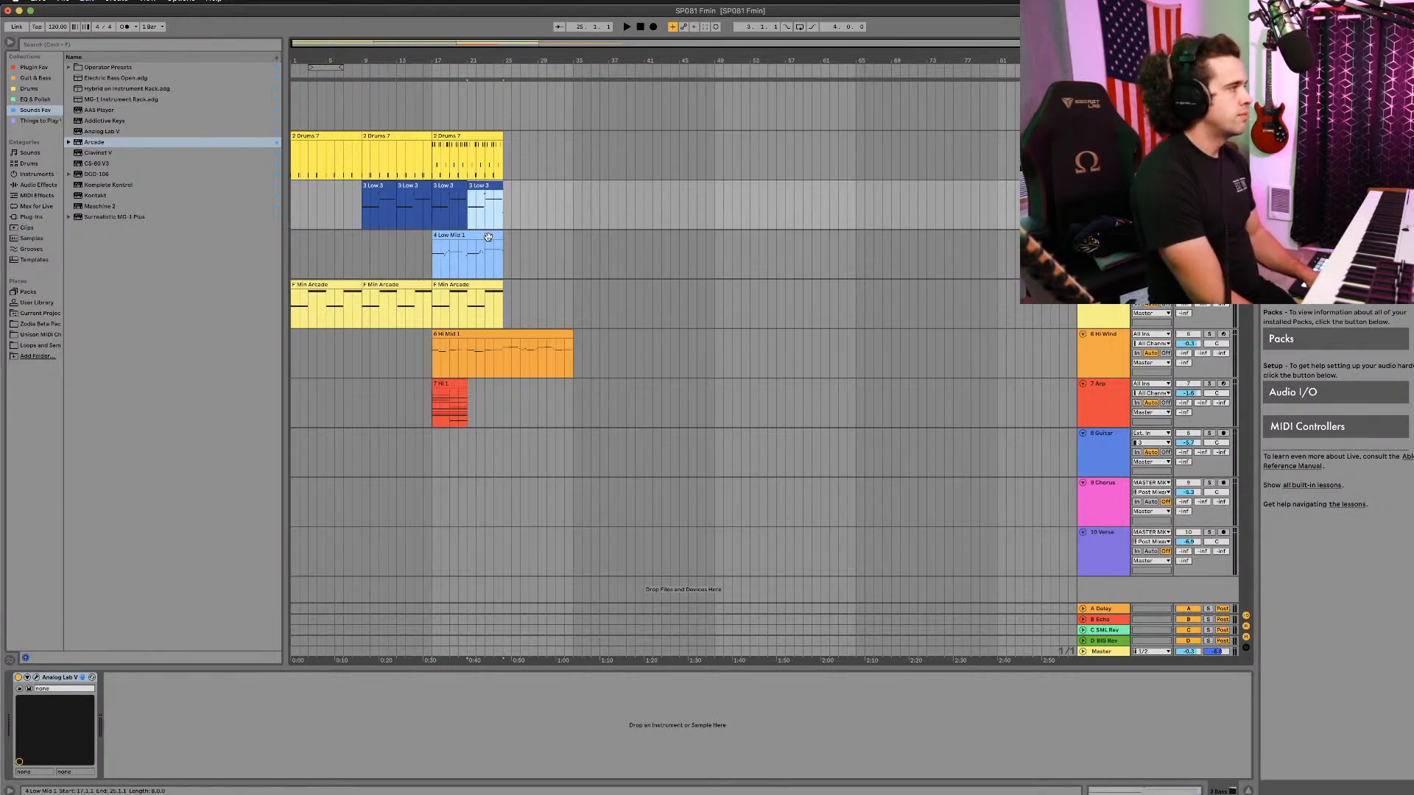
left_click(488, 266)
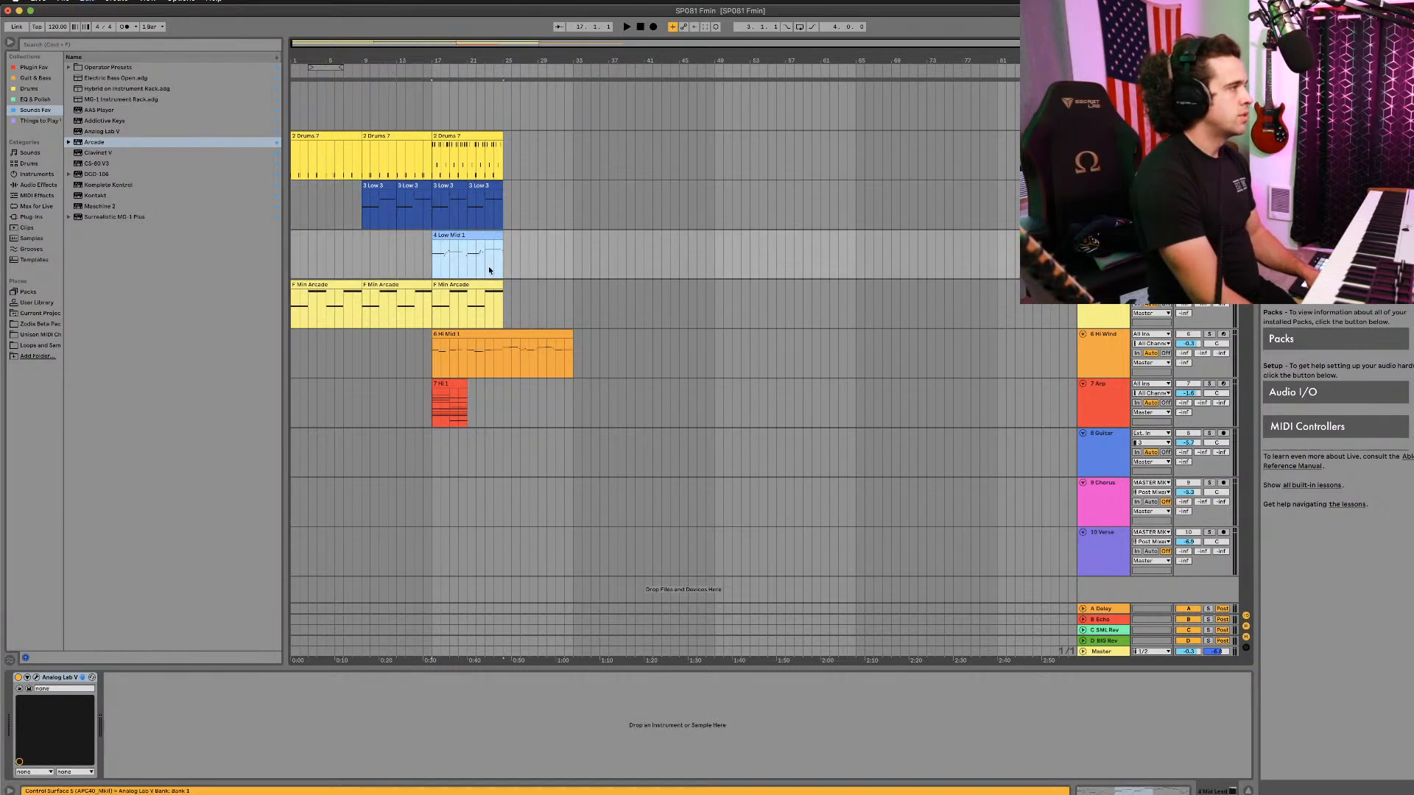
left_click(449, 138)
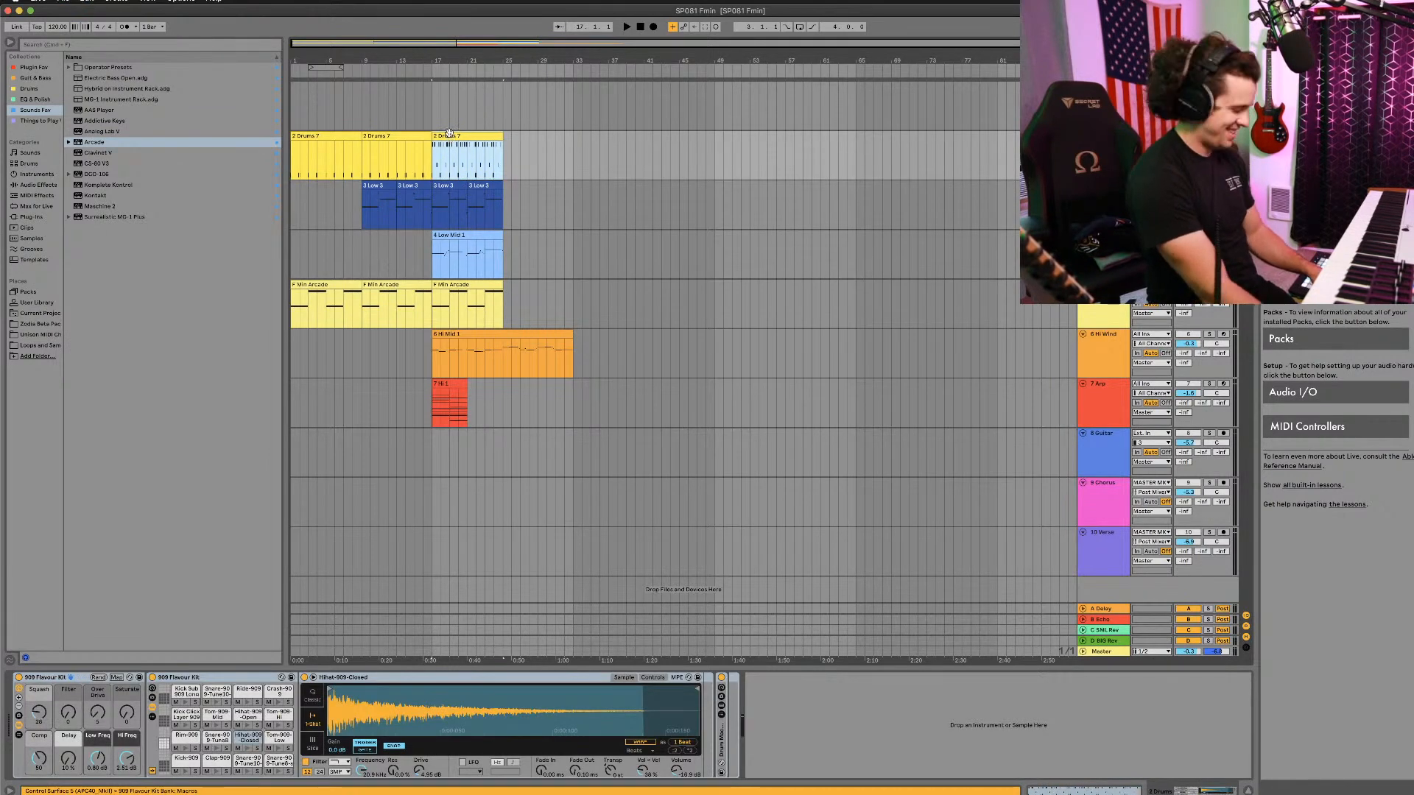
key("super+d")
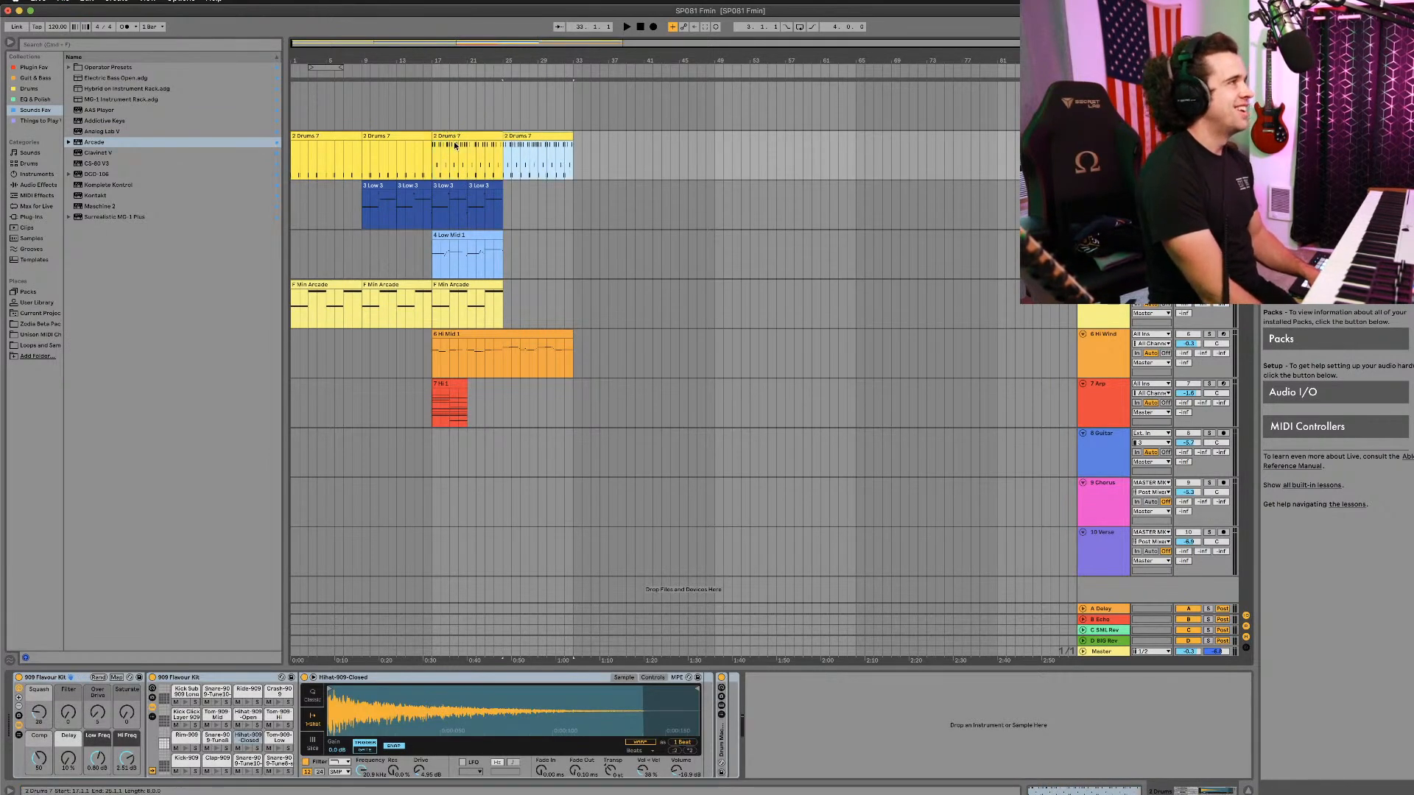
left_click(464, 236)
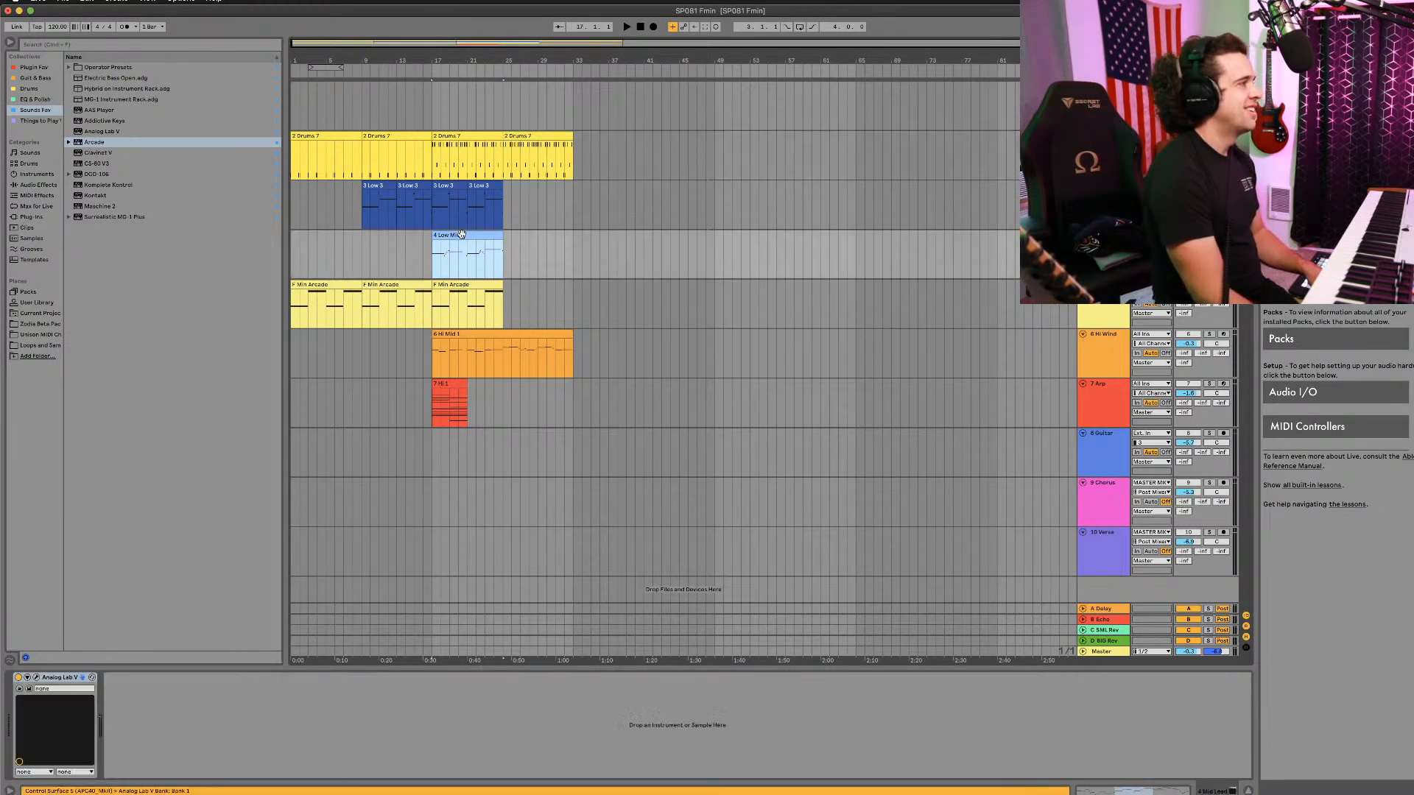
left_click_drag(467, 235, 535, 238)
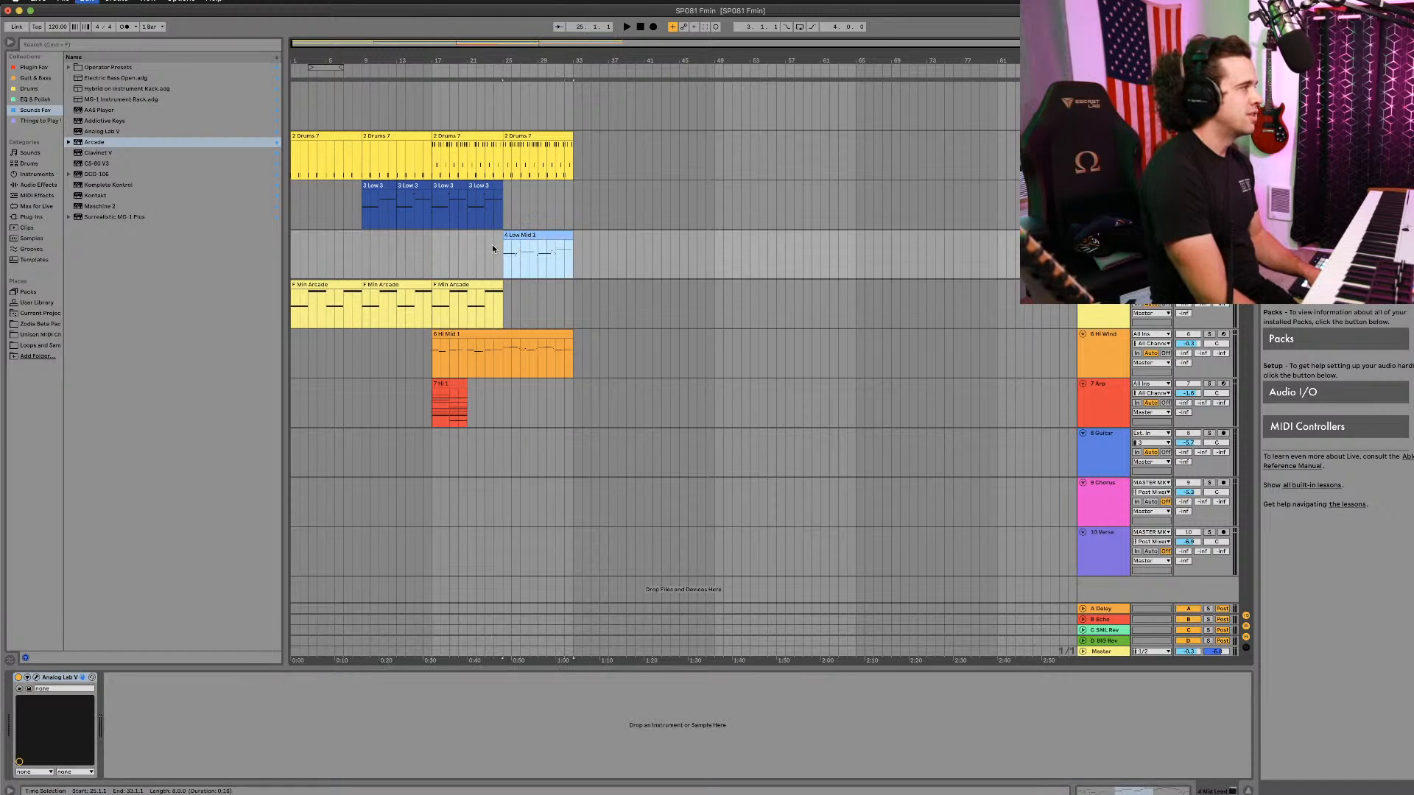
key("super+z")
Step: Duplicate the last Arcade clip into bars 25 to 33 on the Arcade Synth track
left_click(472, 284)
key("super+d")
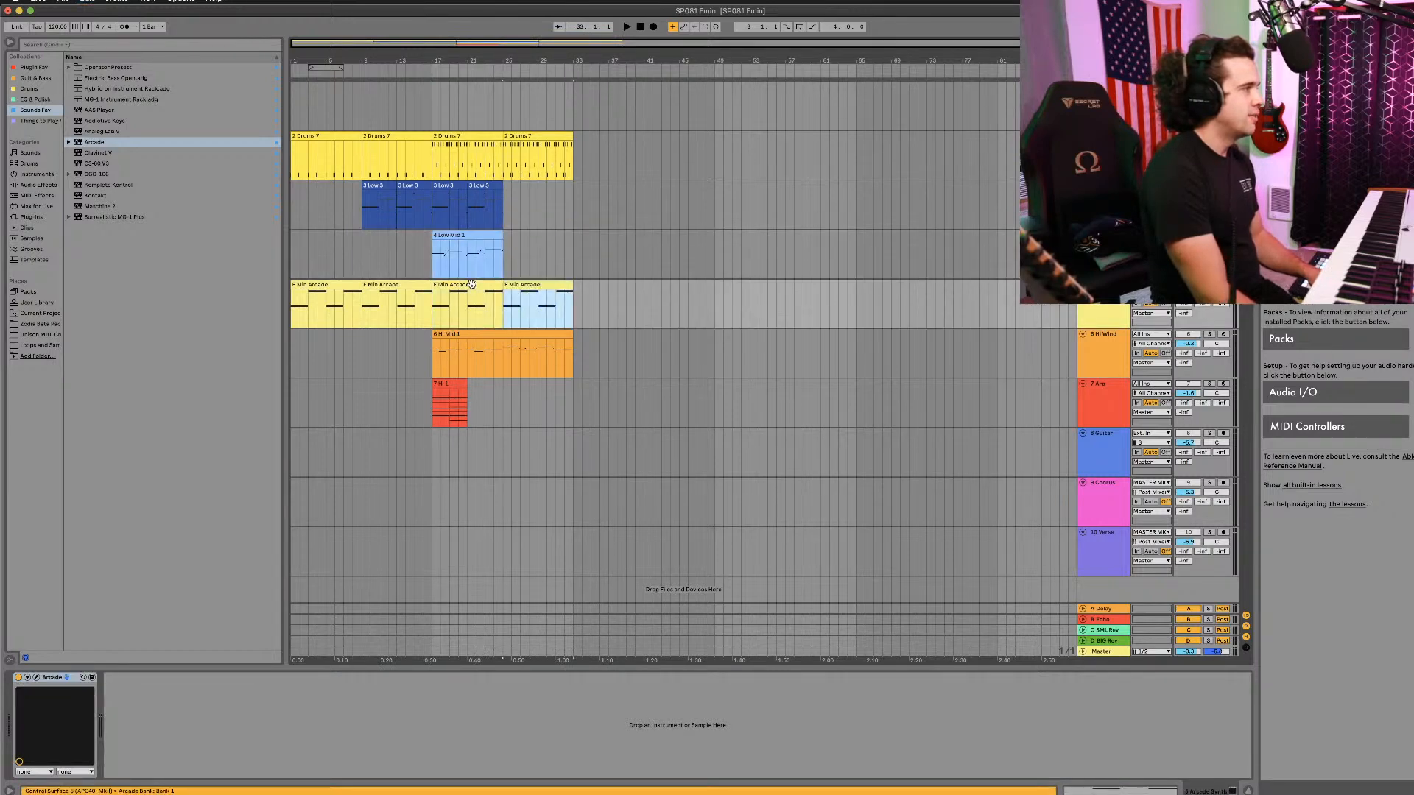
Step: Move the Low Mid clip from bar 17 to bars 33 to 41
left_click(472, 334)
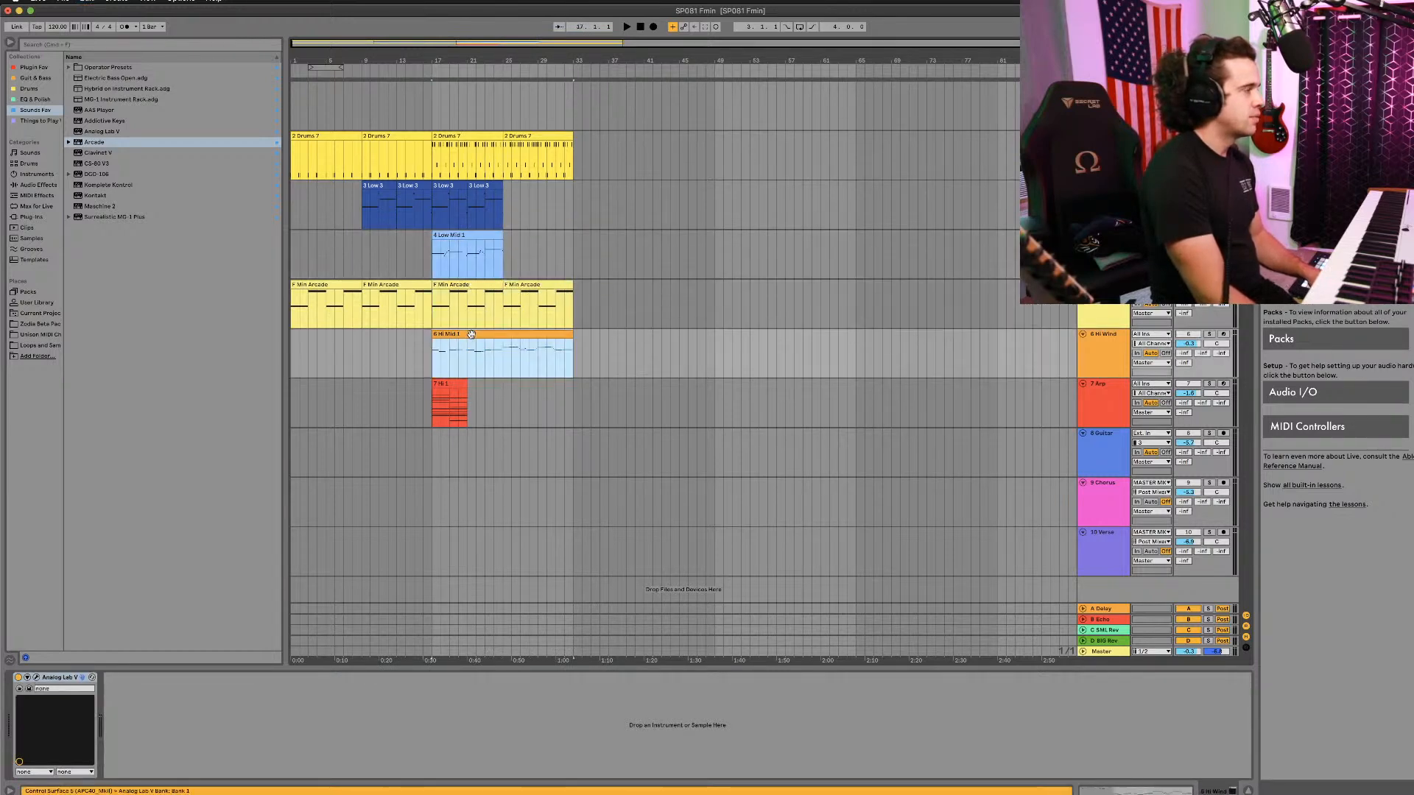
left_click(442, 383)
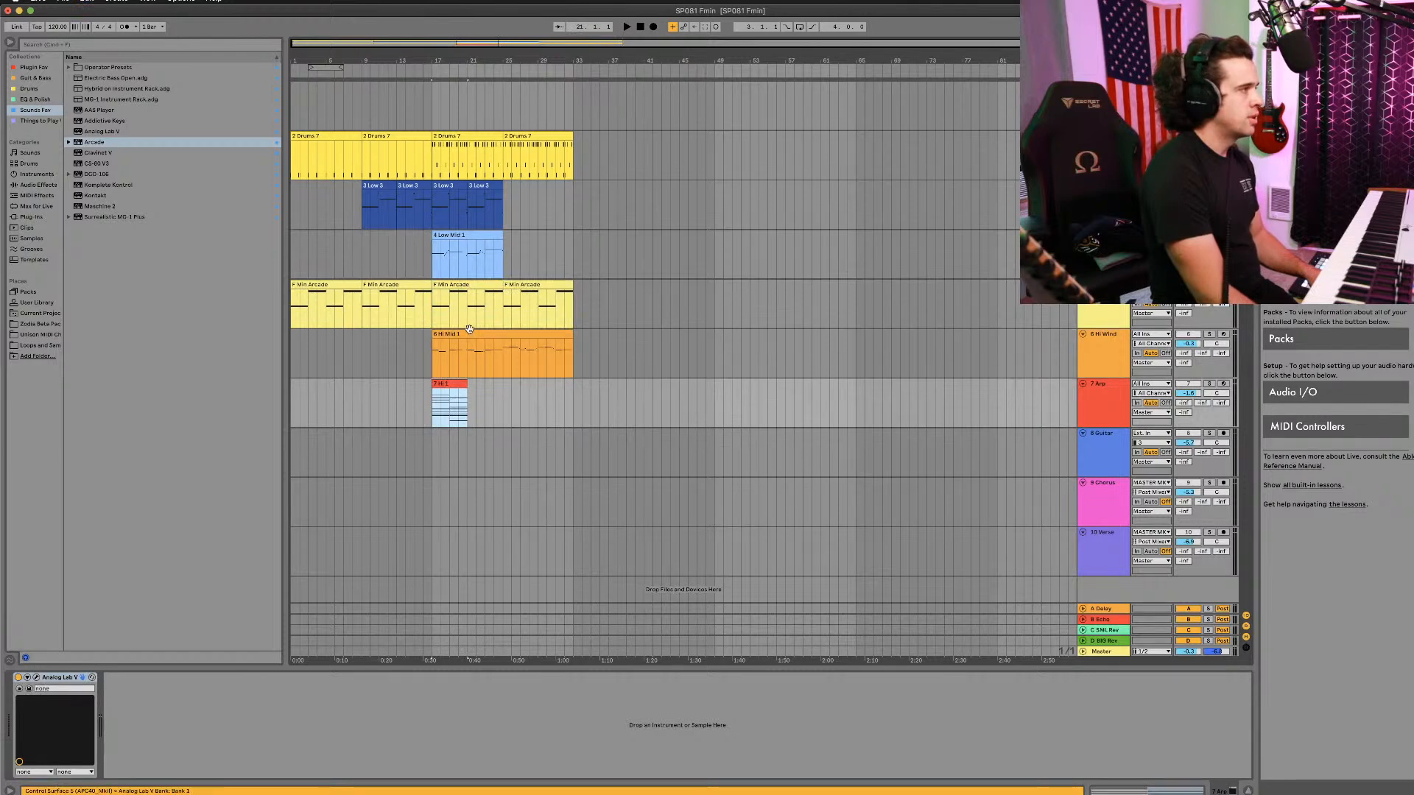
left_click(469, 334)
left_click_drag(475, 230, 618, 243)
Step: Duplicate the last Low clip four times to reach bar 41 and duplicate the last Drums 7 clip into bars 33 to 41
left_click(477, 186)
key("super+d")
key("super+d")
key("super+d")
key("super+d")
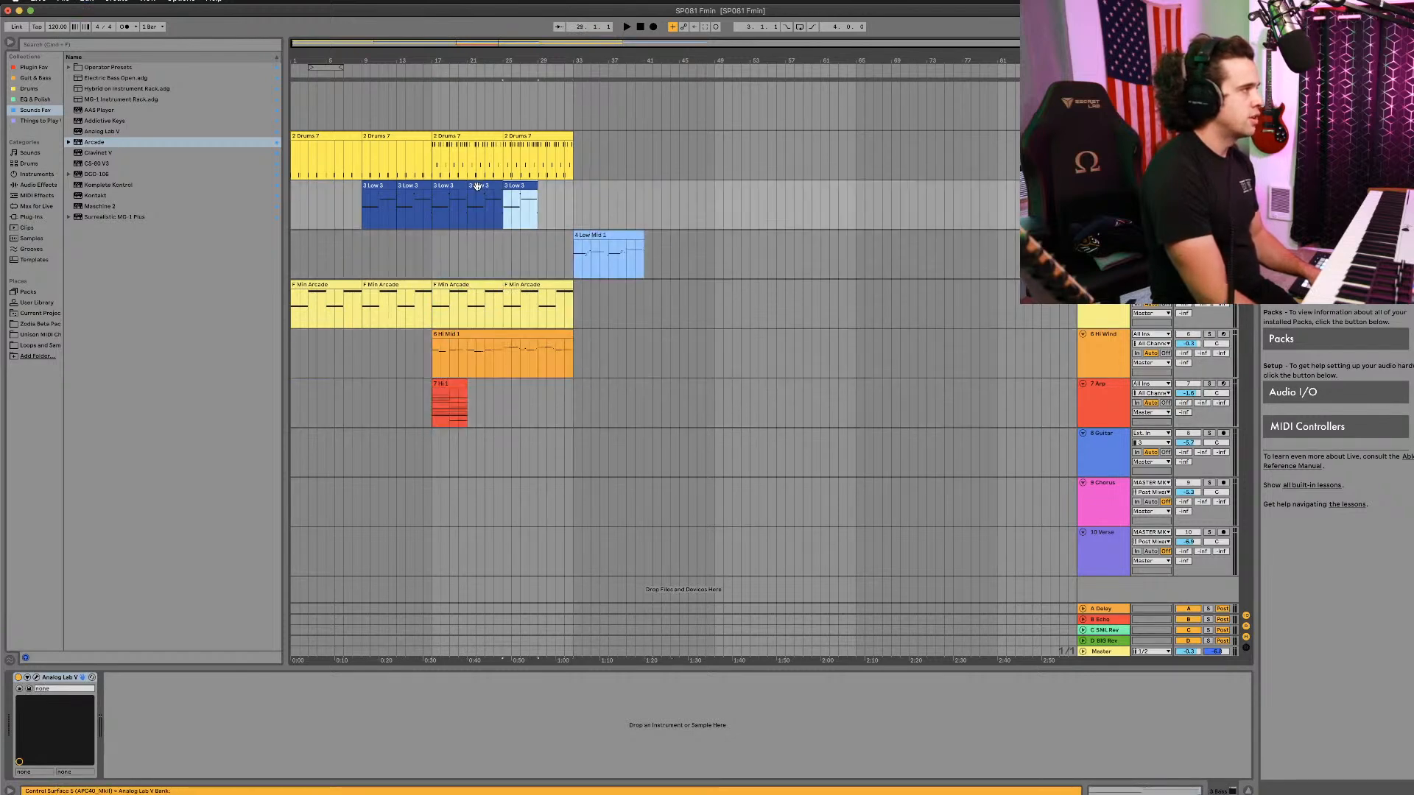
left_click(524, 137)
key("super+d")
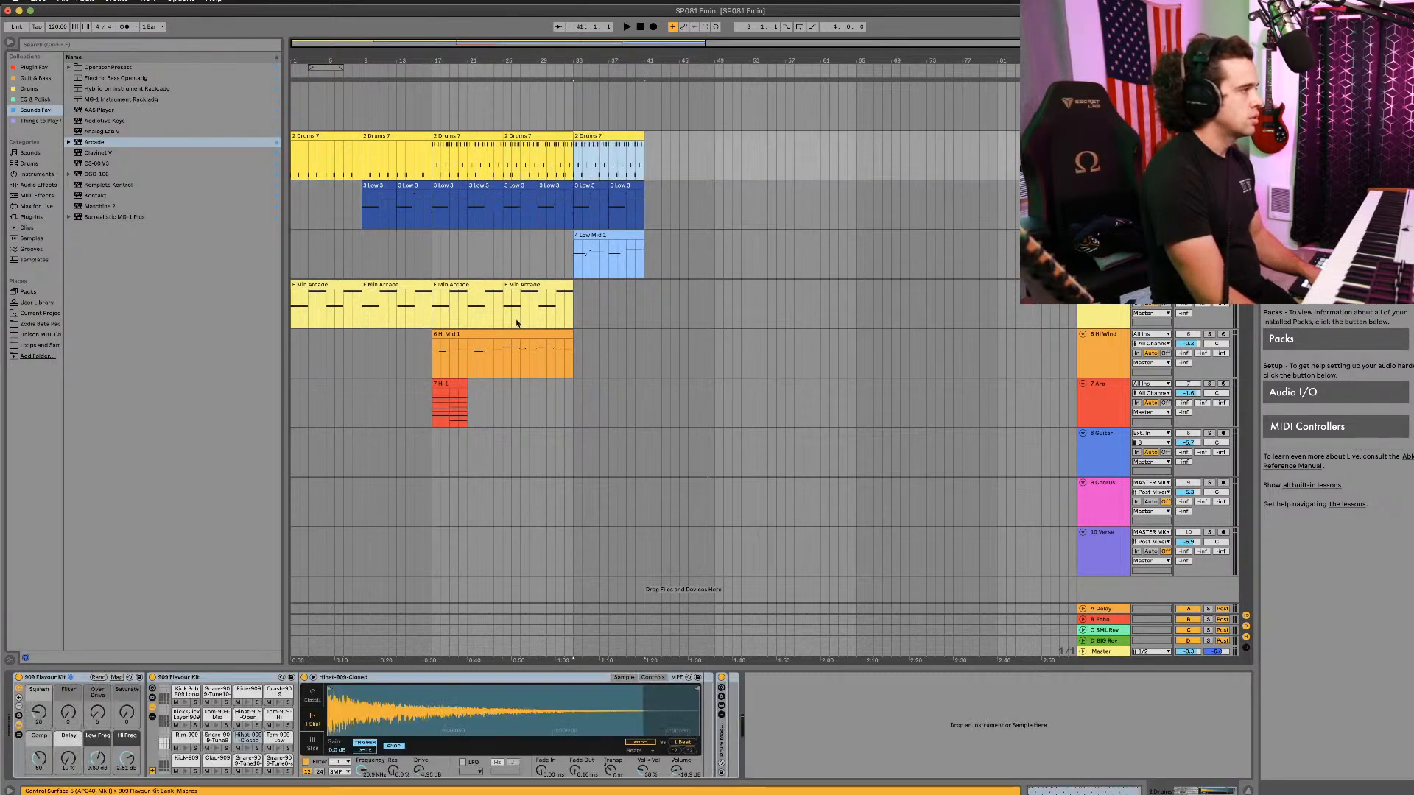
Step: Duplicate the Hi Wind clip into bars 33 to 49 and the Arp clip seven times to fill up to bar 49
left_click(508, 345)
key("super+d")
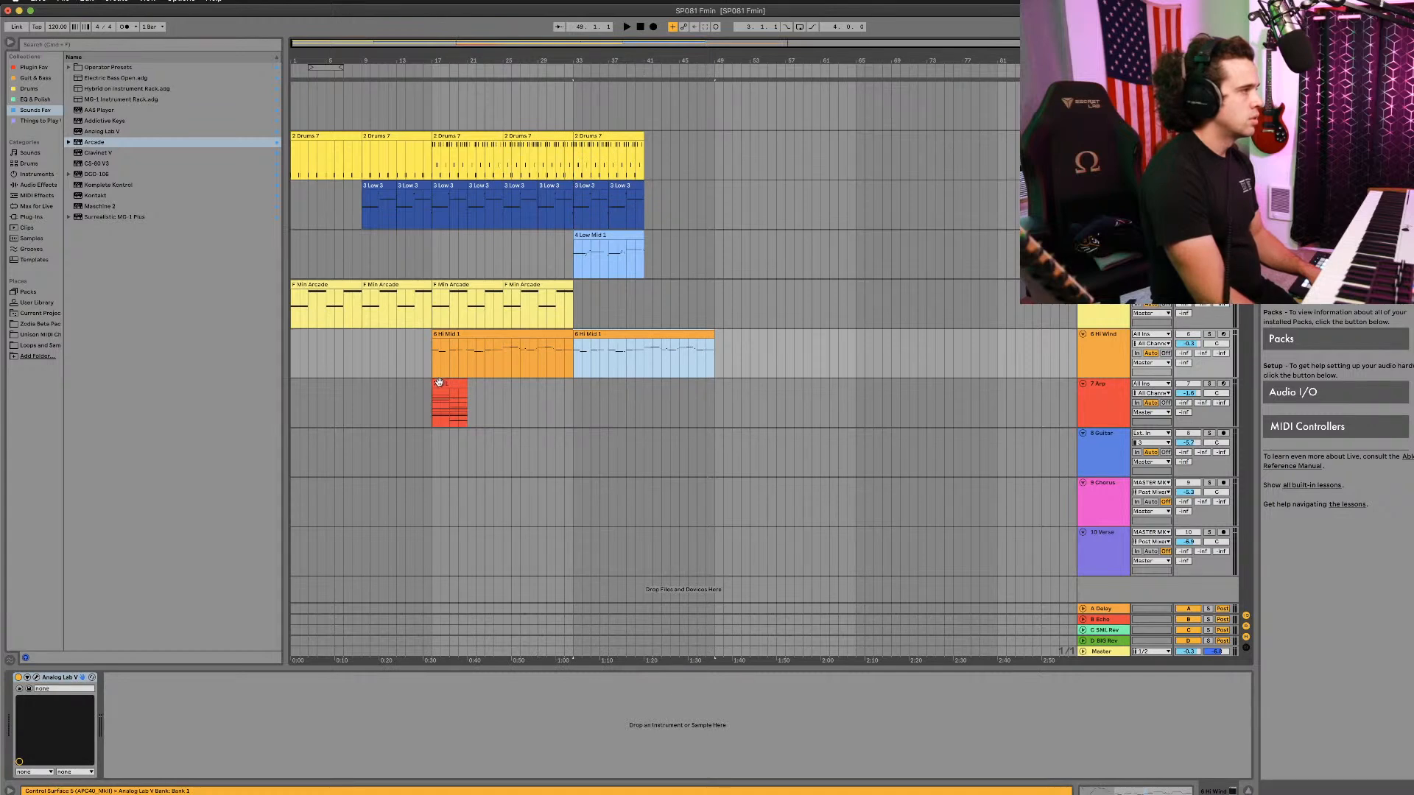
left_click(439, 383)
key("super+d")
key("super+d")
key("super+d")
key("super+d")
key("super+d")
key("super+d")
key("super+d")
Step: Duplicate the last Arcade clip twice to fill bars 33 to 49
left_click(556, 286)
key("super+d")
key("super+d")
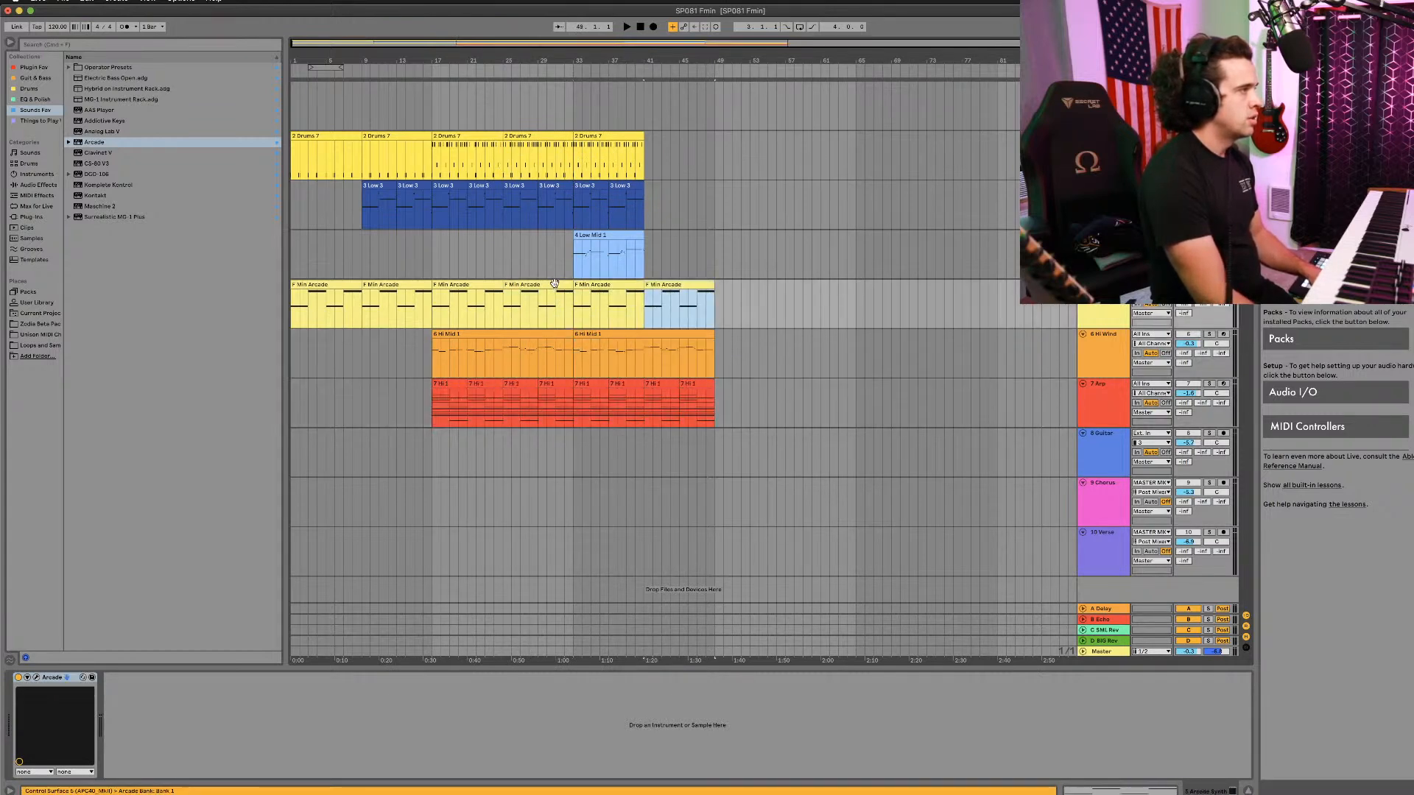
Step: Extend the Low Mid, Low and Drums tracks through bars 41 to 49 by duplicating their last clips
left_click(615, 234)
key("super+d")
left_click(626, 186)
key("super+d")
key("super+d")
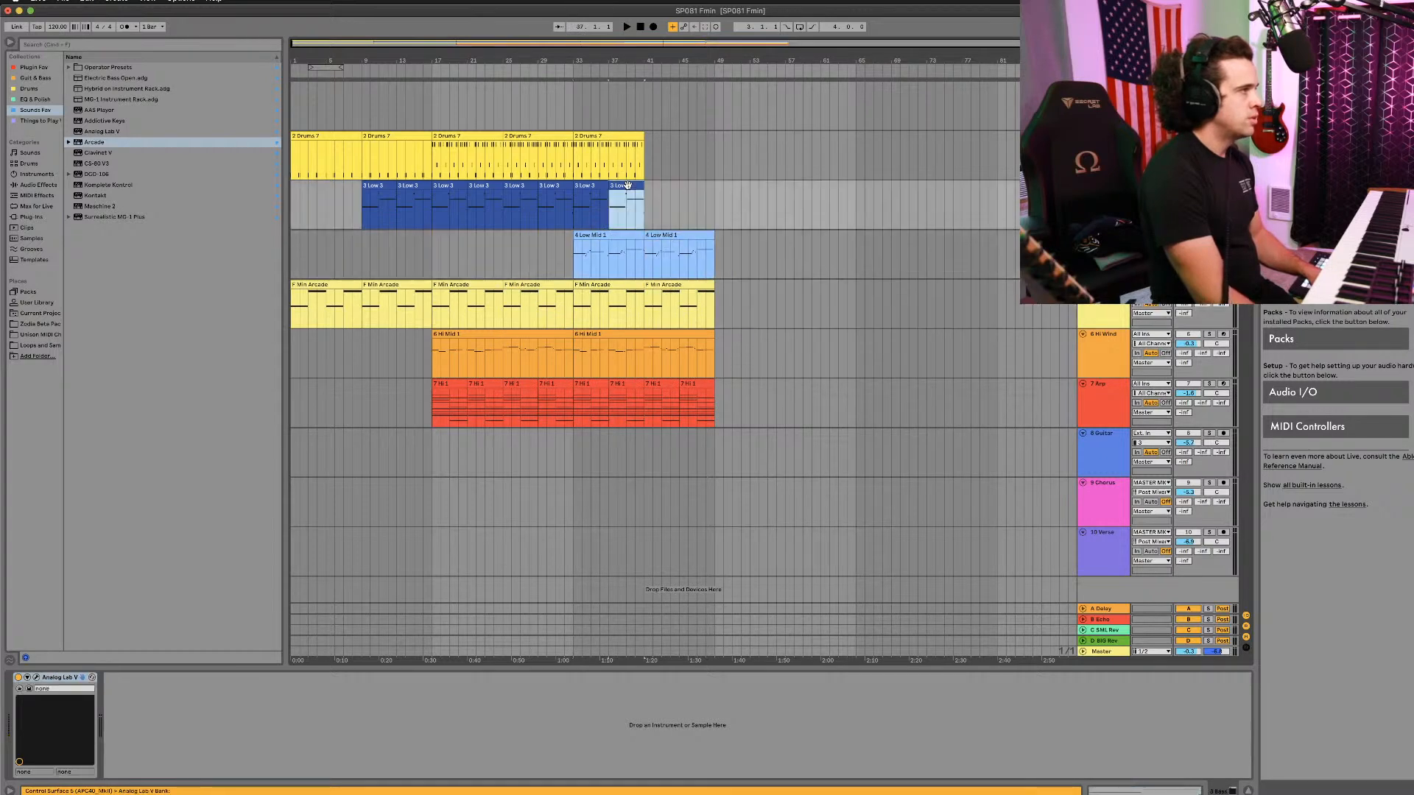
left_click(619, 135)
key("super+d")
Step: Shift the Arcade clips out of bars 33 to 49 so that the Arcade part resumes at bar 49
left_click(660, 296)
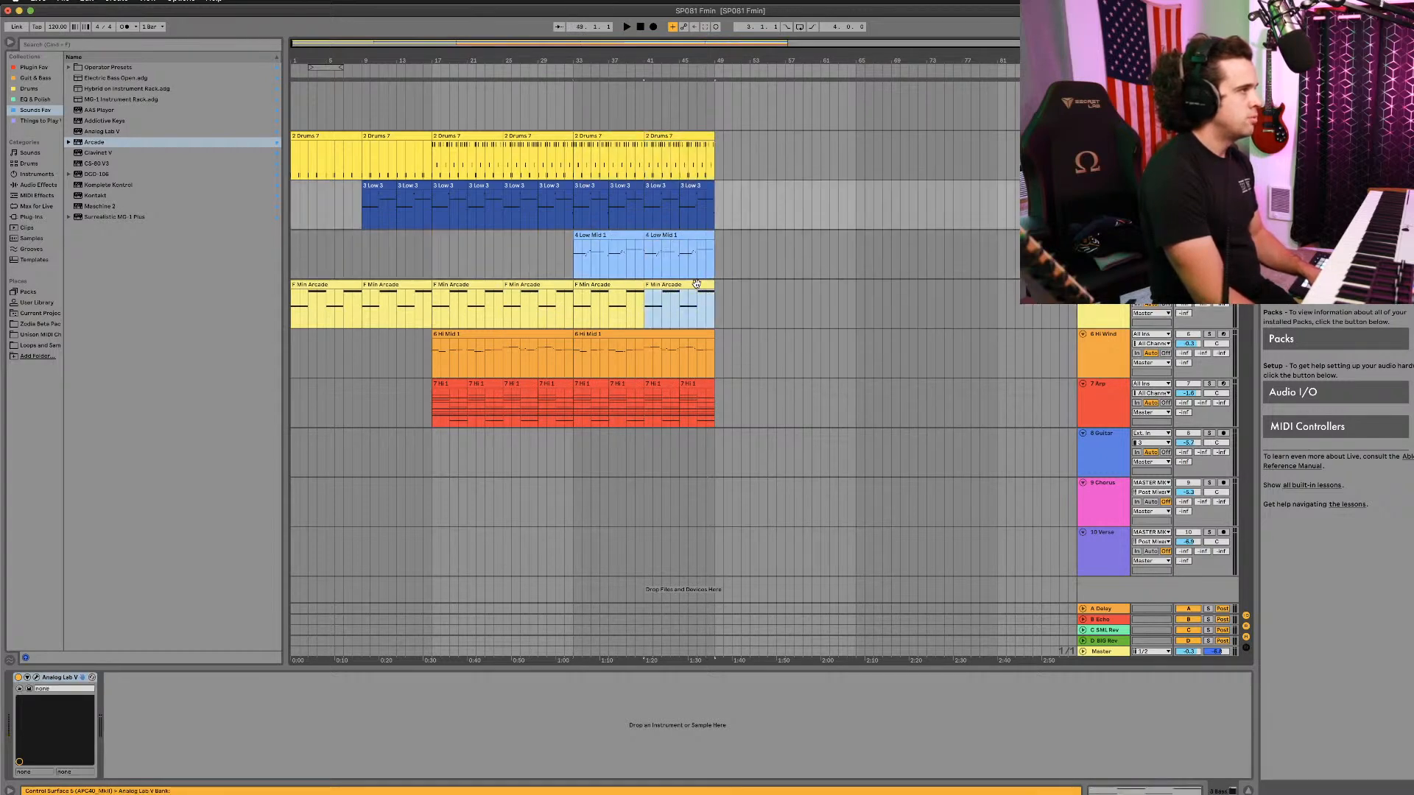
left_click(629, 288, "shift")
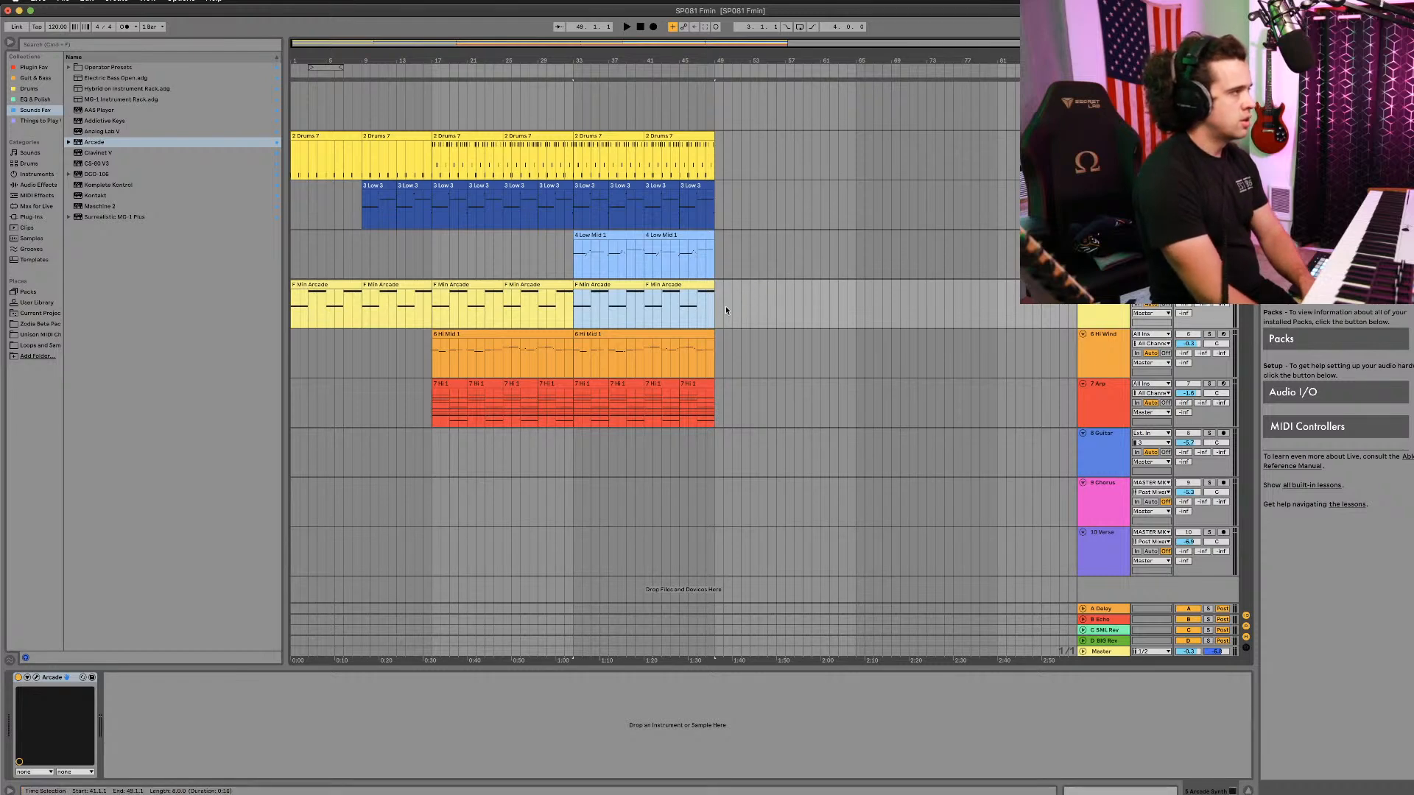
left_click_drag(628, 298, 768, 295)
Step: Duplicate the last Low clip twice into bars 49 to 57 and copy the simpler Drums 7 clip from bar 9 there
left_click(689, 181)
key("ctrl+d")
key("ctrl+d")
left_click_drag(419, 140, 759, 154)
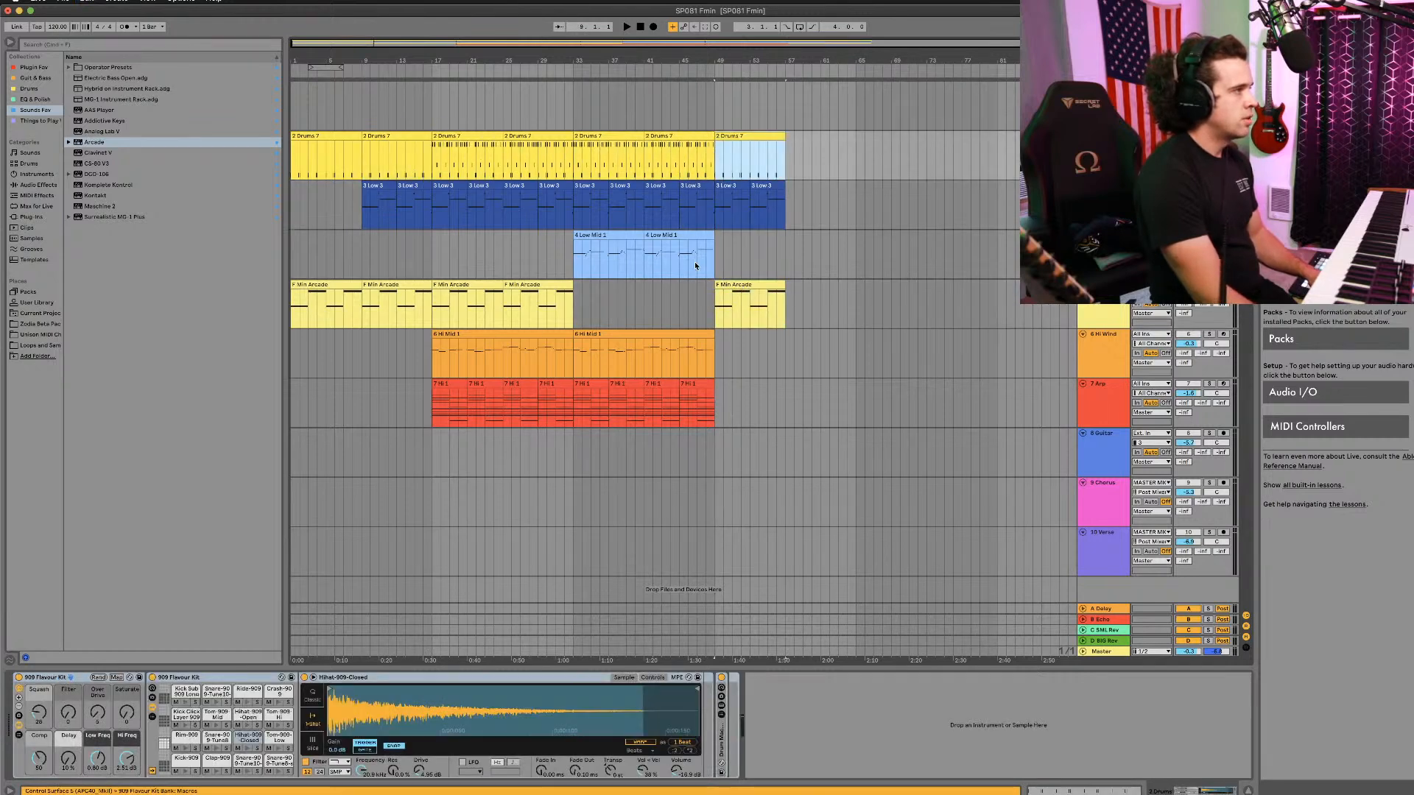
Step: Copy the bars 33 to 49 section from Drums through Arp to bars 57 to 73, and duplicate the Arcade clip twice across it
left_click(690, 386)
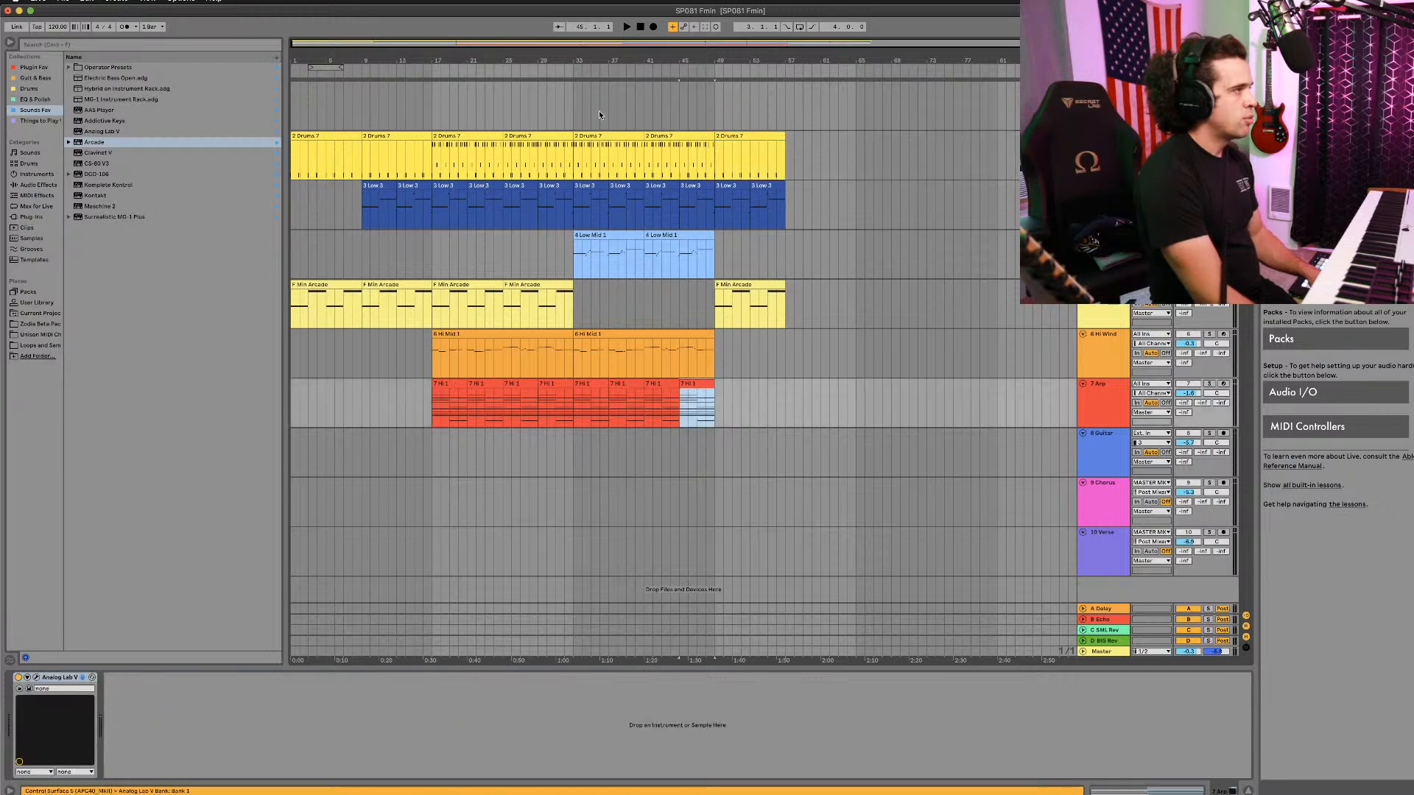
left_click(603, 133, "shift")
left_click_drag(602, 134, 814, 140)
left_click(760, 284)
key("super+d")
key("super+d")
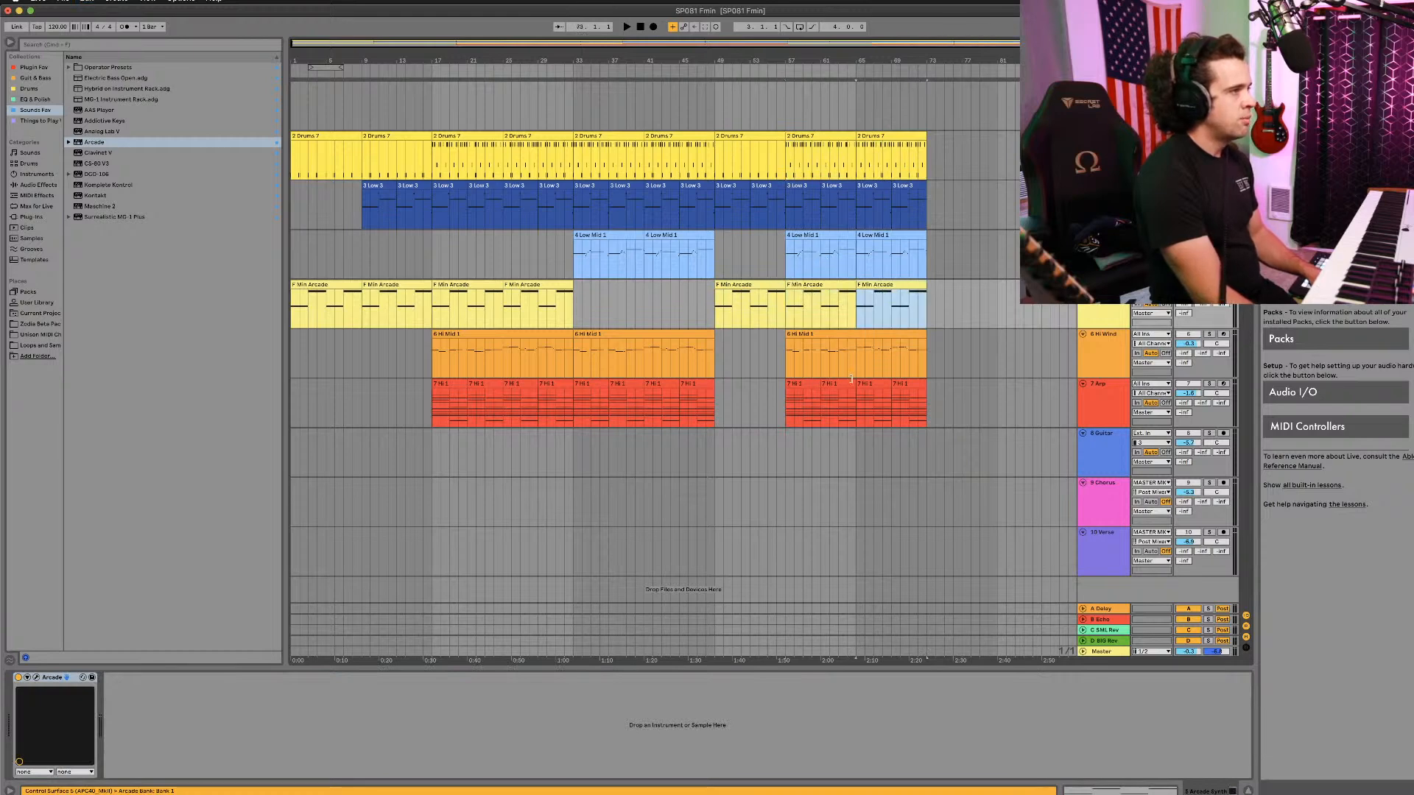
Step: Move the two Low Mid clips from bars 57 to 73 into bars 73 to 89
left_click(872, 332)
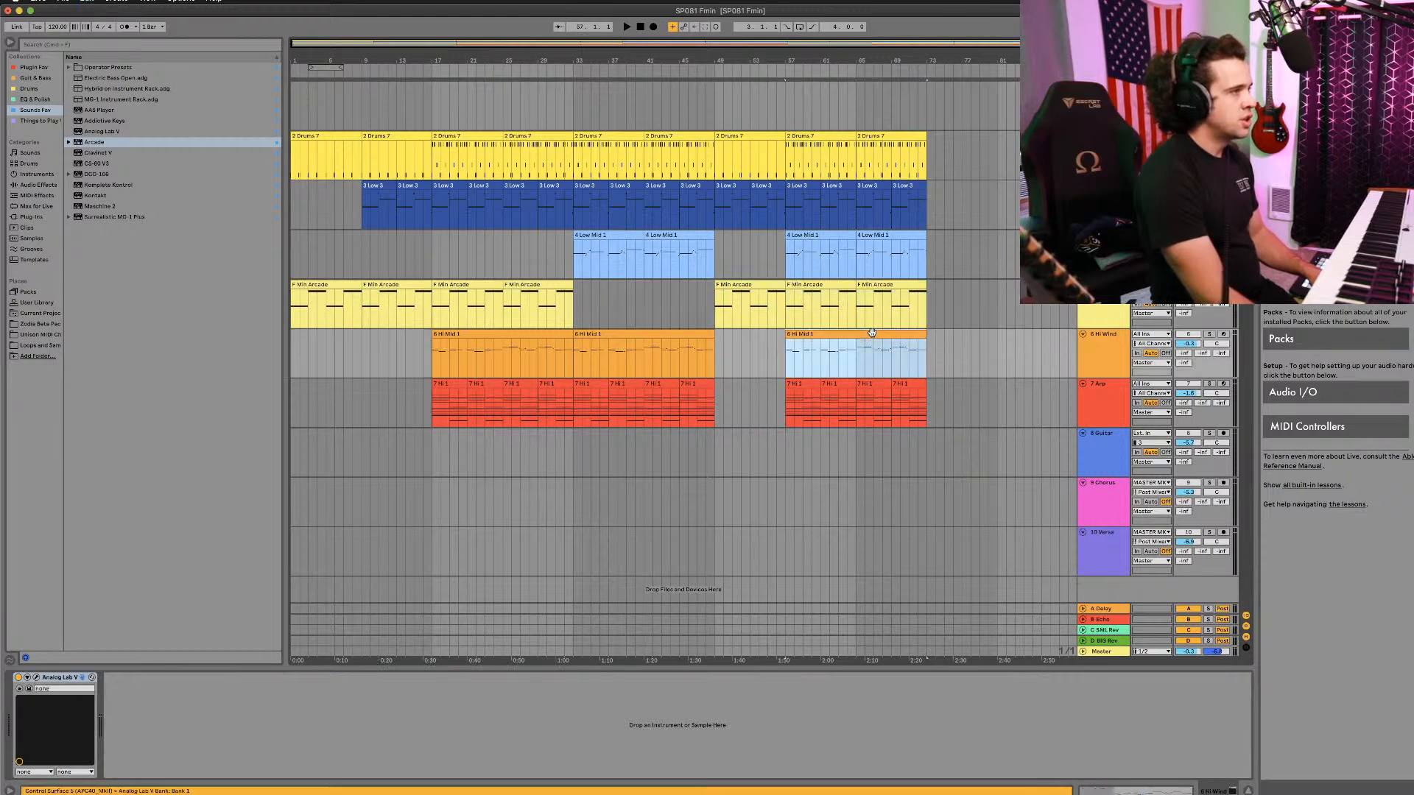
left_click(807, 383)
left_click(828, 235)
left_click(878, 235, "shift")
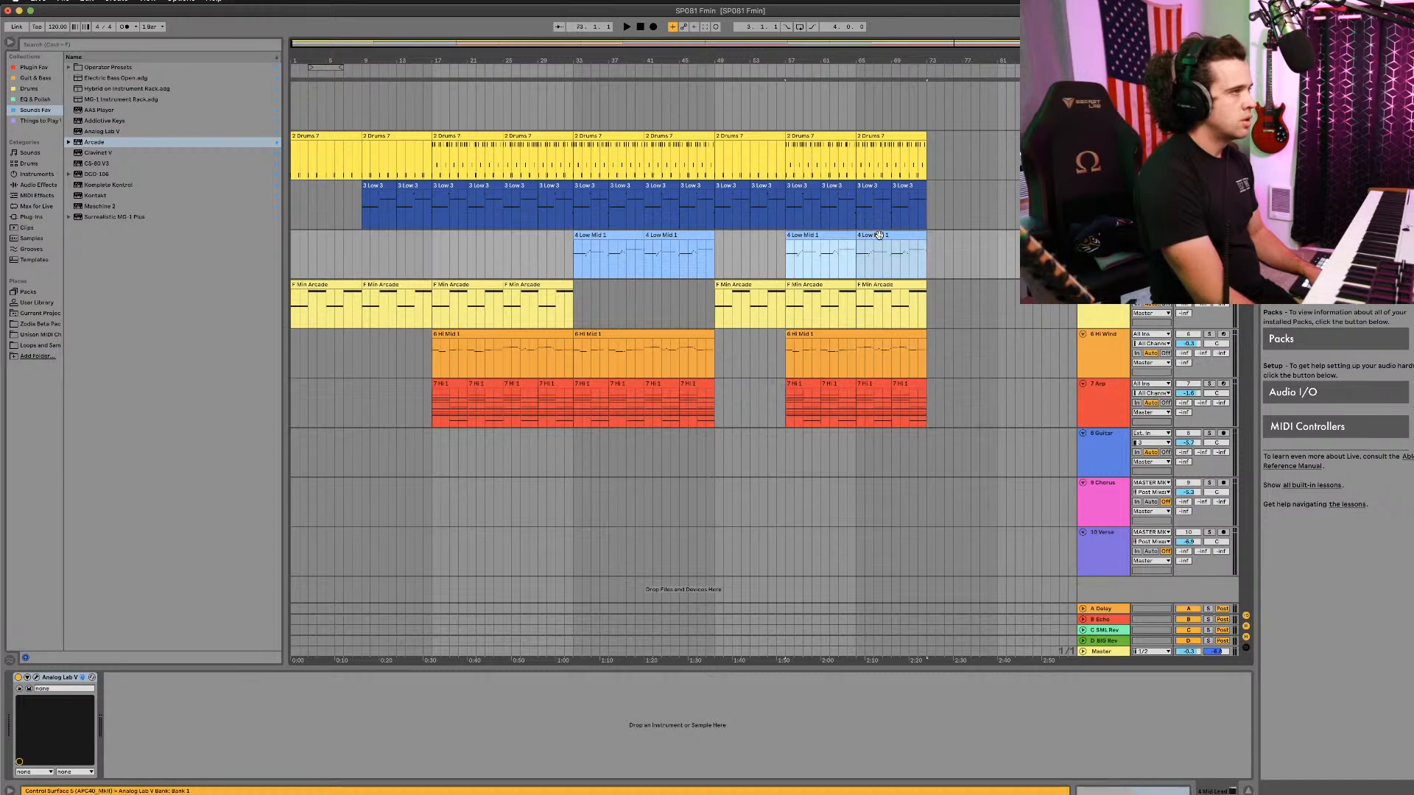
left_click_drag(812, 236, 954, 239)
Step: Duplicate the bars 57 to 73 section from Drums through Arp into bars 73 to 89
left_click(801, 137)
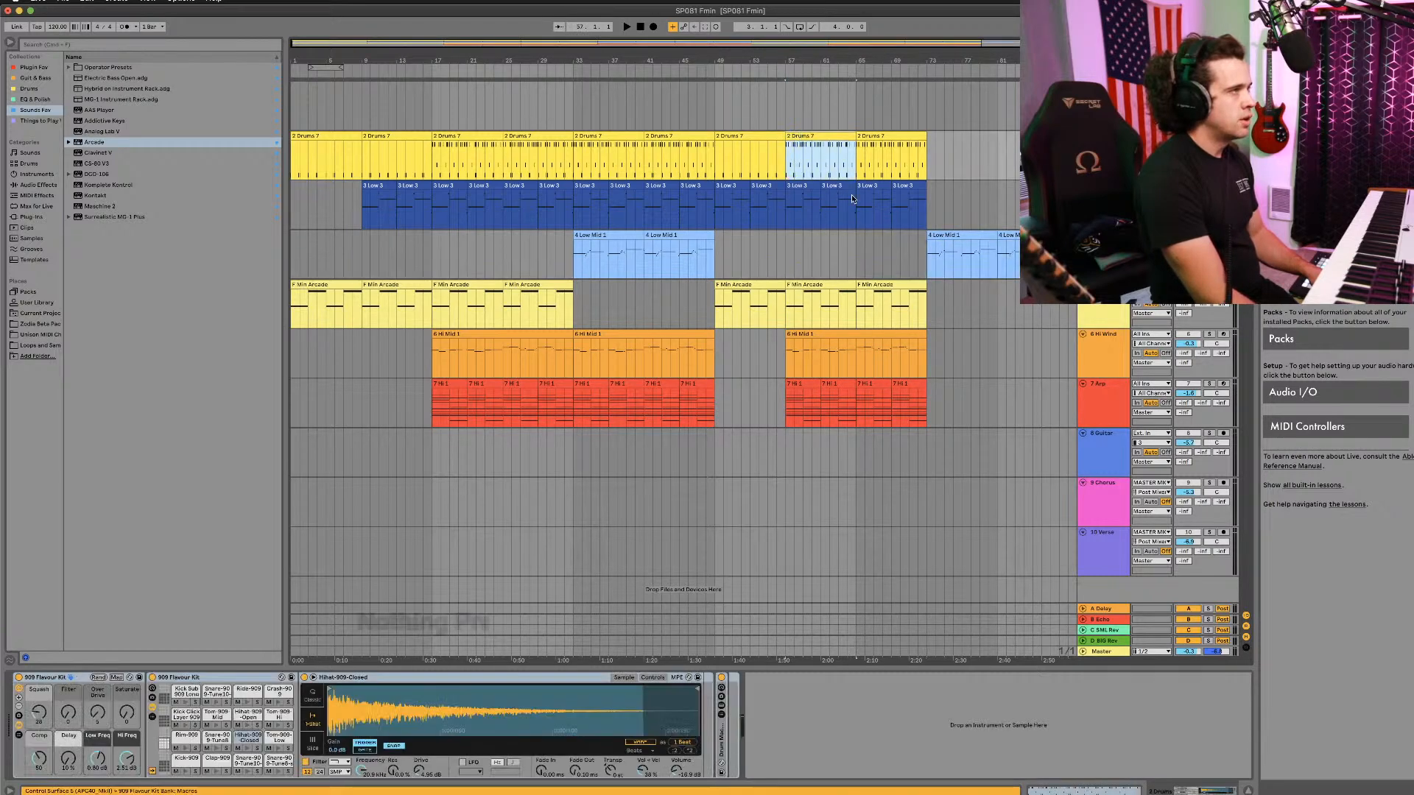
left_click(907, 382, "shift")
key("ctrl+d")
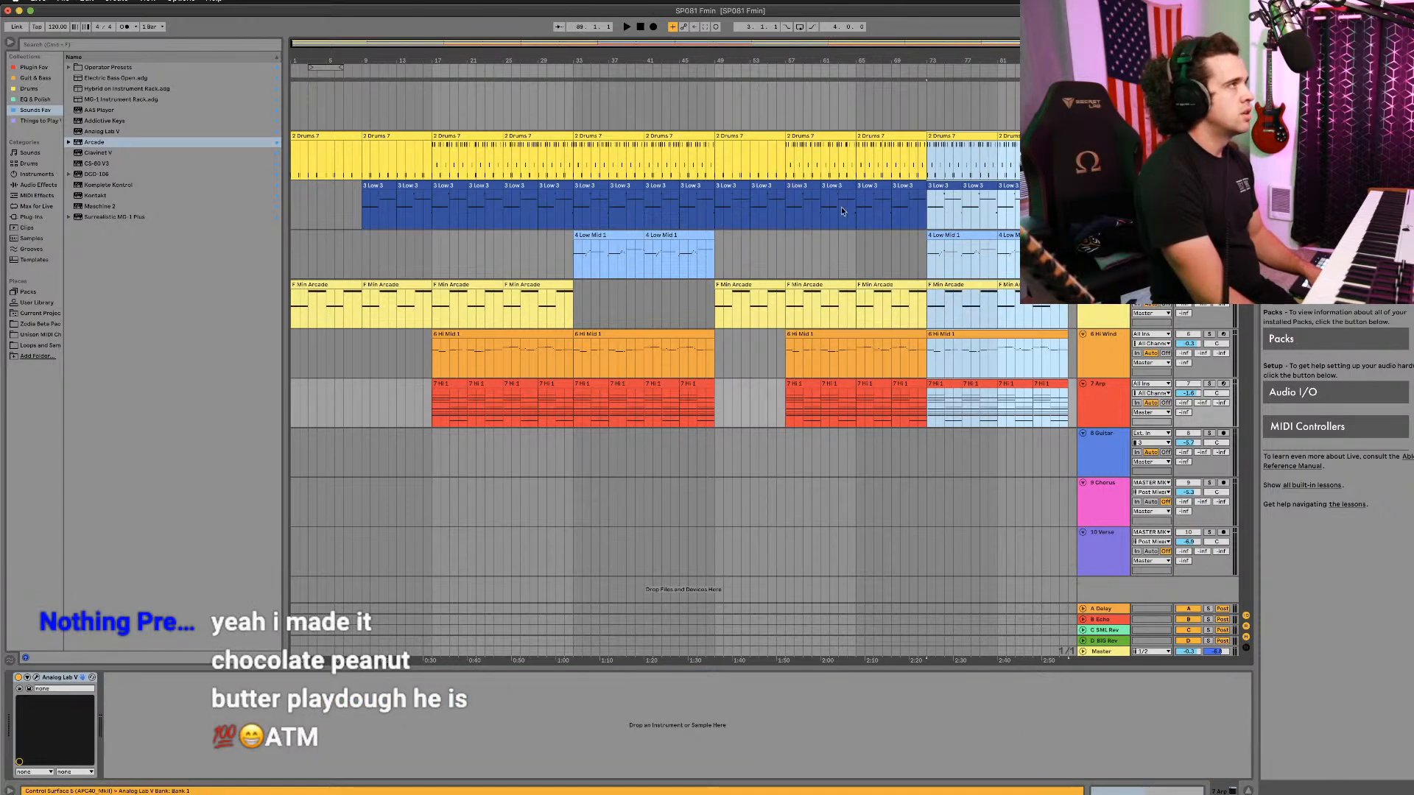
Step: Unsolo the Low Mid track and copy the opening Arcade clip to bars 89 to 97 as an outro
left_click(1210, 235)
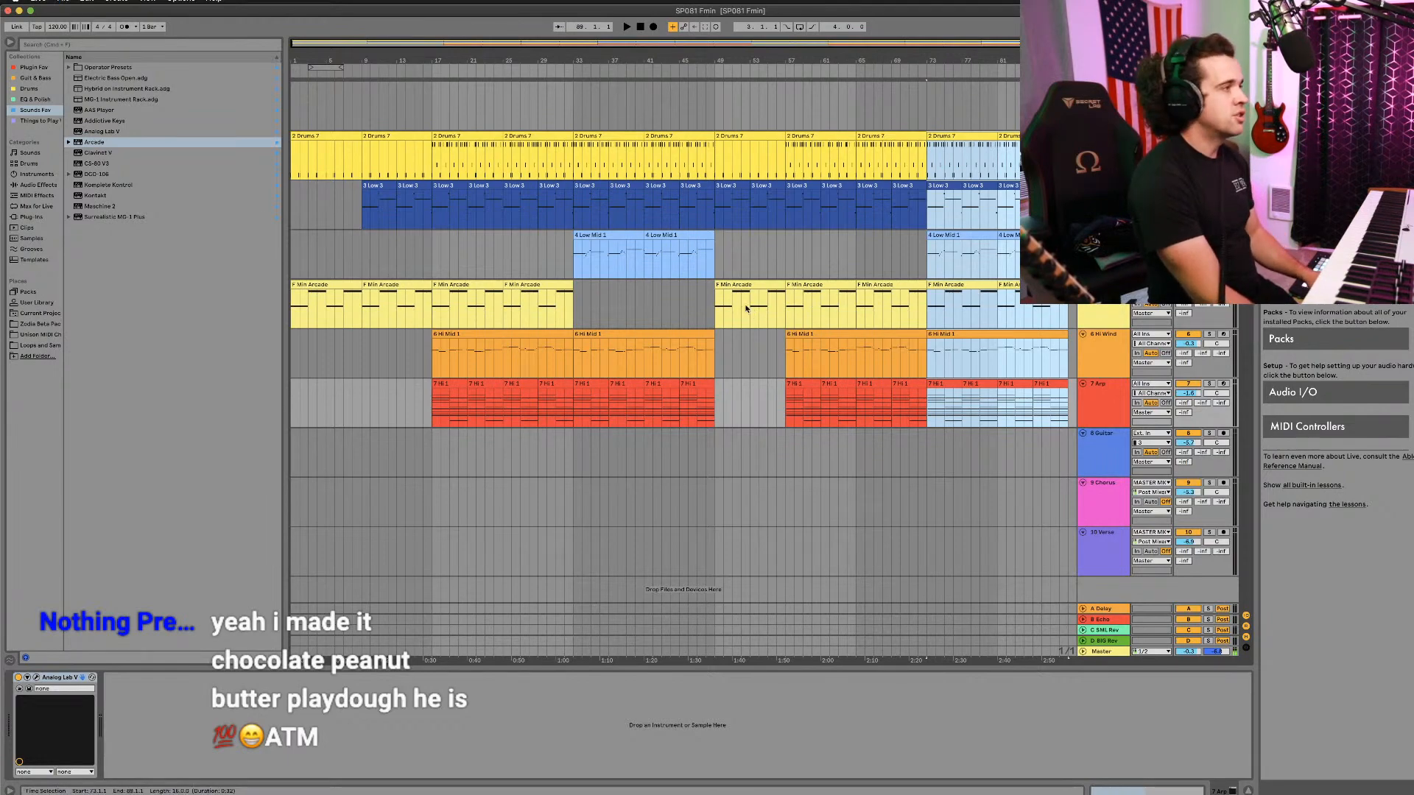
scroll(729, 273, "right", 3)
left_click(710, 233)
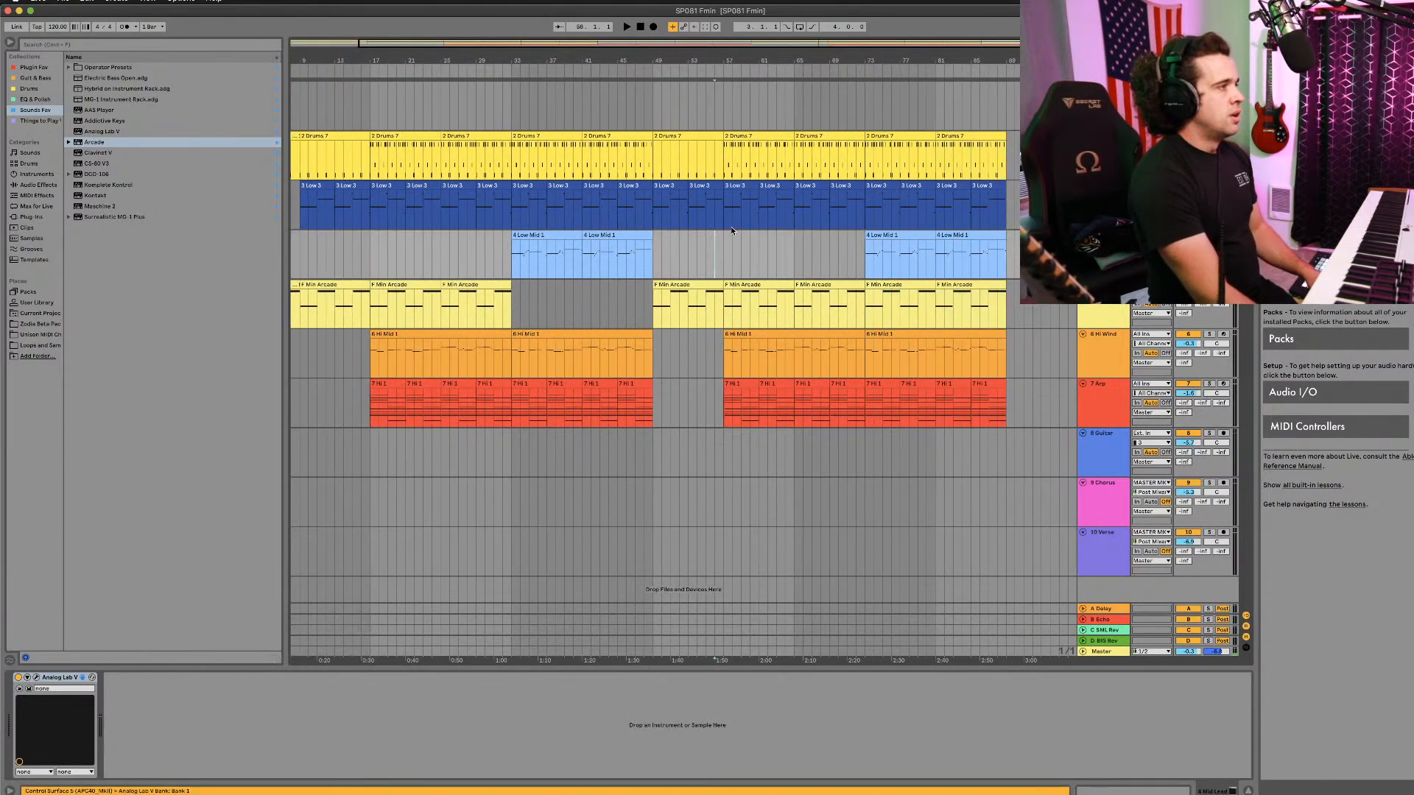
scroll(662, 250, "left", 2)
left_click(332, 285)
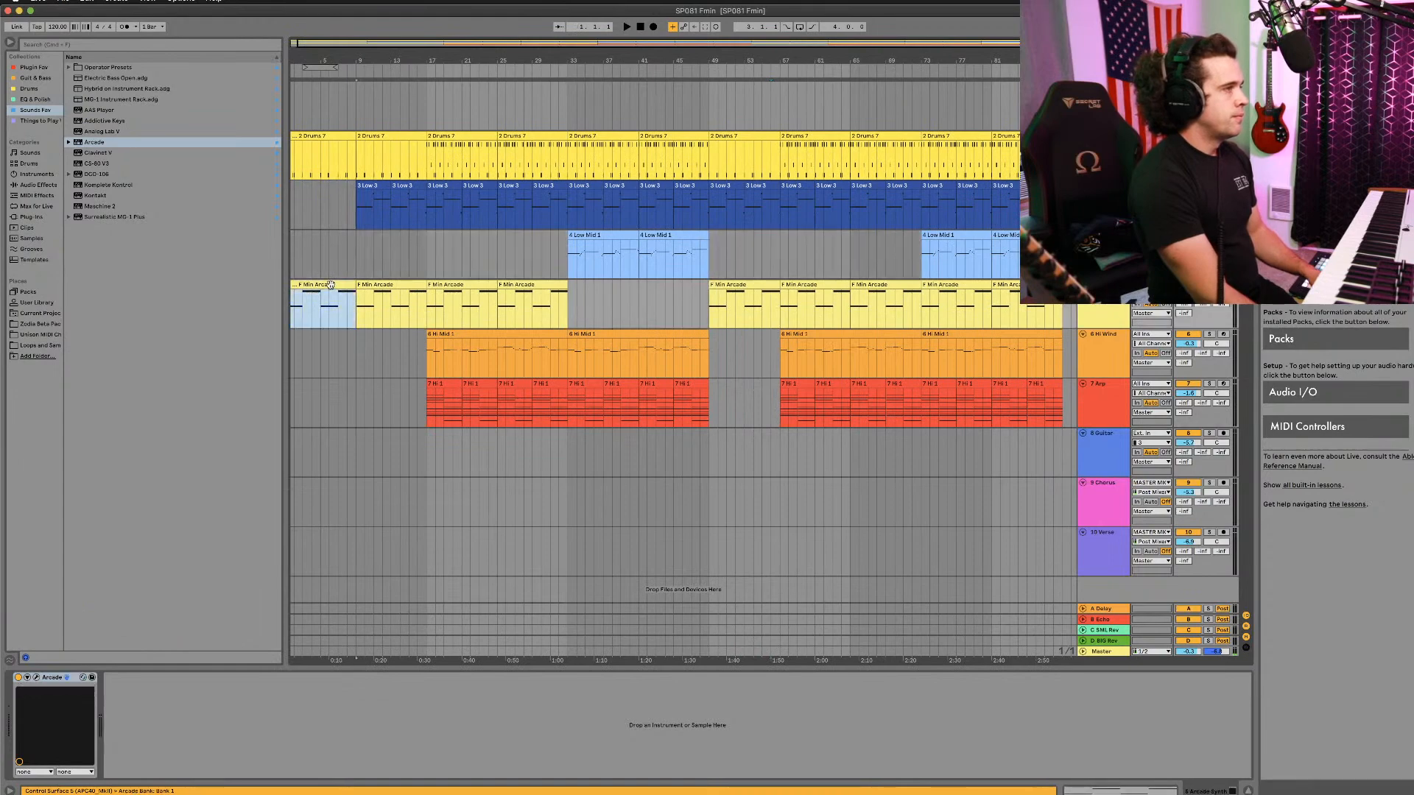
left_click_drag(355, 287, 1068, 313)
Step: Duplicate the last Arp clip twice to fill bars 89 to 97
left_click(1010, 392)
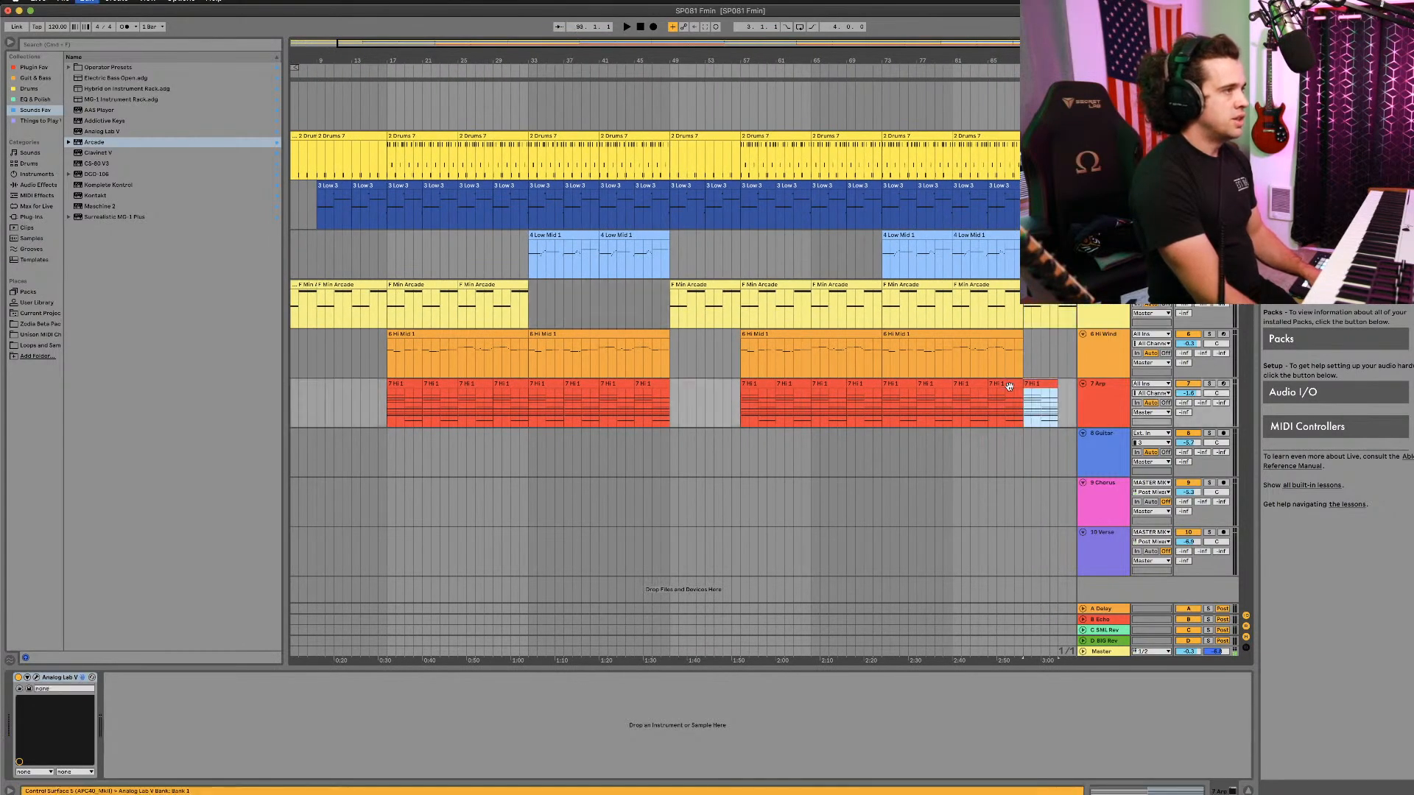
key("ctrl+d")
key("ctrl+d")
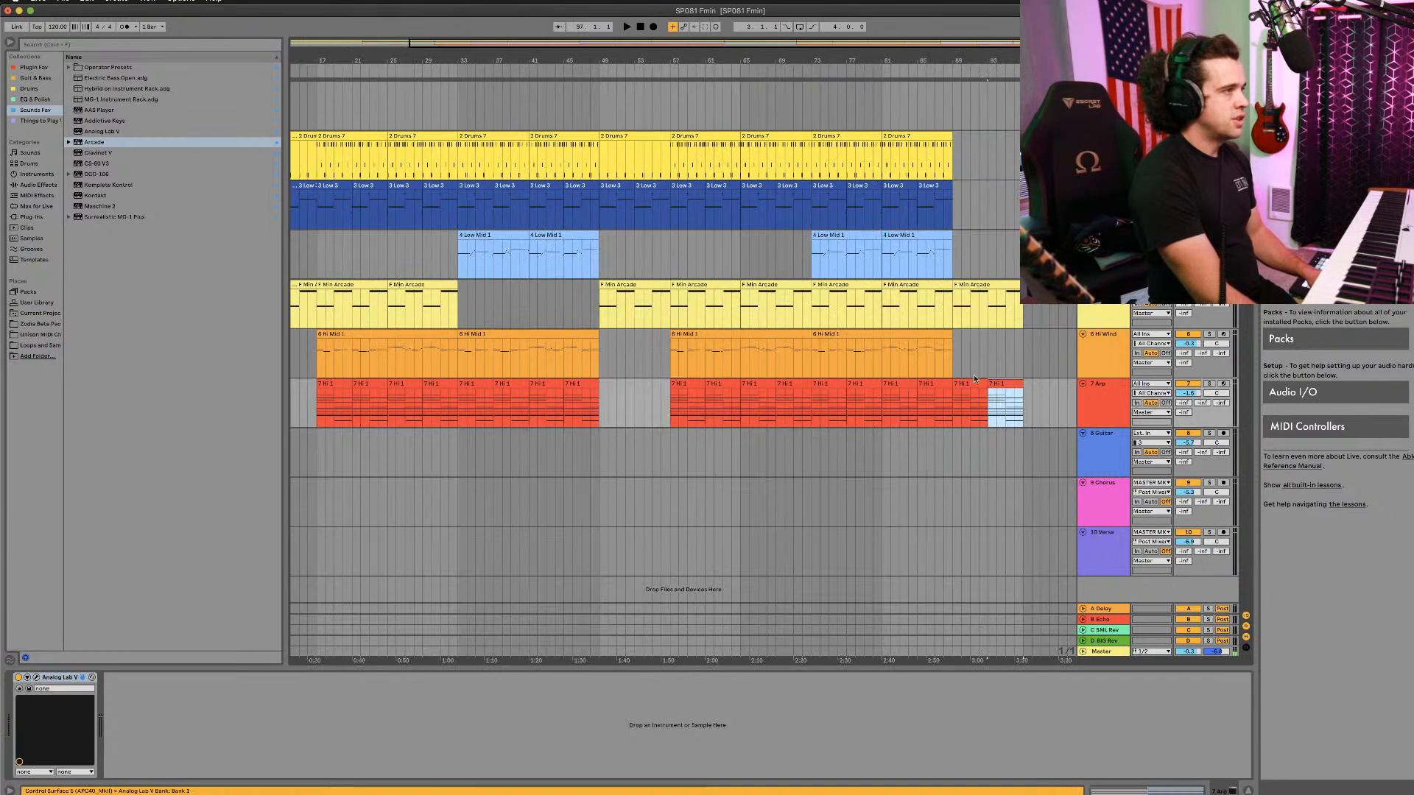
Step: Play the arrangement from bar 1 and set the Waves Tune Real-Time scale to Natural Minor in the Vocal Processing Chain
left_click(640, 27)
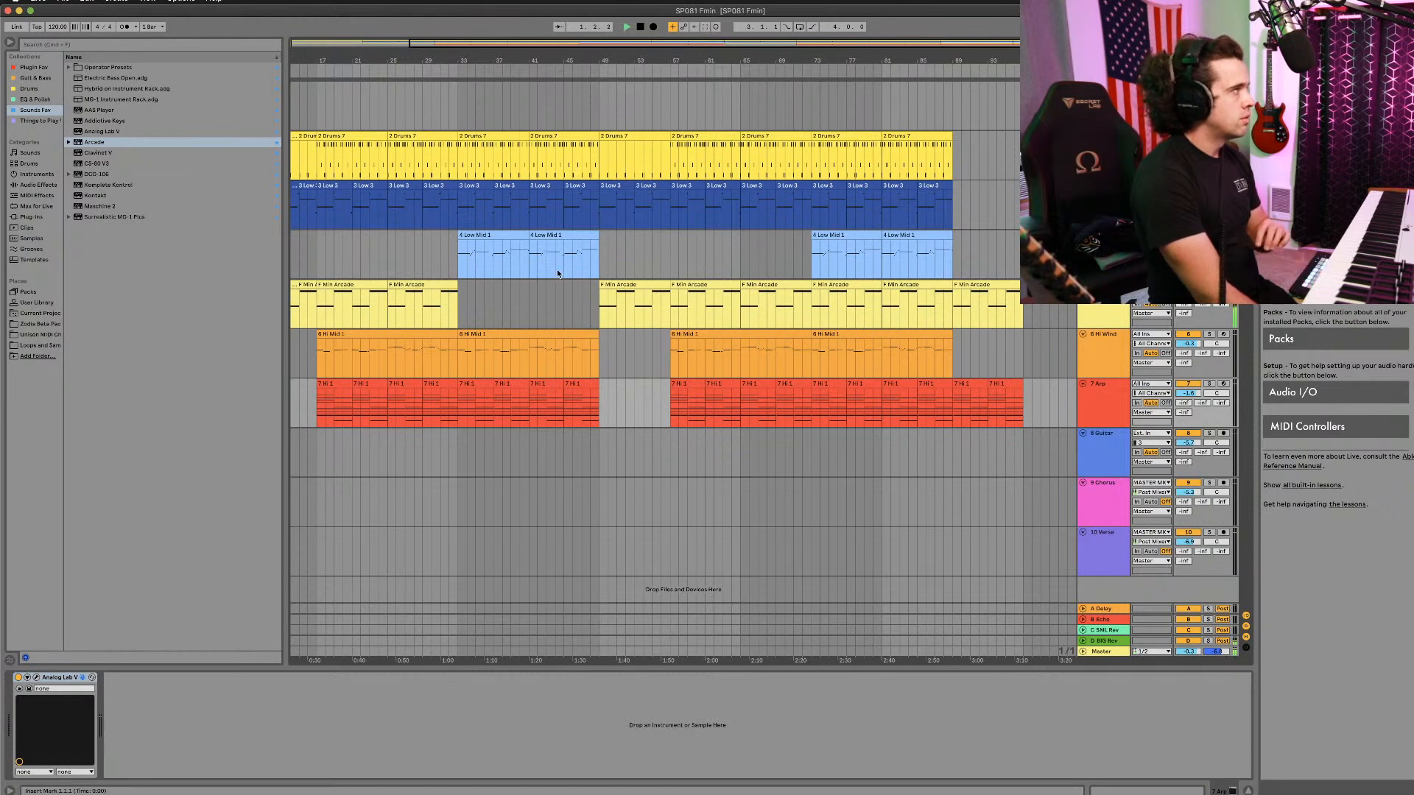
key("space")
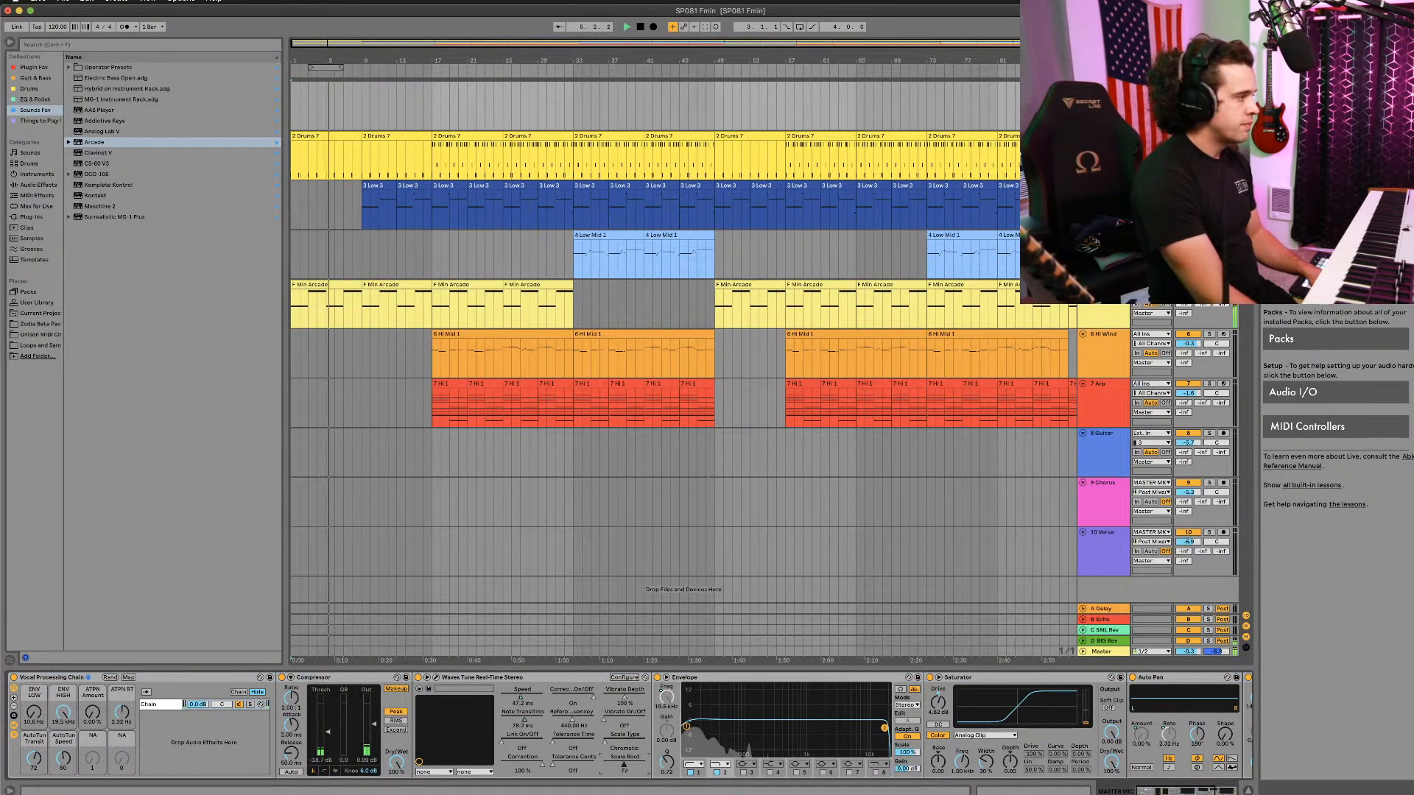
left_click_drag(610, 746, 609, 741)
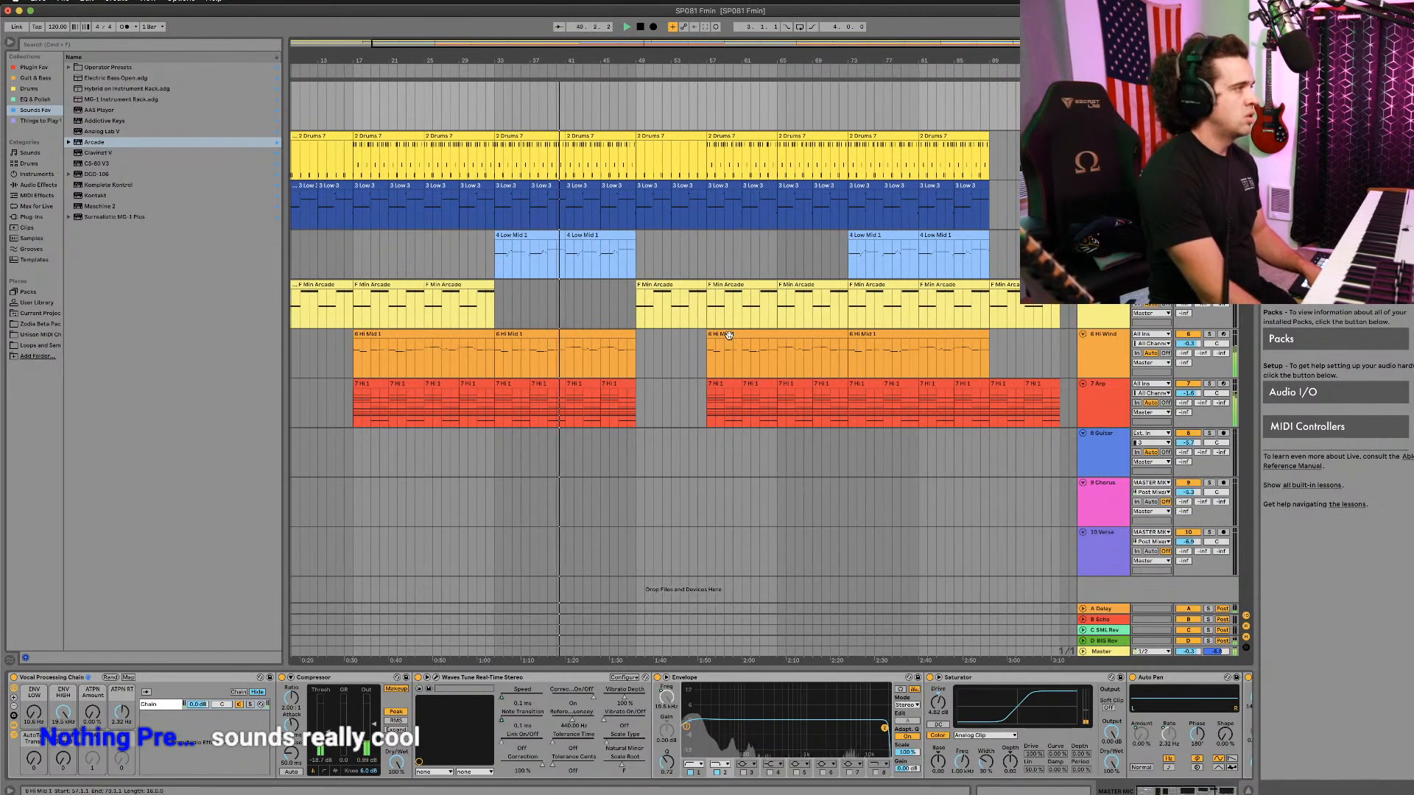
Step: Open the Air Leak preset's Modular V panel on the Hi Wind track and set the filter 2 cutoff to about 1729 Hz
left_click(1123, 368)
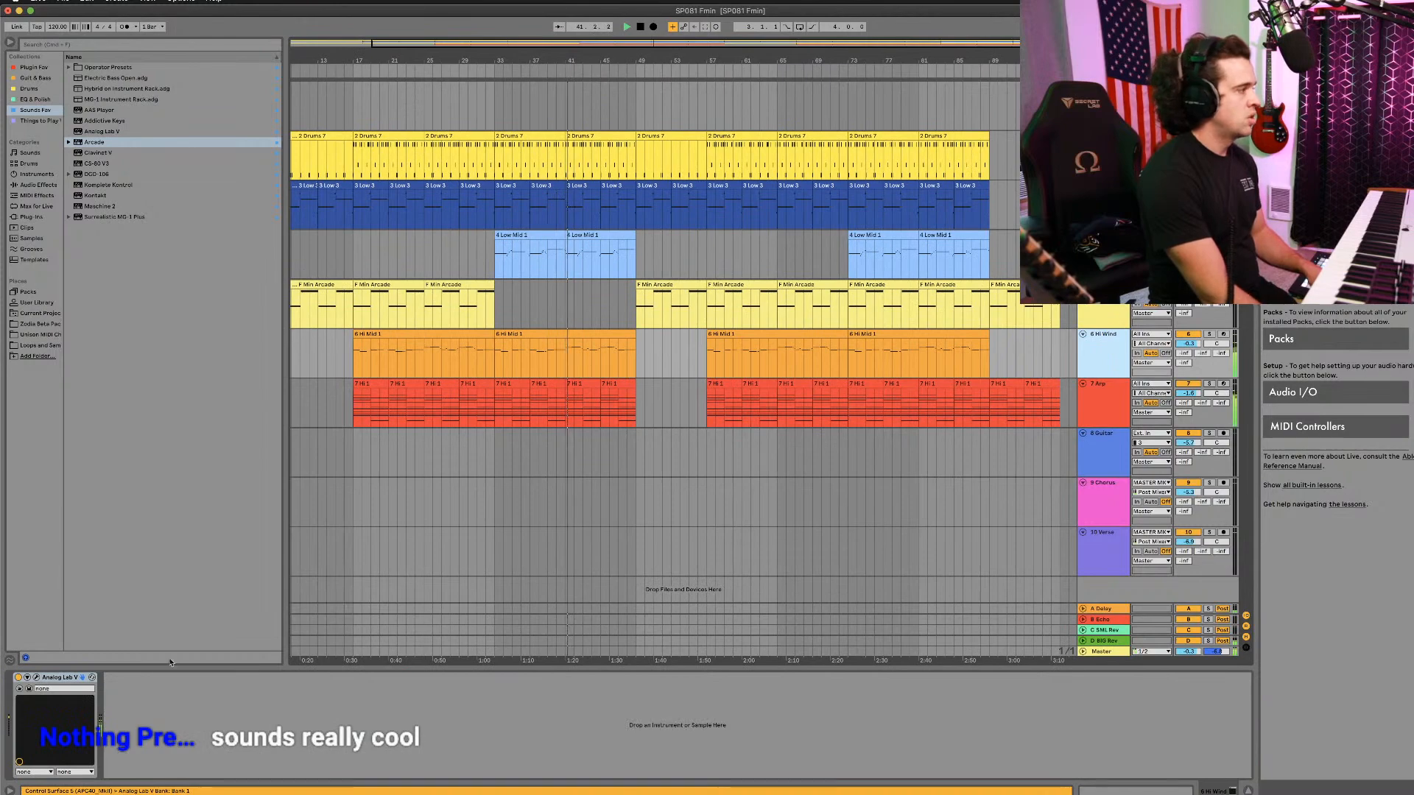
left_click(39, 677)
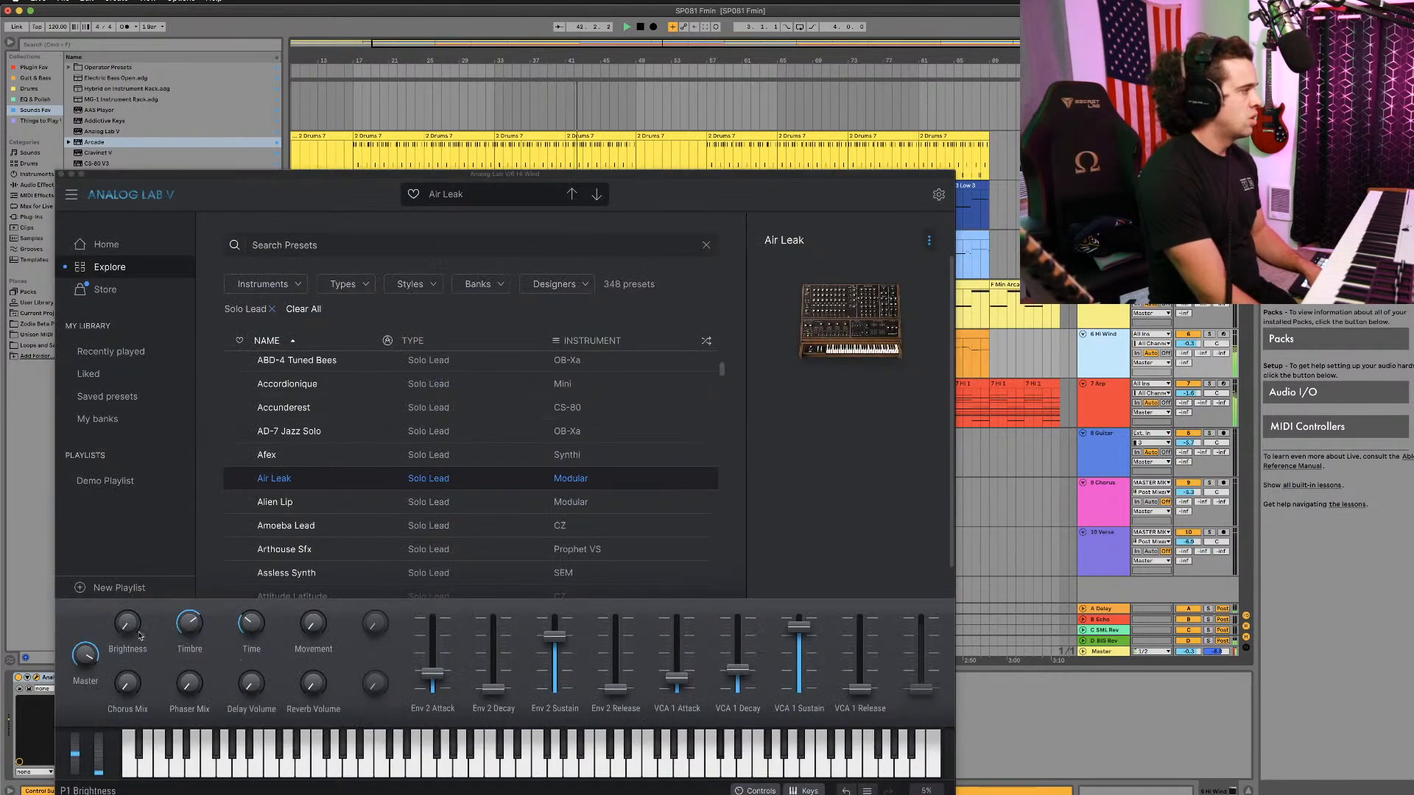
mouse_move(862, 370)
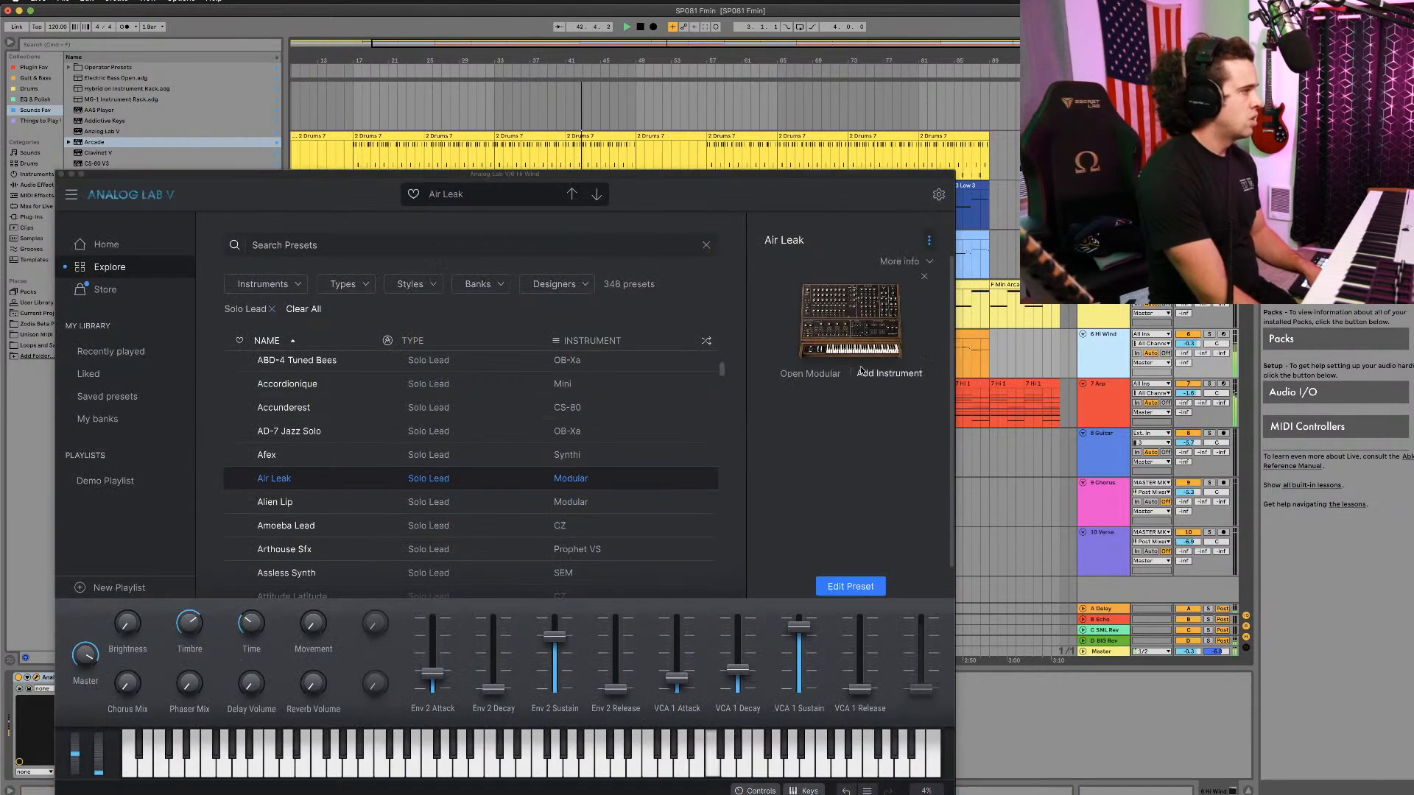
left_click(818, 374)
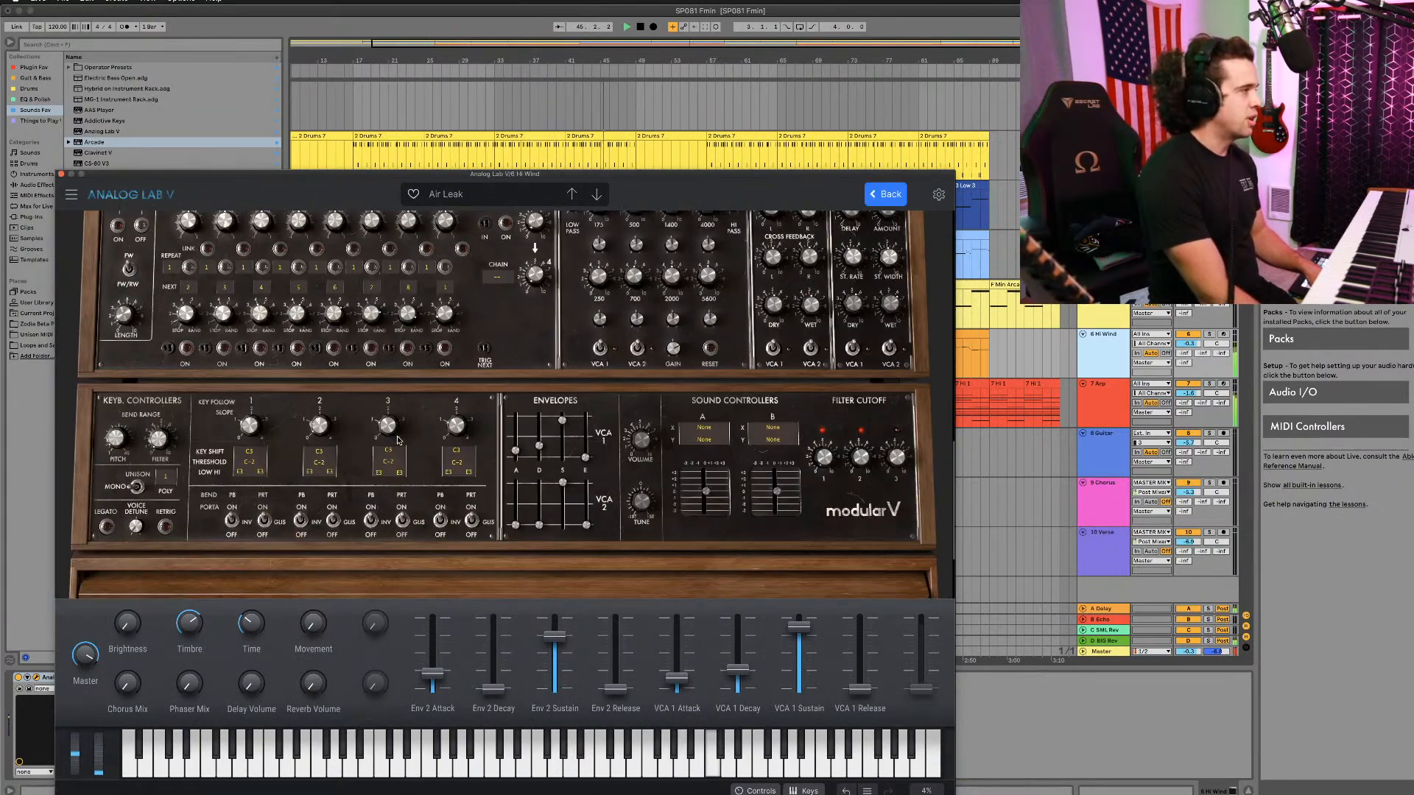
scroll(494, 461, "down", 1)
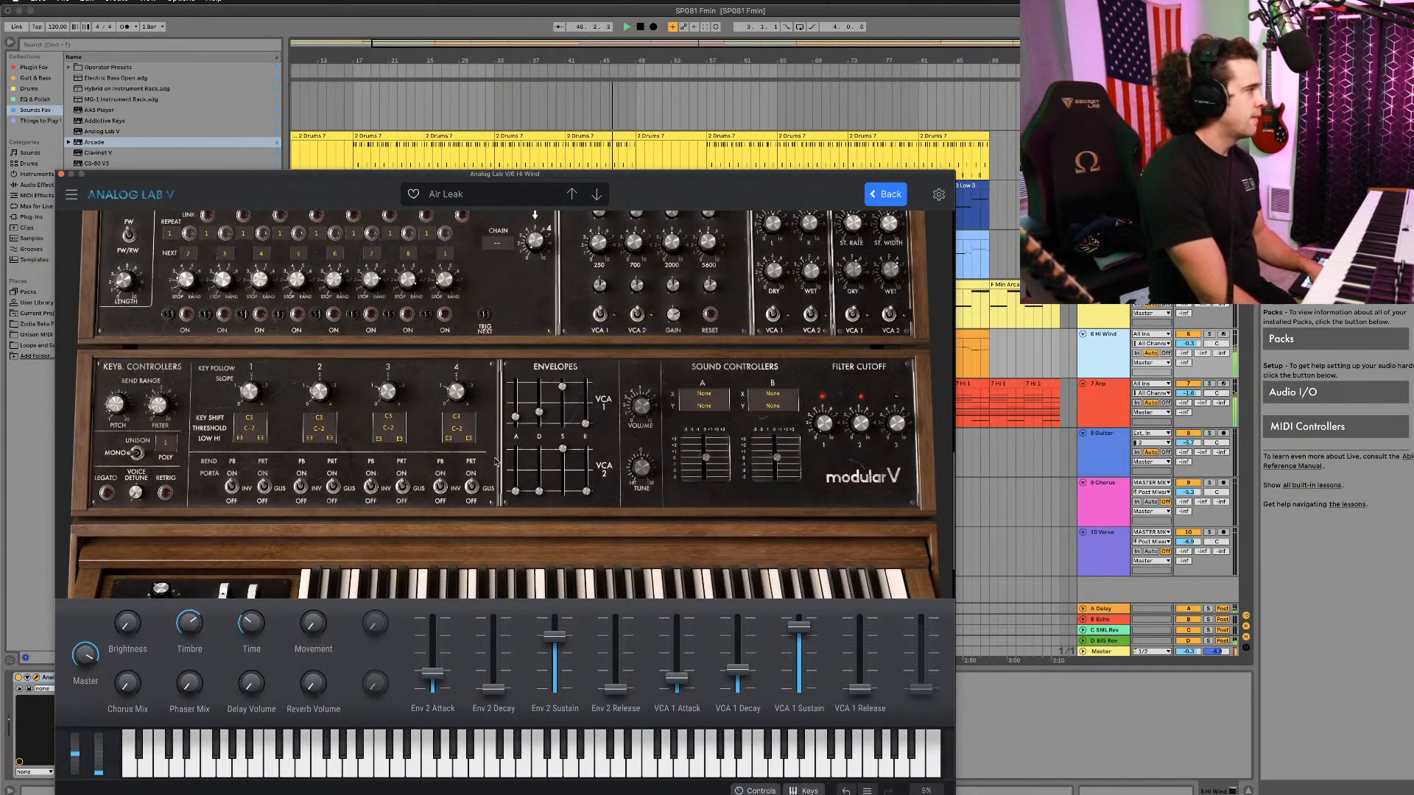
scroll(705, 418, "down", 1)
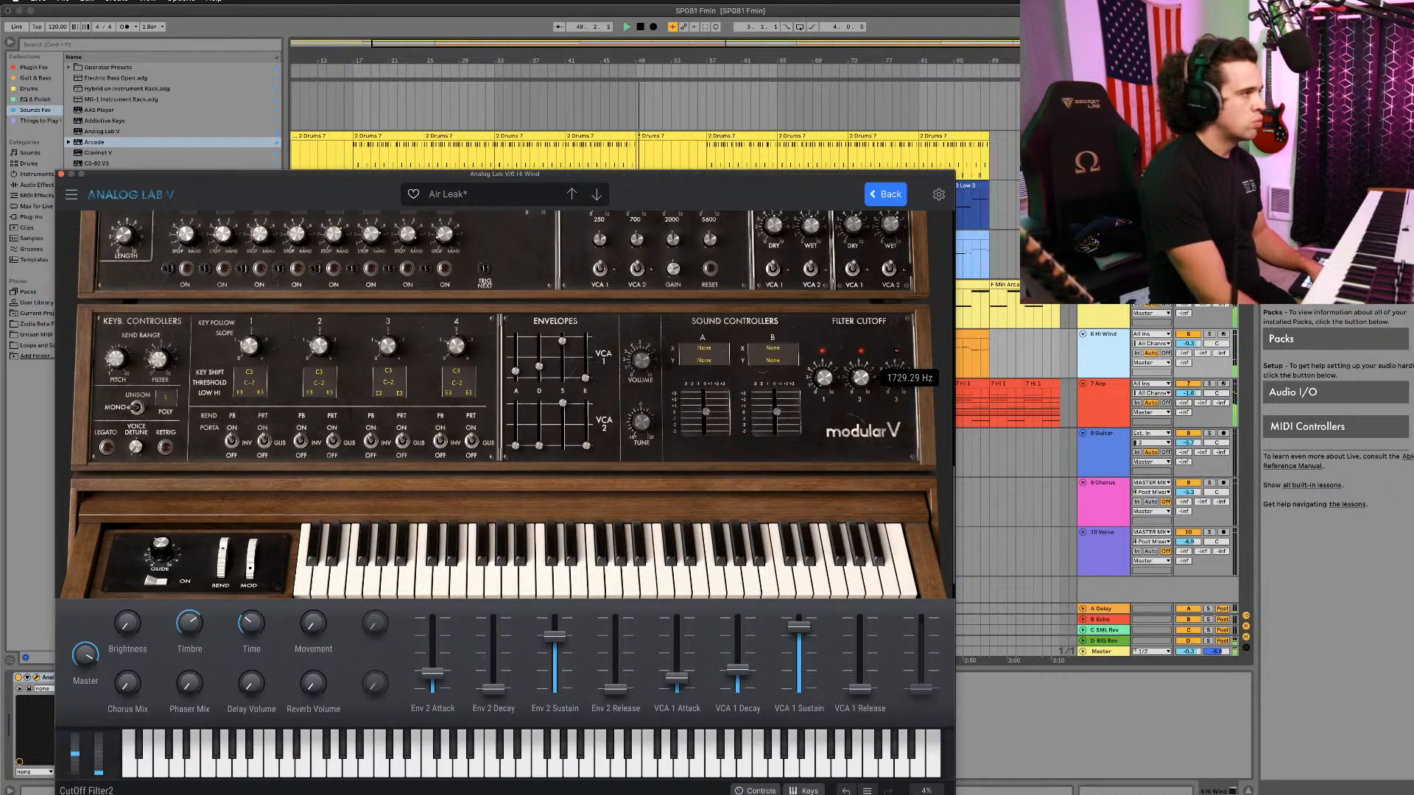
left_click_drag(149, 177, 400, 389)
Step: Trim the end of the Low Mid clip before bar 49 by about a quarter bar
left_click(629, 258)
key("plus")
key("plus")
key("plus")
key("plus")
key("plus")
key("plus")
key("plus")
key("plus")
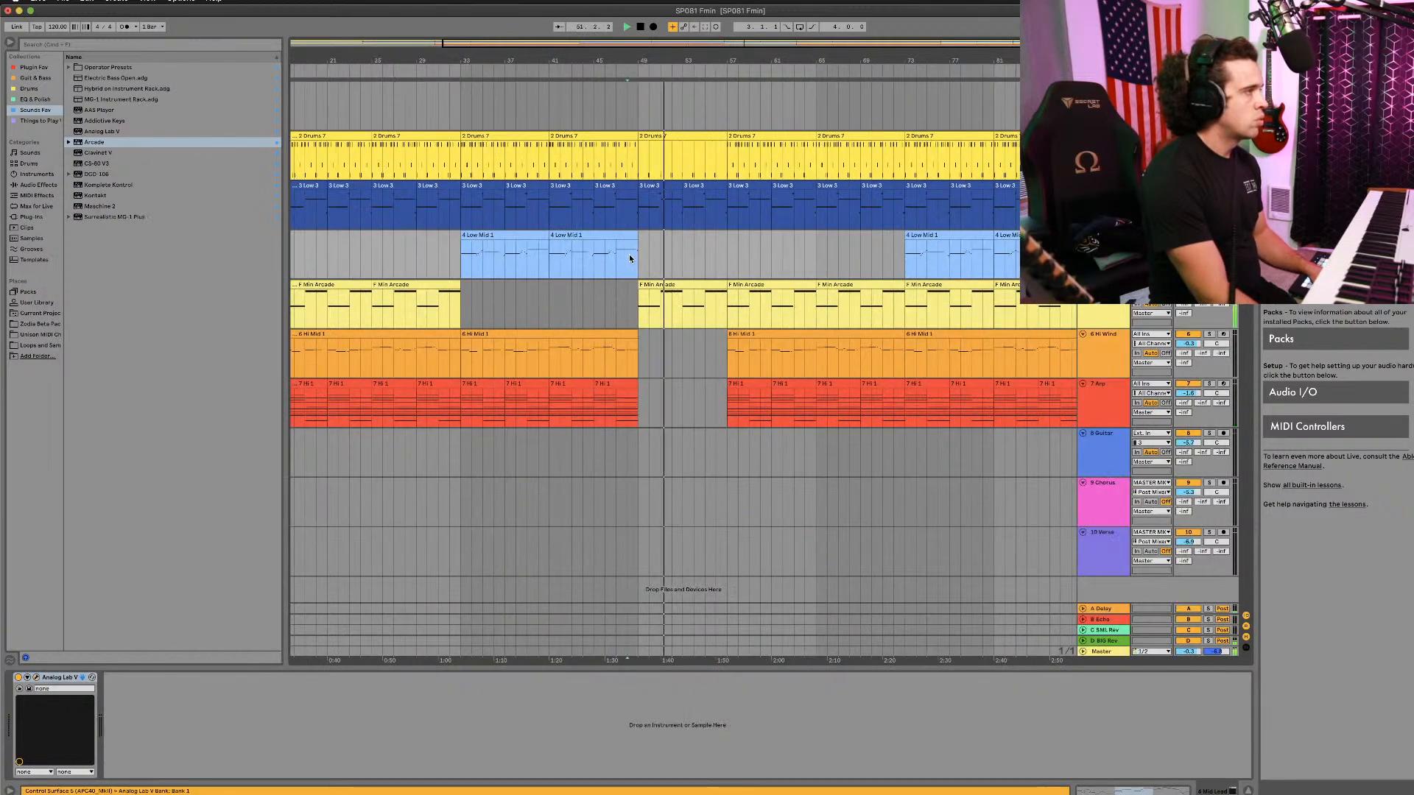
left_click_drag(669, 234, 657, 235)
Step: Trim the ends of the Low and Arcade clips before bar 57 by about half a bar
scroll(643, 295, "down", 3)
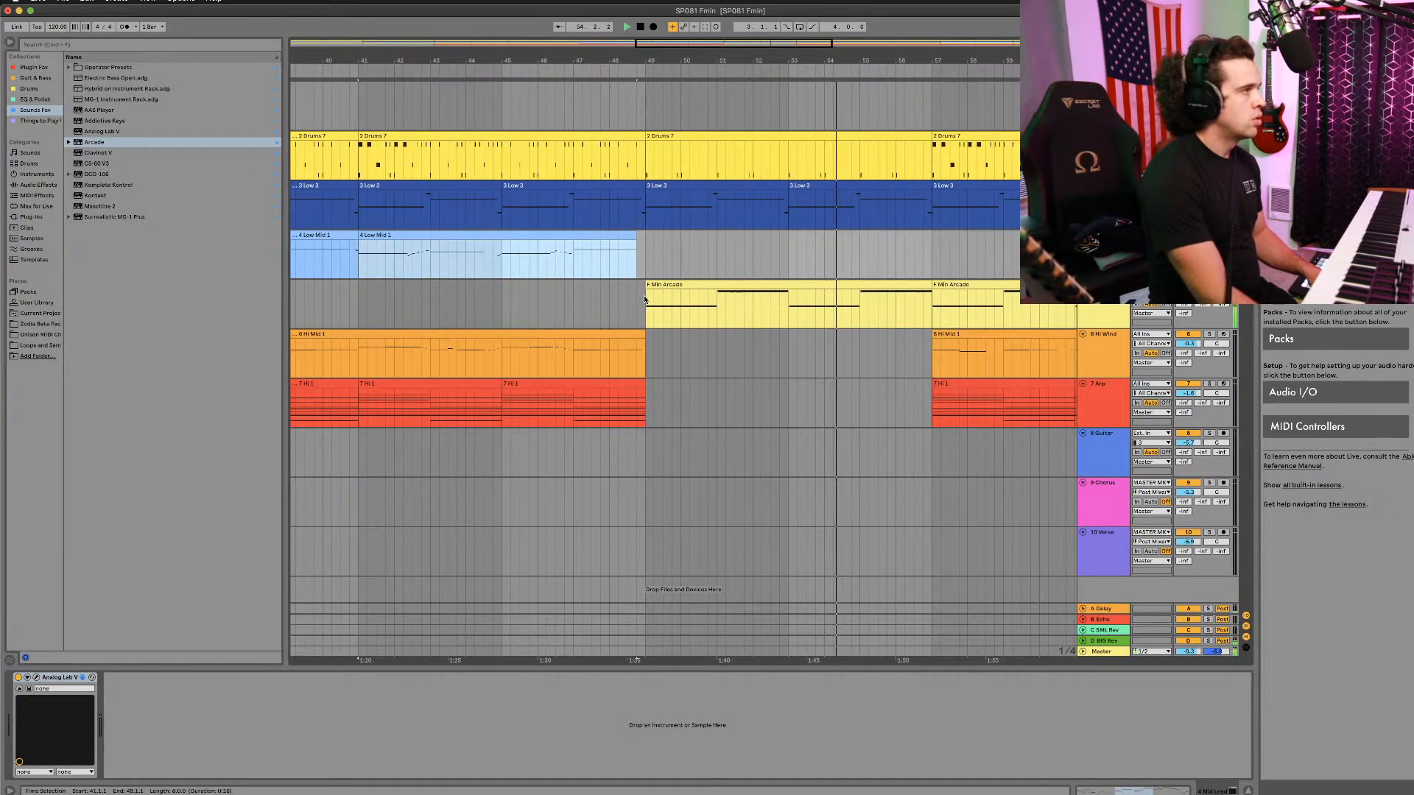
scroll(619, 321, "down", 2)
scroll(623, 309, "right", 2)
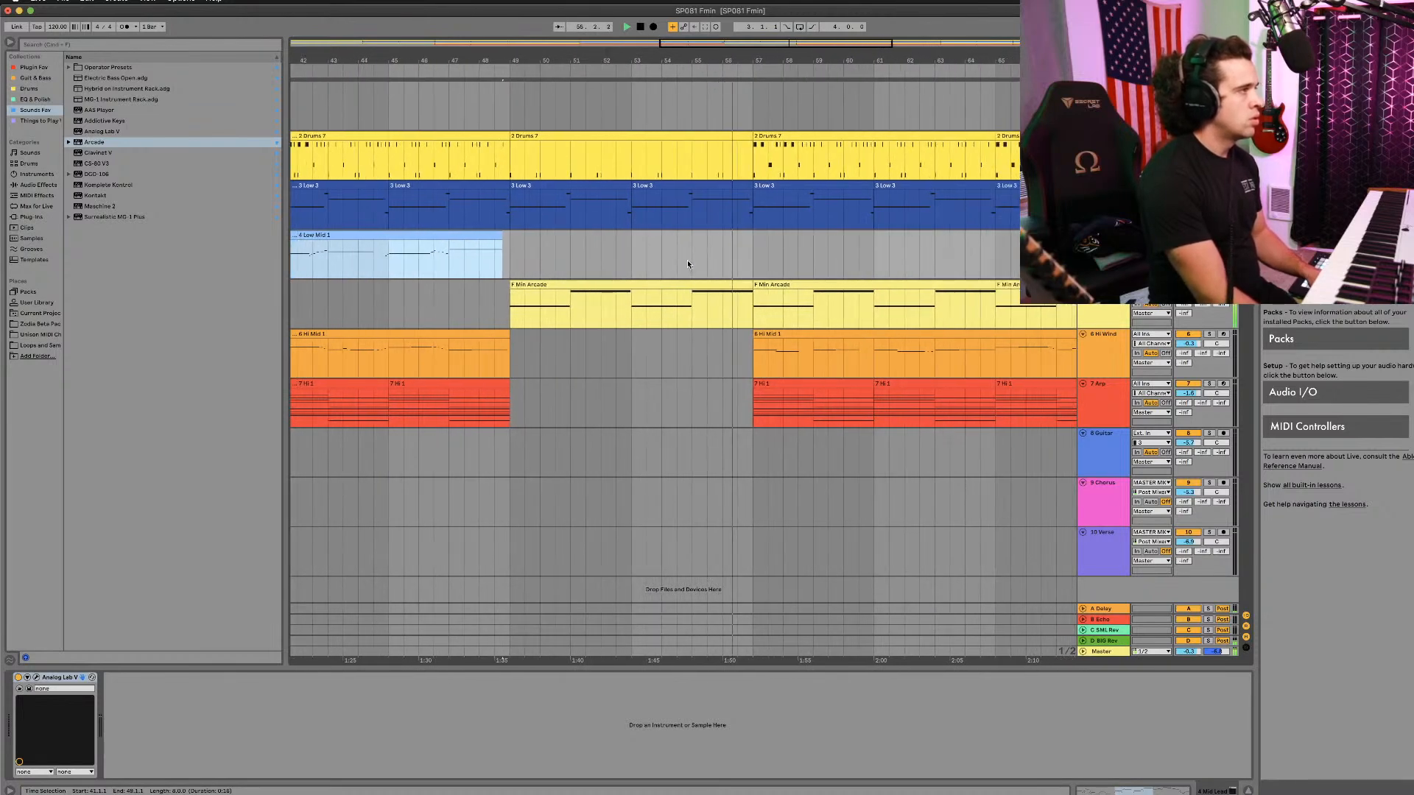
scroll(703, 289, "right", 1)
left_click(704, 287)
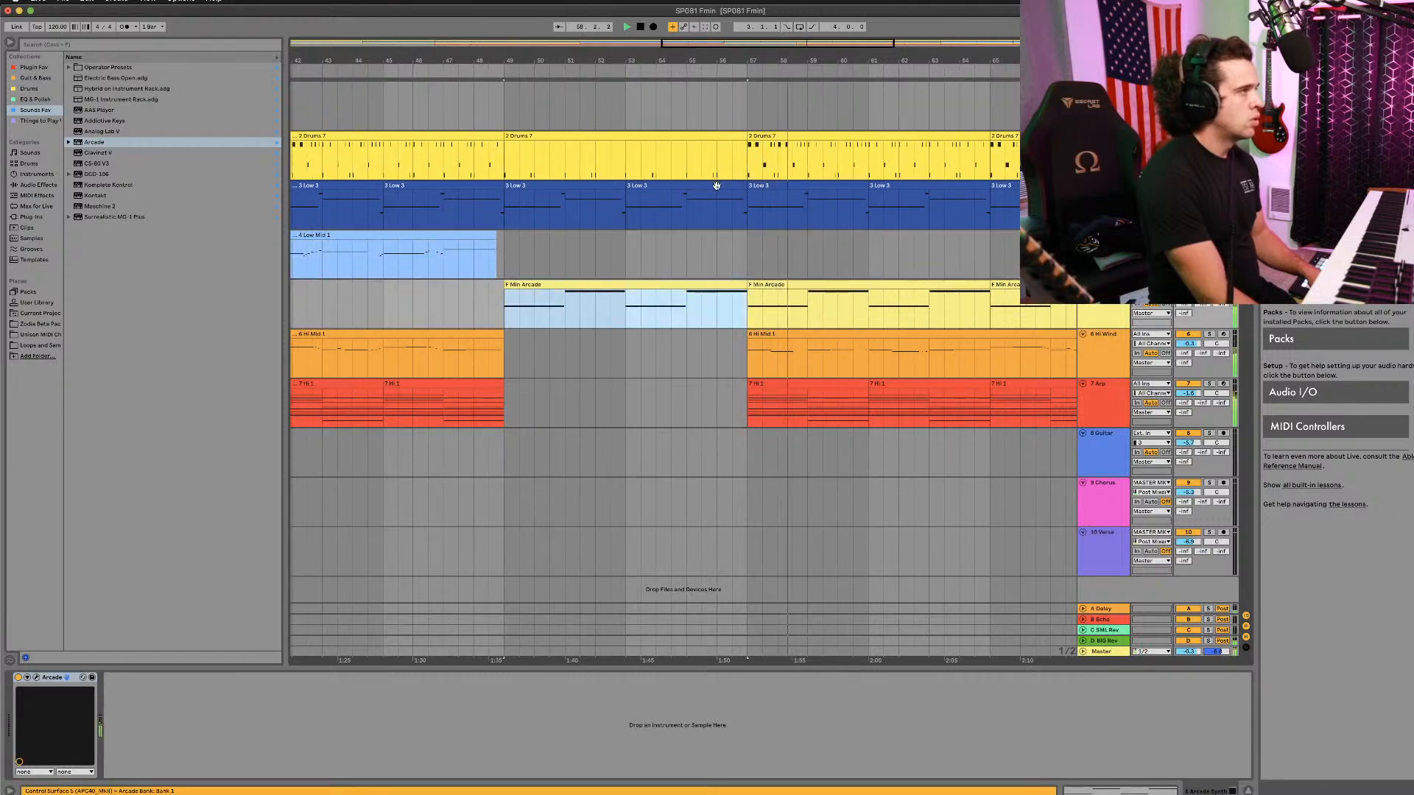
left_click(739, 185, "shift")
left_click_drag(742, 185, 729, 186)
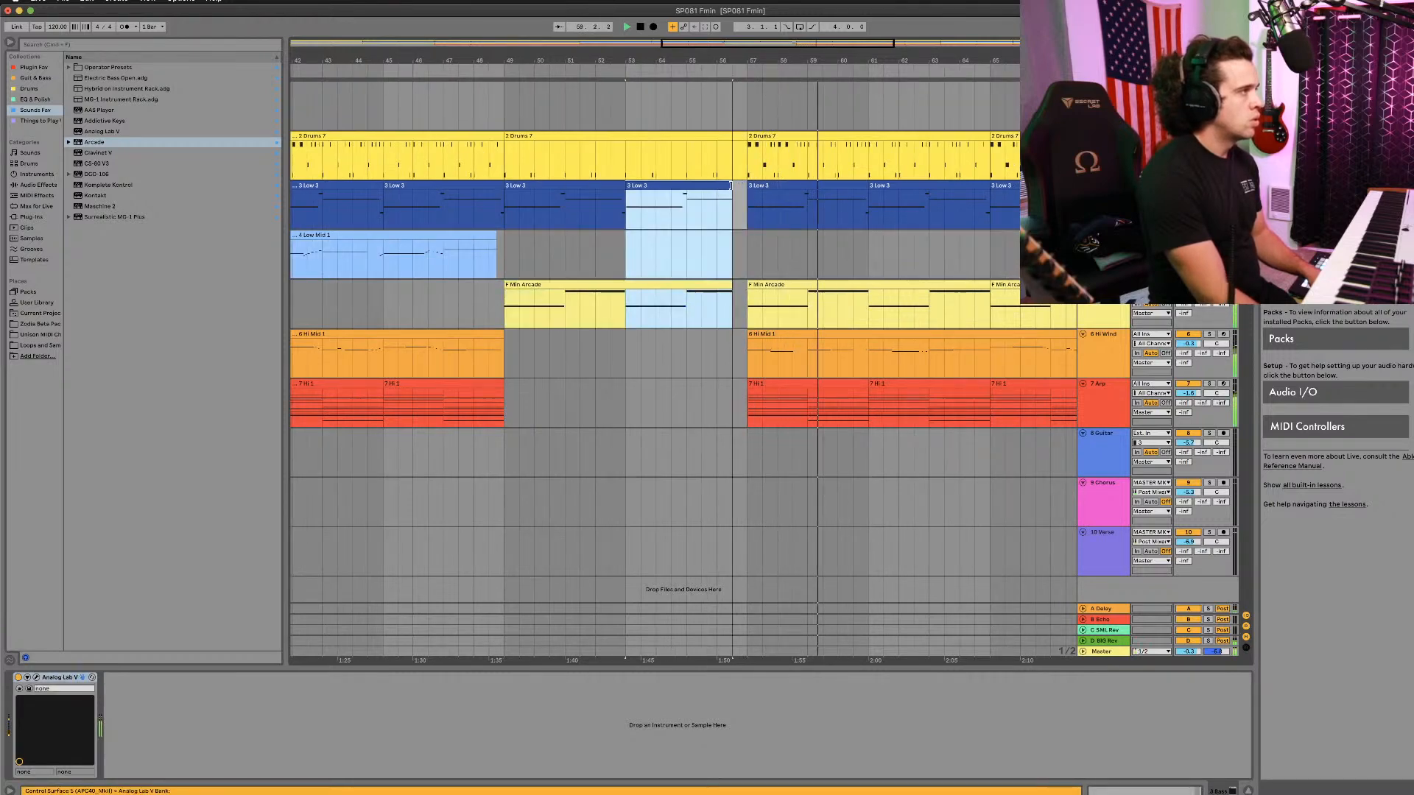
Step: Delete the Hi Wind track's clip spanning bars 73 to 89
left_click(731, 244)
scroll(739, 245, "right", 2)
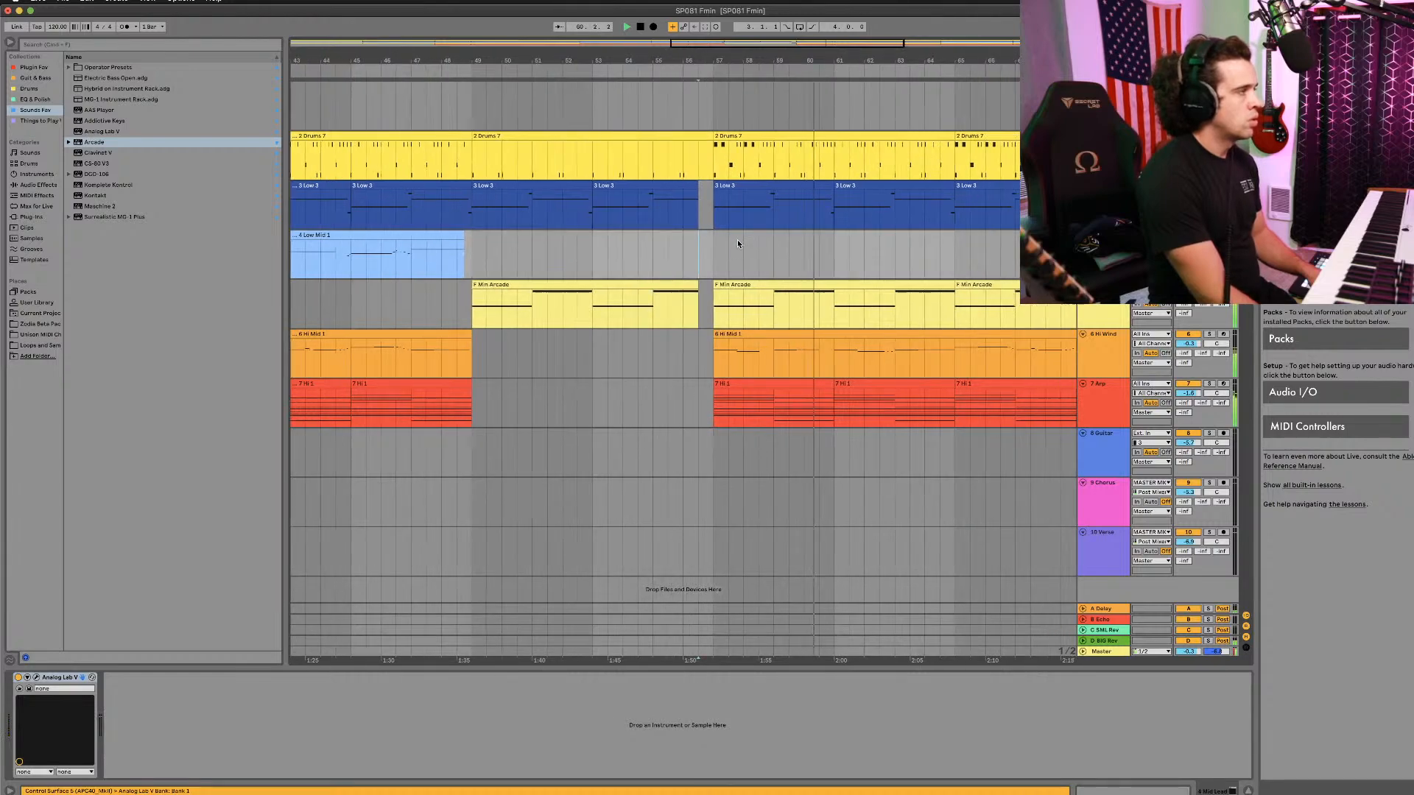
scroll(738, 244, "down", 5)
scroll(736, 240, "down", 3)
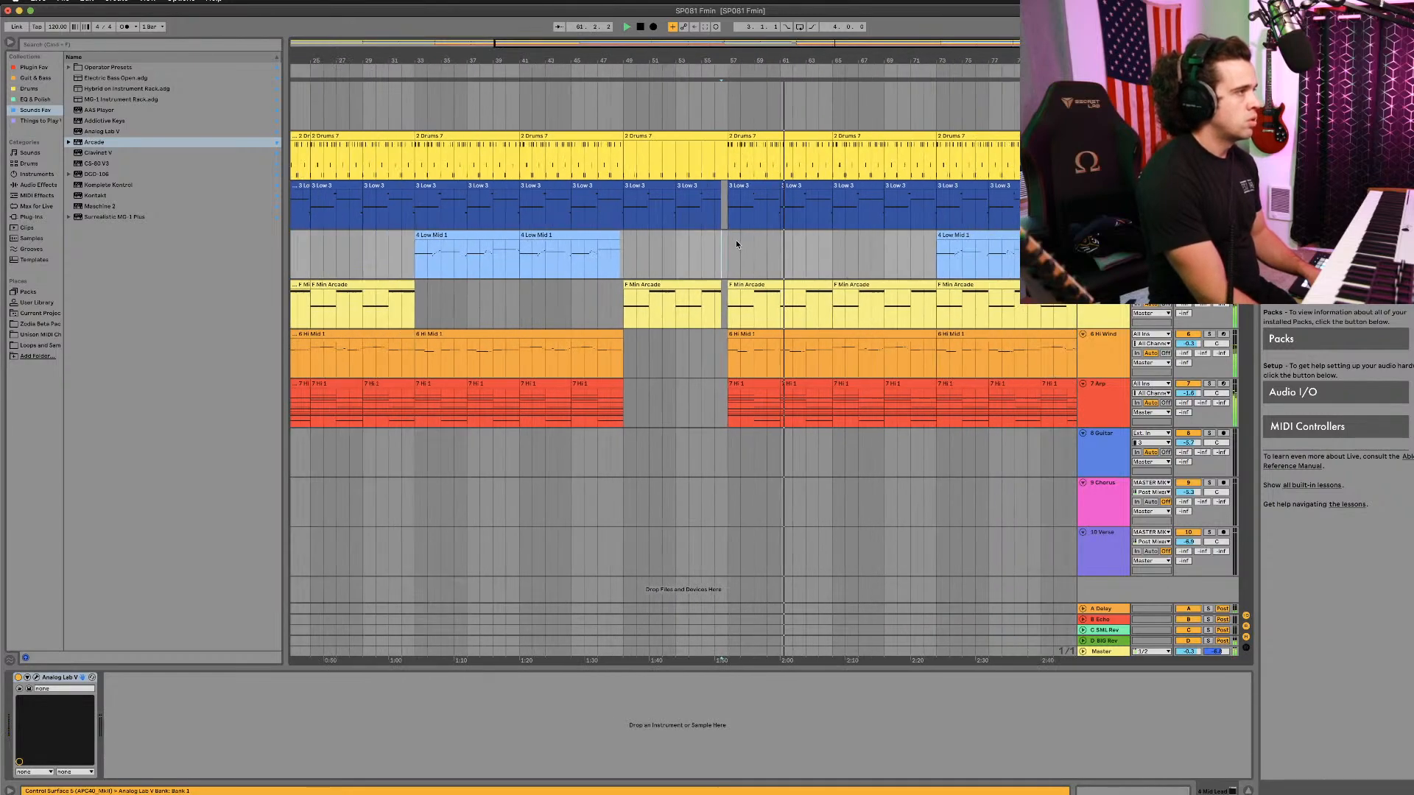
scroll(679, 245, "down", 3)
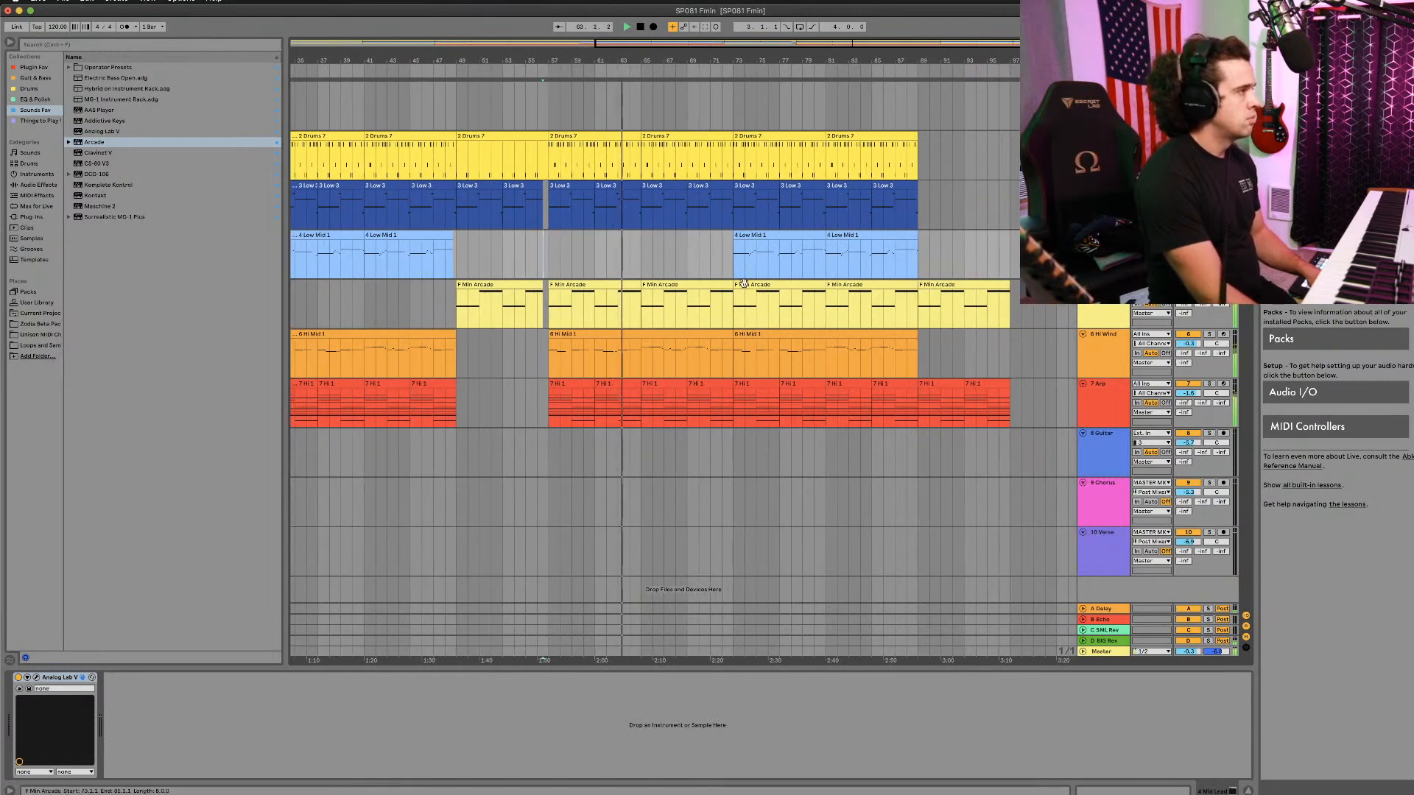
left_click(780, 286)
left_click(845, 286, "shift")
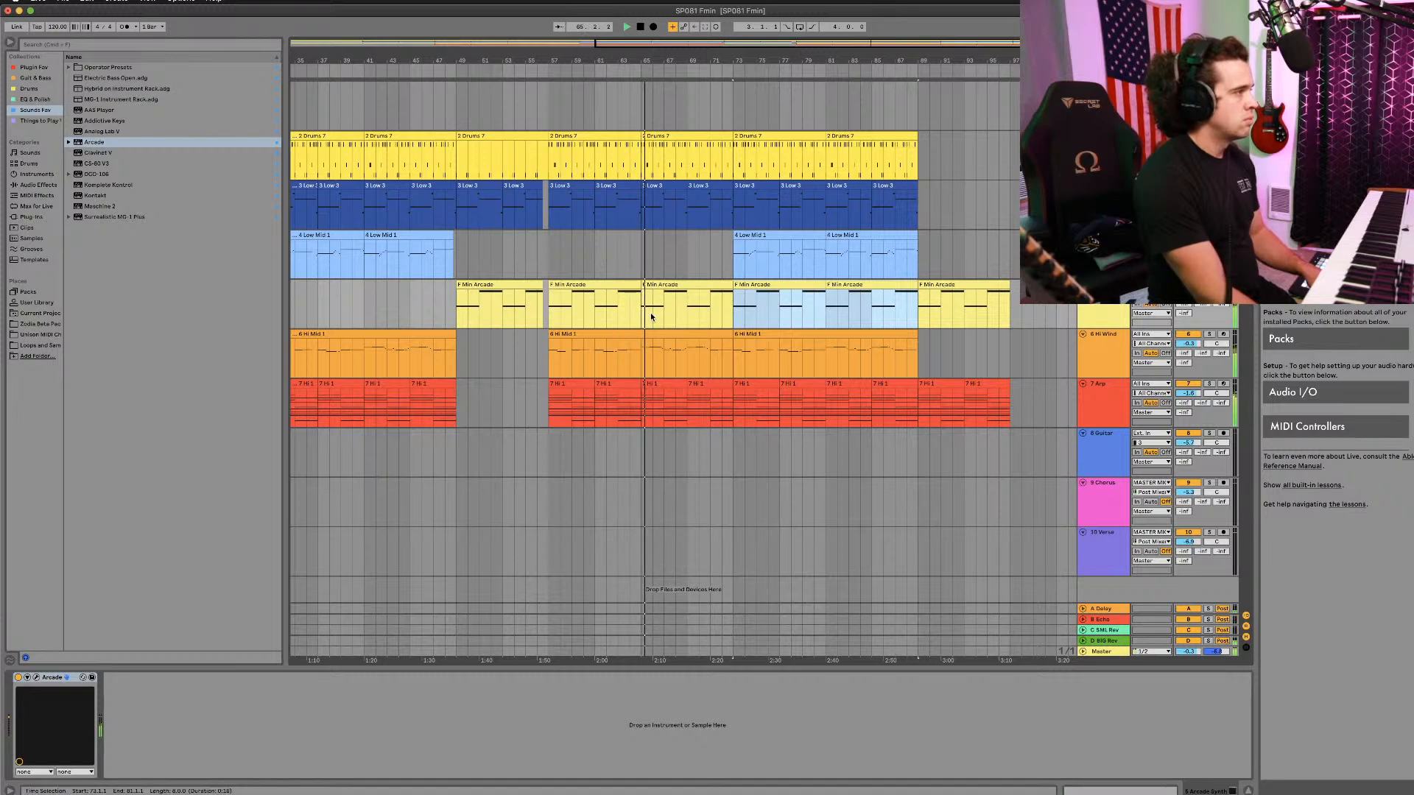
scroll(758, 316, "left", 1)
left_click(783, 335)
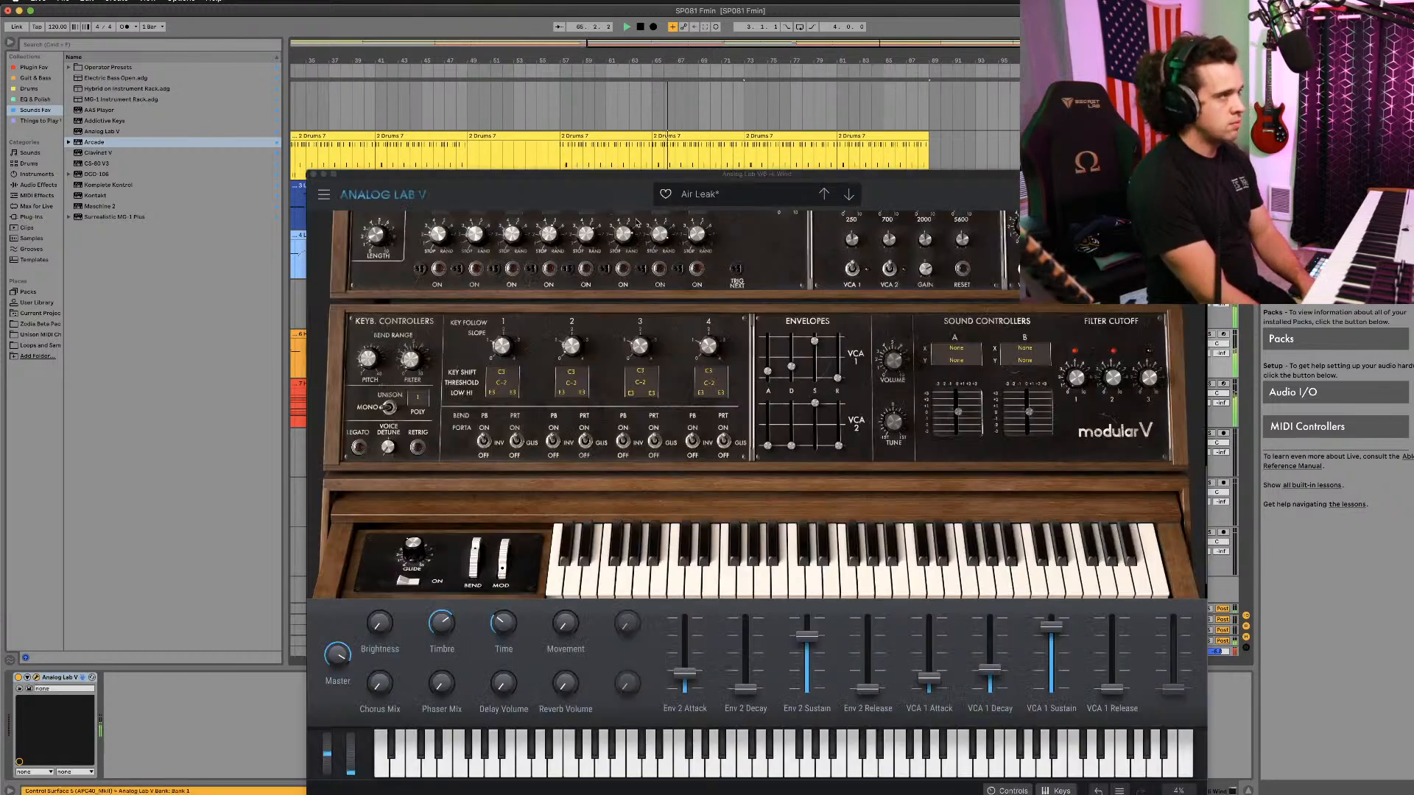
left_click(313, 175)
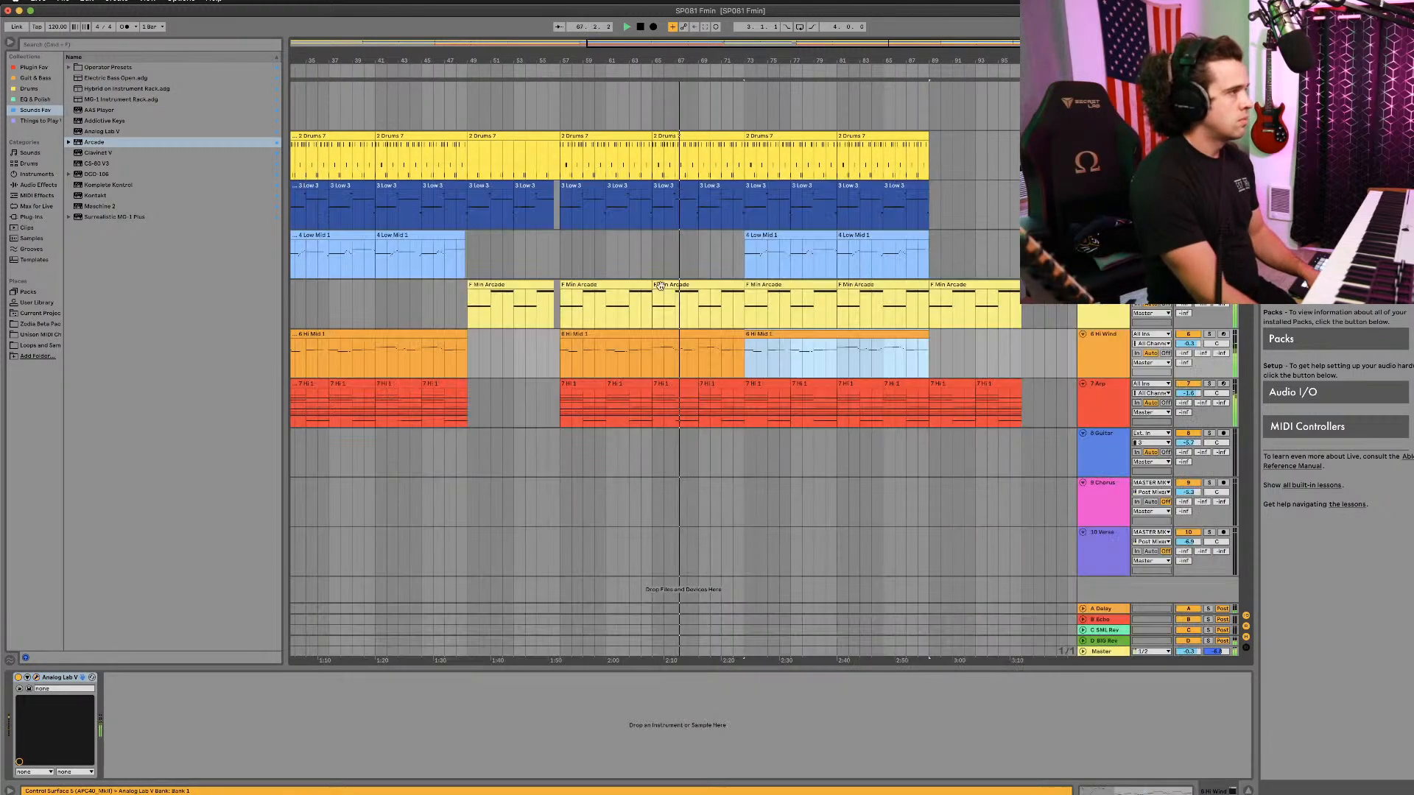
scroll(759, 330, "left", 2)
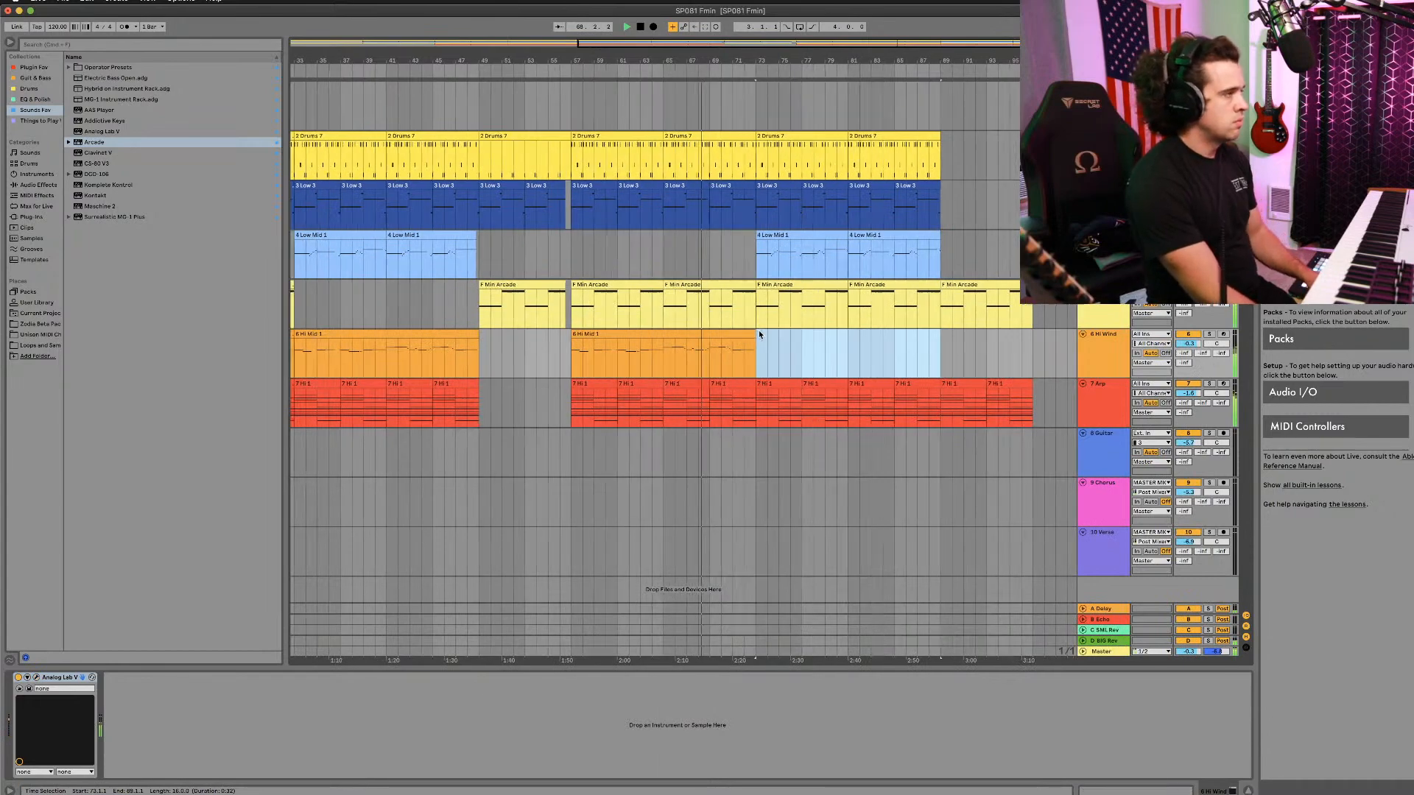
Step: Review the clip layout across the arrangement during playback, comparing the sections around bars 33, 57 and 73
scroll(759, 331, "down", 1)
scroll(759, 331, "left", 6)
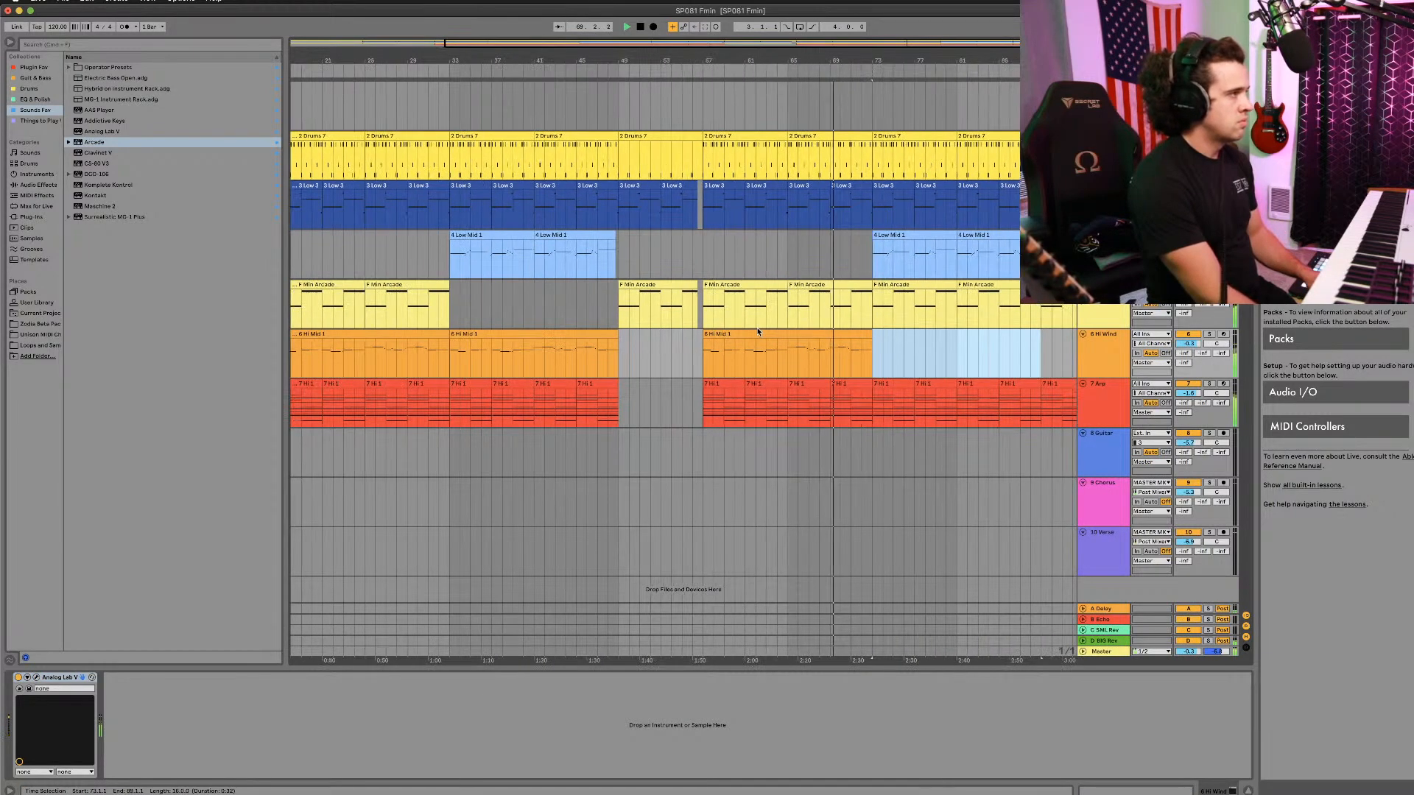
scroll(759, 331, "left", 2)
scroll(759, 331, "right", 4)
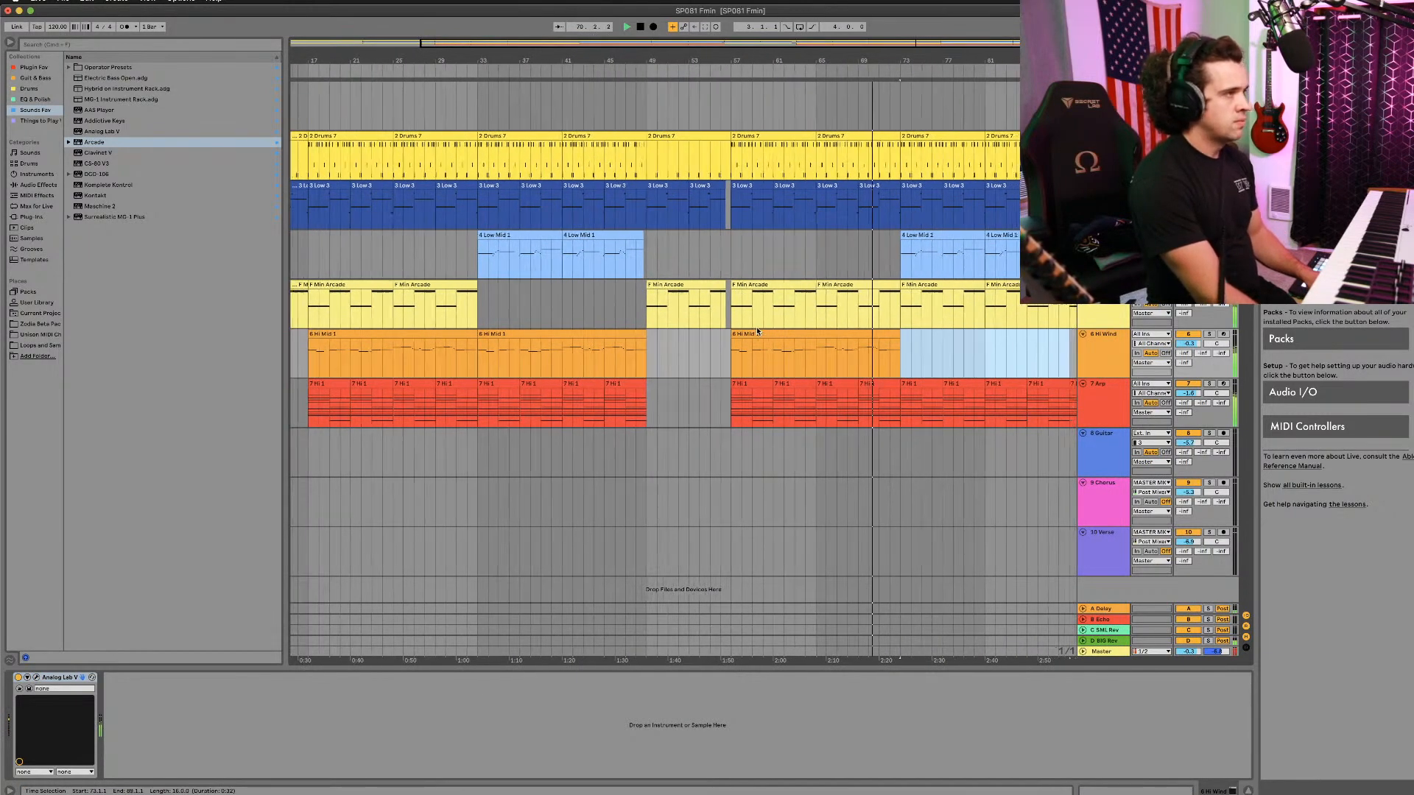
scroll(759, 330, "right", 5)
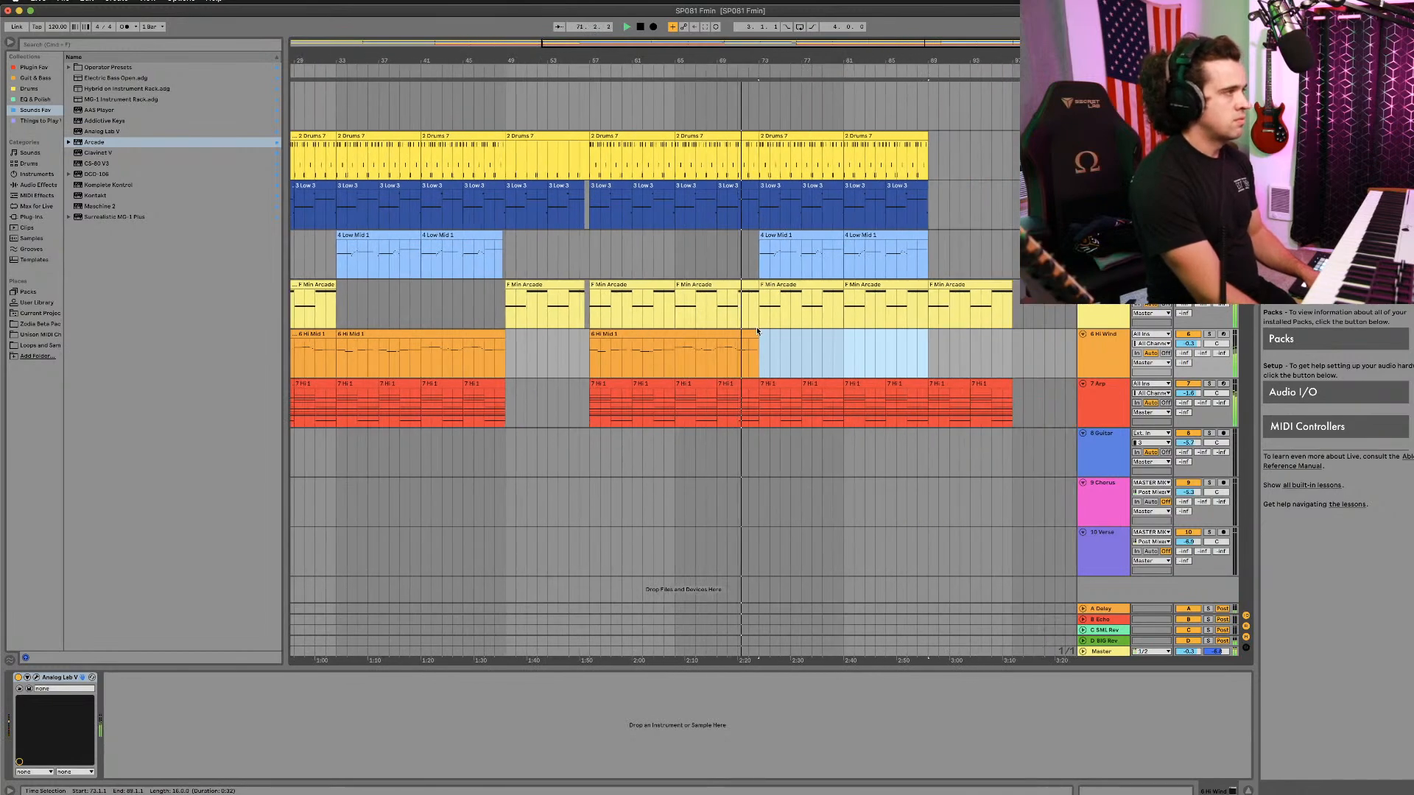
scroll(758, 330, "left", 18)
scroll(758, 331, "right", 13)
scroll(757, 331, "right", 1)
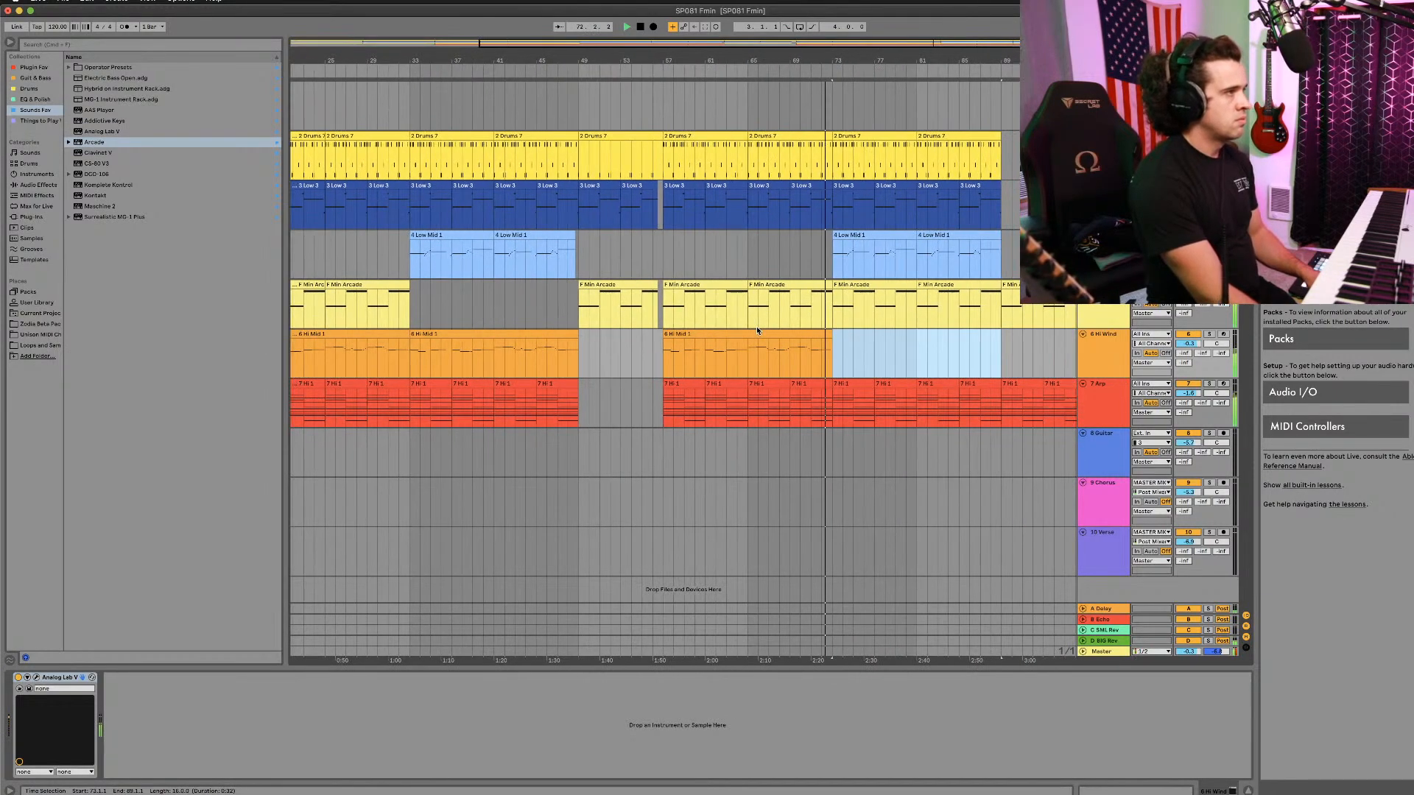
scroll(757, 329, "right", 2)
scroll(758, 329, "right", 2)
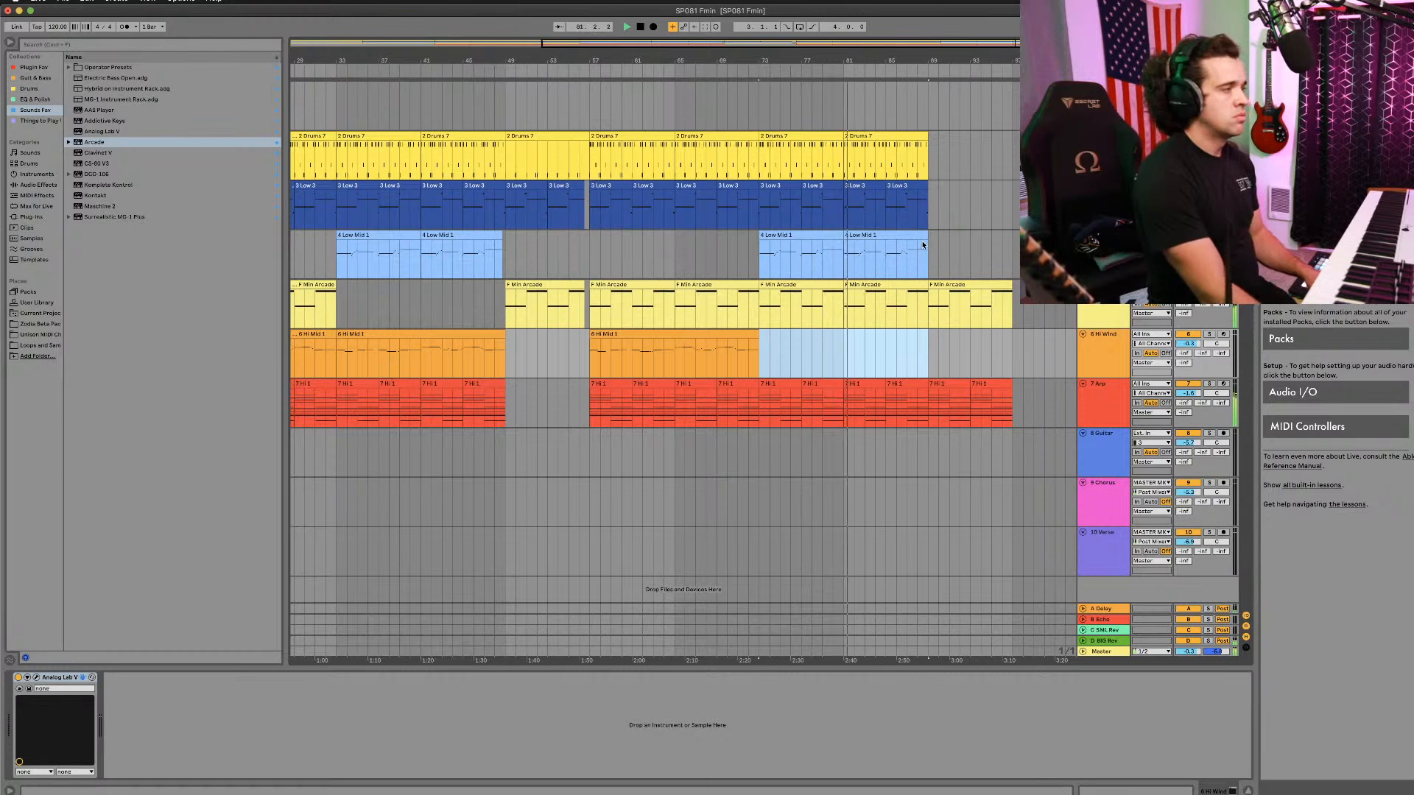
Step: Trim the end of the last Low Mid clip before bar 89 by about a quarter bar
left_click(843, 360)
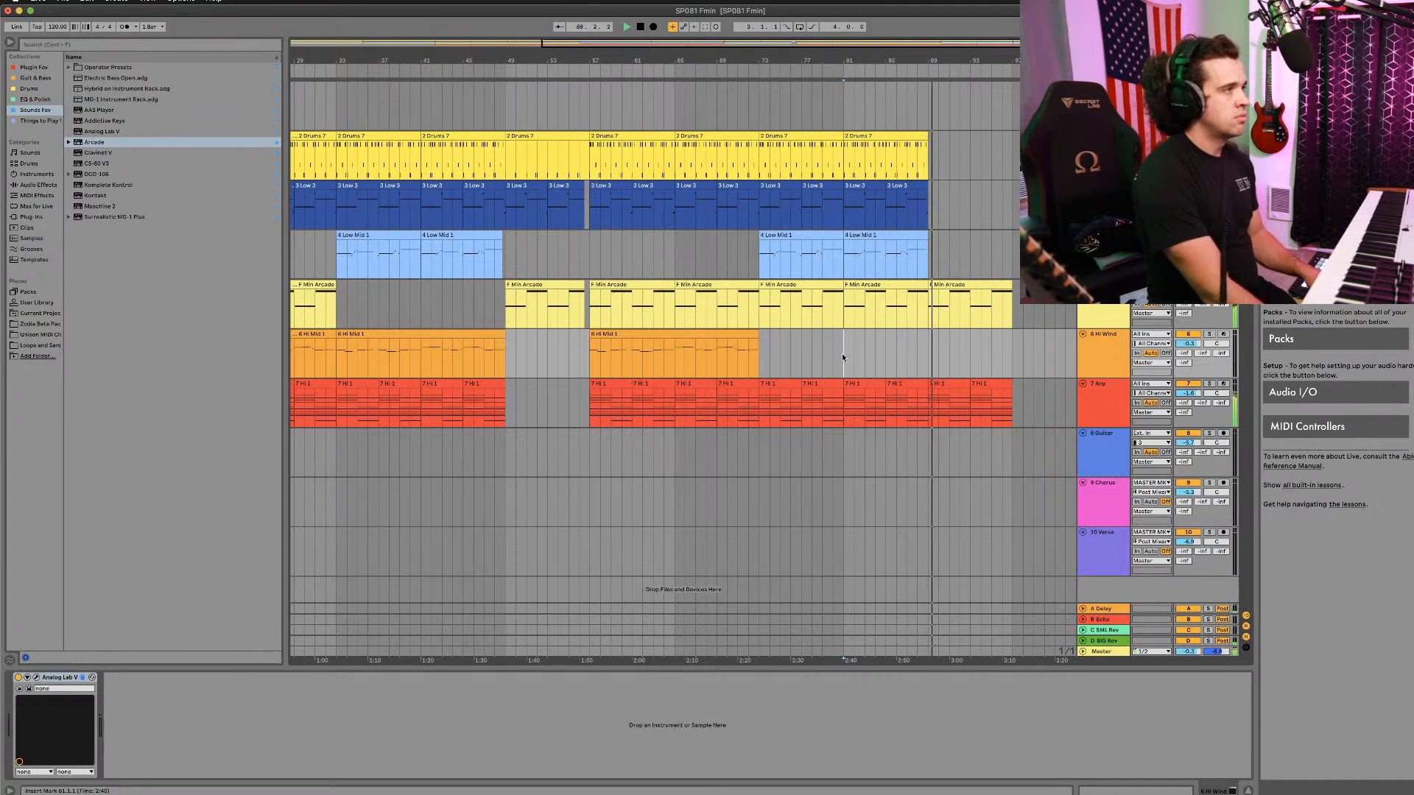
left_click(893, 234)
scroll(906, 235, "up", 5)
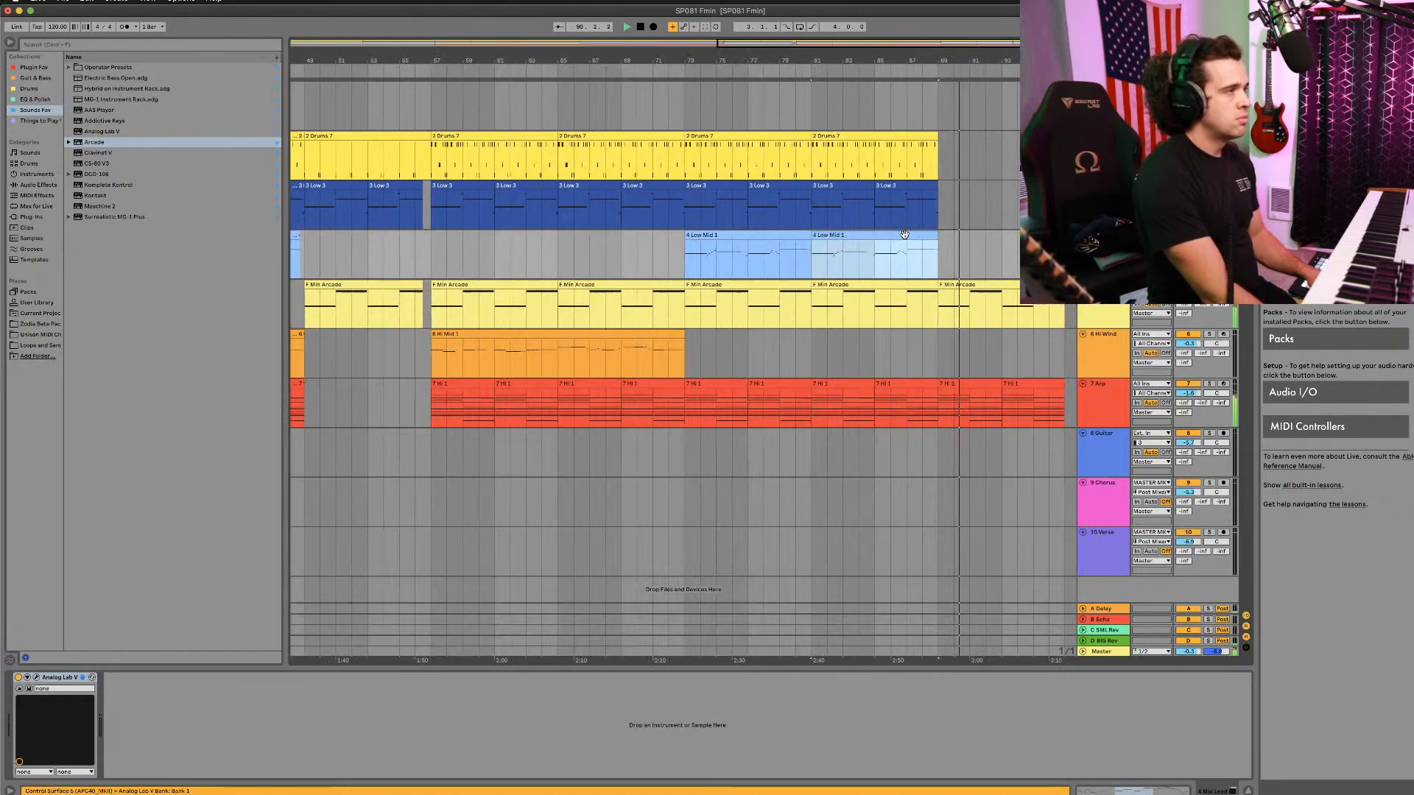
left_click_drag(953, 233, 950, 234)
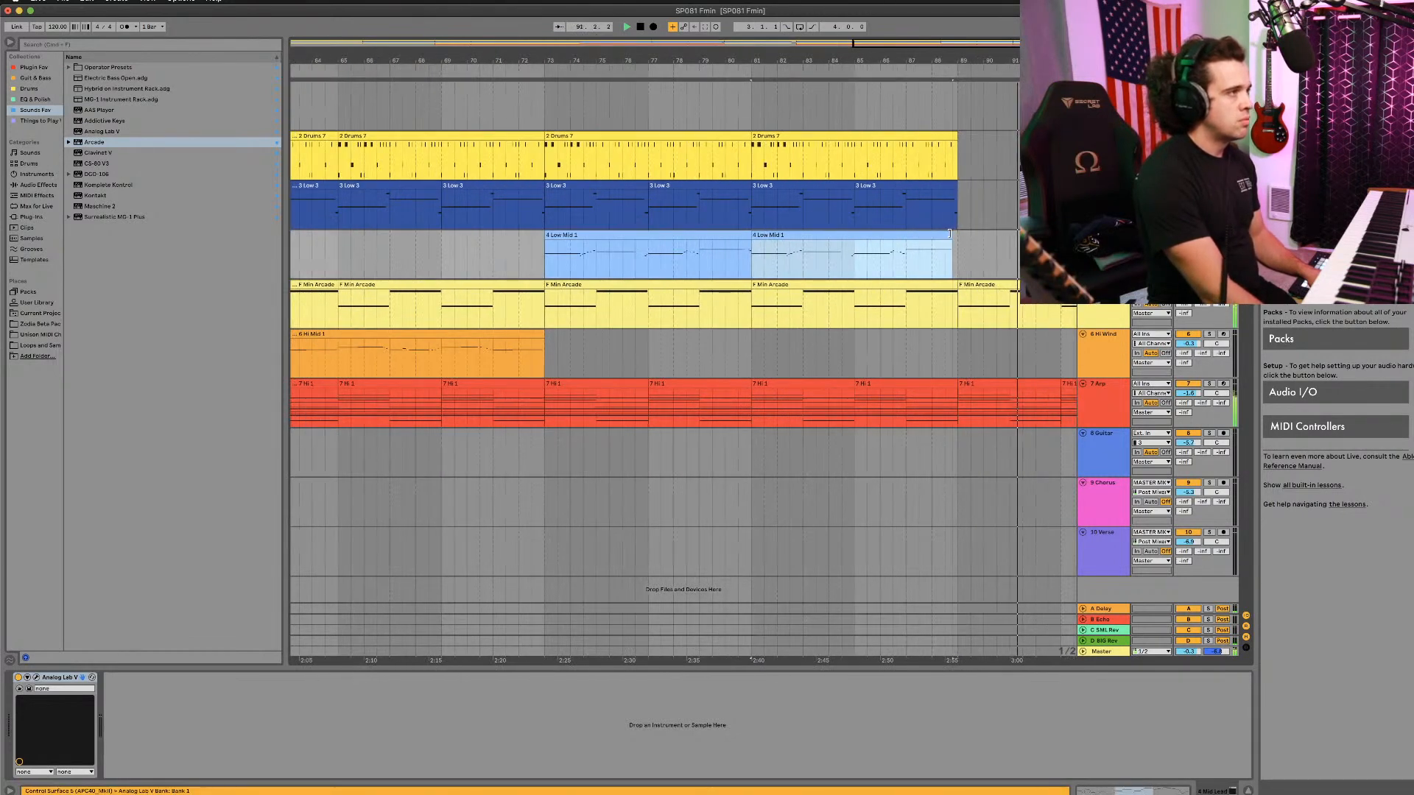
Step: Copy the four-bar Low clip into the outro at bars 93 and 89
scroll(946, 233, "right", 6)
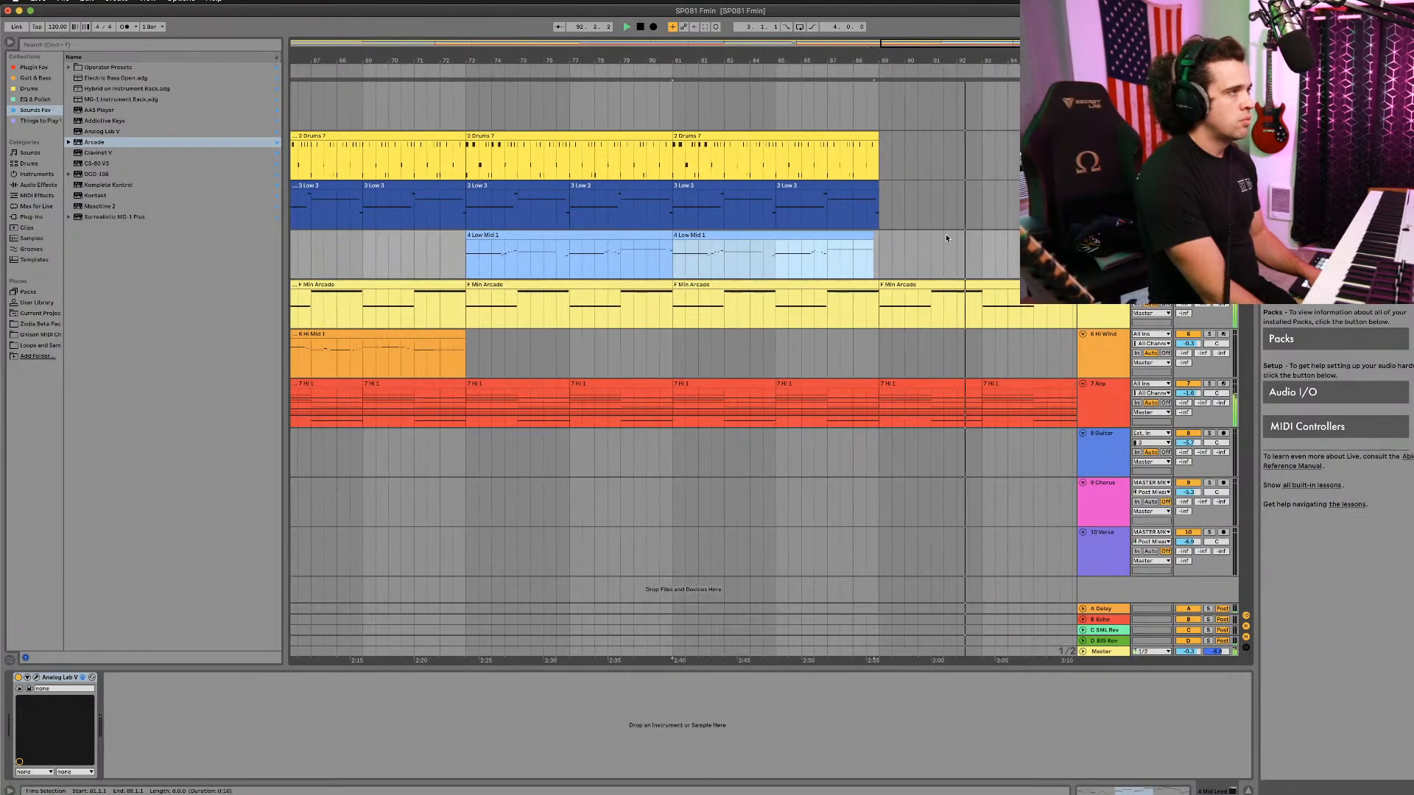
left_click_drag(706, 189, 901, 196)
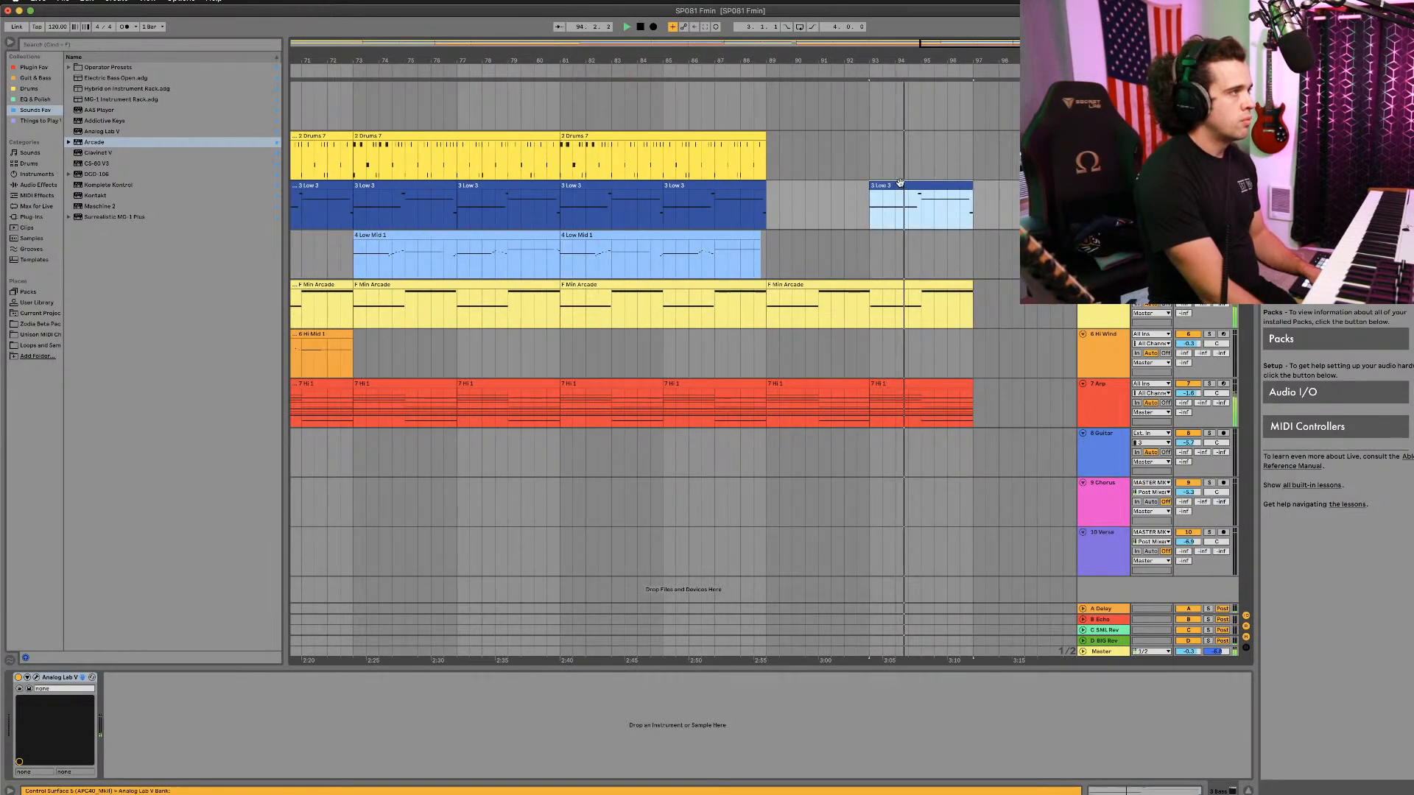
left_click_drag(900, 185, 797, 193)
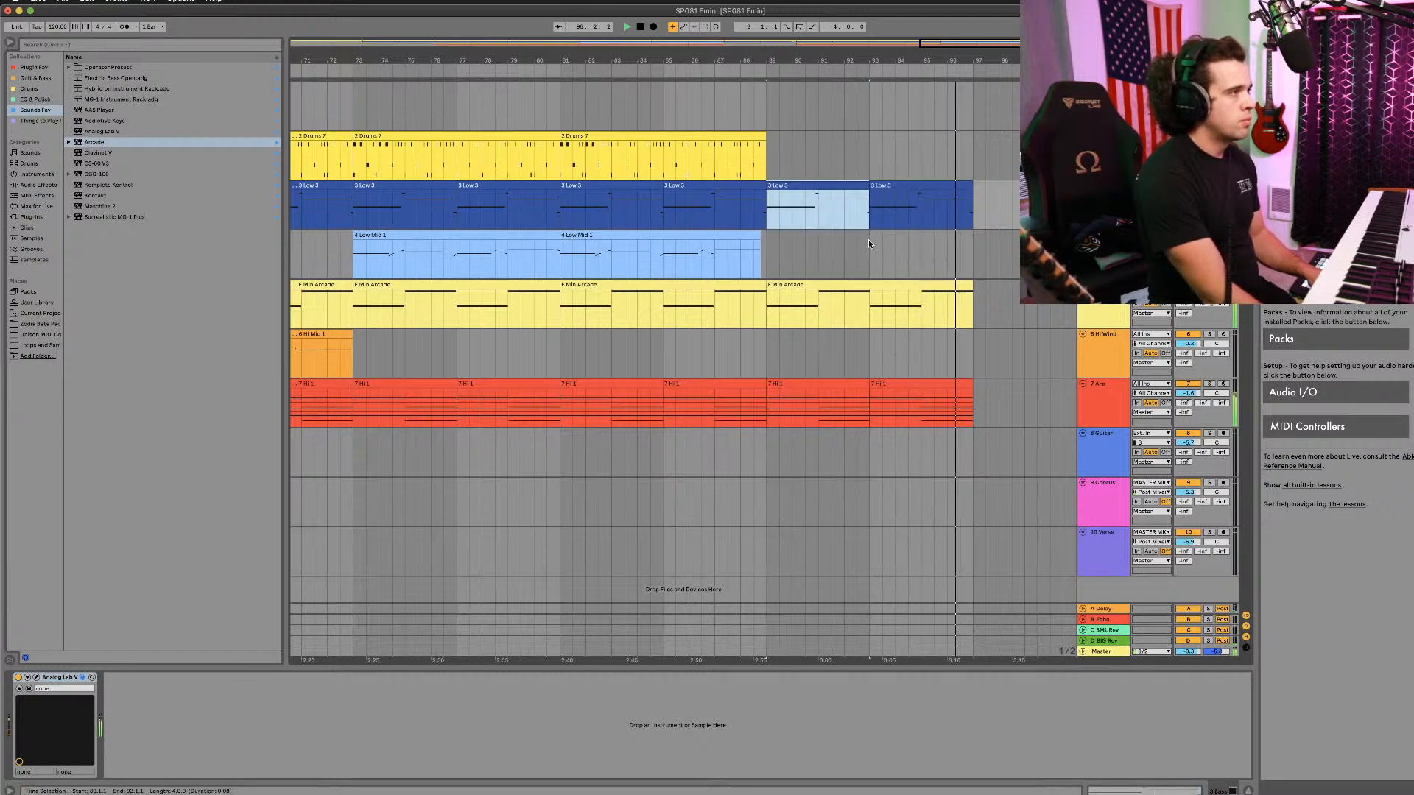
Step: Review the full arrangement and briefly play the outro from bar 89
scroll(854, 241, "down", 2)
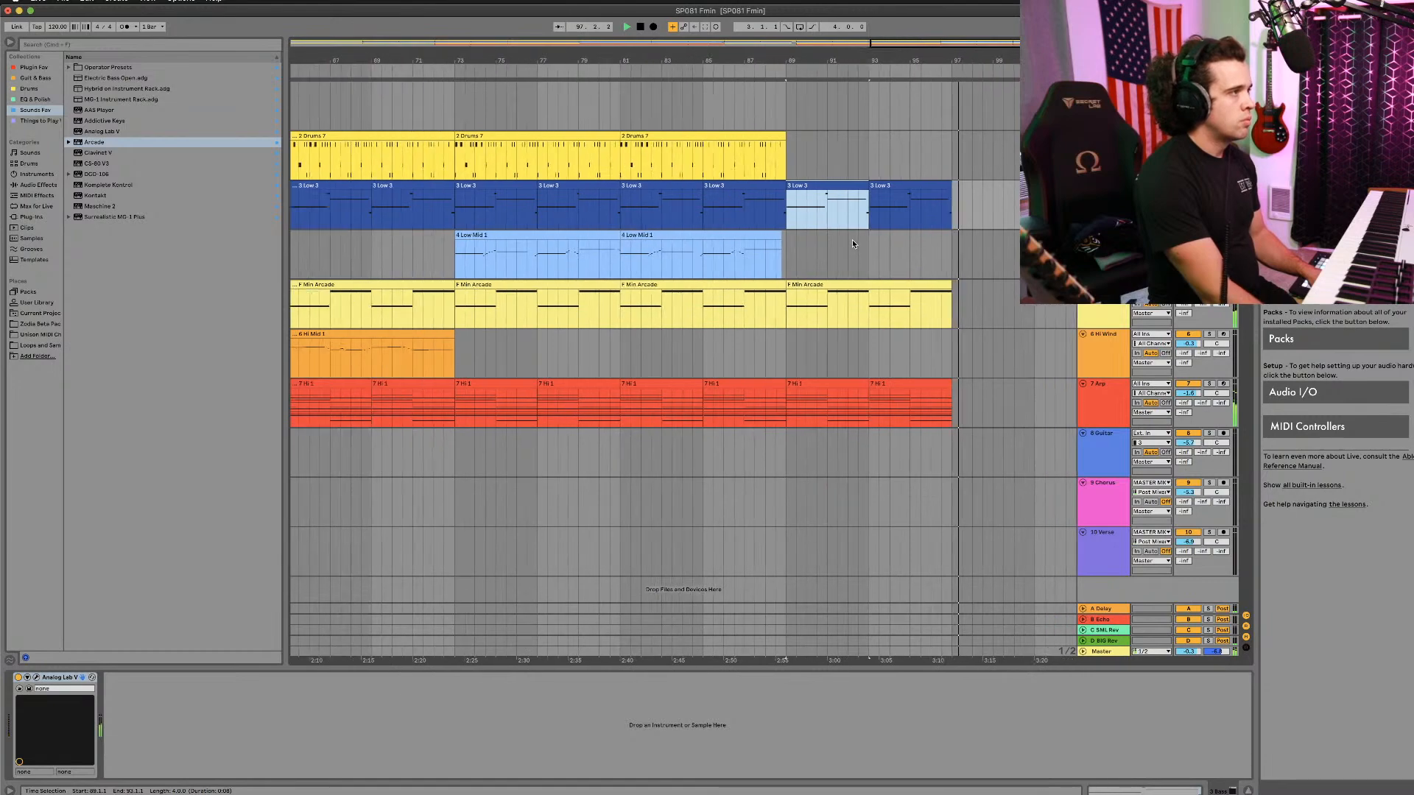
scroll(852, 244, "down", 4)
scroll(851, 240, "down", 2)
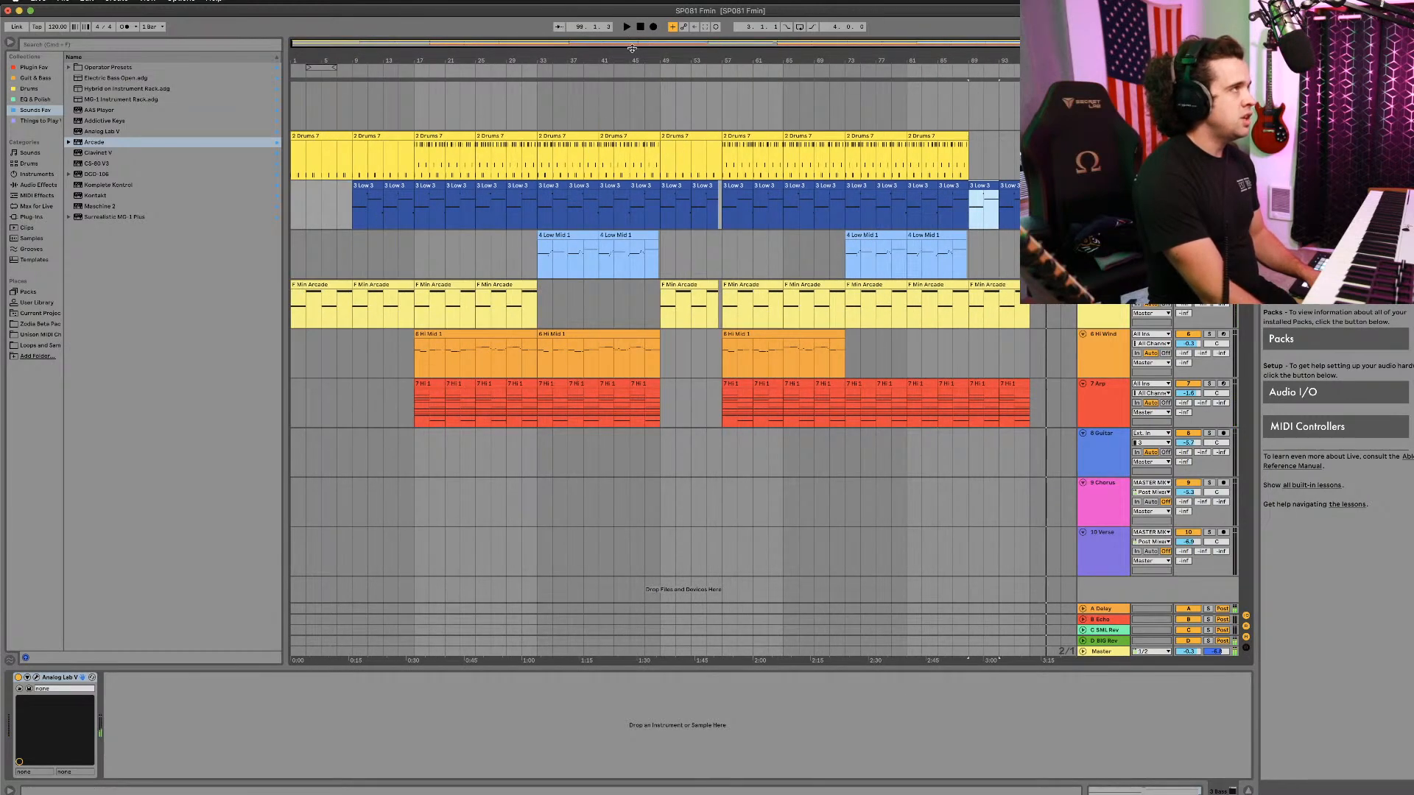
key("space")
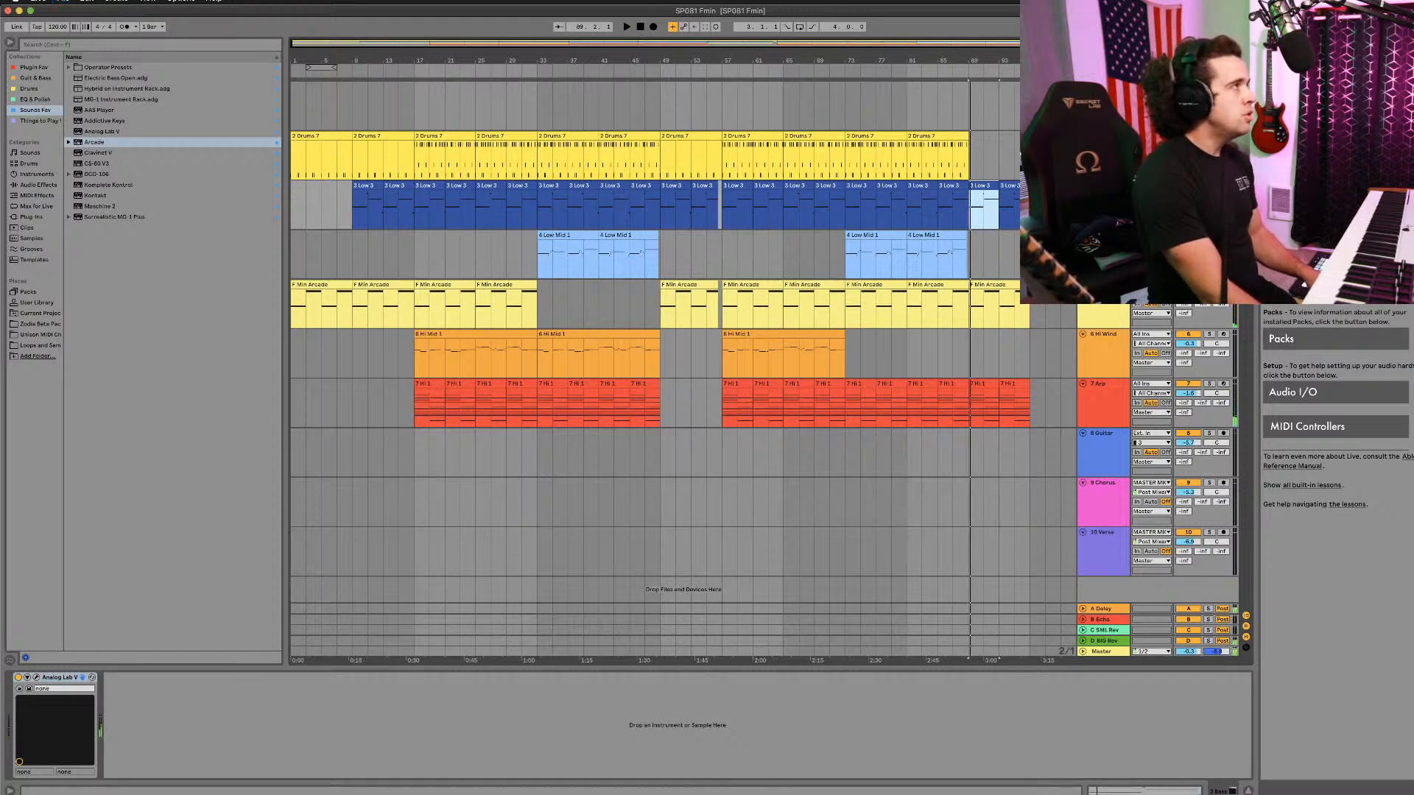